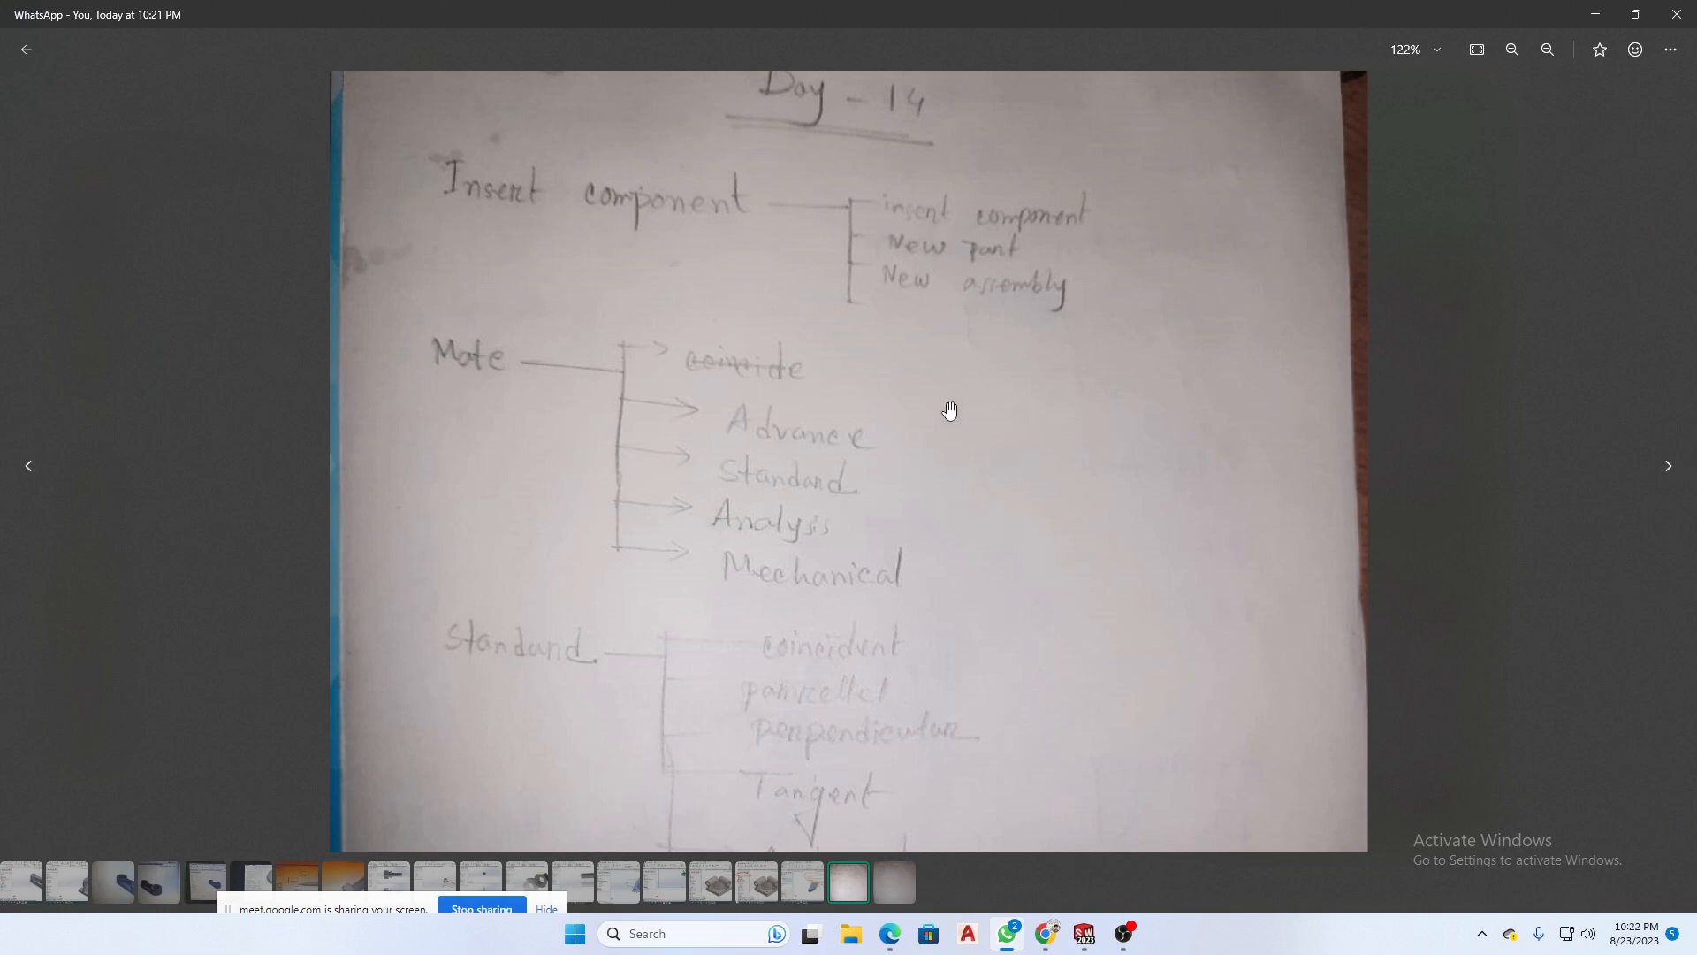
- Review the Insert Component options and the Mate categories on the handwritten Day 14 assembly notes
{"action": "scroll", "coordinate": [946, 406], "scroll_direction": "up", "scroll_amount": 1}
{"action": "left_click_drag", "start_coordinate": [955, 367], "coordinate": [961, 446]}
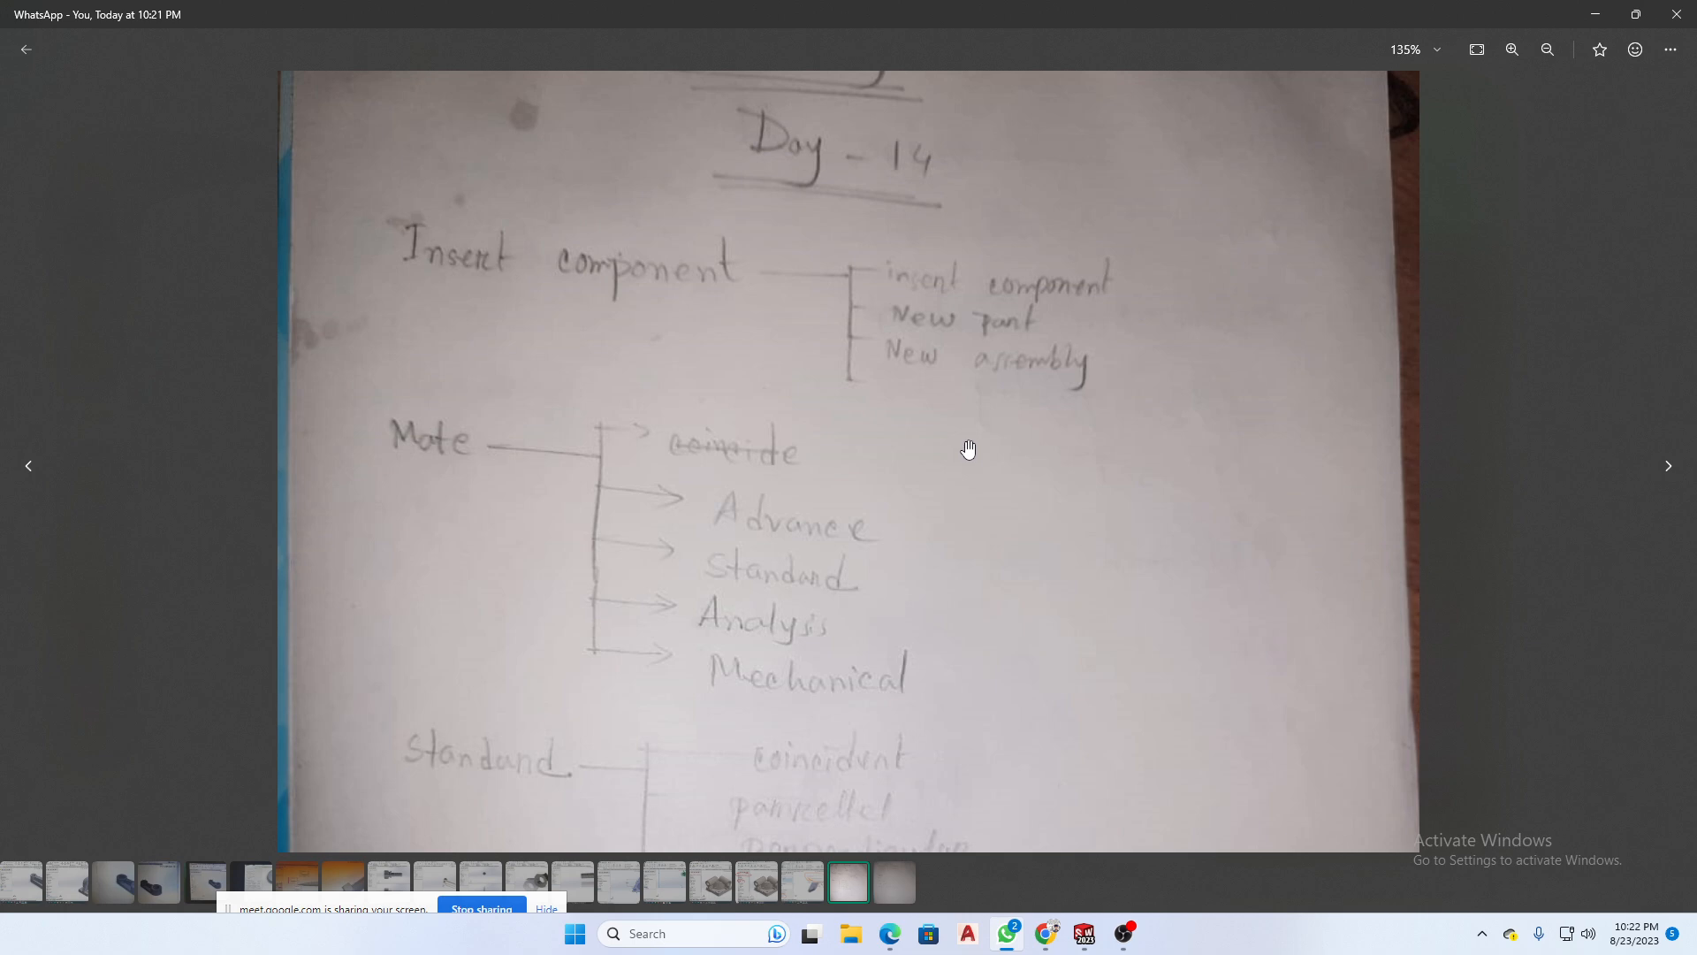
{"action": "scroll", "coordinate": [967, 450], "scroll_direction": "down", "scroll_amount": 2}
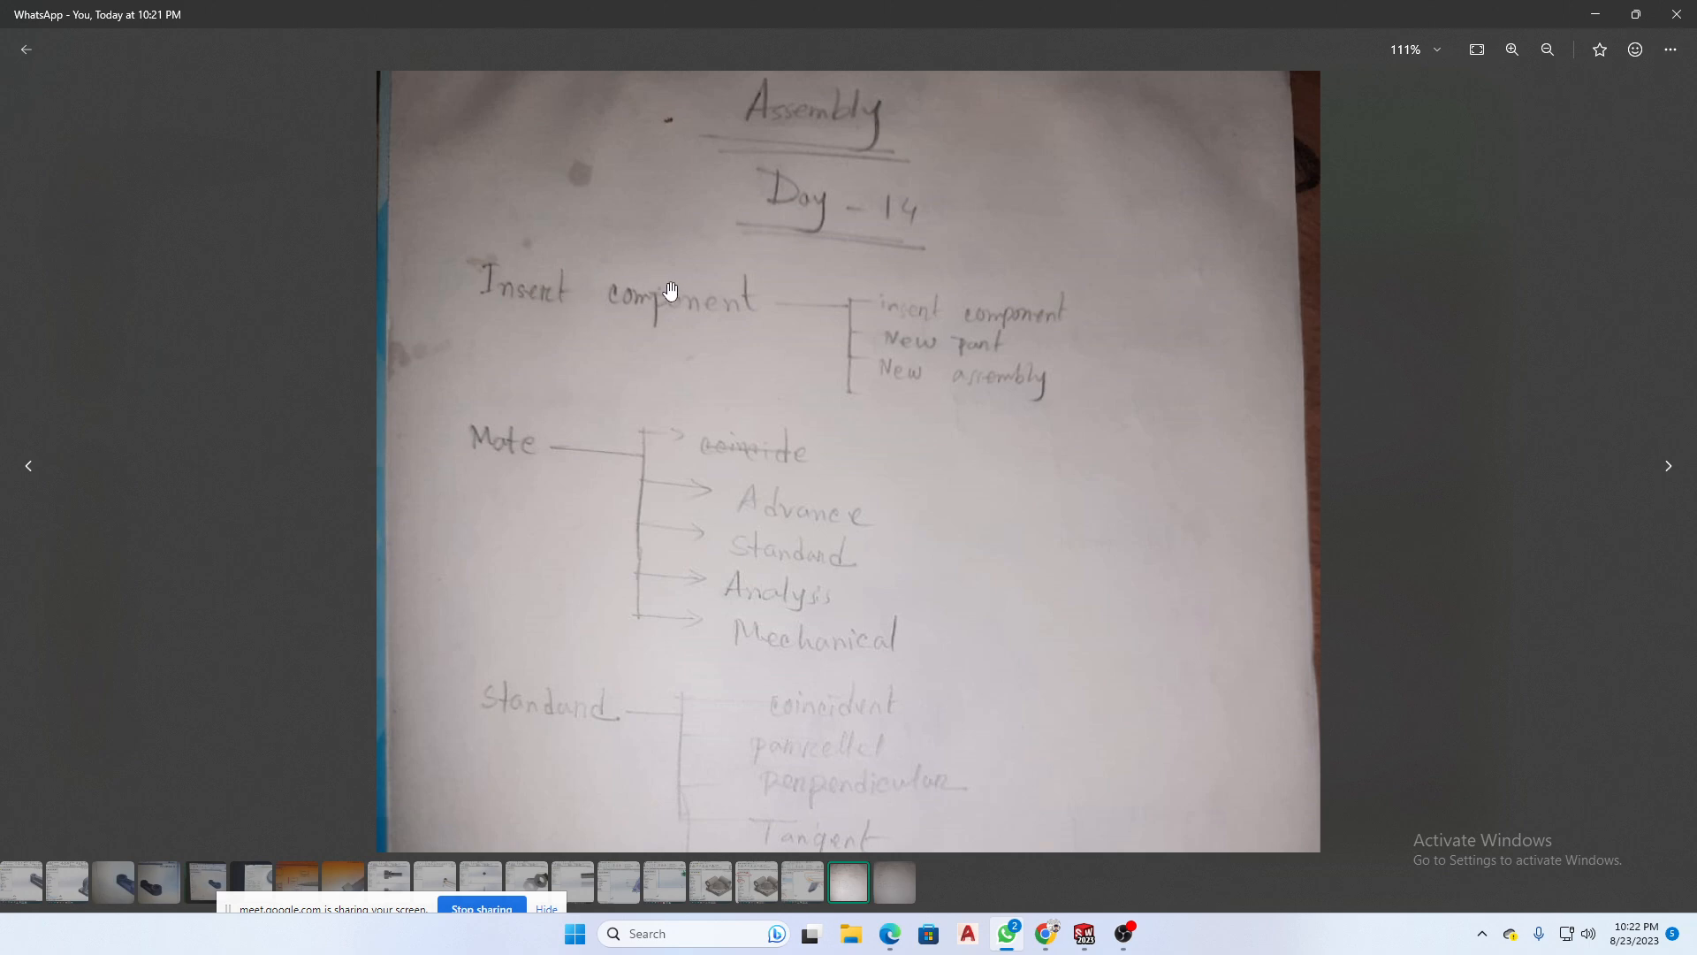
{"action": "scroll", "coordinate": [902, 474], "scroll_direction": "down", "scroll_amount": 2}
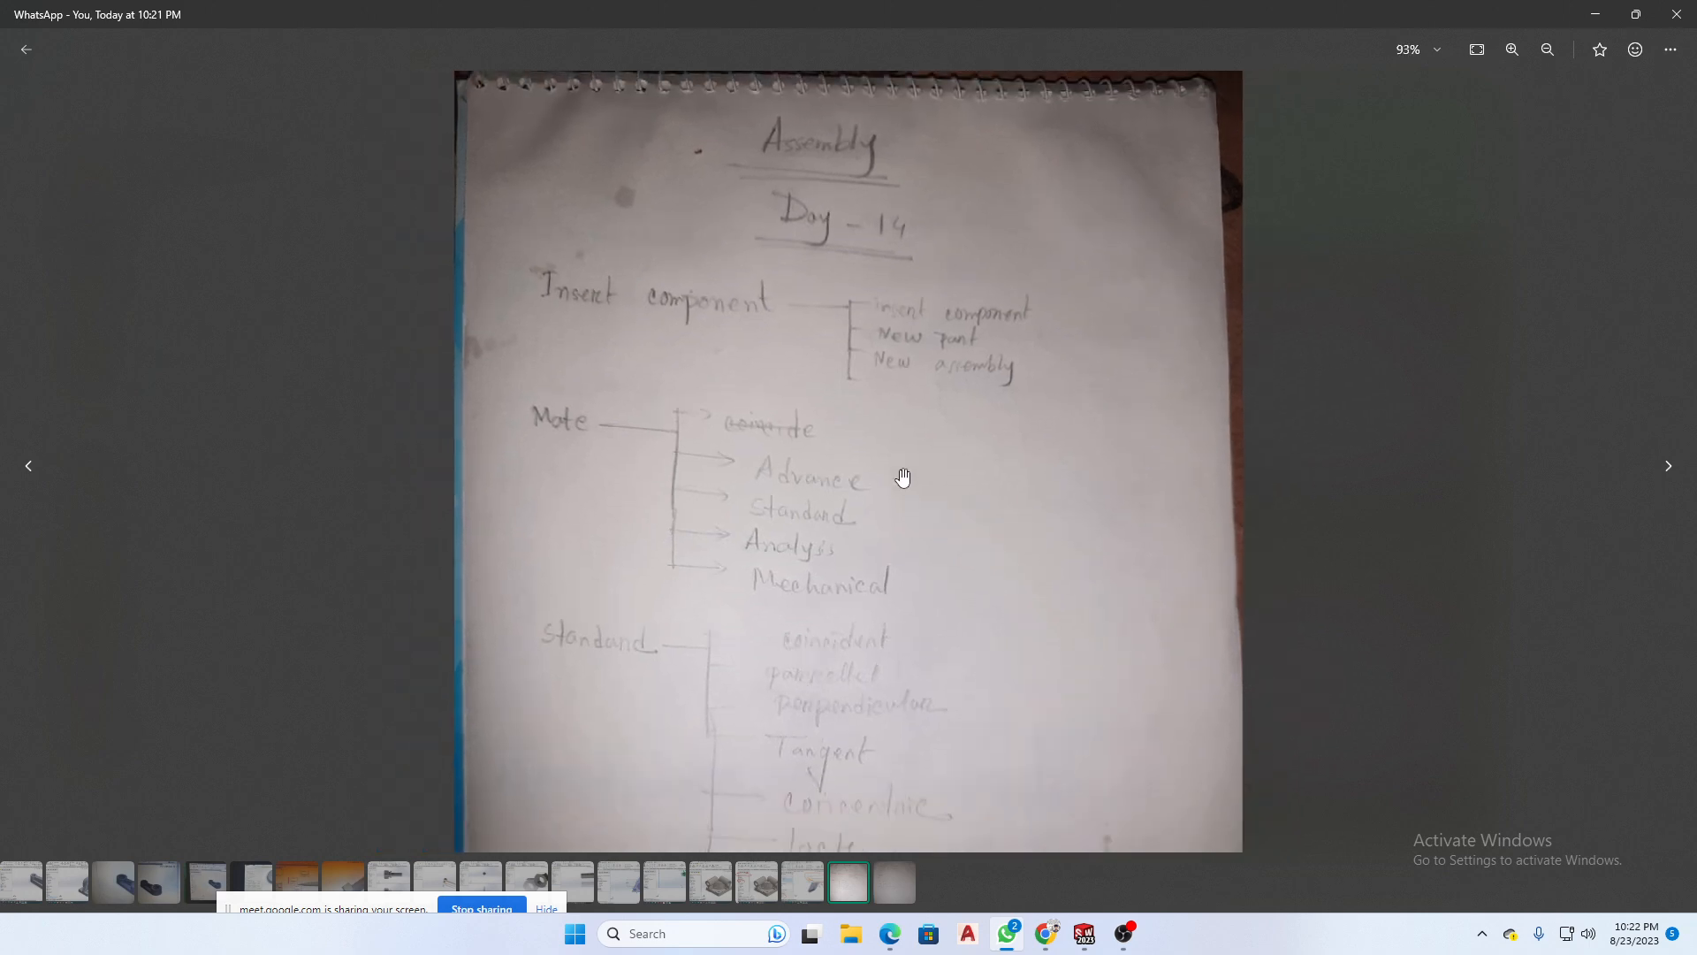
{"action": "scroll", "coordinate": [885, 582], "scroll_direction": "up", "scroll_amount": 3}
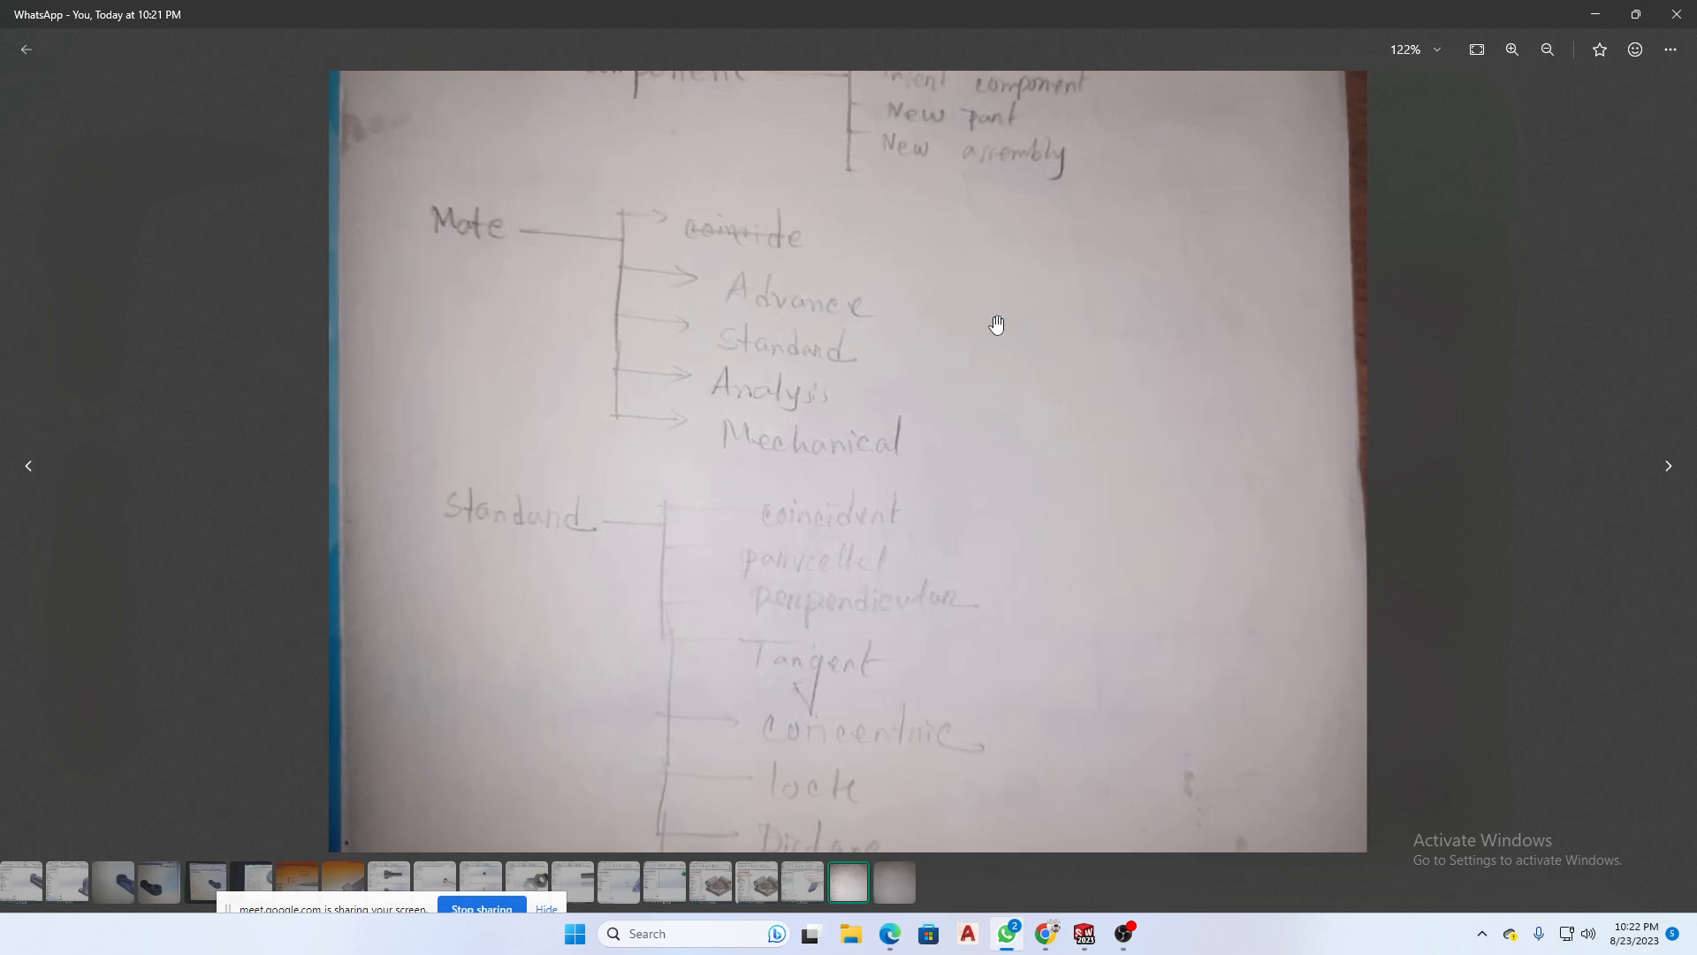
{"action": "left_click_drag", "start_coordinate": [997, 322], "coordinate": [970, 563]}
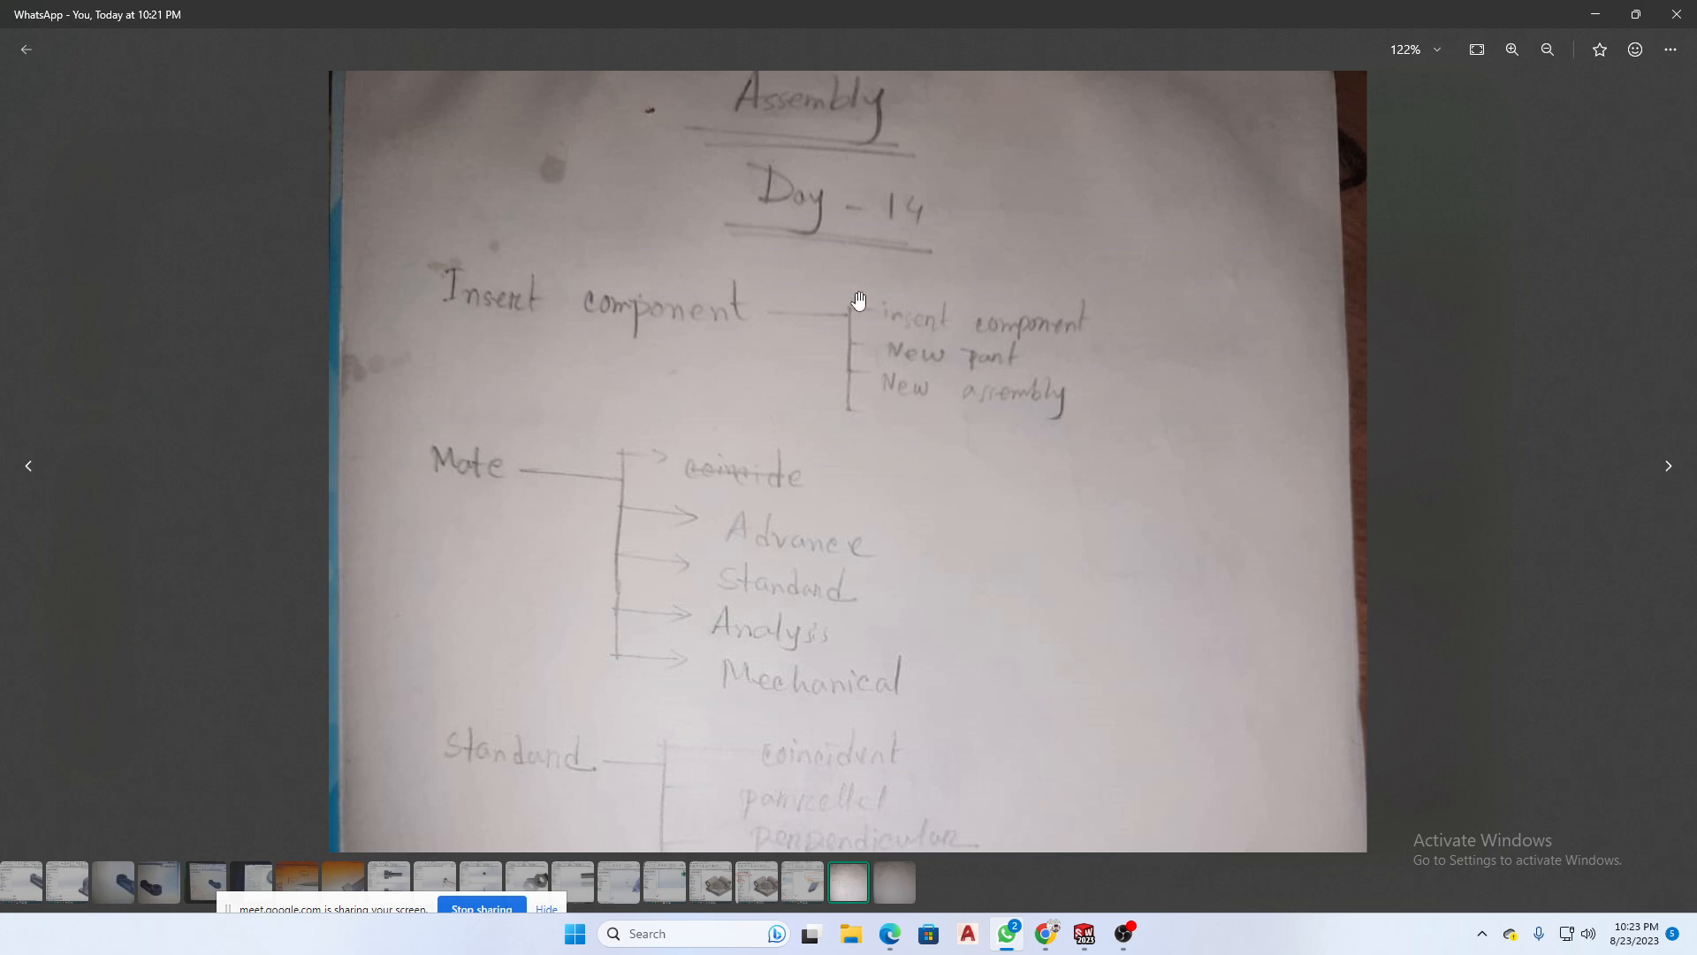
{"action": "scroll", "coordinate": [985, 402], "scroll_direction": "down", "scroll_amount": 1}
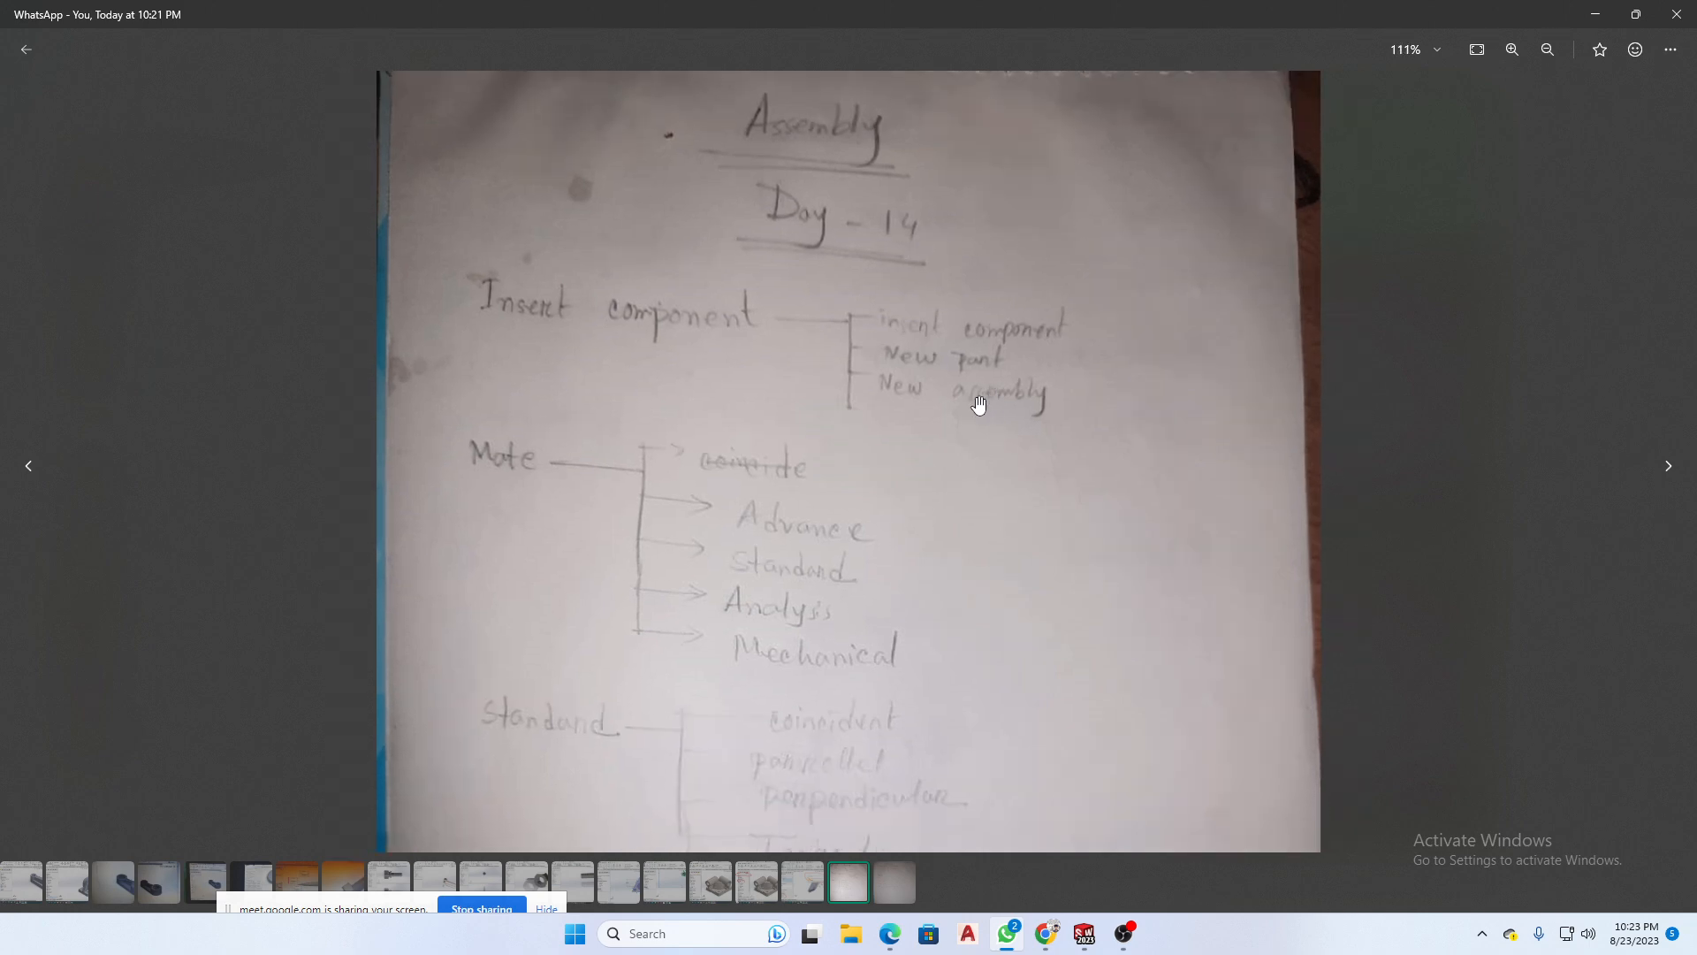
{"action": "left_click_drag", "start_coordinate": [901, 496], "coordinate": [954, 379]}
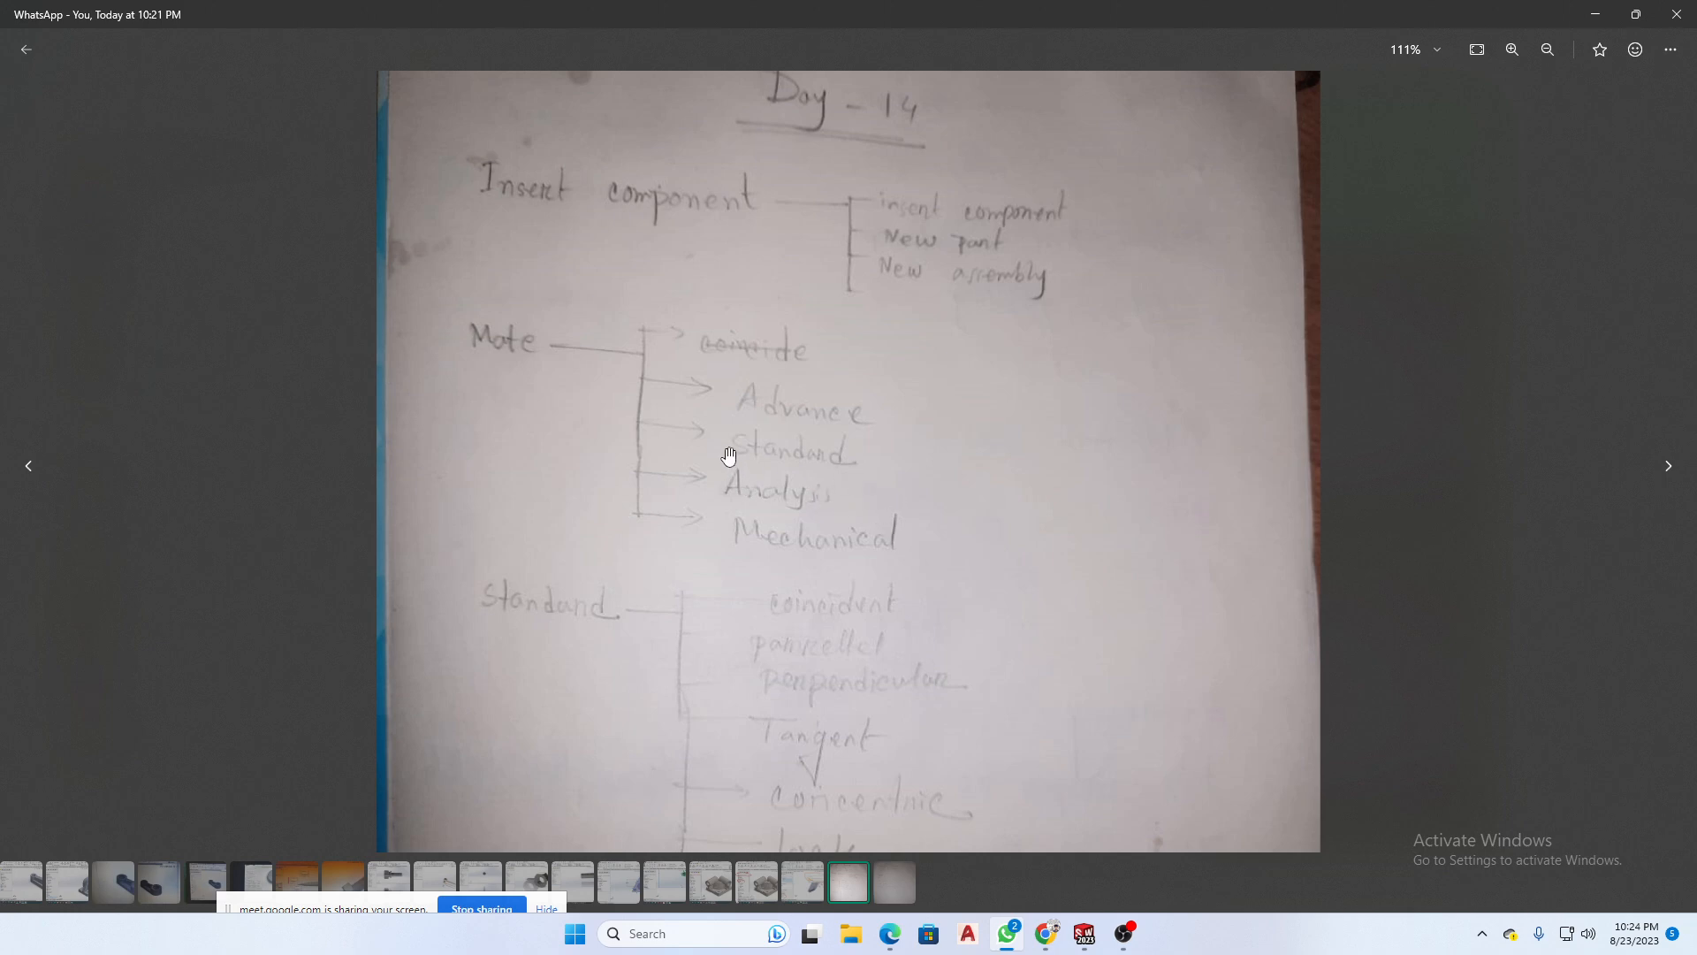
- Read the list of Standard mates, from coincident down to angle, on the first notes page
{"action": "left_click_drag", "start_coordinate": [837, 485], "coordinate": [885, 271]}
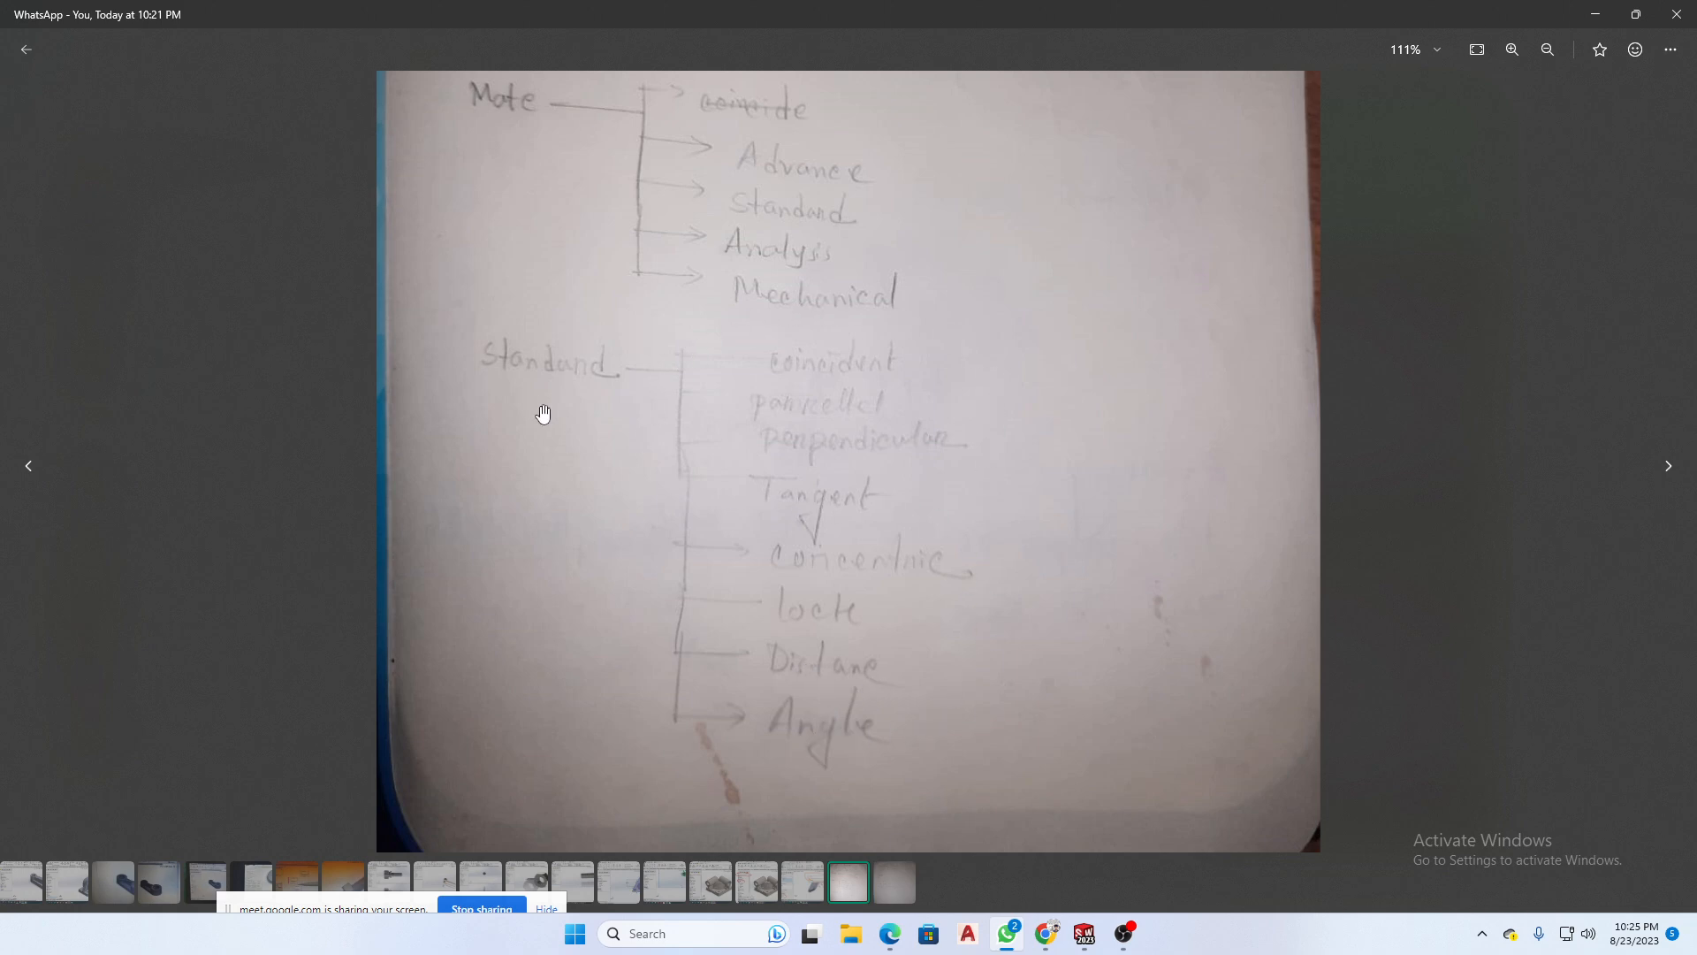
{"action": "scroll", "coordinate": [610, 387], "scroll_direction": "up", "scroll_amount": 1}
{"action": "scroll", "coordinate": [851, 527], "scroll_direction": "down", "scroll_amount": 1}
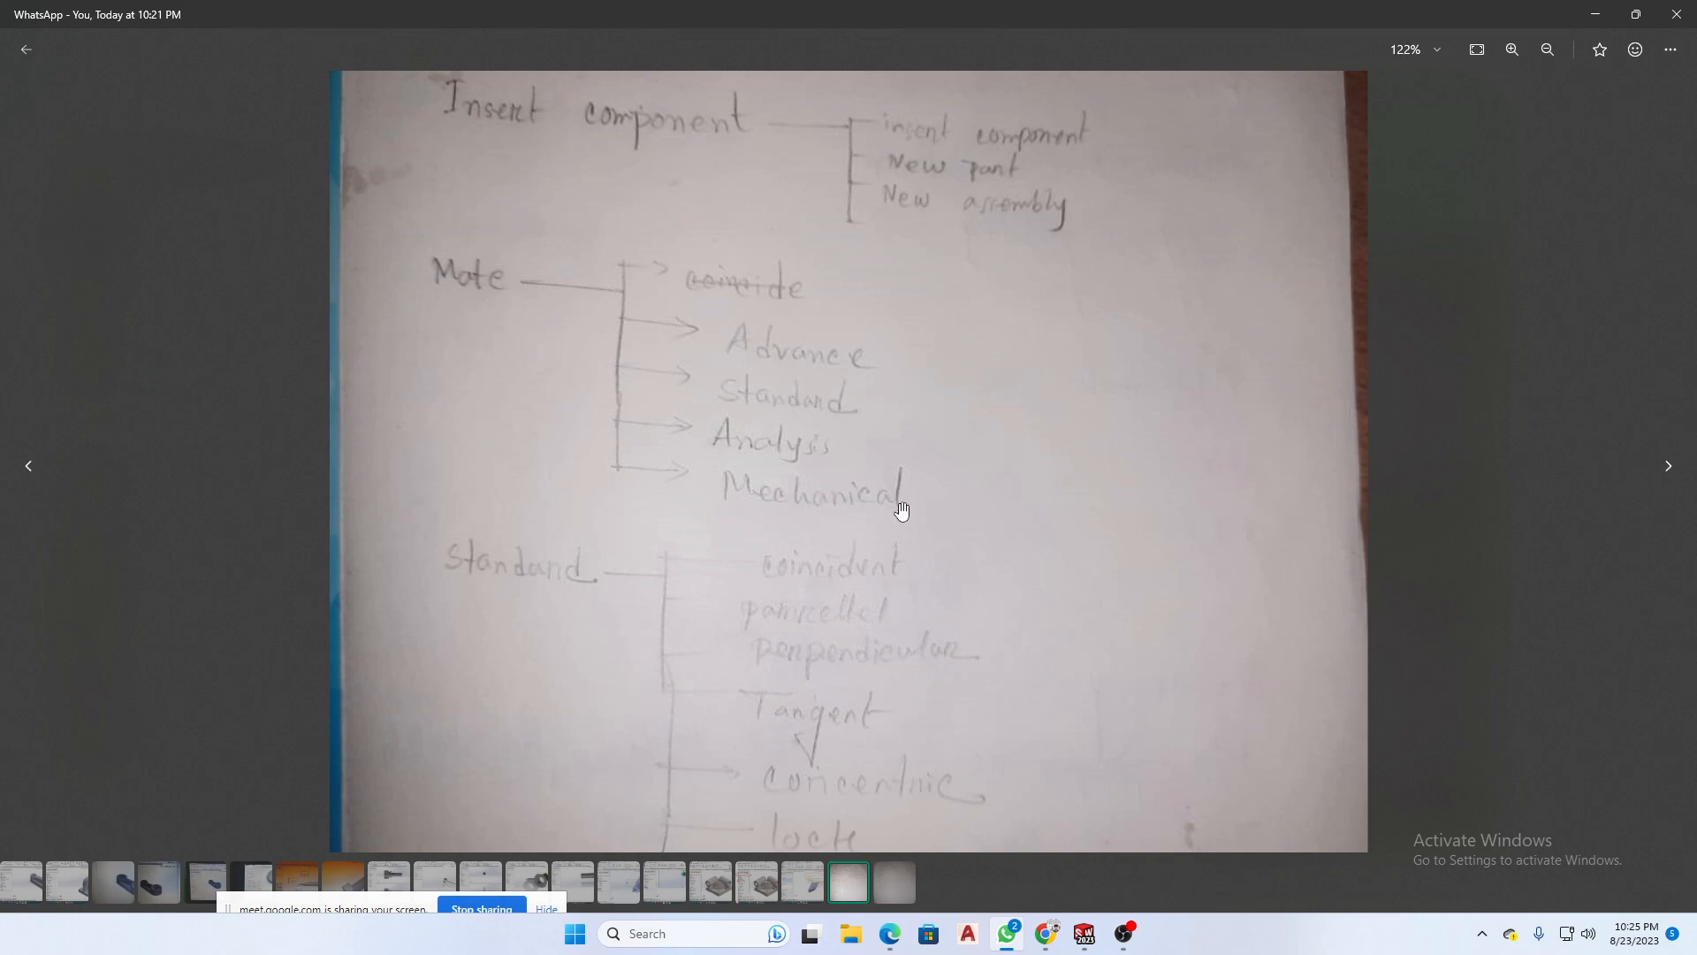
{"action": "scroll", "coordinate": [857, 473], "scroll_direction": "down", "scroll_amount": 1}
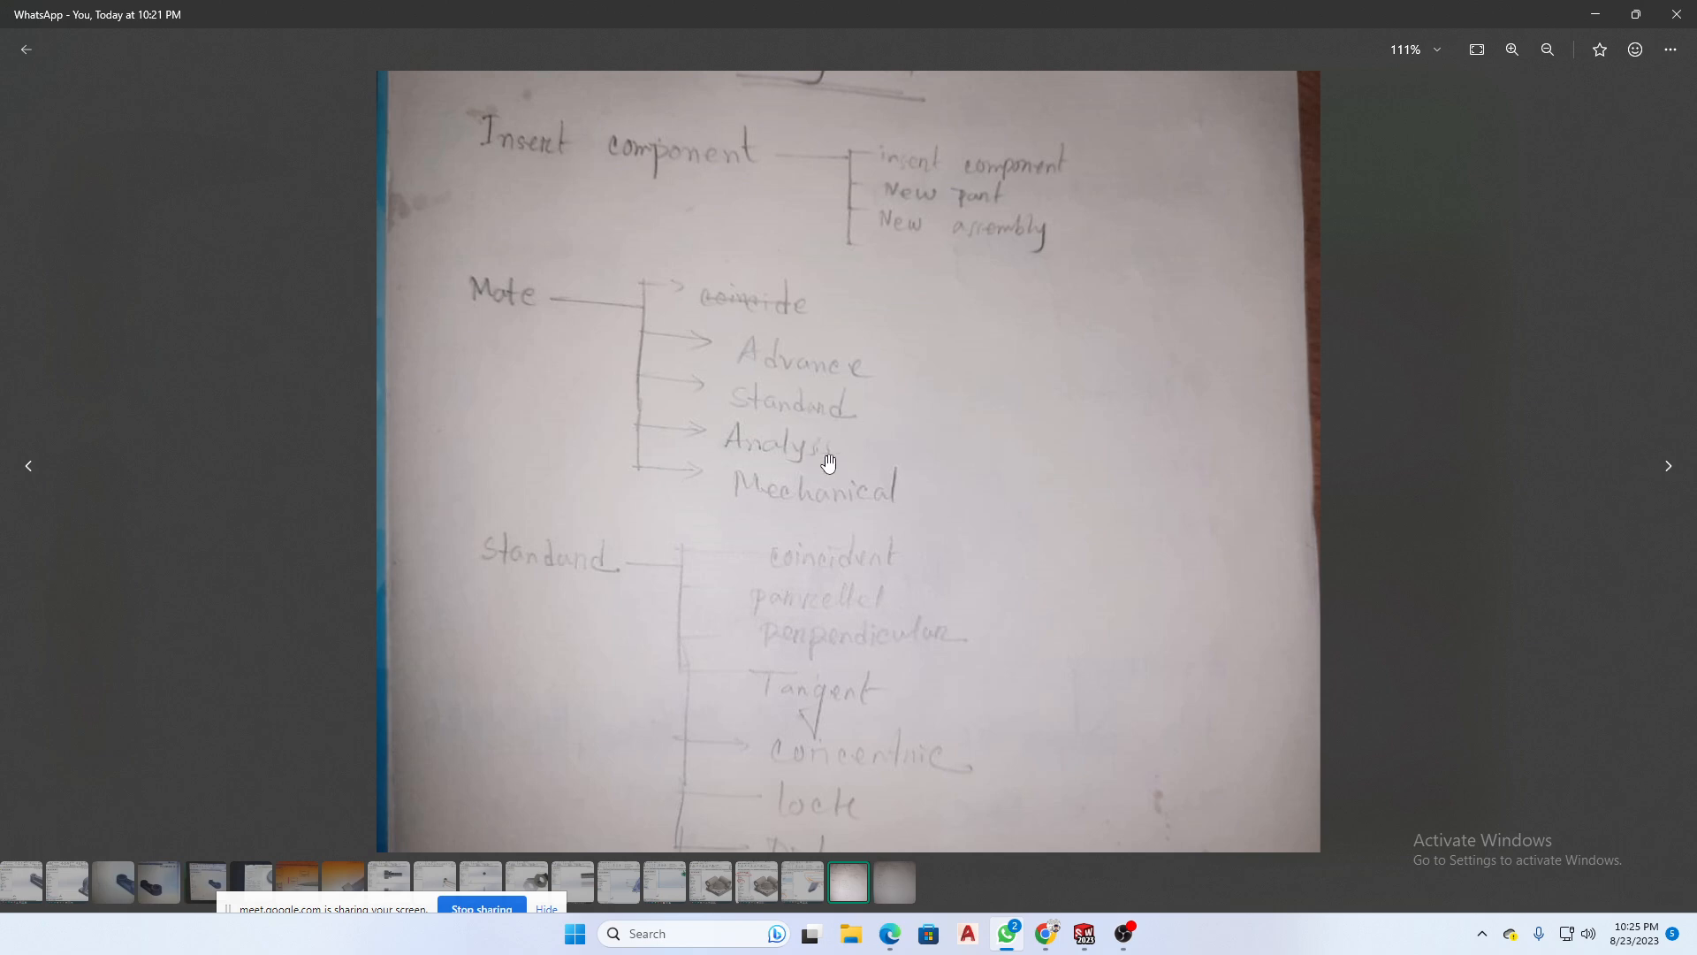
{"action": "scroll", "coordinate": [920, 407], "scroll_direction": "down", "scroll_amount": 1}
{"action": "scroll", "coordinate": [884, 482], "scroll_direction": "up", "scroll_amount": 1}
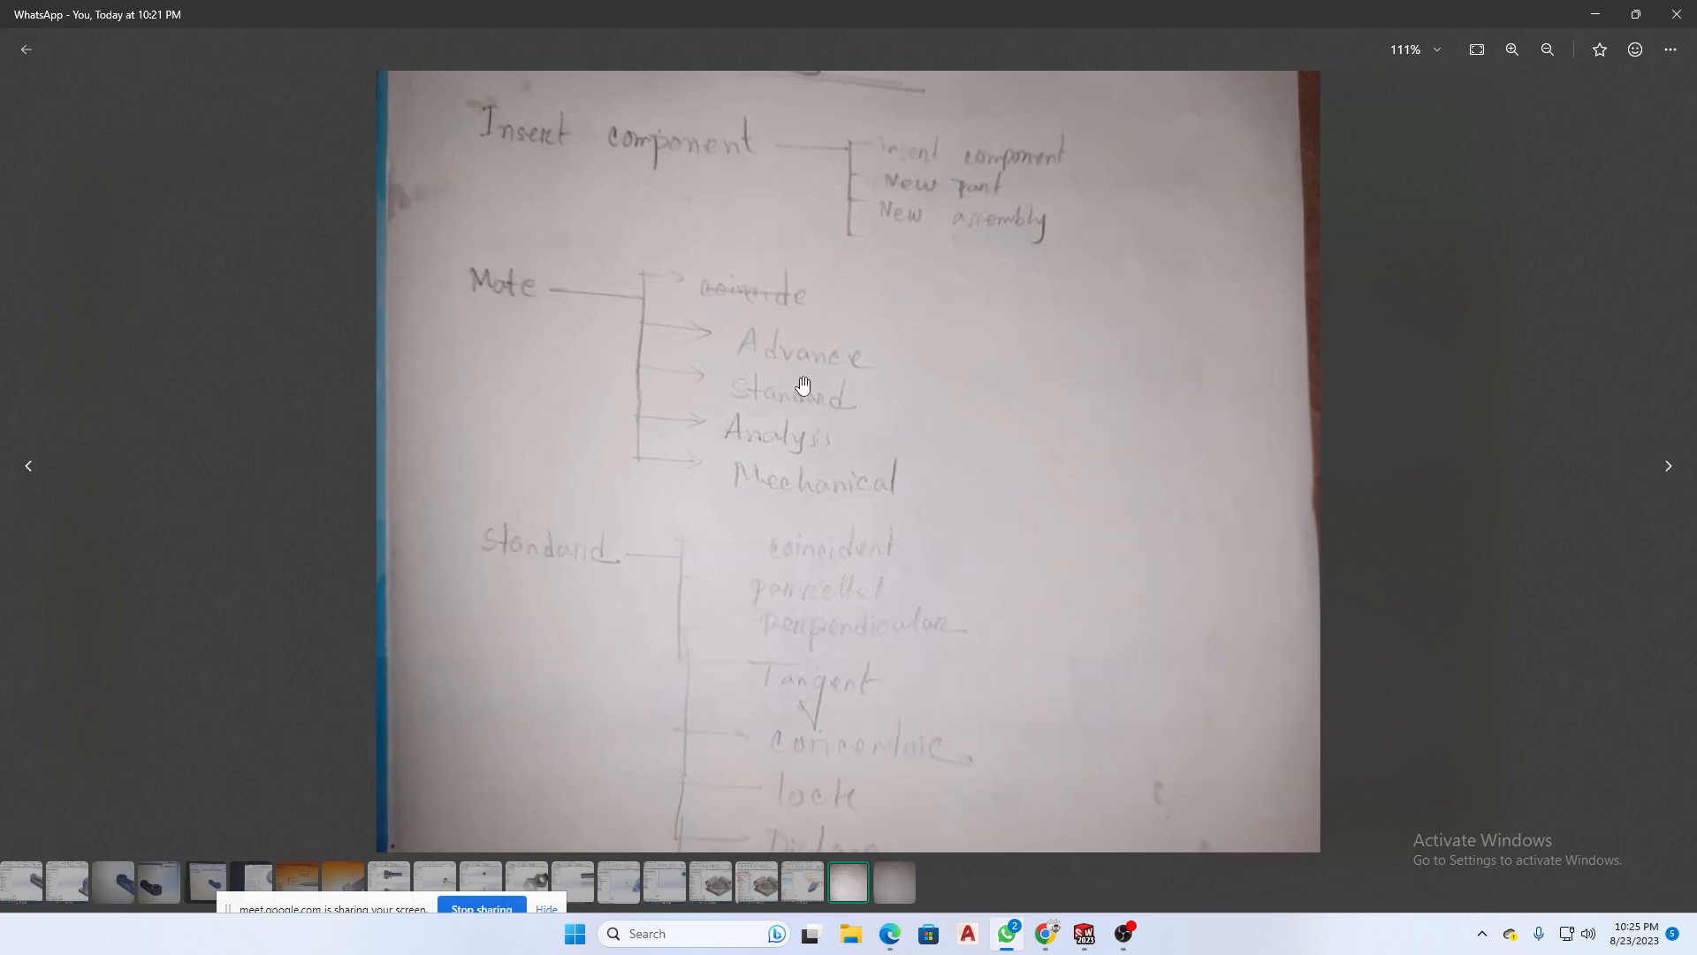
{"action": "scroll", "coordinate": [792, 428], "scroll_direction": "up", "scroll_amount": 1}
{"action": "left_click_drag", "start_coordinate": [777, 474], "coordinate": [792, 413]}
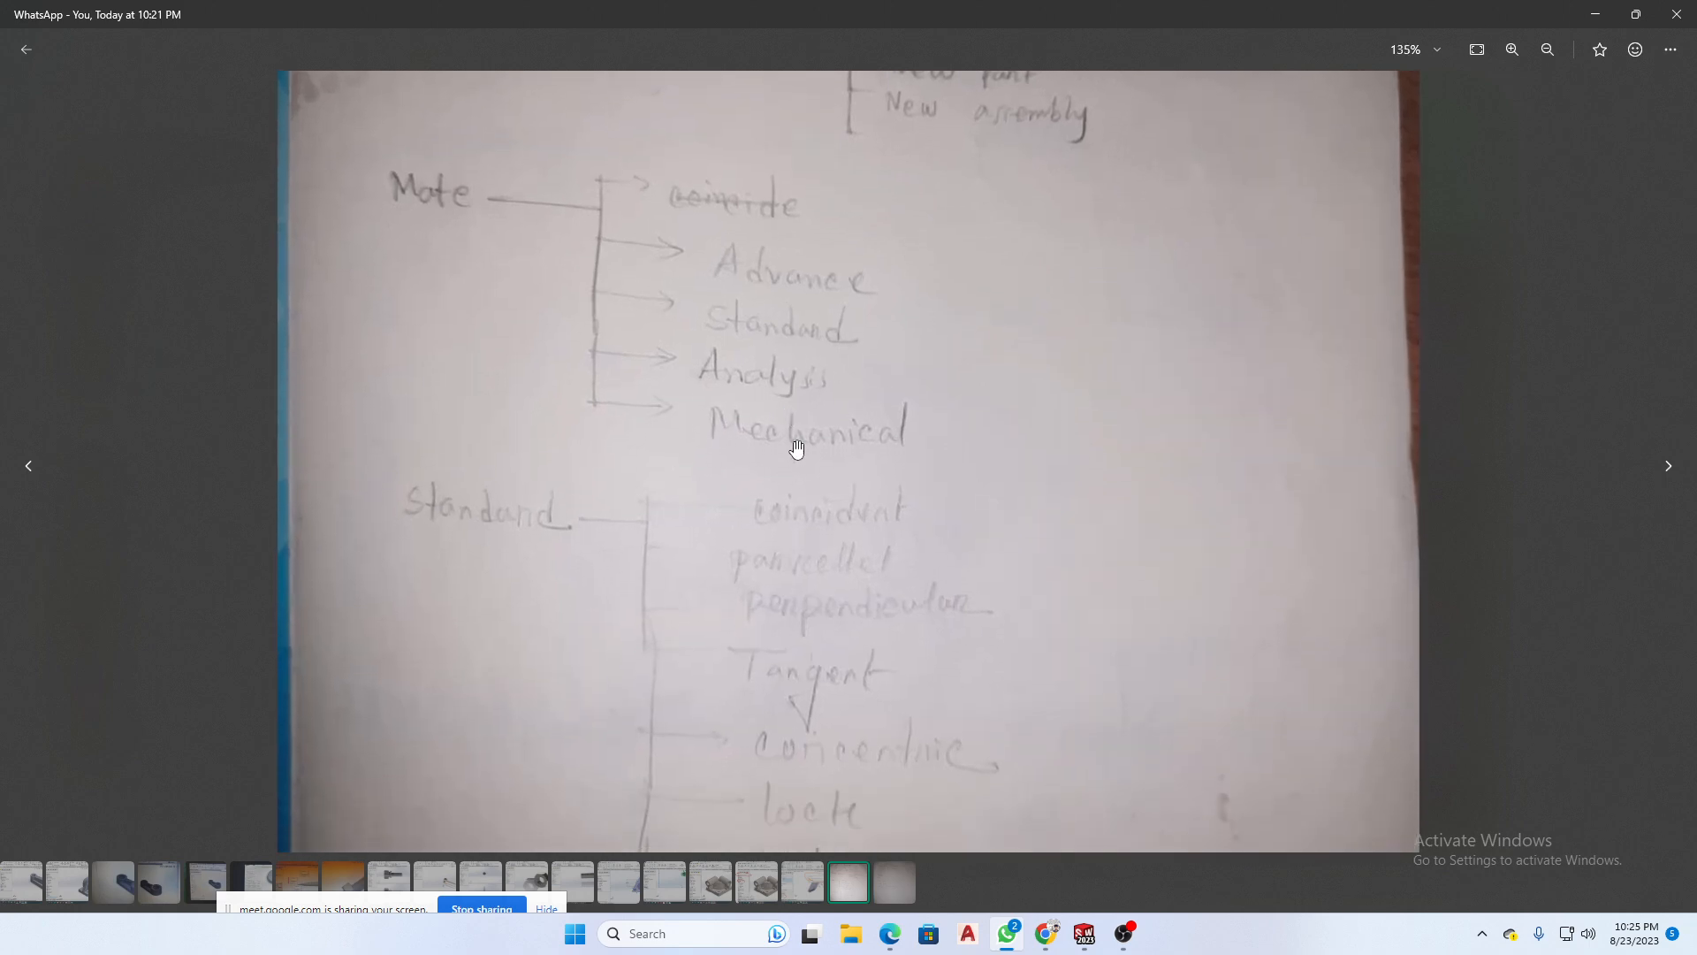
{"action": "left_click_drag", "start_coordinate": [919, 732], "coordinate": [930, 692]}
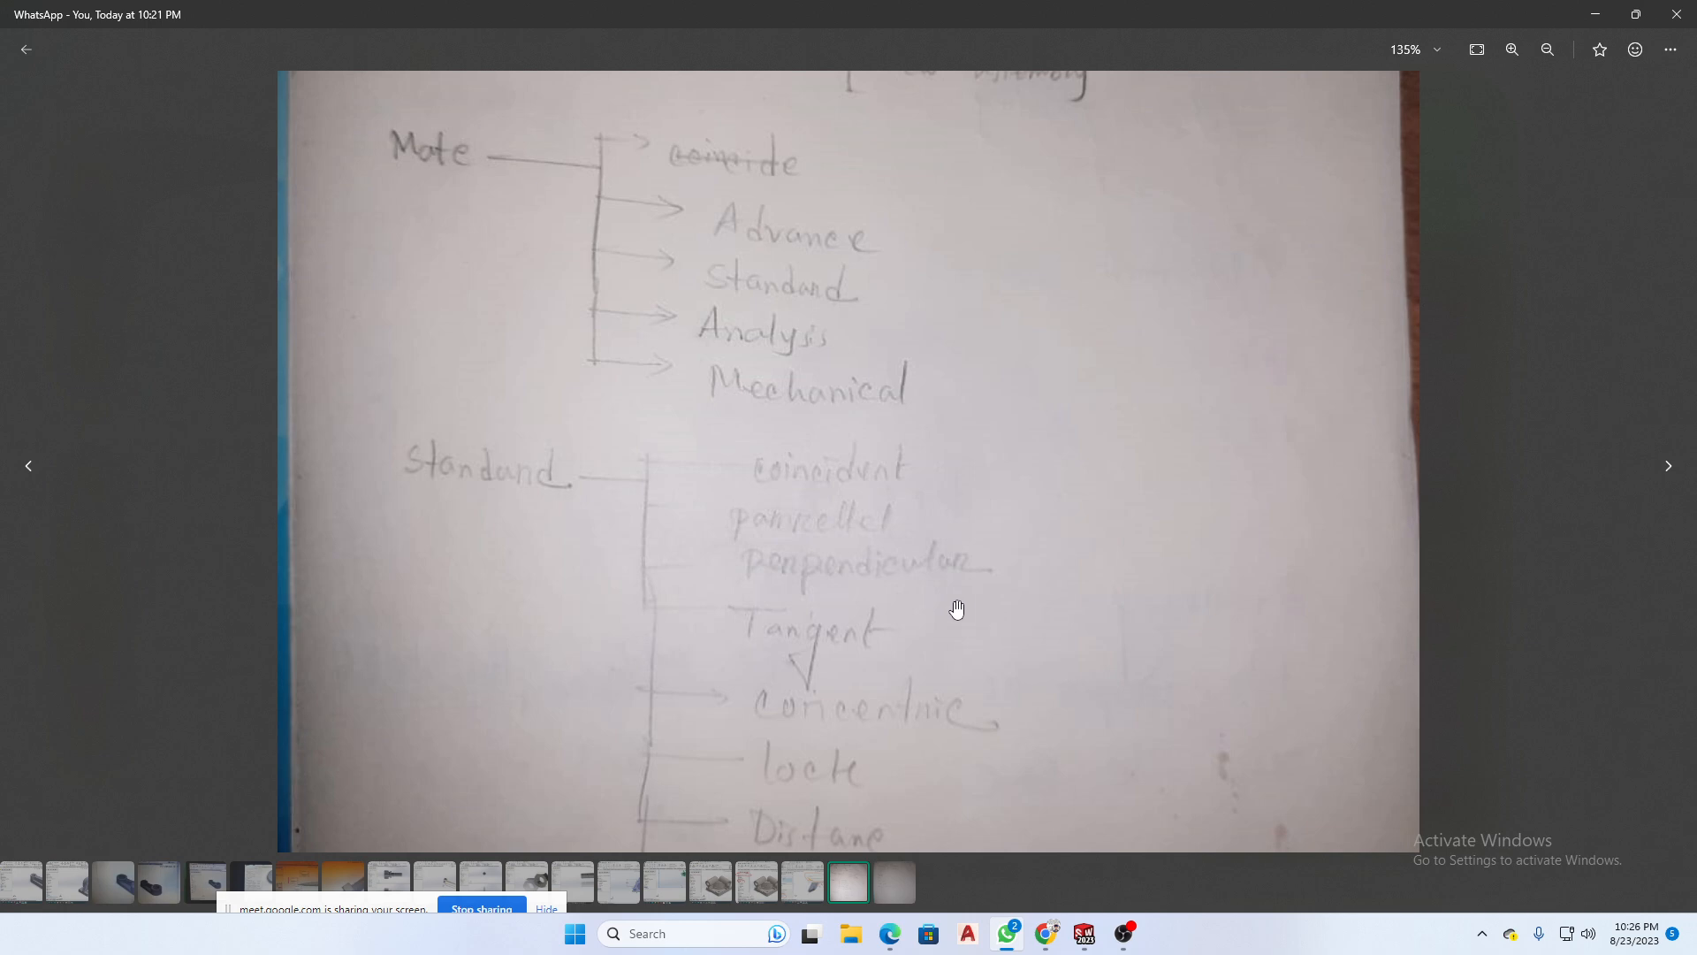
{"action": "left_click_drag", "start_coordinate": [907, 689], "coordinate": [943, 522]}
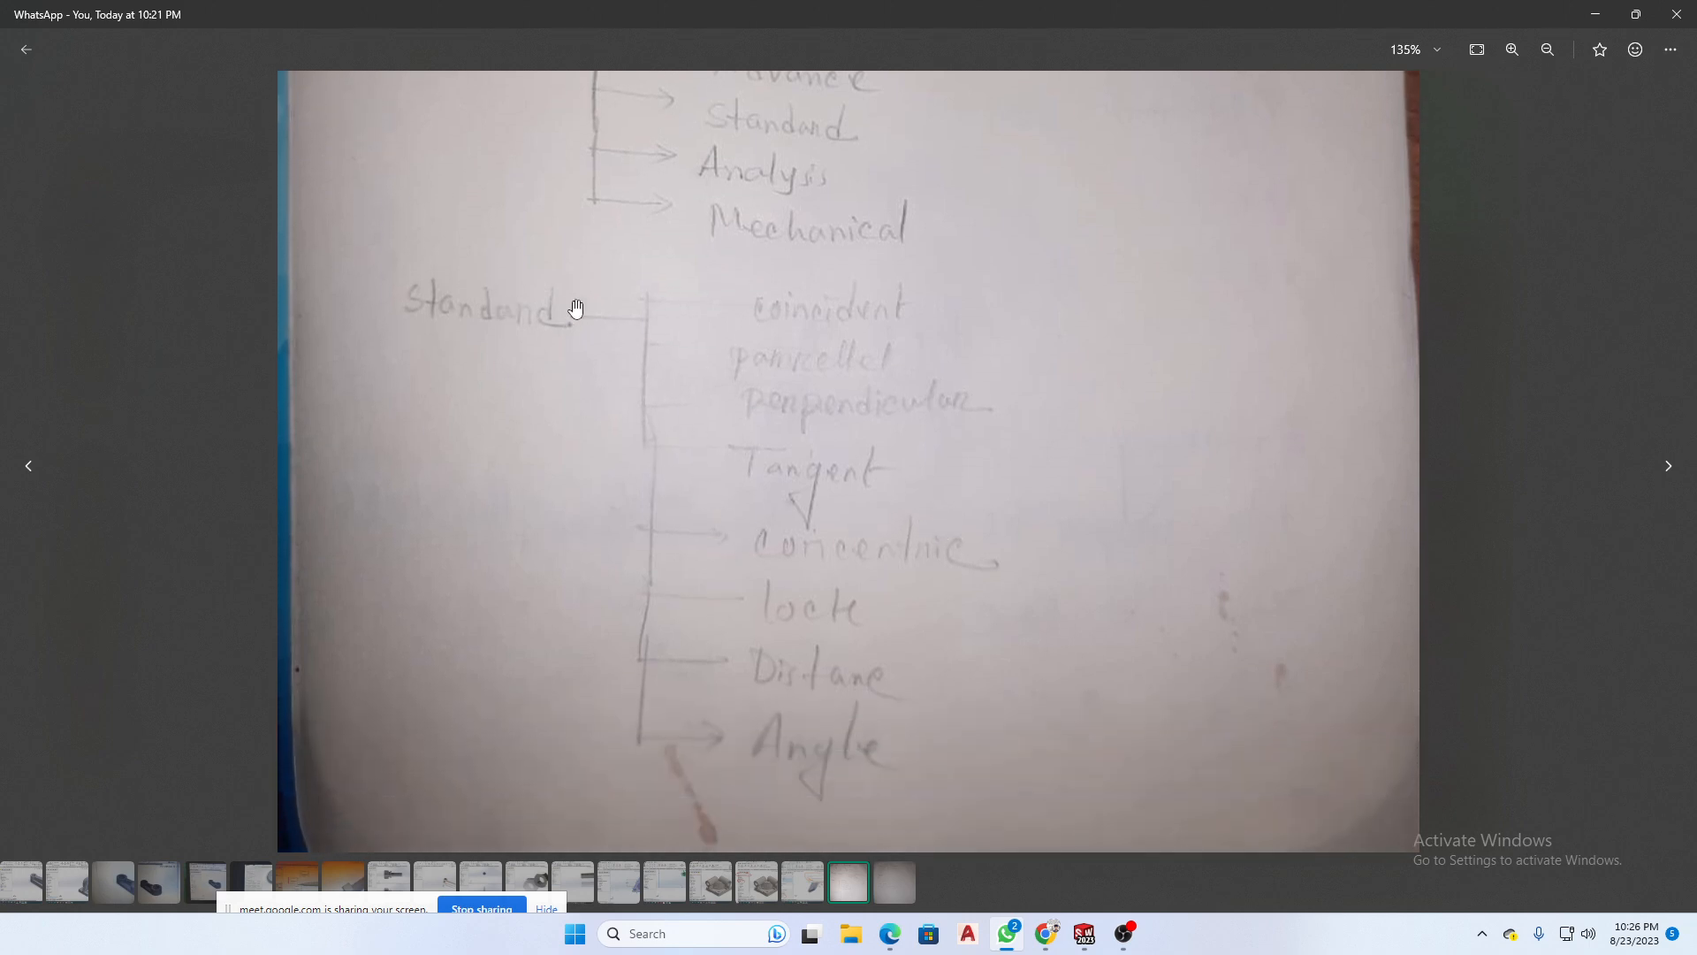
- Open the next notes photo and review the Advance mates and the float, fix, open part, edit part and change transparency topics
{"action": "left_click", "coordinate": [1671, 467]}
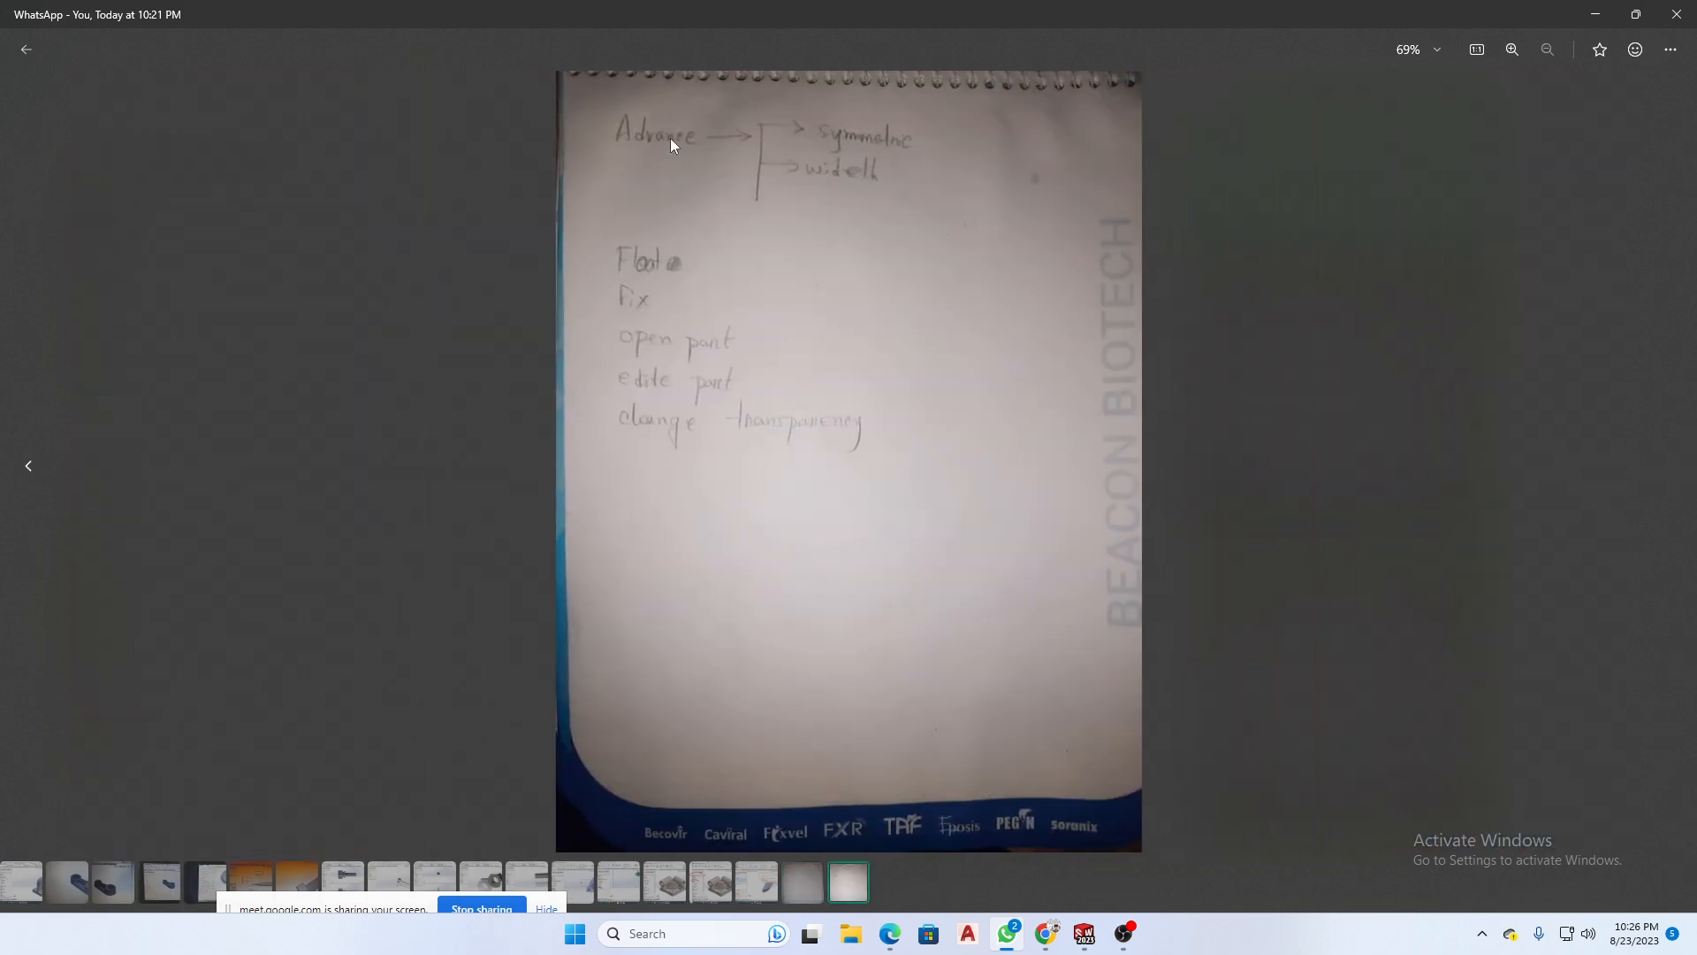
{"action": "scroll", "coordinate": [856, 177], "scroll_direction": "up", "scroll_amount": 5}
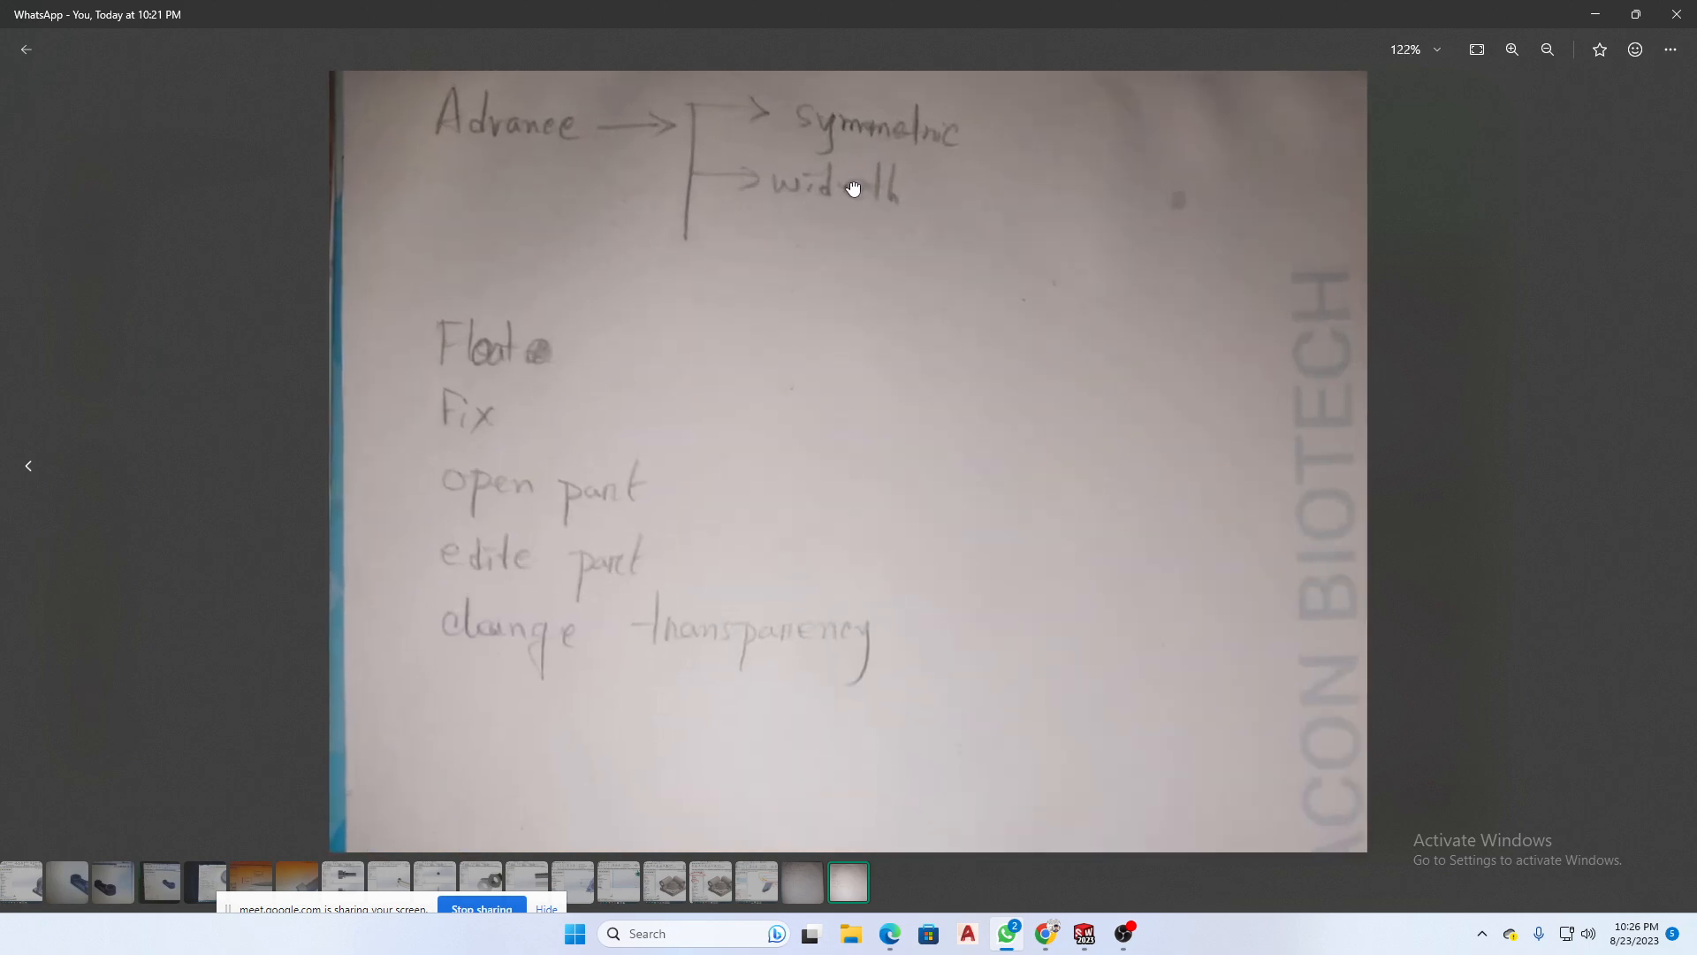
{"action": "left_click_drag", "start_coordinate": [853, 186], "coordinate": [860, 251]}
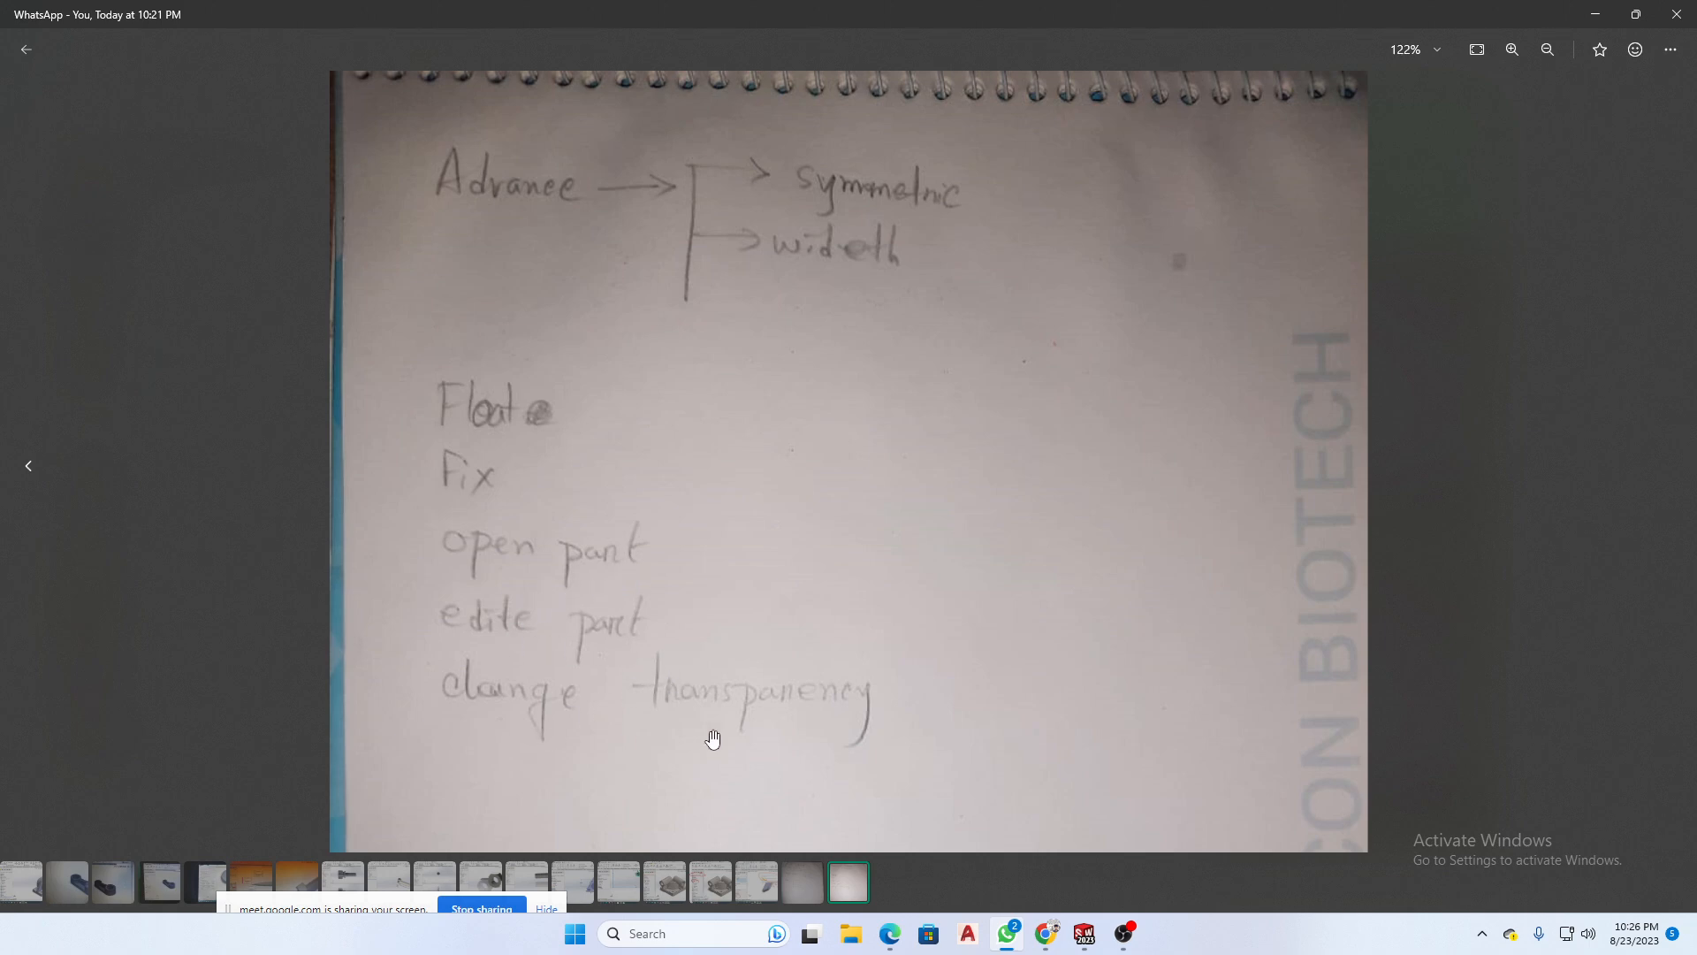
{"action": "scroll", "coordinate": [775, 429], "scroll_direction": "down", "scroll_amount": 1}
{"action": "scroll", "coordinate": [775, 429], "scroll_direction": "down", "scroll_amount": 3}
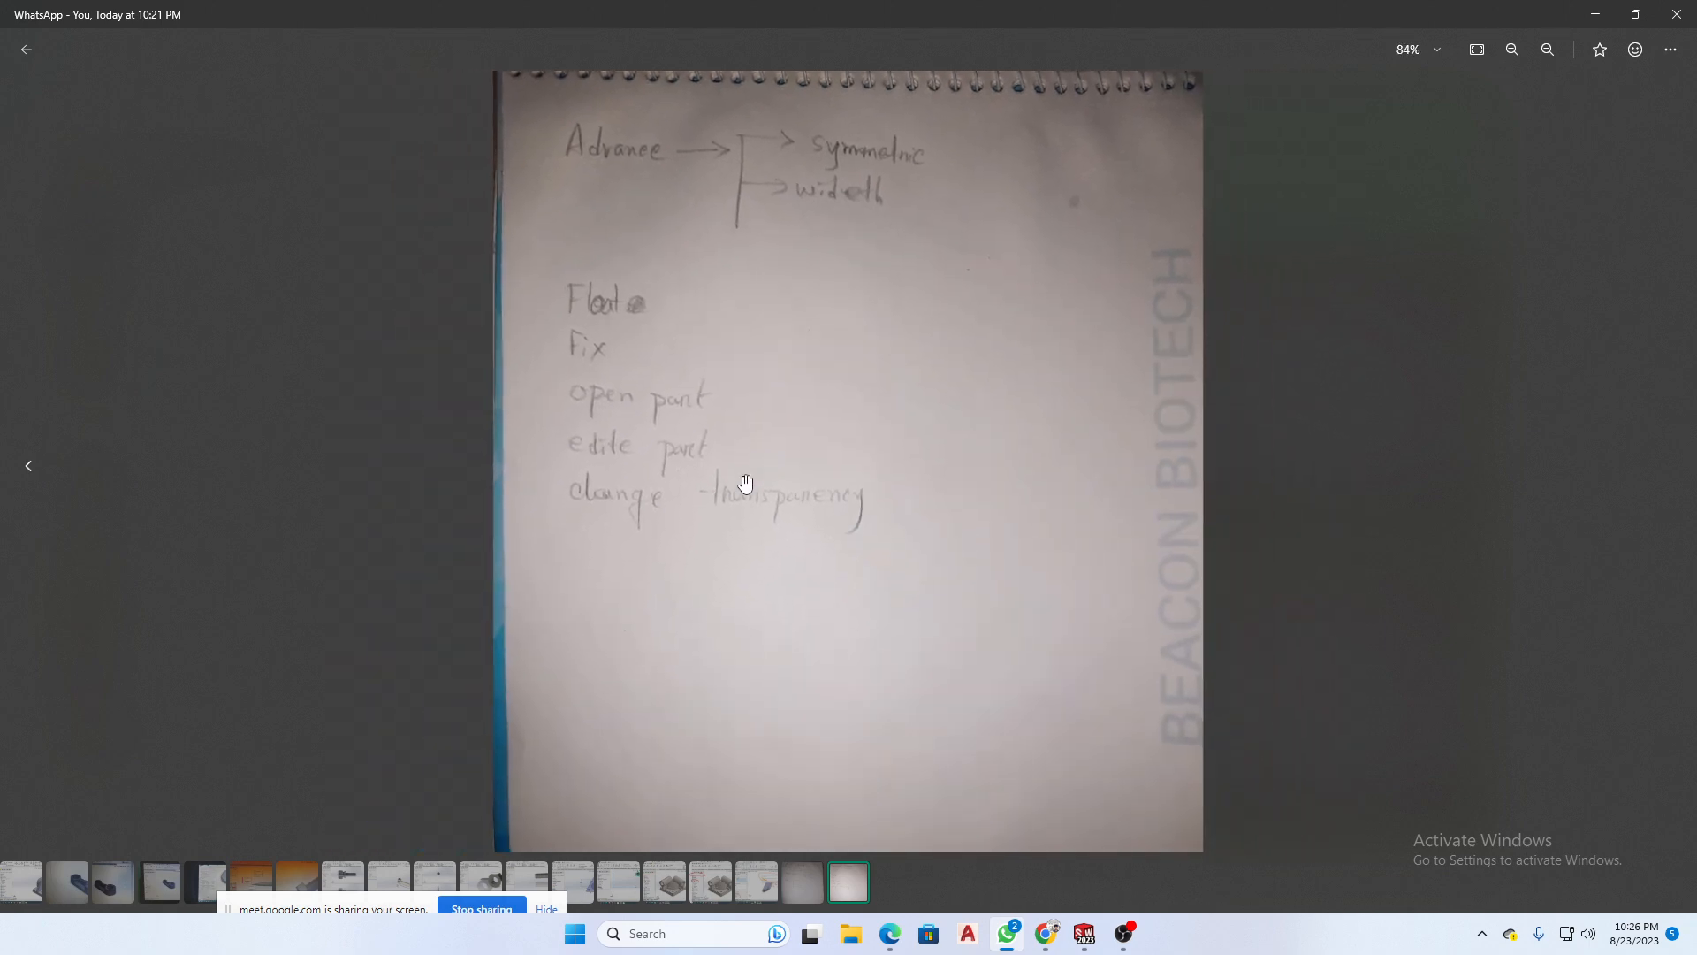
{"action": "scroll", "coordinate": [561, 469], "scroll_direction": "up", "scroll_amount": 4}
{"action": "scroll", "coordinate": [796, 577], "scroll_direction": "down", "scroll_amount": 2}
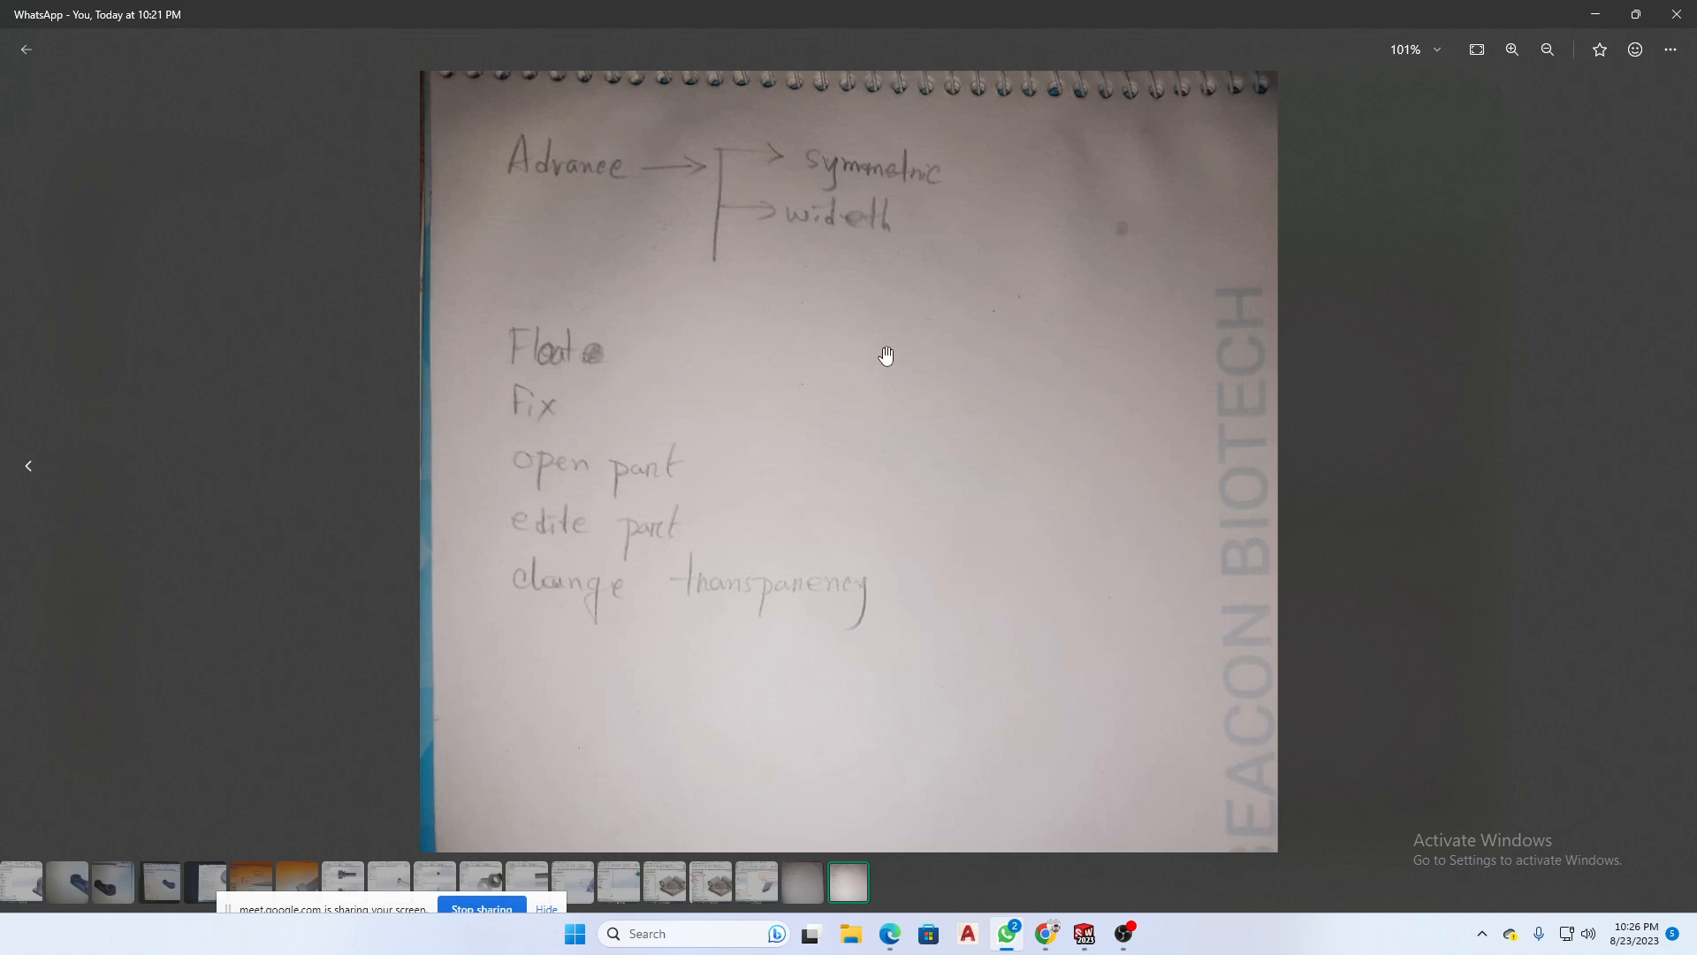
- Minimize the notes viewer, switch to SOLIDWORKS and create a new assembly document
{"action": "left_click", "coordinate": [1596, 14]}
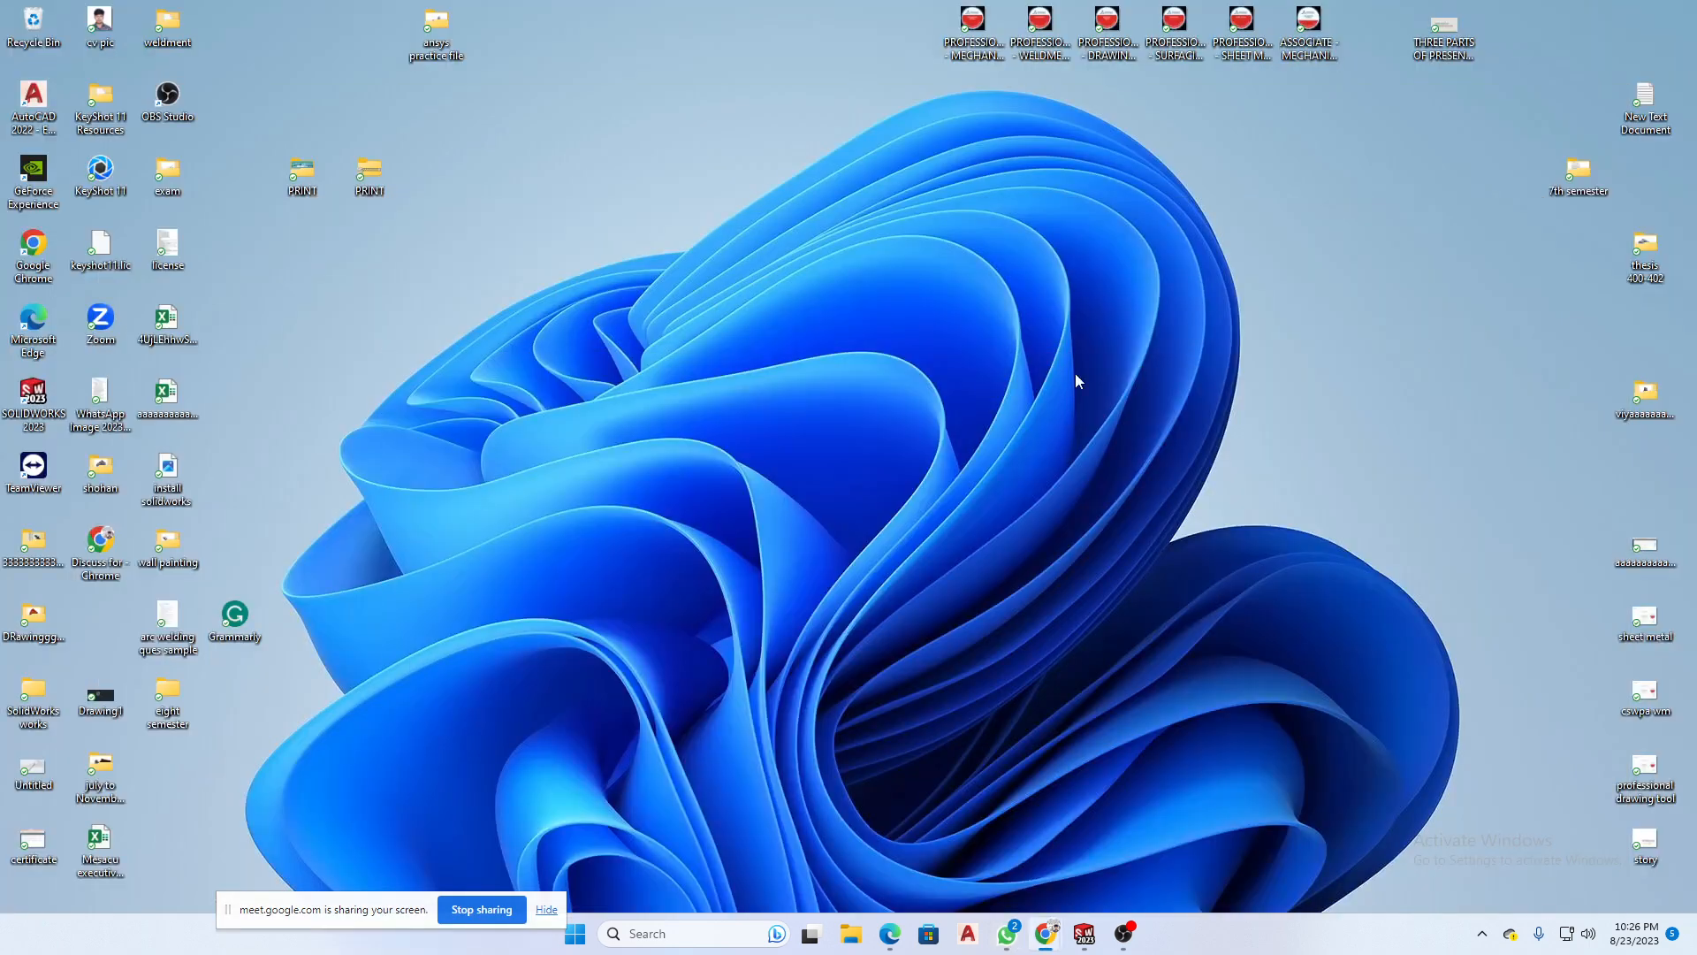
{"action": "left_click", "coordinate": [1085, 935]}
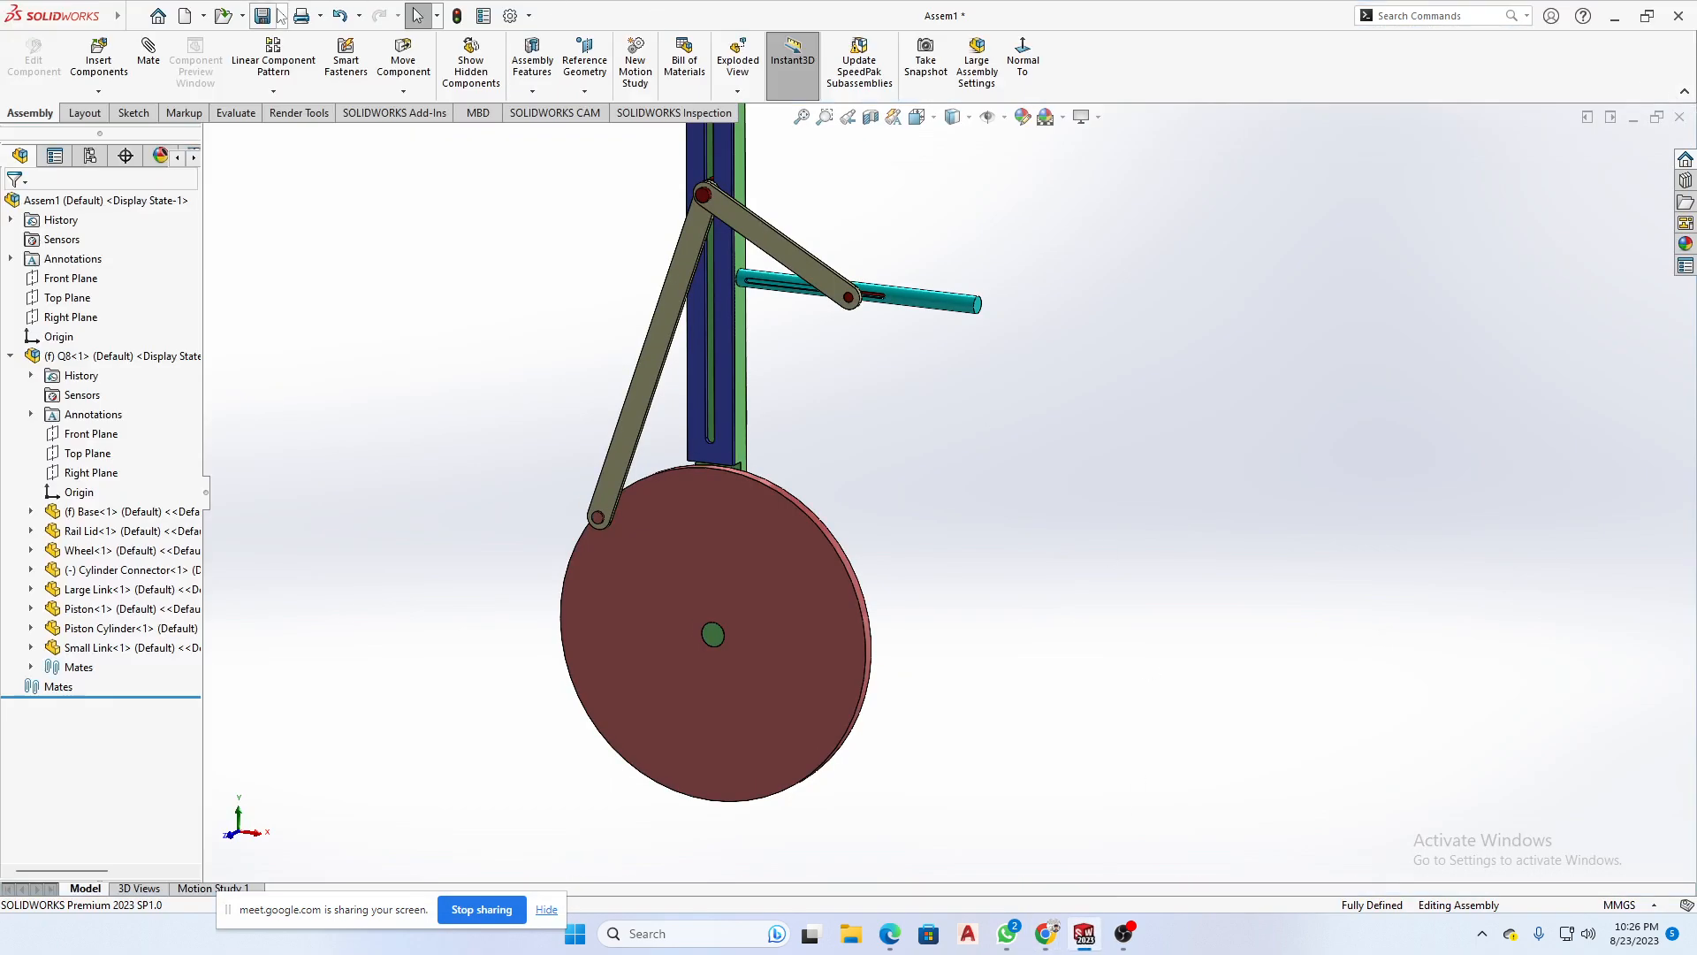
{"action": "left_click", "coordinate": [185, 15]}
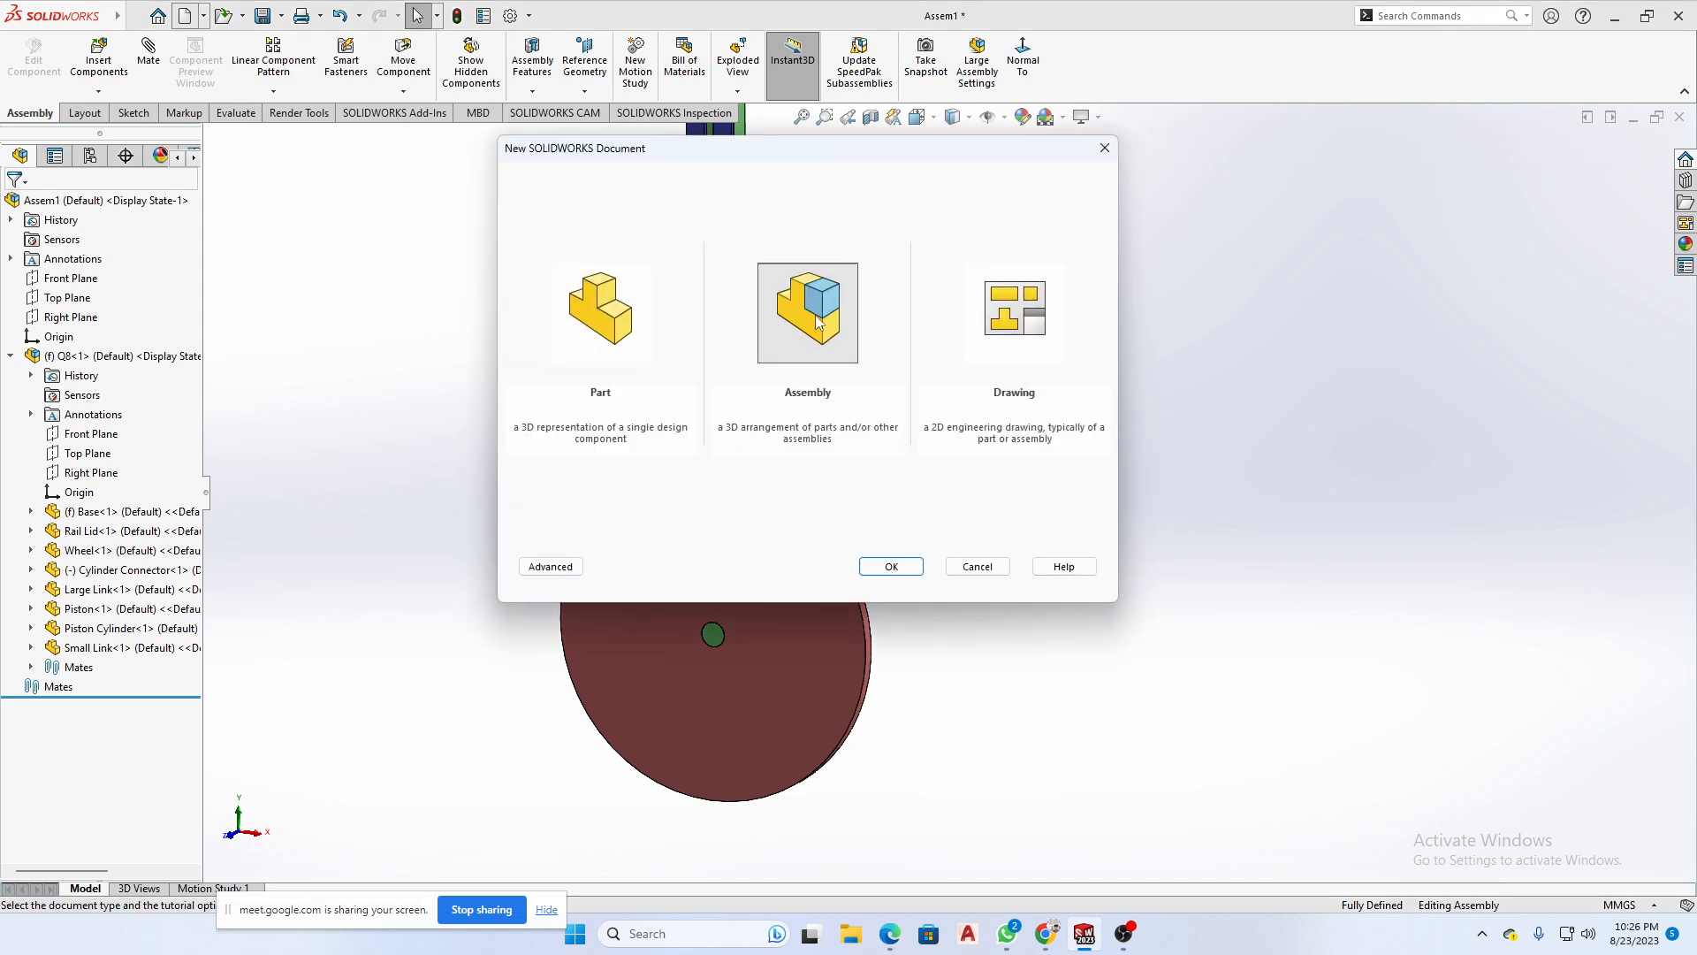
{"action": "left_click", "coordinate": [892, 567]}
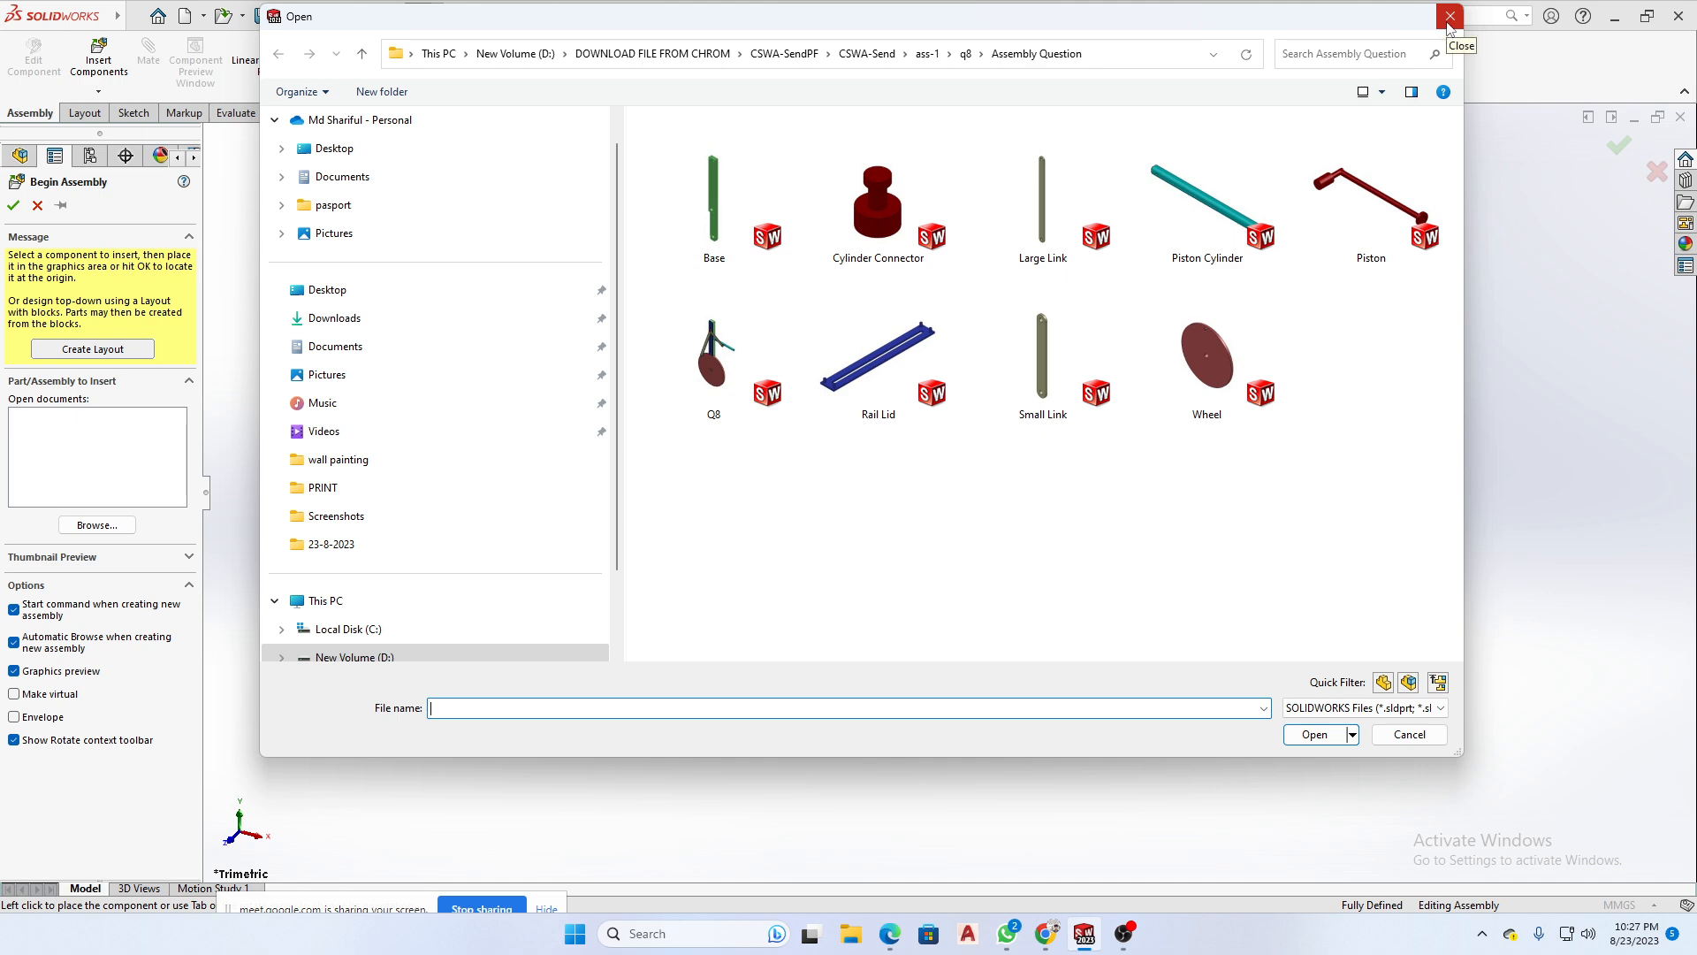
{"action": "left_click", "coordinate": [878, 203]}
{"action": "left_click", "coordinate": [1043, 204]}
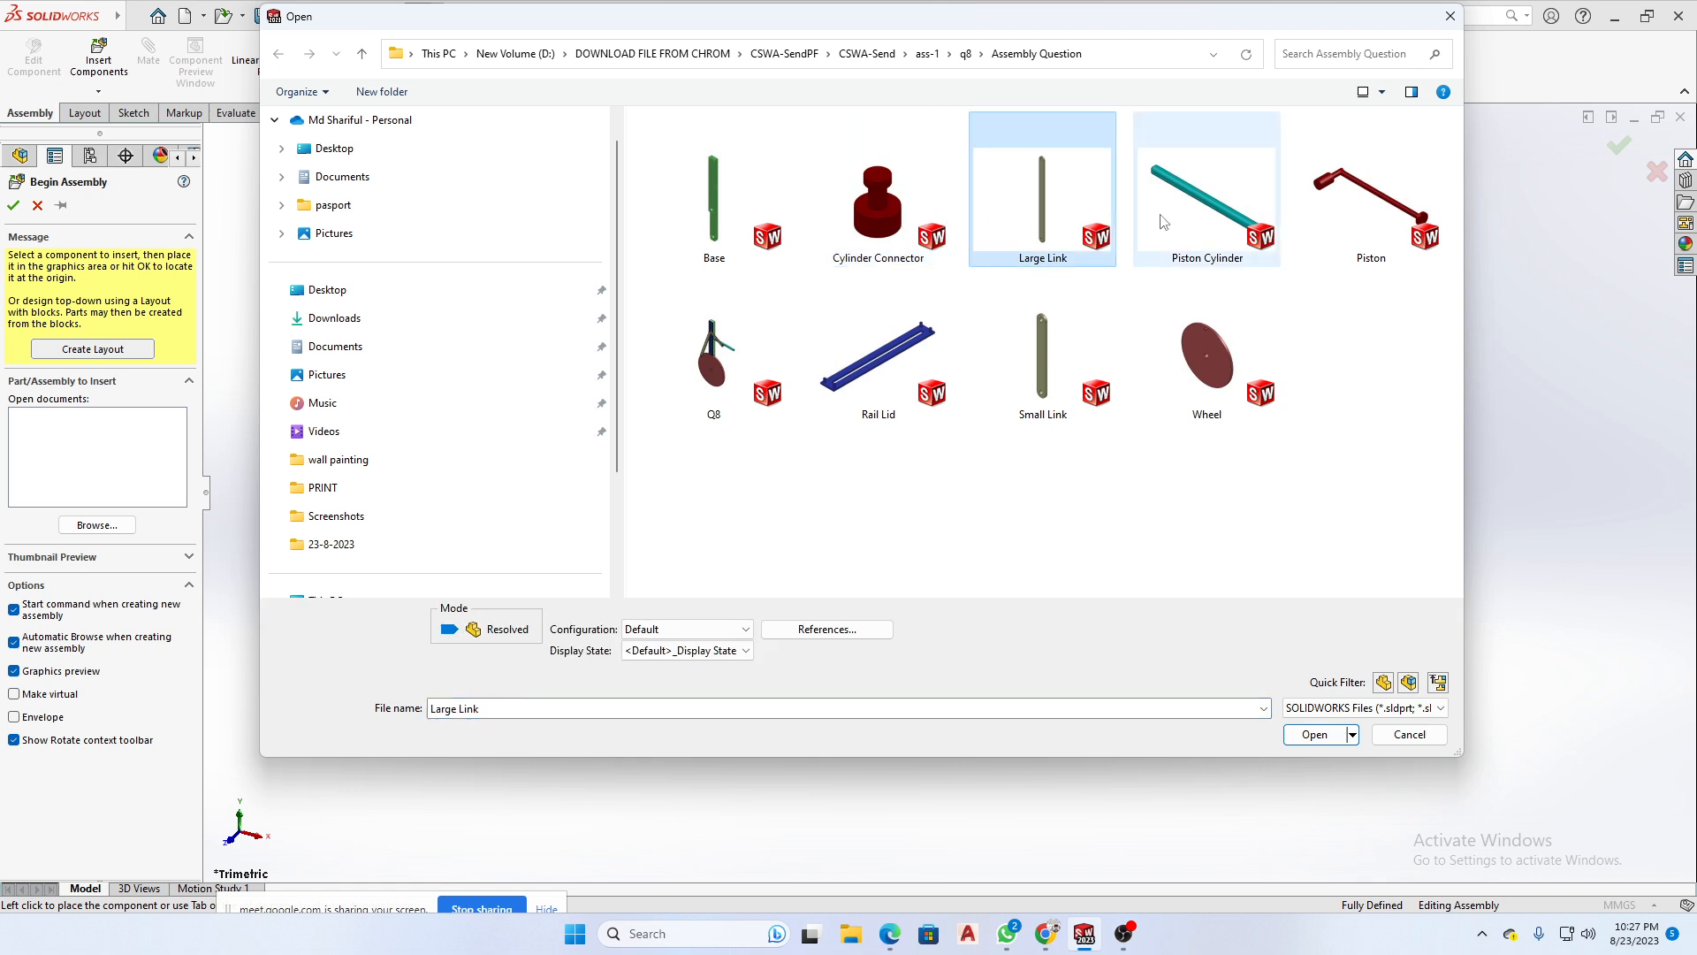
{"action": "left_click", "coordinate": [1198, 214], "text": "ctrl"}
{"action": "left_click", "coordinate": [1249, 402], "text": "ctrl"}
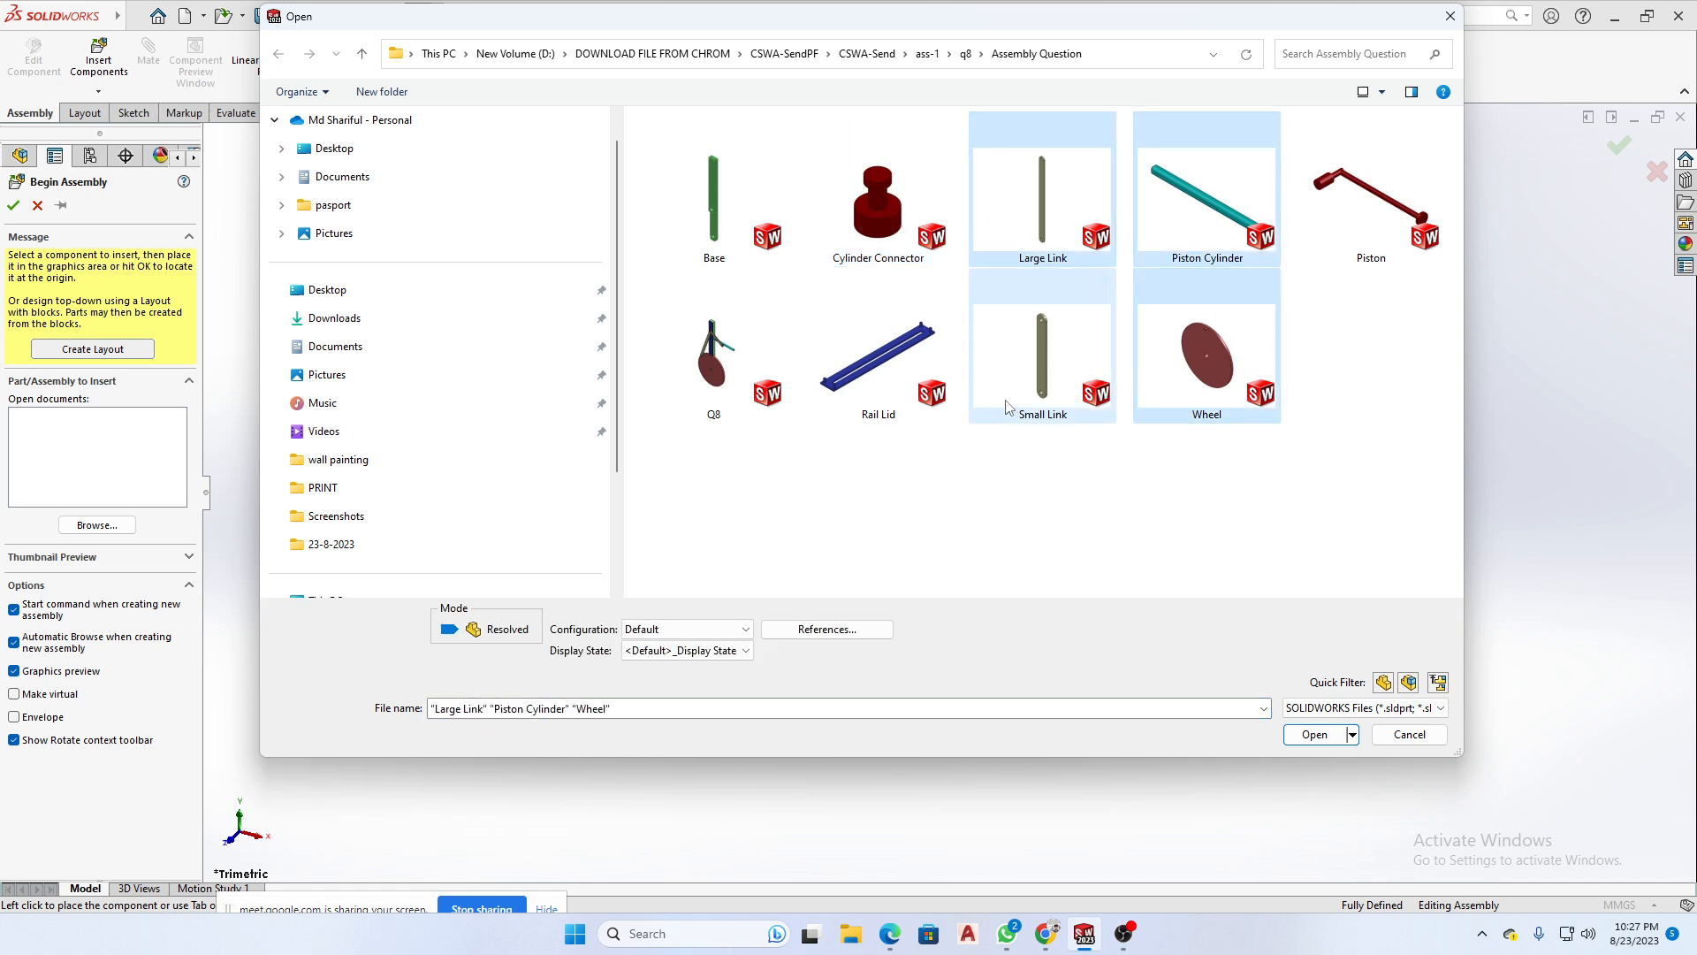
{"action": "left_click", "coordinate": [1008, 406], "text": "ctrl"}
{"action": "left_click", "coordinate": [878, 372], "text": "ctrl"}
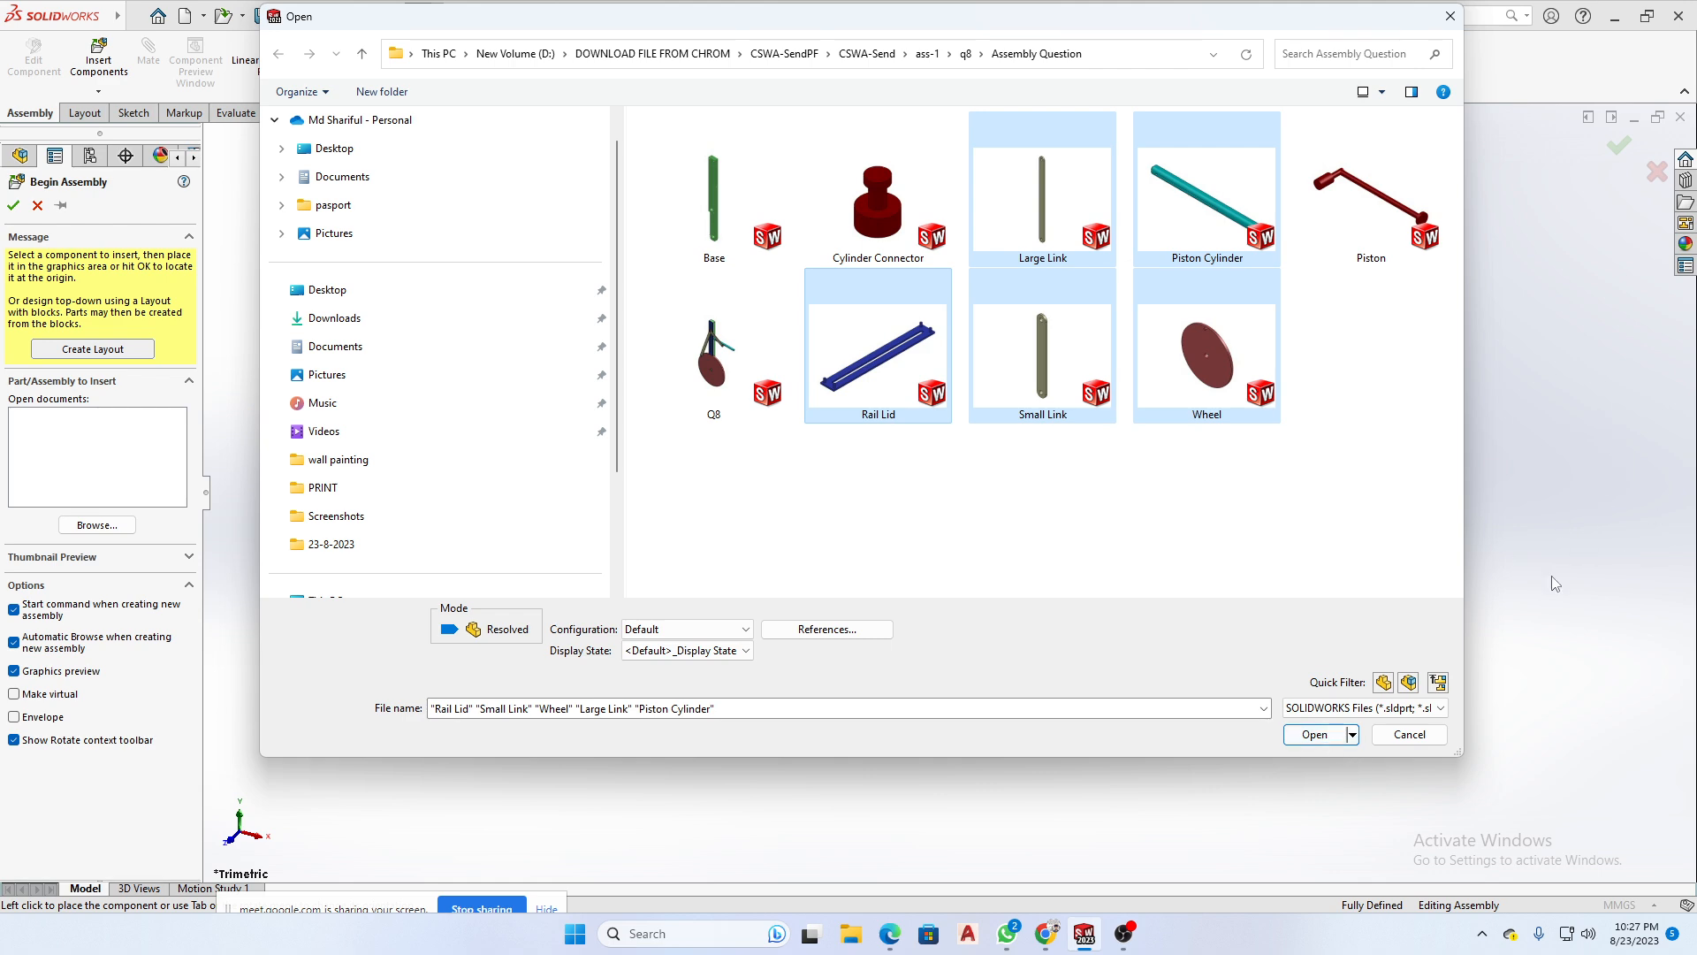
{"action": "left_click", "coordinate": [1411, 735]}
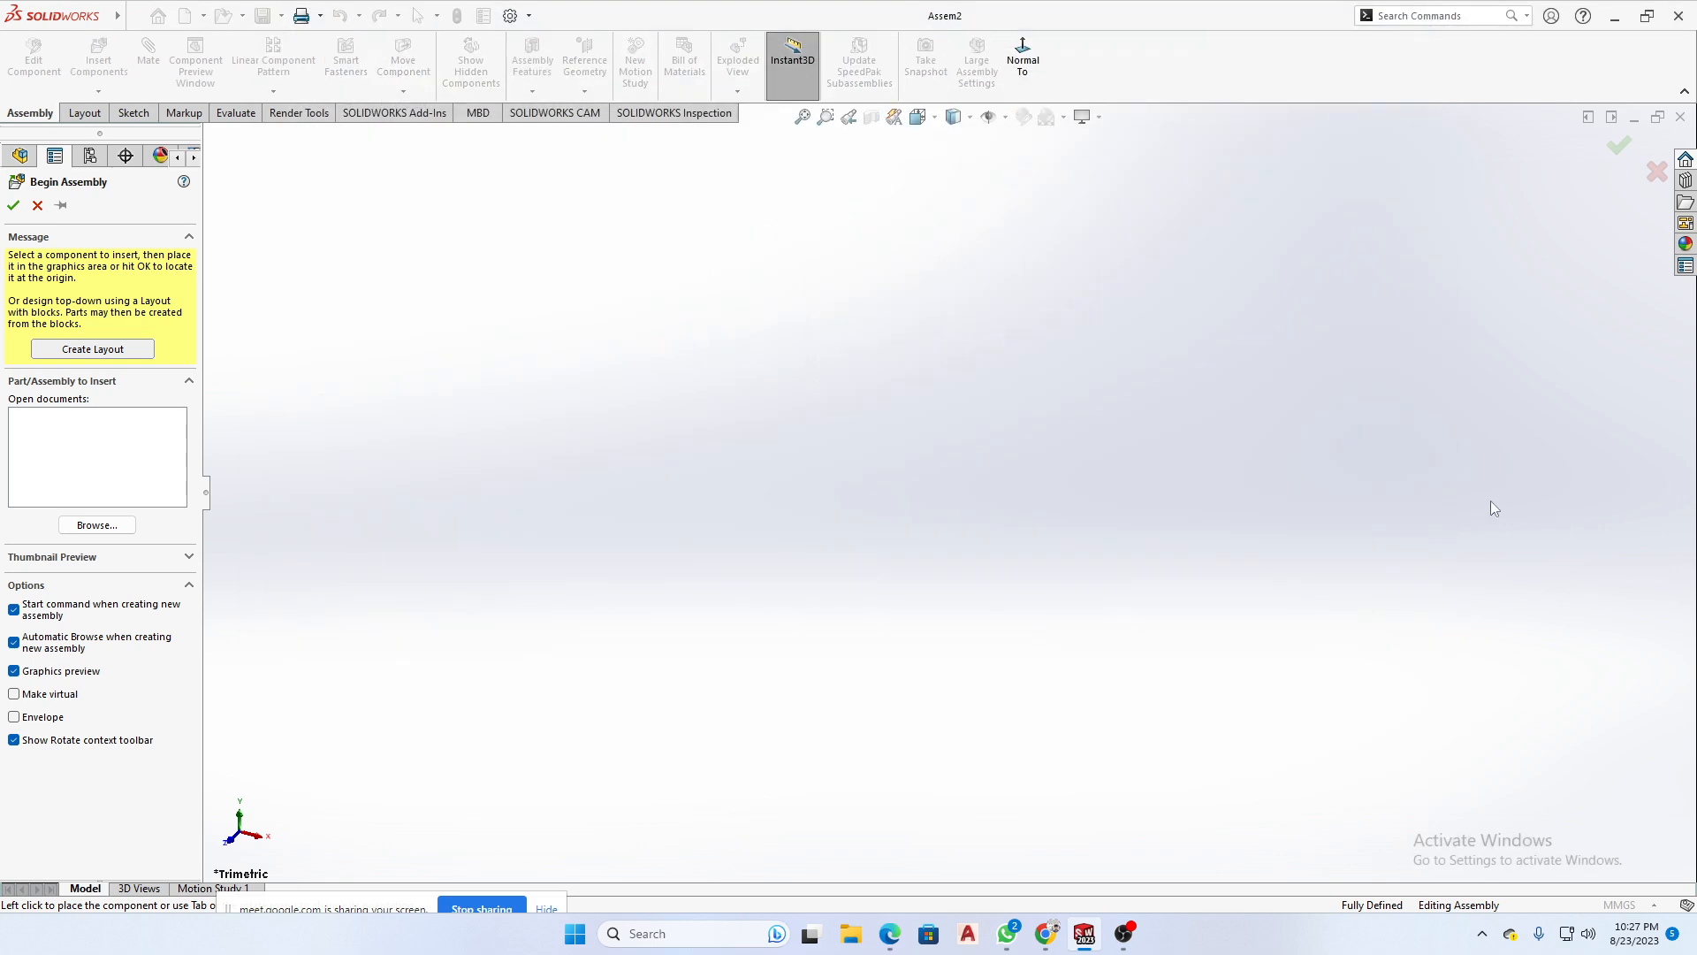
{"action": "left_click", "coordinate": [37, 205]}
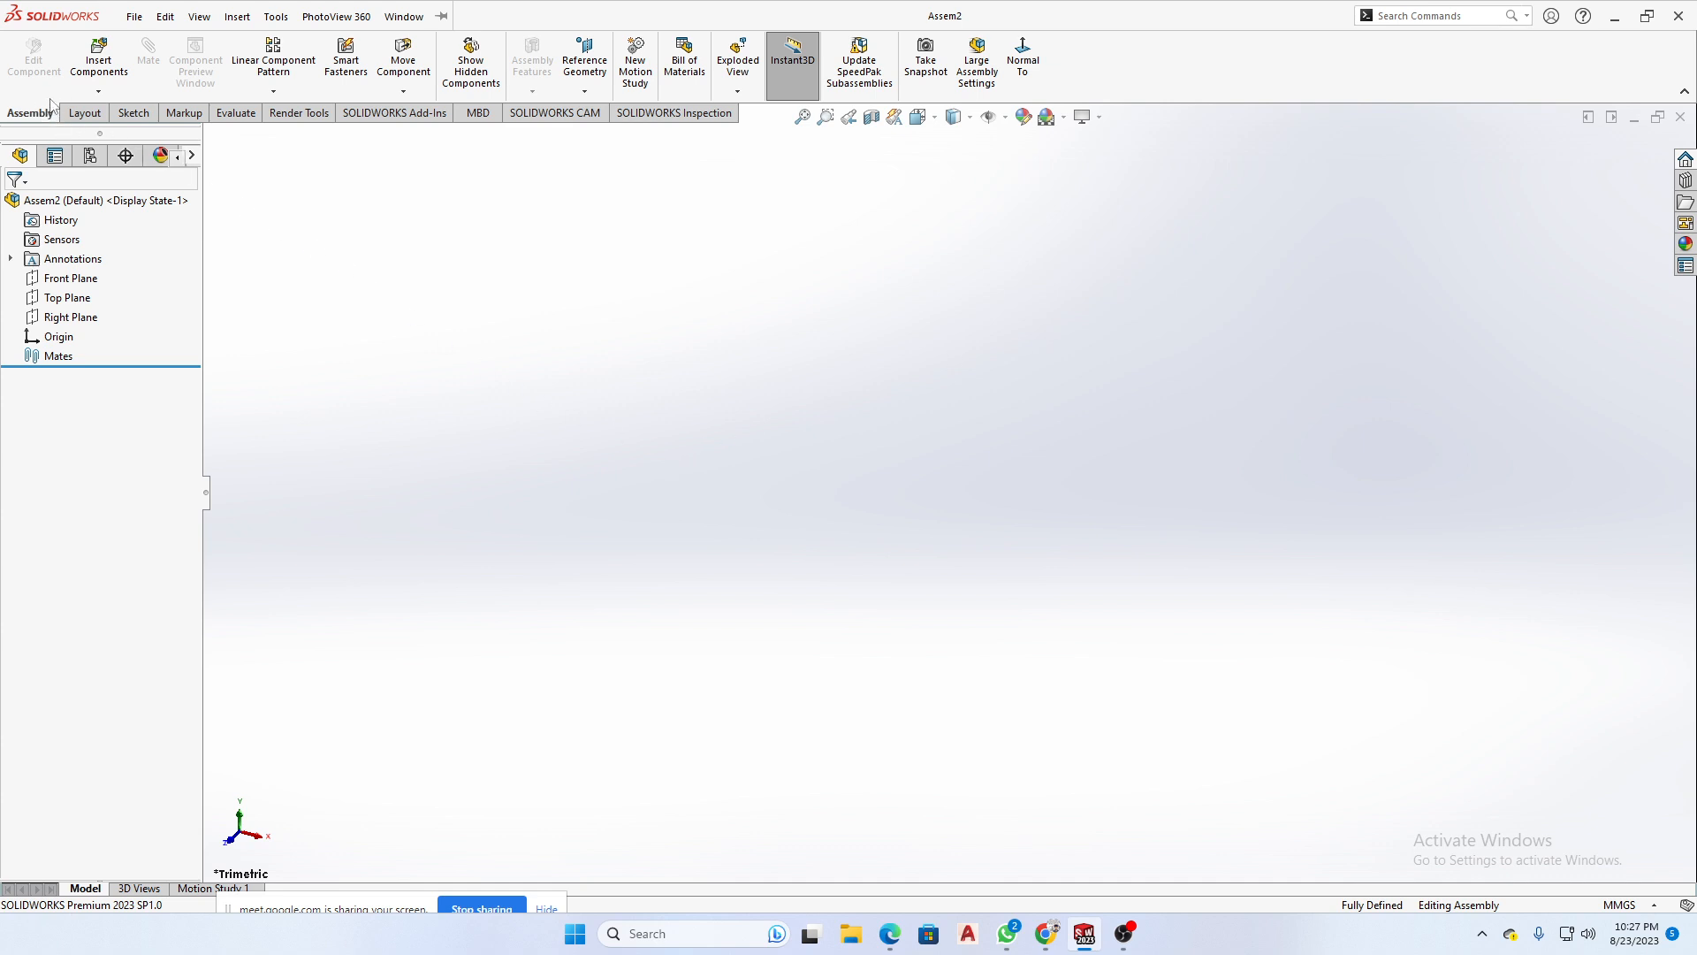
- Start Insert Components, load all nine files from the Assembly Question folder and place the Base part in the graphics area
{"action": "left_click", "coordinate": [103, 93]}
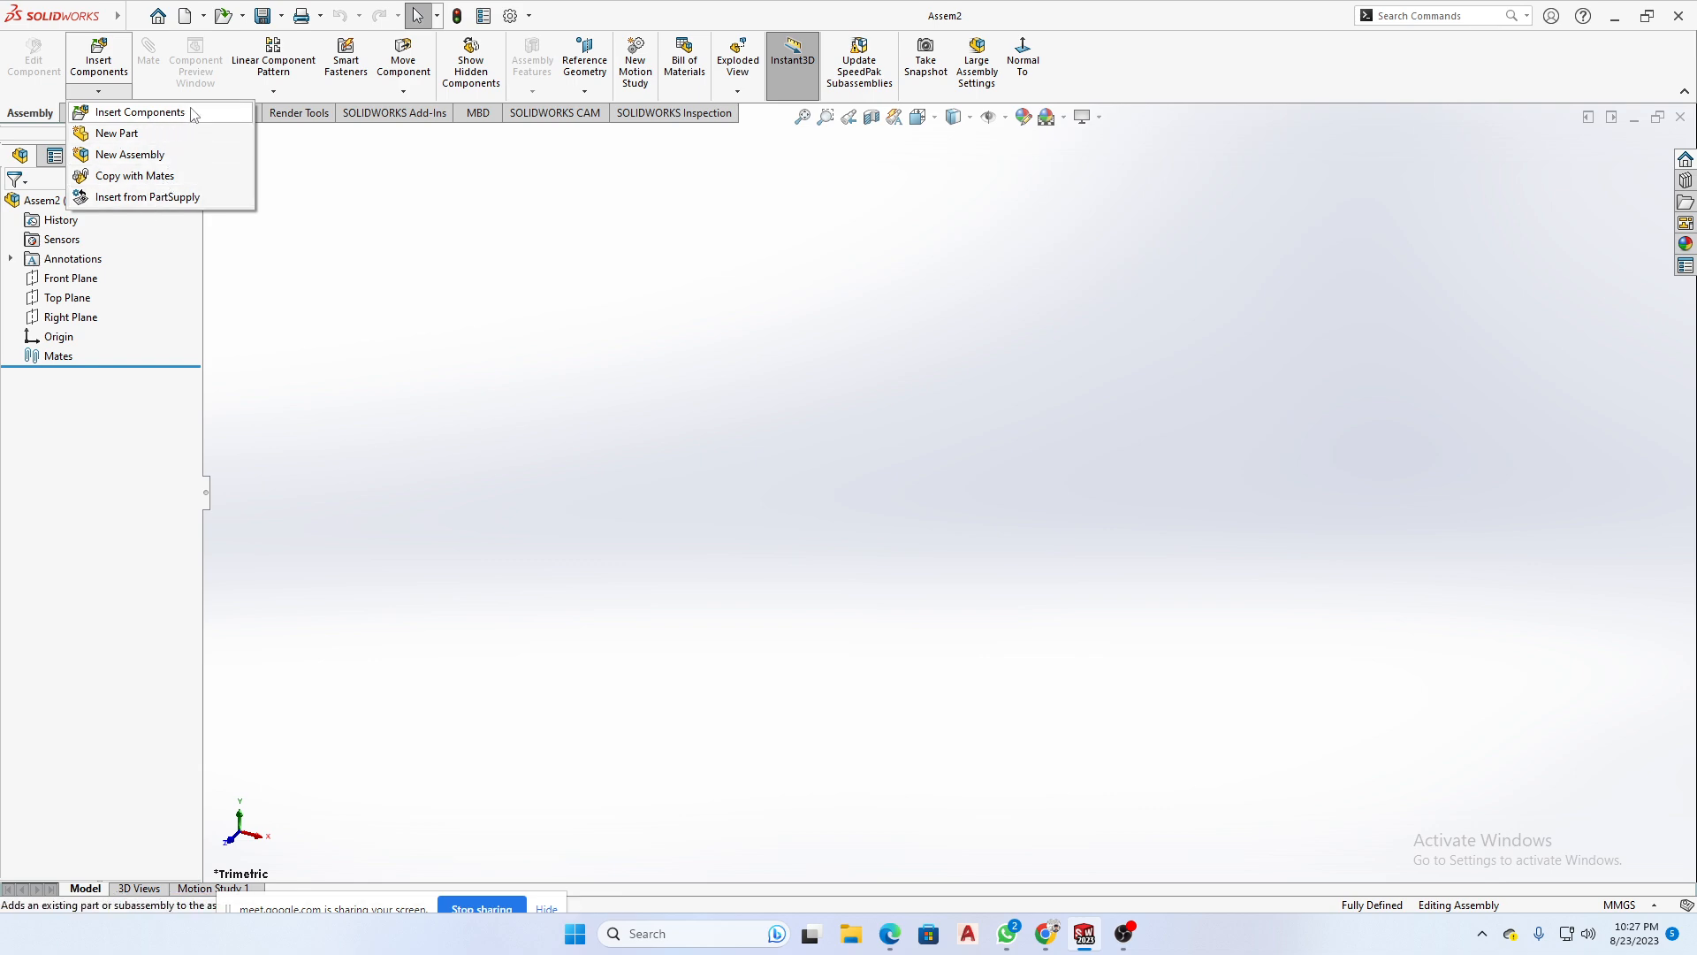
{"action": "left_click", "coordinate": [113, 120]}
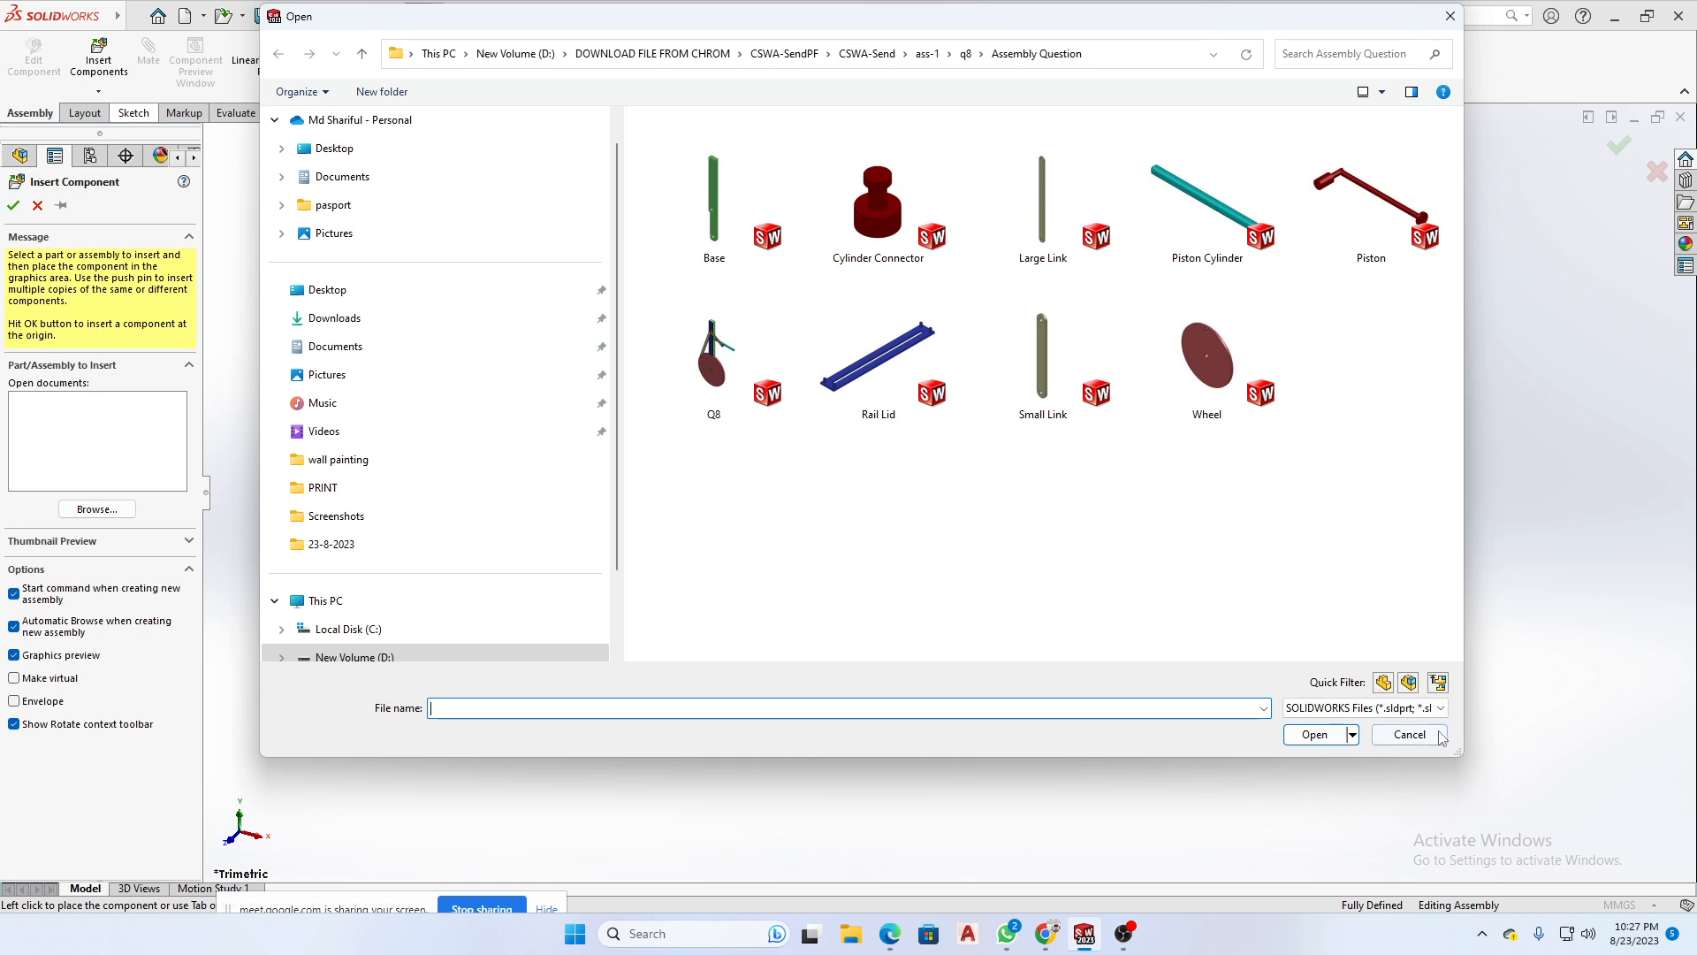
{"action": "left_click", "coordinate": [1411, 735]}
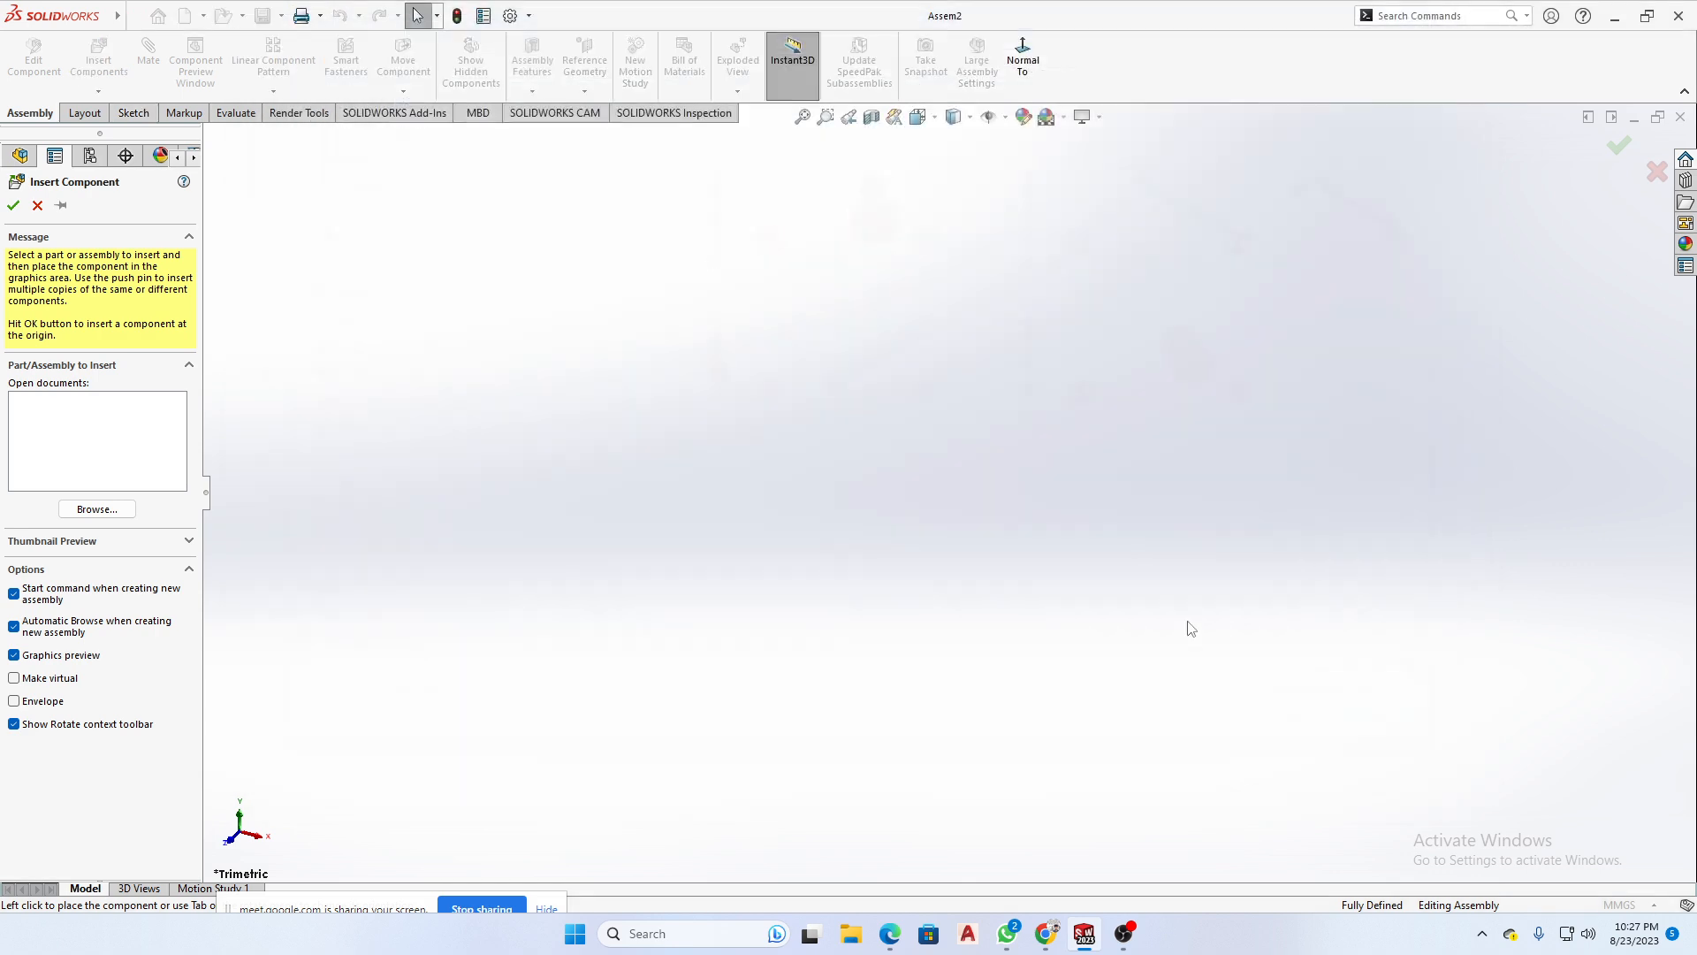
{"action": "left_click", "coordinate": [97, 509]}
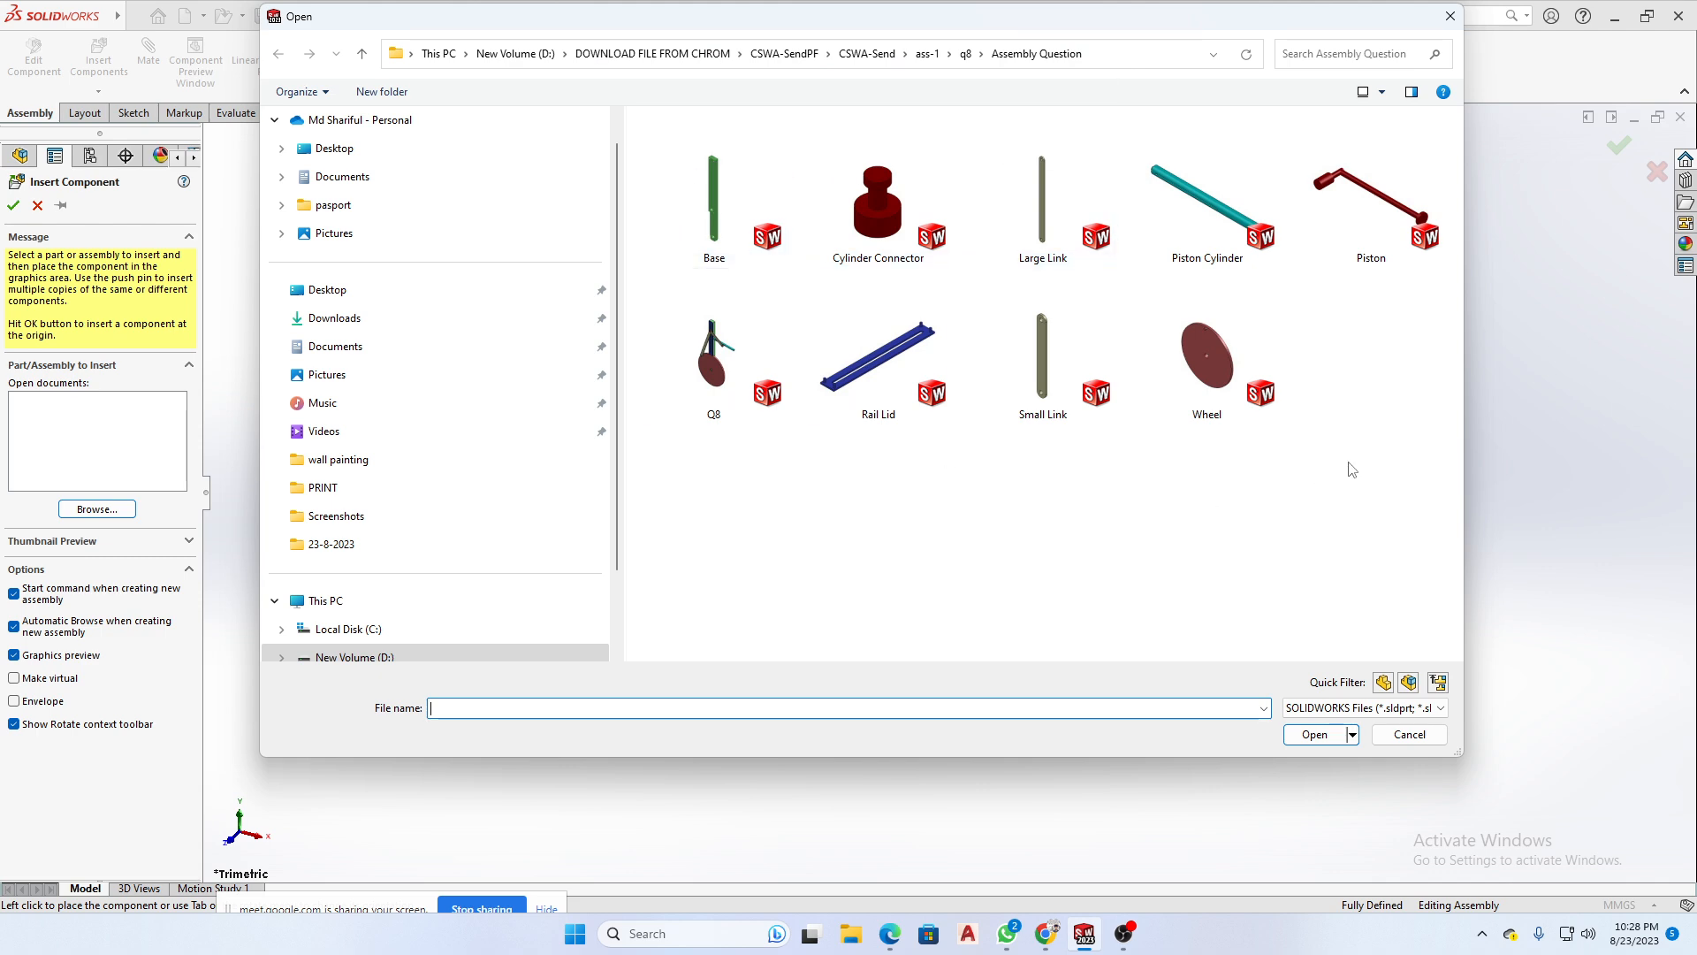
{"action": "left_click_drag", "start_coordinate": [1429, 369], "coordinate": [708, 186]}
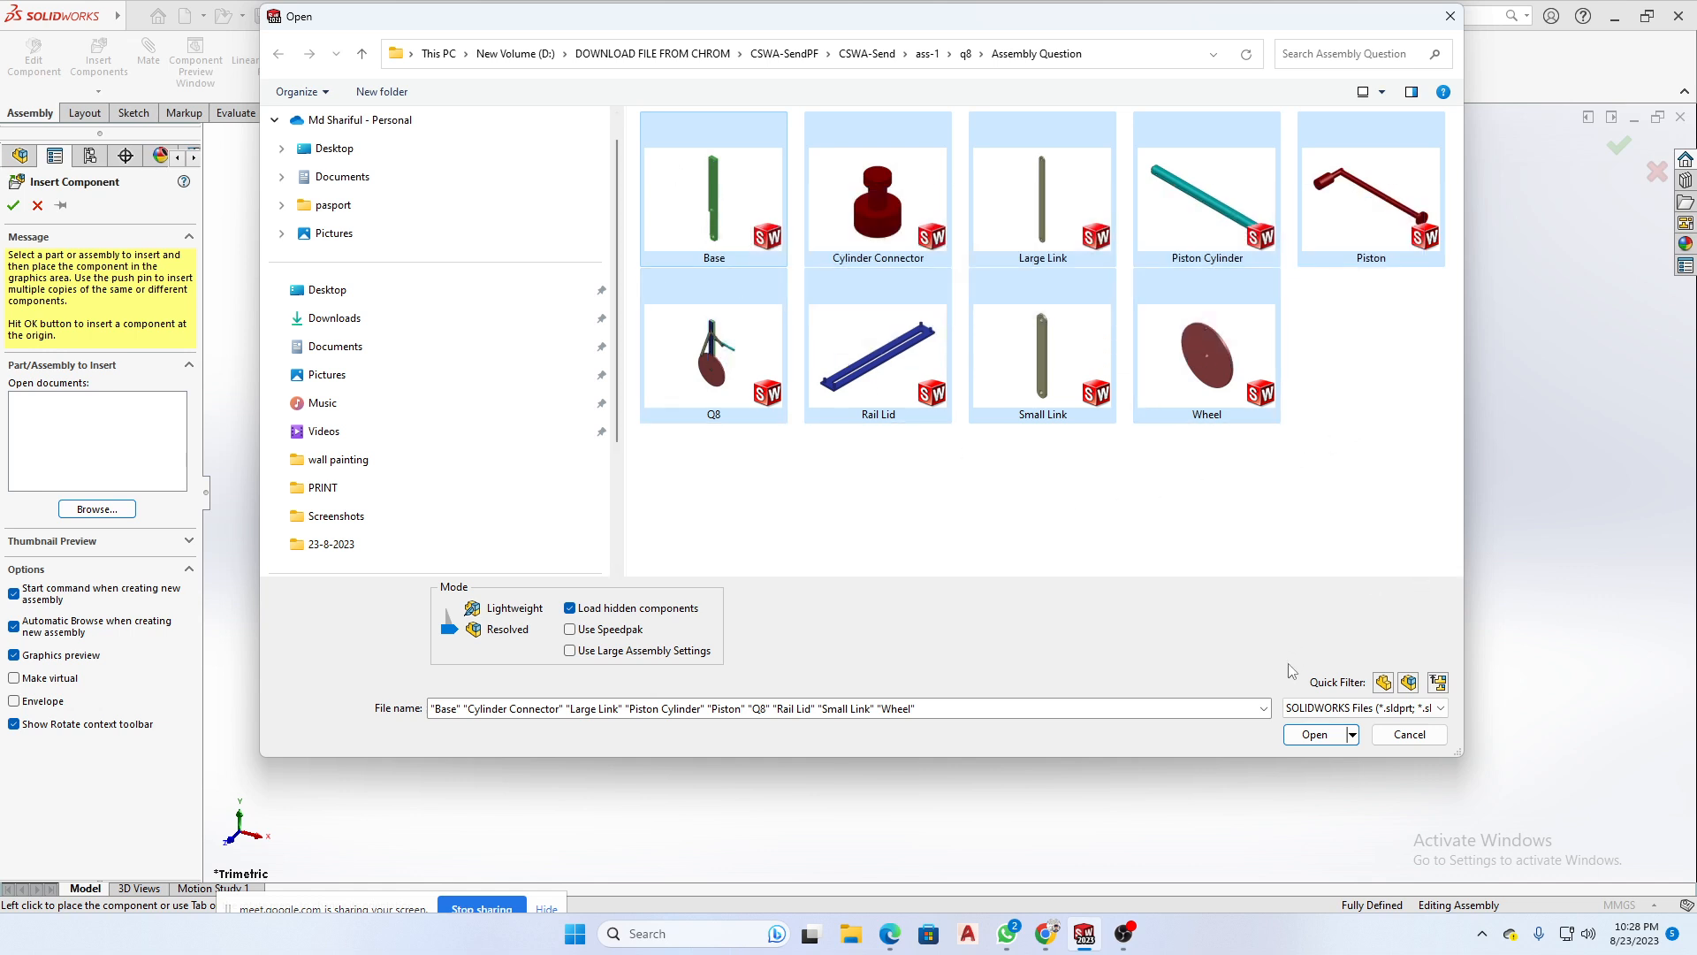
{"action": "left_click", "coordinate": [1314, 735]}
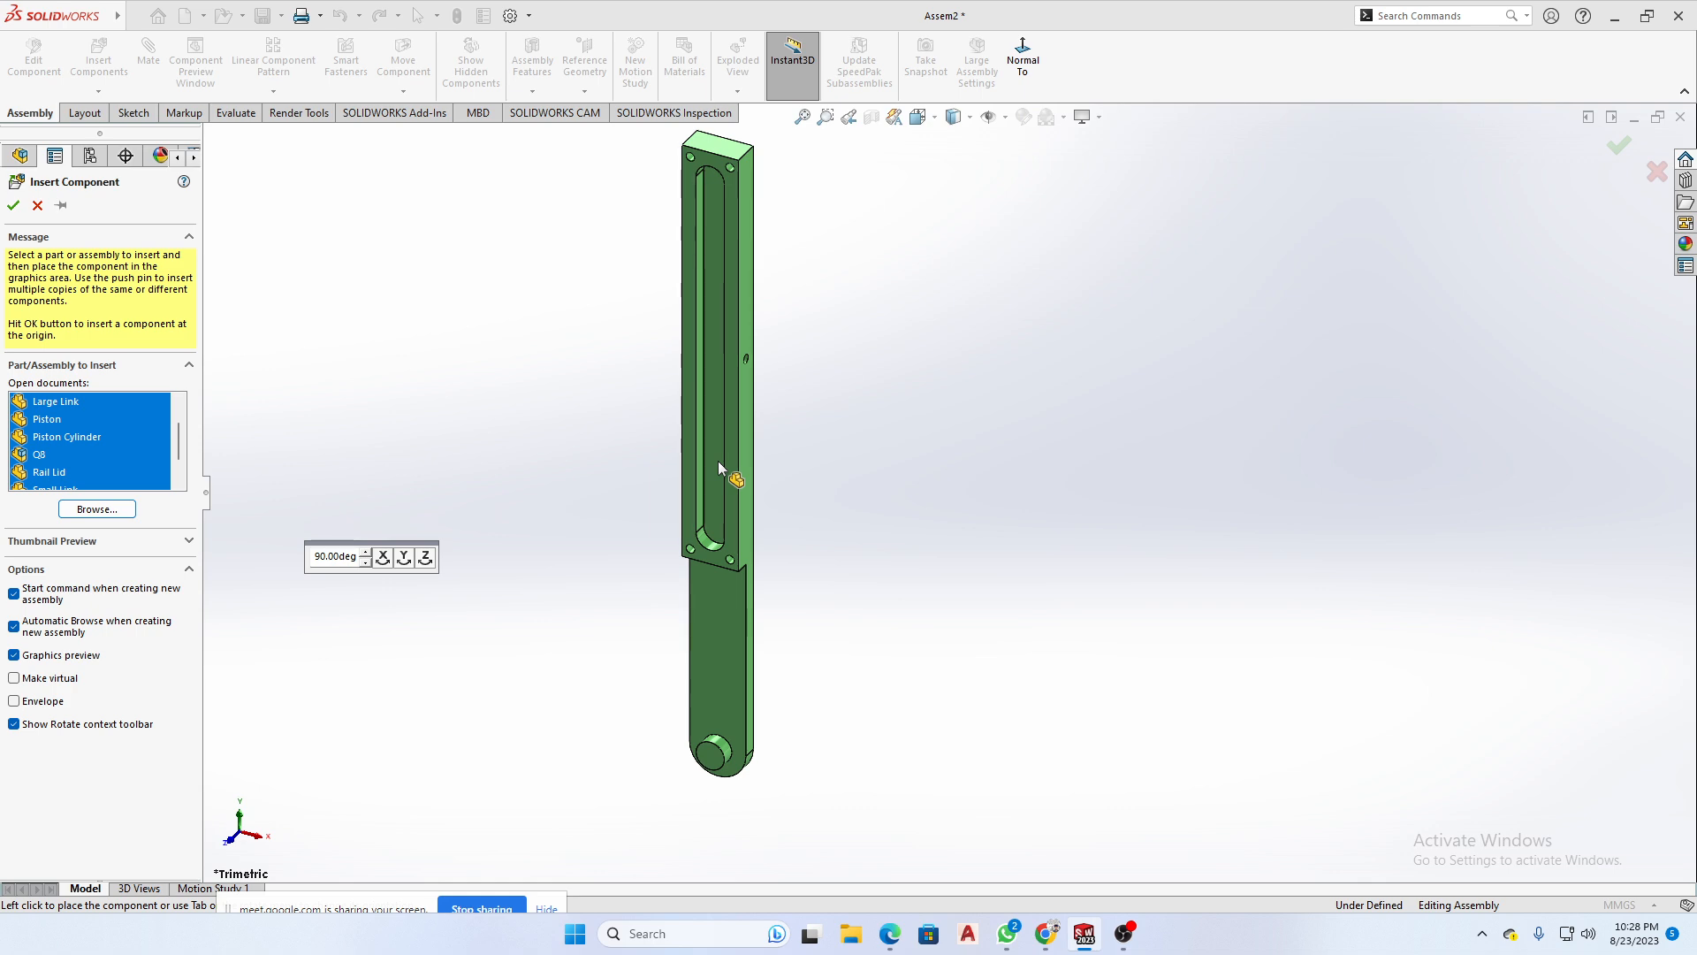
{"action": "left_click", "coordinate": [719, 464]}
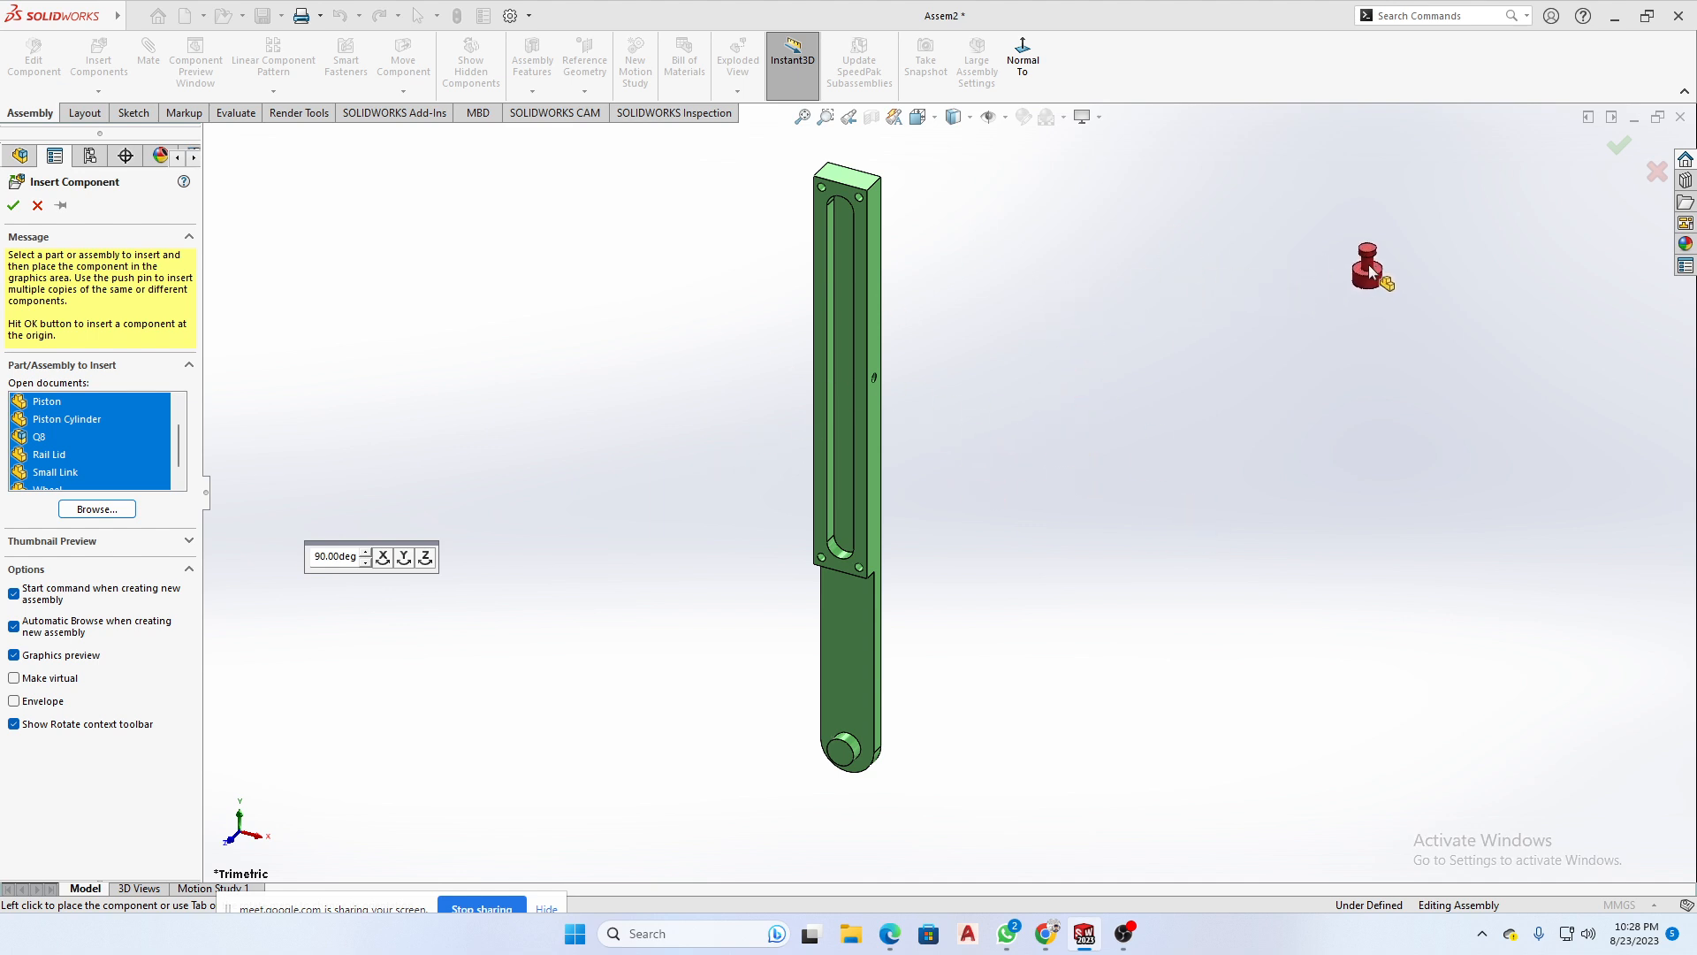
- Place the Cylinder Connector, Large Link, Piston and Piston Cylinder around the Base, and end the insertion before placing the Q8 assembly
{"action": "left_click", "coordinate": [1368, 263]}
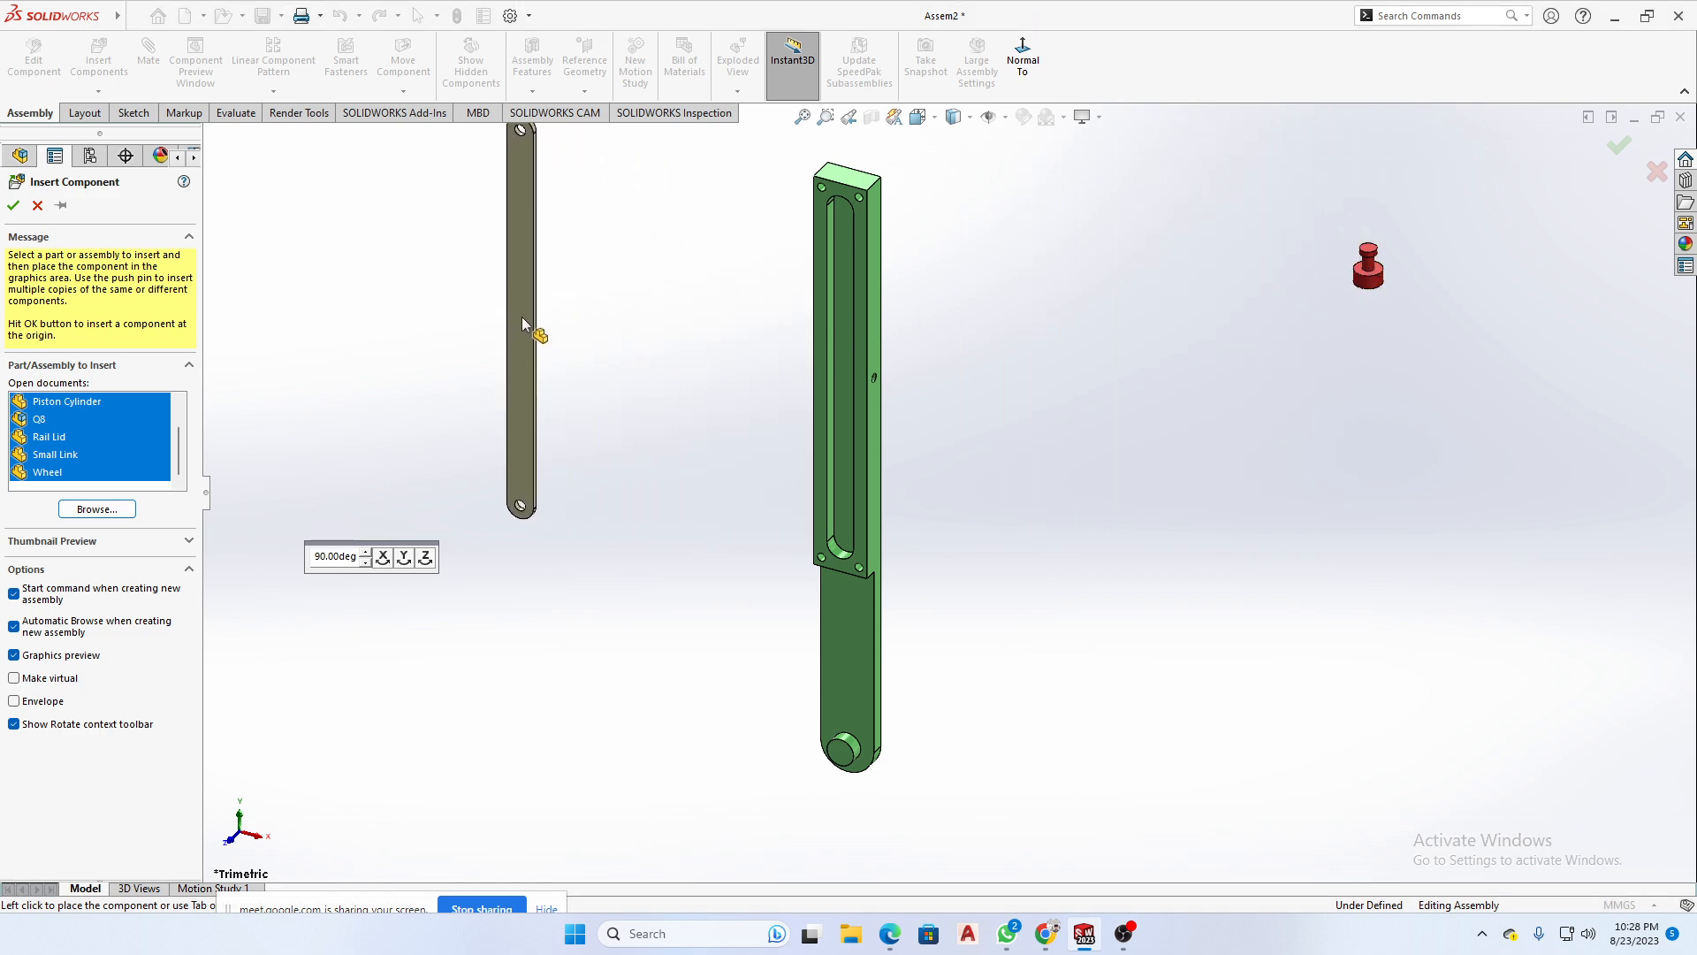
{"action": "left_click", "coordinate": [524, 324]}
{"action": "left_click", "coordinate": [1308, 407]}
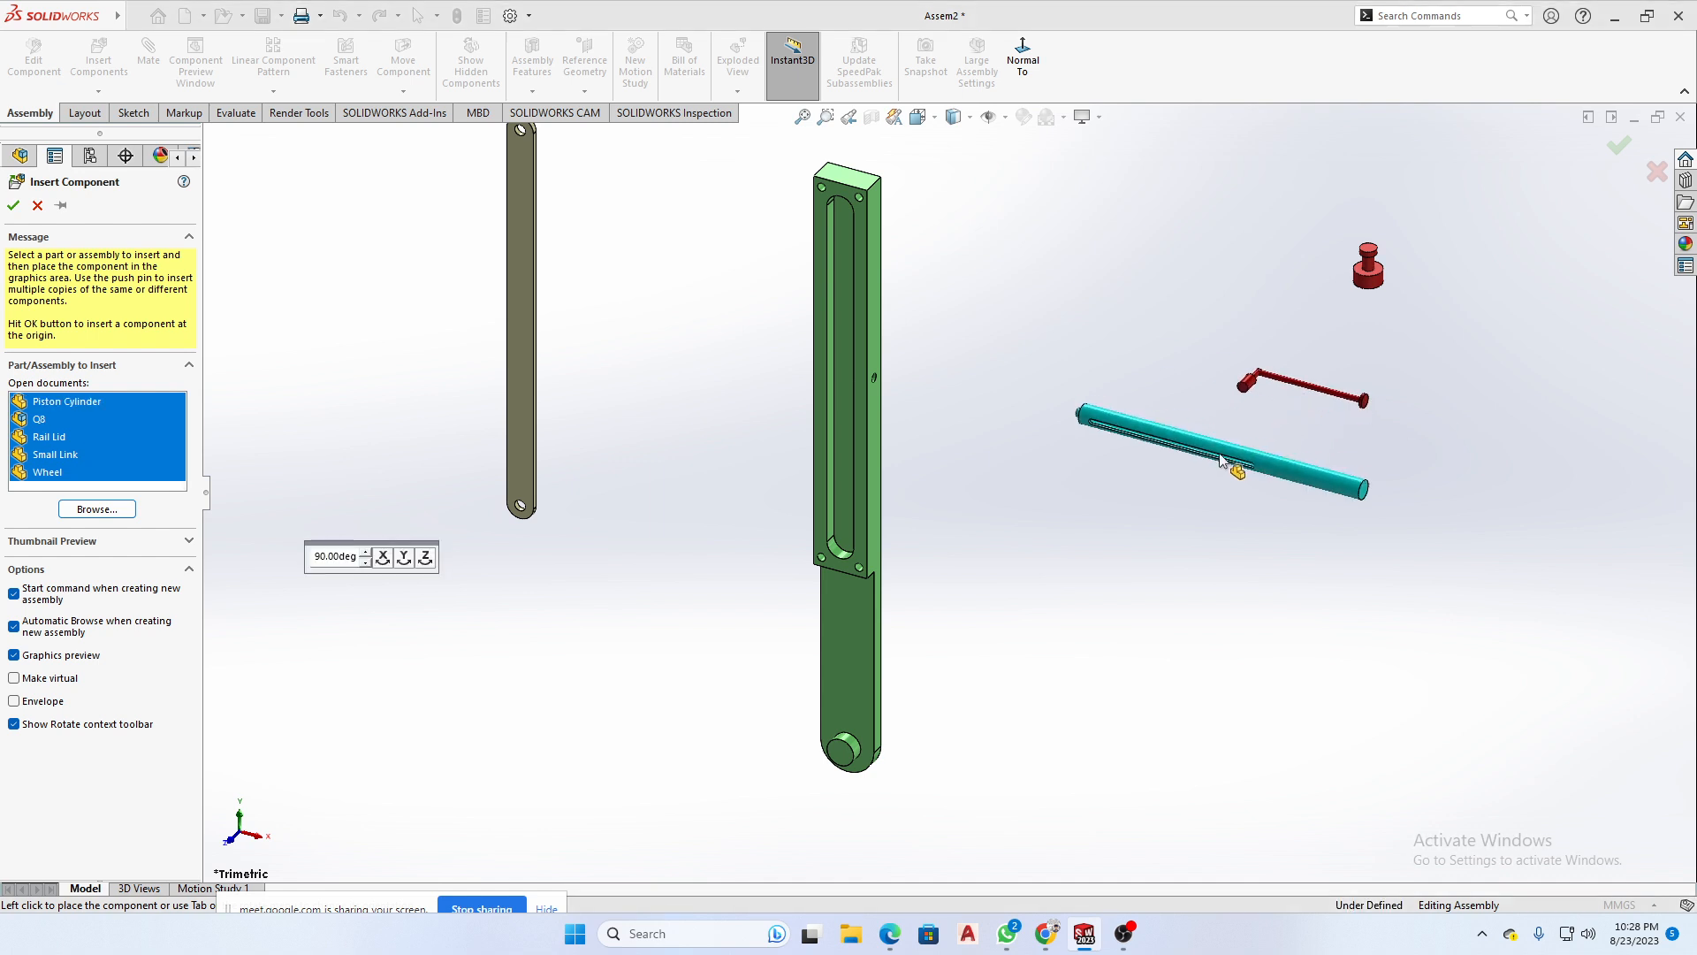
{"action": "left_click", "coordinate": [1195, 465]}
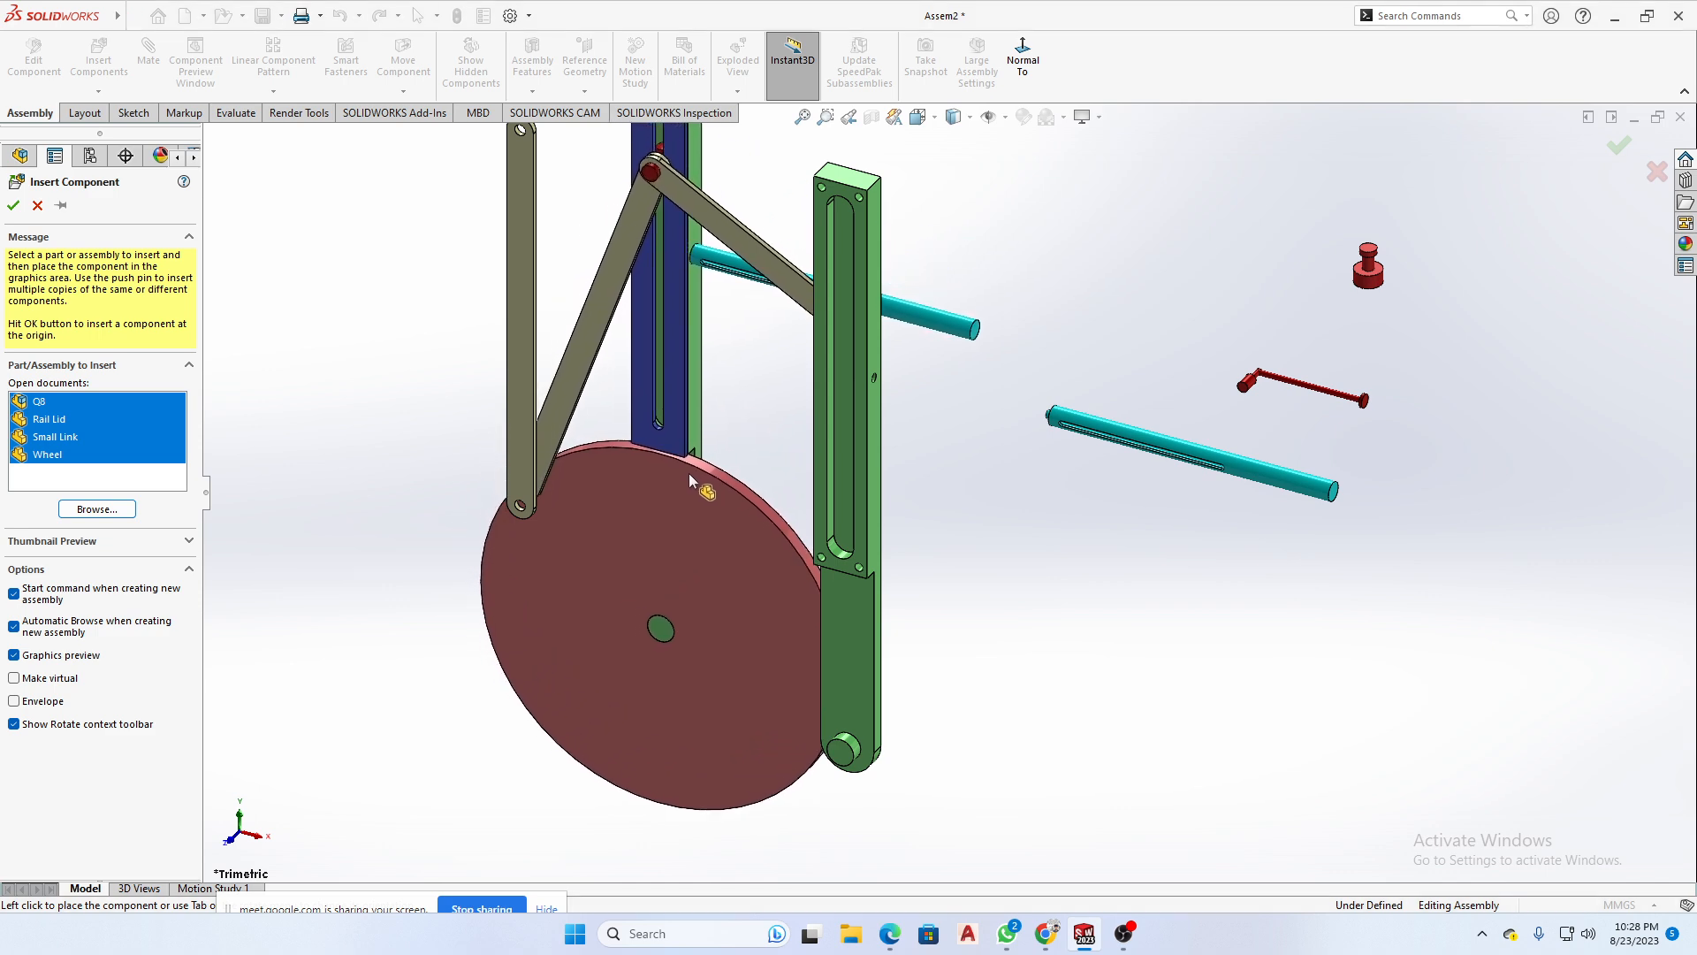
{"action": "key", "text": "Escape"}
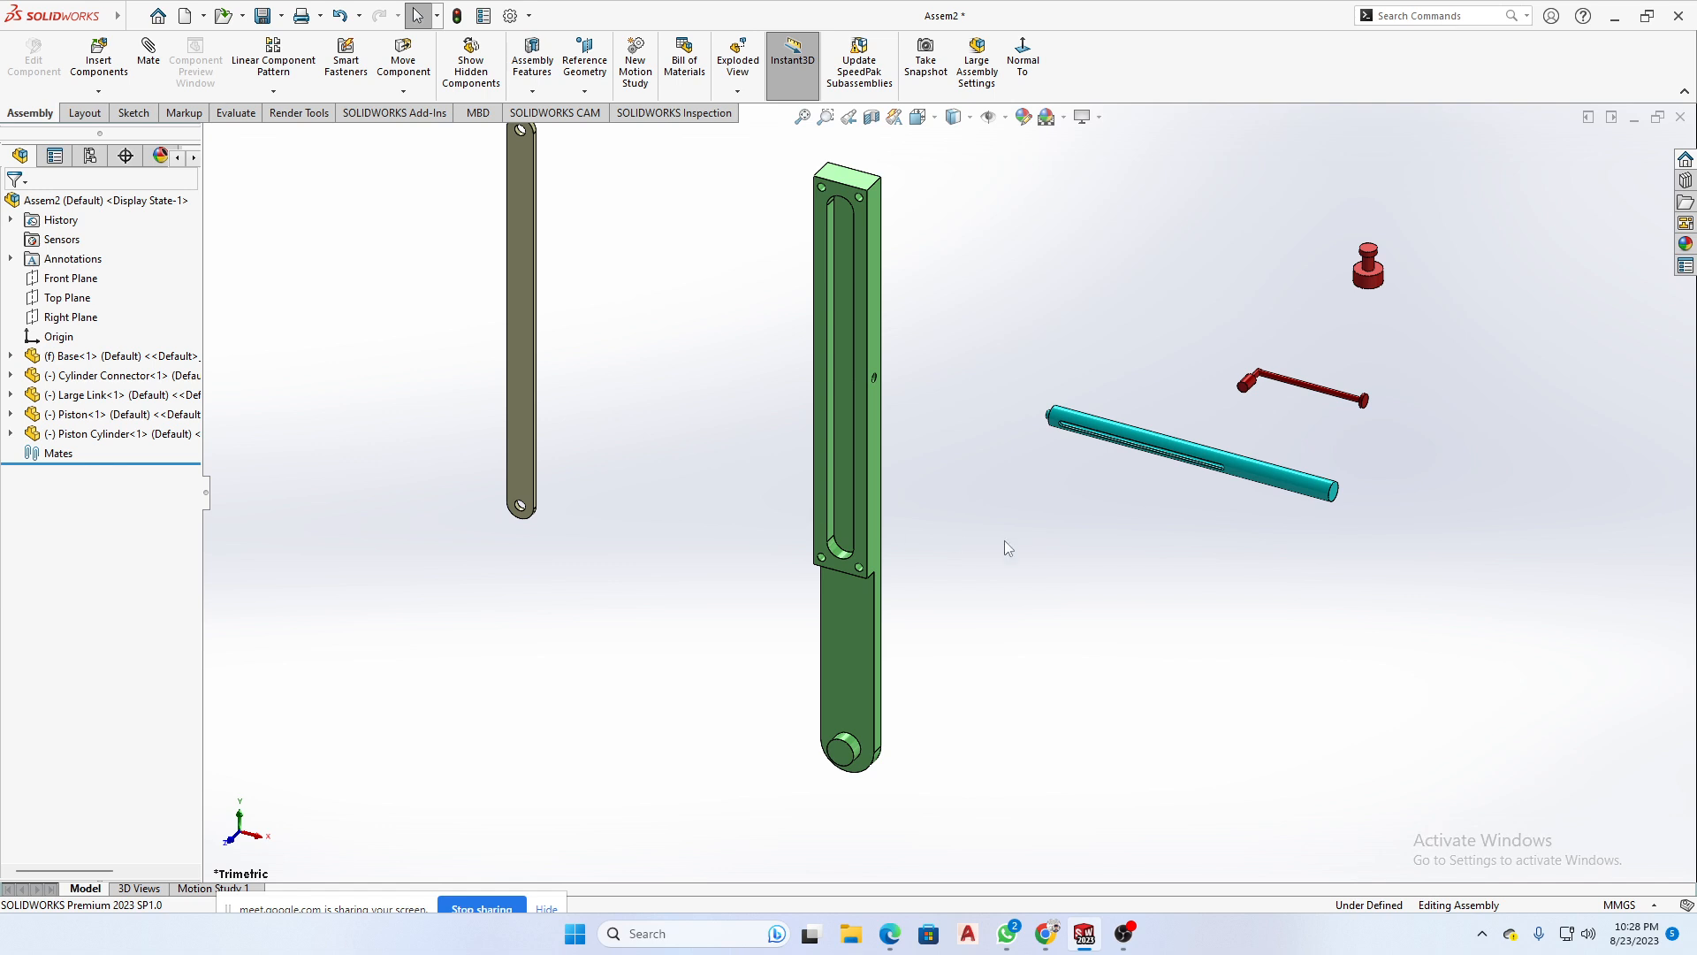
- Select all the inserted components together and widen the feature tree so their full names can be read
{"action": "scroll", "coordinate": [1005, 541], "scroll_direction": "up", "scroll_amount": 3}
{"action": "scroll", "coordinate": [1006, 432], "scroll_direction": "down", "scroll_amount": 2}
{"action": "left_click_drag", "start_coordinate": [1501, 223], "coordinate": [415, 713]}
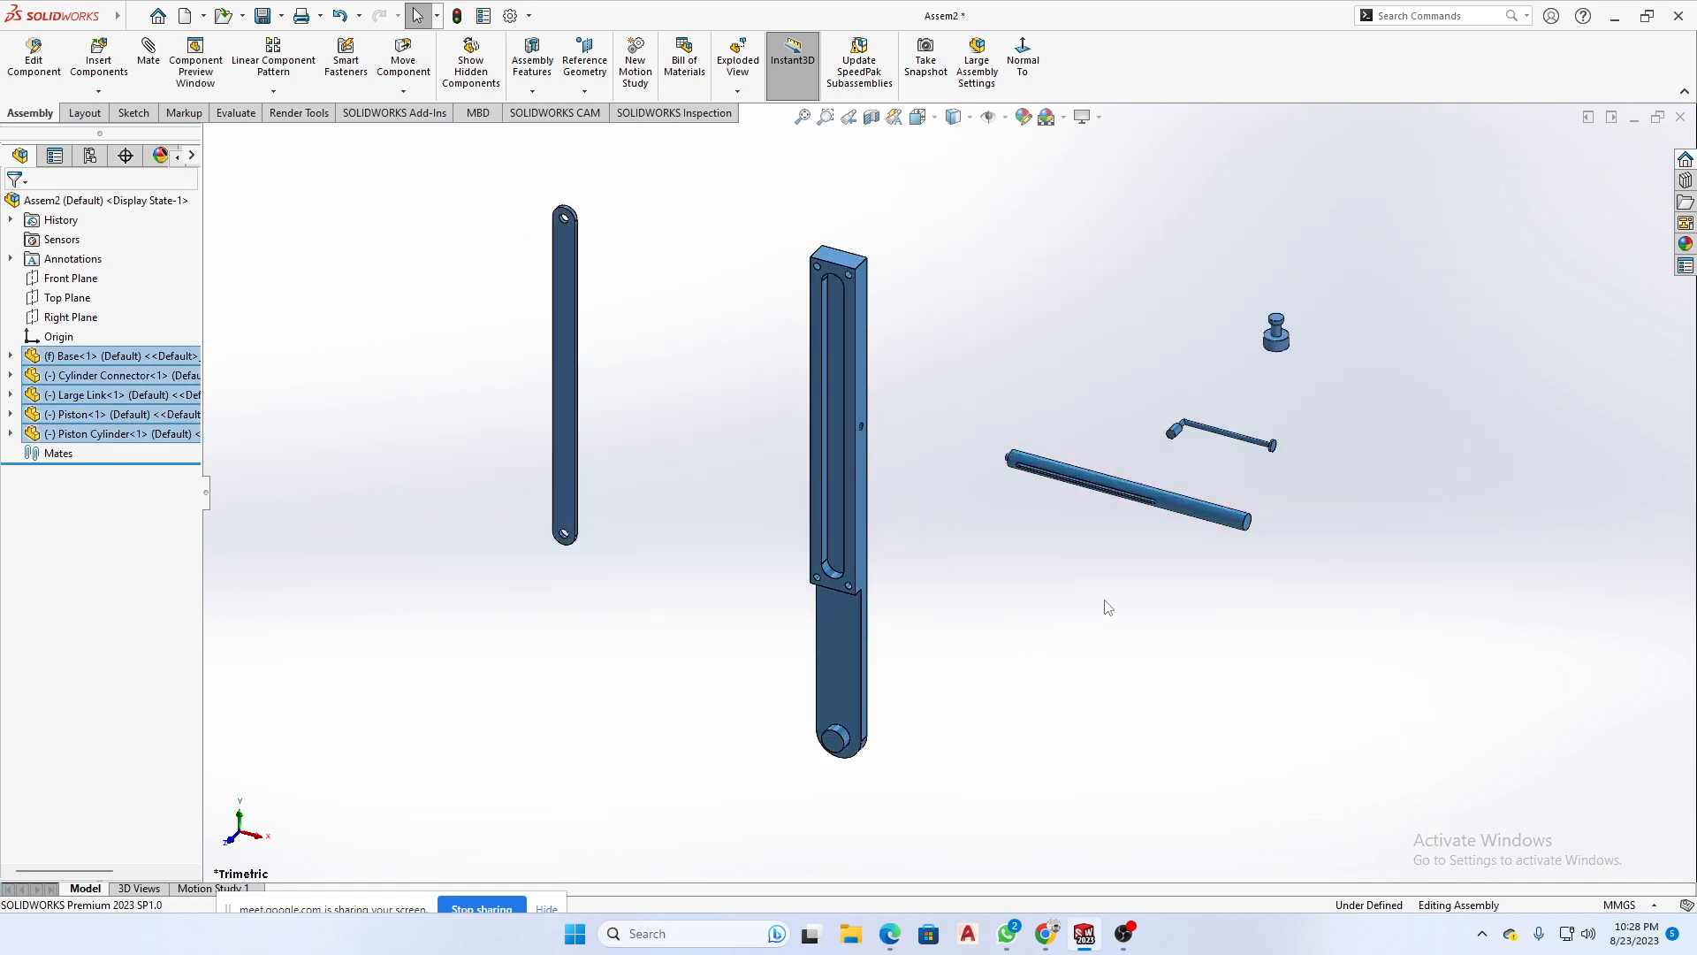
{"action": "left_click_drag", "start_coordinate": [1420, 247], "coordinate": [469, 711]}
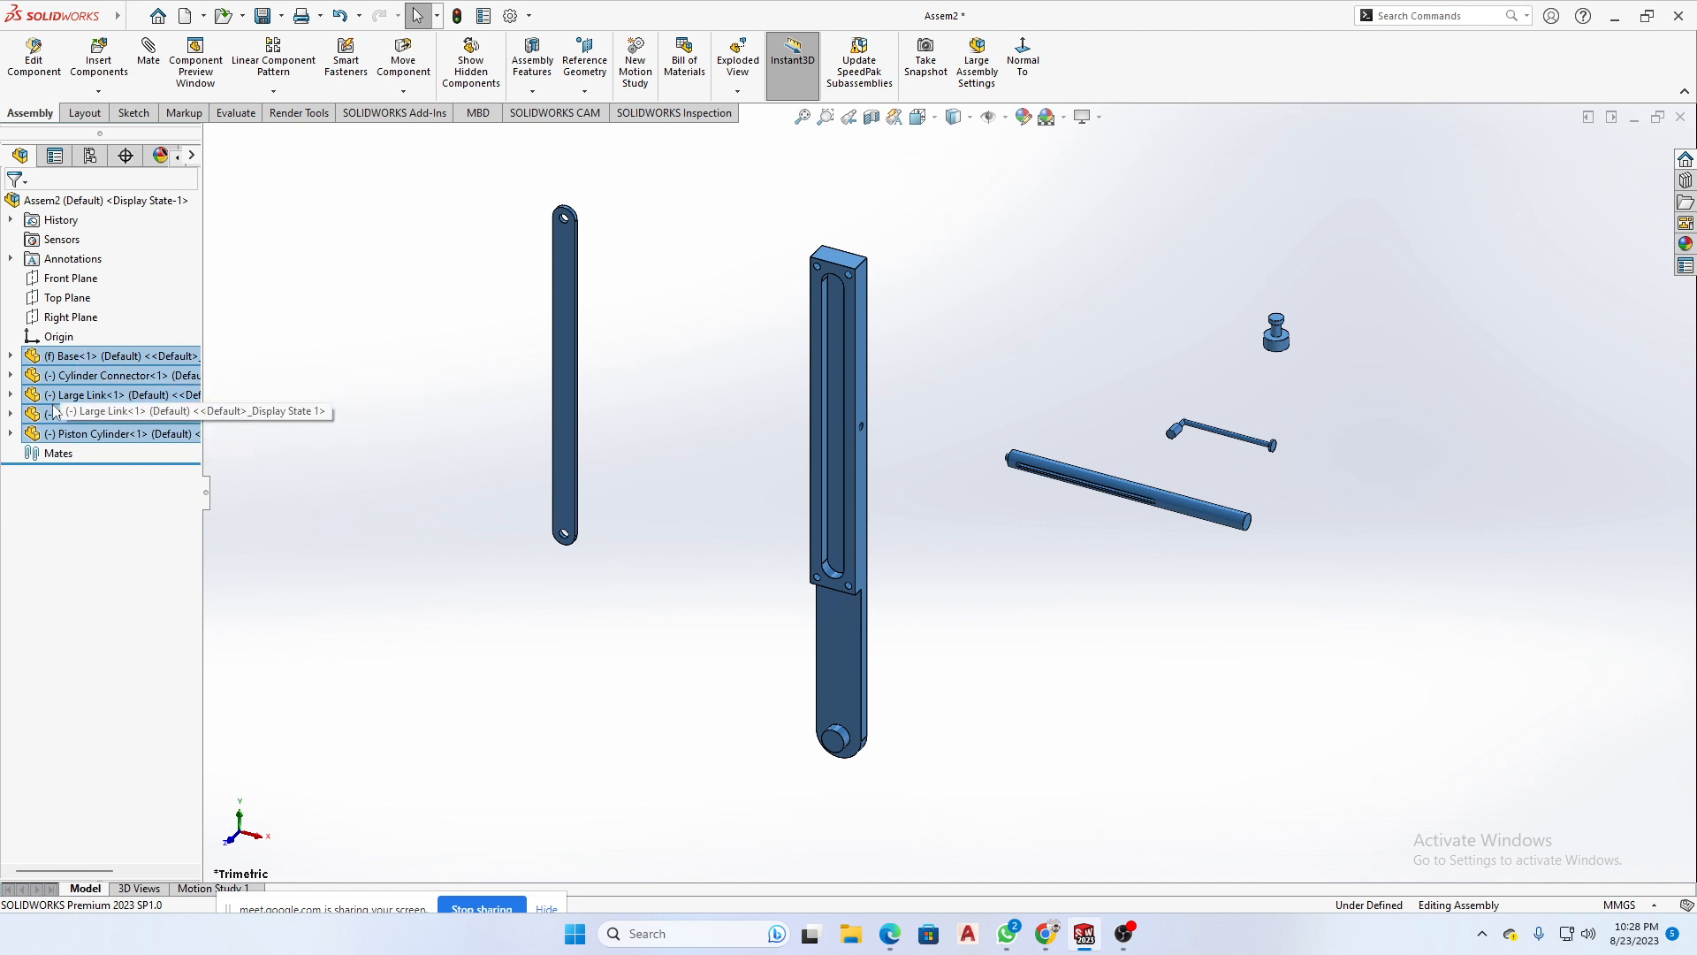
{"action": "left_click_drag", "start_coordinate": [206, 497], "coordinate": [363, 493]}
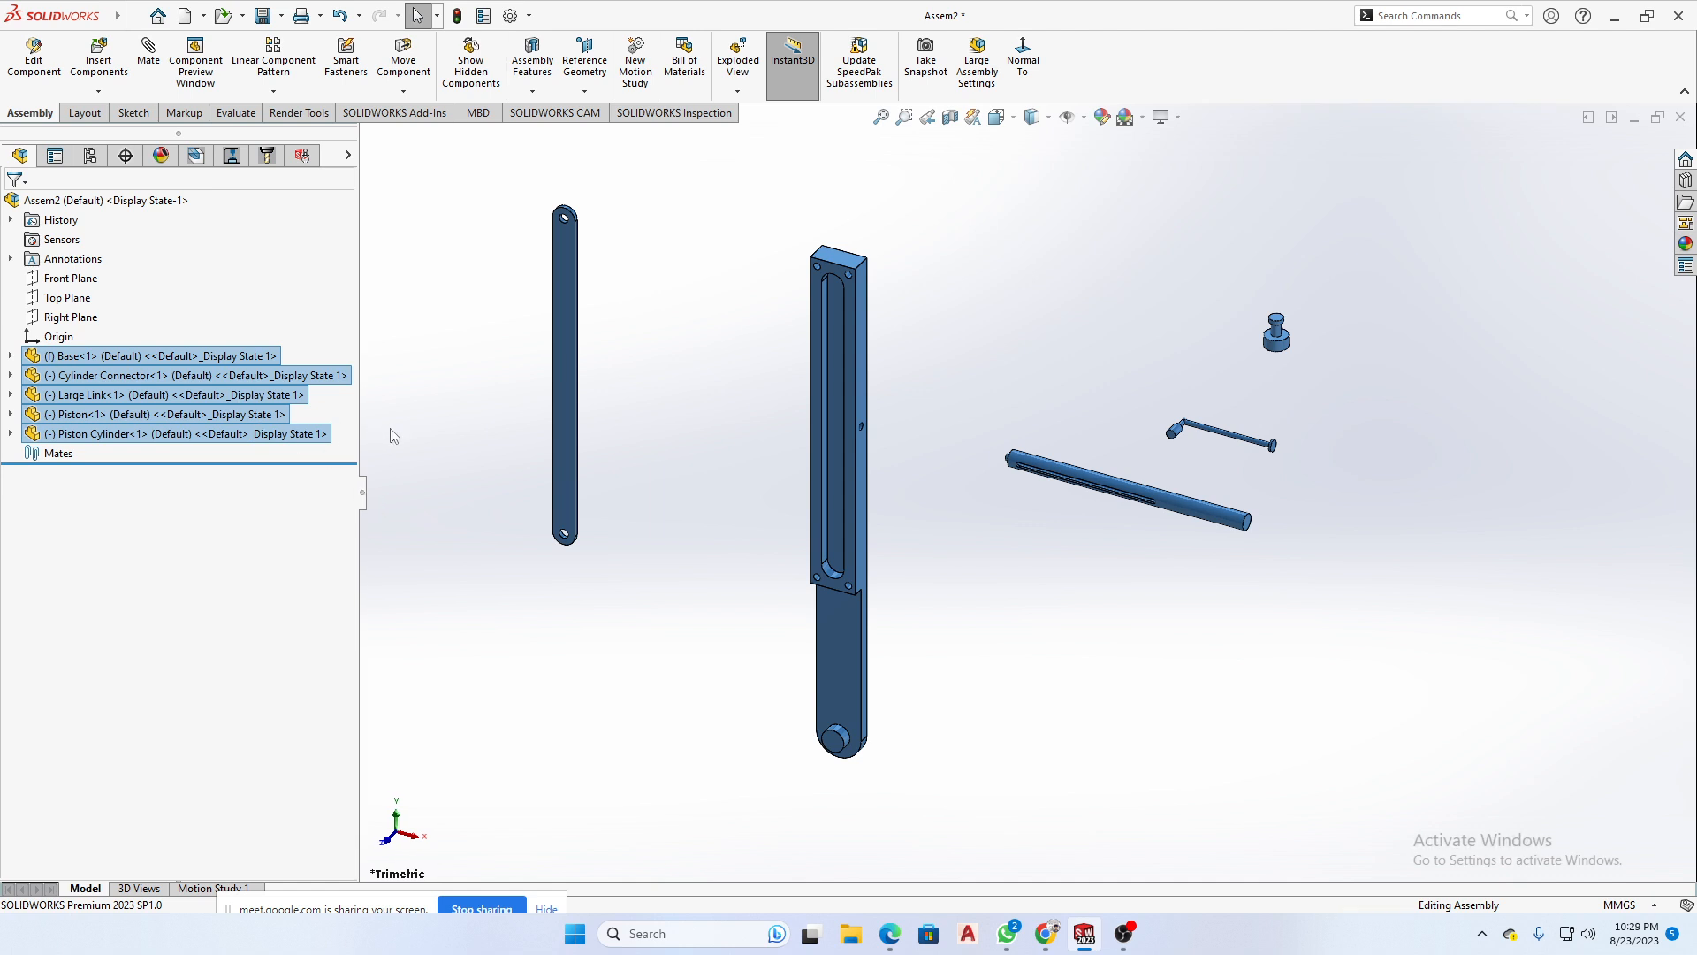
- Highlight the Base, Cylinder Connector, Large Link, Piston Cylinder and Piston from the feature tree to identify each in the model
{"action": "left_click", "coordinate": [221, 357]}
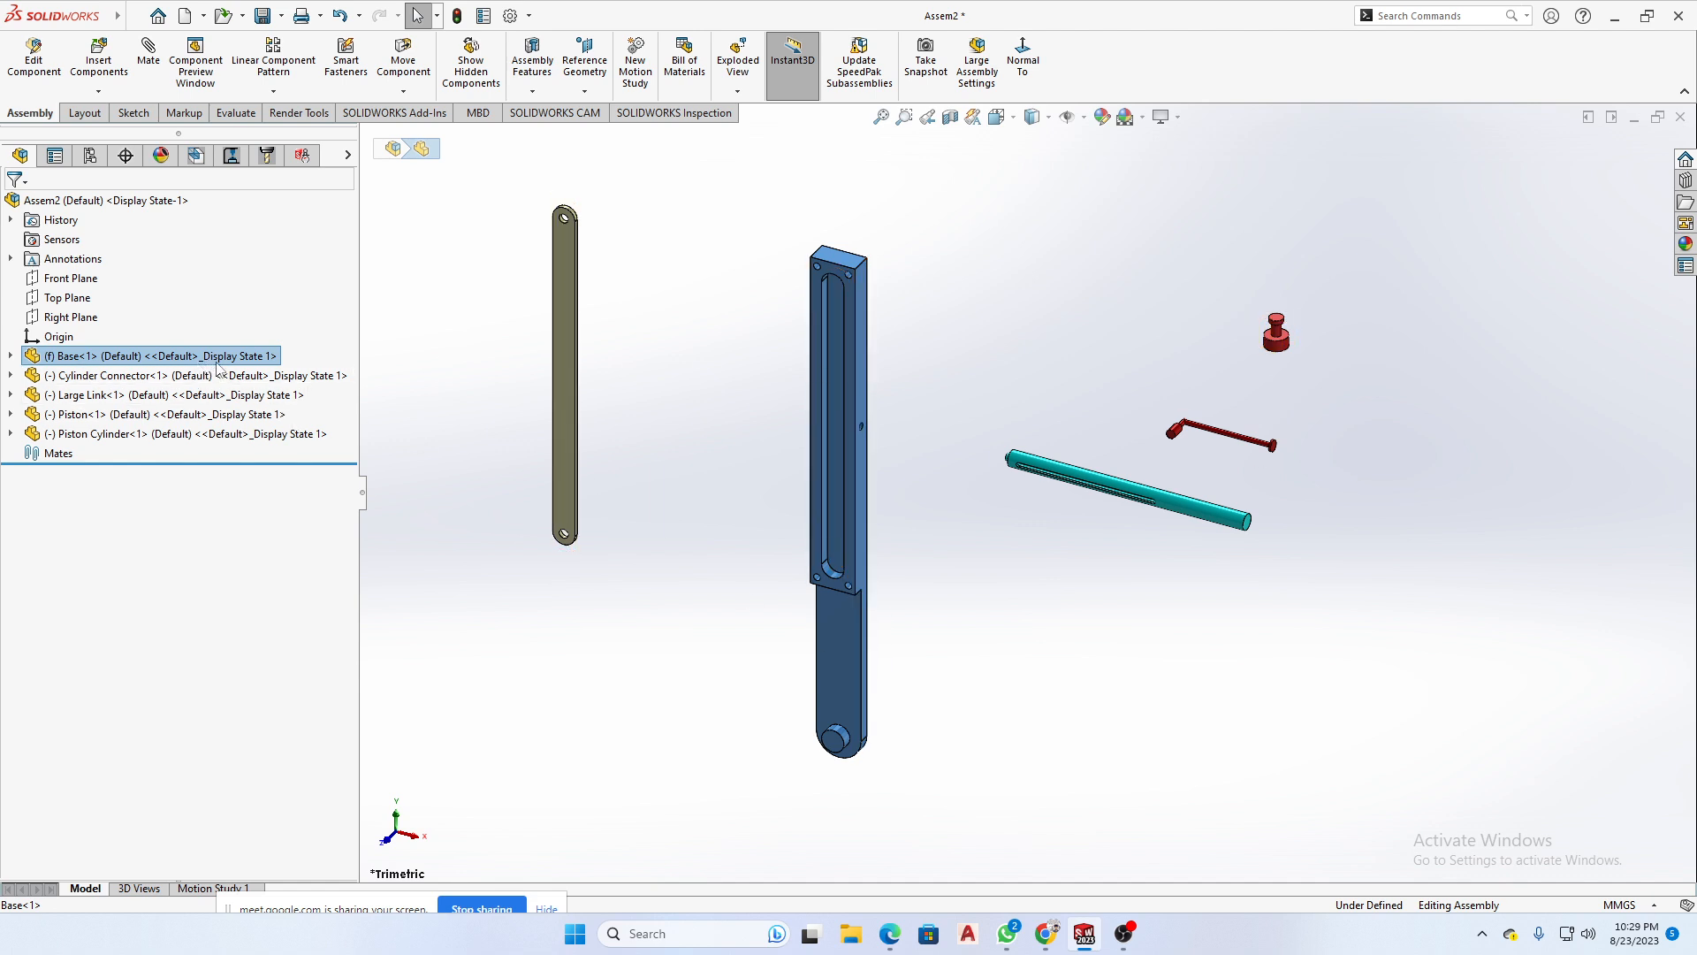
{"action": "left_click", "coordinate": [189, 379]}
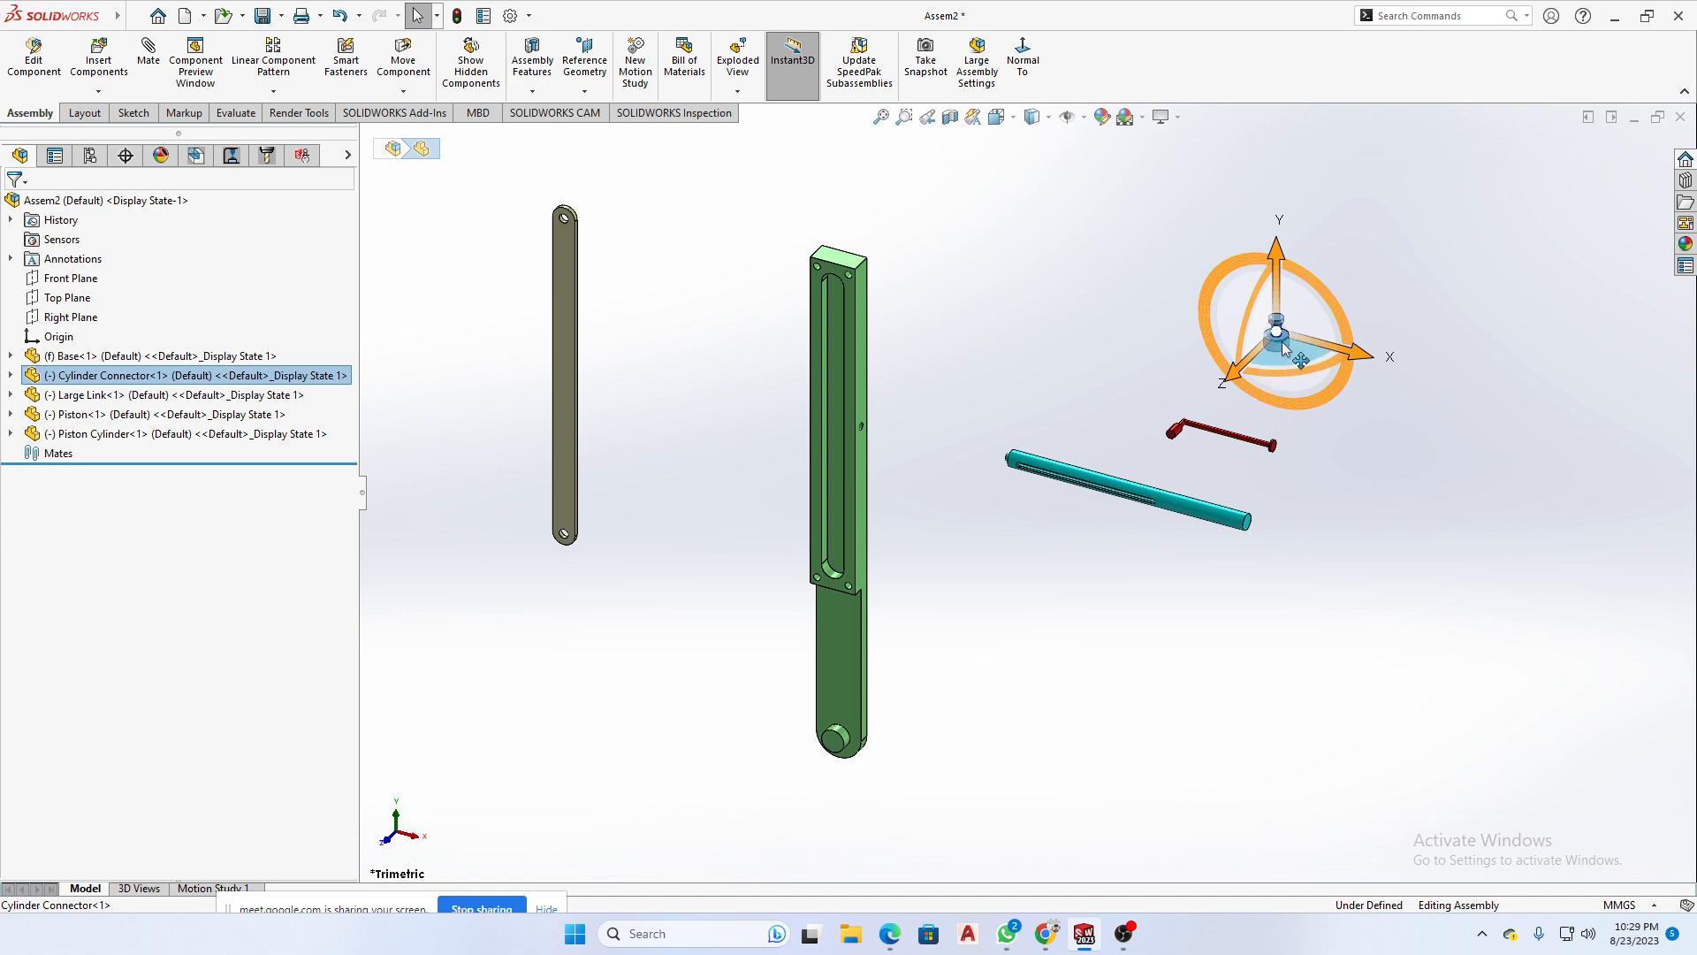
{"action": "left_click", "coordinate": [239, 396]}
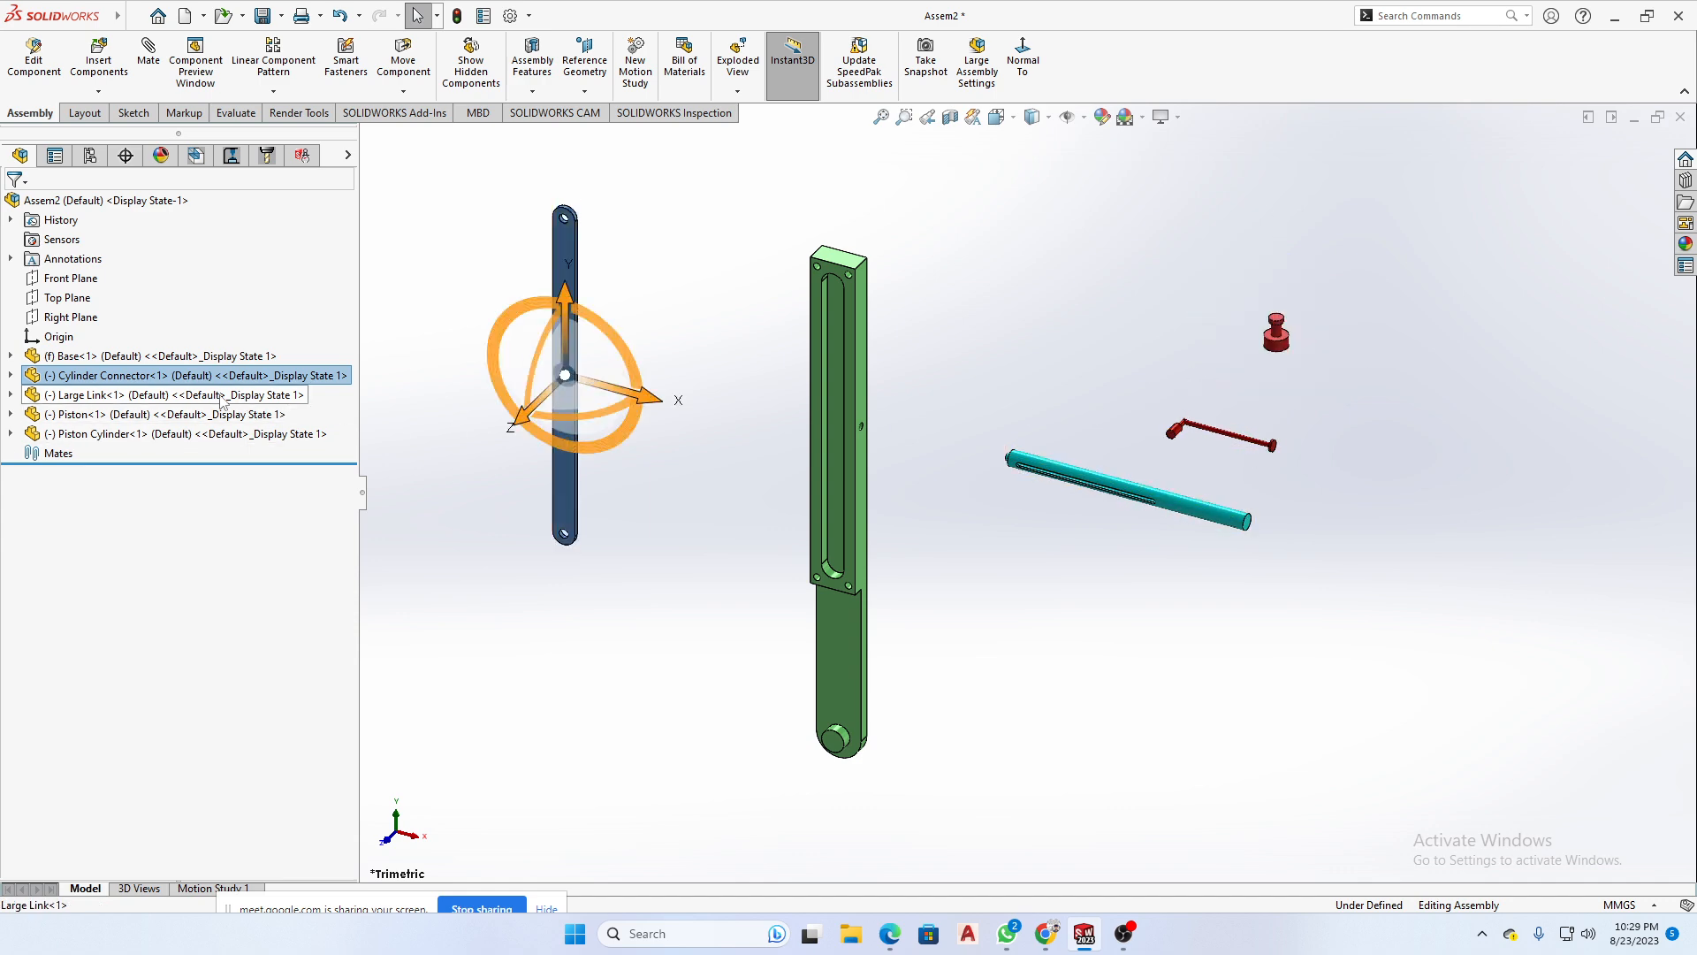
{"action": "left_click", "coordinate": [227, 433]}
{"action": "left_click", "coordinate": [226, 415]}
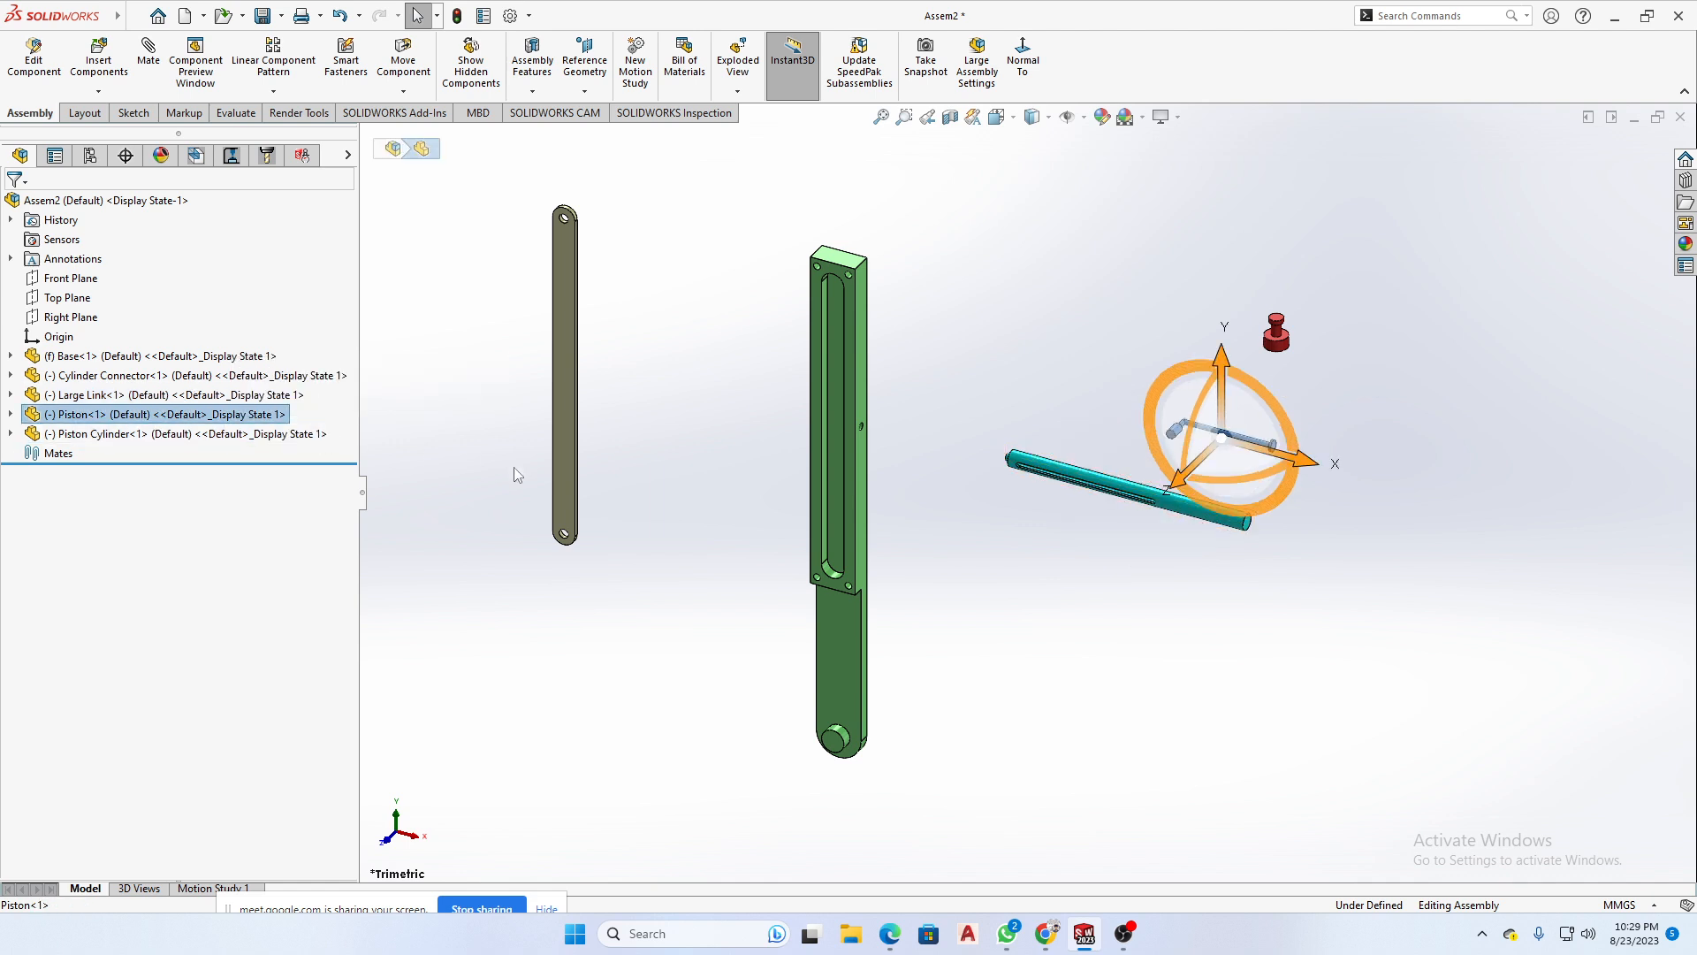
{"action": "left_click", "coordinate": [1340, 628]}
- Examine the Piston up close and match its geometry in the model with its entry in the feature tree
{"action": "scroll", "coordinate": [1293, 424], "scroll_direction": "down", "scroll_amount": 5}
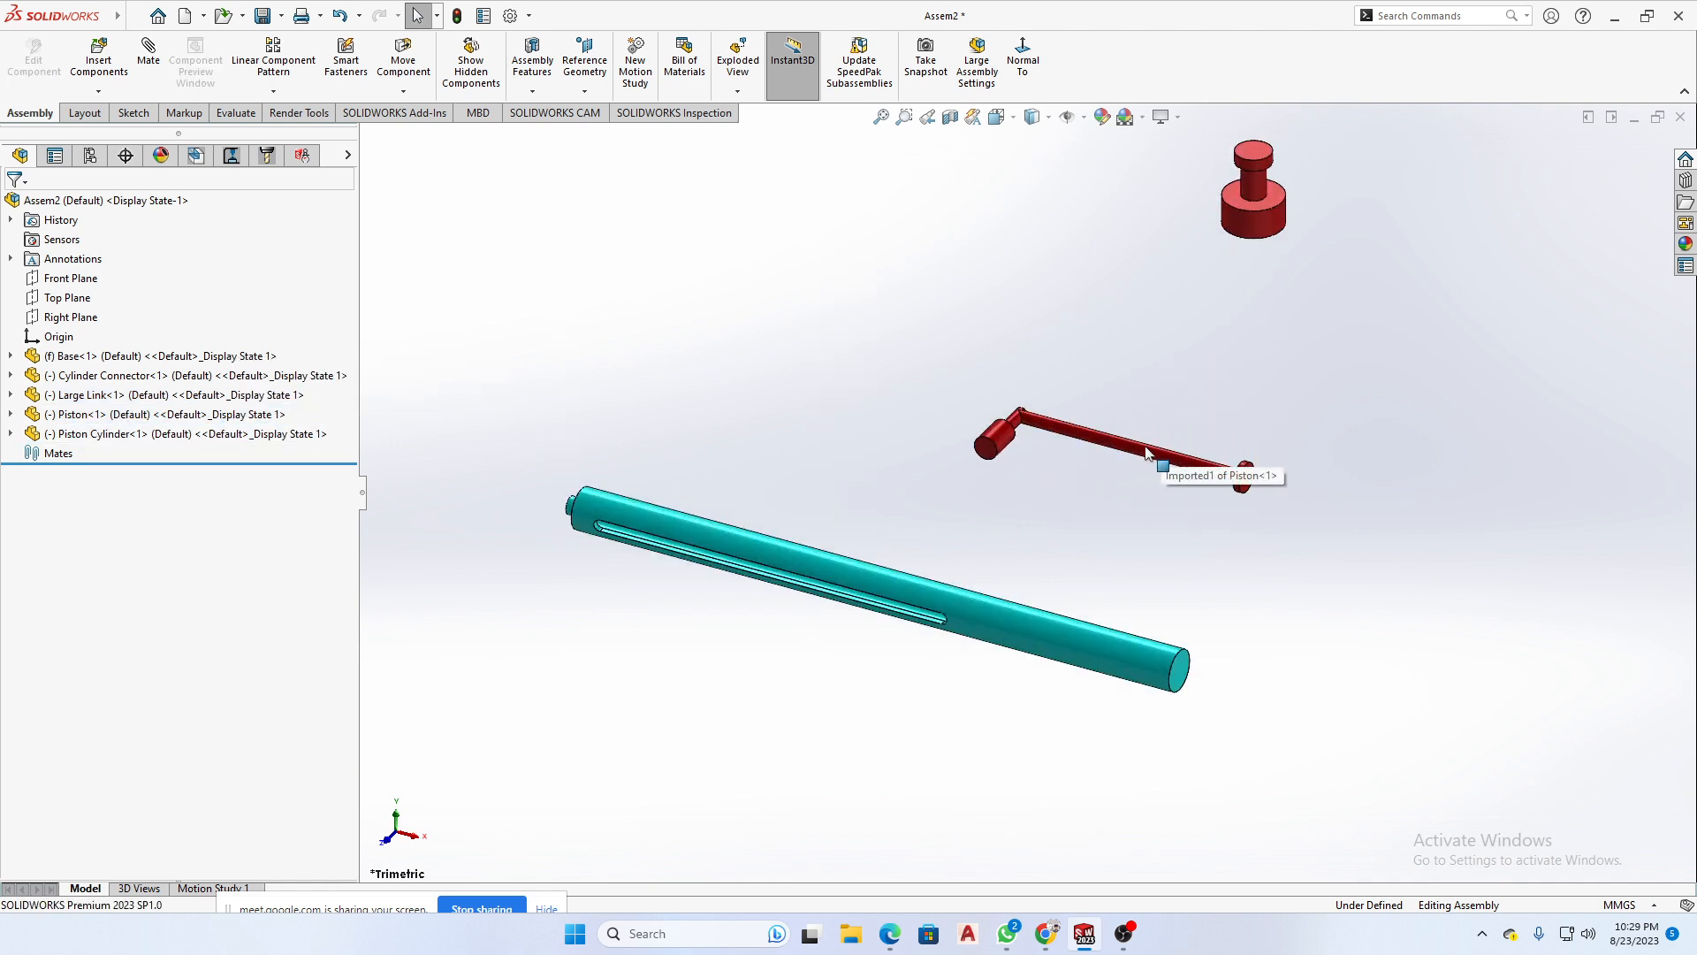
{"action": "left_click", "coordinate": [1186, 459]}
{"action": "scroll", "coordinate": [820, 419], "scroll_direction": "up", "scroll_amount": 4}
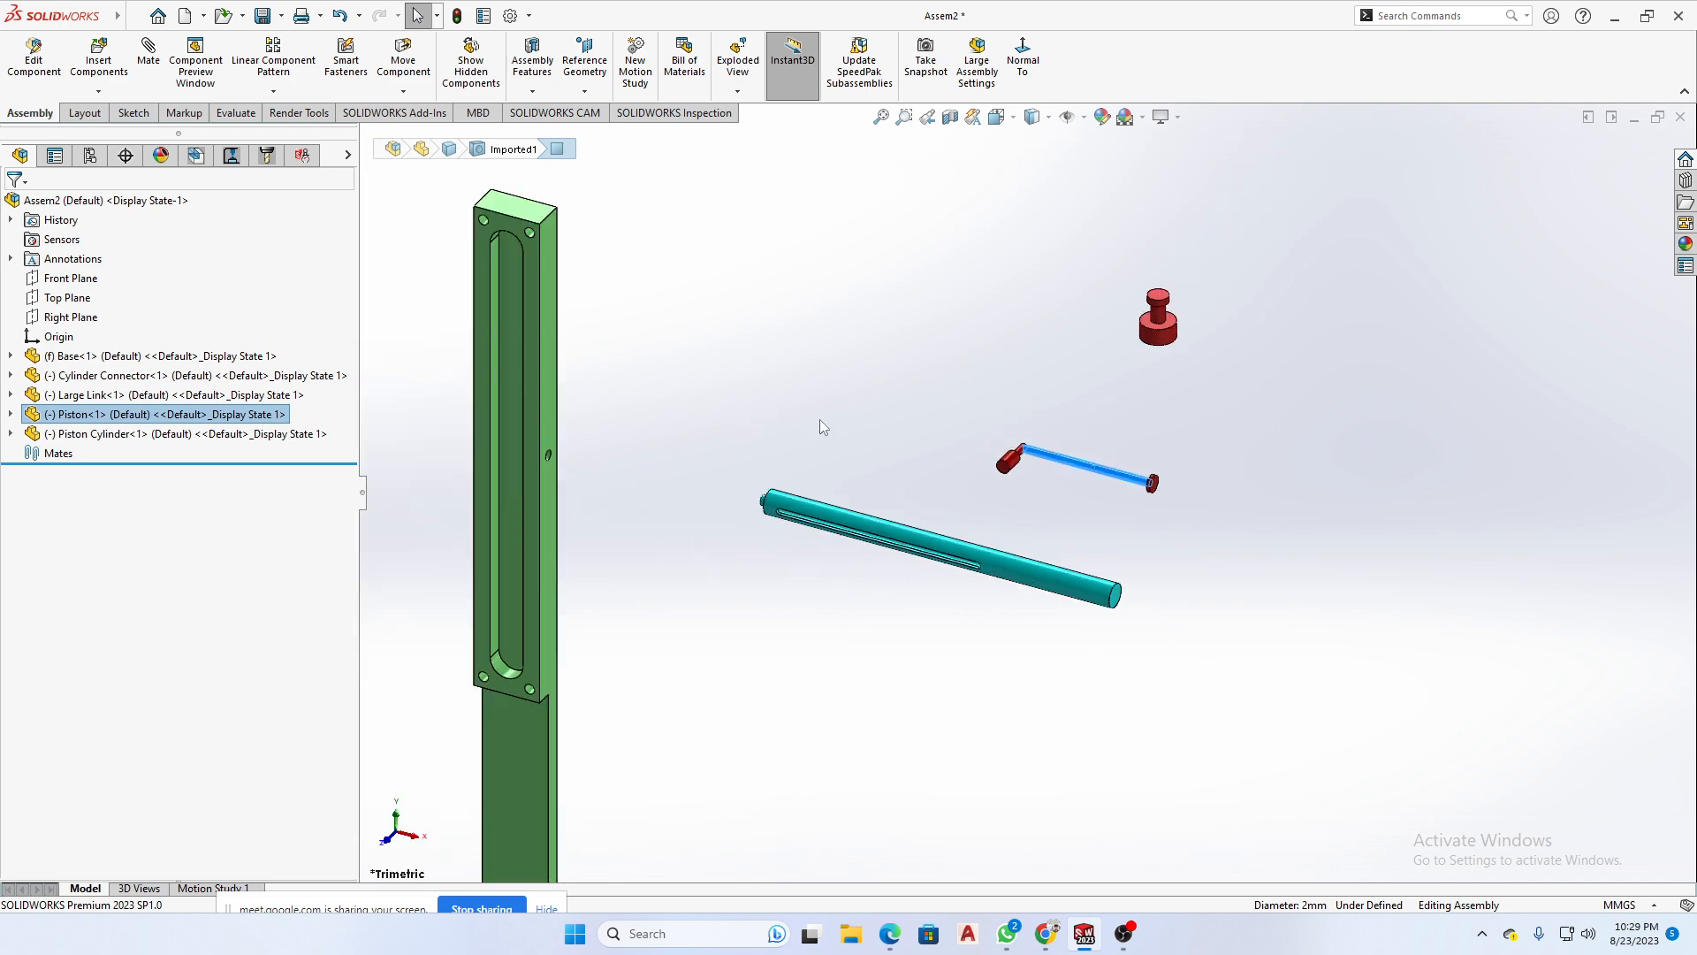
{"action": "left_click", "coordinate": [923, 393]}
{"action": "left_click", "coordinate": [203, 417]}
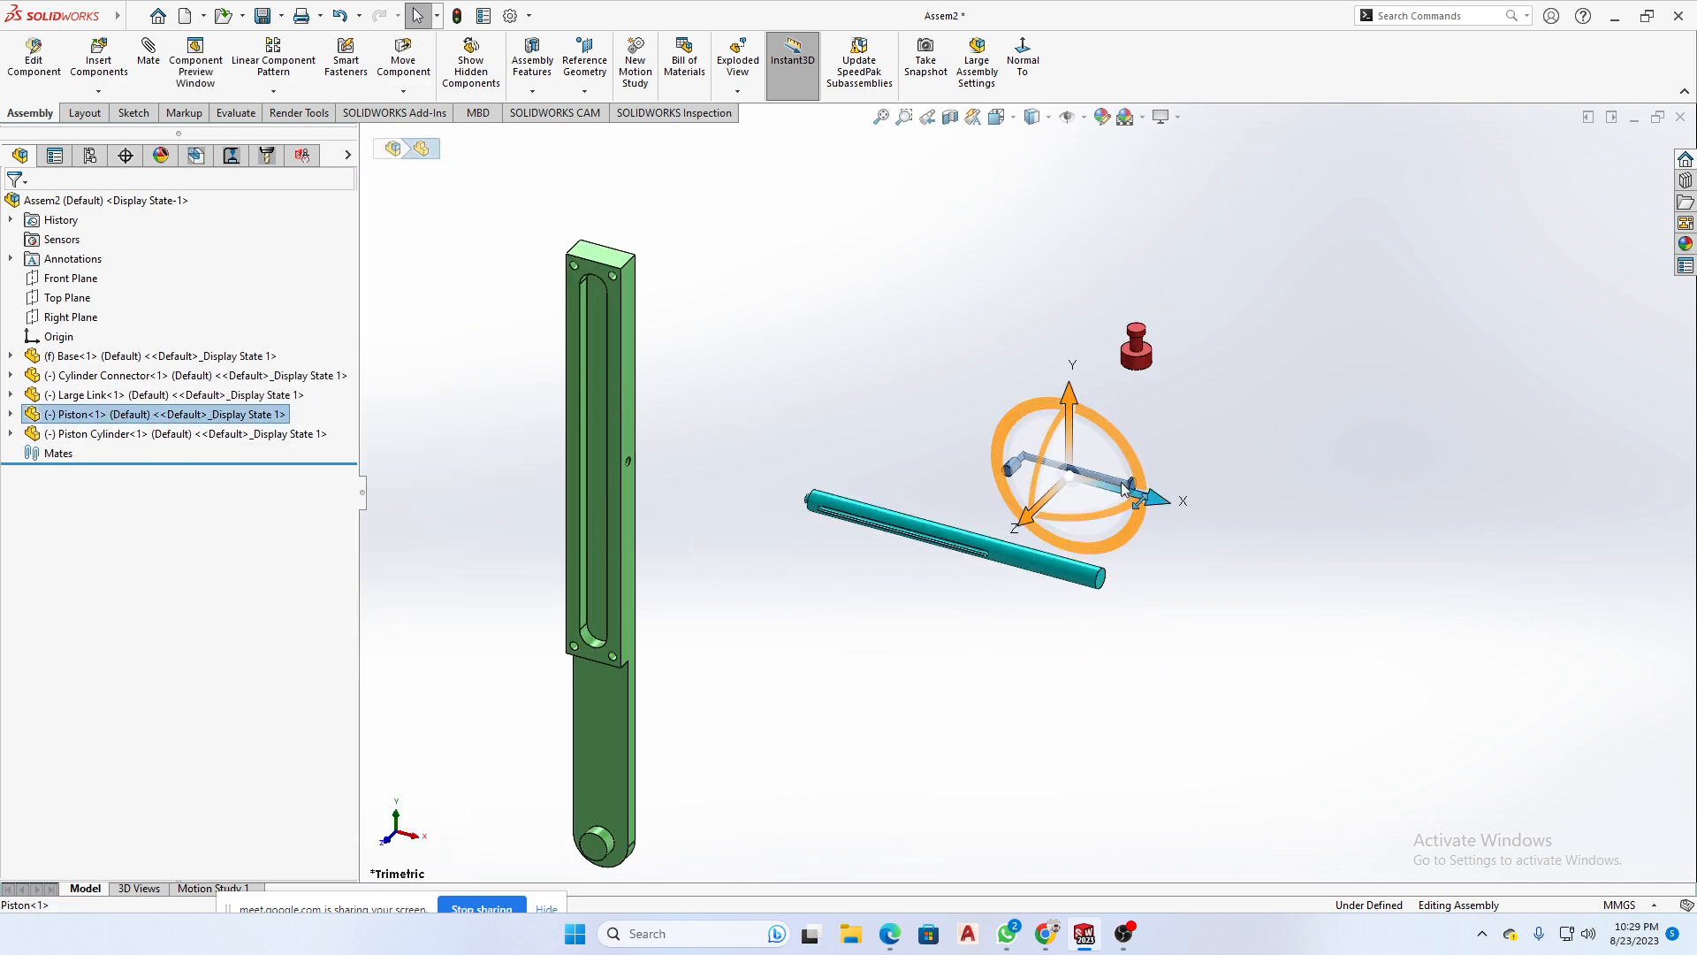
{"action": "left_click", "coordinate": [1377, 564]}
- Select all the inserted components and delete them from the assembly
{"action": "scroll", "coordinate": [1338, 551], "scroll_direction": "up", "scroll_amount": 2}
{"action": "scroll", "coordinate": [1338, 552], "scroll_direction": "up", "scroll_amount": 1}
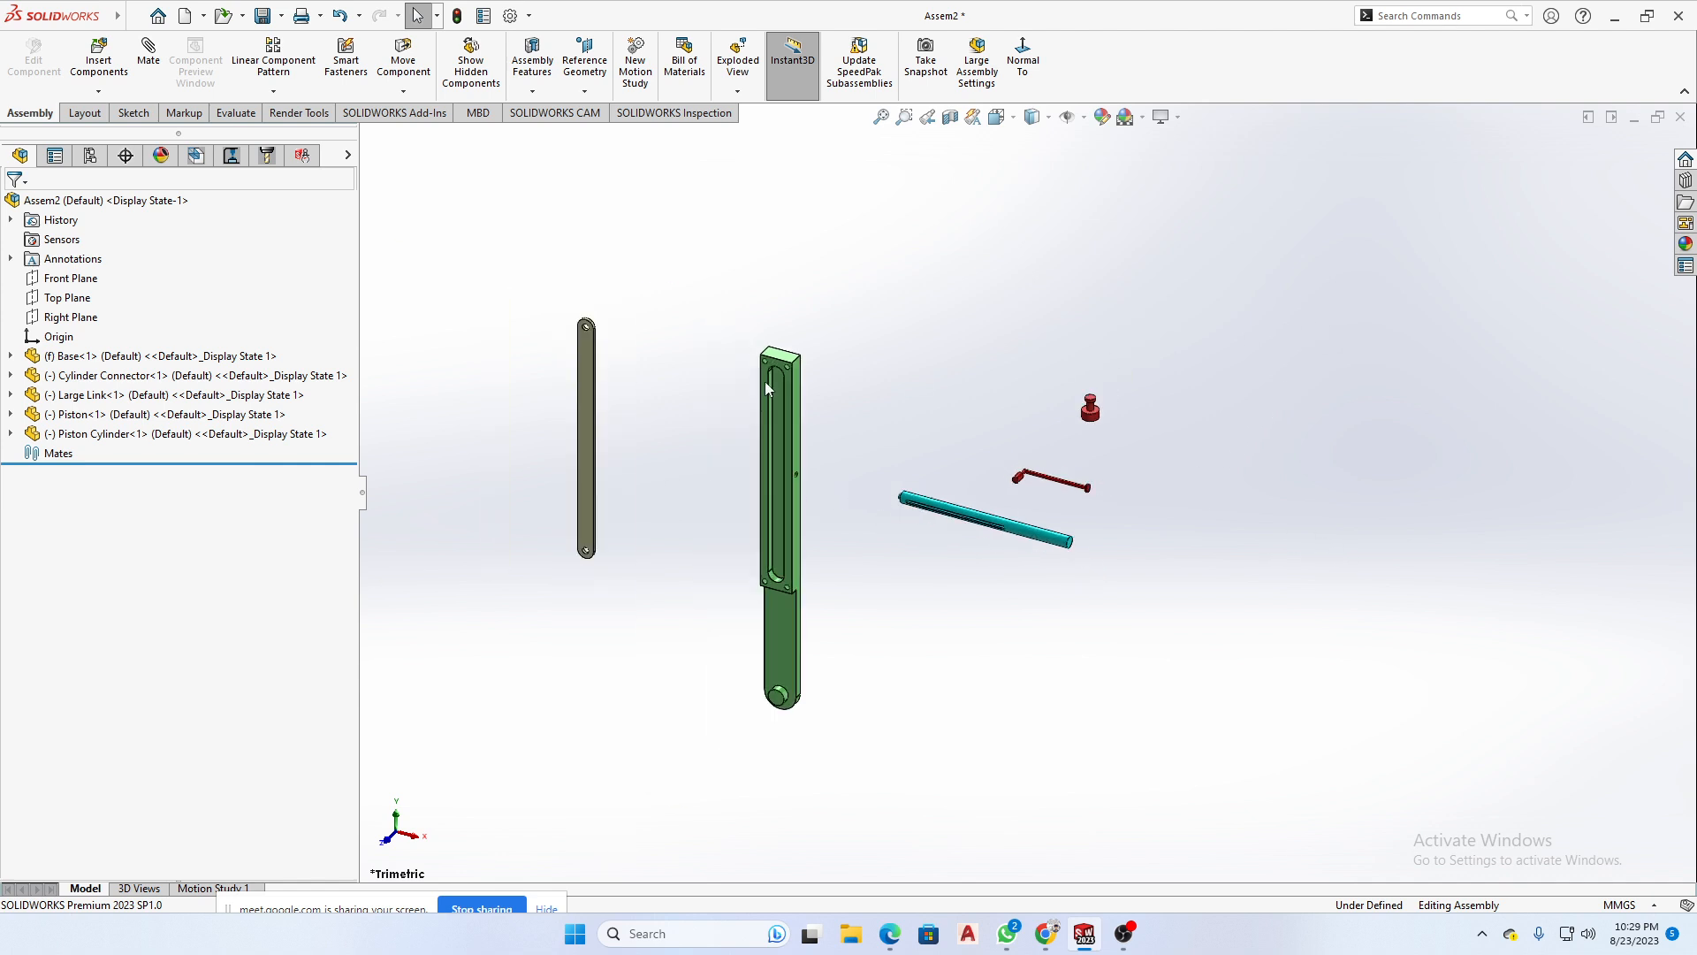
{"action": "left_click_drag", "start_coordinate": [1372, 268], "coordinate": [499, 714]}
{"action": "key", "text": "Delete"}
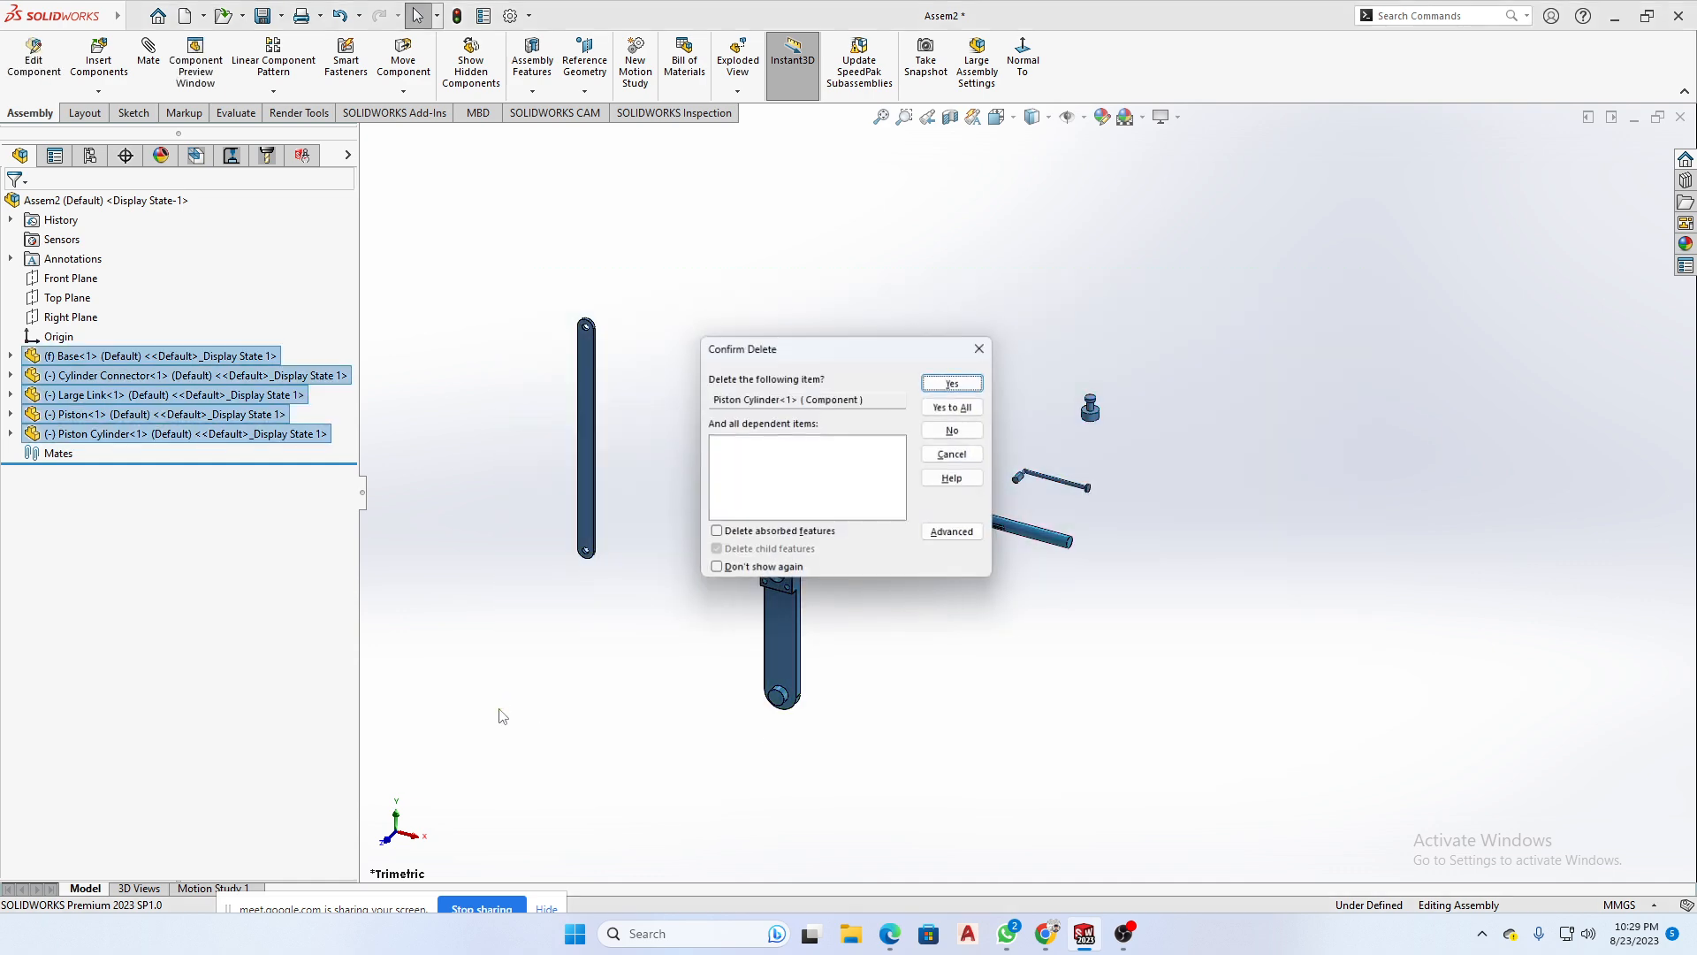
{"action": "left_click", "coordinate": [950, 393]}
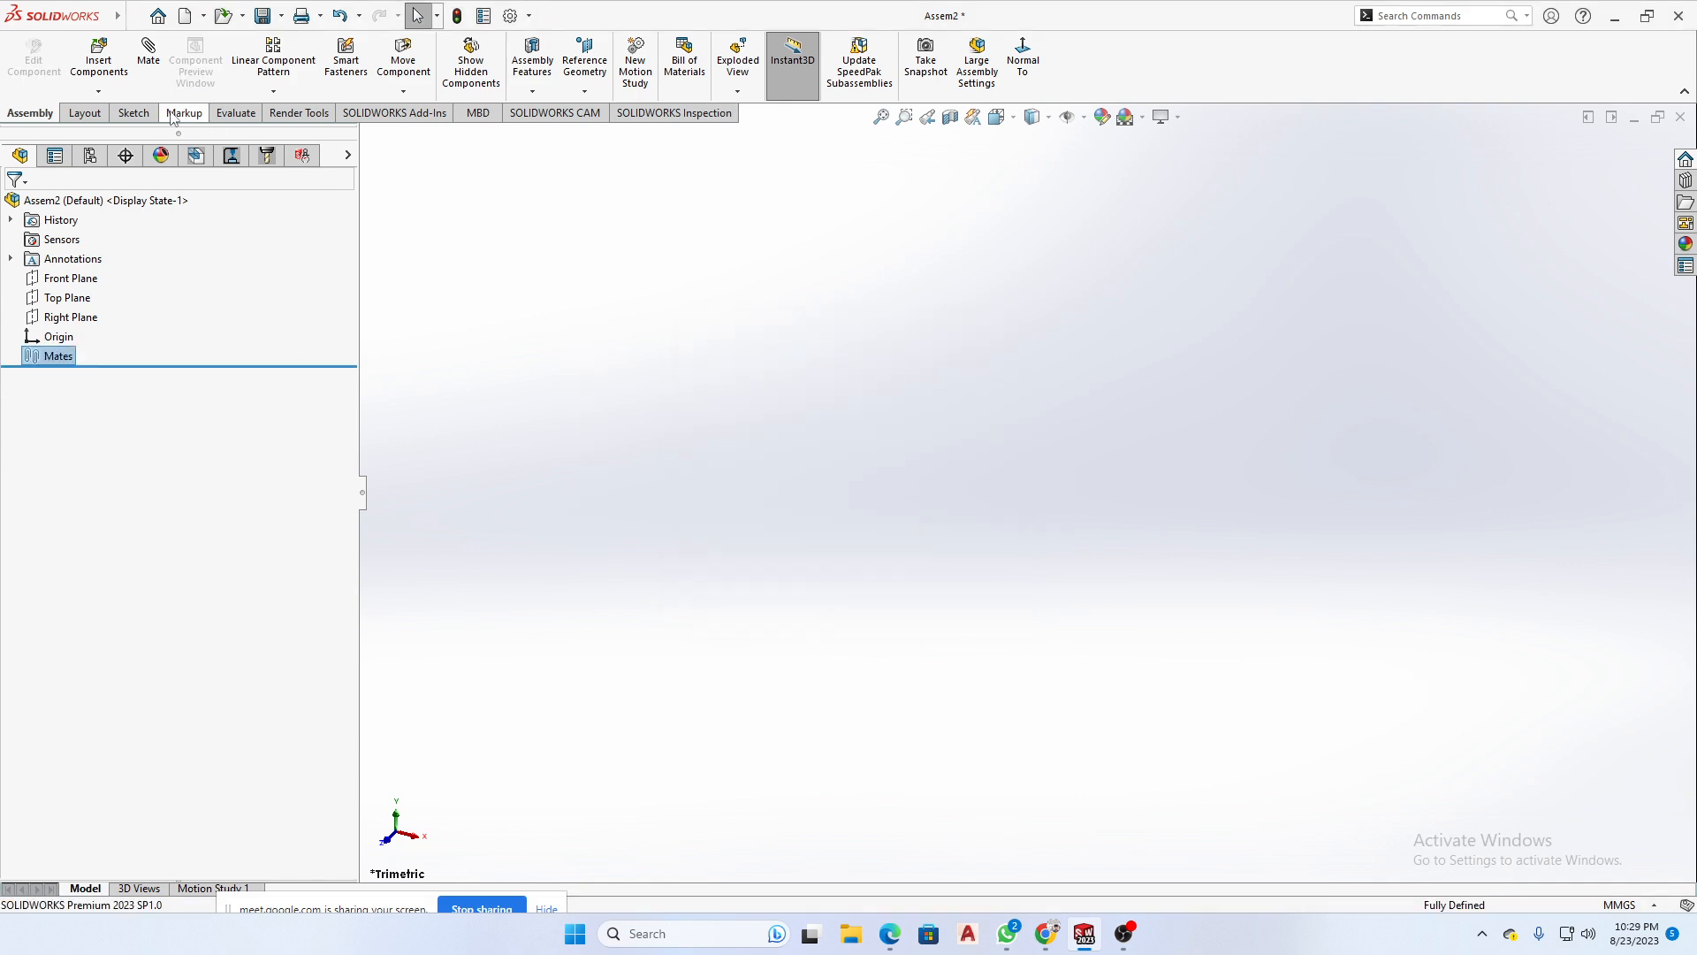
- Restart Insert Components and load all eight part files from the Assembly Question folder, leaving out the Q8 assembly
{"action": "left_click", "coordinate": [99, 60]}
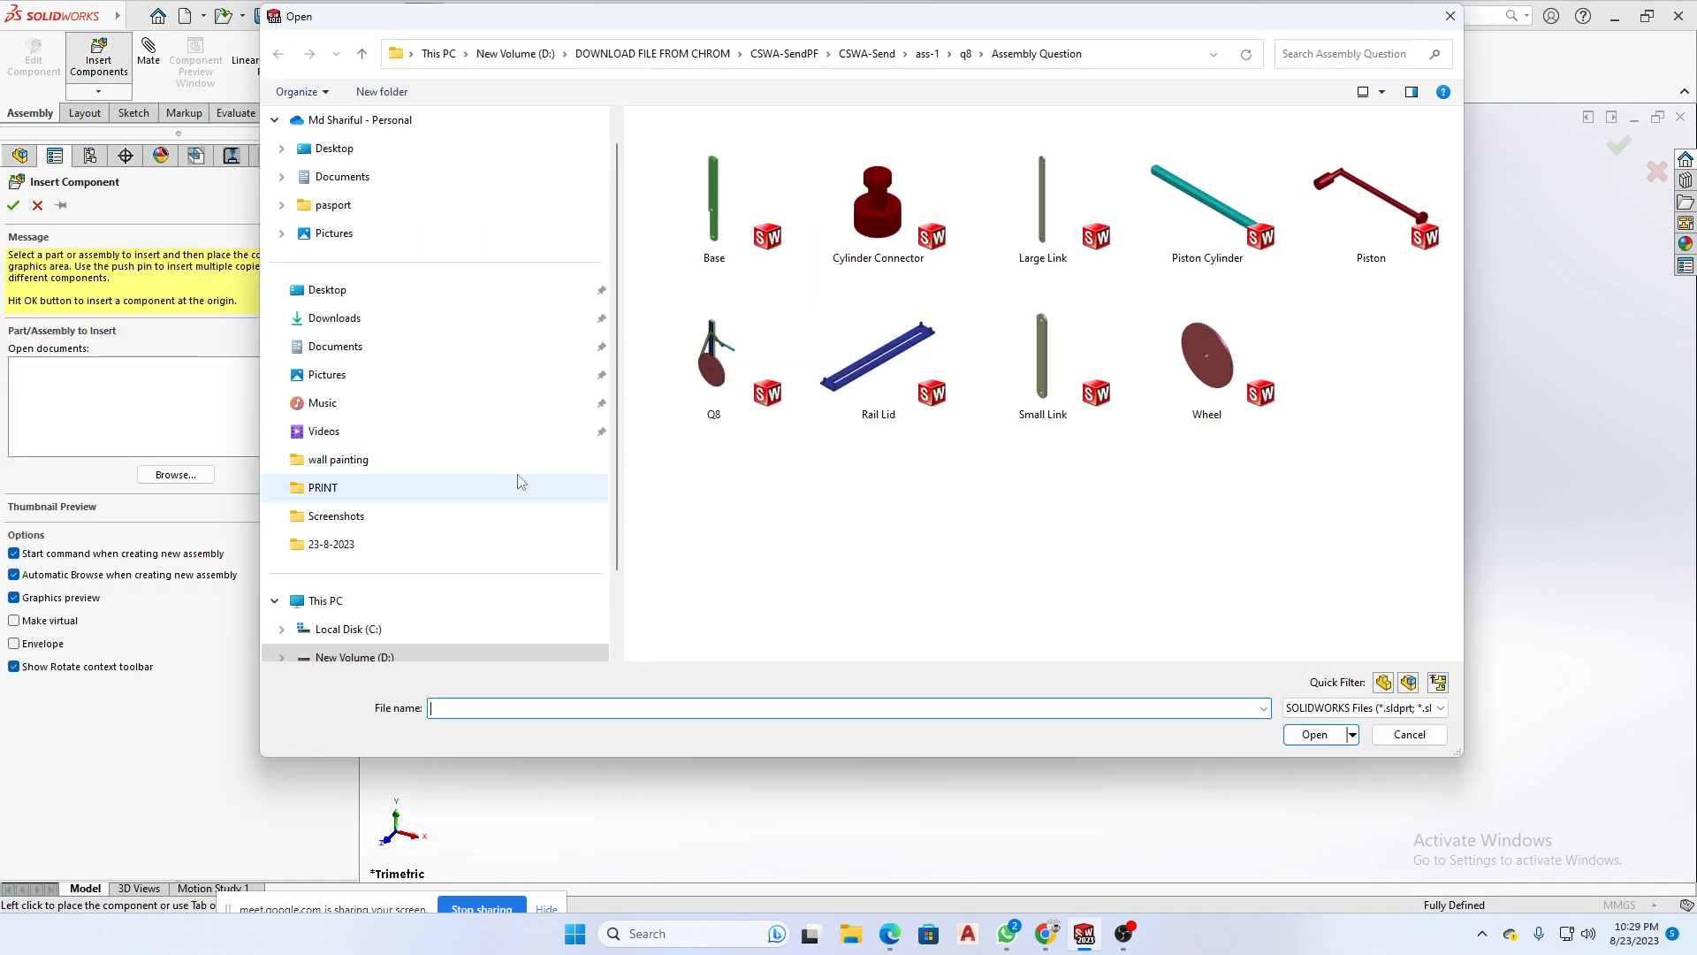
{"action": "left_click", "coordinate": [1409, 734]}
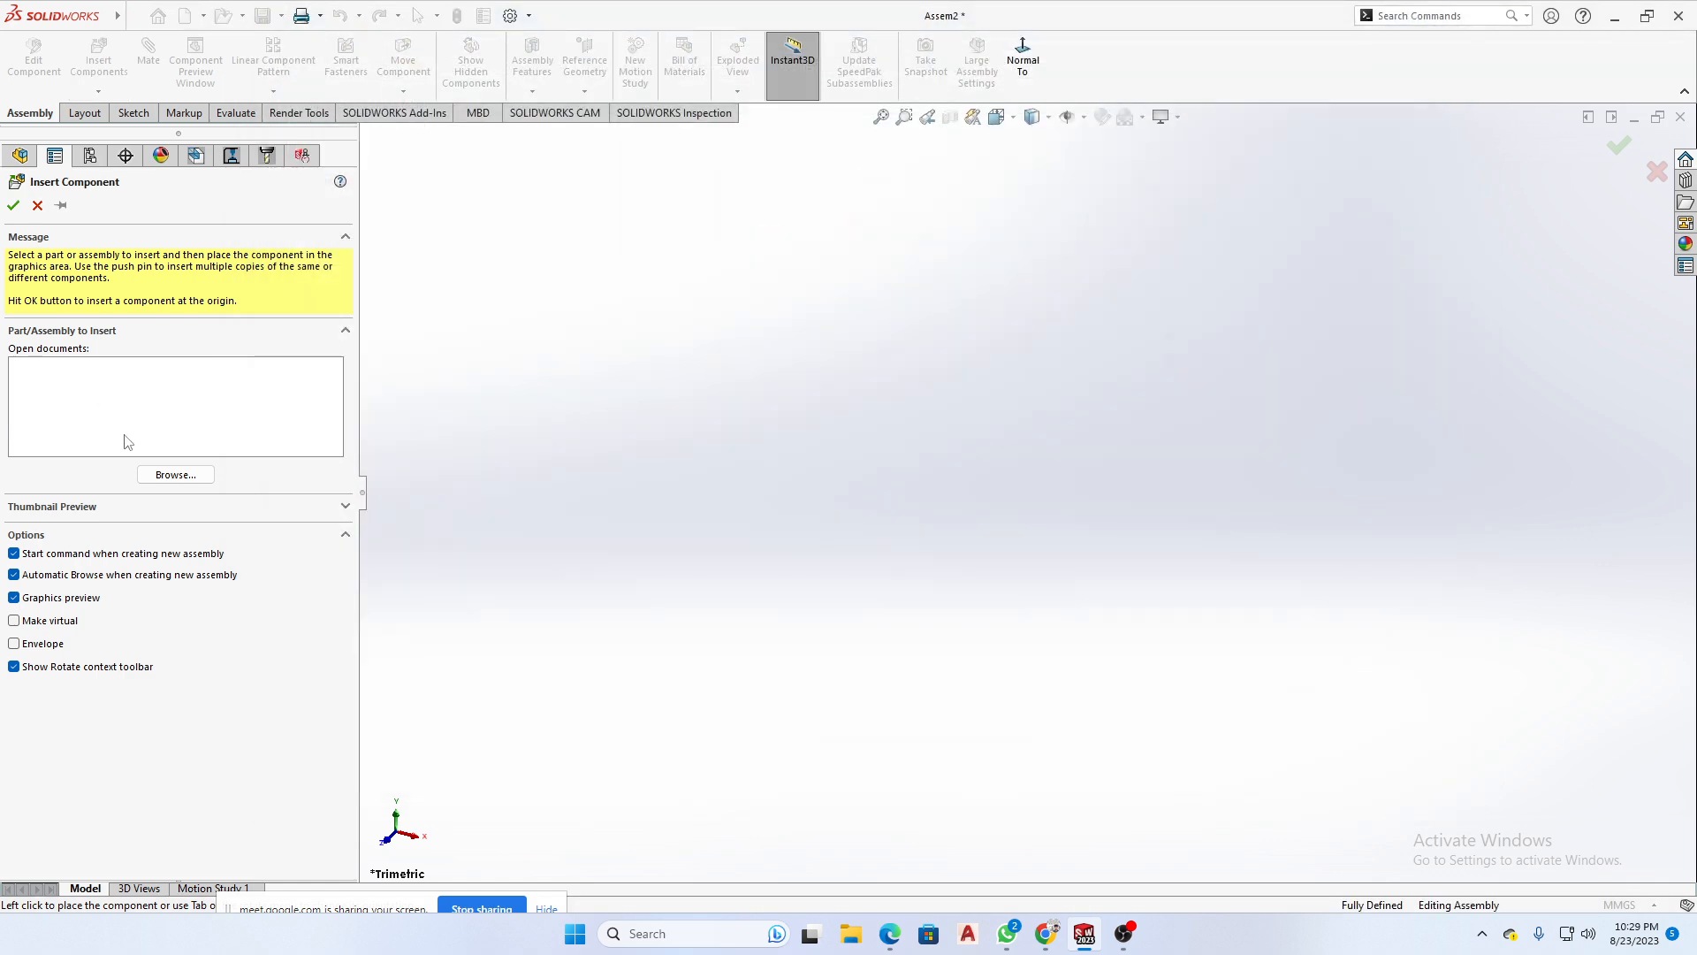
{"action": "left_click", "coordinate": [175, 475]}
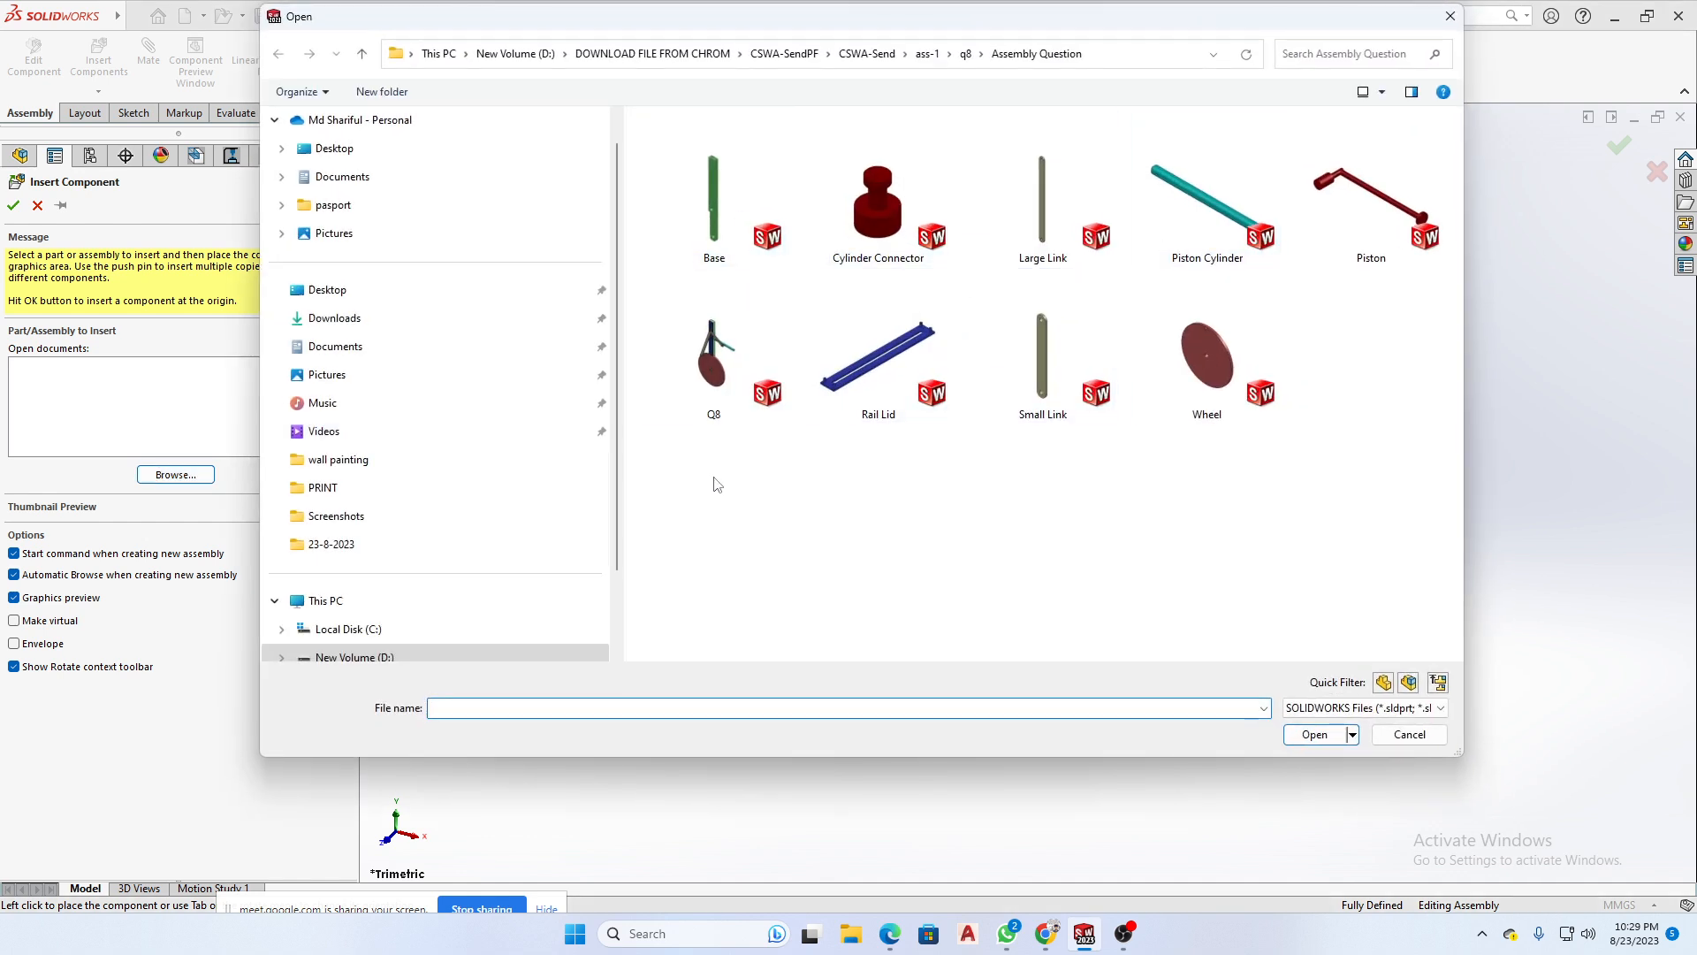
{"action": "left_click", "coordinate": [743, 195]}
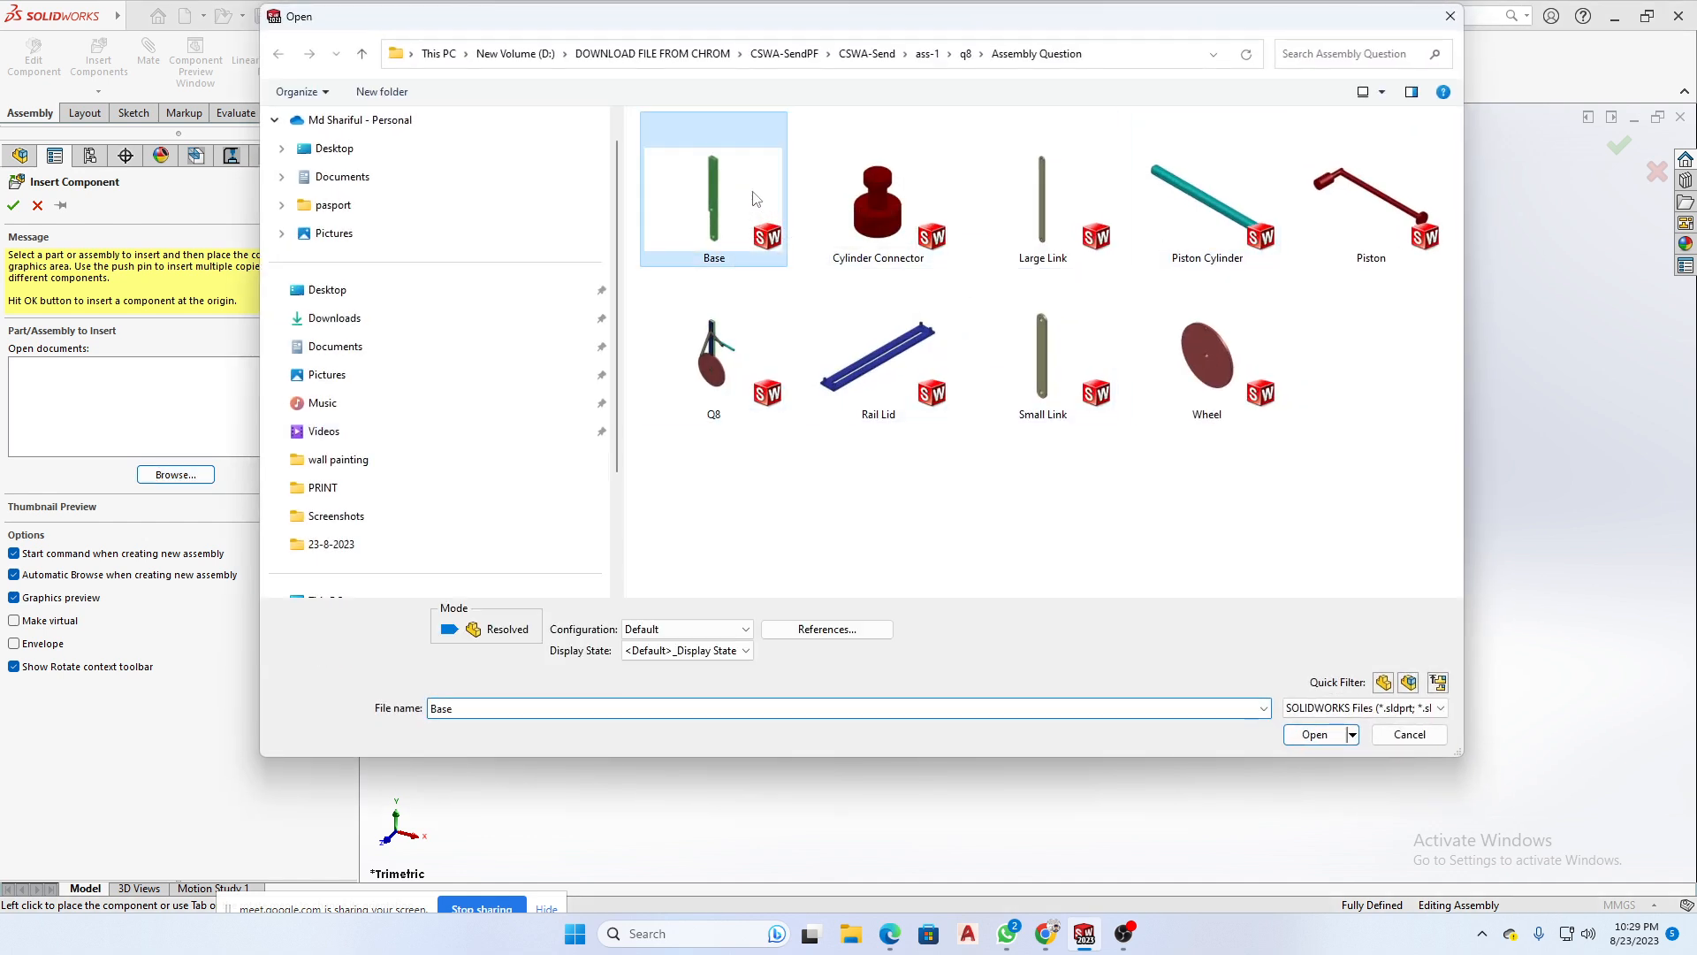
{"action": "left_click", "coordinate": [878, 203], "text": "ctrl"}
{"action": "left_click", "coordinate": [1043, 204], "text": "ctrl"}
{"action": "left_click", "coordinate": [1207, 203], "text": "ctrl"}
{"action": "left_click", "coordinate": [1326, 183], "text": "ctrl"}
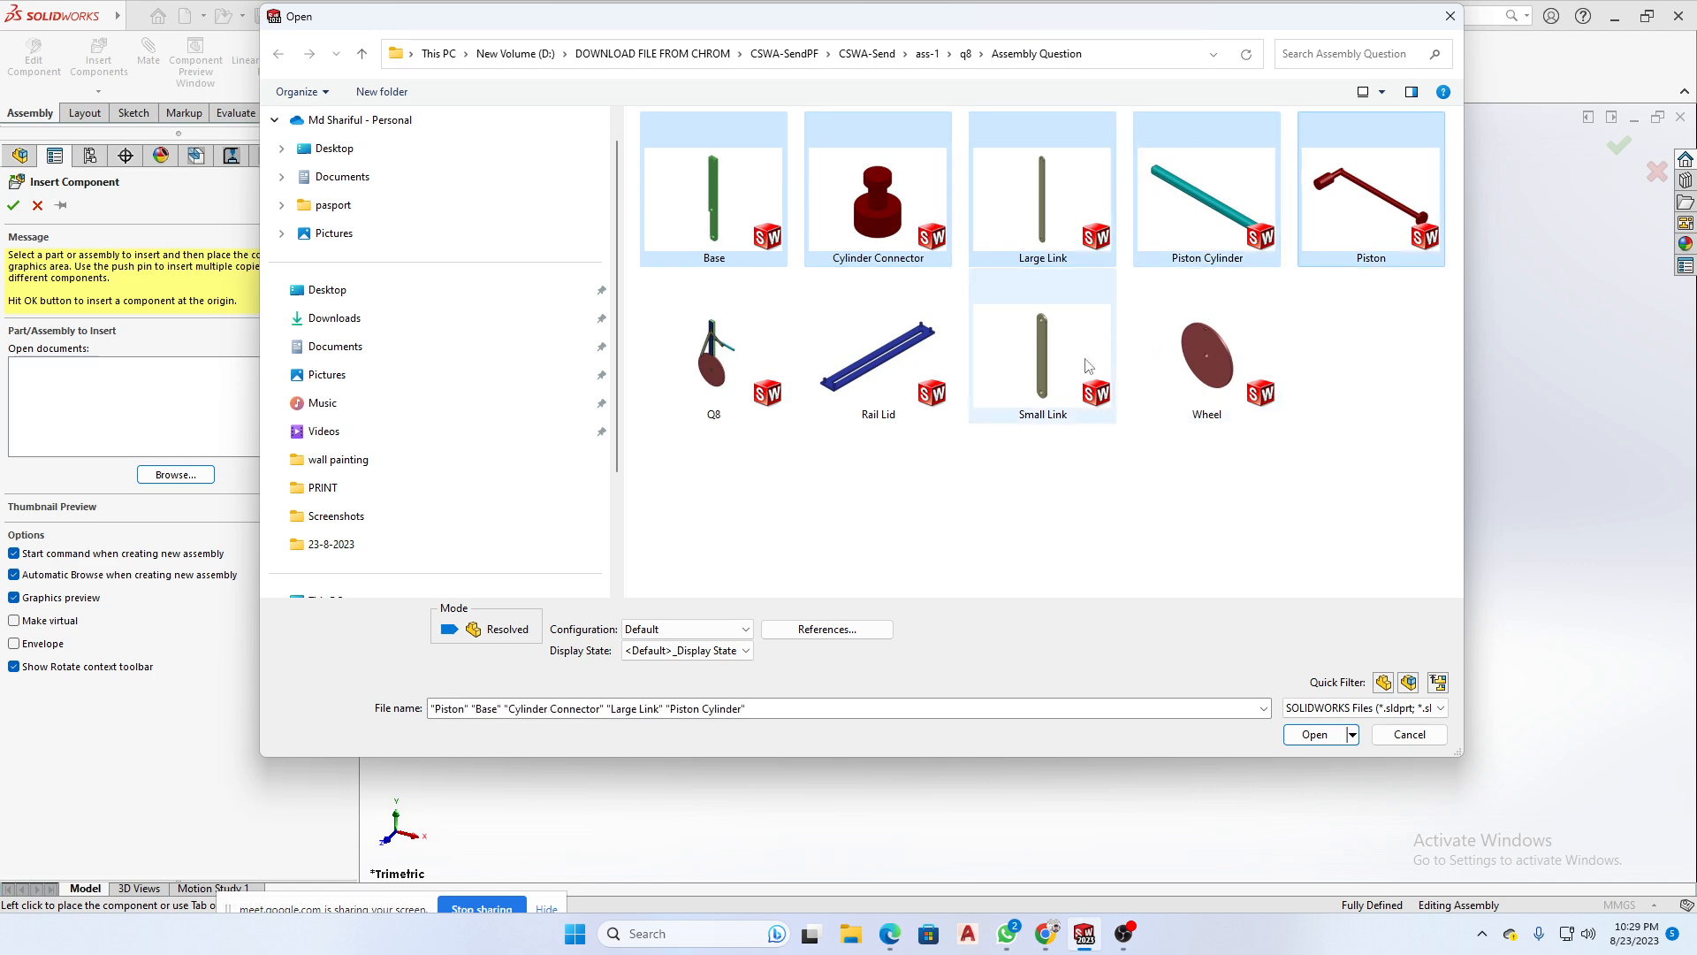
{"action": "left_click", "coordinate": [1145, 345], "text": "ctrl"}
{"action": "left_click", "coordinate": [977, 364], "text": "ctrl"}
{"action": "left_click", "coordinate": [849, 354], "text": "ctrl"}
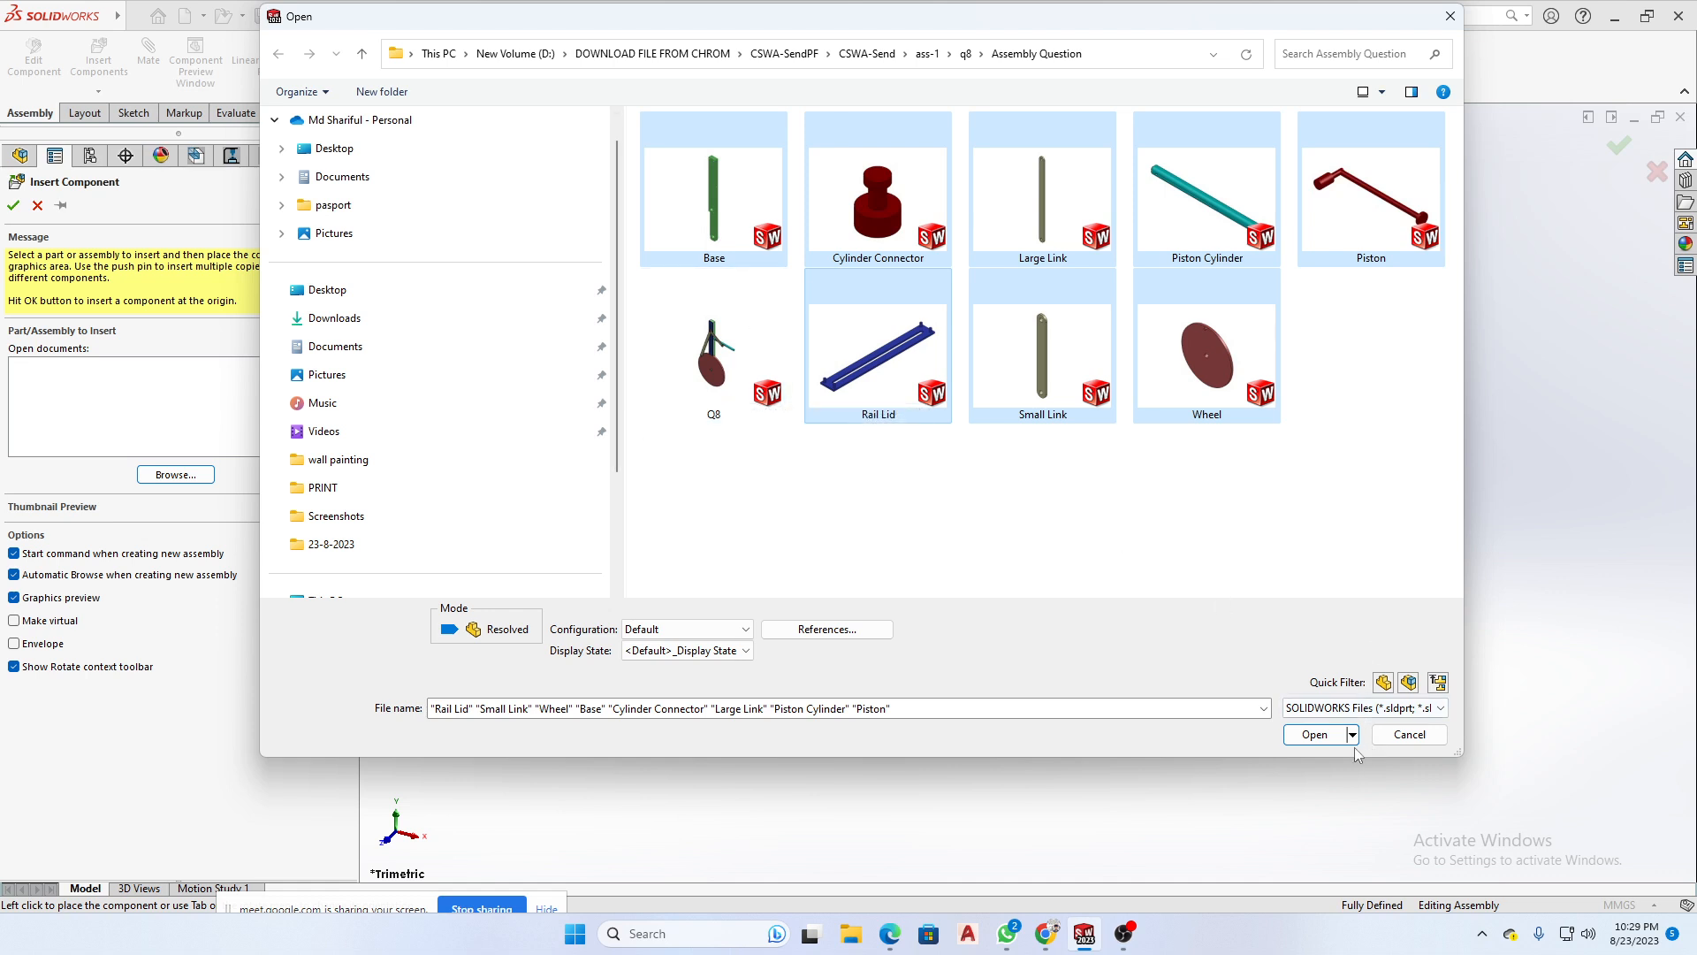
{"action": "left_click", "coordinate": [1317, 735]}
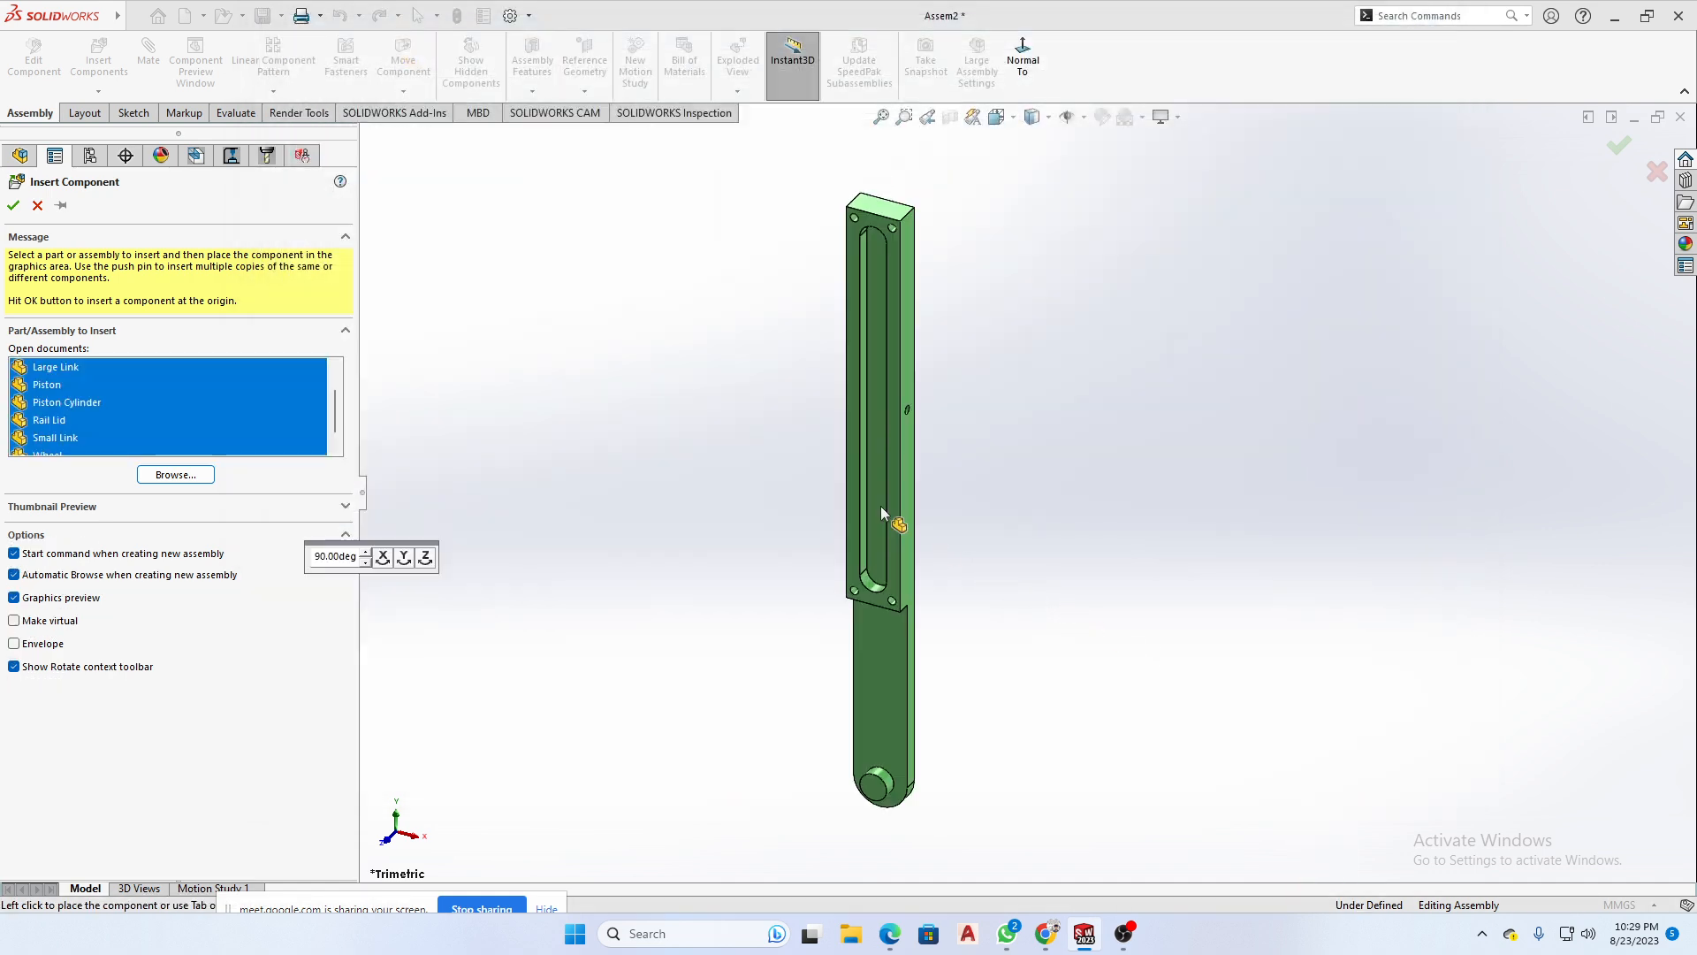
- Place the Base, Cylinder Connector, Large Link, Piston, Piston Cylinder, Rail Lid, Small Link and Wheel spread apart in the graphics area
{"action": "left_click", "coordinate": [862, 472]}
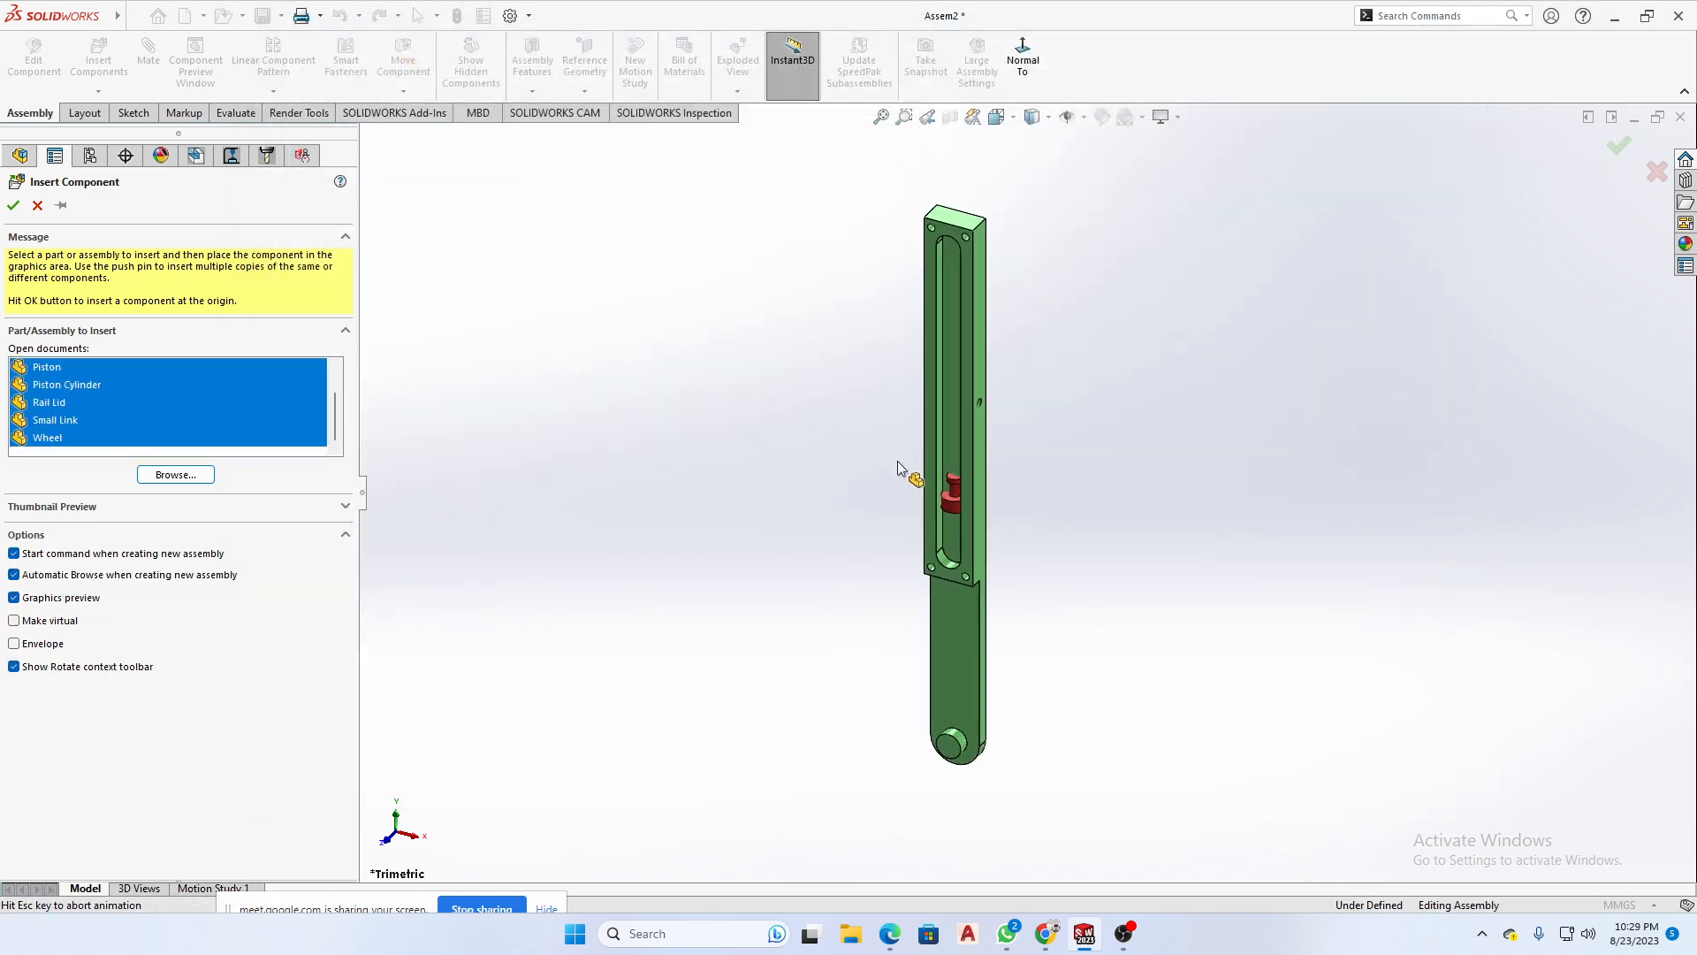
{"action": "left_click", "coordinate": [1352, 345]}
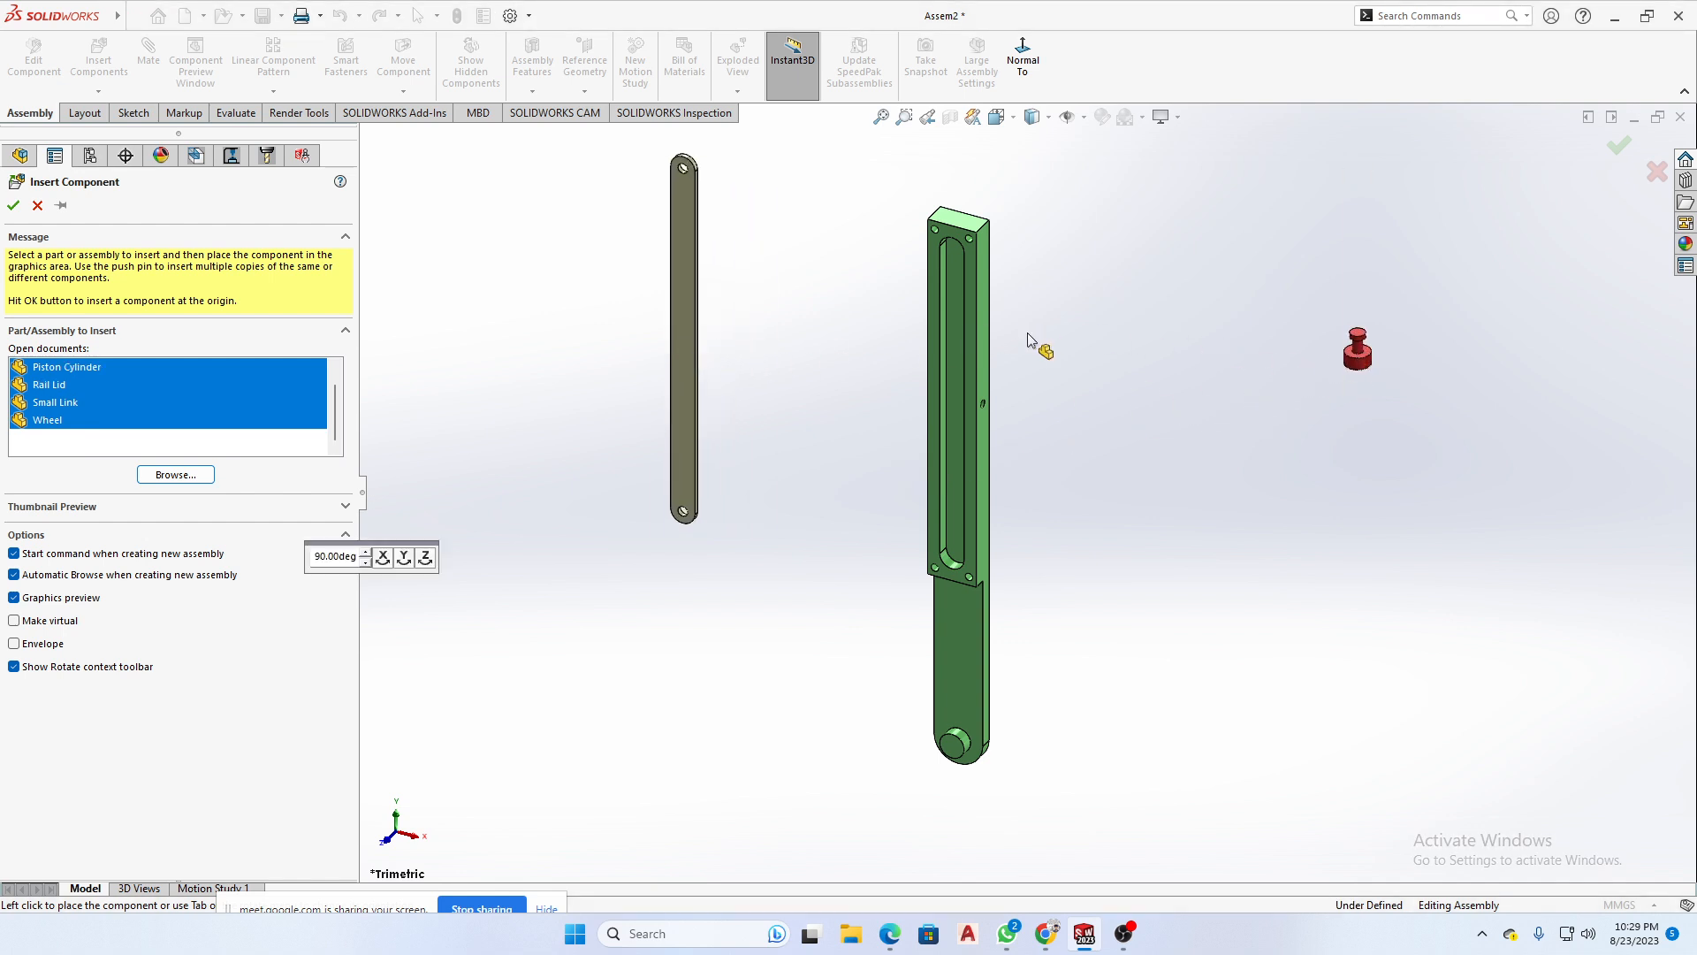
{"action": "left_click", "coordinate": [1250, 351]}
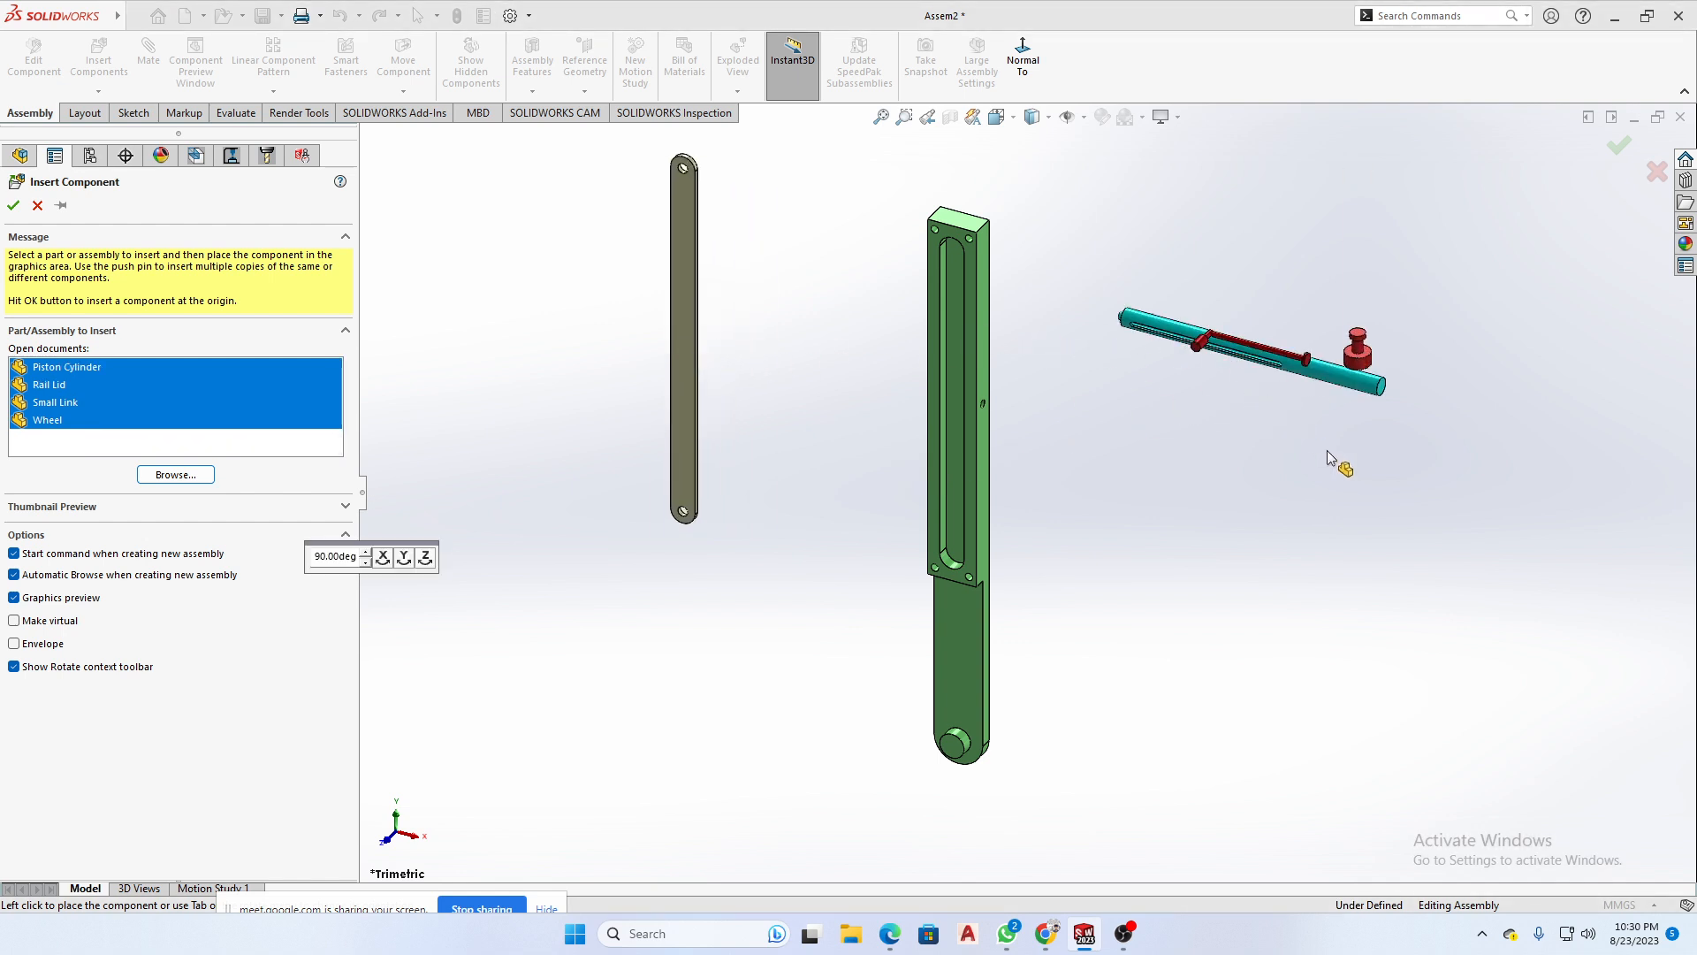
{"action": "left_click", "coordinate": [1328, 449]}
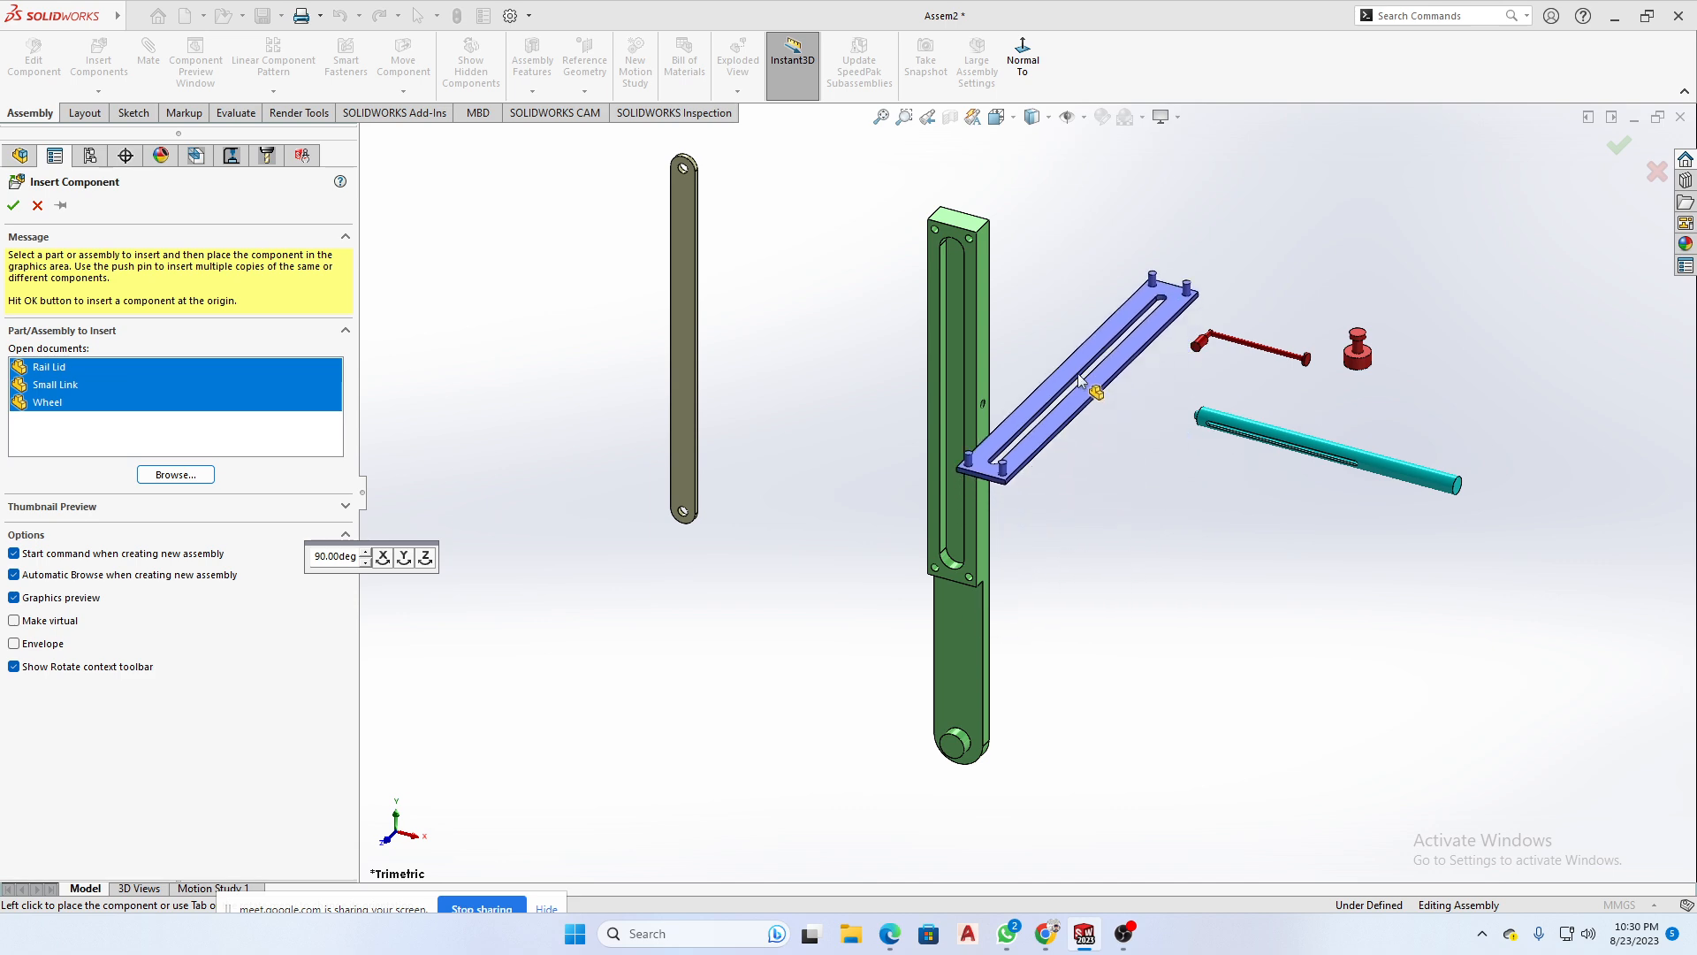
{"action": "left_click", "coordinate": [1198, 239]}
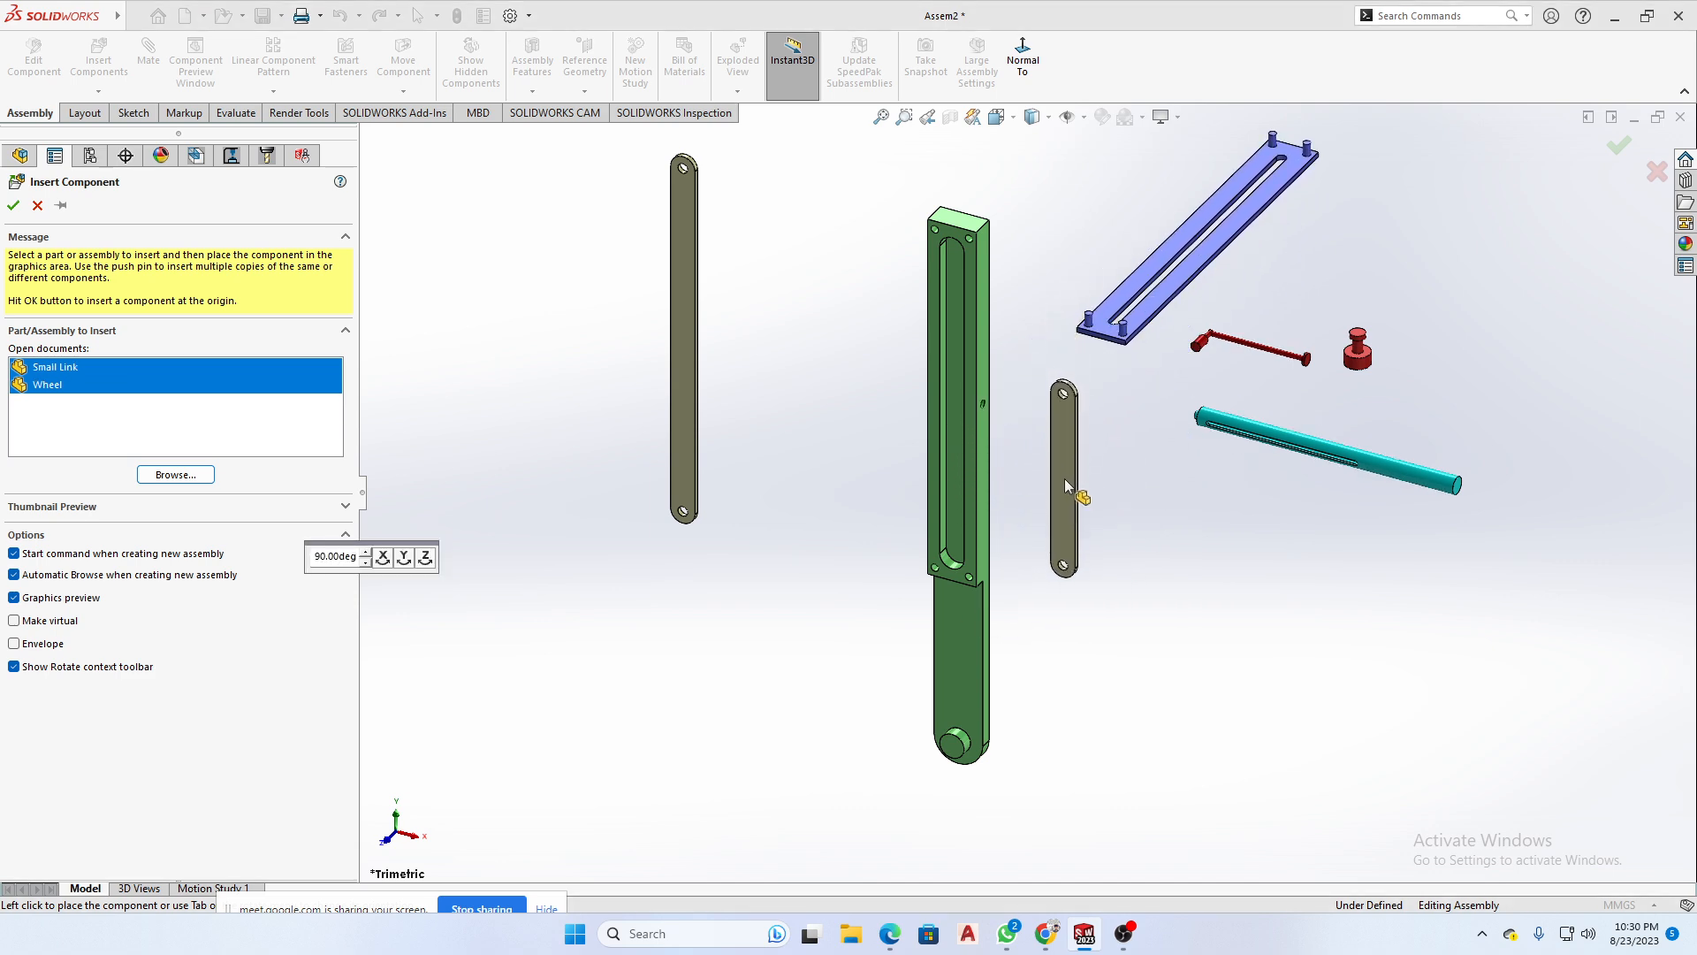
{"action": "left_click", "coordinate": [1064, 479]}
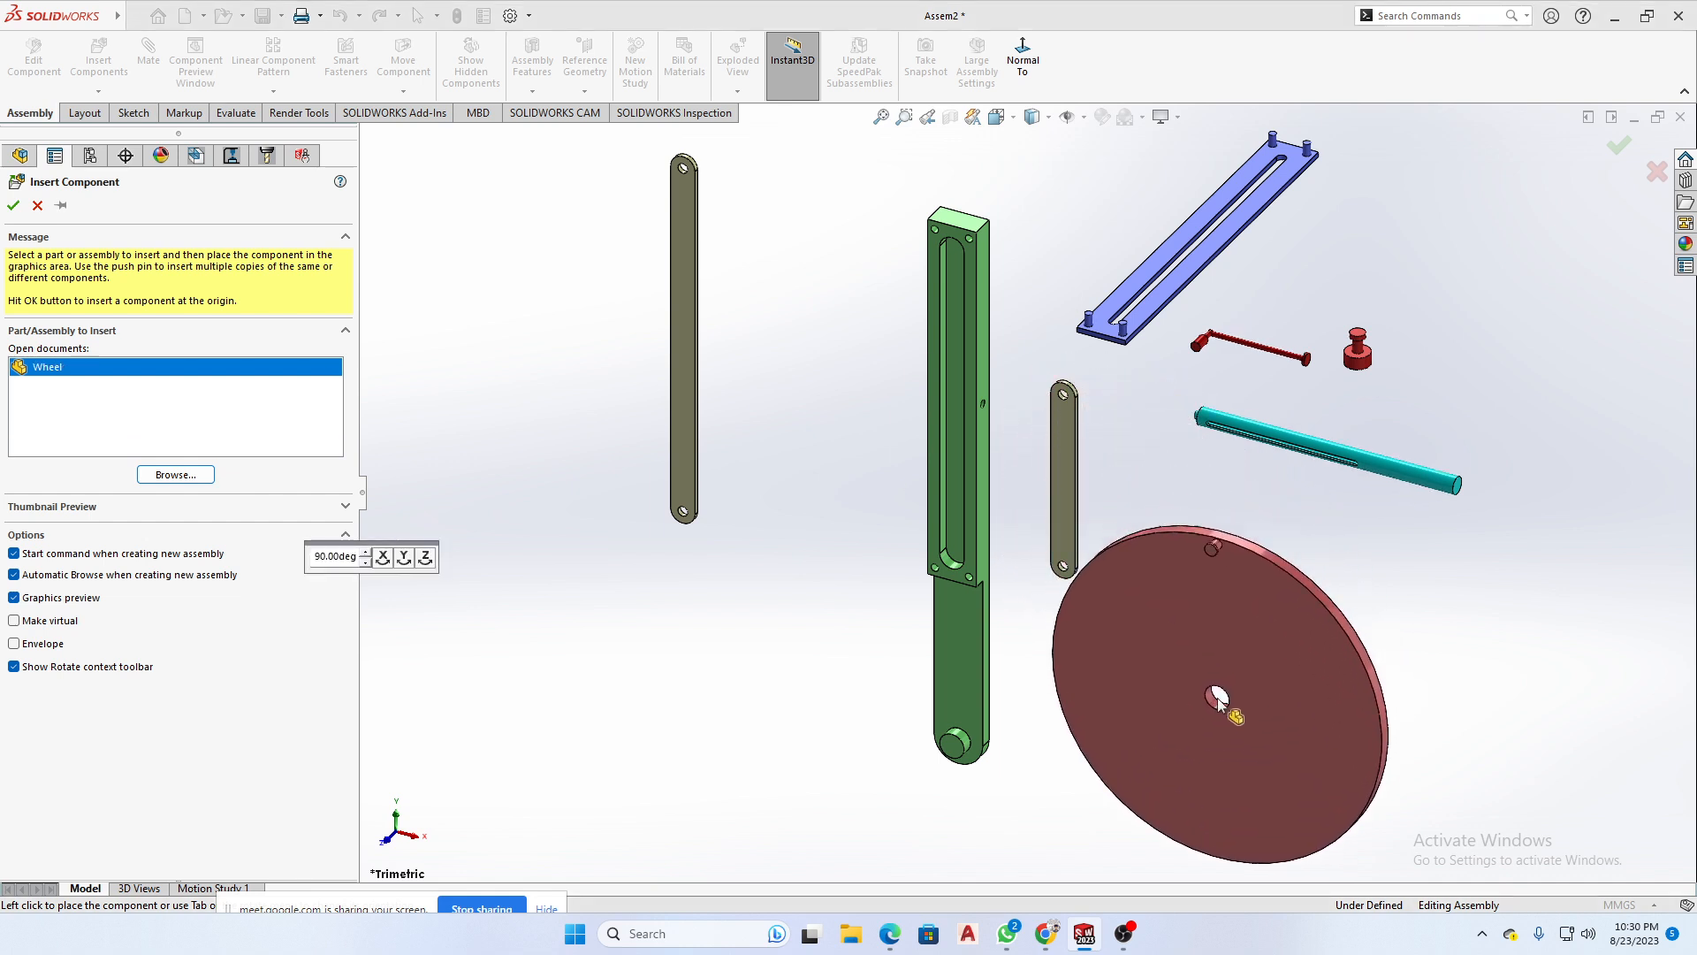
{"action": "left_click", "coordinate": [1217, 698]}
{"action": "key", "text": "f"}
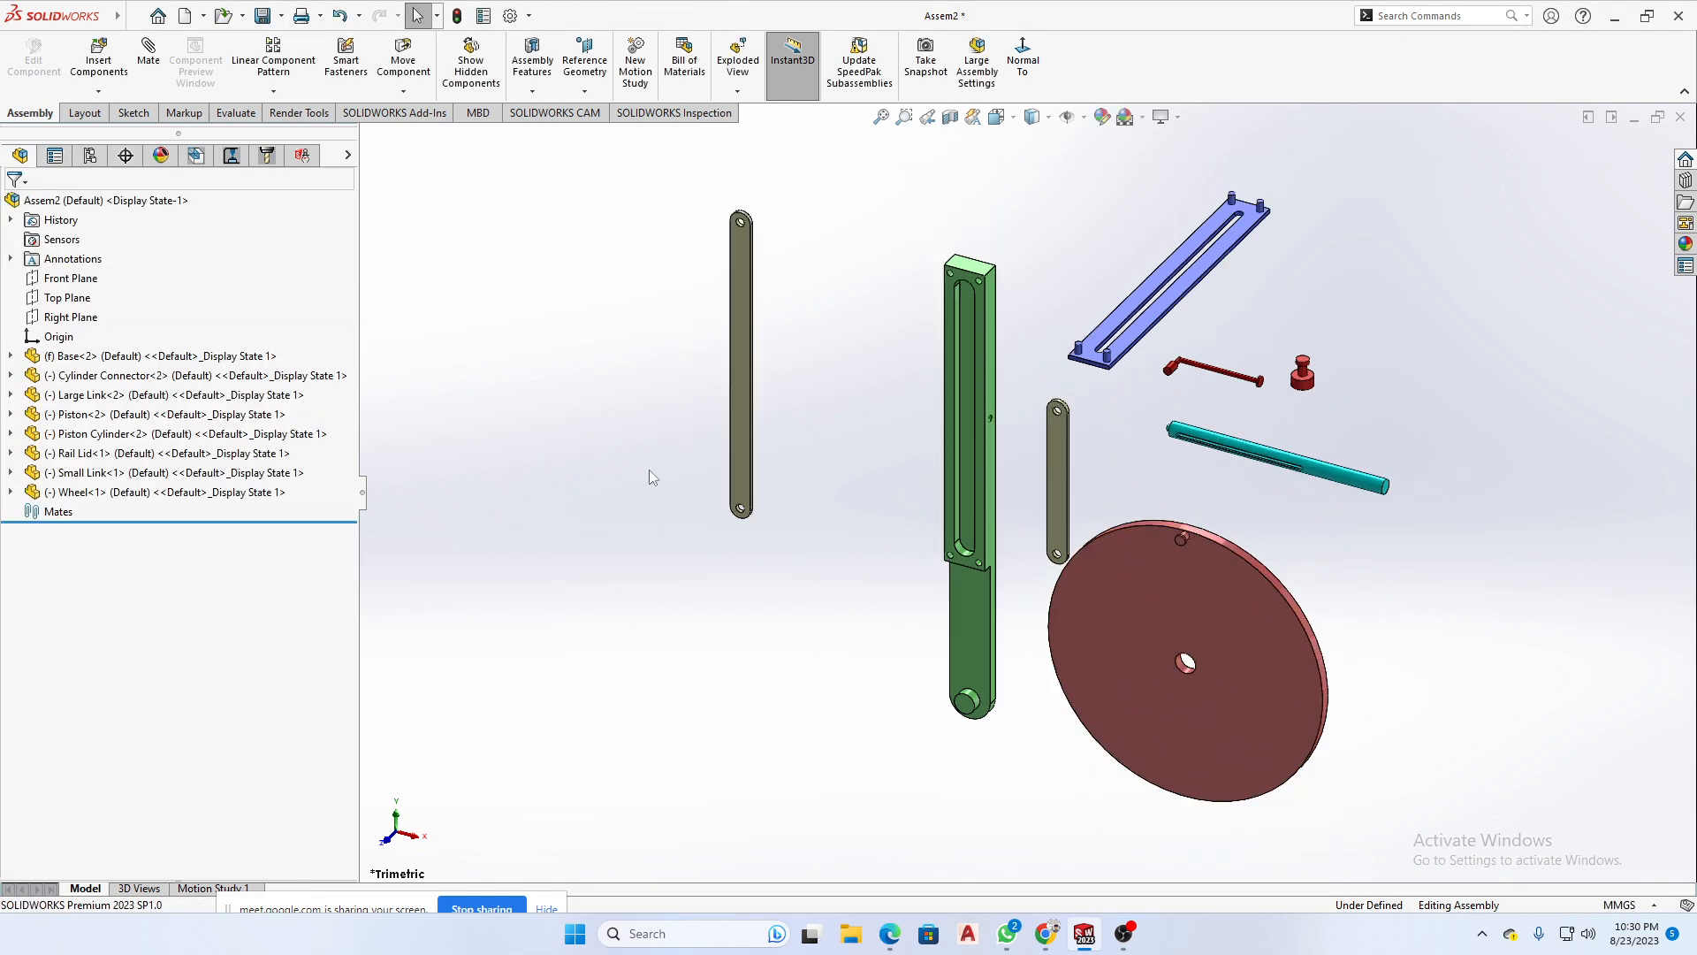
- Highlight all the placed components together to review them in the feature tree, and clear the selection
{"action": "scroll", "coordinate": [1283, 633], "scroll_direction": "up", "scroll_amount": 1}
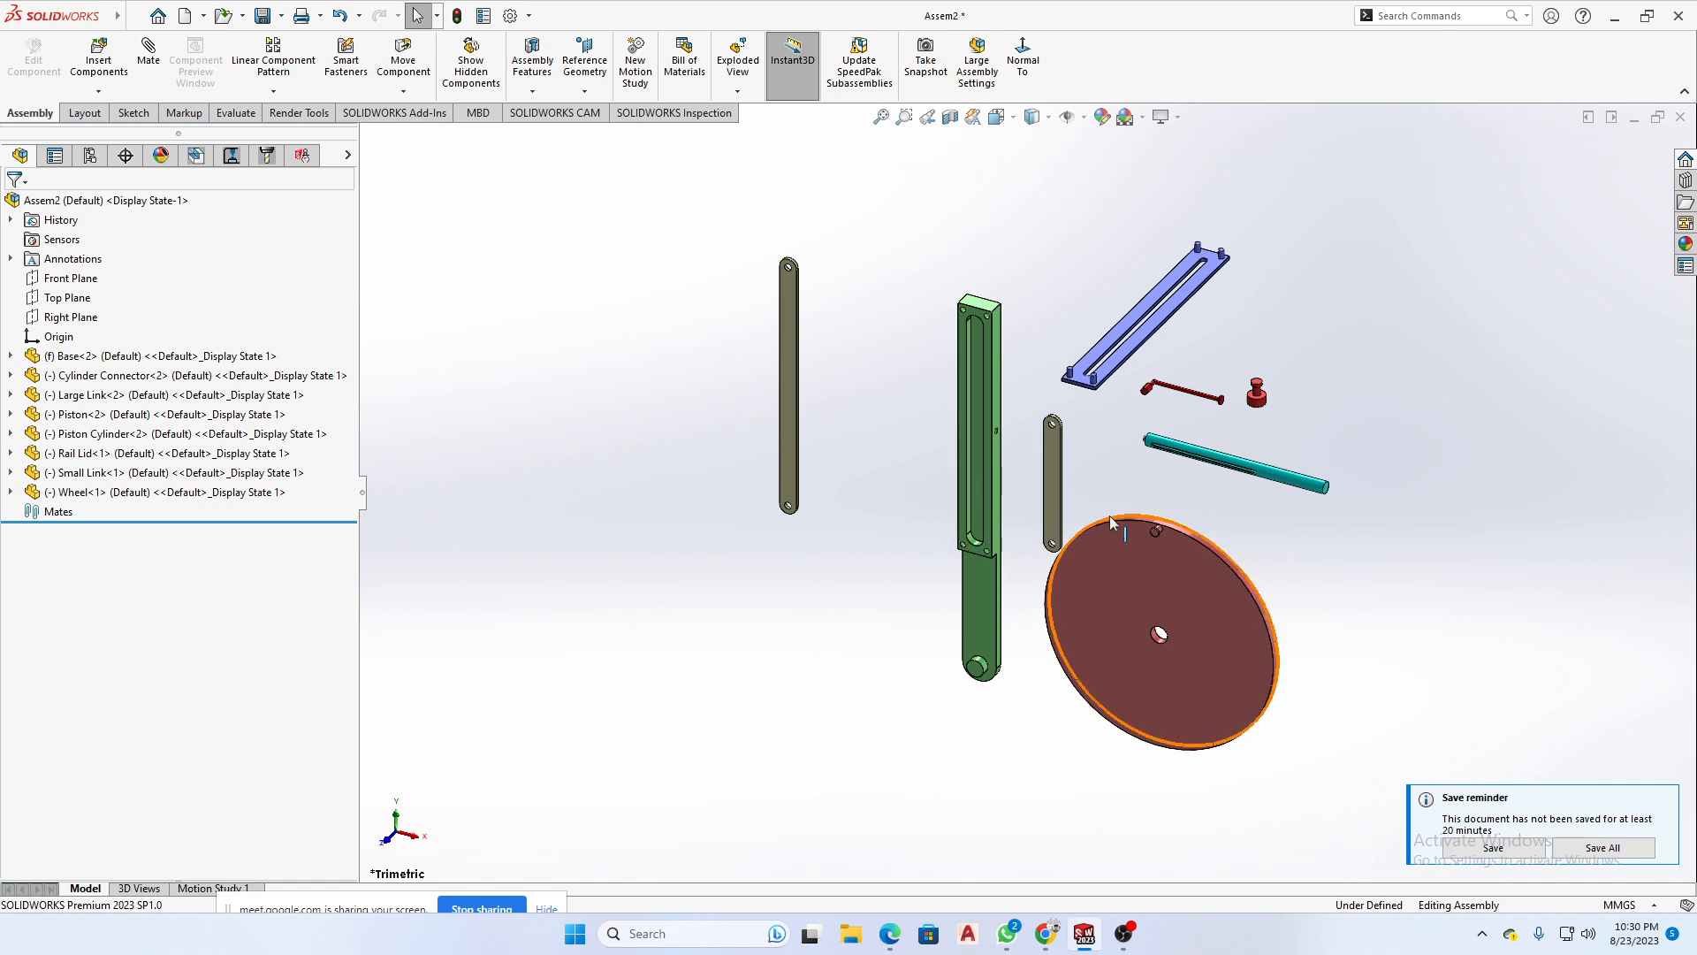
{"action": "left_click_drag", "start_coordinate": [1389, 231], "coordinate": [480, 769]}
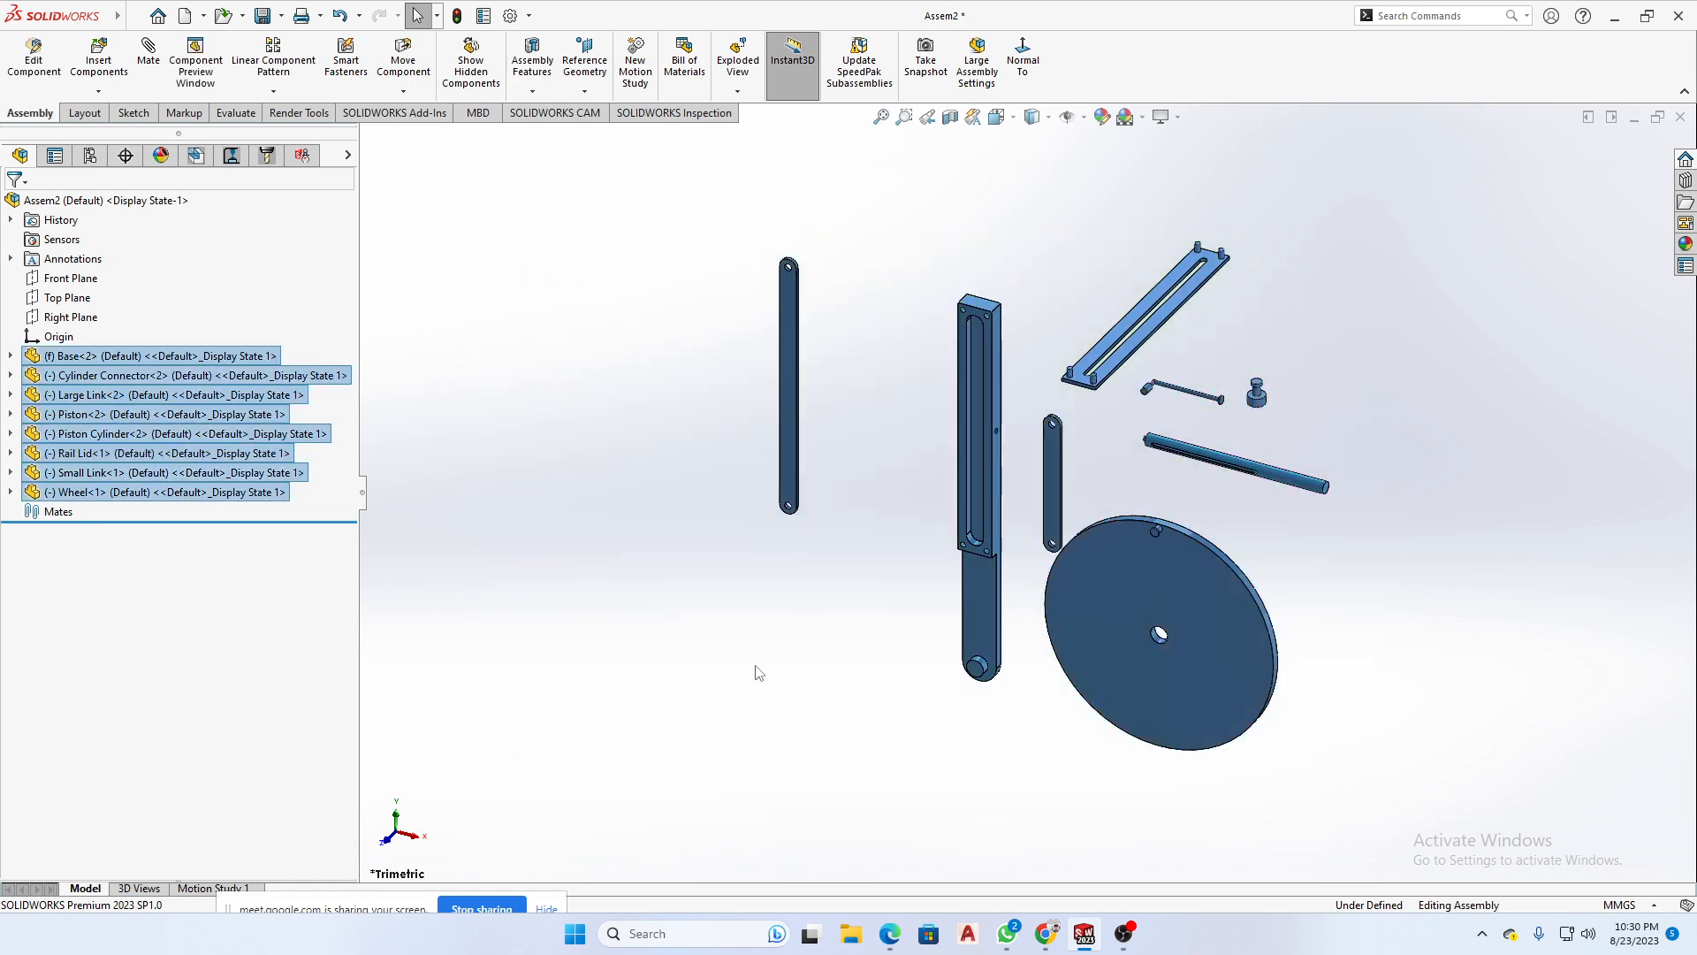
{"action": "left_click", "coordinate": [575, 577]}
- Examine the Wheel's centre hole and the round pin at the lower end of the Base
{"action": "scroll", "coordinate": [1165, 641], "scroll_direction": "down", "scroll_amount": 5}
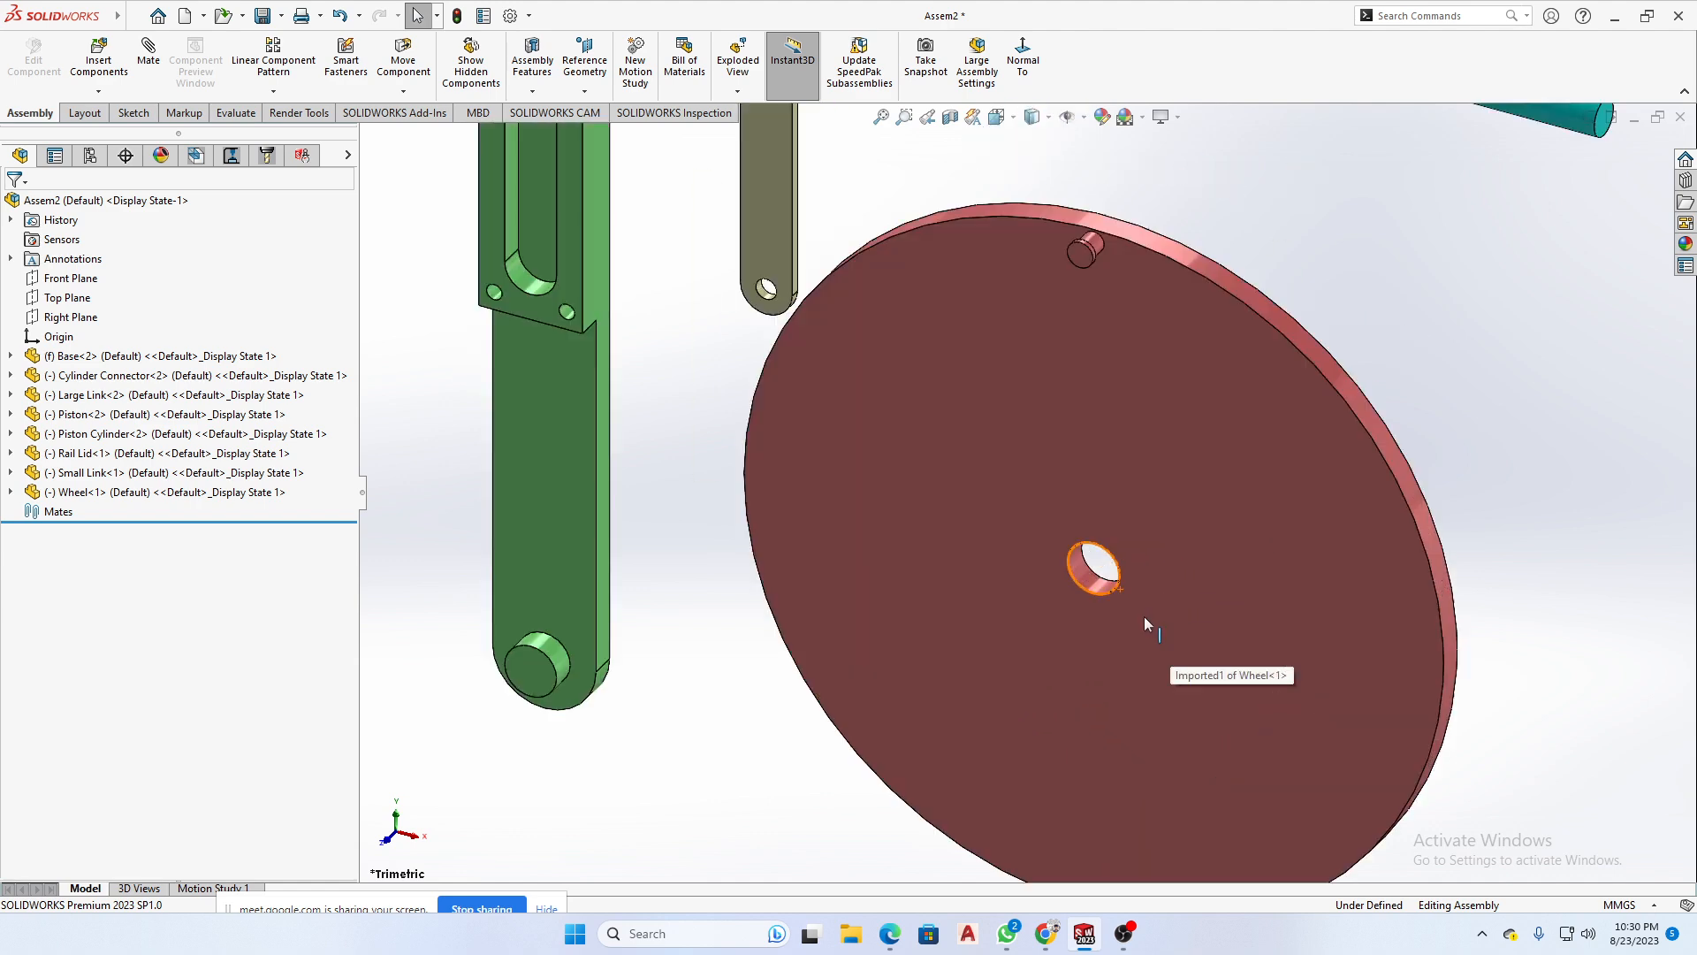
{"action": "scroll", "coordinate": [1146, 621], "scroll_direction": "down", "scroll_amount": 1}
{"action": "left_click", "coordinate": [1063, 559]}
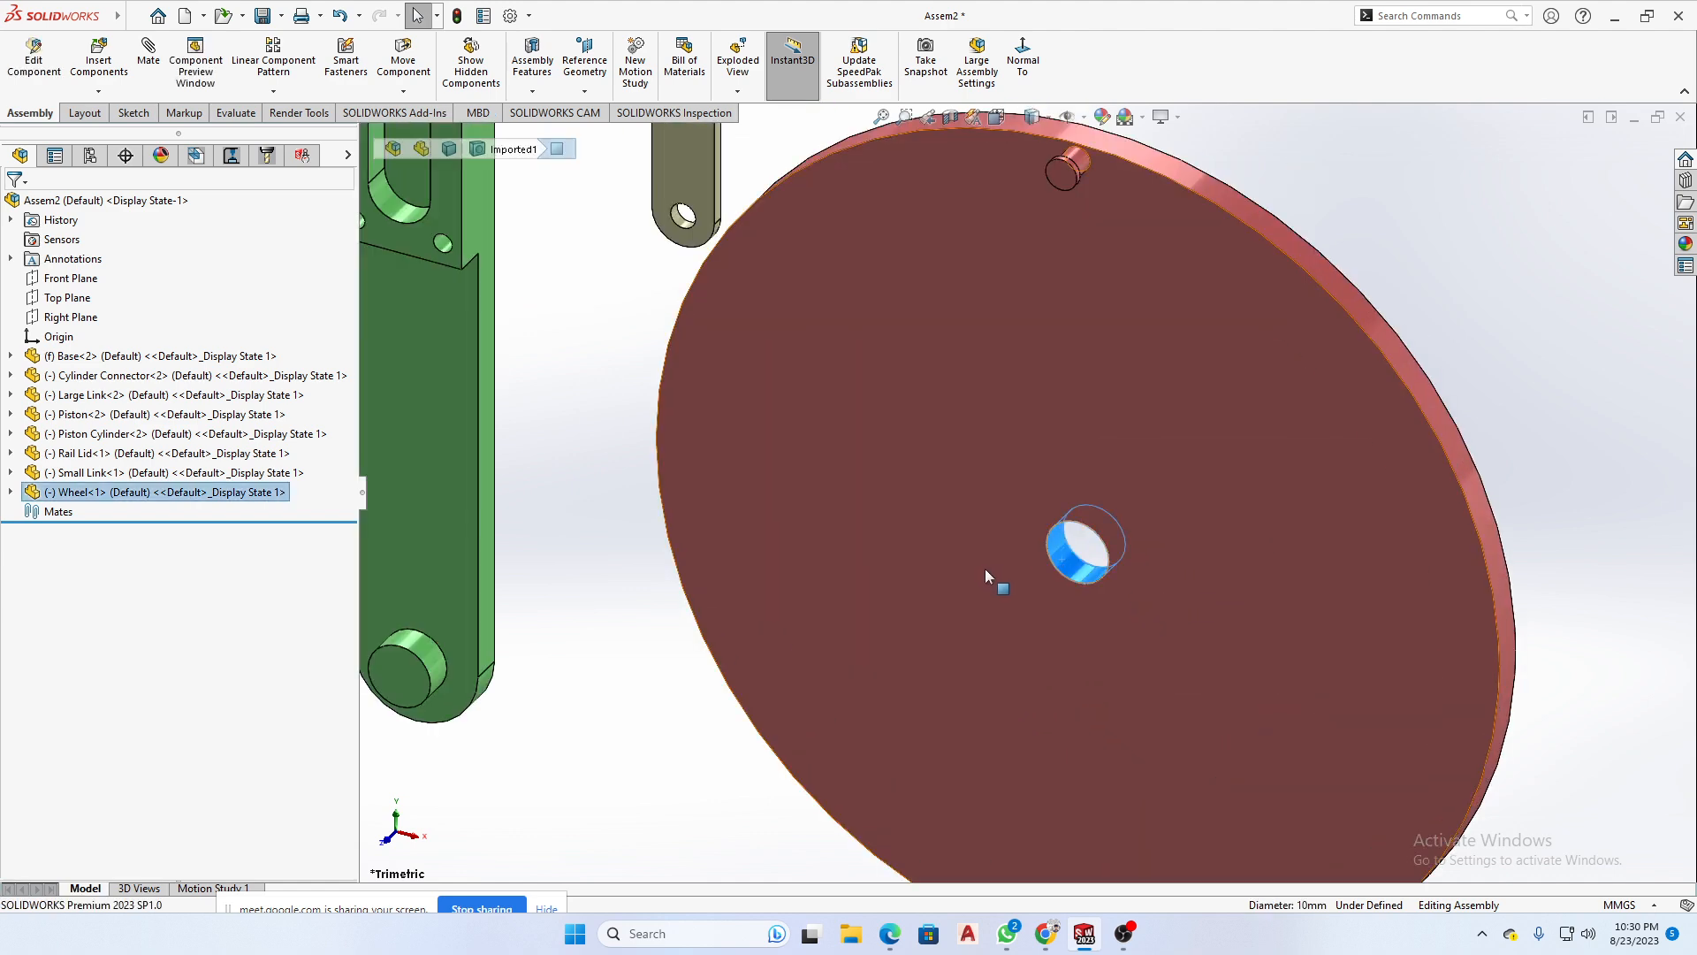
{"action": "scroll", "coordinate": [1004, 565], "scroll_direction": "up", "scroll_amount": 3}
{"action": "scroll", "coordinate": [1065, 543], "scroll_direction": "up", "scroll_amount": 1}
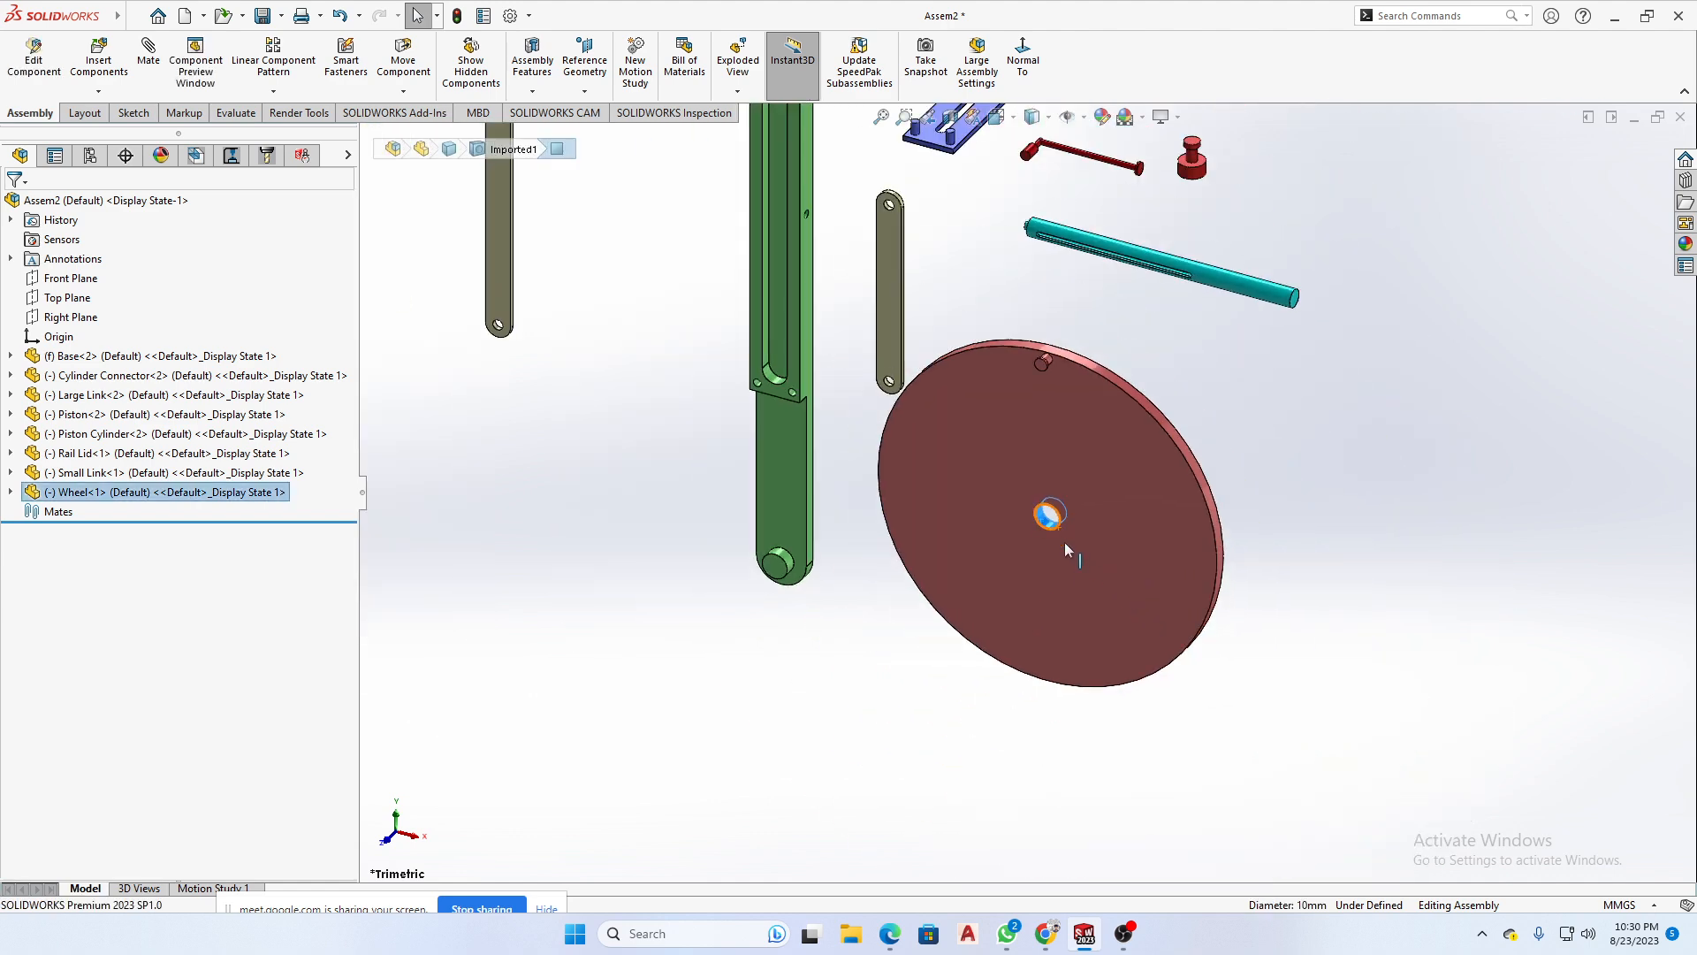
{"action": "scroll", "coordinate": [1054, 533], "scroll_direction": "down", "scroll_amount": 3}
{"action": "scroll", "coordinate": [1053, 533], "scroll_direction": "up", "scroll_amount": 2}
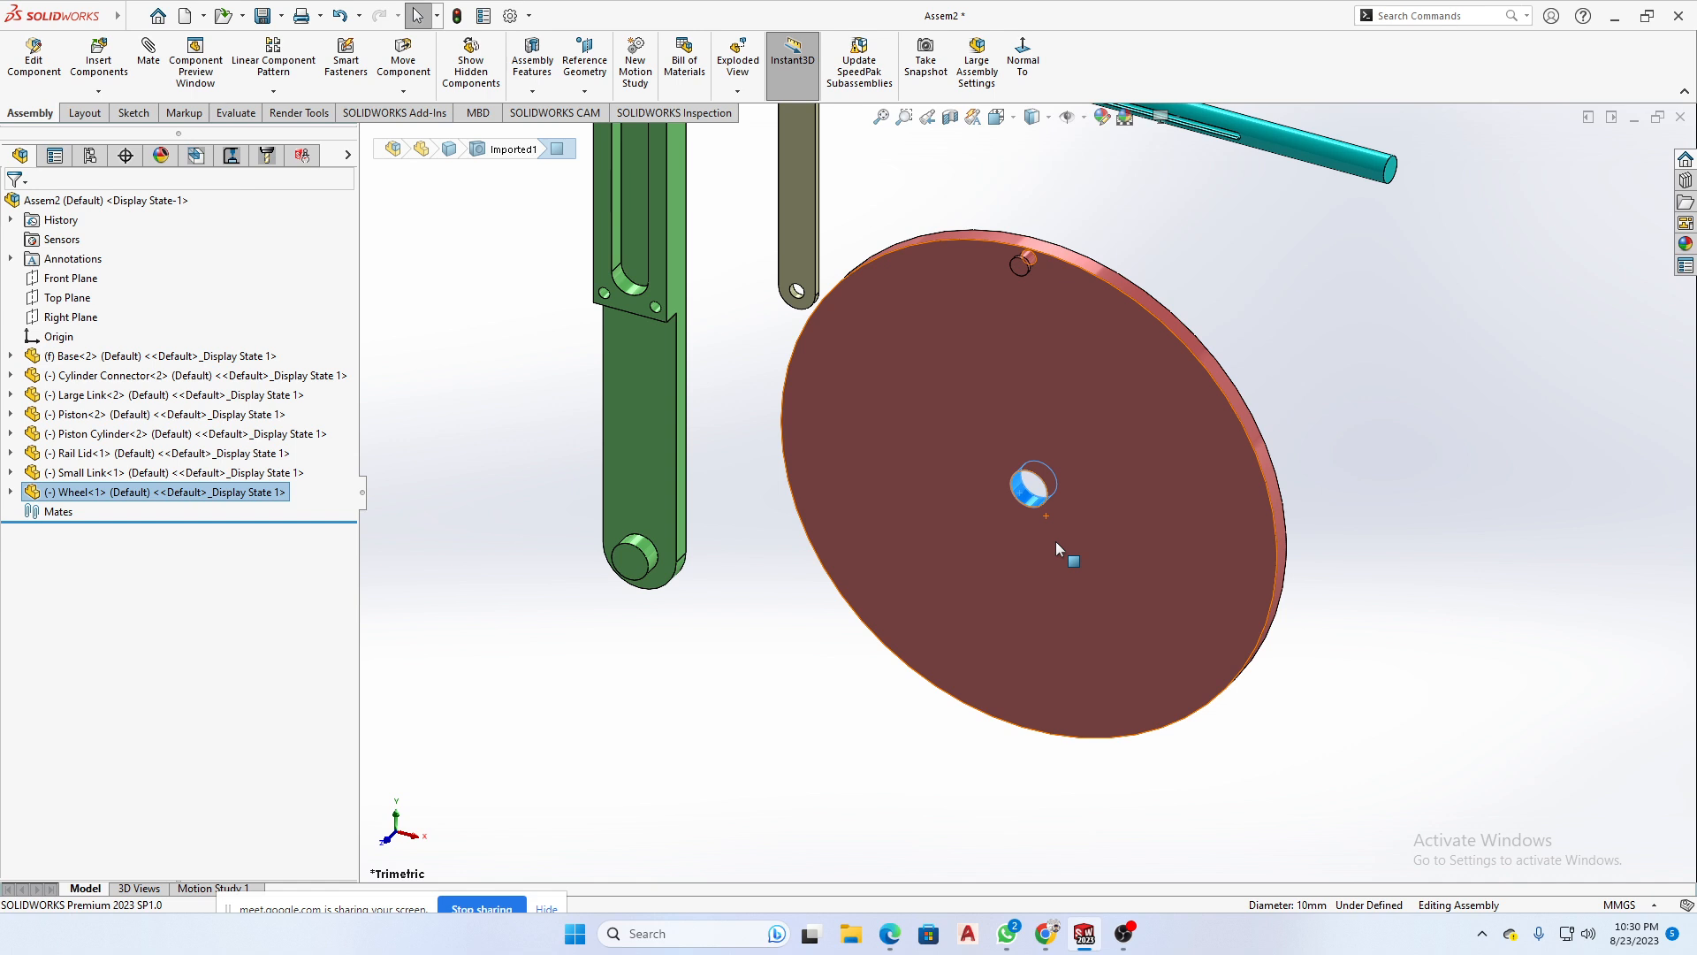
{"action": "scroll", "coordinate": [964, 539], "scroll_direction": "up", "scroll_amount": 3}
{"action": "scroll", "coordinate": [805, 592], "scroll_direction": "down", "scroll_amount": 3}
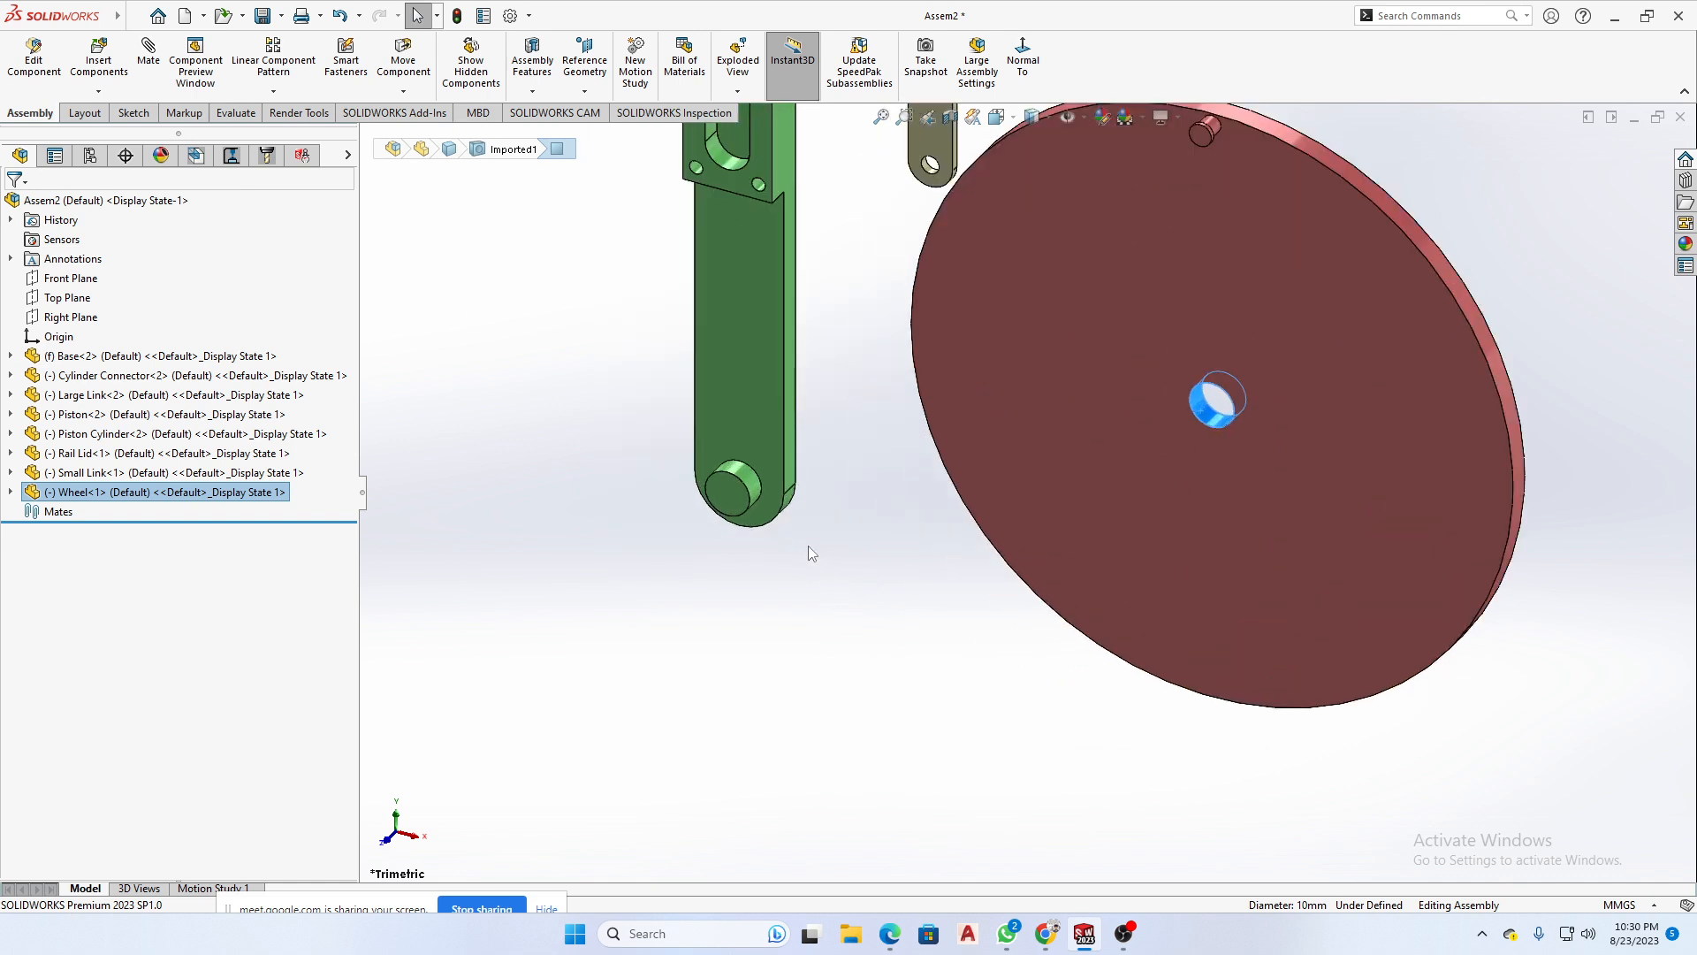
- Try to mate the Base's lower pin concentrically with the Wheel's centre hole using the quick mate options
{"action": "left_click", "coordinate": [747, 528]}
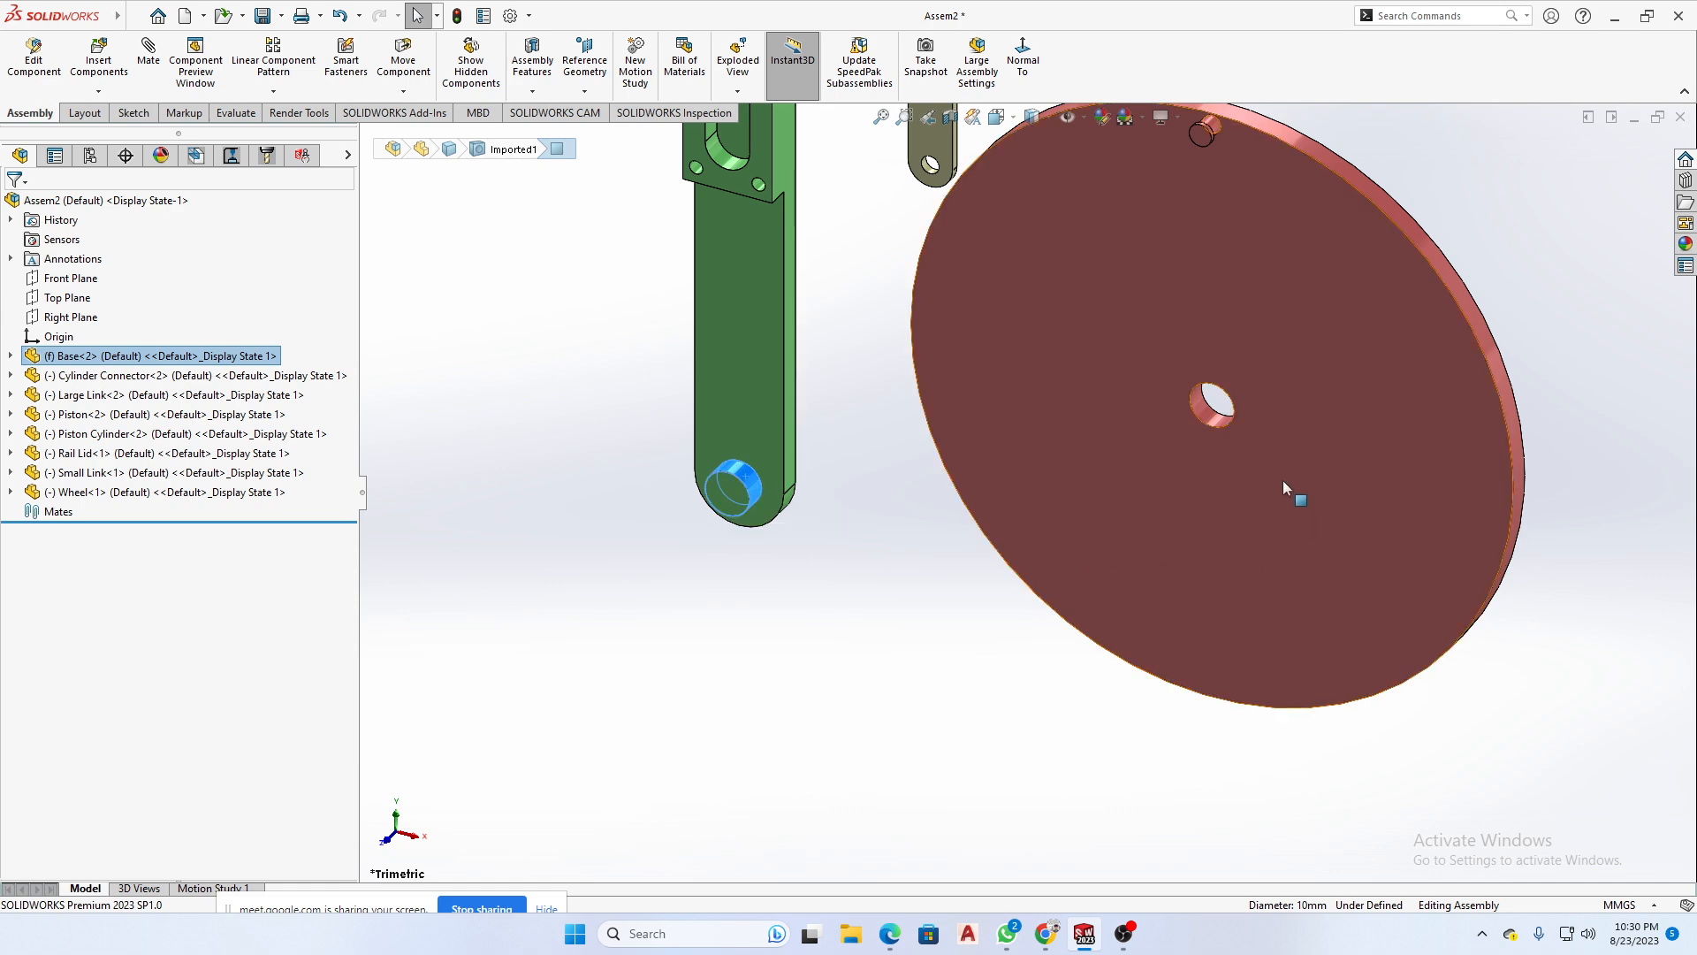
{"action": "scroll", "coordinate": [1198, 417], "scroll_direction": "down", "scroll_amount": 3}
{"action": "left_click", "coordinate": [1163, 421], "text": "ctrl"}
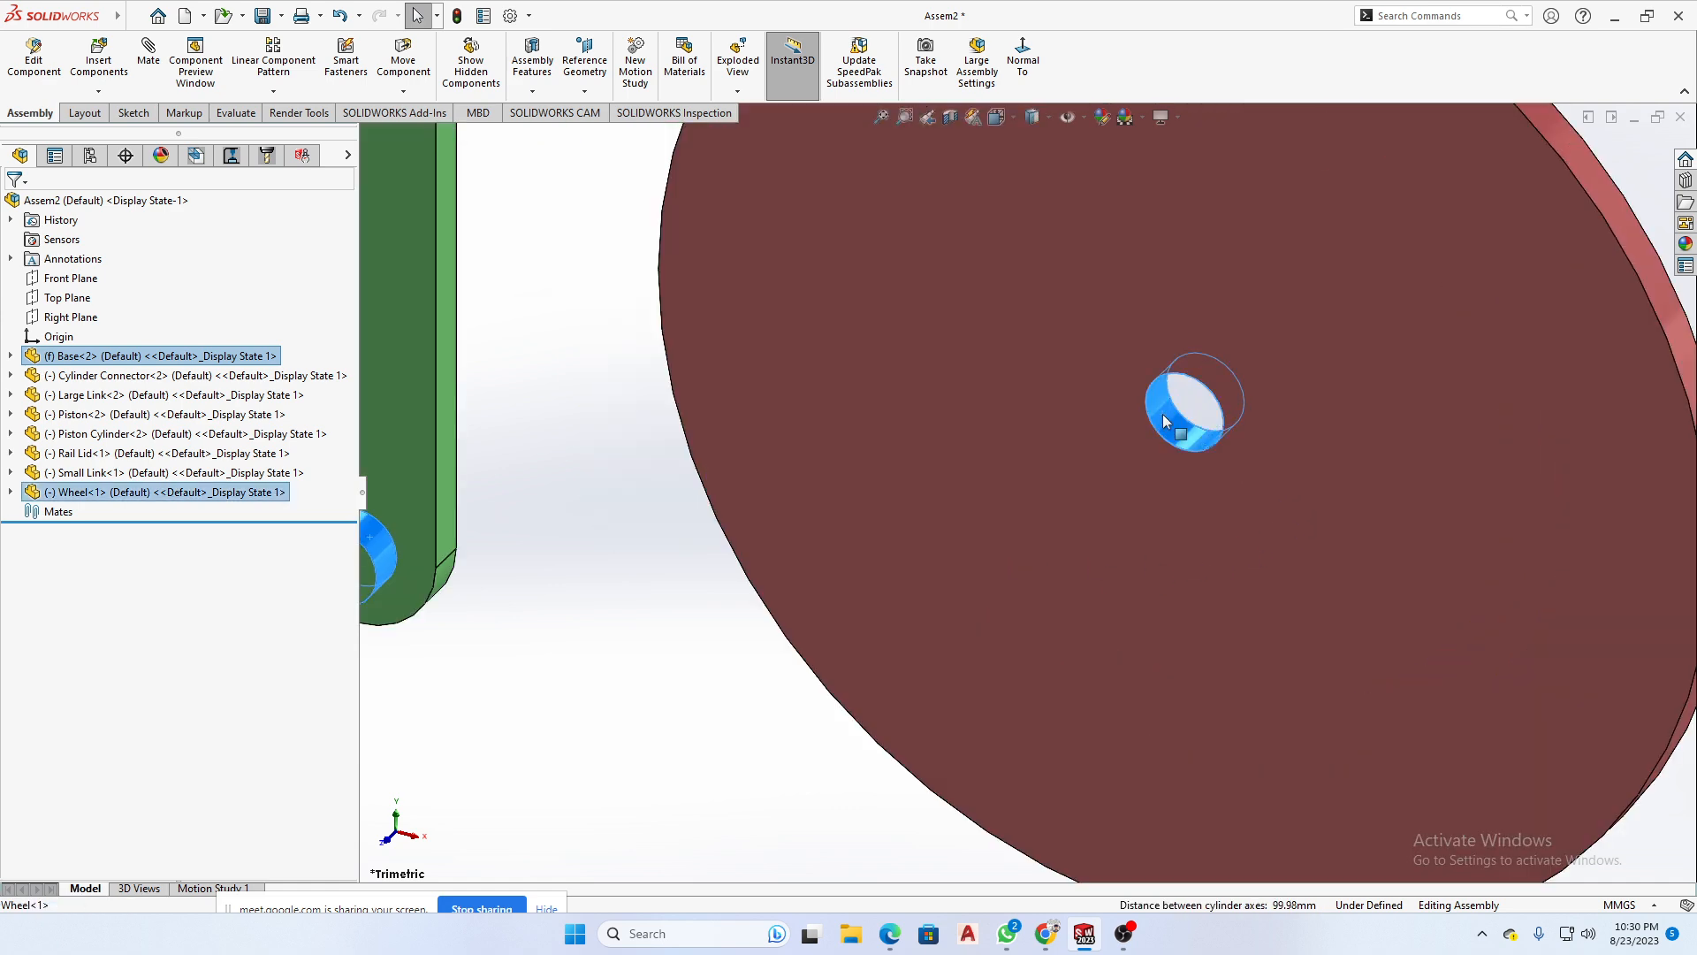
{"action": "scroll", "coordinate": [1211, 557], "scroll_direction": "up", "scroll_amount": 3}
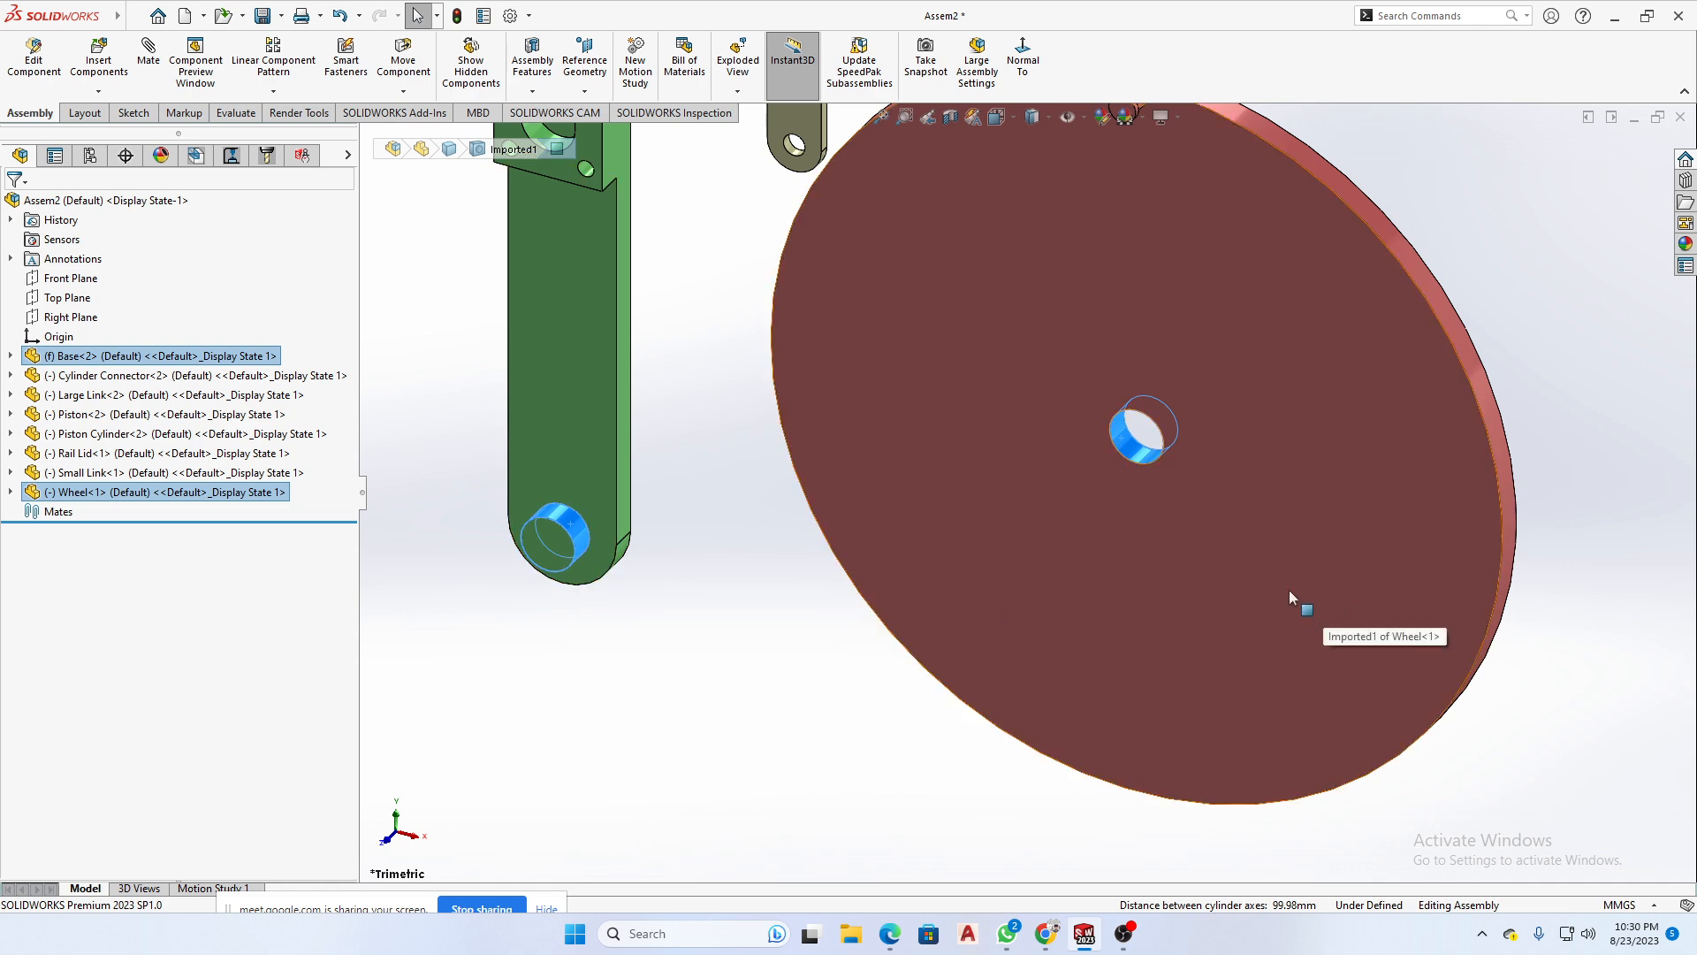
{"action": "left_click", "coordinate": [1137, 457], "text": "ctrl"}
{"action": "left_click", "coordinate": [1137, 457], "text": "ctrl"}
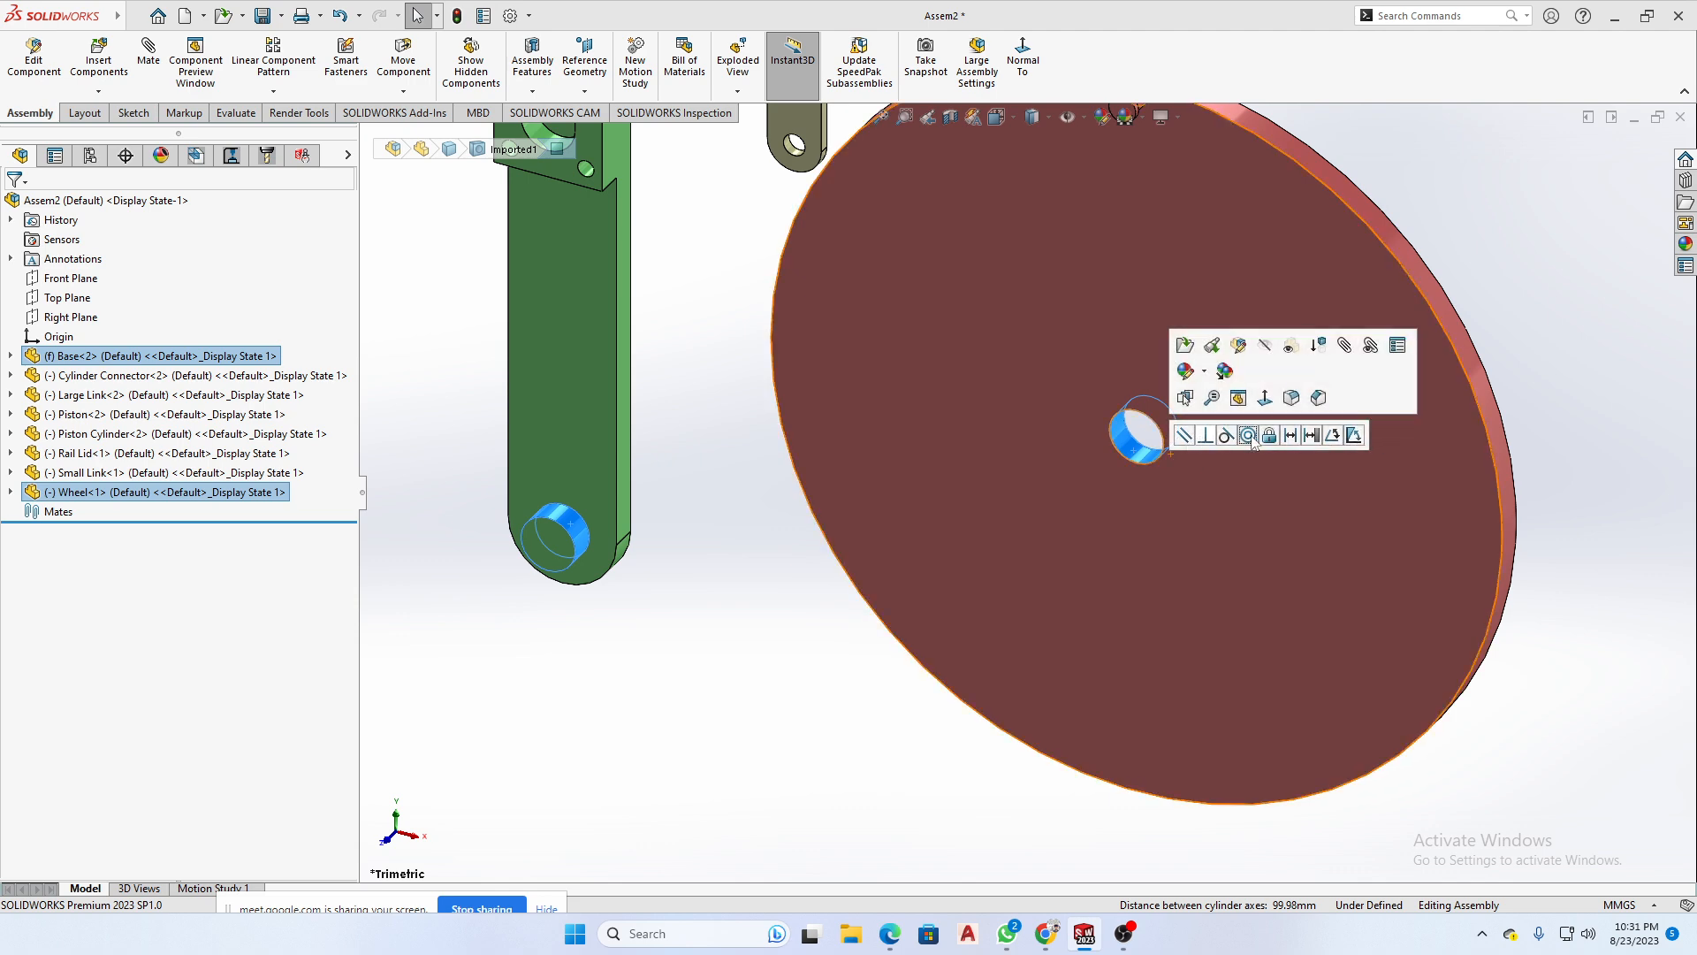
{"action": "left_click", "coordinate": [1253, 436]}
{"action": "left_click", "coordinate": [1592, 420]}
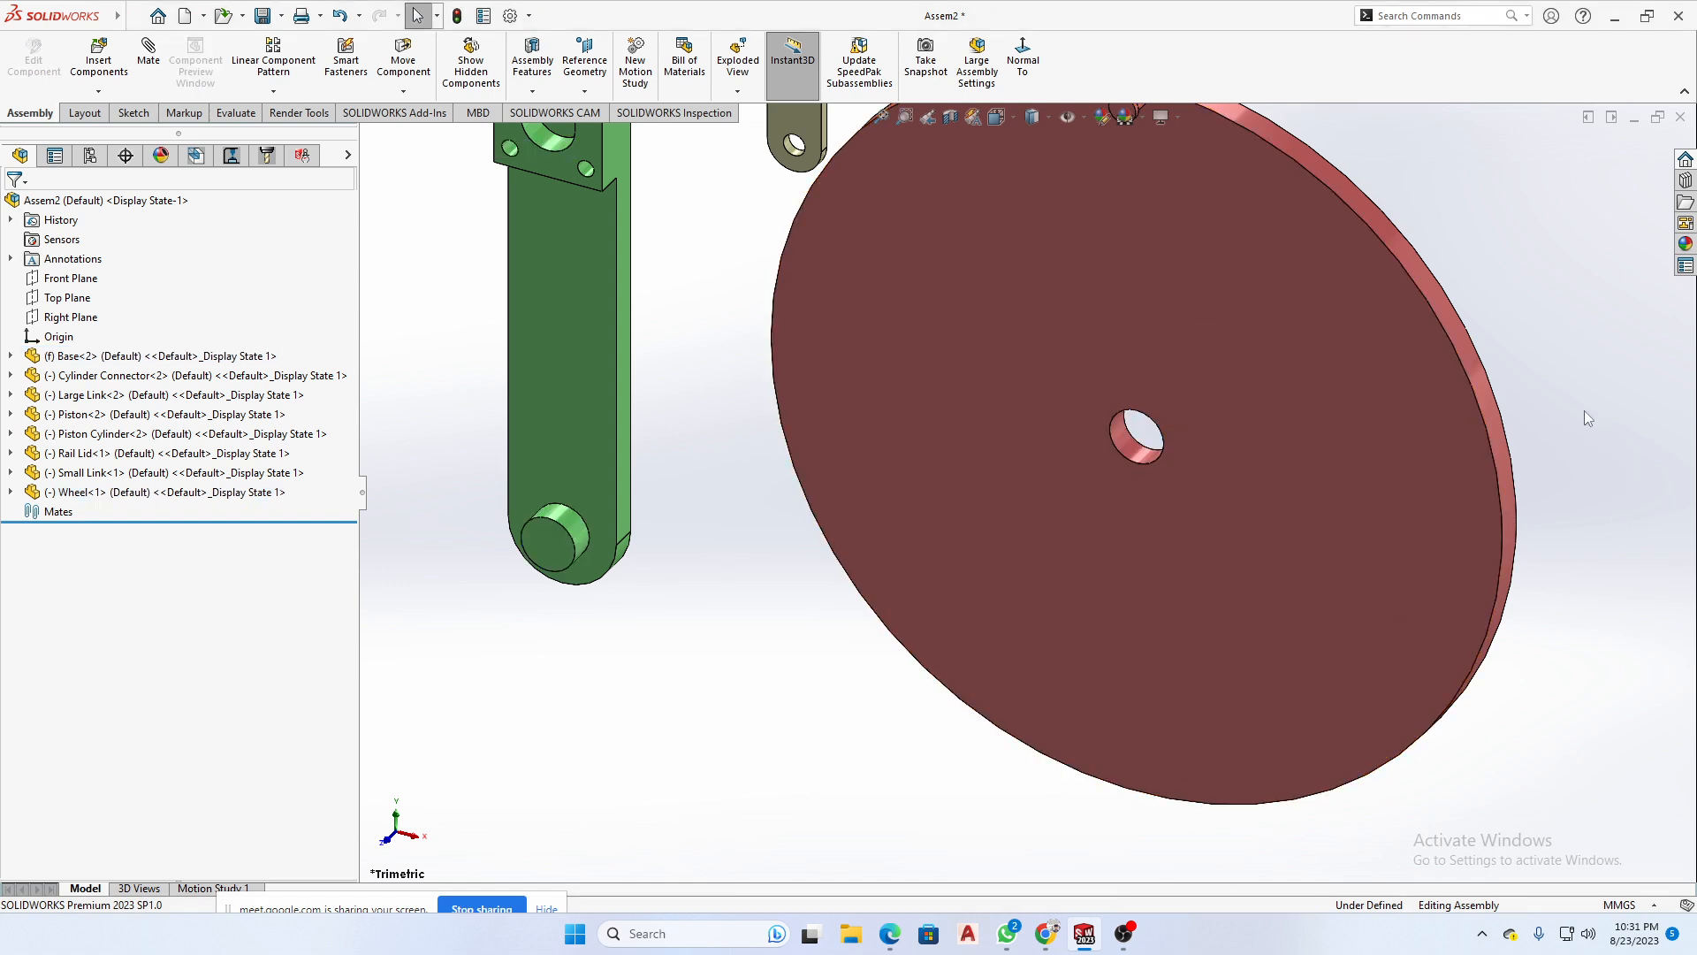
{"action": "scroll", "coordinate": [1365, 447], "scroll_direction": "up", "scroll_amount": 5}
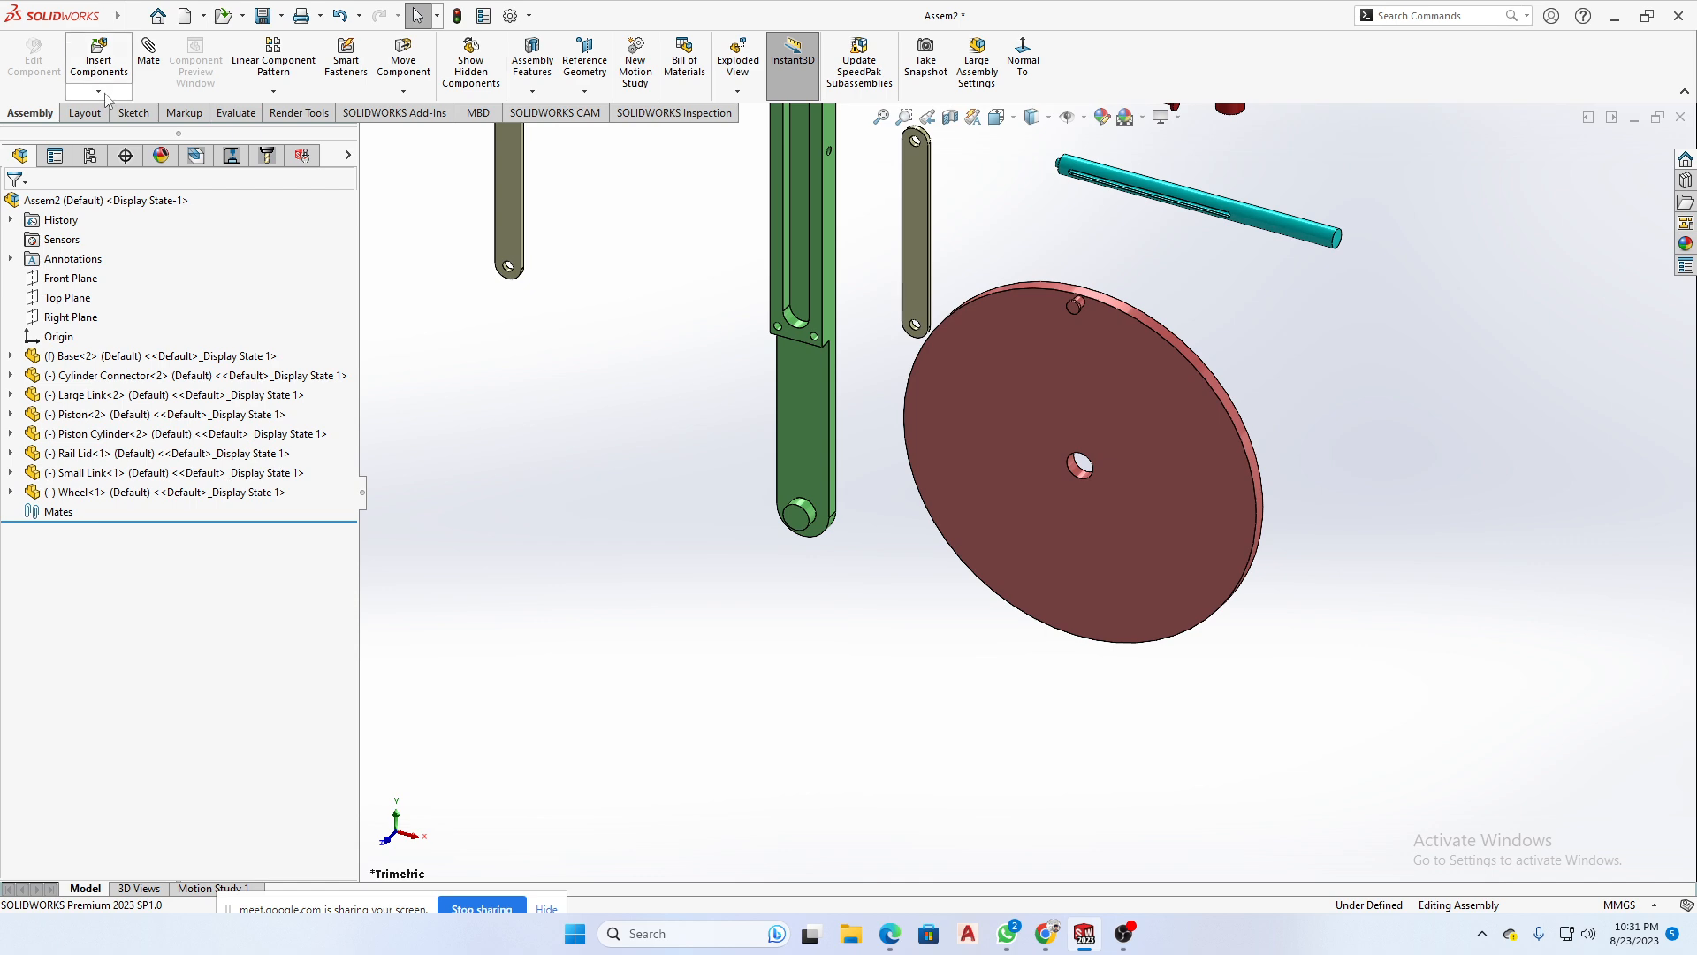
- Start the Mate command and review the Standard, Mechanical, Advanced and Analysis mate categories
{"action": "left_click", "coordinate": [148, 55]}
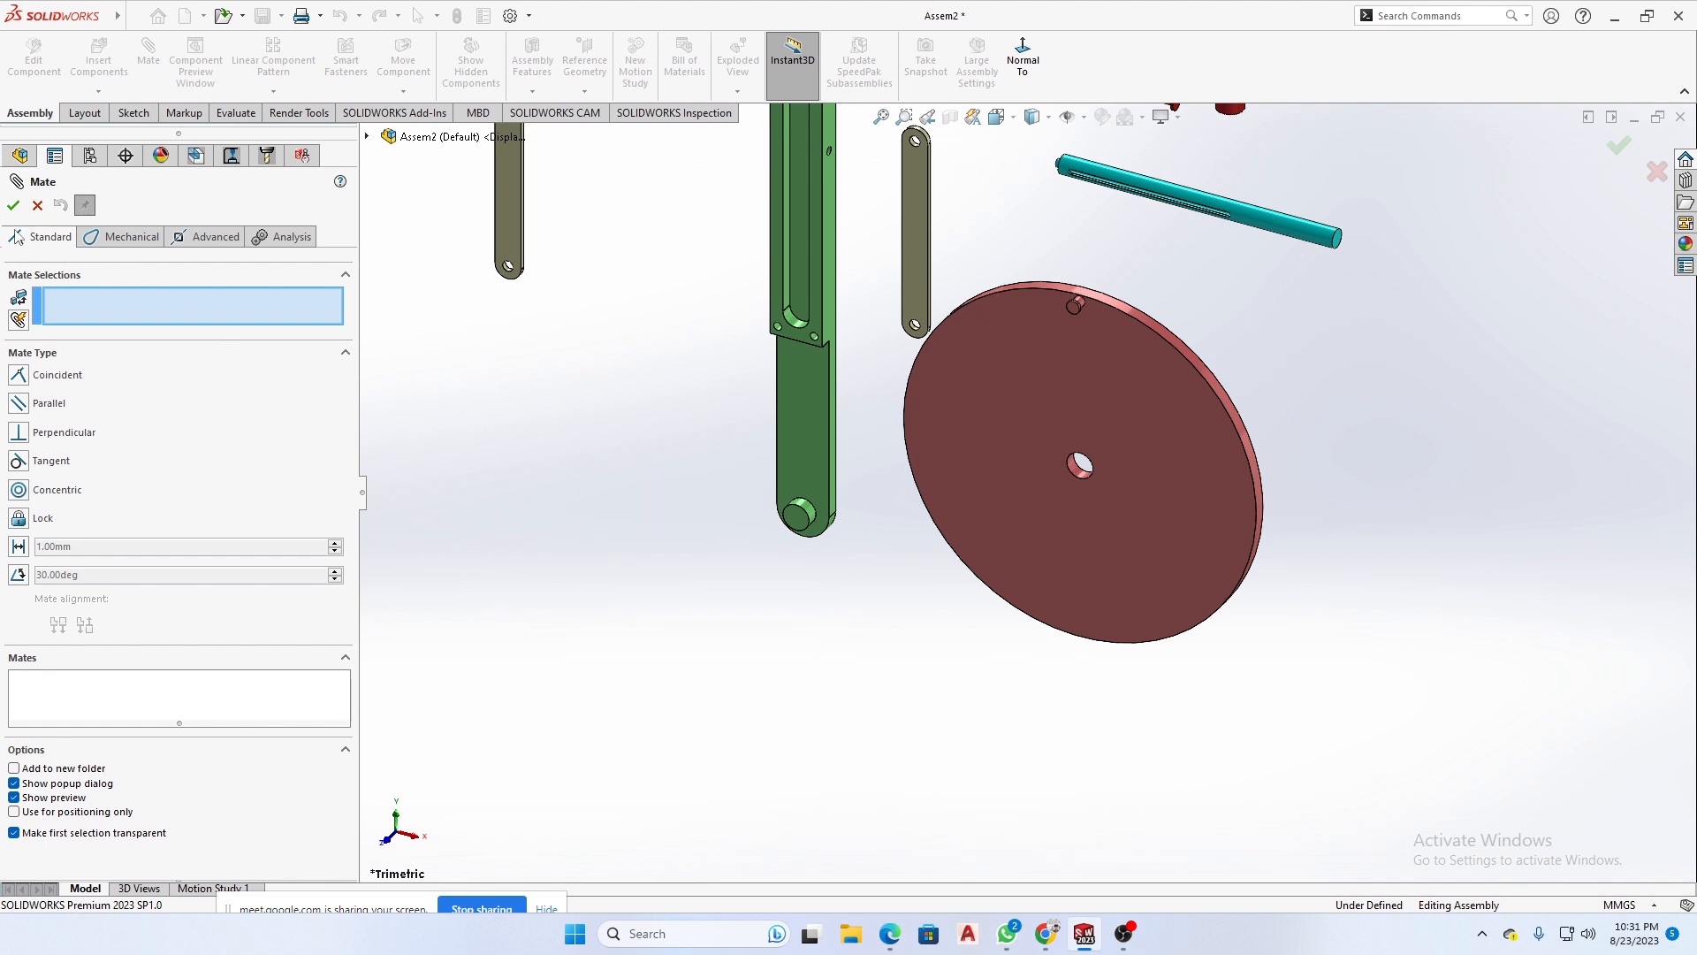
{"action": "left_click", "coordinate": [73, 309]}
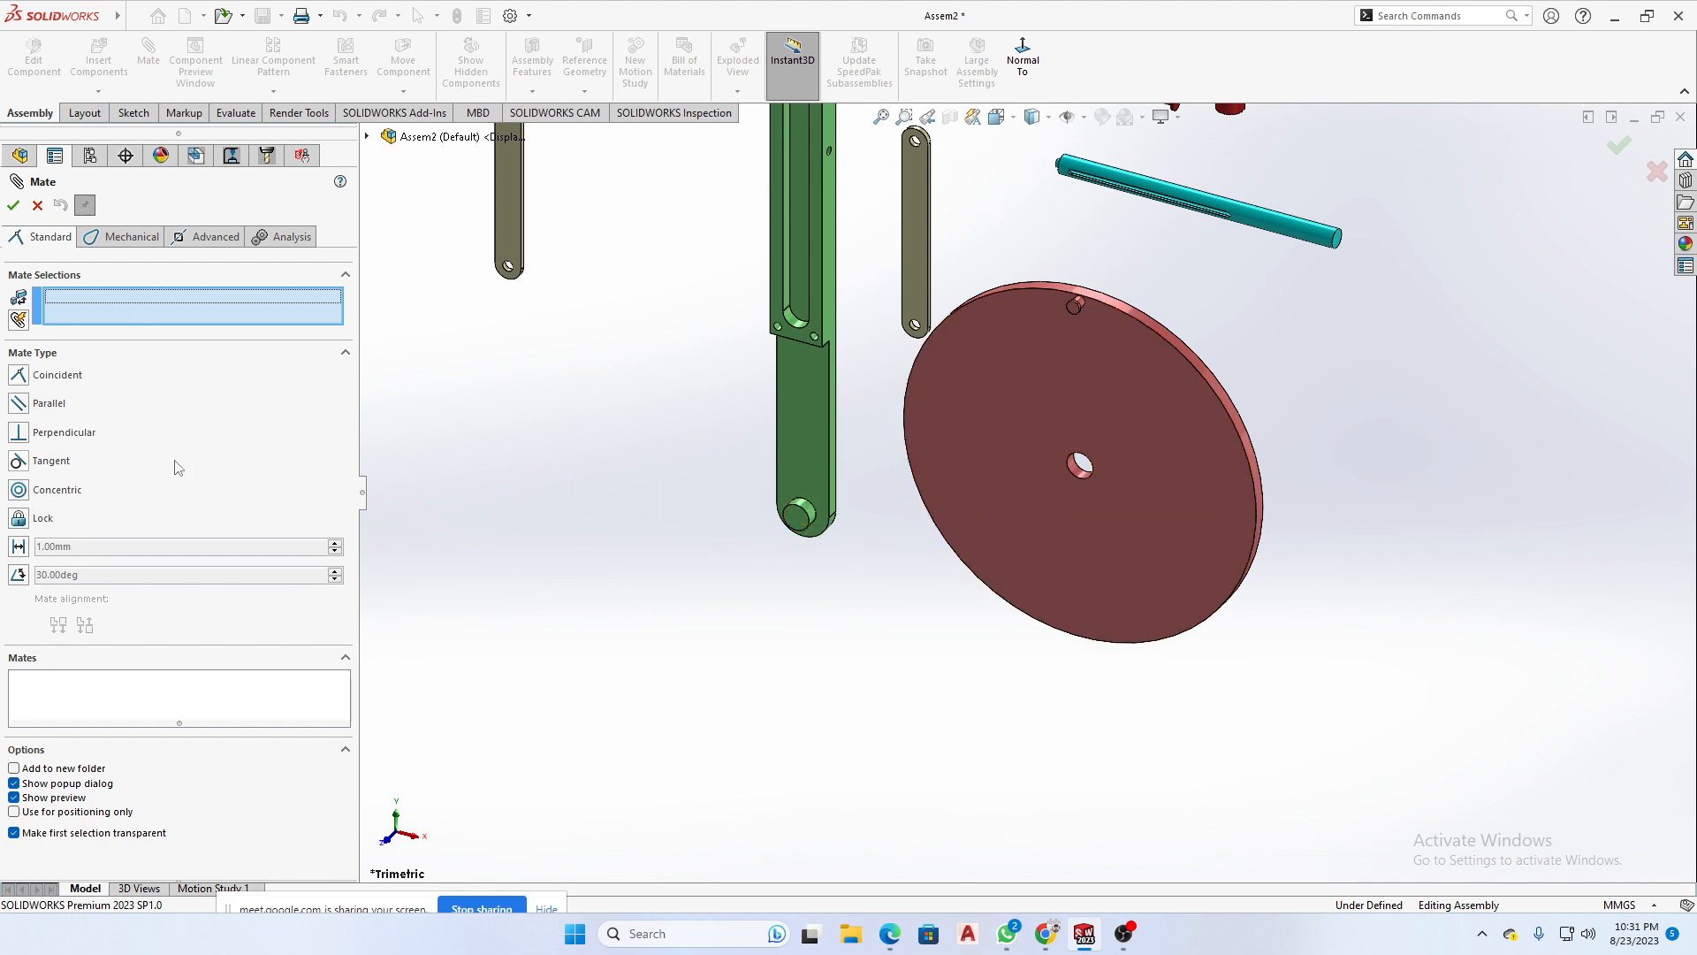
{"action": "left_click", "coordinate": [123, 375]}
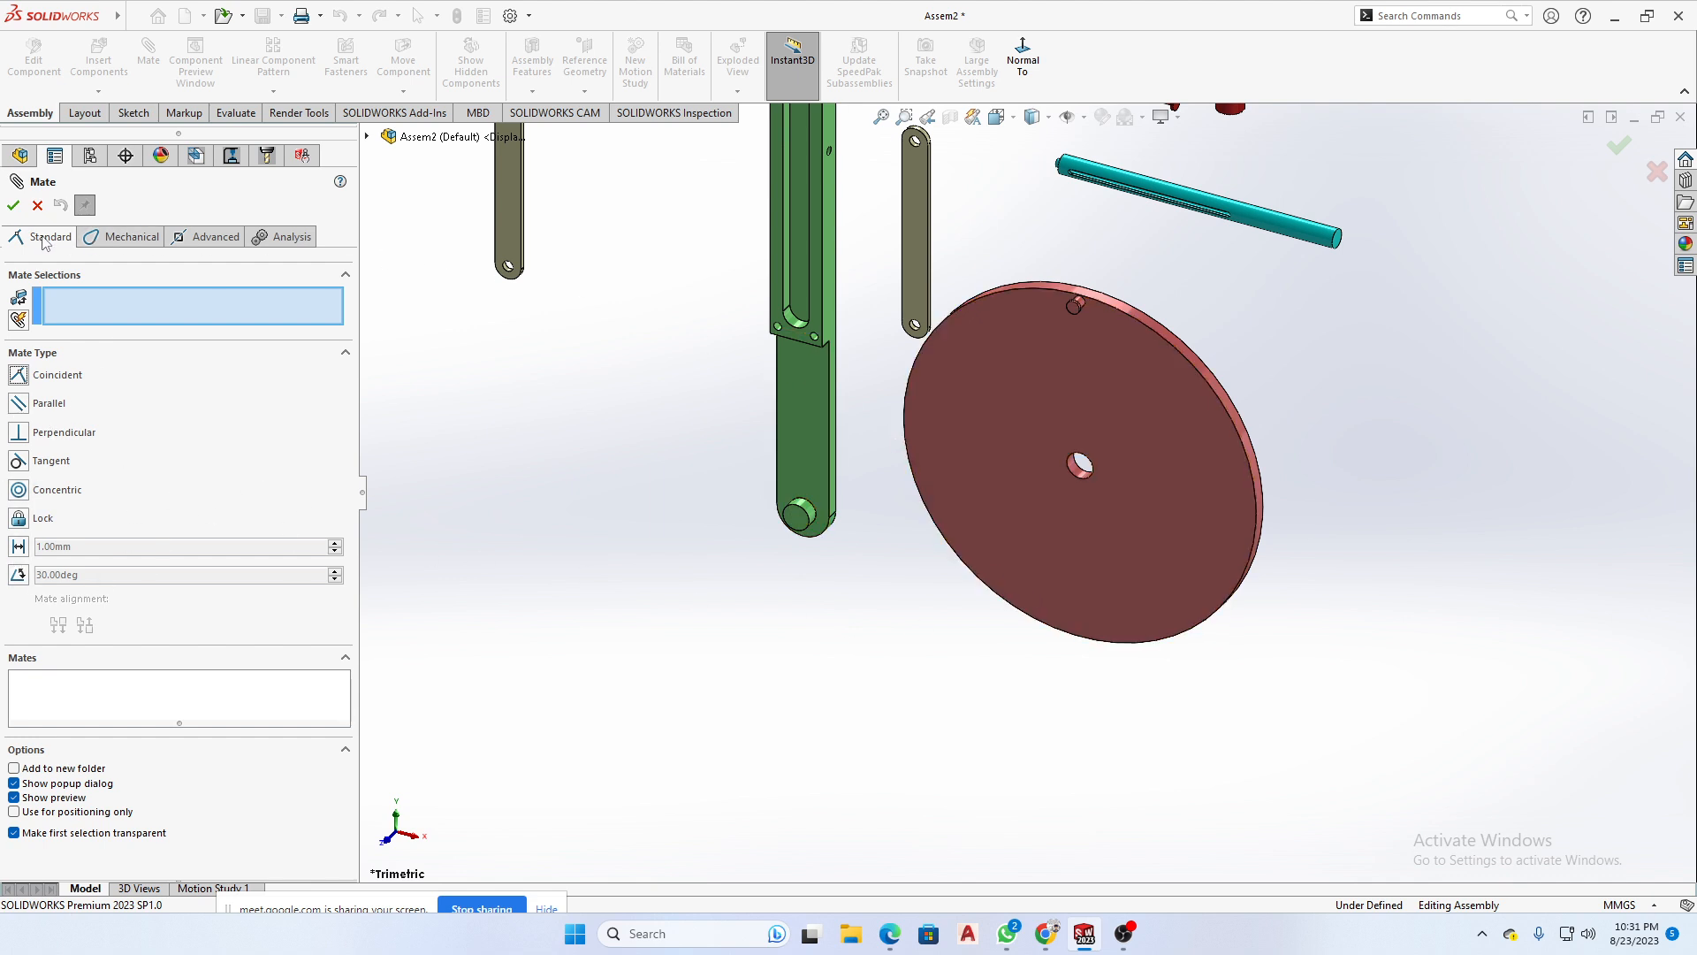
{"action": "left_click", "coordinate": [124, 237]}
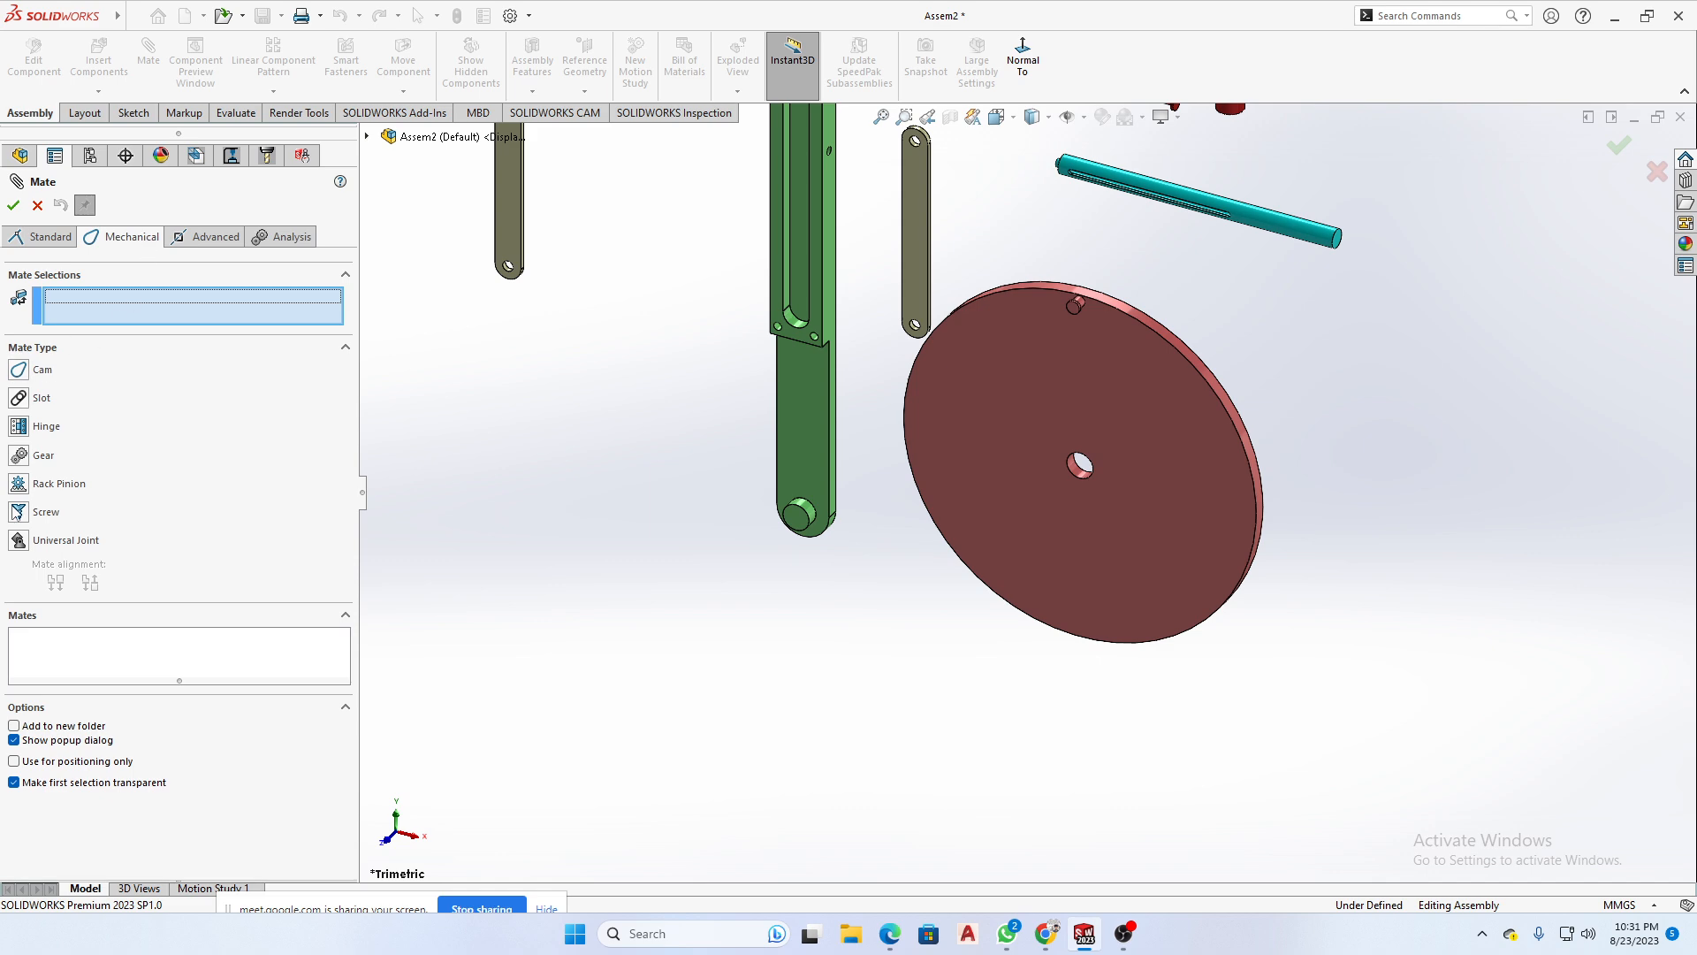
{"action": "left_click", "coordinate": [206, 237]}
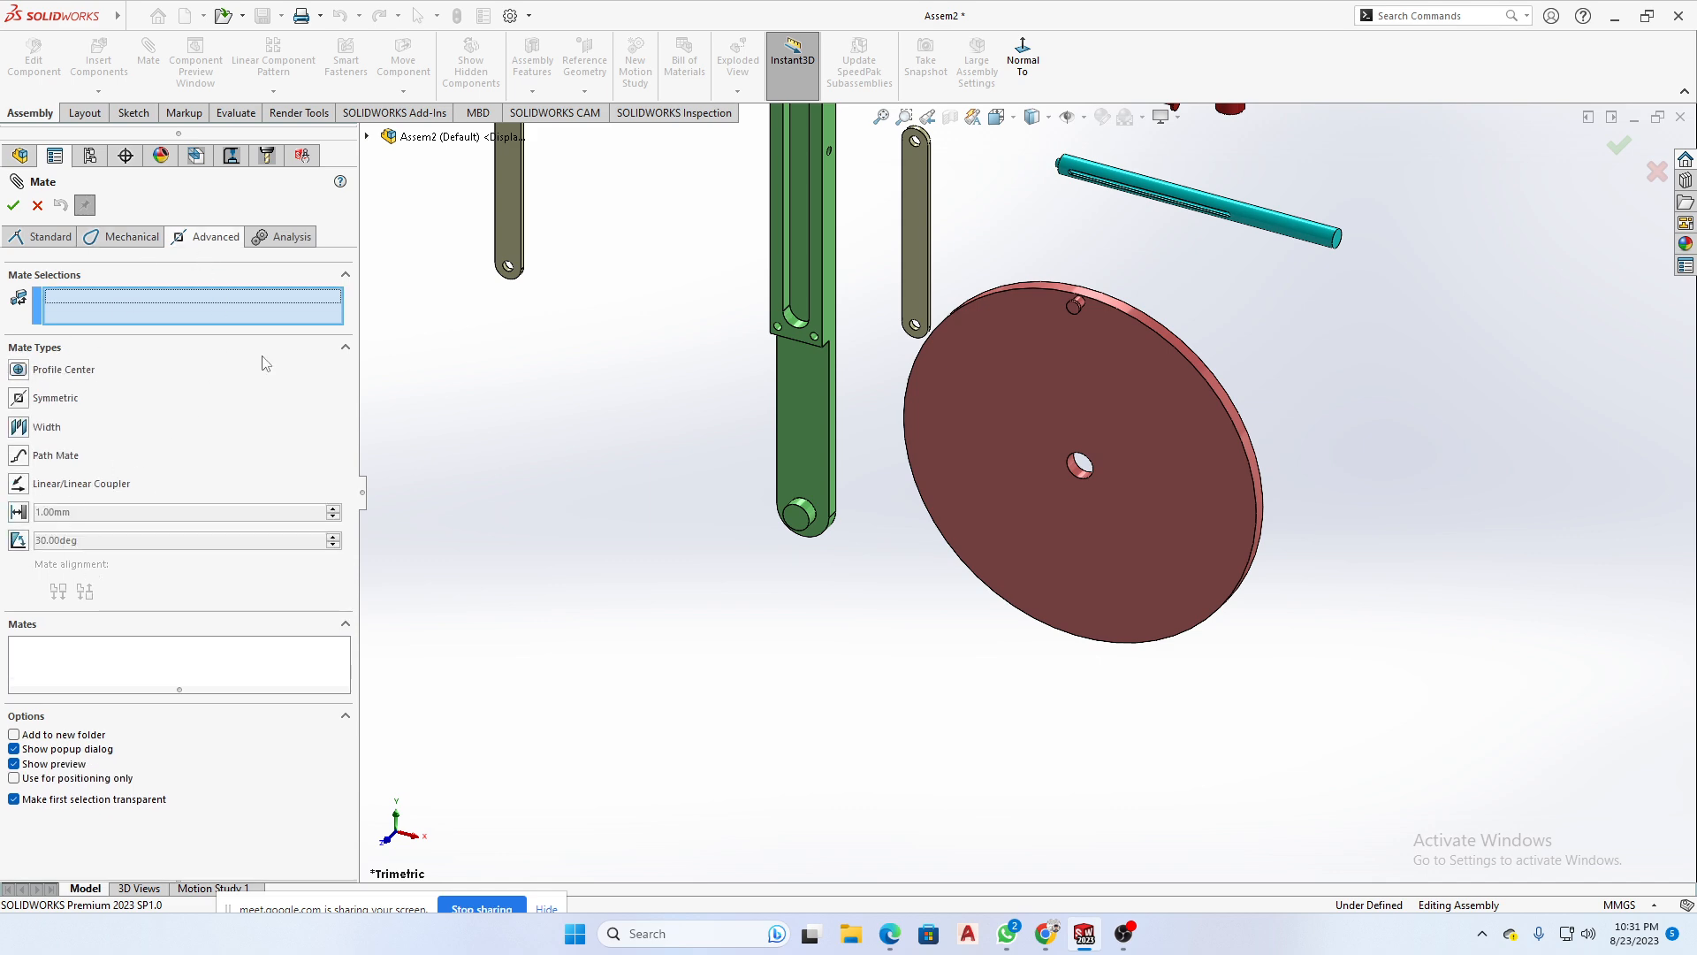
{"action": "left_click", "coordinate": [294, 238]}
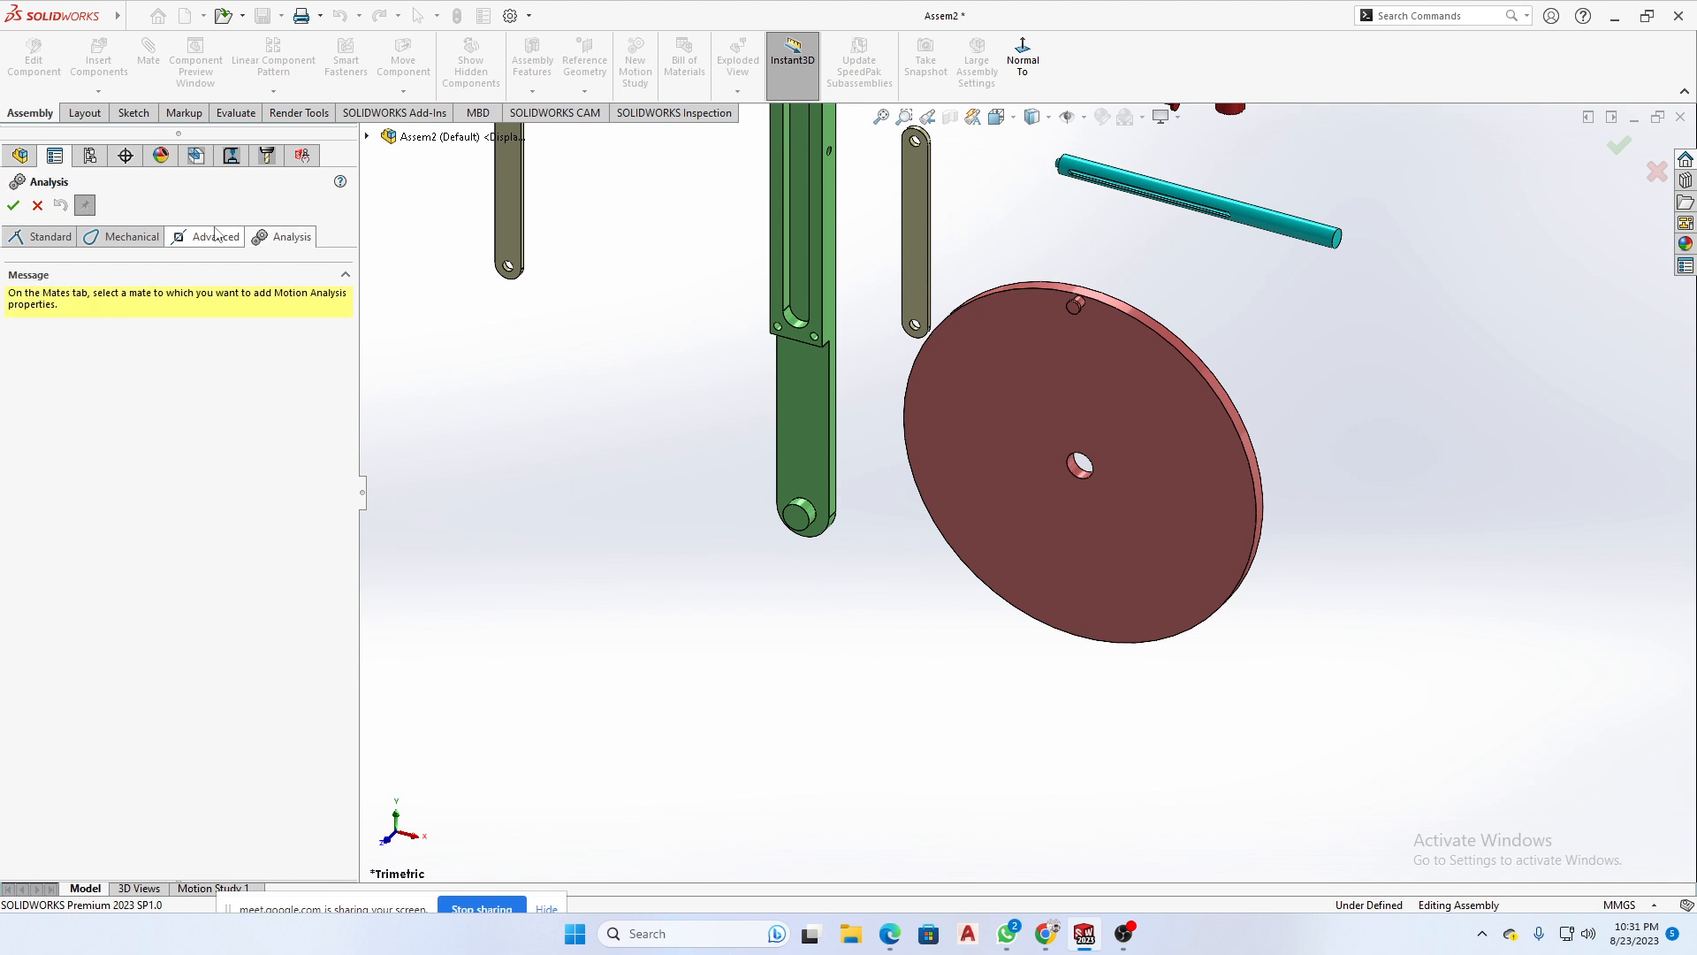
{"action": "left_click", "coordinate": [44, 238]}
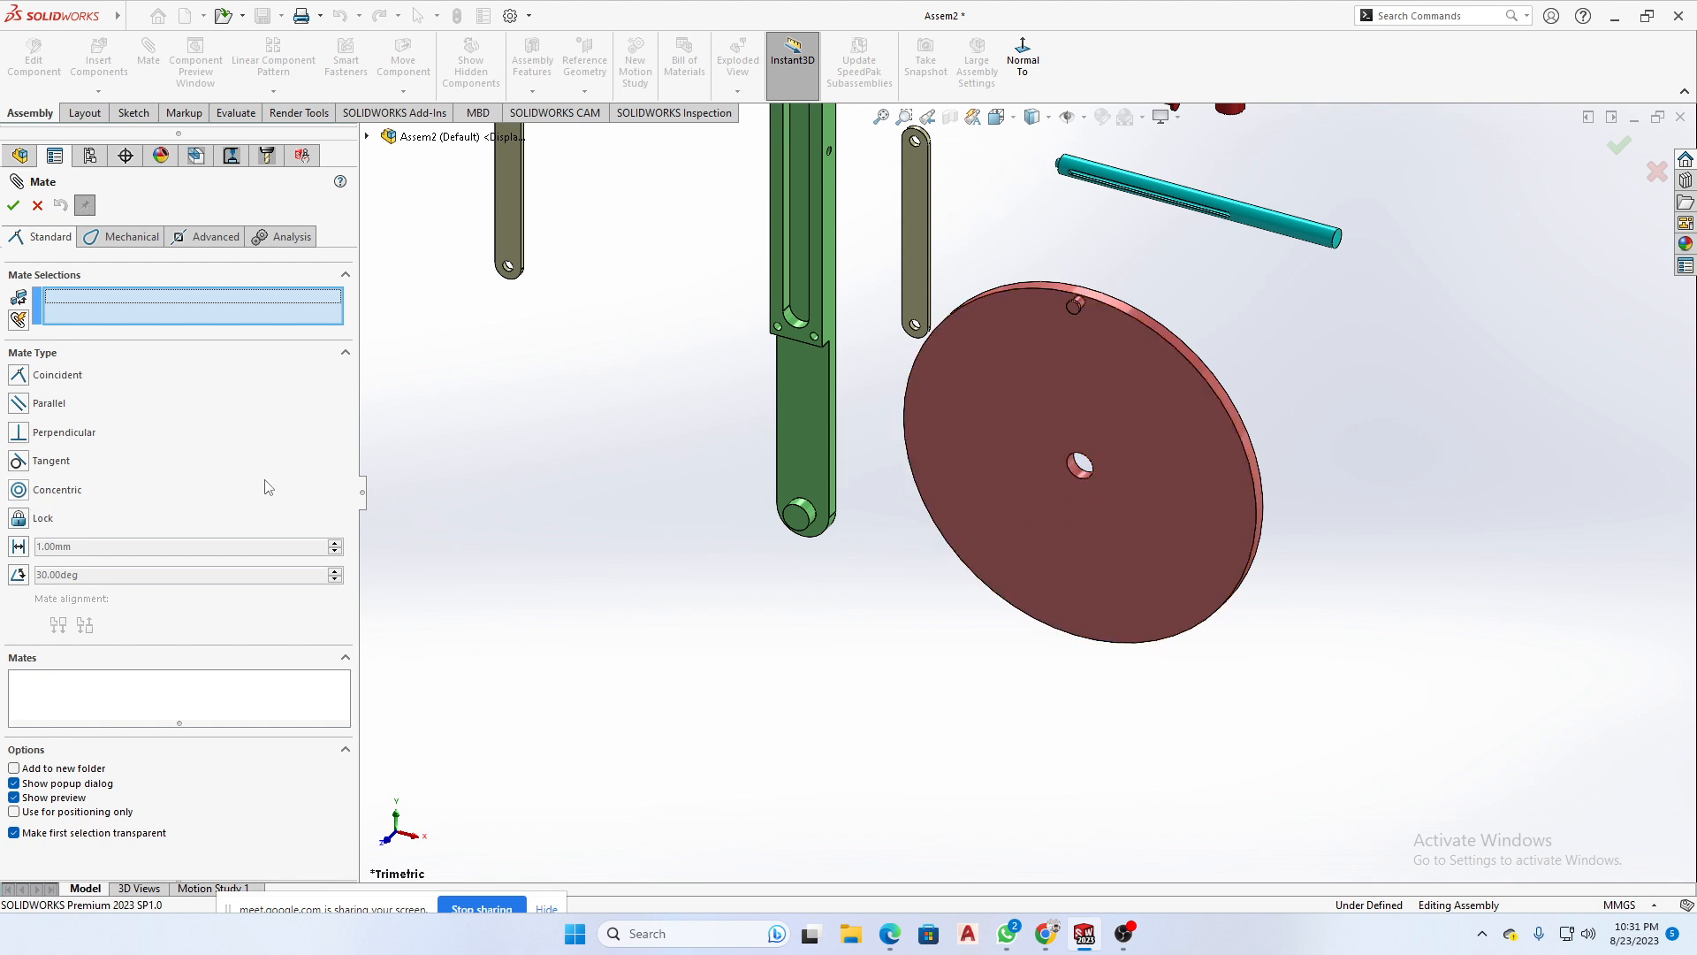
- Try a Concentric mate between the cylindrical face of the Base's pin and the Wheel's centre hole face
{"action": "scroll", "coordinate": [766, 539], "scroll_direction": "down", "scroll_amount": 3}
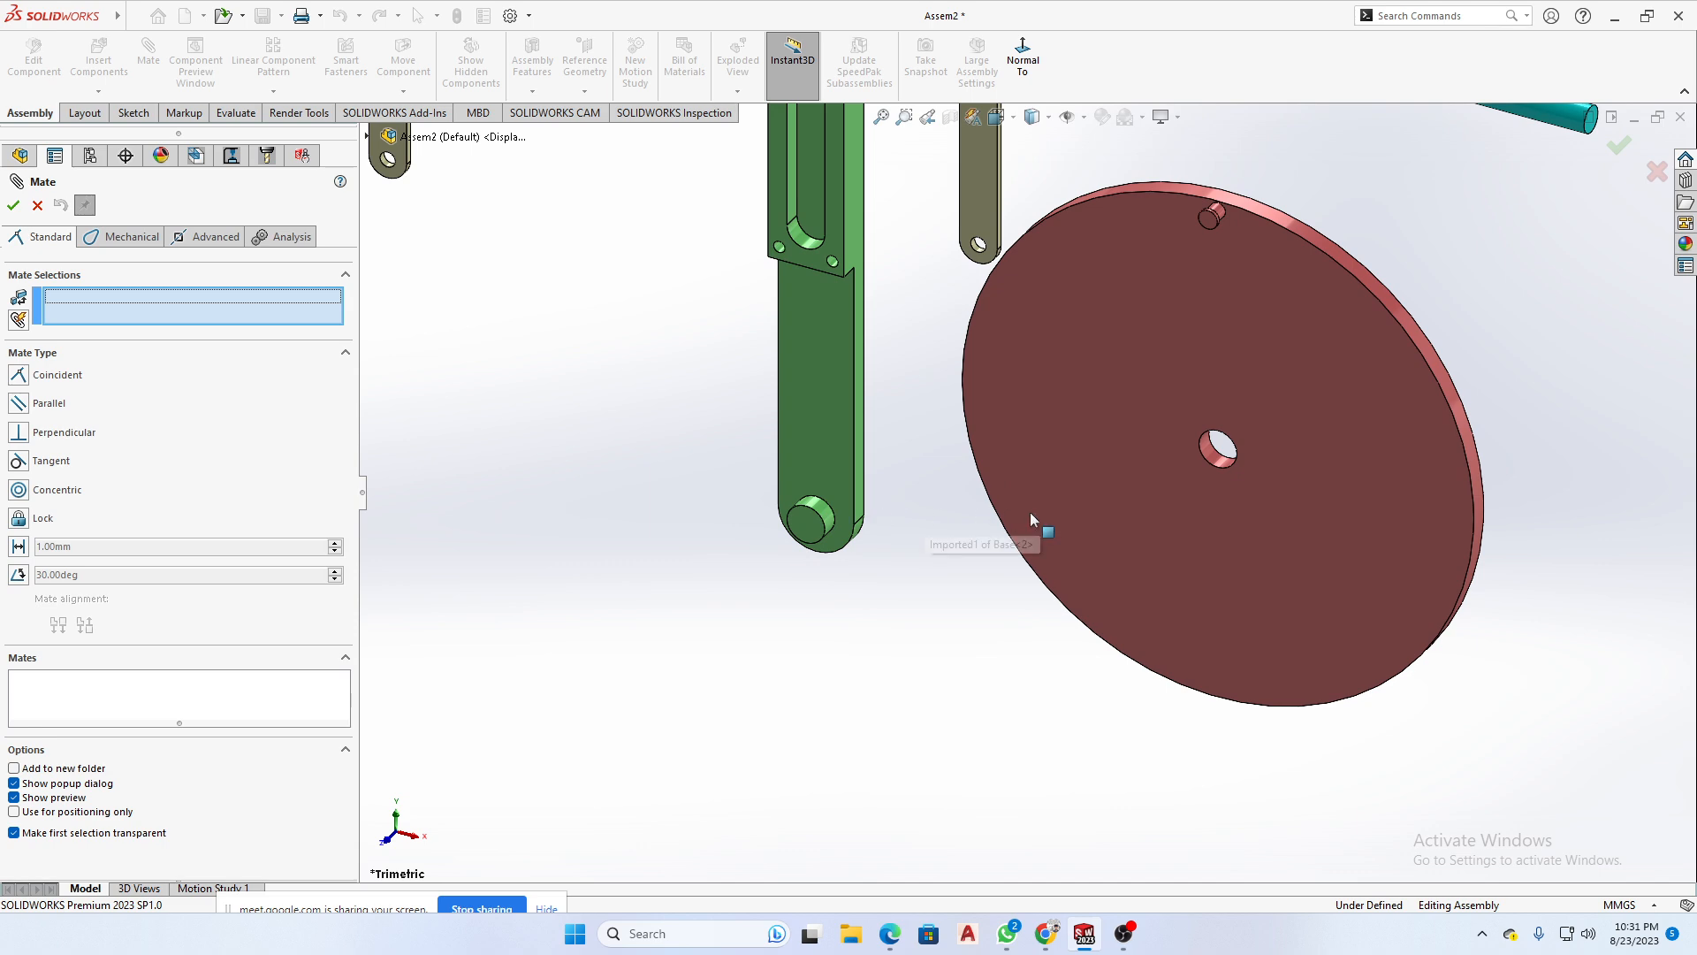
{"action": "scroll", "coordinate": [762, 513], "scroll_direction": "down", "scroll_amount": 1}
{"action": "scroll", "coordinate": [934, 542], "scroll_direction": "up", "scroll_amount": 1}
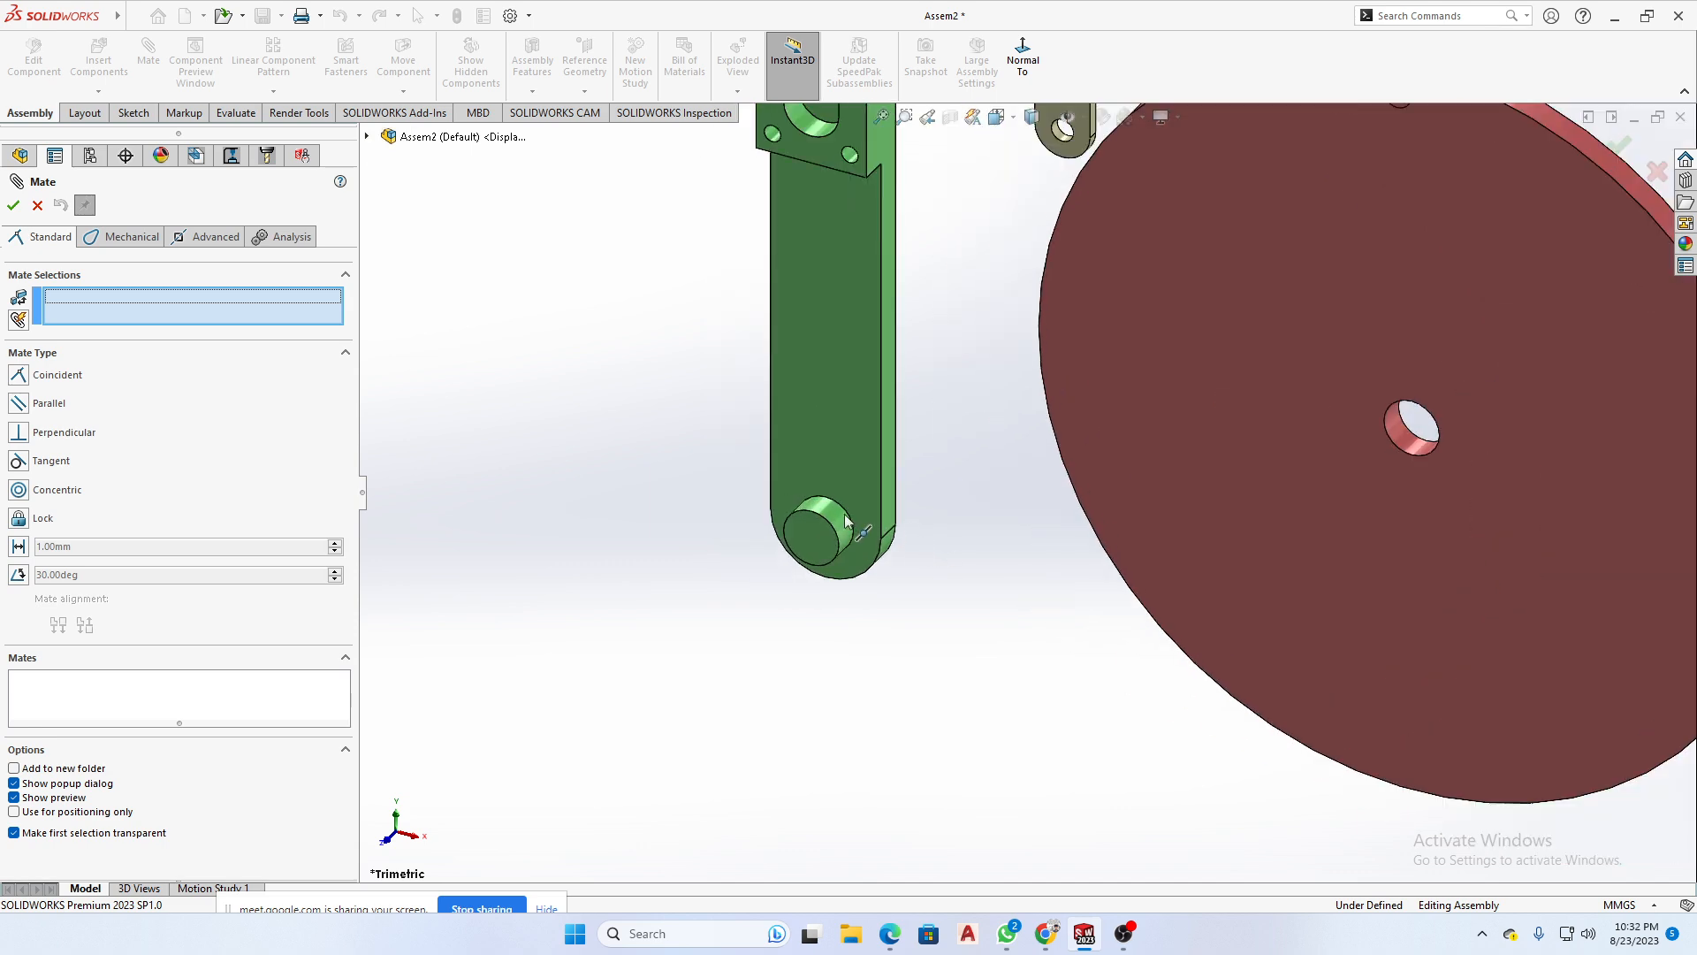
{"action": "left_click", "coordinate": [838, 523]}
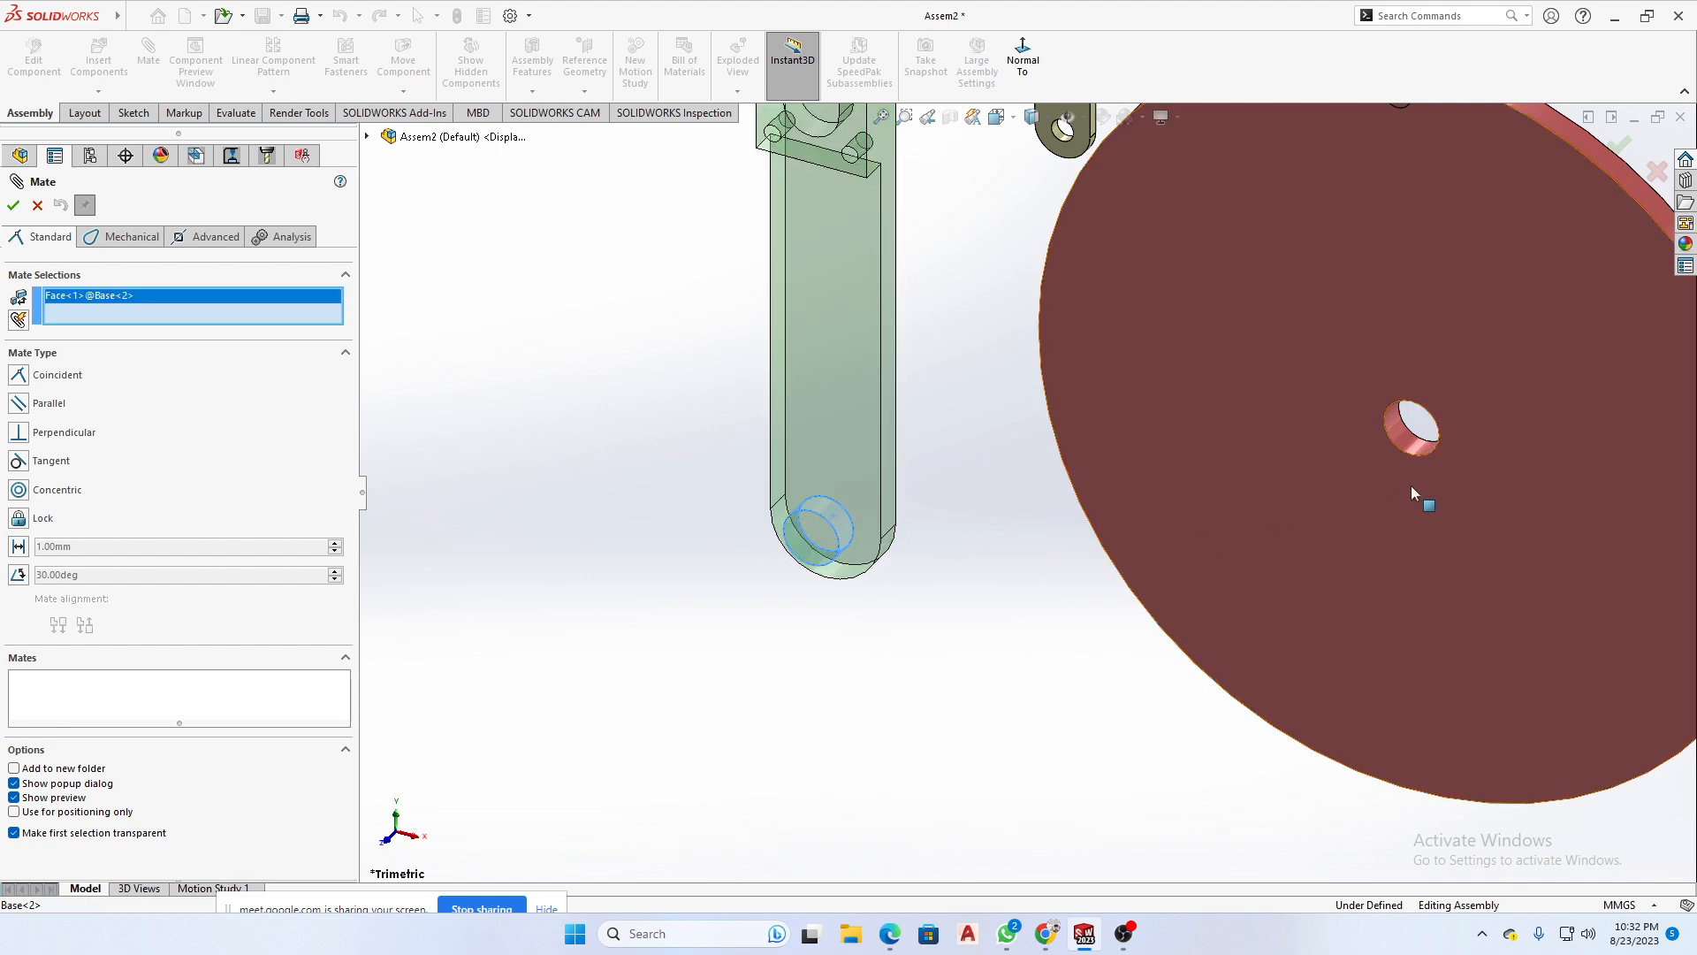
{"action": "left_click", "coordinate": [1411, 432]}
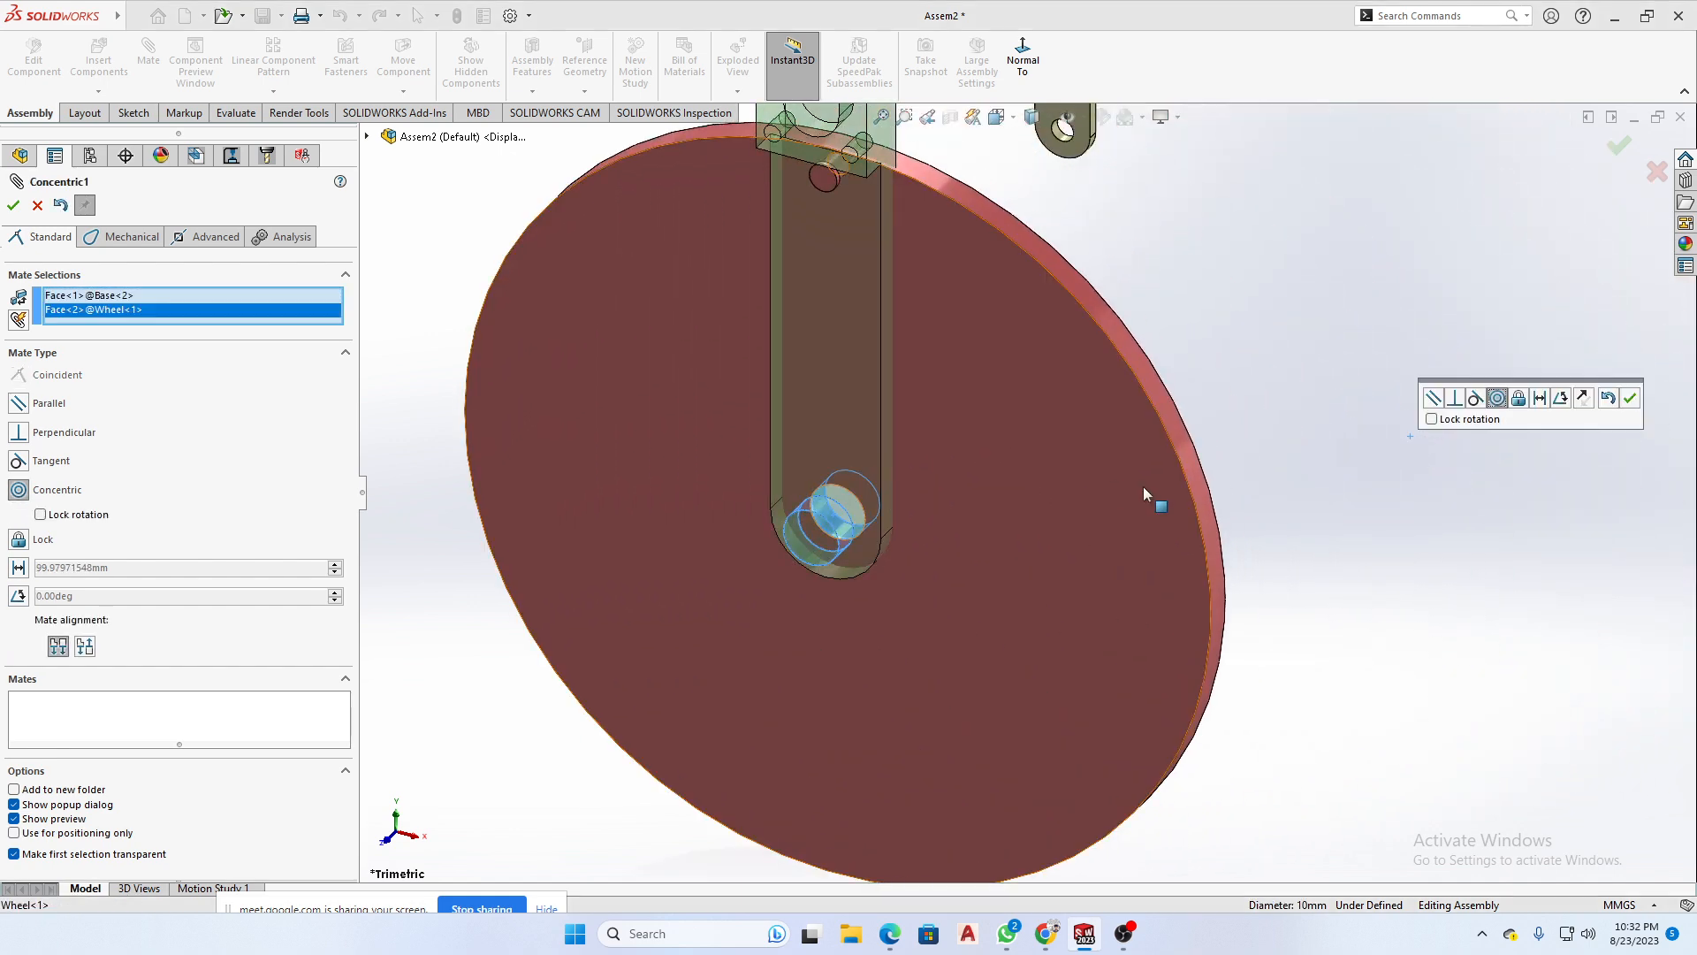
{"action": "middle_click_drag", "start_coordinate": [1078, 532], "coordinate": [1251, 464]}
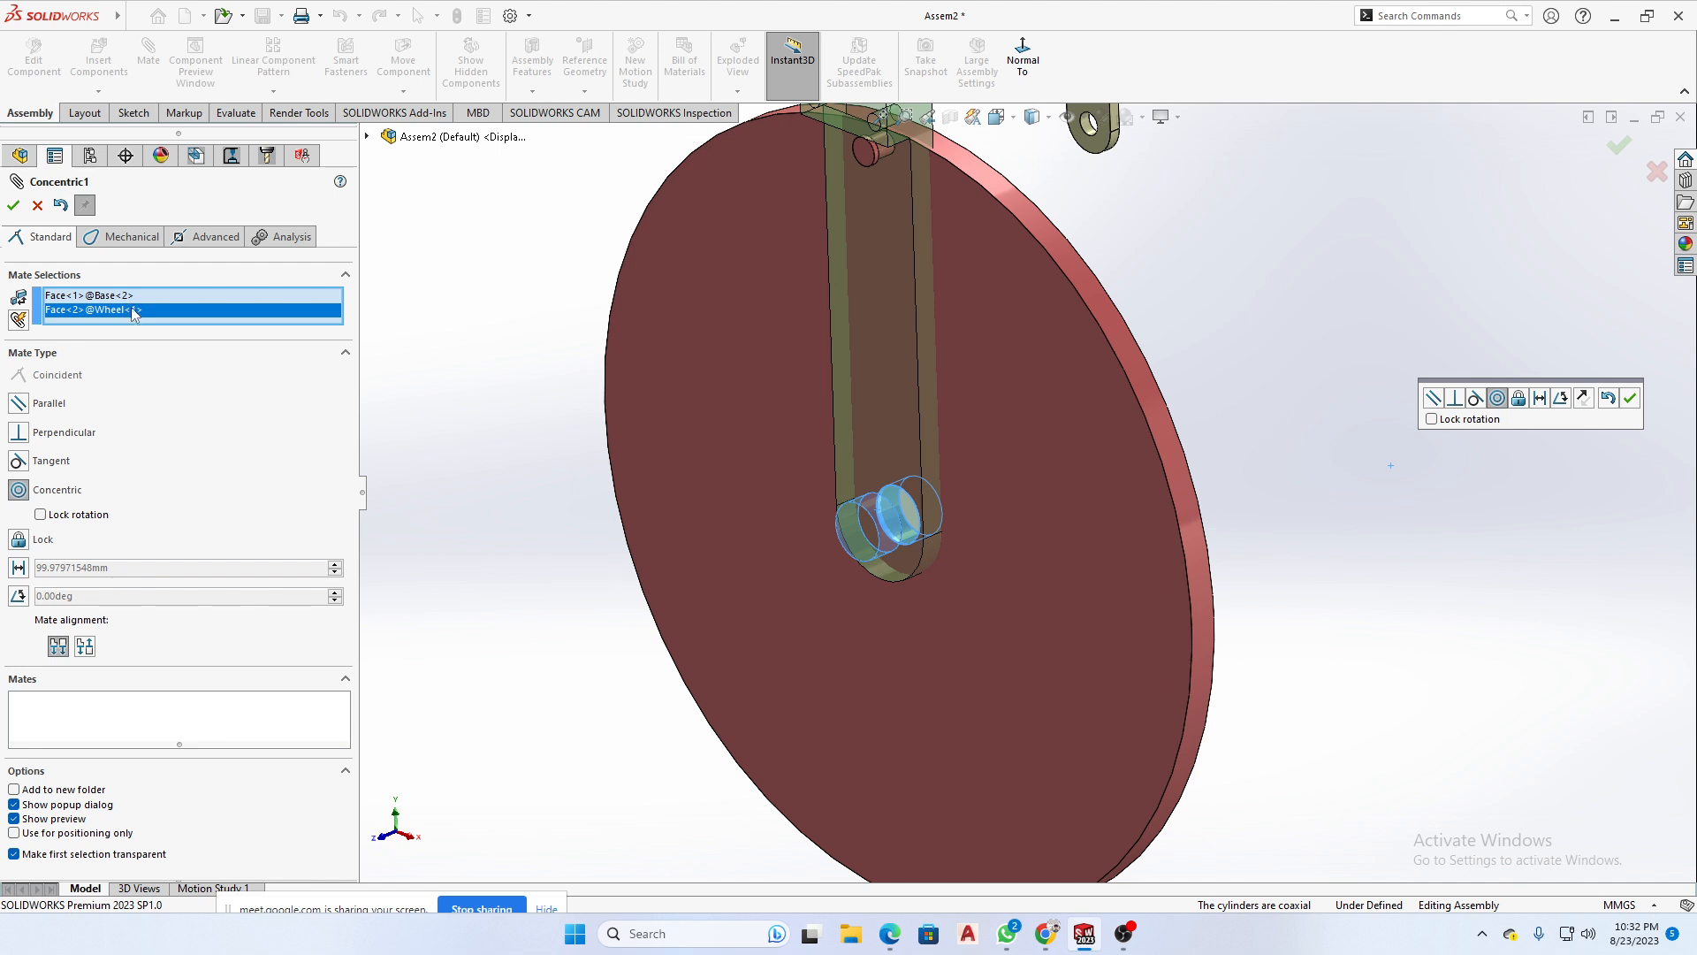
- Remove both faces from the mate selections, move the Wheel away from the Base and cancel the pending mate
{"action": "key", "text": "Delete"}
{"action": "key", "text": "Delete"}
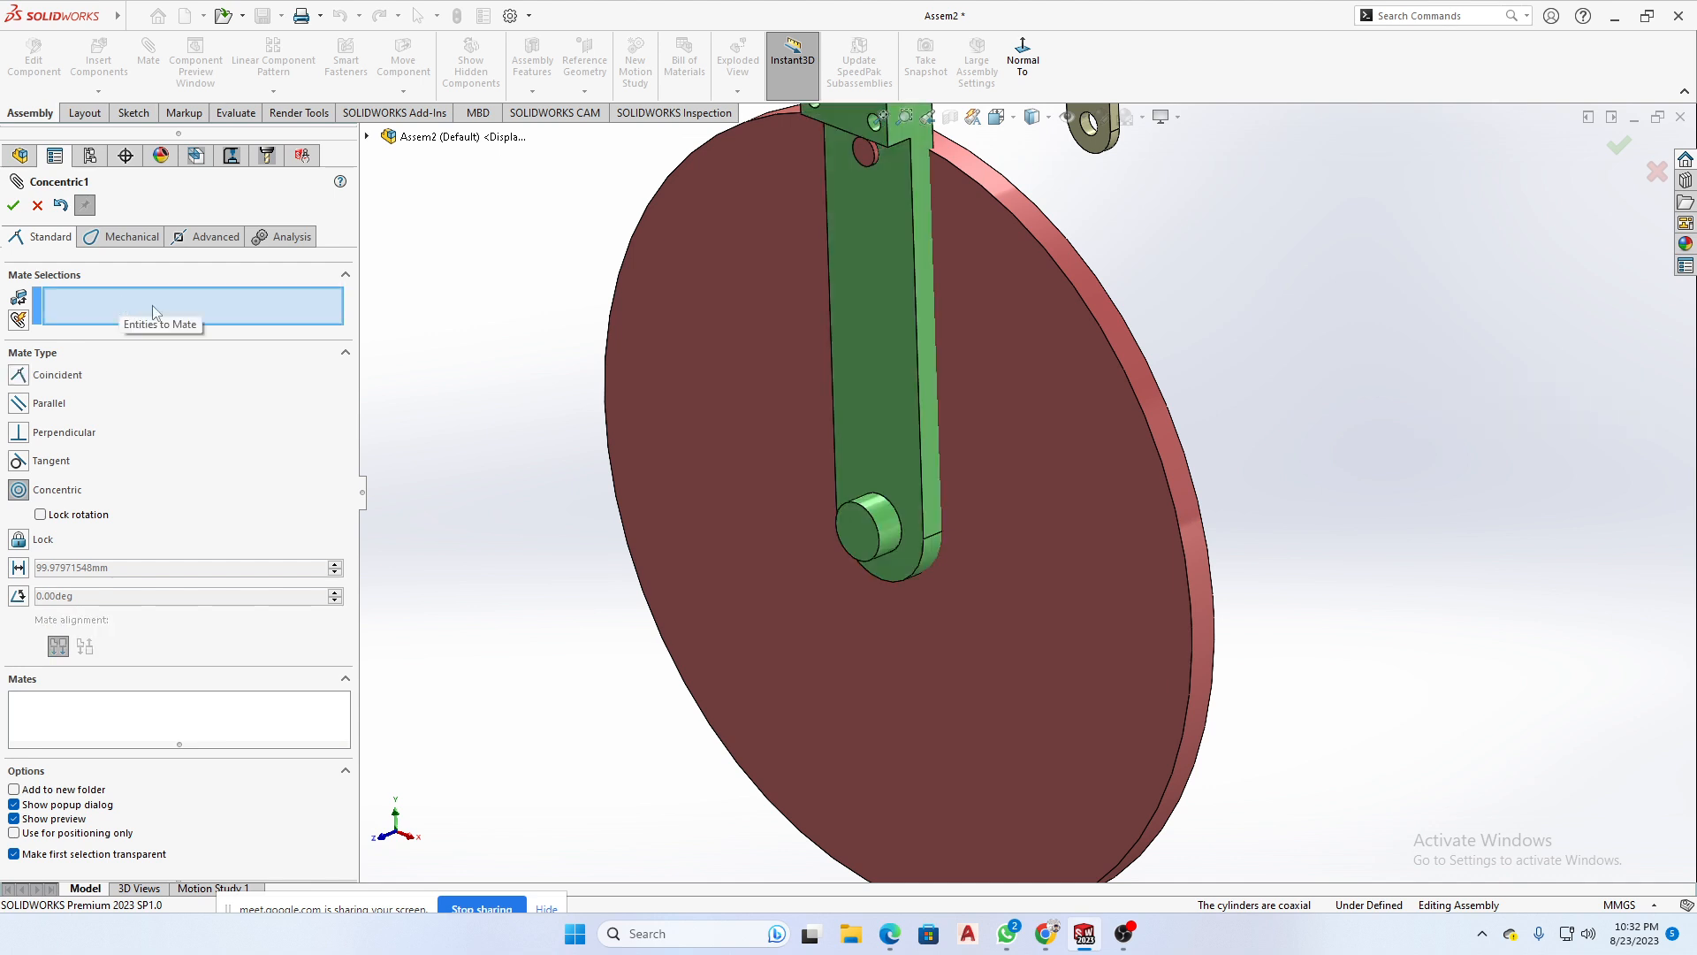
{"action": "scroll", "coordinate": [1080, 522], "scroll_direction": "up", "scroll_amount": 3}
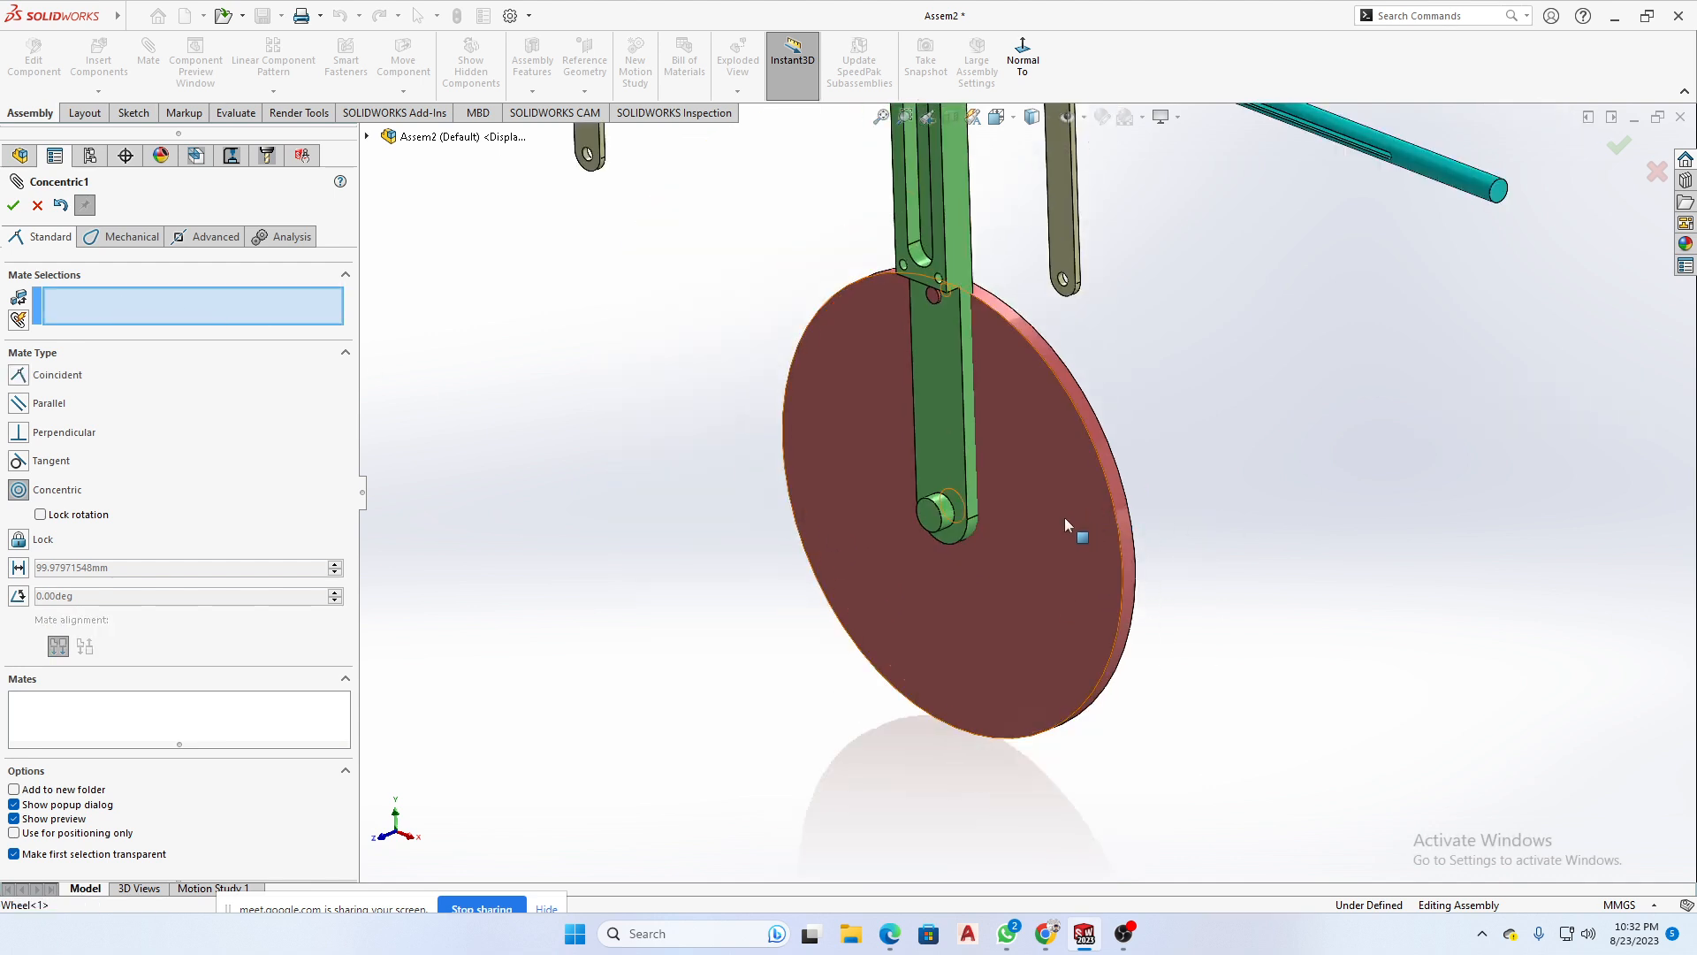
{"action": "left_click_drag", "start_coordinate": [1064, 518], "coordinate": [1300, 550]}
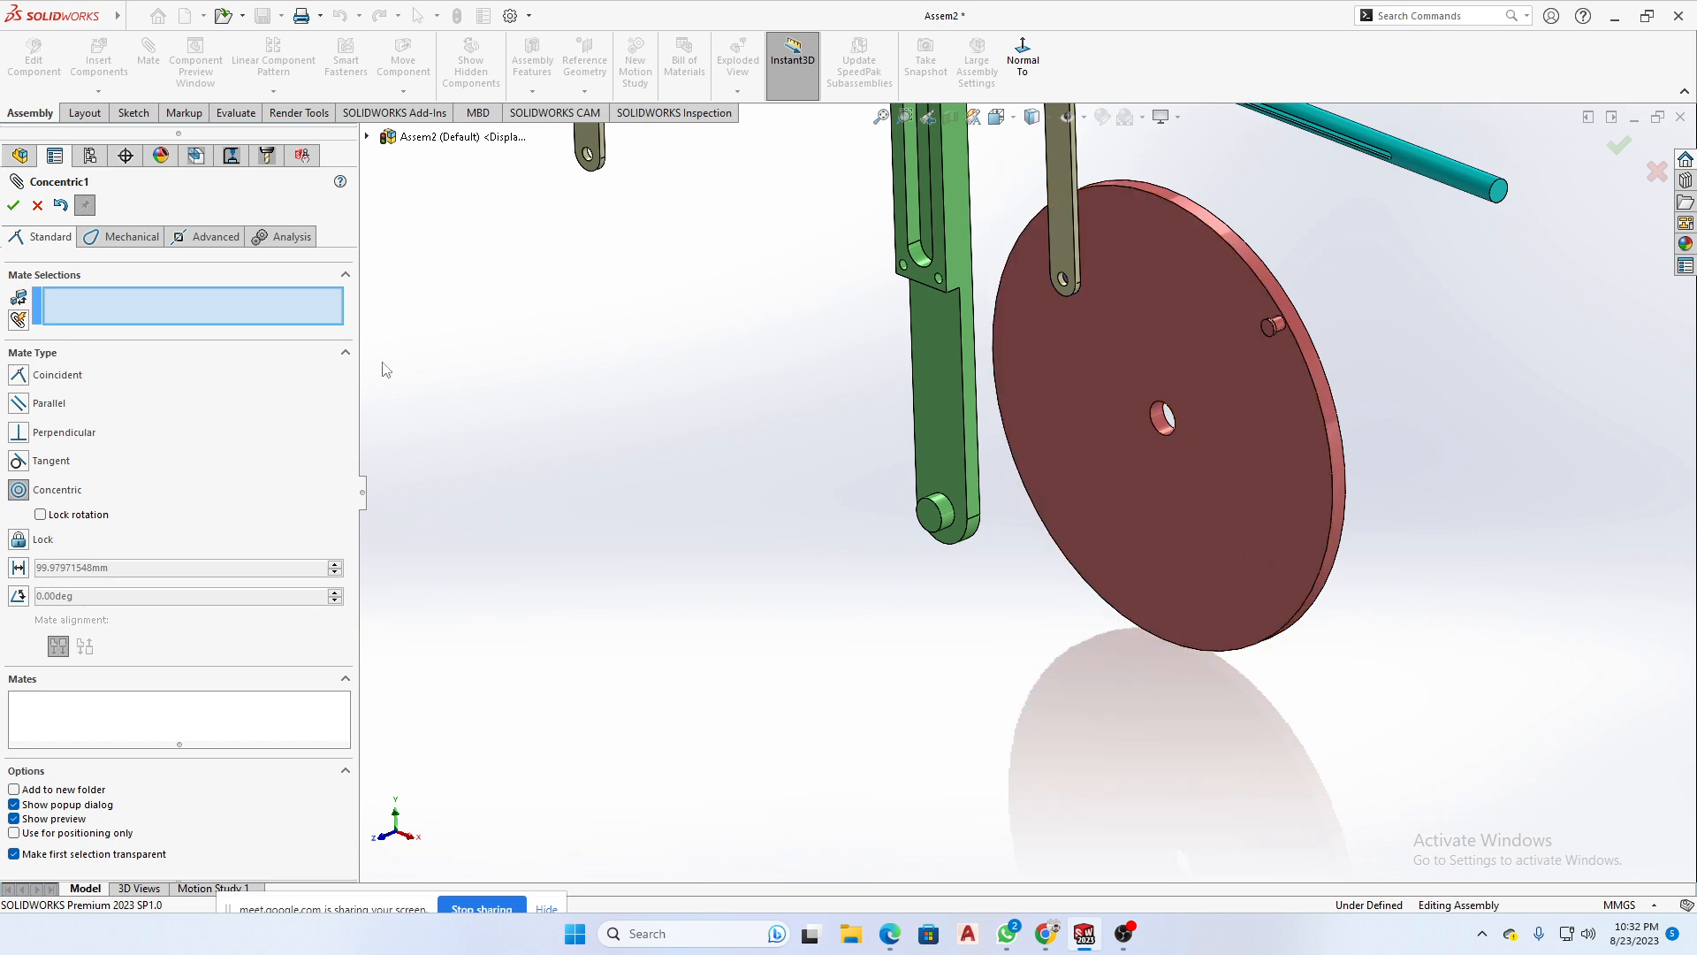
{"action": "left_click", "coordinate": [38, 206]}
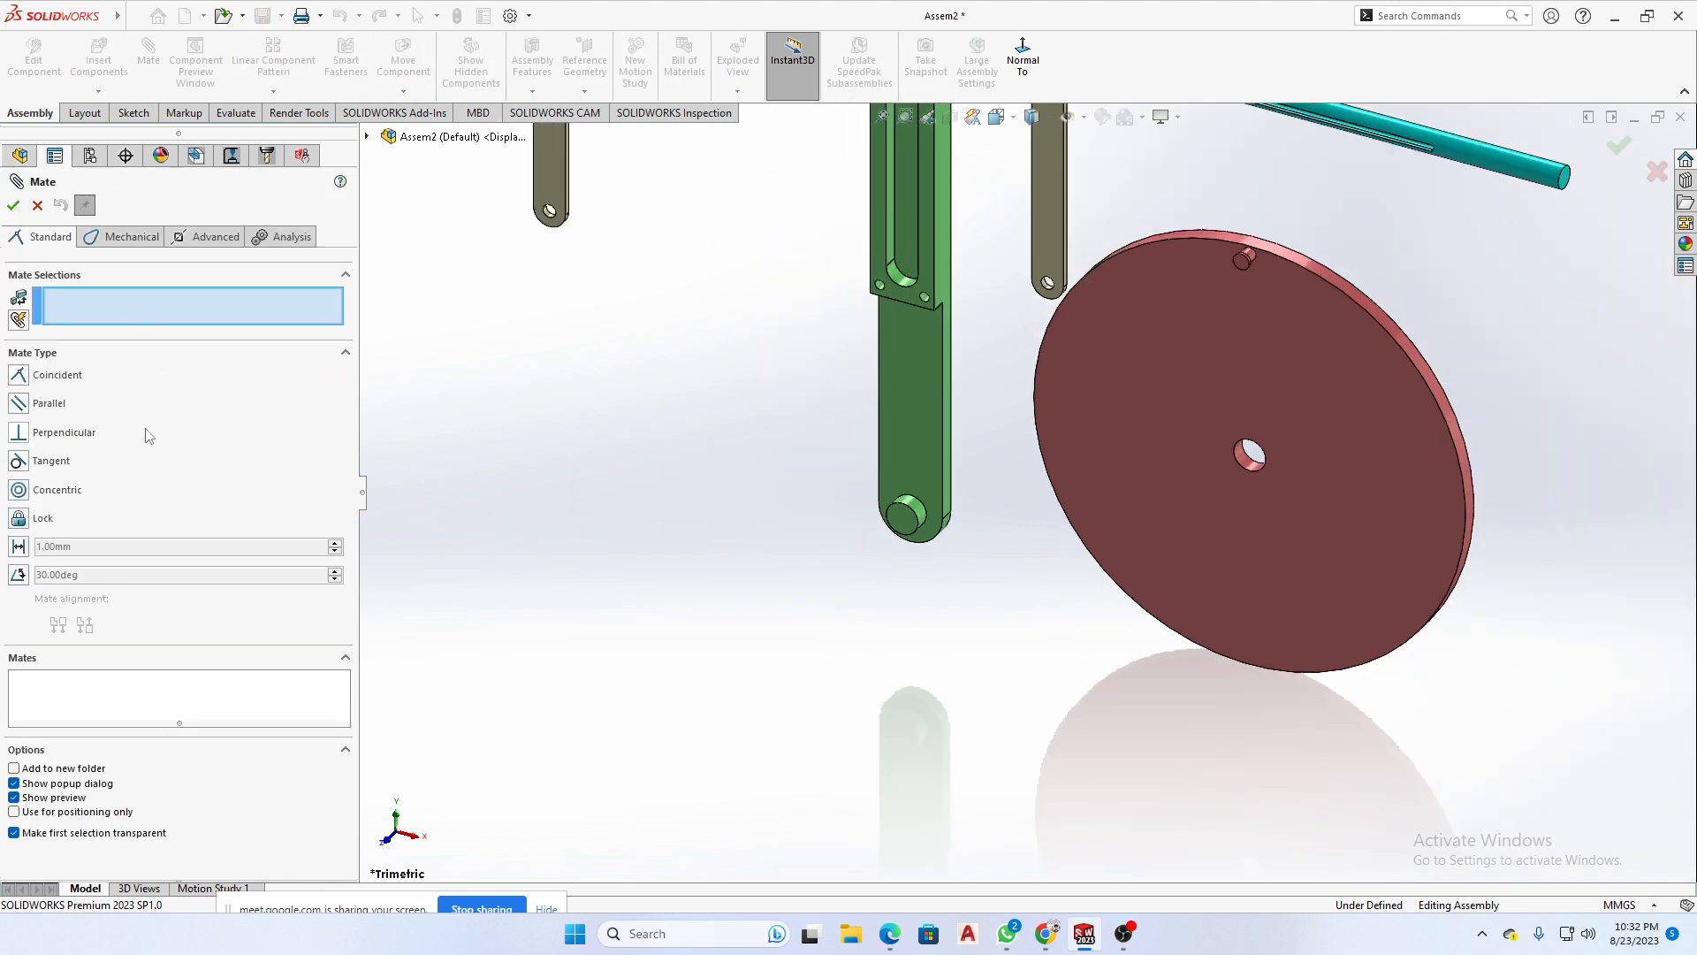
- Add a Concentric mate between the circular edge of the Base's lower pin and the edge of the Wheel's centre hole
{"action": "left_click", "coordinate": [125, 315]}
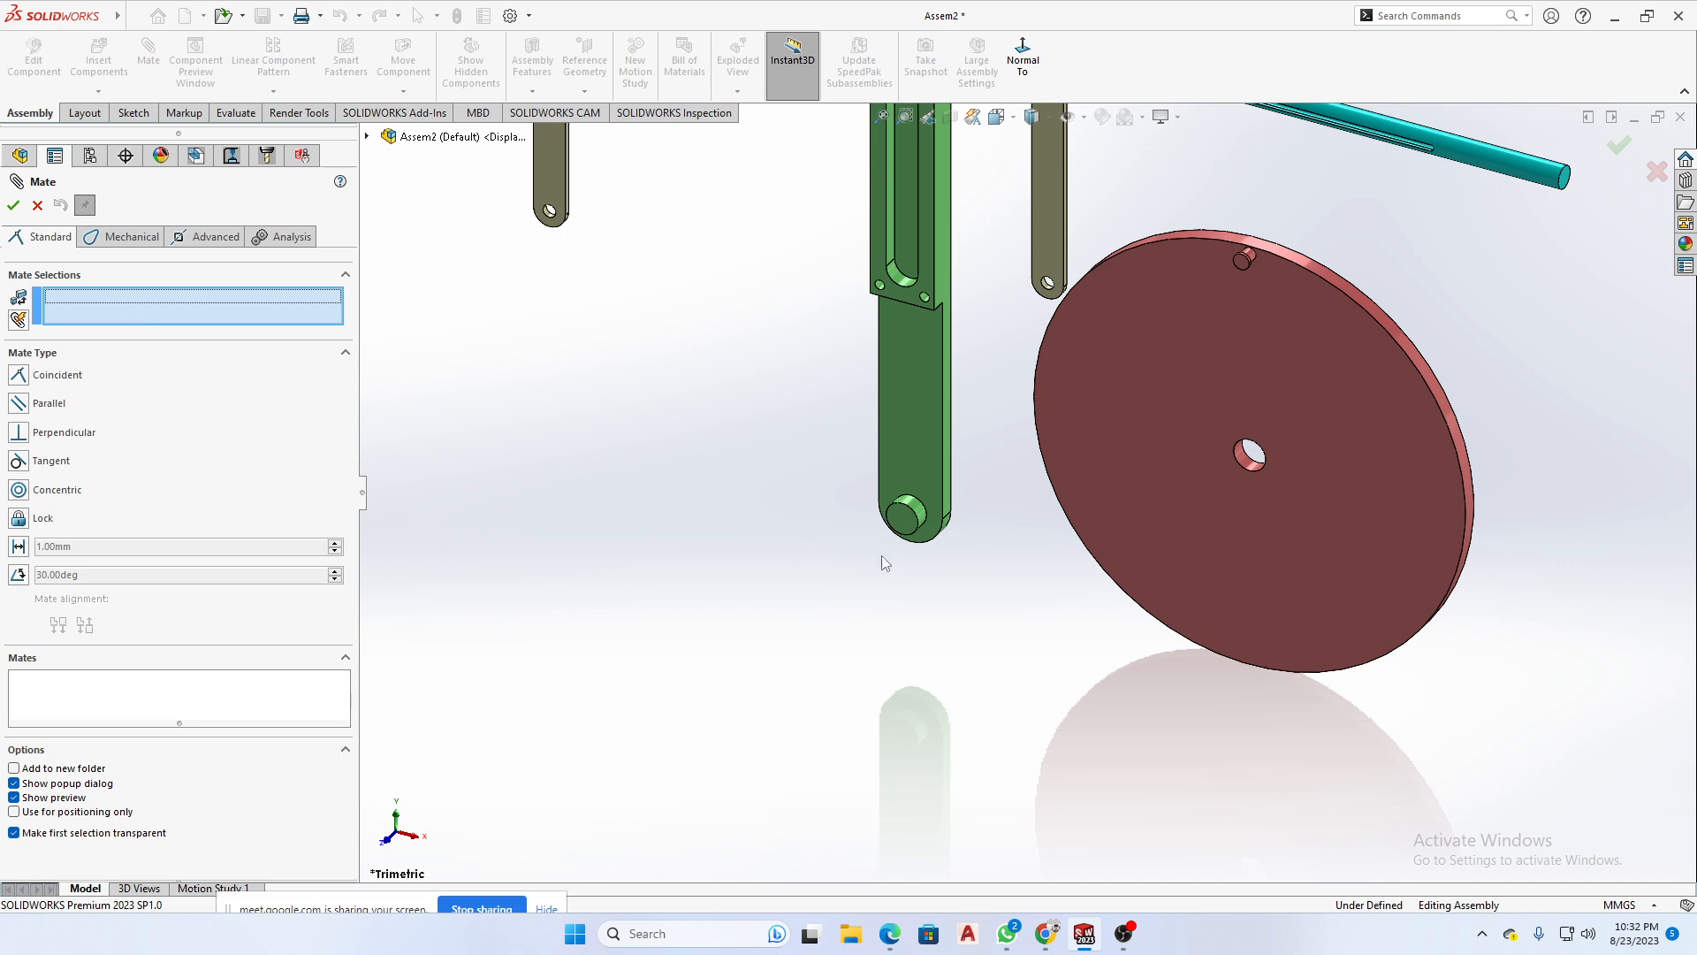
{"action": "left_click", "coordinate": [919, 513]}
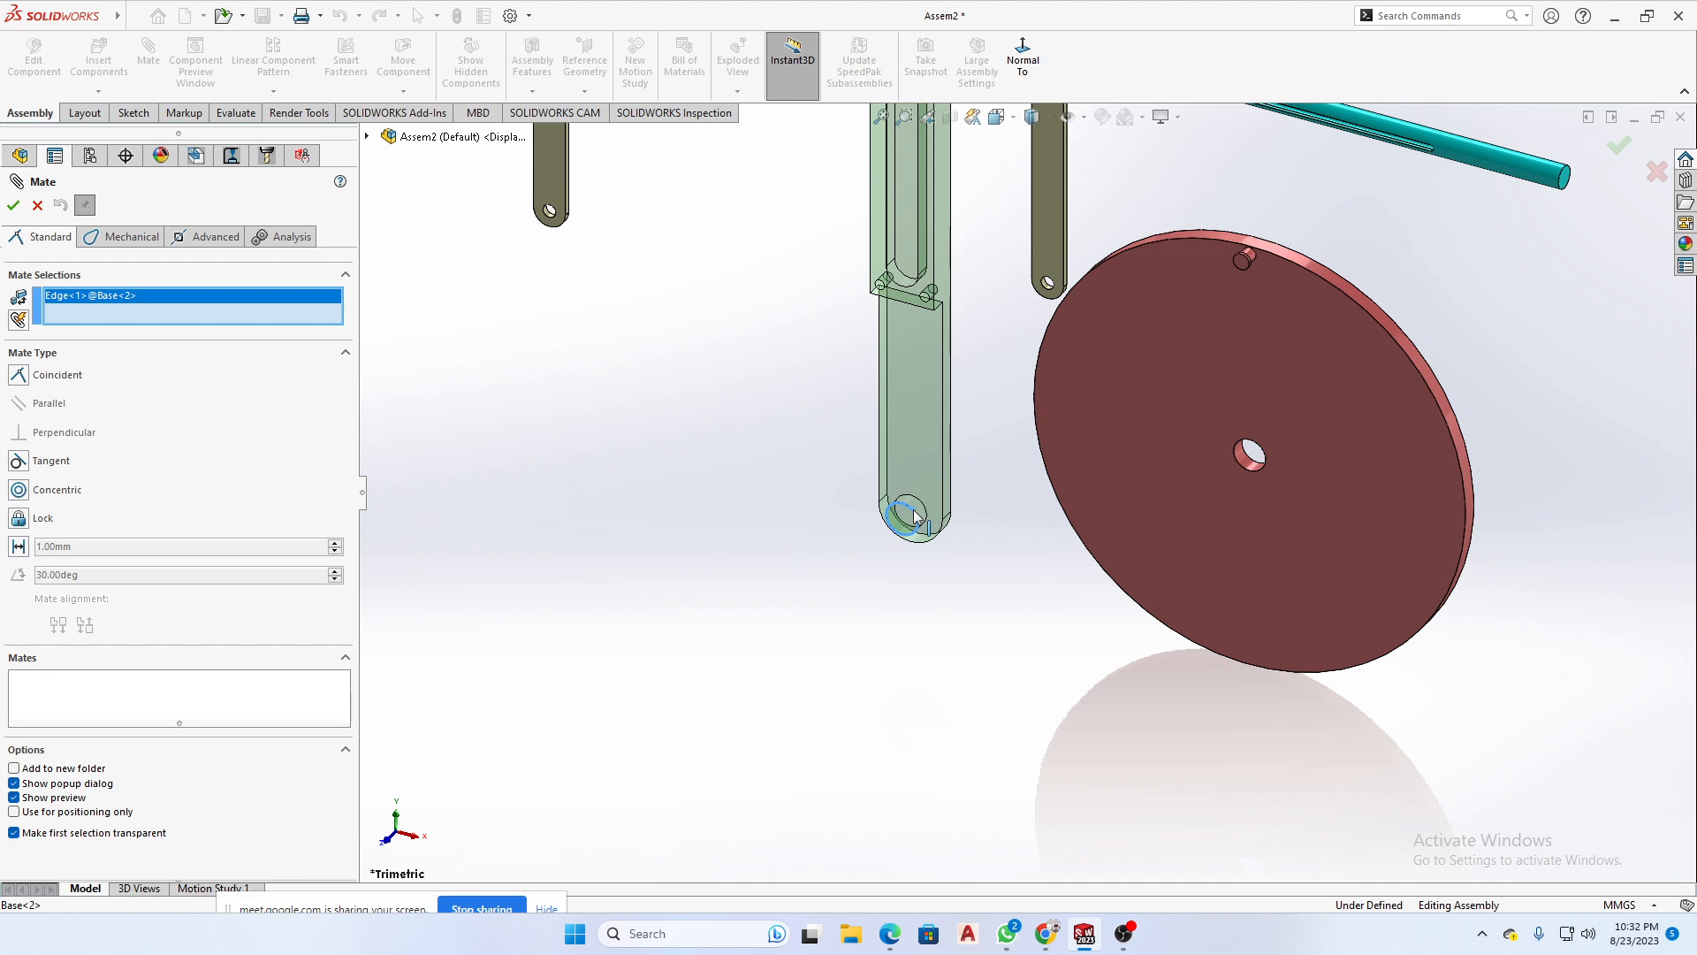
{"action": "left_click", "coordinate": [1250, 459]}
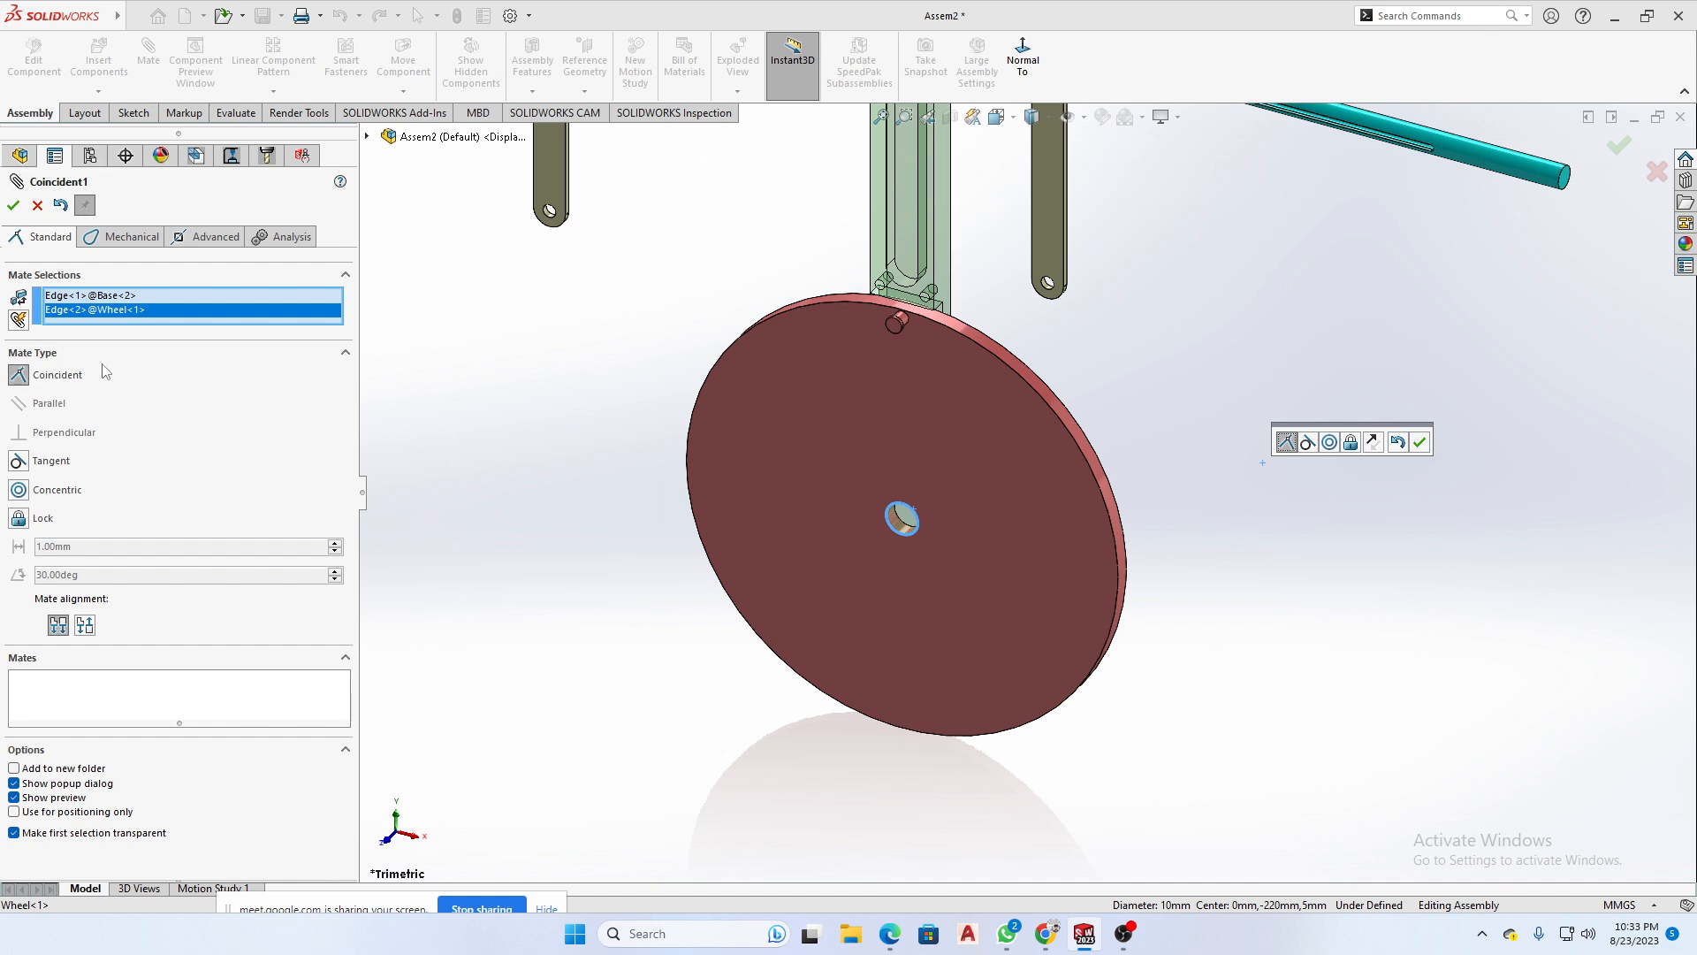
{"action": "left_click", "coordinate": [19, 492]}
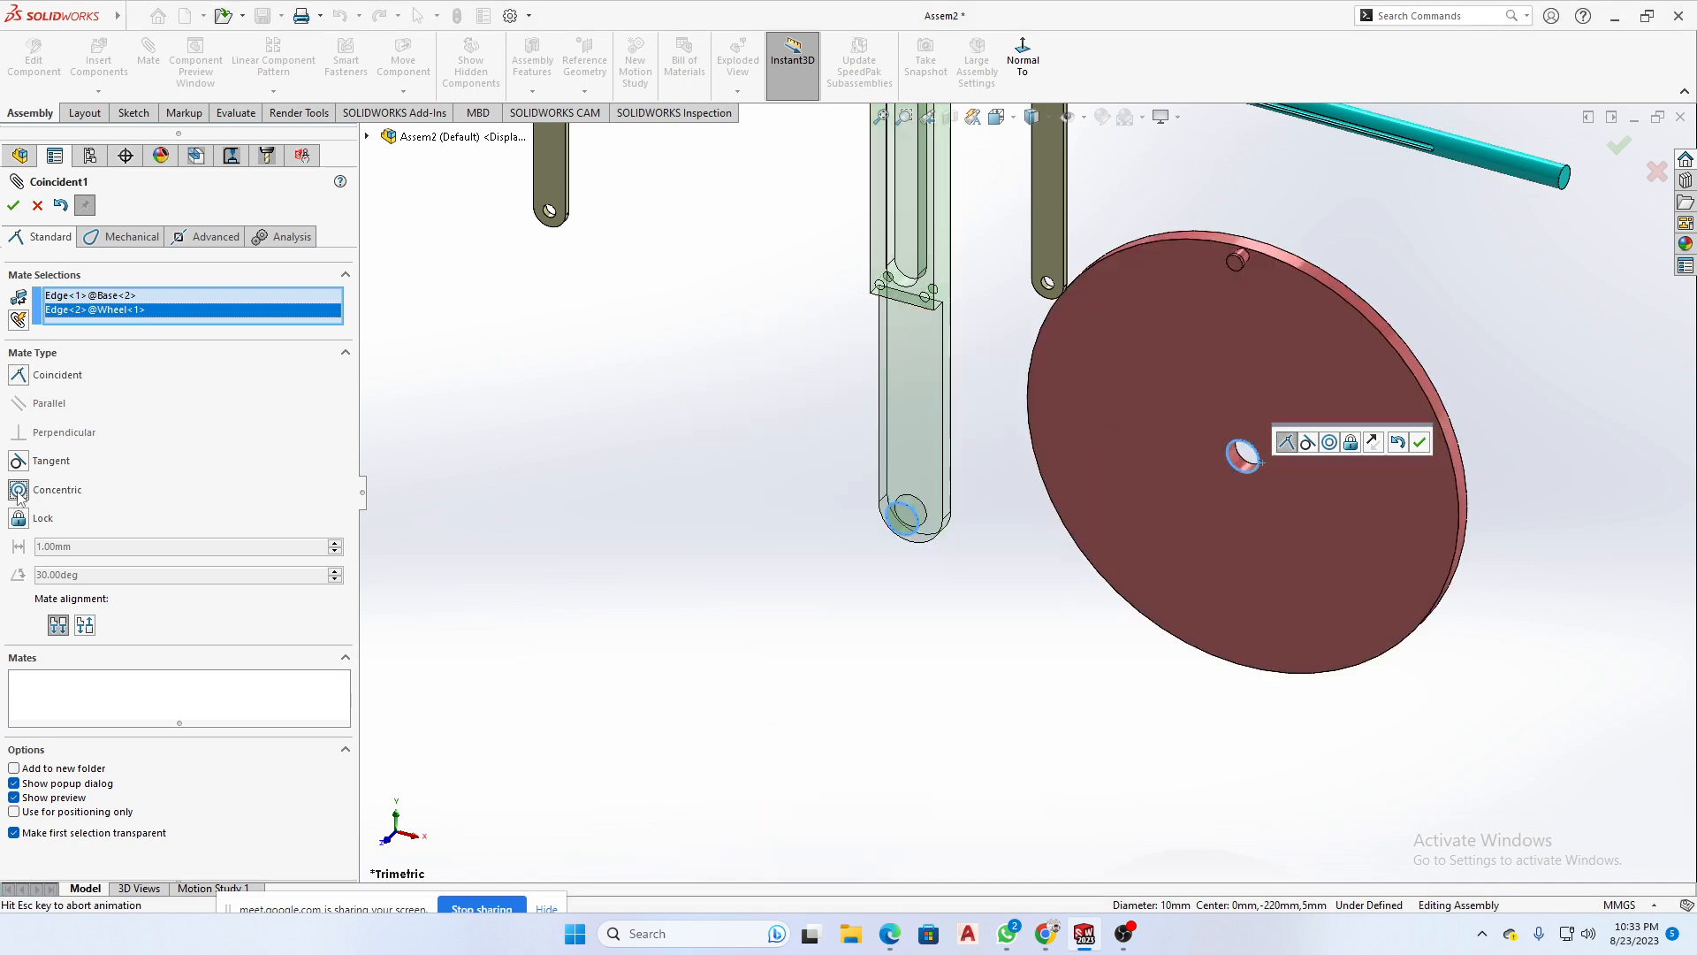
{"action": "scroll", "coordinate": [610, 582], "scroll_direction": "up", "scroll_amount": 2}
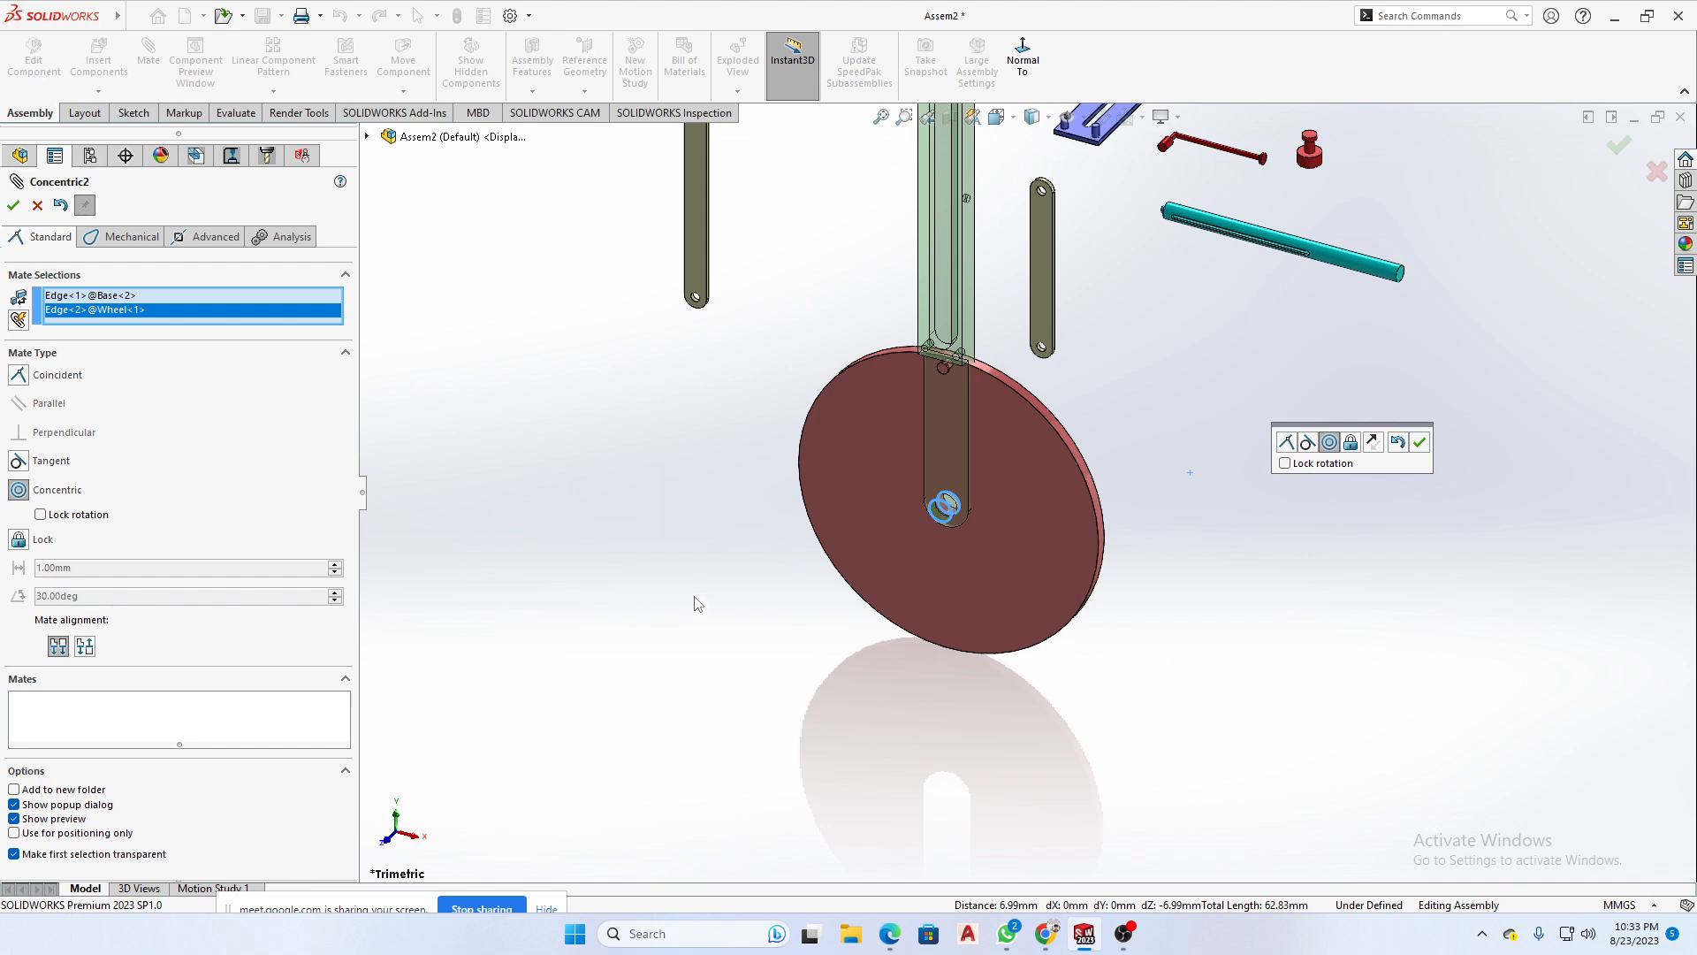
{"action": "left_click", "coordinate": [13, 206]}
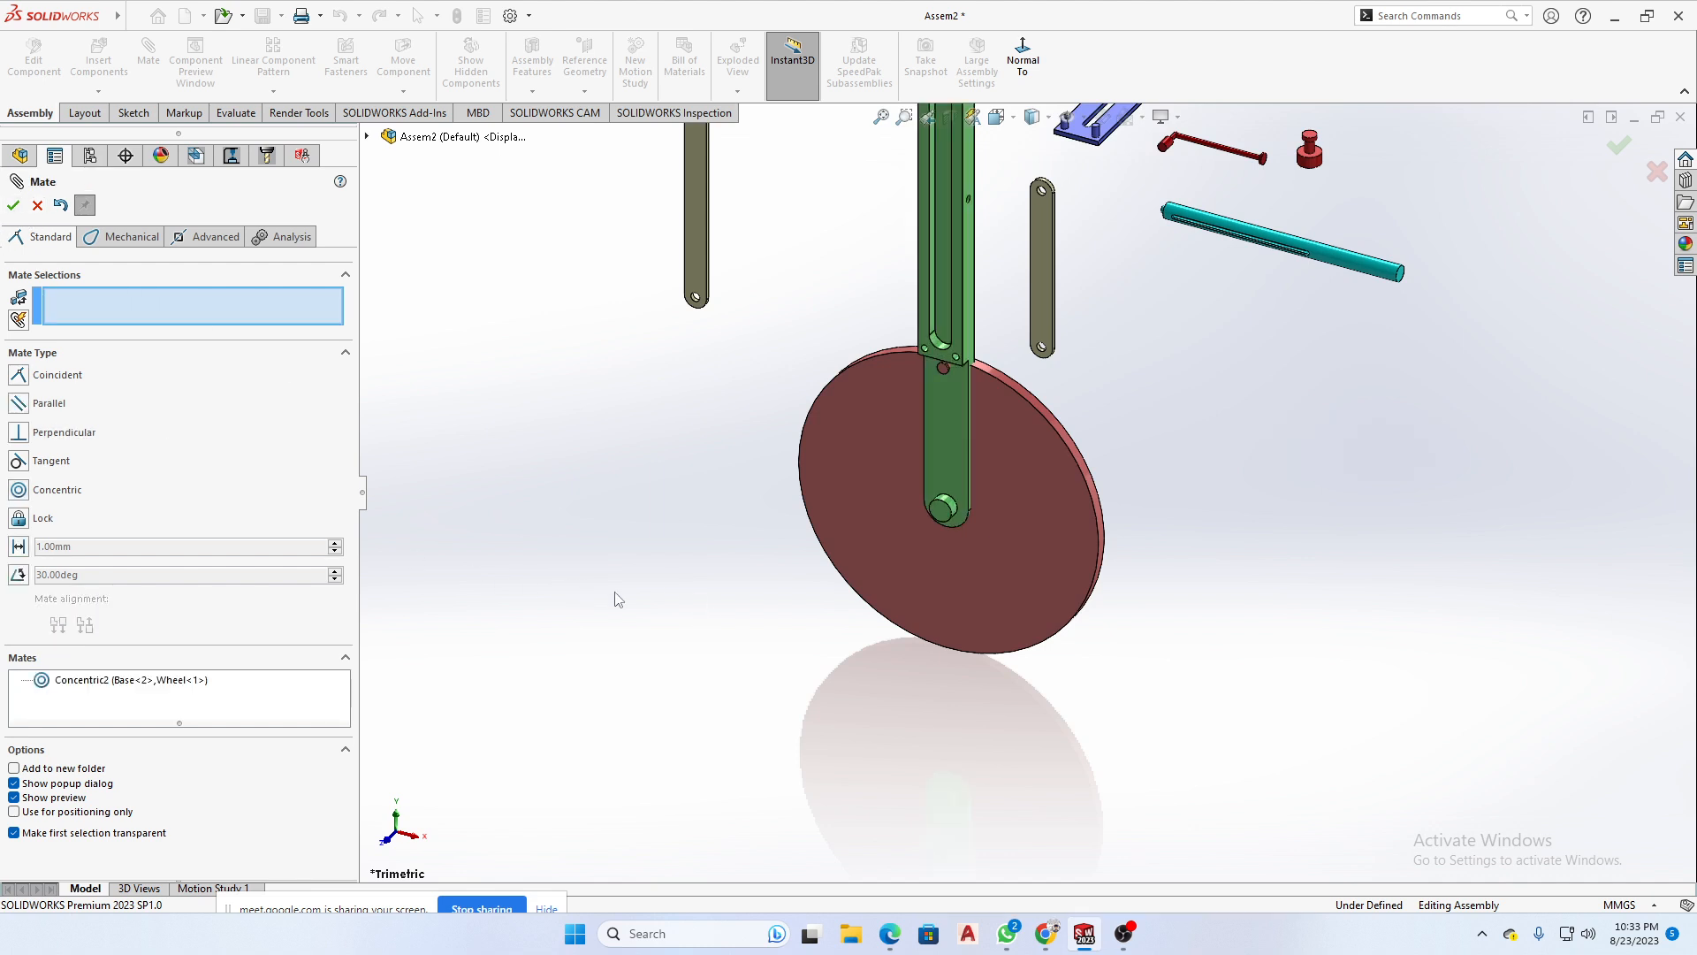
- Slide and turn the Wheel about the mated axis so the Base's pin passes through its centre hole
{"action": "left_click_drag", "start_coordinate": [953, 572], "coordinate": [998, 505]}
{"action": "mouse_move", "coordinate": [997, 511]}
{"action": "middle_mouse_down"}
{"action": "mouse_move", "coordinate": [906, 554]}
{"action": "mouse_move", "coordinate": [1017, 488]}
{"action": "mouse_move", "coordinate": [974, 491]}
{"action": "middle_mouse_up"}
{"action": "scroll", "coordinate": [974, 483], "scroll_direction": "down", "scroll_amount": 5}
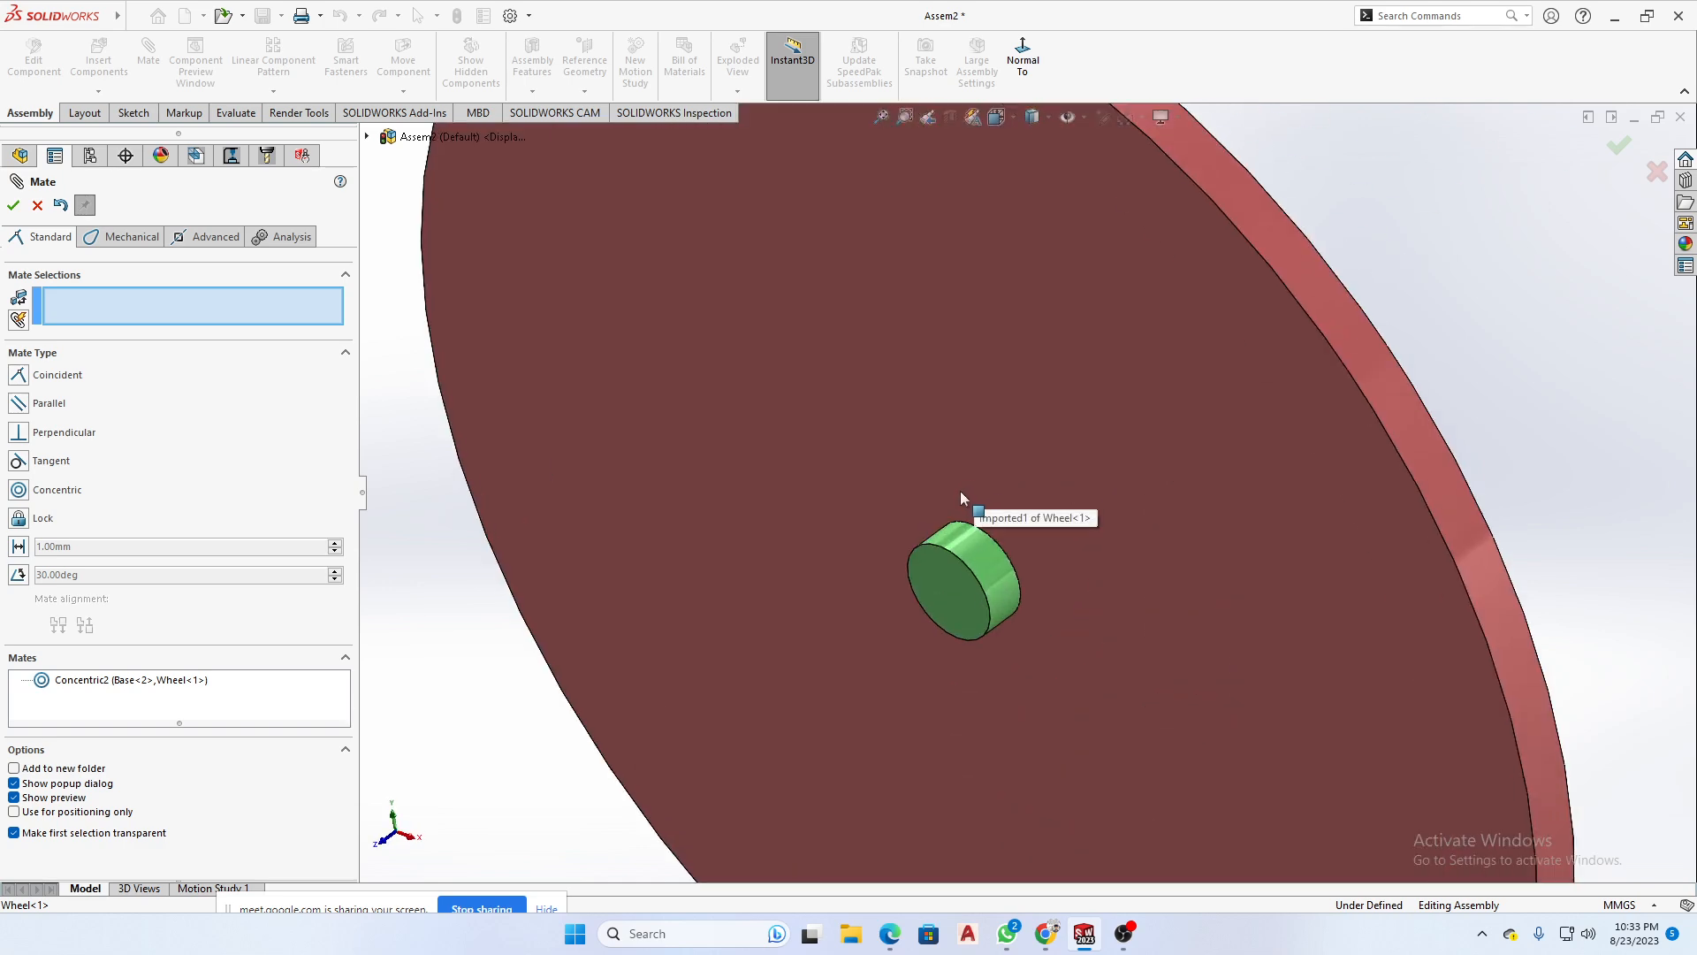
{"action": "scroll", "coordinate": [960, 490], "scroll_direction": "up", "scroll_amount": 3}
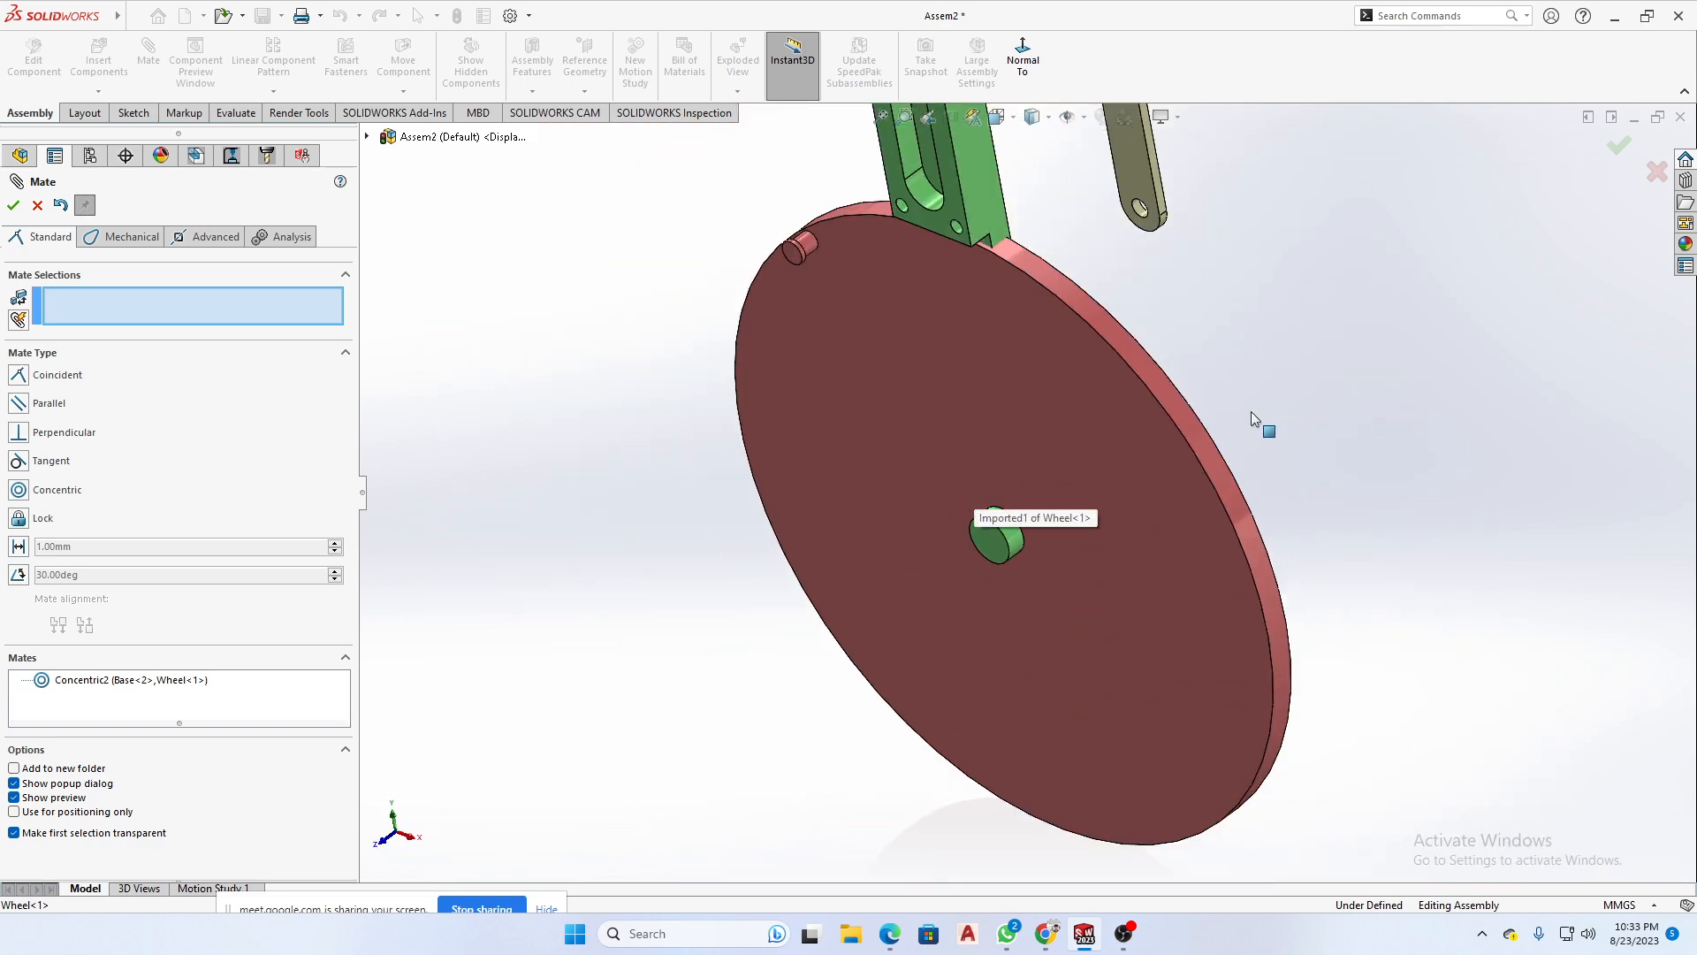
- Add a Coincident mate between the Wheel's outer flat face and the end face of the Base's lower pin
{"action": "left_click", "coordinate": [1015, 412]}
{"action": "left_click", "coordinate": [993, 541]}
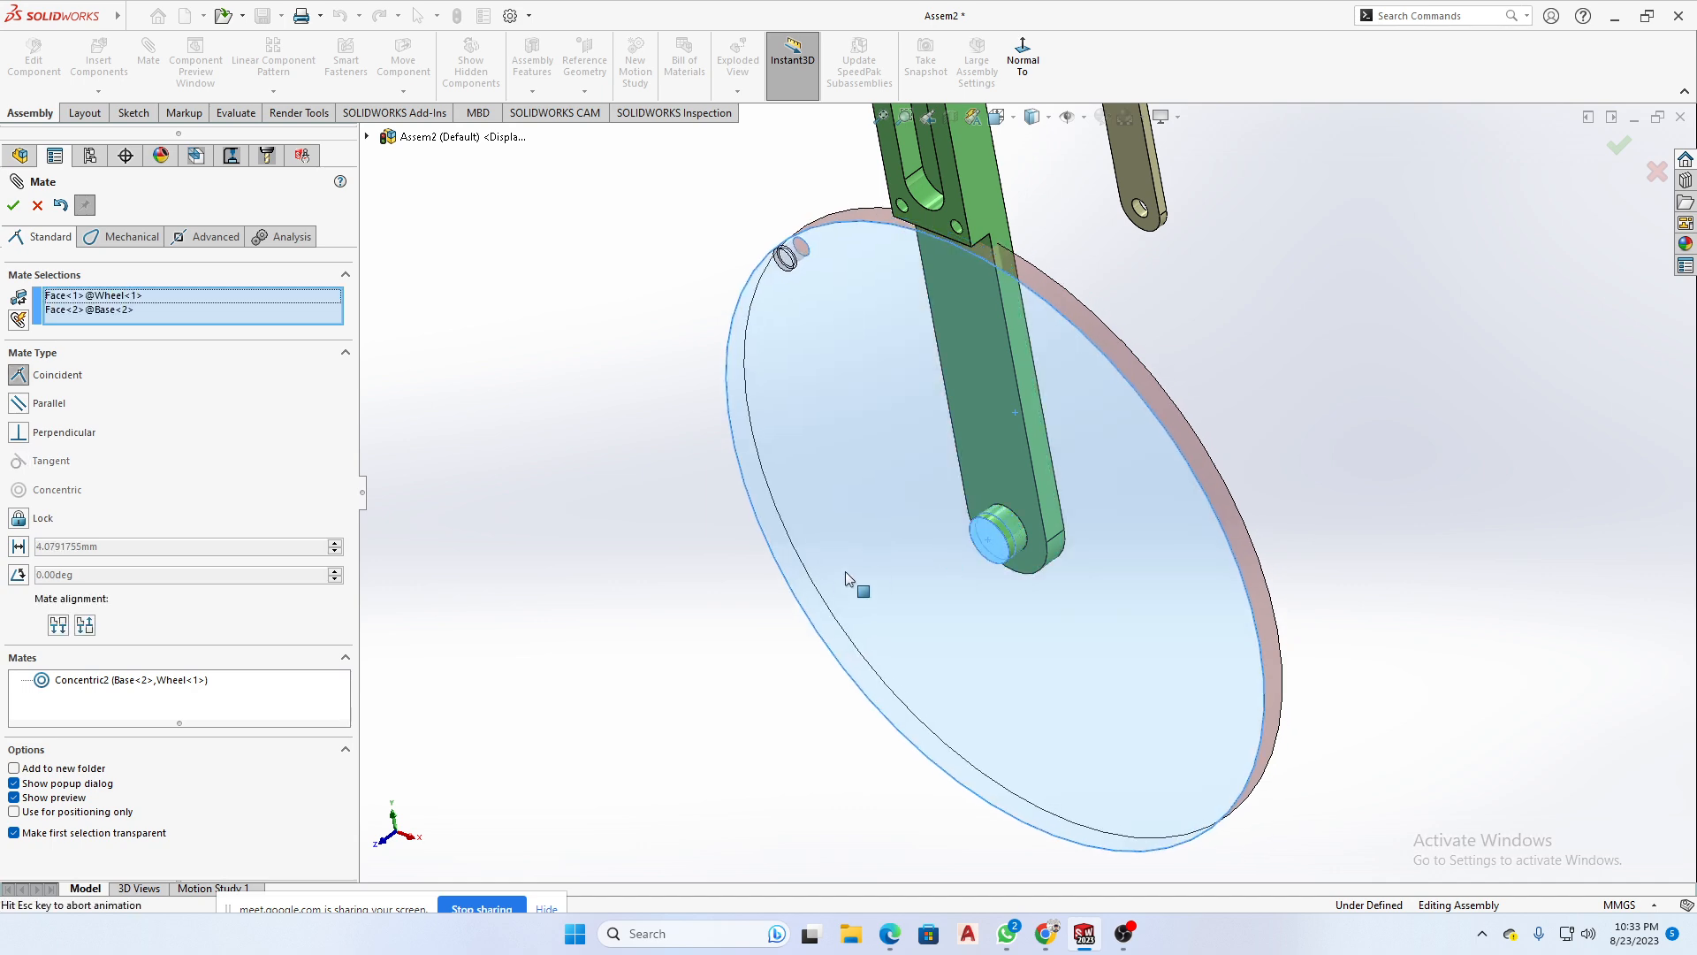
{"action": "middle_click_drag", "start_coordinate": [1314, 575], "coordinate": [1111, 531]}
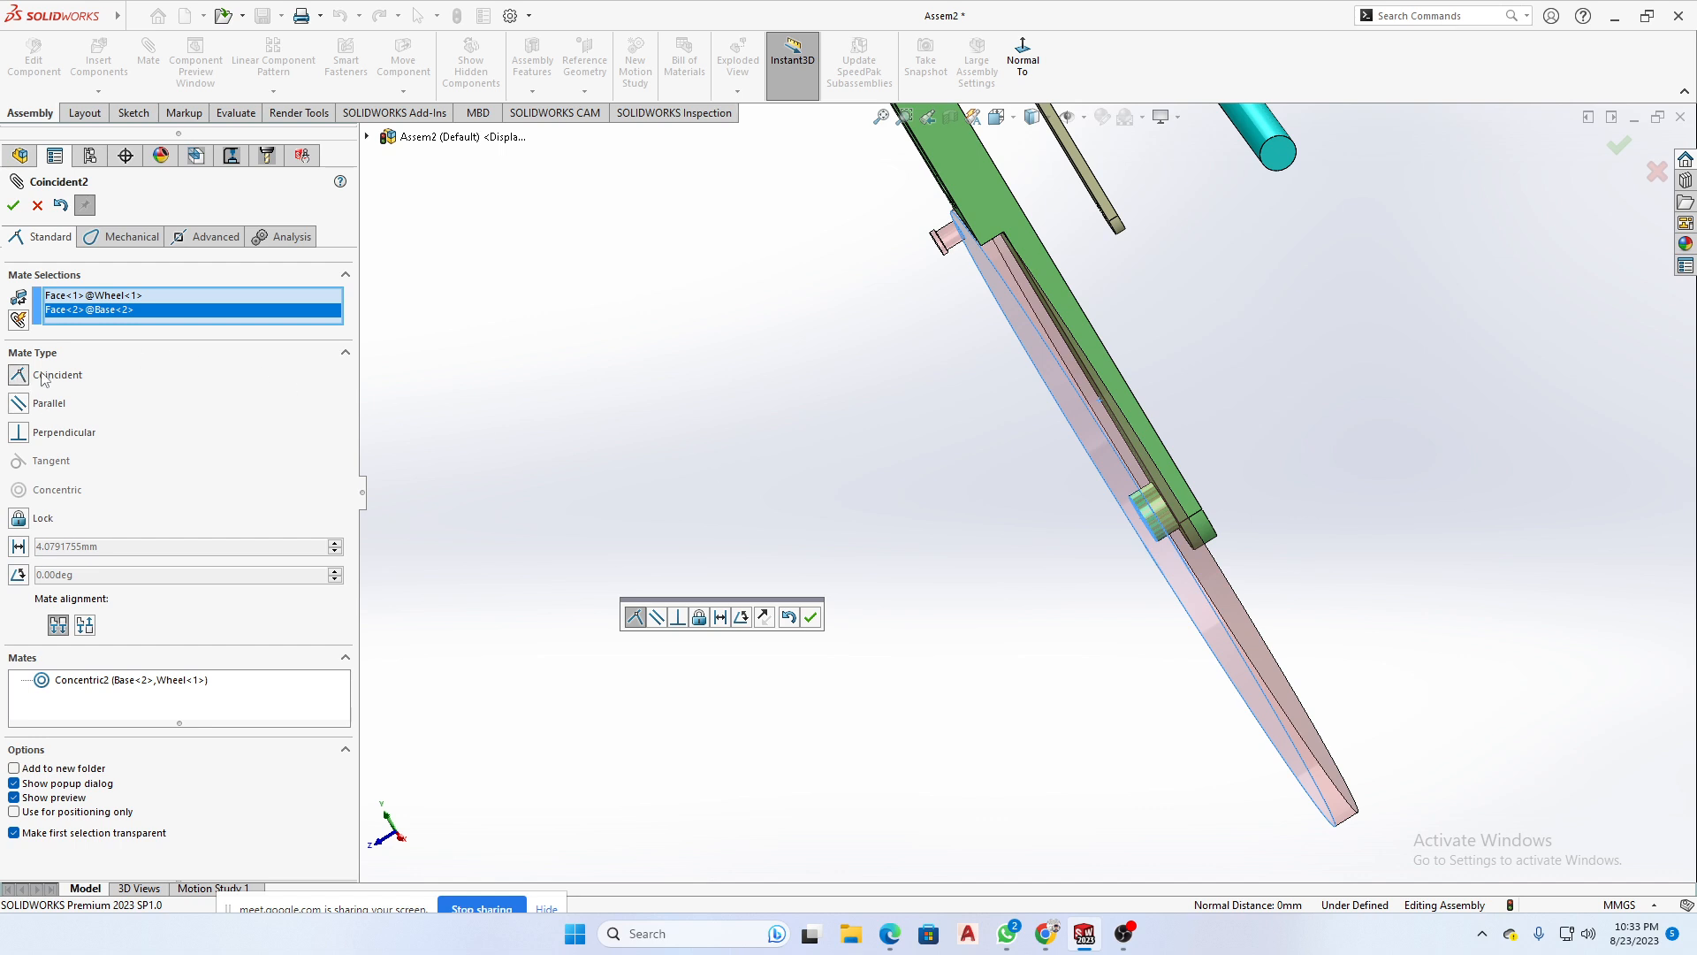
{"action": "middle_click_drag", "start_coordinate": [920, 525], "coordinate": [1134, 449]}
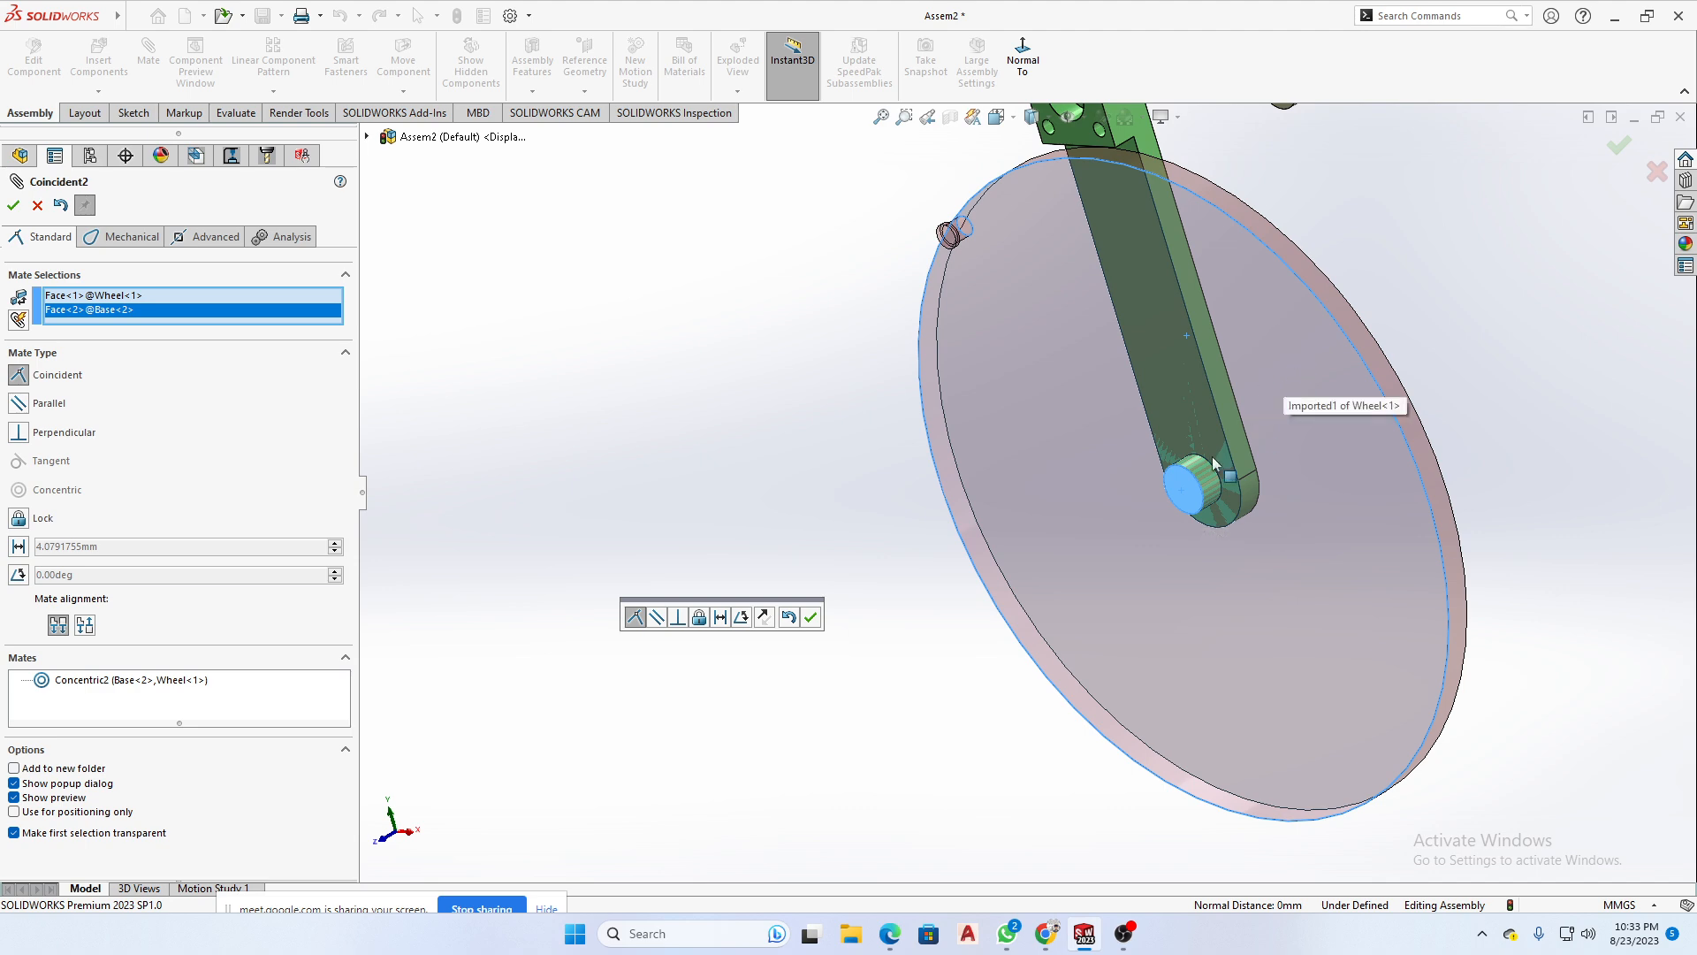
{"action": "scroll", "coordinate": [1107, 507], "scroll_direction": "up", "scroll_amount": 3}
{"action": "middle_click_drag", "start_coordinate": [1023, 637], "coordinate": [1225, 499]}
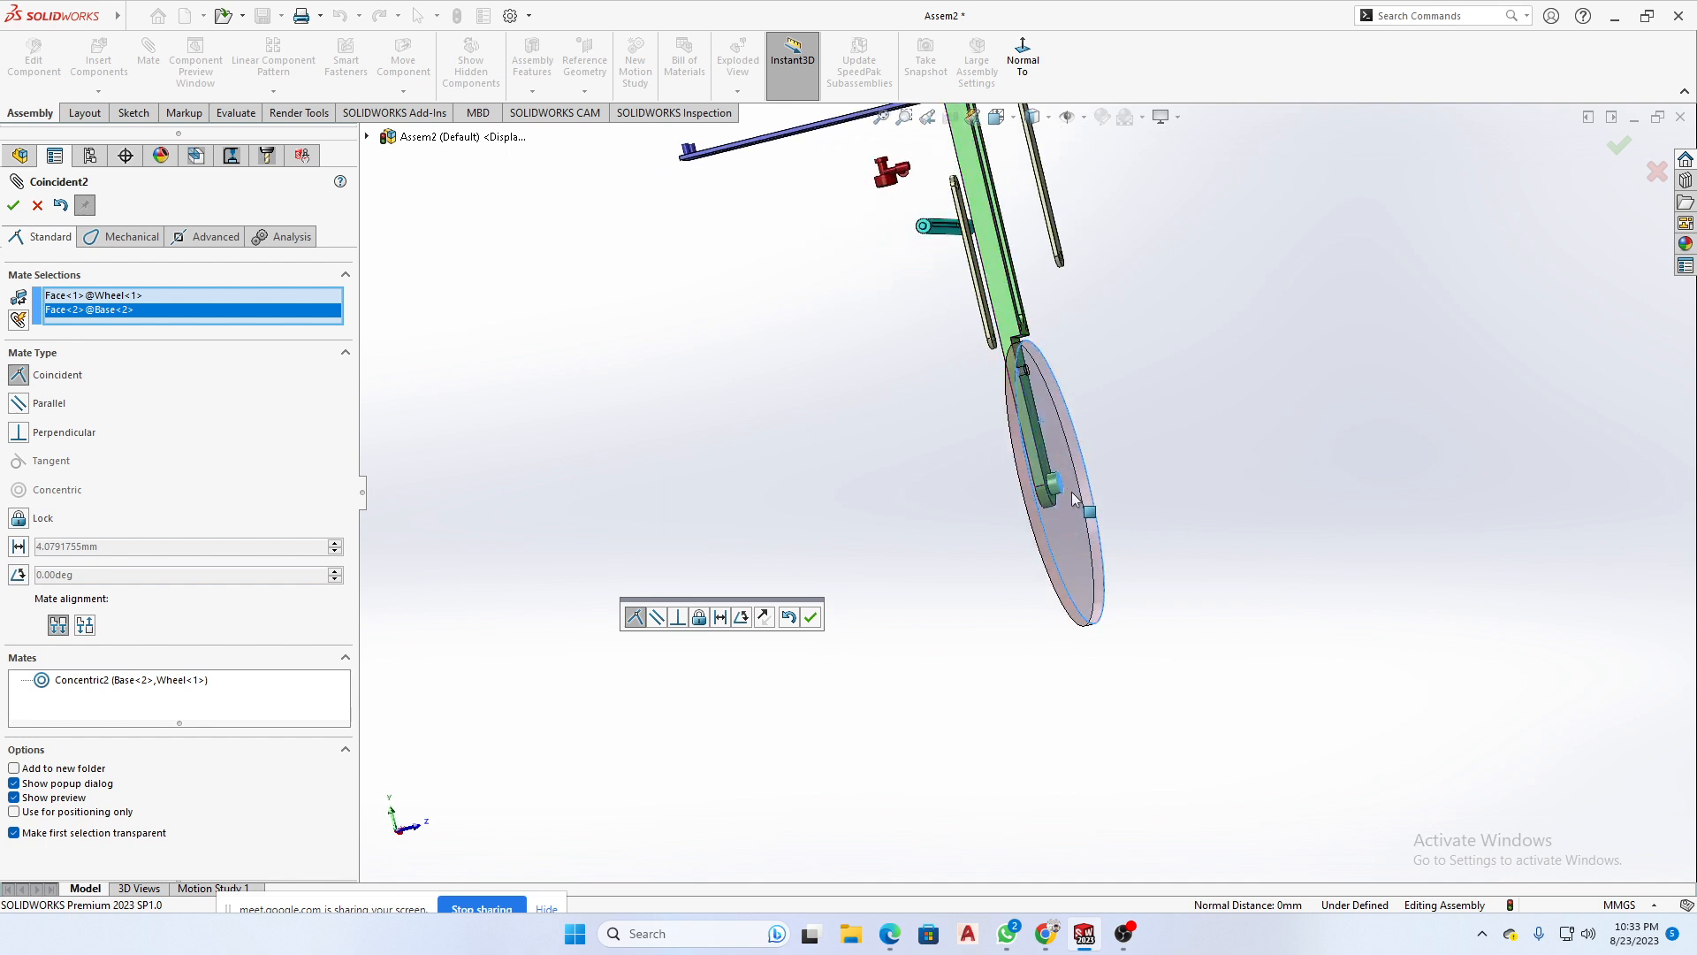
{"action": "scroll", "coordinate": [1067, 489], "scroll_direction": "down", "scroll_amount": 2}
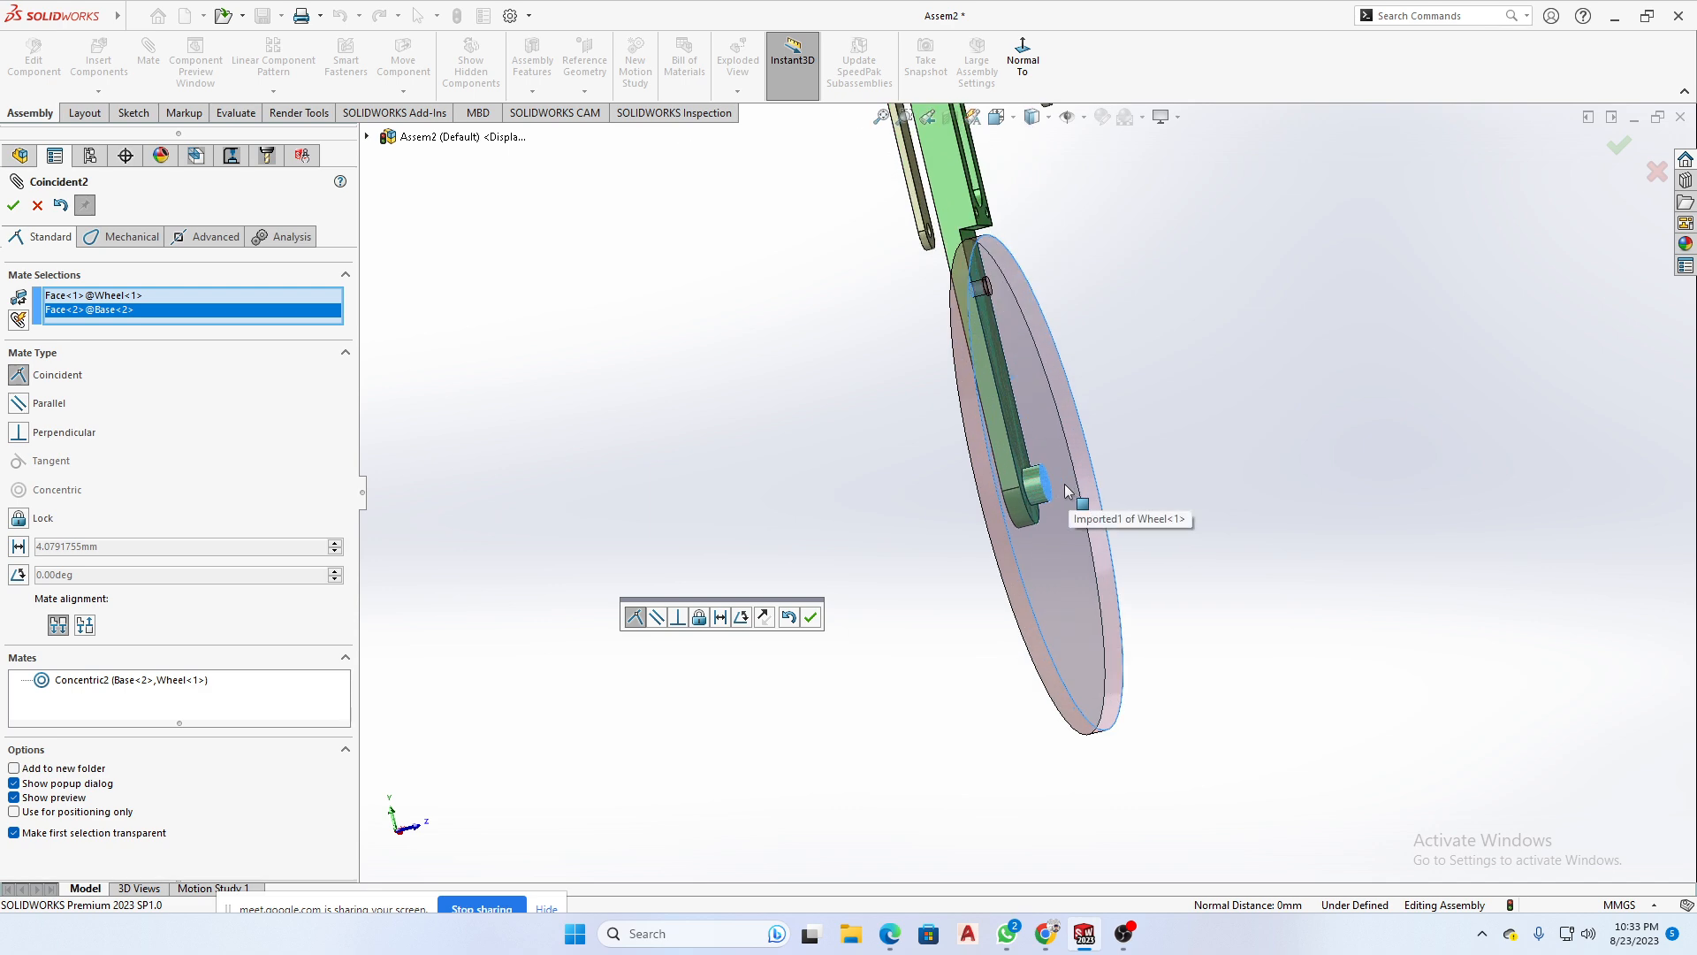
{"action": "scroll", "coordinate": [1064, 484], "scroll_direction": "down", "scroll_amount": 2}
{"action": "scroll", "coordinate": [1078, 507], "scroll_direction": "up", "scroll_amount": 2}
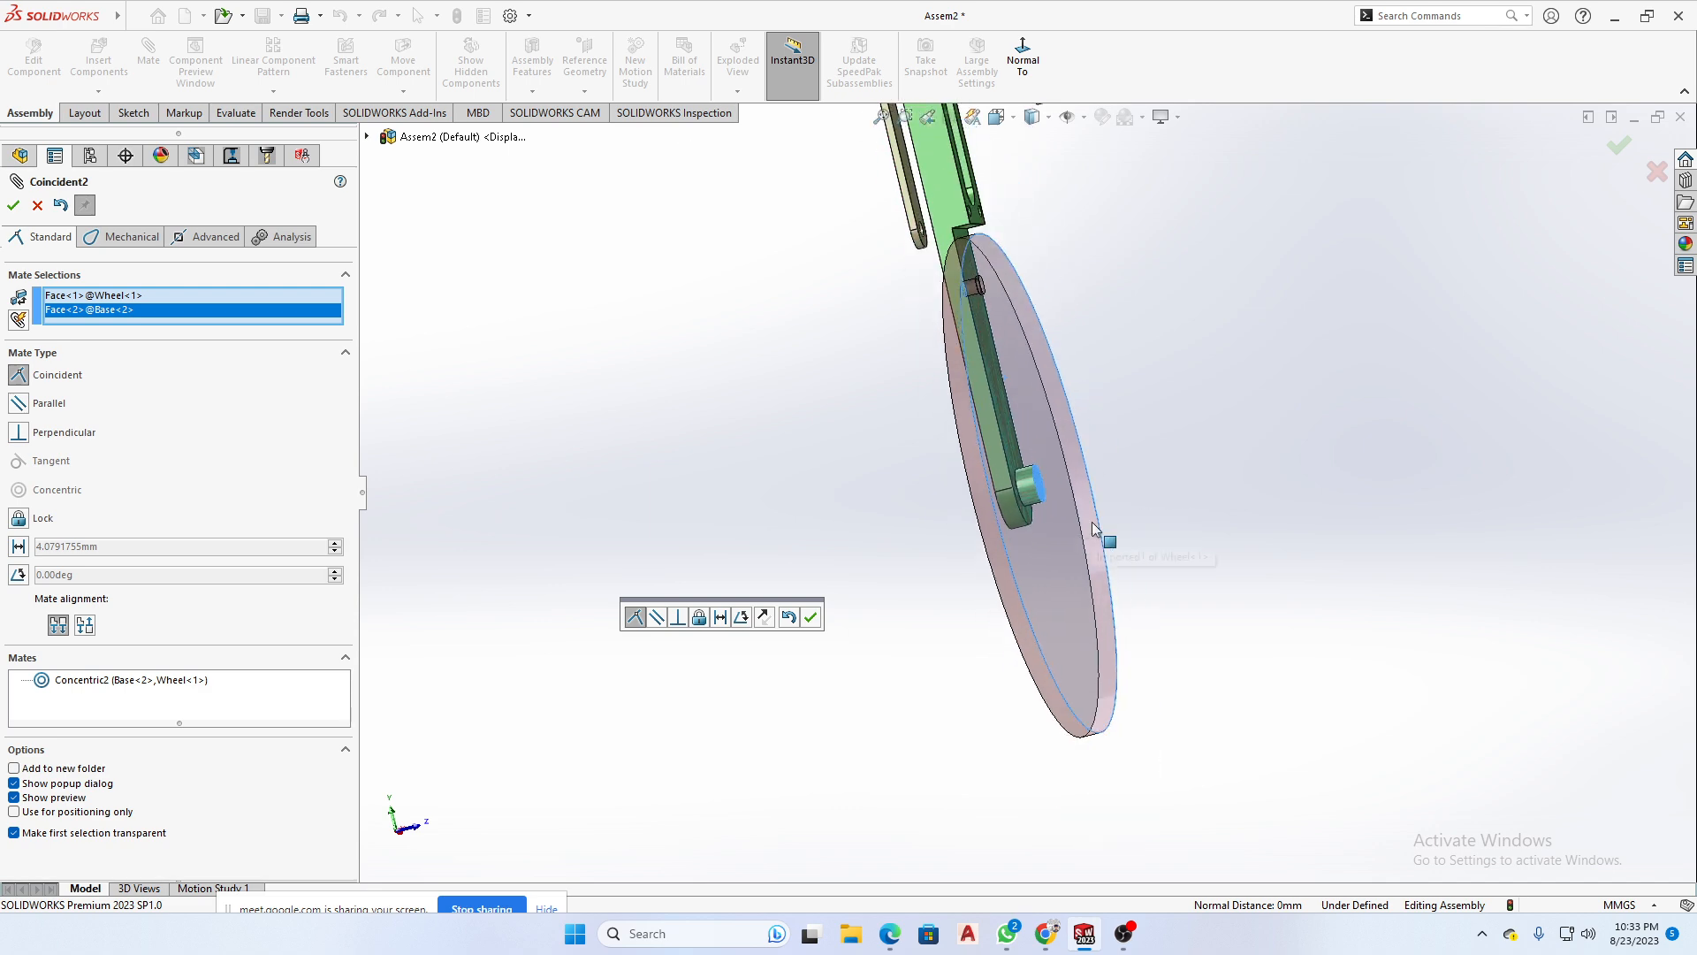
{"action": "middle_click_drag", "start_coordinate": [1092, 528], "coordinate": [750, 712]}
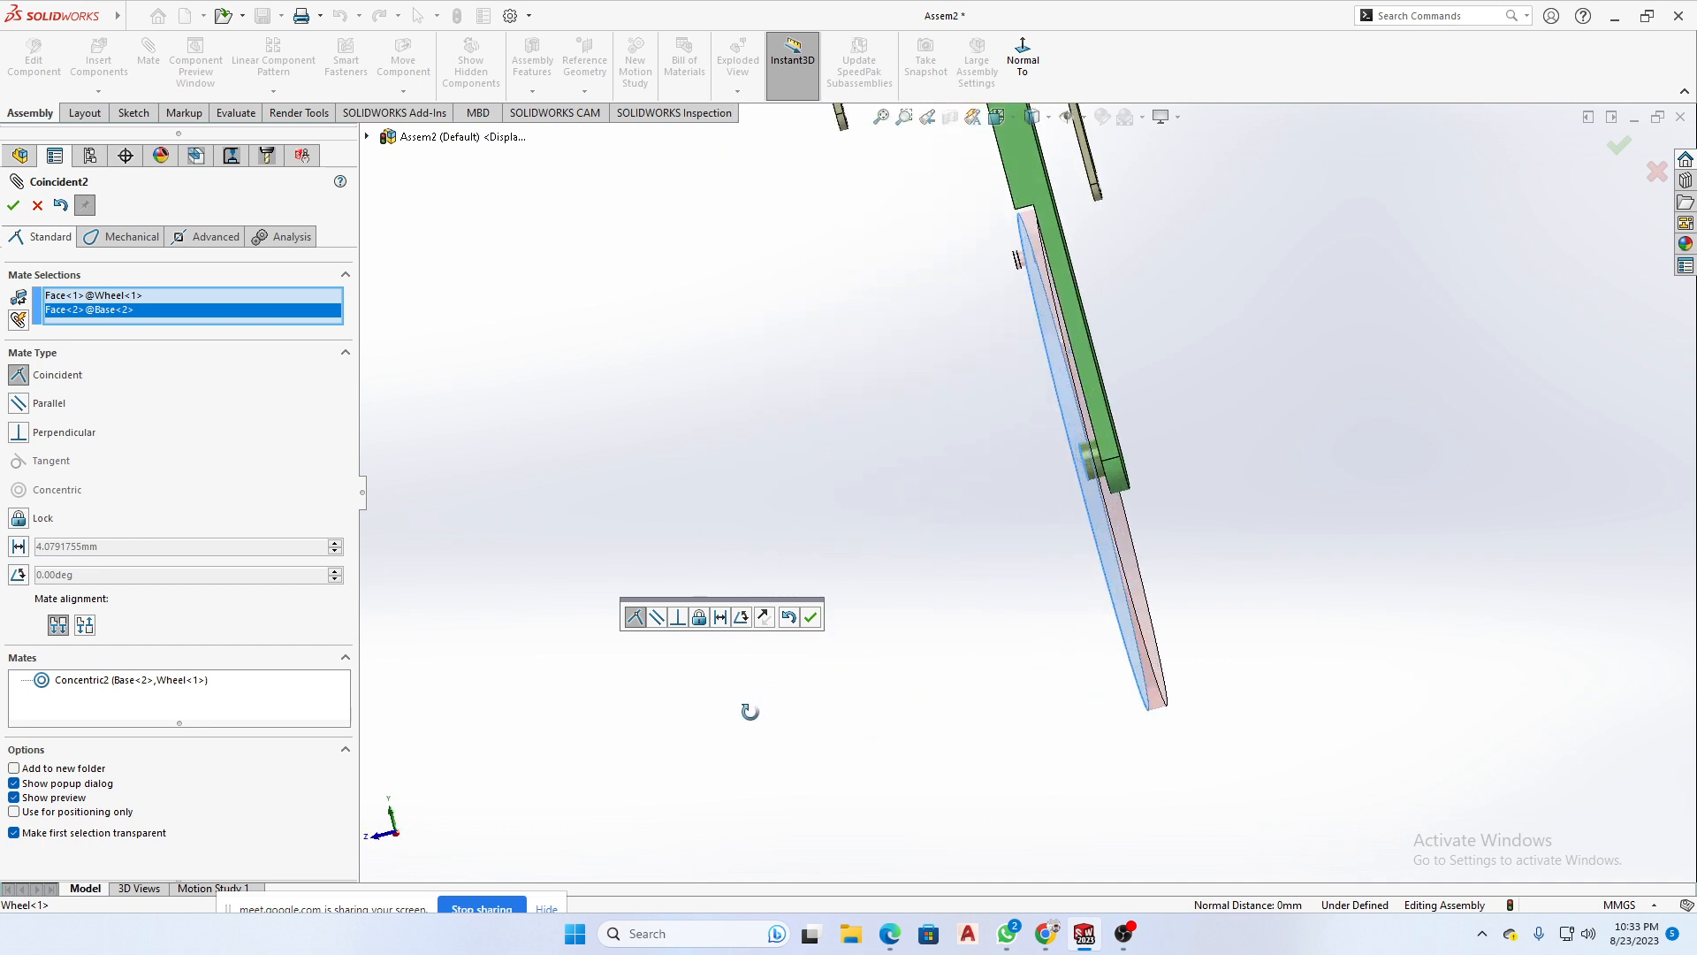
{"action": "scroll", "coordinate": [1102, 463], "scroll_direction": "down", "scroll_amount": 1}
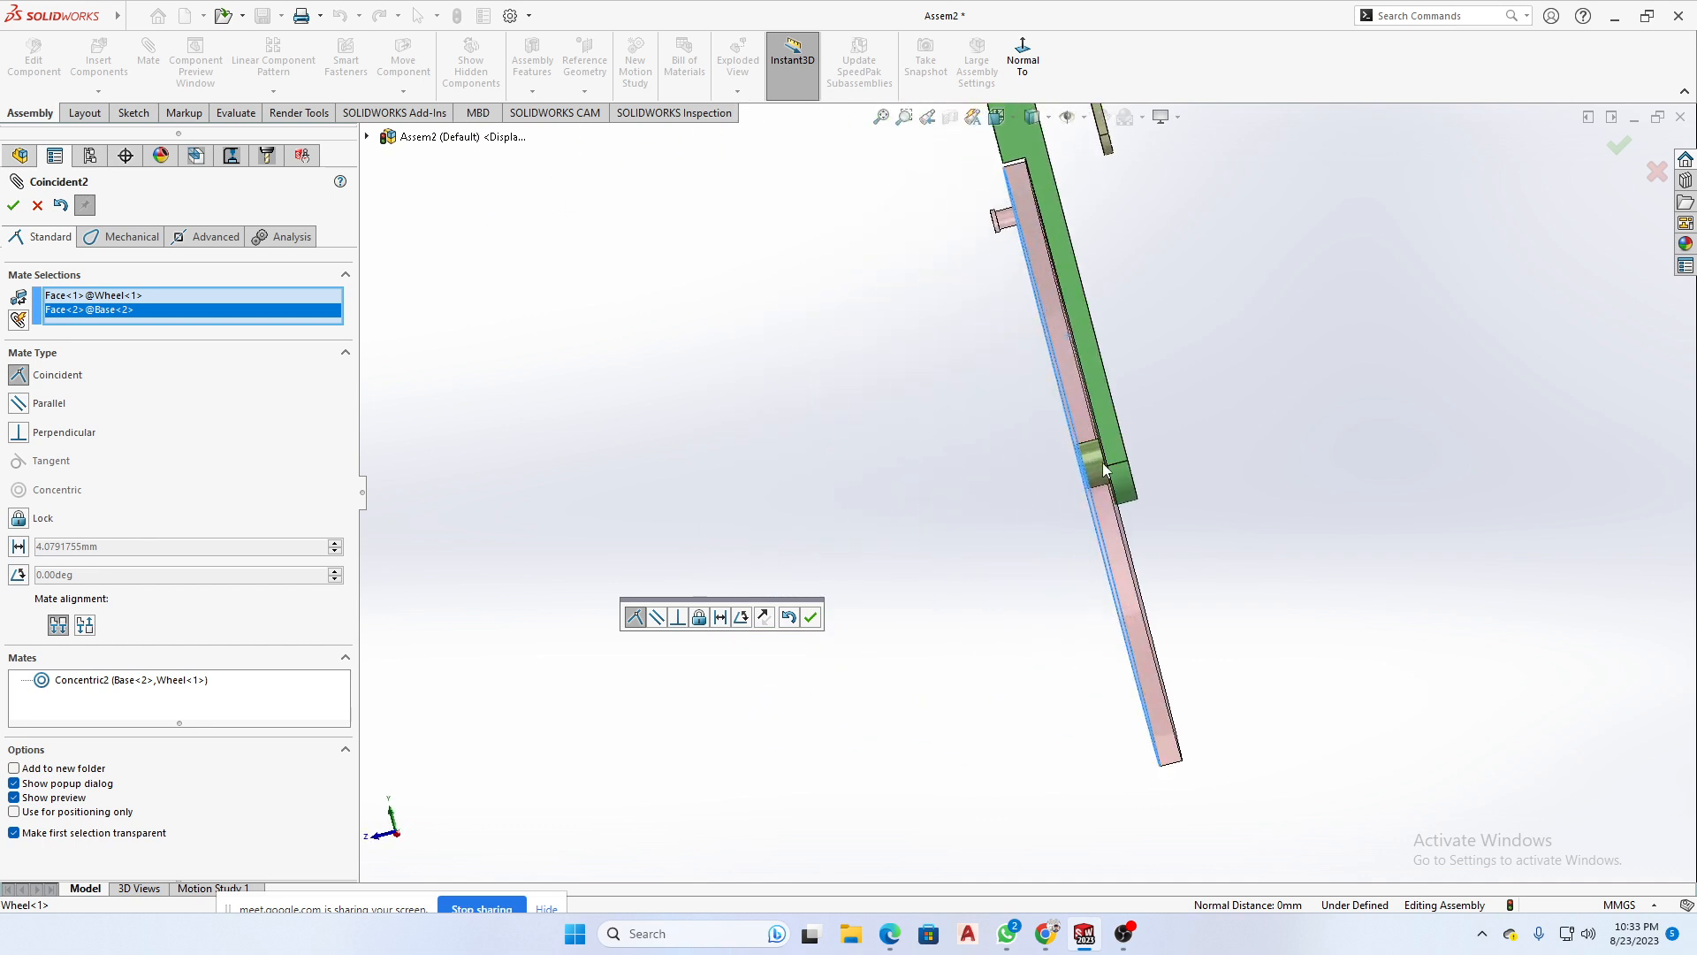
{"action": "scroll", "coordinate": [1101, 464], "scroll_direction": "down", "scroll_amount": 4}
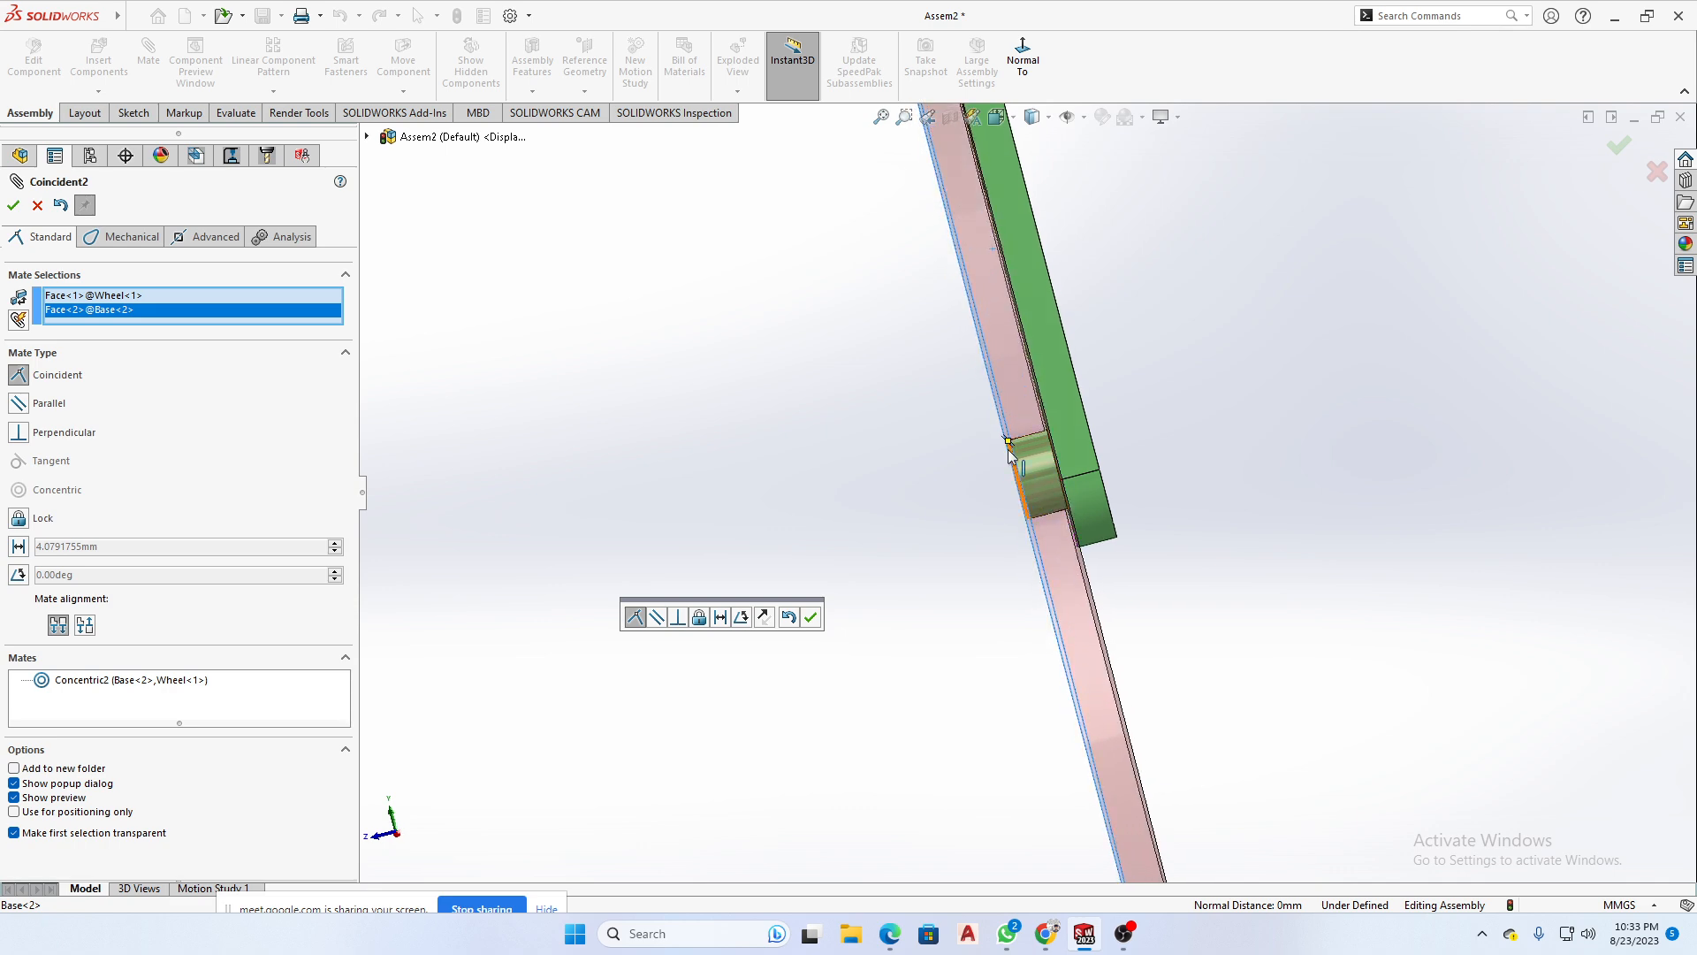
{"action": "middle_click_drag", "start_coordinate": [1161, 500], "coordinate": [1352, 519]}
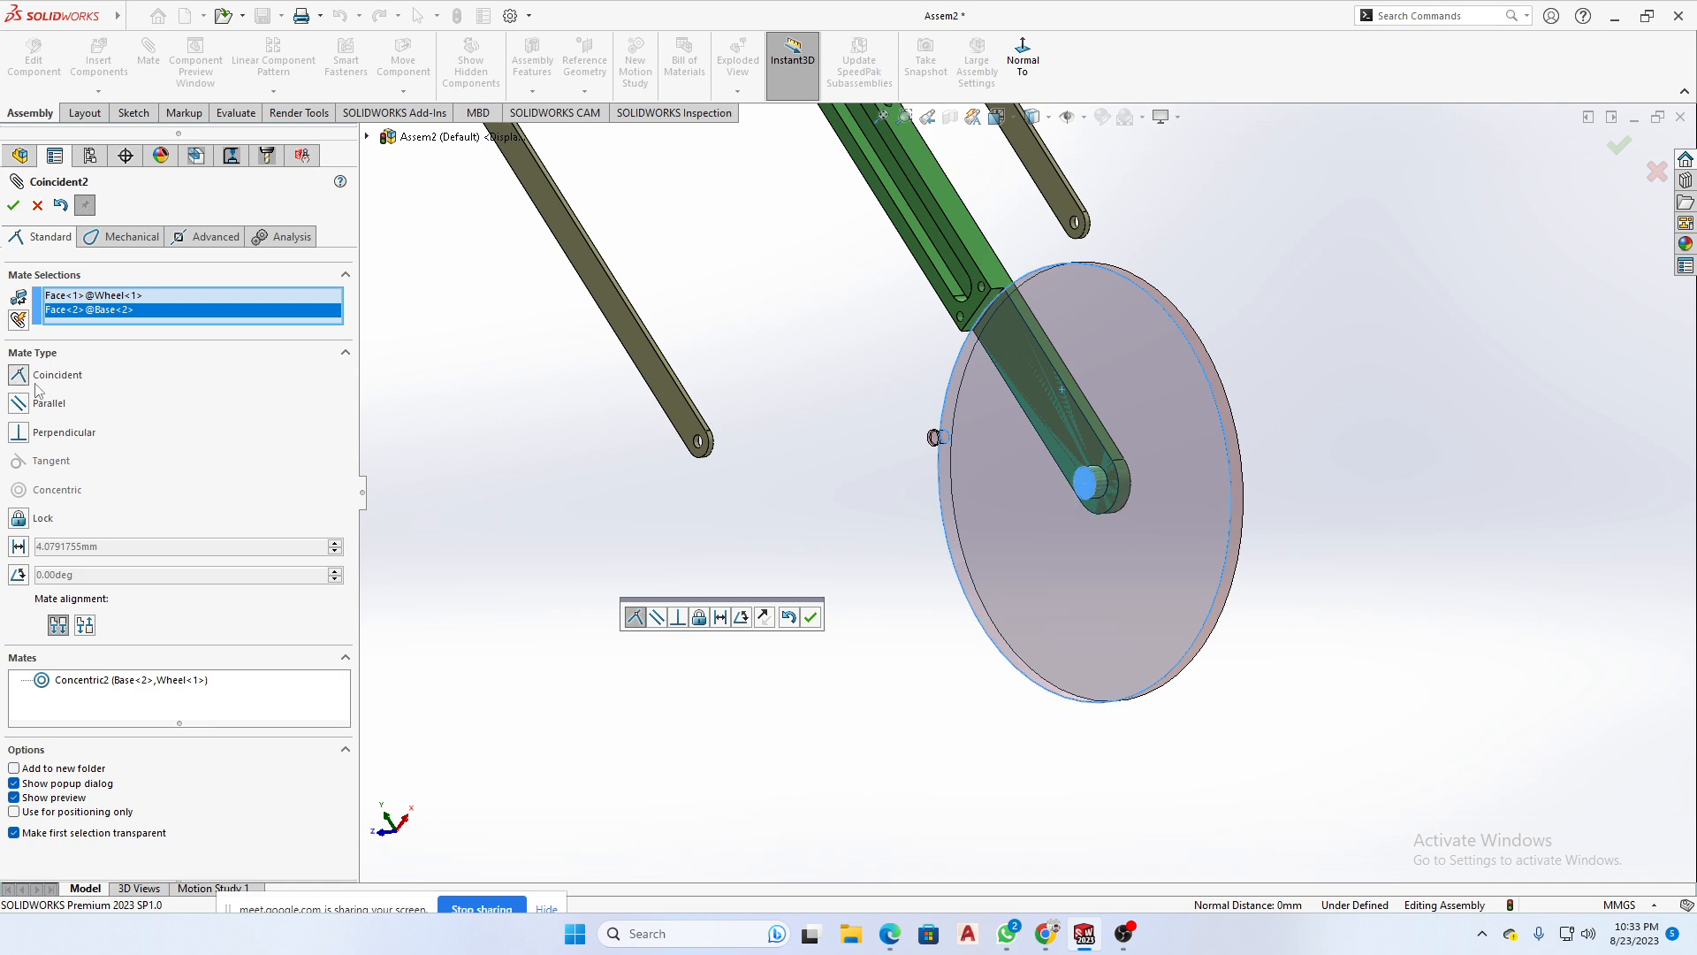
{"action": "left_click", "coordinate": [13, 207]}
- Rotate the Wheel around the Base's pin to test the motion its two mates allow
{"action": "scroll", "coordinate": [1246, 691], "scroll_direction": "up", "scroll_amount": 3}
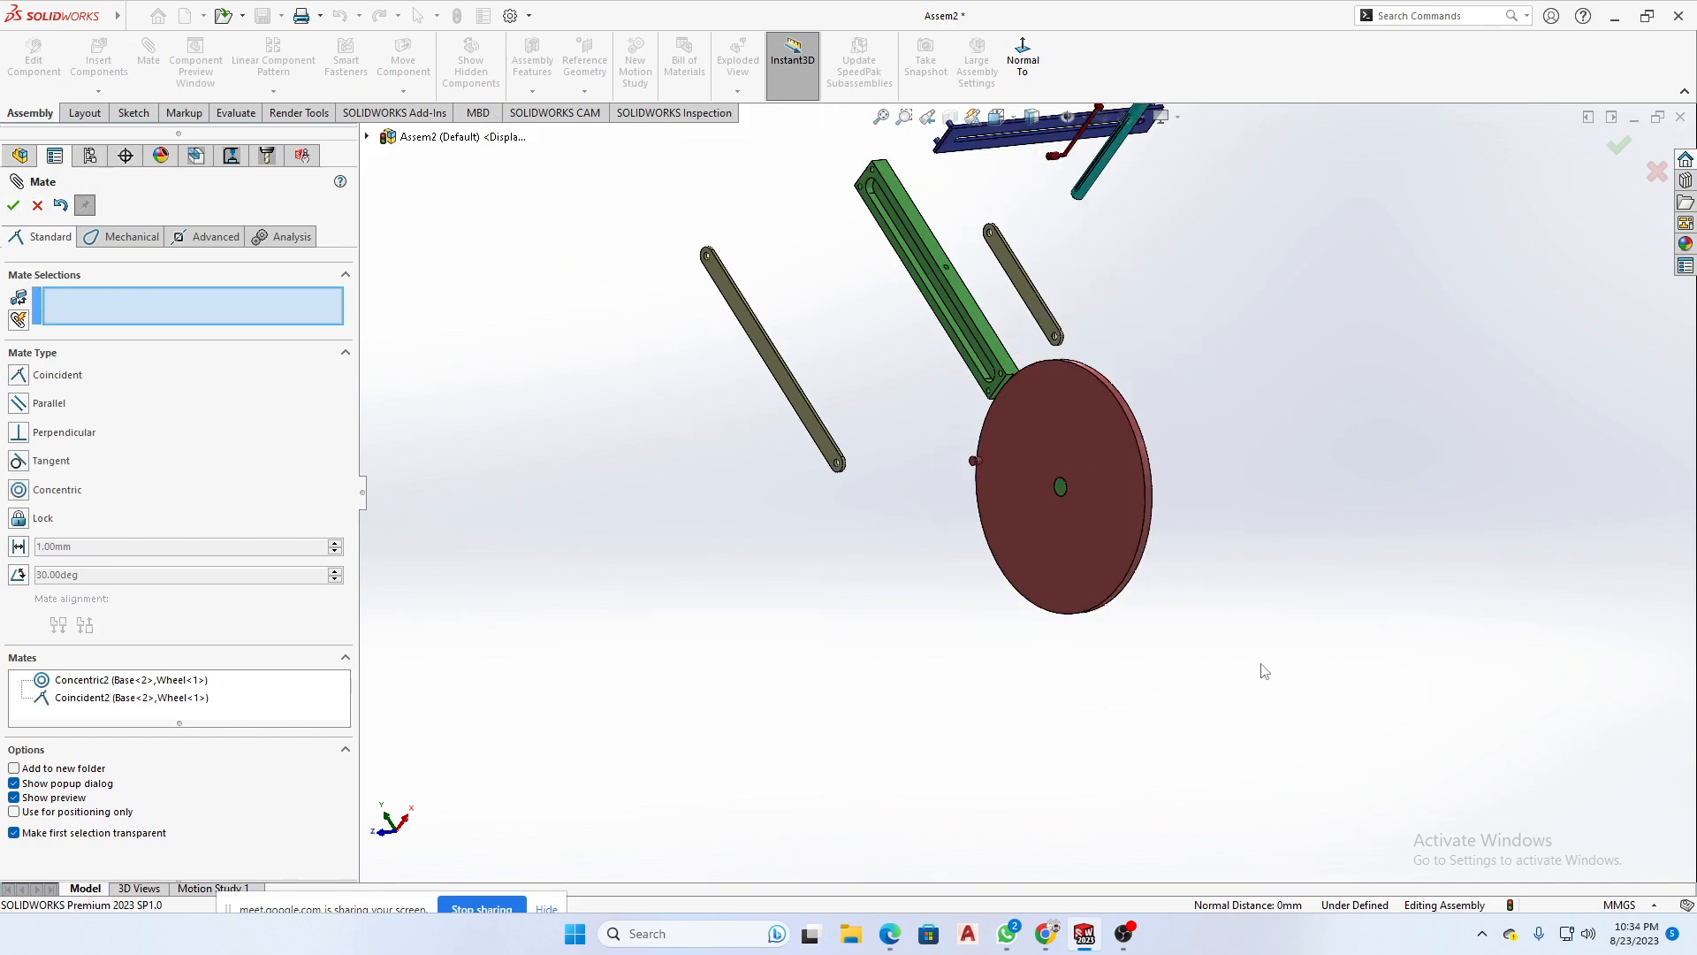
{"action": "scroll", "coordinate": [1180, 431], "scroll_direction": "down", "scroll_amount": 3}
{"action": "key", "text": "space"}
{"action": "left_click", "coordinate": [1283, 474]}
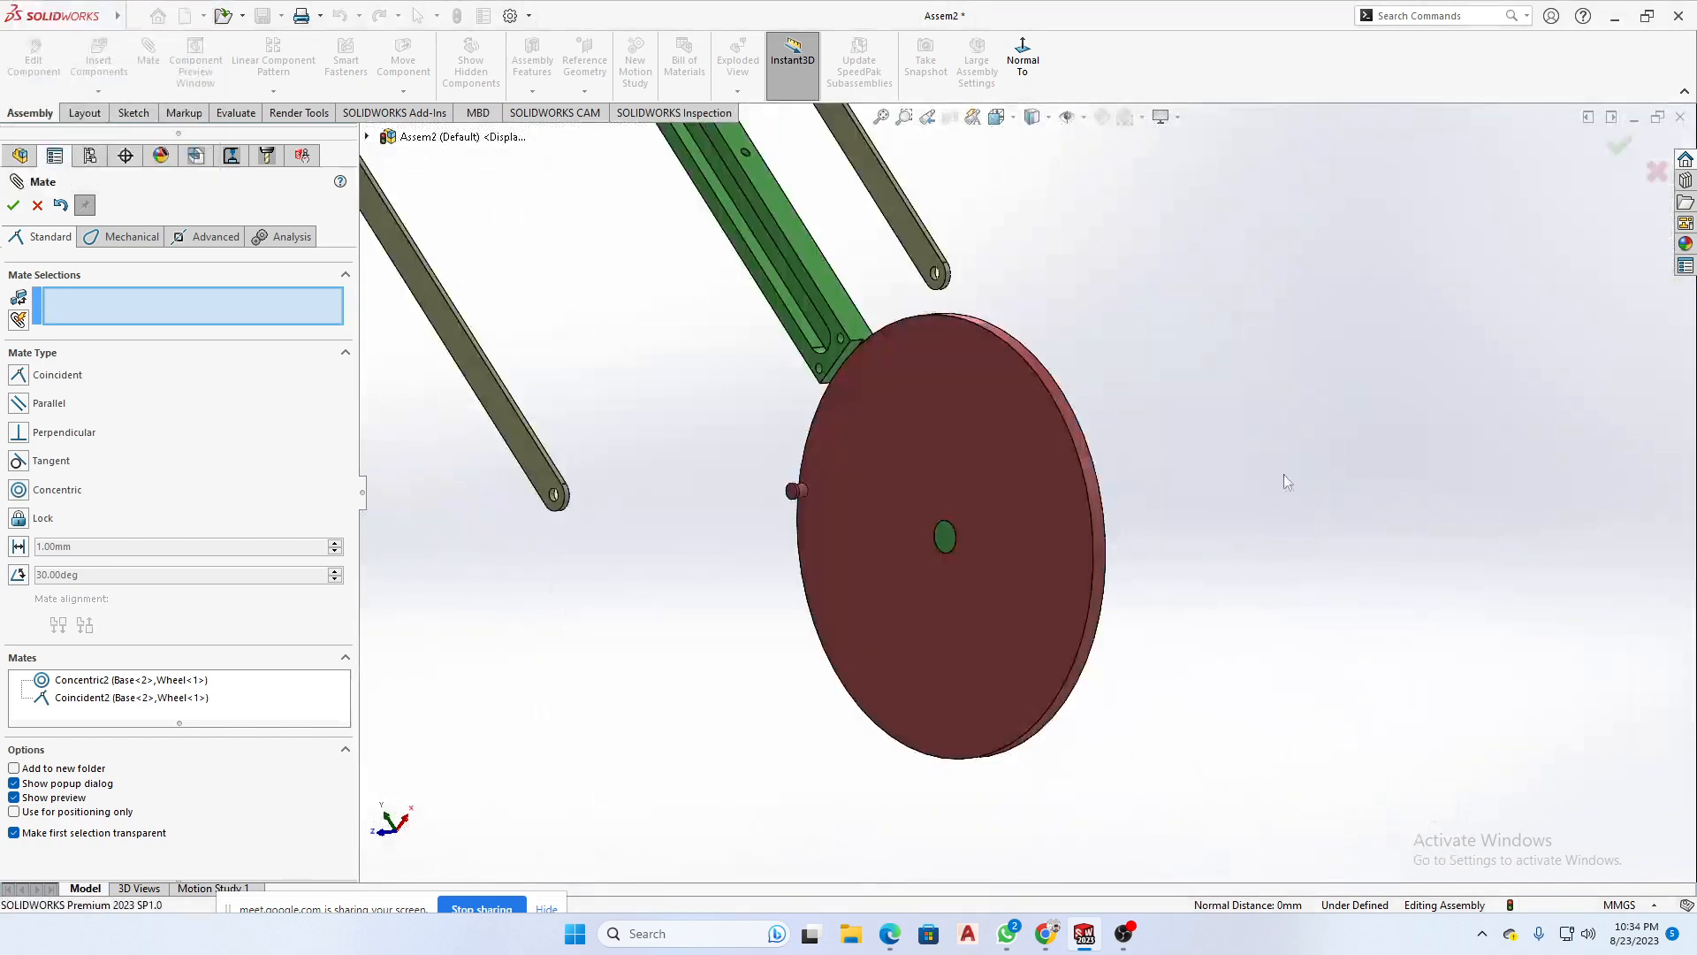
{"action": "middle_click_drag", "start_coordinate": [1284, 474], "coordinate": [1262, 401]}
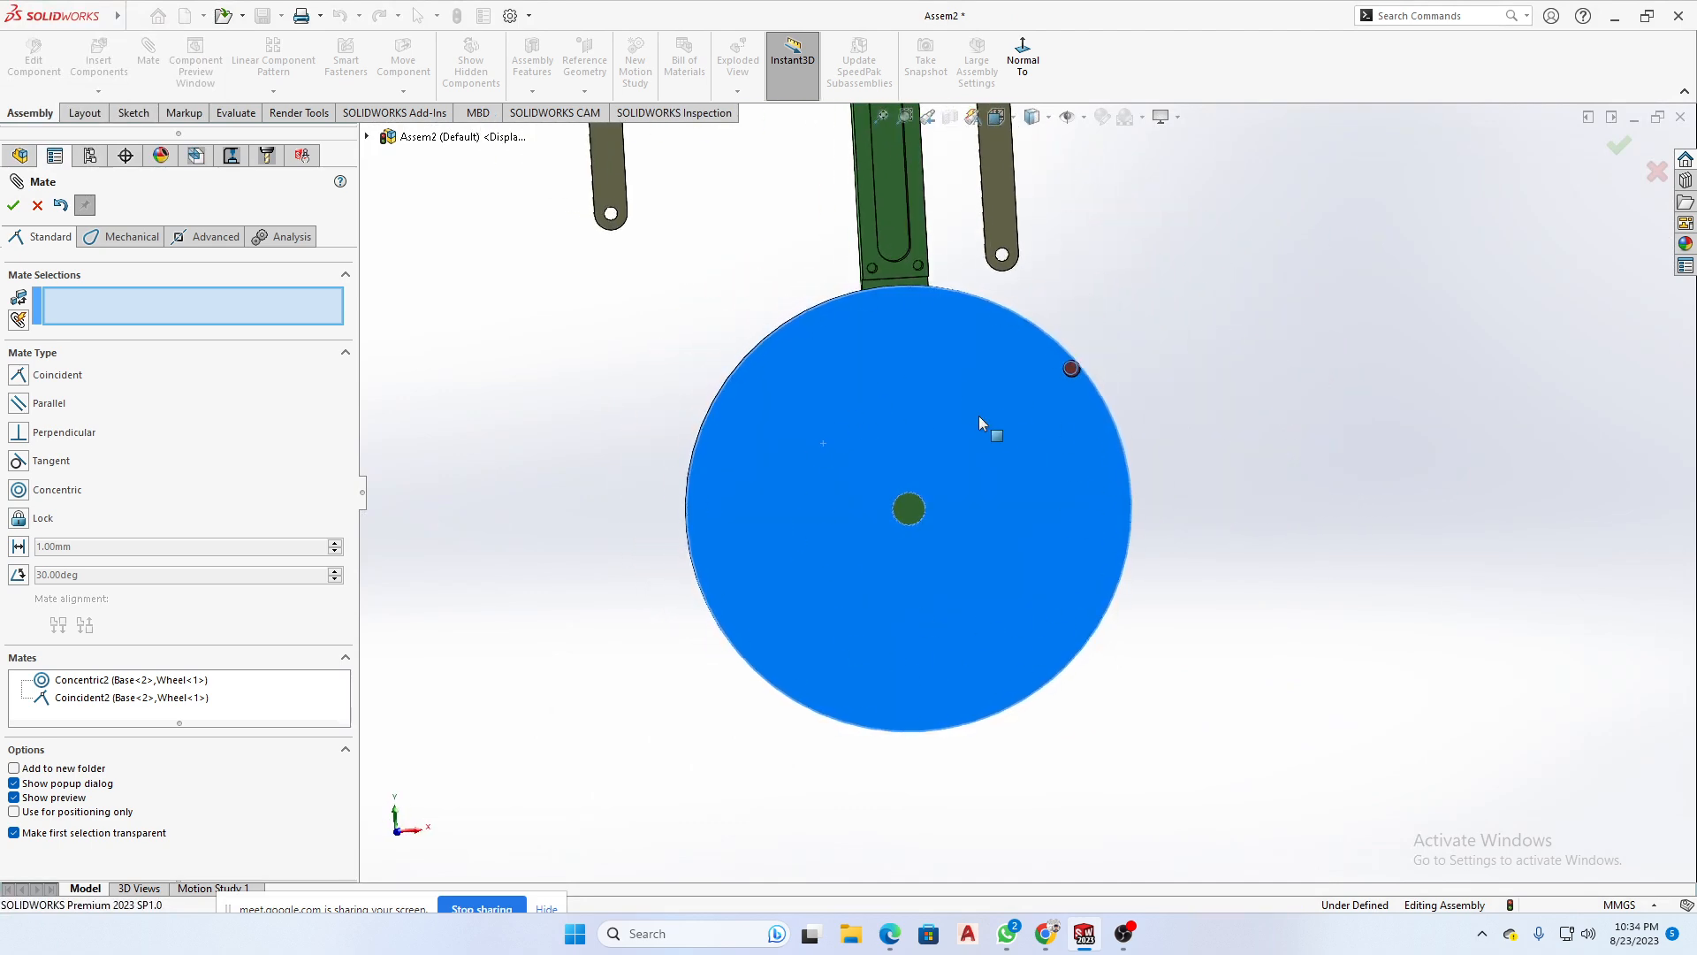
{"action": "scroll", "coordinate": [1337, 510], "scroll_direction": "up", "scroll_amount": 1}
{"action": "middle_click_drag", "start_coordinate": [1337, 512], "coordinate": [1151, 555]}
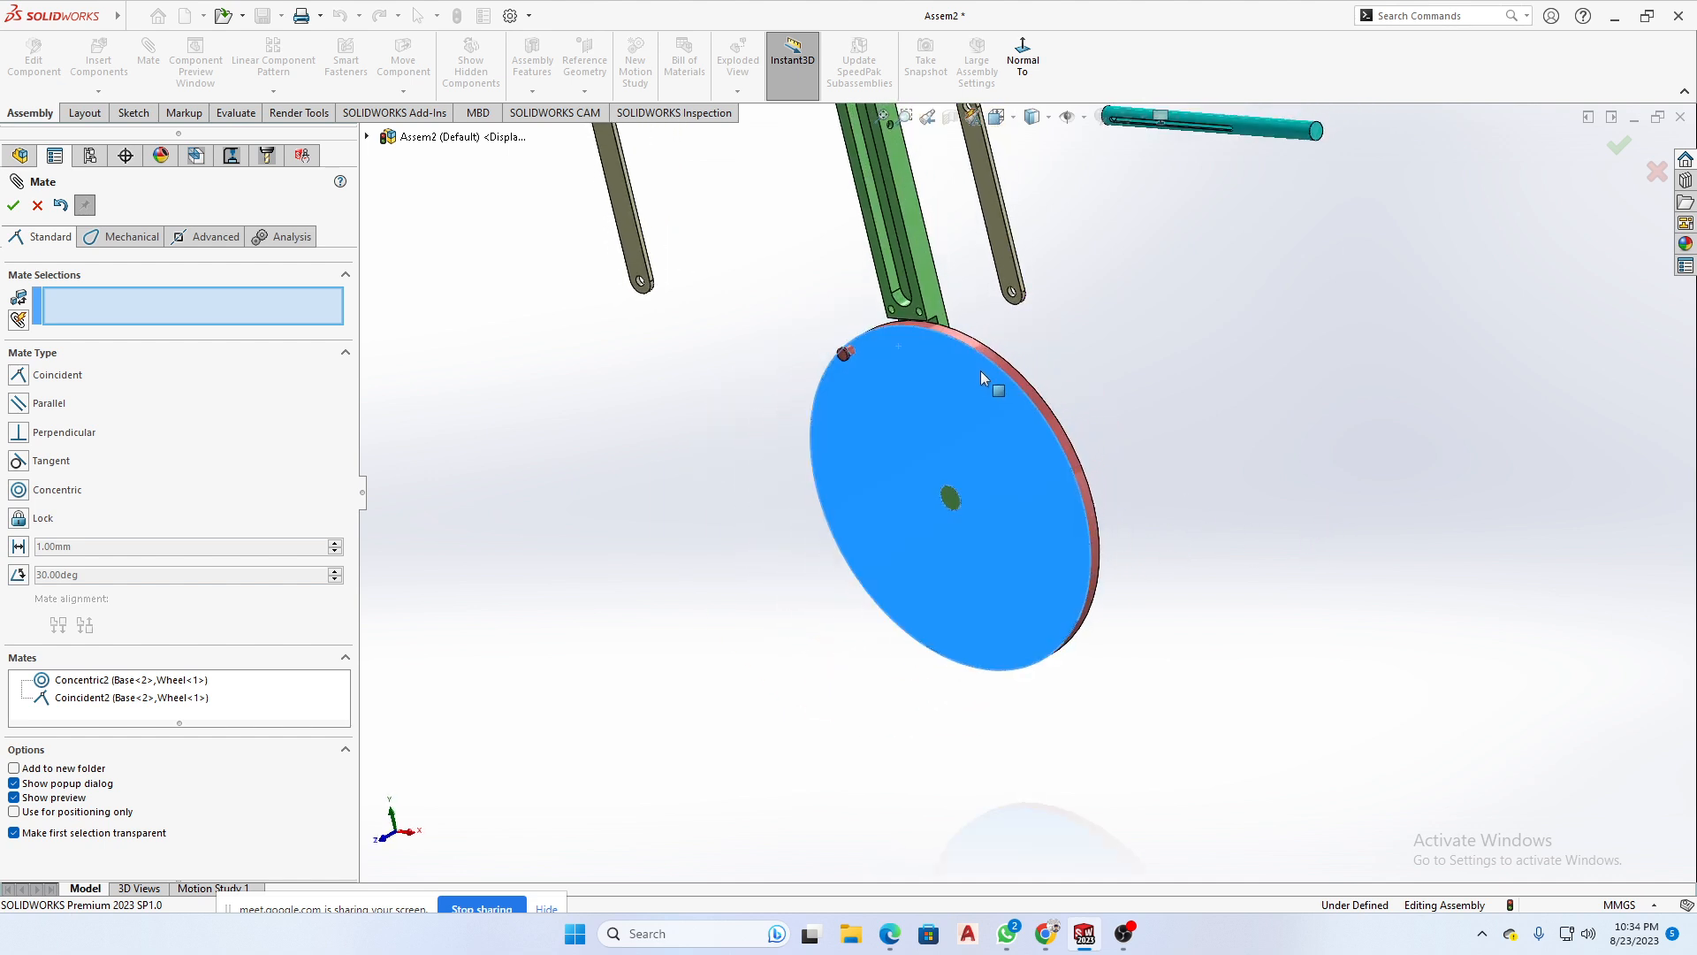
{"action": "left_click_drag", "start_coordinate": [1052, 587], "coordinate": [968, 389]}
{"action": "middle_click_drag", "start_coordinate": [1056, 414], "coordinate": [1080, 410]}
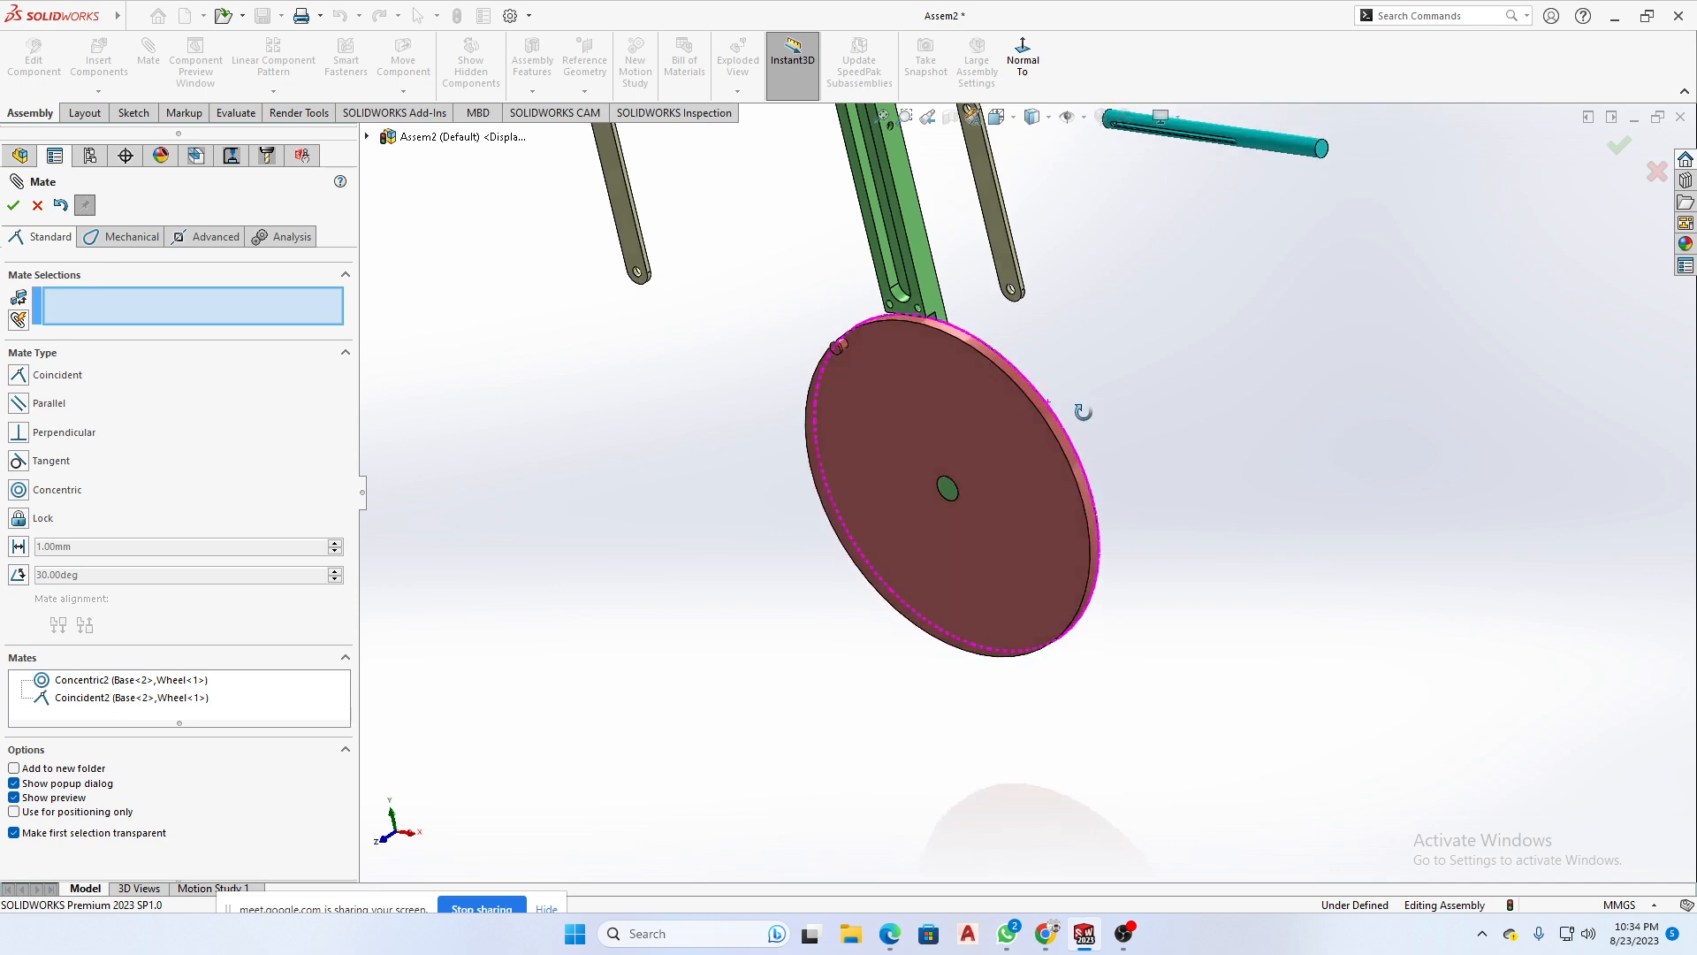
- Close the Mate command and expand the assembly's Mates folder to show the Base and Wheel mates
{"action": "scroll", "coordinate": [954, 468], "scroll_direction": "down", "scroll_amount": 3}
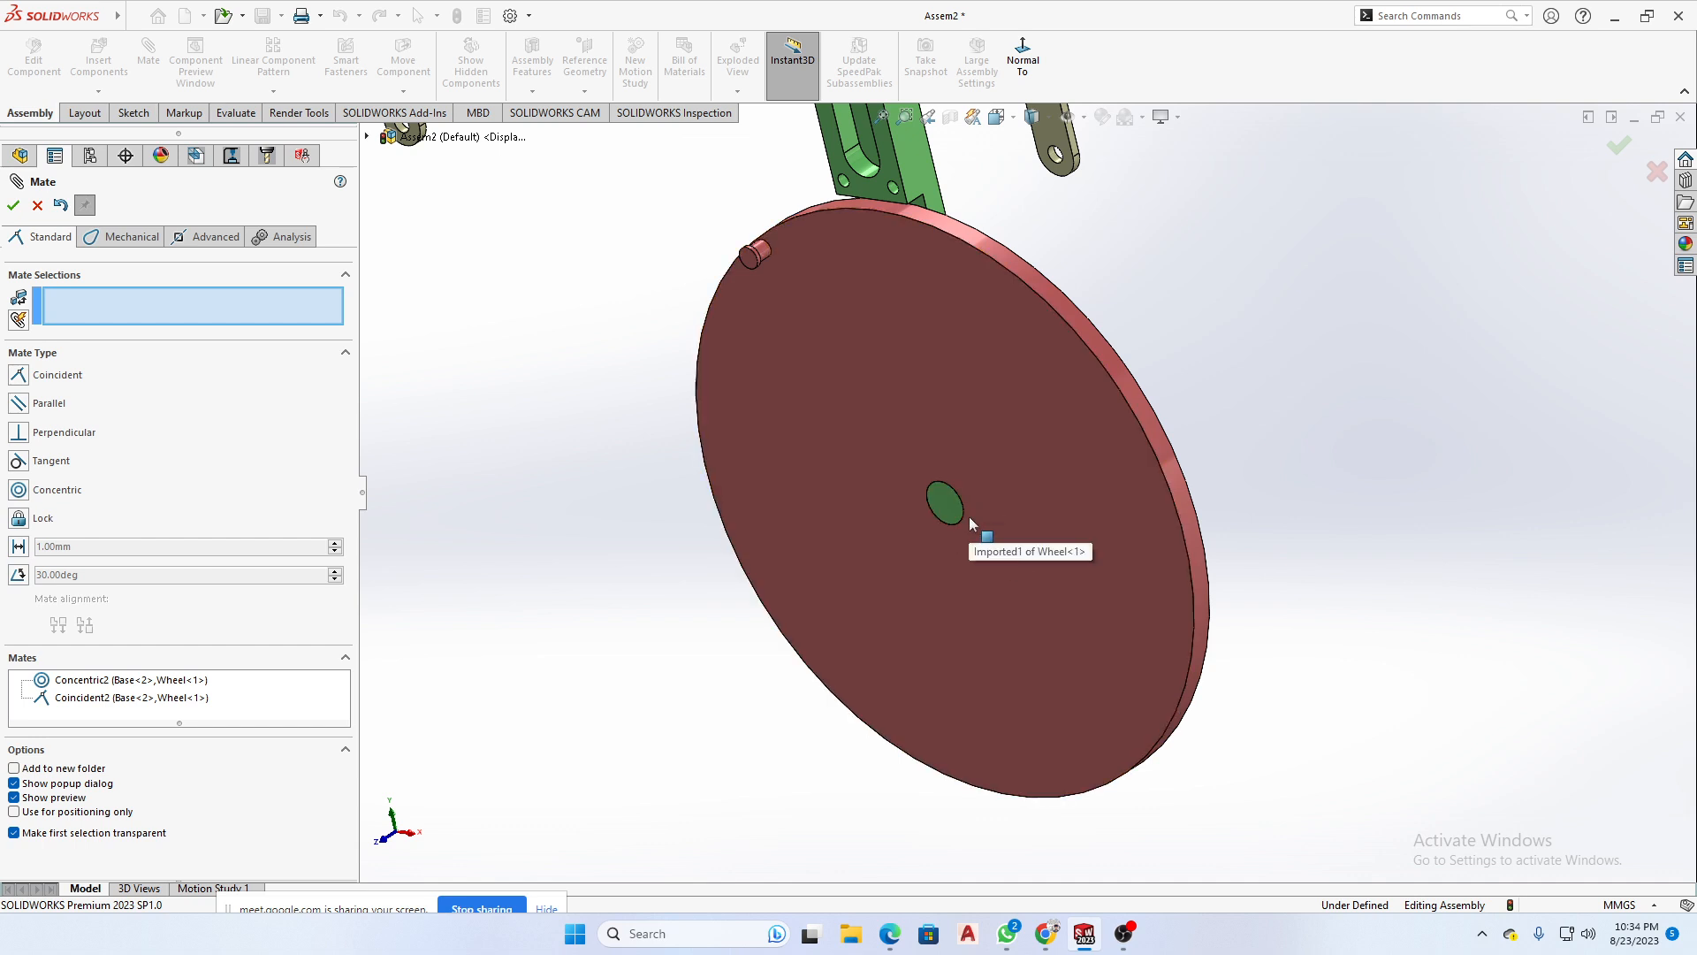
{"action": "scroll", "coordinate": [970, 524], "scroll_direction": "down", "scroll_amount": 2}
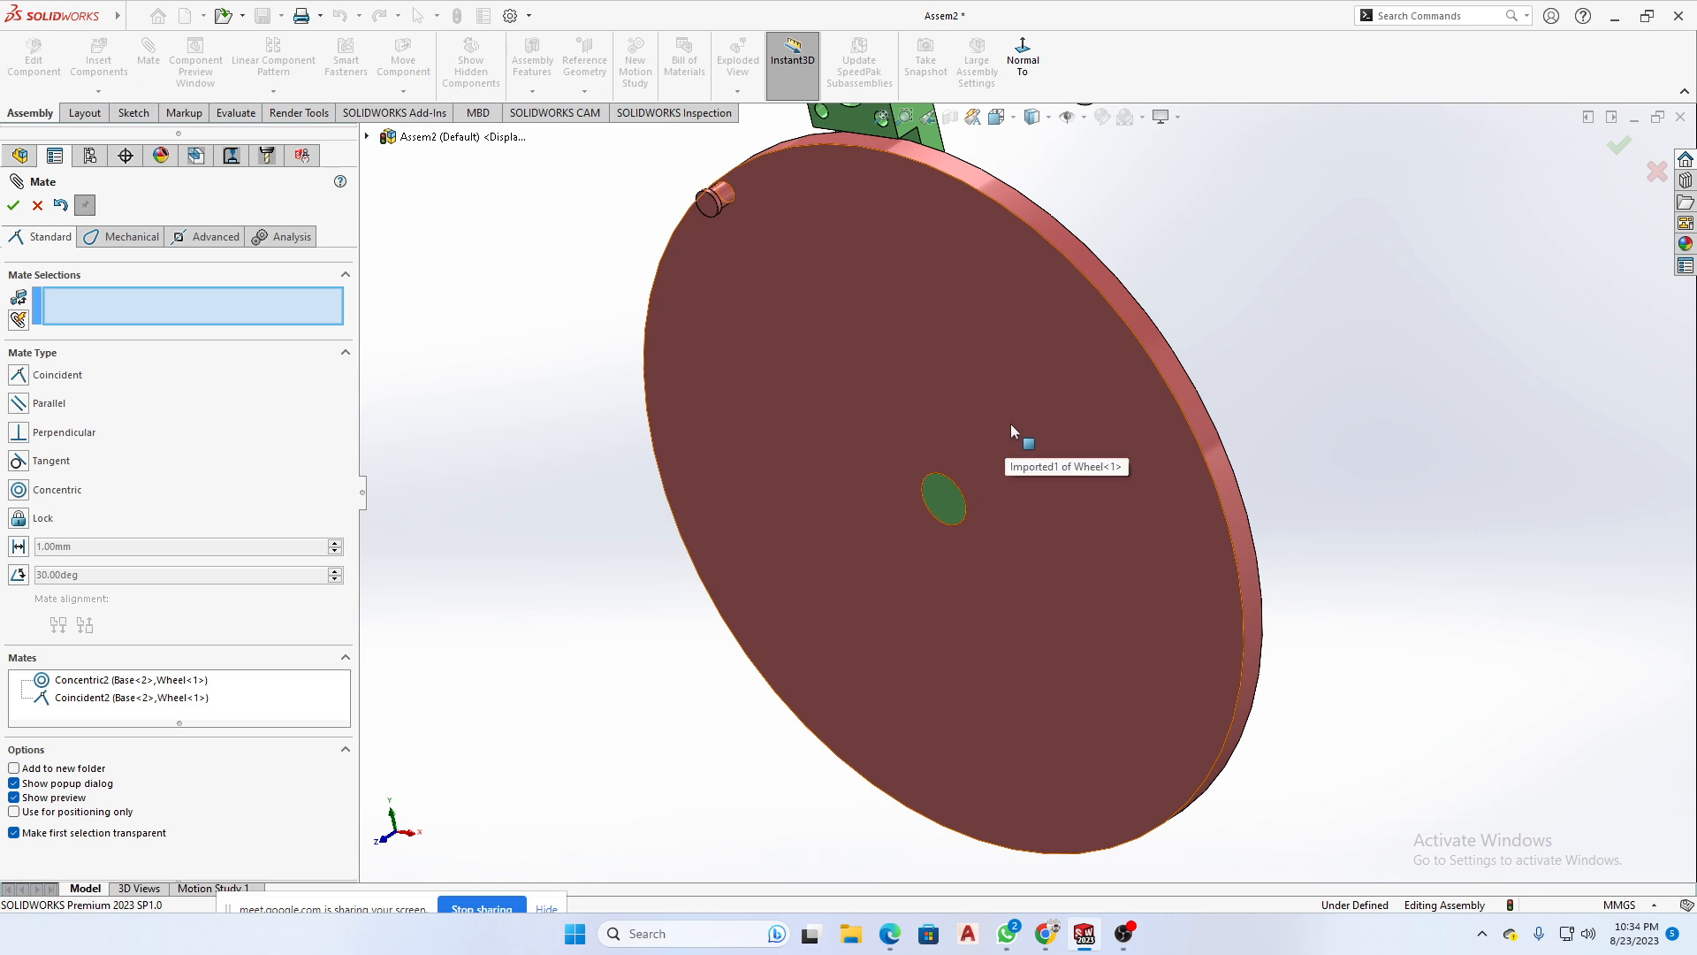
{"action": "scroll", "coordinate": [1004, 415], "scroll_direction": "up", "scroll_amount": 3}
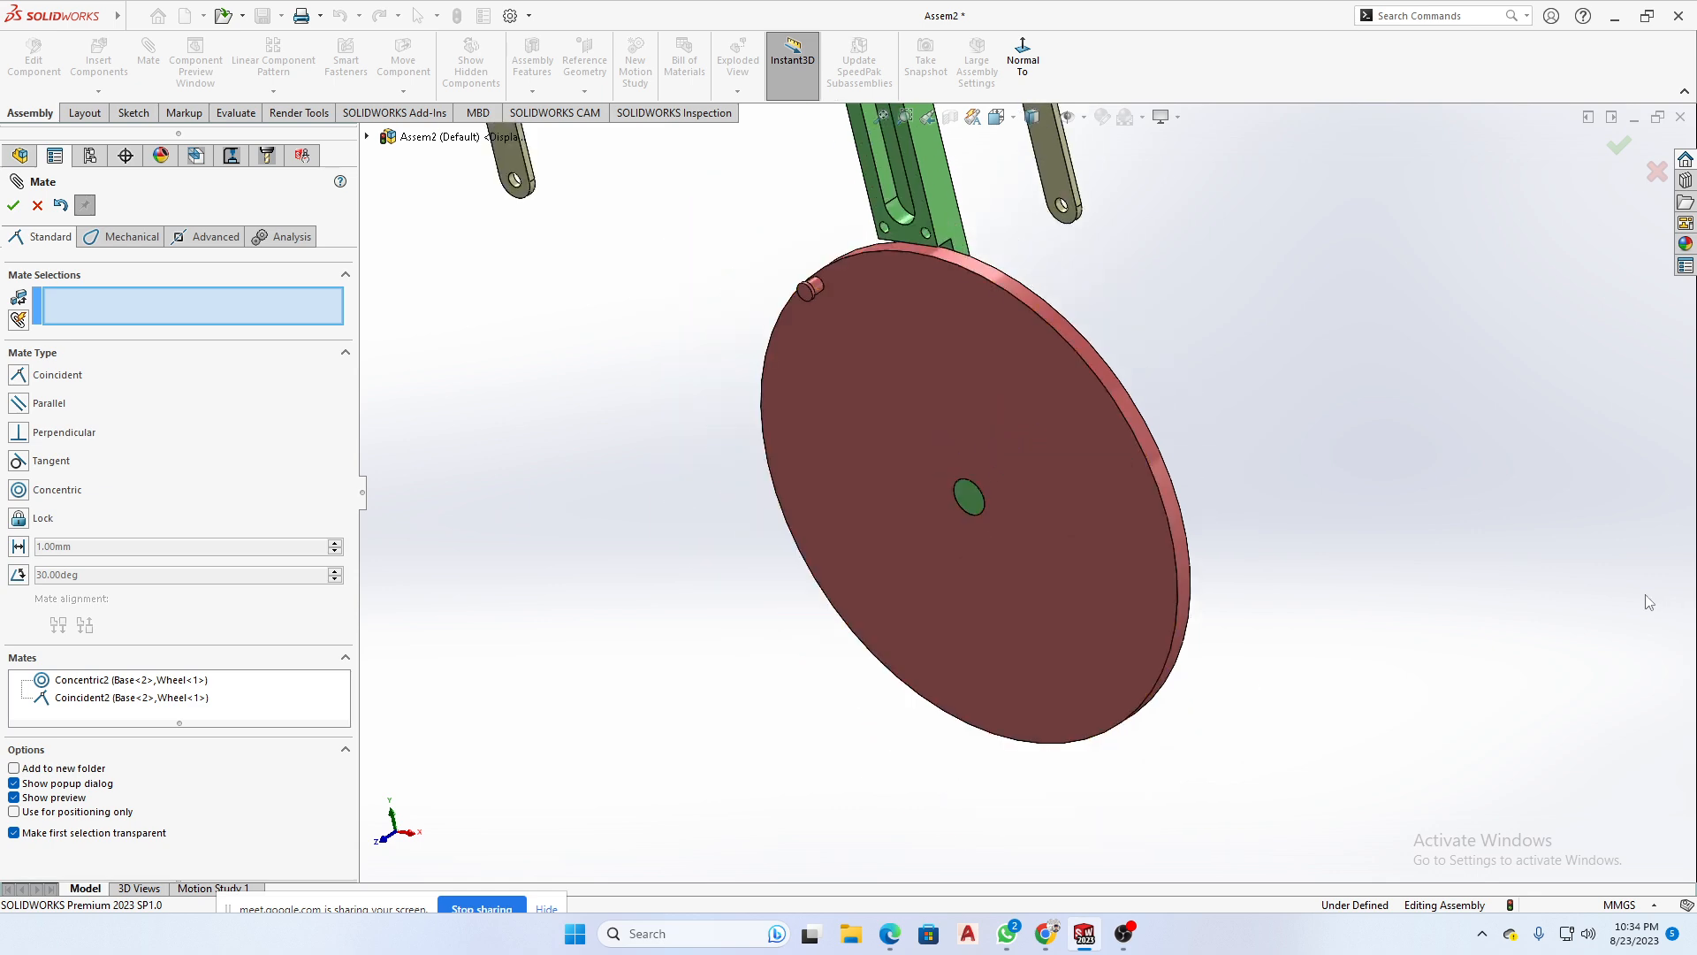
{"action": "left_click", "coordinate": [38, 206]}
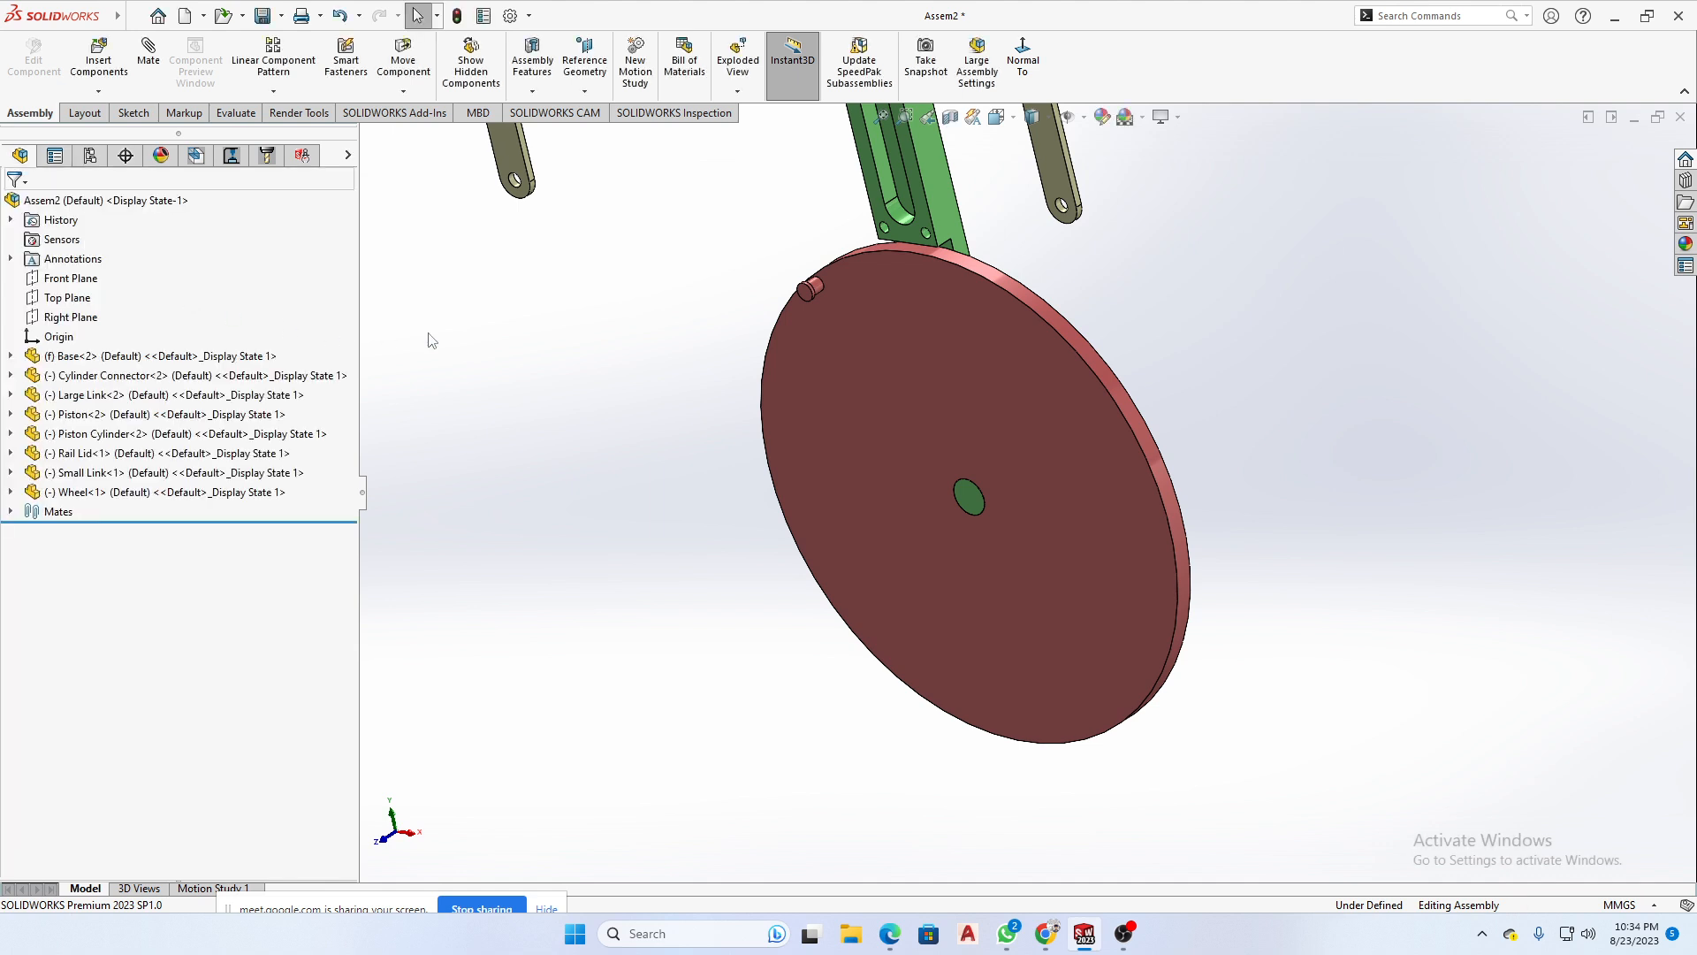
{"action": "left_click", "coordinate": [11, 512]}
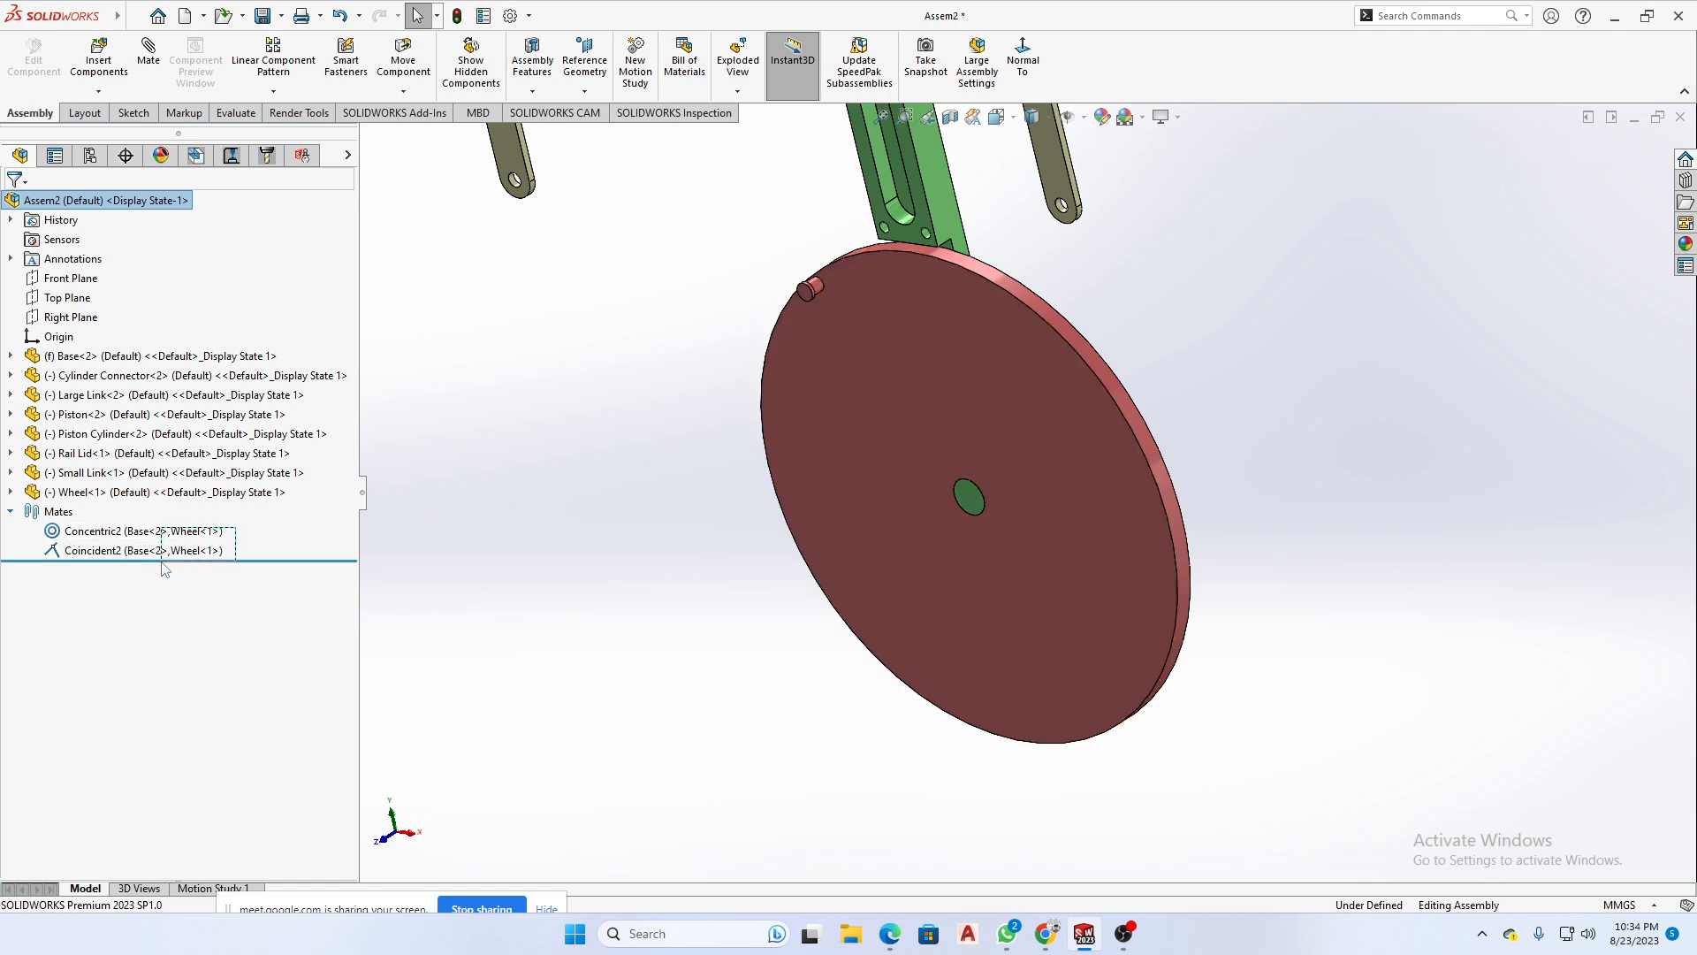
{"action": "left_click_drag", "start_coordinate": [162, 563], "coordinate": [163, 564]}
{"action": "left_click", "coordinate": [393, 554]}
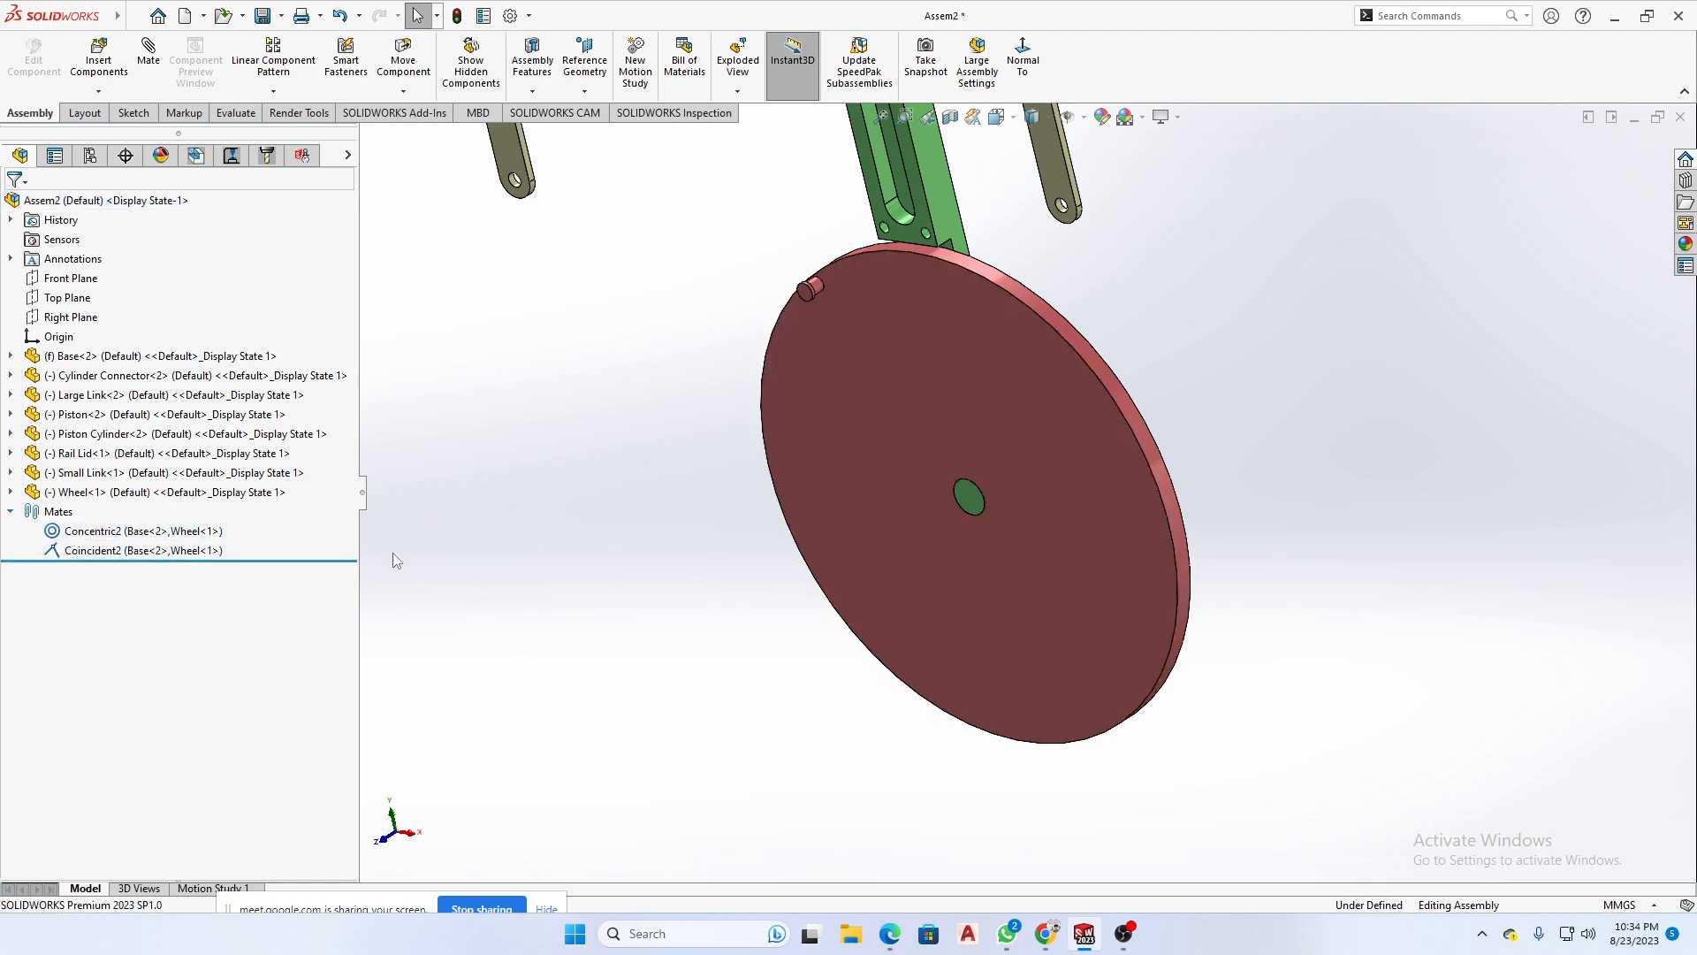
- Suppress the Concentric mate between Base and Wheel to slide the Wheel freely across the Base's plane, and unsuppress the mate
{"action": "right_click", "coordinate": [108, 537]}
{"action": "left_click", "coordinate": [195, 491]}
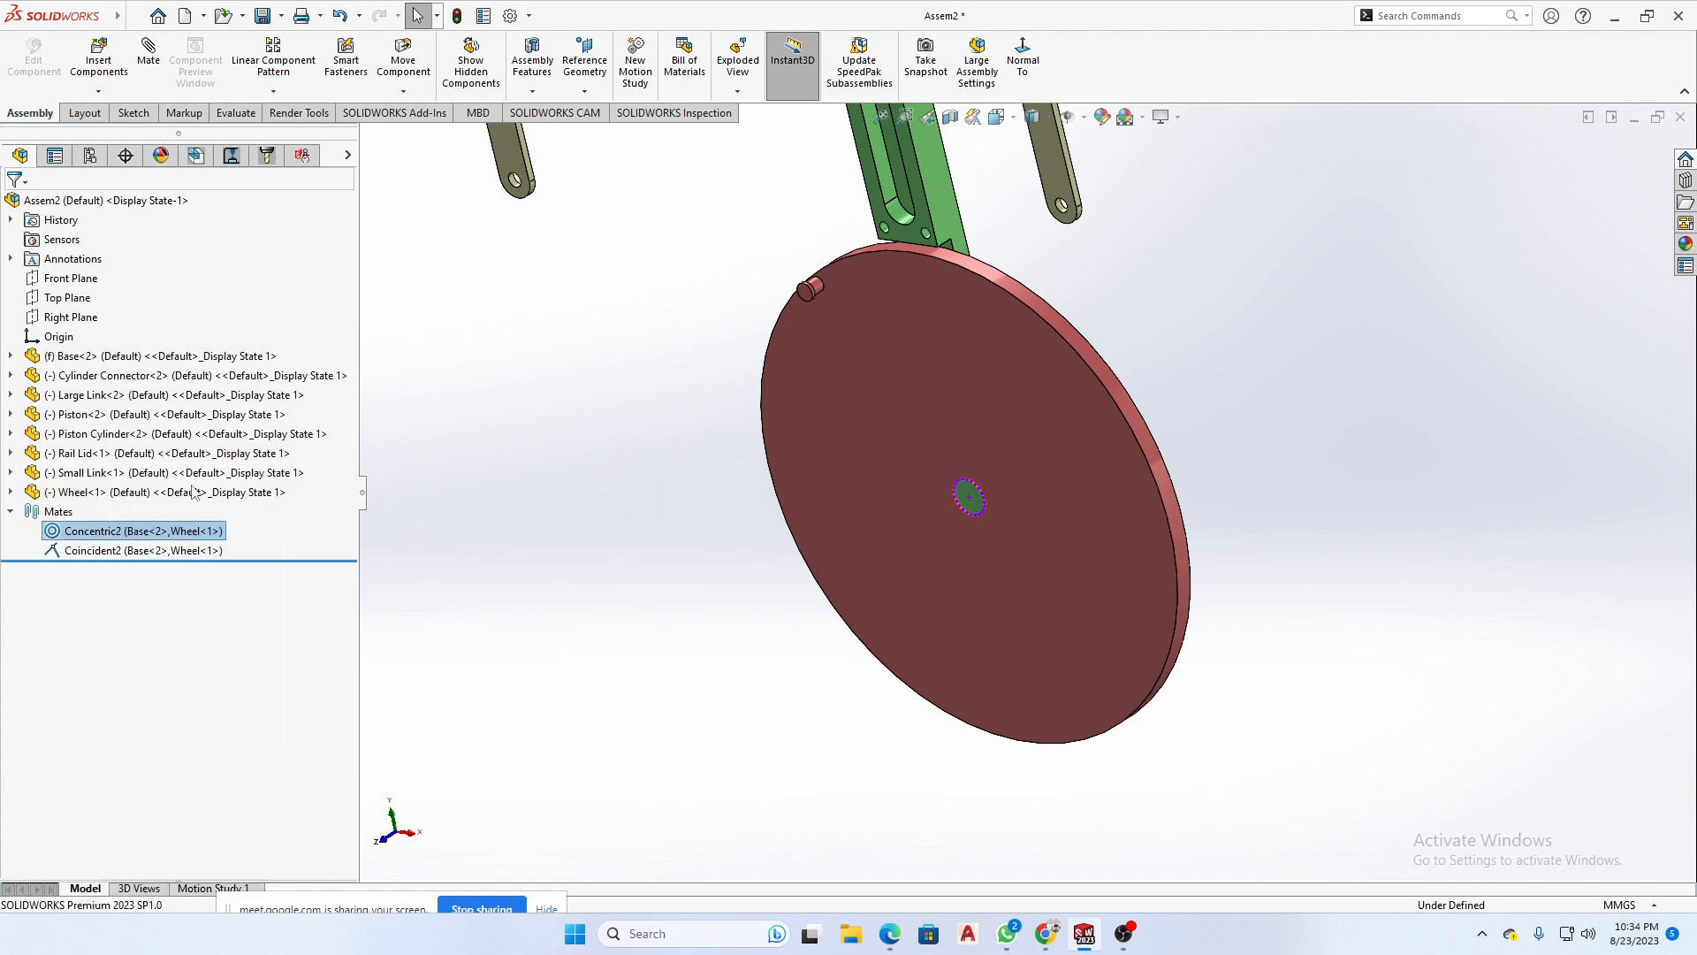
{"action": "left_click_drag", "start_coordinate": [907, 381], "coordinate": [1271, 411]}
{"action": "middle_click_drag", "start_coordinate": [1146, 598], "coordinate": [1110, 528]}
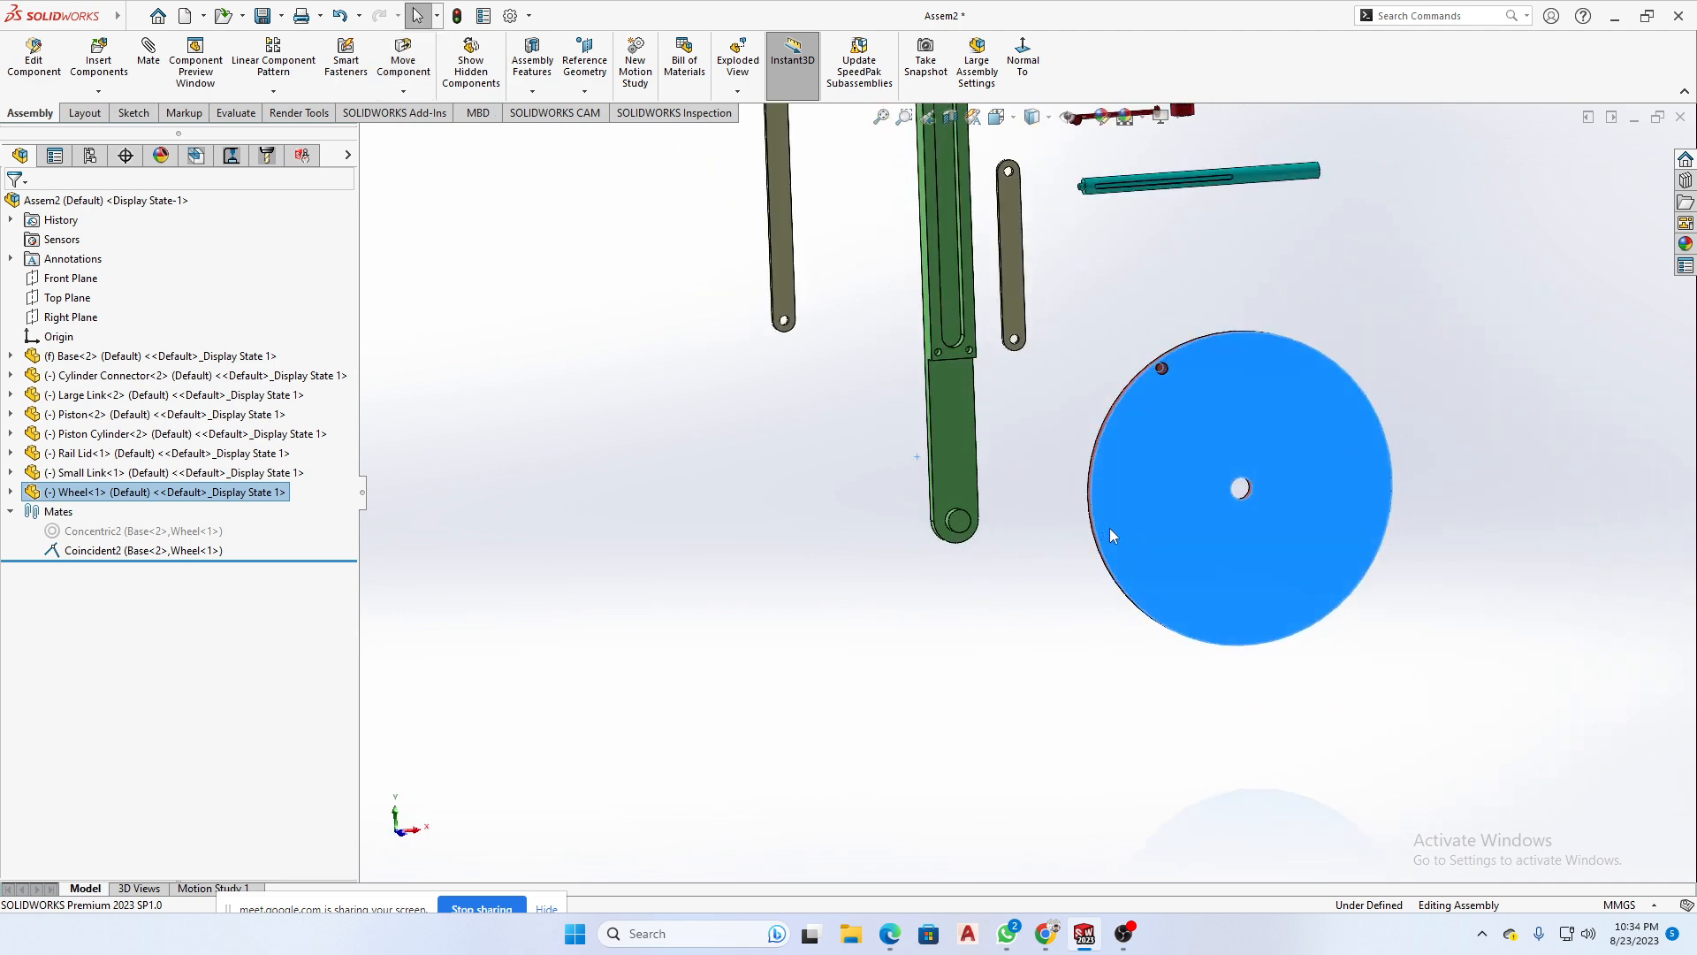
{"action": "left_click_drag", "start_coordinate": [1314, 457], "coordinate": [628, 493]}
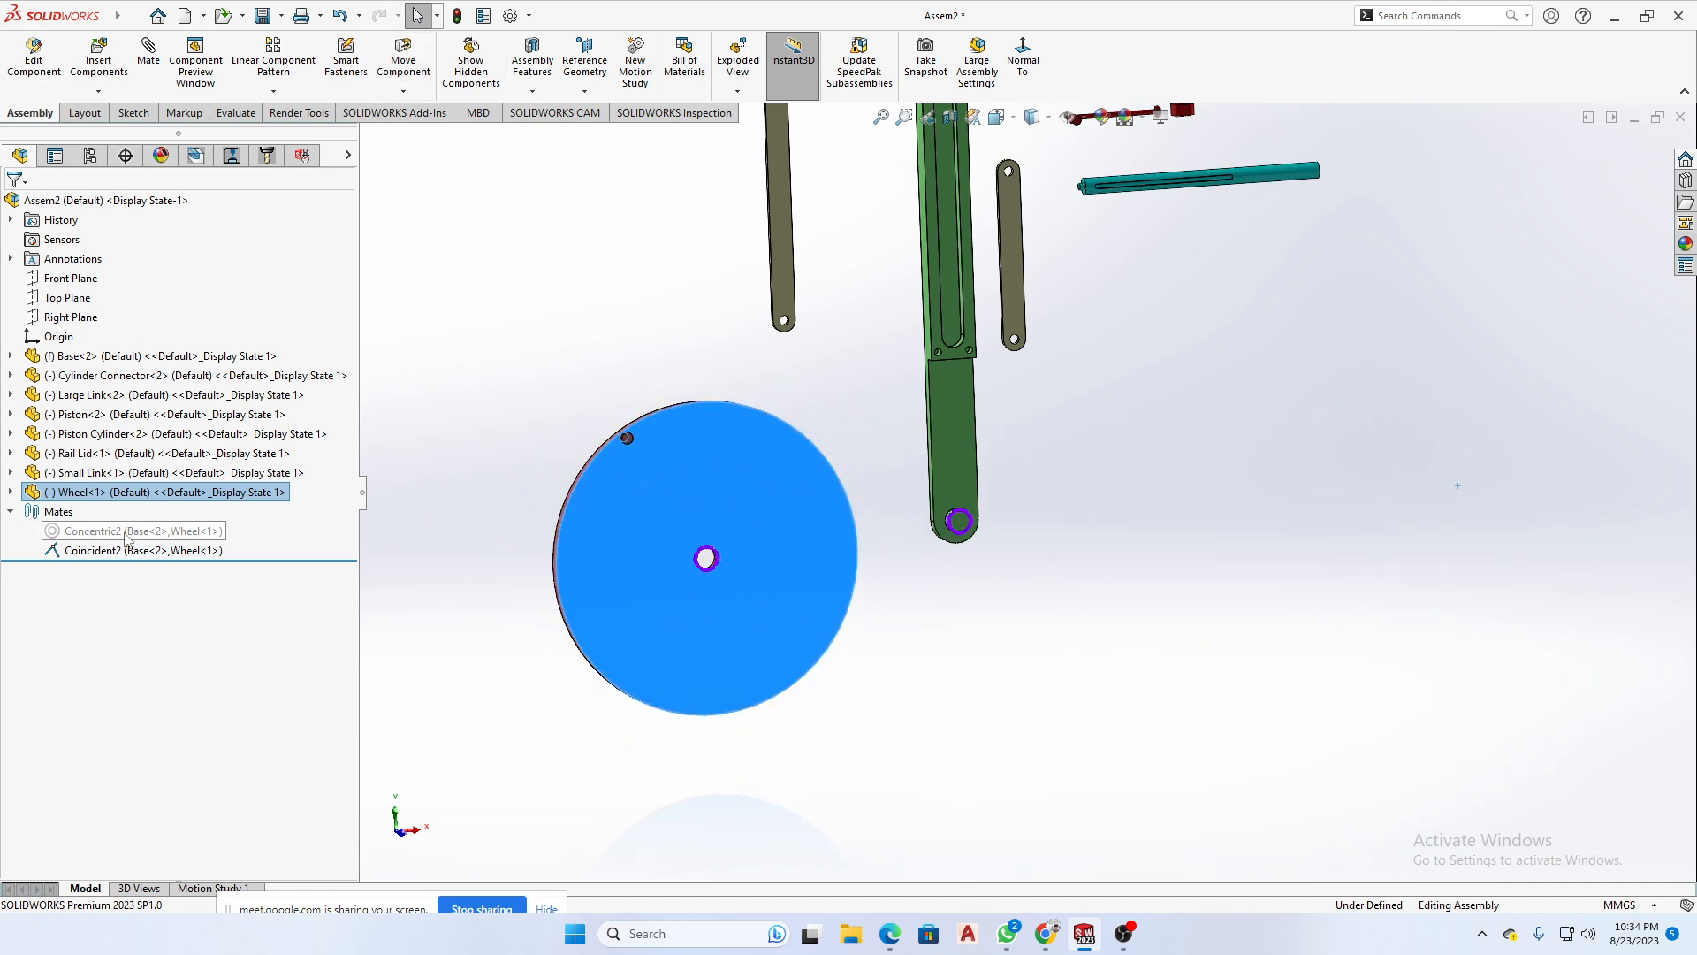
{"action": "left_click", "coordinate": [152, 530]}
{"action": "left_click", "coordinate": [167, 480]}
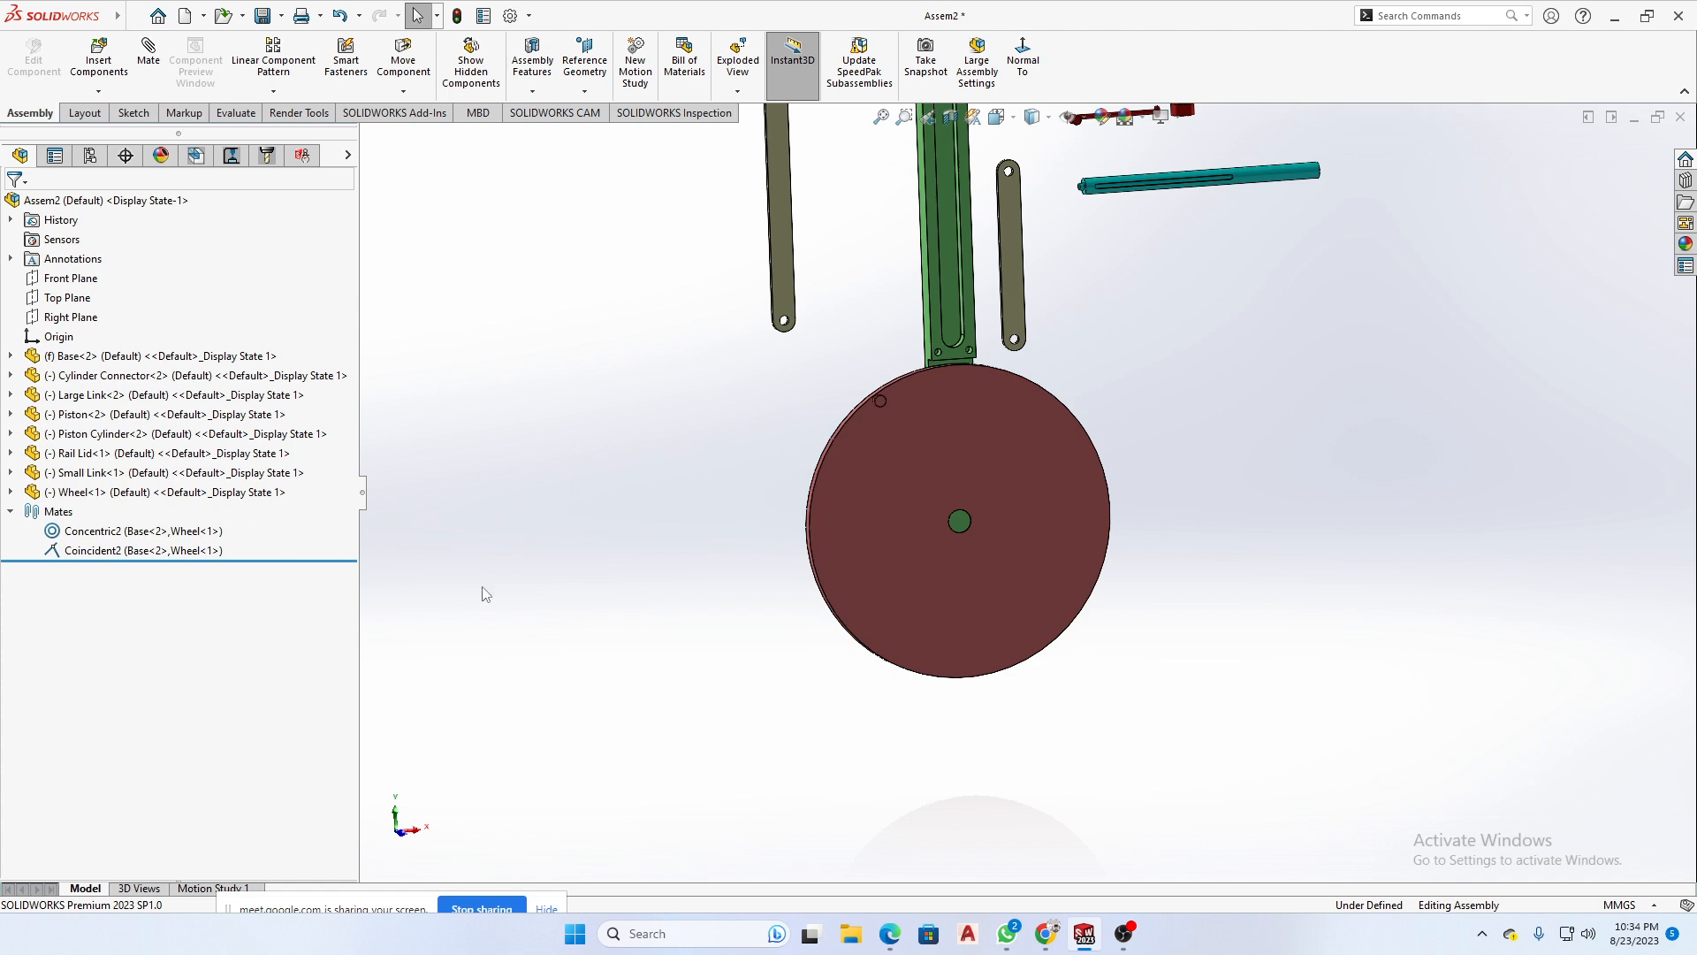
- Turn the Wheel about the Base's pin with both mates active and check it from an angle
{"action": "left_click_drag", "start_coordinate": [909, 460], "coordinate": [1138, 504]}
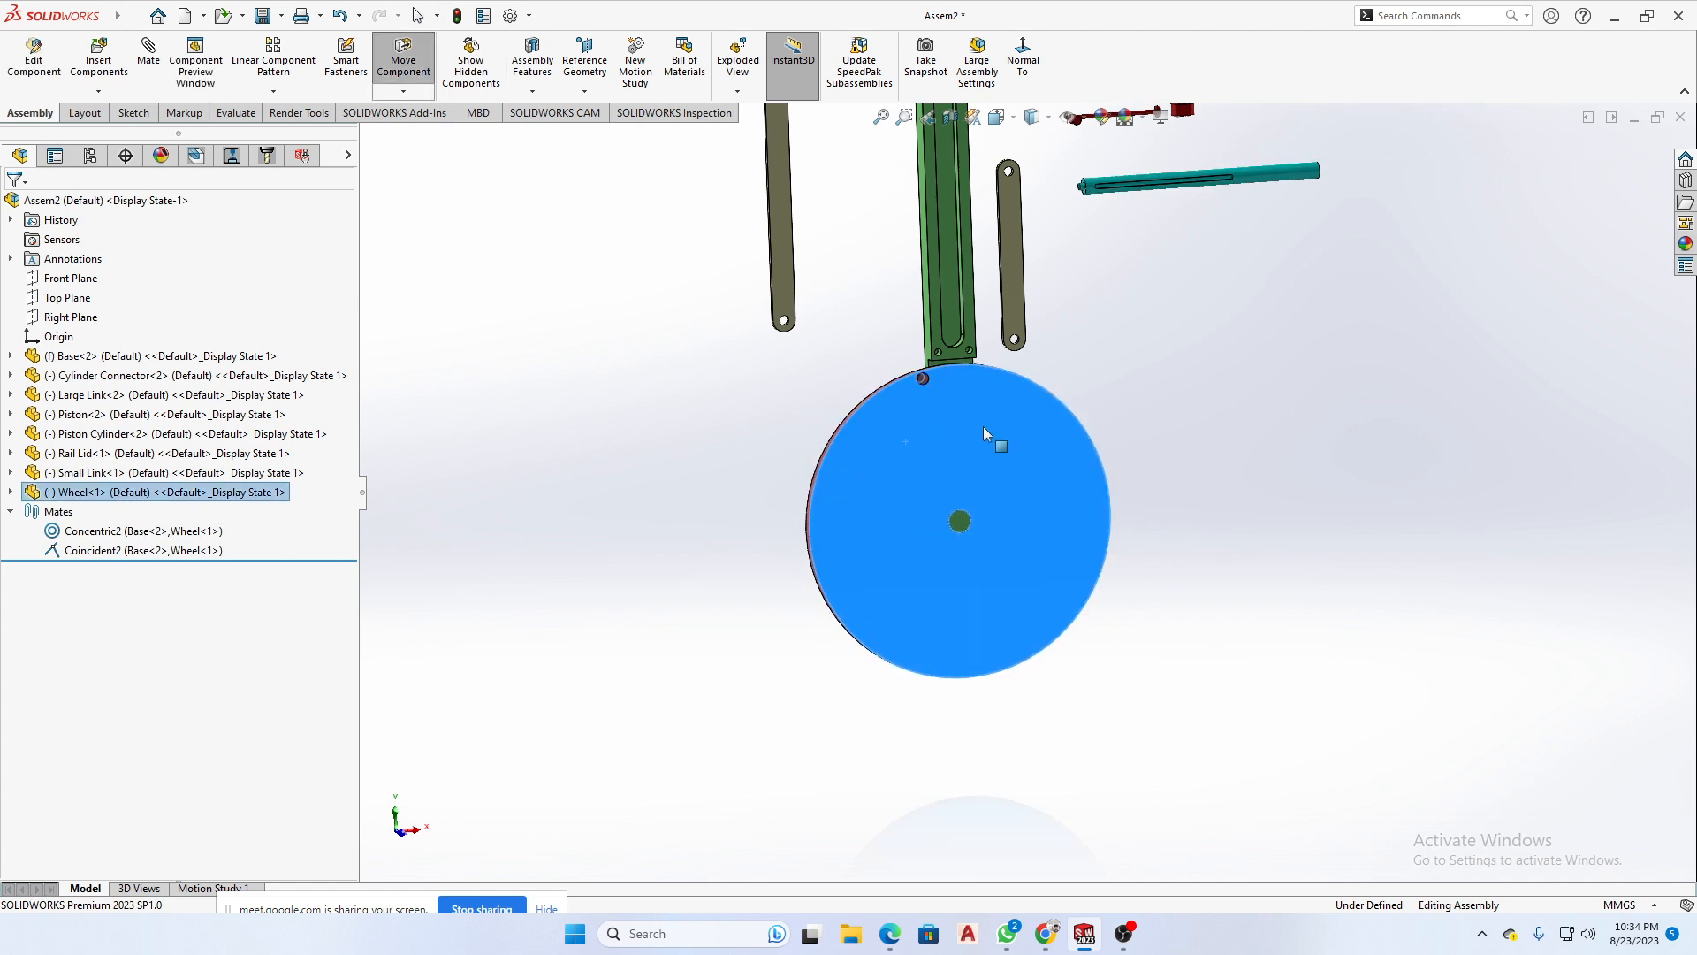
{"action": "left_click_drag", "start_coordinate": [989, 385], "coordinate": [1058, 407]}
{"action": "left_click", "coordinate": [1320, 429]}
{"action": "middle_click_drag", "start_coordinate": [1320, 429], "coordinate": [1171, 435]}
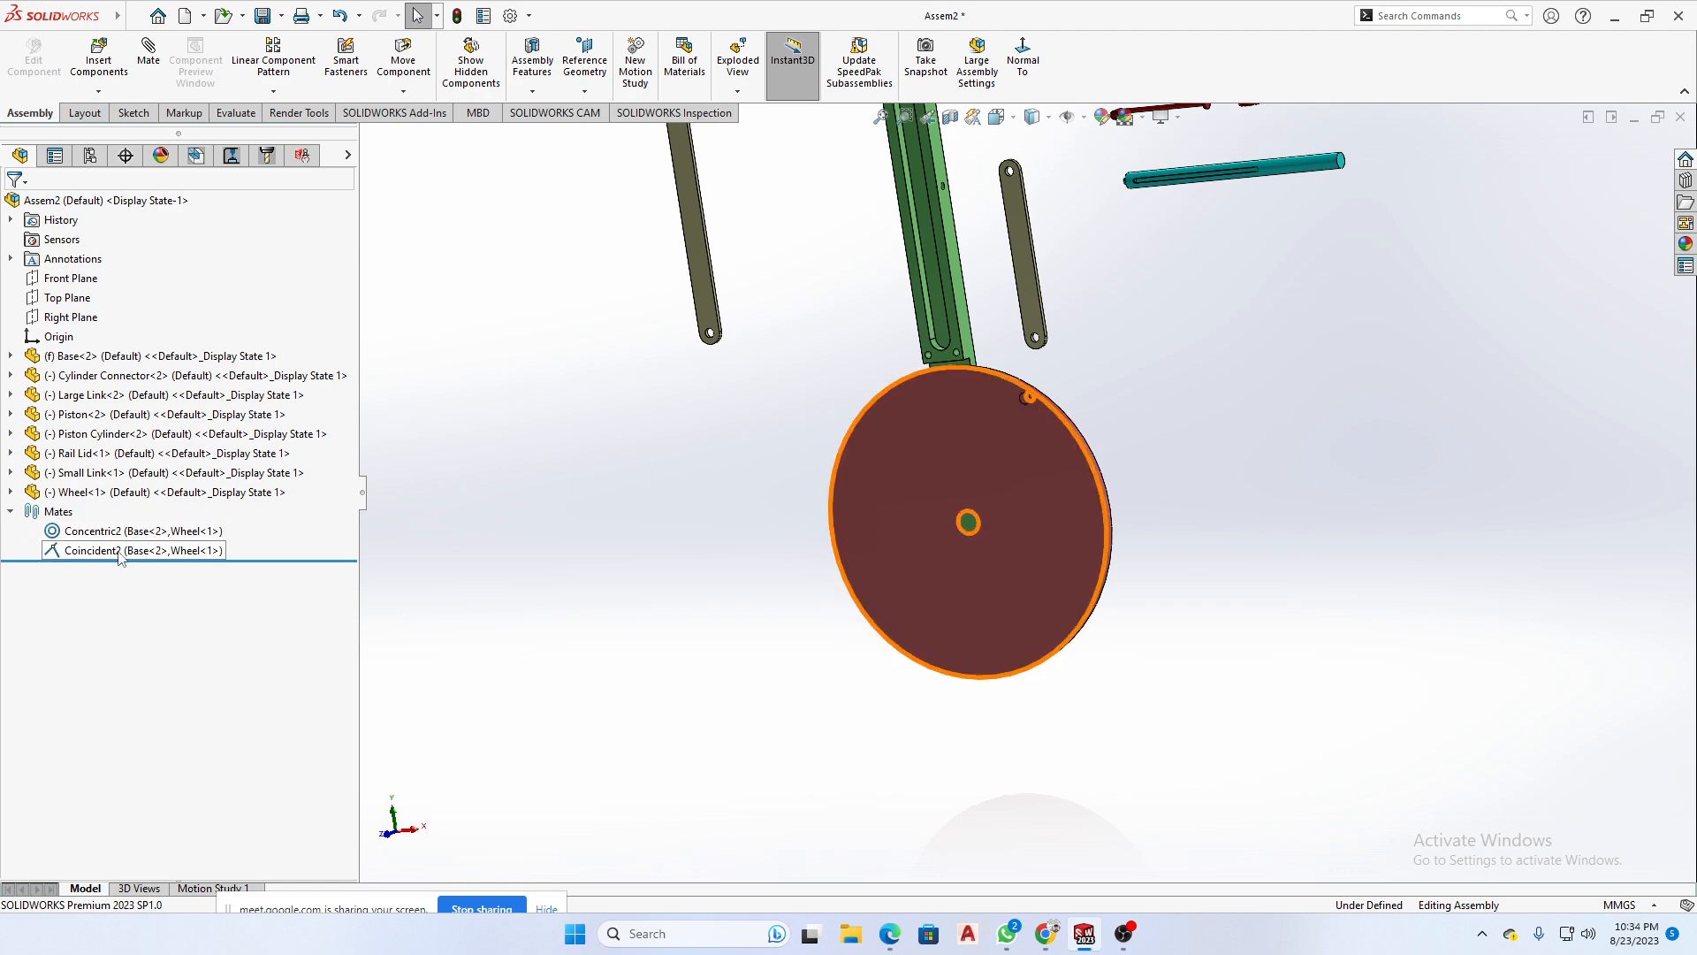
- Add a Concentric mate between the Piston Cylinder's small end pin and the hole in the Base's side face
{"action": "middle_click_drag", "start_coordinate": [818, 637], "coordinate": [970, 633]}
{"action": "scroll", "coordinate": [1079, 346], "scroll_direction": "down", "scroll_amount": 15}
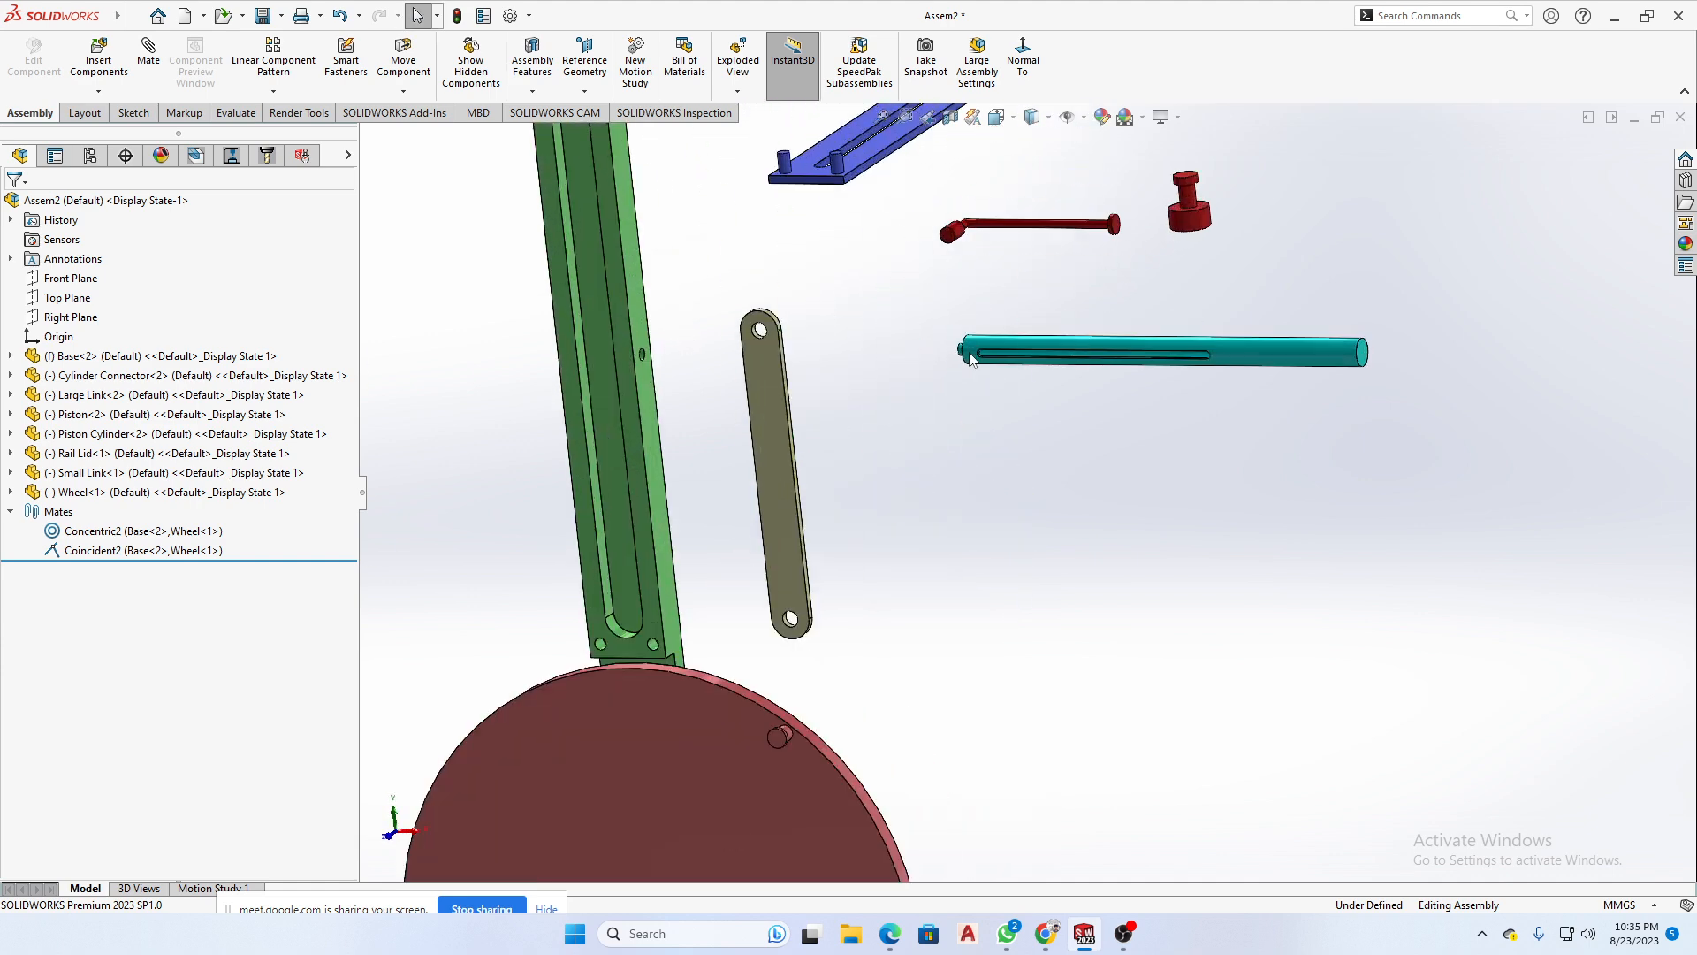
{"action": "middle_click_drag", "start_coordinate": [971, 400], "coordinate": [1069, 430]}
{"action": "scroll", "coordinate": [994, 411], "scroll_direction": "down", "scroll_amount": 4}
{"action": "left_click", "coordinate": [962, 415]}
{"action": "scroll", "coordinate": [977, 458], "scroll_direction": "up", "scroll_amount": 10}
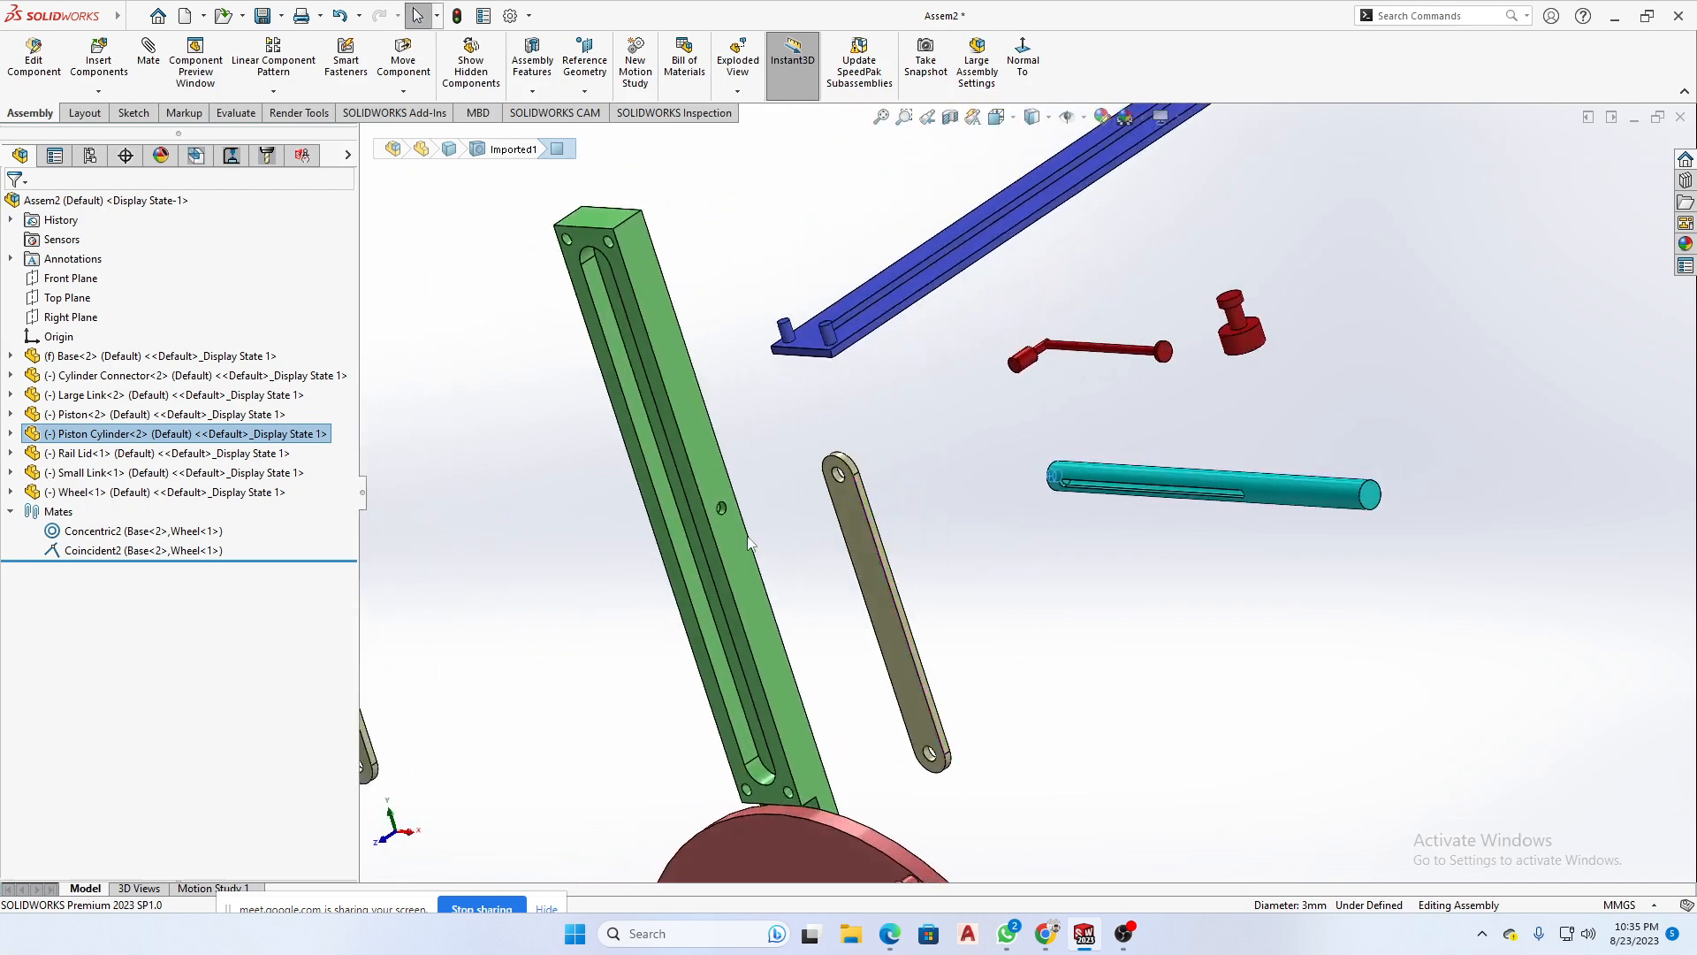
{"action": "scroll", "coordinate": [746, 536], "scroll_direction": "down", "scroll_amount": 10}
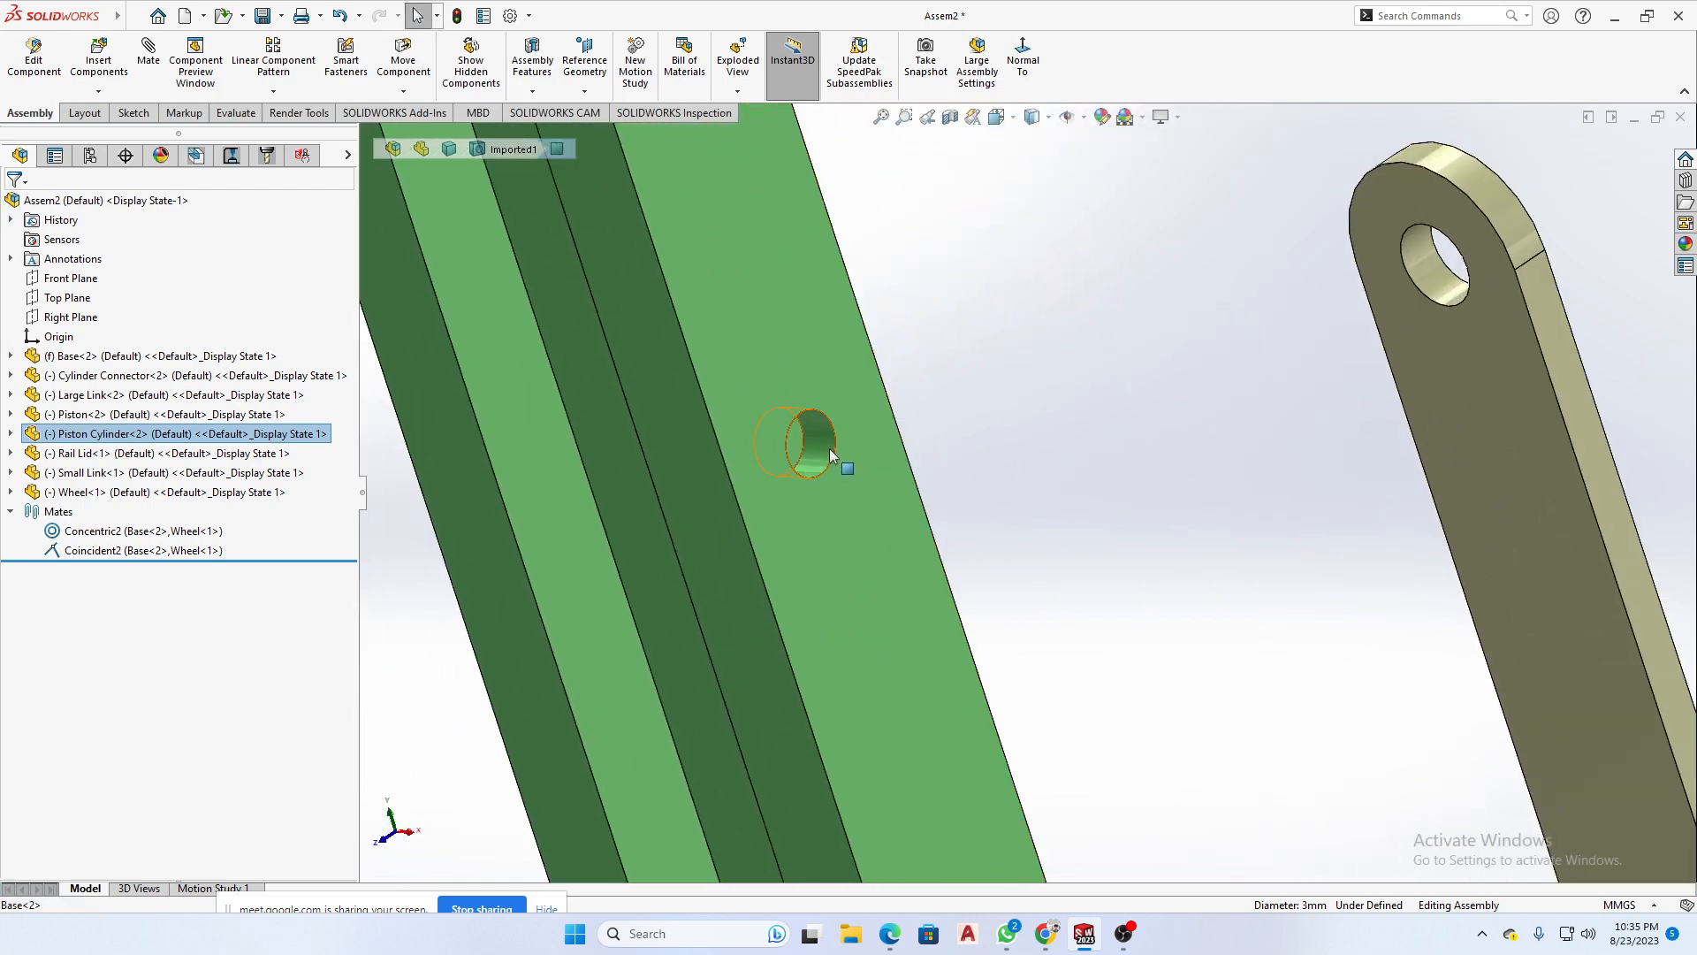
{"action": "left_click", "coordinate": [831, 449], "text": "ctrl"}
{"action": "left_click", "coordinate": [943, 433]}
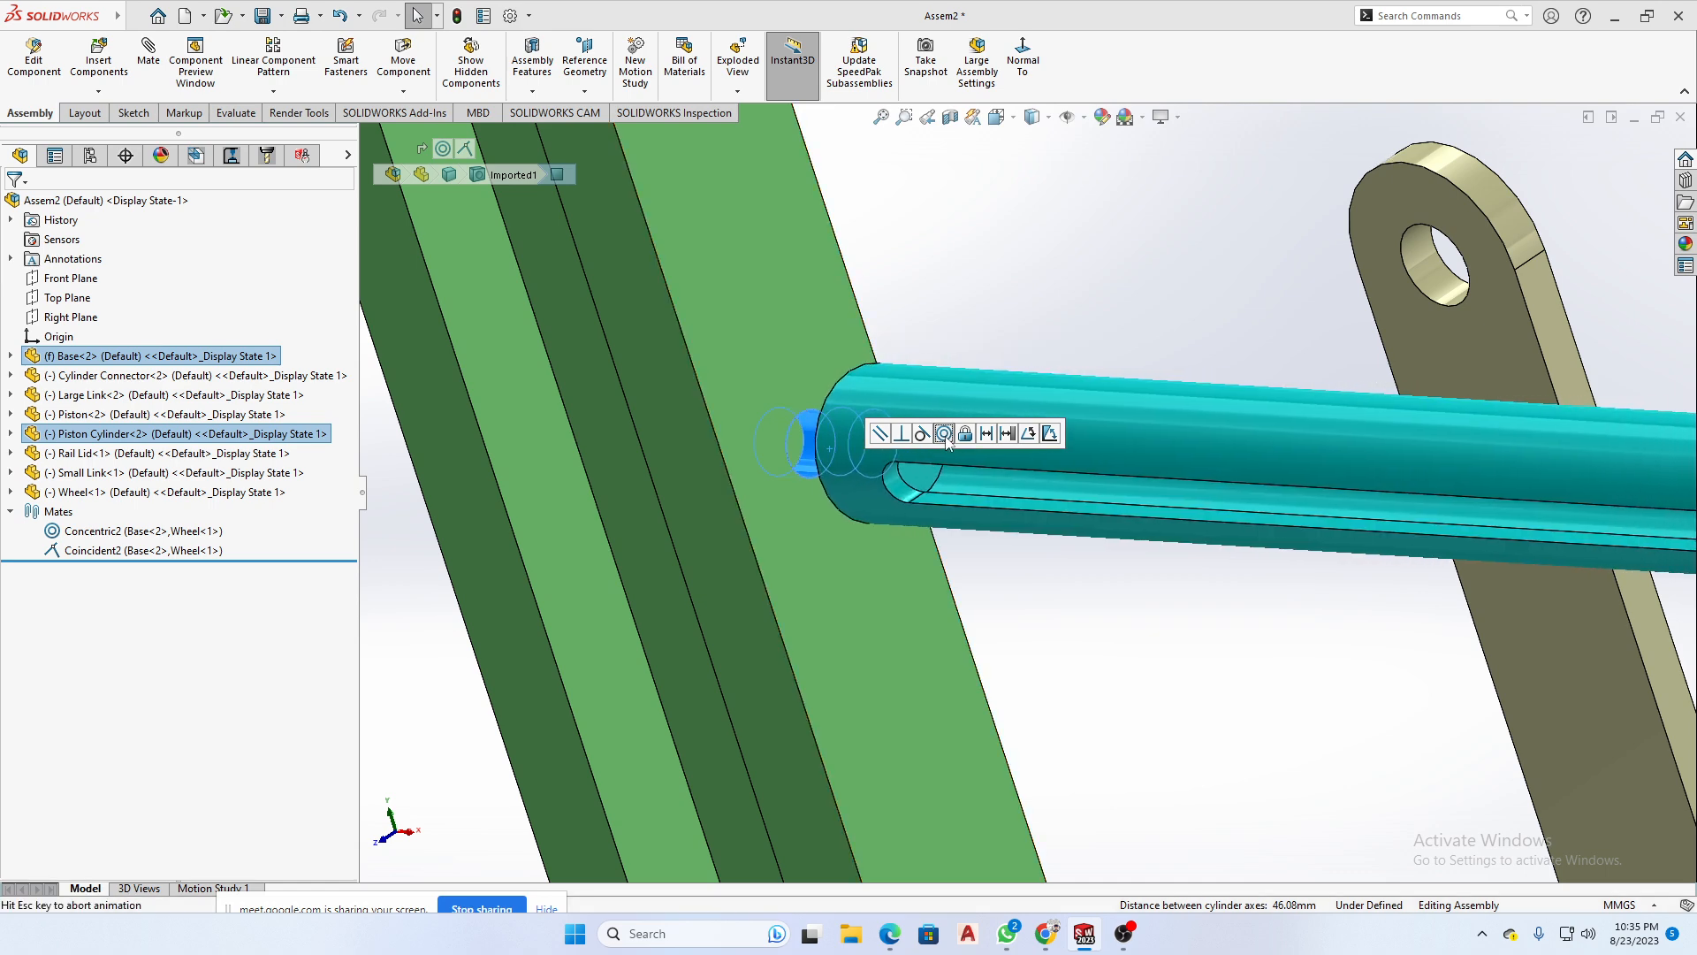
{"action": "scroll", "coordinate": [1116, 487], "scroll_direction": "up", "scroll_amount": 2}
{"action": "scroll", "coordinate": [1116, 486], "scroll_direction": "up", "scroll_amount": 1}
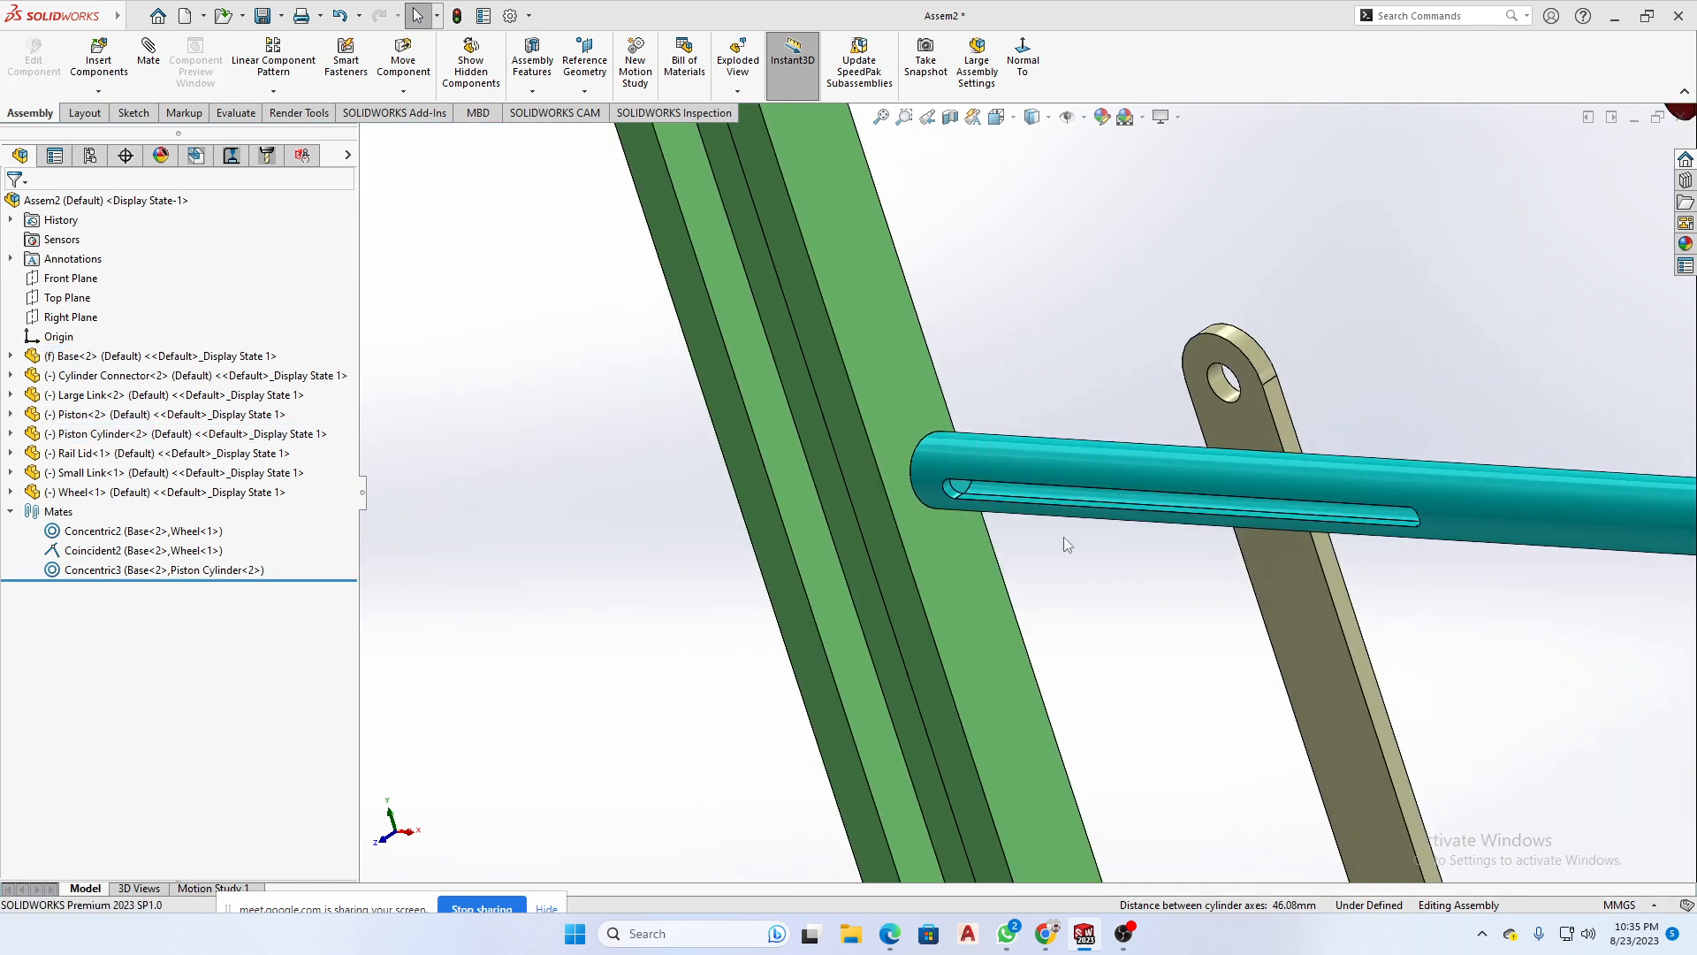
- Slide and turn the Piston Cylinder on its mated axis so its end pin sits partly out of the Base's side hole
{"action": "middle_click_drag", "start_coordinate": [1064, 538], "coordinate": [1121, 448]}
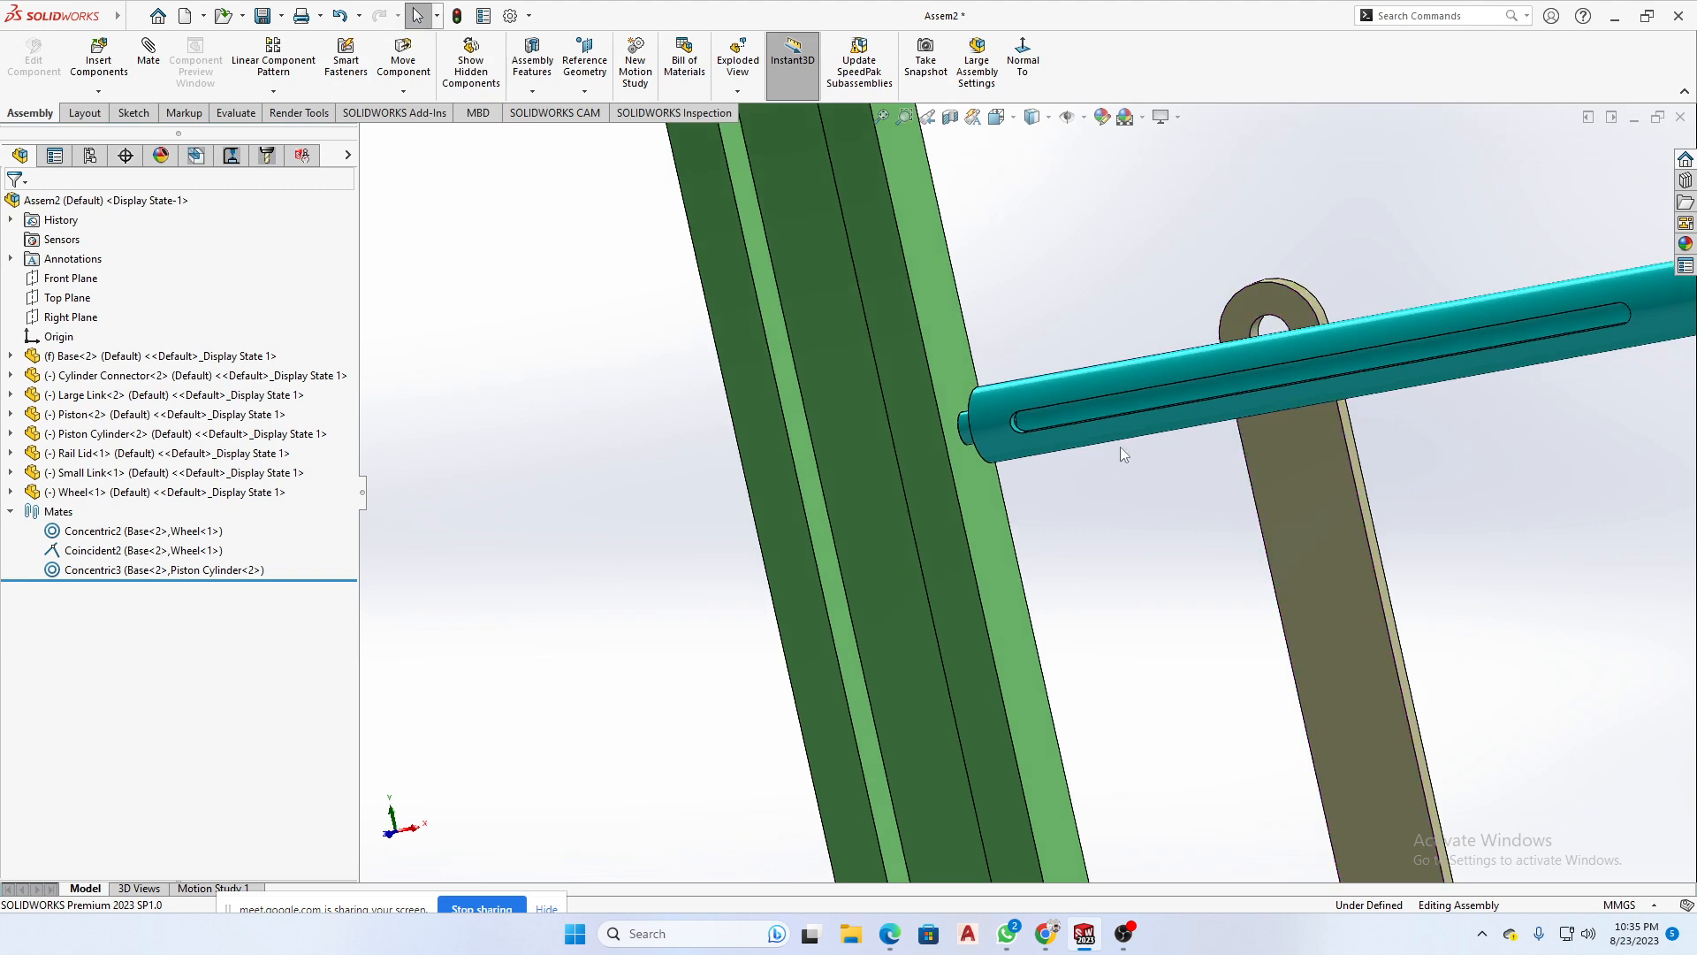
{"action": "left_click_drag", "start_coordinate": [1026, 406], "coordinate": [1068, 380]}
{"action": "middle_click_drag", "start_coordinate": [1033, 453], "coordinate": [920, 530]}
{"action": "left_click", "coordinate": [1027, 389]}
{"action": "left_click_drag", "start_coordinate": [1027, 389], "coordinate": [1038, 405]}
{"action": "middle_click_drag", "start_coordinate": [1023, 478], "coordinate": [1110, 427]}
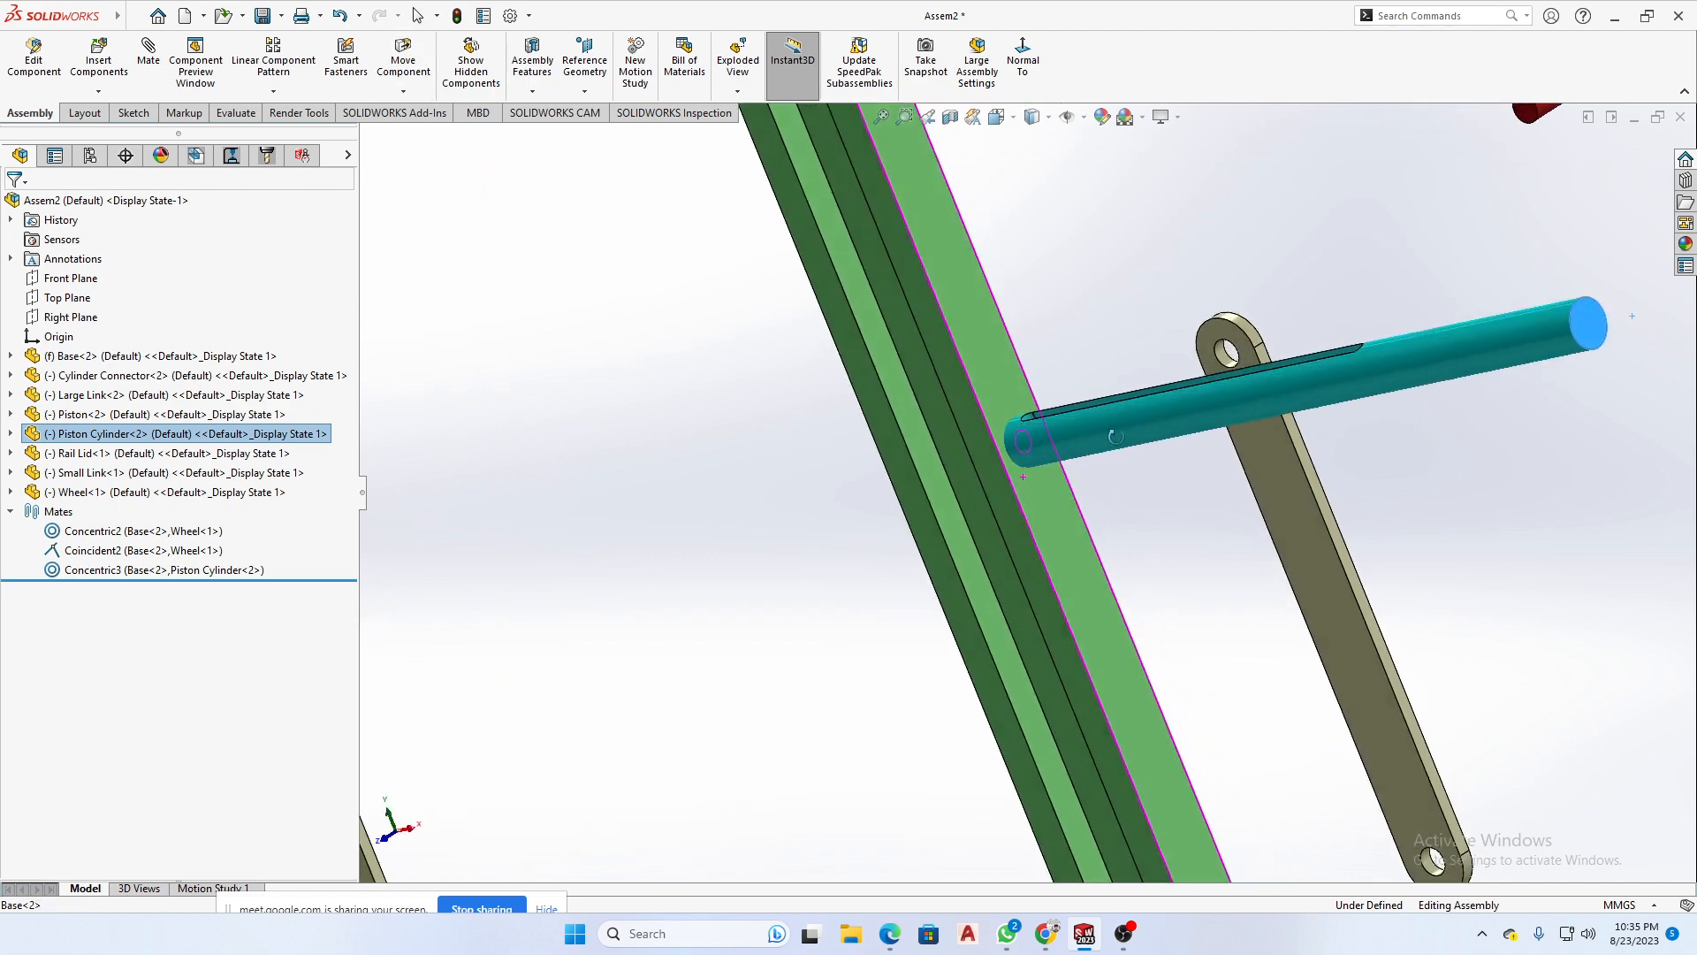
{"action": "left_click_drag", "start_coordinate": [1168, 424], "coordinate": [1195, 389]}
{"action": "middle_click_drag", "start_coordinate": [1194, 386], "coordinate": [1135, 449]}
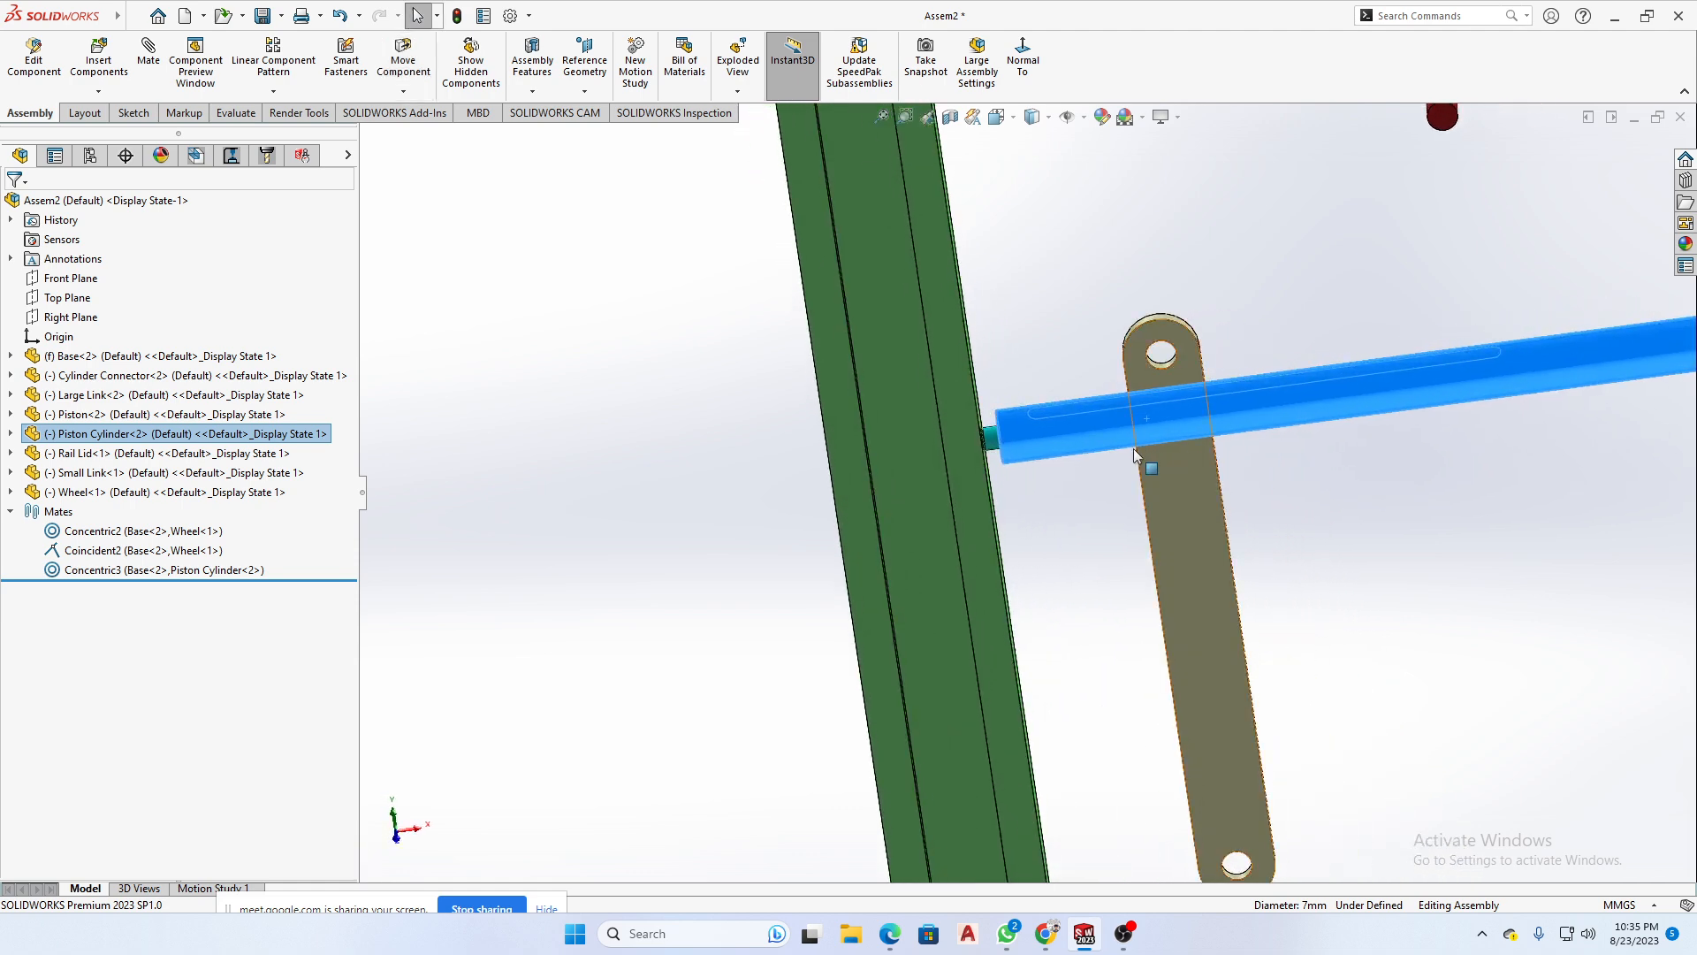
- Examine the gap between the Base's side face and the Piston Cylinder's shoulder face by selecting both faces, and clear the selection
{"action": "scroll", "coordinate": [995, 431], "scroll_direction": "down", "scroll_amount": 5}
{"action": "scroll", "coordinate": [1002, 491], "scroll_direction": "down", "scroll_amount": 2}
{"action": "mouse_move", "coordinate": [1179, 492]}
{"action": "left_mouse_down"}
{"action": "mouse_move", "coordinate": [1084, 503]}
{"action": "mouse_move", "coordinate": [1178, 496]}
{"action": "left_mouse_up"}
{"action": "key", "text": "Escape"}
{"action": "scroll", "coordinate": [937, 407], "scroll_direction": "down", "scroll_amount": 3}
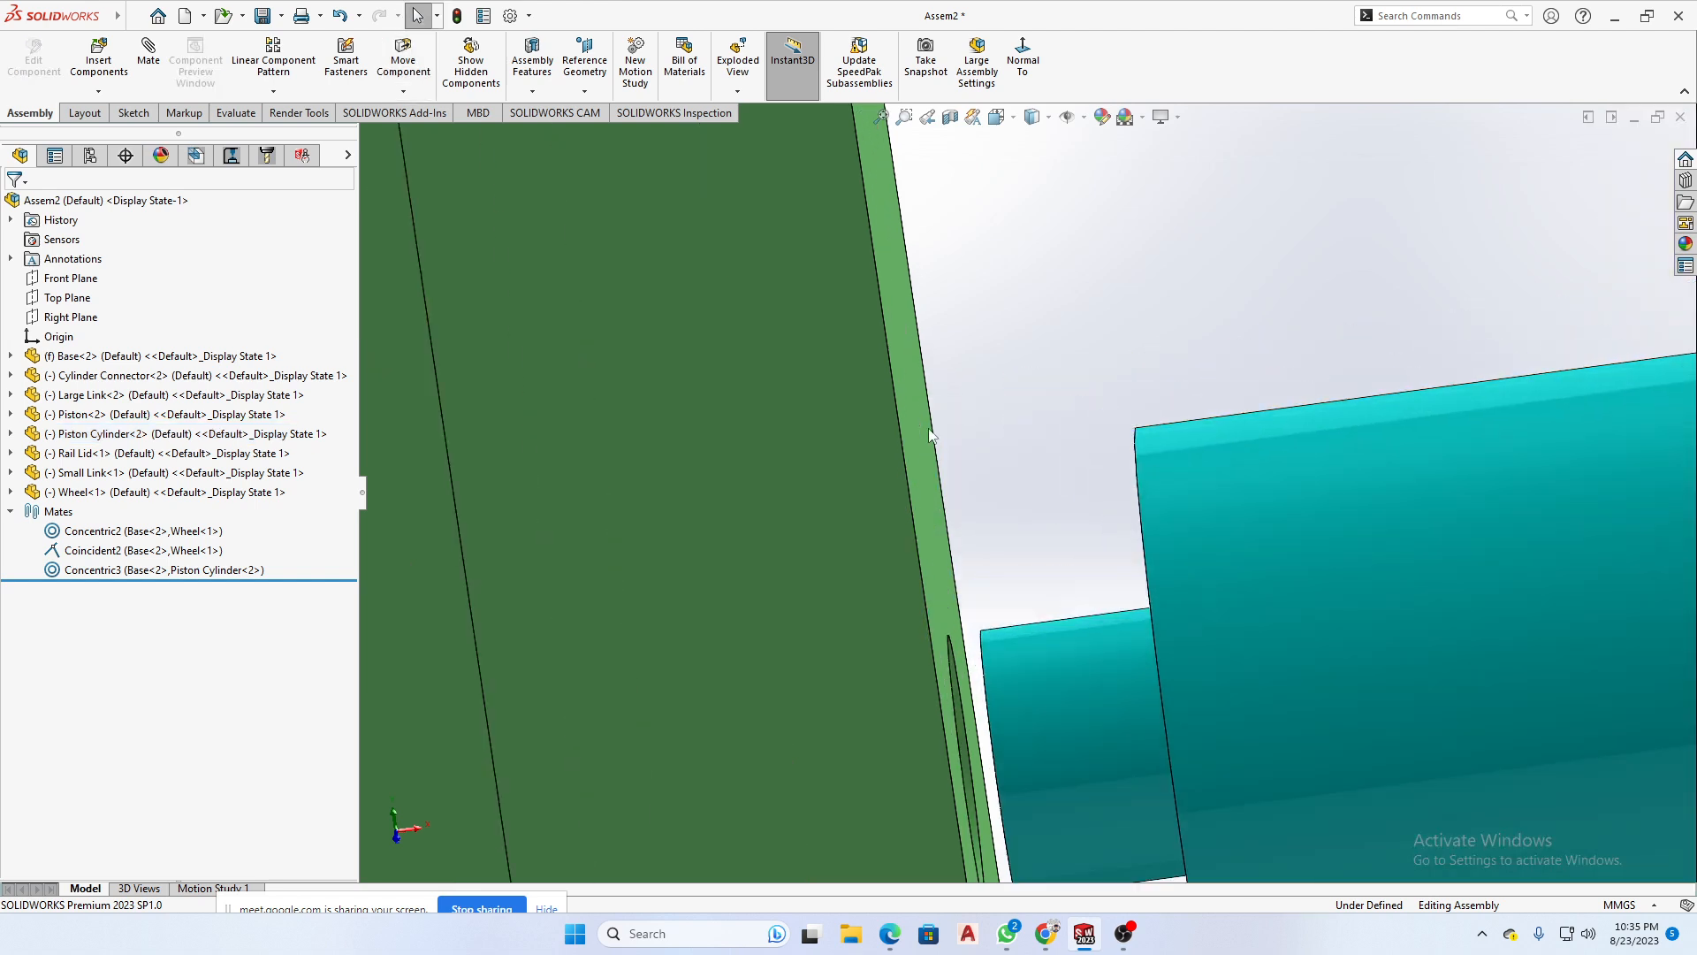
{"action": "left_click", "coordinate": [920, 456]}
{"action": "middle_click_drag", "start_coordinate": [920, 456], "coordinate": [1105, 478]}
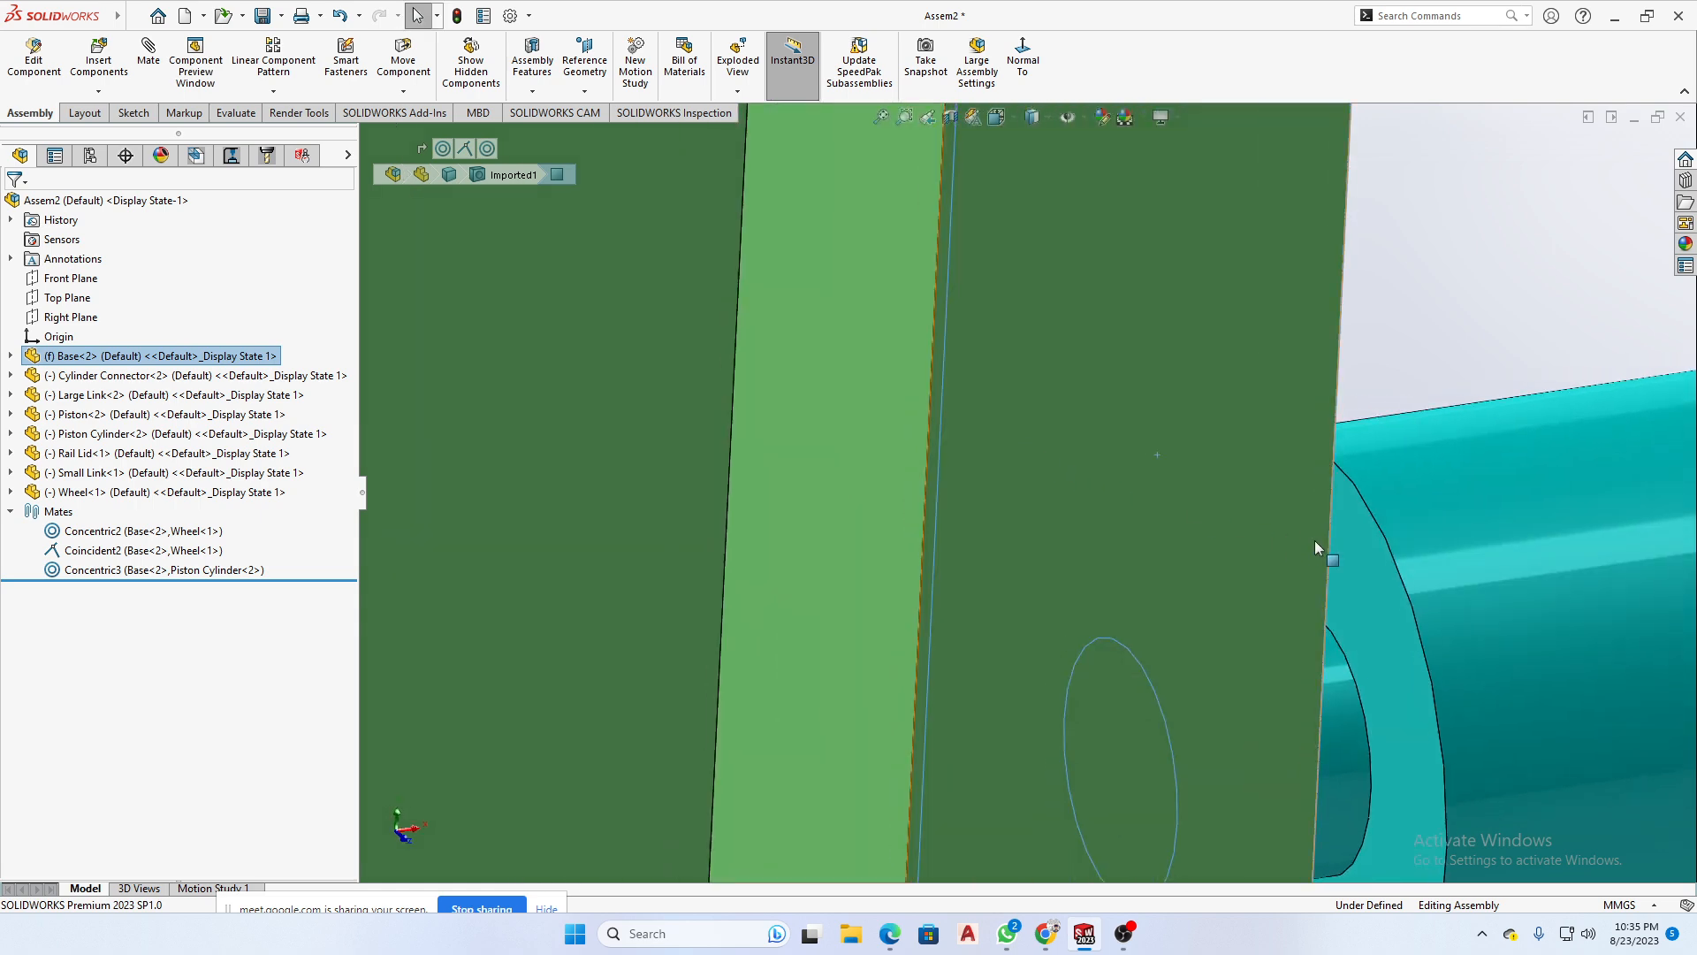
{"action": "left_click", "coordinate": [1359, 555]}
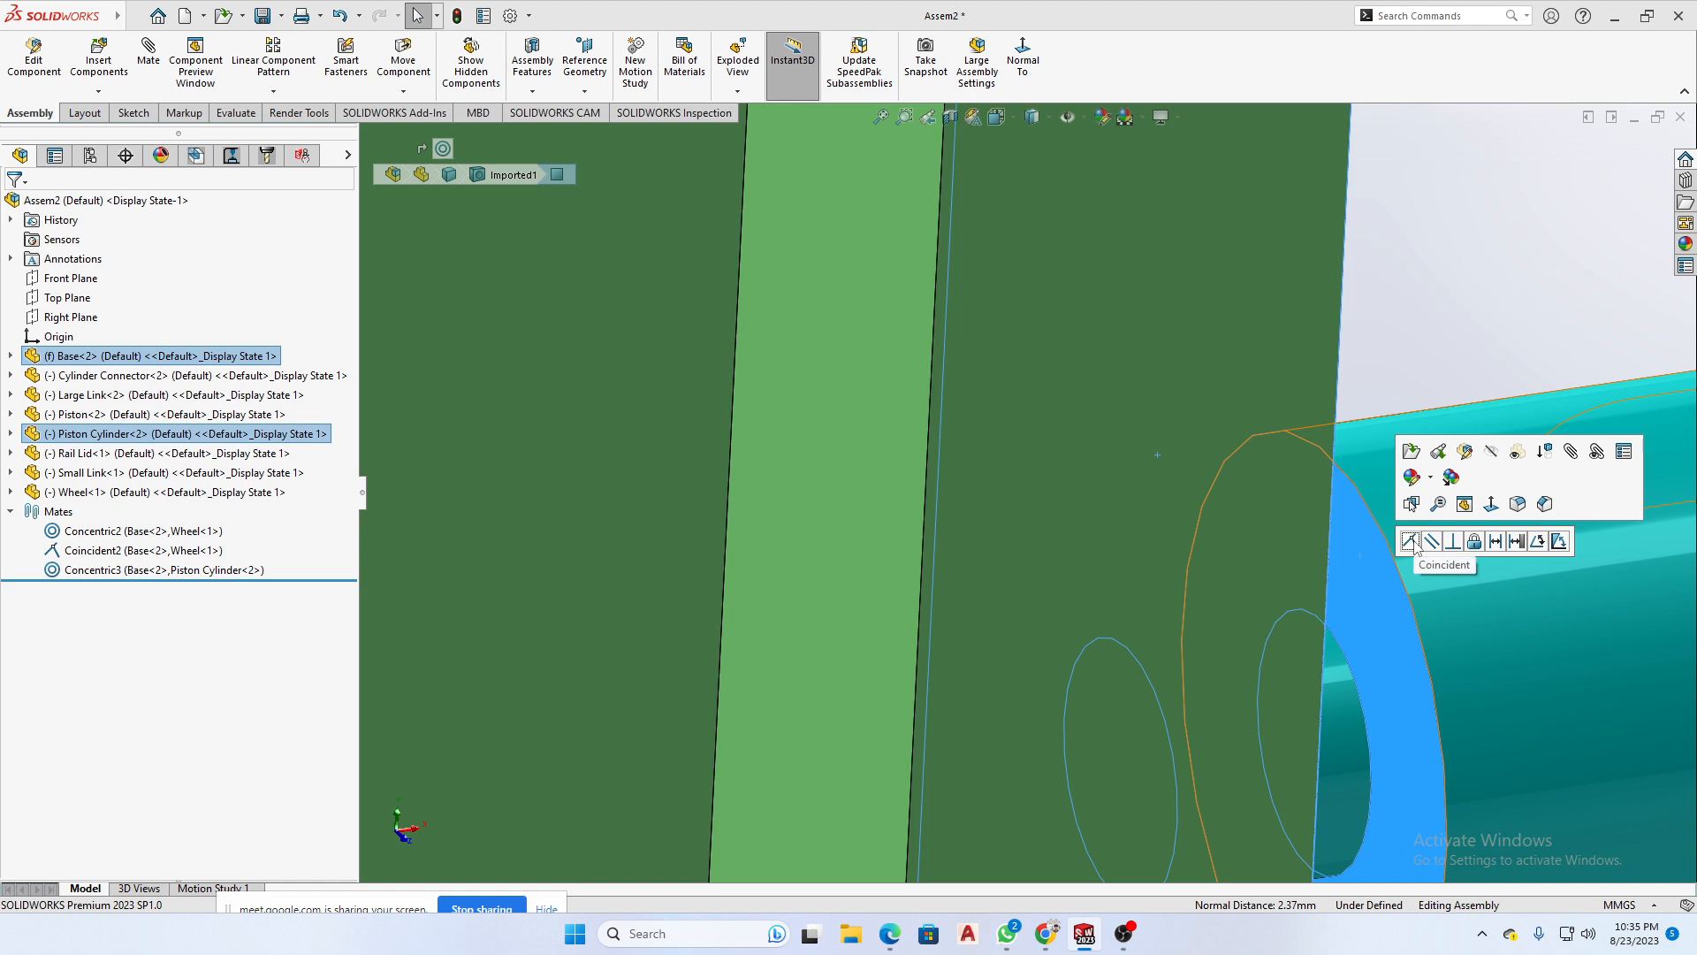
{"action": "left_click", "coordinate": [1423, 325]}
{"action": "scroll", "coordinate": [1421, 347], "scroll_direction": "up", "scroll_amount": 3}
{"action": "middle_click_drag", "start_coordinate": [1421, 348], "coordinate": [731, 268]}
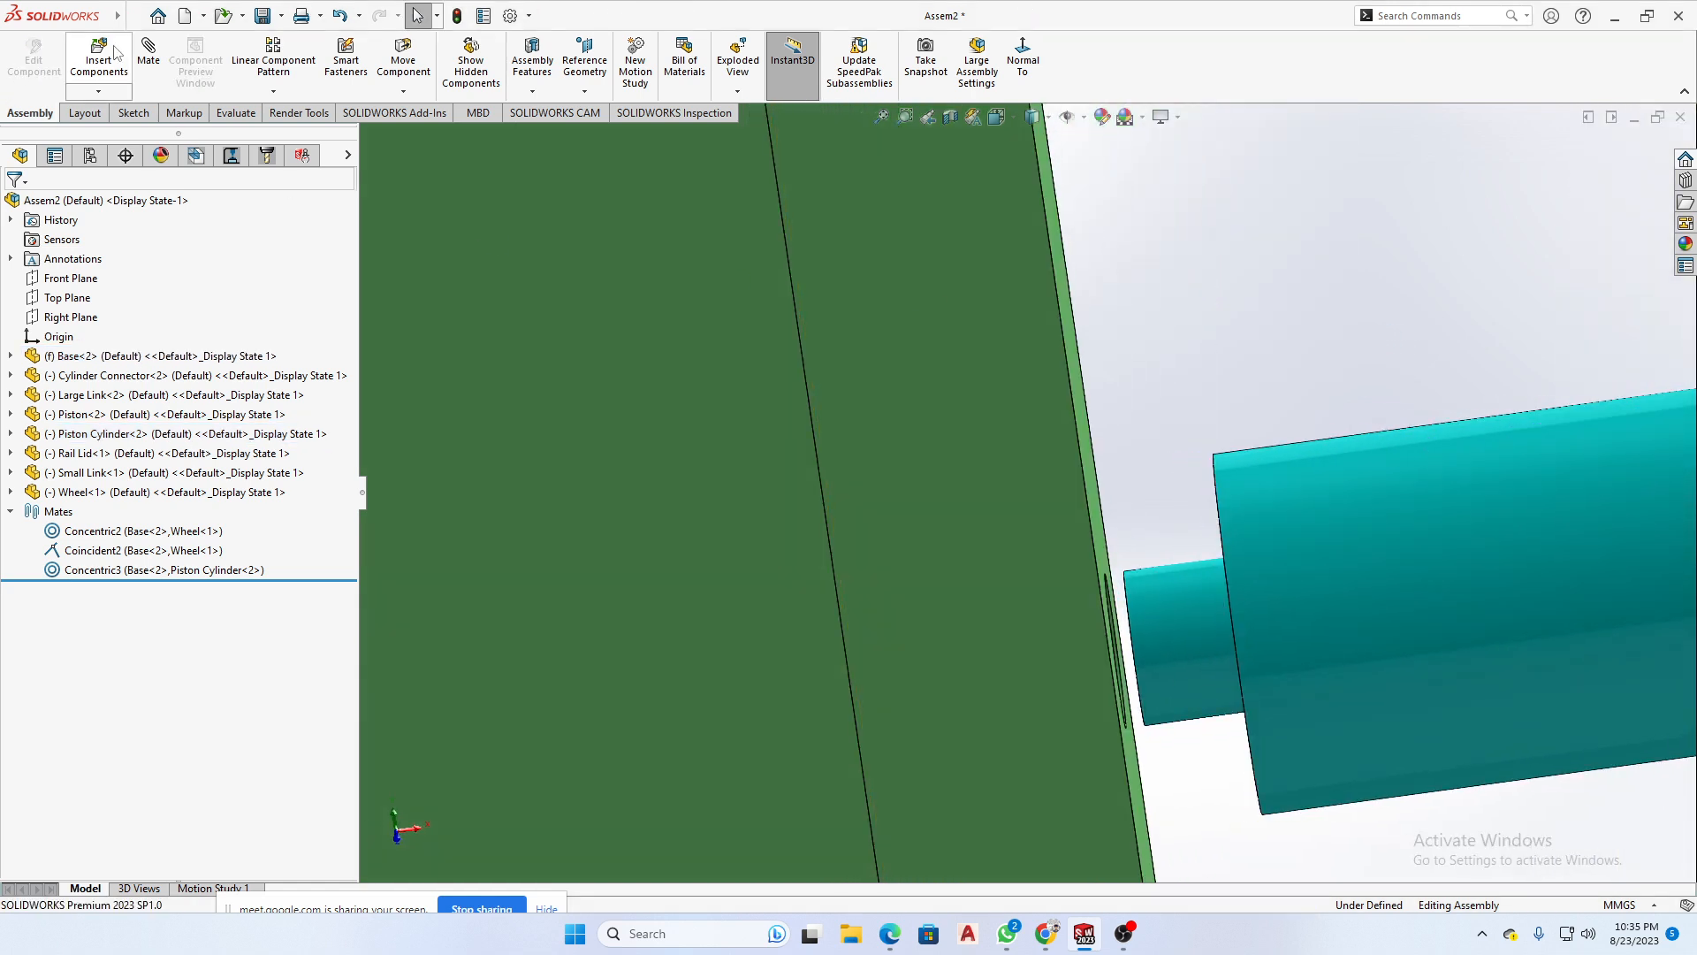
- Add a Coincident mate between the Base's side face and the Piston Cylinder's shoulder face around the end pin
{"action": "left_click", "coordinate": [148, 54]}
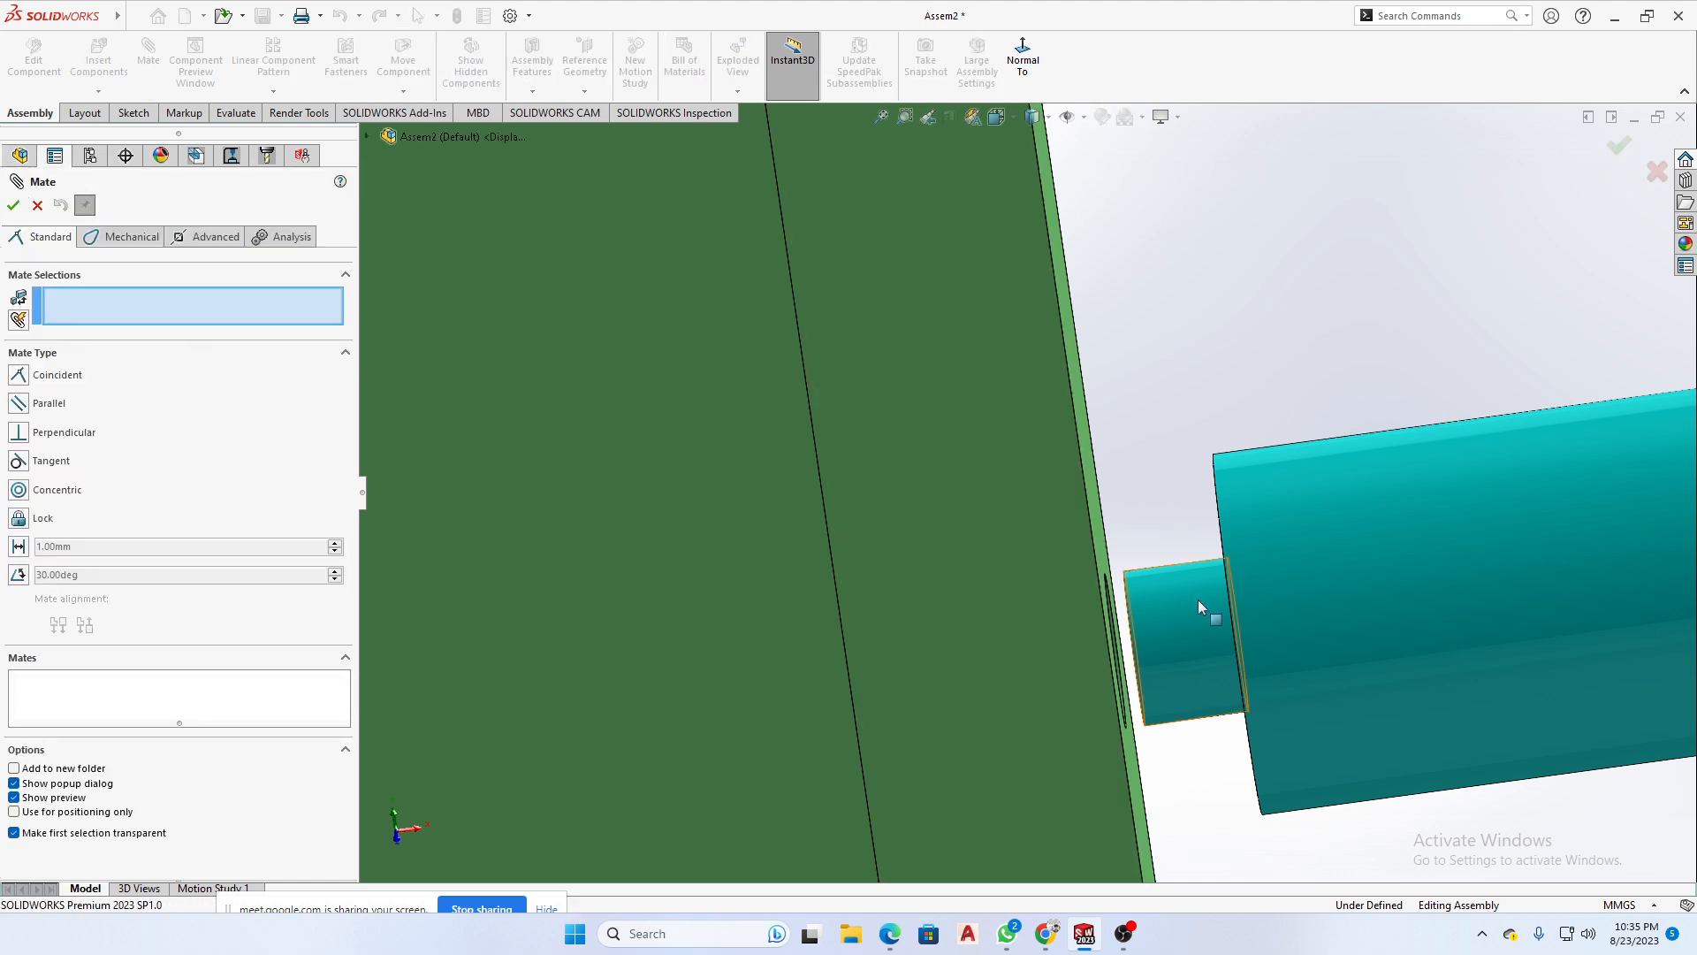
{"action": "middle_click_drag", "start_coordinate": [1151, 470], "coordinate": [1246, 483]}
{"action": "left_click", "coordinate": [1063, 511]}
{"action": "left_click", "coordinate": [1215, 509]}
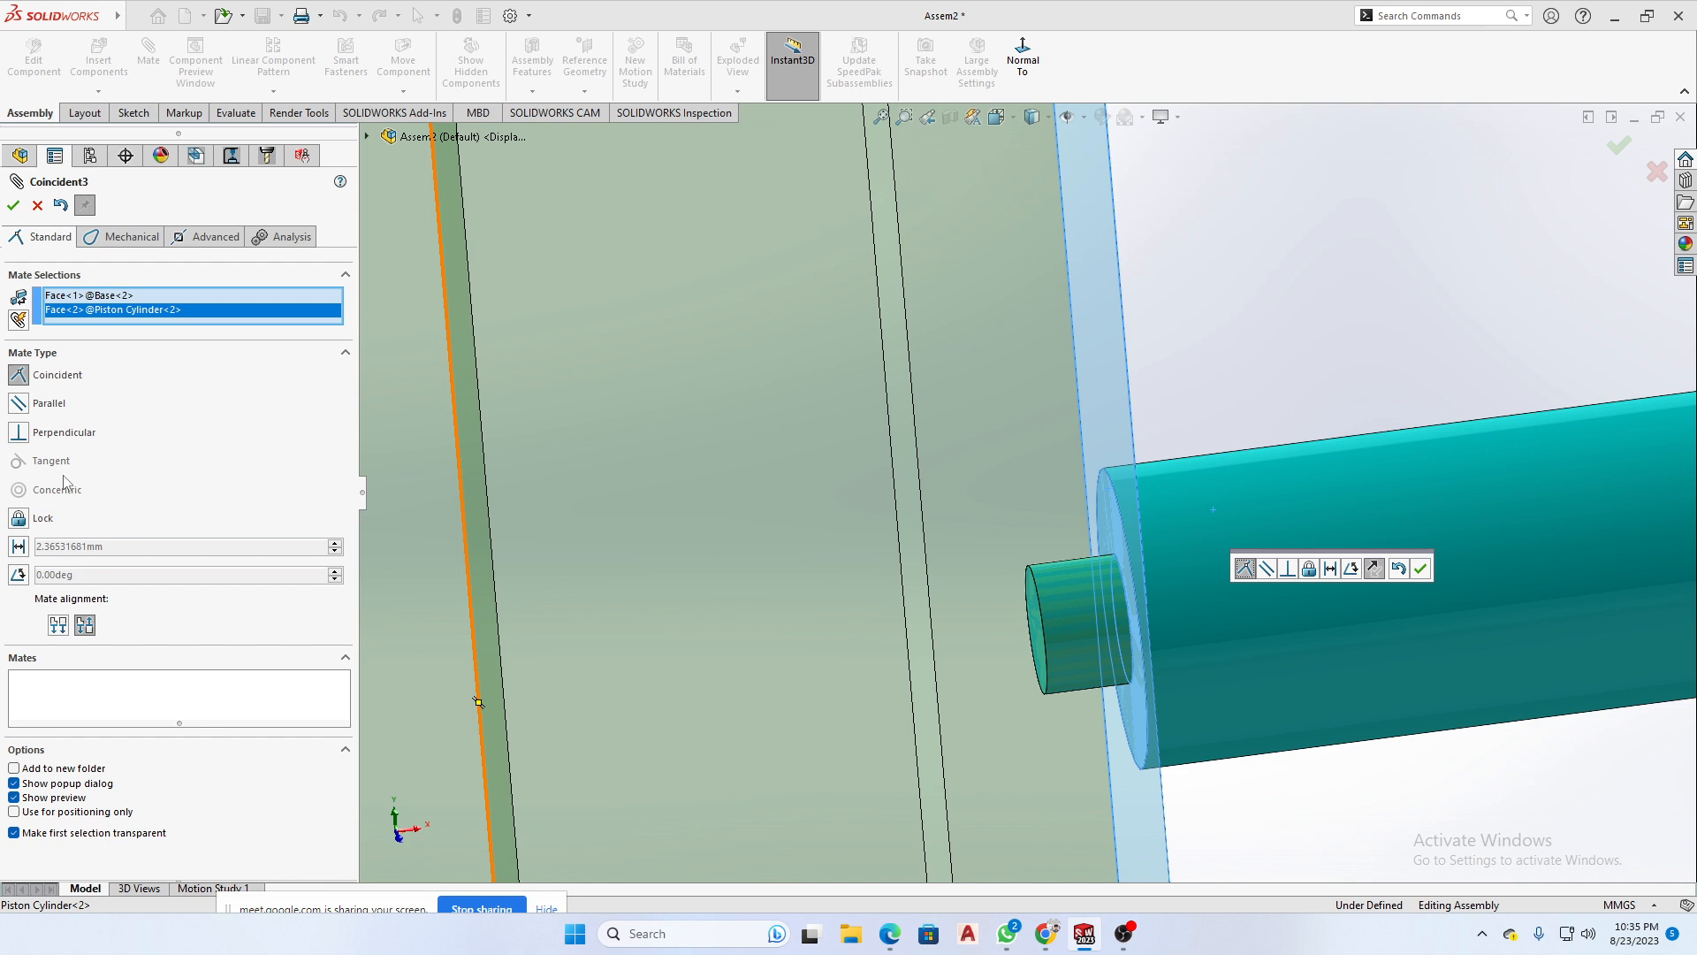
{"action": "left_click", "coordinate": [13, 206]}
- Turn the Piston Cylinder about its mated axis so its long slot faces the same side as the Base's groove
{"action": "scroll", "coordinate": [1297, 369], "scroll_direction": "up", "scroll_amount": 10}
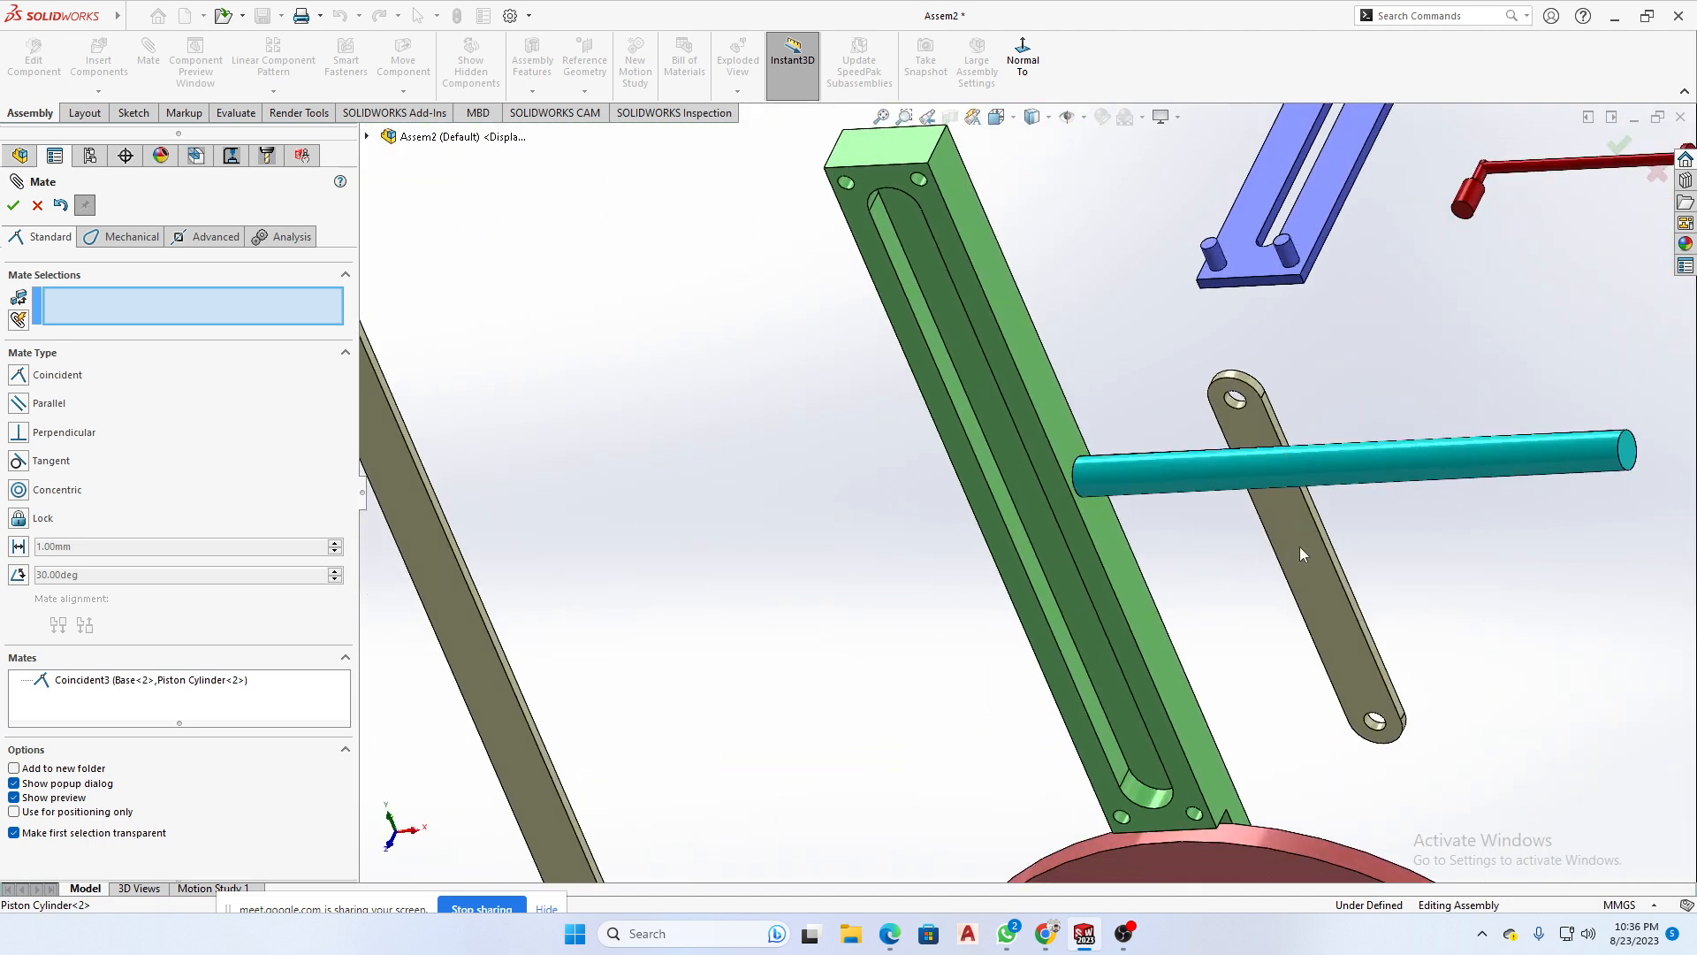
{"action": "left_click", "coordinate": [1491, 454]}
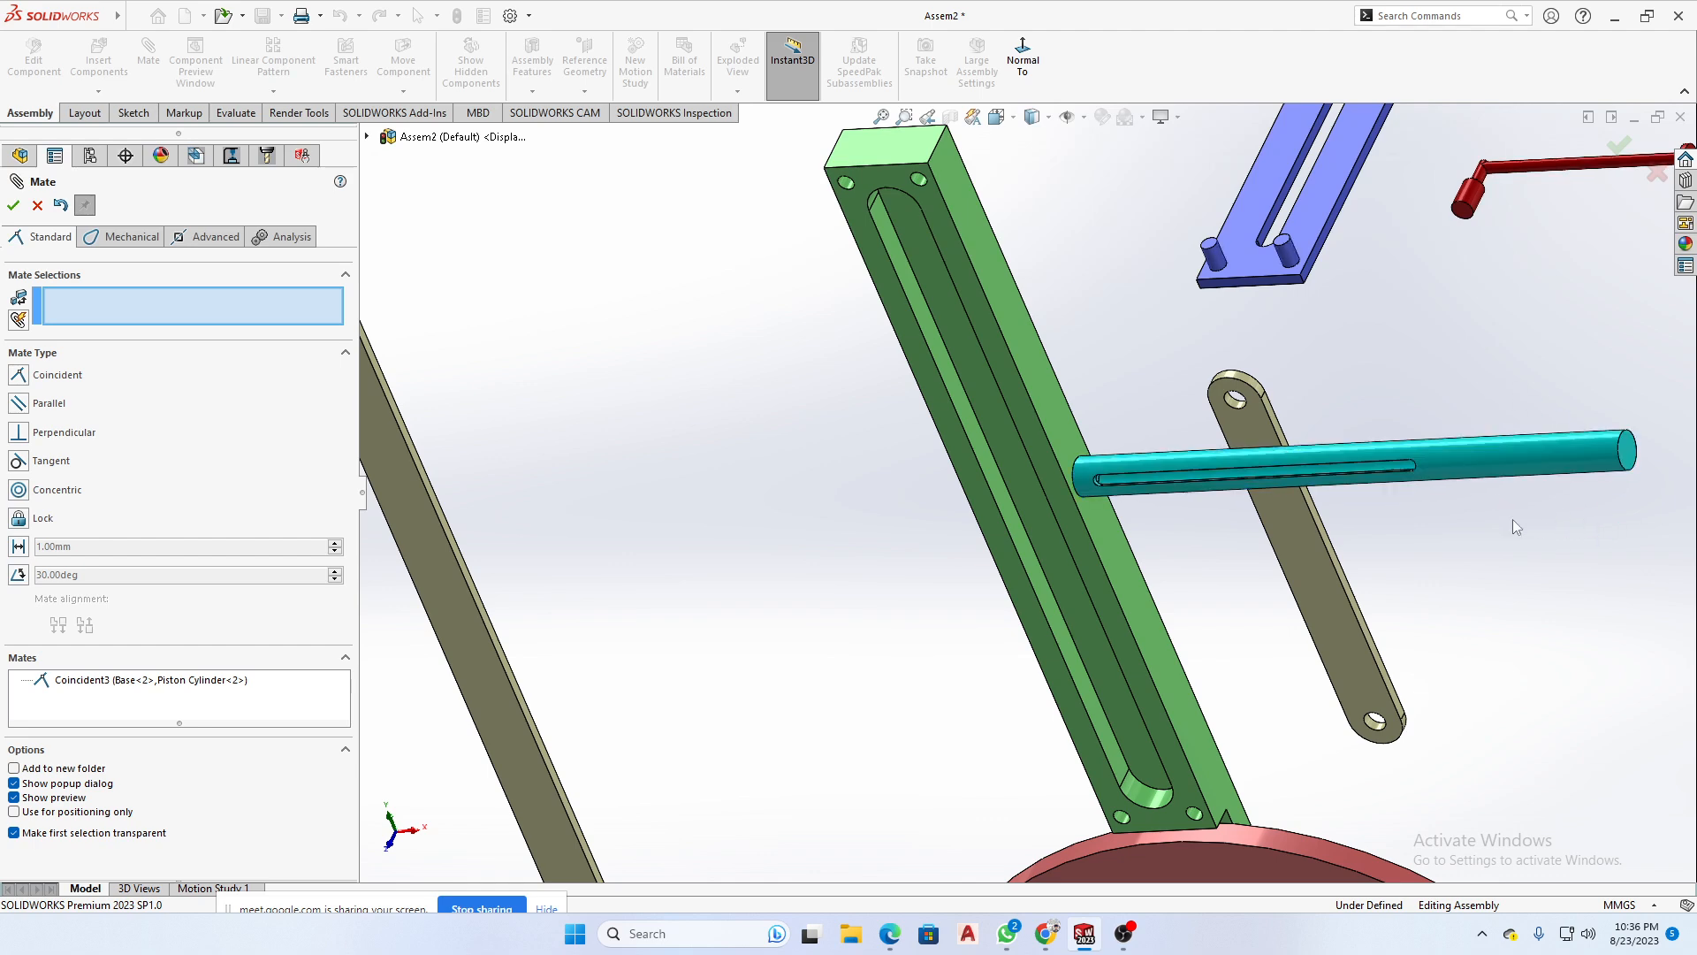
{"action": "scroll", "coordinate": [1243, 464], "scroll_direction": "down", "scroll_amount": 8}
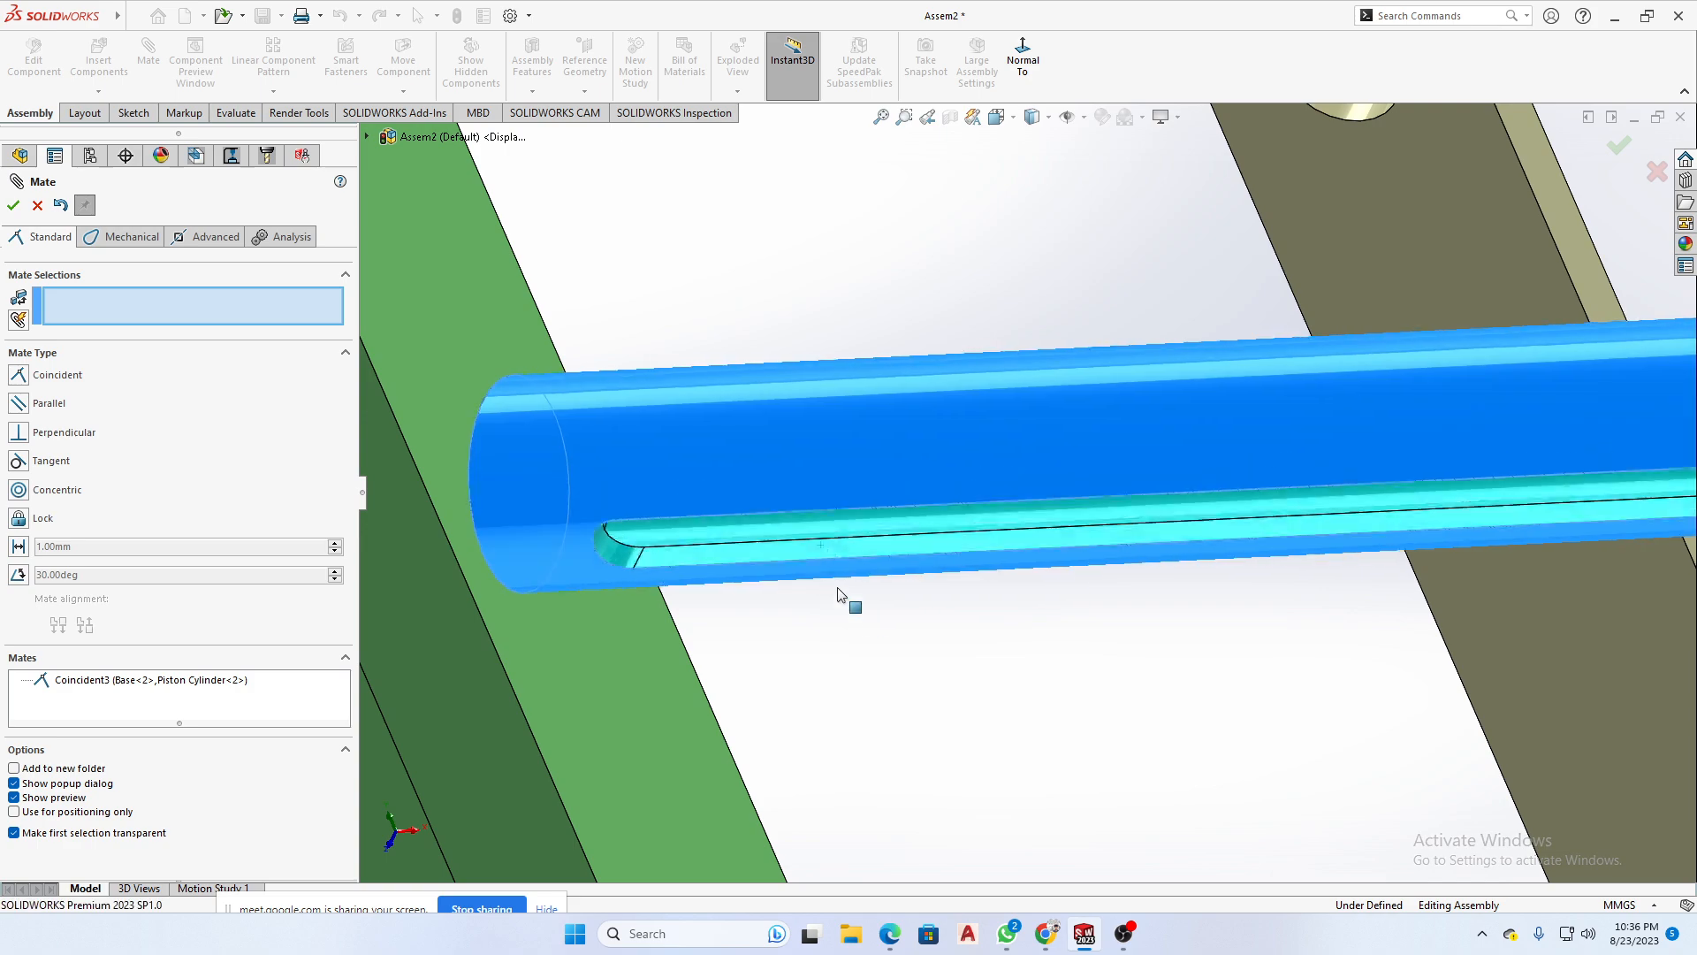
{"action": "scroll", "coordinate": [1000, 671], "scroll_direction": "up", "scroll_amount": 3}
{"action": "scroll", "coordinate": [1000, 672], "scroll_direction": "up", "scroll_amount": 4}
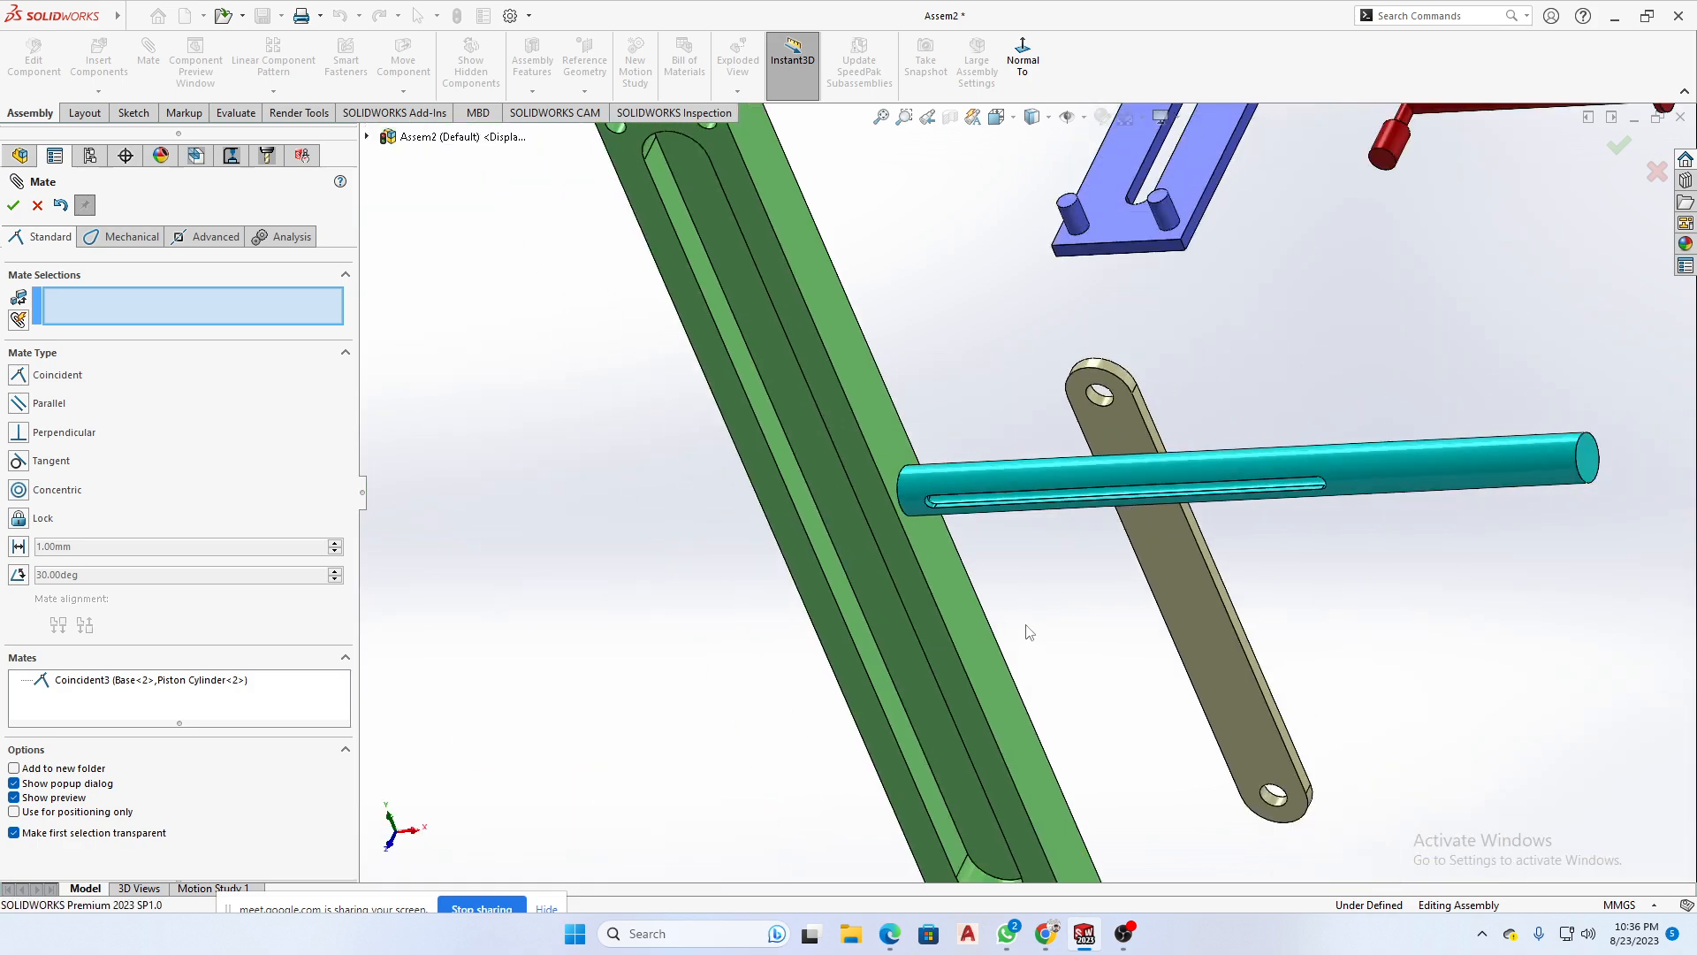
{"action": "middle_click_drag", "start_coordinate": [1000, 671], "coordinate": [990, 478]}
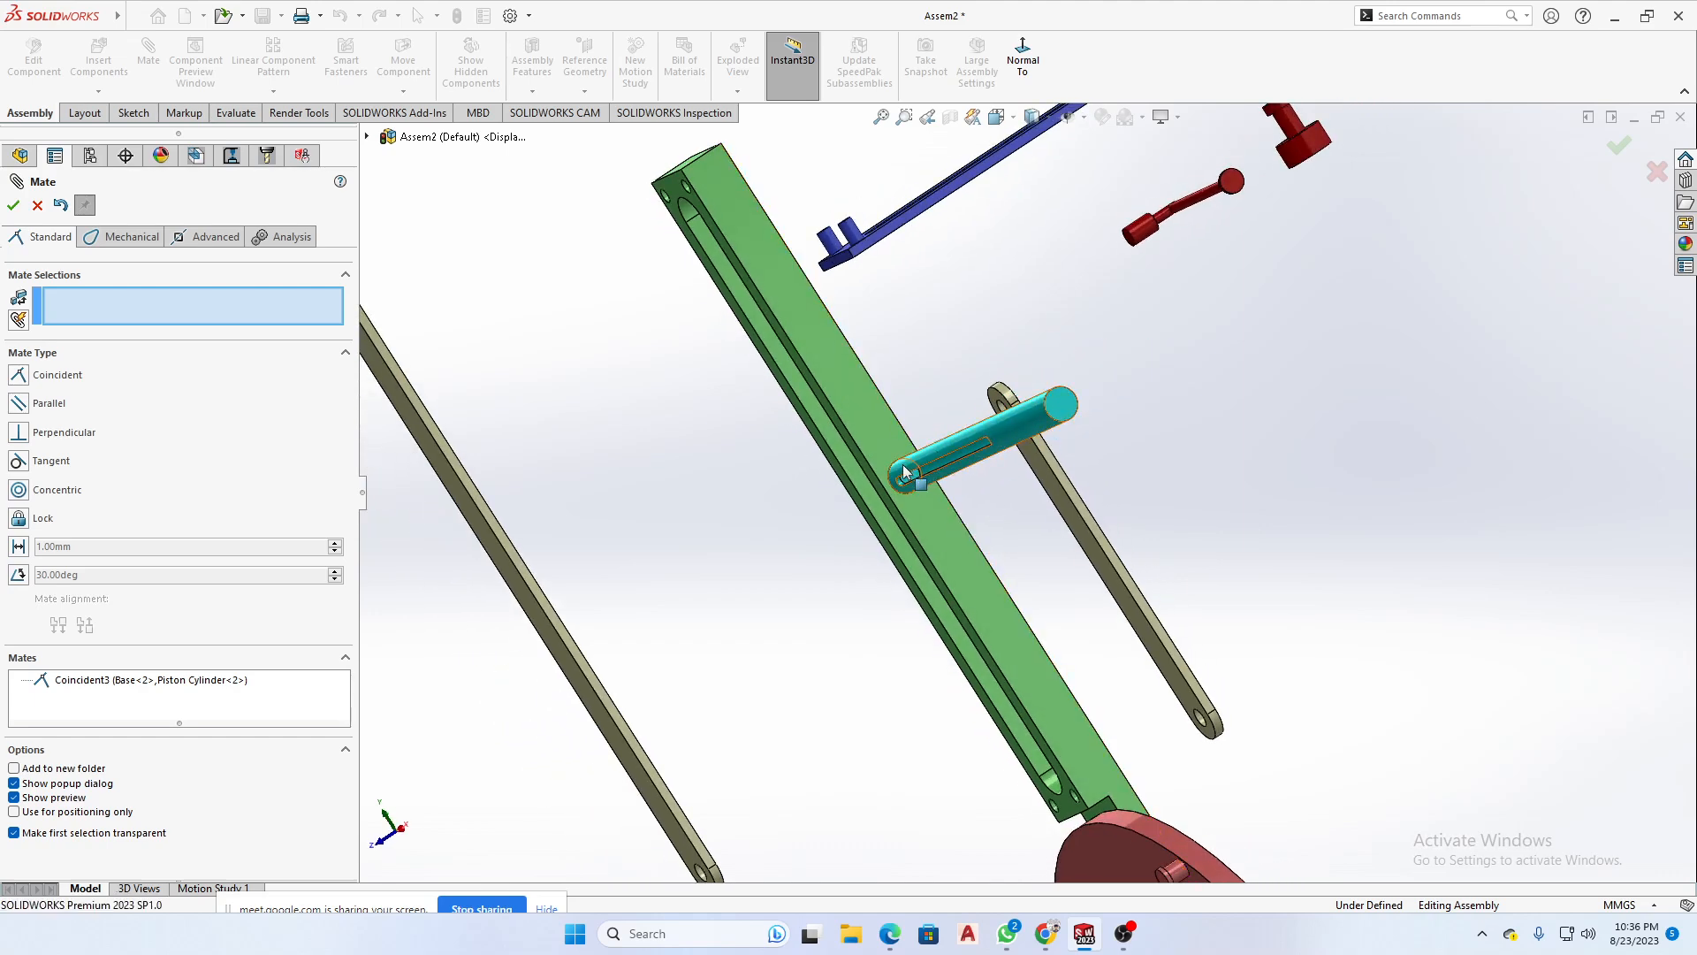
- Add a Parallel mate between the long flat side face of the Piston Cylinder's slot and the Base's top end face, and finish mating
{"action": "scroll", "coordinate": [962, 500], "scroll_direction": "down", "scroll_amount": 6}
{"action": "scroll", "coordinate": [1024, 538], "scroll_direction": "down", "scroll_amount": 3}
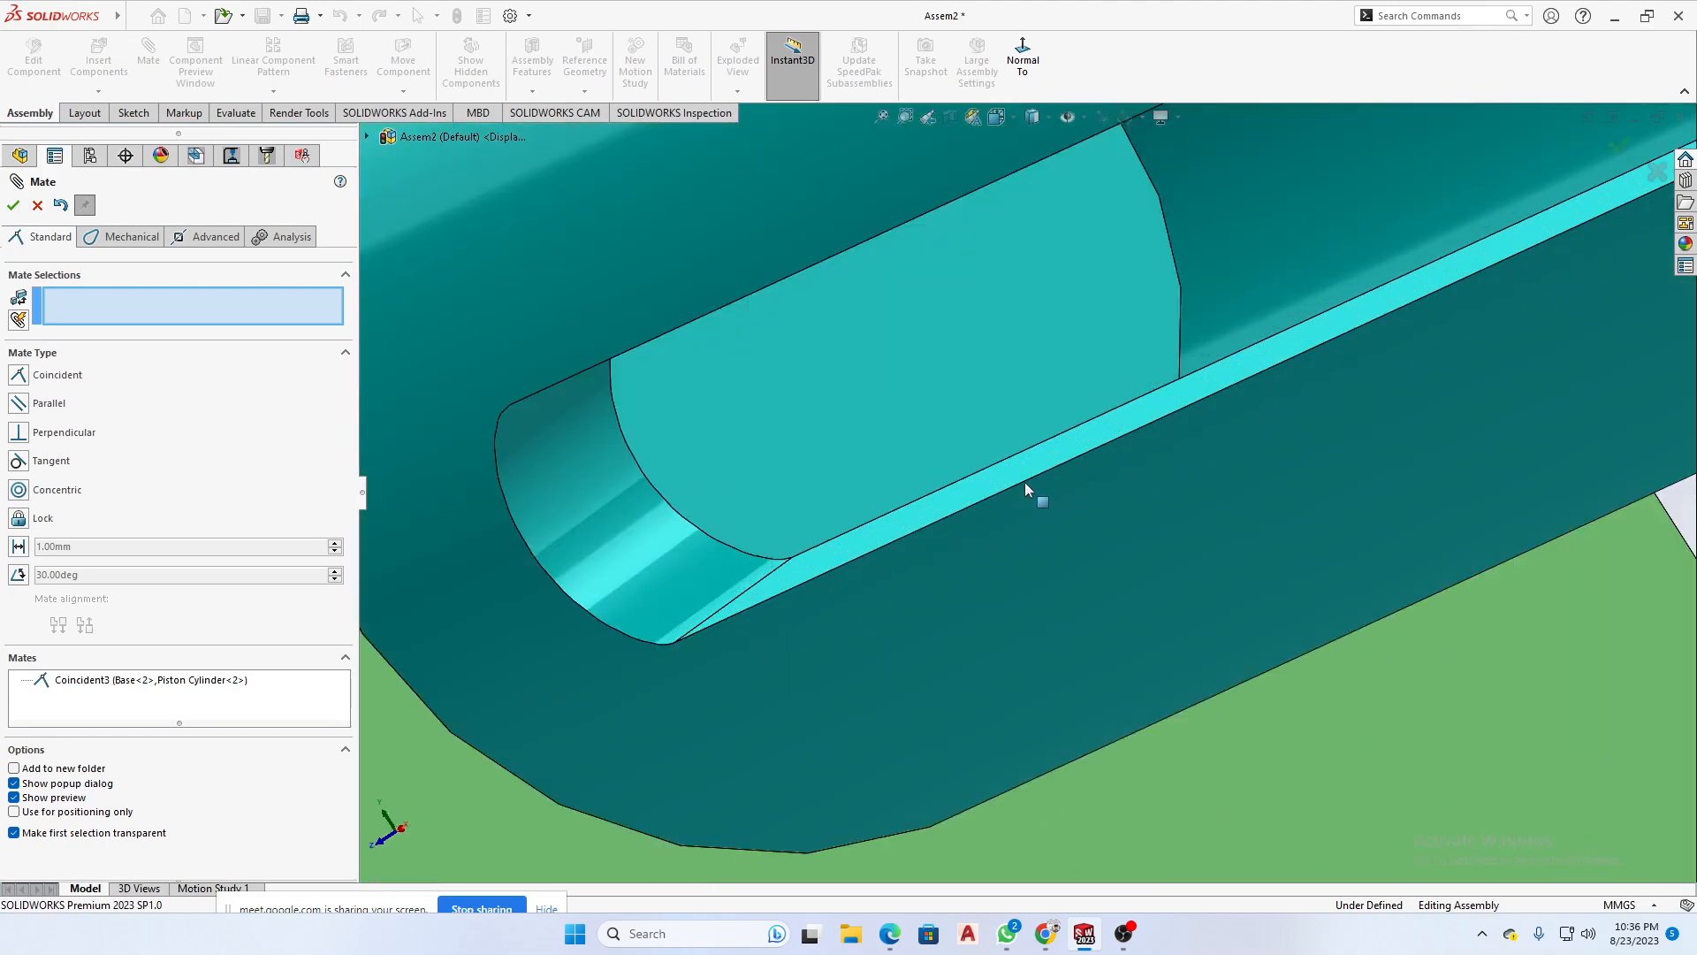
{"action": "left_click", "coordinate": [986, 484]}
{"action": "scroll", "coordinate": [1153, 621], "scroll_direction": "up", "scroll_amount": 10}
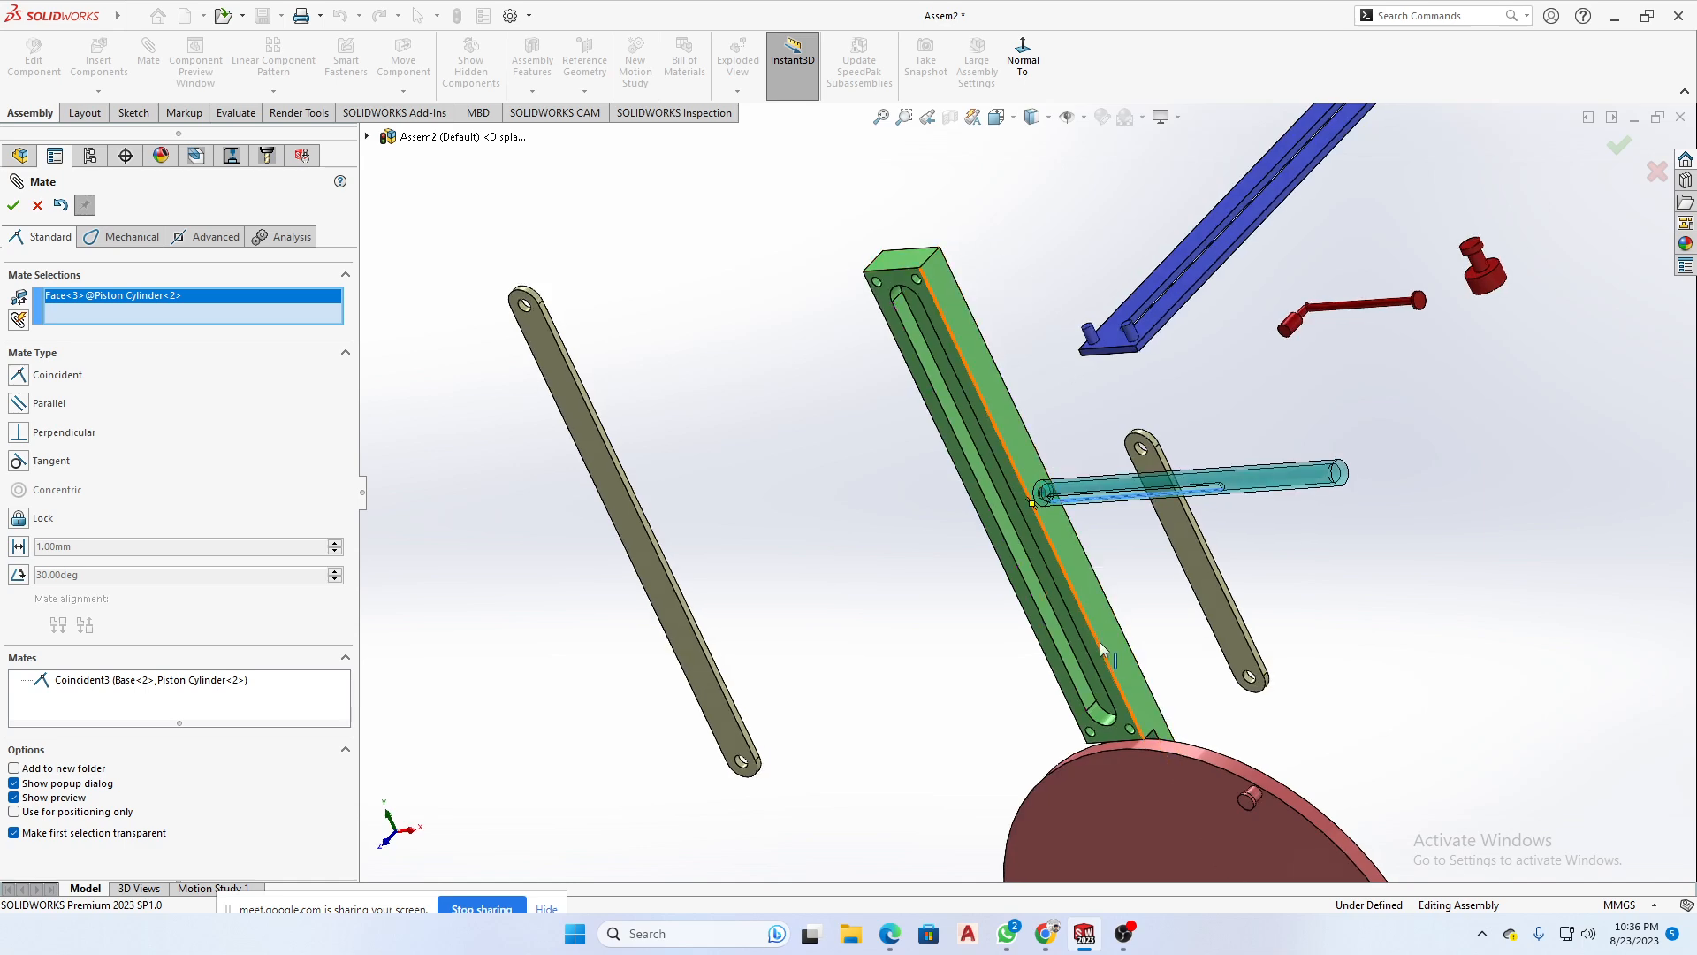
{"action": "middle_click_drag", "start_coordinate": [1030, 506], "coordinate": [1145, 507]}
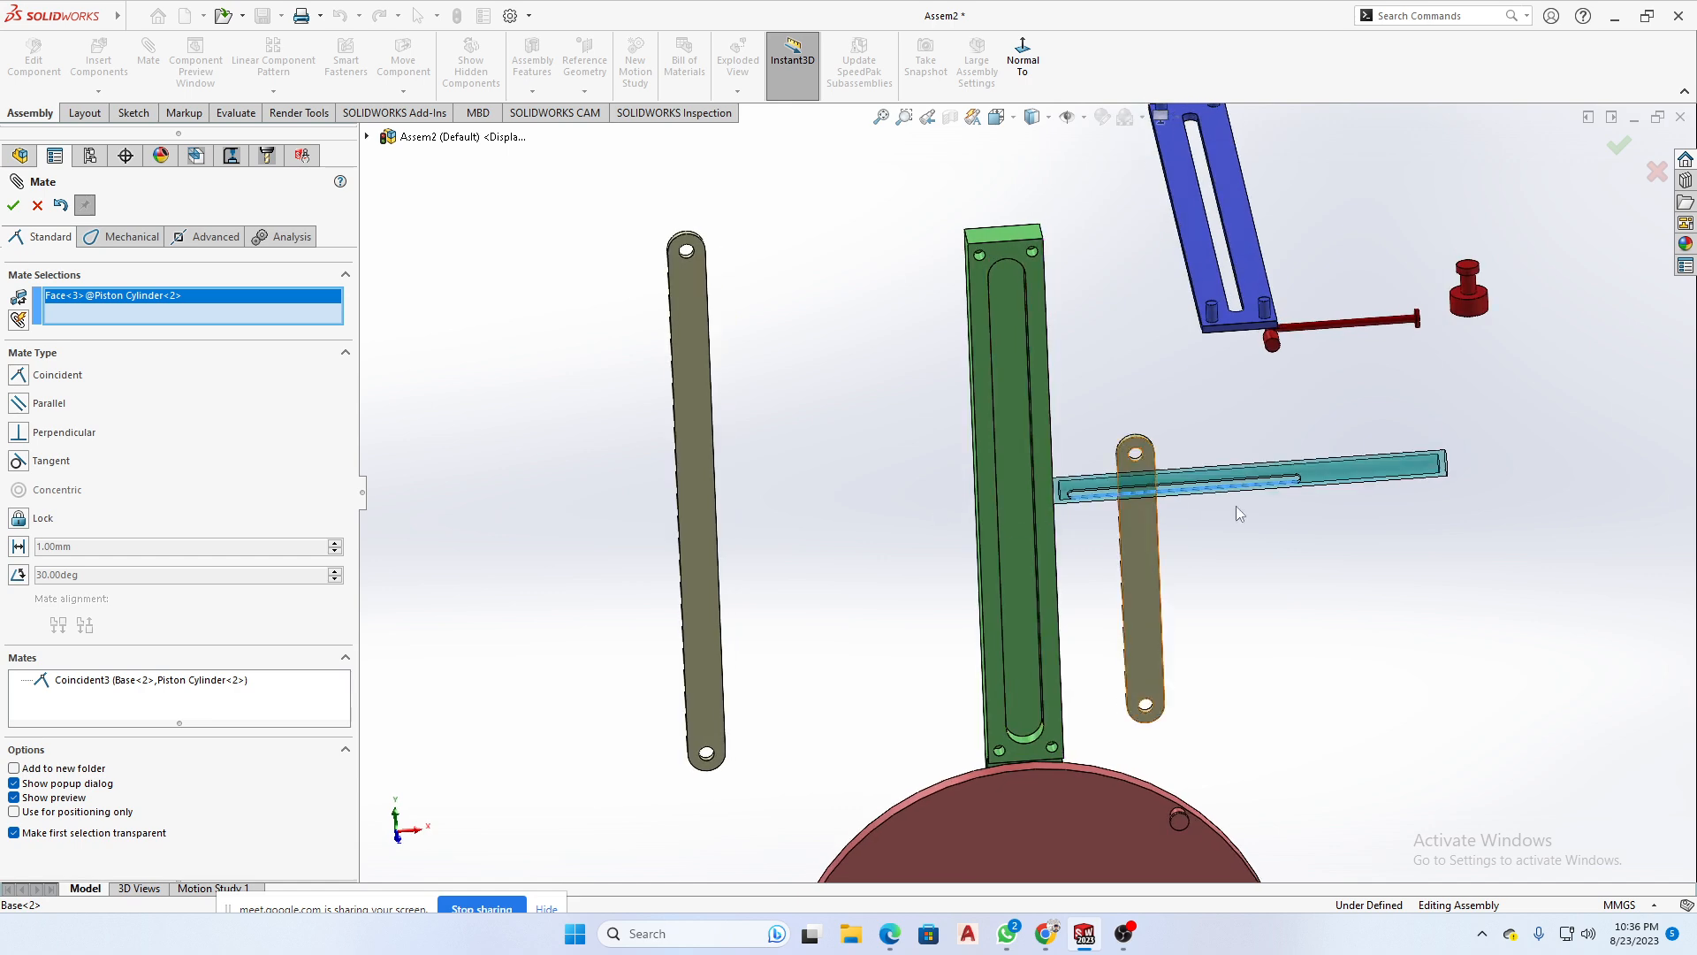
{"action": "left_click", "coordinate": [1010, 234]}
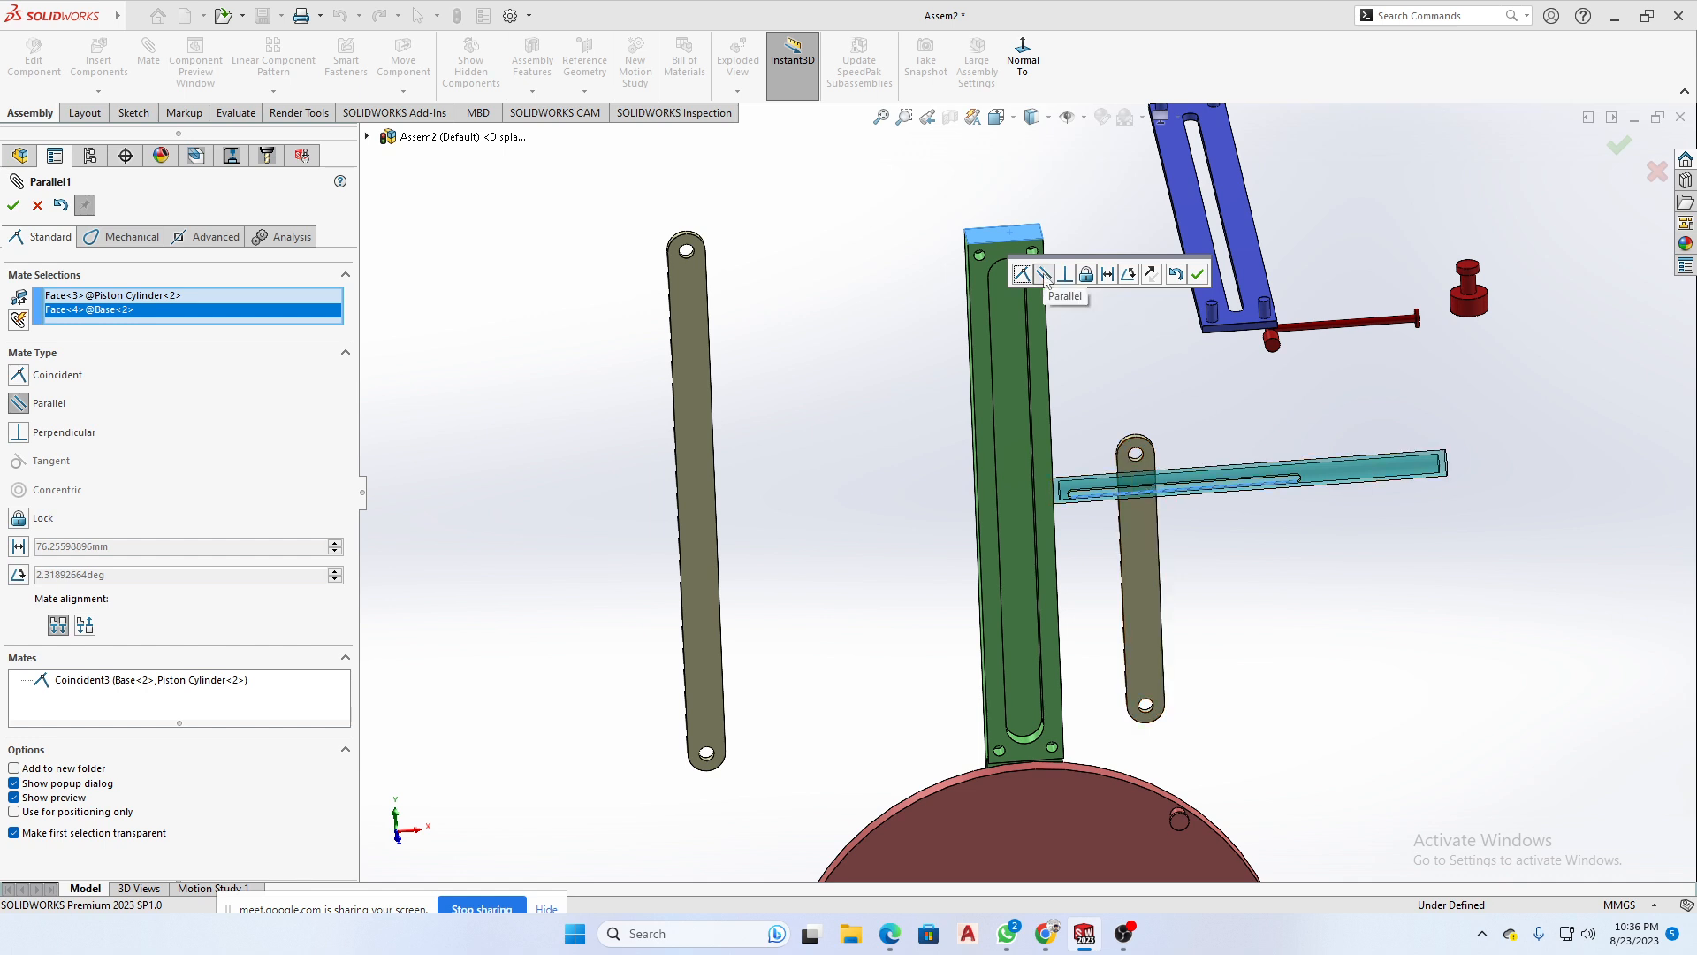
{"action": "middle_click_drag", "start_coordinate": [1139, 366], "coordinate": [1093, 379]}
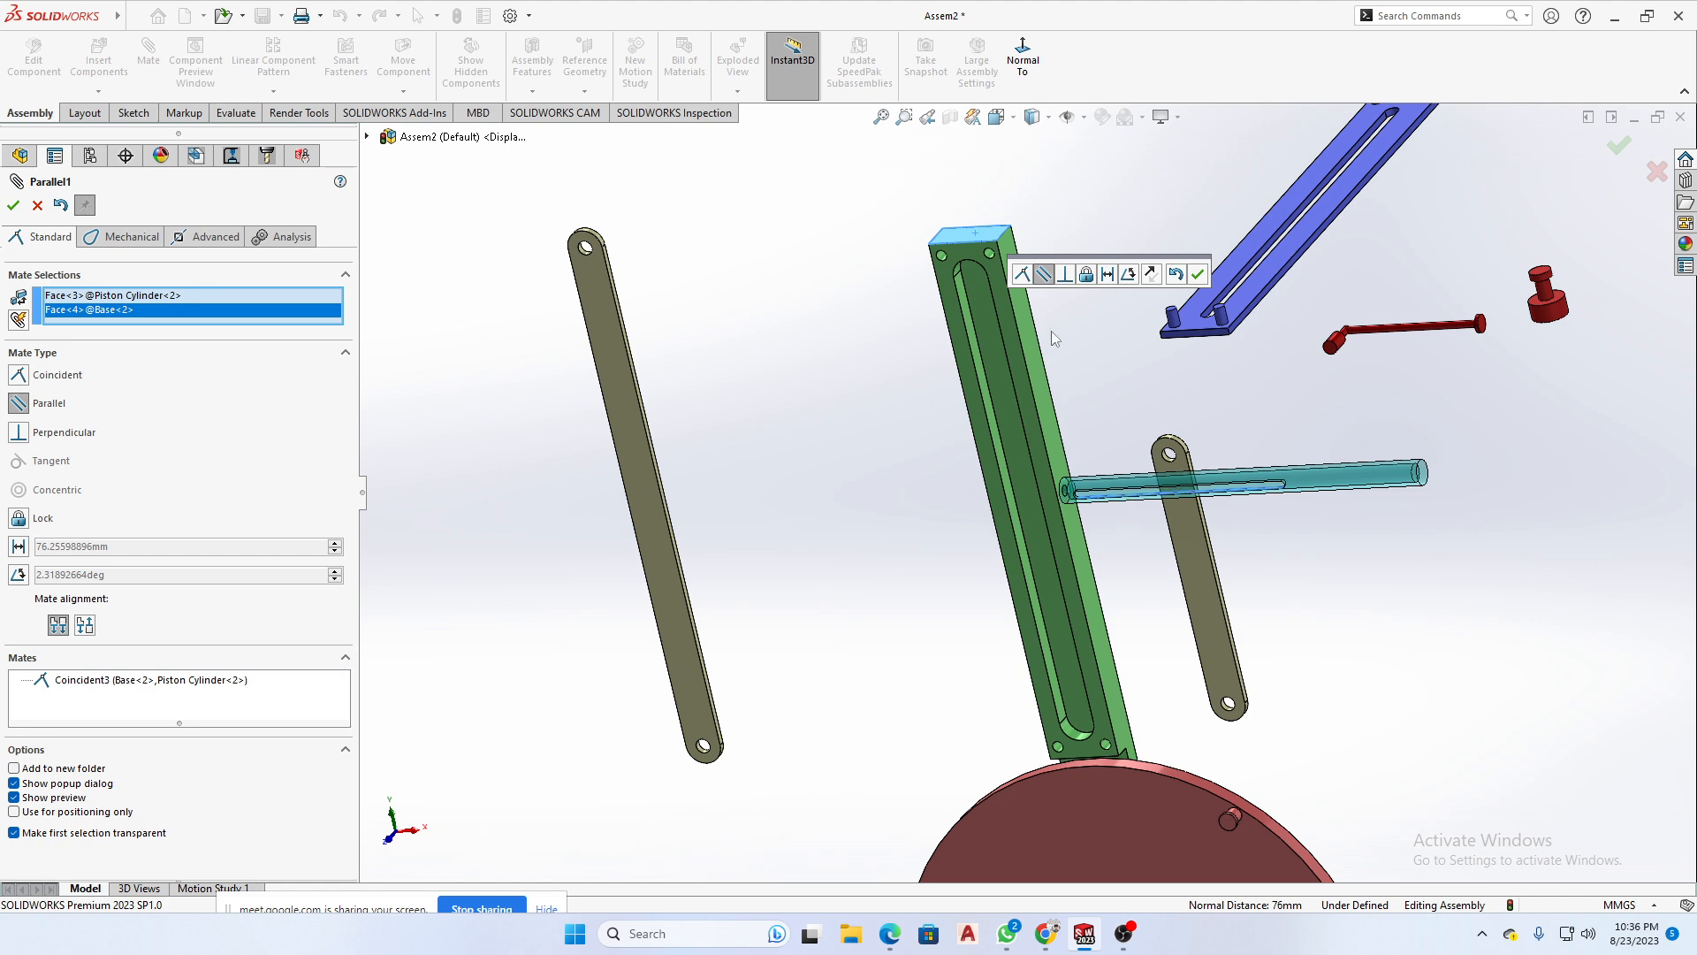
{"action": "middle_click_drag", "start_coordinate": [925, 359], "coordinate": [970, 272]}
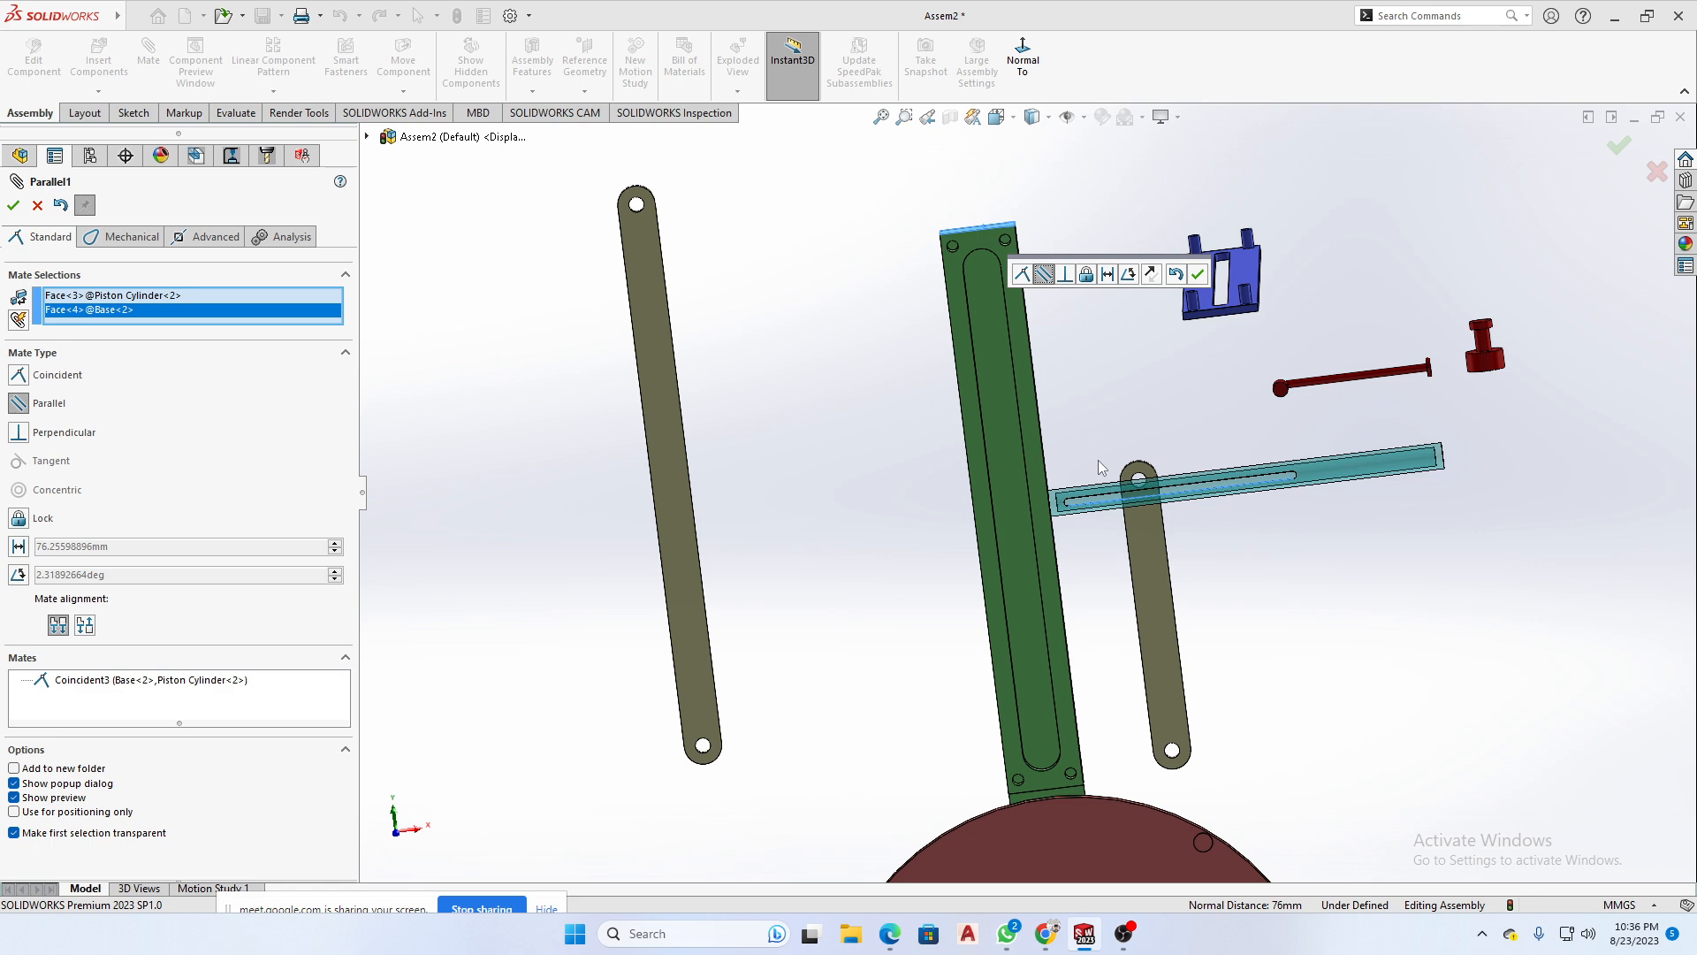
{"action": "left_click", "coordinate": [1198, 275]}
{"action": "middle_click_drag", "start_coordinate": [1220, 389], "coordinate": [1264, 500]}
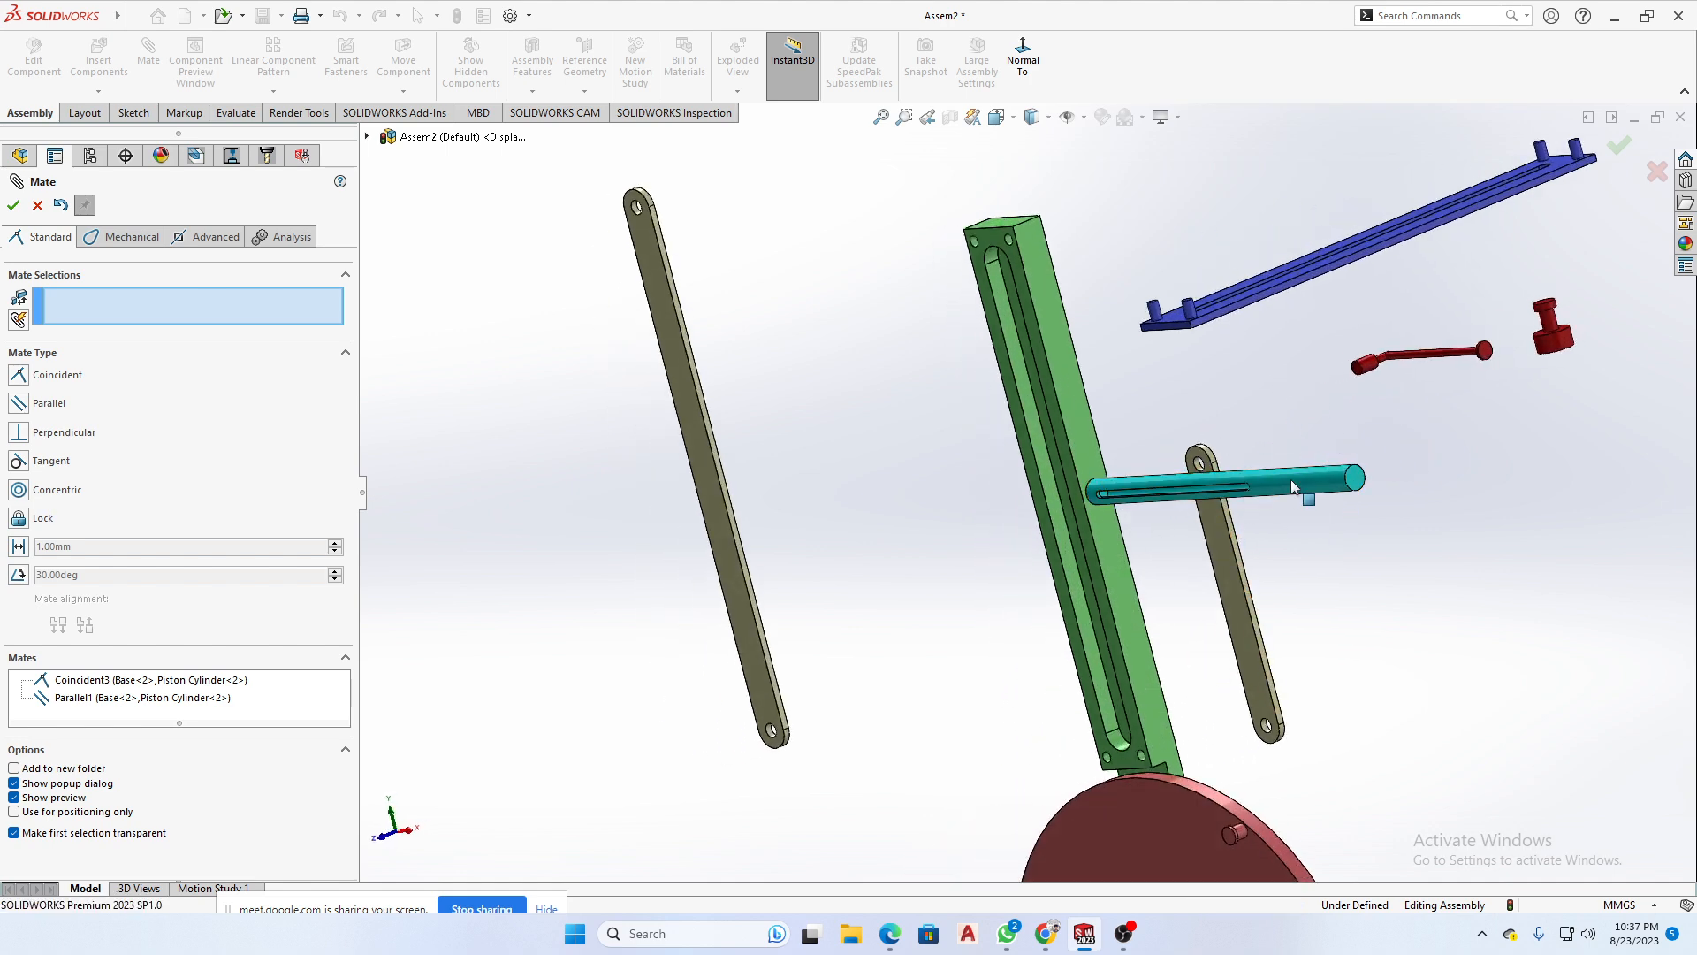
{"action": "scroll", "coordinate": [1364, 527], "scroll_direction": "up", "scroll_amount": 5}
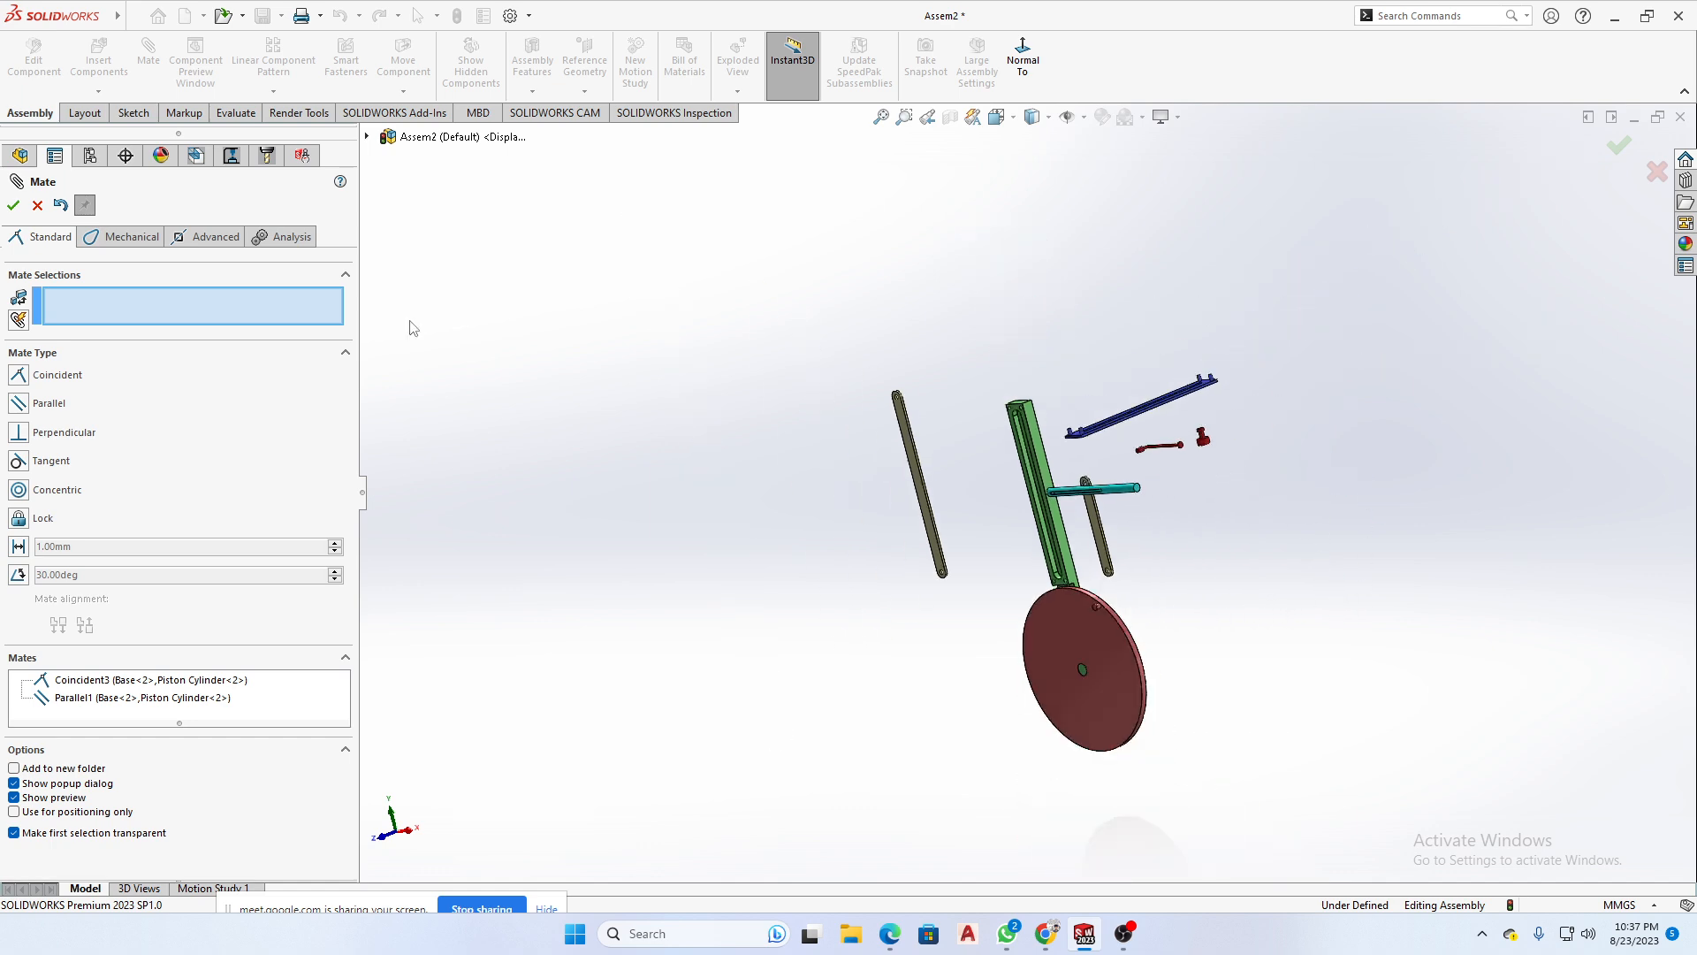
{"action": "left_click", "coordinate": [37, 205]}
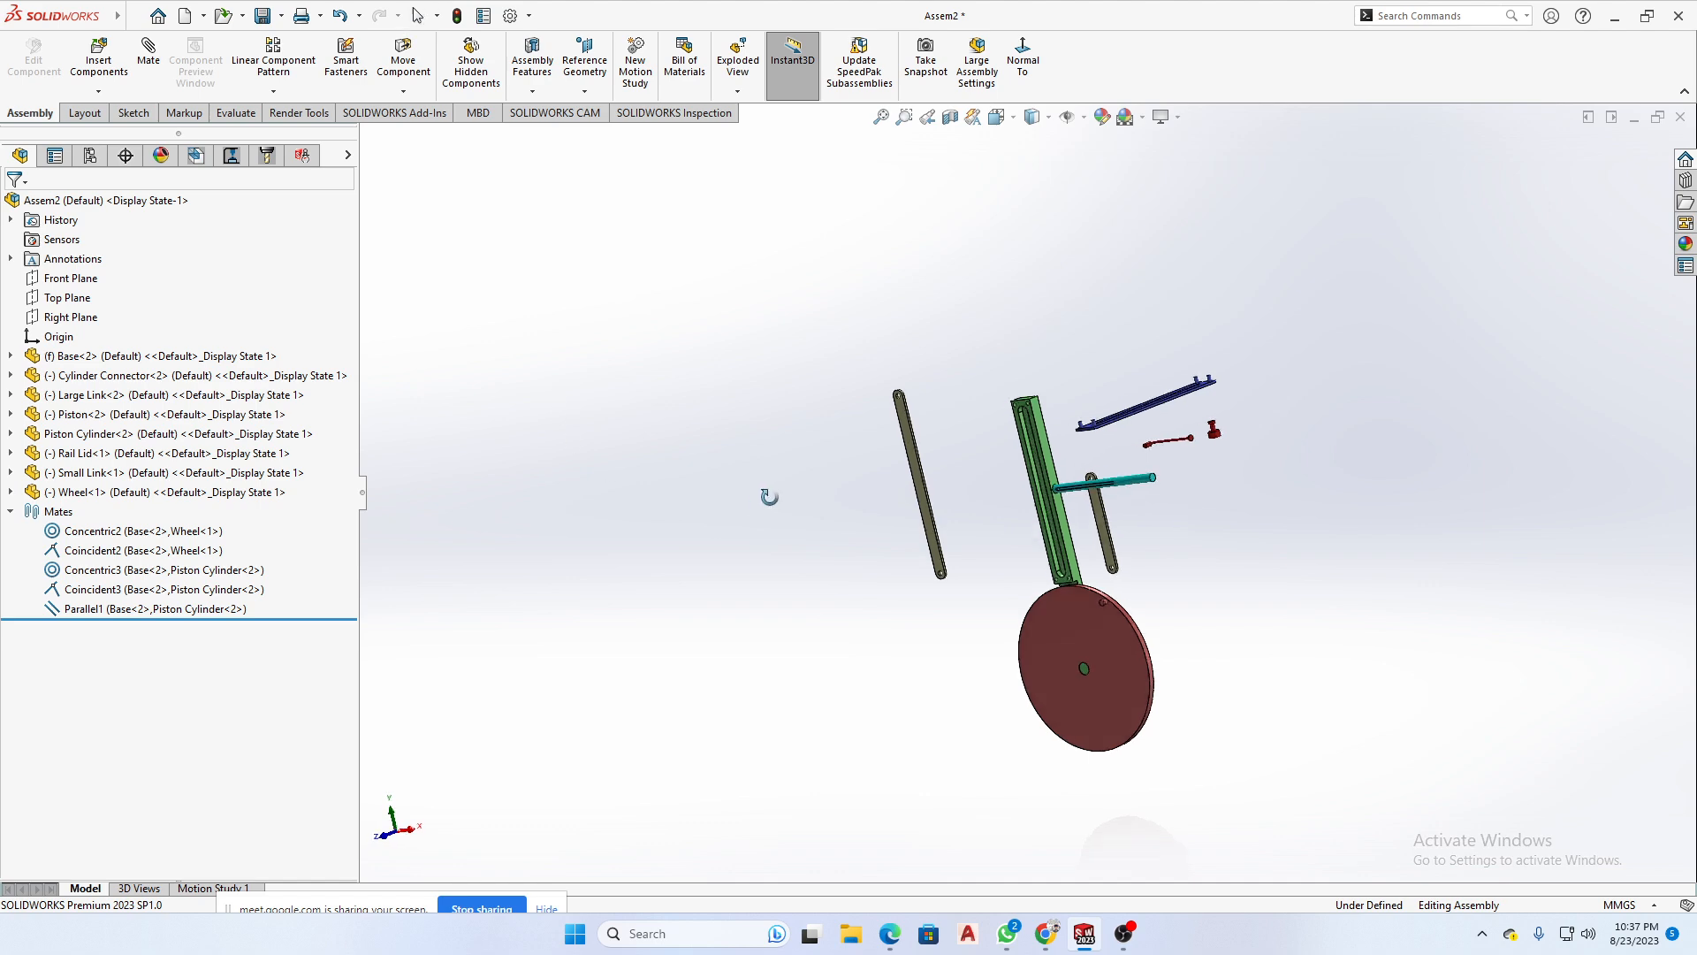
{"action": "scroll", "coordinate": [1089, 506], "scroll_direction": "down", "scroll_amount": 4}
{"action": "scroll", "coordinate": [951, 508], "scroll_direction": "down", "scroll_amount": 3}
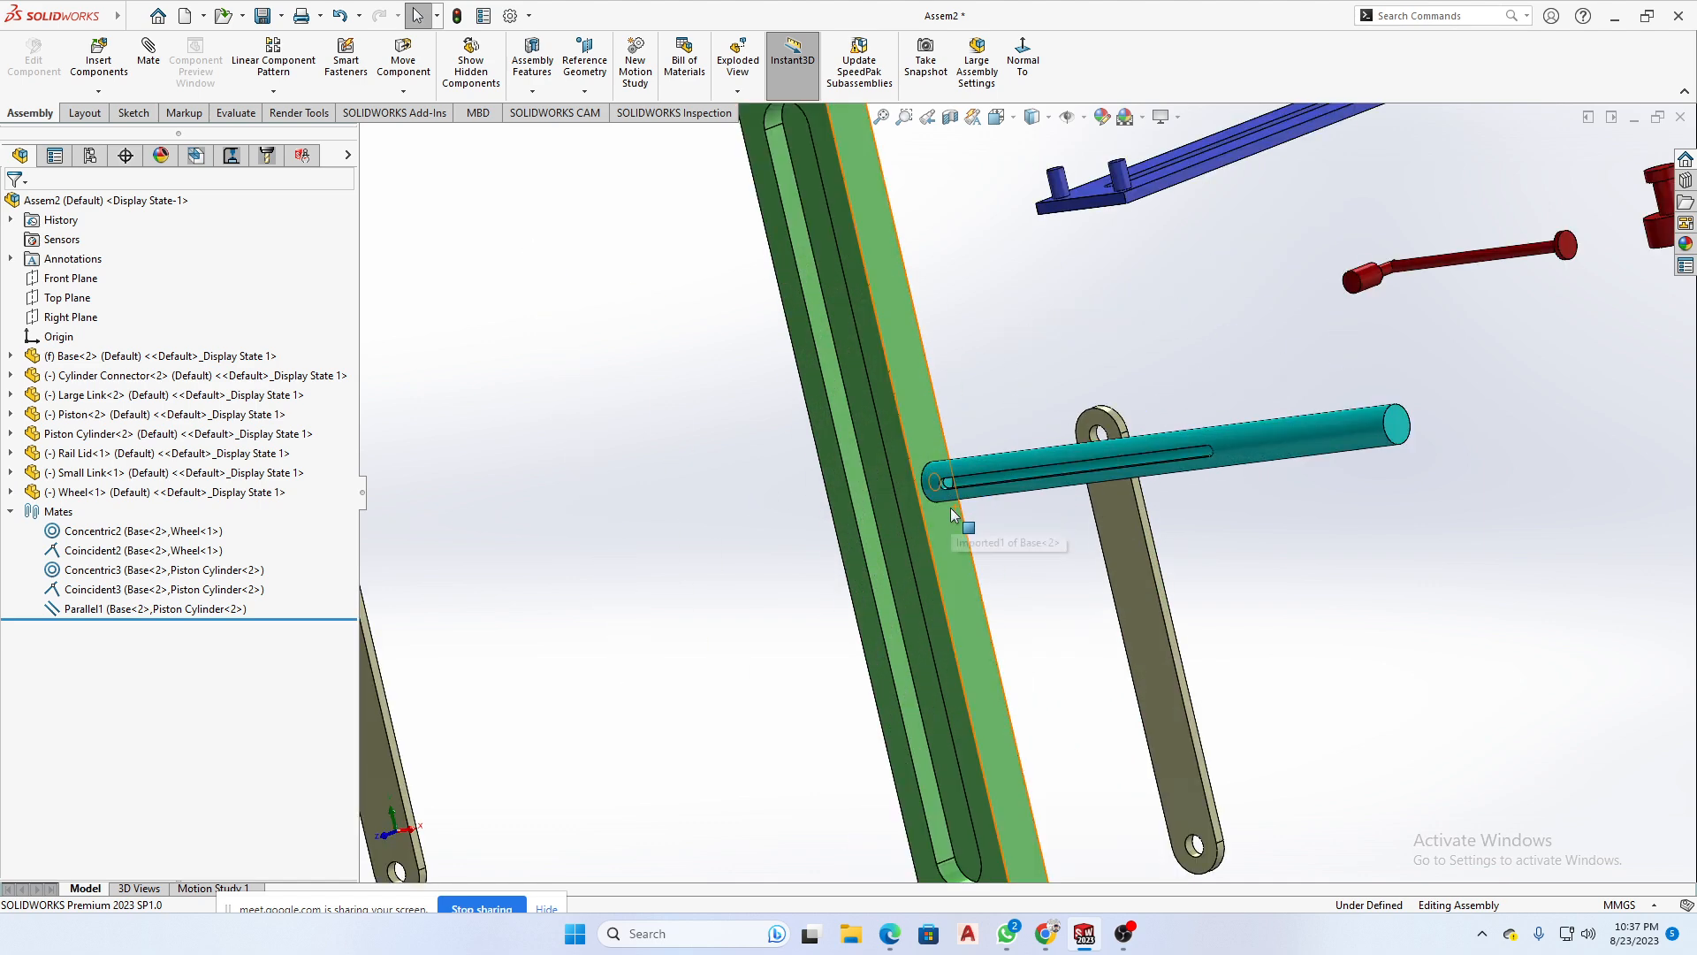
{"action": "scroll", "coordinate": [1046, 585], "scroll_direction": "up", "scroll_amount": 3}
{"action": "key", "text": "ctrl+1"}
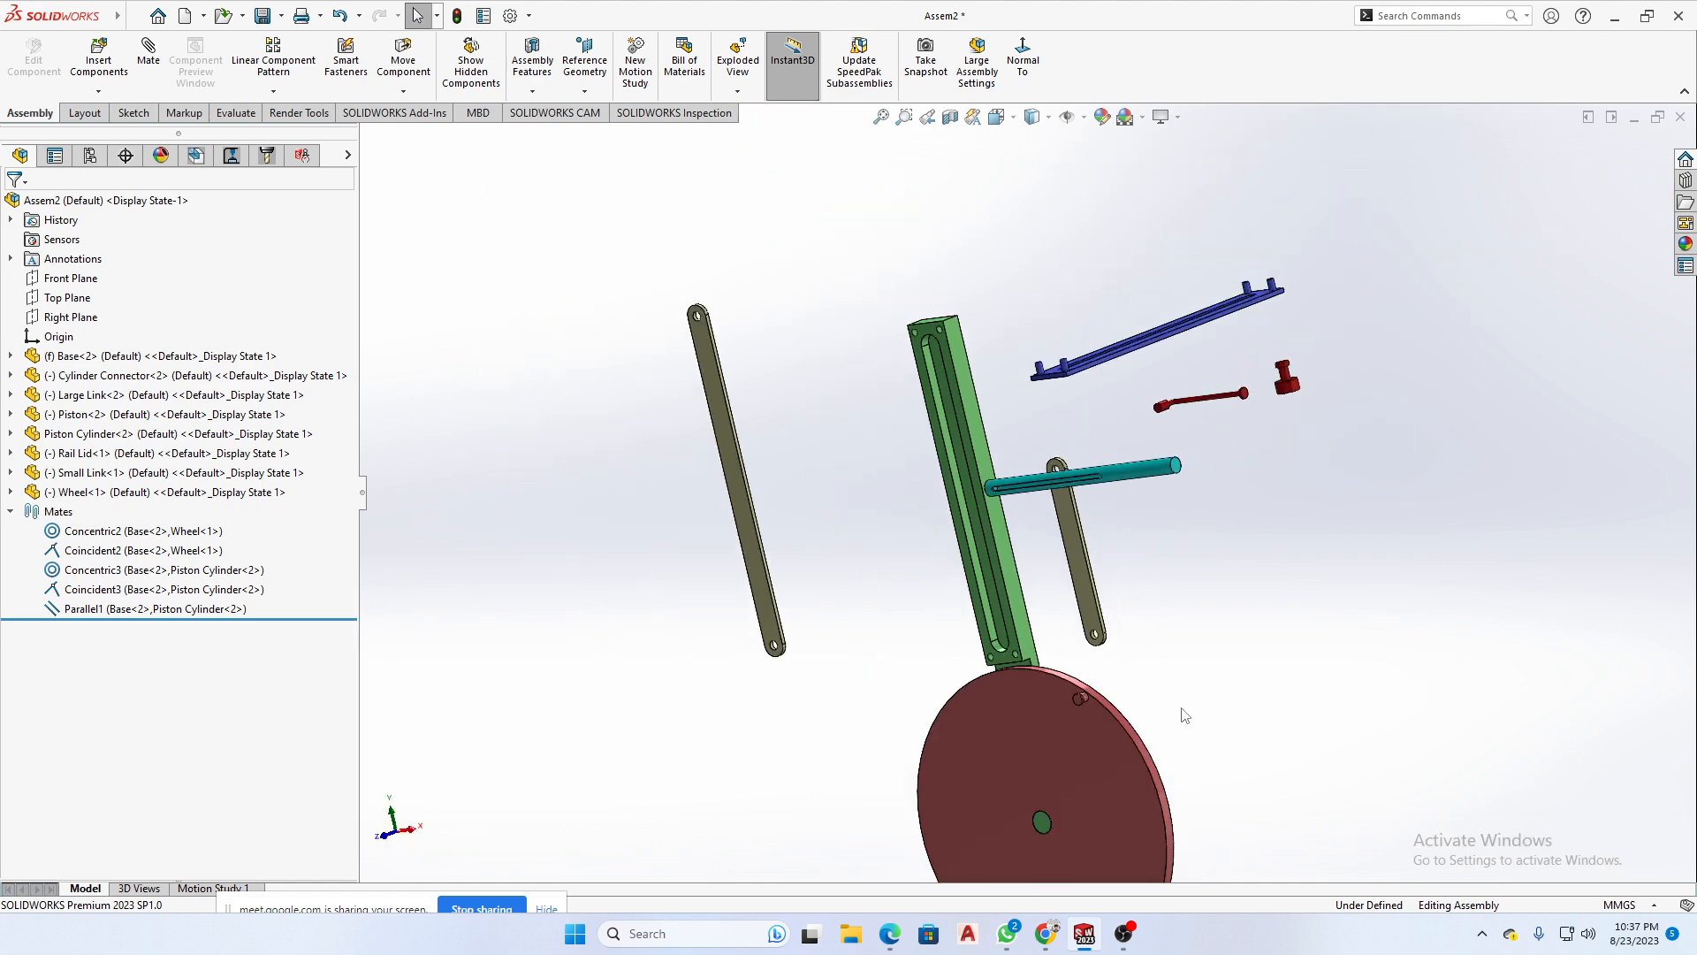
{"action": "middle_click_drag", "start_coordinate": [1207, 762], "coordinate": [1156, 756]}
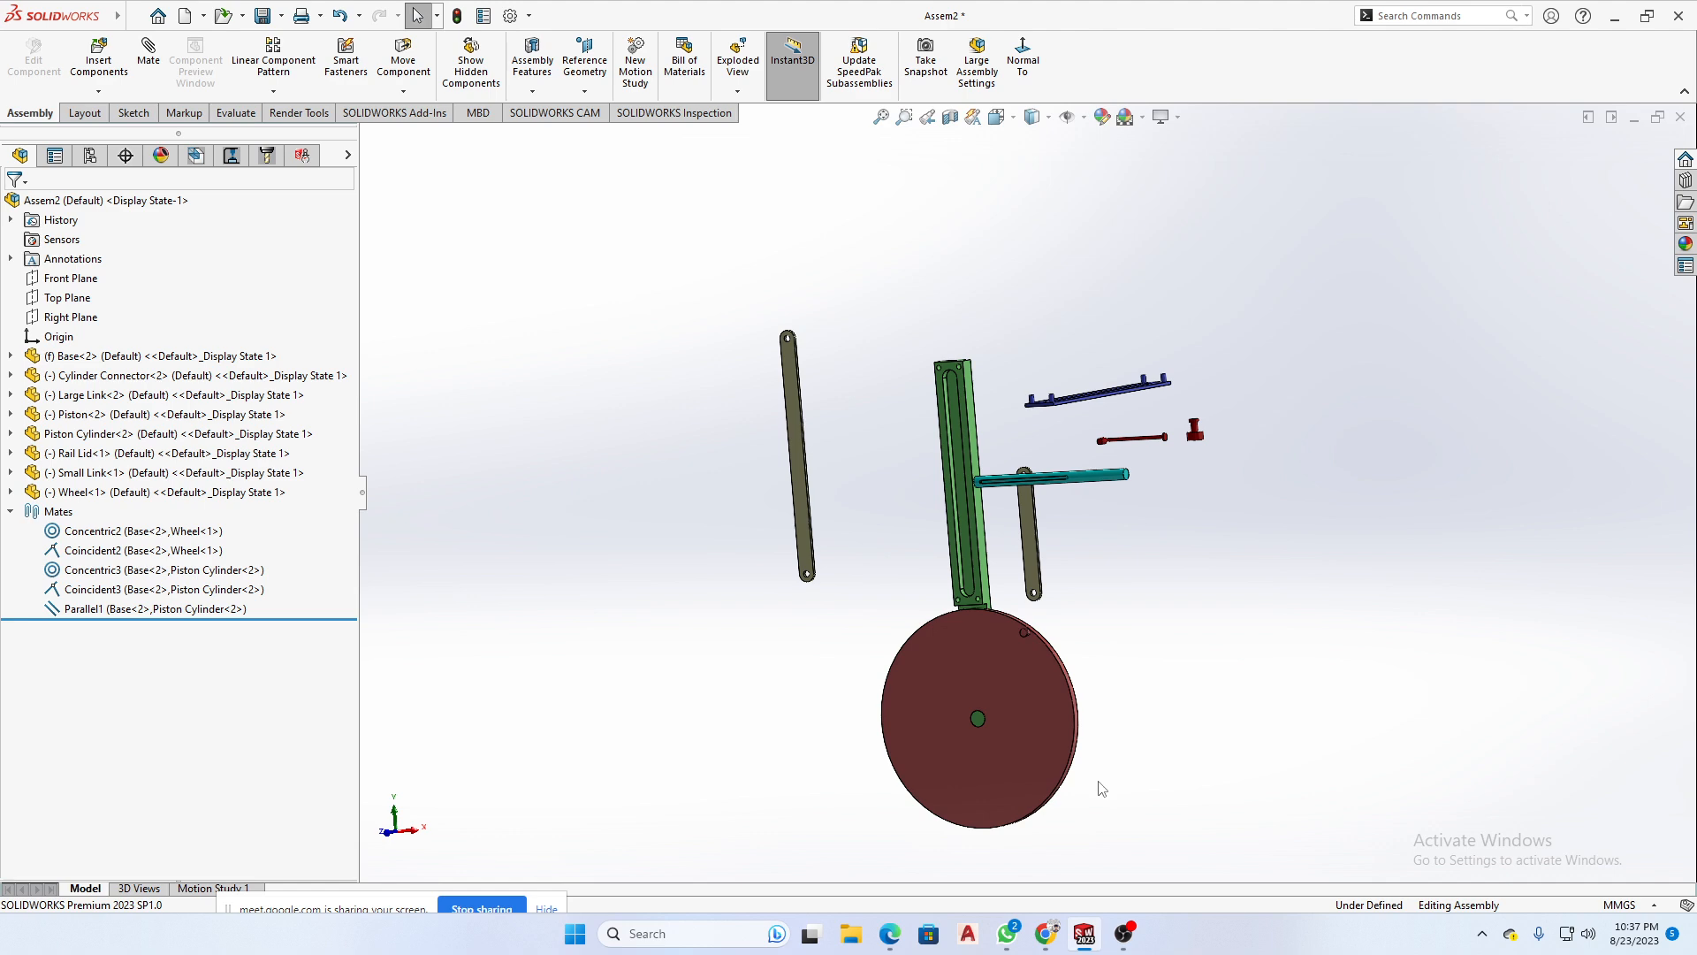
- Switch to the Google Meet call in Chrome to check the meeting, and return to the SOLIDWORKS assembly
{"action": "mouse_move", "coordinate": [1046, 942]}
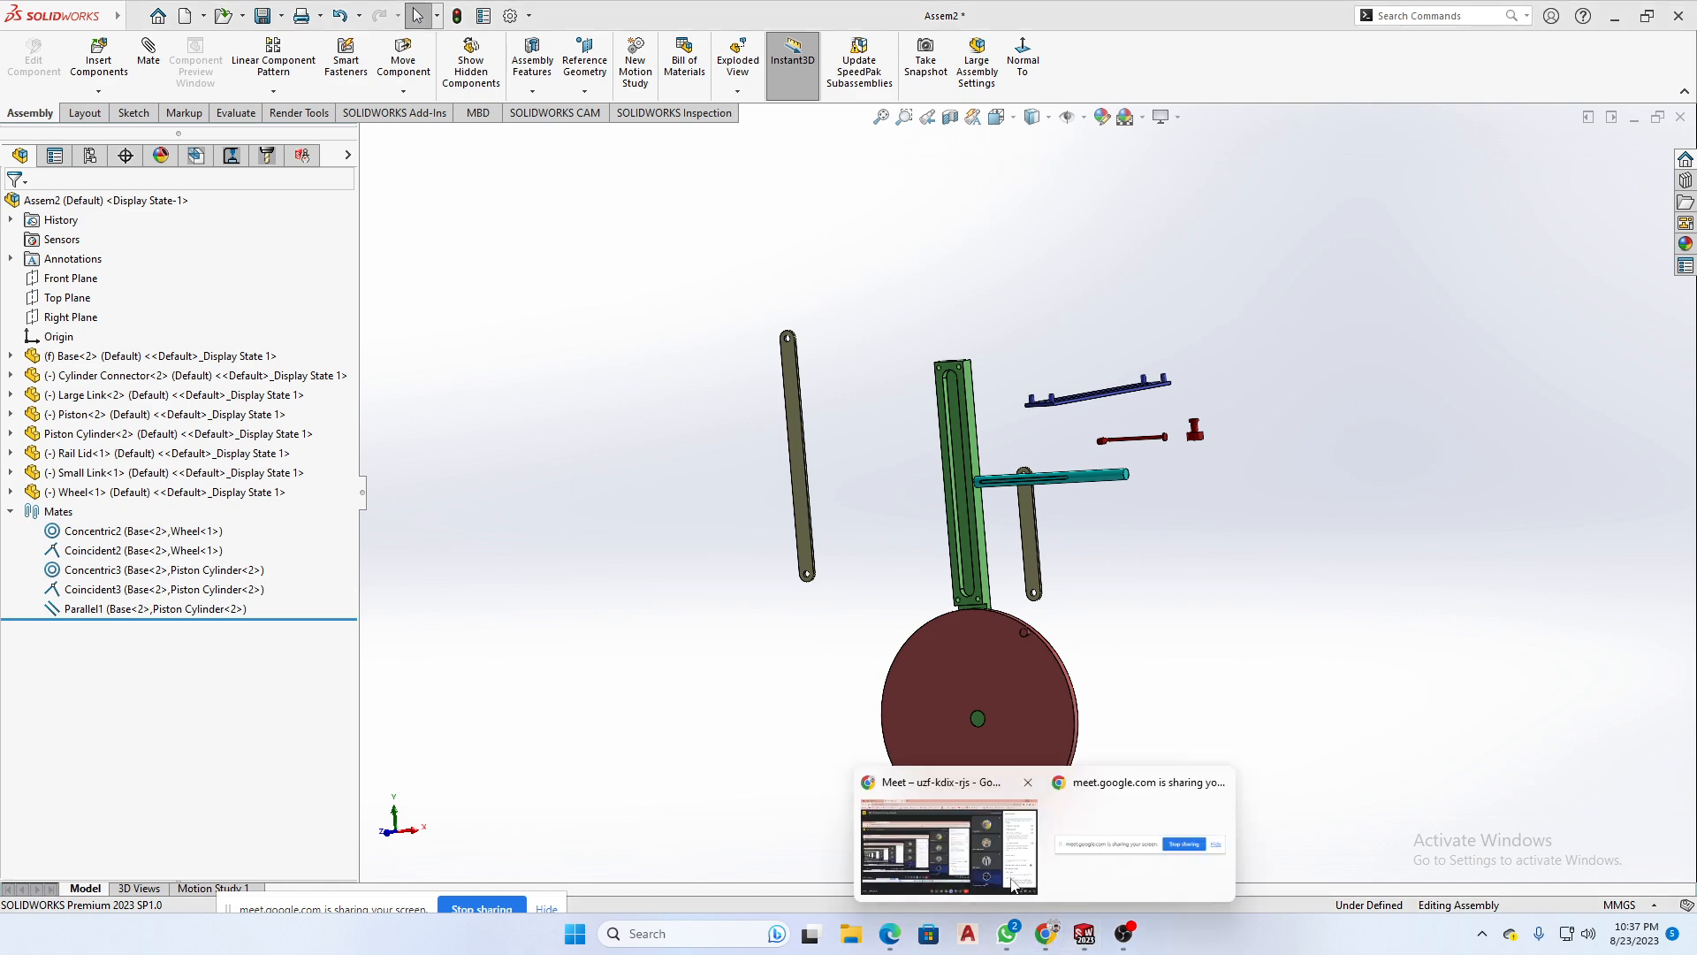
{"action": "left_click", "coordinate": [924, 857]}
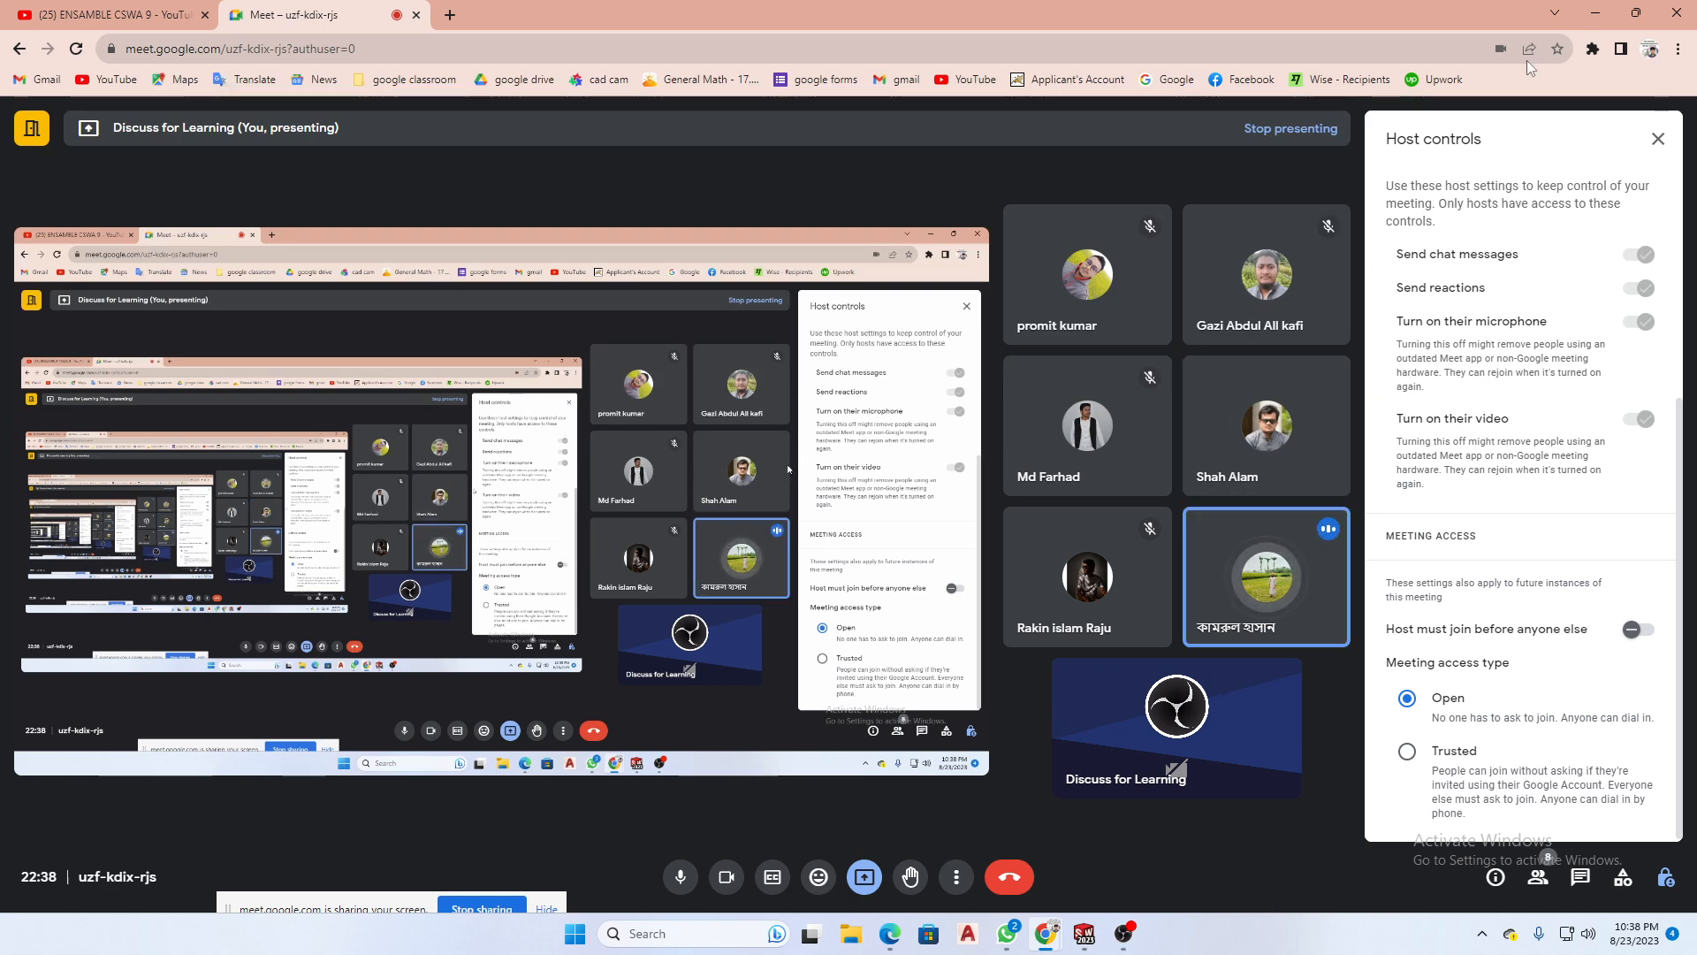
{"action": "left_click", "coordinate": [1596, 13]}
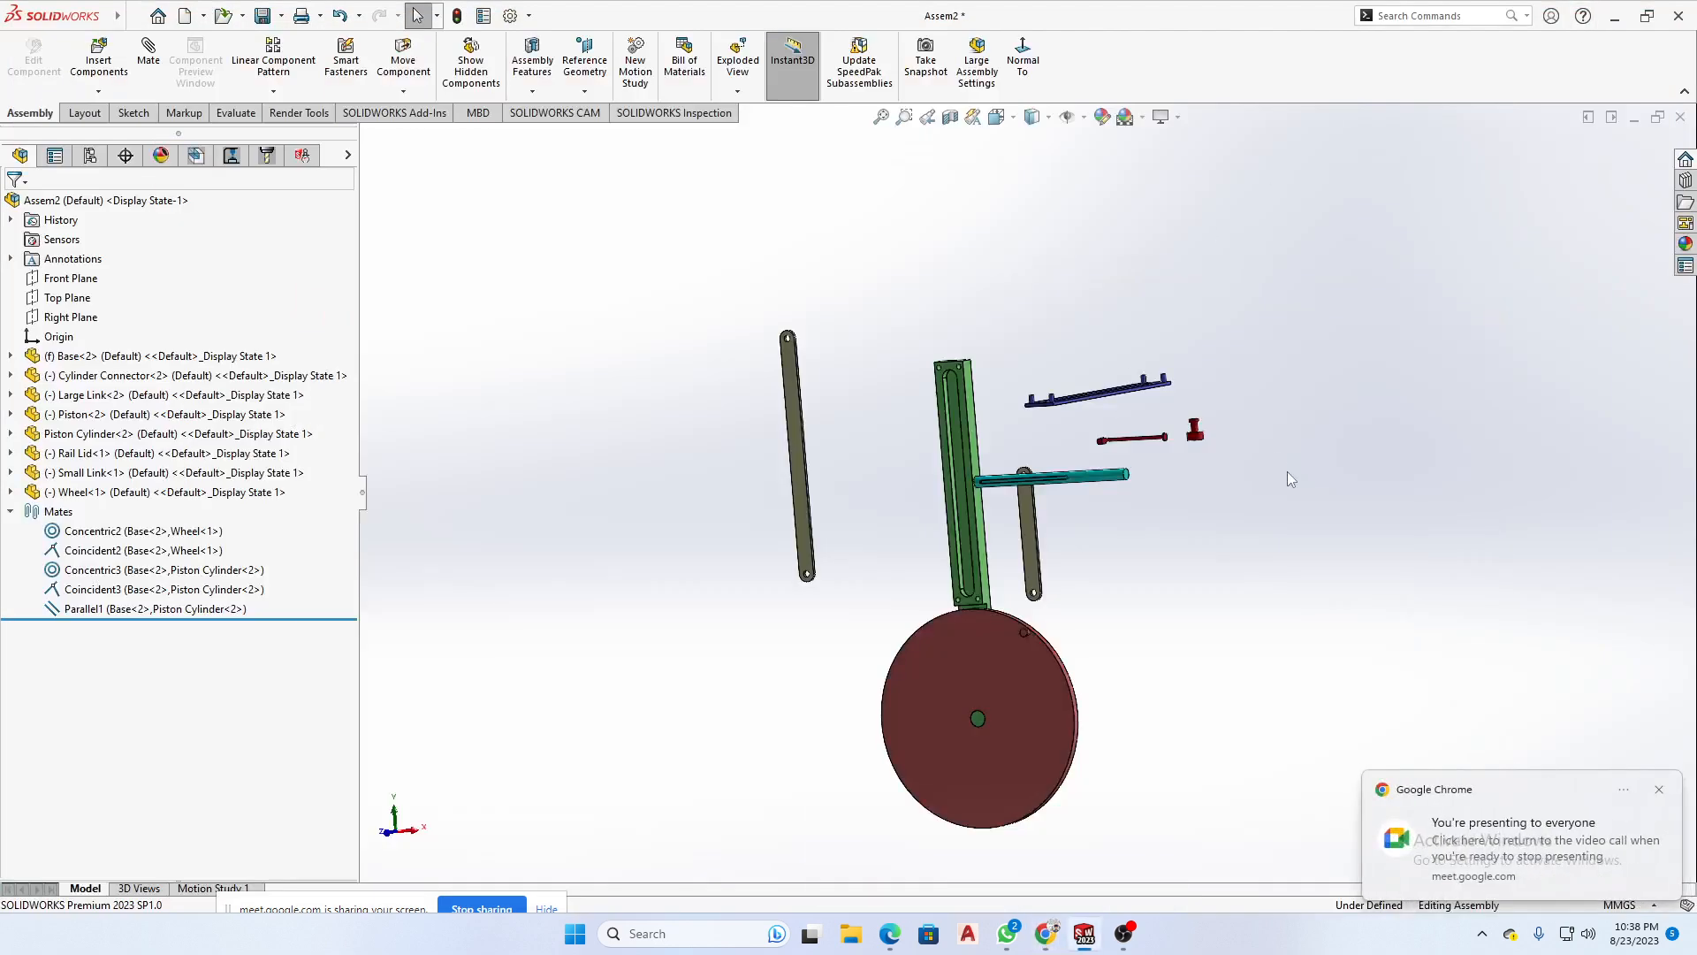
- Review the Wheel's and Piston Cylinder's Concentric and Coincident mates by highlighting their mated faces in the model
{"action": "scroll", "coordinate": [995, 484], "scroll_direction": "down", "scroll_amount": 6}
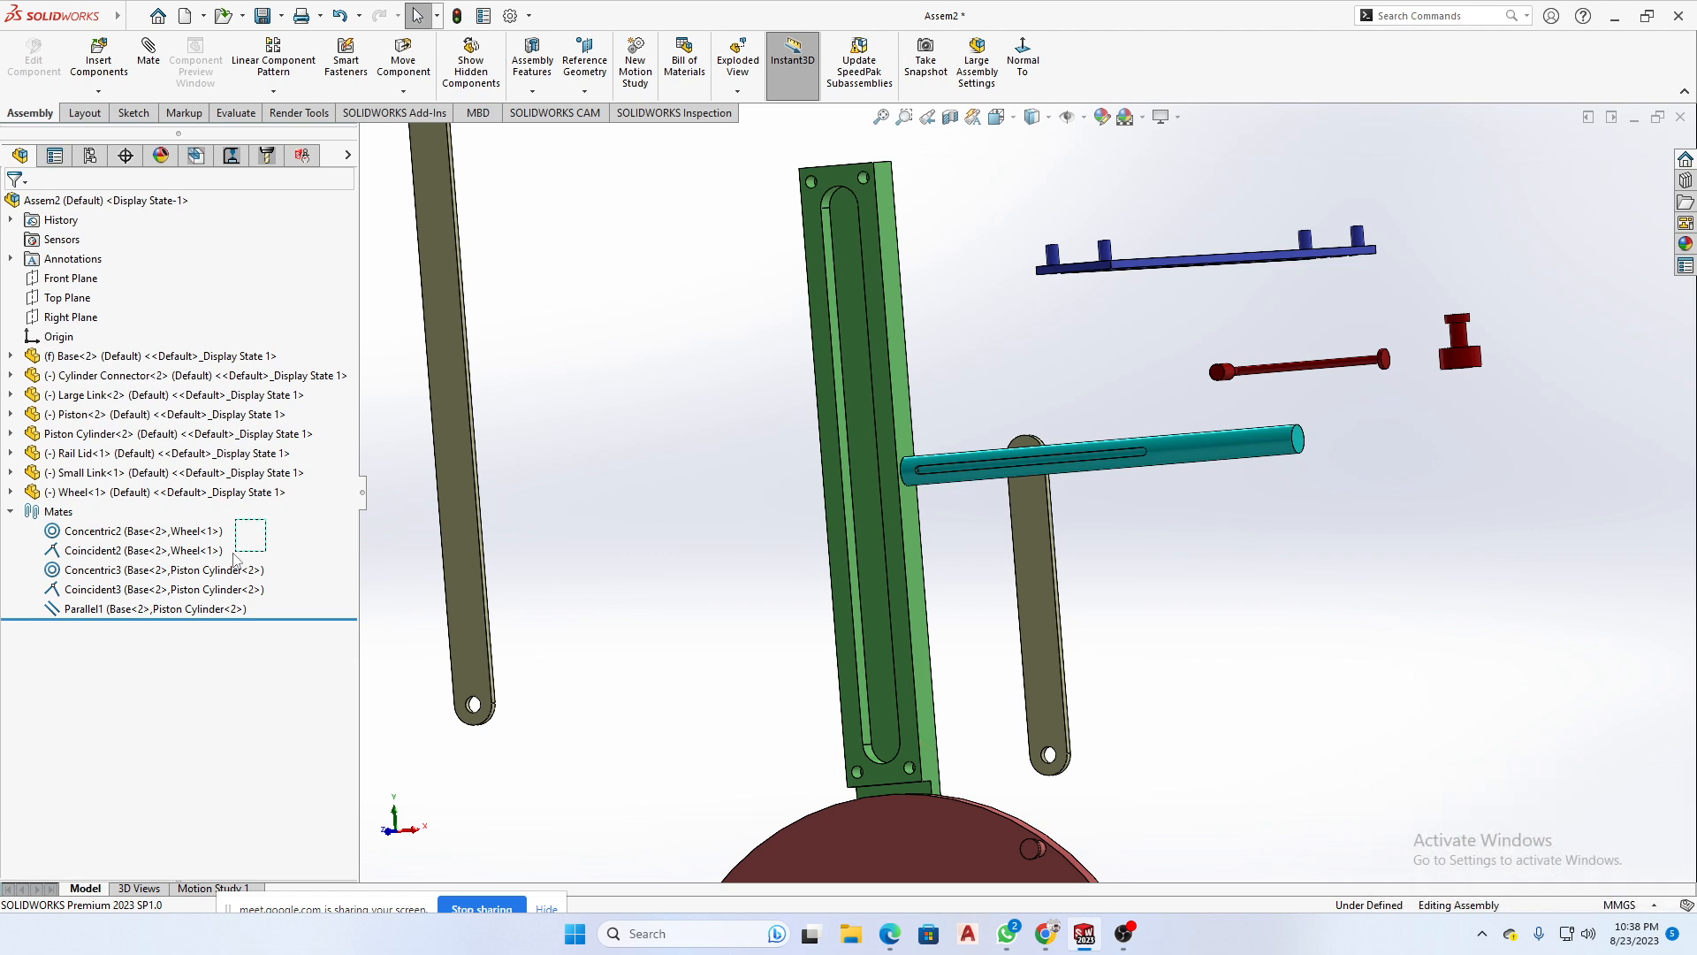
{"action": "left_click_drag", "start_coordinate": [265, 523], "coordinate": [69, 588]}
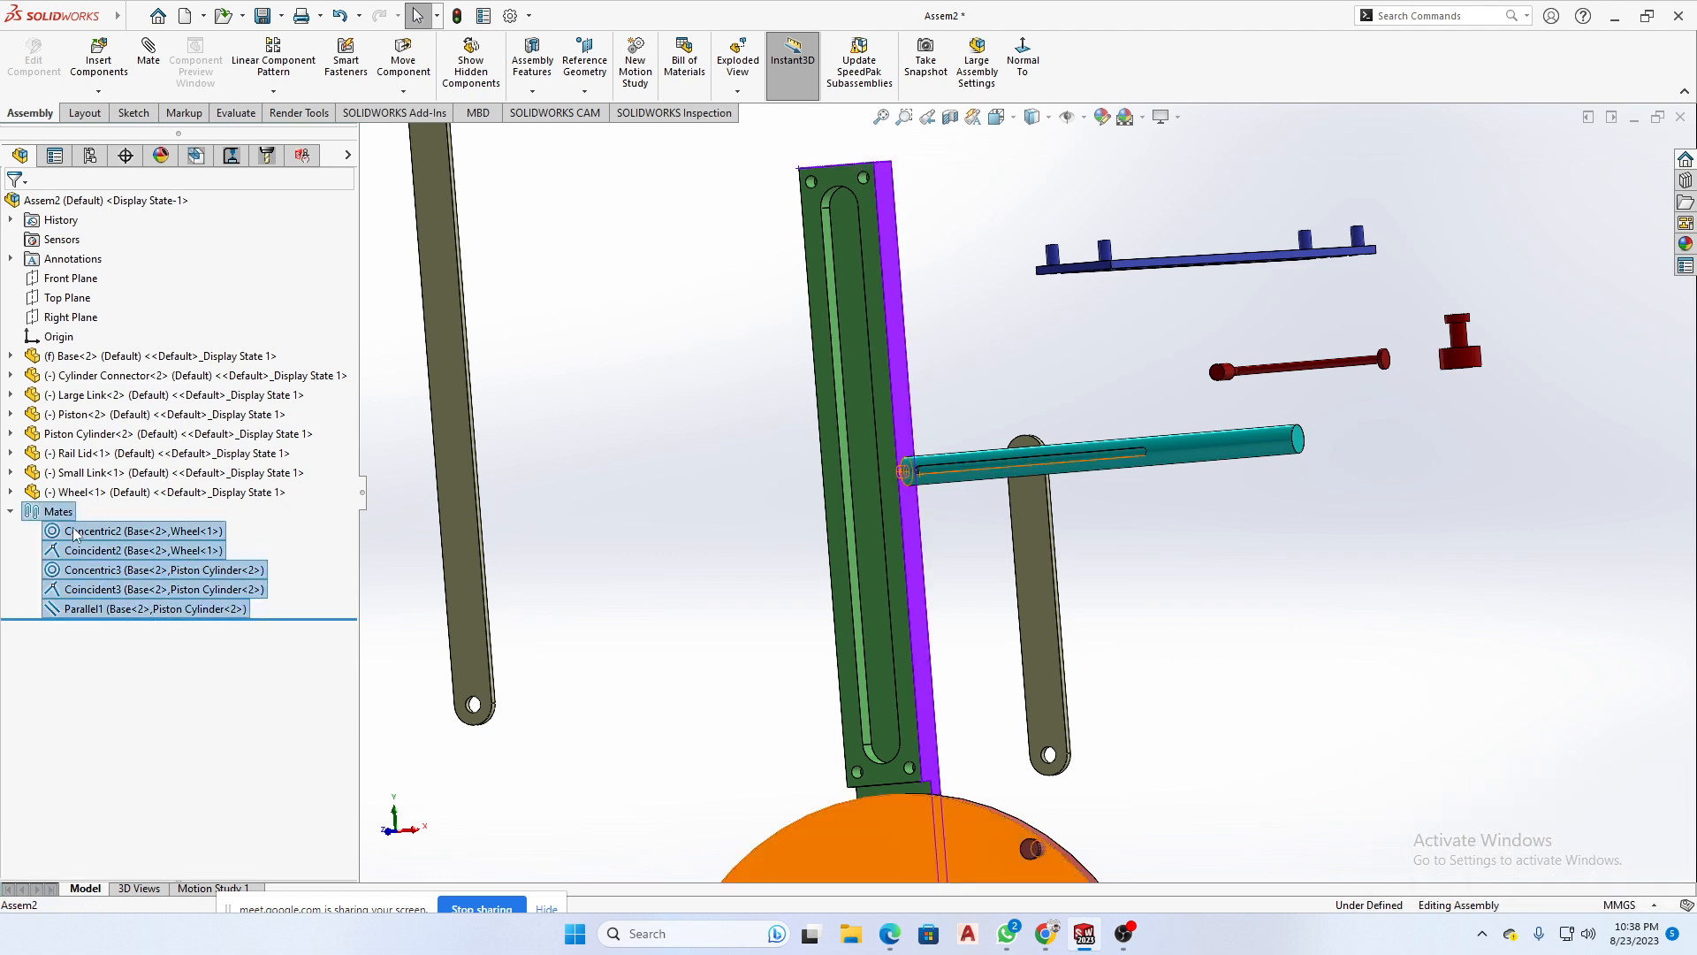
{"action": "left_click", "coordinate": [398, 534]}
{"action": "left_click", "coordinate": [101, 544]}
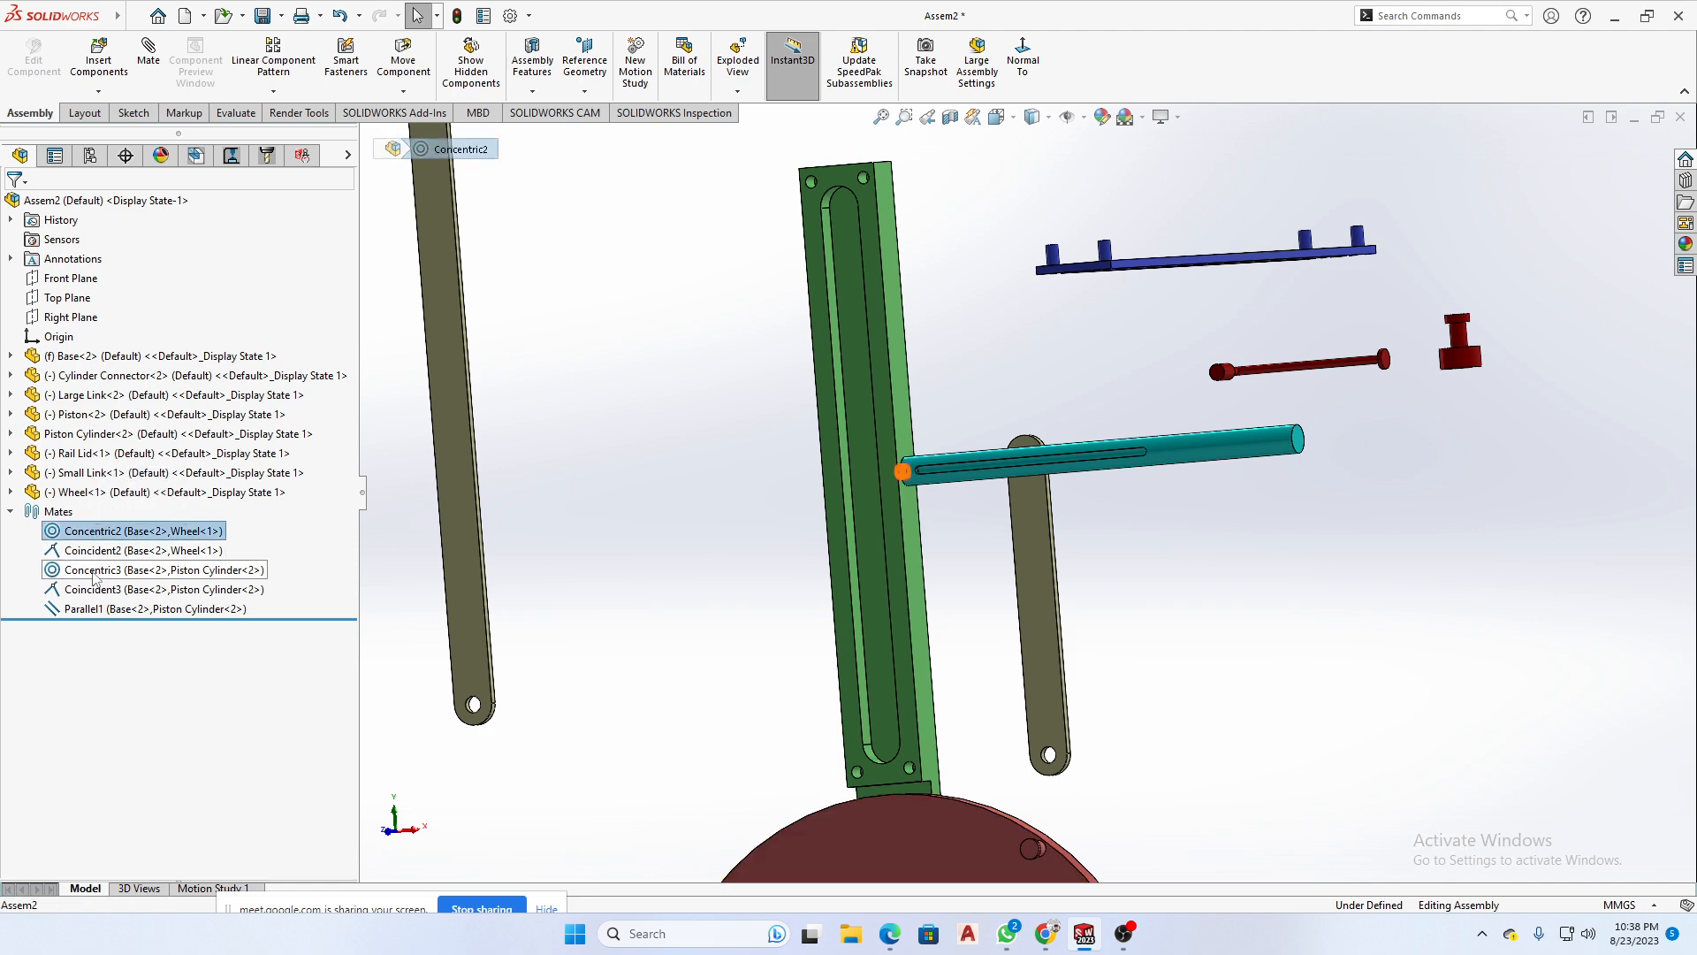
{"action": "left_click", "coordinate": [100, 570]}
{"action": "left_click", "coordinate": [77, 532]}
{"action": "left_click", "coordinate": [84, 550]}
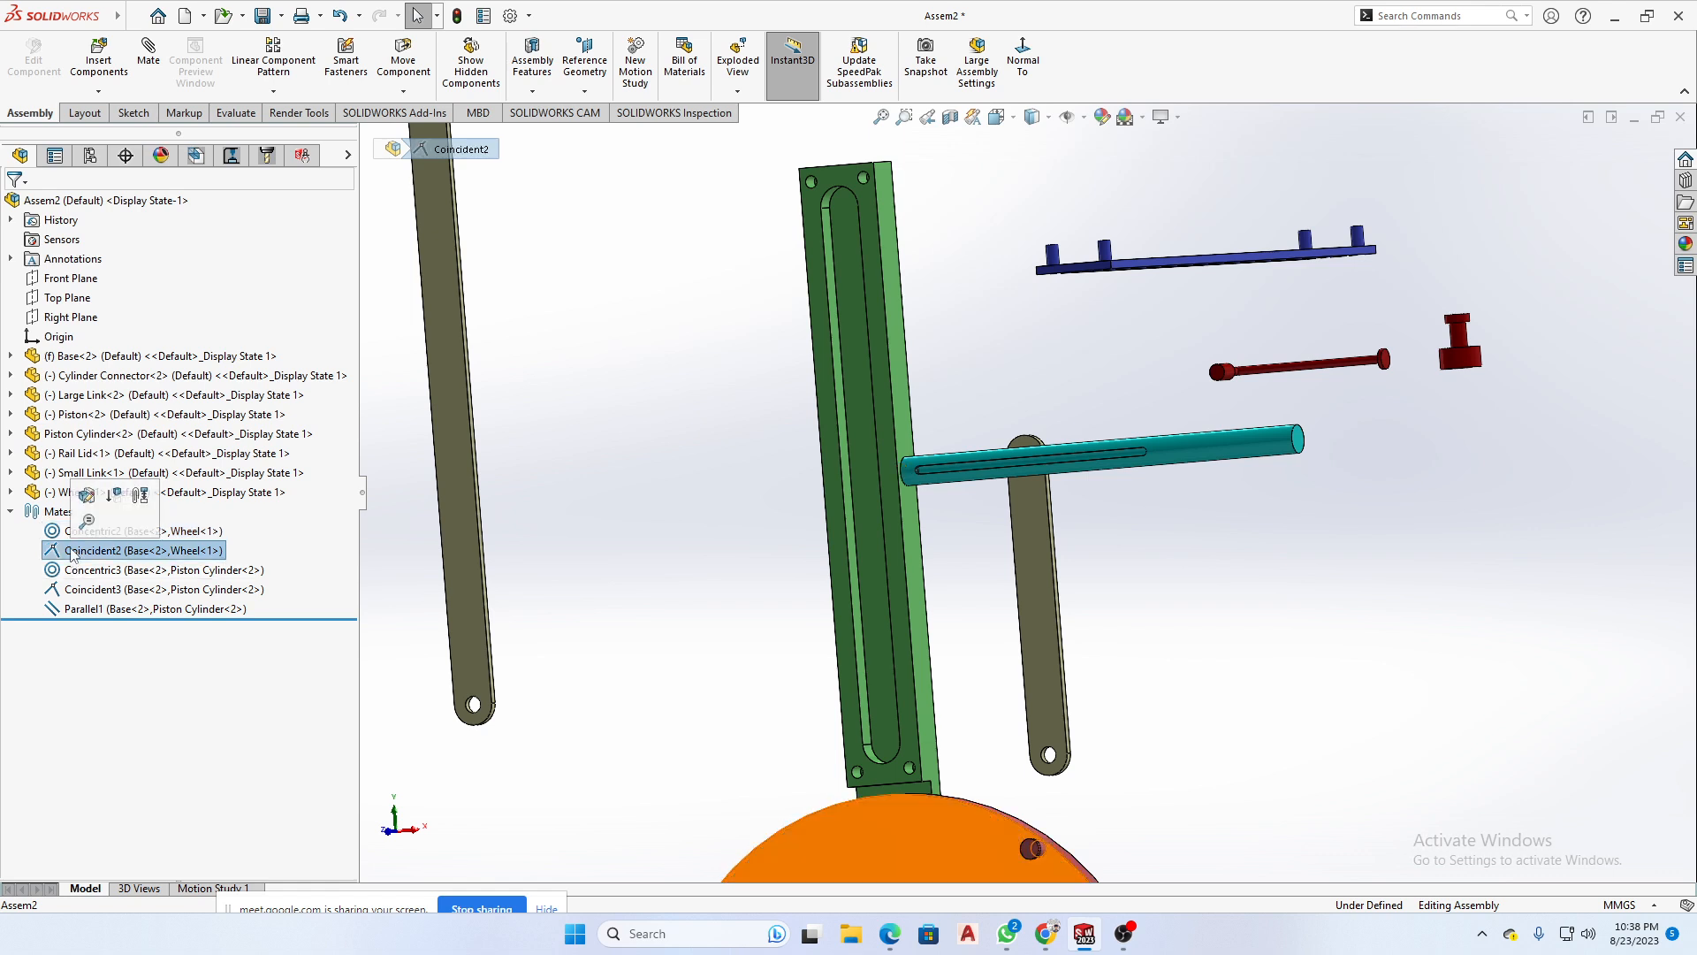
{"action": "left_click", "coordinate": [92, 607]}
{"action": "left_click", "coordinate": [67, 591]}
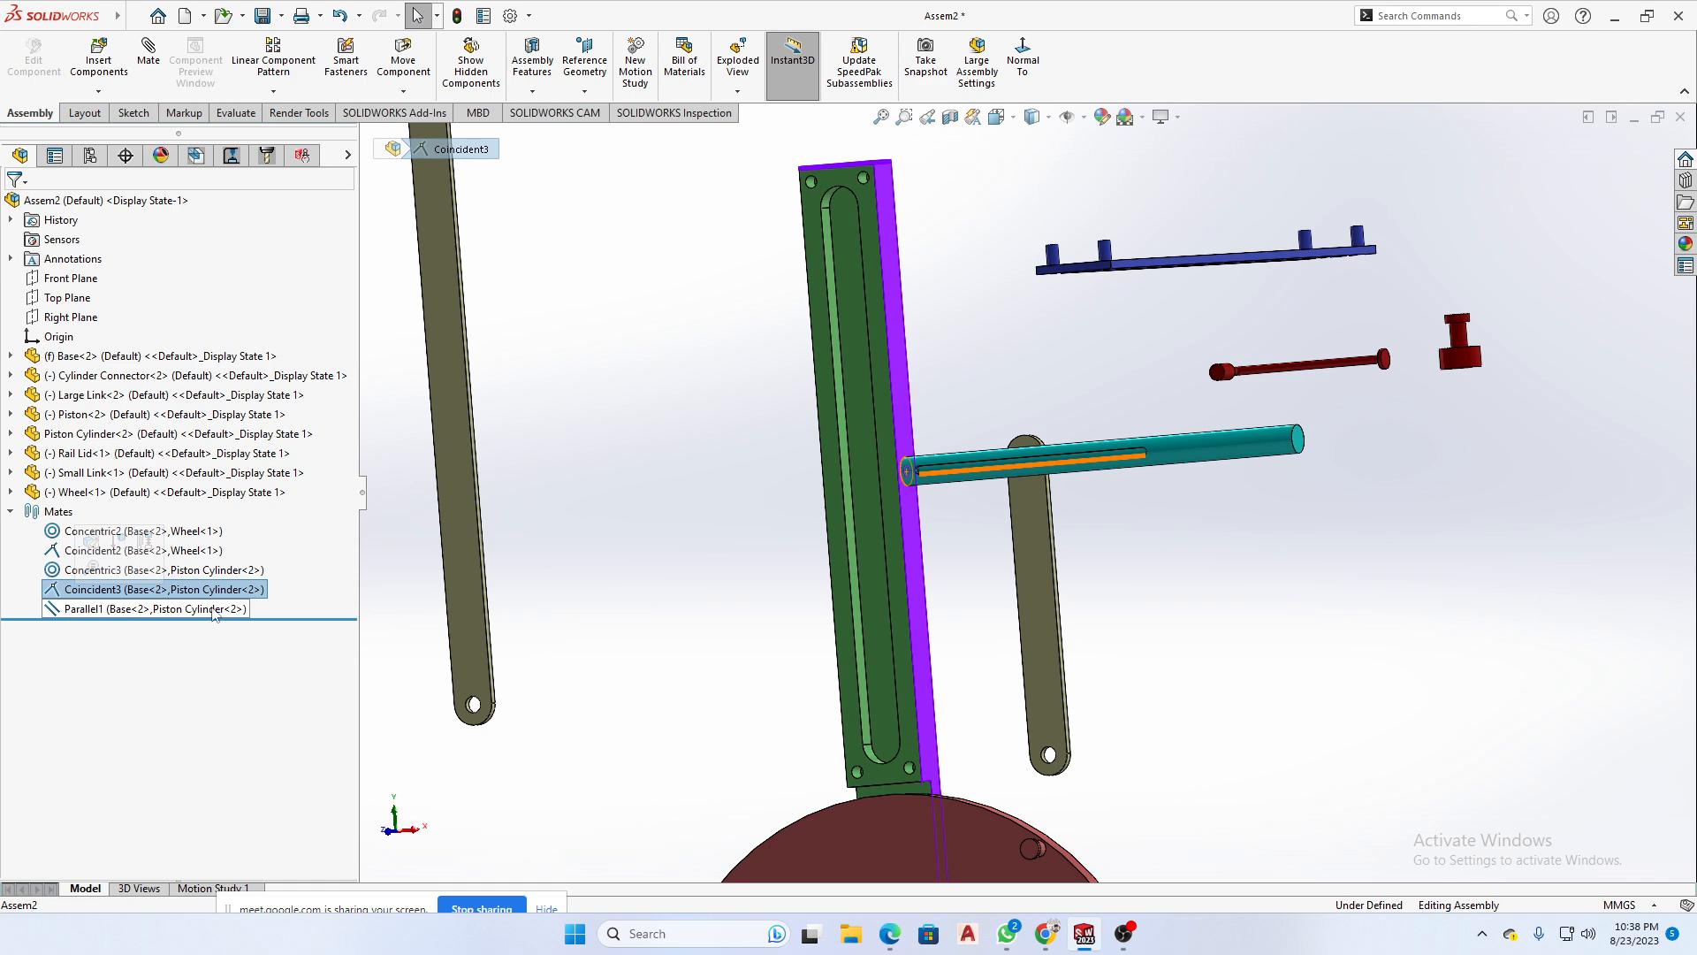
{"action": "left_click", "coordinate": [600, 478]}
- Highlight the Parallel mate and inspect its two faces, the Piston Cylinder's slot side and the Base's top end
{"action": "left_click", "coordinate": [133, 613]}
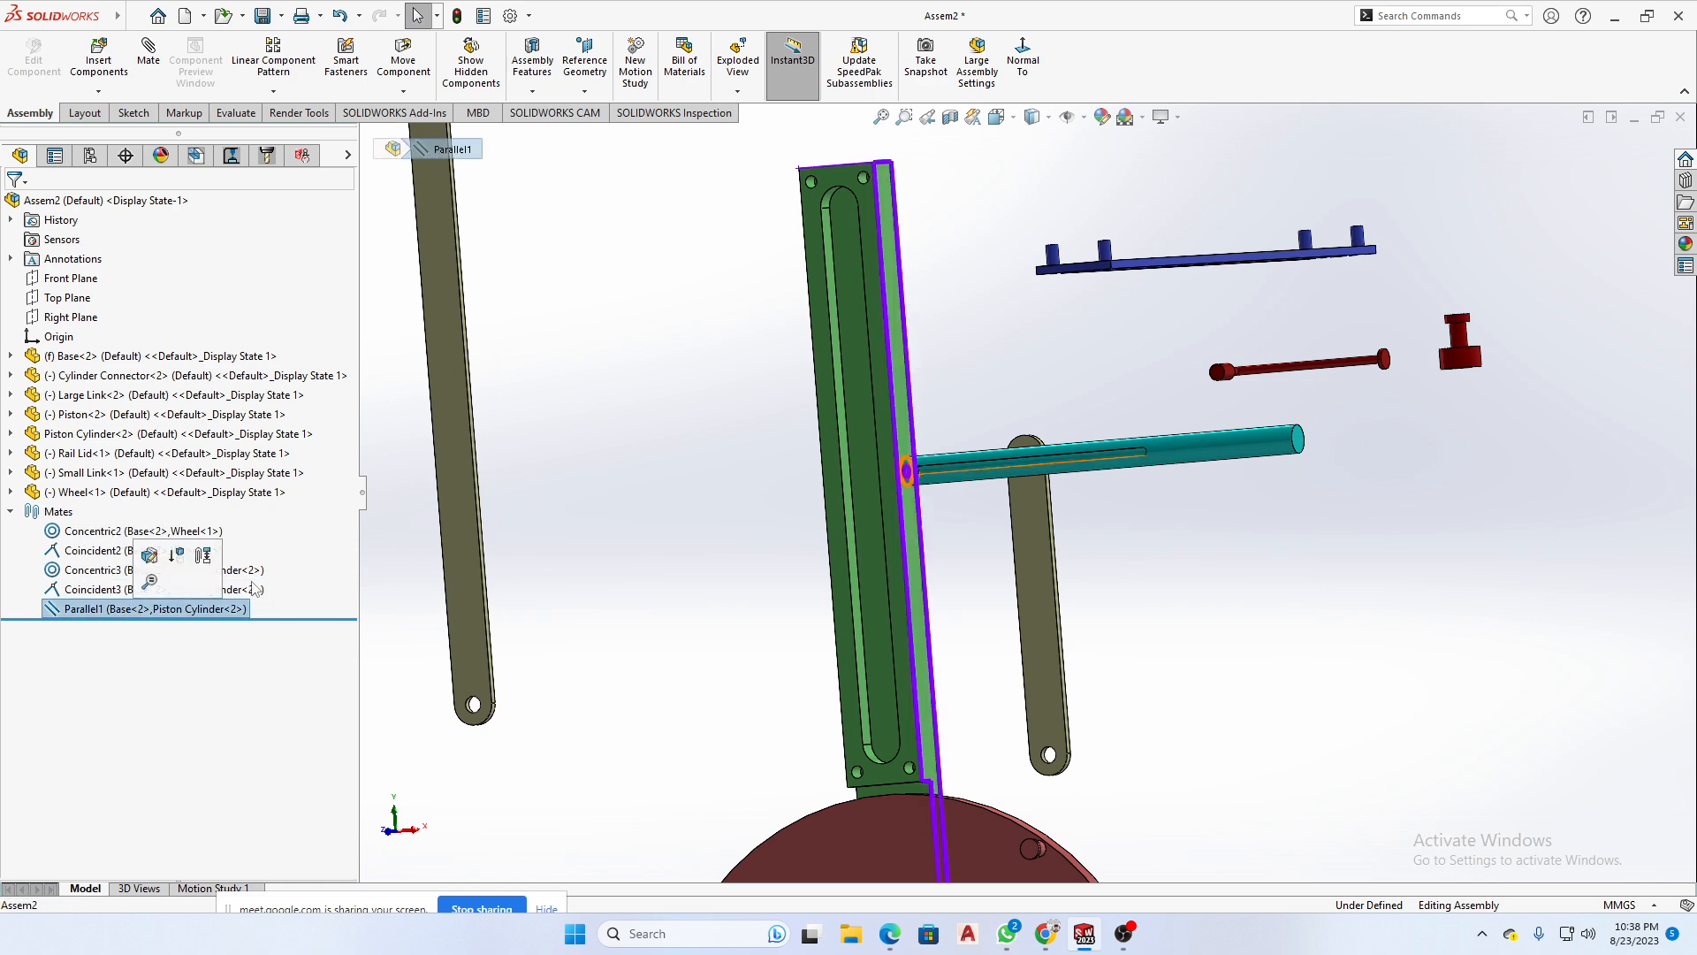
{"action": "scroll", "coordinate": [1065, 459], "scroll_direction": "down", "scroll_amount": 2}
{"action": "middle_click_drag", "start_coordinate": [1064, 459], "coordinate": [943, 517]}
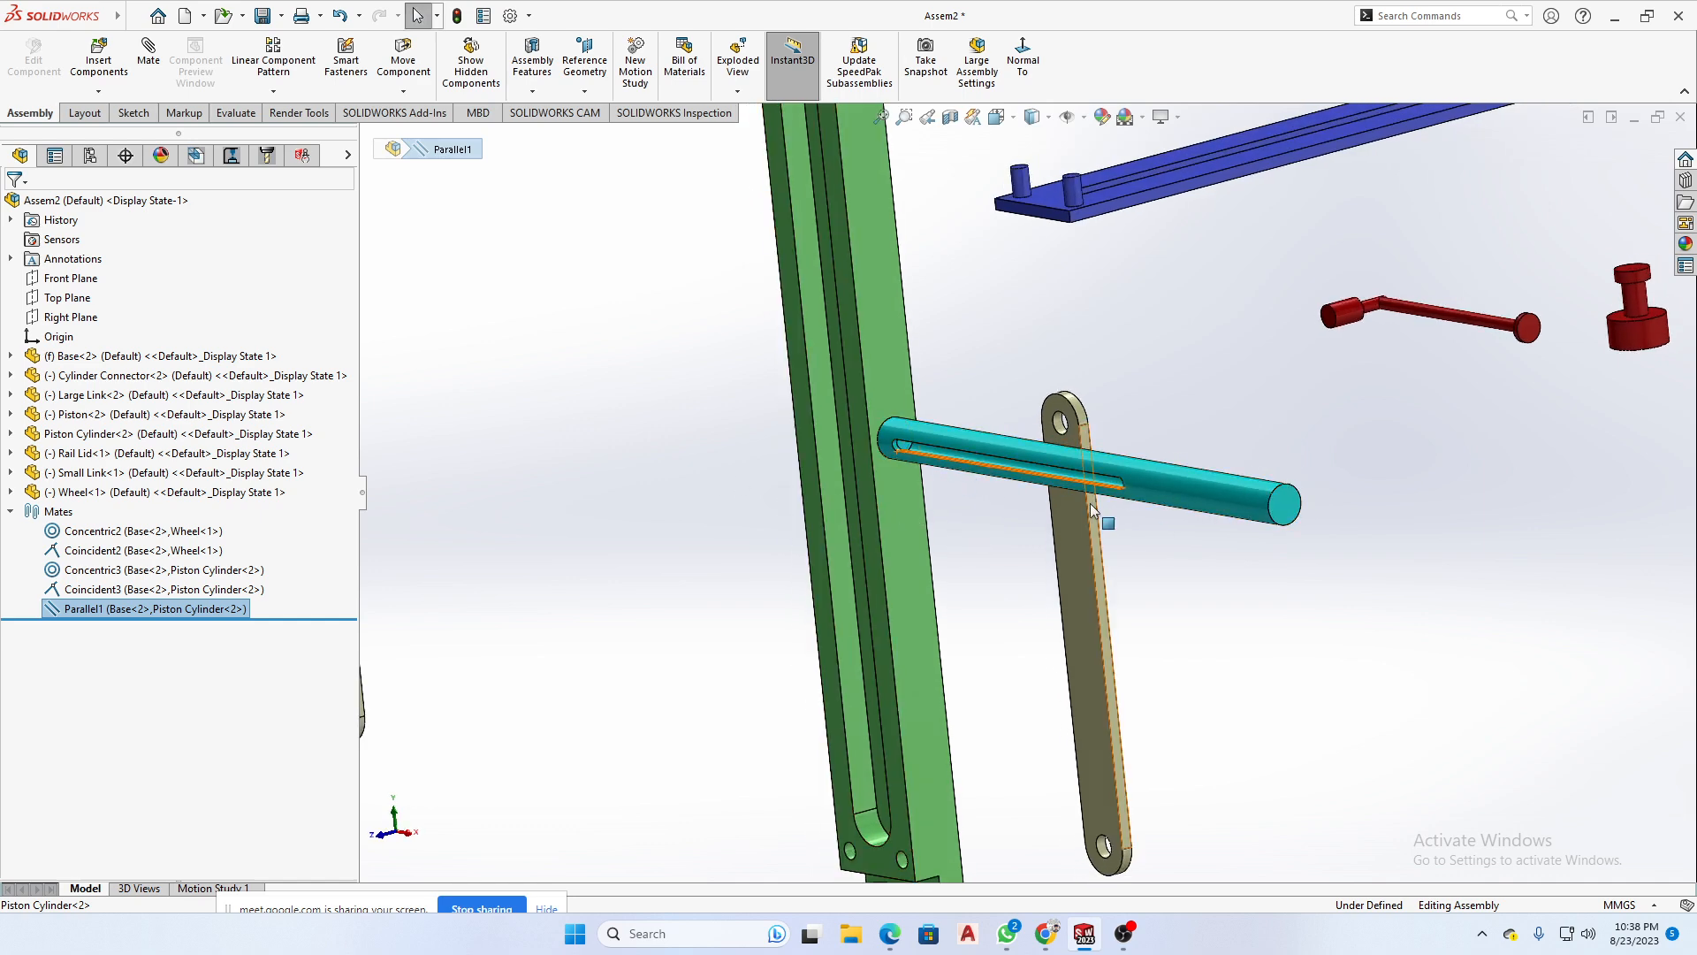
{"action": "middle_click_drag", "start_coordinate": [1090, 502], "coordinate": [1043, 579]}
{"action": "scroll", "coordinate": [1009, 254], "scroll_direction": "up", "scroll_amount": 4}
{"action": "scroll", "coordinate": [868, 285], "scroll_direction": "down", "scroll_amount": 6}
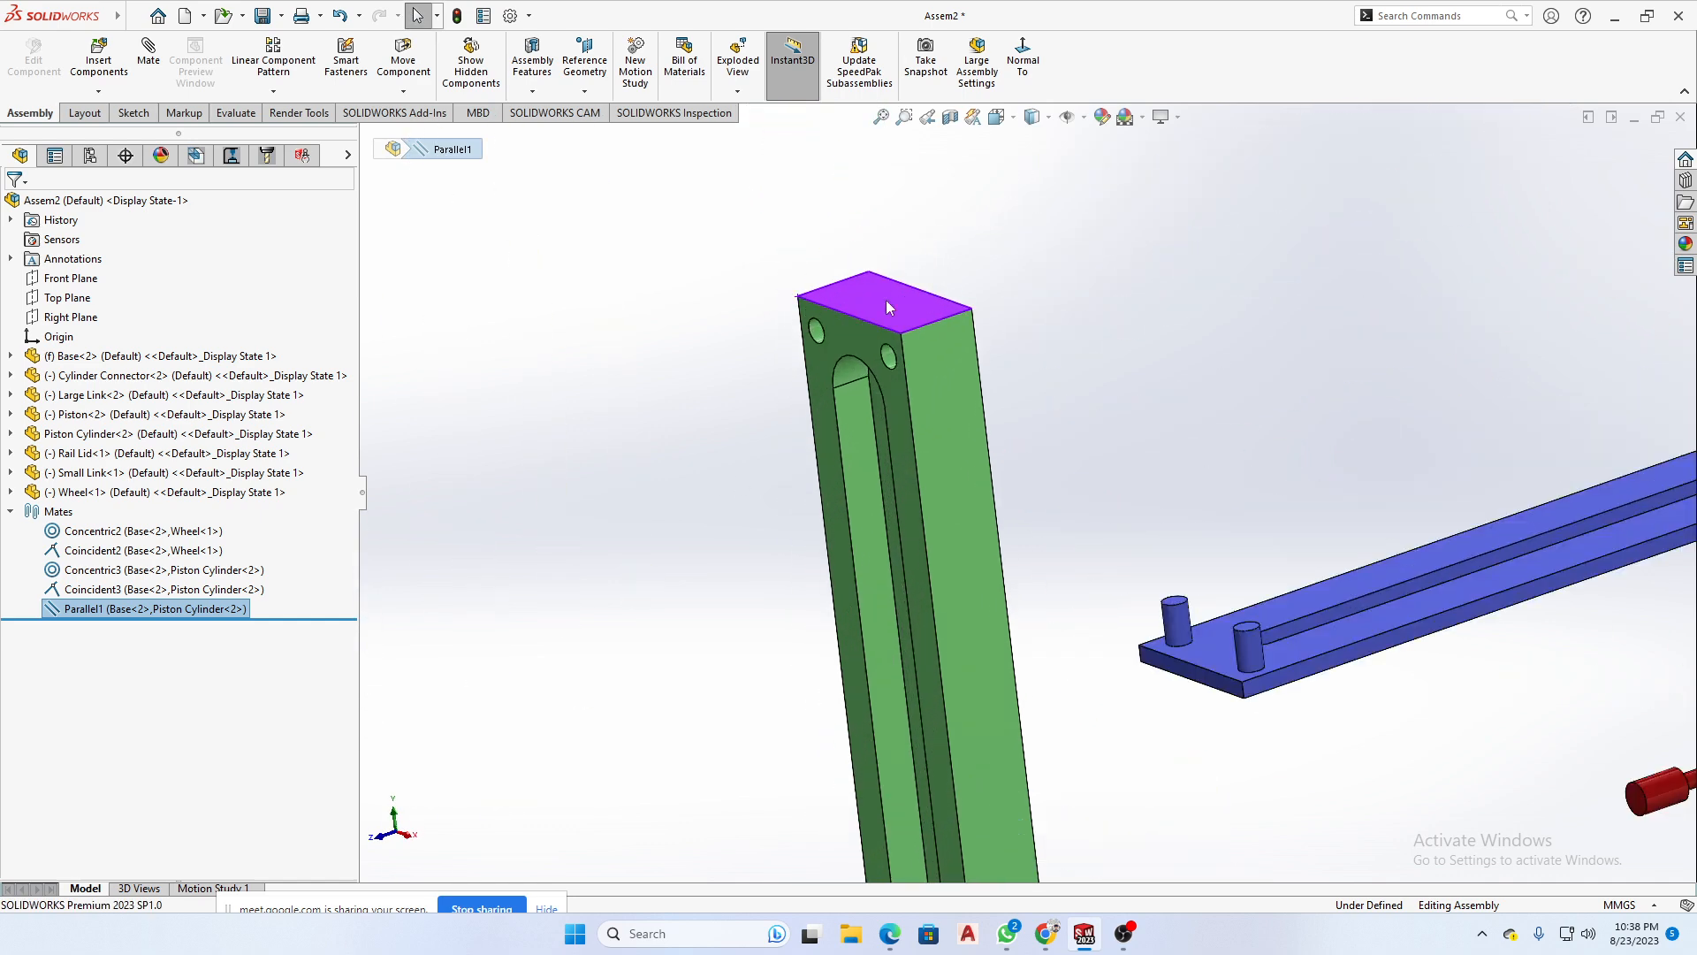
{"action": "scroll", "coordinate": [969, 360], "scroll_direction": "up", "scroll_amount": 5}
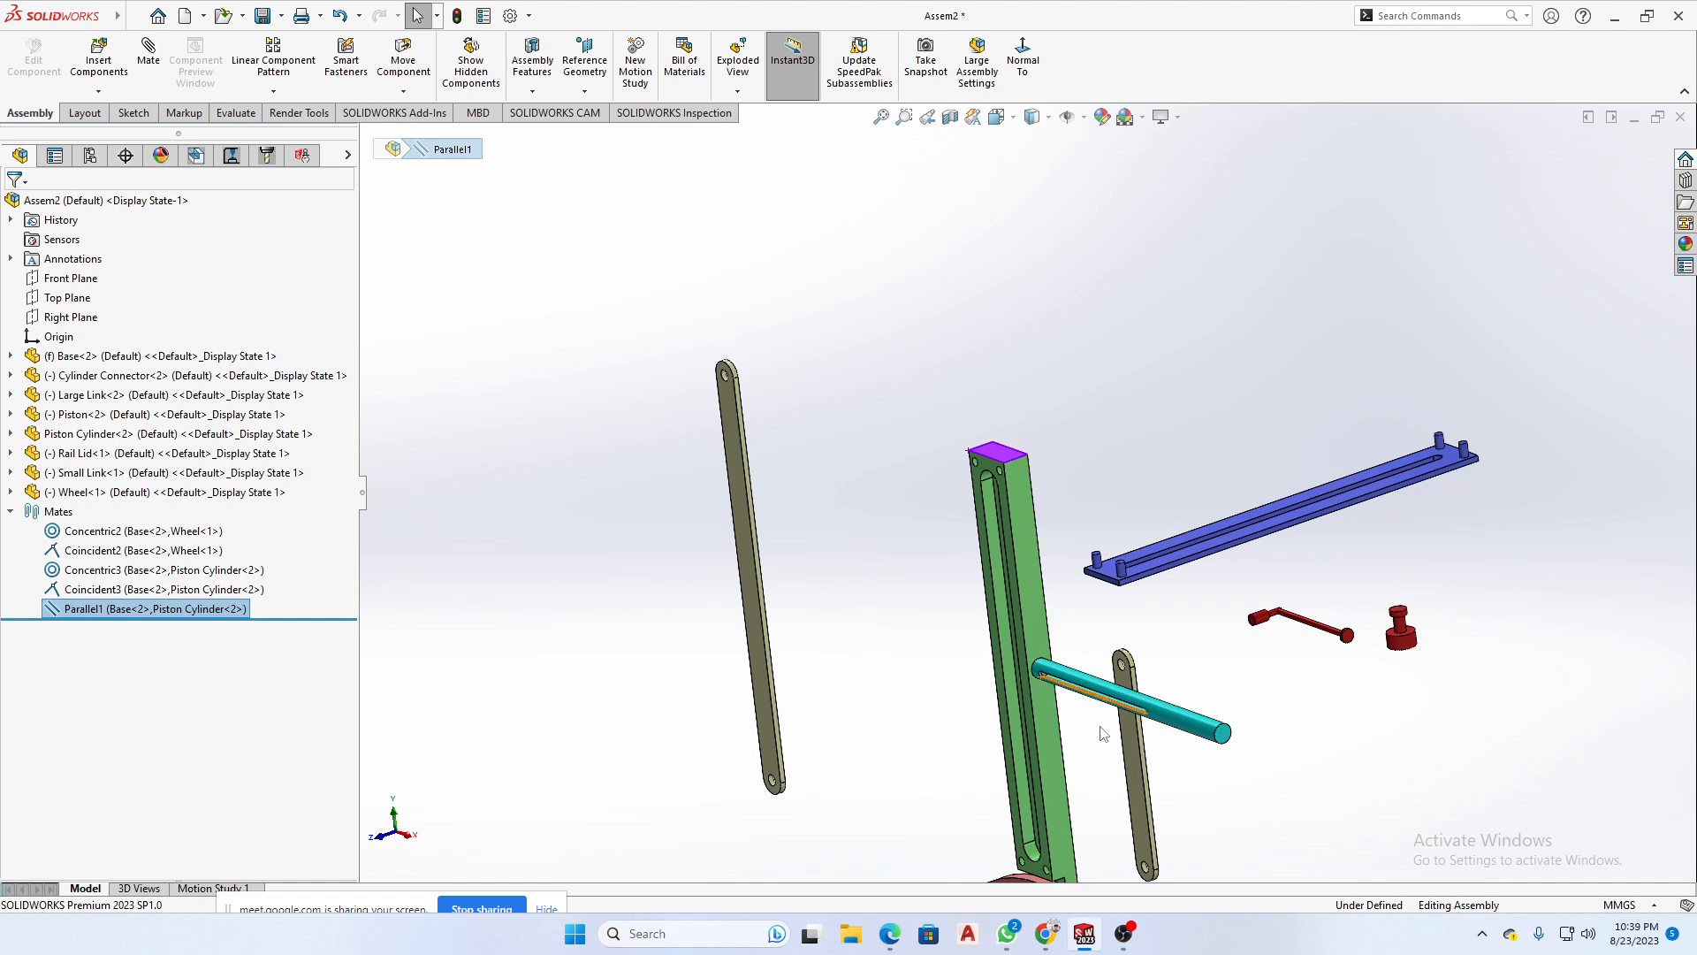
- Take a closer look at the Parallel mate's highlighted slot face on the Piston Cylinder, and clear the selection
{"action": "scroll", "coordinate": [1111, 714], "scroll_direction": "down", "scroll_amount": 4}
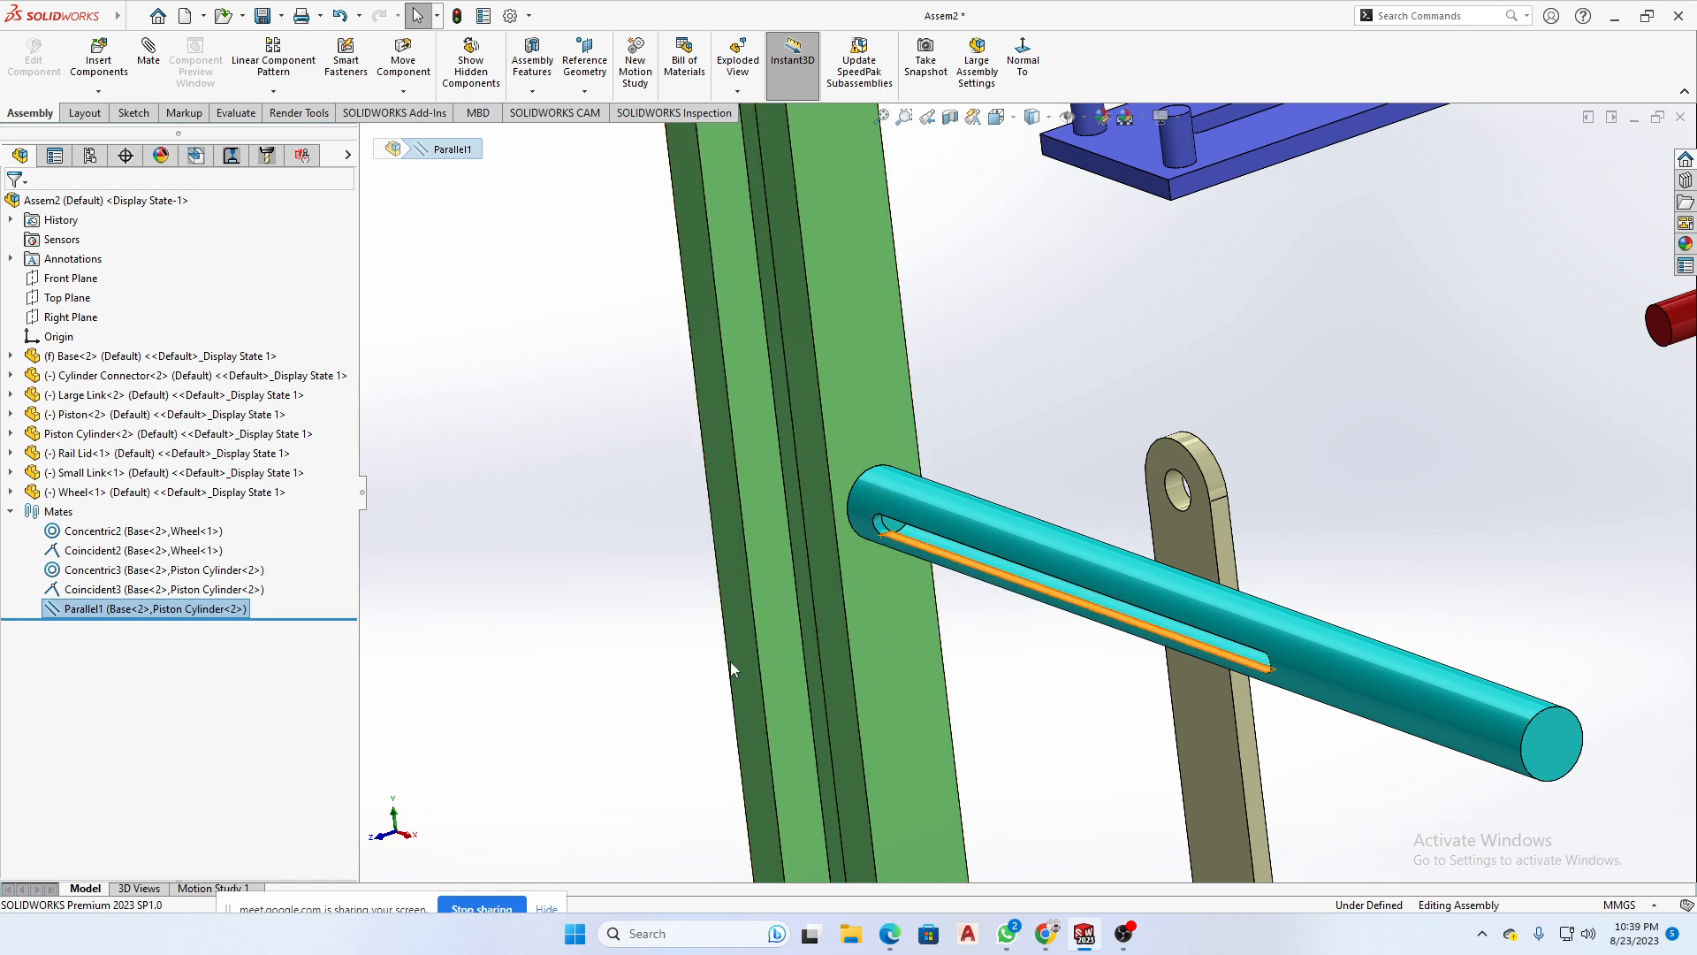
{"action": "scroll", "coordinate": [1026, 495], "scroll_direction": "up", "scroll_amount": 3}
{"action": "scroll", "coordinate": [1137, 630], "scroll_direction": "up", "scroll_amount": 3}
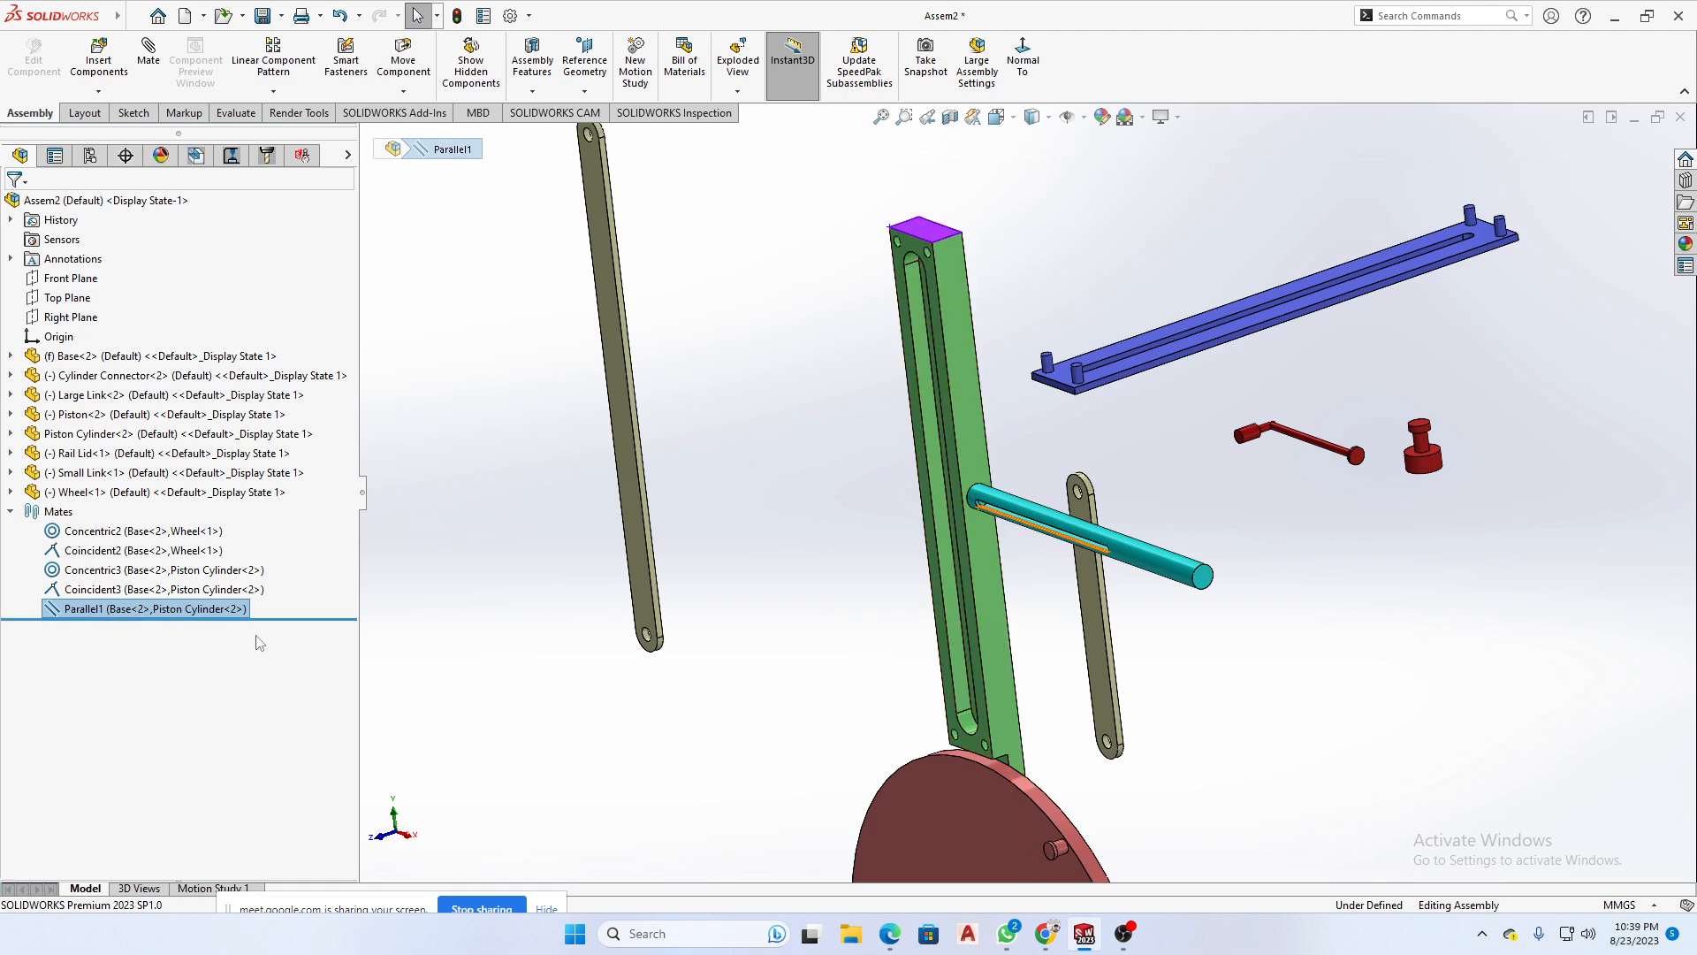
{"action": "left_click", "coordinate": [873, 570]}
{"action": "middle_click_drag", "start_coordinate": [871, 601], "coordinate": [1216, 744]}
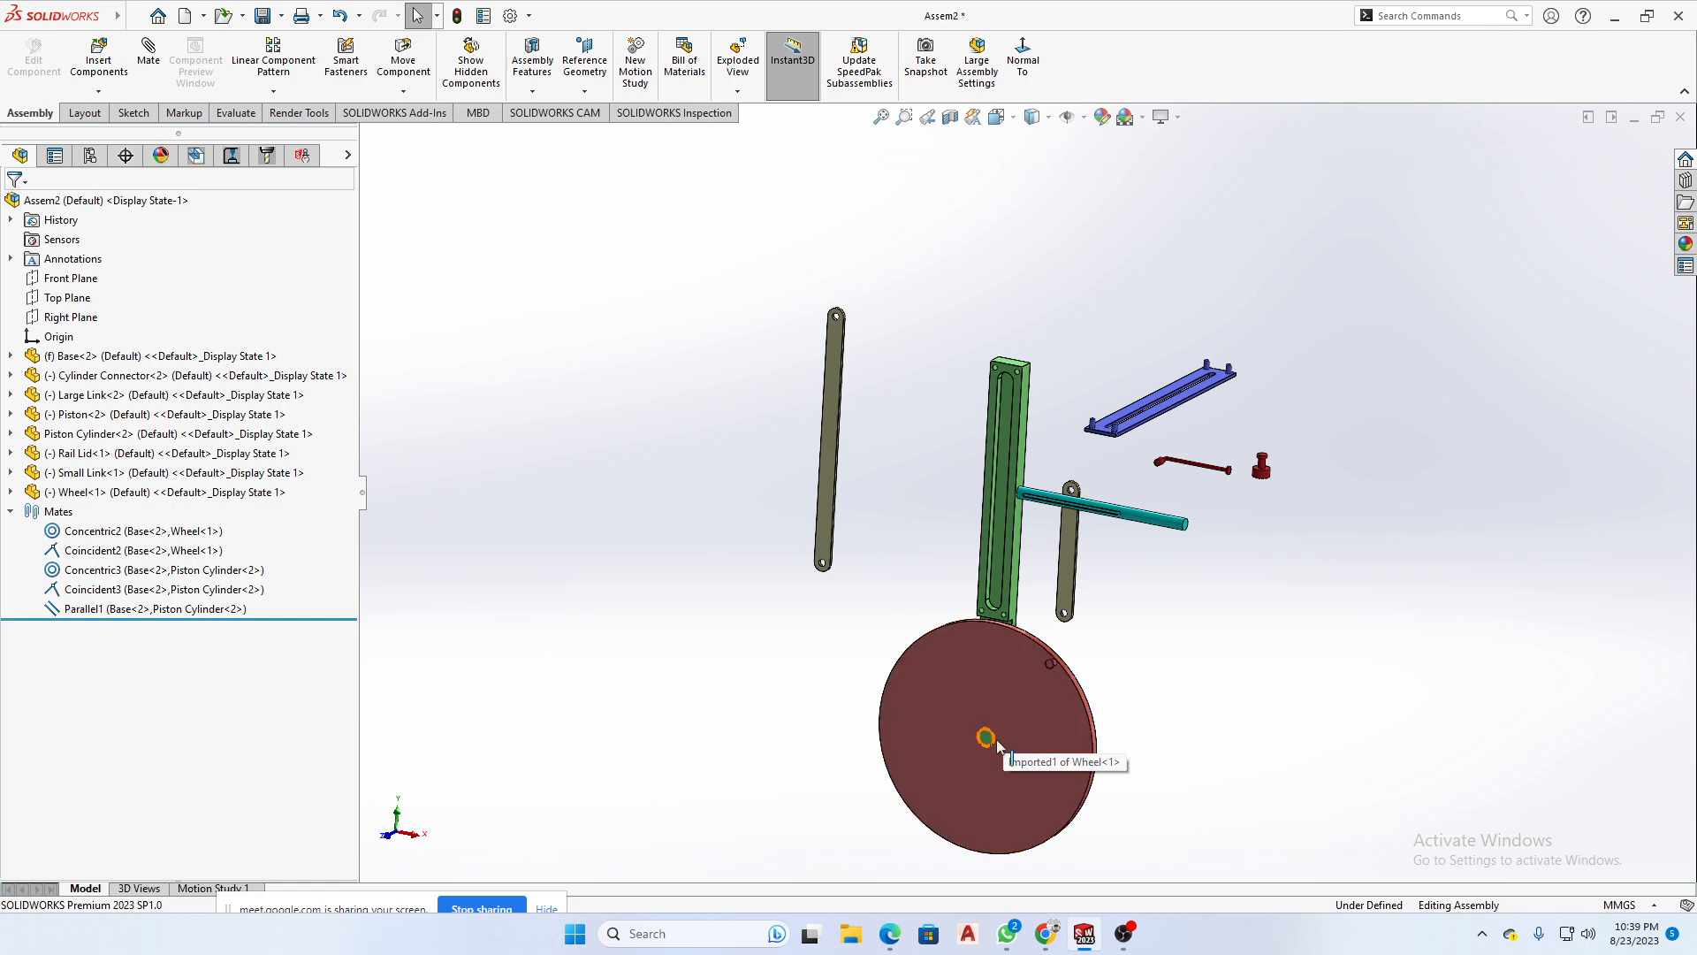
- Examine the Wheel's outer rim and pin up close by selecting the rim face
{"action": "scroll", "coordinate": [994, 739], "scroll_direction": "down", "scroll_amount": 3}
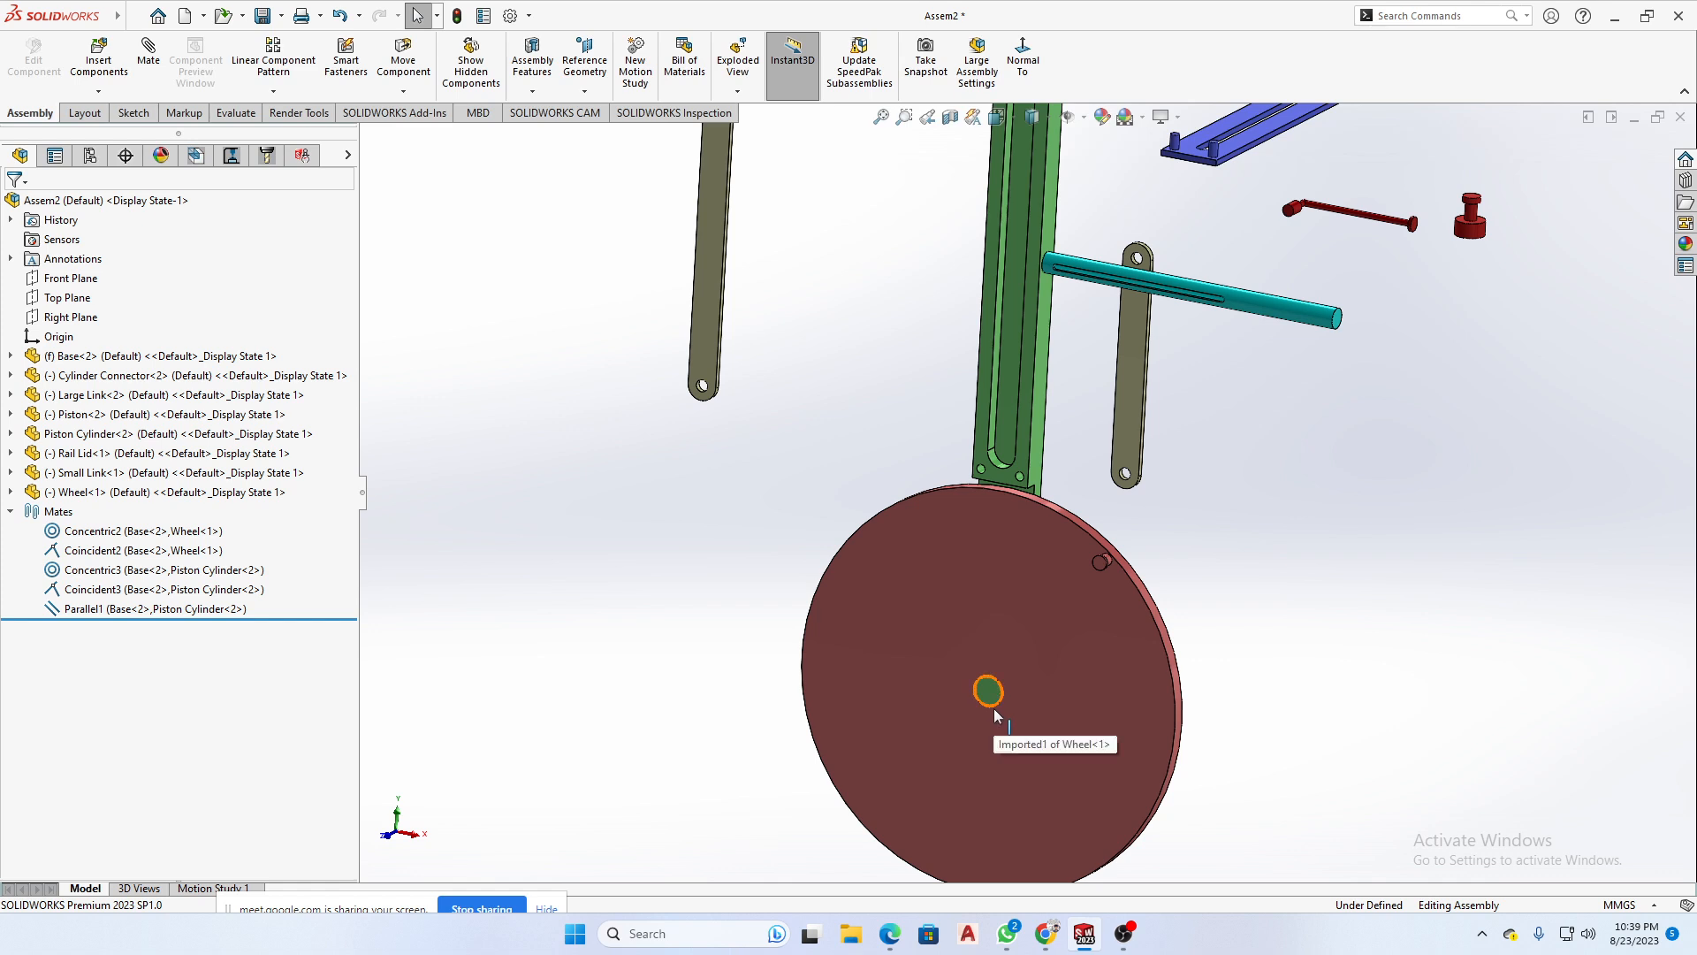
{"action": "scroll", "coordinate": [993, 708], "scroll_direction": "down", "scroll_amount": 5}
{"action": "left_click", "coordinate": [1041, 597]}
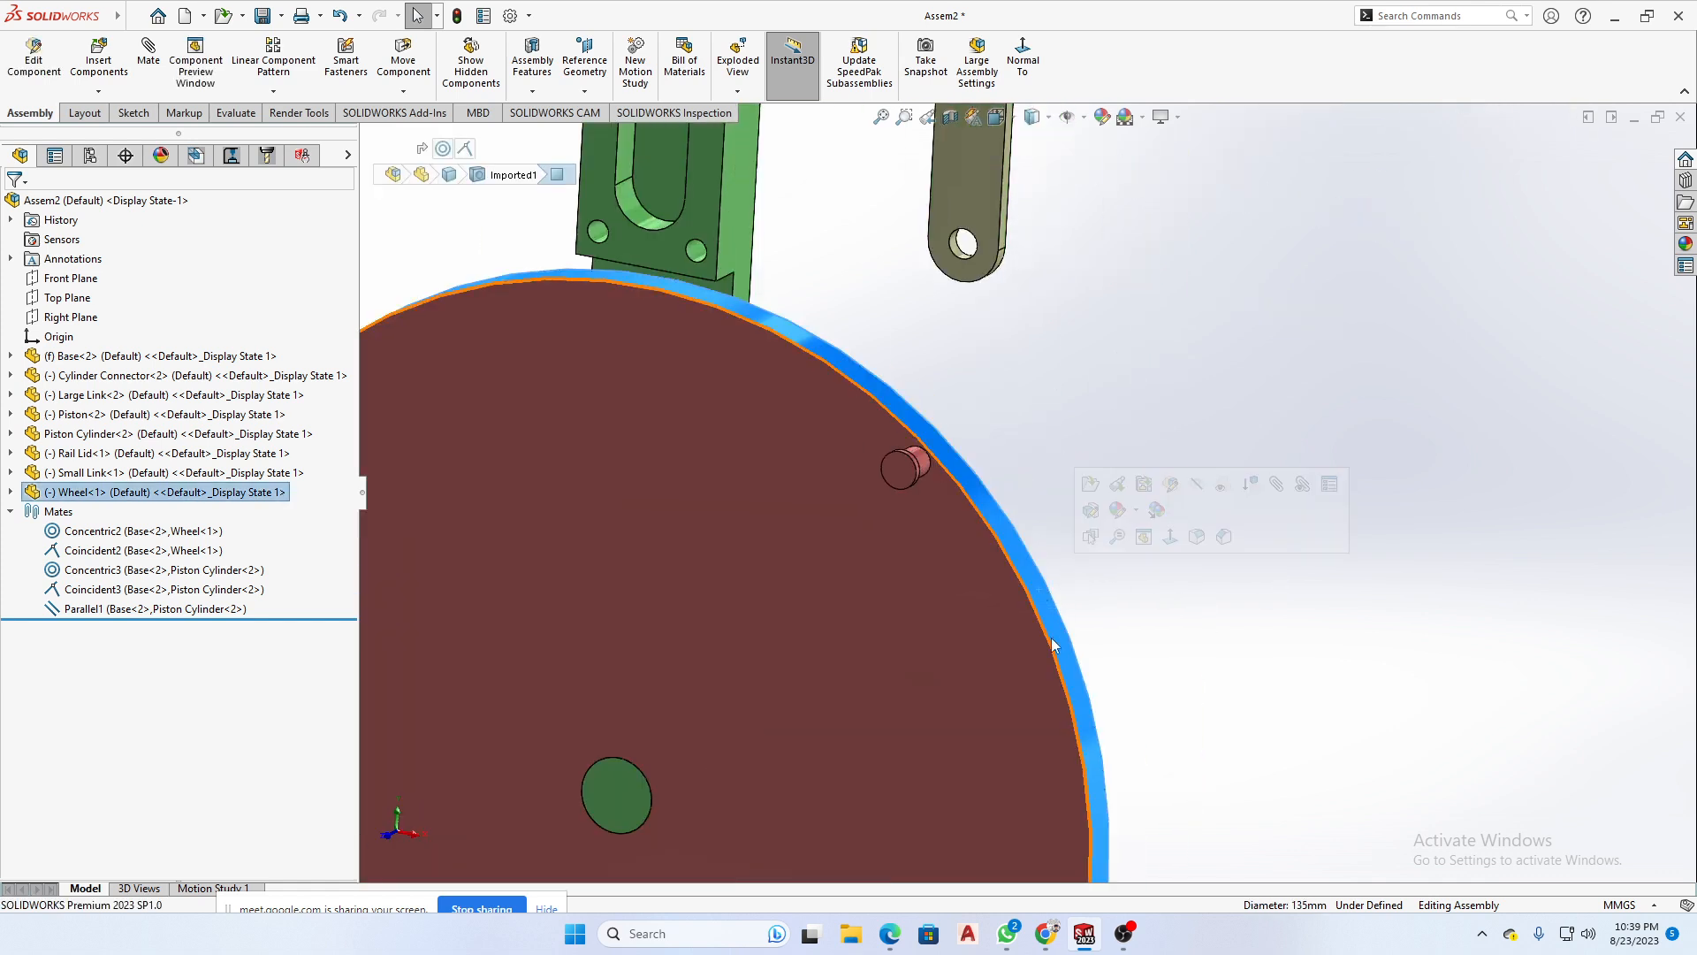
{"action": "scroll", "coordinate": [1164, 741], "scroll_direction": "up", "scroll_amount": 3}
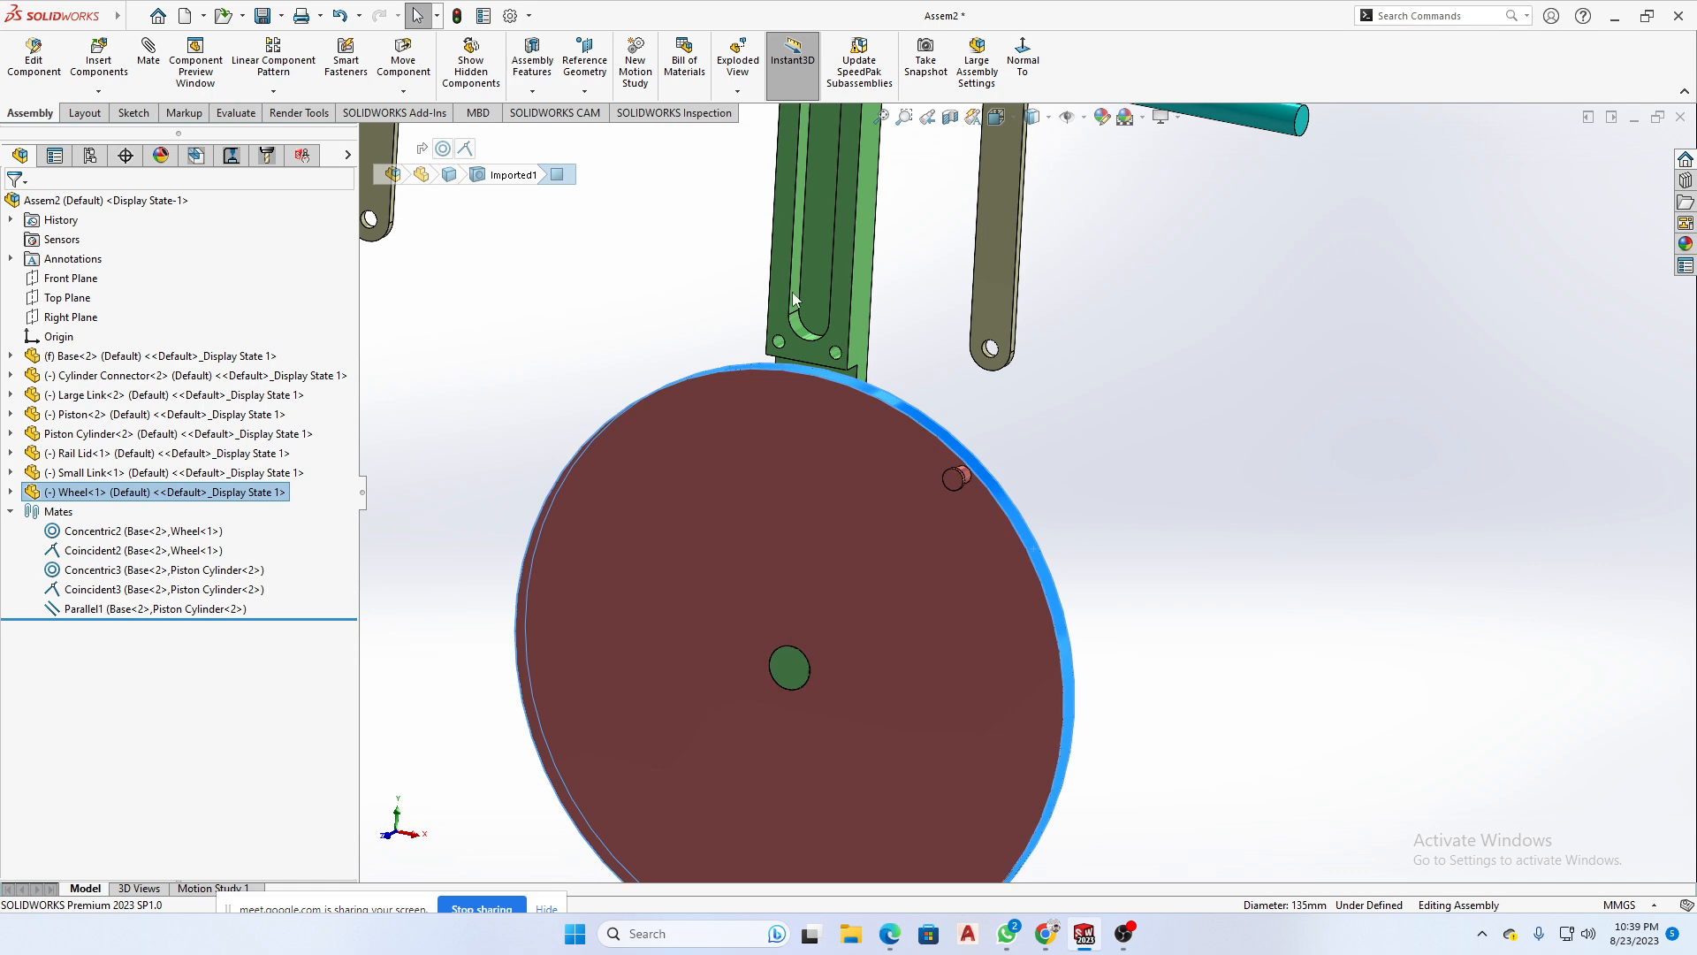
{"action": "scroll", "coordinate": [1053, 594], "scroll_direction": "up", "scroll_amount": 2}
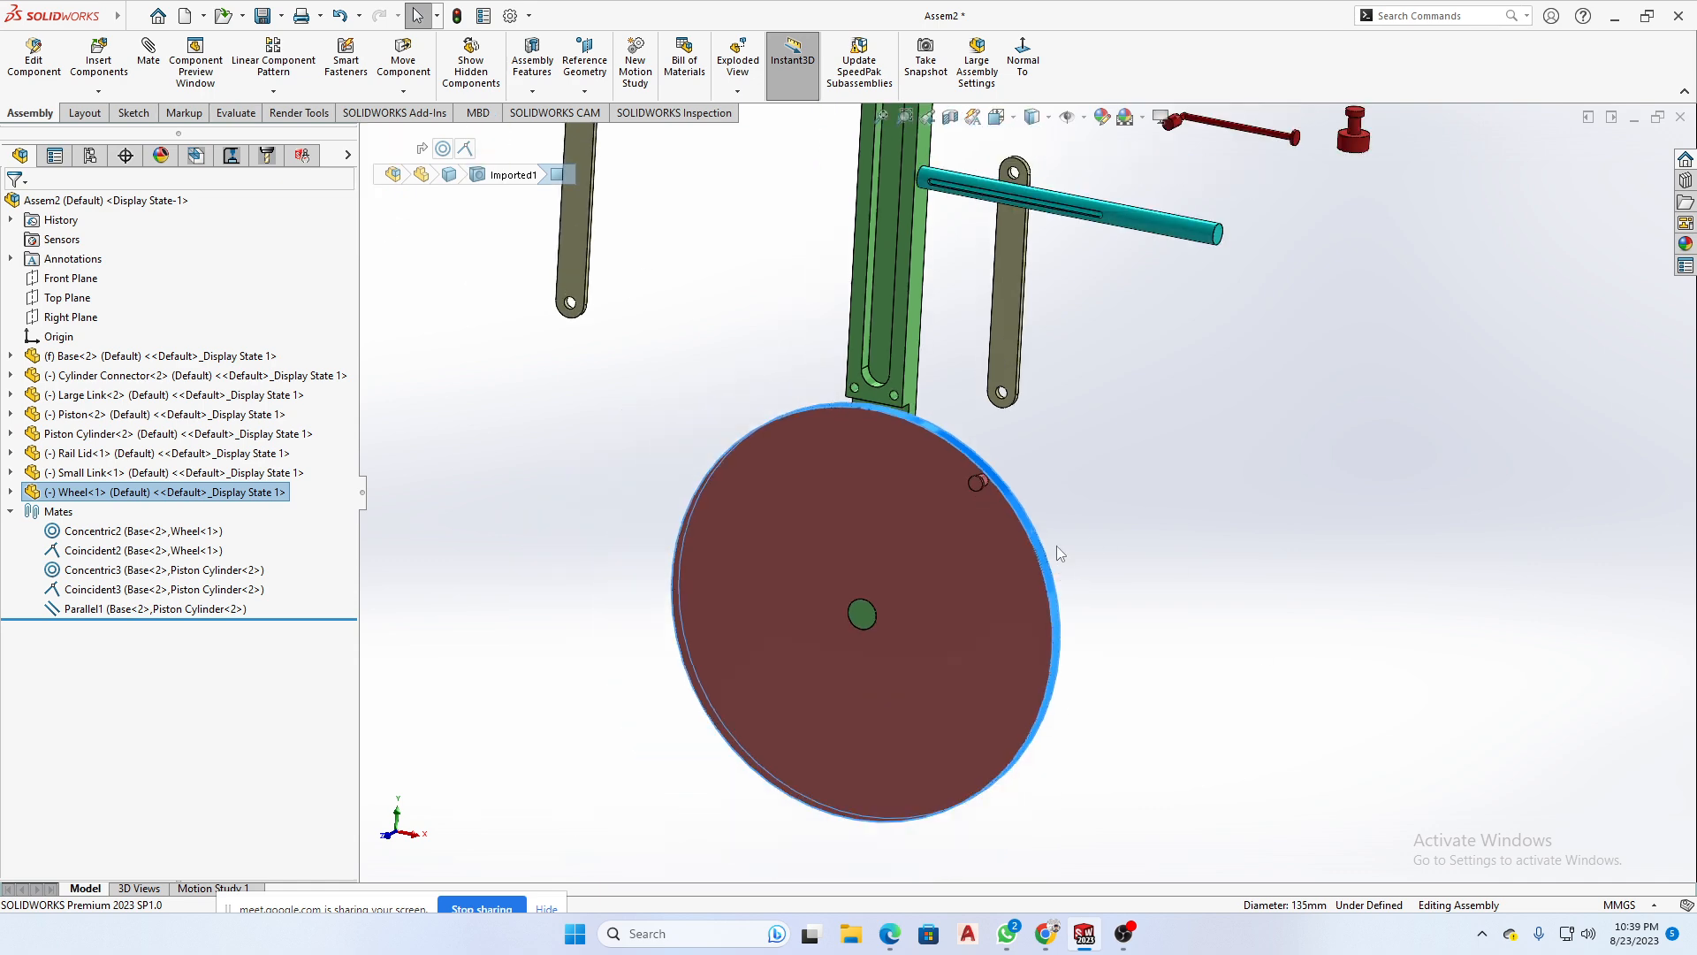
{"action": "middle_click_drag", "start_coordinate": [1058, 545], "coordinate": [1025, 572]}
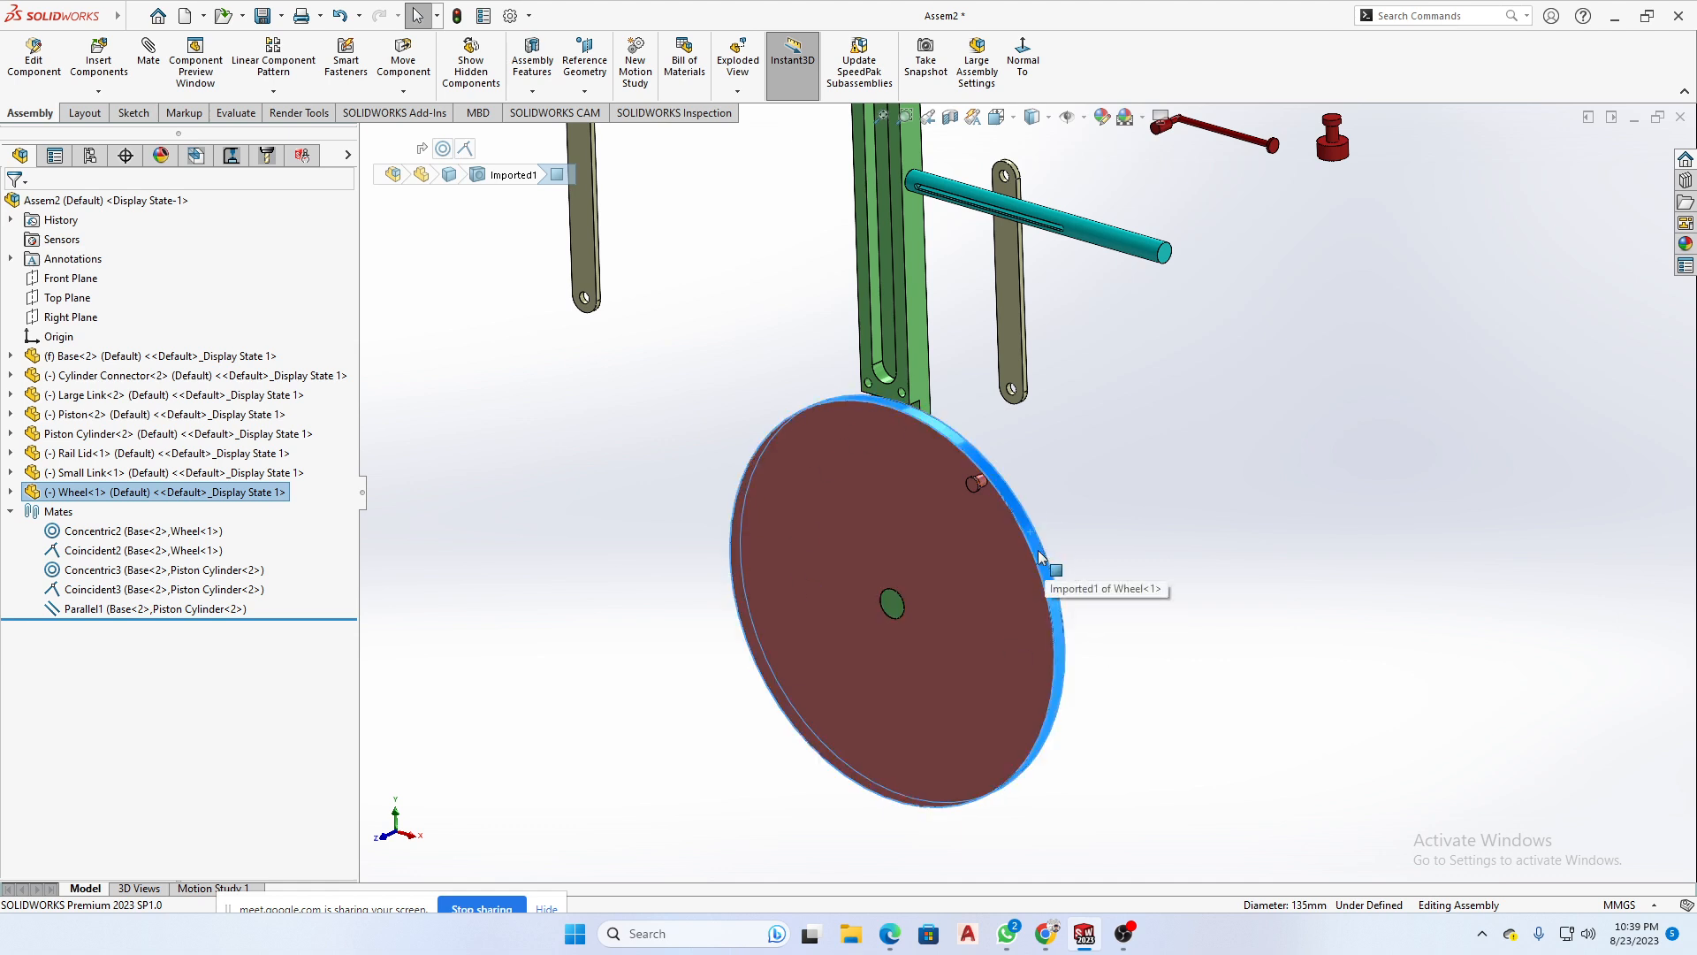
{"action": "scroll", "coordinate": [909, 600], "scroll_direction": "down", "scroll_amount": 1}
{"action": "scroll", "coordinate": [909, 599], "scroll_direction": "up", "scroll_amount": 1}
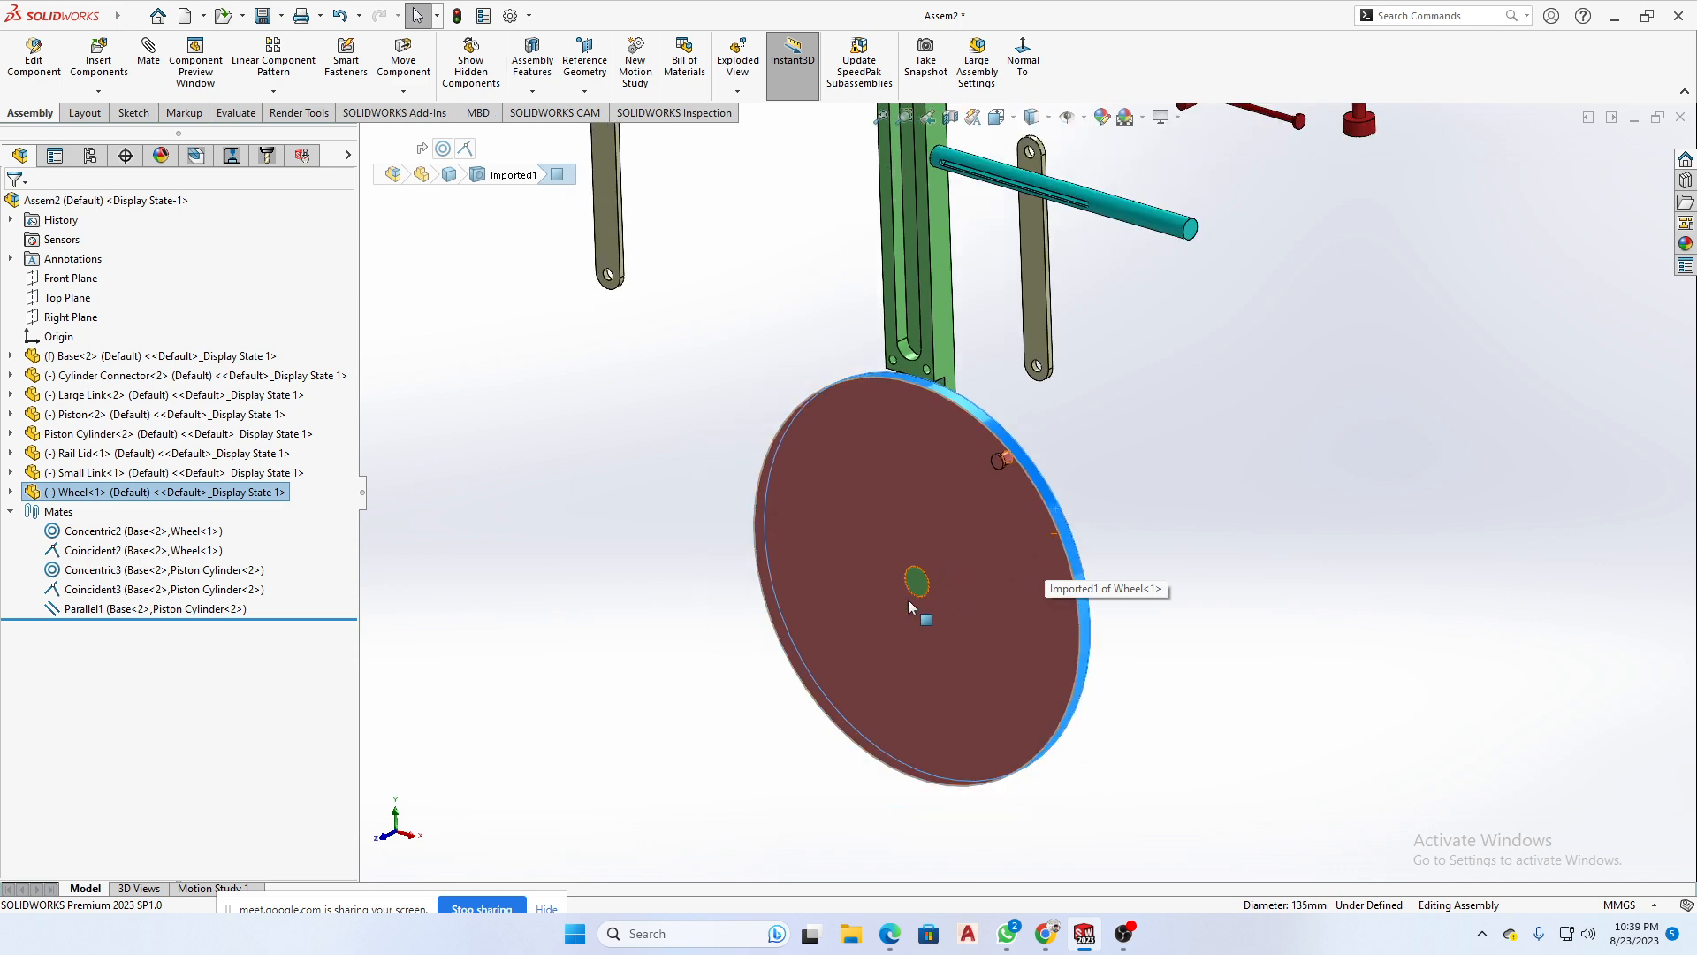
- Inspect how the Base's round boss fits the Wheel's center hole, selecting the boss end face and viewing both sides
{"action": "scroll", "coordinate": [949, 587], "scroll_direction": "down", "scroll_amount": 2}
{"action": "mouse_move", "coordinate": [948, 587]}
{"action": "middle_mouse_down"}
{"action": "mouse_move", "coordinate": [890, 599]}
{"action": "mouse_move", "coordinate": [933, 585]}
{"action": "middle_mouse_up"}
{"action": "left_click", "coordinate": [954, 530]}
{"action": "left_click", "coordinate": [916, 573]}
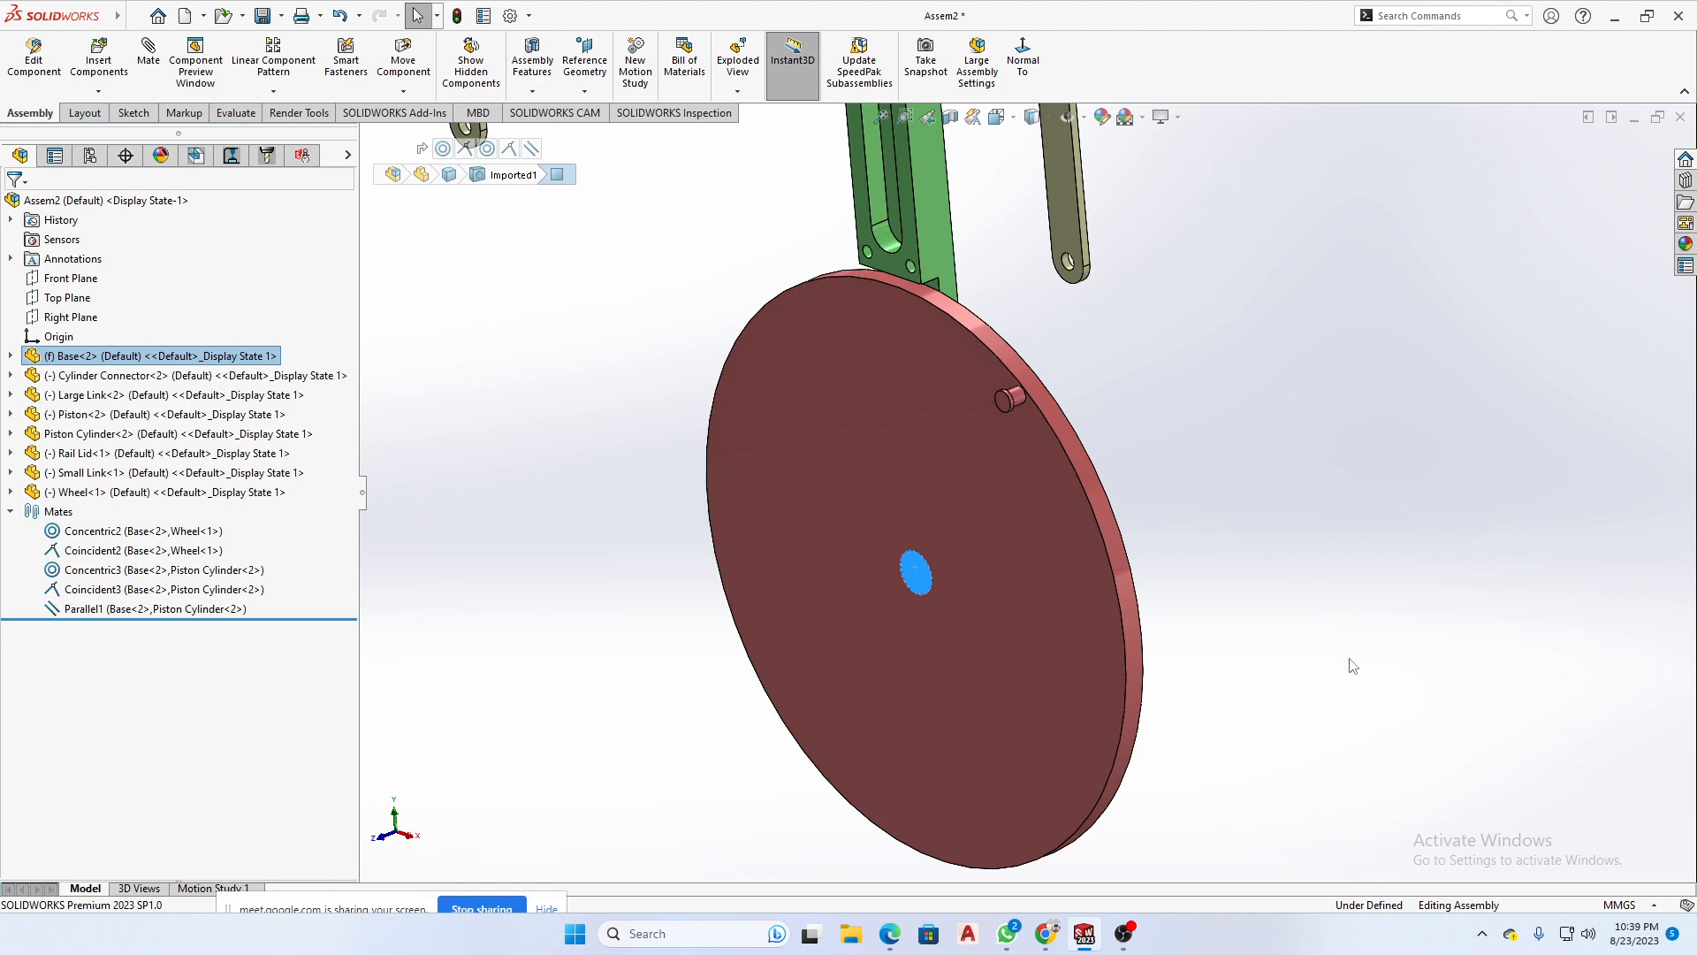
{"action": "middle_click_drag", "start_coordinate": [863, 587], "coordinate": [811, 504]}
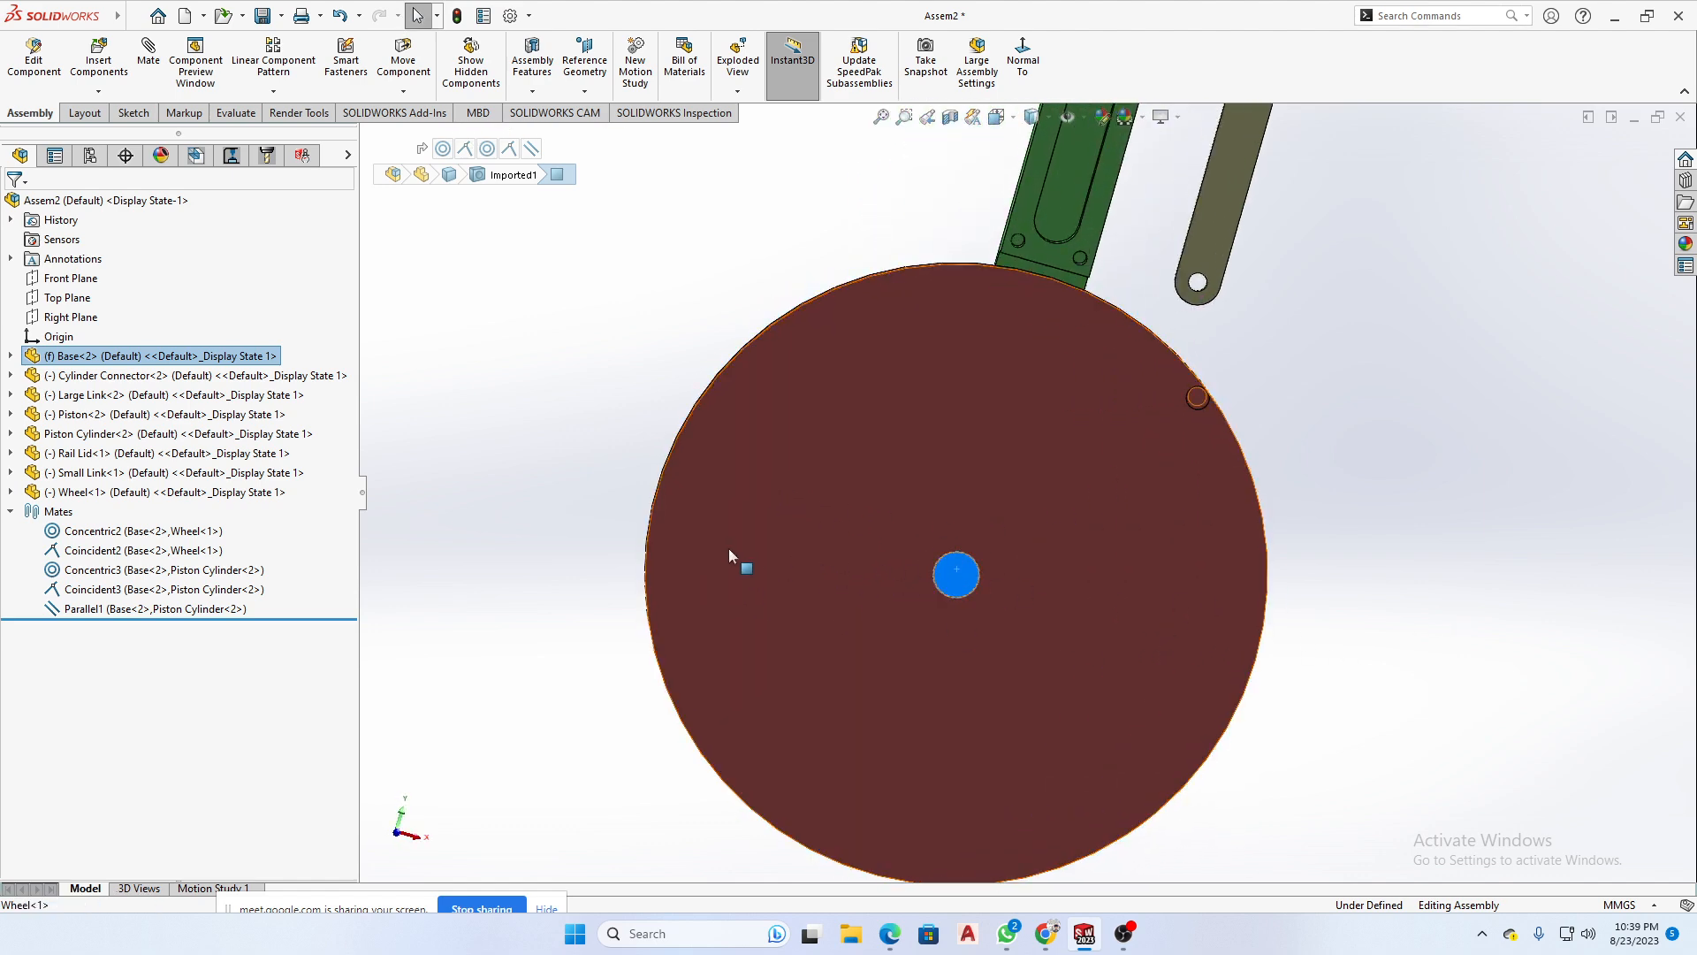
{"action": "left_click", "coordinate": [695, 555]}
{"action": "left_click", "coordinate": [960, 583]}
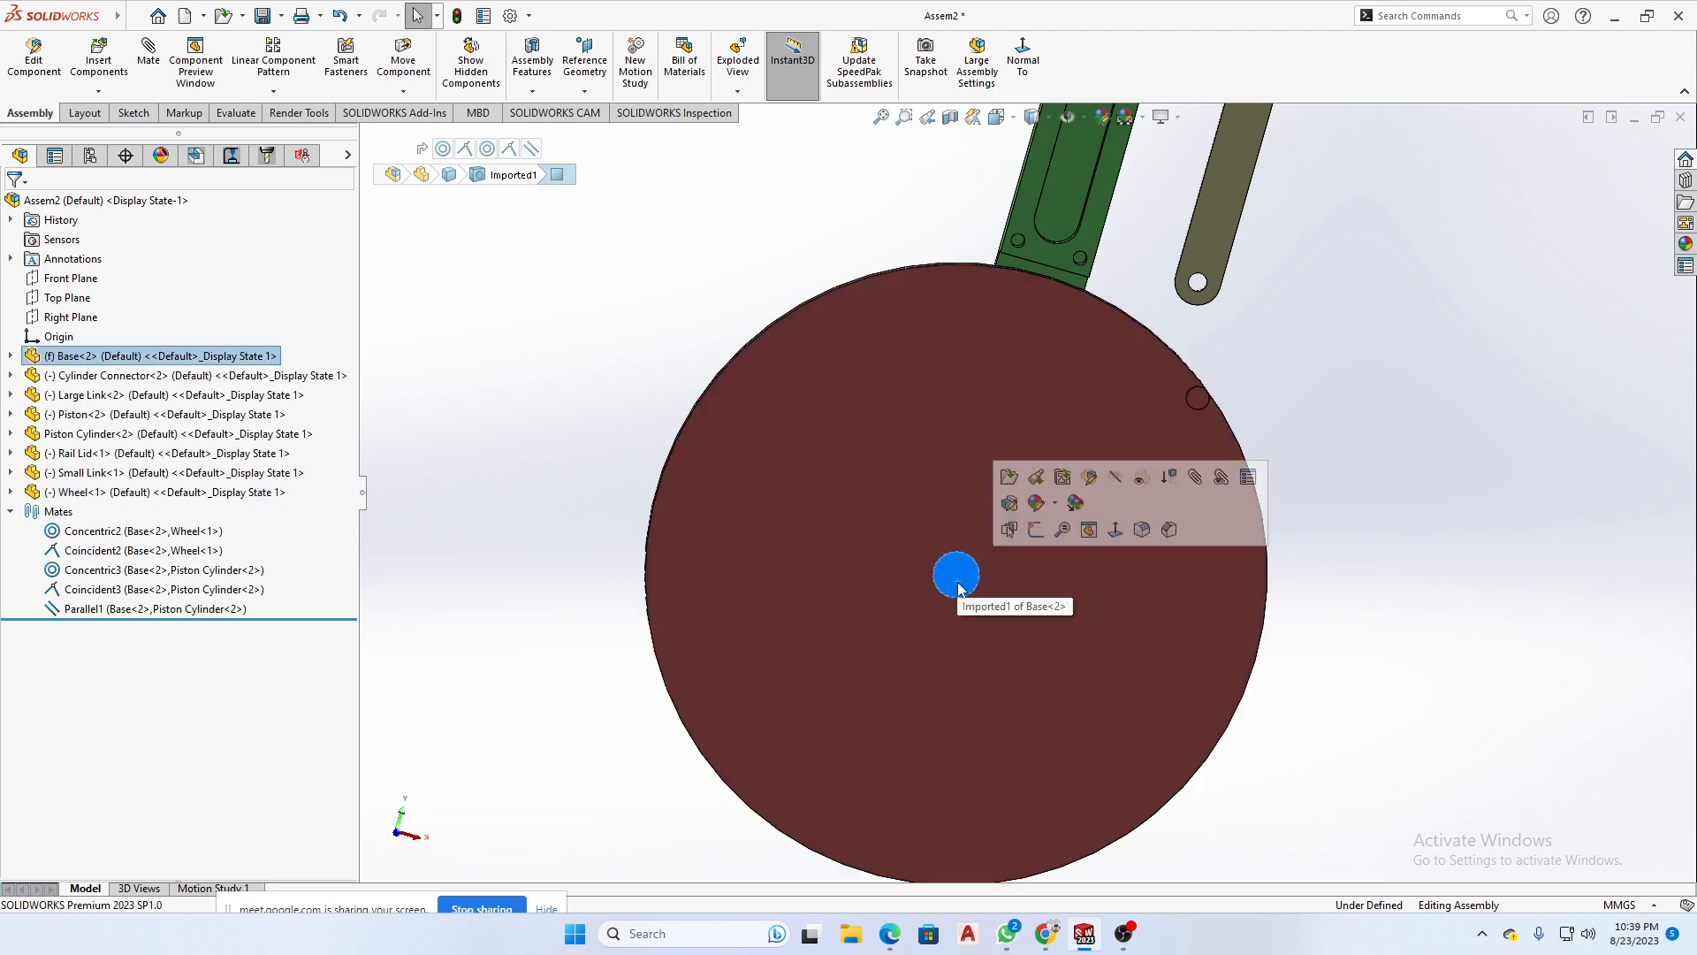
{"action": "middle_click_drag", "start_coordinate": [893, 696], "coordinate": [799, 465]}
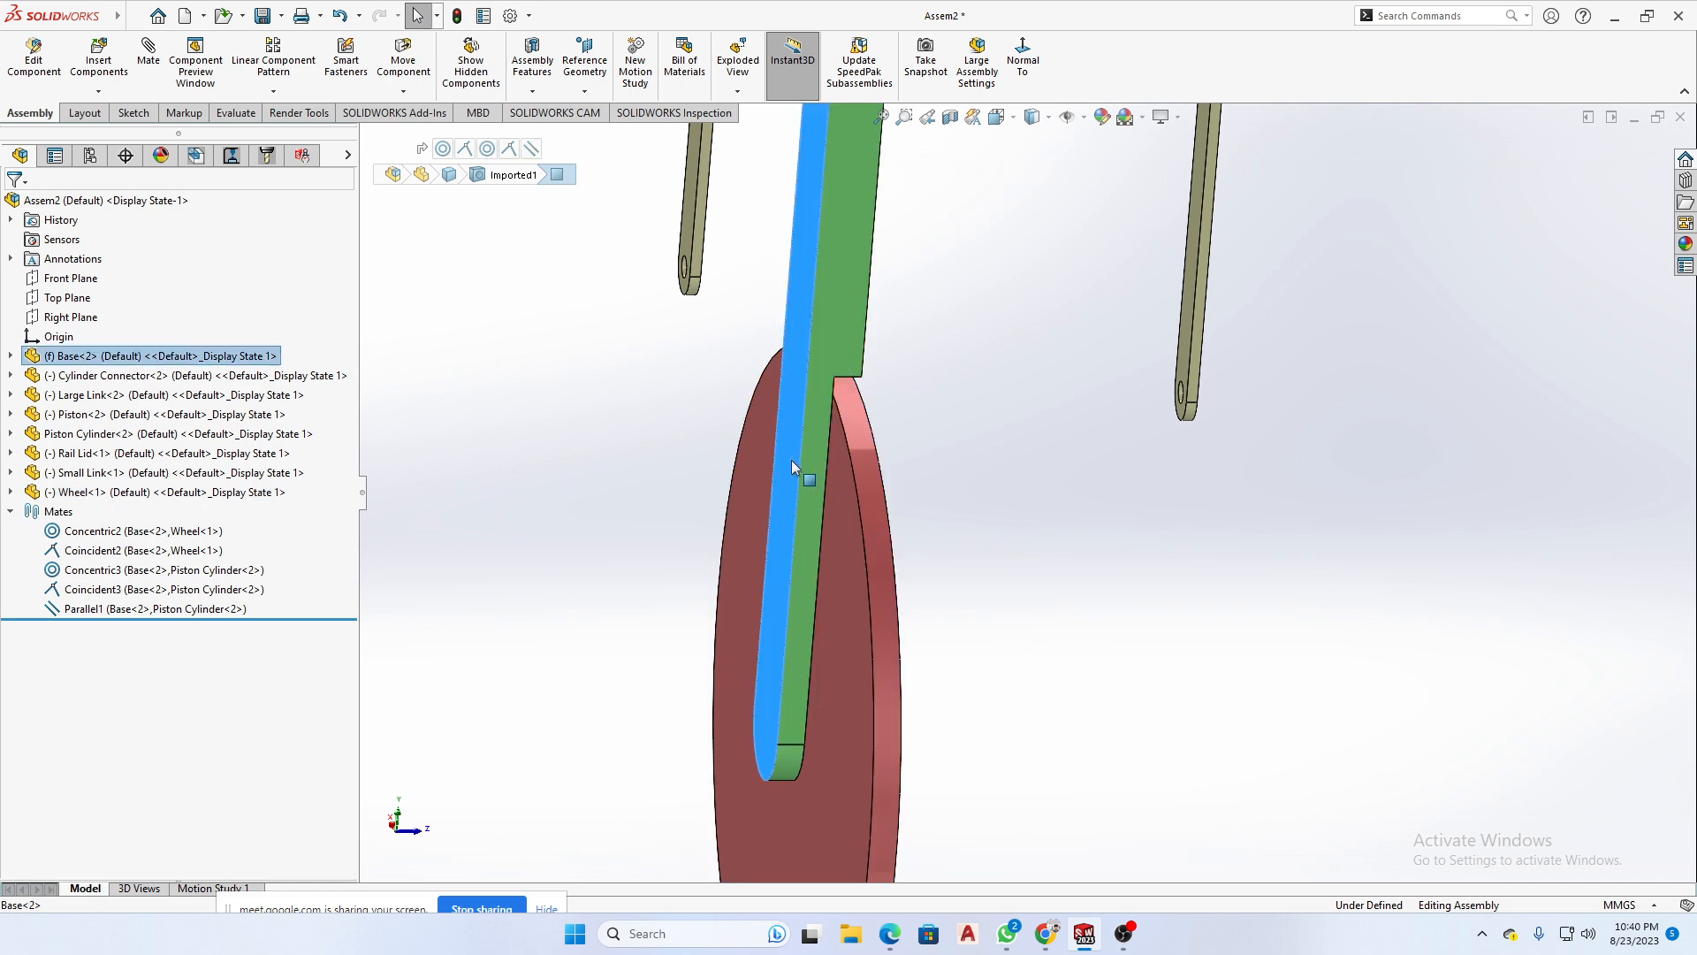
- Compare the Base's slotted front face with the Wheel's front face by selecting each, and clear the selection
{"action": "middle_click_drag", "start_coordinate": [968, 570], "coordinate": [926, 359]}
{"action": "left_click", "coordinate": [927, 369]}
{"action": "left_click", "coordinate": [909, 379]}
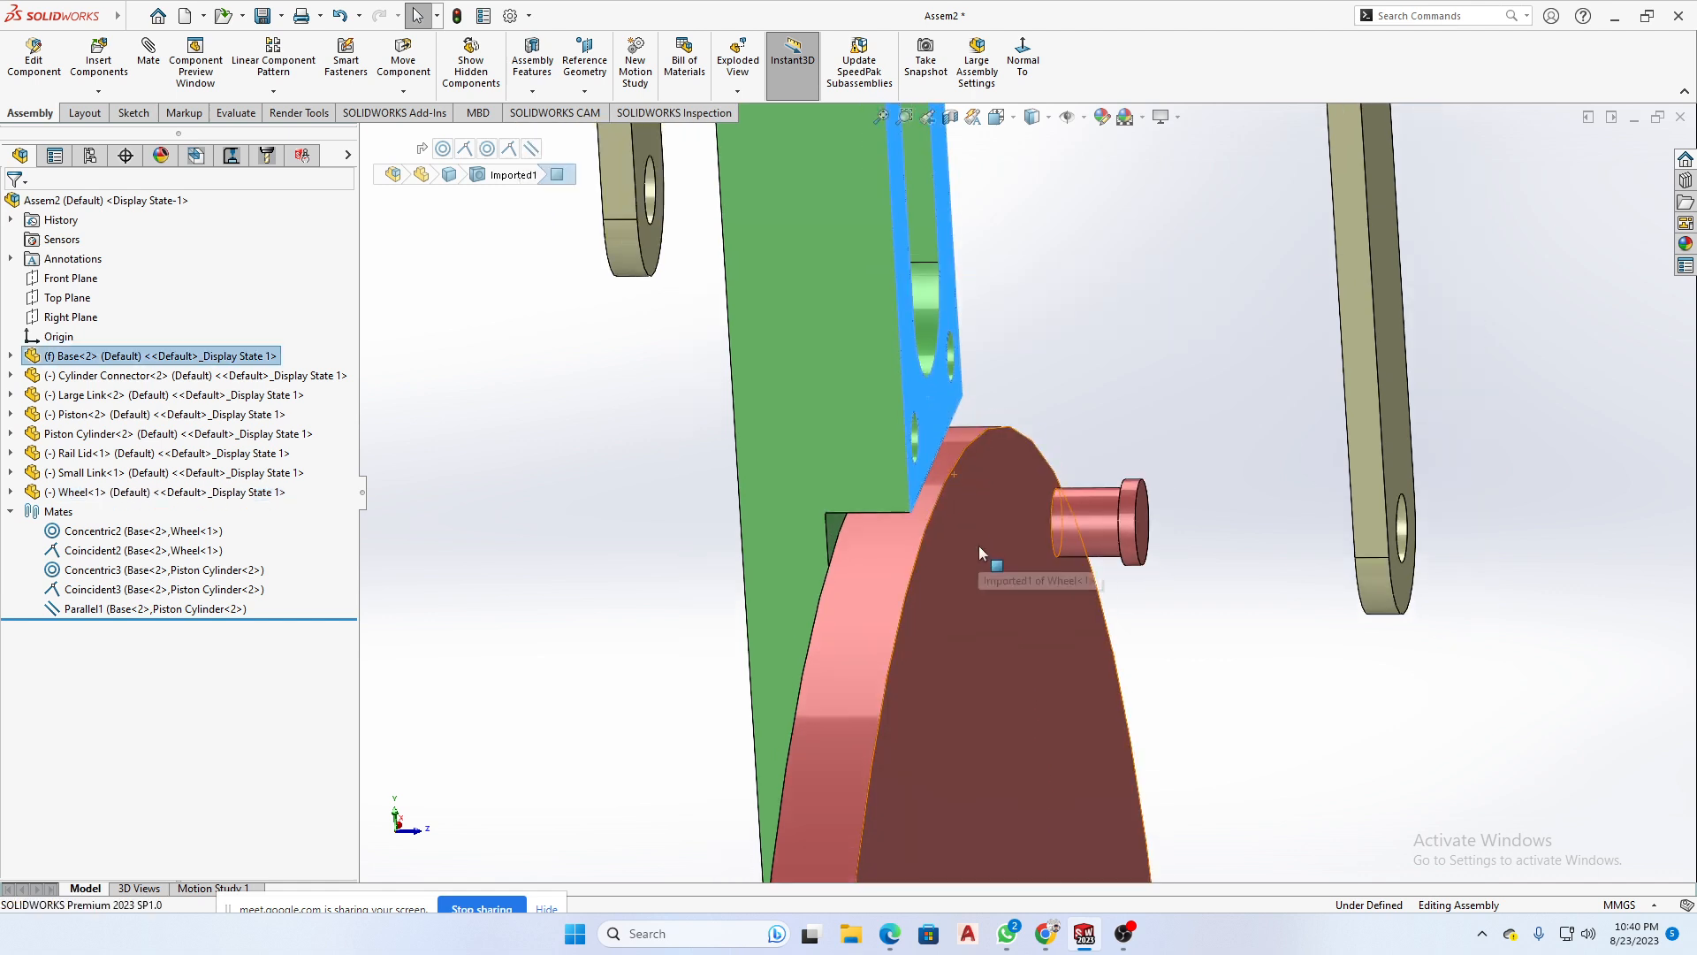
{"action": "left_click", "coordinate": [953, 581], "text": "ctrl"}
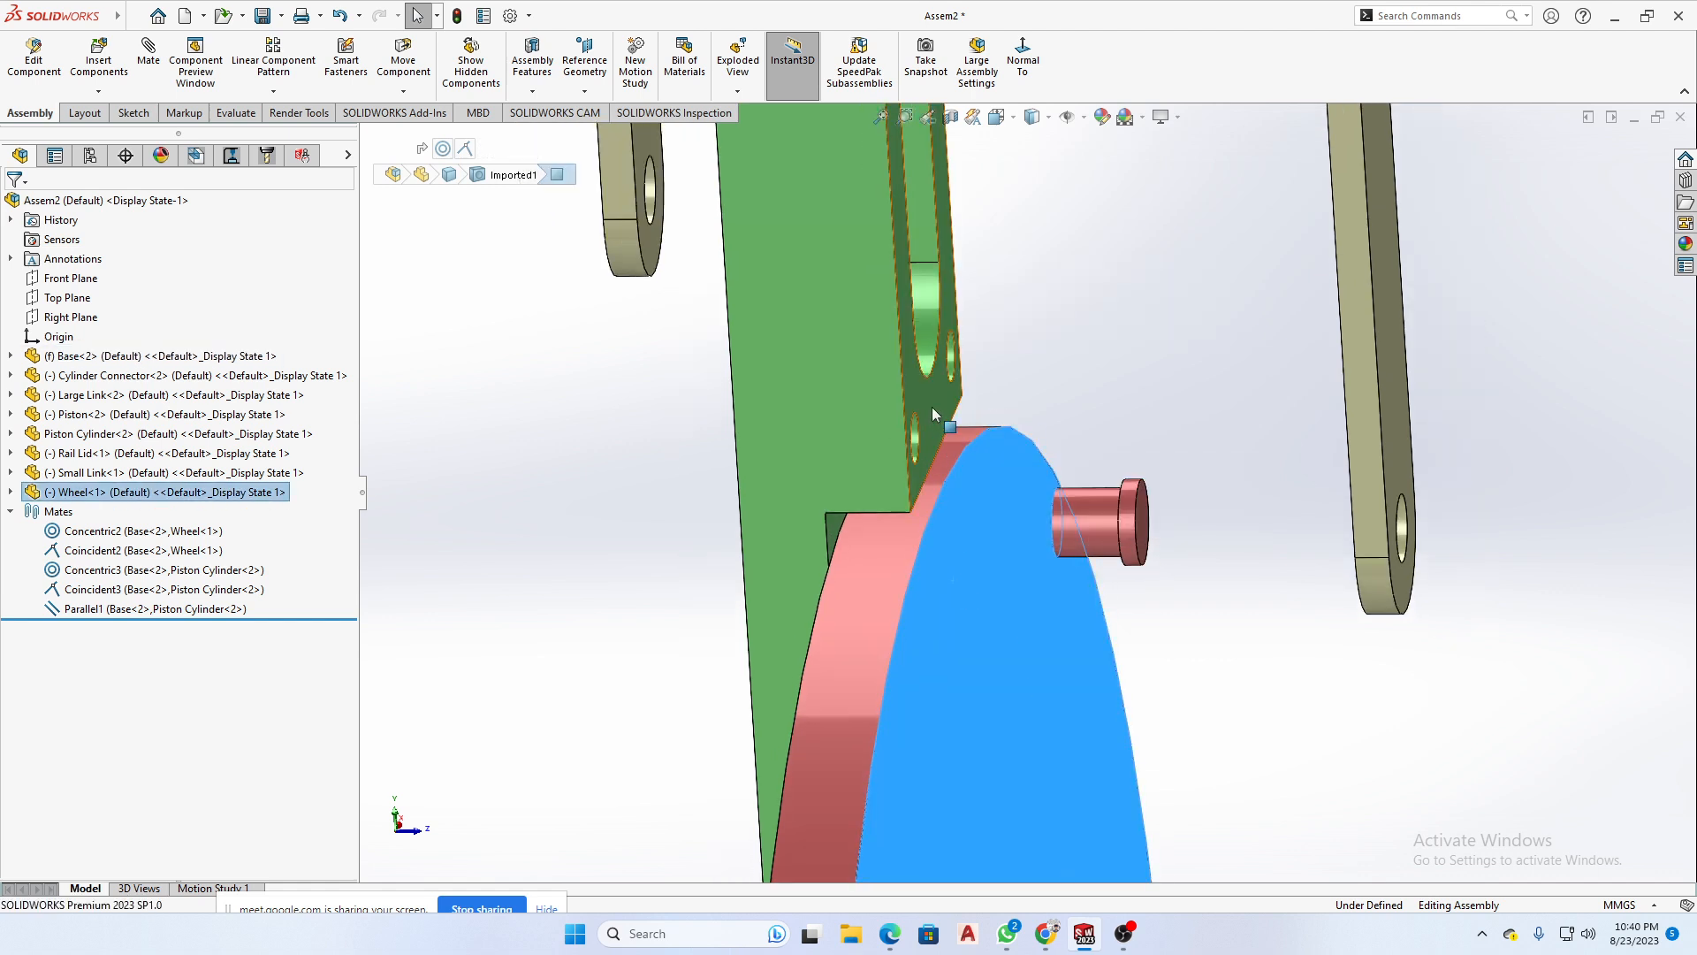
{"action": "middle_click_drag", "start_coordinate": [956, 537], "coordinate": [1012, 483]}
{"action": "left_click", "coordinate": [1089, 482]}
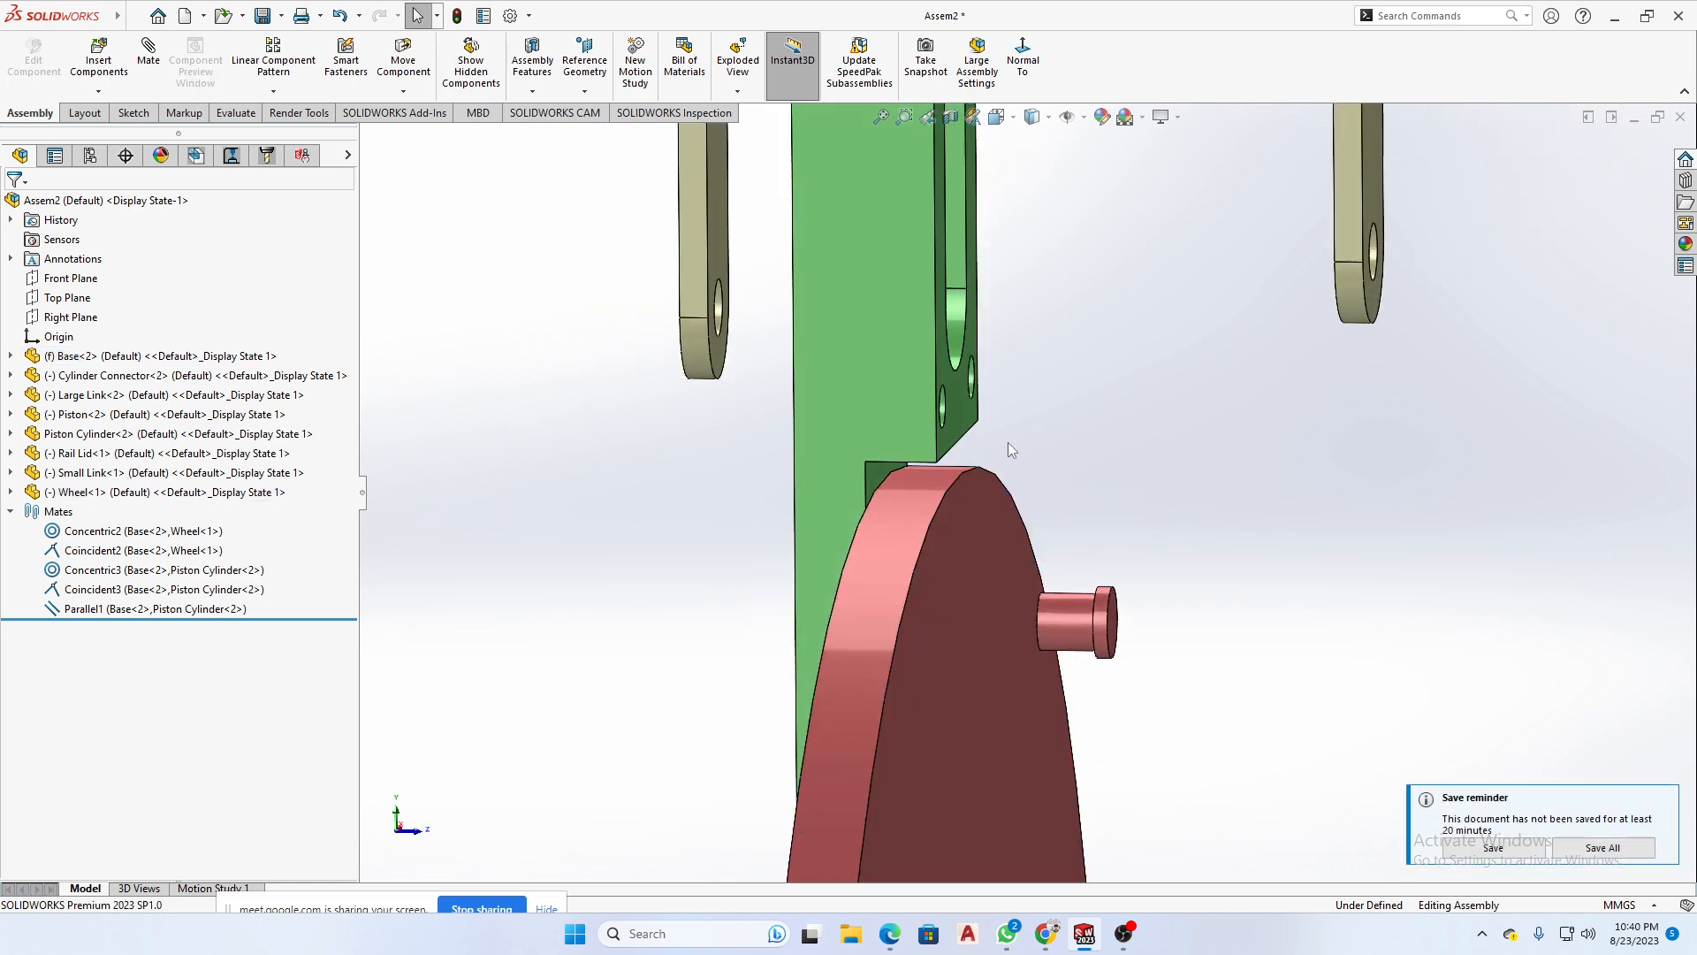
- Check the distance between the Base's slotted front face and the end face of the Wheel's pin by selecting both
{"action": "left_click", "coordinate": [961, 408]}
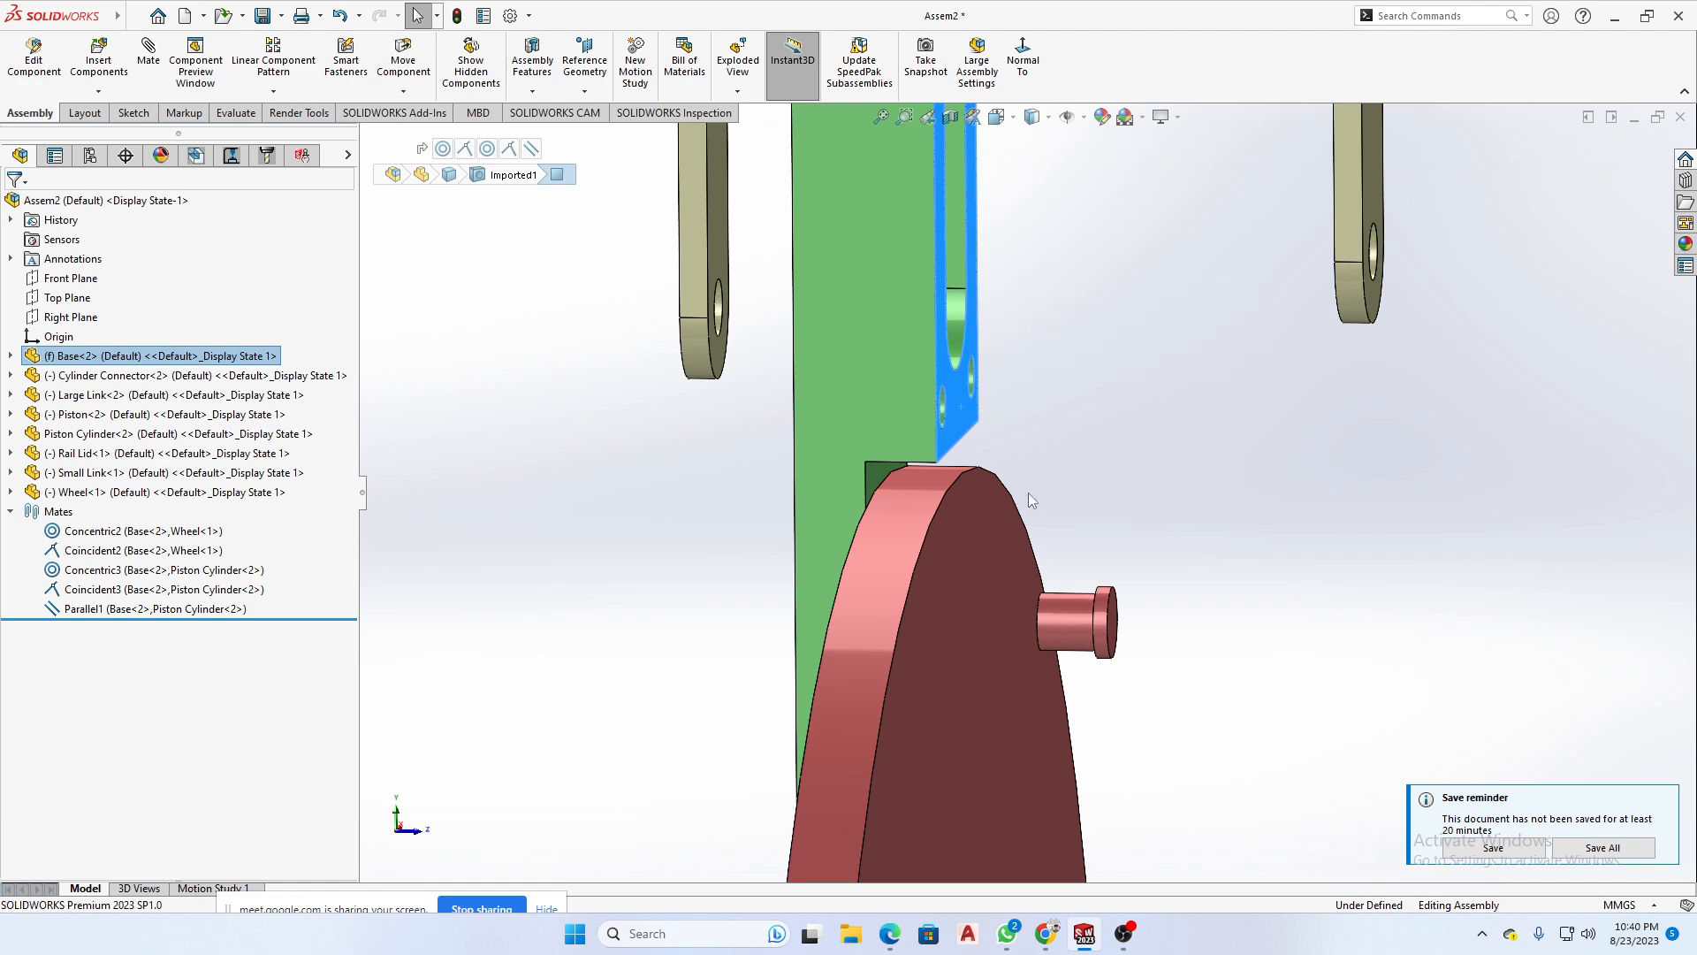
{"action": "left_click", "coordinate": [1109, 619], "text": "ctrl"}
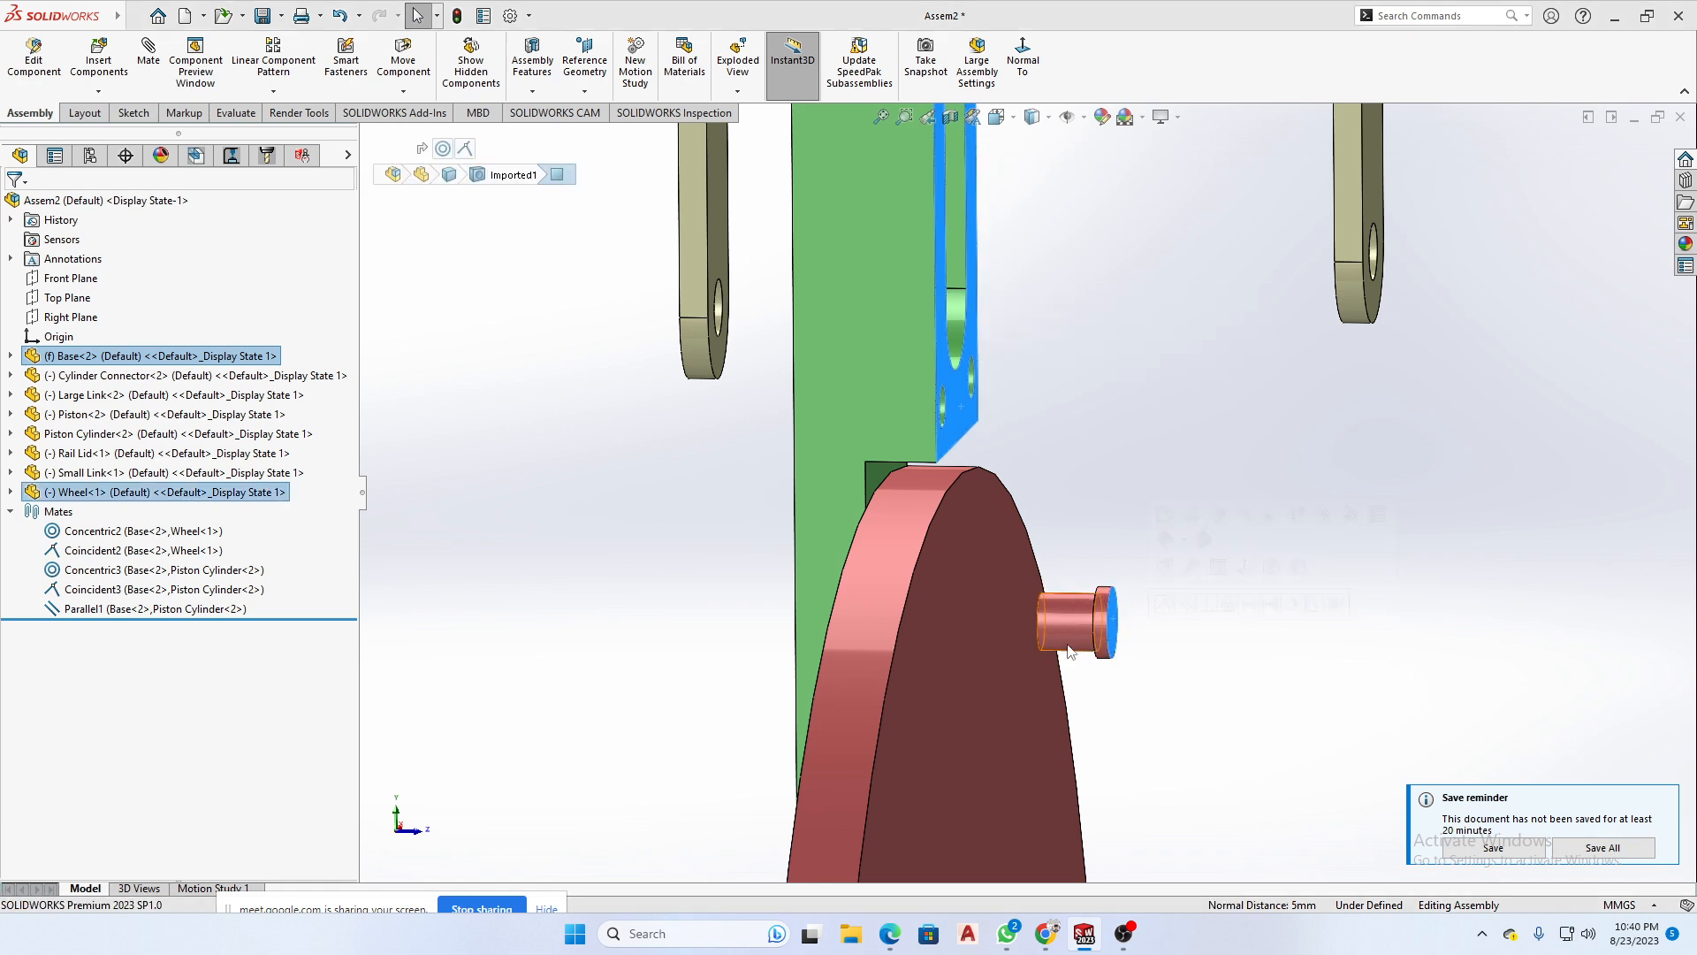
{"action": "scroll", "coordinate": [1163, 709], "scroll_direction": "up", "scroll_amount": 1}
{"action": "middle_click_drag", "start_coordinate": [1146, 650], "coordinate": [1114, 648]}
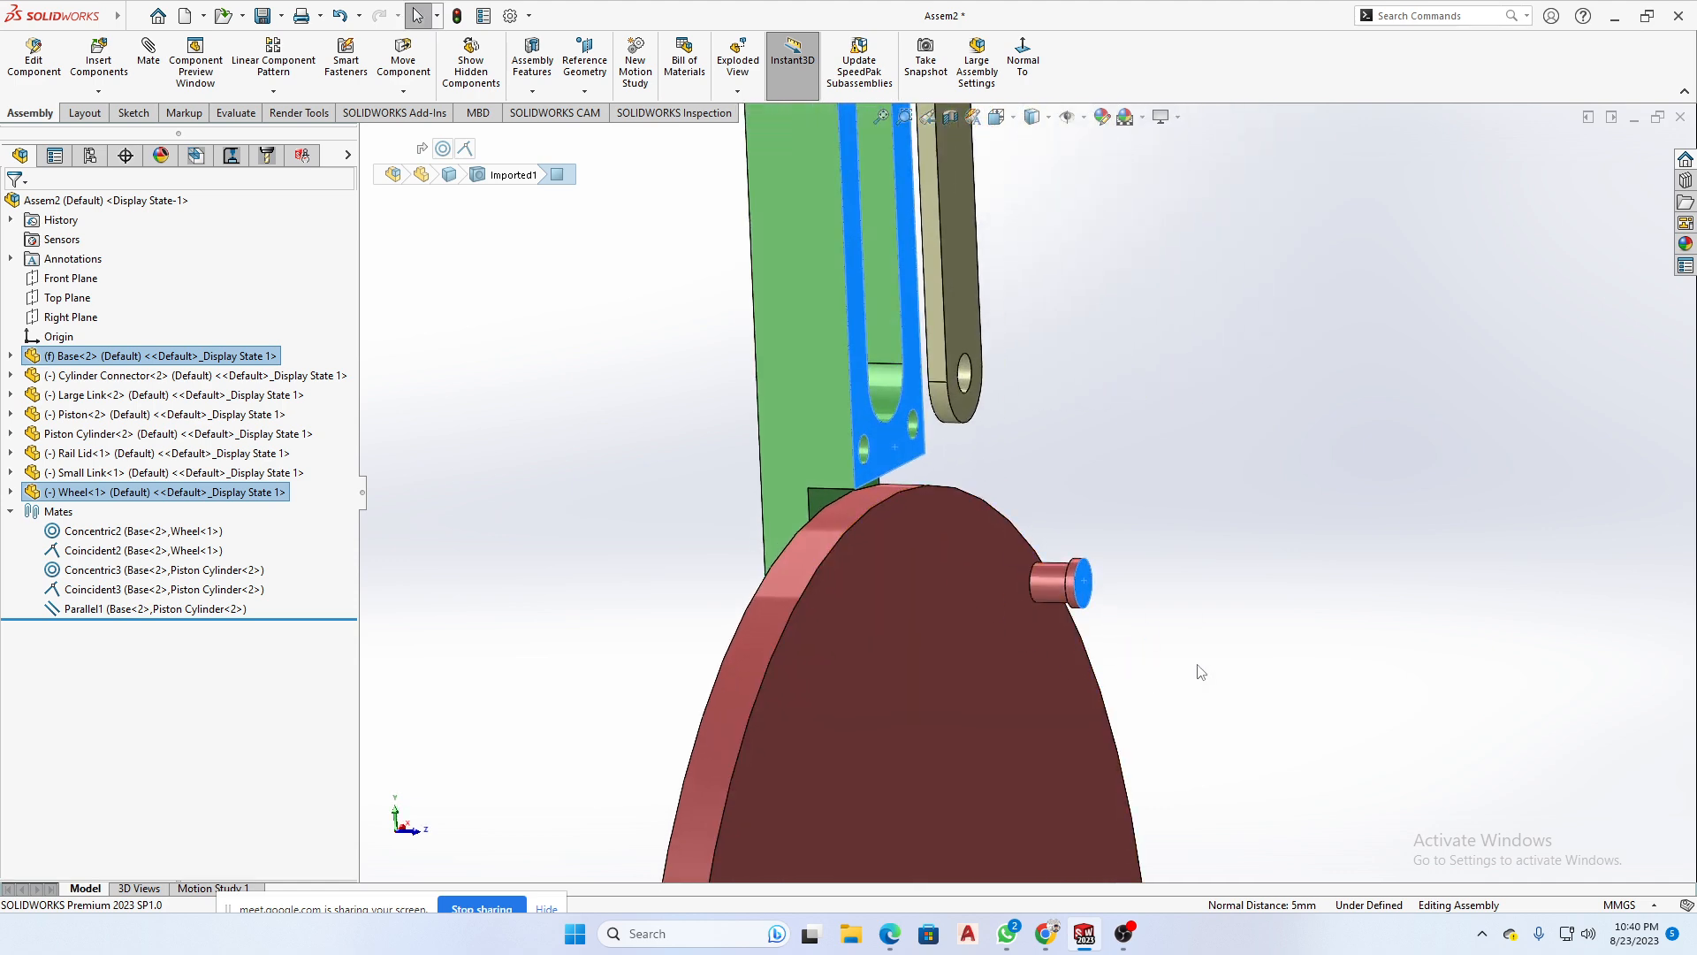
{"action": "scroll", "coordinate": [1194, 668], "scroll_direction": "up", "scroll_amount": 1}
{"action": "middle_click_drag", "start_coordinate": [967, 463], "coordinate": [1056, 497]}
{"action": "middle_click_drag", "start_coordinate": [1087, 303], "coordinate": [1079, 482]}
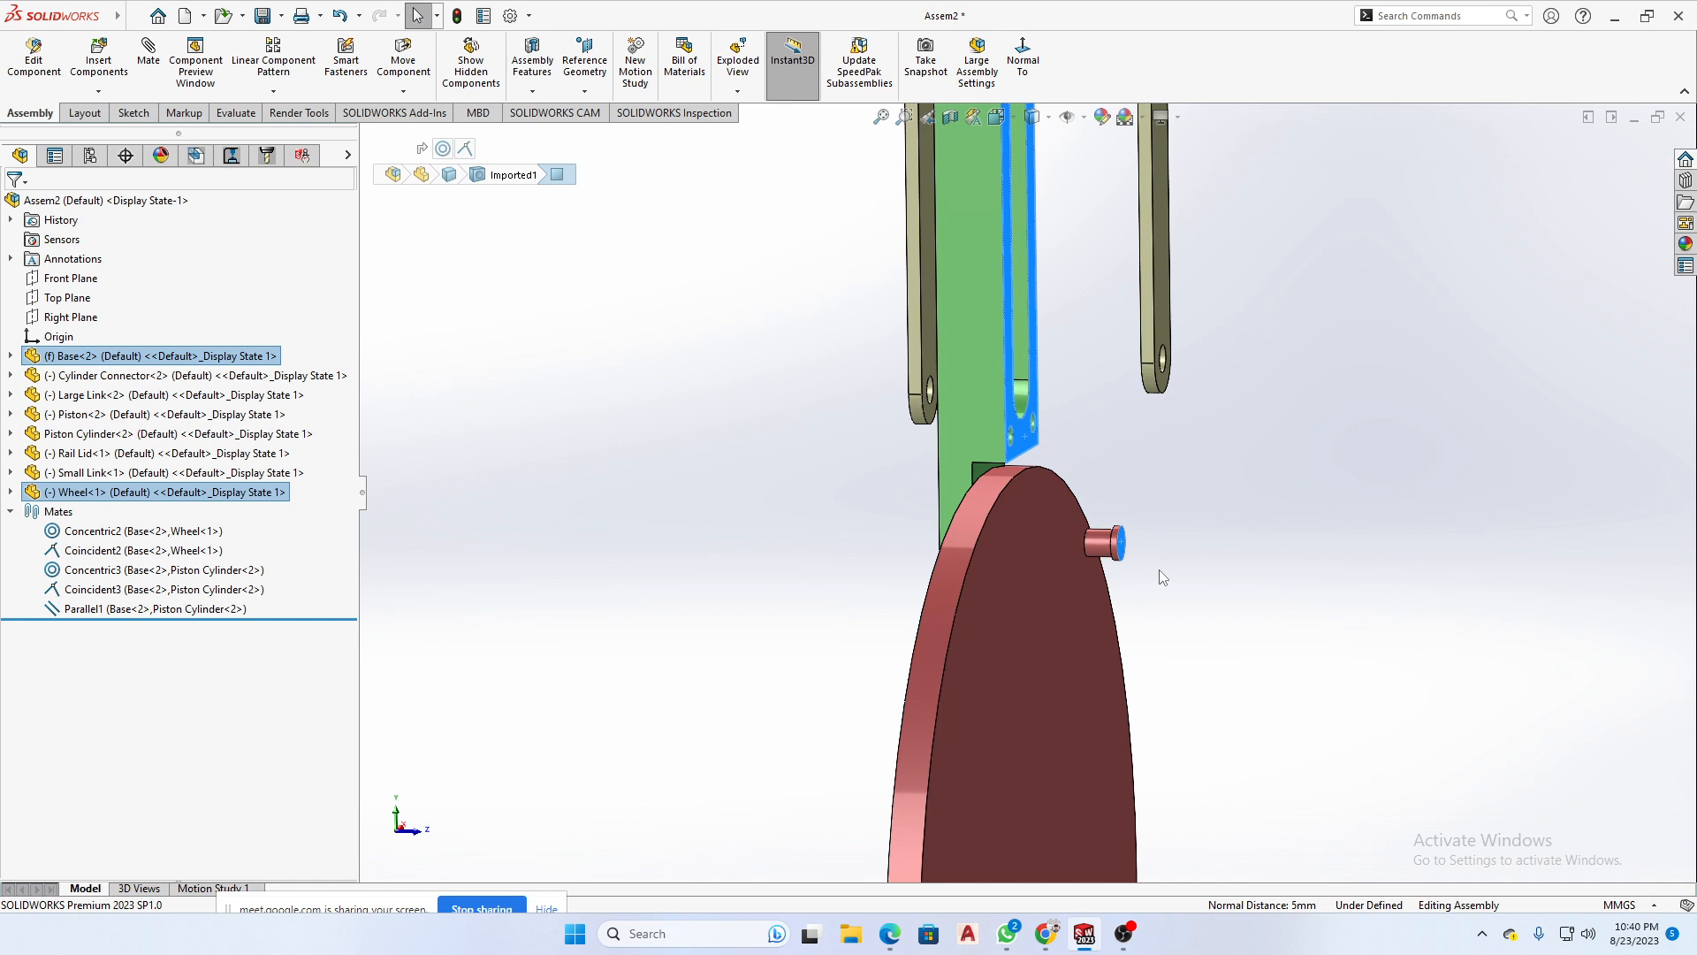
{"action": "left_click", "coordinate": [1212, 614]}
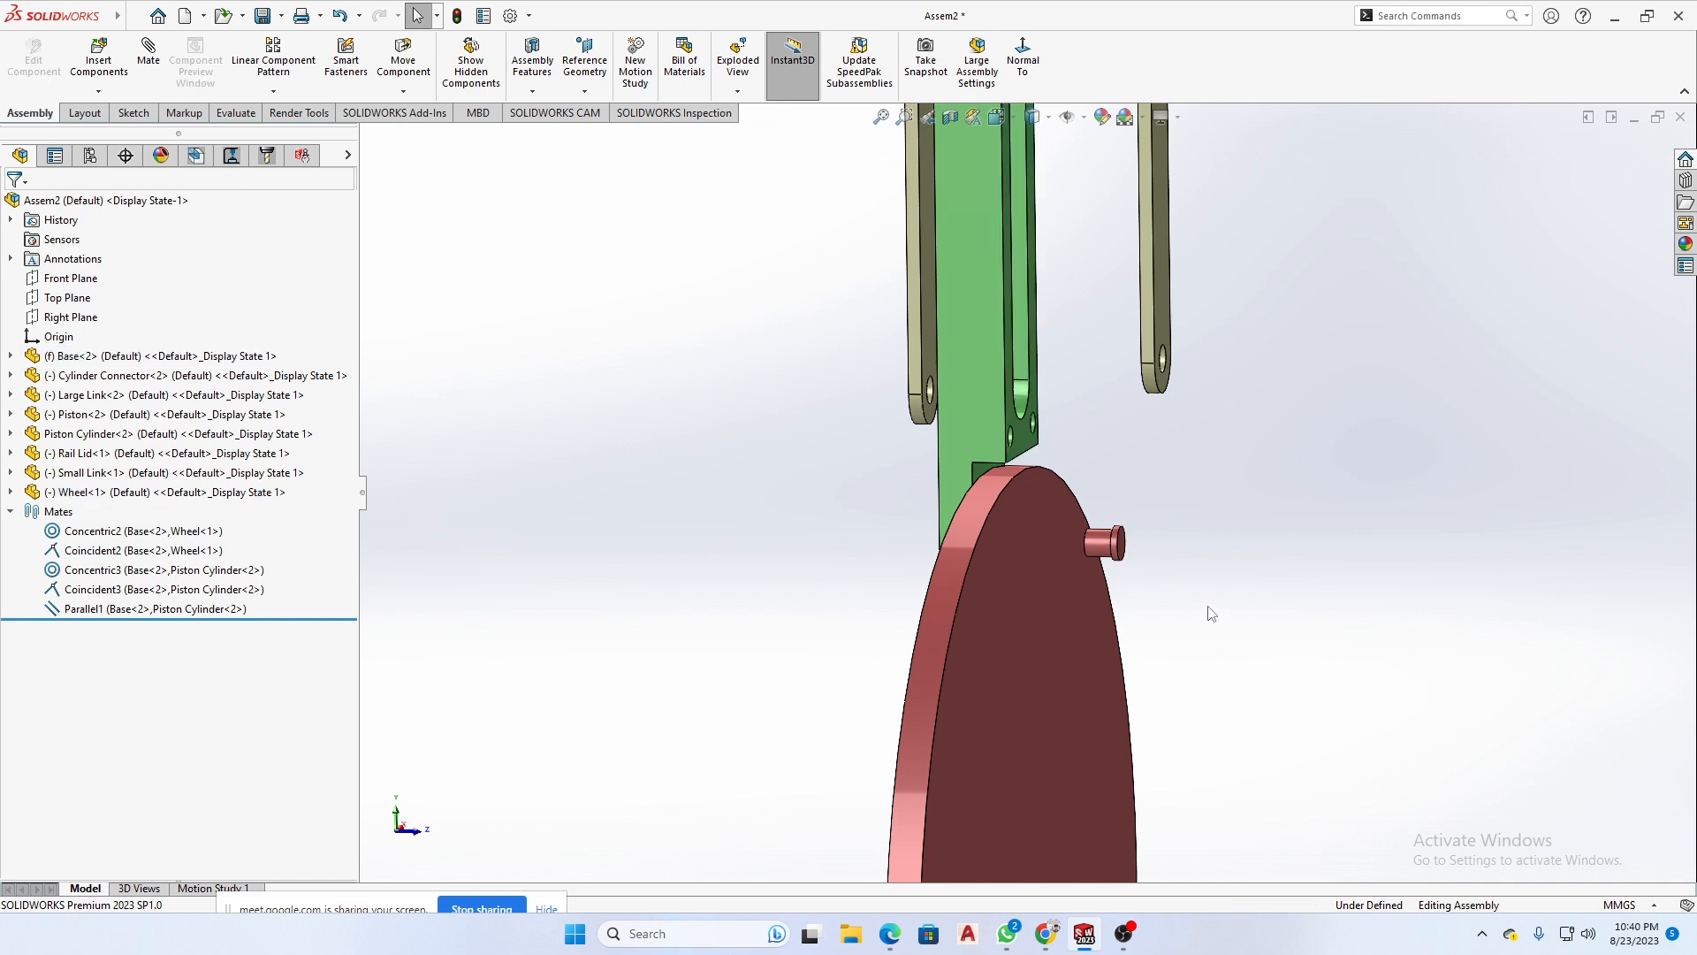
- Examine from the side how the Wheel sits in the Base's stepped recess
{"action": "middle_click_drag", "start_coordinate": [1175, 580], "coordinate": [1130, 585]}
{"action": "mouse_move", "coordinate": [997, 478]}
{"action": "middle_mouse_down"}
{"action": "mouse_move", "coordinate": [1040, 433]}
{"action": "mouse_move", "coordinate": [1000, 421]}
{"action": "mouse_move", "coordinate": [1027, 464]}
{"action": "middle_mouse_up"}
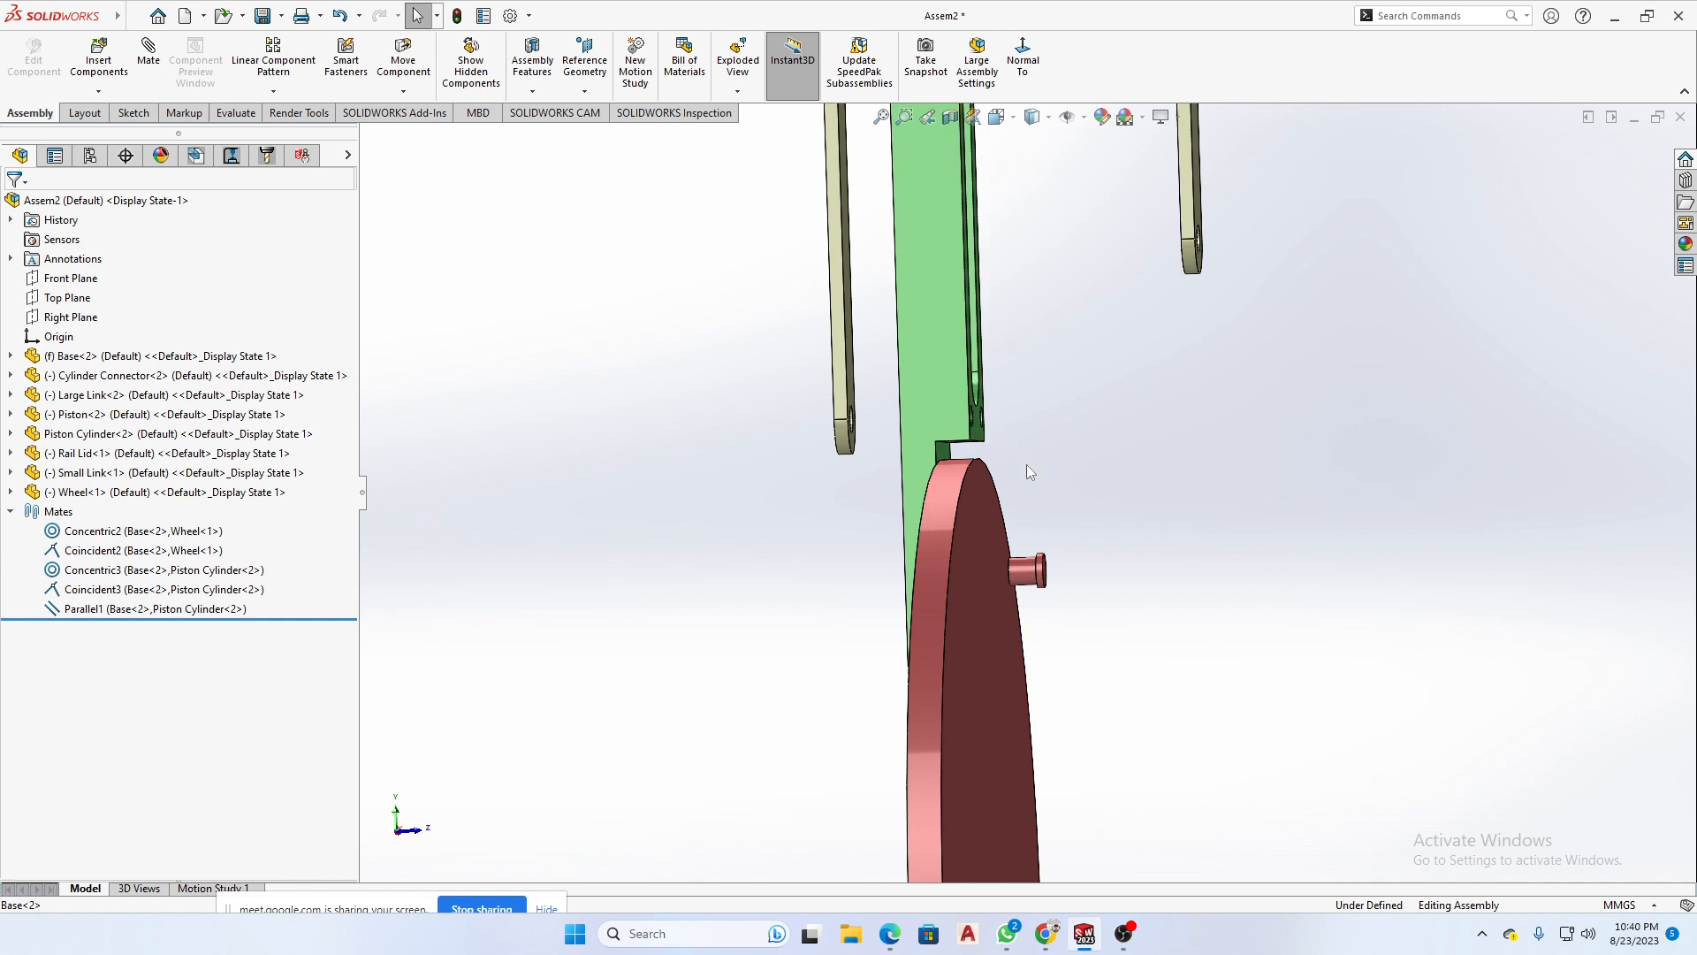
{"action": "middle_click_drag", "start_coordinate": [1107, 590], "coordinate": [1046, 519]}
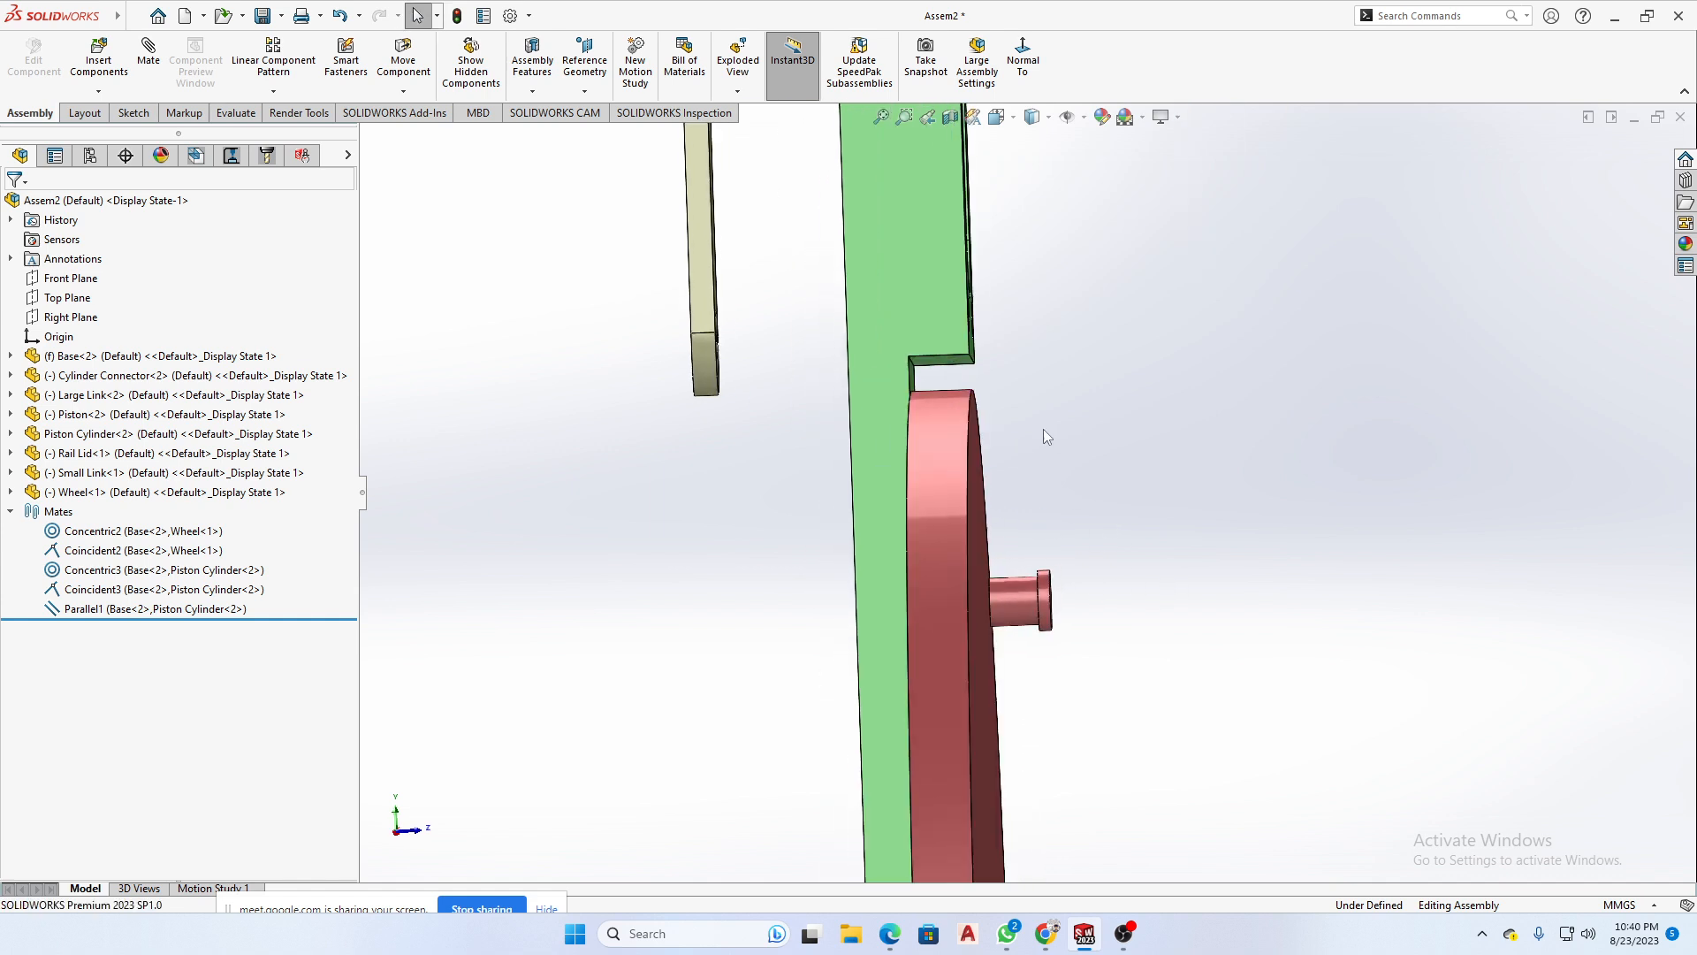
{"action": "middle_click_drag", "start_coordinate": [1207, 663], "coordinate": [1083, 553]}
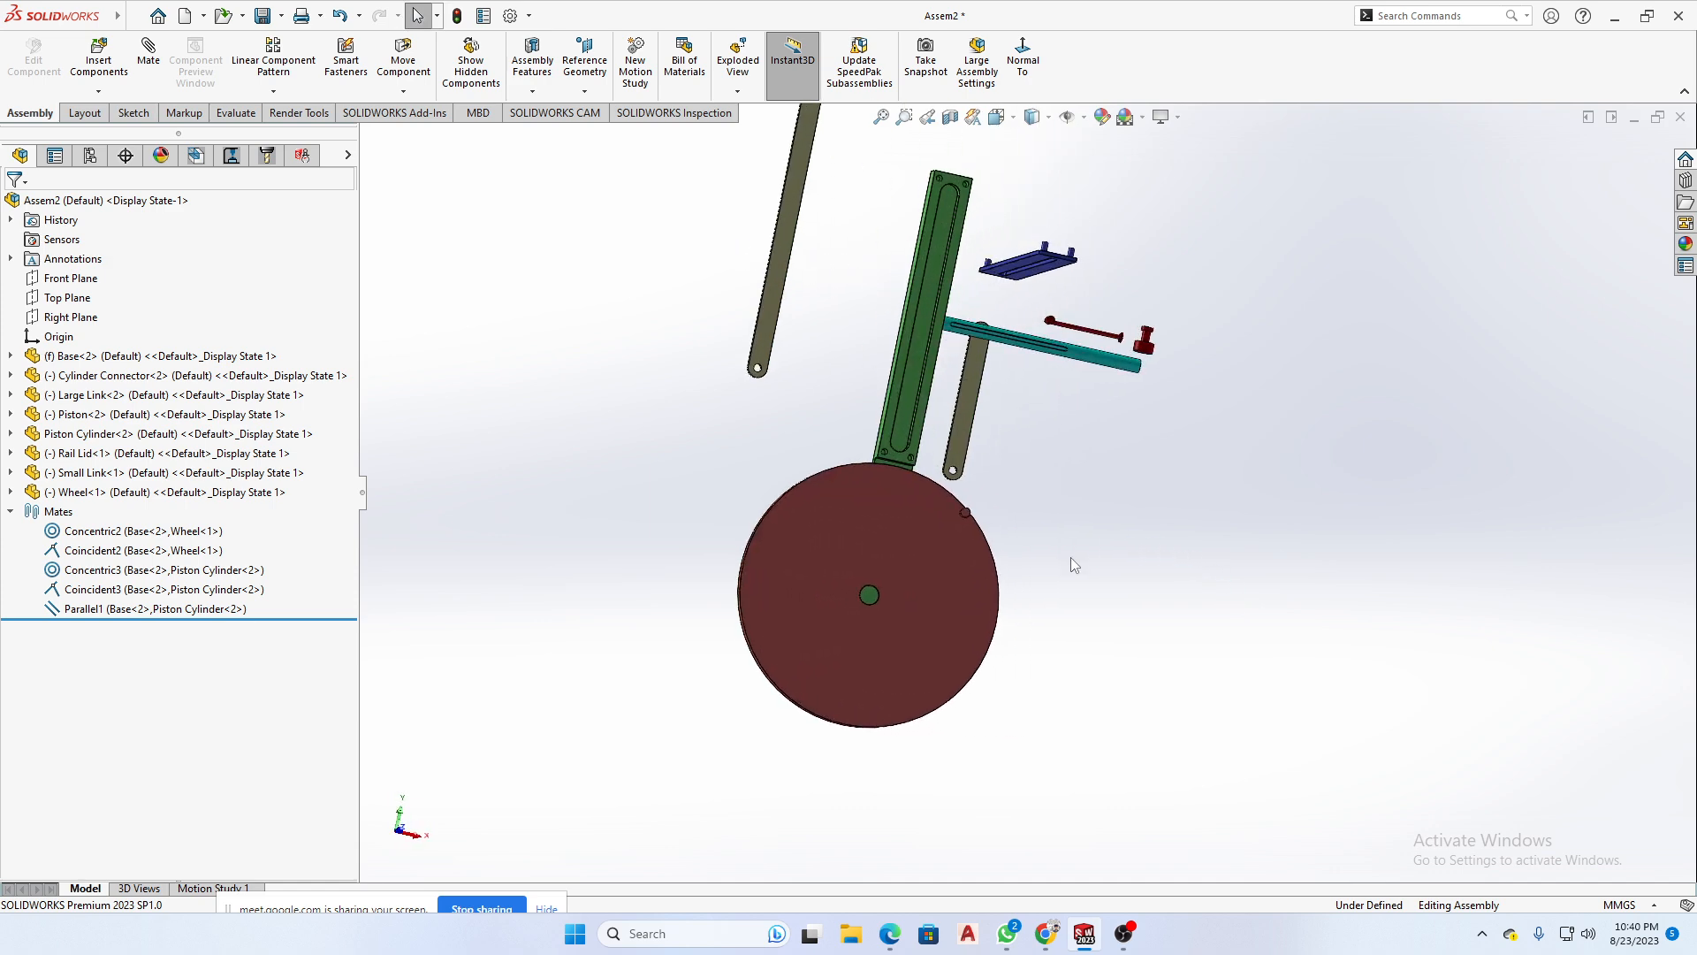
- Inspect the Piston Cylinder's outer face and the flat side face of its slot relative to the Base's top end
{"action": "scroll", "coordinate": [1052, 424], "scroll_direction": "down", "scroll_amount": 5}
{"action": "middle_click_drag", "start_coordinate": [961, 460], "coordinate": [1017, 433]}
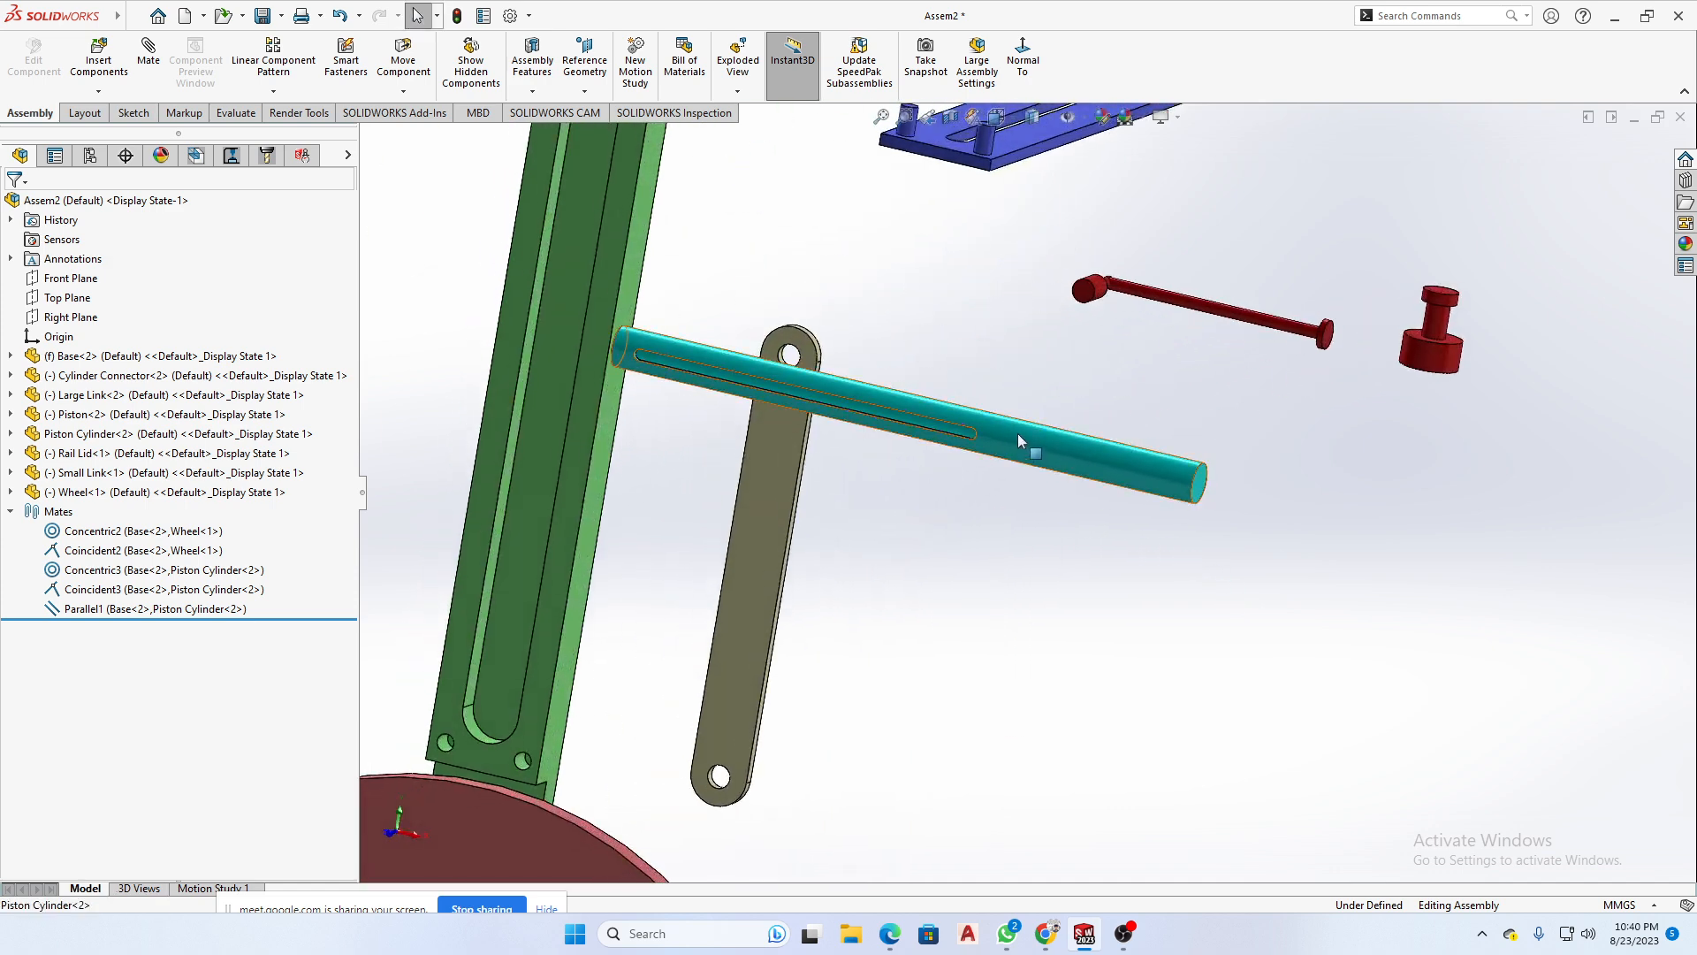
{"action": "left_click", "coordinate": [1013, 433]}
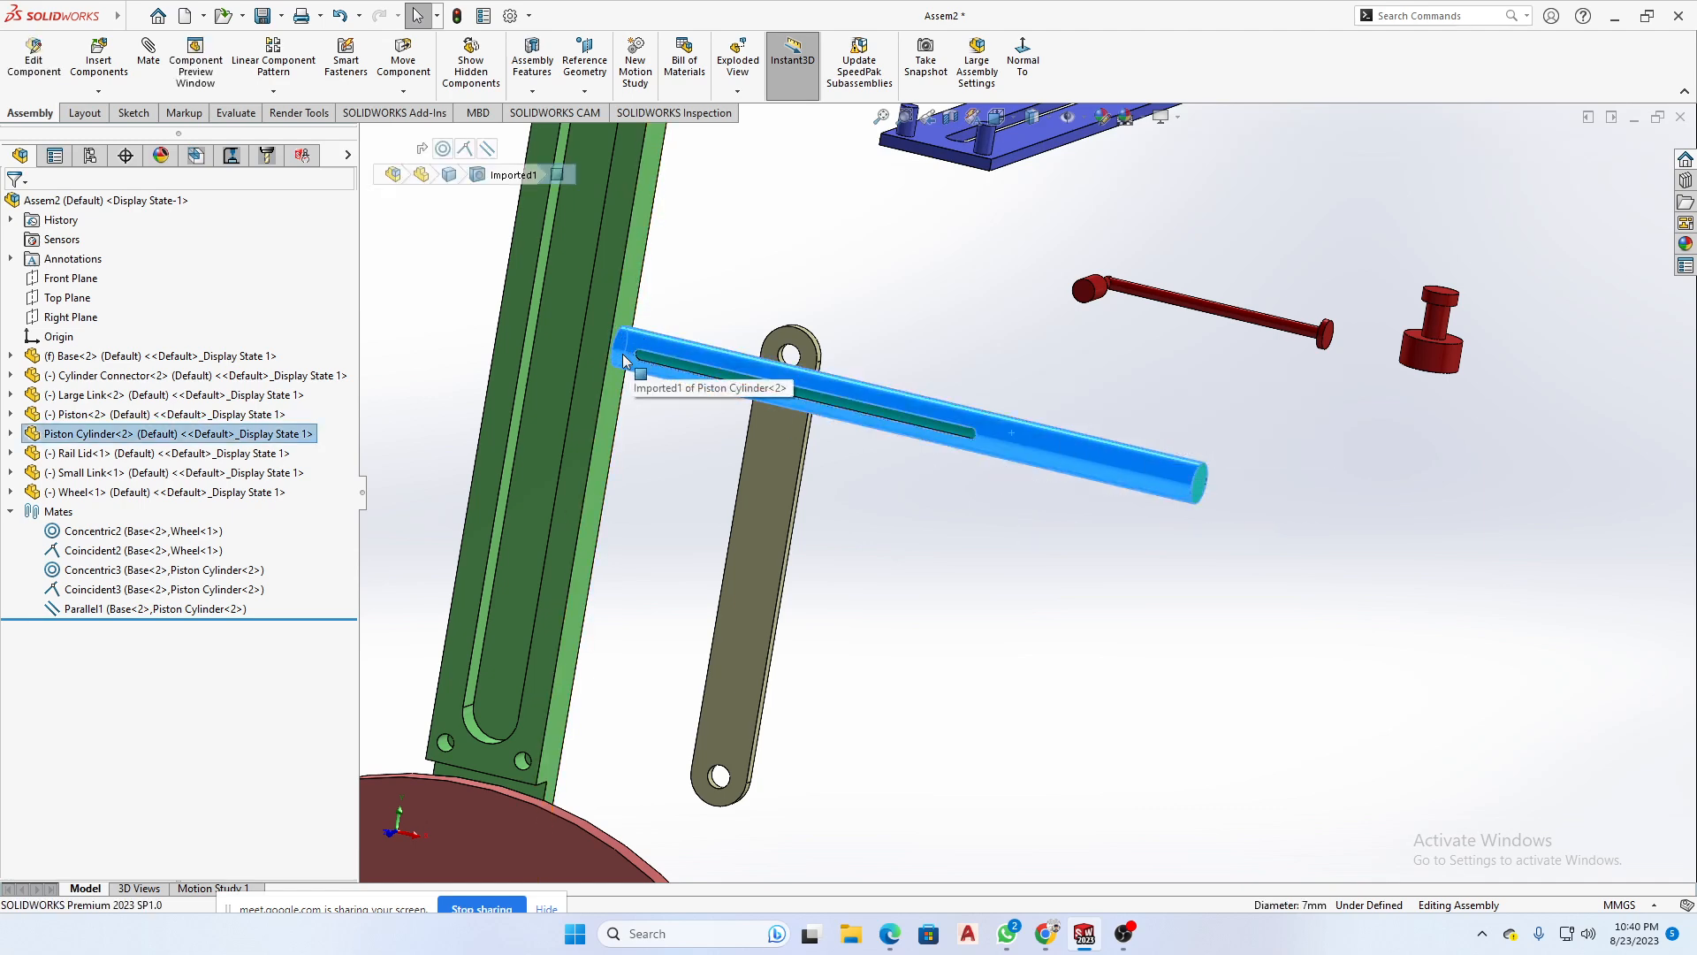
{"action": "scroll", "coordinate": [638, 366], "scroll_direction": "down", "scroll_amount": 10}
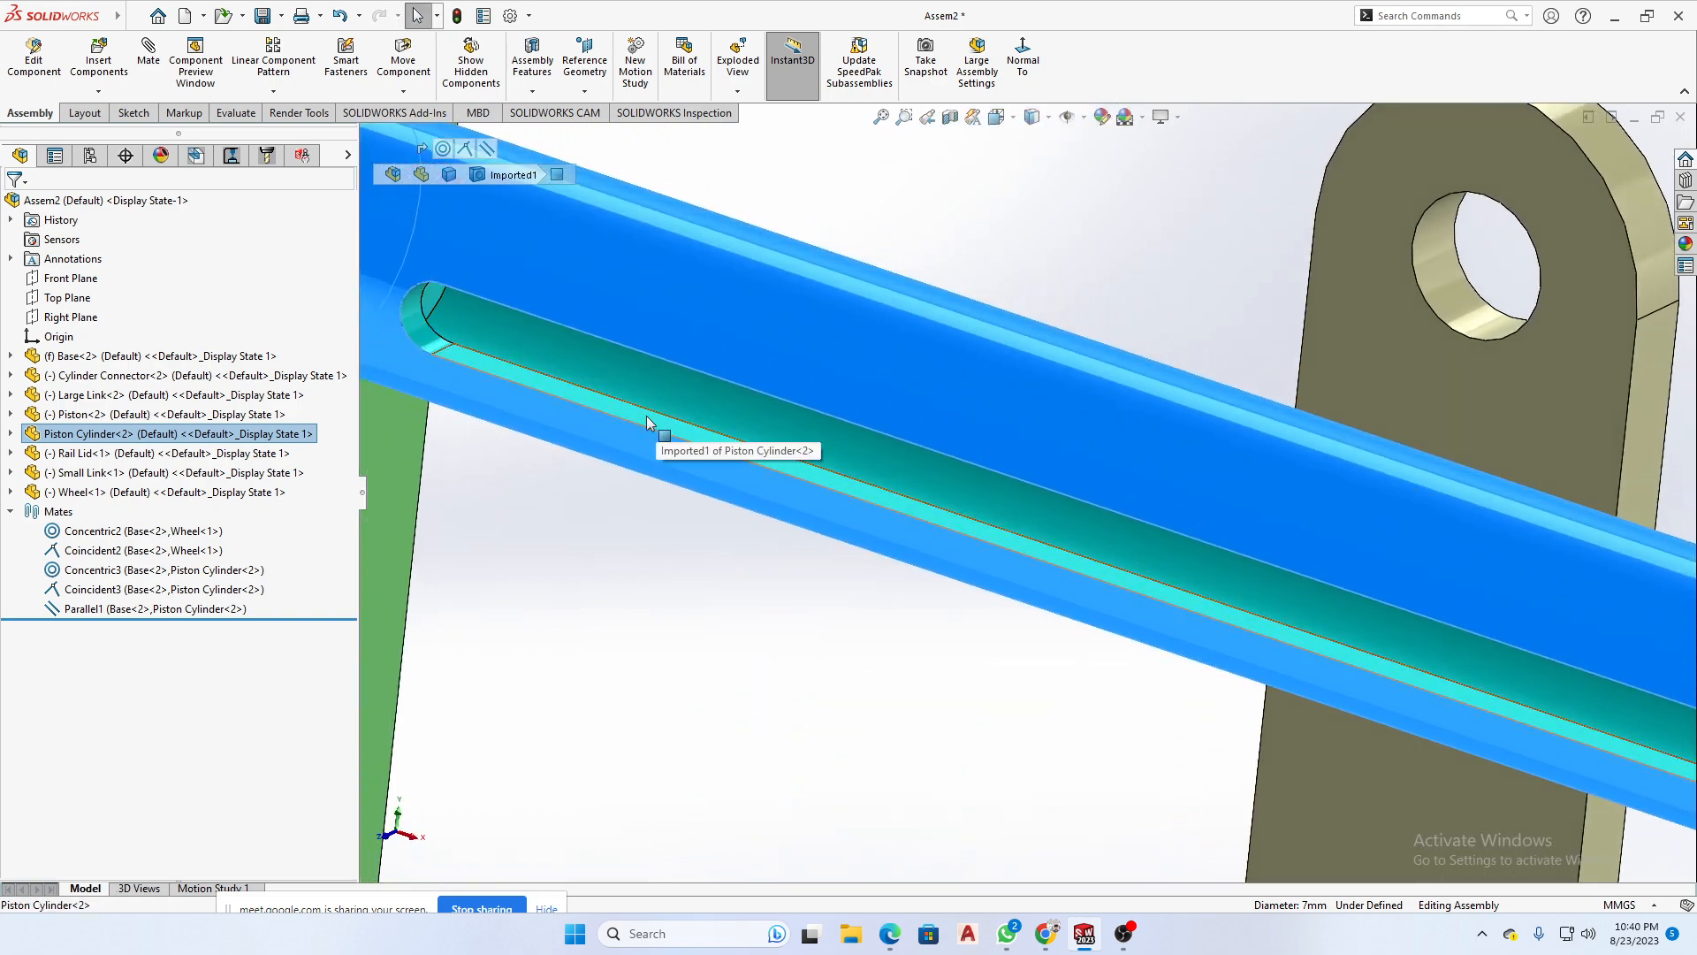
{"action": "left_click", "coordinate": [665, 420]}
{"action": "scroll", "coordinate": [652, 422], "scroll_direction": "up", "scroll_amount": 10}
{"action": "scroll", "coordinate": [914, 267], "scroll_direction": "up", "scroll_amount": 3}
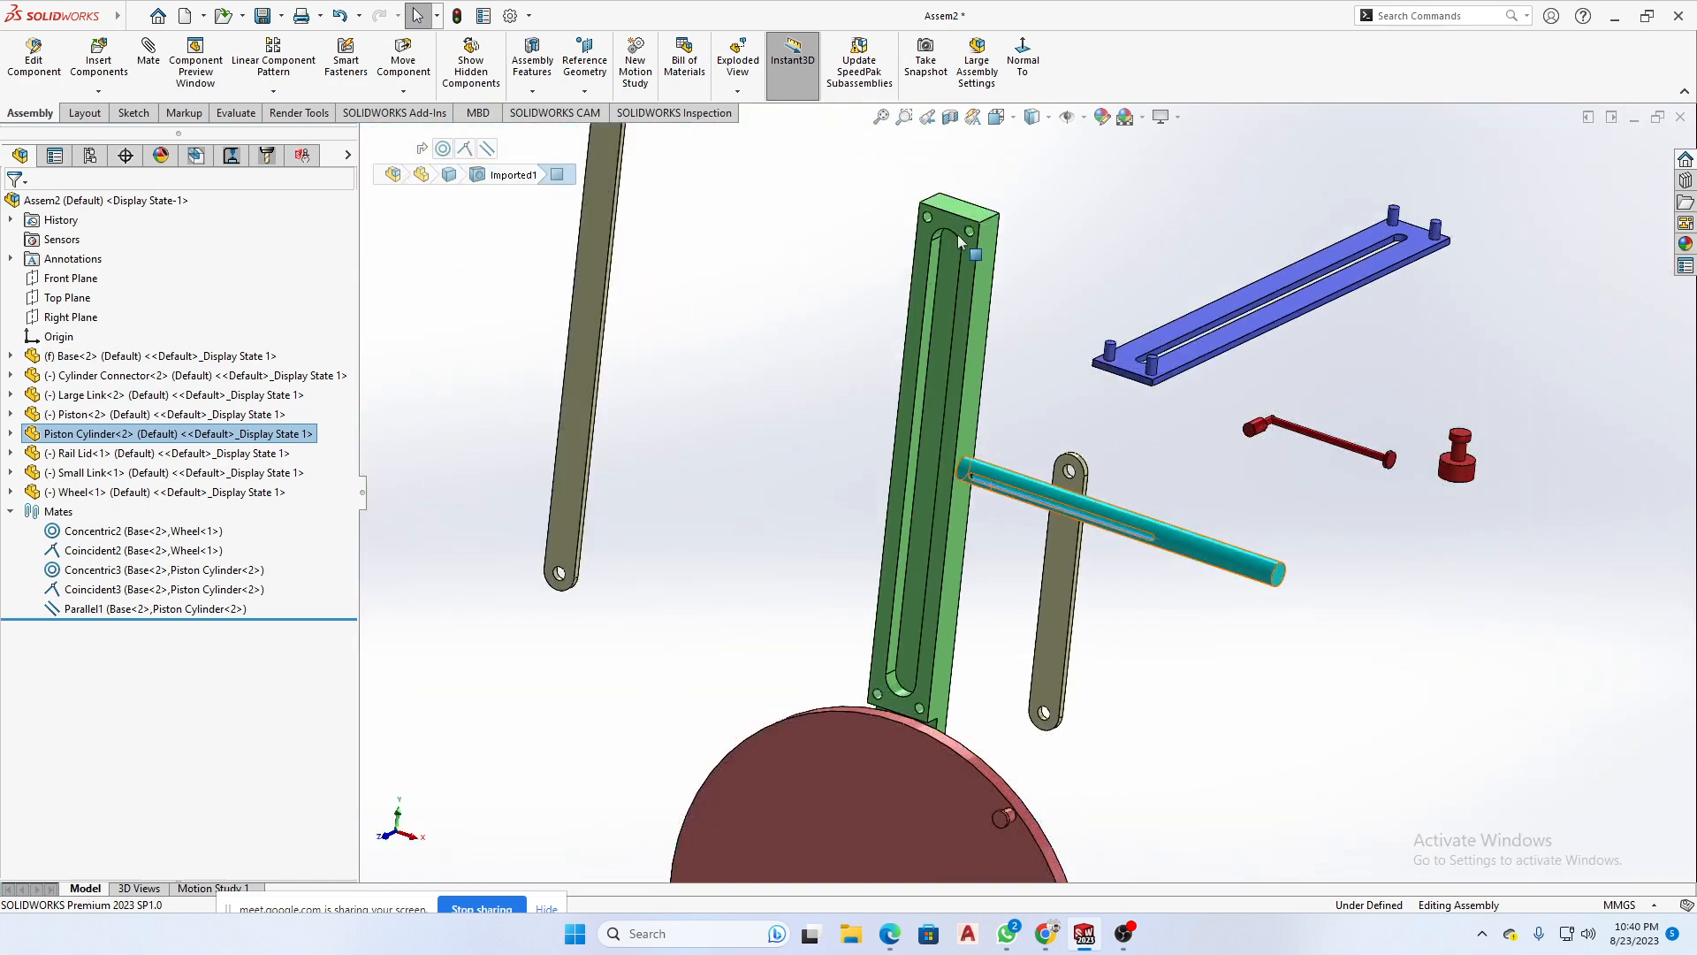
{"action": "scroll", "coordinate": [957, 235], "scroll_direction": "down", "scroll_amount": 3}
{"action": "scroll", "coordinate": [1022, 408], "scroll_direction": "up", "scroll_amount": 4}
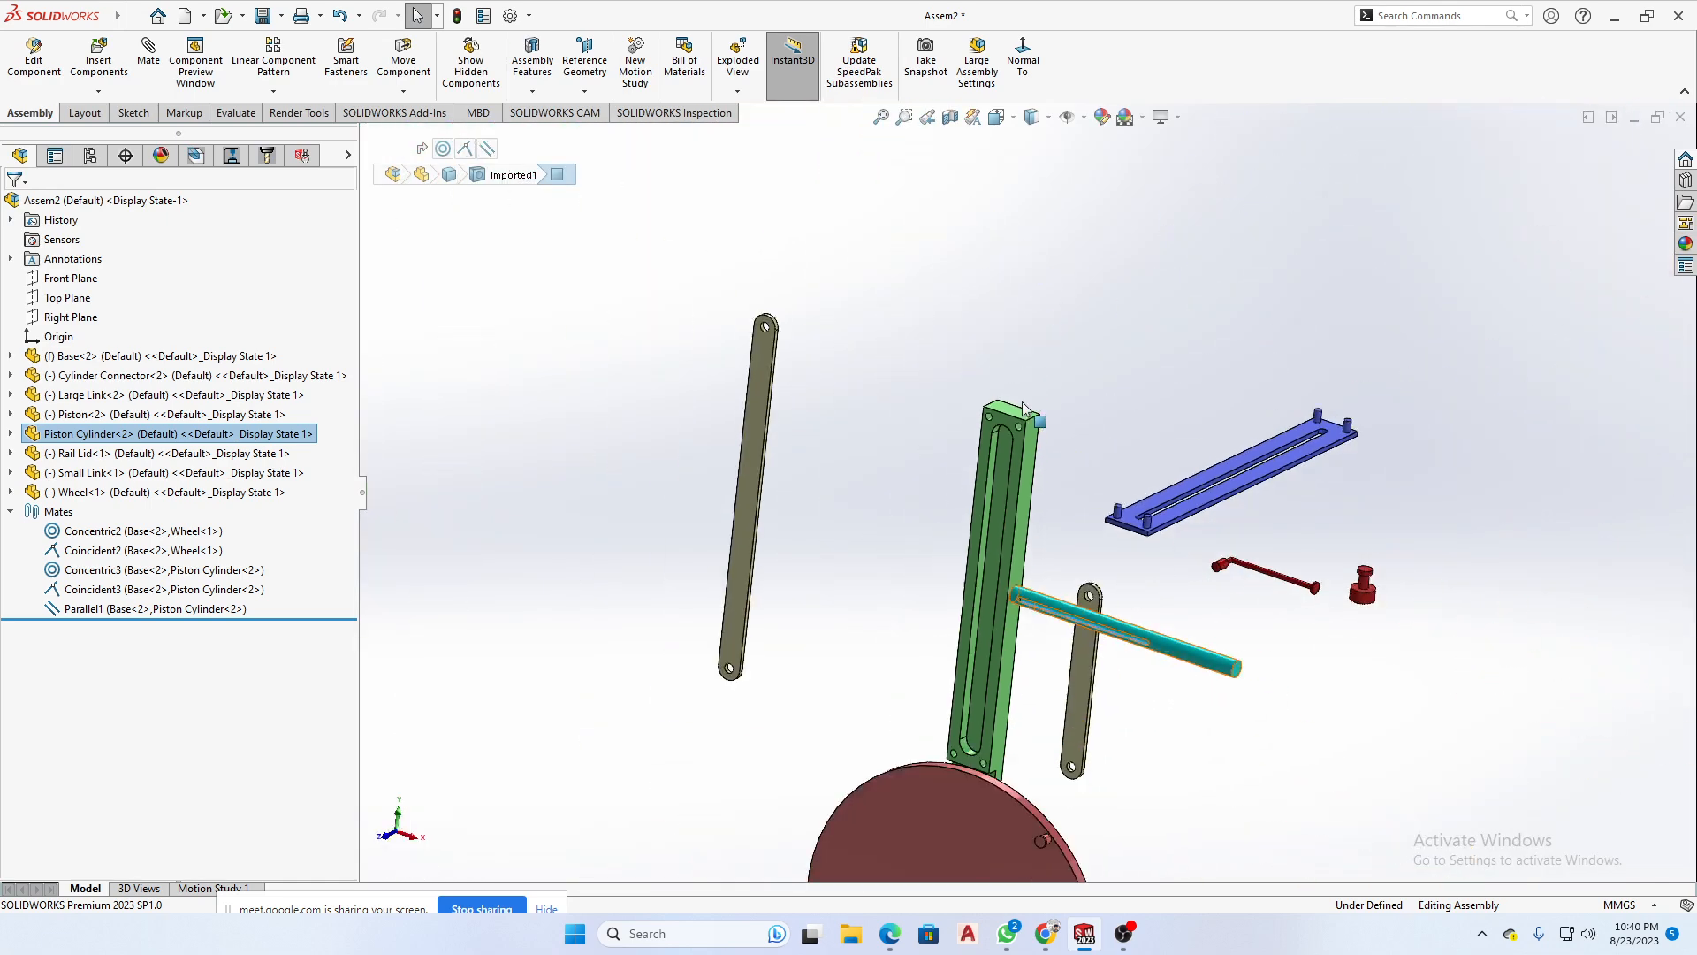
{"action": "scroll", "coordinate": [1316, 703], "scroll_direction": "up", "scroll_amount": 2}
{"action": "left_click", "coordinate": [1307, 705]}
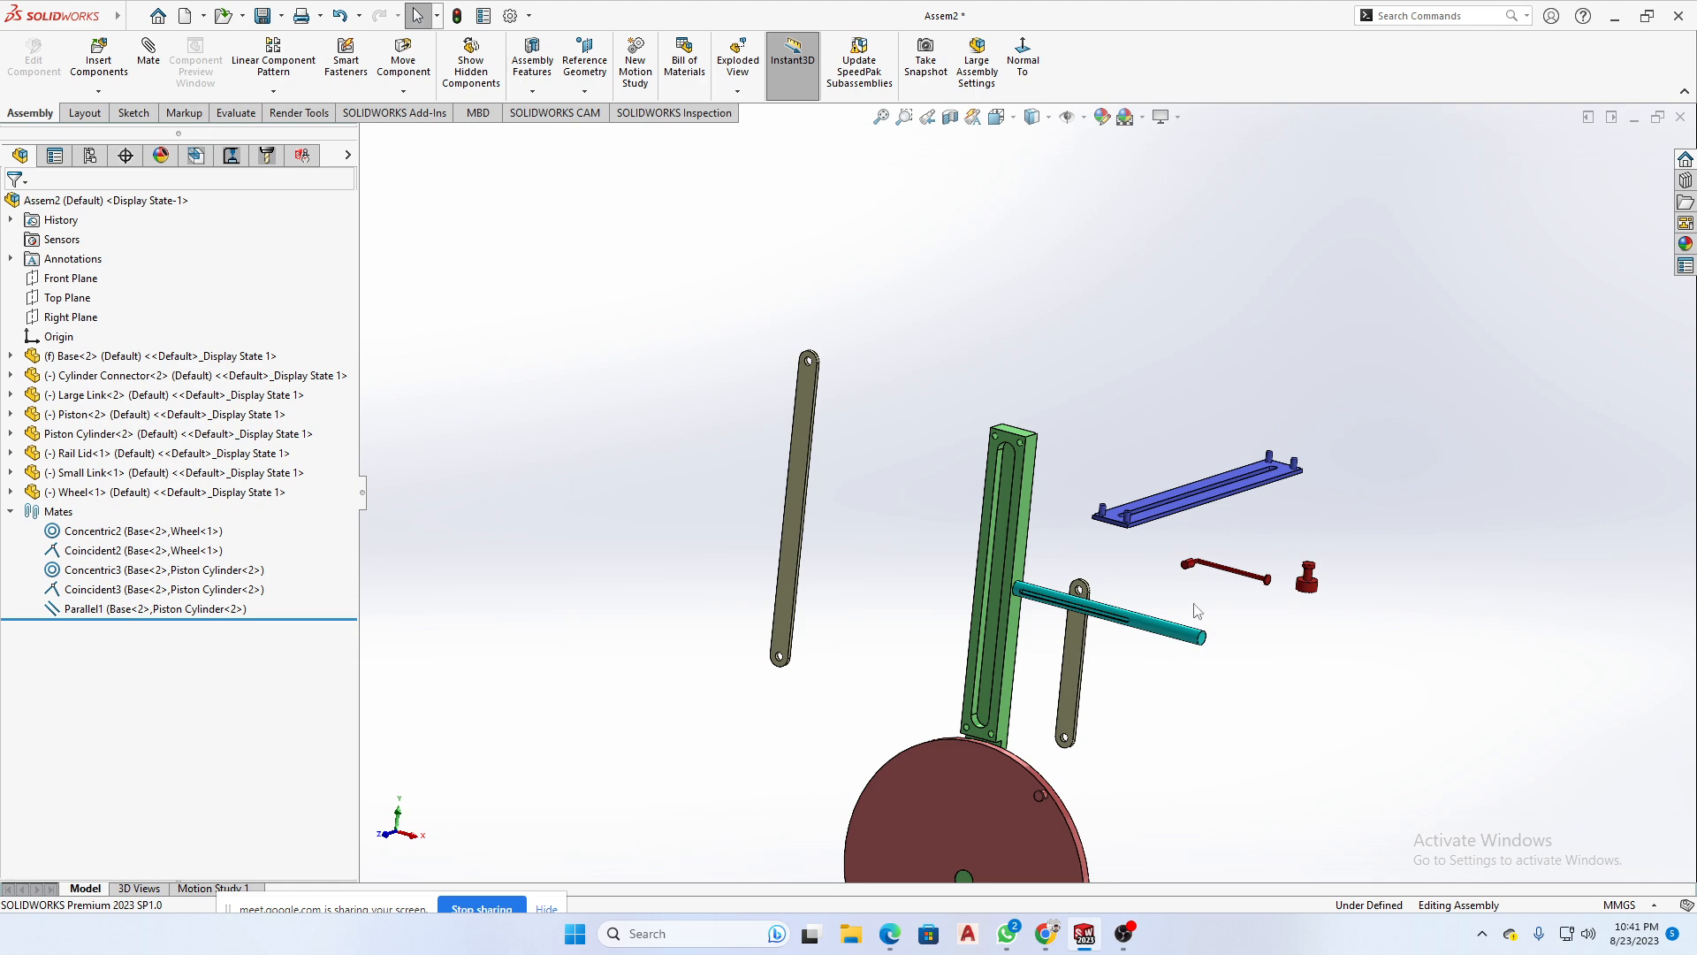
- Examine the unmated Rail Lid and Cylinder Connector by selecting the lid's pinned face and the connector's large cylindrical face
{"action": "scroll", "coordinate": [1159, 527], "scroll_direction": "down", "scroll_amount": 5}
{"action": "left_click", "coordinate": [1054, 479]}
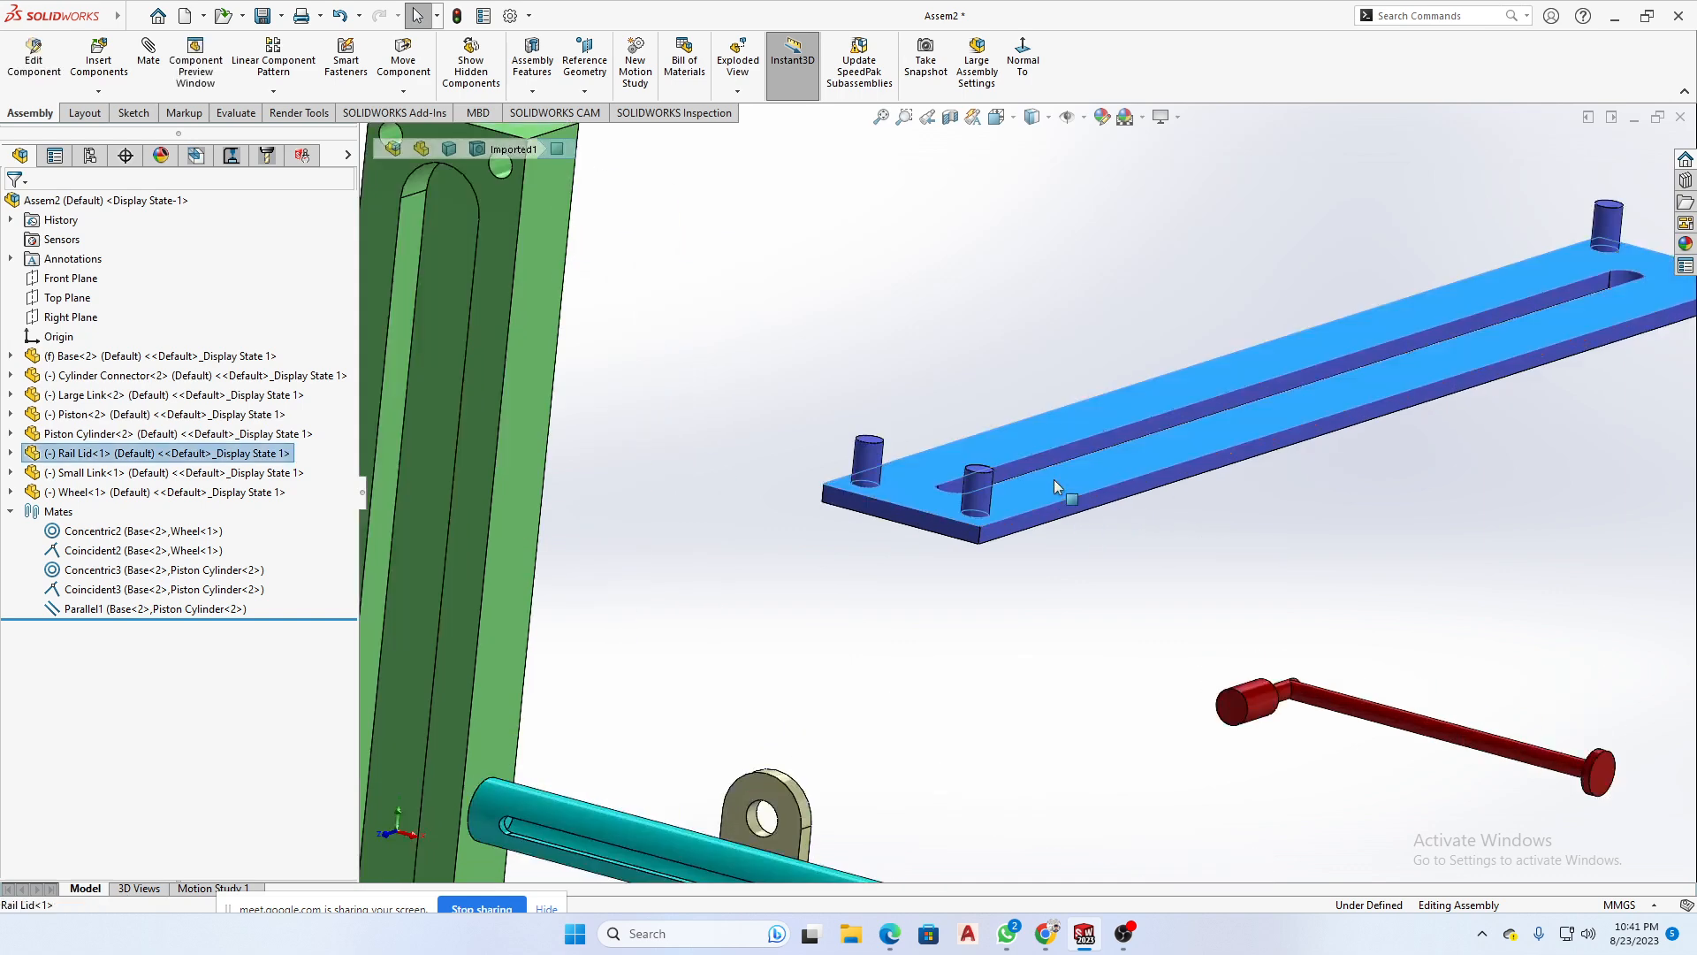
{"action": "scroll", "coordinate": [1015, 564], "scroll_direction": "up", "scroll_amount": 8}
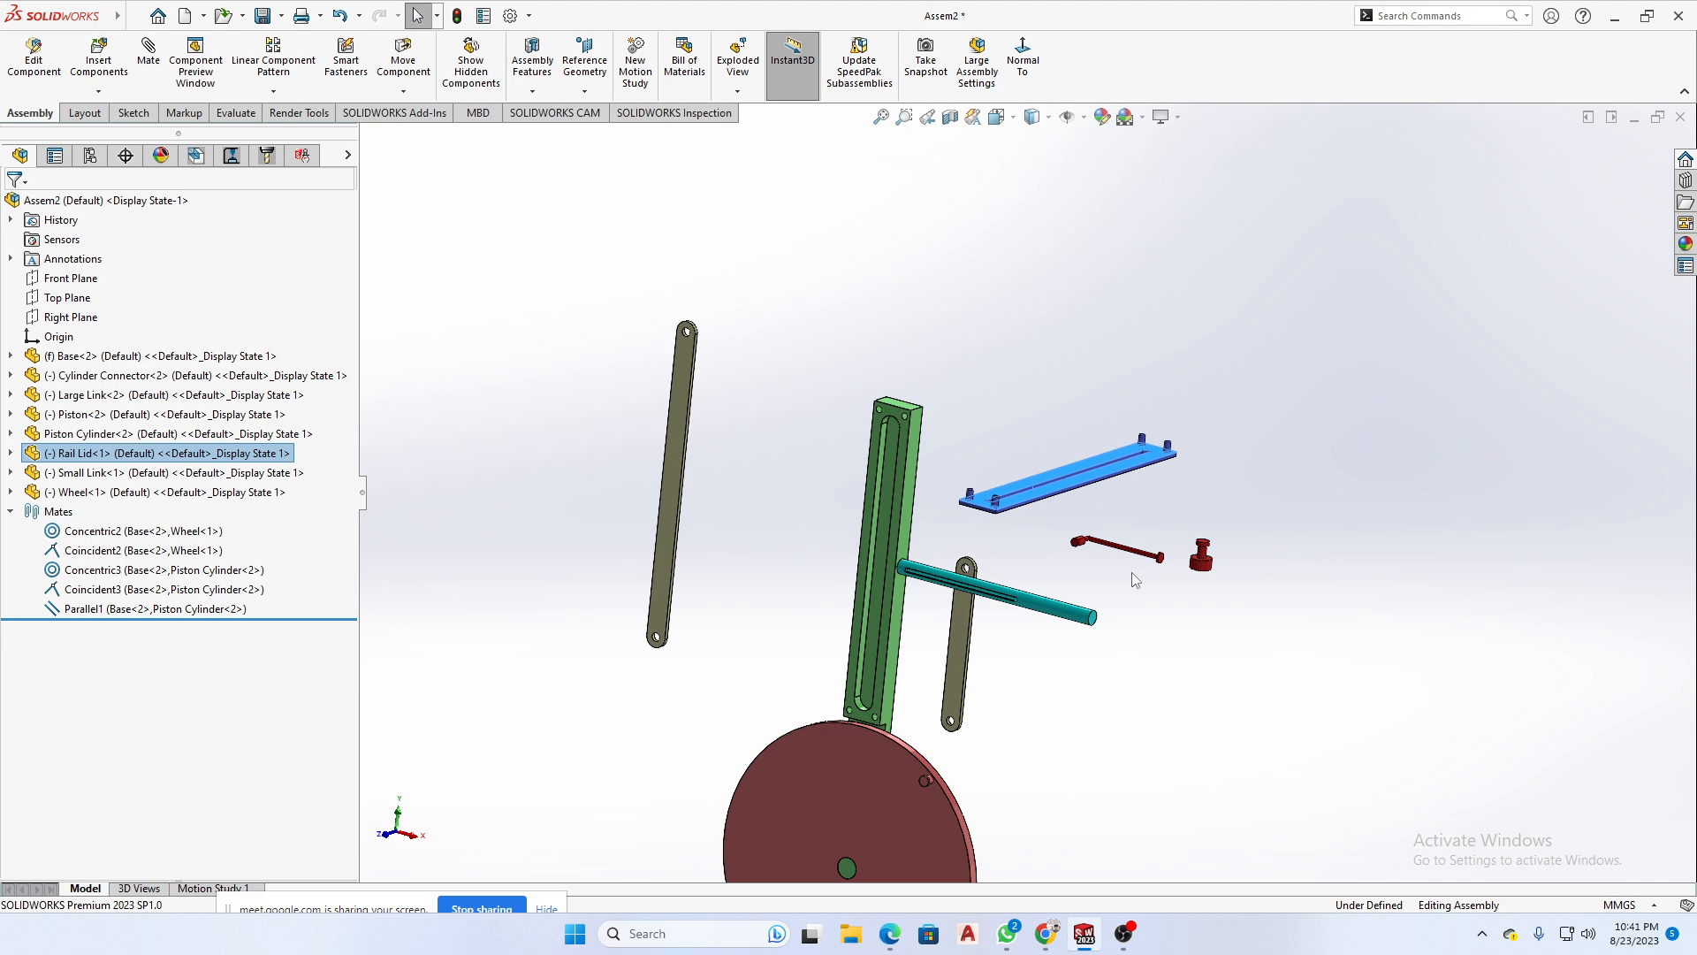
{"action": "middle_click_drag", "start_coordinate": [1135, 579], "coordinate": [1159, 621]}
{"action": "scroll", "coordinate": [1167, 562], "scroll_direction": "down", "scroll_amount": 6}
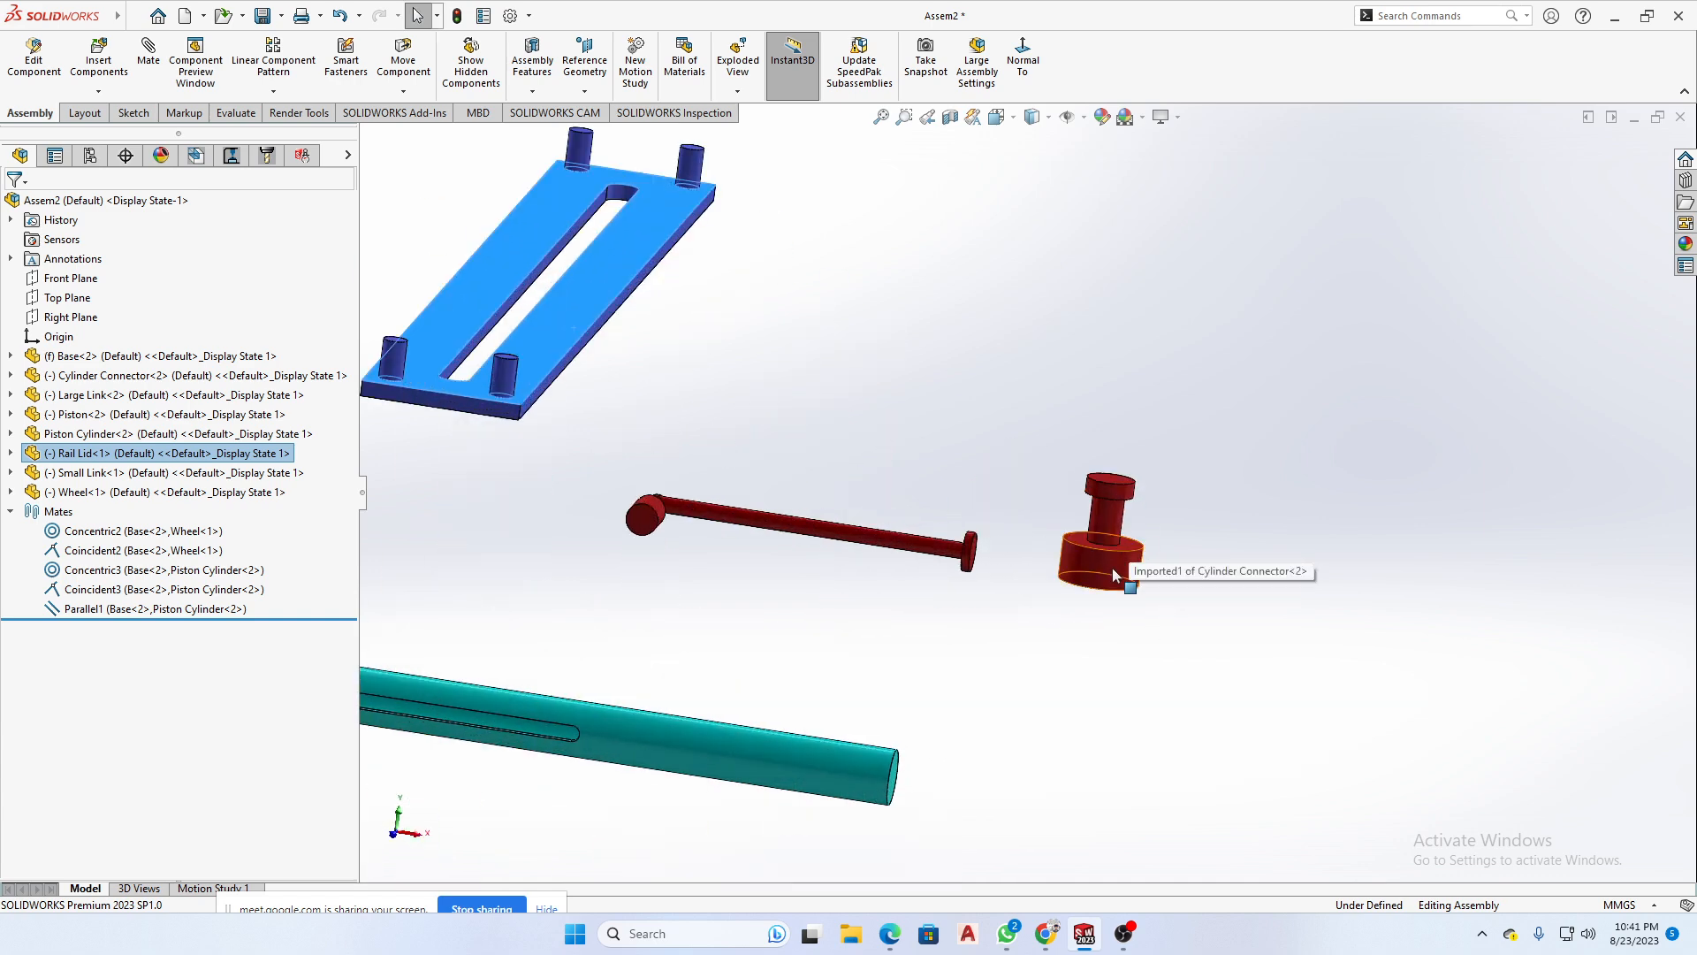
{"action": "left_click", "coordinate": [1112, 570]}
{"action": "scroll", "coordinate": [1111, 569], "scroll_direction": "down", "scroll_amount": 3}
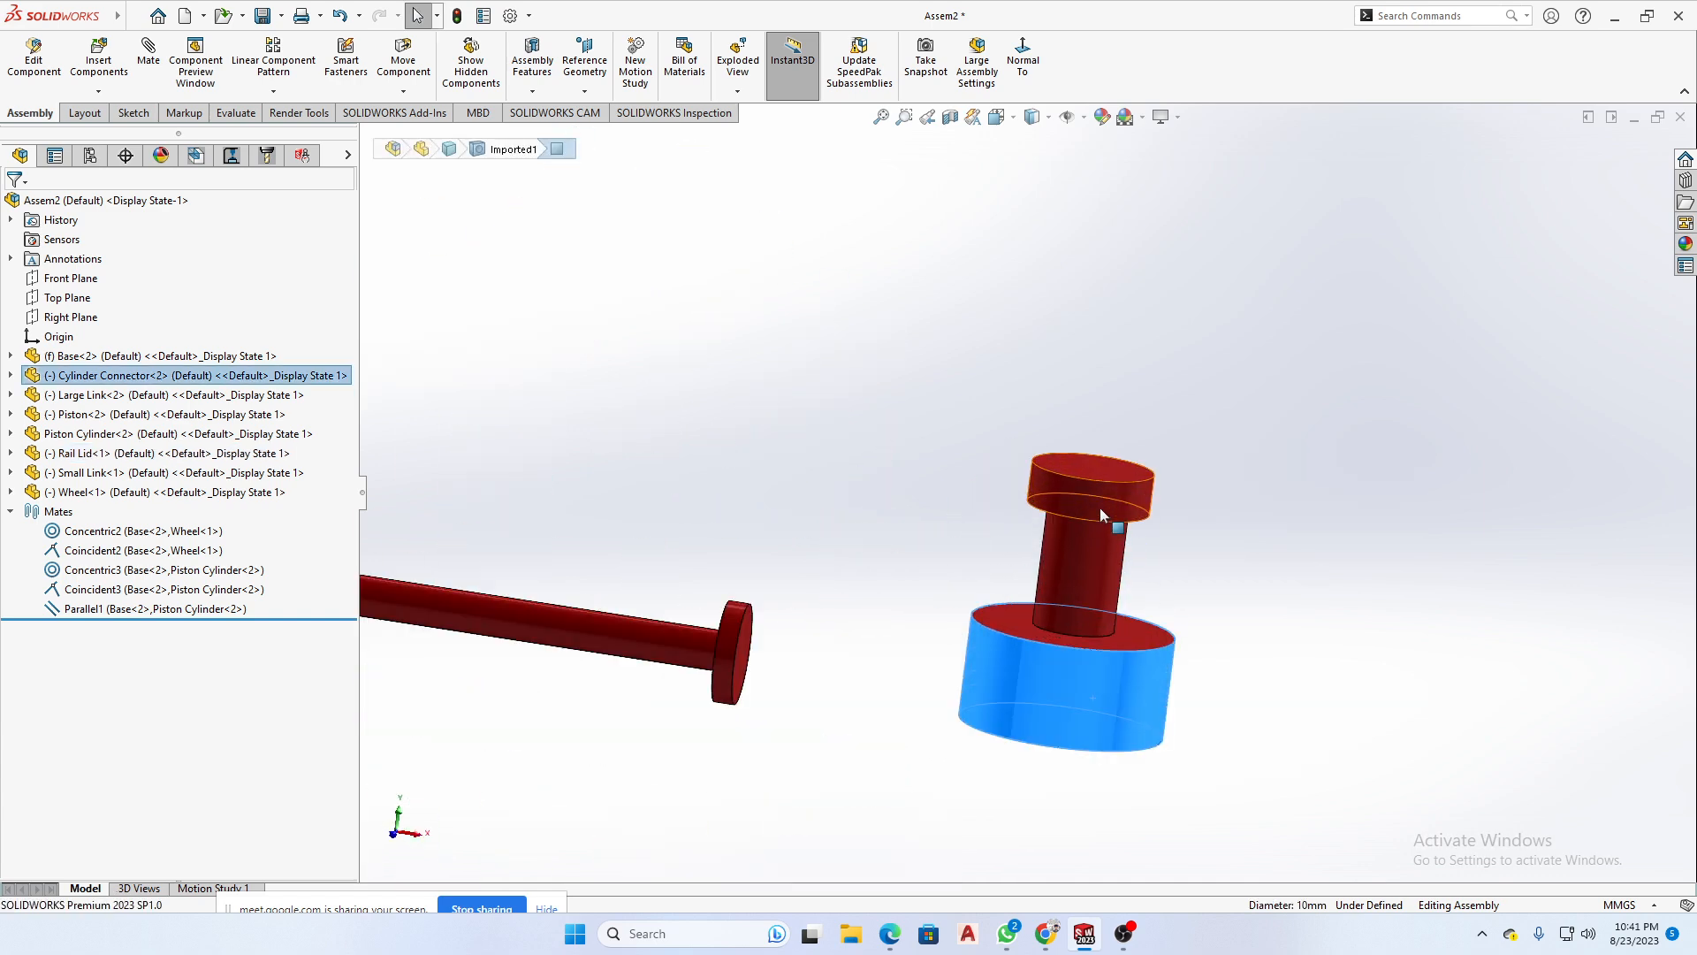
{"action": "scroll", "coordinate": [1100, 508], "scroll_direction": "up", "scroll_amount": 7}
{"action": "left_click", "coordinate": [1144, 546]}
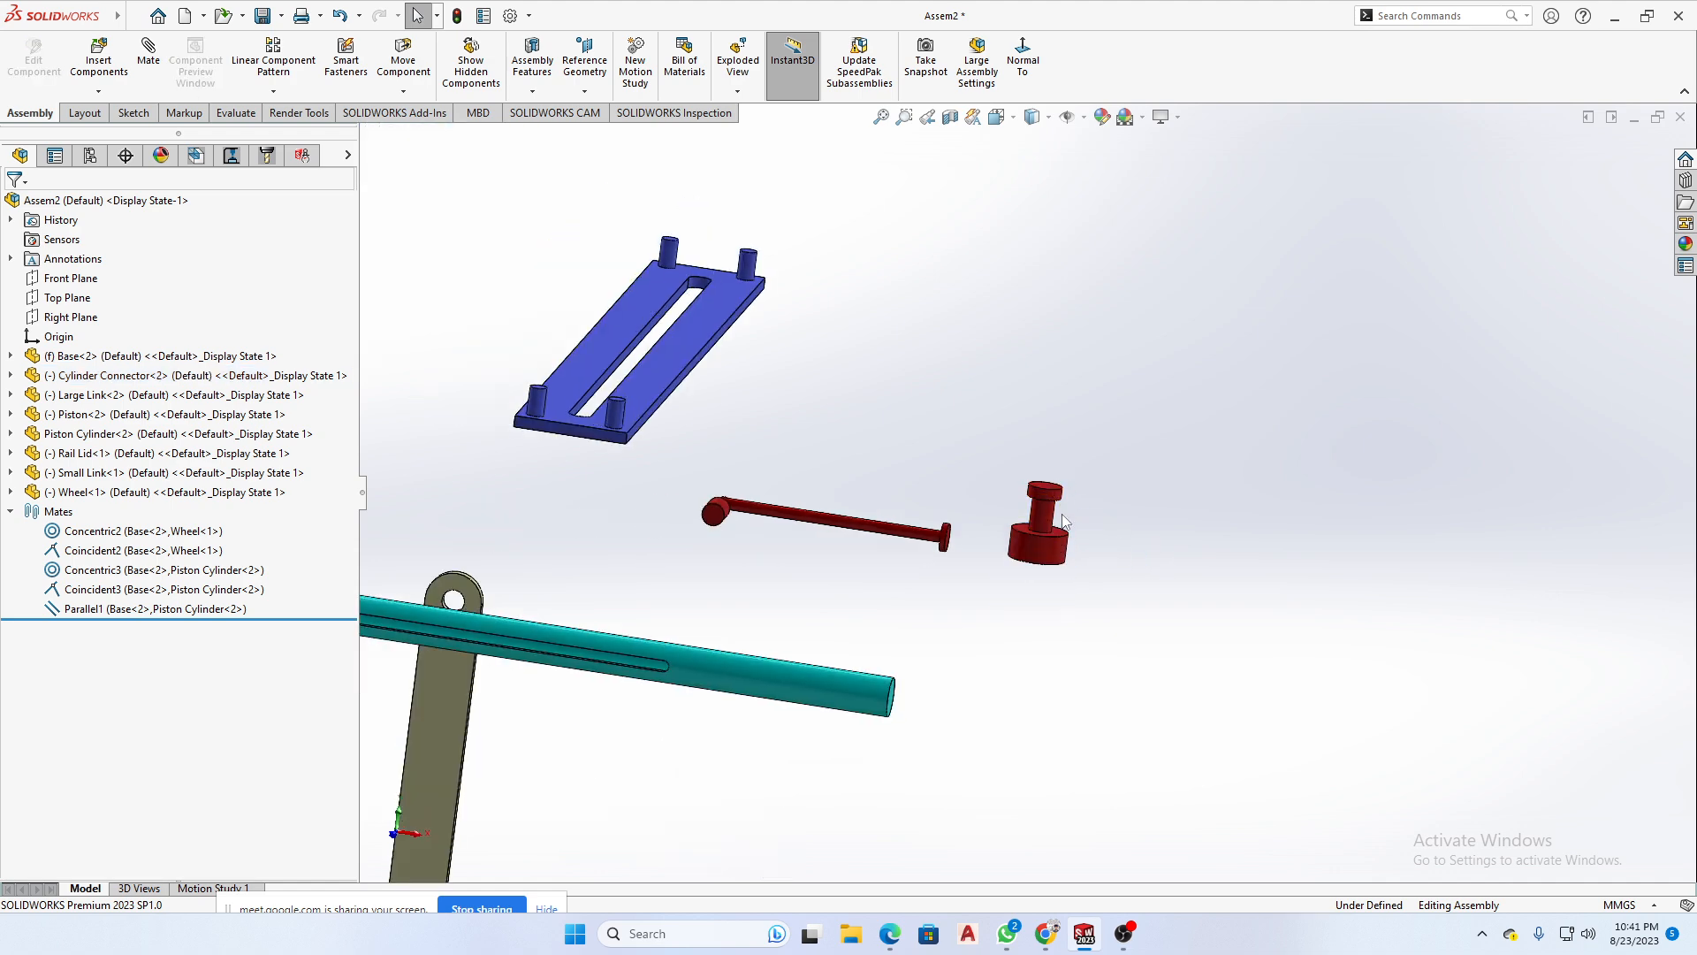
- Move the Cylinder Connector to the open space in front of the Base's slotted face, between the Base and the Large Link
{"action": "scroll", "coordinate": [1064, 522], "scroll_direction": "up", "scroll_amount": 3}
{"action": "scroll", "coordinate": [1049, 511], "scroll_direction": "down", "scroll_amount": 2}
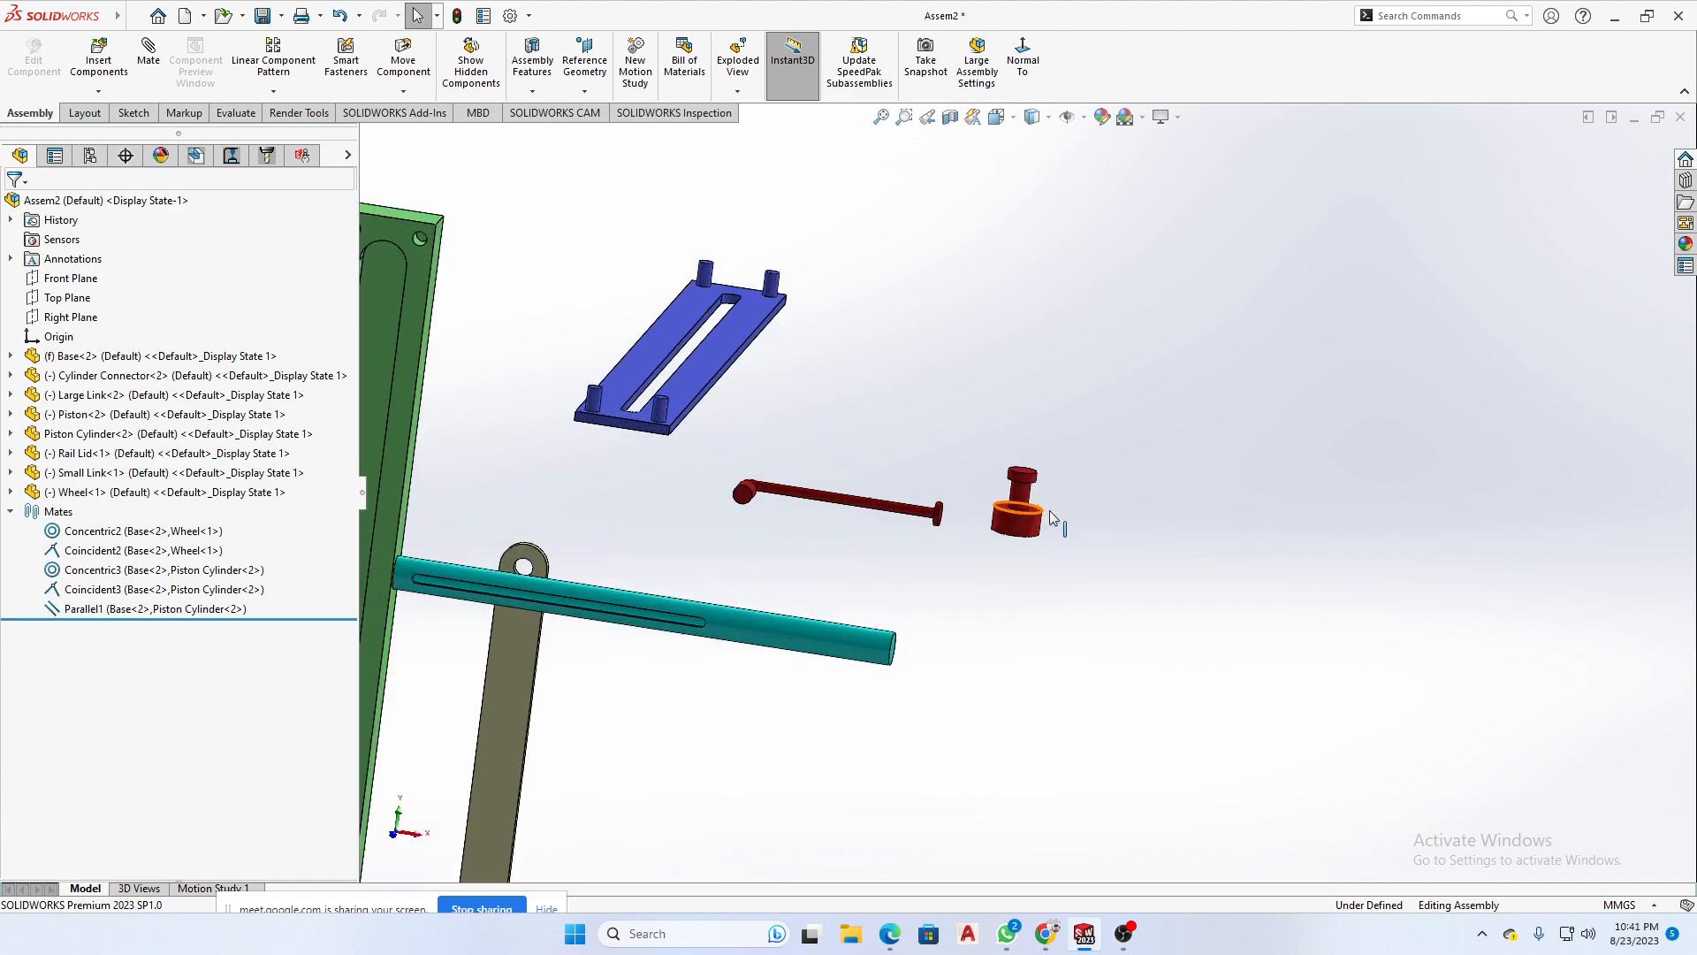
{"action": "scroll", "coordinate": [1048, 513], "scroll_direction": "up", "scroll_amount": 3}
{"action": "scroll", "coordinate": [1041, 512], "scroll_direction": "down", "scroll_amount": 3}
{"action": "scroll", "coordinate": [1034, 504], "scroll_direction": "up", "scroll_amount": 4}
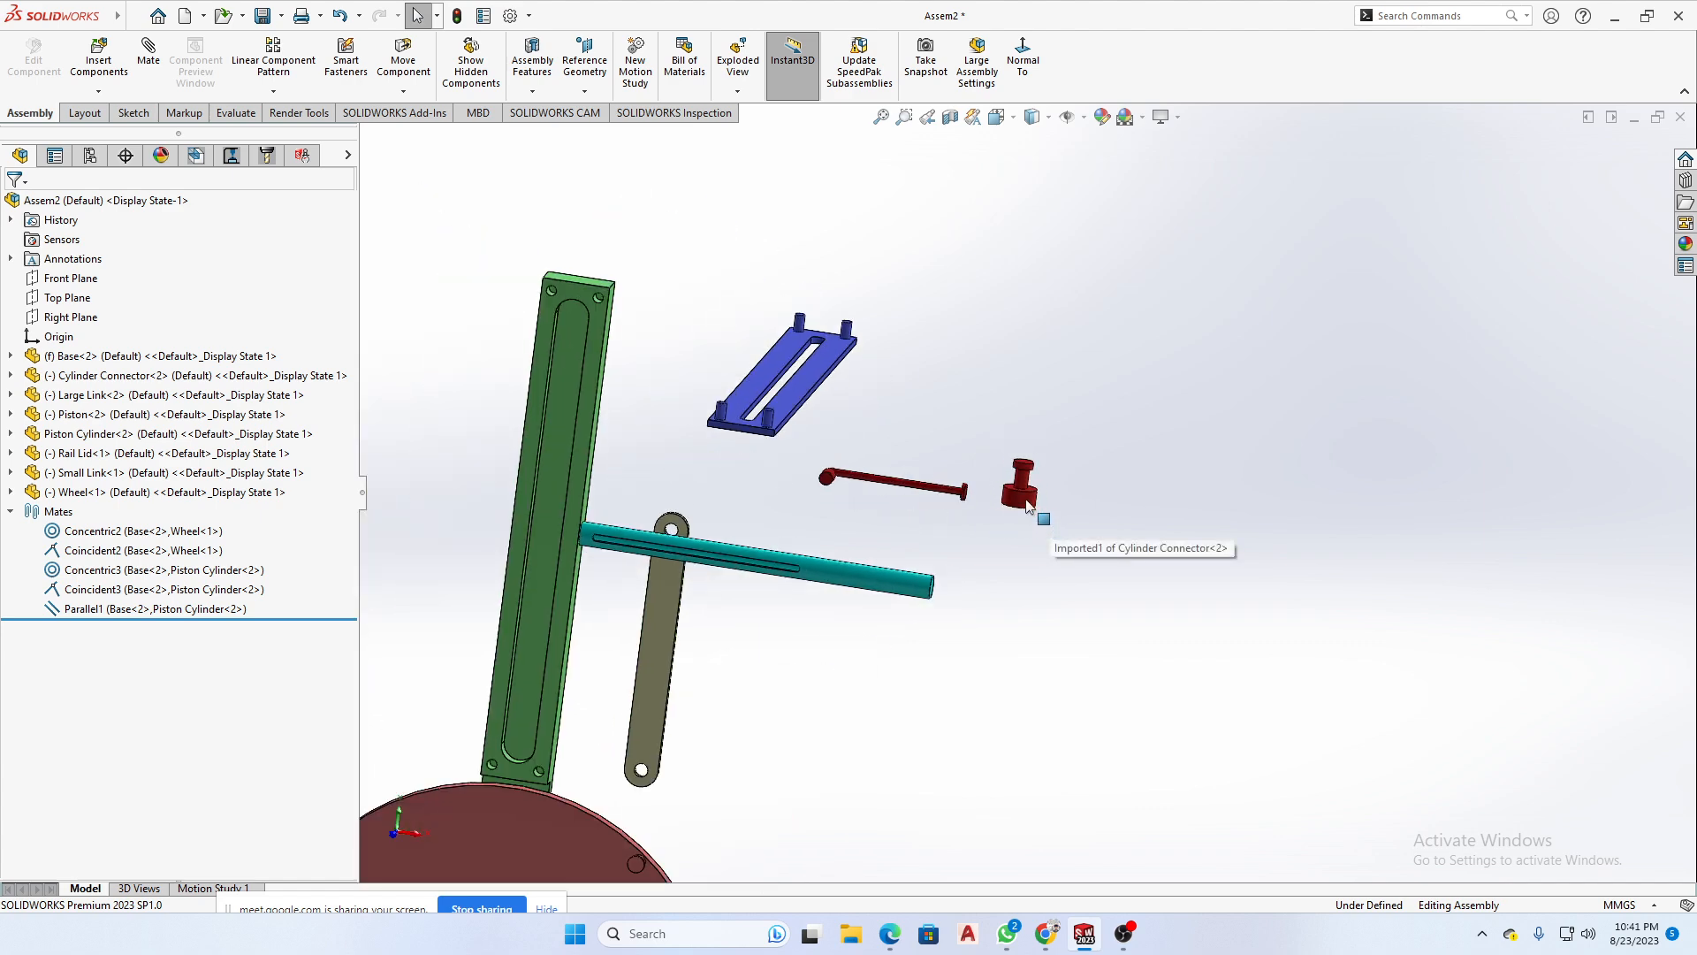
{"action": "left_click_drag", "start_coordinate": [1028, 506], "coordinate": [444, 484]}
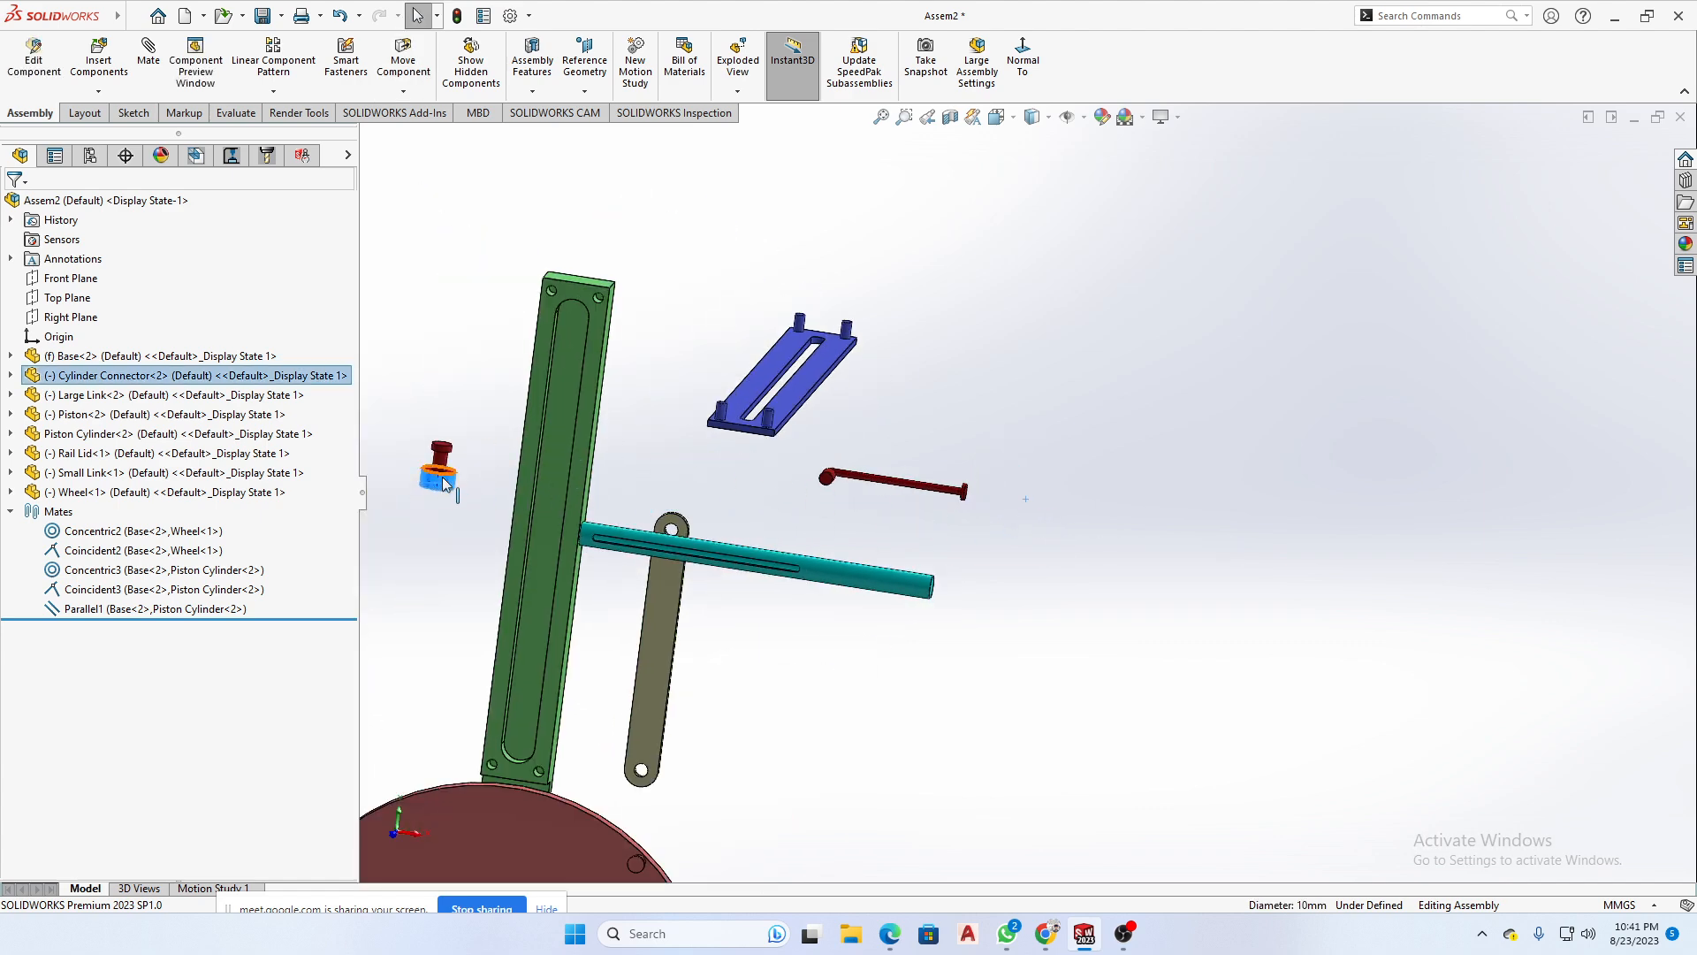
{"action": "middle_click_drag", "start_coordinate": [606, 497], "coordinate": [1036, 508]}
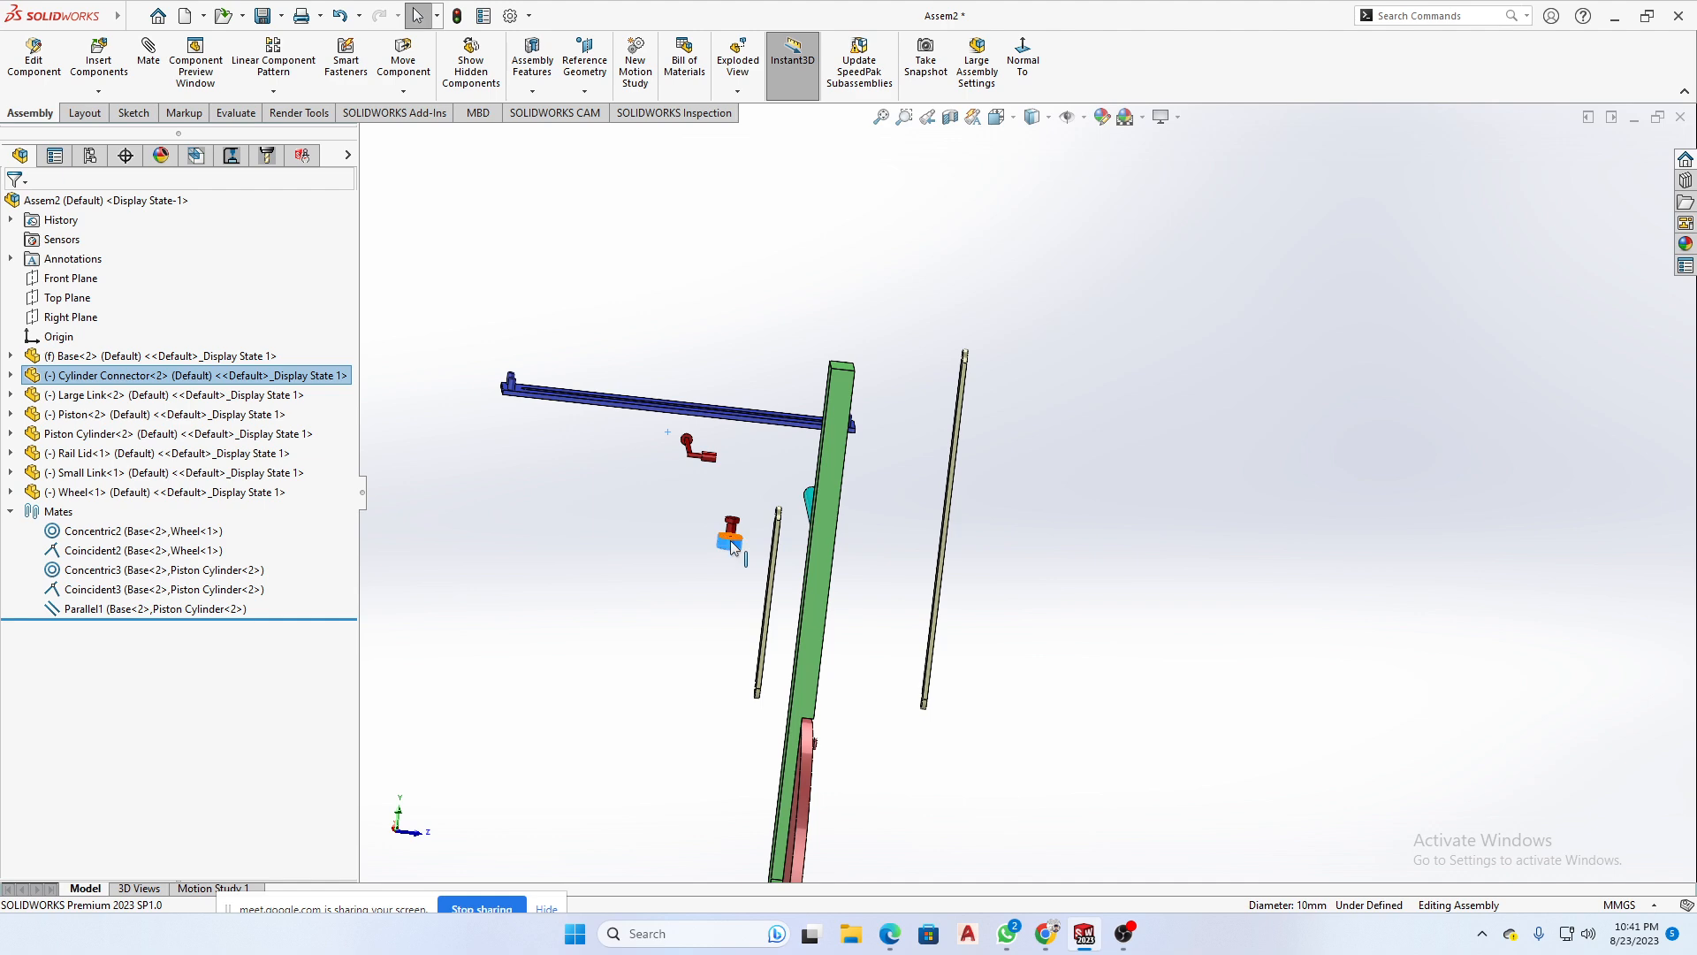
{"action": "left_click_drag", "start_coordinate": [730, 539], "coordinate": [908, 545]}
{"action": "middle_click_drag", "start_coordinate": [908, 546], "coordinate": [1244, 639]}
{"action": "scroll", "coordinate": [1087, 561], "scroll_direction": "down", "scroll_amount": 6}
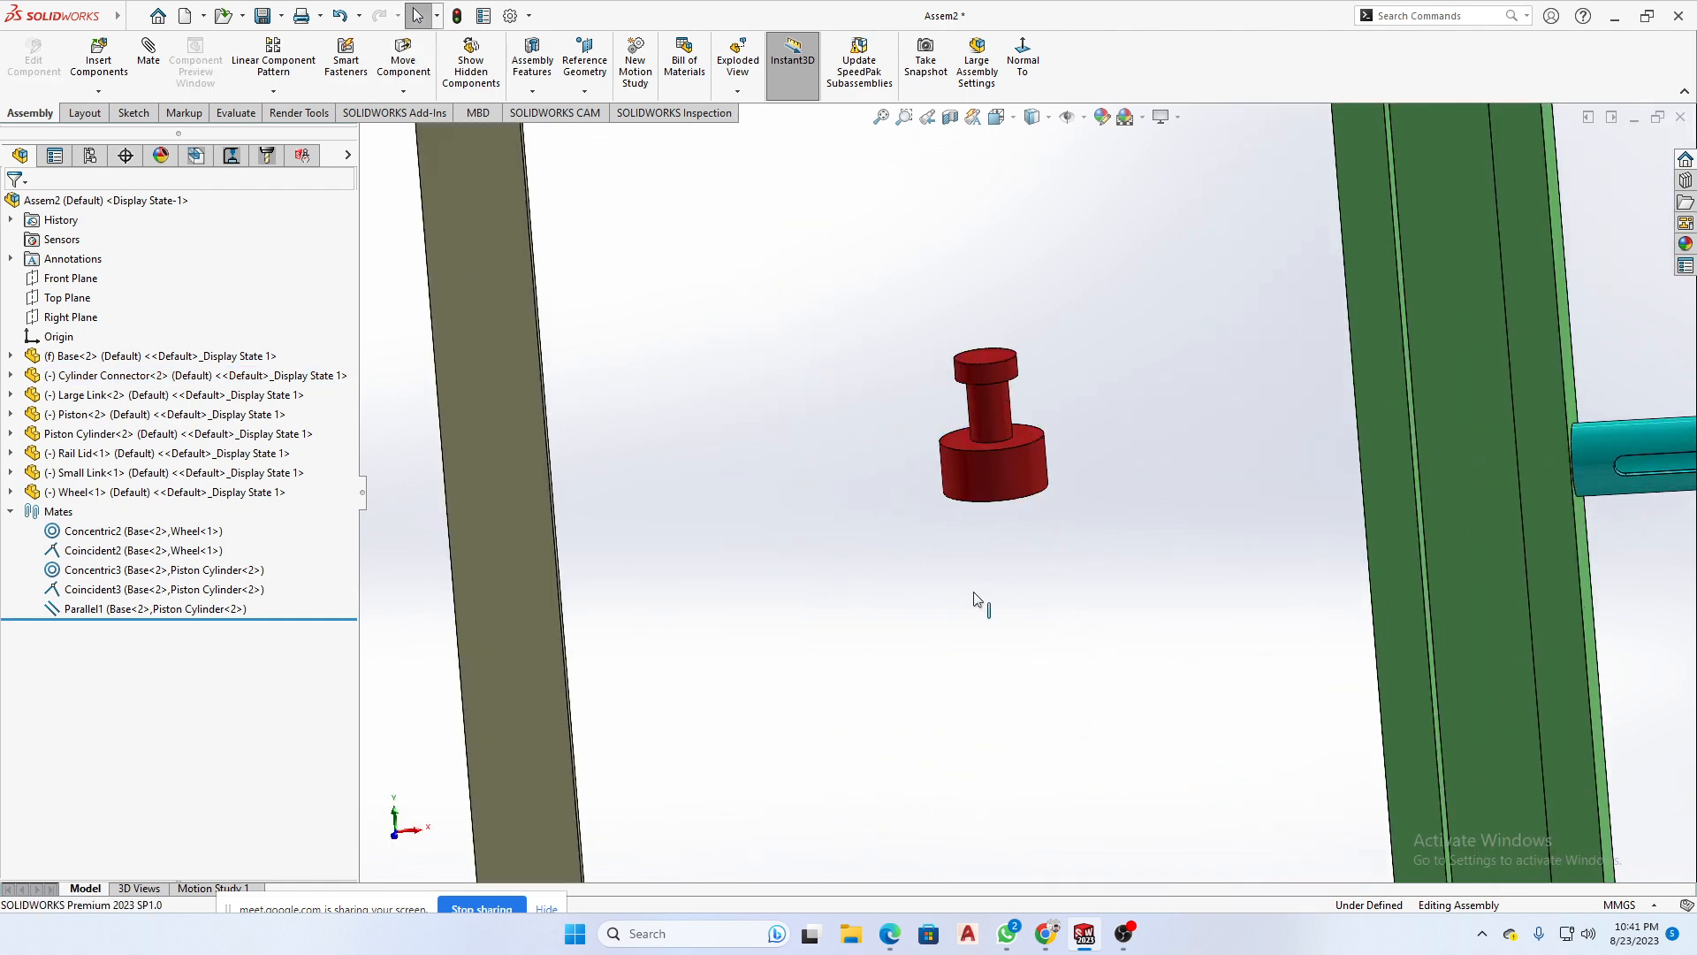
- Rotate the Cylinder Connector so its axis points toward the Base, with the large end facing outward
{"action": "left_click", "coordinate": [1005, 476]}
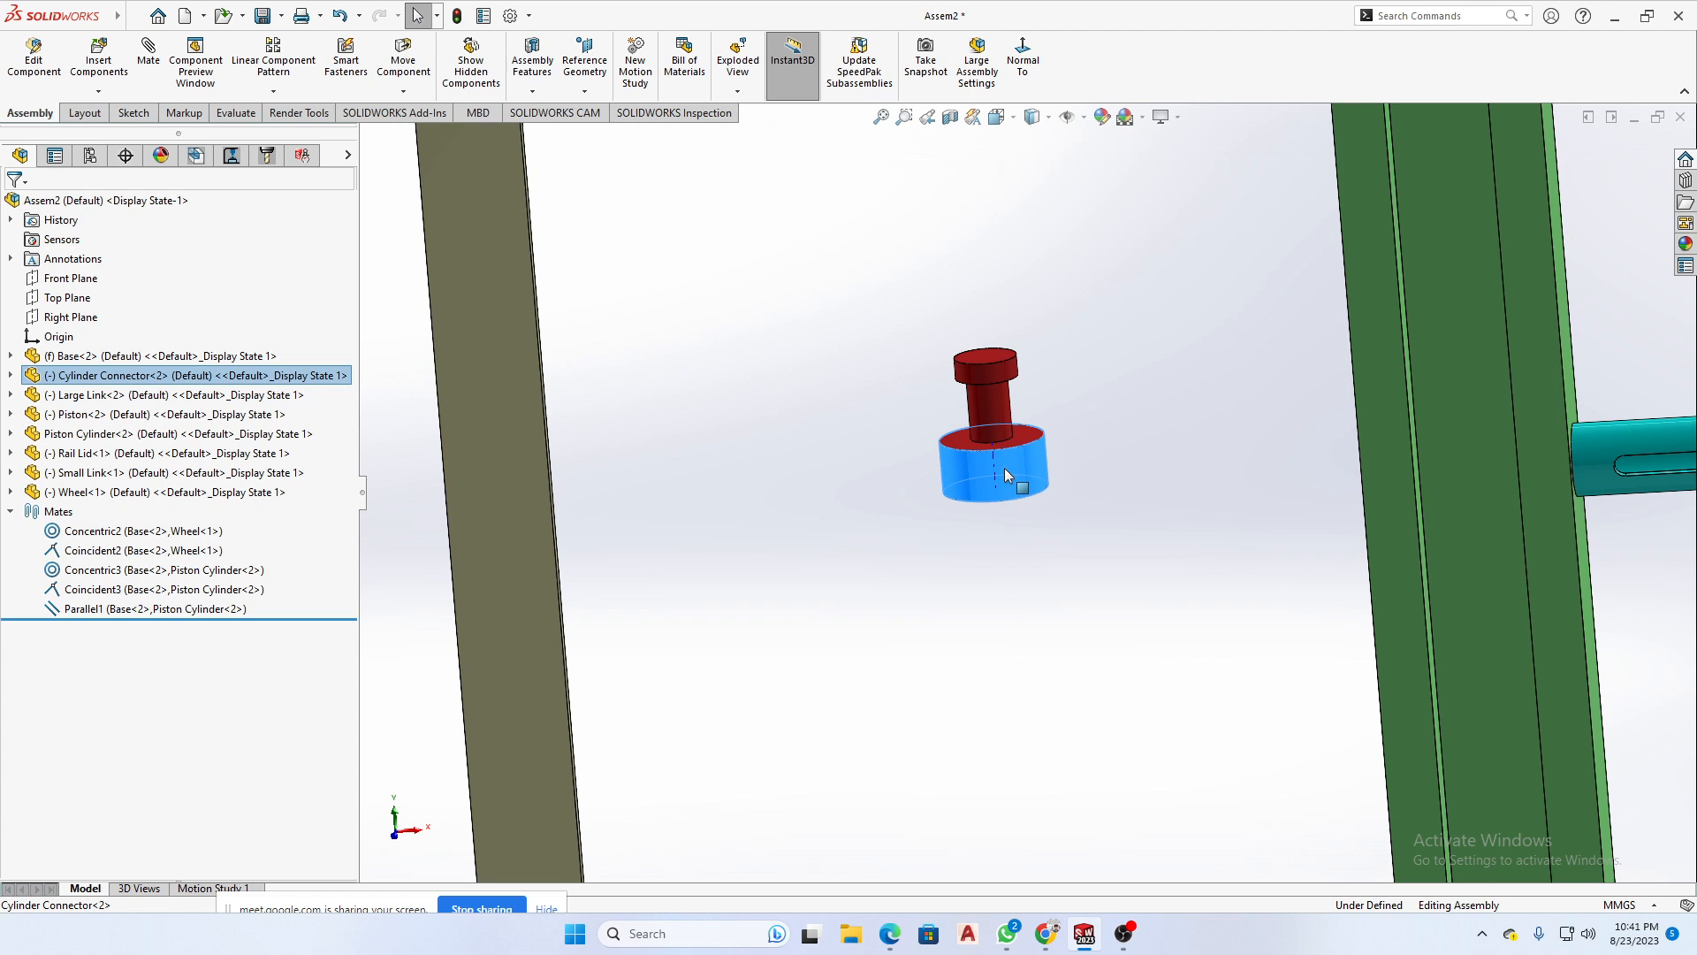
{"action": "right_click_drag", "start_coordinate": [1005, 468], "coordinate": [1045, 242]}
{"action": "left_click", "coordinate": [1109, 490]}
{"action": "scroll", "coordinate": [995, 503], "scroll_direction": "up", "scroll_amount": 5}
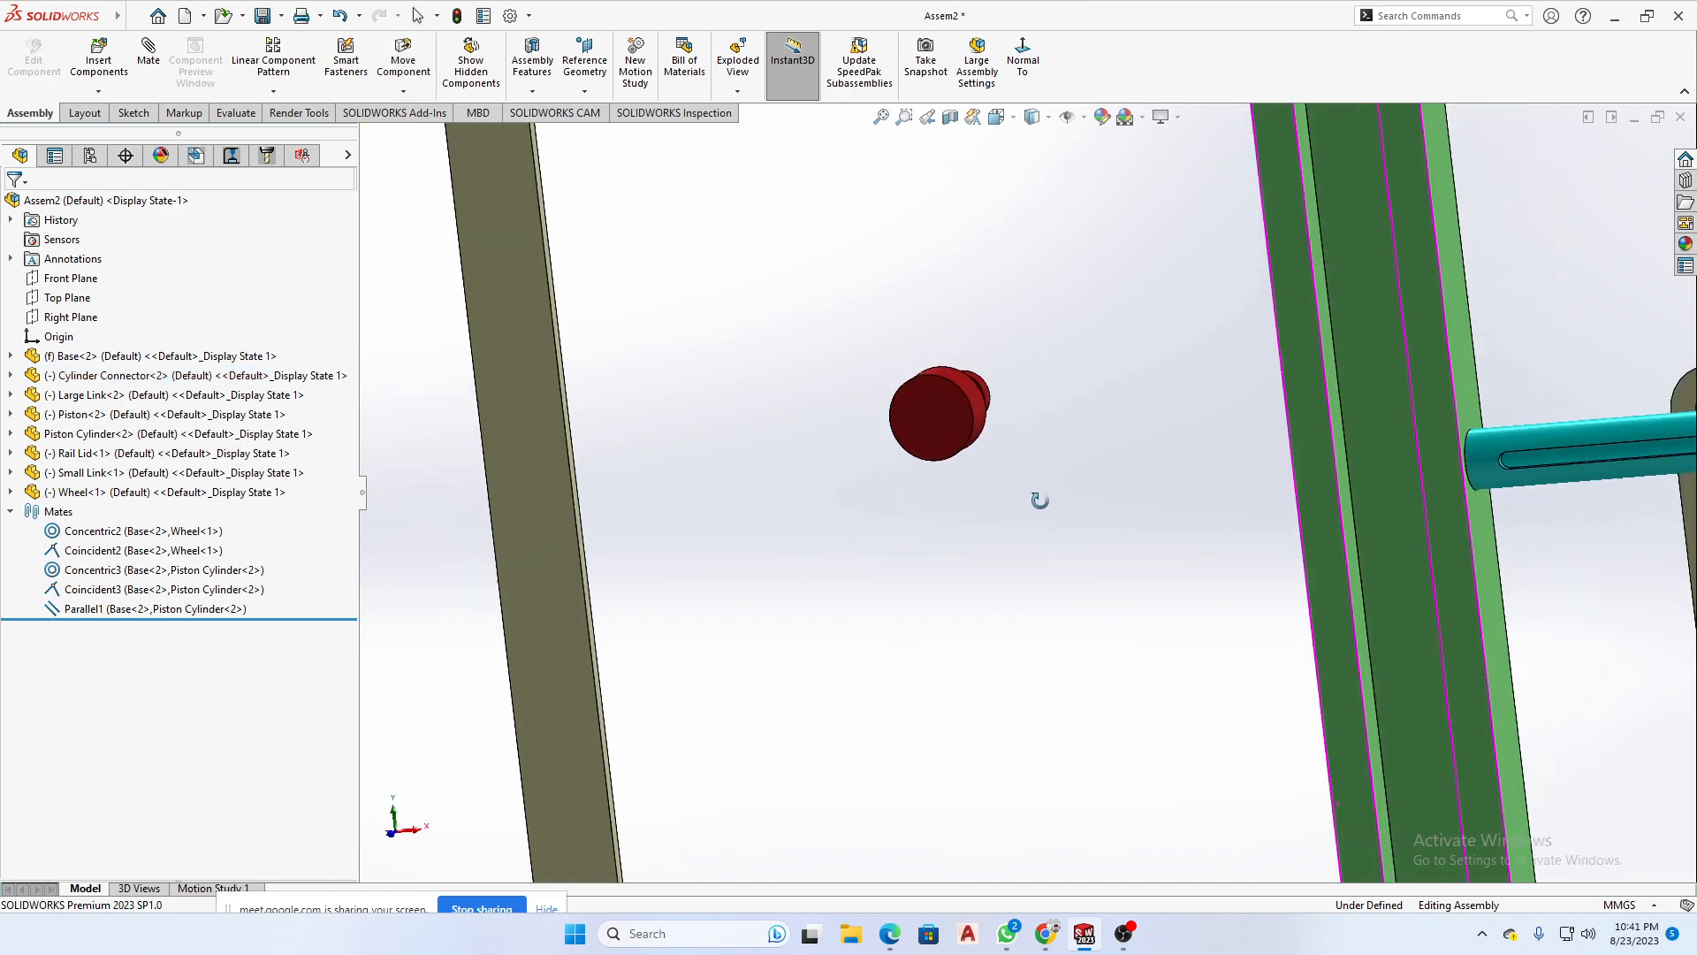
{"action": "middle_click_drag", "start_coordinate": [995, 500], "coordinate": [1026, 548]}
{"action": "scroll", "coordinate": [1015, 454], "scroll_direction": "down", "scroll_amount": 5}
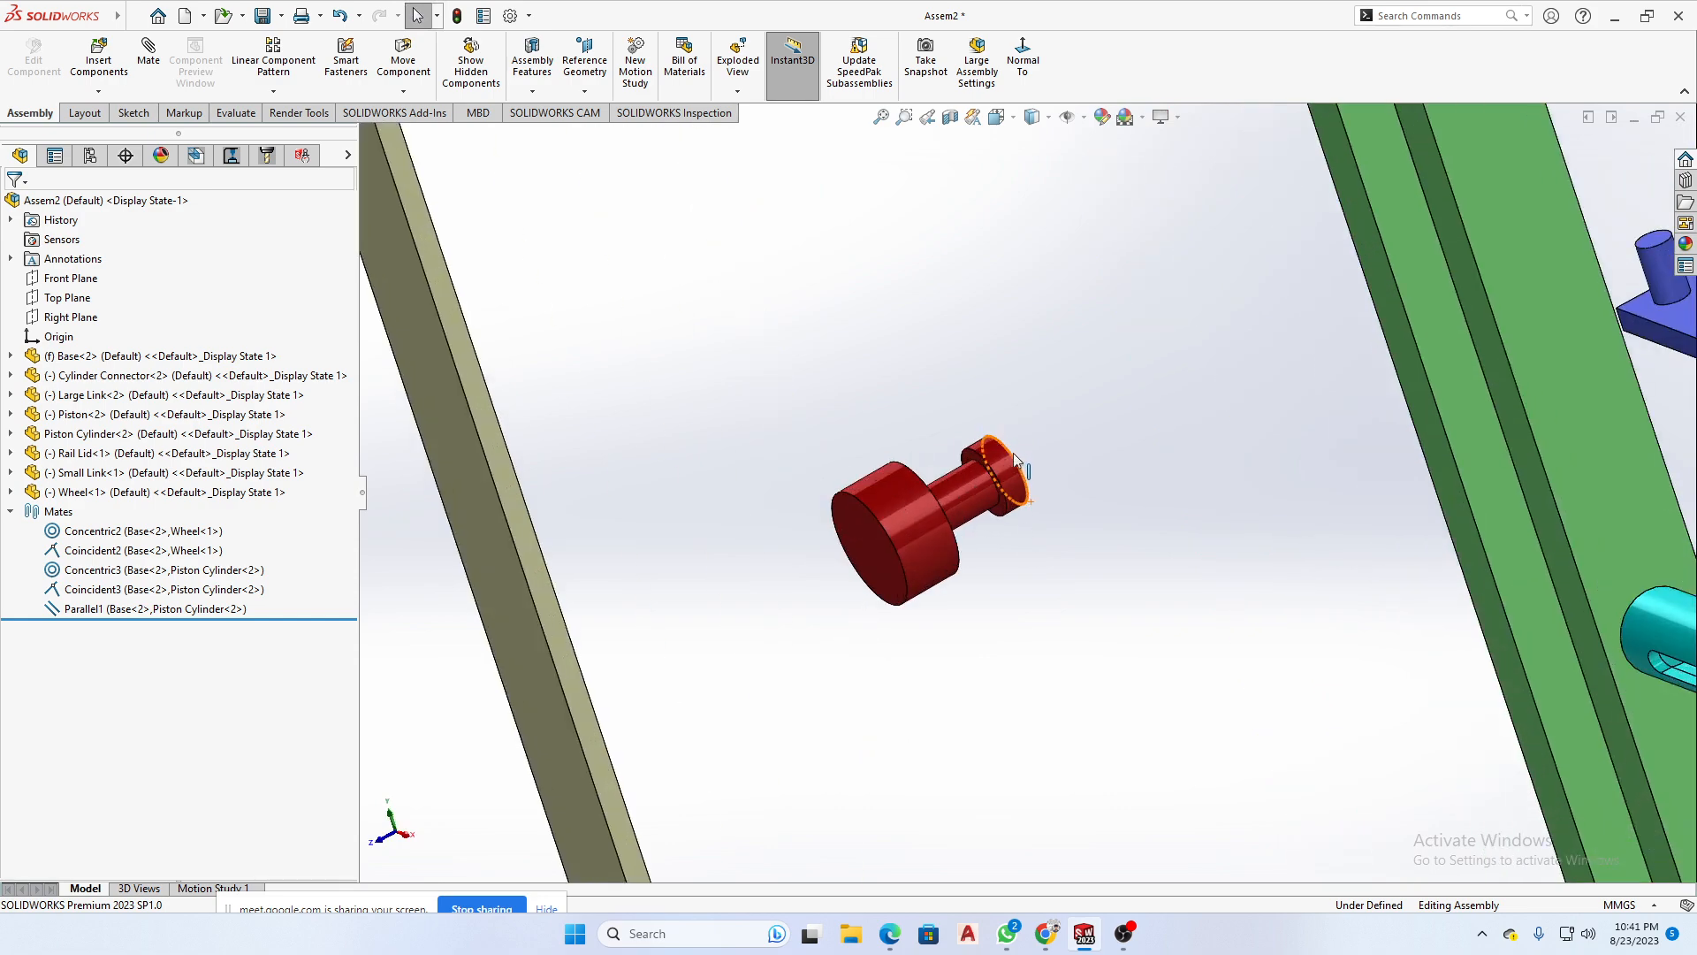
- Mate the Cylinder Connector's small end face coincident with the floor of the Base's slot
{"action": "middle_click_drag", "start_coordinate": [1015, 456], "coordinate": [1007, 537]}
{"action": "scroll", "coordinate": [1025, 436], "scroll_direction": "down", "scroll_amount": 5}
{"action": "left_click", "coordinate": [1010, 501]}
{"action": "scroll", "coordinate": [1010, 501], "scroll_direction": "up", "scroll_amount": 6}
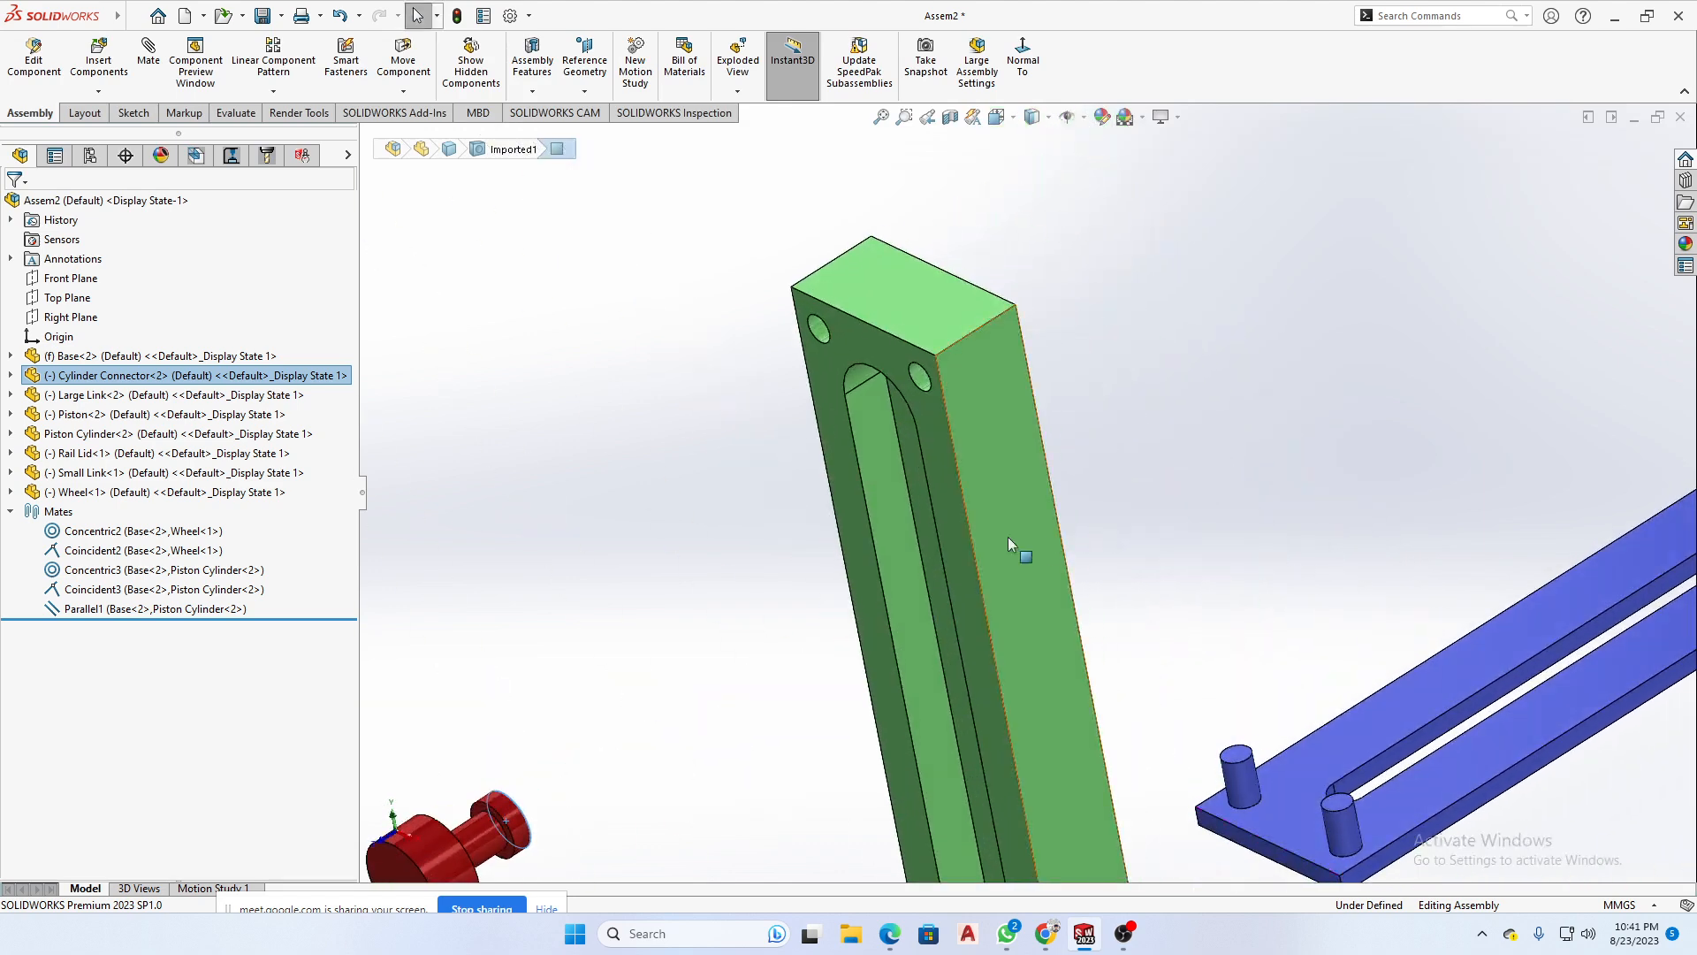
{"action": "left_click", "coordinate": [918, 471], "text": "ctrl"}
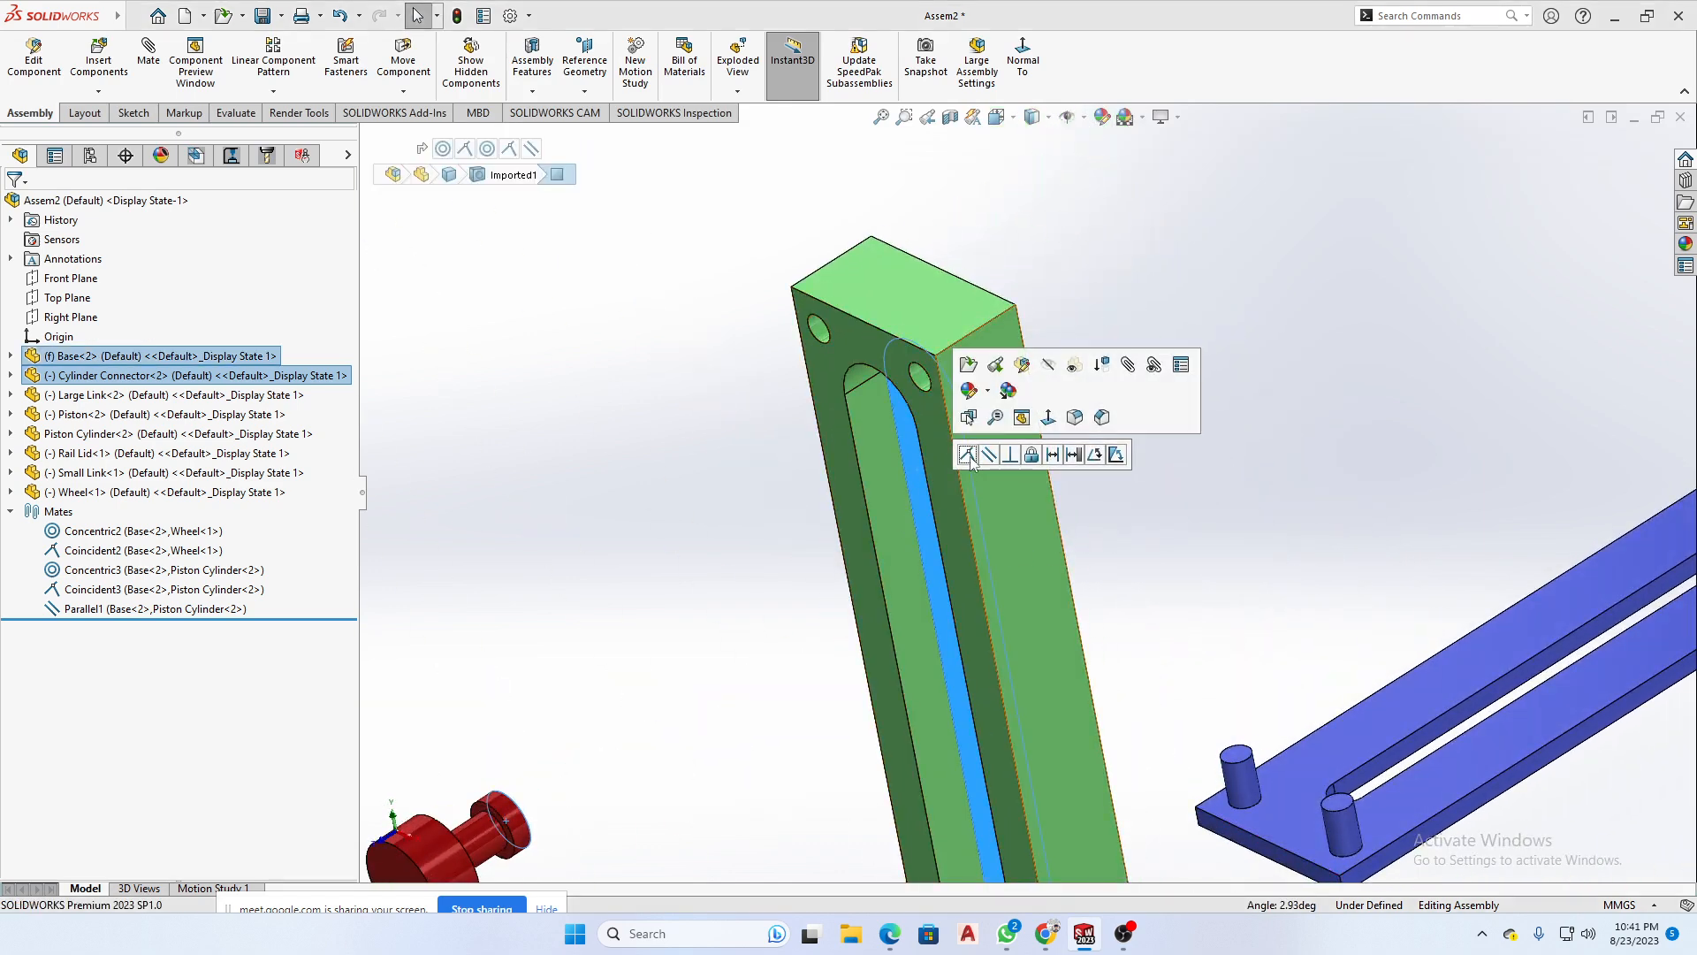
{"action": "left_click", "coordinate": [968, 456]}
{"action": "scroll", "coordinate": [970, 458], "scroll_direction": "up", "scroll_amount": 5}
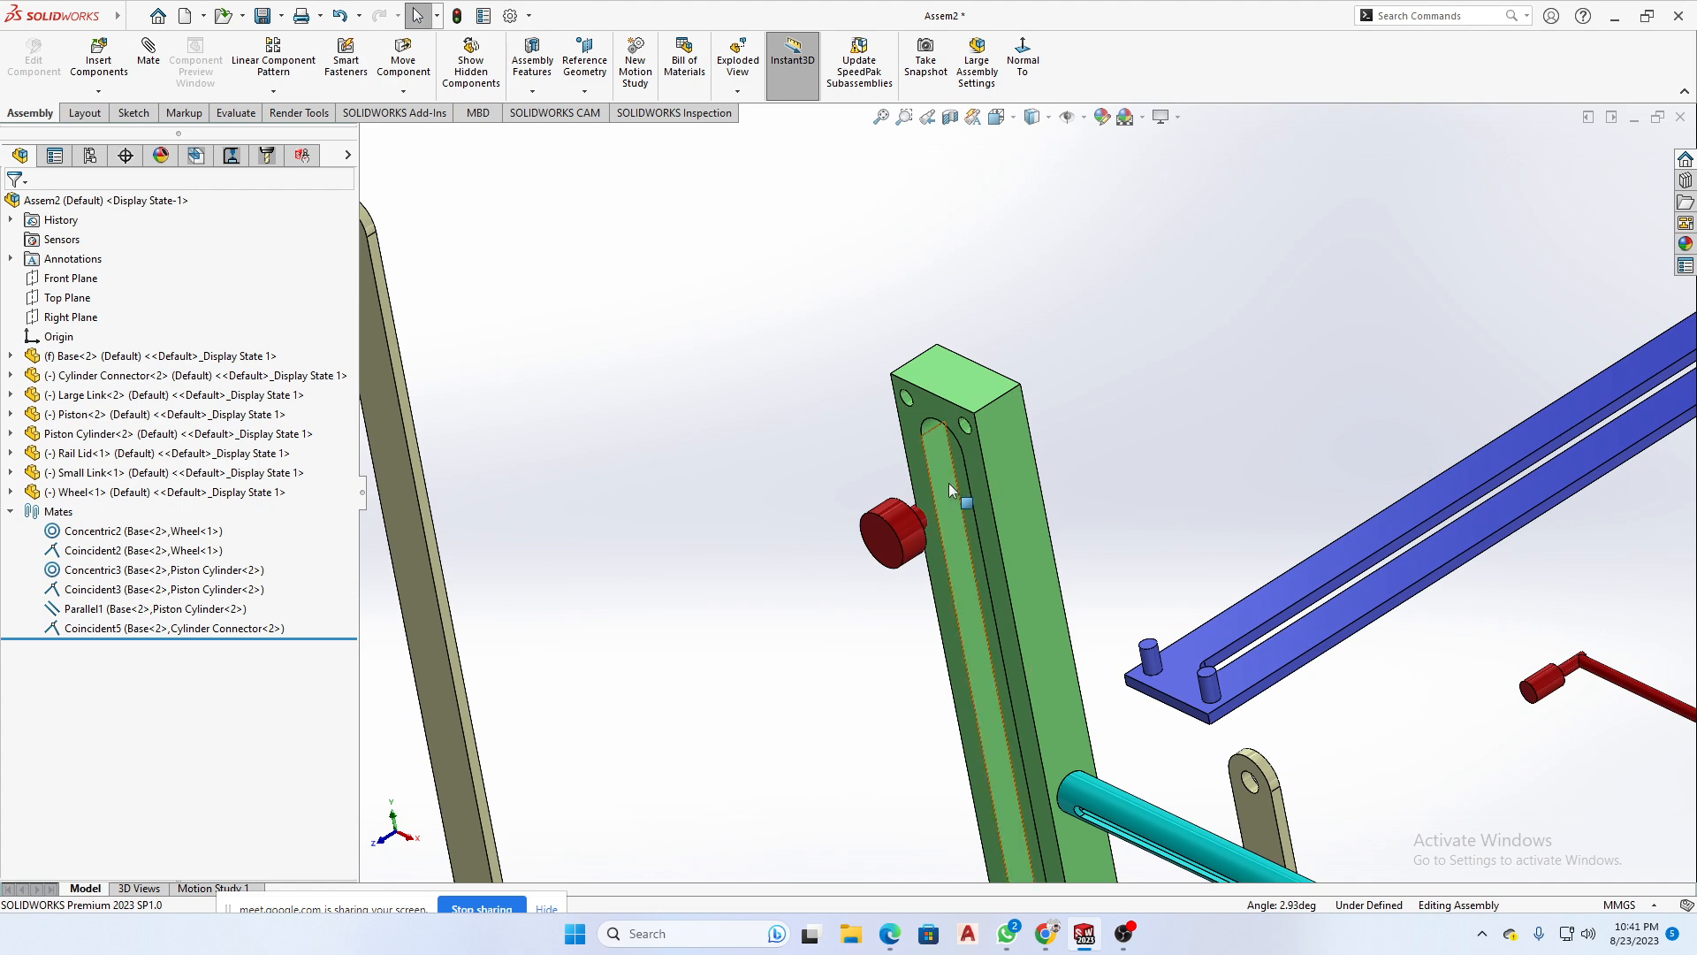
{"action": "middle_click_drag", "start_coordinate": [948, 483], "coordinate": [876, 556]}
{"action": "left_click", "coordinate": [882, 506]}
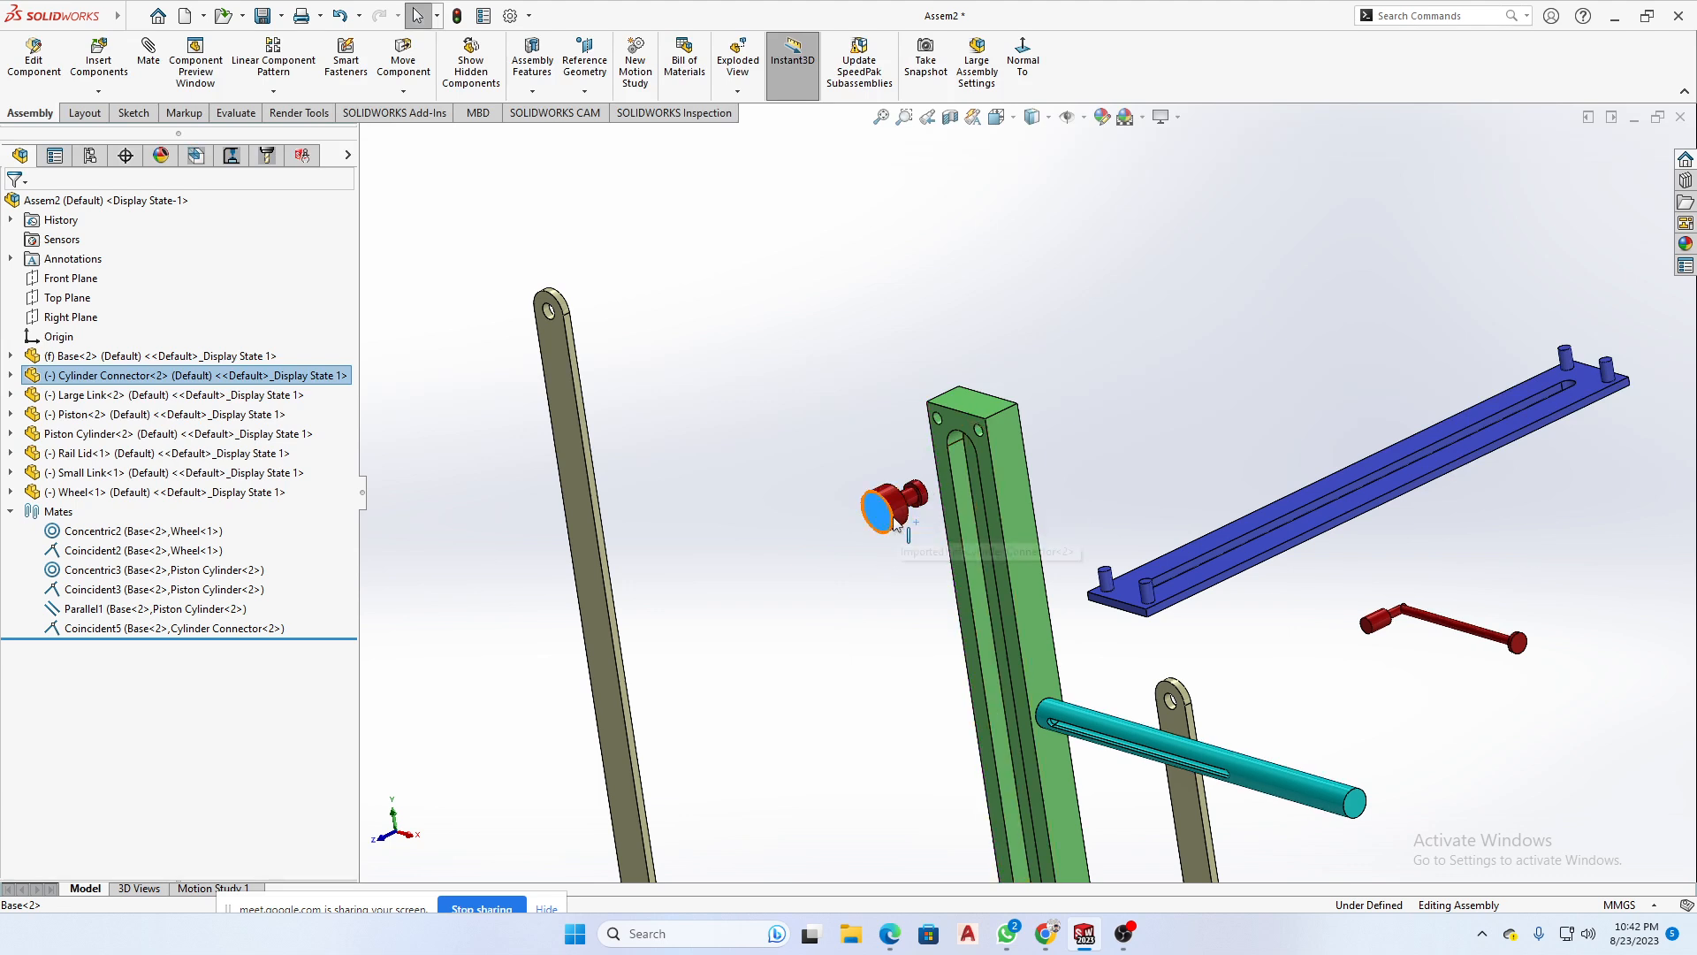
{"action": "left_click_drag", "start_coordinate": [893, 517], "coordinate": [835, 535]}
{"action": "middle_click_drag", "start_coordinate": [849, 540], "coordinate": [928, 576]}
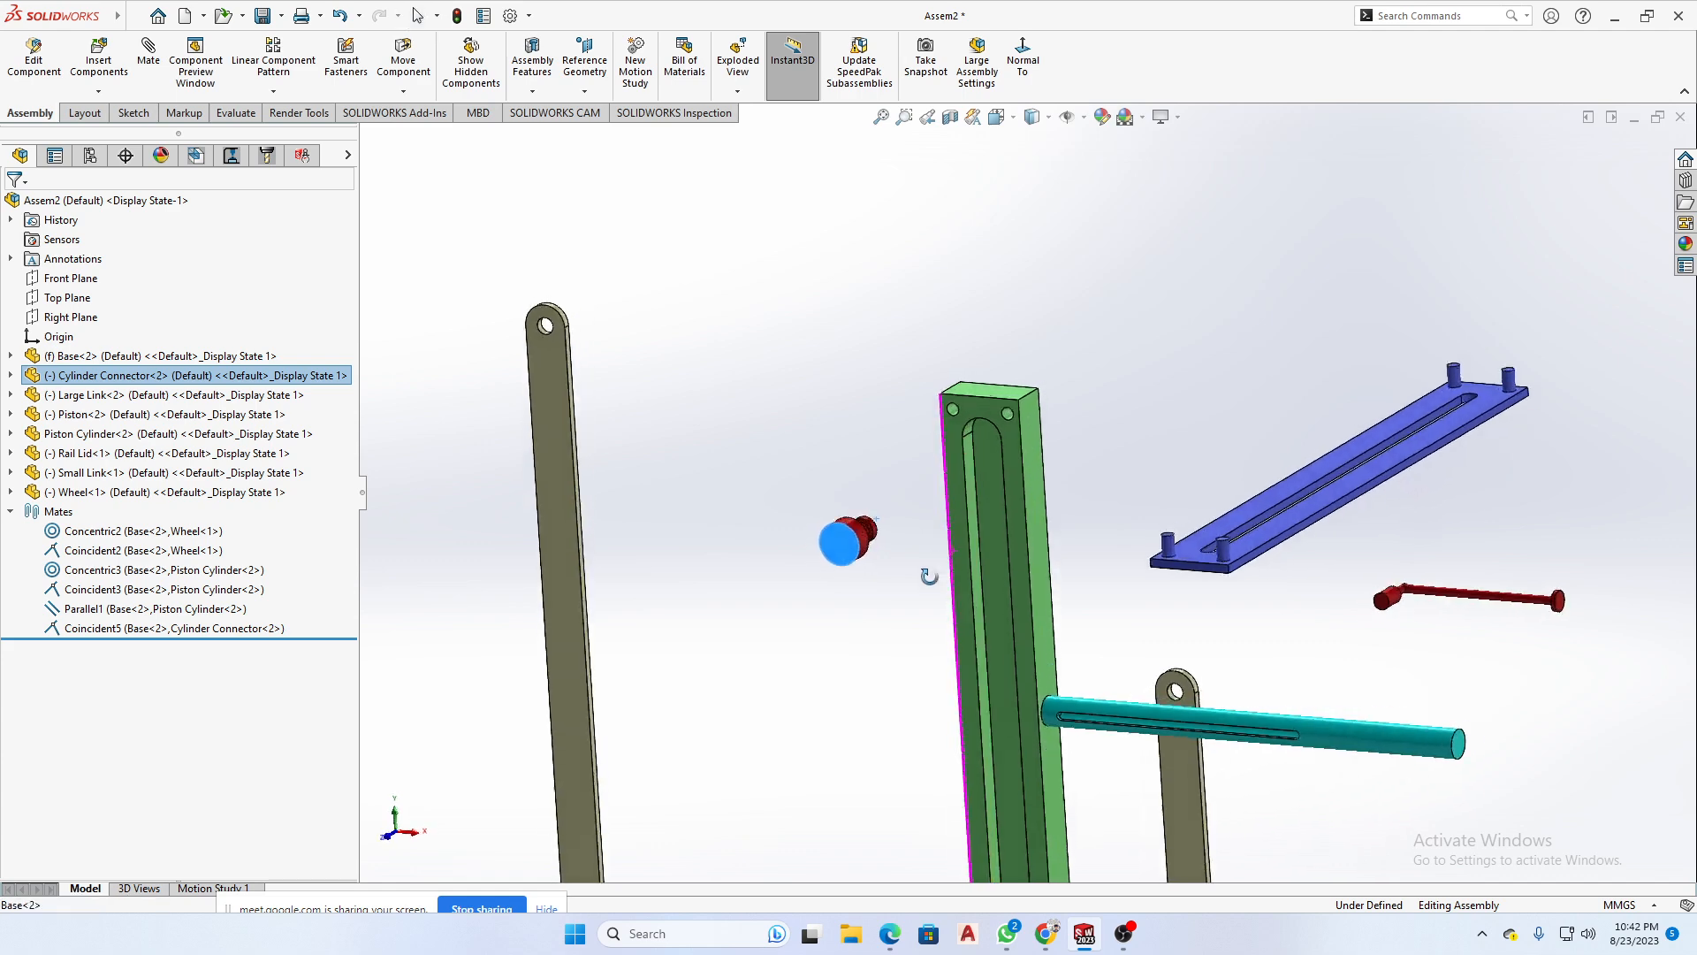
{"action": "scroll", "coordinate": [889, 549], "scroll_direction": "down", "scroll_amount": 6}
{"action": "left_click", "coordinate": [986, 413]}
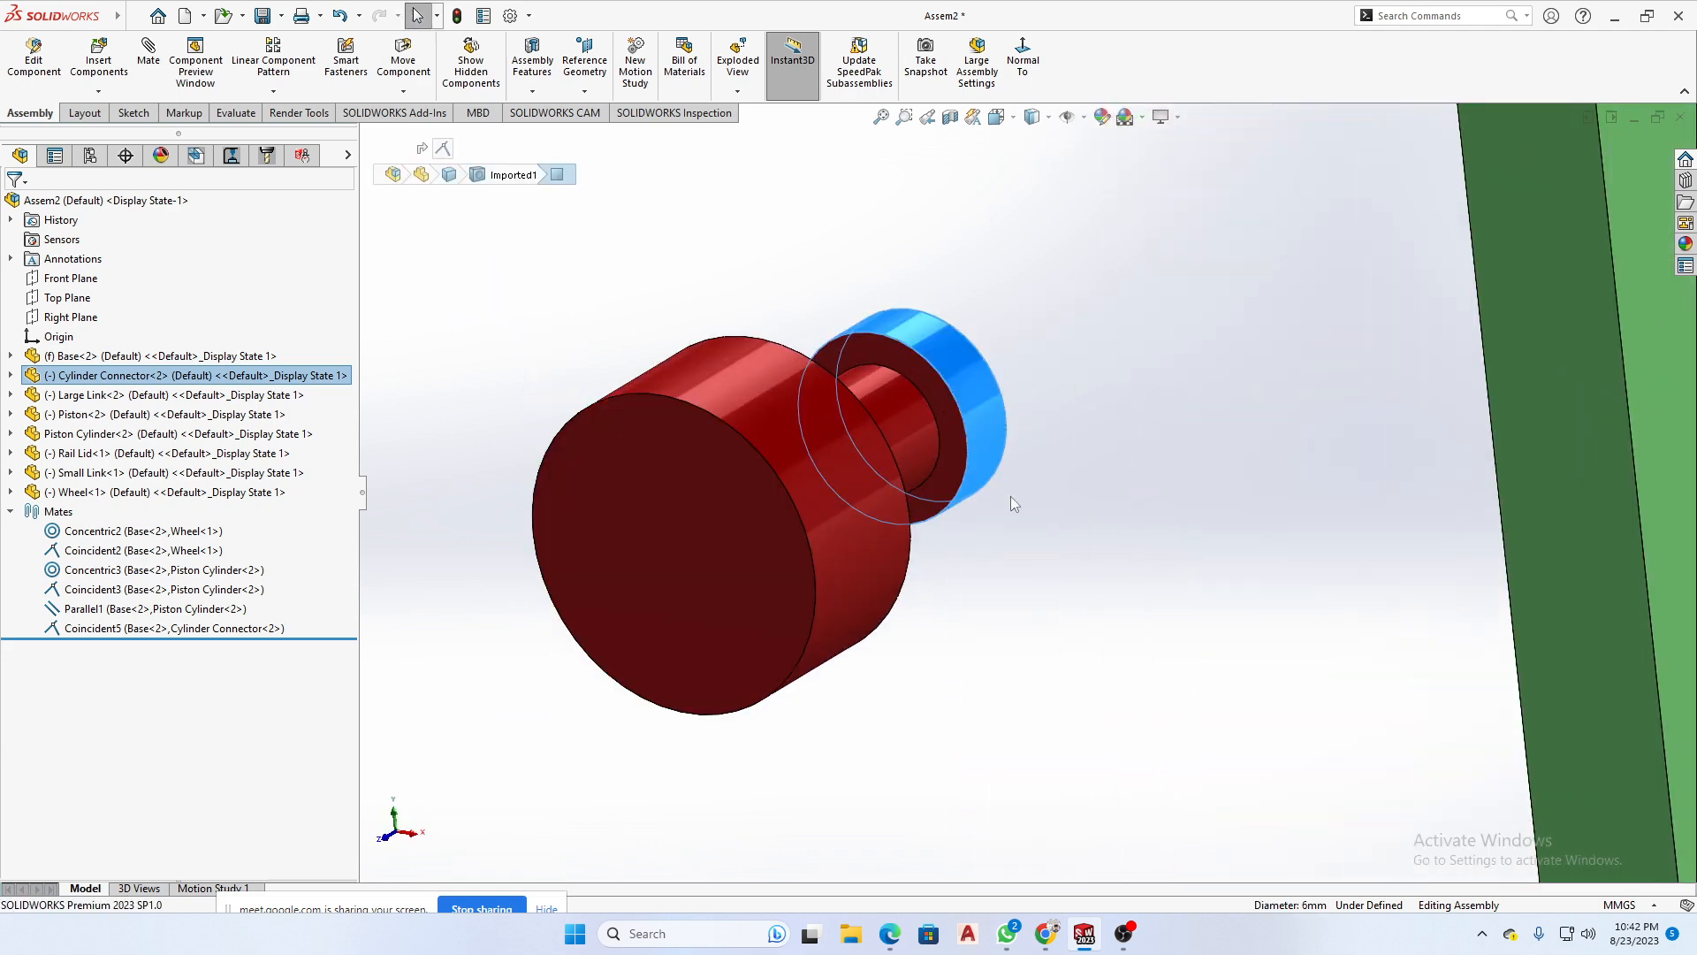
{"action": "scroll", "coordinate": [1010, 496], "scroll_direction": "up", "scroll_amount": 5}
{"action": "scroll", "coordinate": [1103, 598], "scroll_direction": "up", "scroll_amount": 3}
{"action": "middle_click_drag", "start_coordinate": [1106, 596], "coordinate": [1204, 500]}
{"action": "scroll", "coordinate": [1203, 499], "scroll_direction": "down", "scroll_amount": 4}
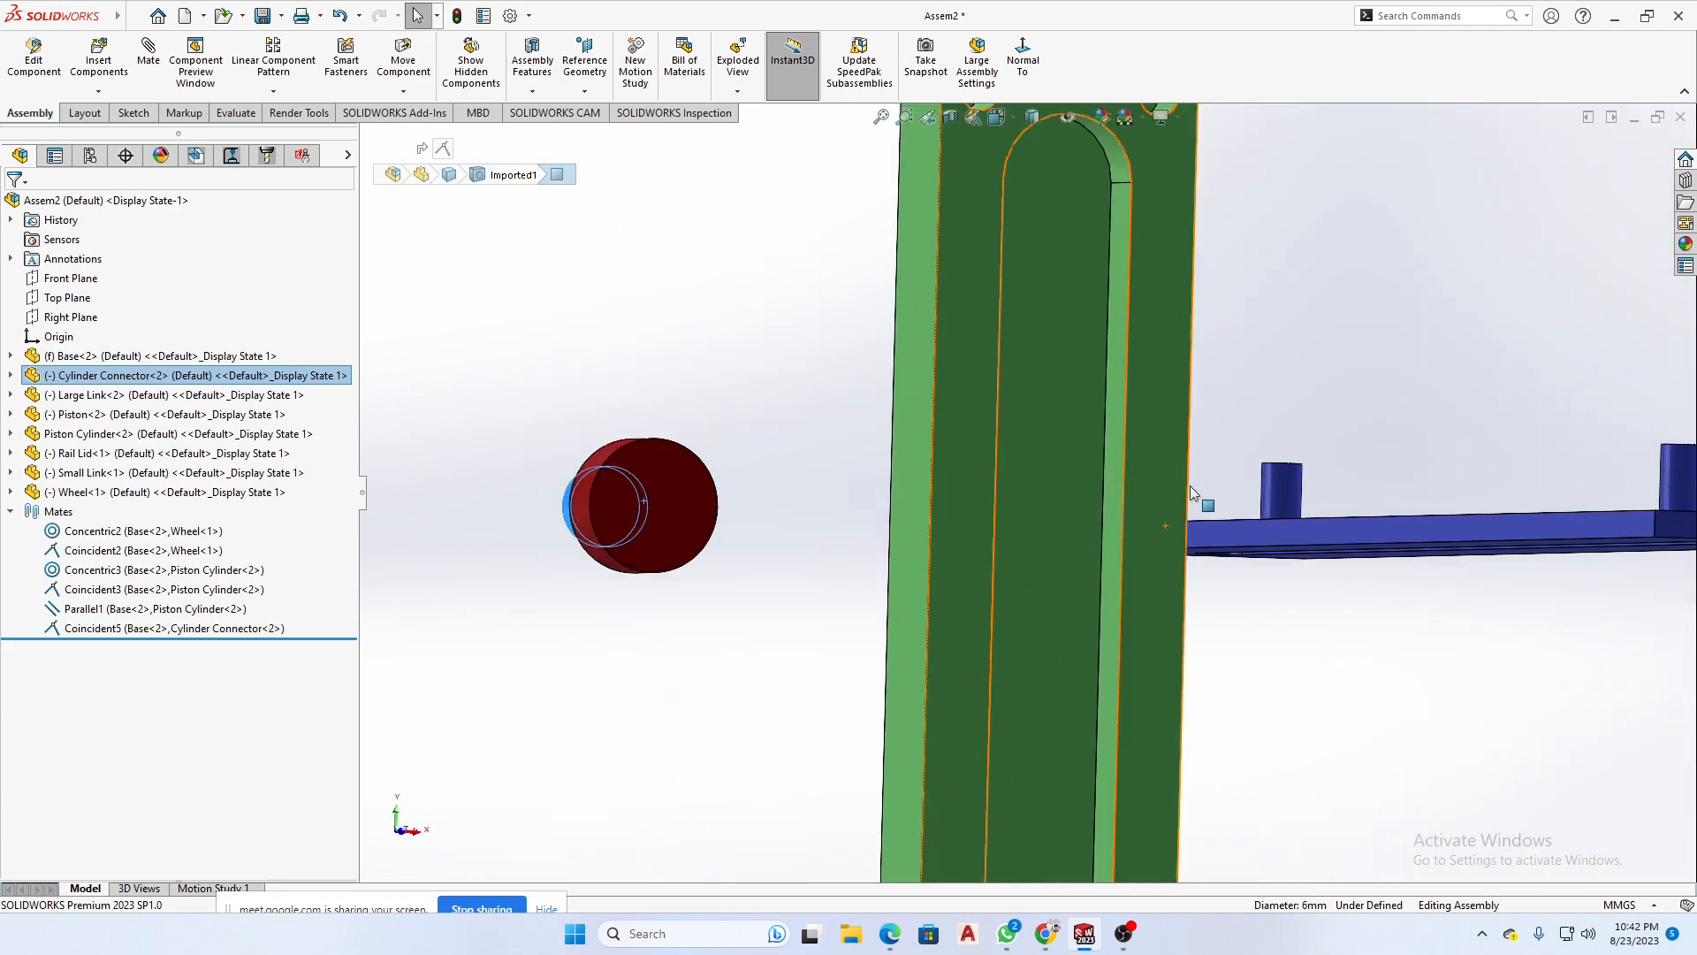
{"action": "left_click", "coordinate": [1110, 491], "text": "ctrl"}
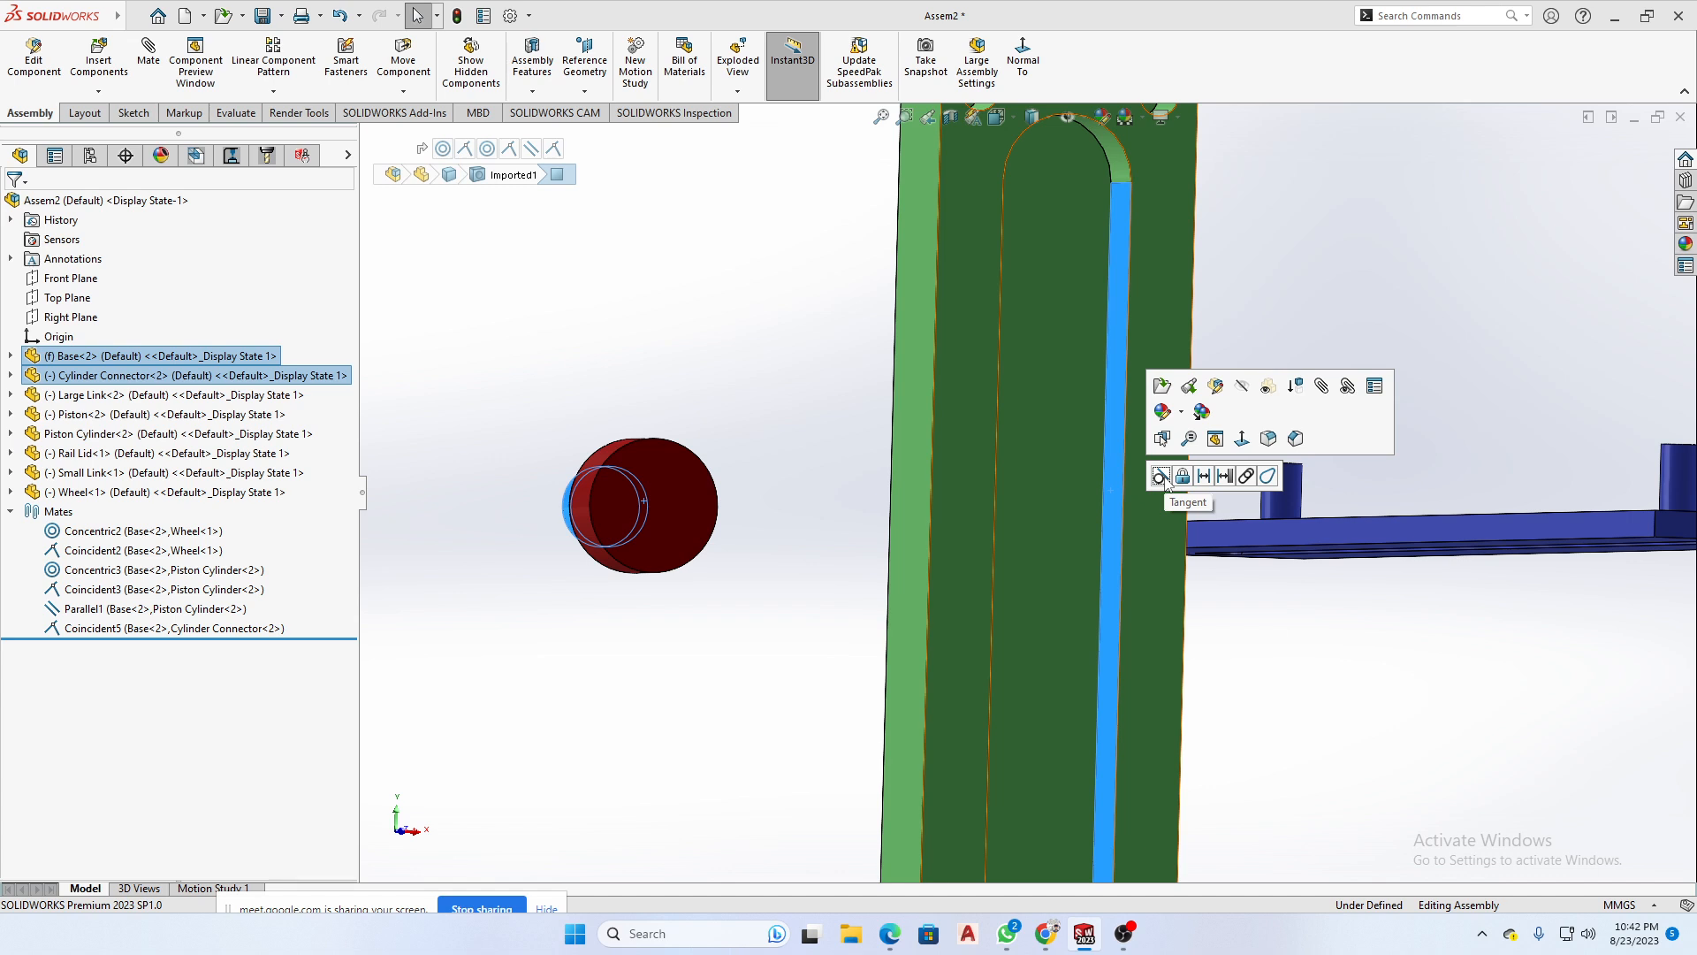
{"action": "left_click", "coordinate": [1161, 477]}
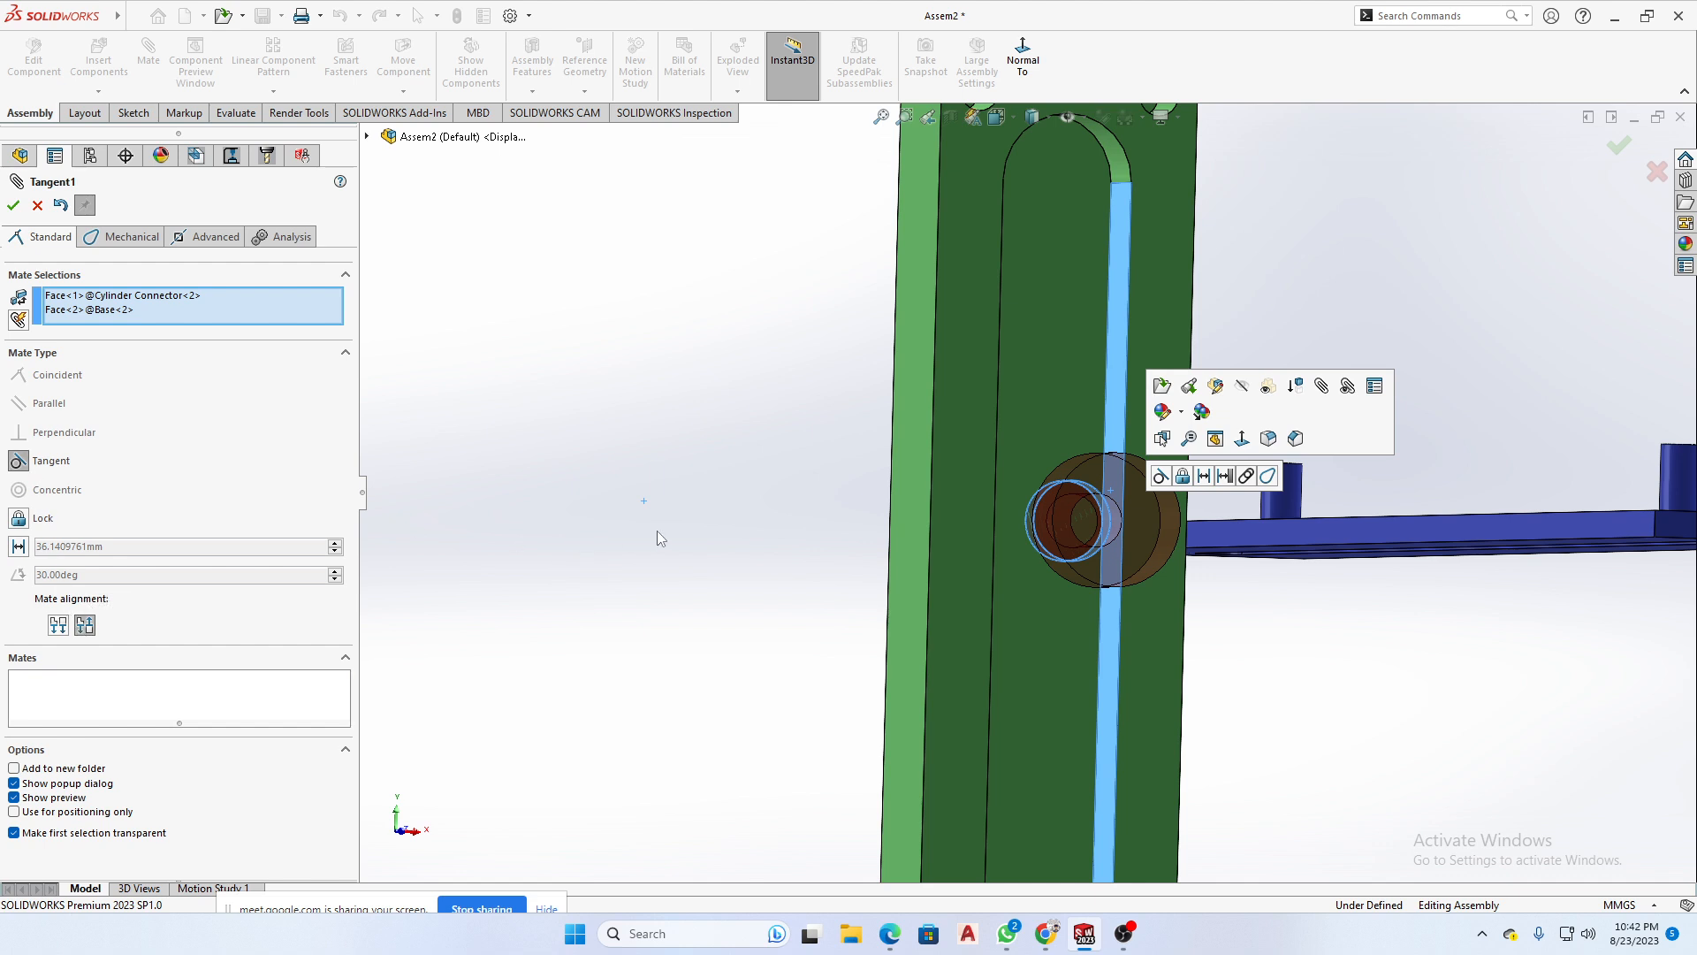
{"action": "scroll", "coordinate": [657, 536], "scroll_direction": "up", "scroll_amount": 2}
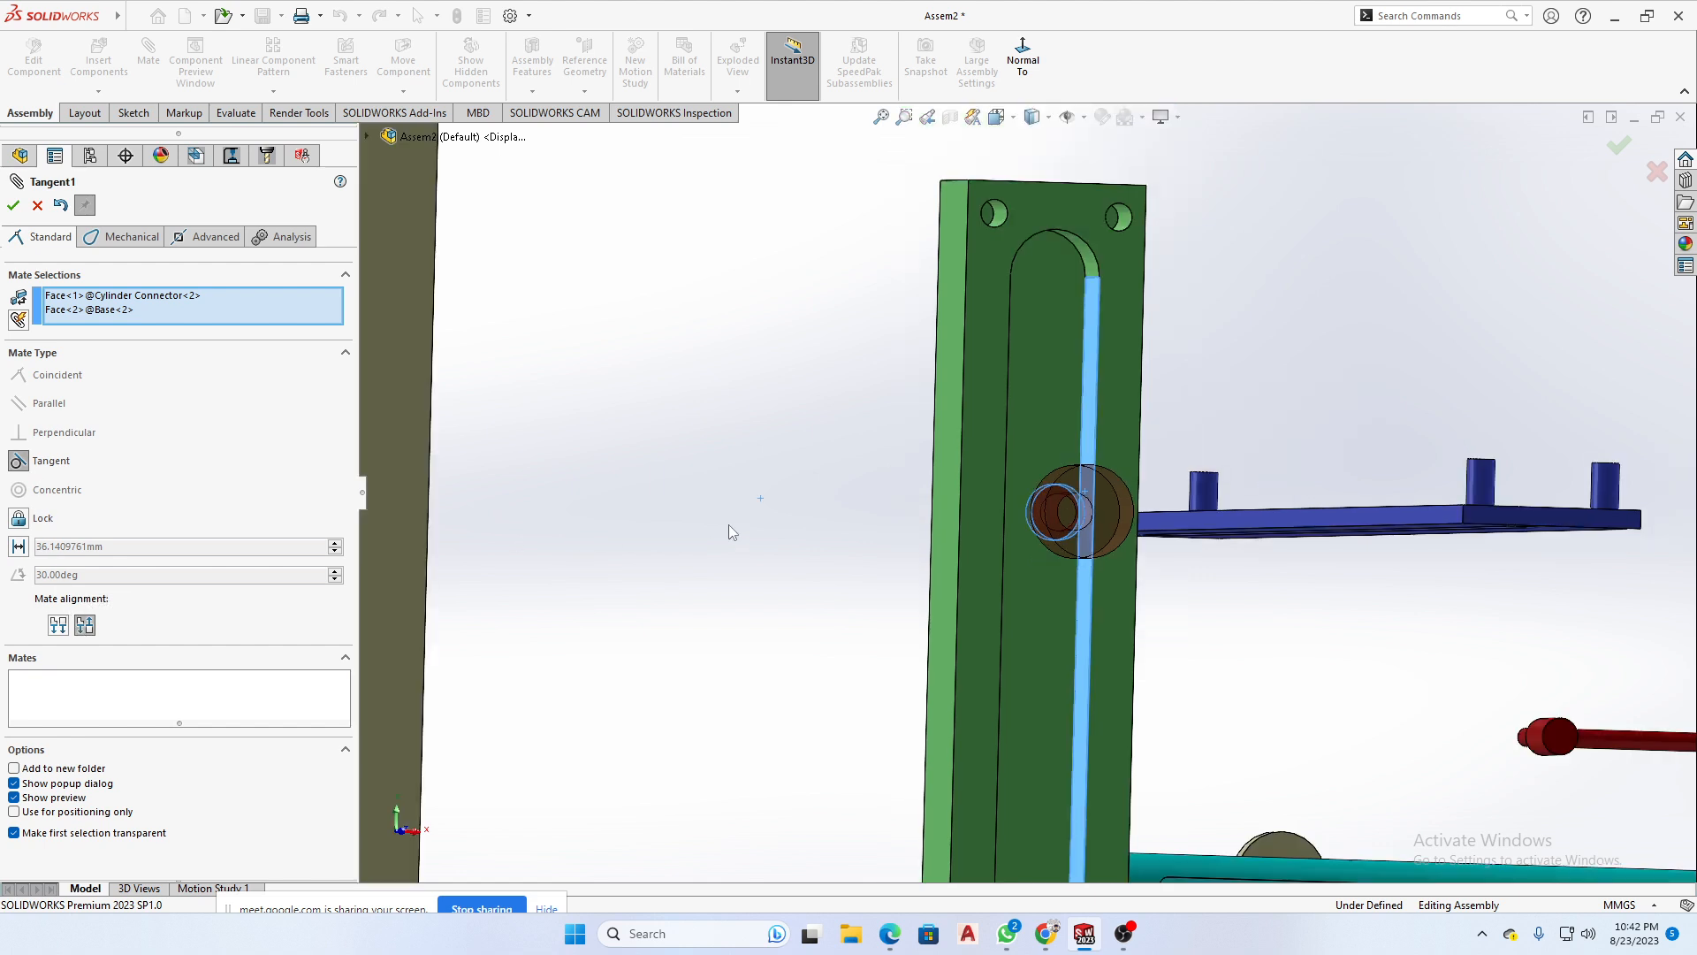
{"action": "left_click", "coordinate": [37, 205]}
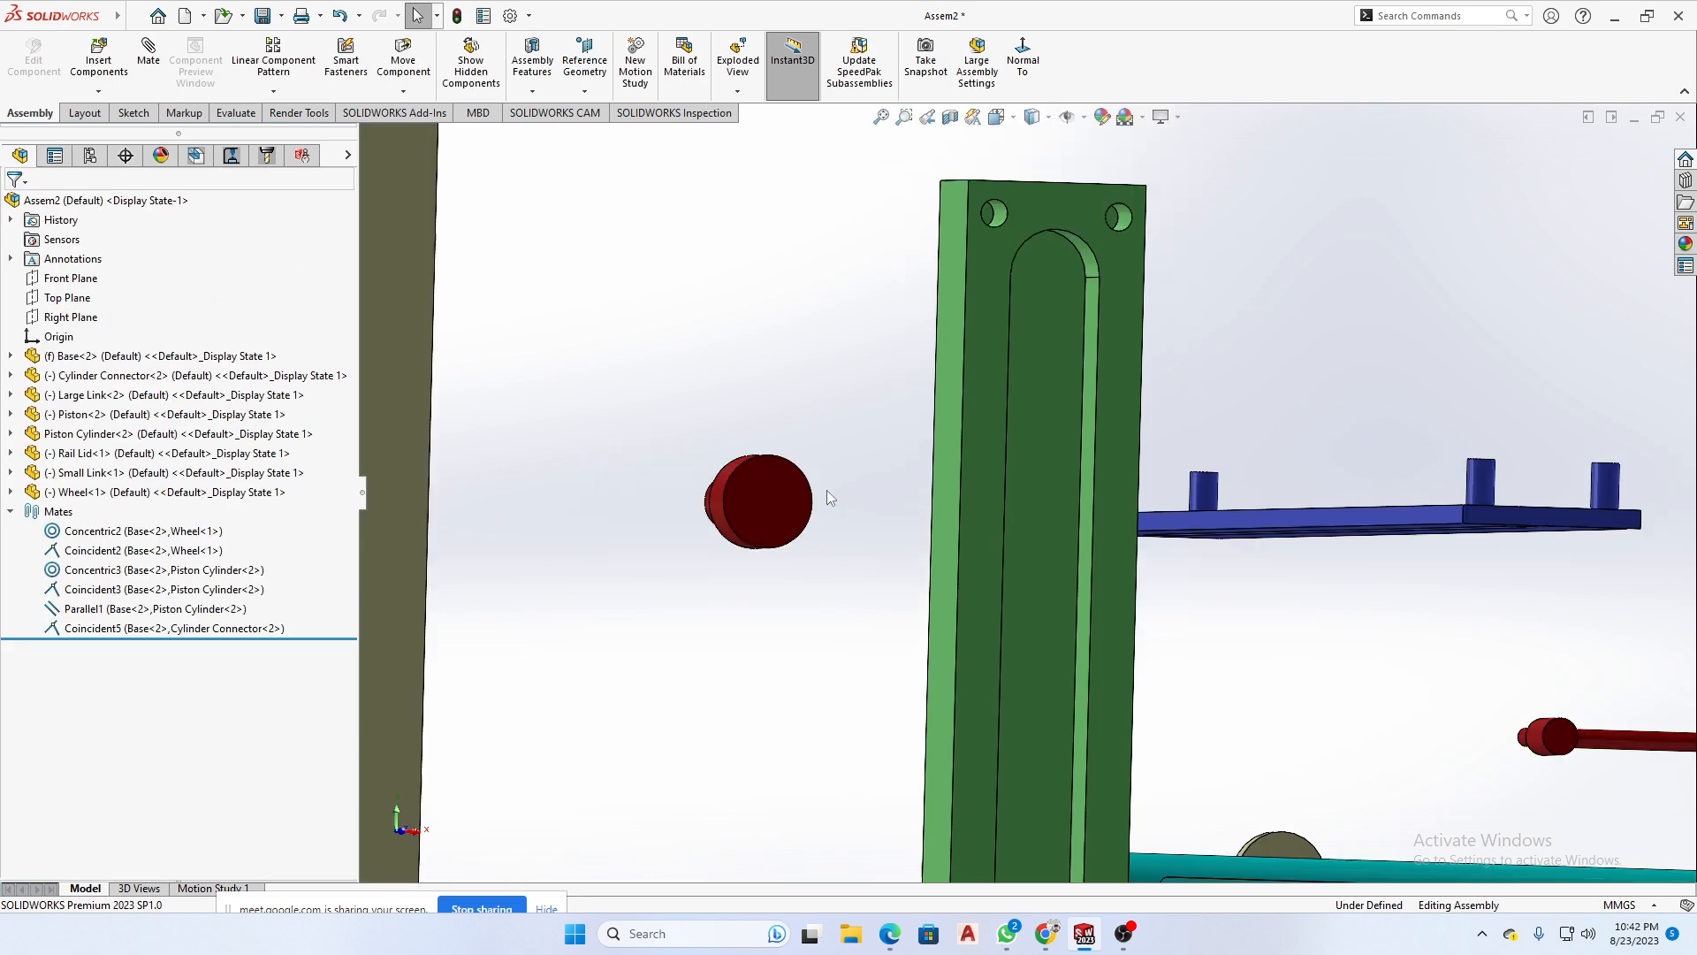
- Suppress the coincident mate between the Base and the Cylinder Connector, and flip the connector so its large end faces the Base
{"action": "middle_click_drag", "start_coordinate": [789, 516], "coordinate": [787, 520]}
{"action": "scroll", "coordinate": [856, 474], "scroll_direction": "down", "scroll_amount": 3}
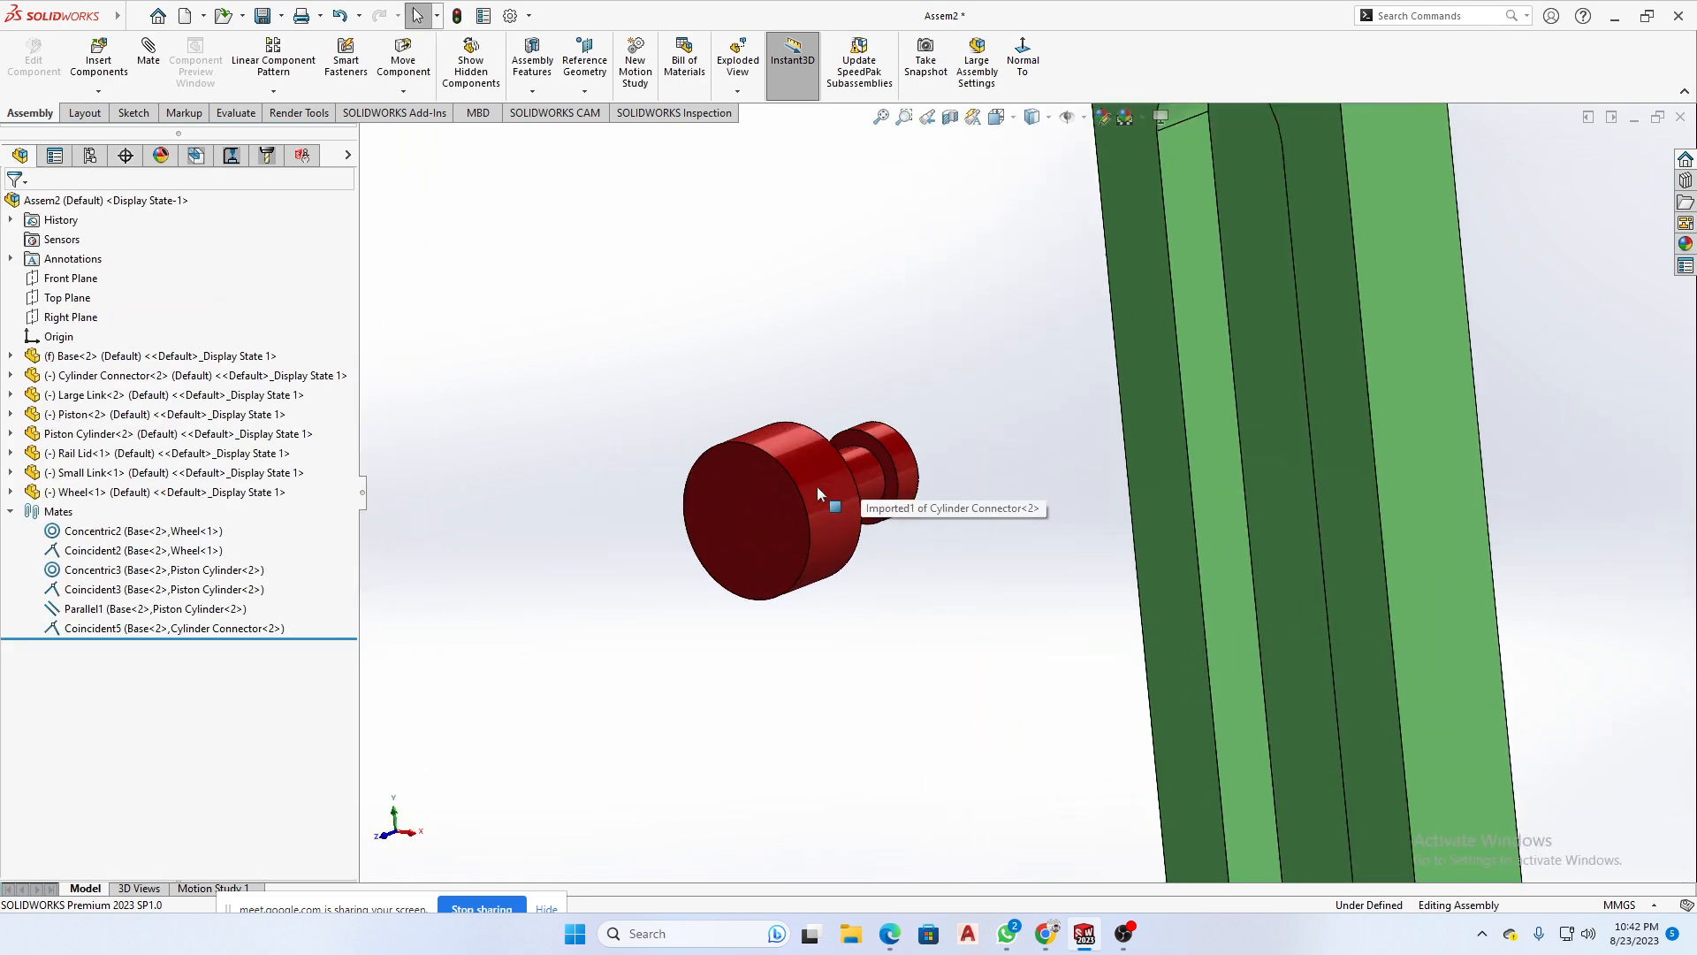
{"action": "left_click", "coordinate": [817, 487]}
{"action": "left_click_drag", "start_coordinate": [944, 458], "coordinate": [828, 491]}
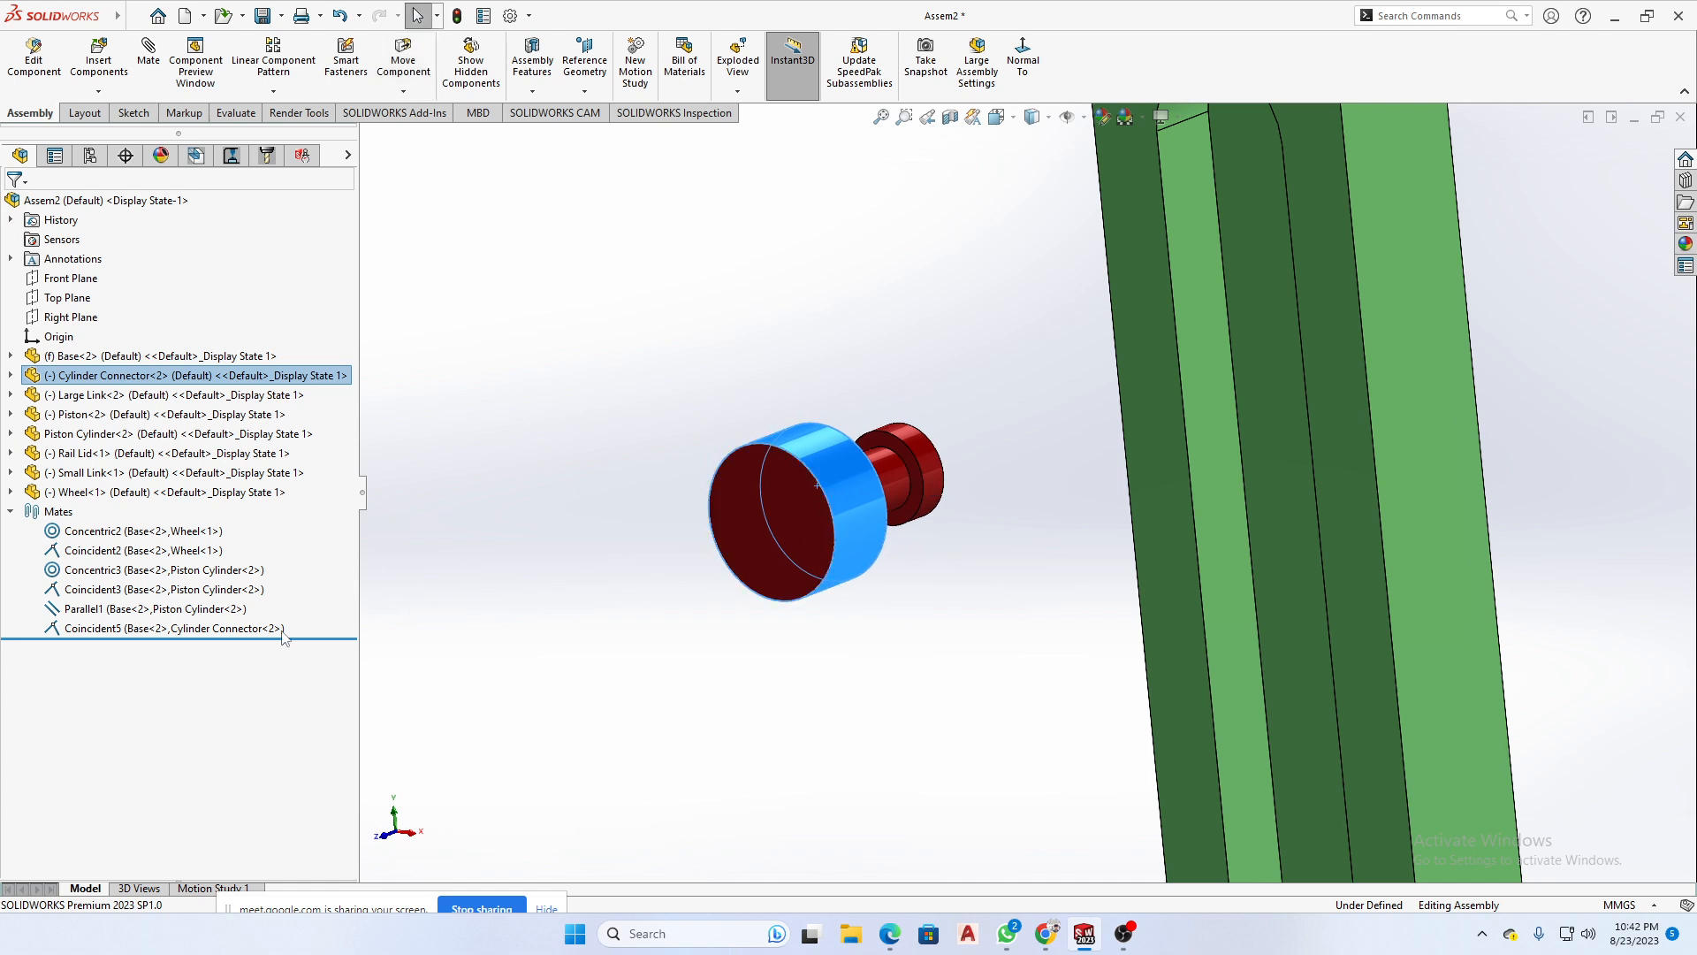
{"action": "left_click", "coordinate": [159, 629]}
{"action": "left_click", "coordinate": [209, 585]}
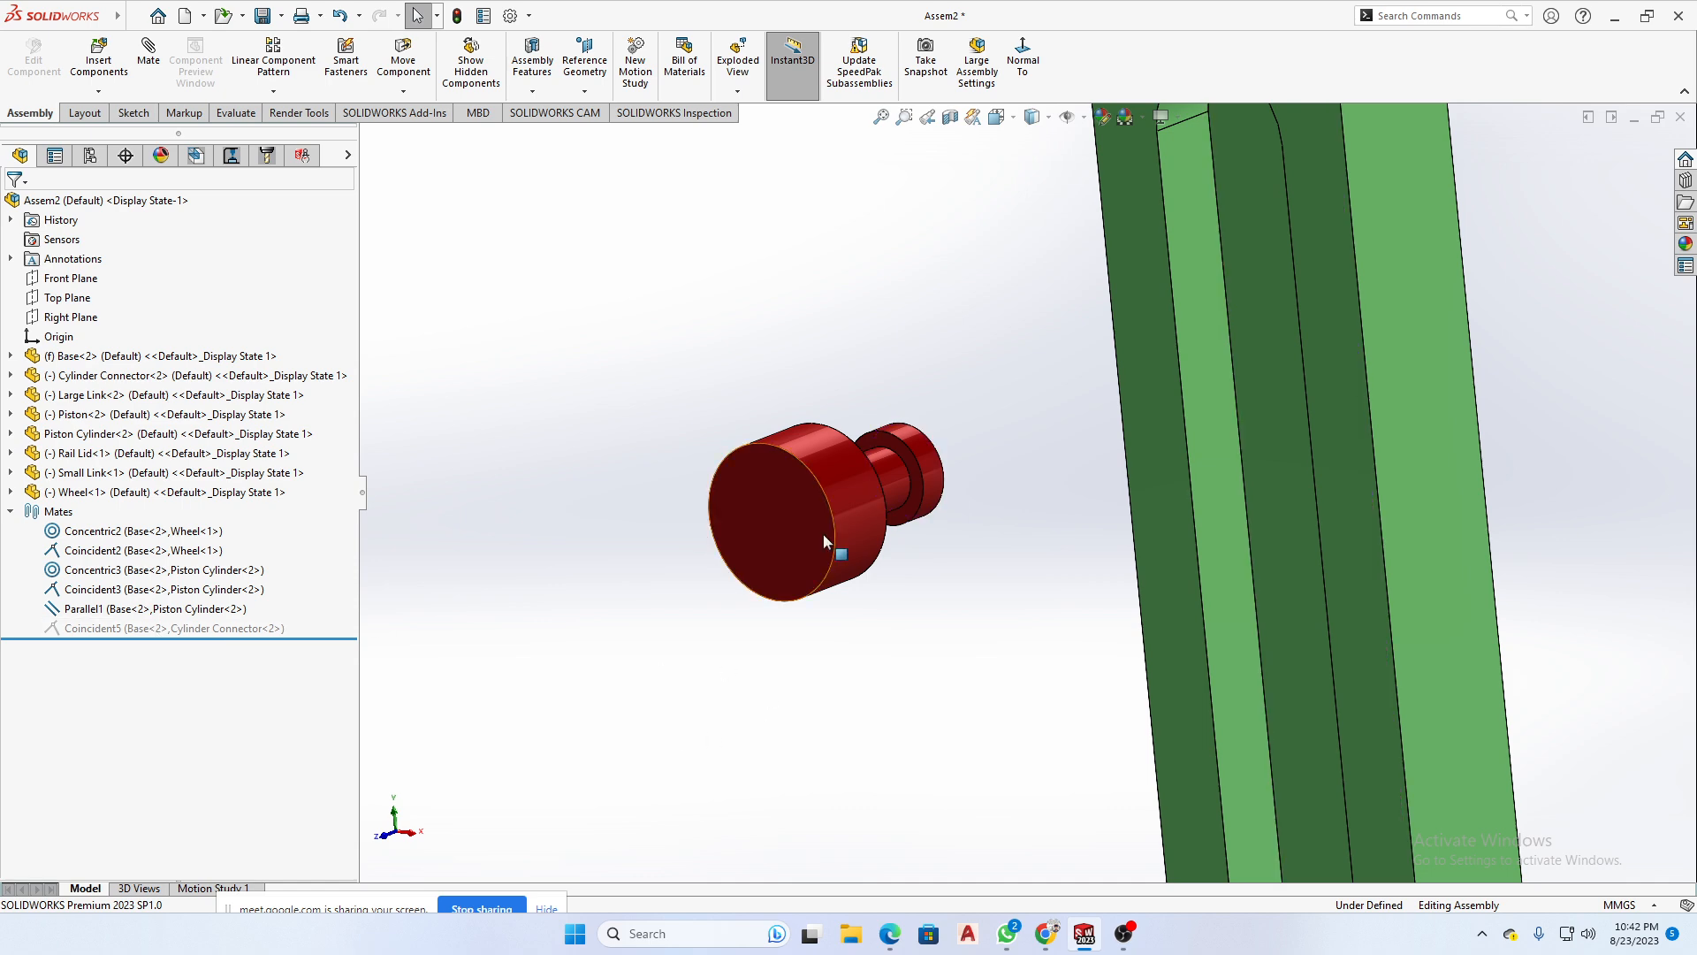
{"action": "left_click_drag", "start_coordinate": [806, 537], "coordinate": [1038, 533]}
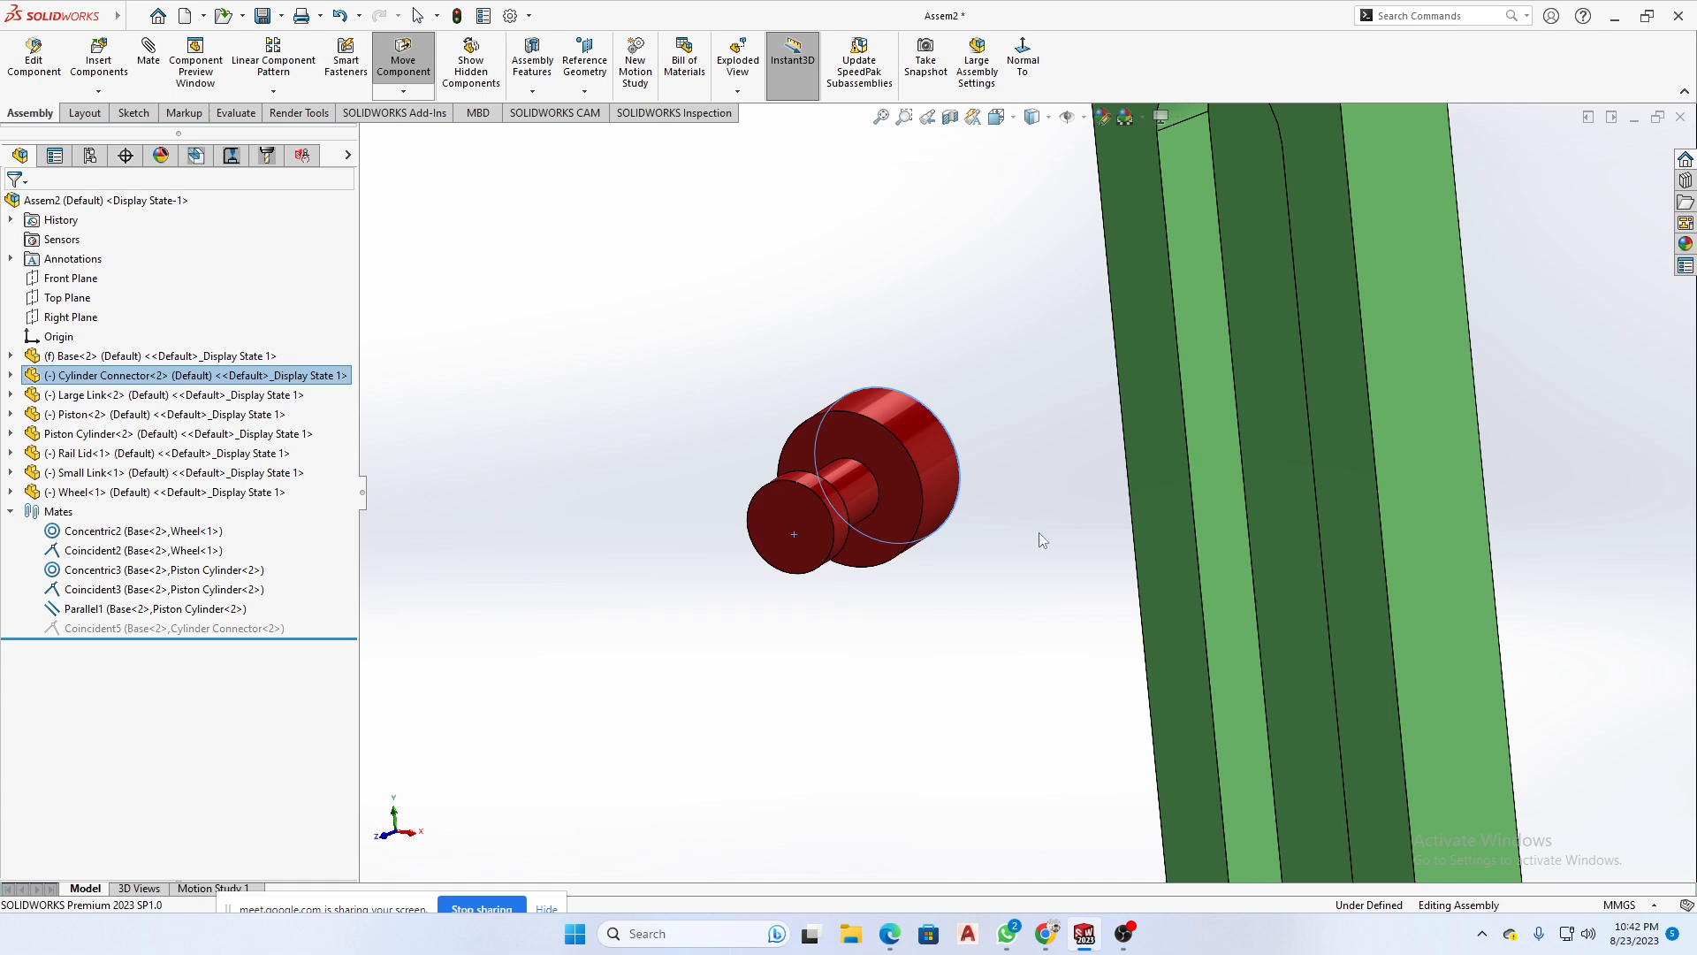
- Delete the suppressed coincident mate between the Base and the Cylinder Connector
{"action": "left_click", "coordinate": [163, 629]}
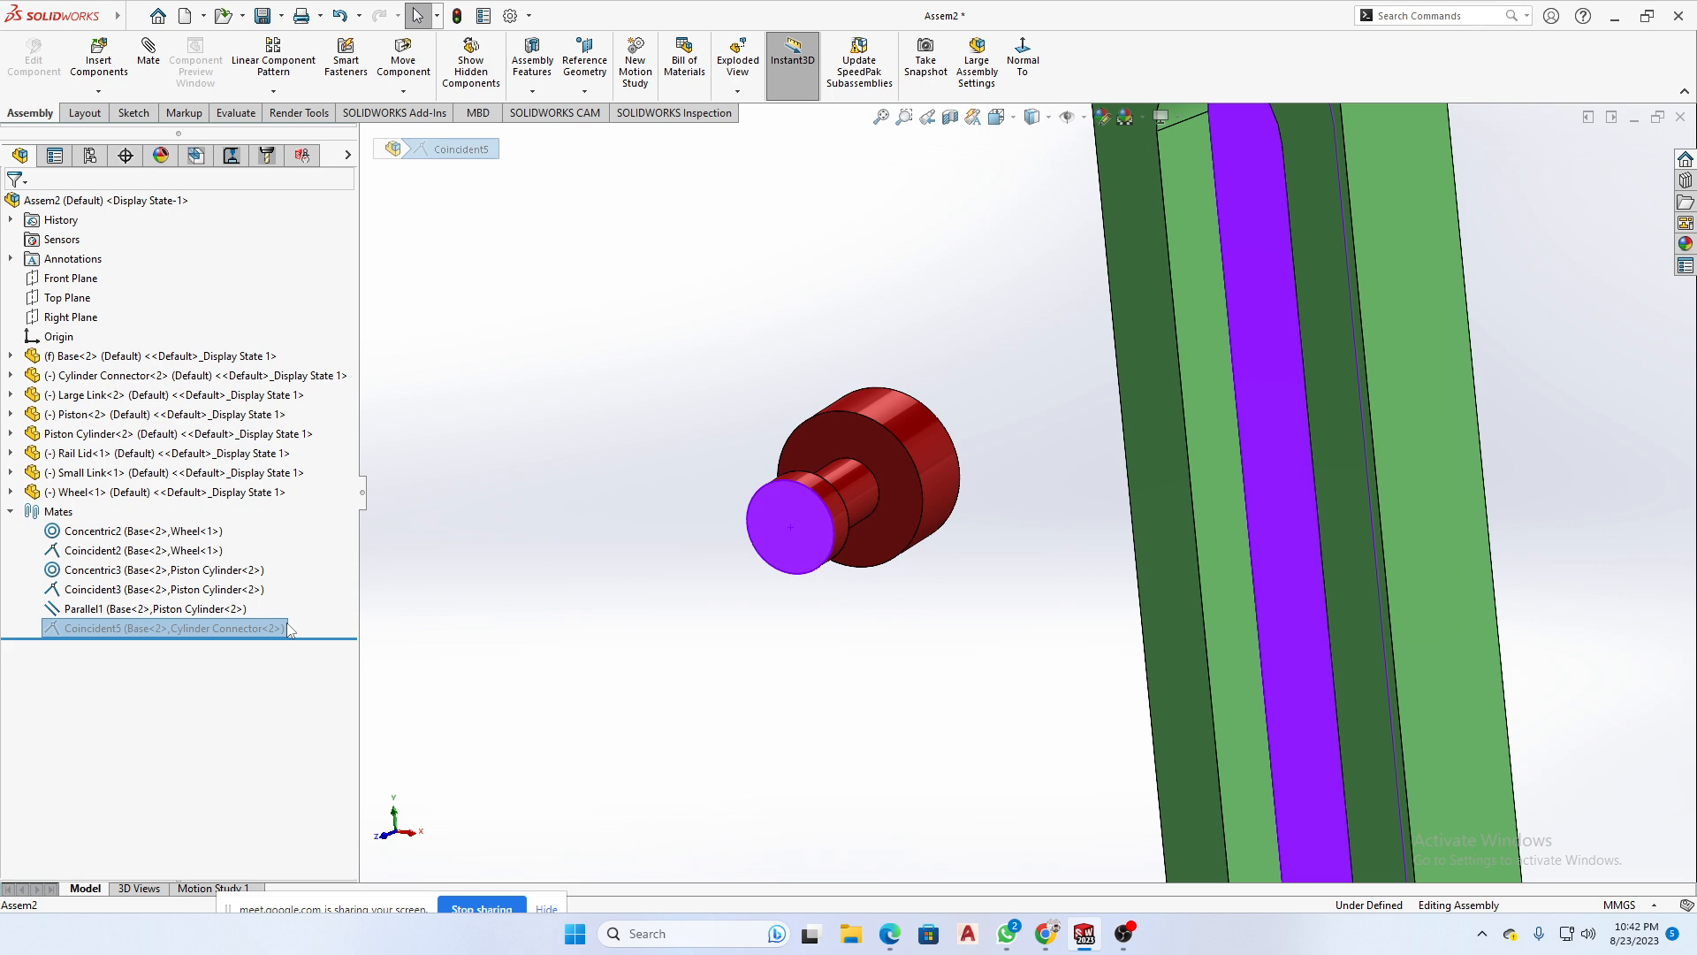
{"action": "key", "text": "Delete"}
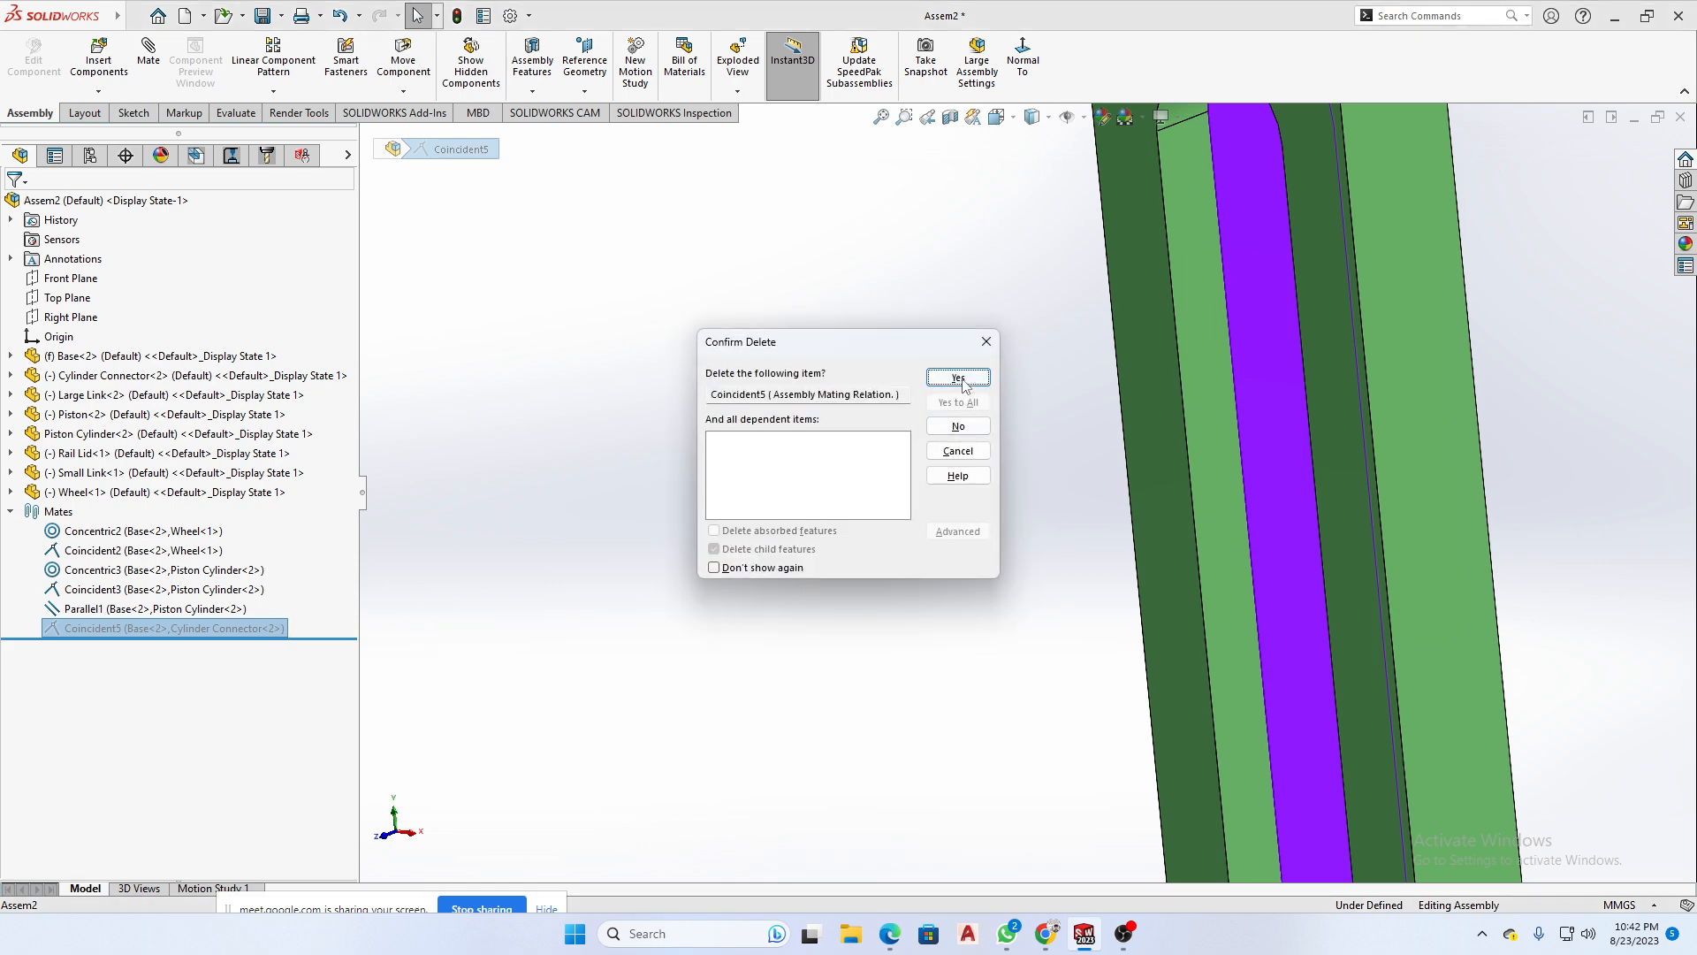
{"action": "left_click", "coordinate": [959, 379]}
- Mate the Cylinder Connector's large end face coincident with the floor of the Base's slot
{"action": "middle_click_drag", "start_coordinate": [1015, 411], "coordinate": [980, 585]}
{"action": "left_click", "coordinate": [1004, 414]}
{"action": "left_click", "coordinate": [994, 579], "text": "ctrl"}
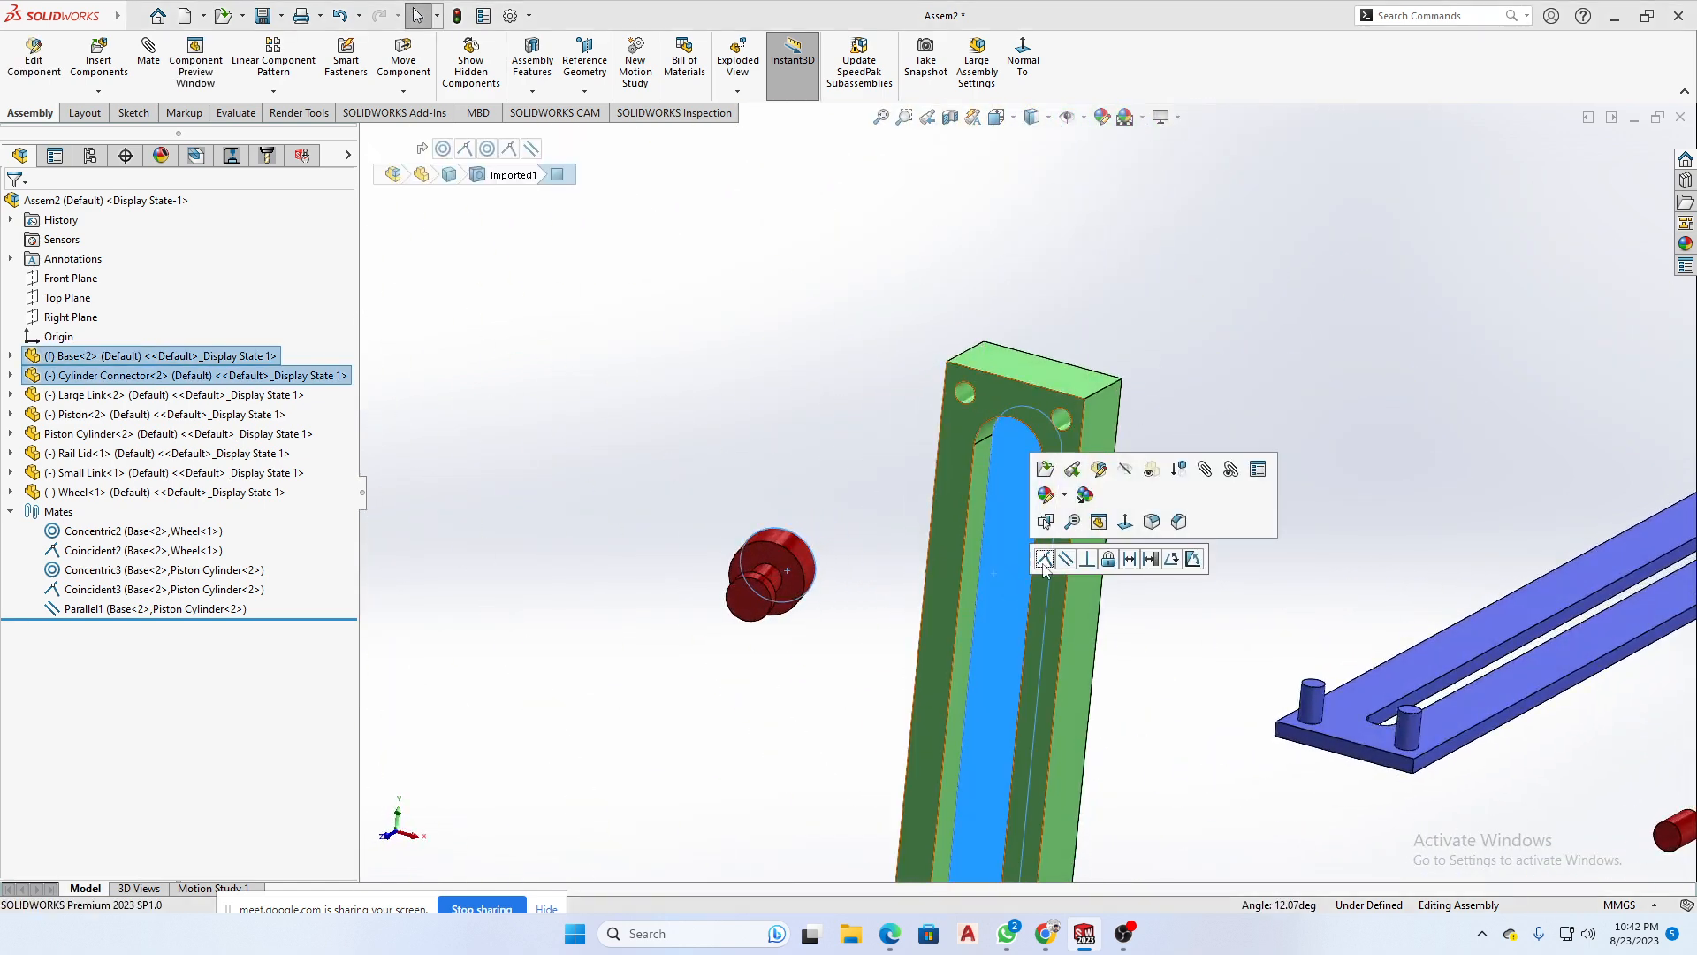
{"action": "left_click", "coordinate": [1044, 560]}
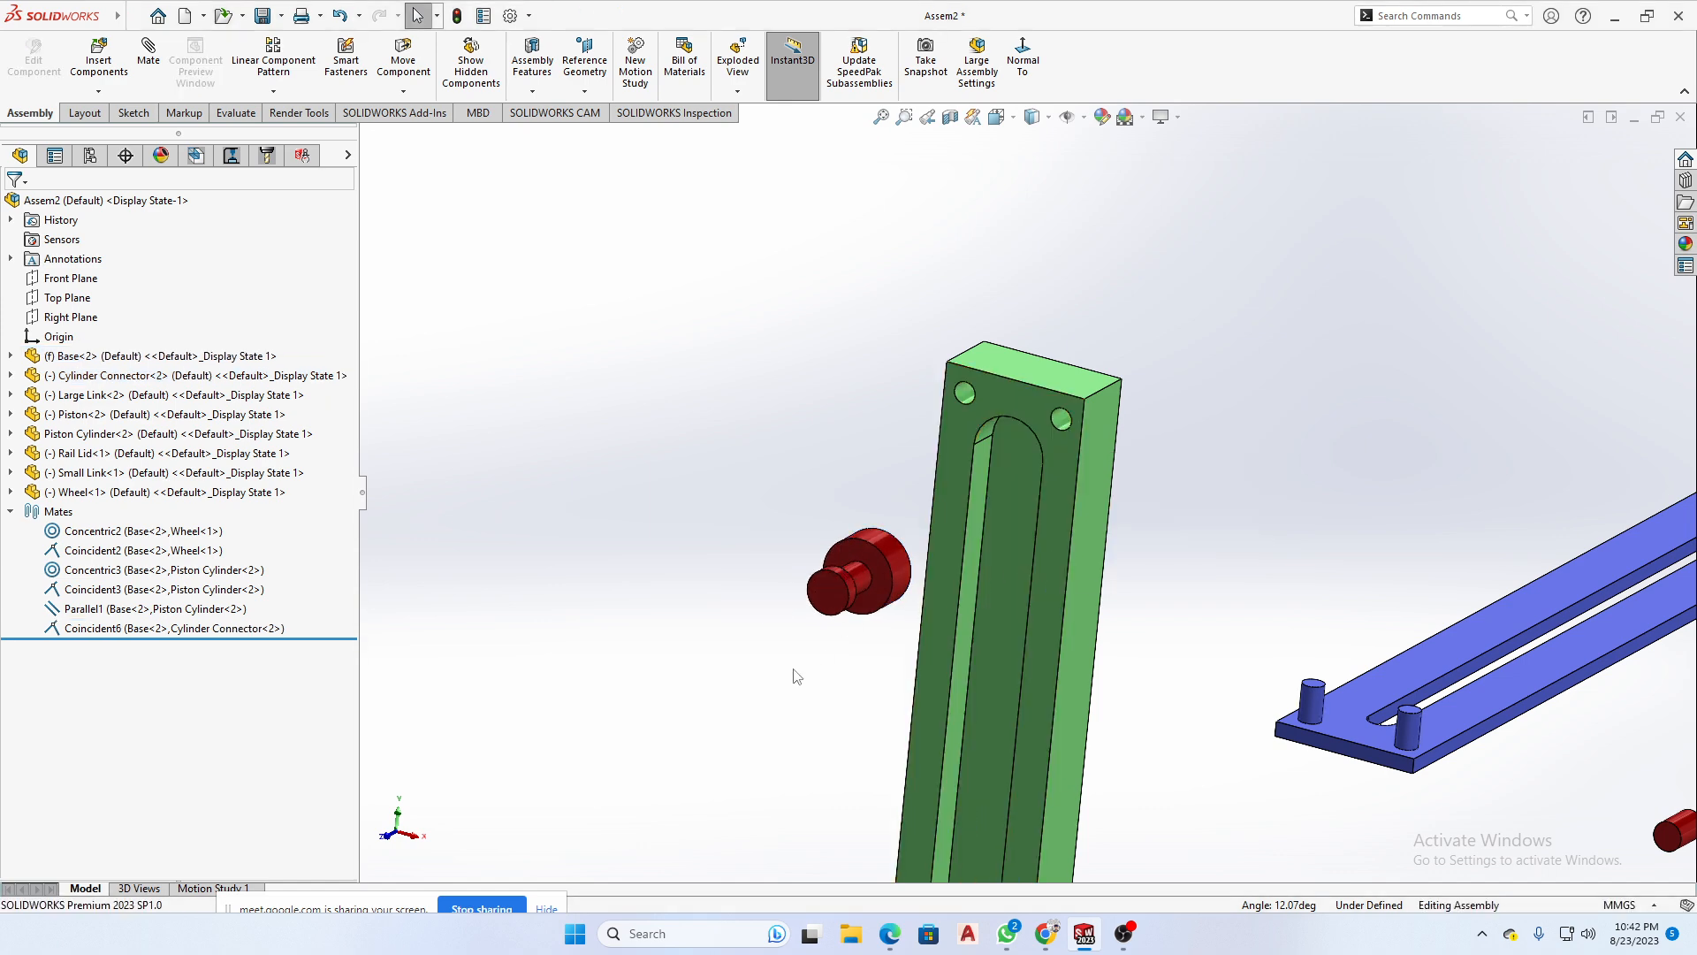
- Mate the Cylinder Connector's large cylindrical face tangent to the straight side wall of the Base's slot
{"action": "middle_click_drag", "start_coordinate": [928, 574], "coordinate": [1106, 507]}
{"action": "left_click", "coordinate": [902, 543]}
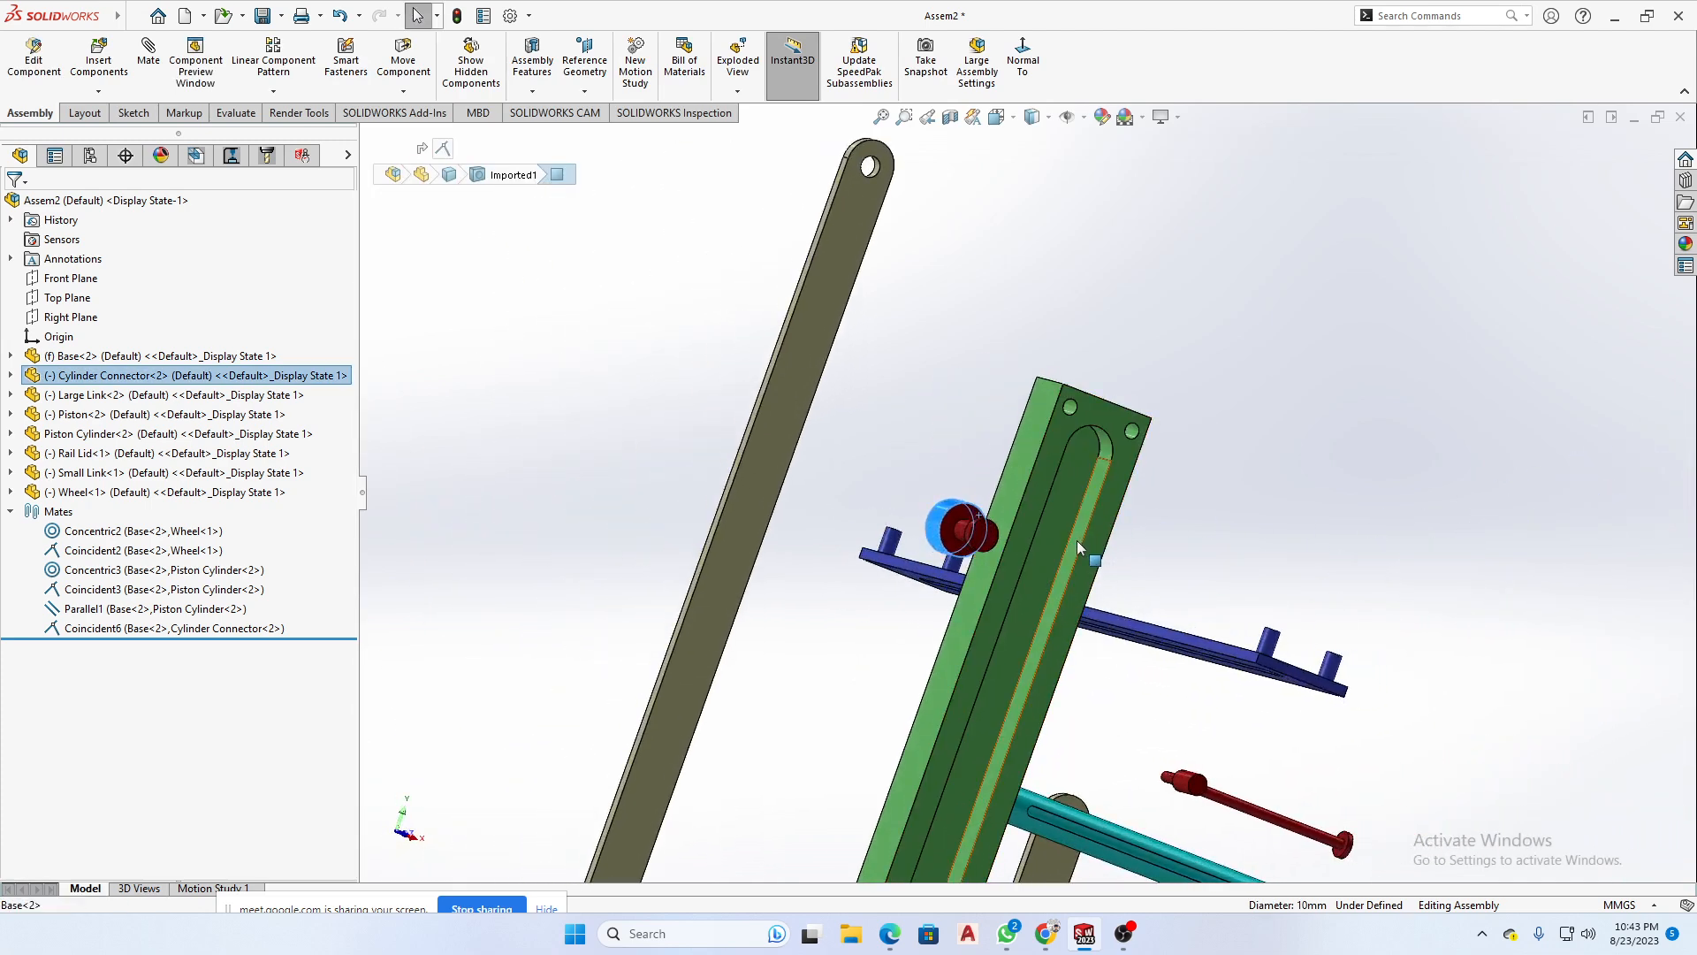
{"action": "left_click", "coordinate": [1077, 540]}
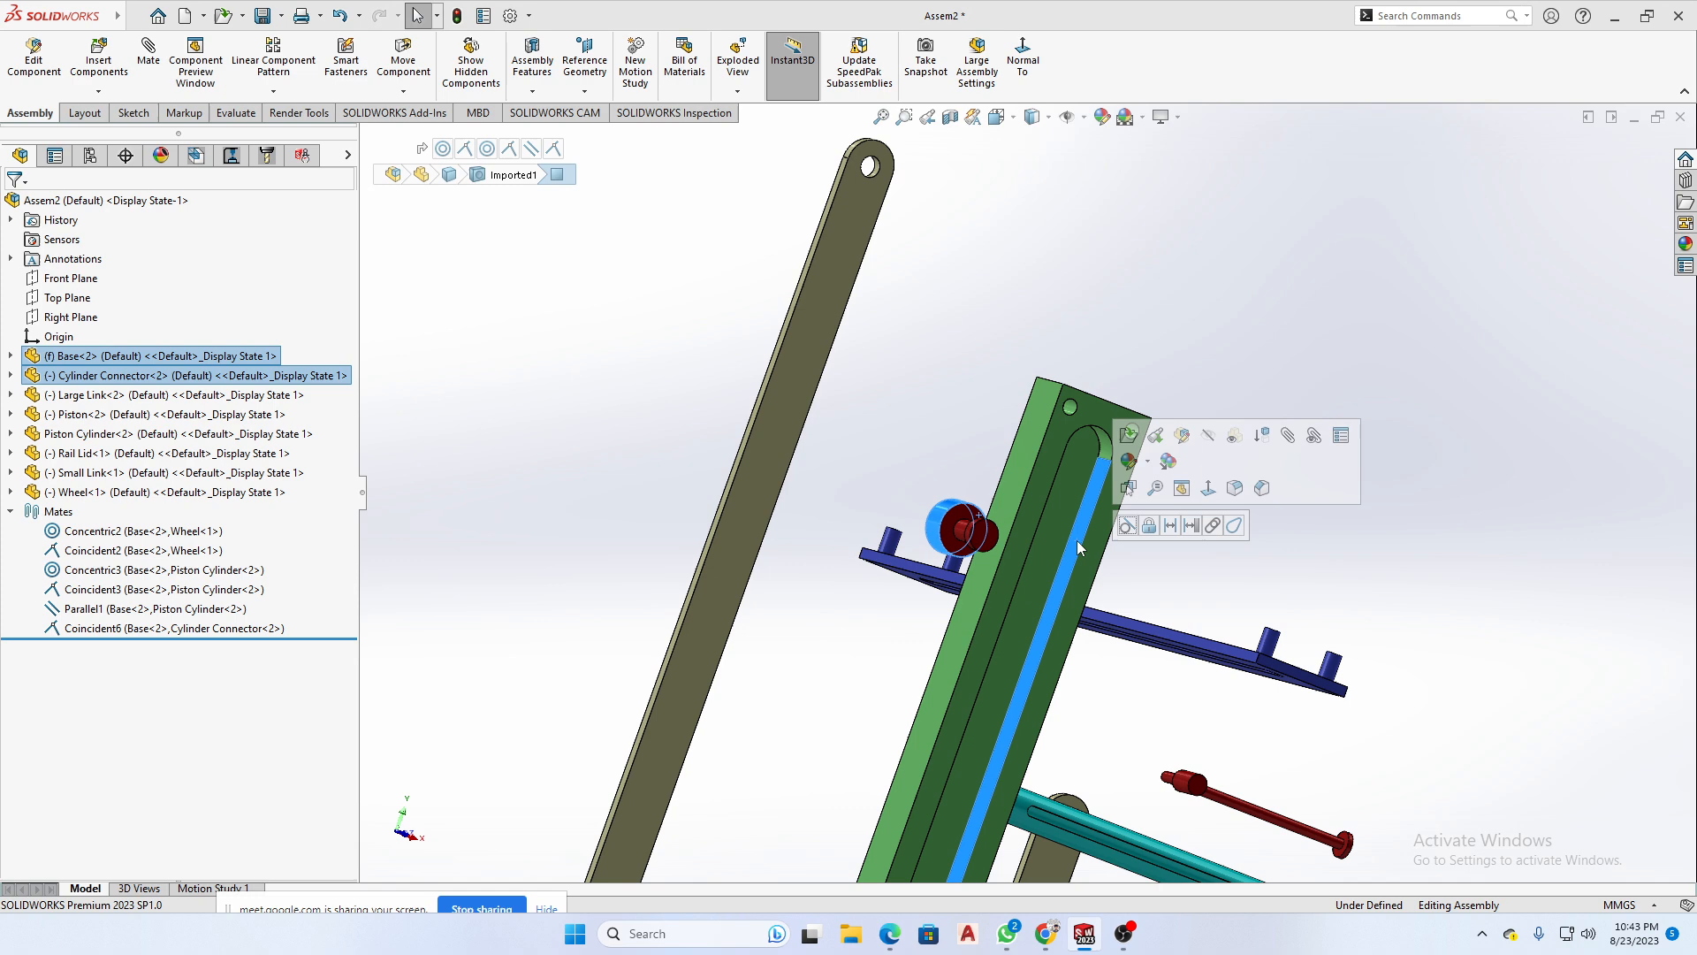
{"action": "left_click", "coordinate": [1129, 528]}
{"action": "middle_click_drag", "start_coordinate": [1302, 549], "coordinate": [1250, 559]}
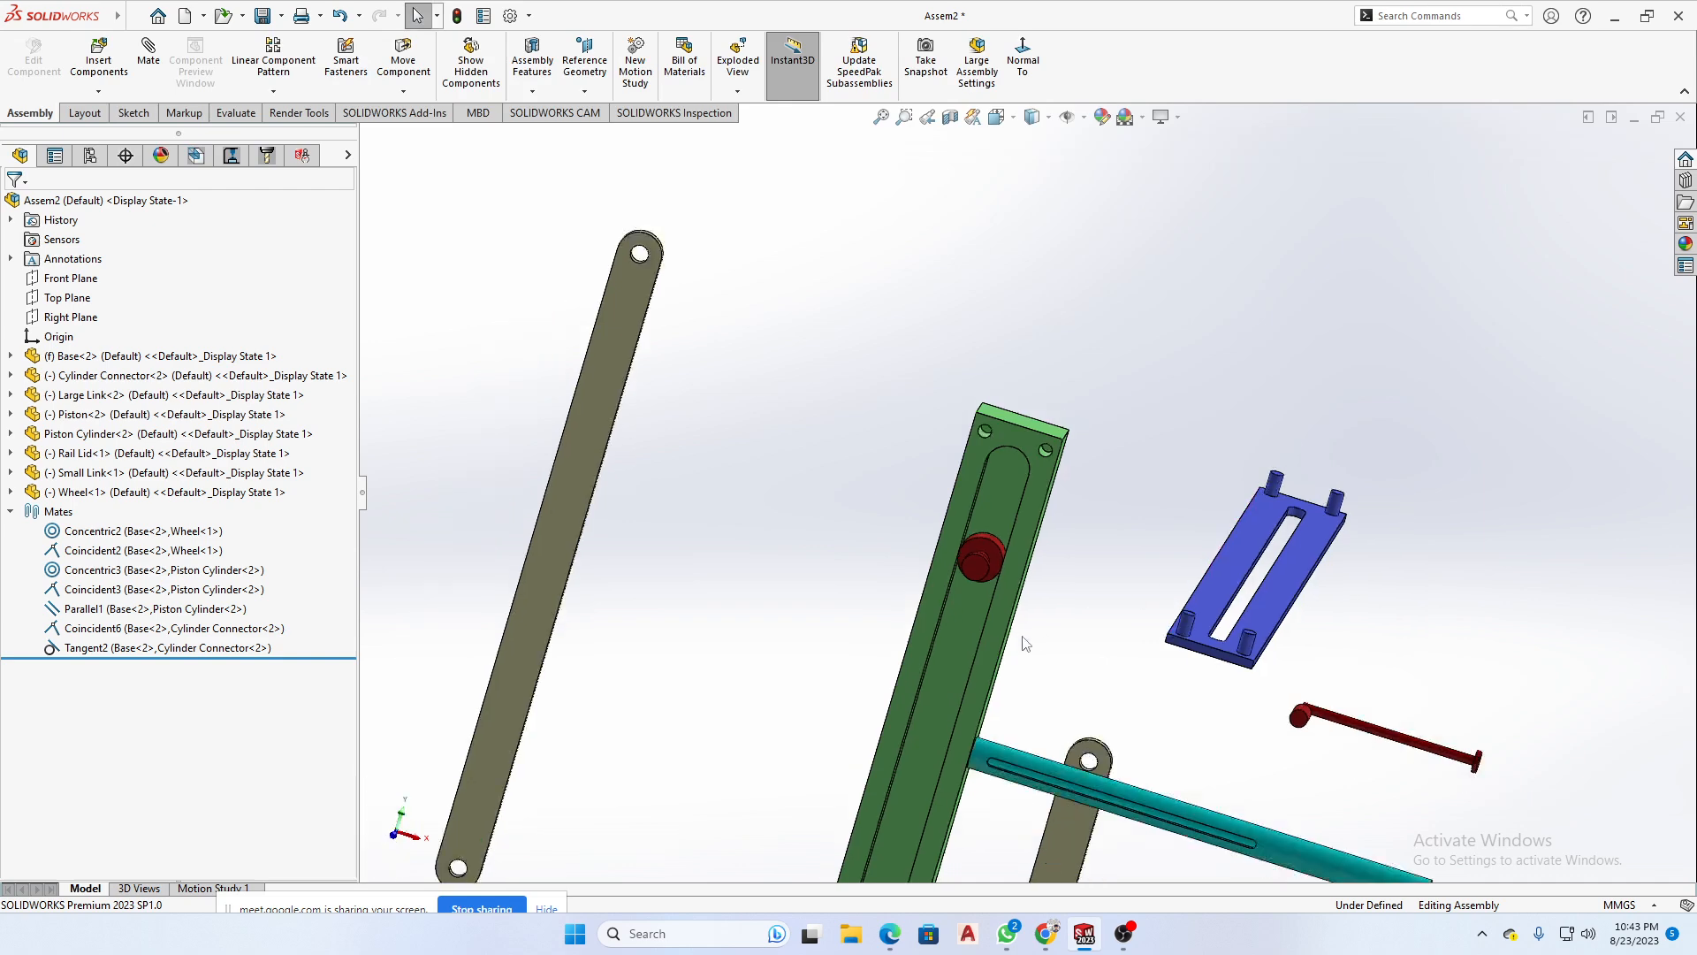
- Slide the Cylinder Connector along the Base's slot to check its motion and fit from several angles
{"action": "scroll", "coordinate": [995, 521], "scroll_direction": "down", "scroll_amount": 8}
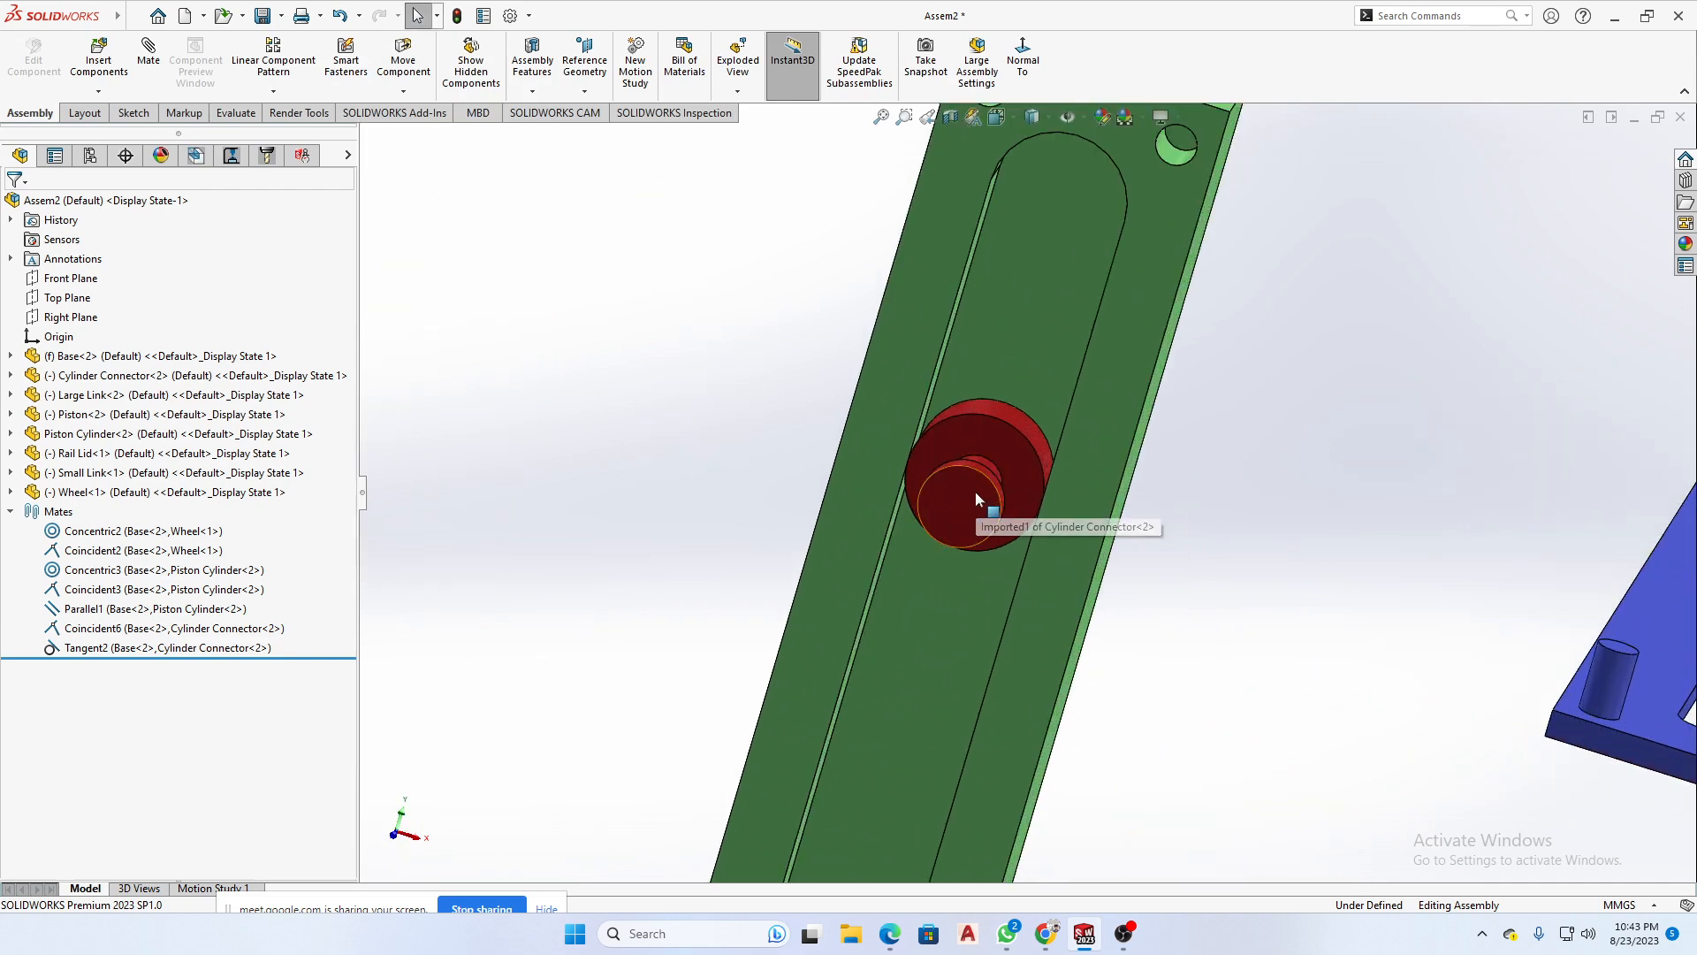
{"action": "left_click", "coordinate": [976, 494]}
{"action": "left_click_drag", "start_coordinate": [1024, 528], "coordinate": [979, 549]}
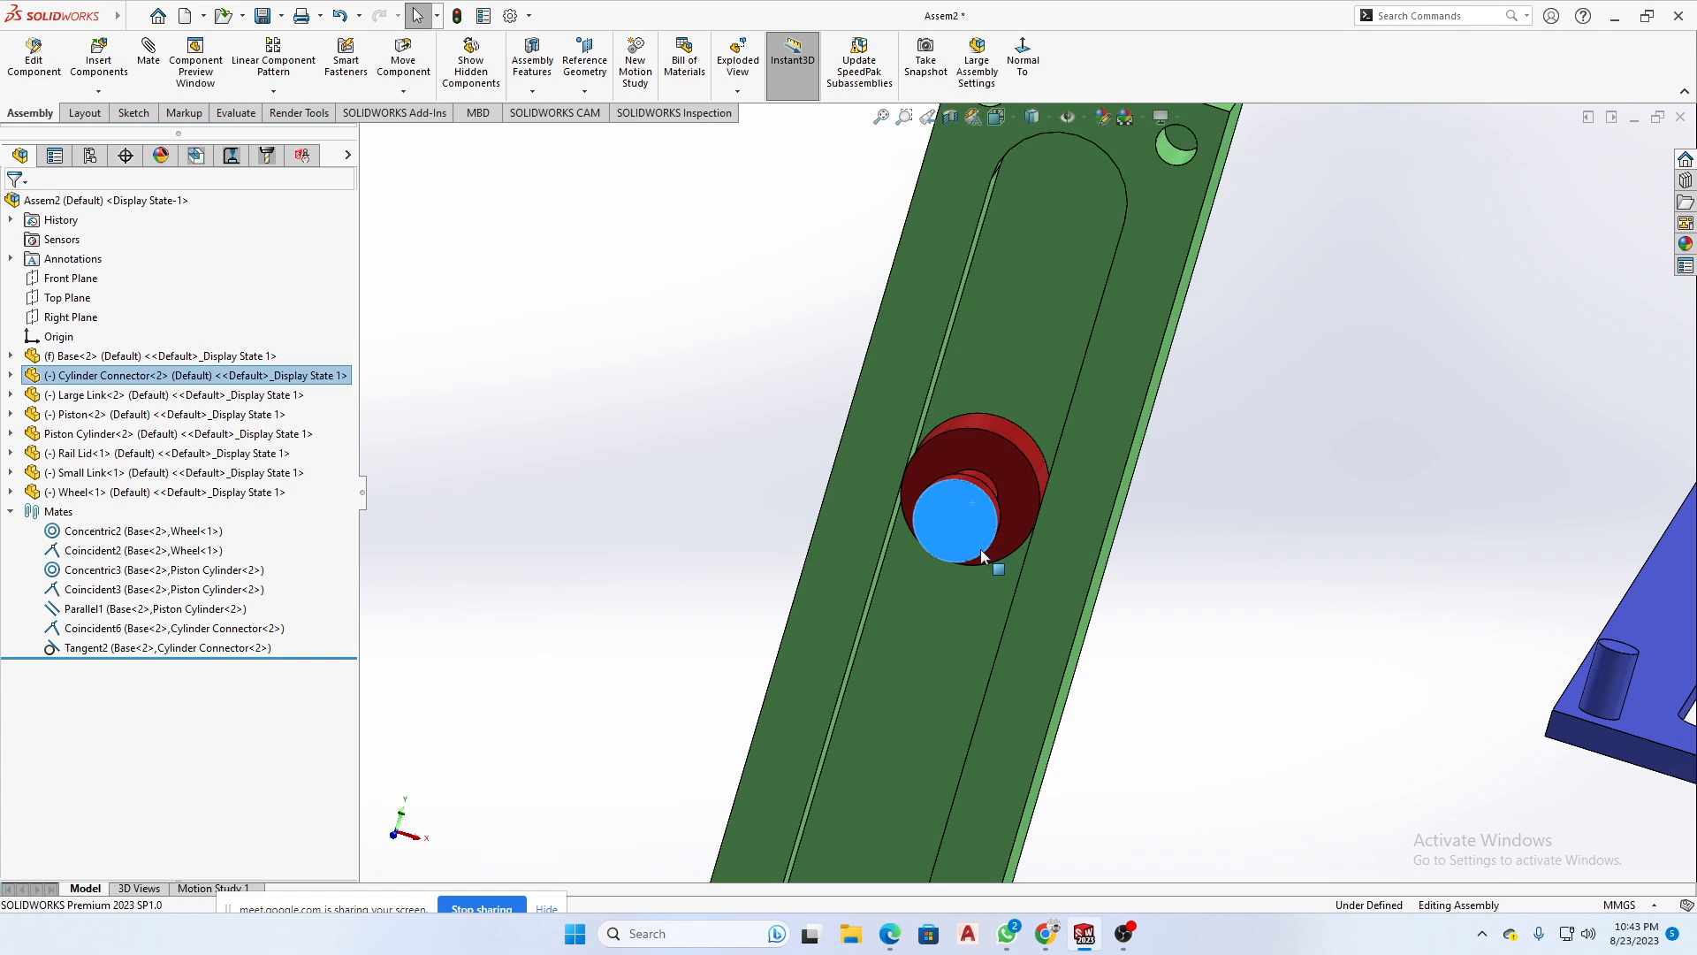
{"action": "scroll", "coordinate": [980, 549], "scroll_direction": "up", "scroll_amount": 3}
{"action": "middle_click_drag", "start_coordinate": [958, 548], "coordinate": [912, 464]}
{"action": "scroll", "coordinate": [1029, 520], "scroll_direction": "up", "scroll_amount": 2}
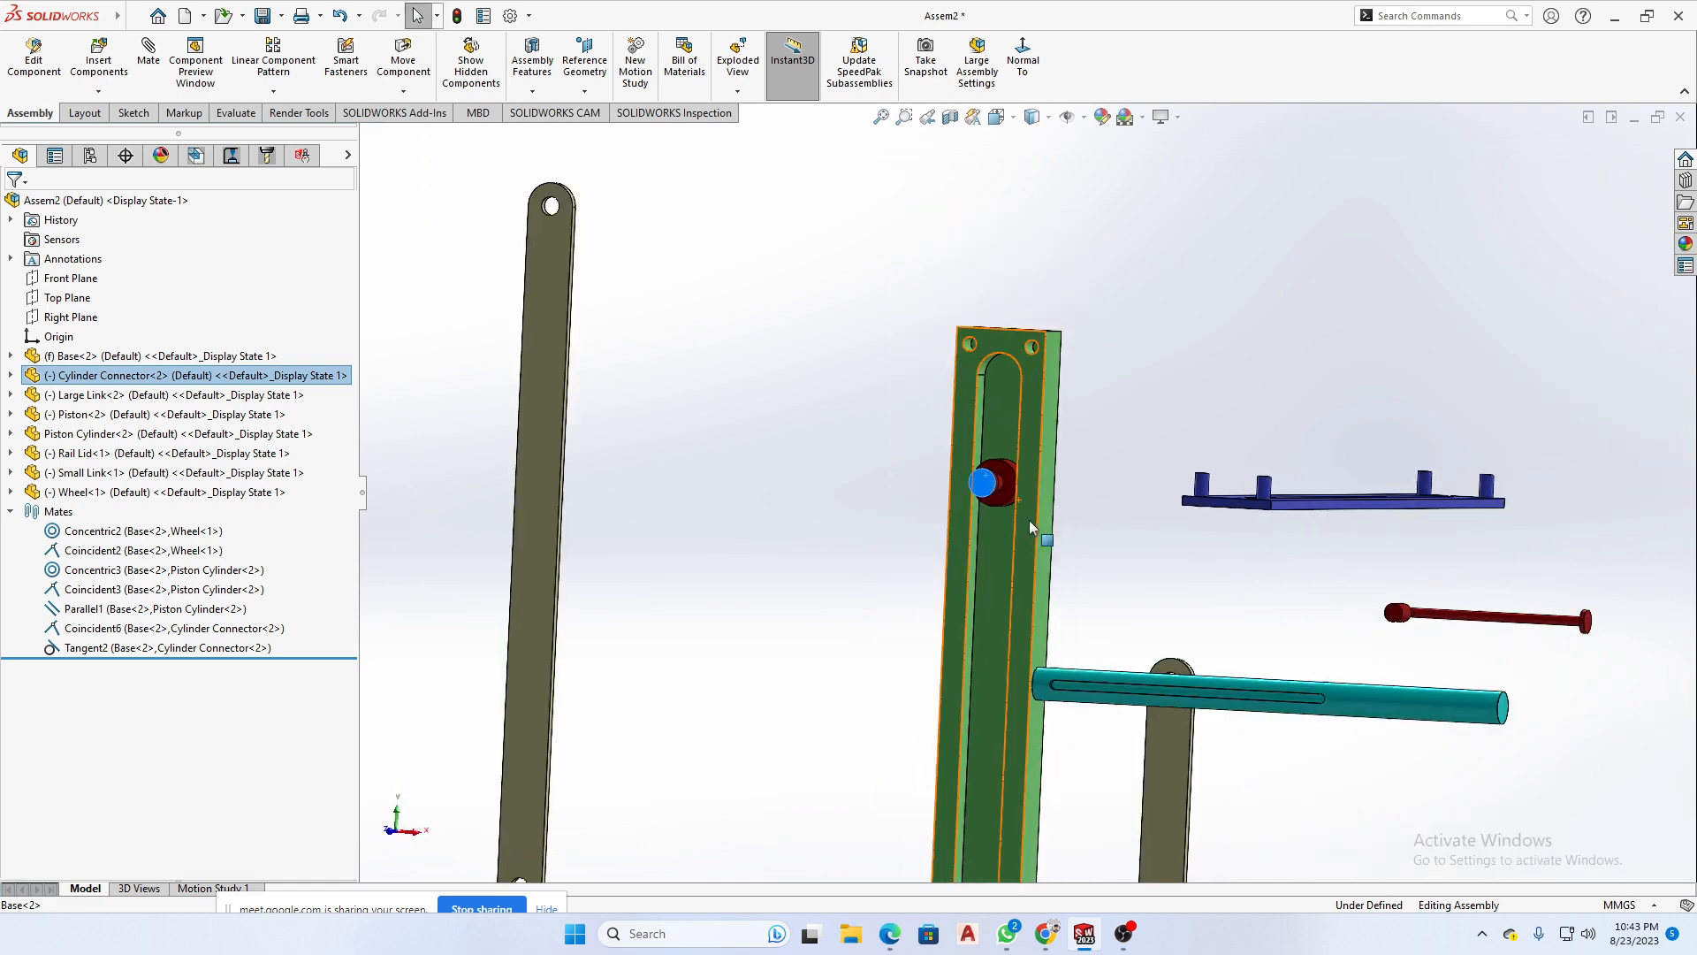
{"action": "scroll", "coordinate": [978, 474], "scroll_direction": "down", "scroll_amount": 2}
{"action": "left_click", "coordinate": [989, 480]}
{"action": "left_click_drag", "start_coordinate": [989, 480], "coordinate": [702, 461]}
{"action": "left_click_drag", "start_coordinate": [986, 483], "coordinate": [981, 681]}
{"action": "scroll", "coordinate": [1017, 662], "scroll_direction": "up", "scroll_amount": 3}
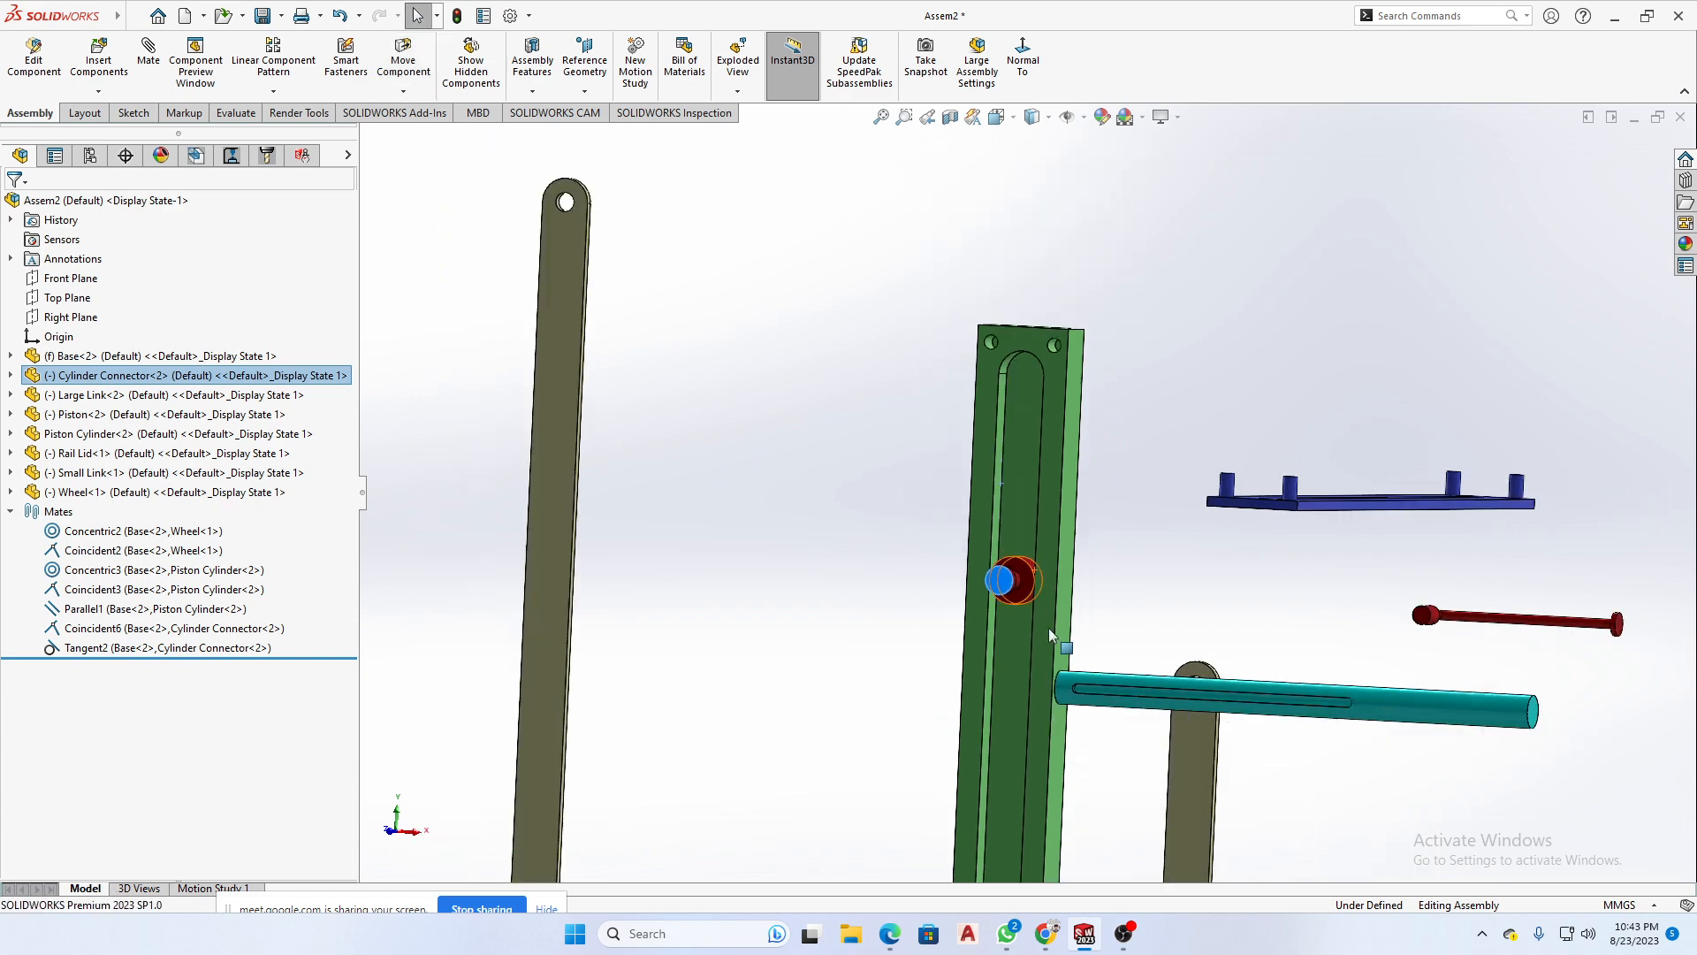
{"action": "middle_click_drag", "start_coordinate": [1049, 627], "coordinate": [1091, 608]}
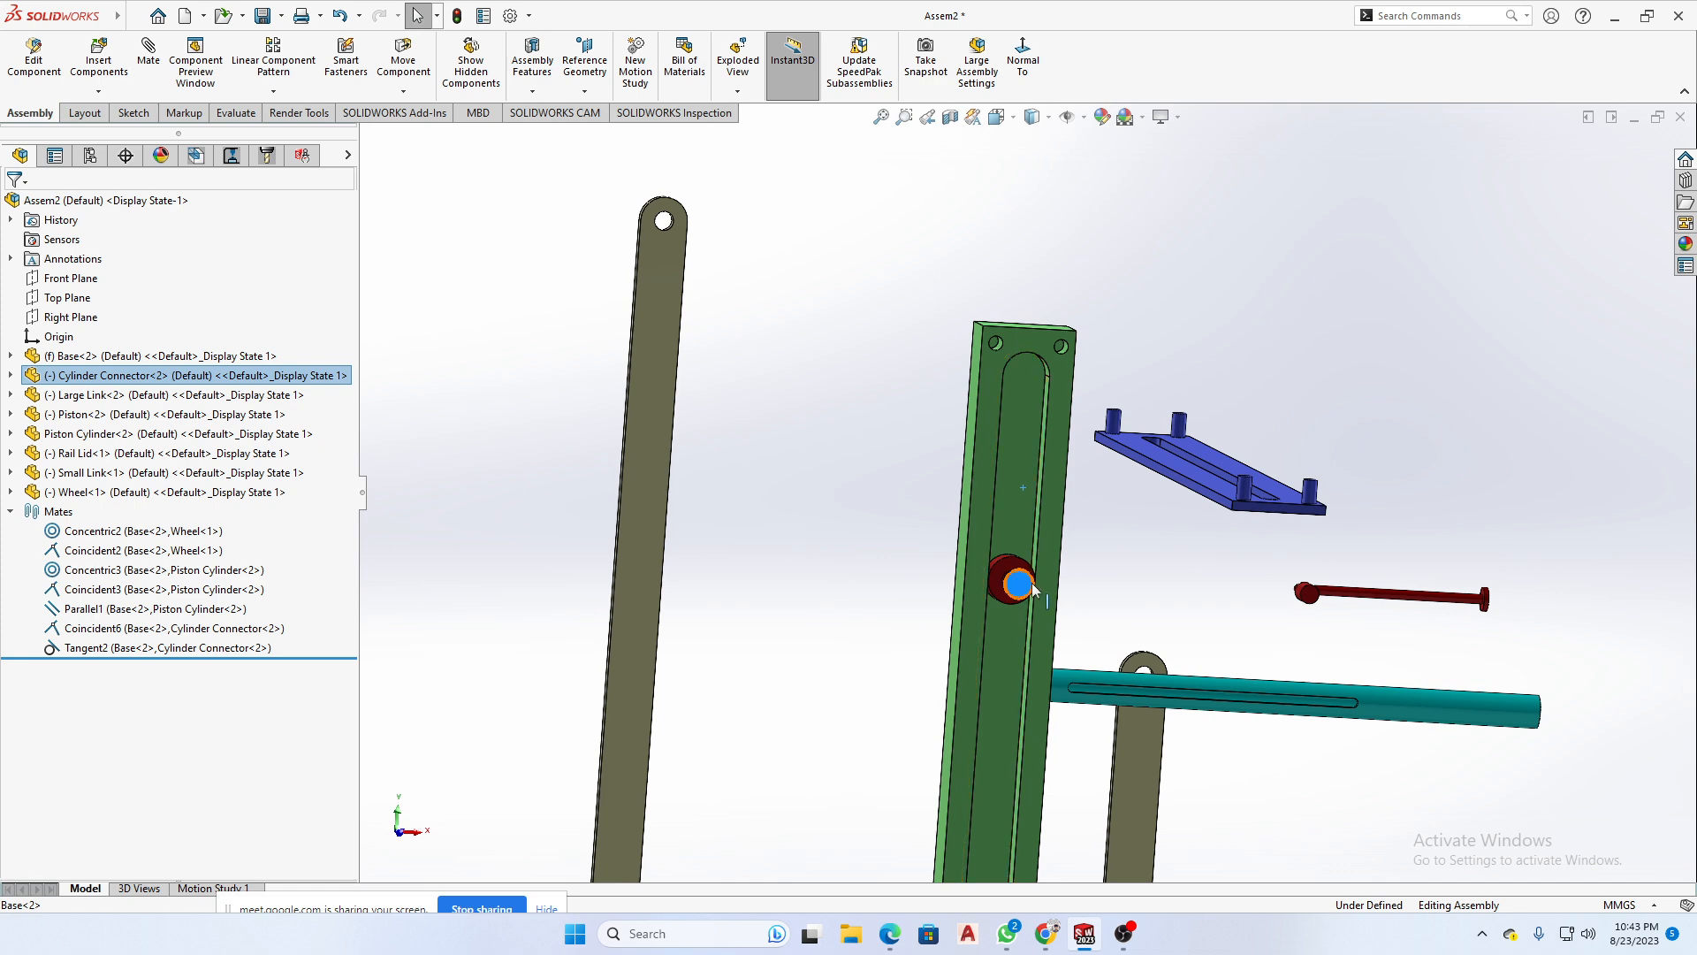
- Test the Cylinder Connector's travel between the upper and lower ends of the Base's slot
{"action": "left_click_drag", "start_coordinate": [1034, 589], "coordinate": [1043, 557]}
{"action": "left_click_drag", "start_coordinate": [1077, 327], "coordinate": [1053, 509]}
{"action": "scroll", "coordinate": [1034, 655], "scroll_direction": "up", "scroll_amount": 5}
{"action": "scroll", "coordinate": [1036, 651], "scroll_direction": "down", "scroll_amount": 5}
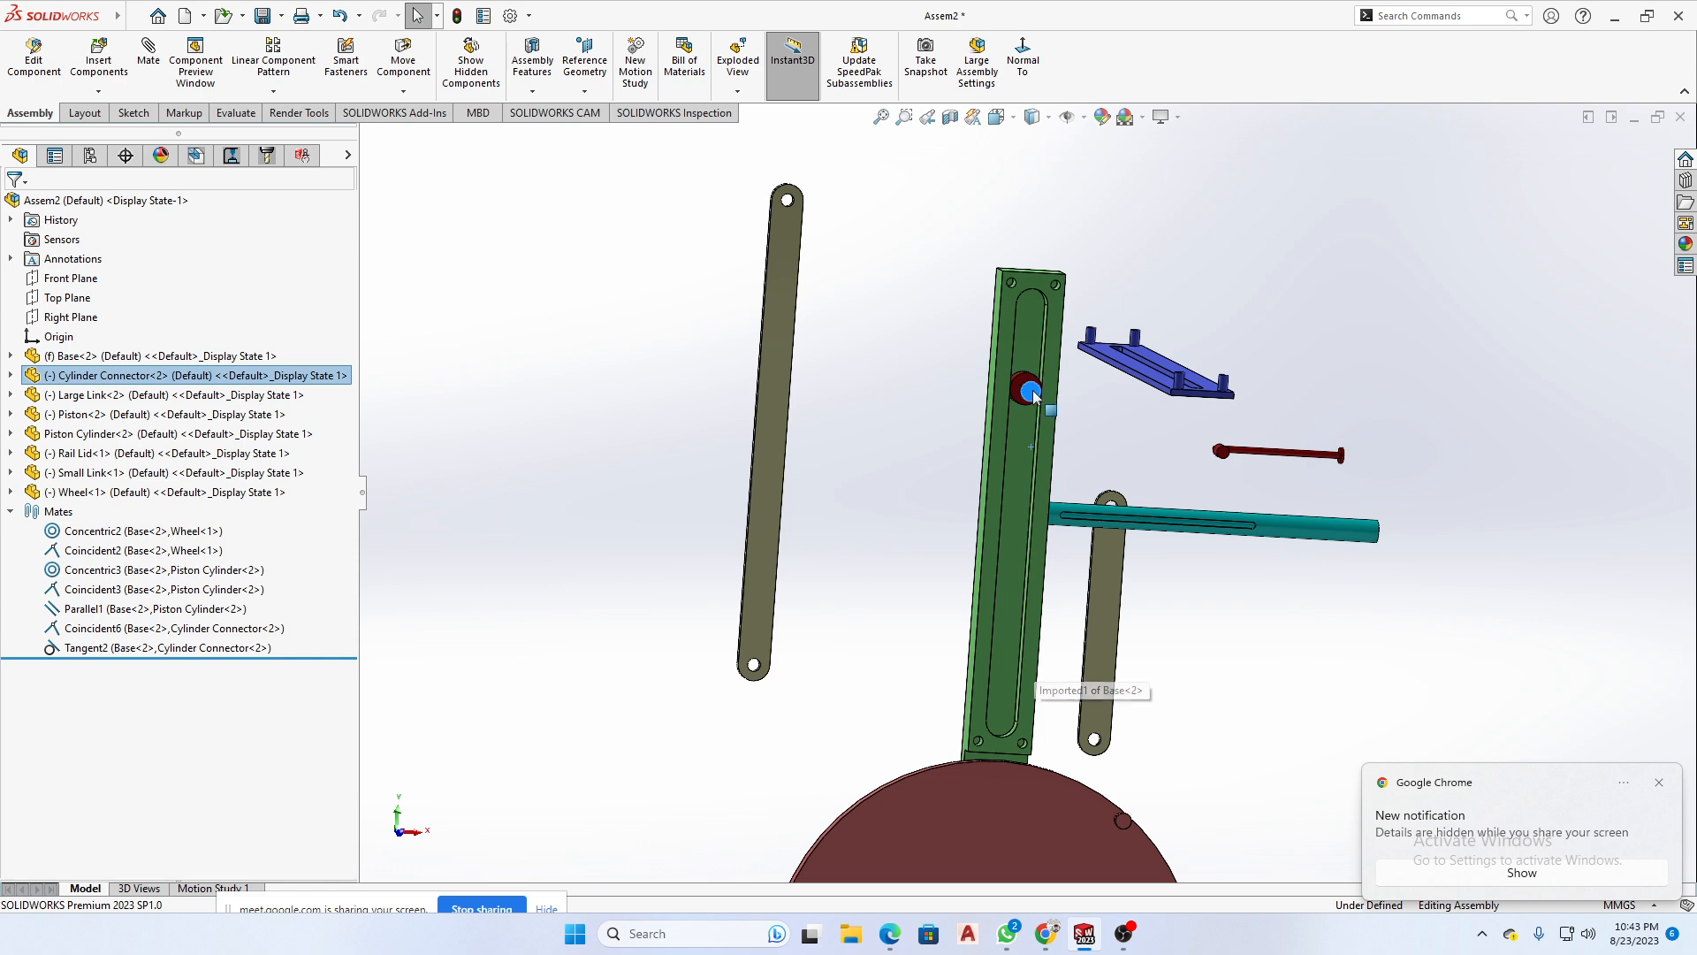
{"action": "left_click_drag", "start_coordinate": [1034, 395], "coordinate": [1023, 473]}
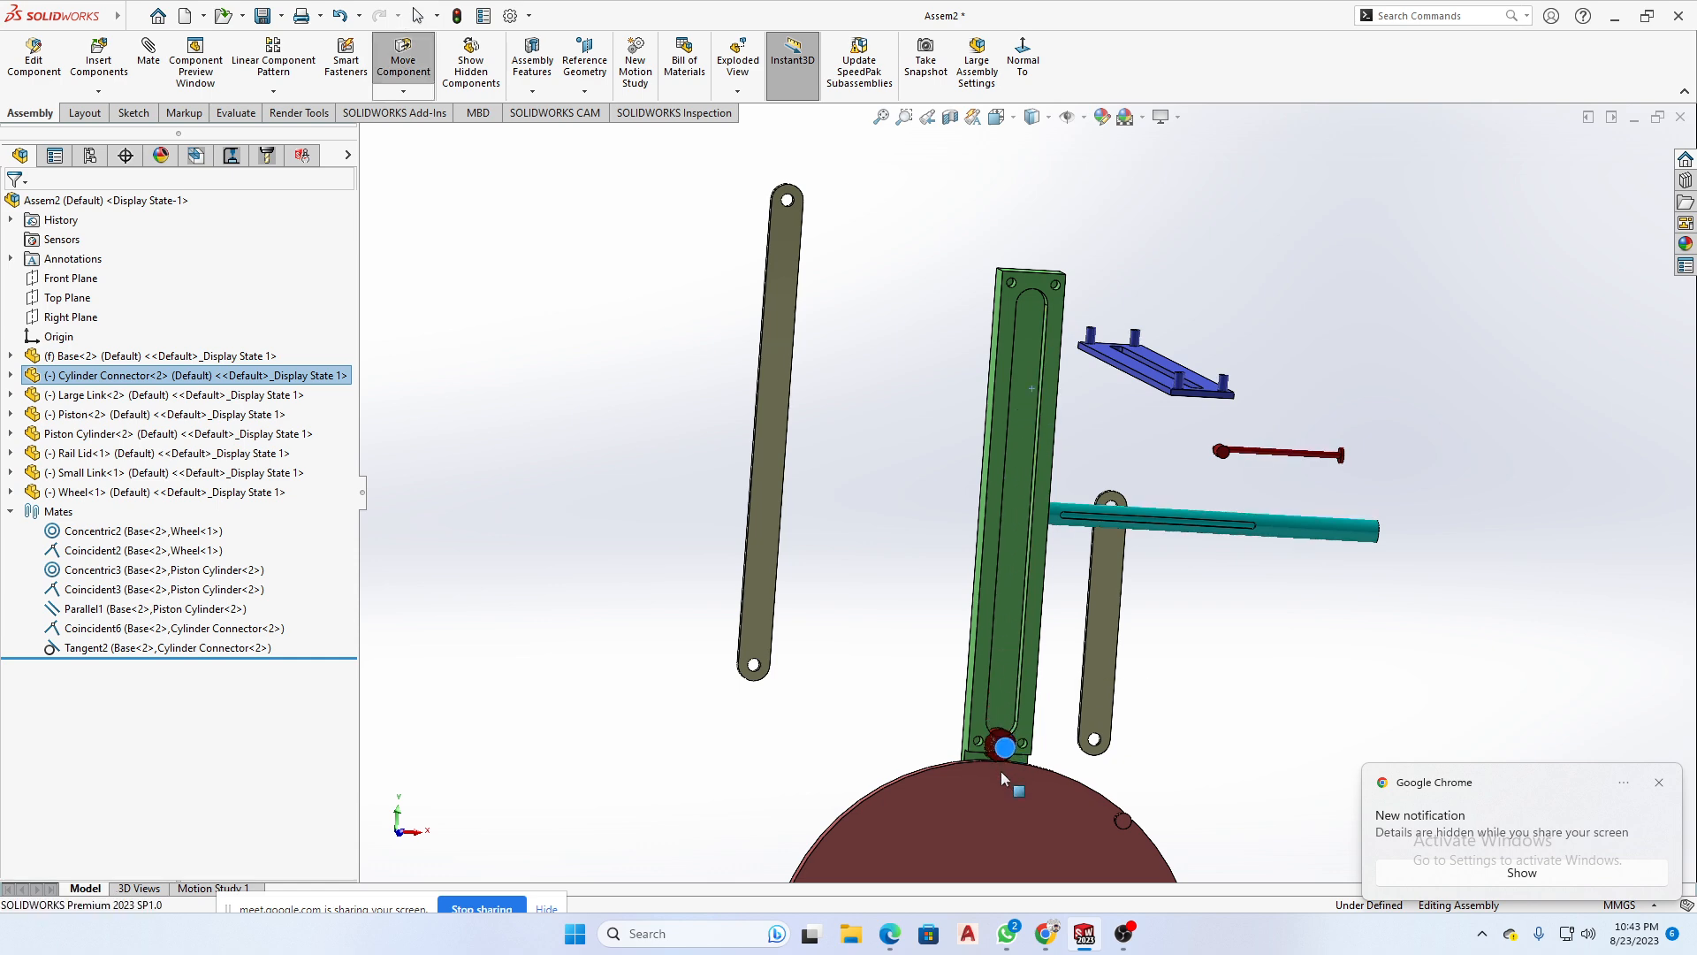
{"action": "left_click_drag", "start_coordinate": [1063, 537], "coordinate": [1056, 468]}
{"action": "scroll", "coordinate": [992, 474], "scroll_direction": "down", "scroll_amount": 6}
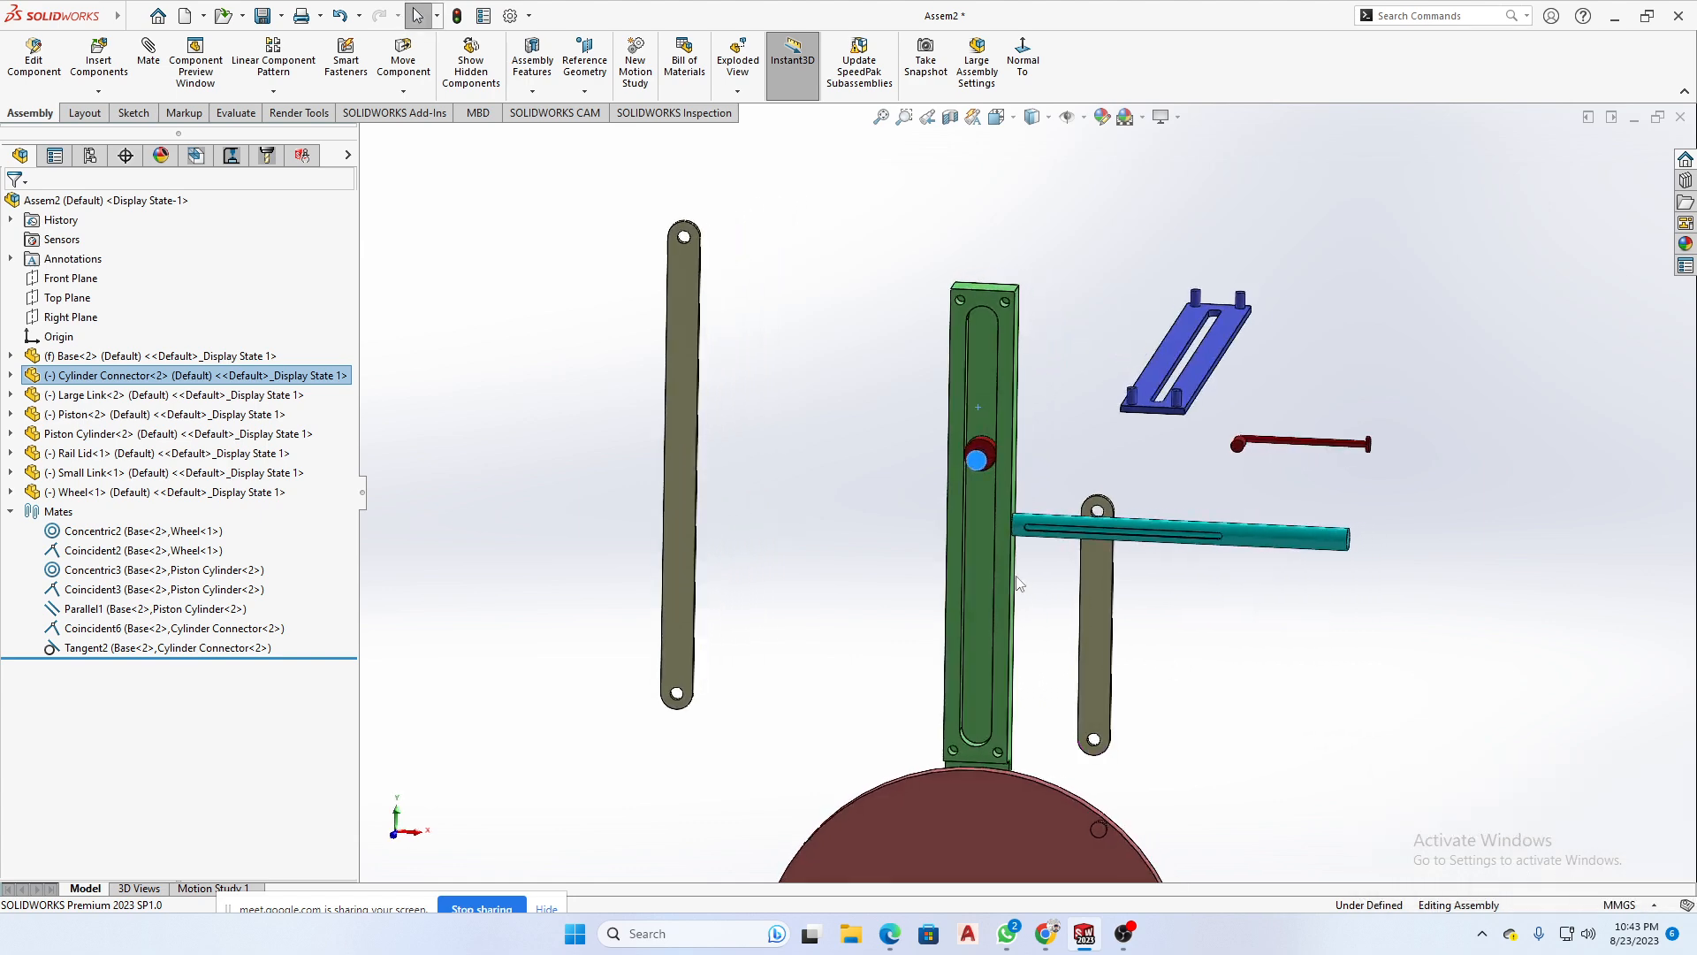
{"action": "scroll", "coordinate": [990, 469], "scroll_direction": "up", "scroll_amount": 8}
{"action": "scroll", "coordinate": [1052, 456], "scroll_direction": "down", "scroll_amount": 4}
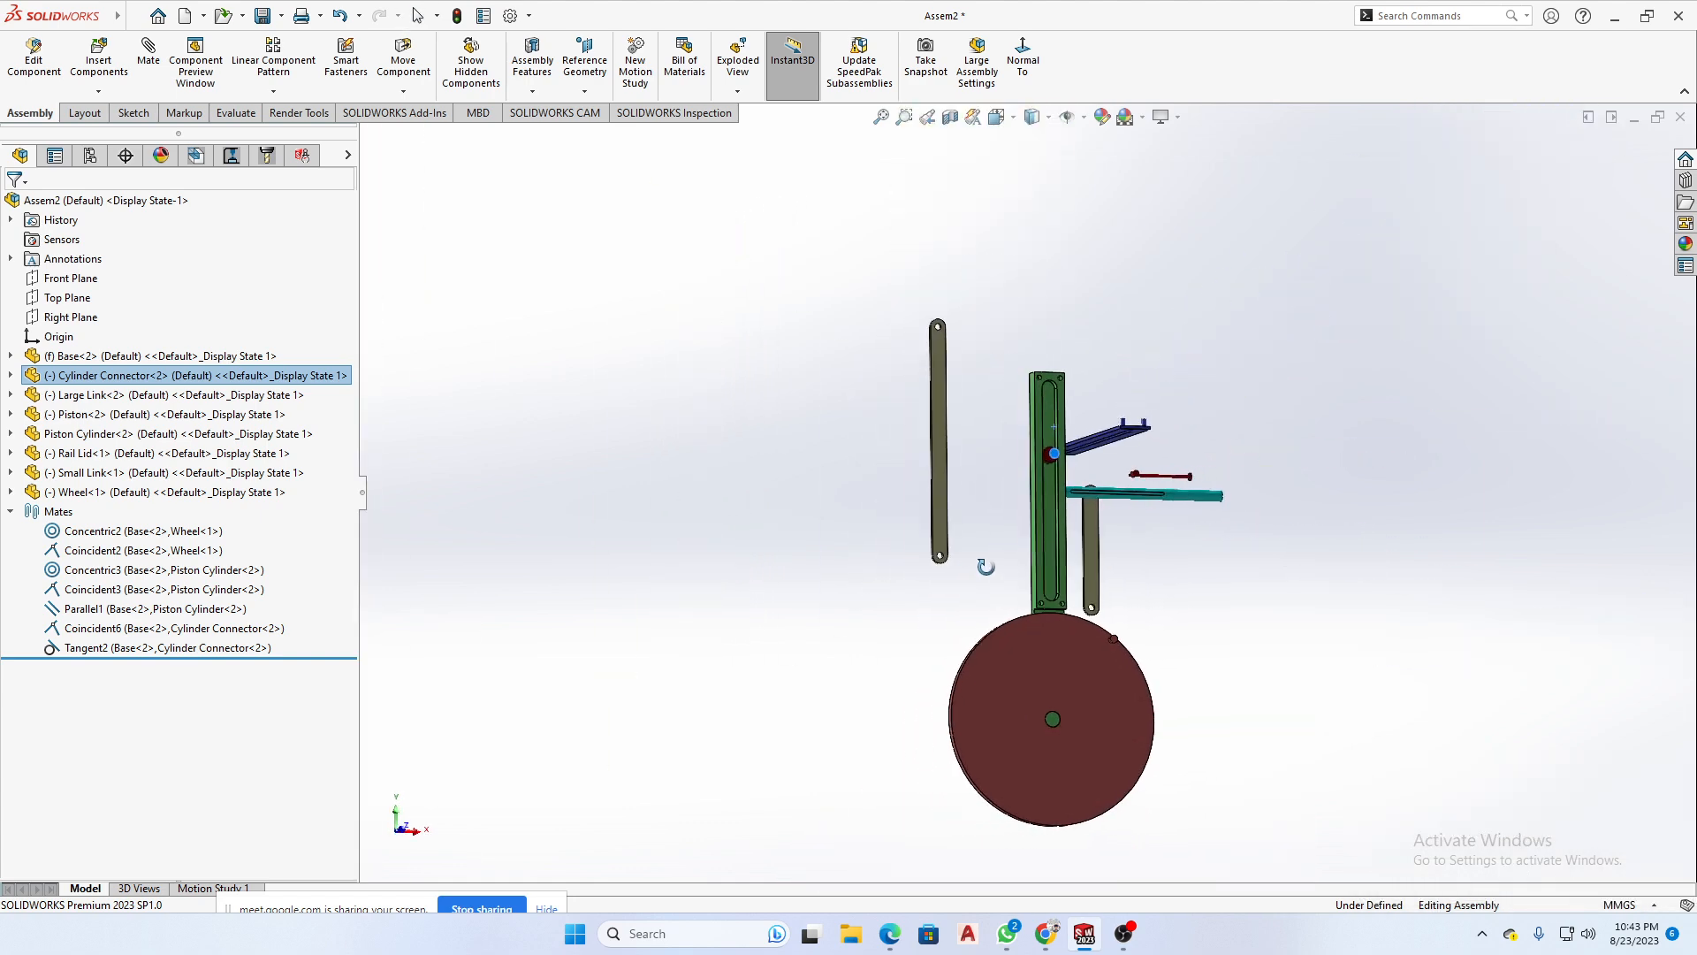
{"action": "scroll", "coordinate": [1053, 469], "scroll_direction": "down", "scroll_amount": 3}
{"action": "left_click_drag", "start_coordinate": [1031, 485], "coordinate": [1075, 188]}
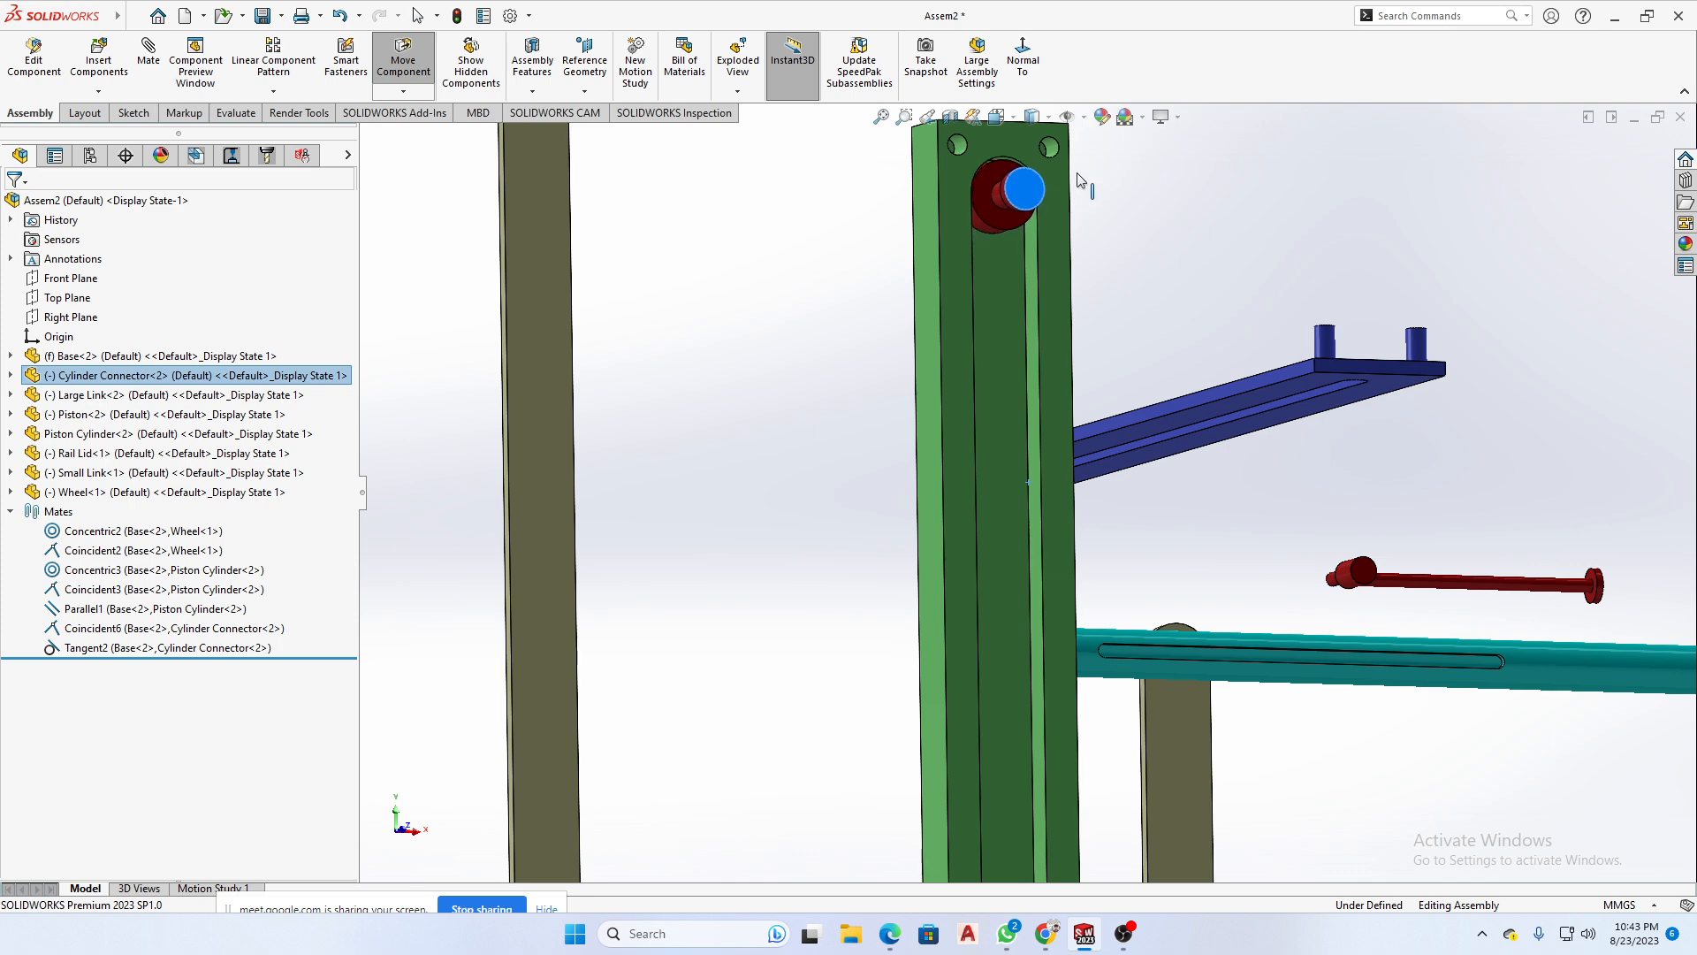
{"action": "left_click_drag", "start_coordinate": [1079, 177], "coordinate": [1076, 734]}
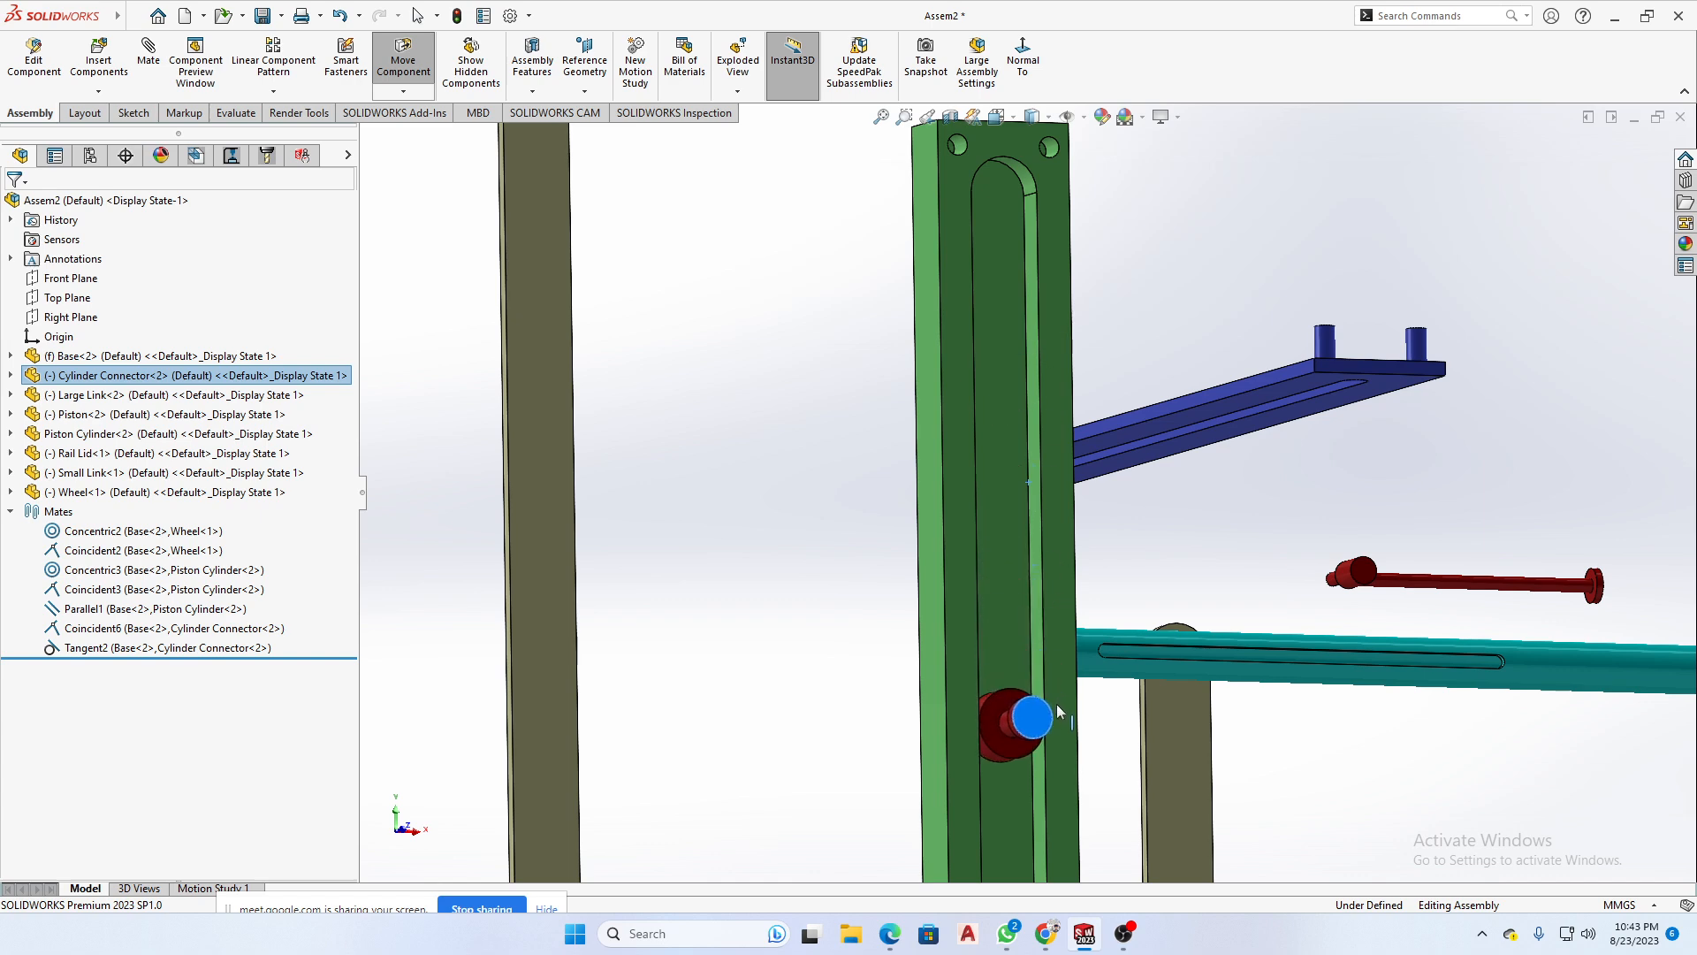
{"action": "scroll", "coordinate": [1061, 707], "scroll_direction": "up", "scroll_amount": 7}
{"action": "scroll", "coordinate": [1036, 581], "scroll_direction": "down", "scroll_amount": 6}
{"action": "scroll", "coordinate": [1034, 580], "scroll_direction": "up", "scroll_amount": 1}
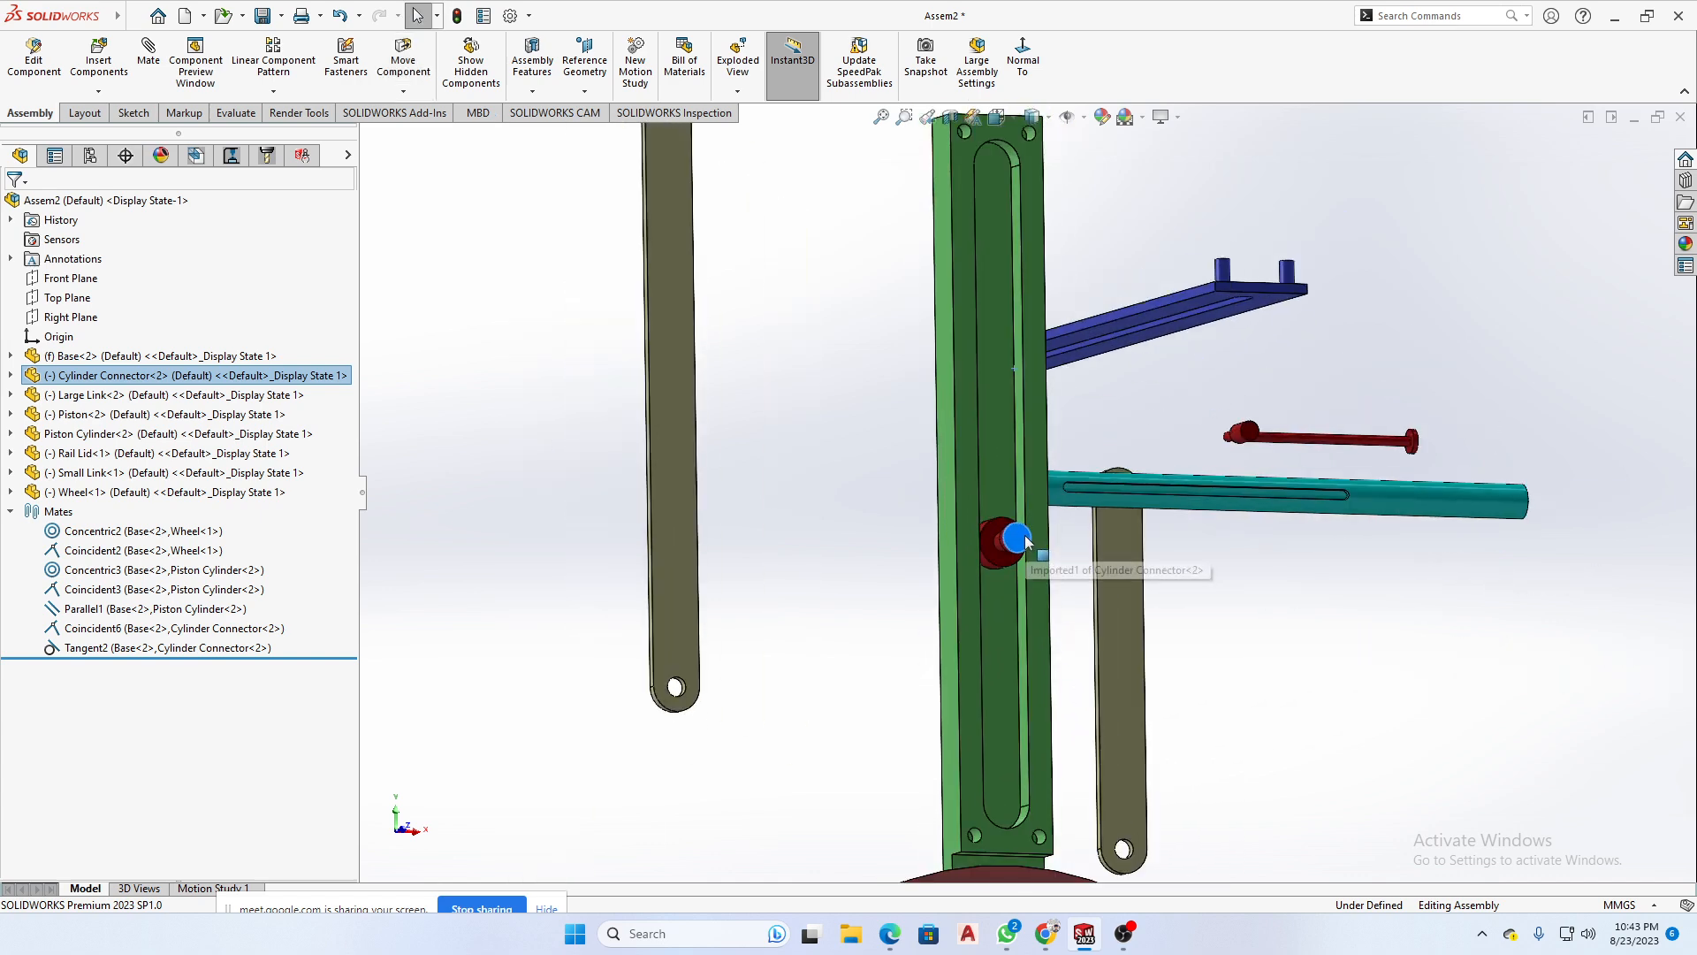
{"action": "left_click_drag", "start_coordinate": [1026, 542], "coordinate": [1046, 612]}
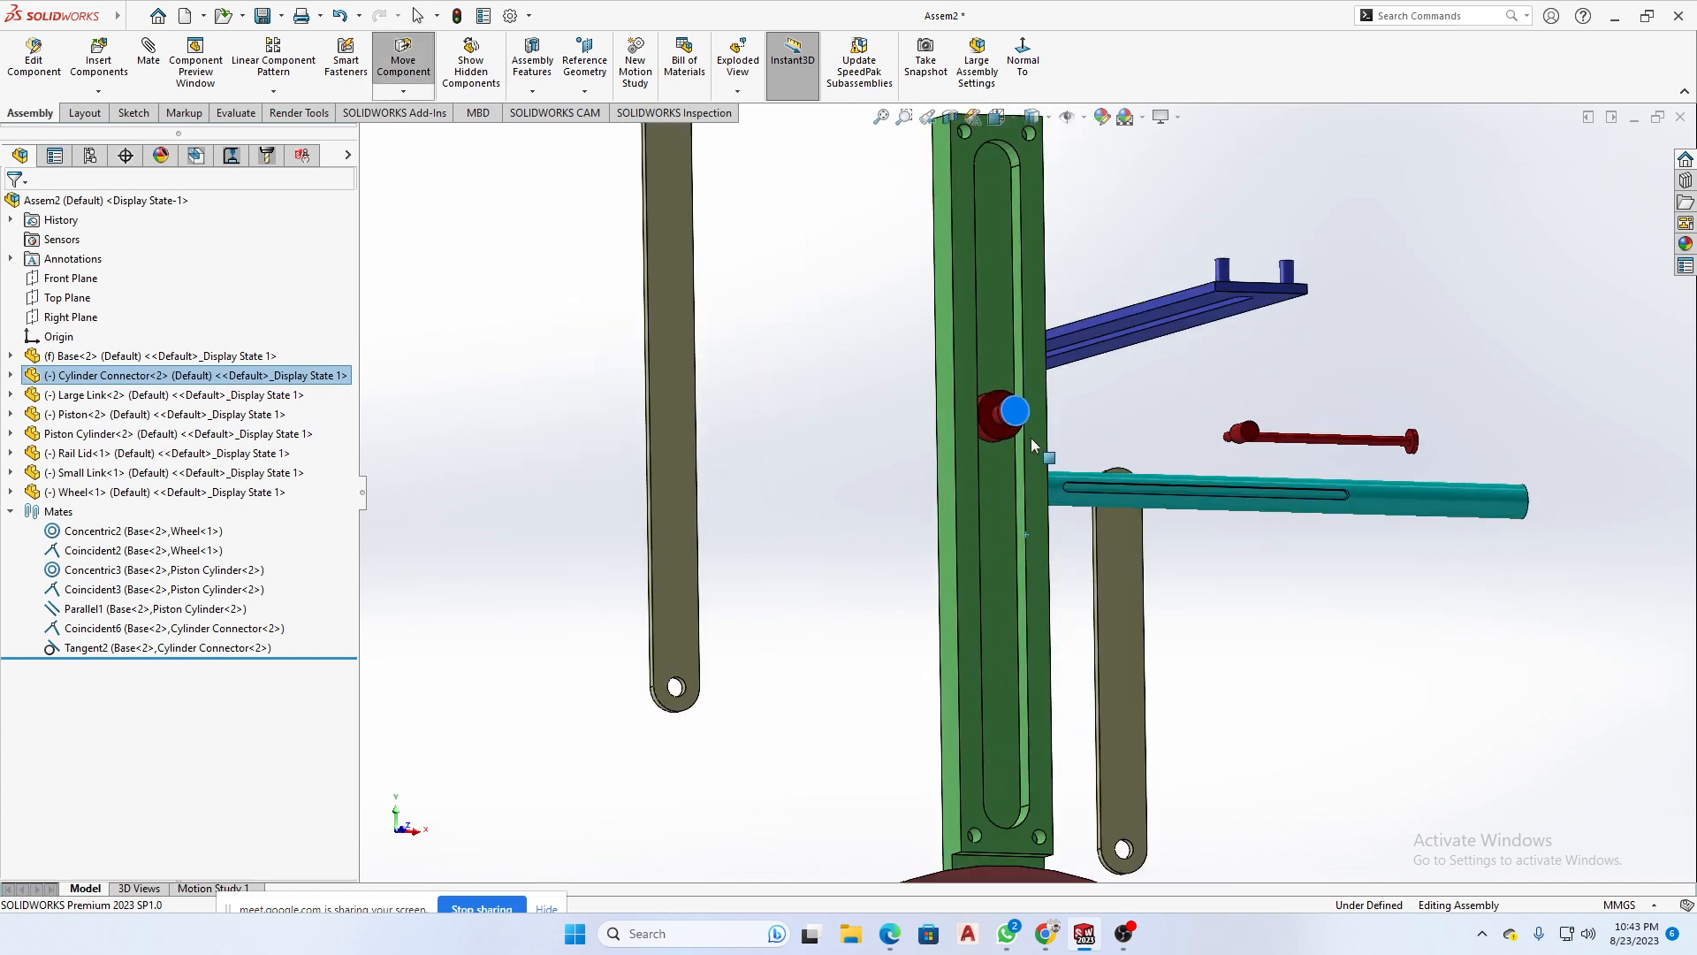
{"action": "key", "text": "Escape"}
{"action": "scroll", "coordinate": [1144, 495], "scroll_direction": "up", "scroll_amount": 5}
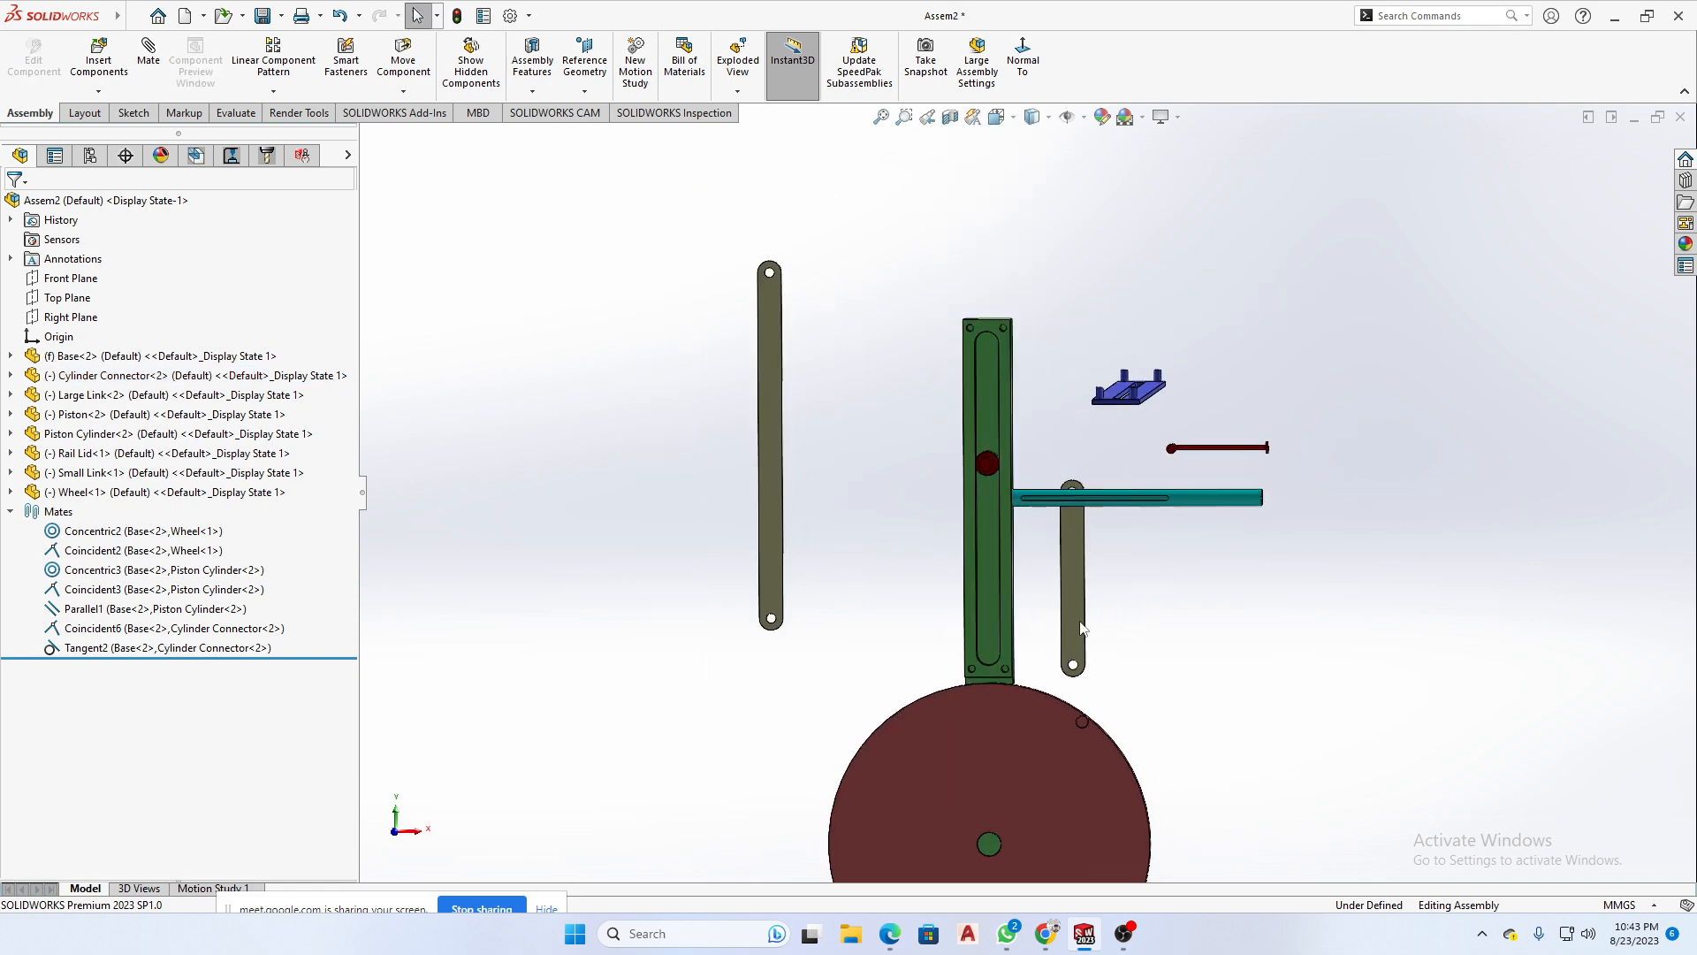
- Move the Large Link closer to the side of the Base
{"action": "left_click_drag", "start_coordinate": [771, 427], "coordinate": [847, 448]}
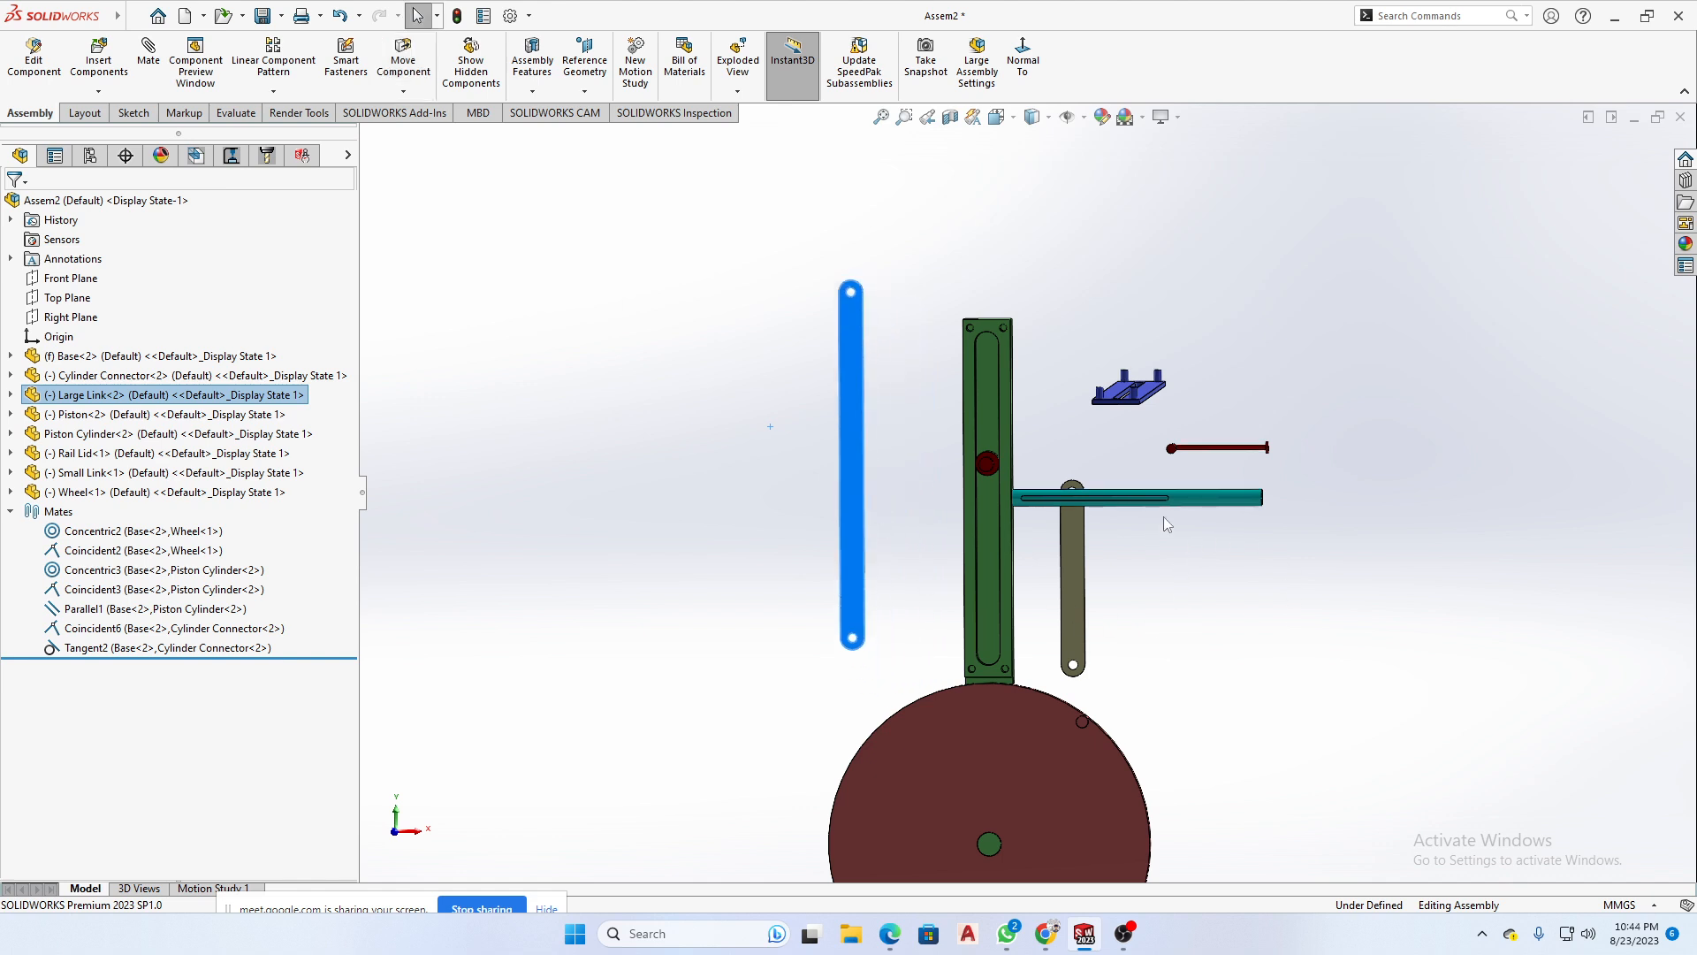
{"action": "middle_click_drag", "start_coordinate": [1074, 541], "coordinate": [1048, 603]}
{"action": "scroll", "coordinate": [1112, 359], "scroll_direction": "down", "scroll_amount": 4}
{"action": "scroll", "coordinate": [1123, 499], "scroll_direction": "up", "scroll_amount": 3}
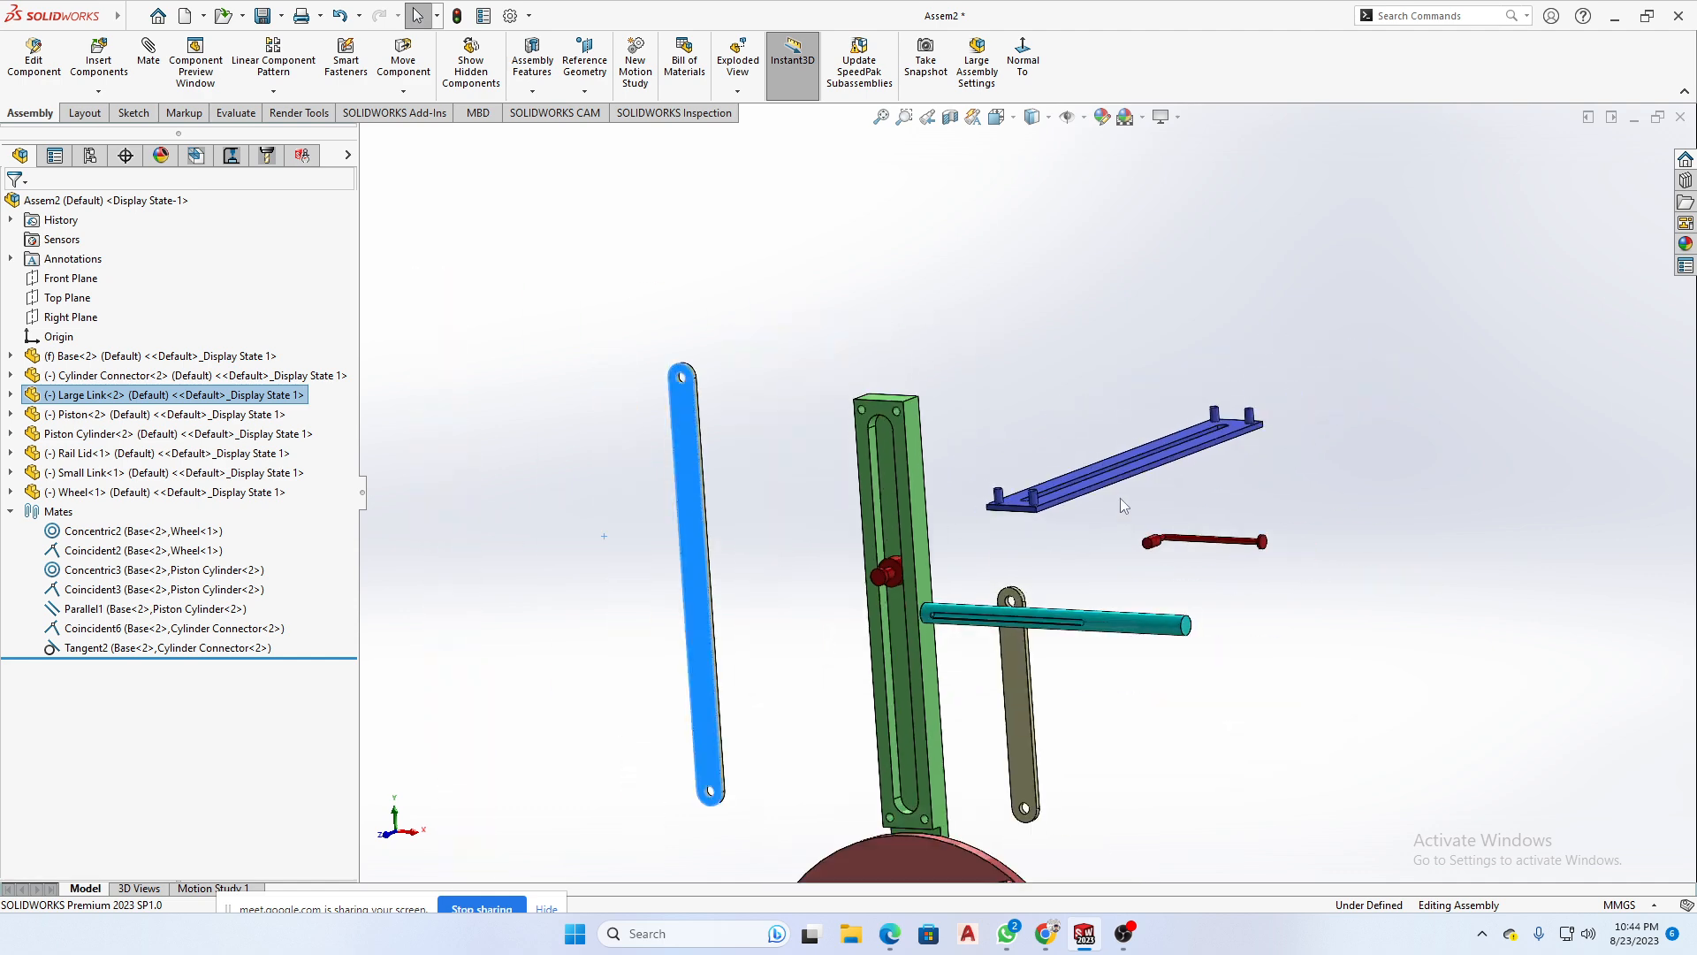
- Move the Rail Lid in front of the Base's slotted face and rotate it upright with its pins facing the Base
{"action": "left_click_drag", "start_coordinate": [1130, 469], "coordinate": [852, 679]}
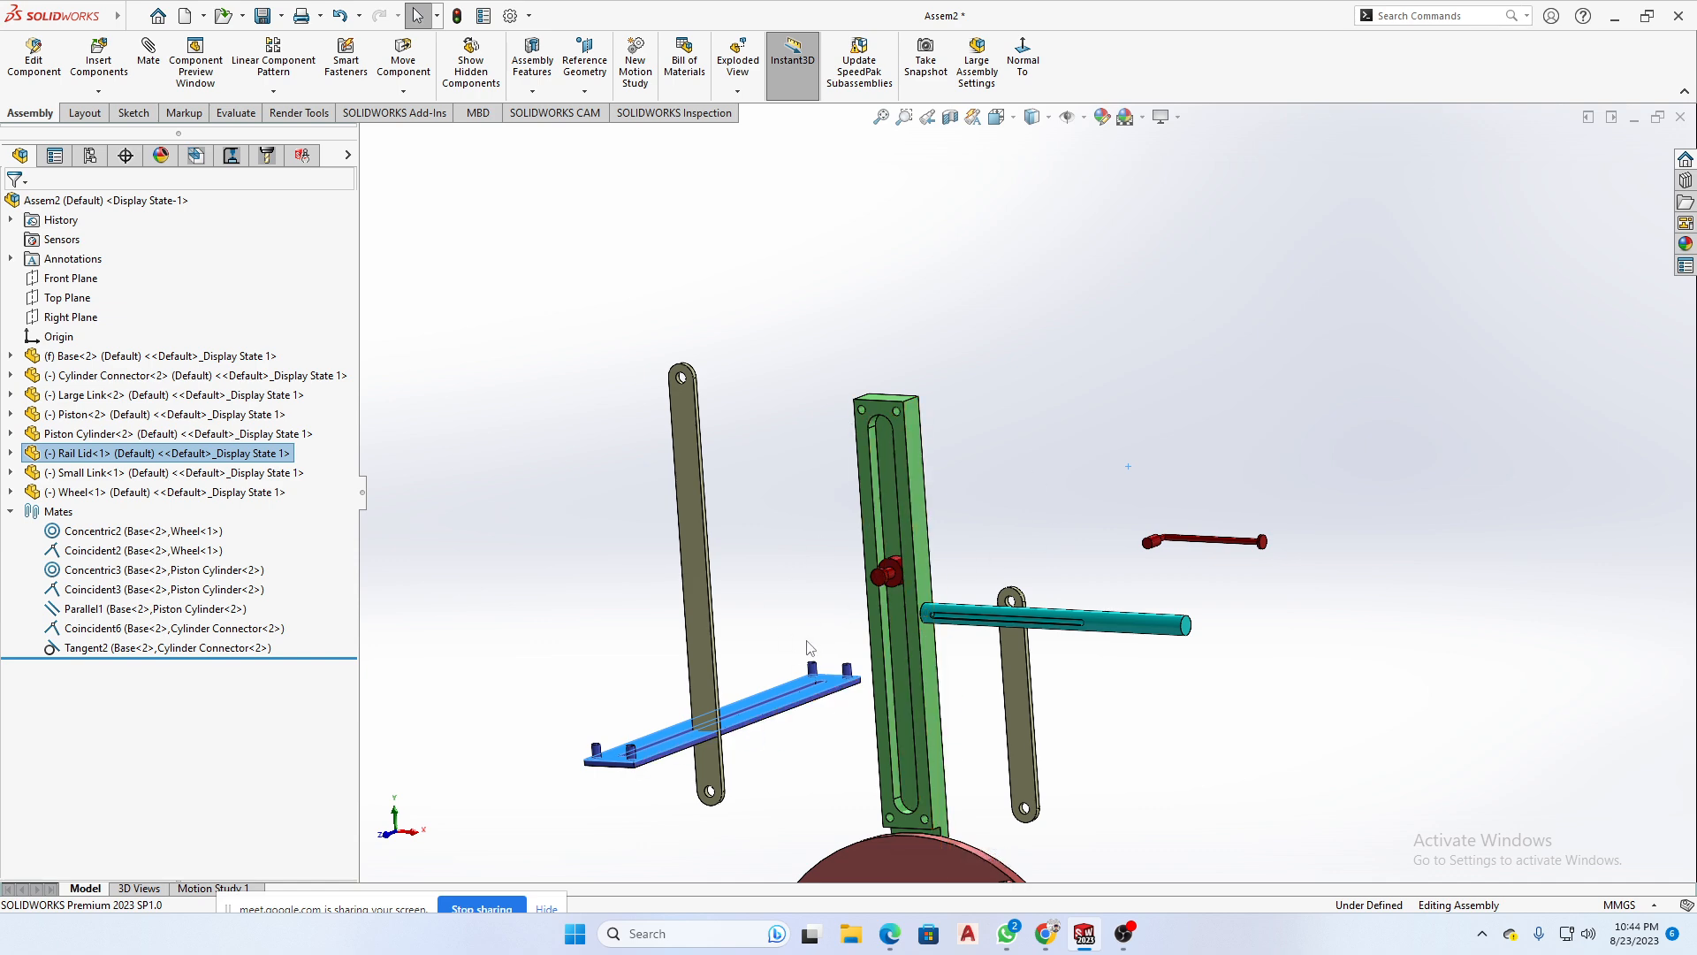
{"action": "scroll", "coordinate": [807, 648], "scroll_direction": "down", "scroll_amount": 5}
{"action": "scroll", "coordinate": [915, 698], "scroll_direction": "up", "scroll_amount": 3}
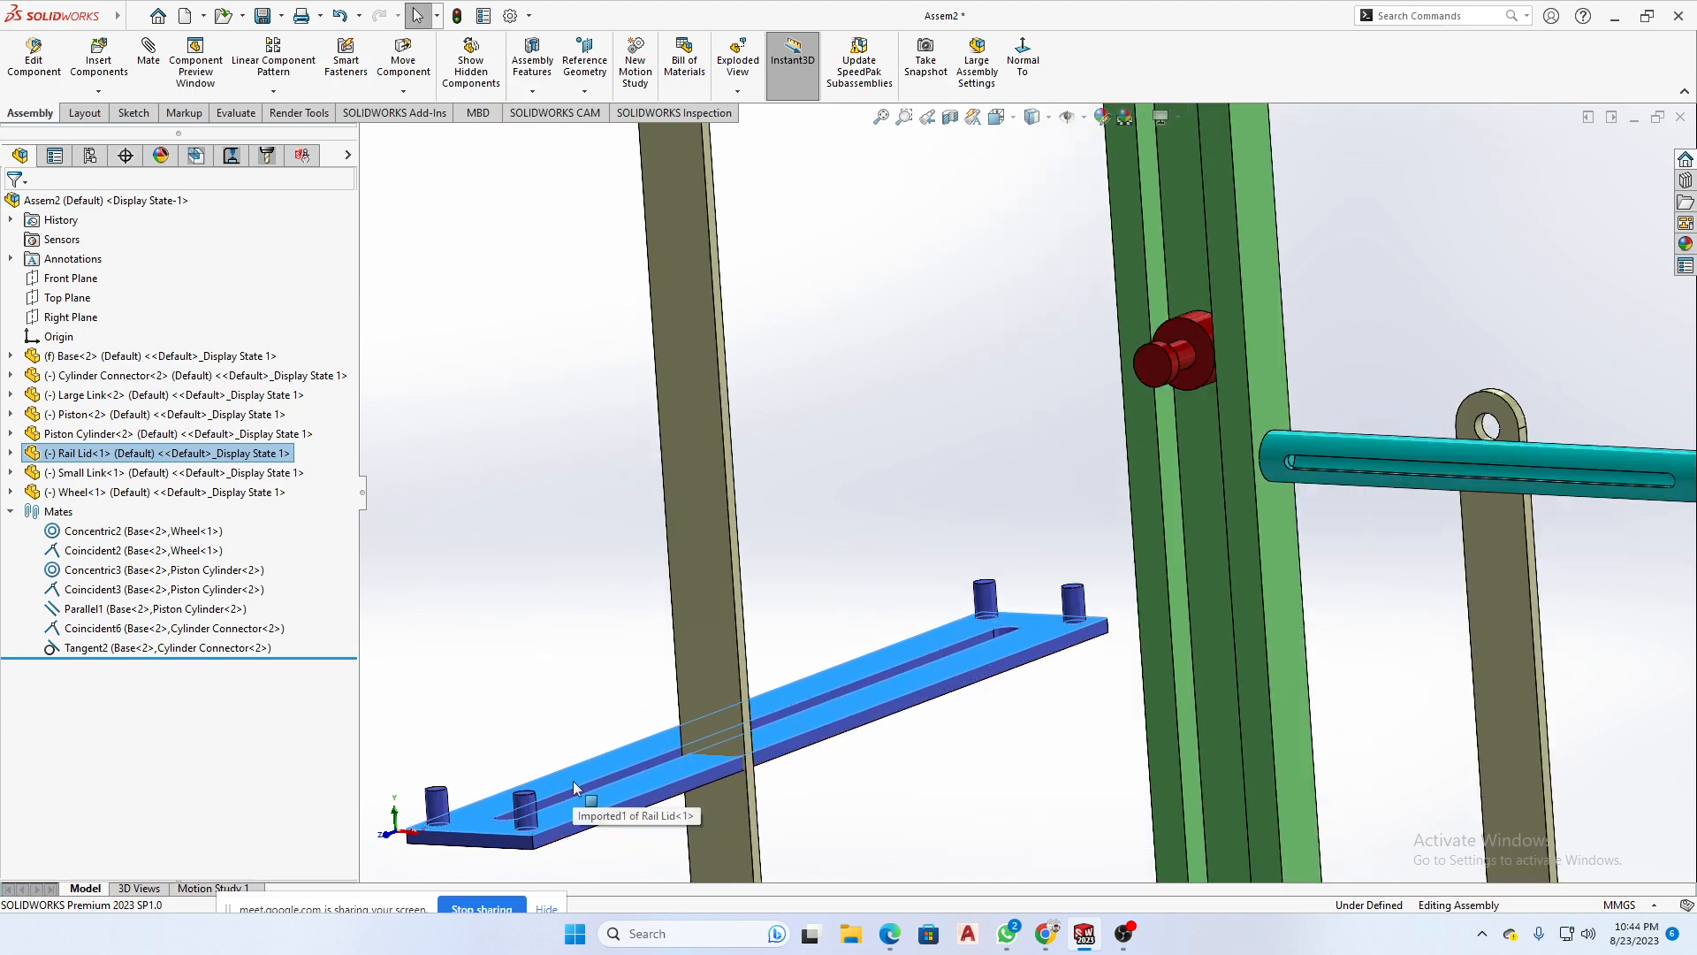
{"action": "scroll", "coordinate": [944, 642], "scroll_direction": "up", "scroll_amount": 2}
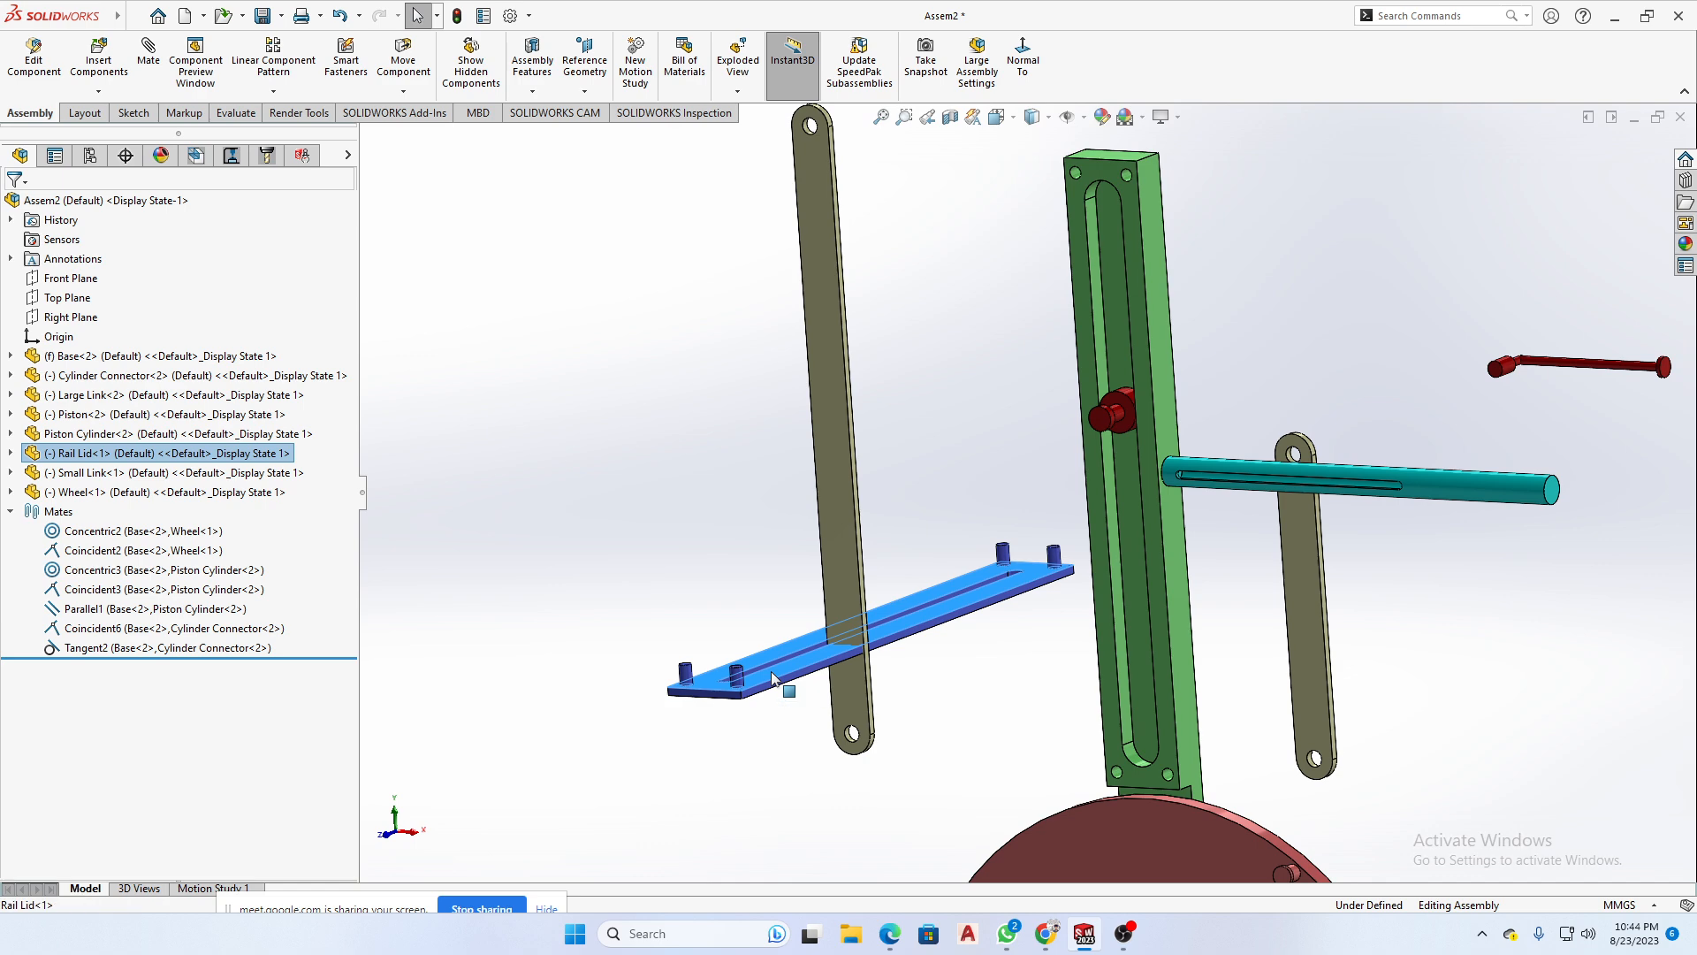
{"action": "left_click_drag", "start_coordinate": [772, 677], "coordinate": [696, 312]}
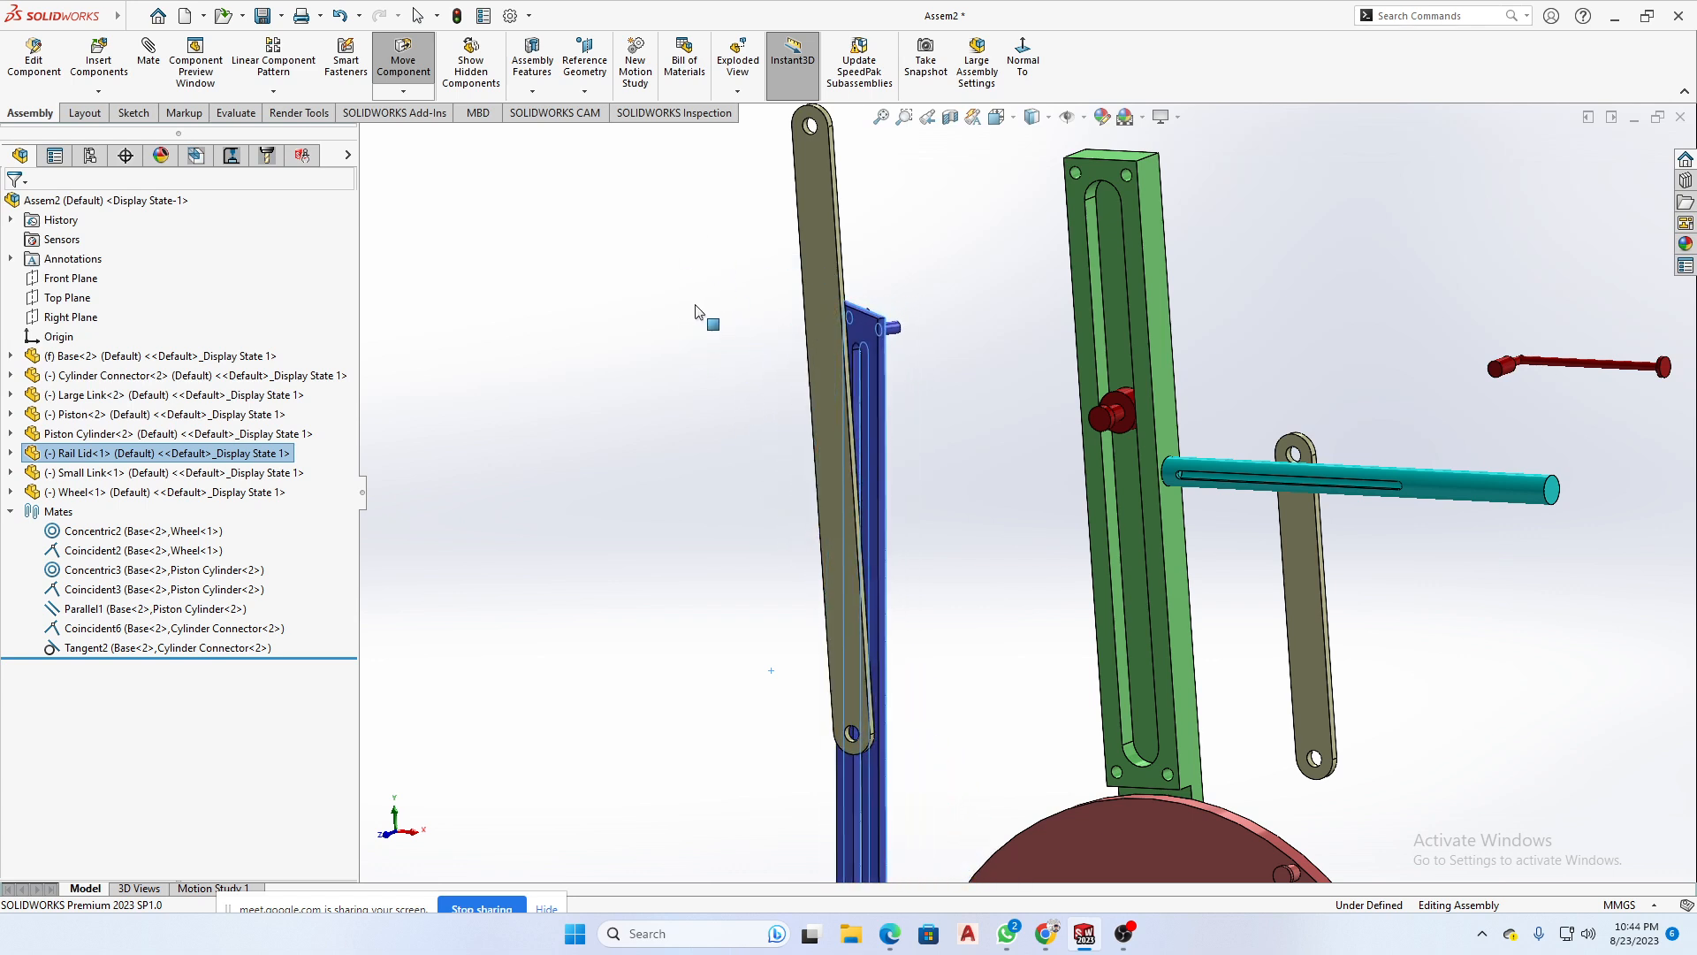
{"action": "scroll", "coordinate": [994, 490], "scroll_direction": "up", "scroll_amount": 2}
{"action": "left_click", "coordinate": [991, 491]}
{"action": "scroll", "coordinate": [990, 491], "scroll_direction": "up", "scroll_amount": 1}
{"action": "middle_click_drag", "start_coordinate": [990, 491], "coordinate": [915, 477]}
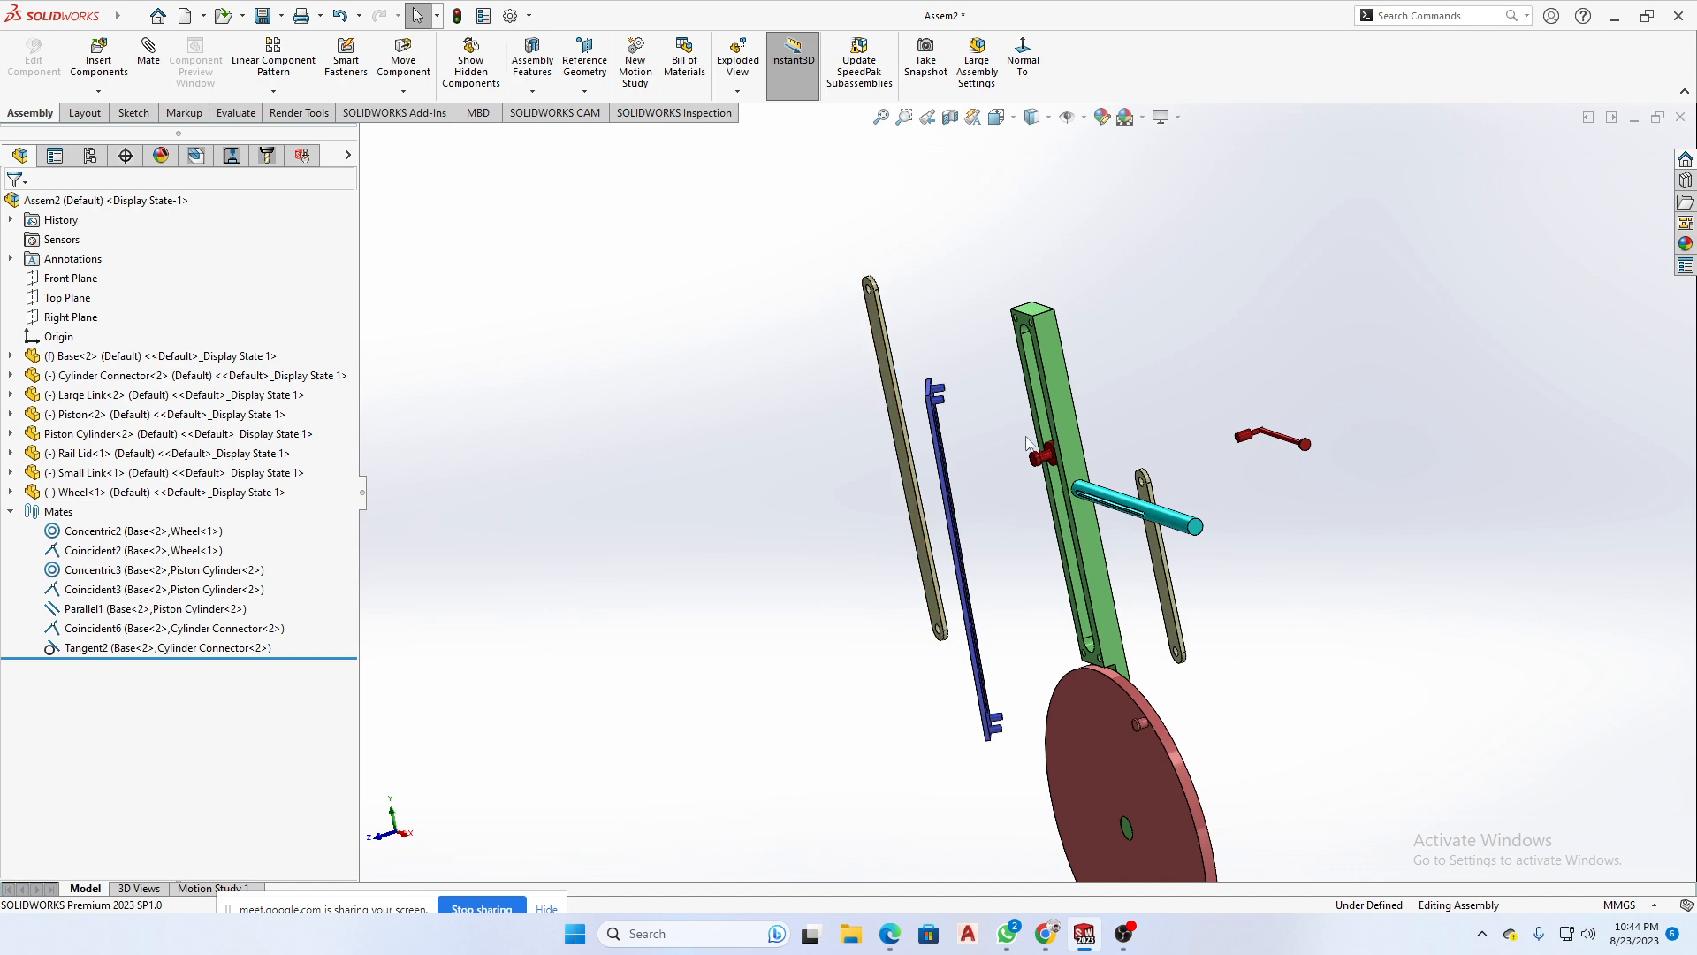
- Mate one upper pin of the Rail Lid concentric with the matching upper corner hole of the Base
{"action": "scroll", "coordinate": [994, 419], "scroll_direction": "down", "scroll_amount": 5}
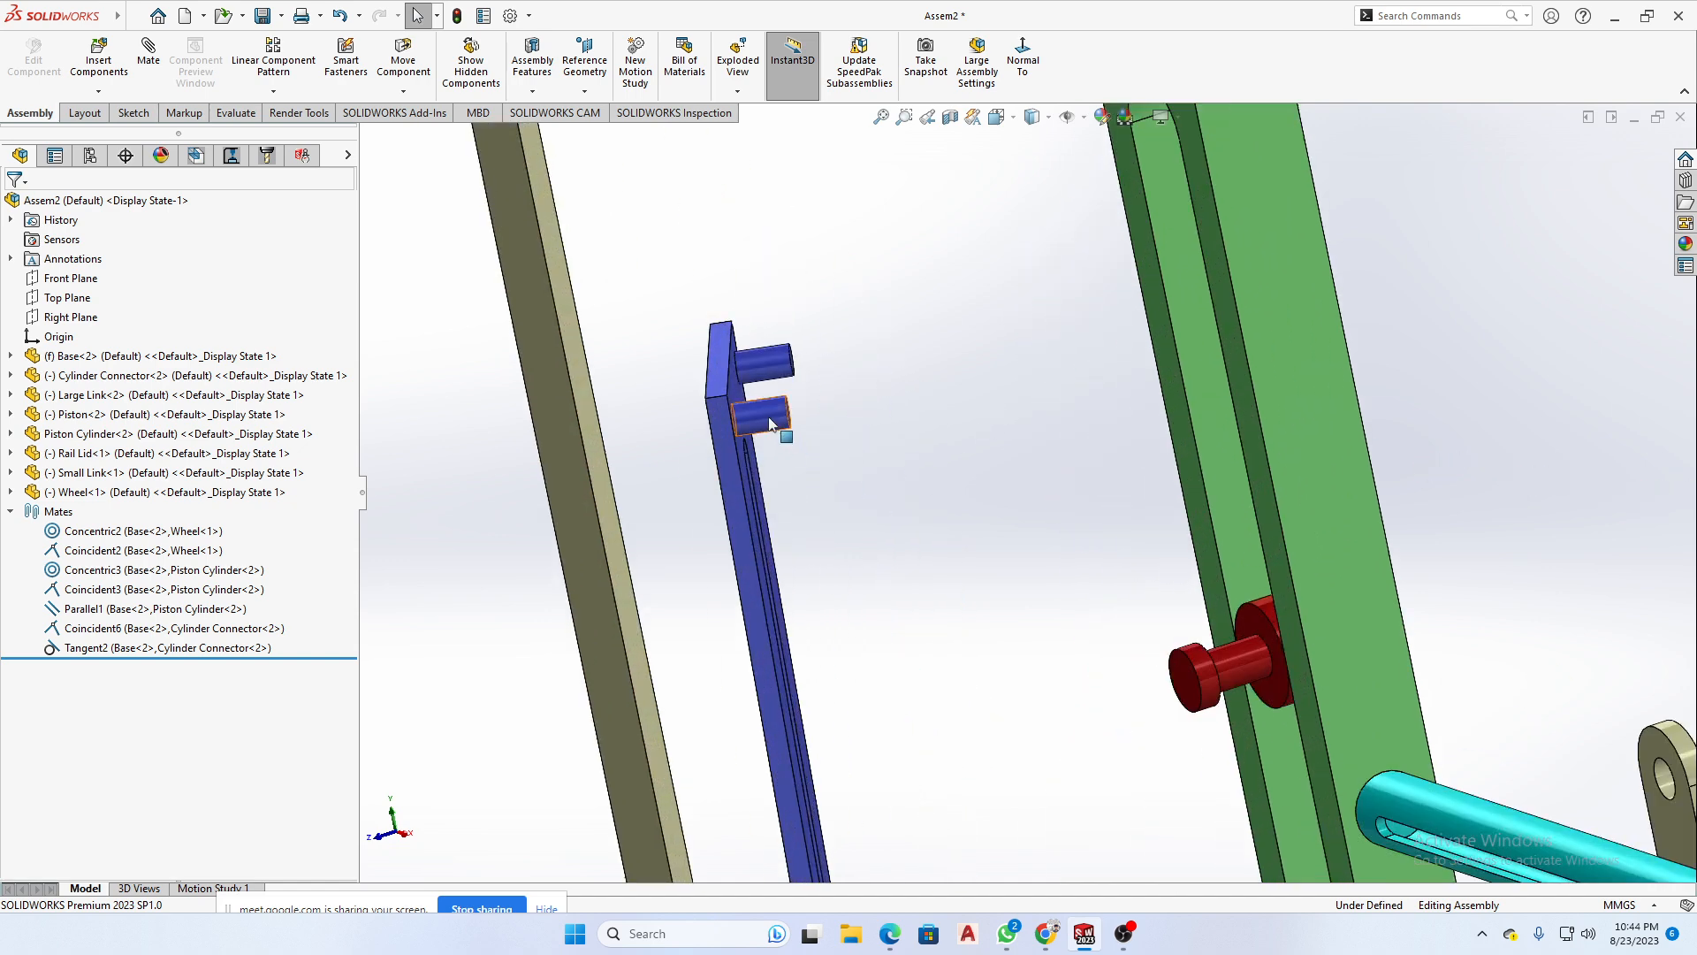
{"action": "left_click", "coordinate": [771, 424]}
{"action": "scroll", "coordinate": [969, 454], "scroll_direction": "up", "scroll_amount": 3}
{"action": "middle_click_drag", "start_coordinate": [969, 455], "coordinate": [1043, 469]}
{"action": "scroll", "coordinate": [1206, 260], "scroll_direction": "down", "scroll_amount": 5}
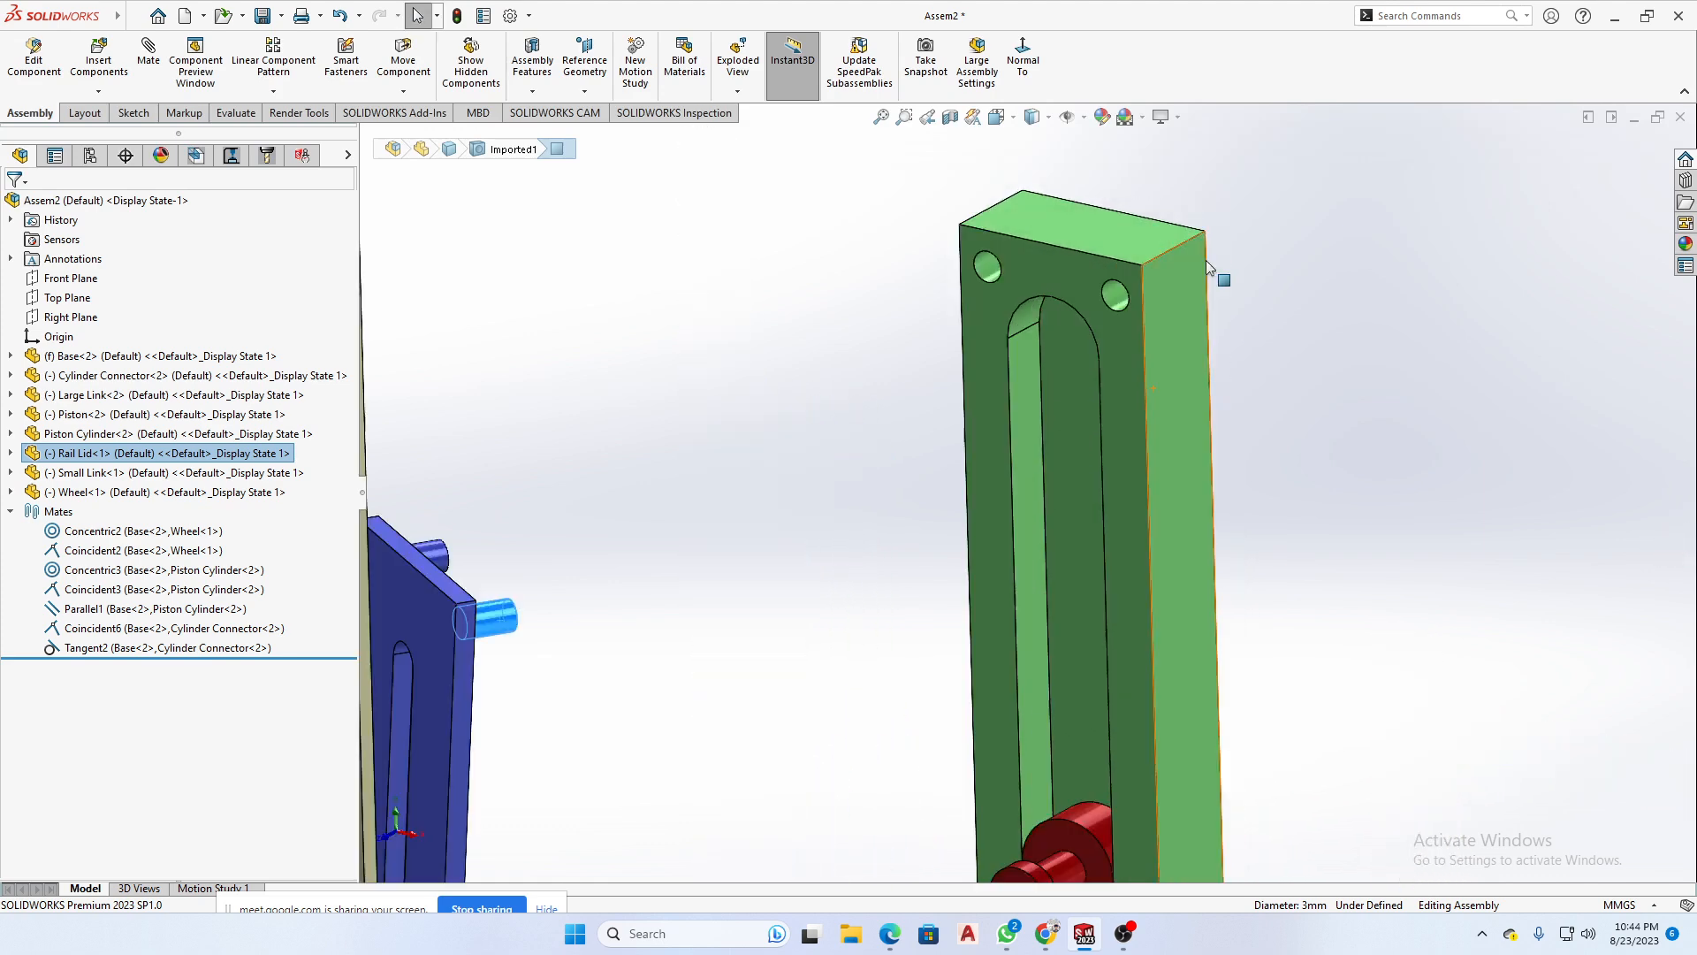
{"action": "left_click", "coordinate": [1052, 329], "text": "ctrl"}
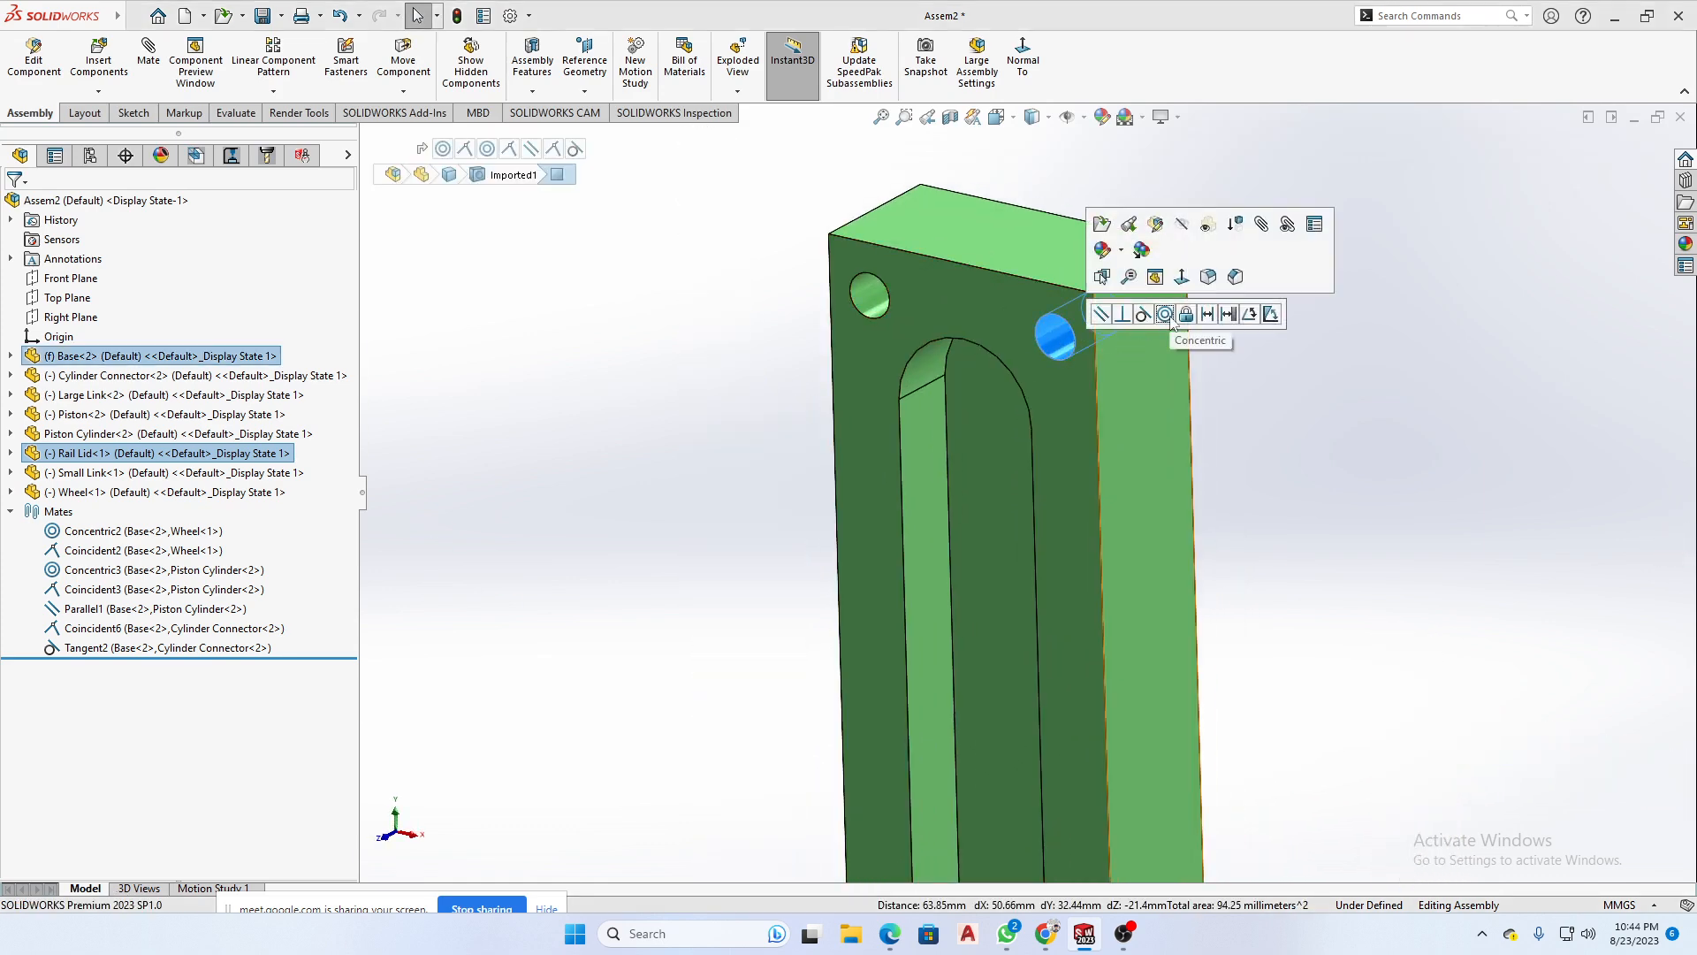
{"action": "left_click", "coordinate": [1166, 315]}
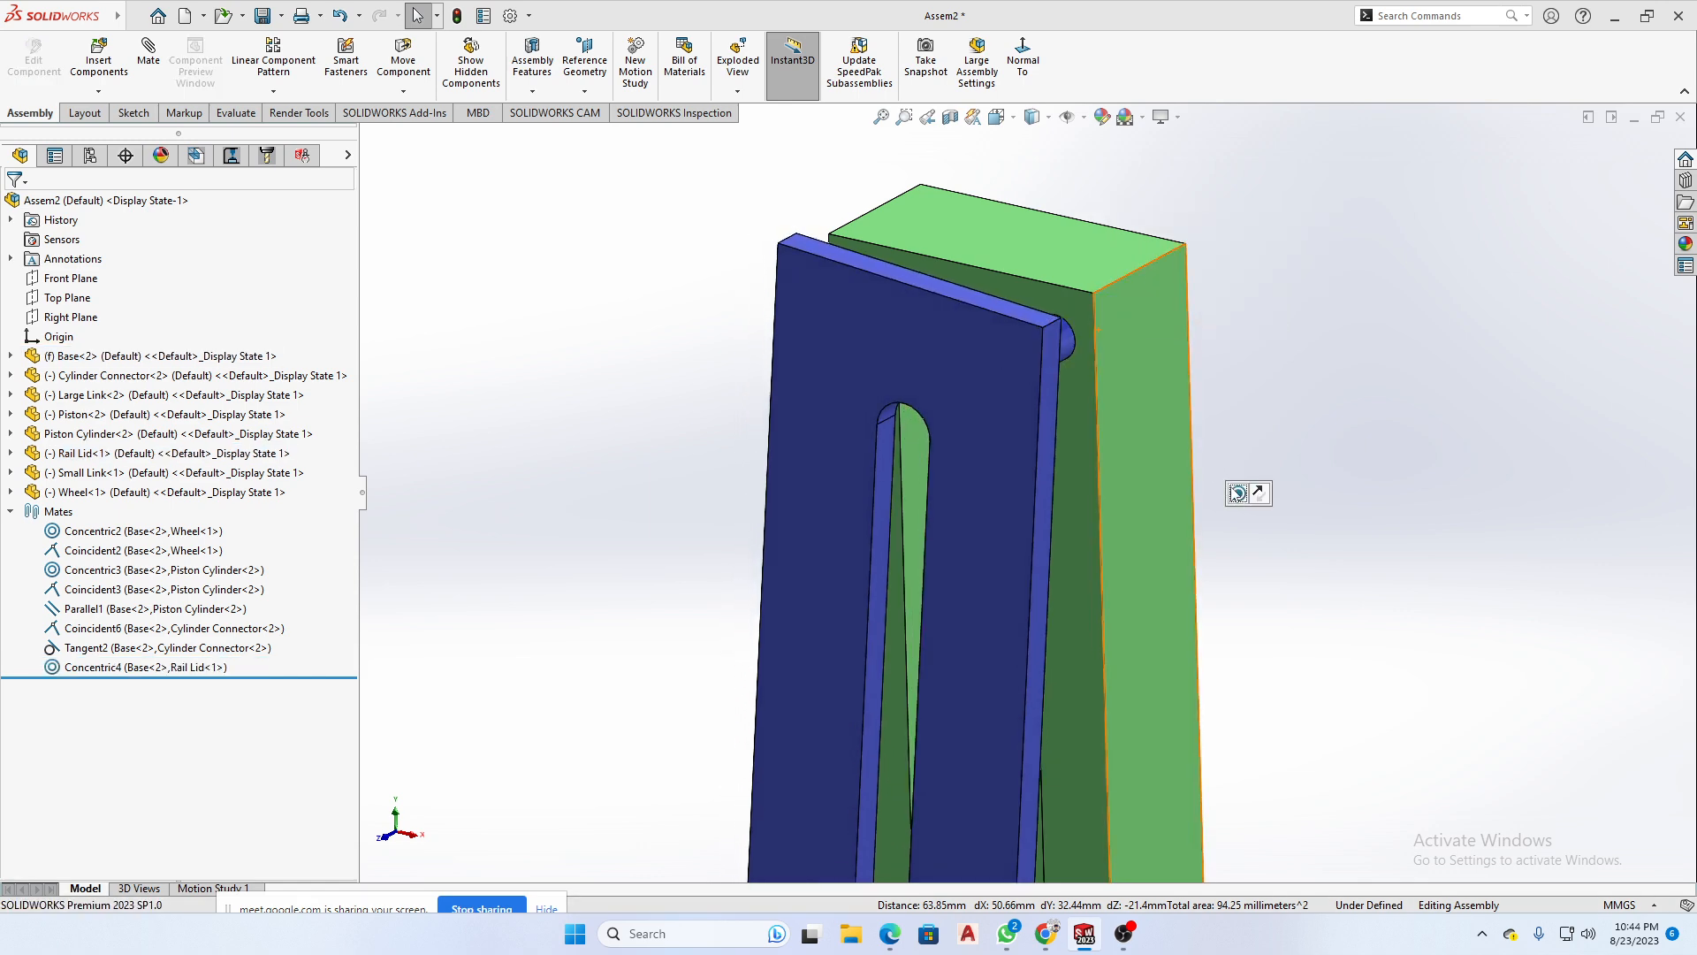
- Swing the Rail Lid about its mated upper pin to check its remaining freedom of movement
{"action": "scroll", "coordinate": [1301, 601], "scroll_direction": "up", "scroll_amount": 6}
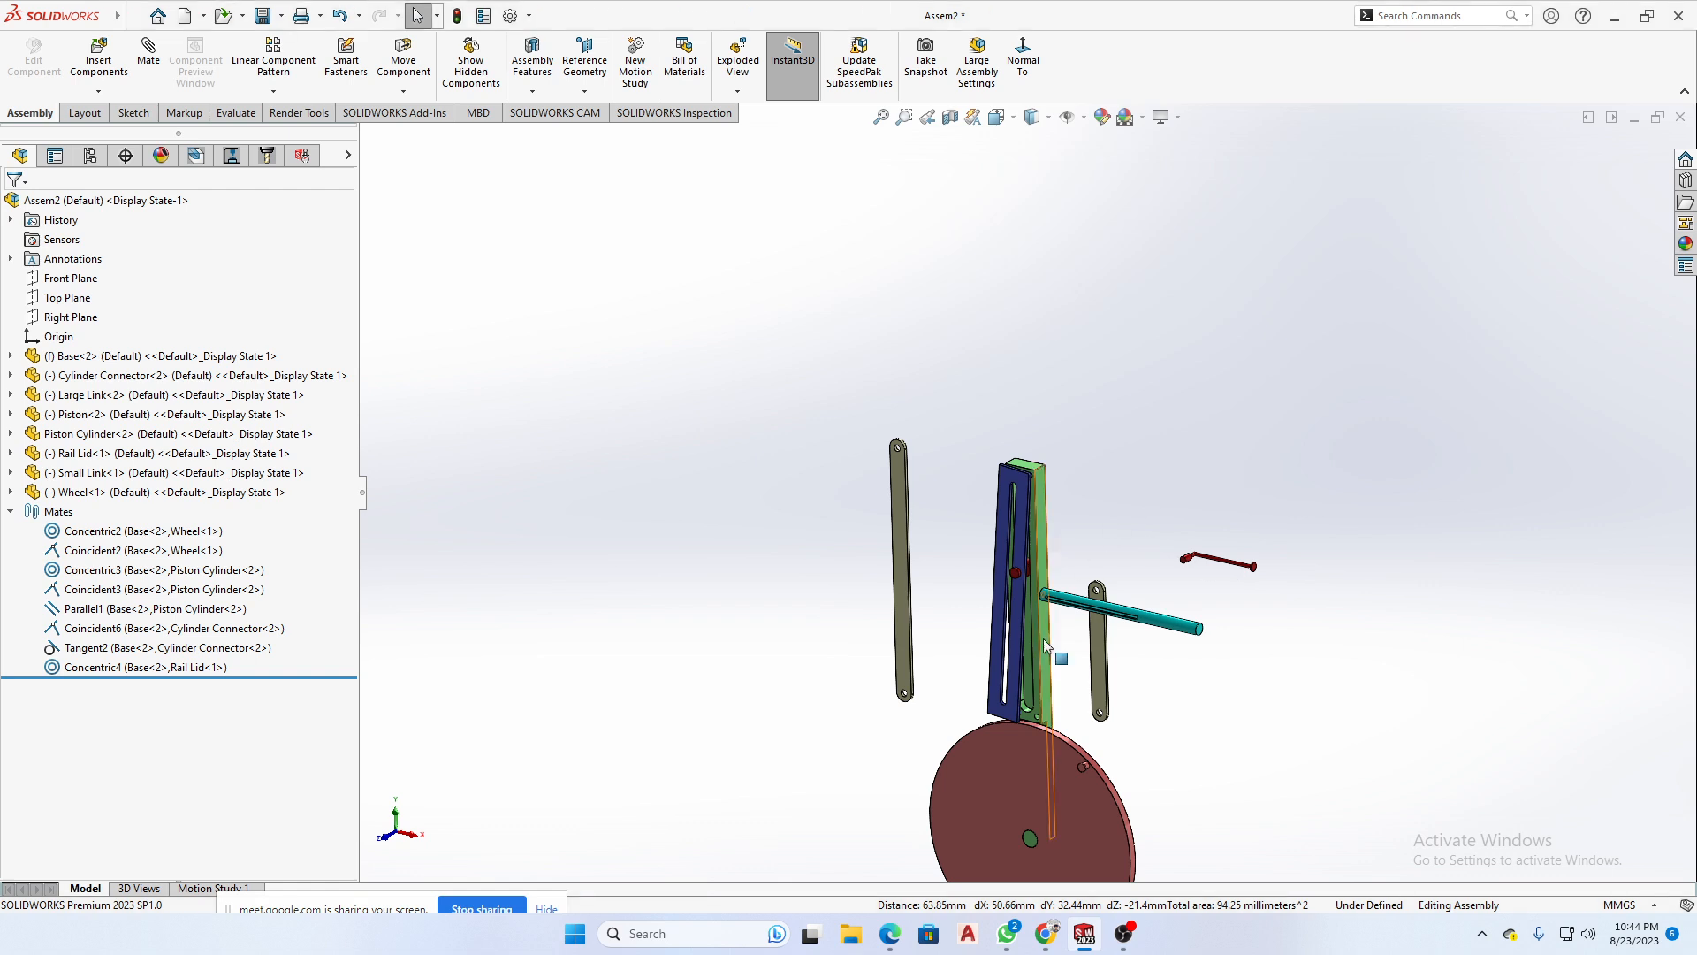
{"action": "left_click_drag", "start_coordinate": [1006, 679], "coordinate": [1157, 676]}
{"action": "middle_click_drag", "start_coordinate": [1157, 677], "coordinate": [1225, 594]}
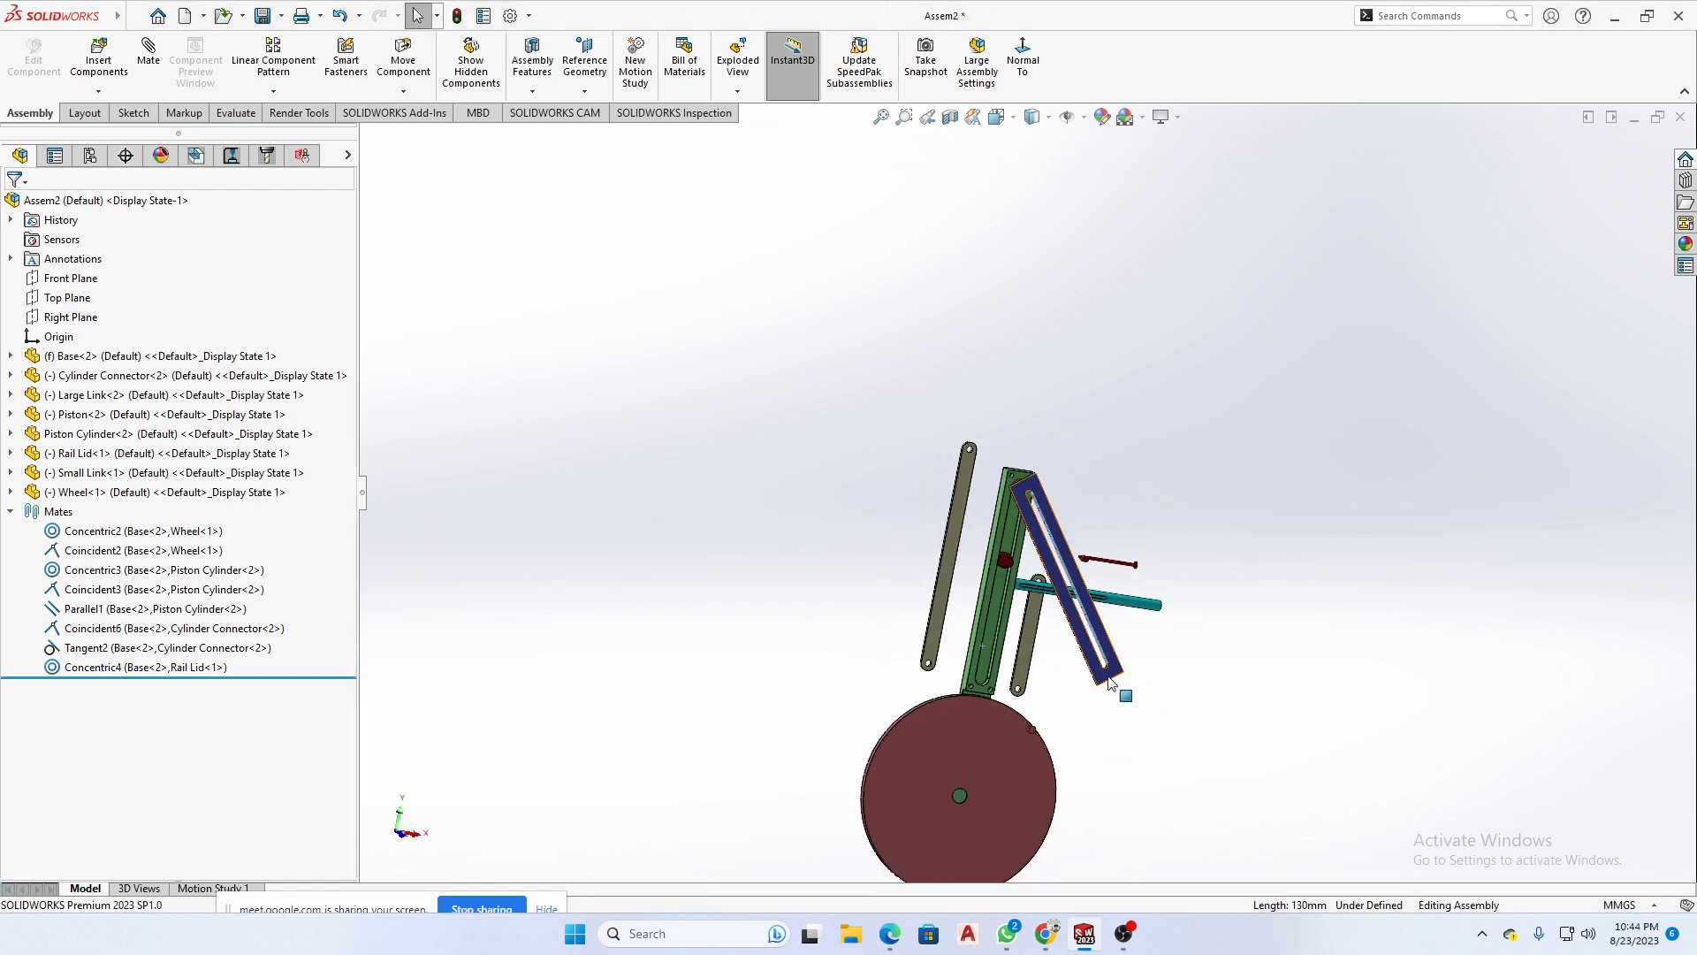
{"action": "left_click_drag", "start_coordinate": [1112, 684], "coordinate": [1078, 711]}
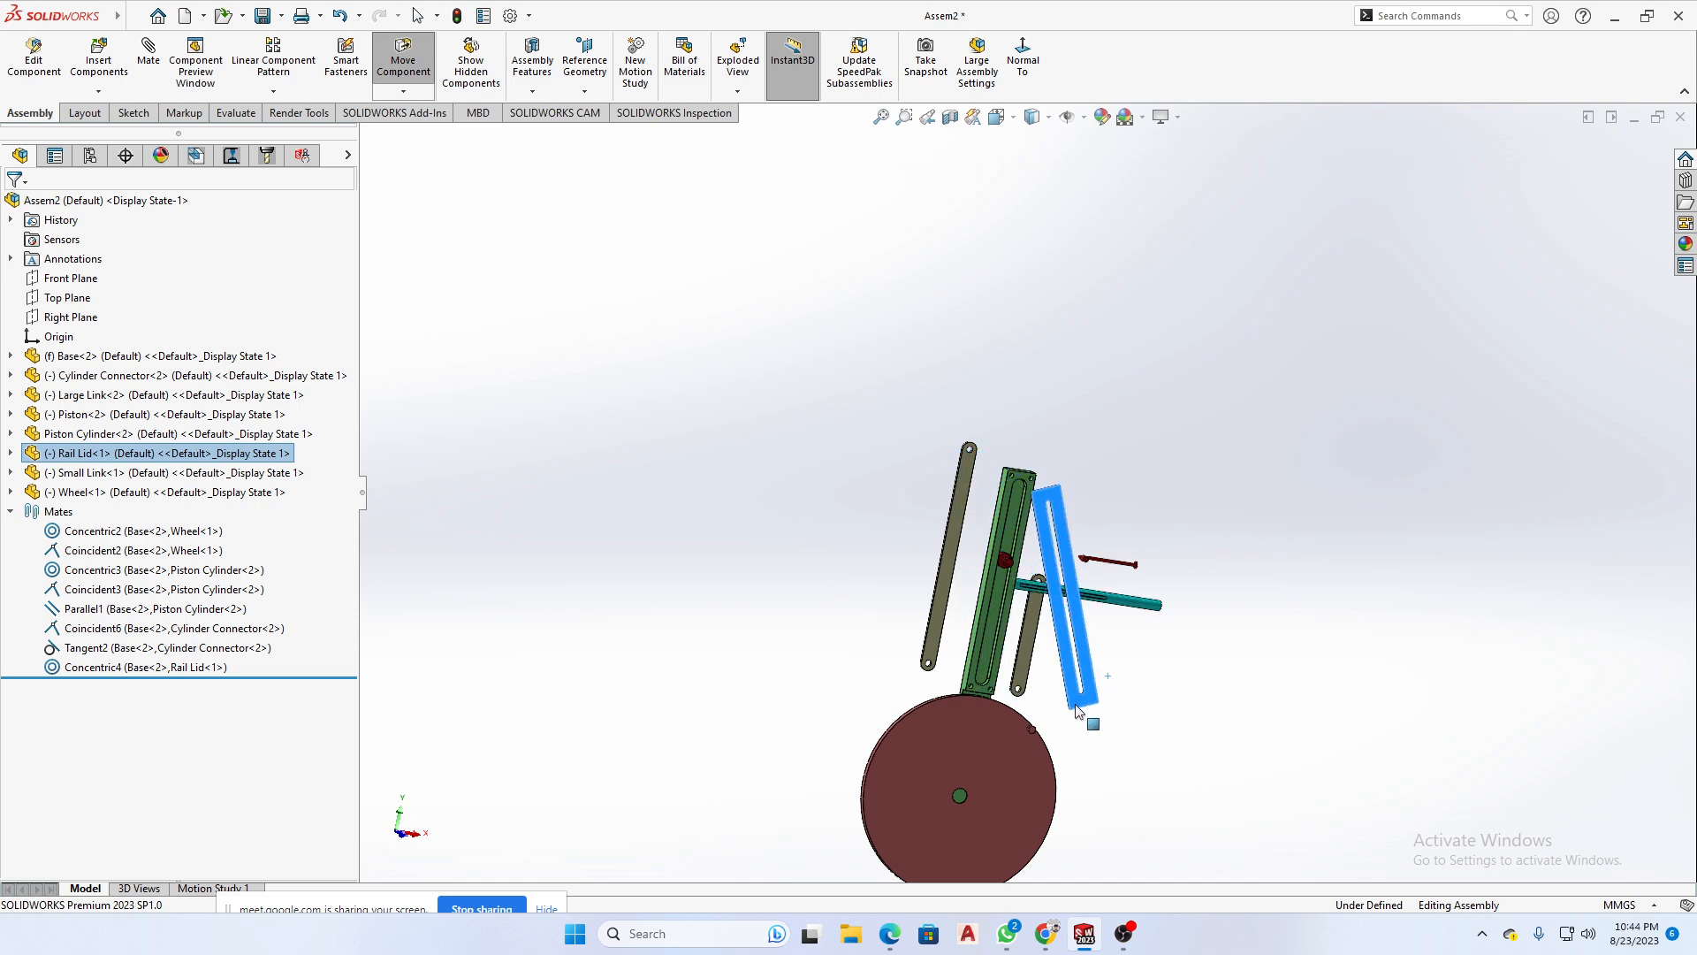
{"action": "middle_click_drag", "start_coordinate": [1078, 711], "coordinate": [1058, 608]}
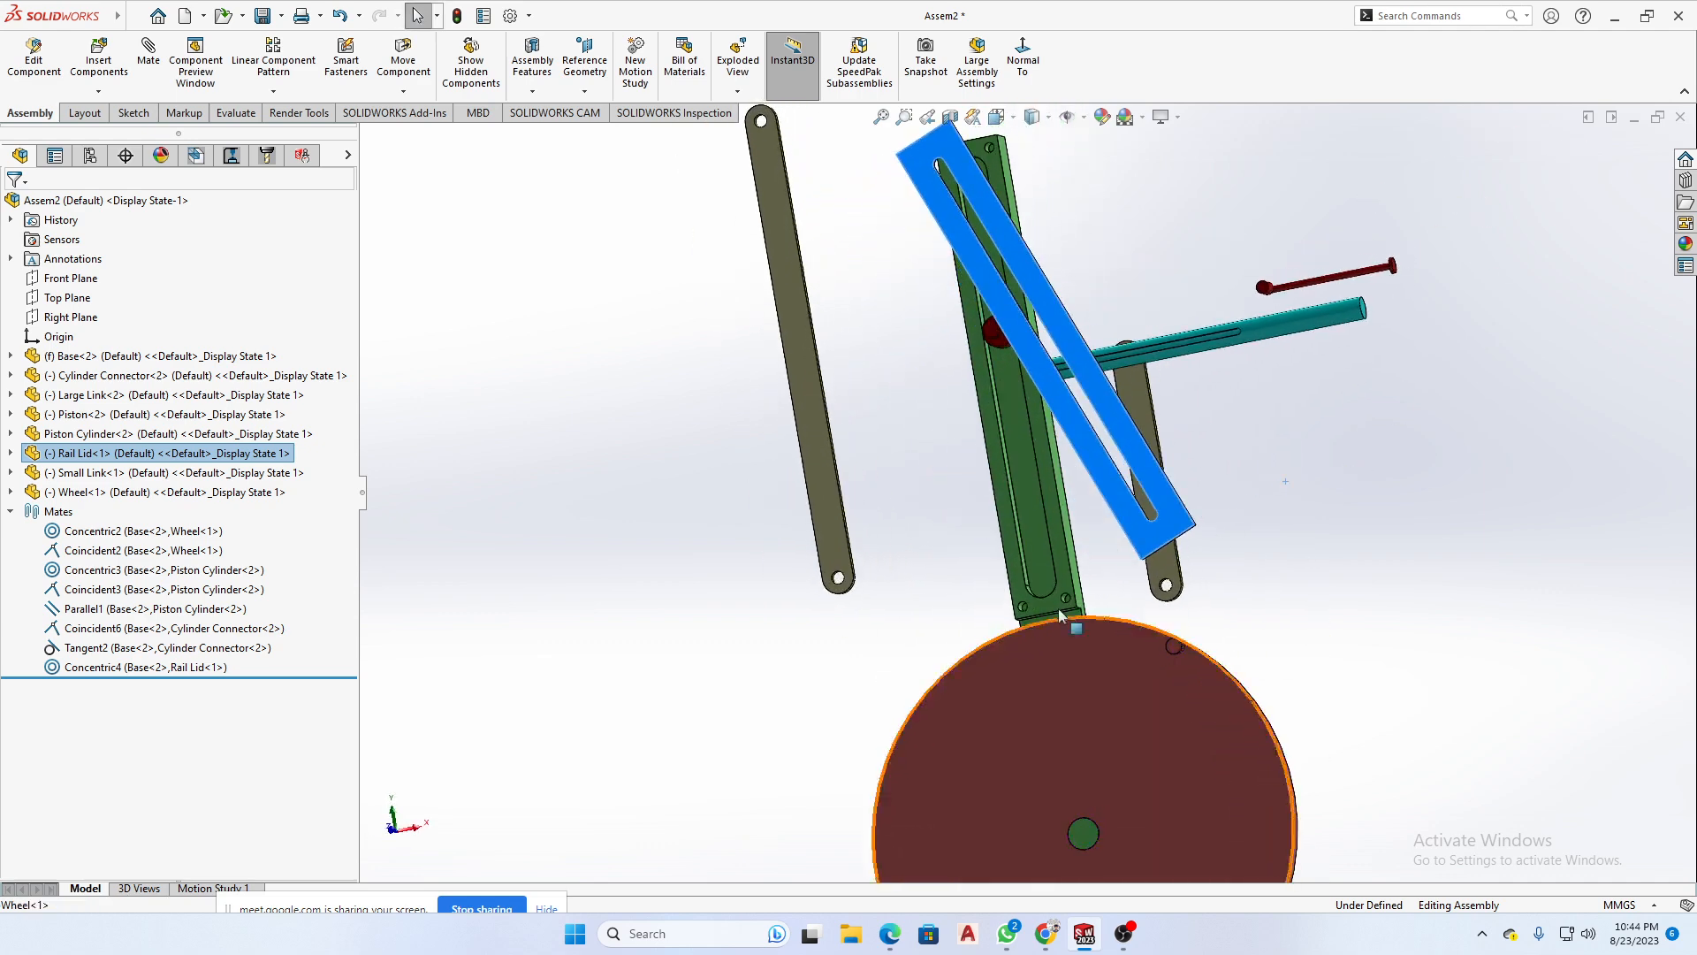
- Mate the Rail Lid's lower pin concentric with the matching lower corner hole of the Base
{"action": "middle_click_drag", "start_coordinate": [1259, 479], "coordinate": [1222, 506]}
{"action": "scroll", "coordinate": [1222, 509], "scroll_direction": "down", "scroll_amount": 5}
{"action": "left_click", "coordinate": [994, 520]}
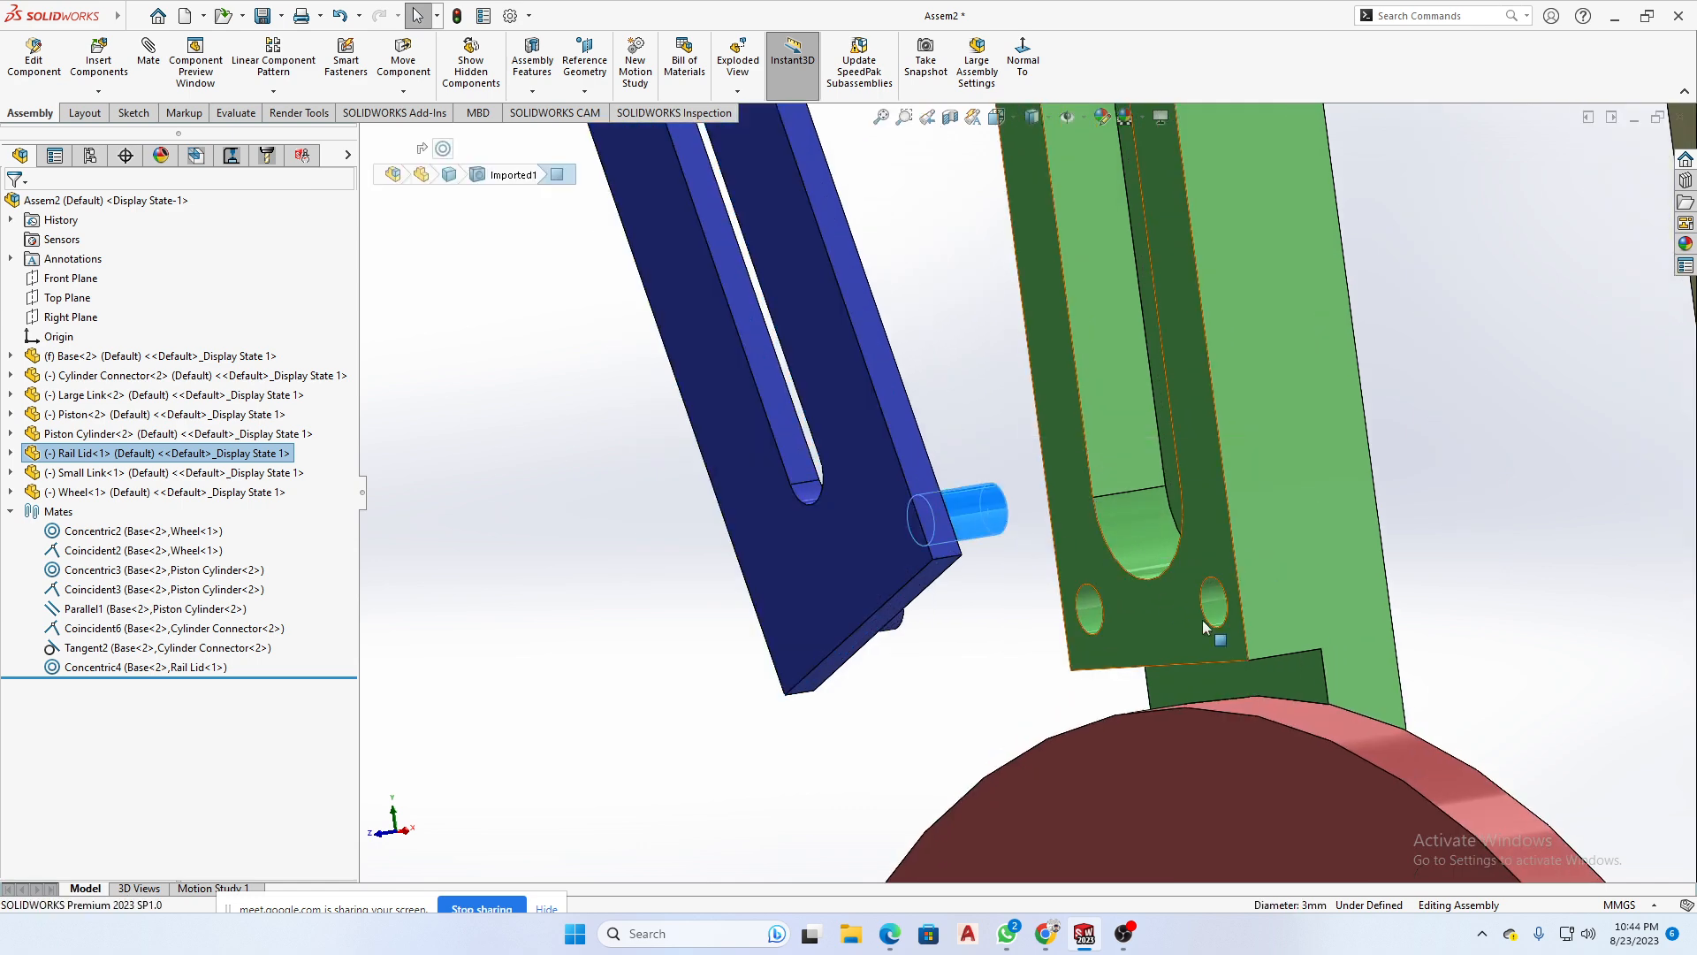
{"action": "left_click", "coordinate": [1216, 609], "text": "ctrl"}
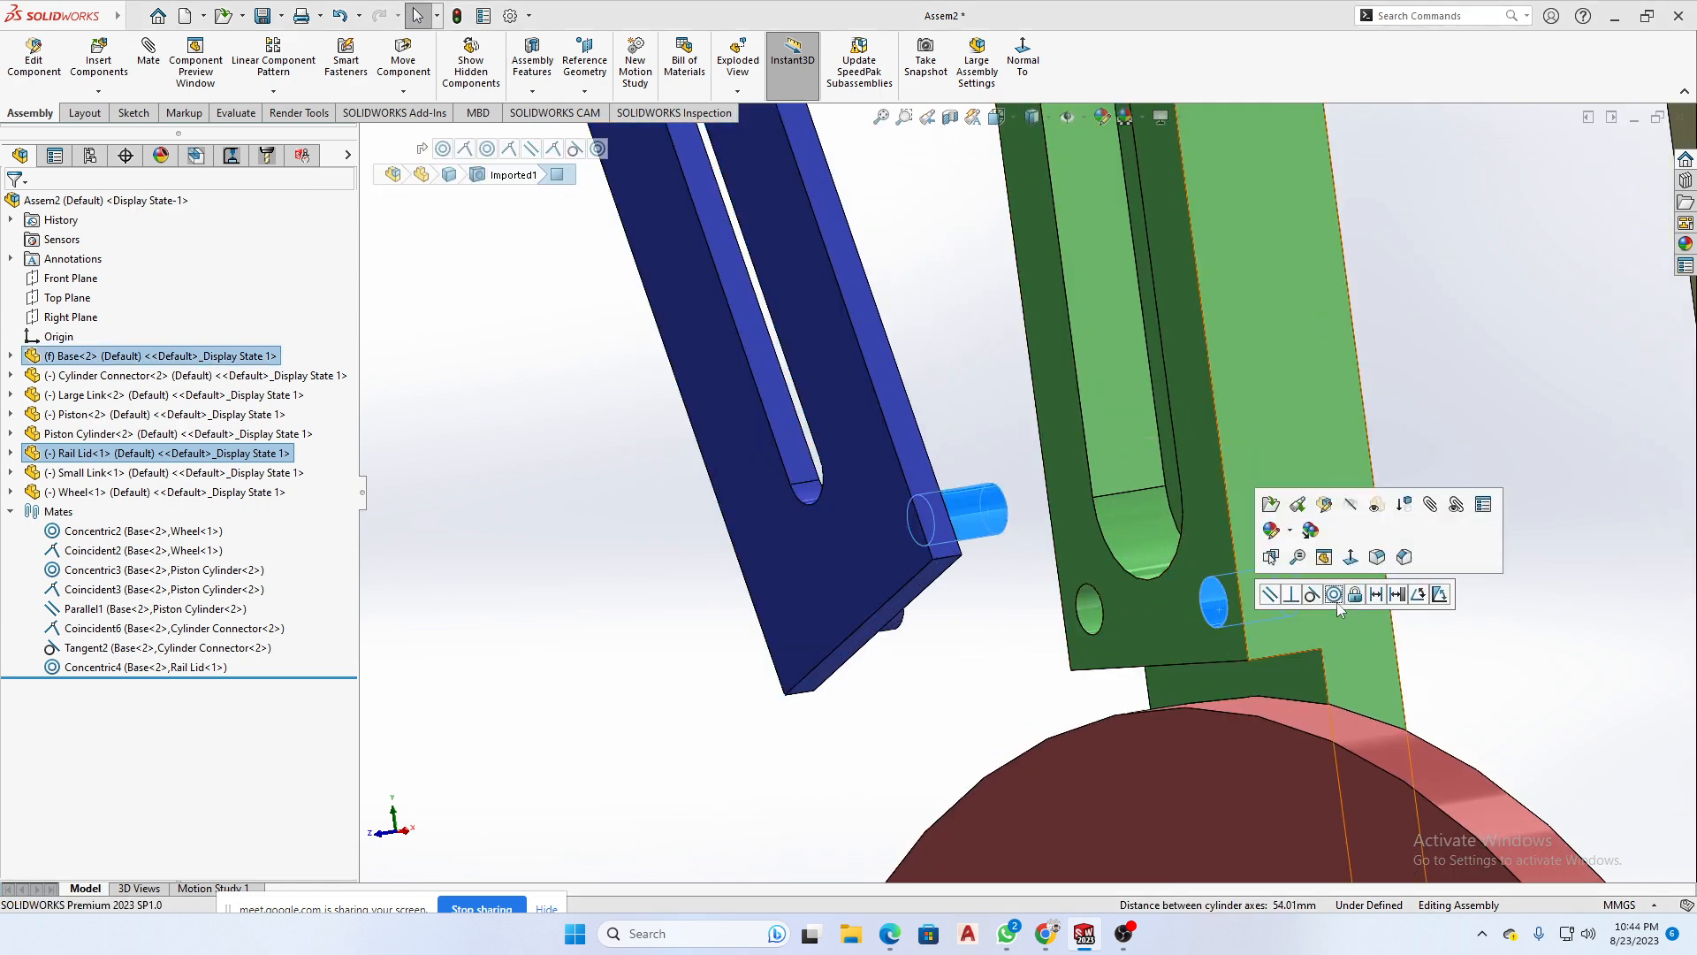
{"action": "left_click", "coordinate": [1334, 594]}
- Slide the Rail Lid toward and away from the Base along its pin axes to check its remaining motion
{"action": "scroll", "coordinate": [1181, 672], "scroll_direction": "up", "scroll_amount": 5}
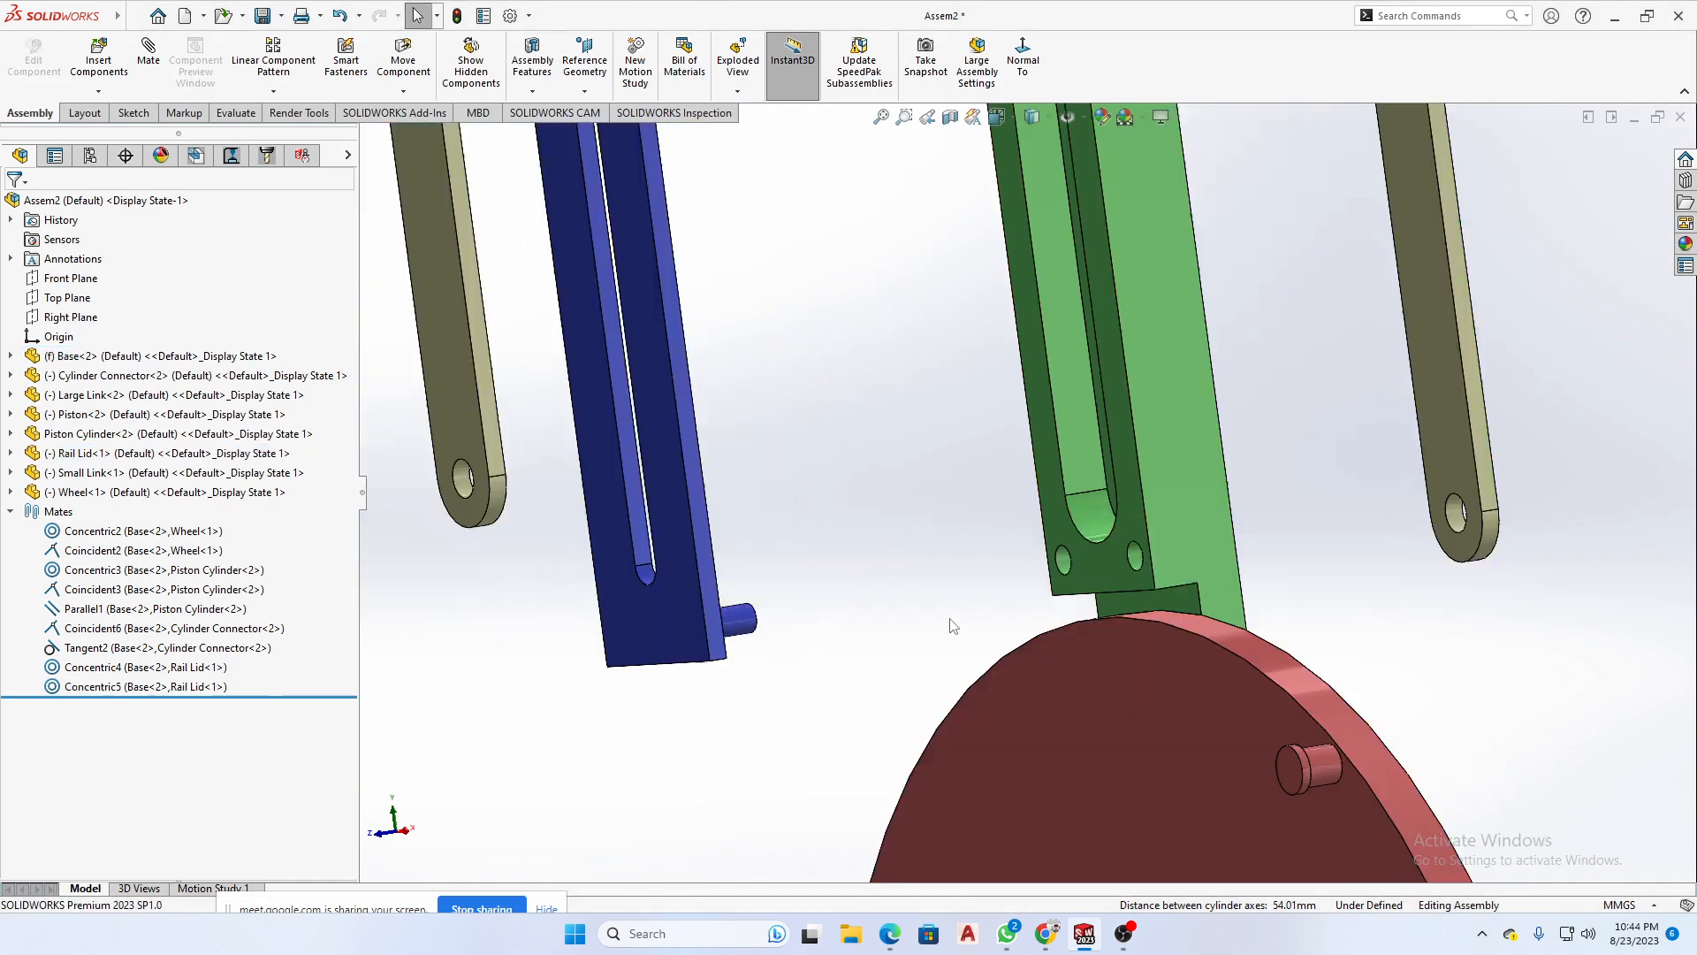
{"action": "middle_click_drag", "start_coordinate": [916, 557], "coordinate": [836, 495]}
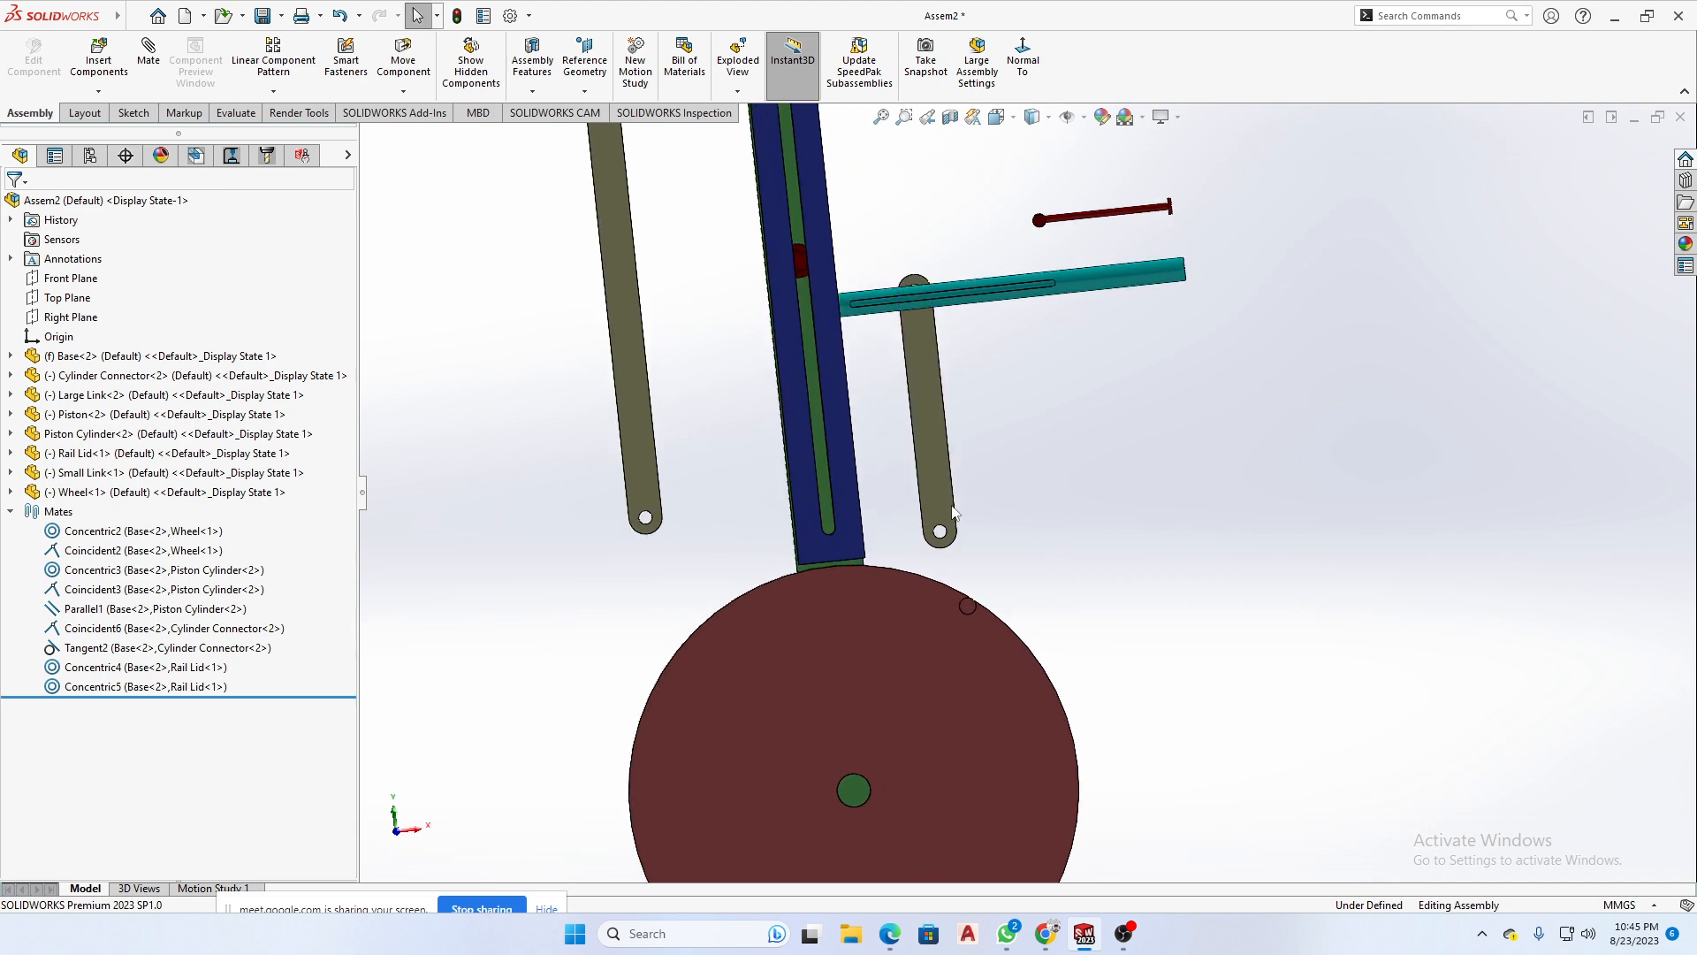
{"action": "left_click", "coordinate": [844, 495]}
{"action": "mouse_move", "coordinate": [877, 490]}
{"action": "left_mouse_down"}
{"action": "mouse_move", "coordinate": [861, 491]}
{"action": "mouse_move", "coordinate": [881, 491]}
{"action": "left_mouse_up"}
{"action": "middle_click_drag", "start_coordinate": [950, 552], "coordinate": [1450, 573]}
{"action": "middle_click_drag", "start_coordinate": [1361, 531], "coordinate": [1503, 492]}
{"action": "left_click_drag", "start_coordinate": [1443, 488], "coordinate": [786, 524]}
{"action": "middle_click_drag", "start_coordinate": [857, 556], "coordinate": [962, 572]}
{"action": "scroll", "coordinate": [768, 517], "scroll_direction": "down", "scroll_amount": 3}
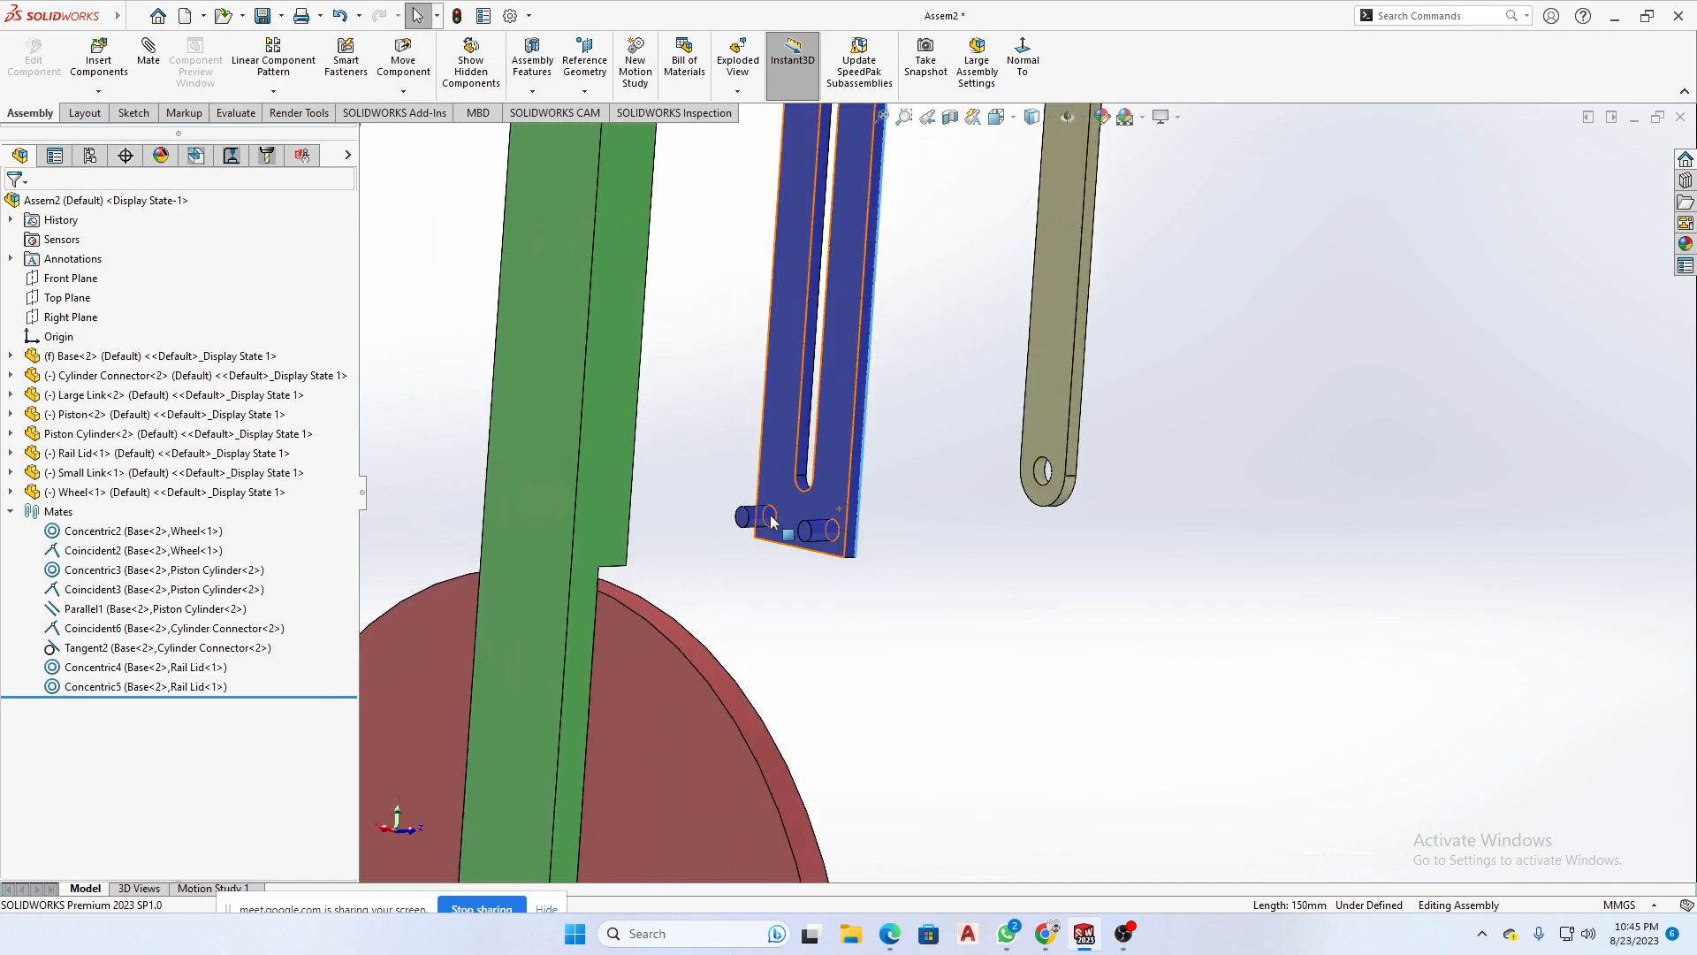
{"action": "left_click", "coordinate": [838, 498]}
{"action": "scroll", "coordinate": [1091, 674], "scroll_direction": "up", "scroll_amount": 5}
{"action": "middle_click_drag", "start_coordinate": [1364, 595], "coordinate": [1103, 519]}
{"action": "scroll", "coordinate": [1103, 519], "scroll_direction": "down", "scroll_amount": 5}
{"action": "left_click", "coordinate": [992, 424], "text": "ctrl"}
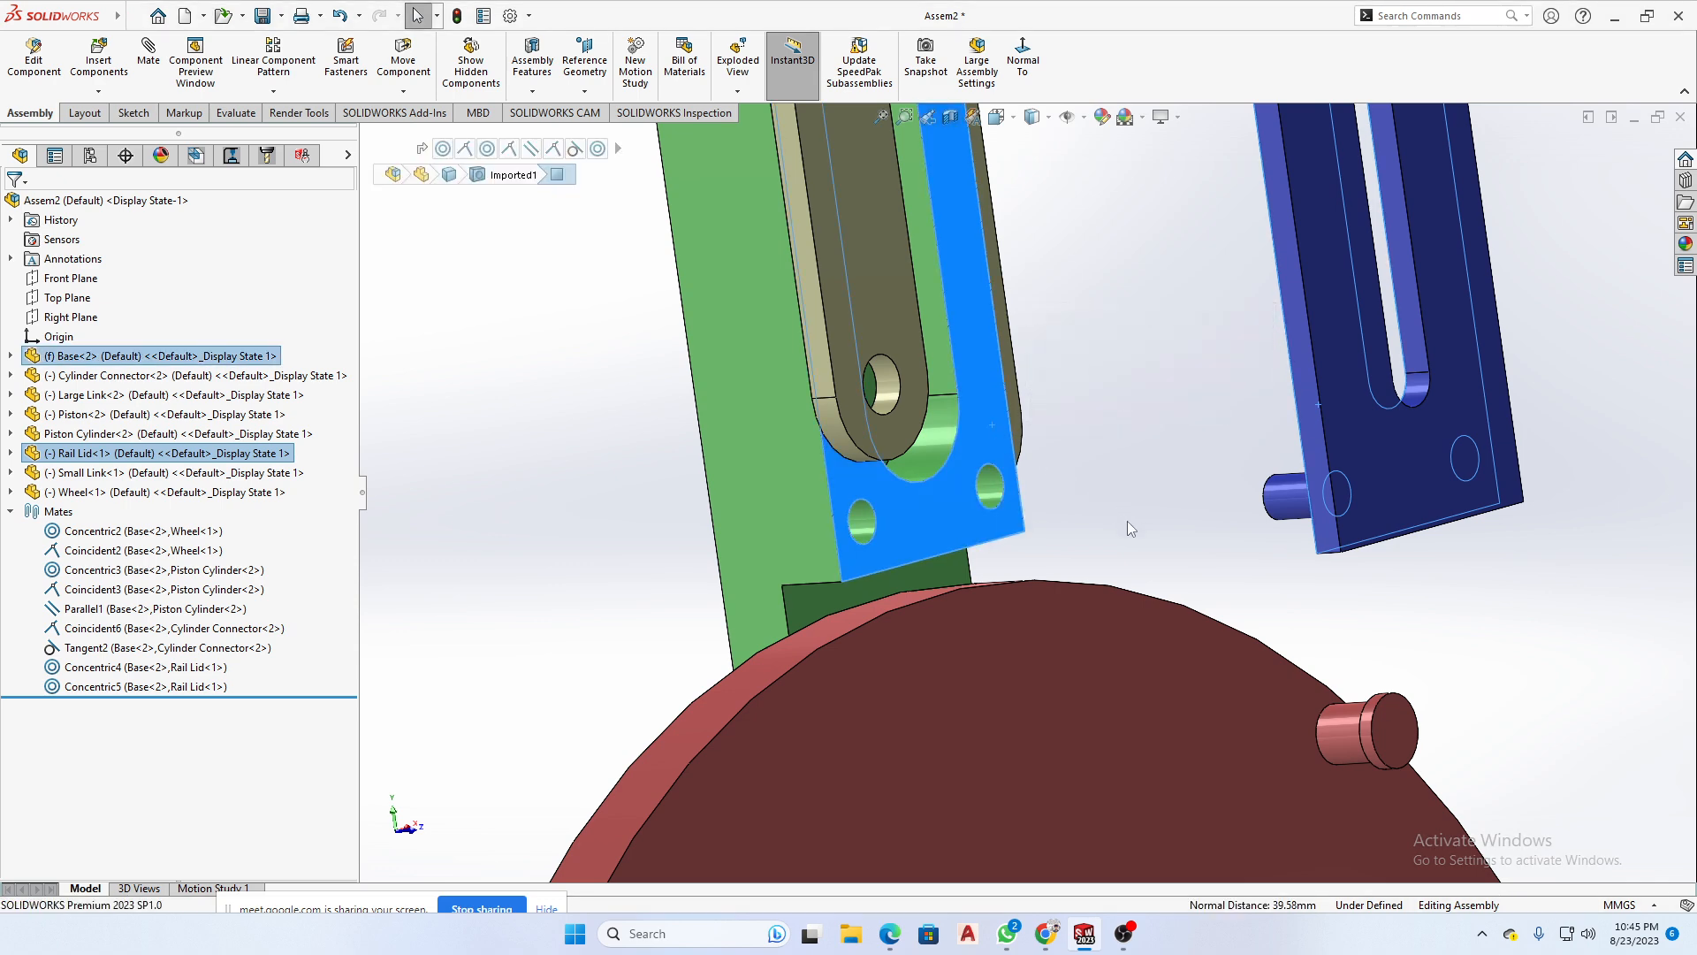
{"action": "middle_click_drag", "start_coordinate": [1127, 521], "coordinate": [1178, 478]}
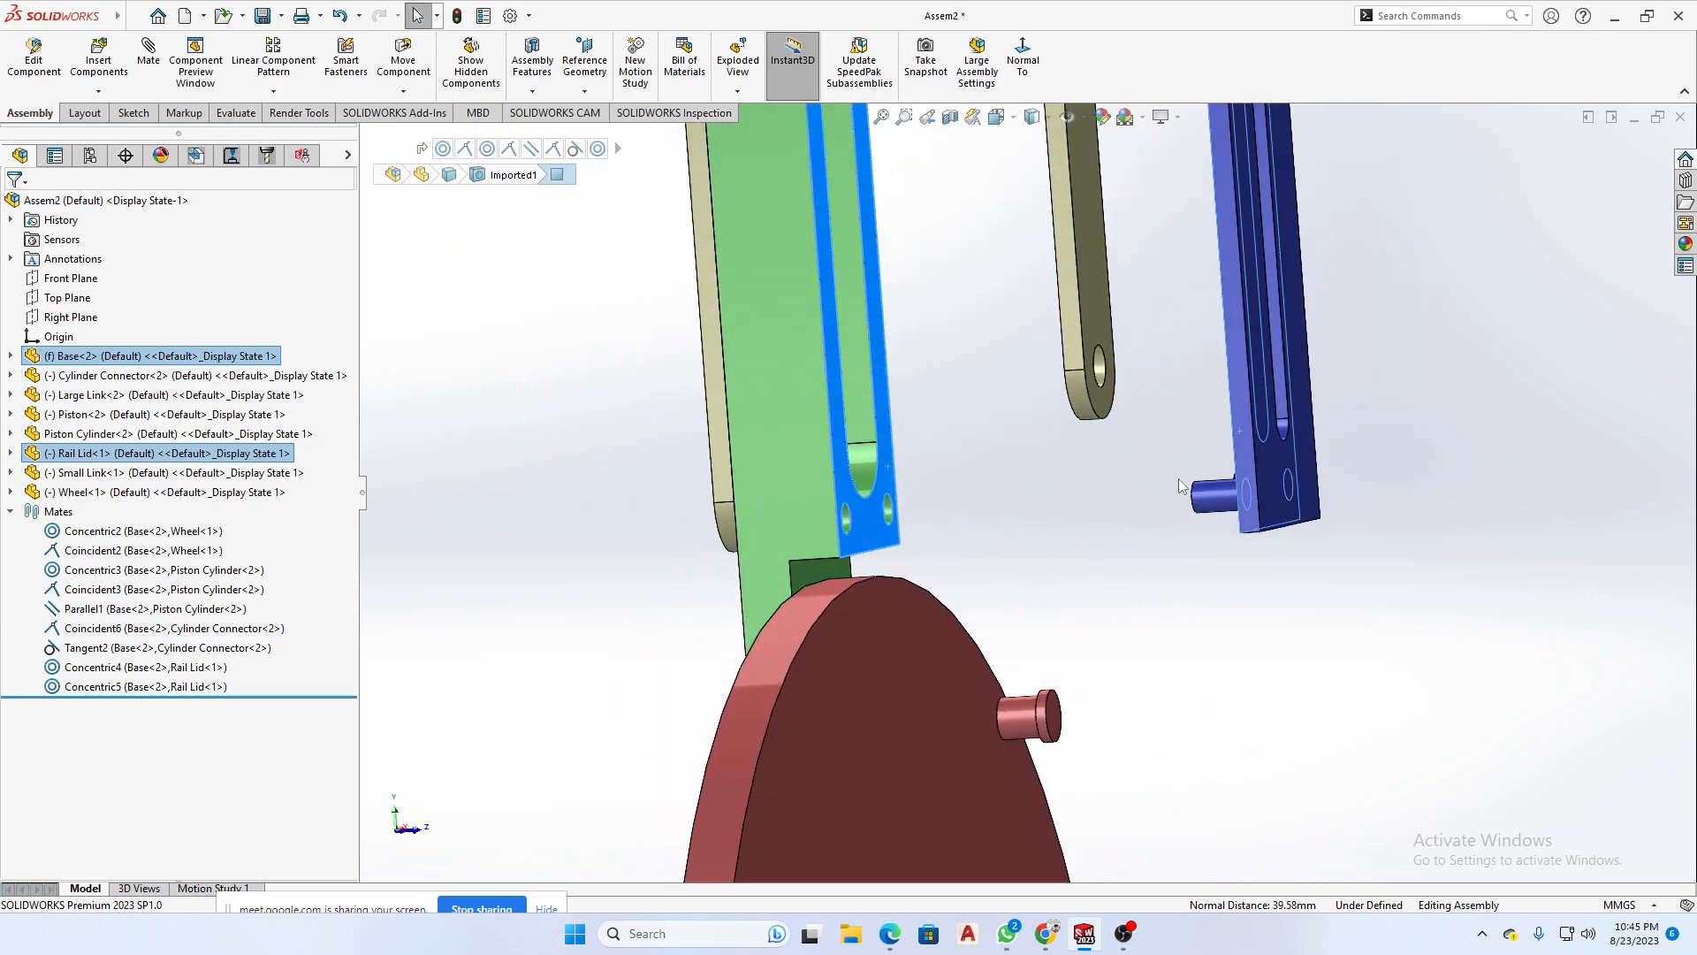
{"action": "left_click", "coordinate": [1289, 659]}
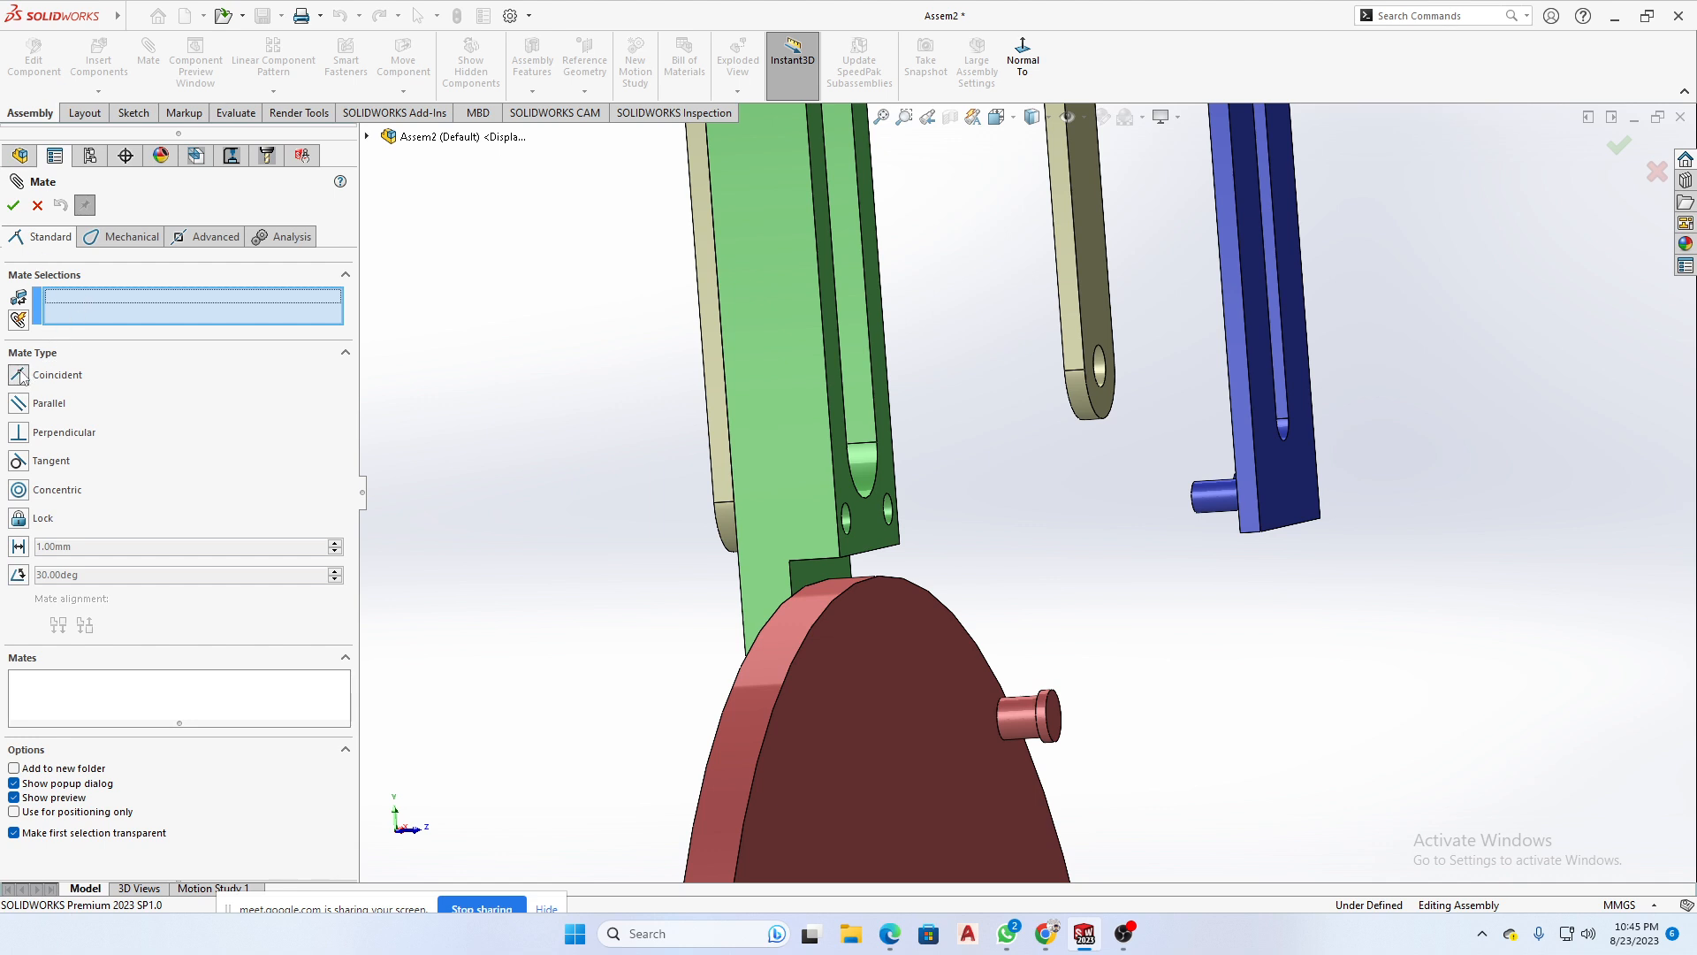
- Mate the Rail Lid's inner face coincident with the slotted face of the Base so the lid closes the rail
{"action": "scroll", "coordinate": [813, 499], "scroll_direction": "down", "scroll_amount": 3}
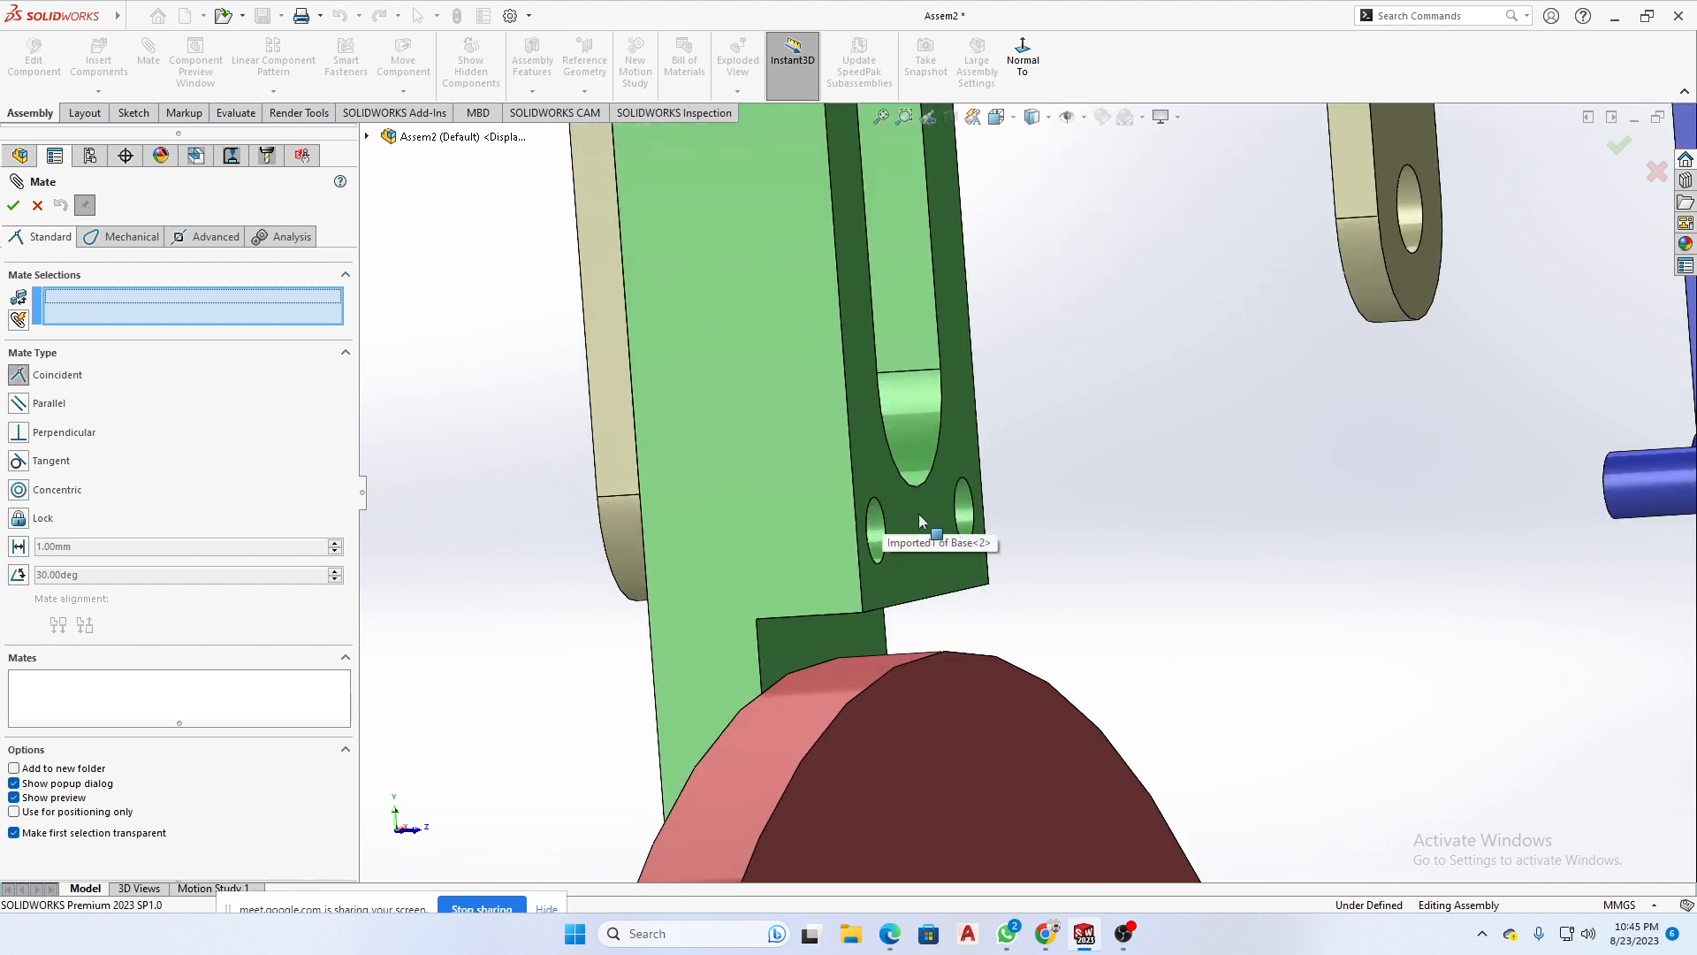
{"action": "left_click", "coordinate": [920, 522]}
{"action": "scroll", "coordinate": [1086, 560], "scroll_direction": "up", "scroll_amount": 5}
{"action": "middle_click_drag", "start_coordinate": [1128, 554], "coordinate": [1240, 458]}
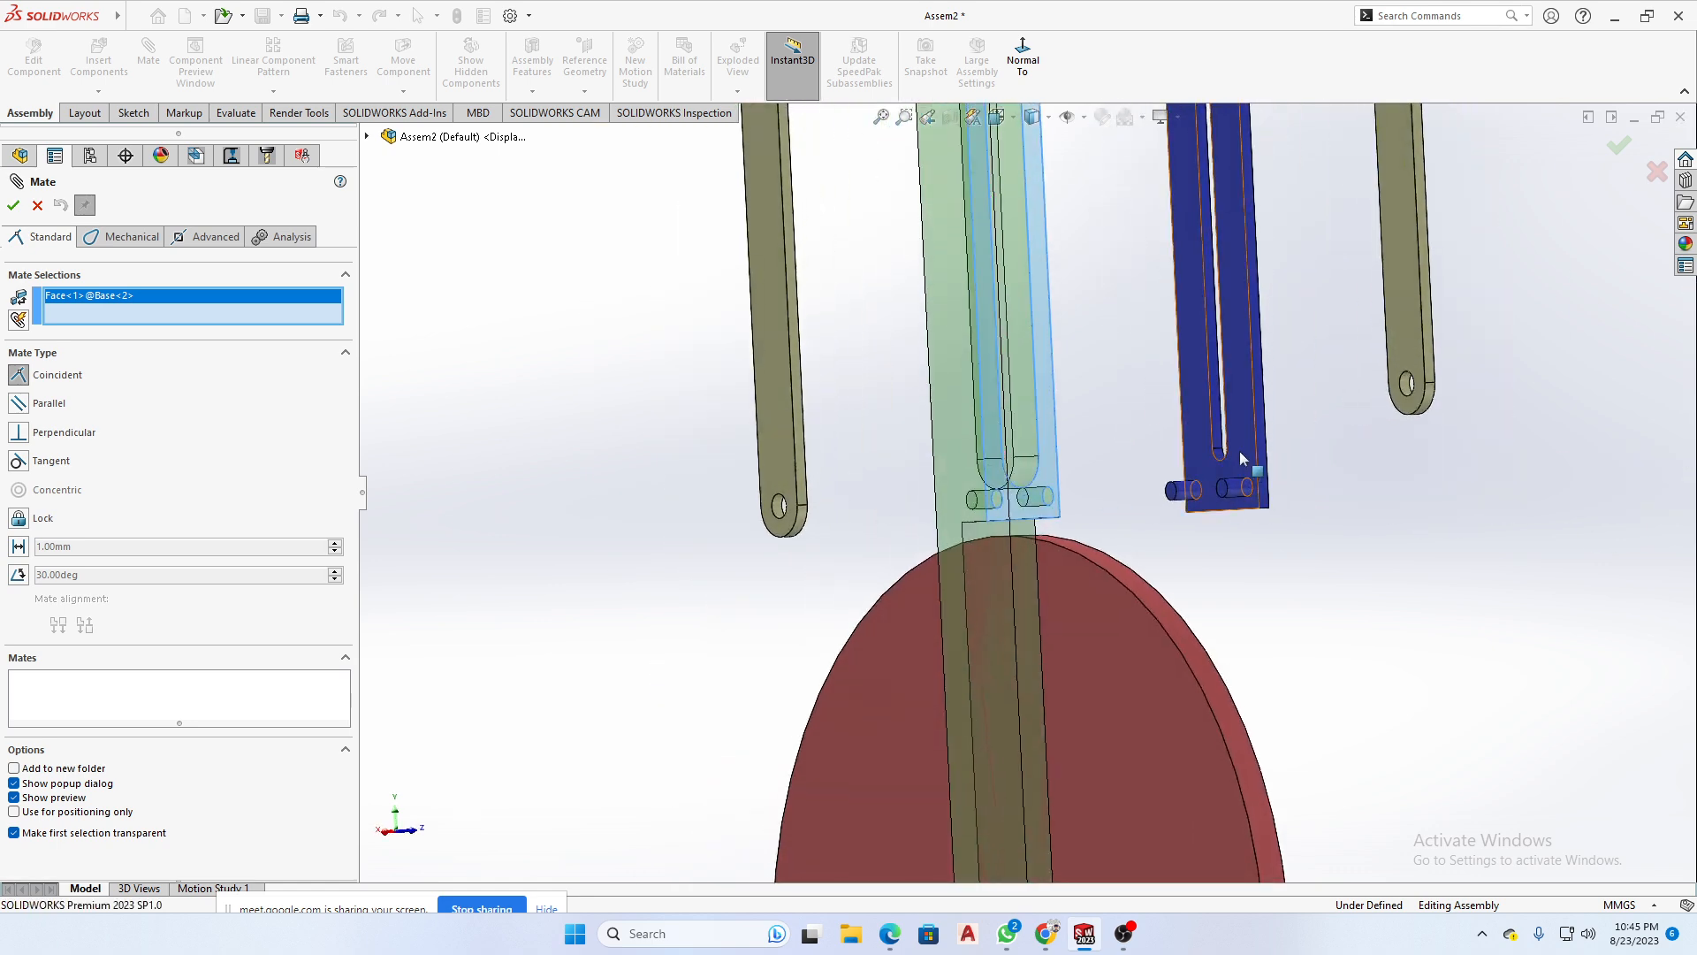
{"action": "left_click", "coordinate": [1242, 458]}
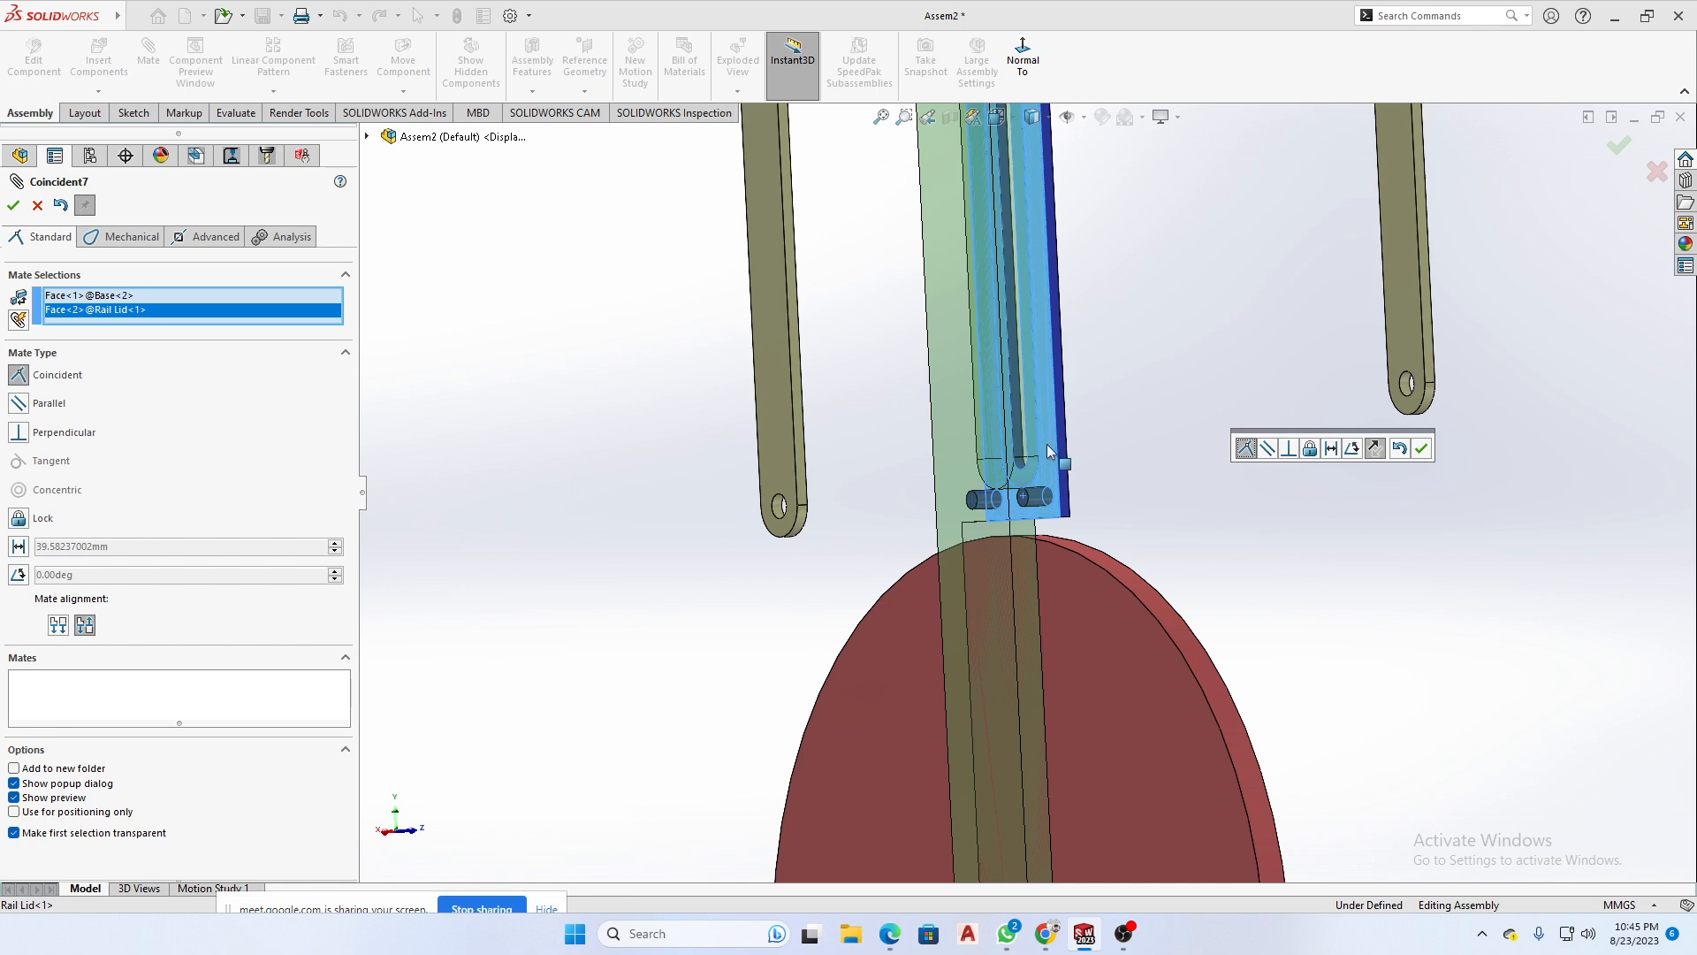
{"action": "mouse_move", "coordinate": [1111, 440]}
{"action": "middle_mouse_down"}
{"action": "mouse_move", "coordinate": [1038, 442]}
{"action": "mouse_move", "coordinate": [1080, 440]}
{"action": "middle_mouse_up"}
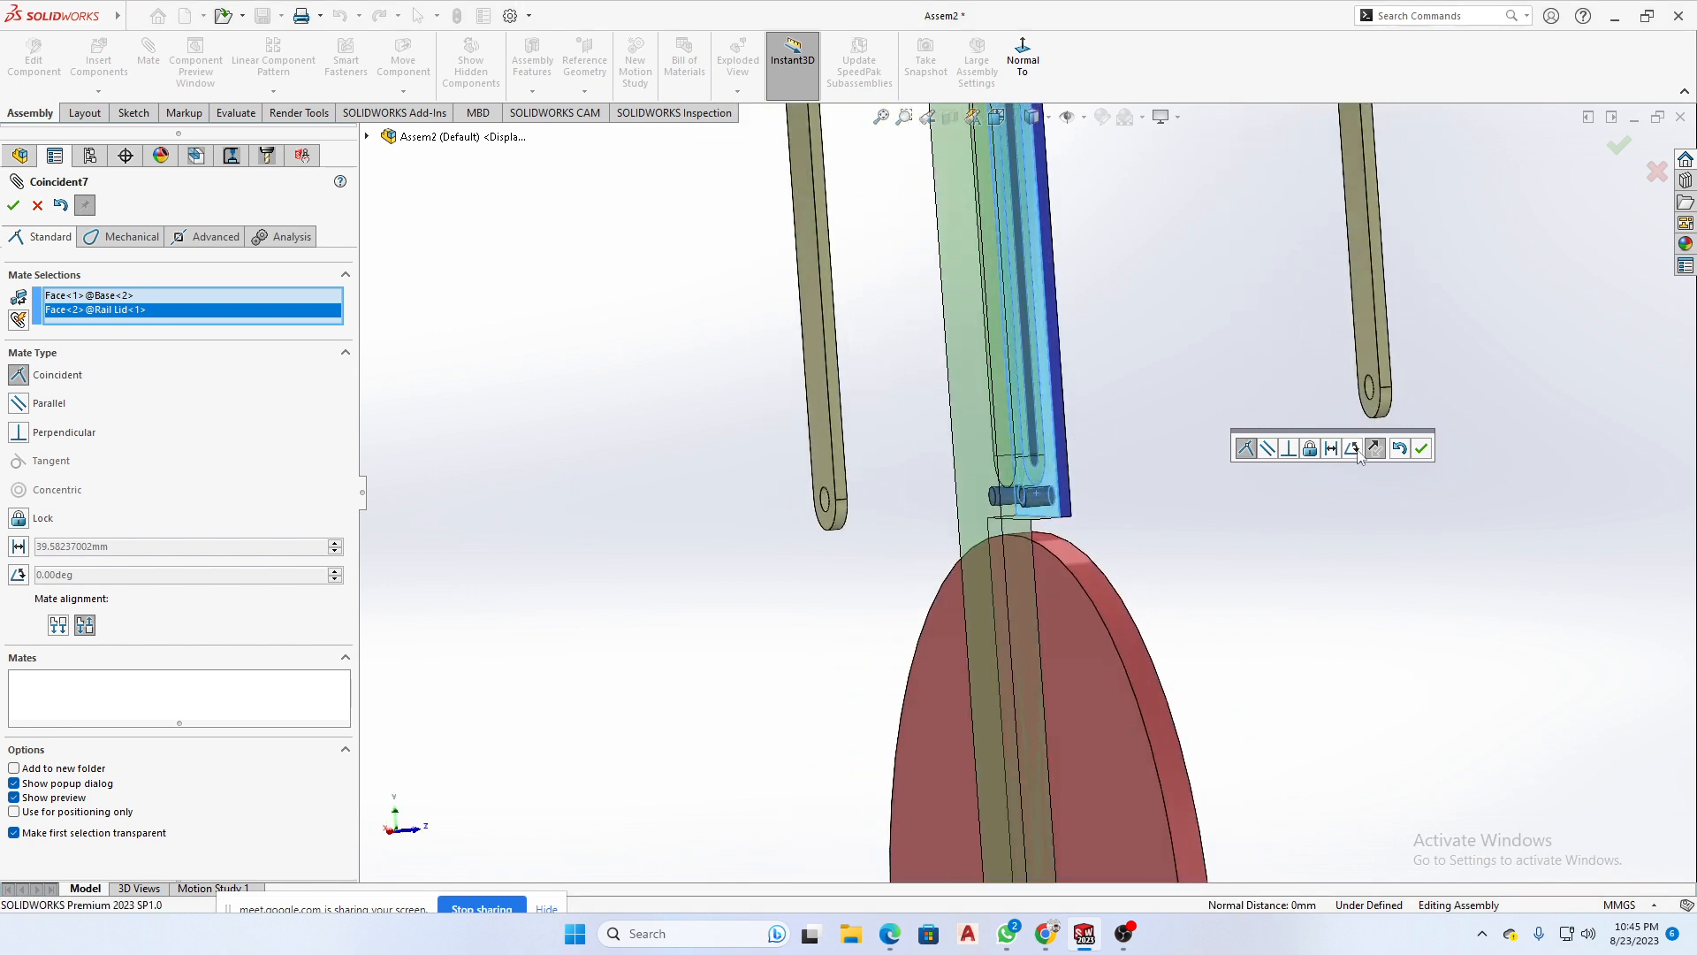
{"action": "left_click", "coordinate": [1421, 450]}
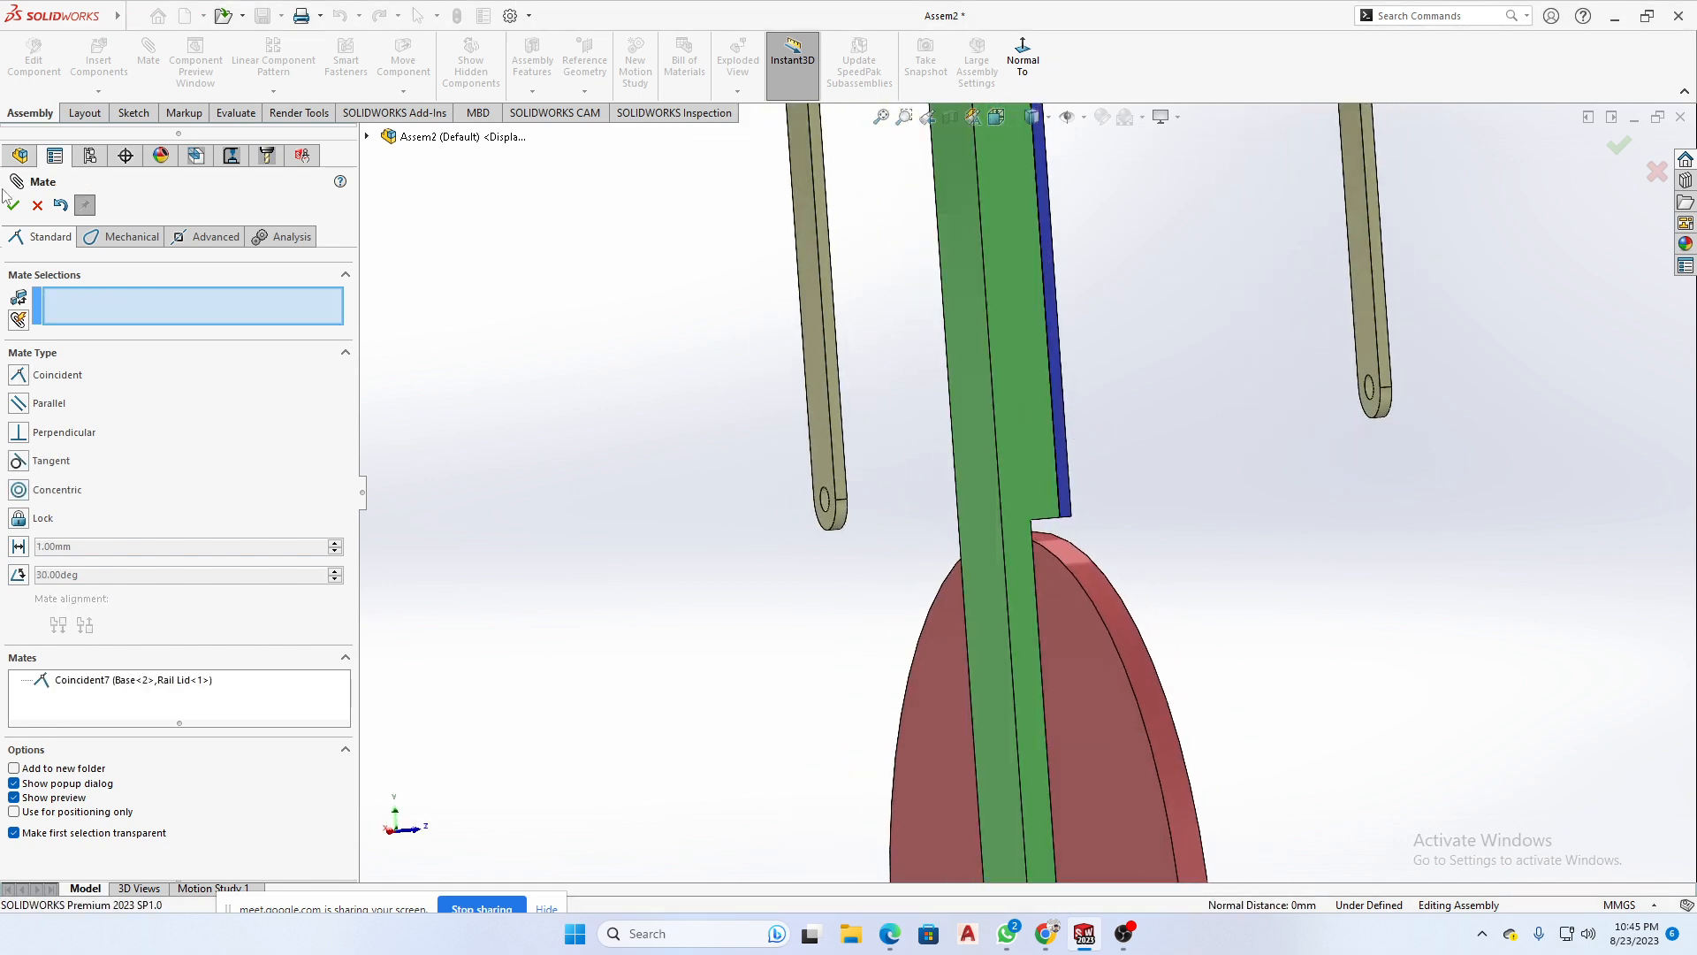
- Slide the Cylinder Connector along the slot between the Base and Rail Lid to check its remaining motion
{"action": "middle_click_drag", "start_coordinate": [766, 484], "coordinate": [876, 565]}
{"action": "scroll", "coordinate": [1057, 212], "scroll_direction": "down", "scroll_amount": 4}
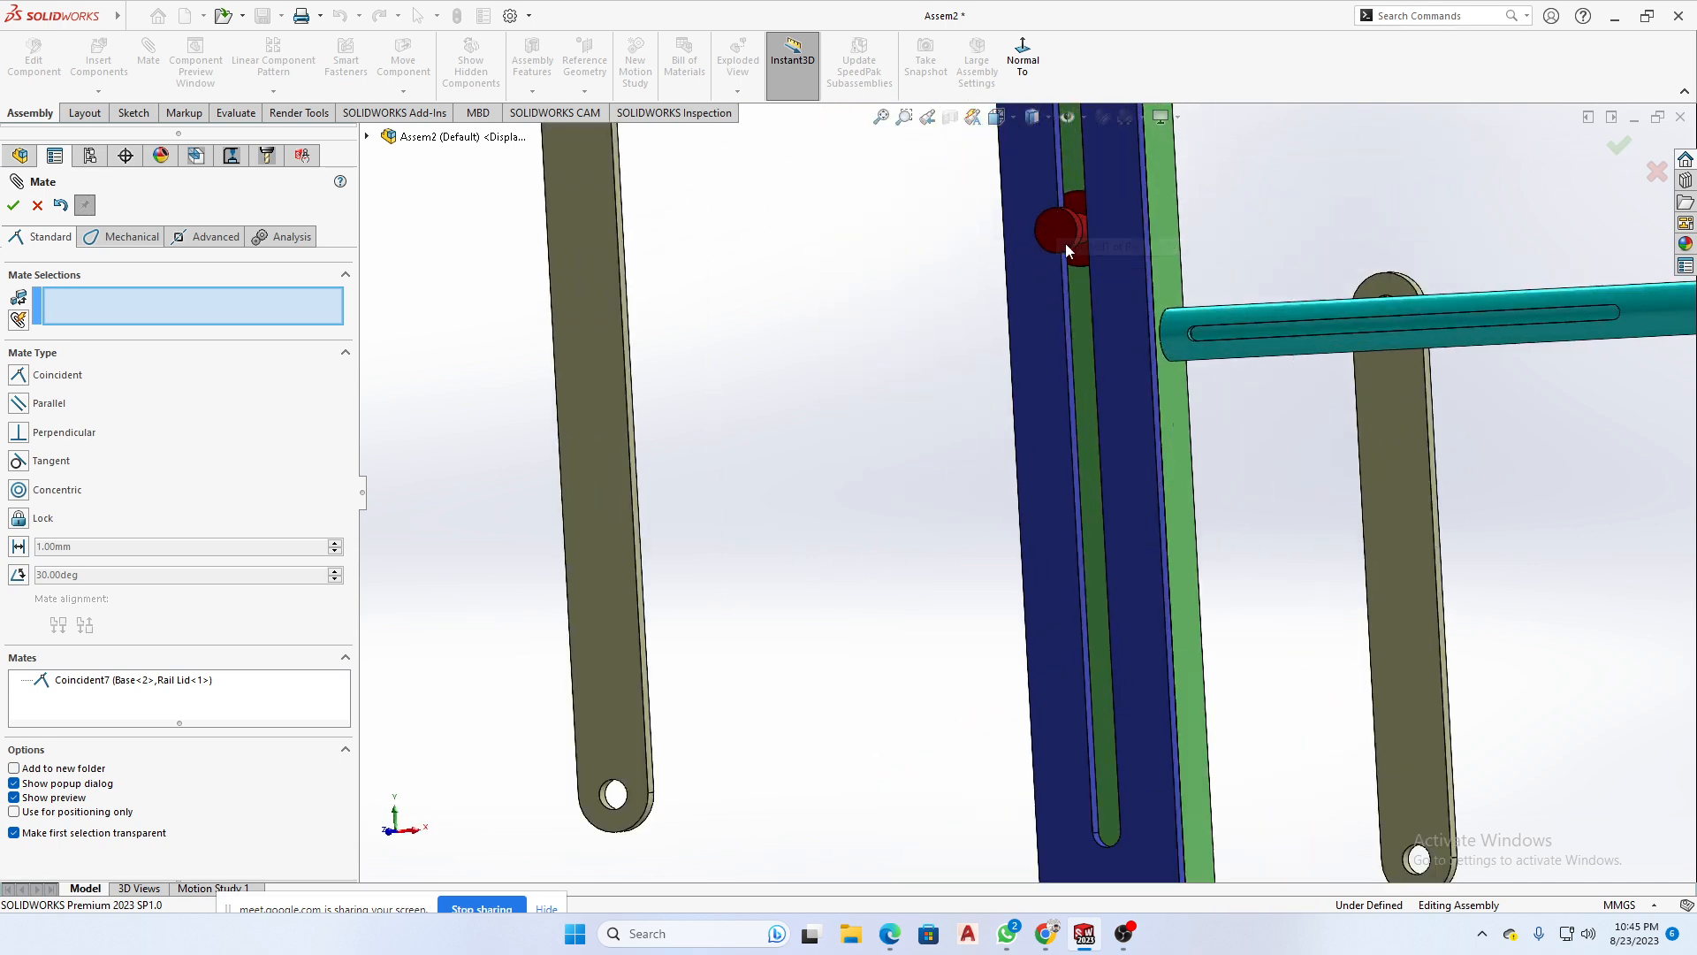
{"action": "left_click_drag", "start_coordinate": [1042, 734], "coordinate": [1048, 315]}
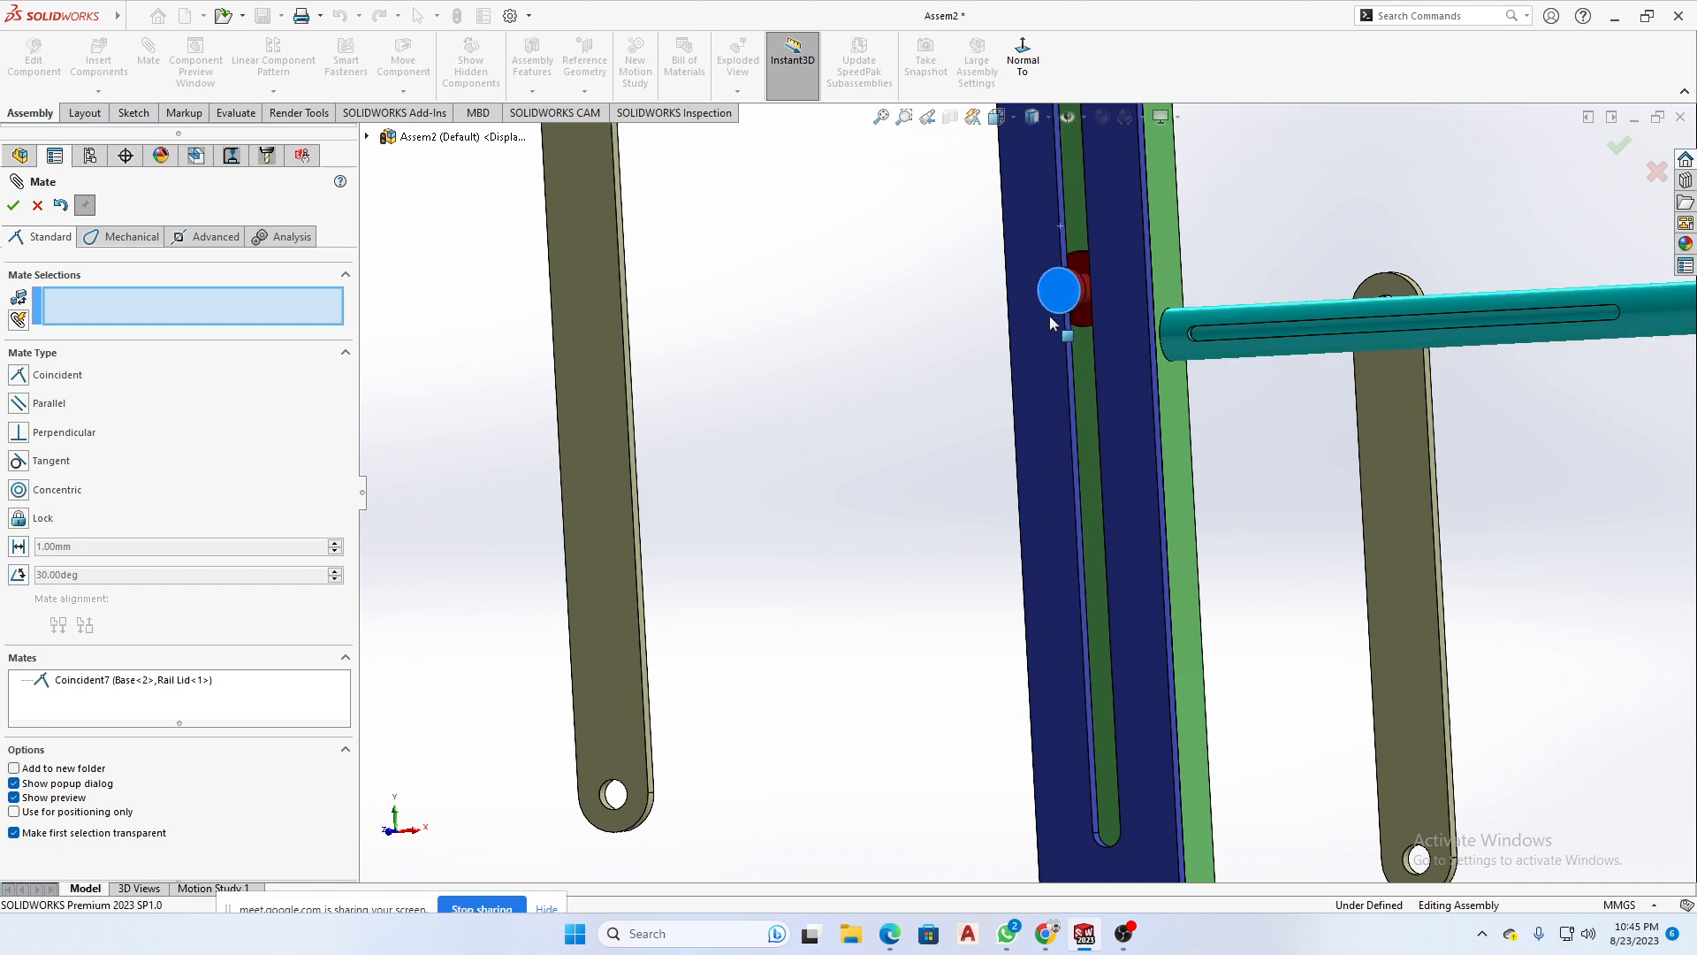
{"action": "scroll", "coordinate": [1027, 427], "scroll_direction": "up", "scroll_amount": 4}
{"action": "scroll", "coordinate": [919, 415], "scroll_direction": "up", "scroll_amount": 5}
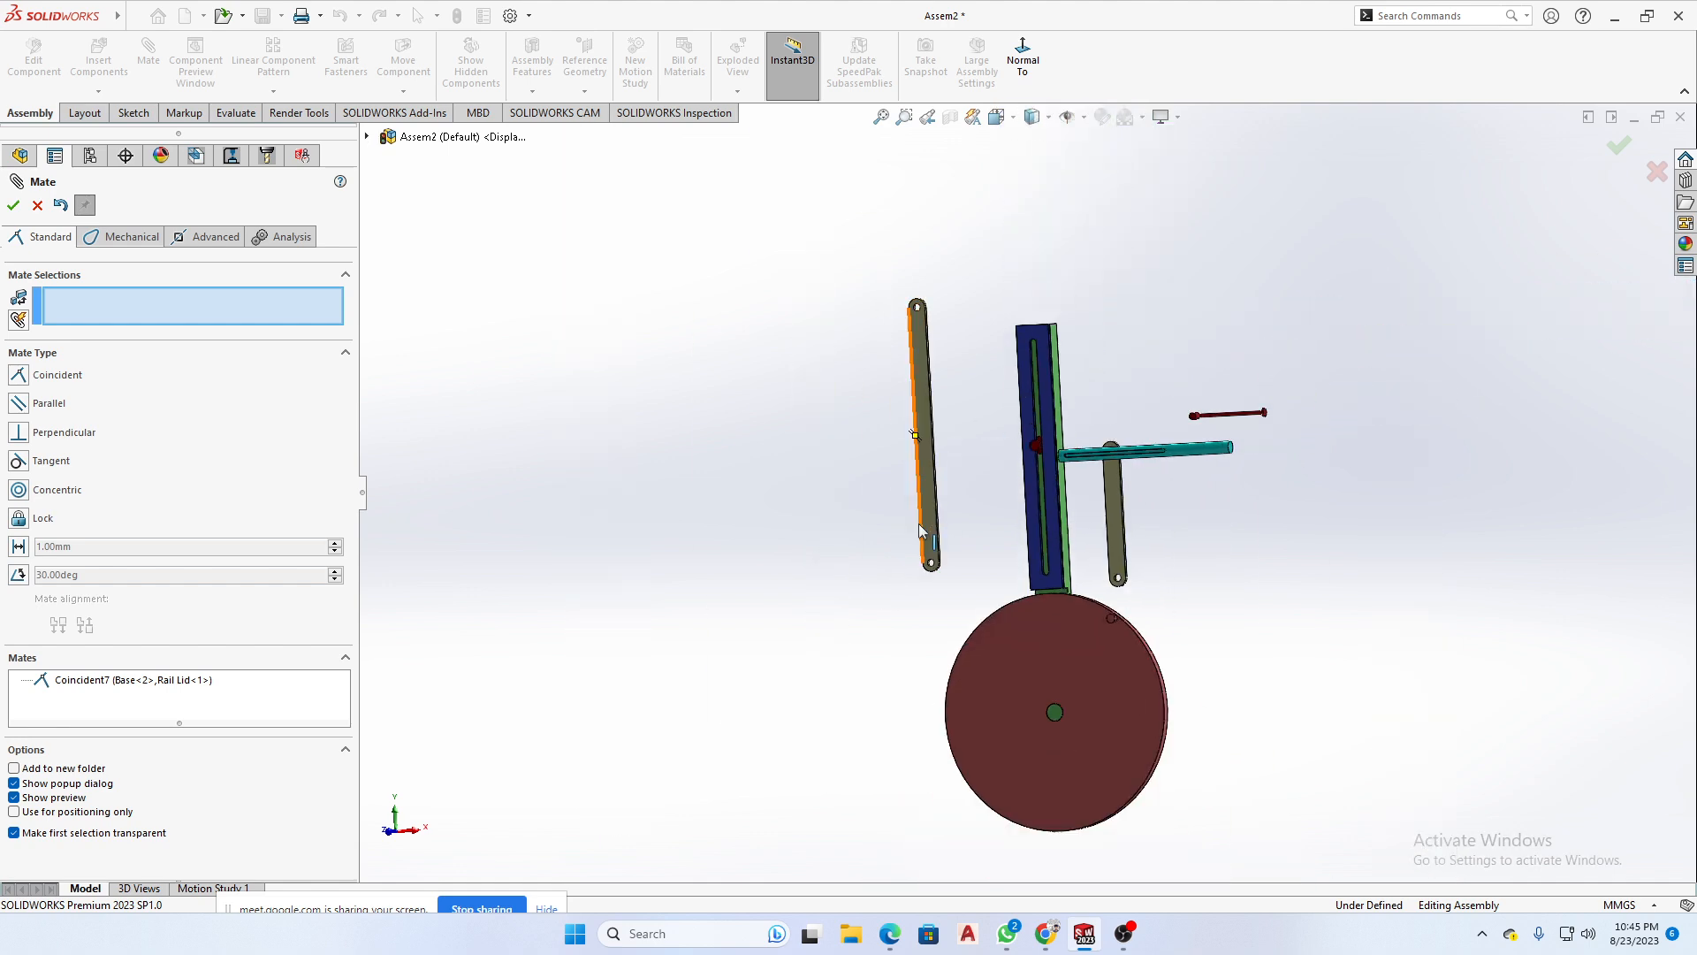
{"action": "scroll", "coordinate": [1058, 528], "scroll_direction": "down", "scroll_amount": 3}
{"action": "middle_click_drag", "start_coordinate": [1057, 527], "coordinate": [921, 611]}
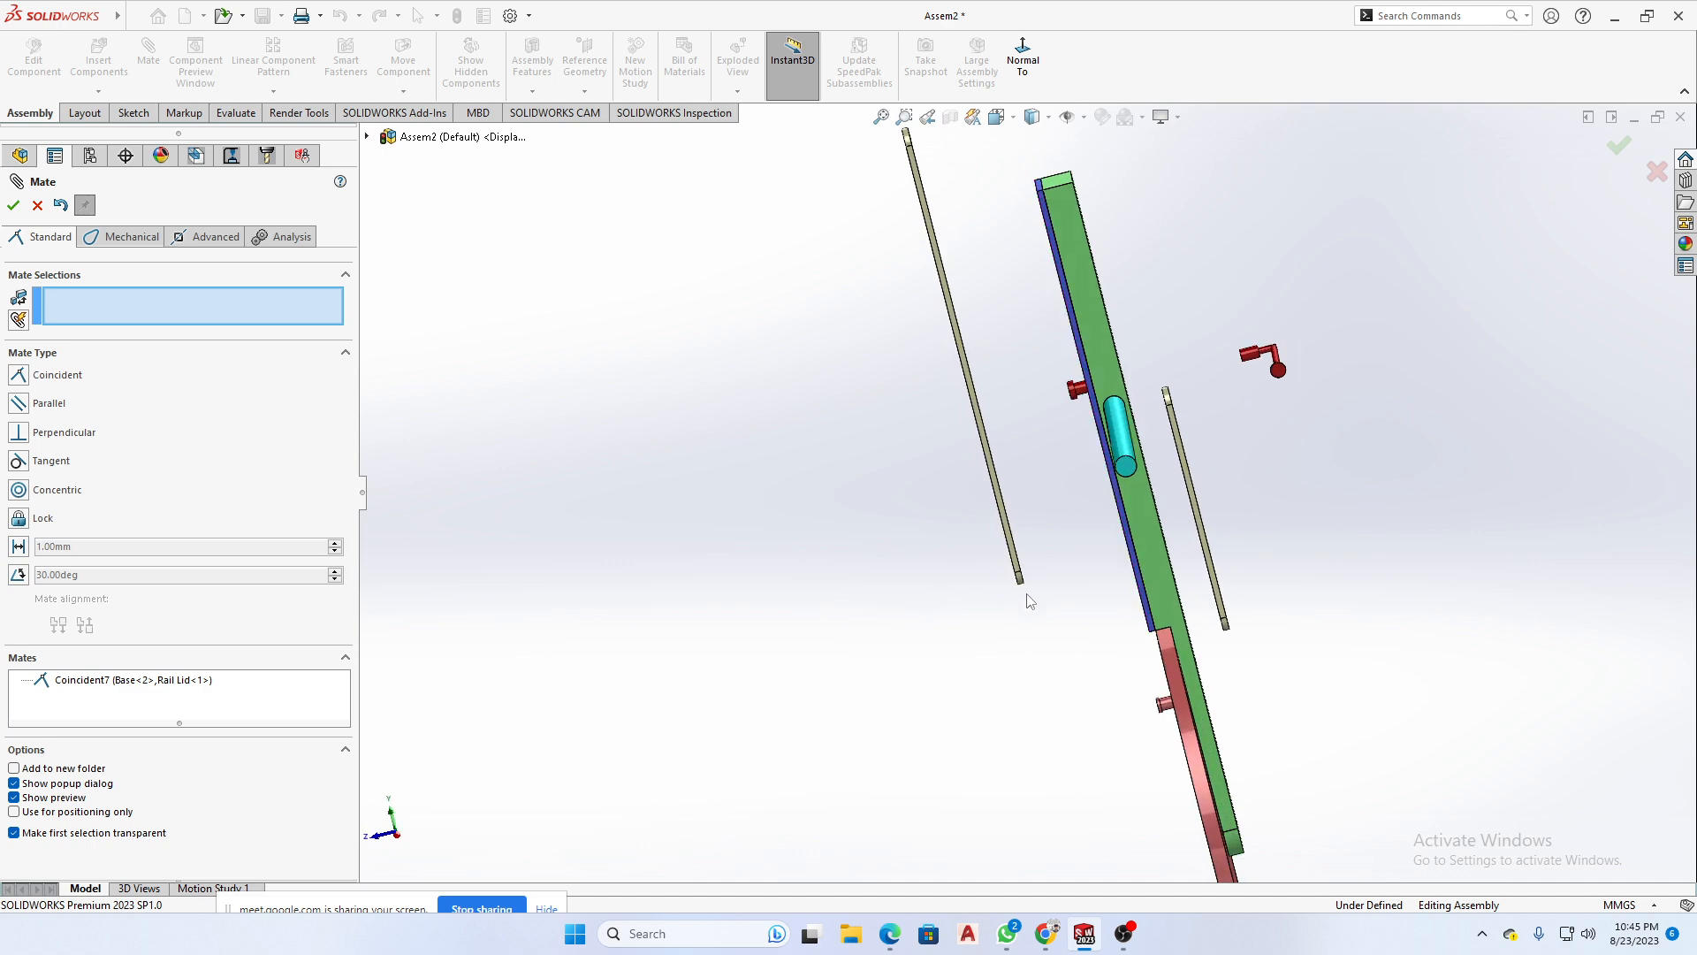
{"action": "scroll", "coordinate": [1030, 601], "scroll_direction": "down", "scroll_amount": 10}
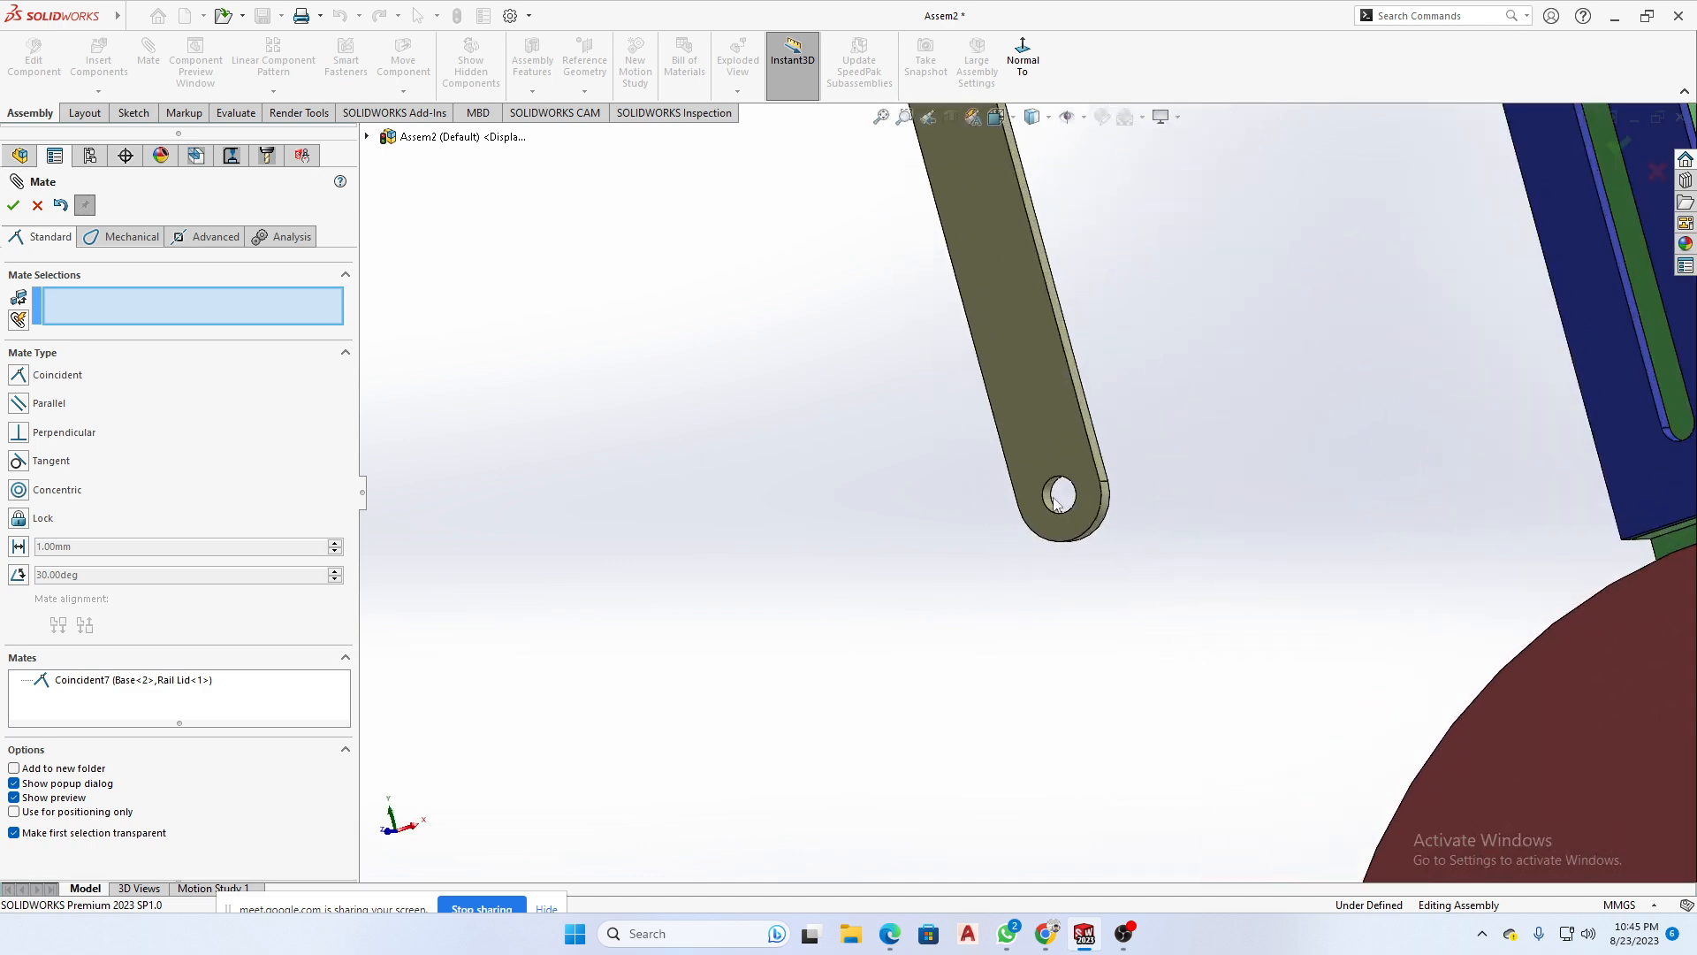
{"action": "scroll", "coordinate": [1057, 500], "scroll_direction": "down", "scroll_amount": 2}
{"action": "left_click", "coordinate": [1045, 494]}
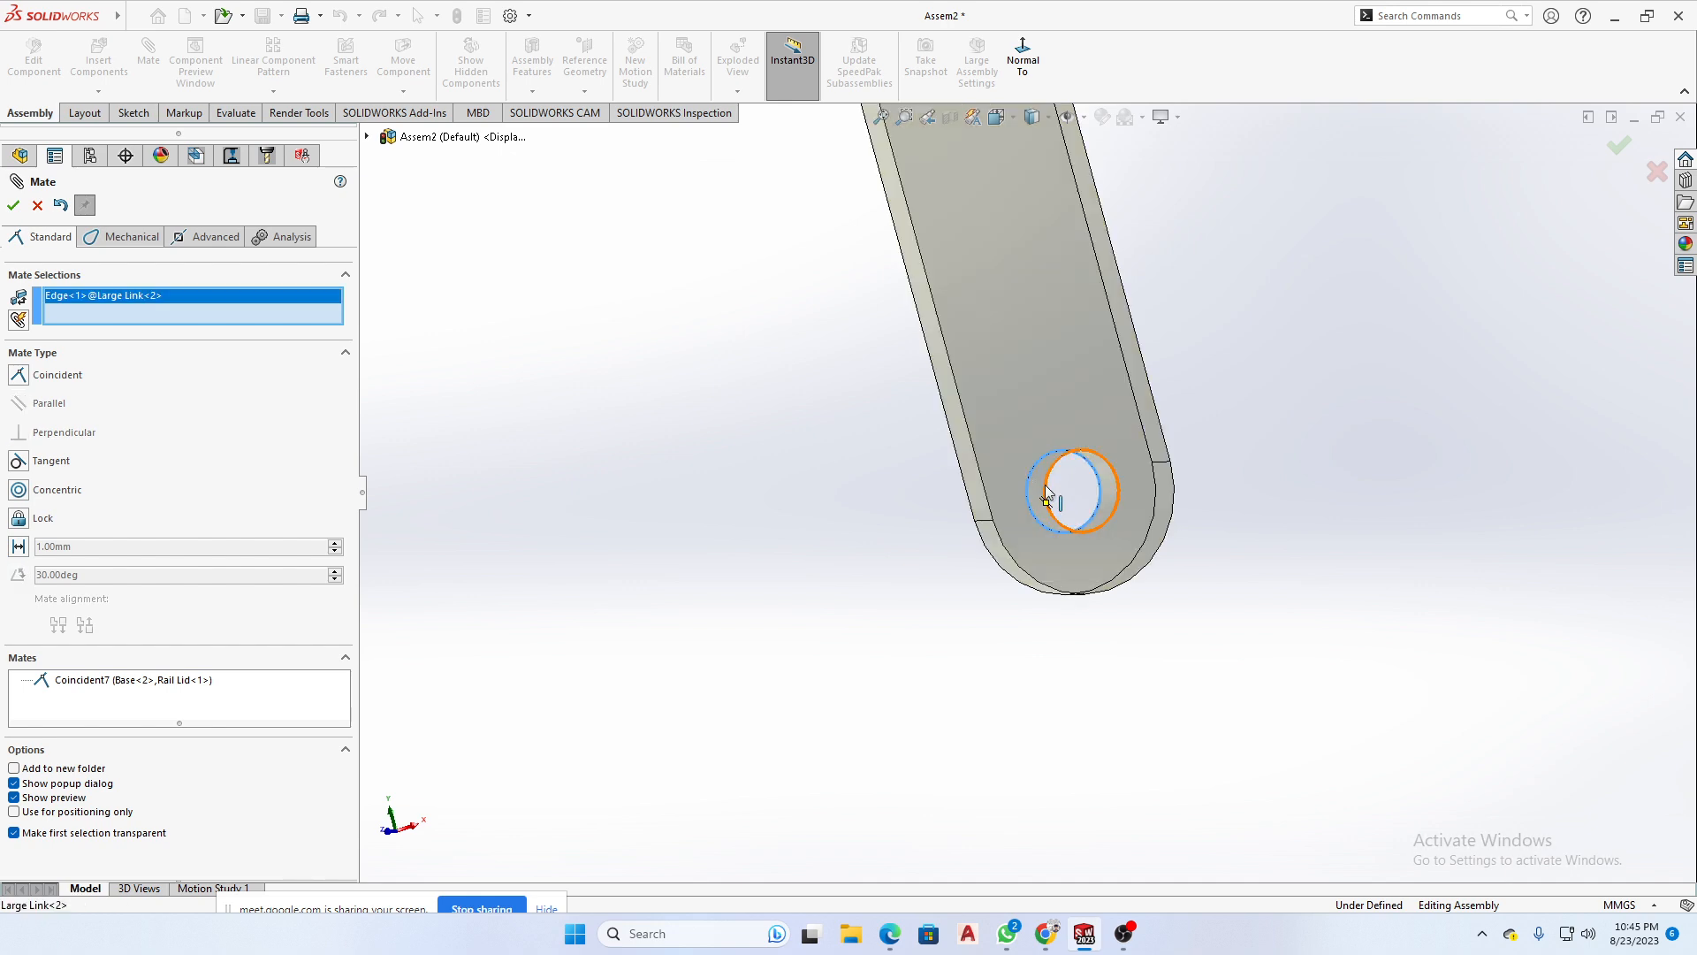
{"action": "scroll", "coordinate": [1043, 487], "scroll_direction": "up", "scroll_amount": 3}
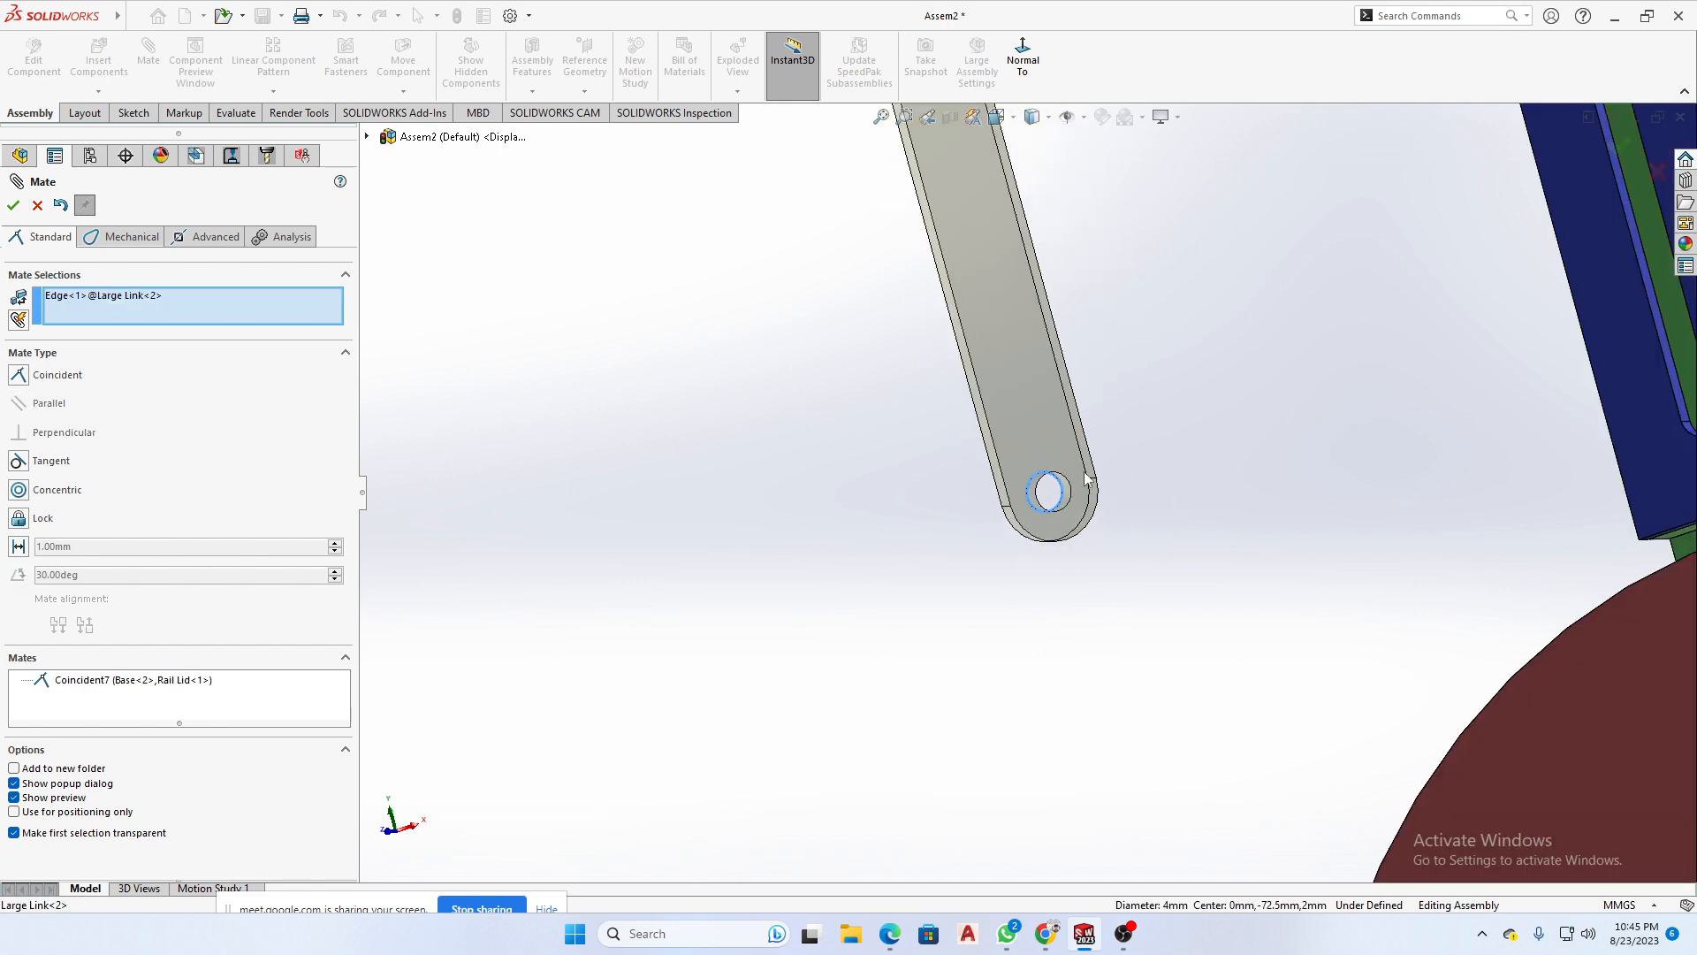
{"action": "scroll", "coordinate": [1086, 478], "scroll_direction": "down", "scroll_amount": 3}
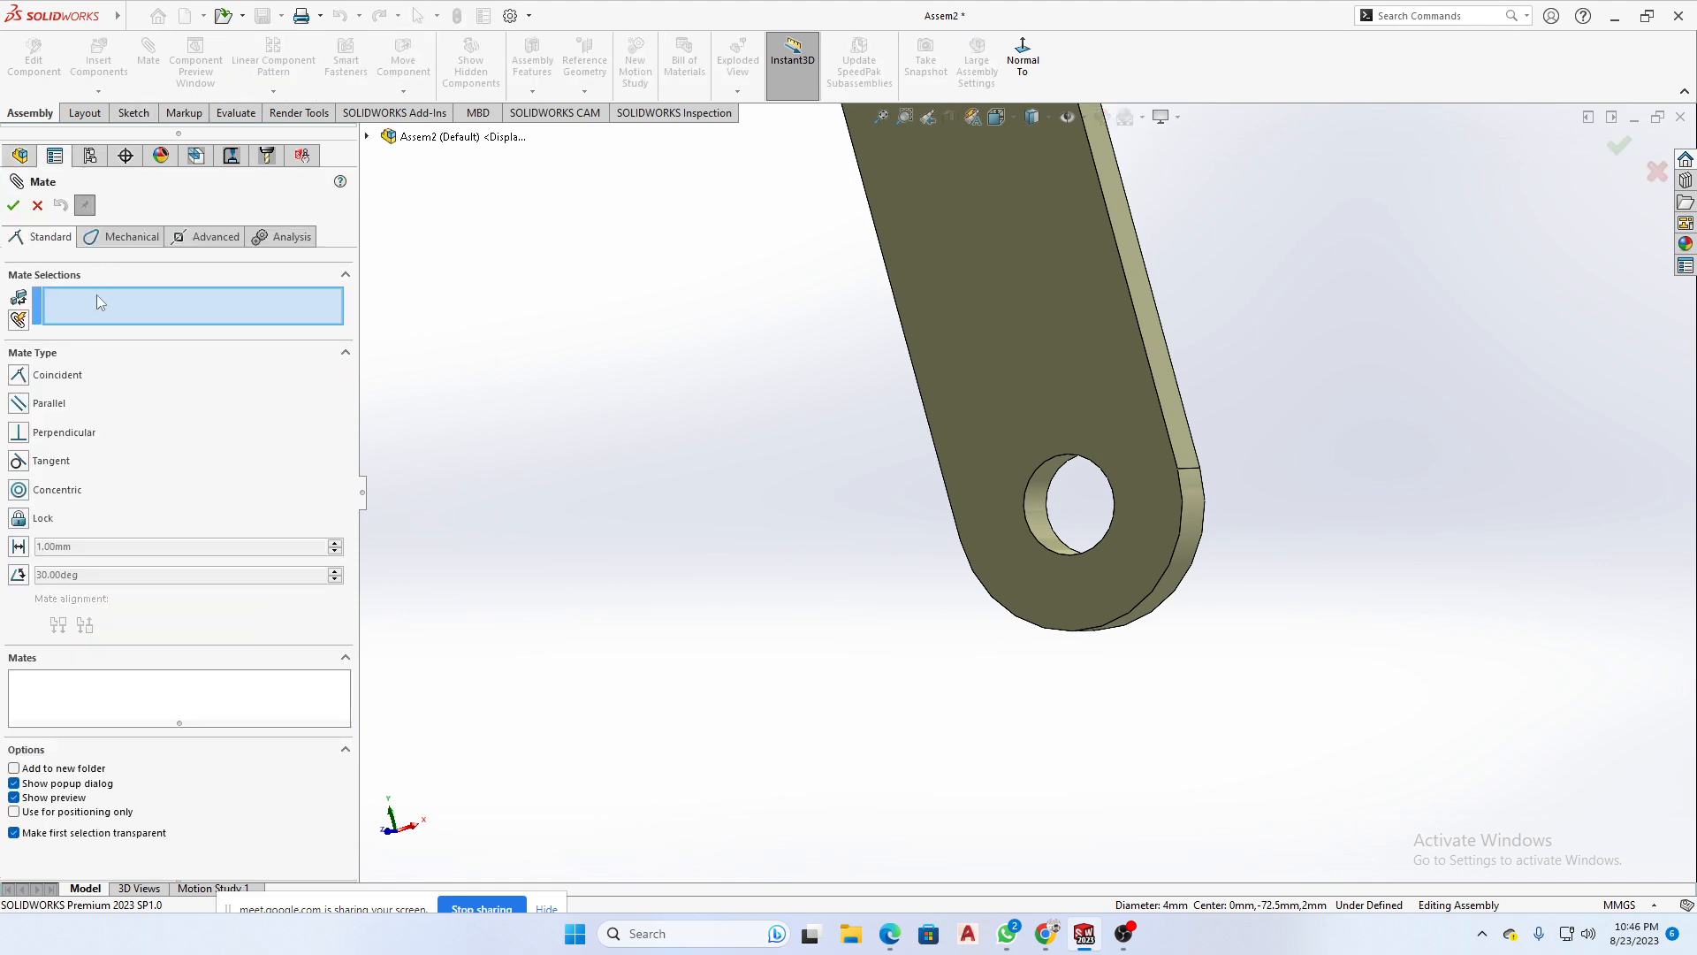
- Mate the Large Link's lower hole concentric with the cylindrical pin on the Wheel
{"action": "left_click", "coordinate": [1040, 505]}
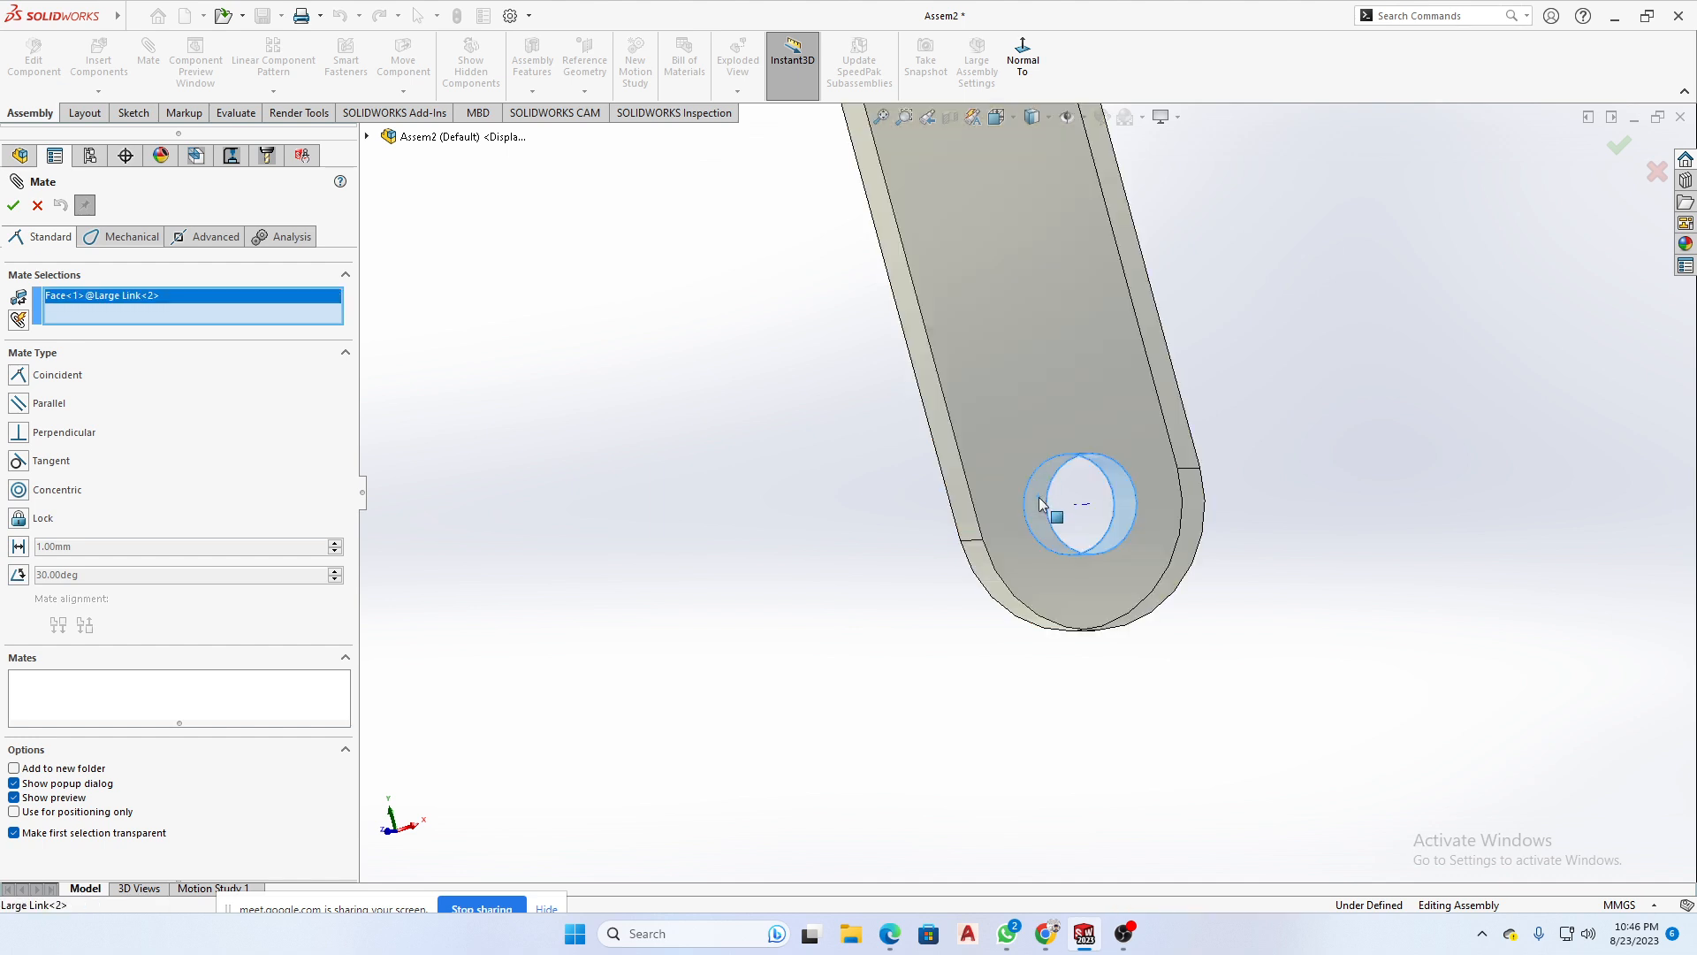
{"action": "scroll", "coordinate": [1069, 521], "scroll_direction": "up", "scroll_amount": 5}
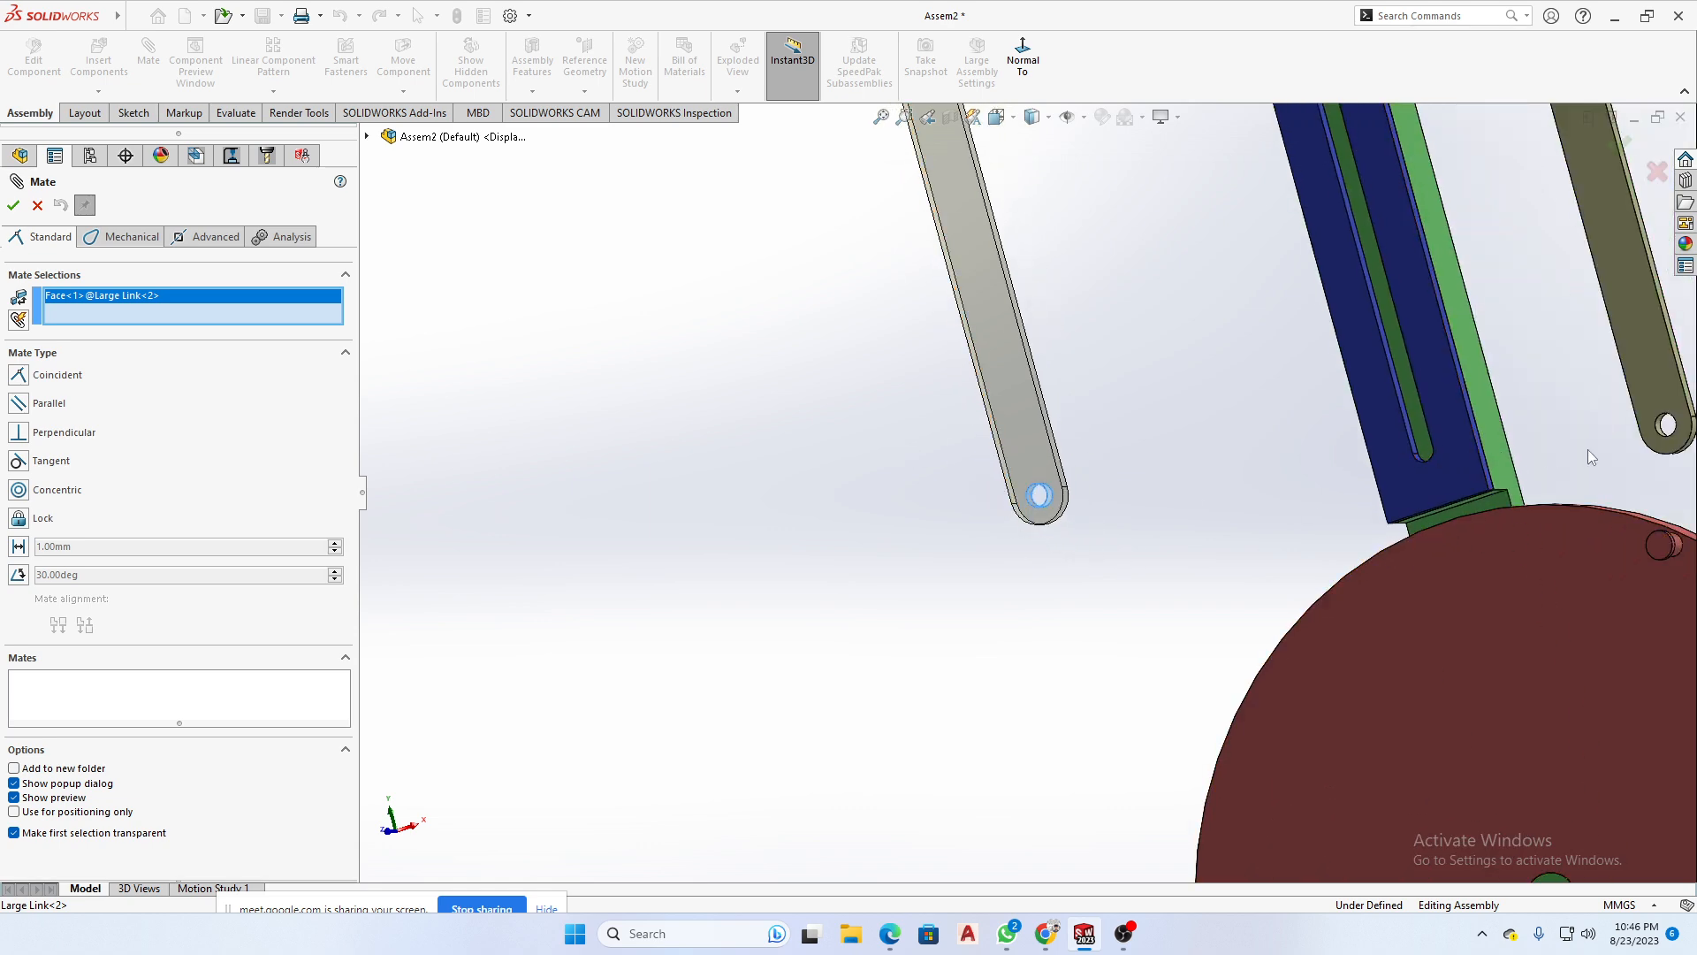
{"action": "scroll", "coordinate": [1584, 538], "scroll_direction": "down", "scroll_amount": 8}
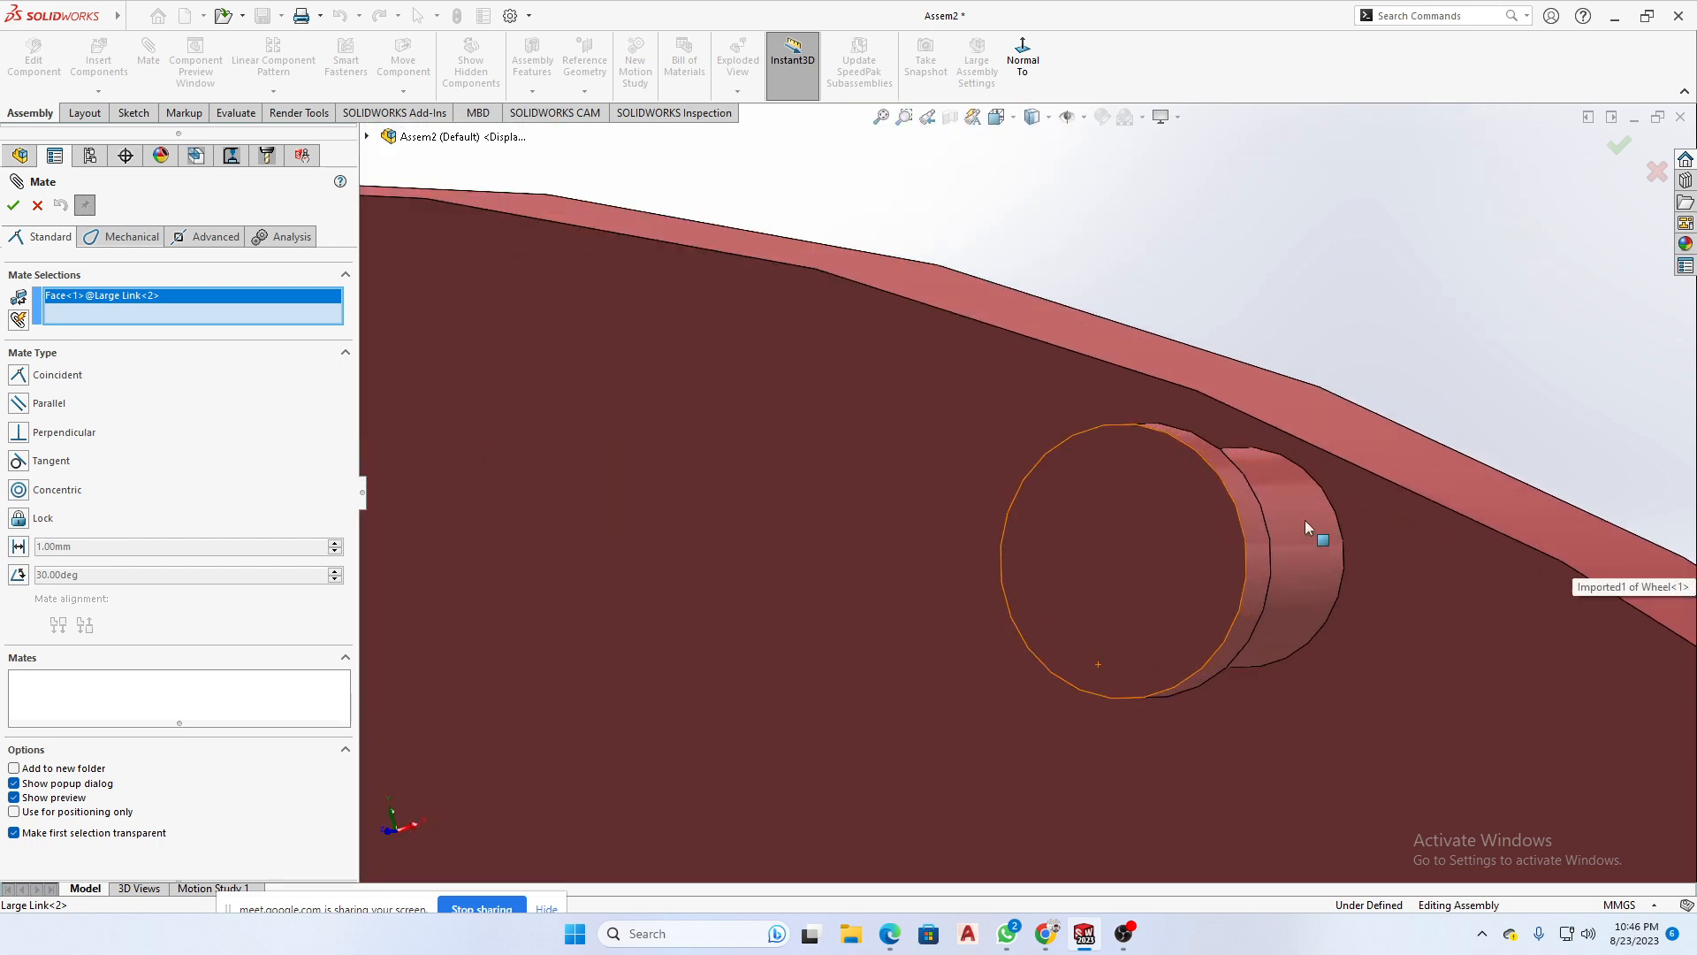
{"action": "left_click", "coordinate": [1306, 525]}
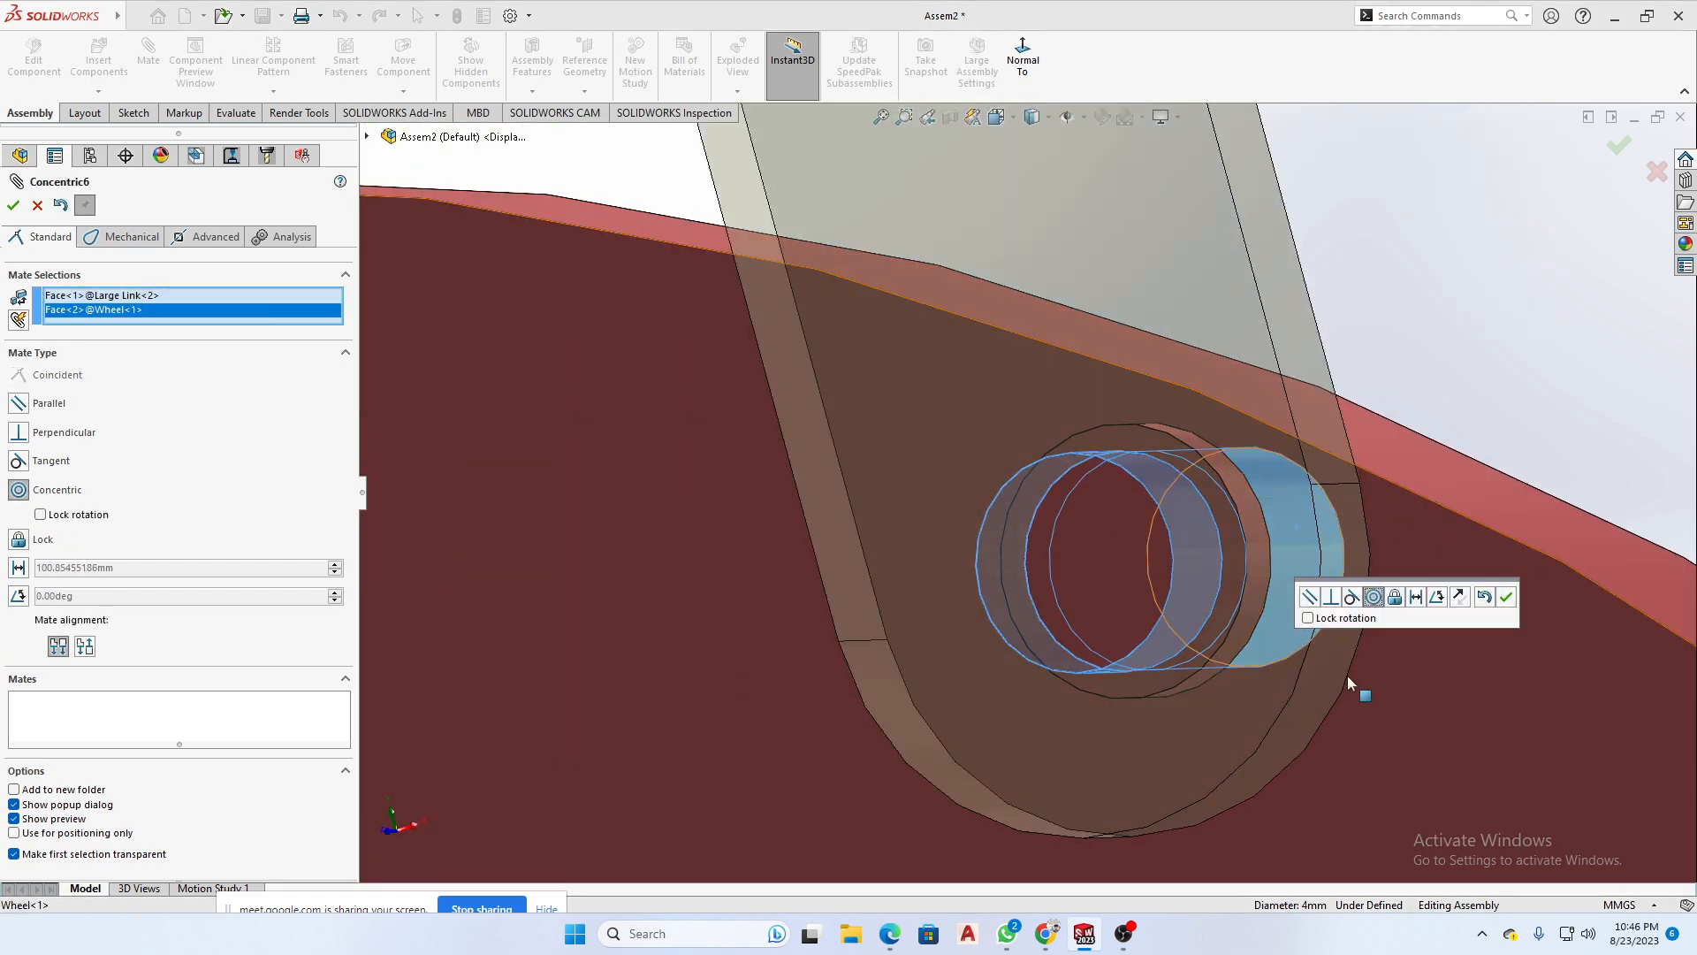
{"action": "scroll", "coordinate": [1208, 676], "scroll_direction": "up", "scroll_amount": 8}
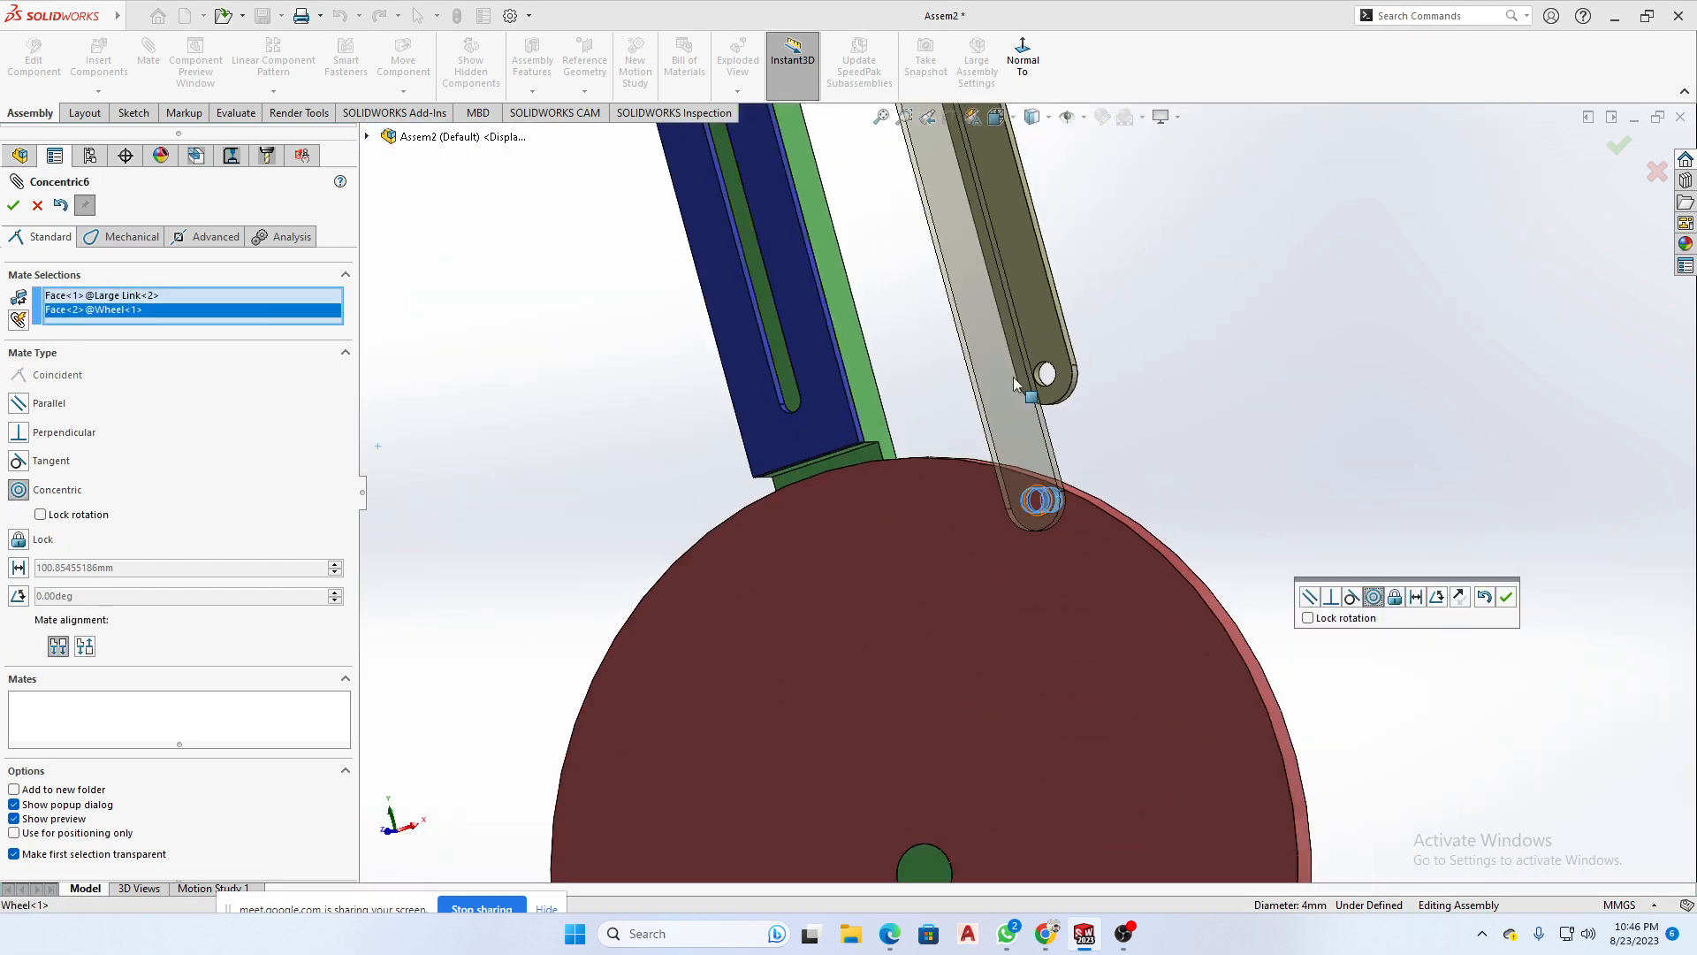
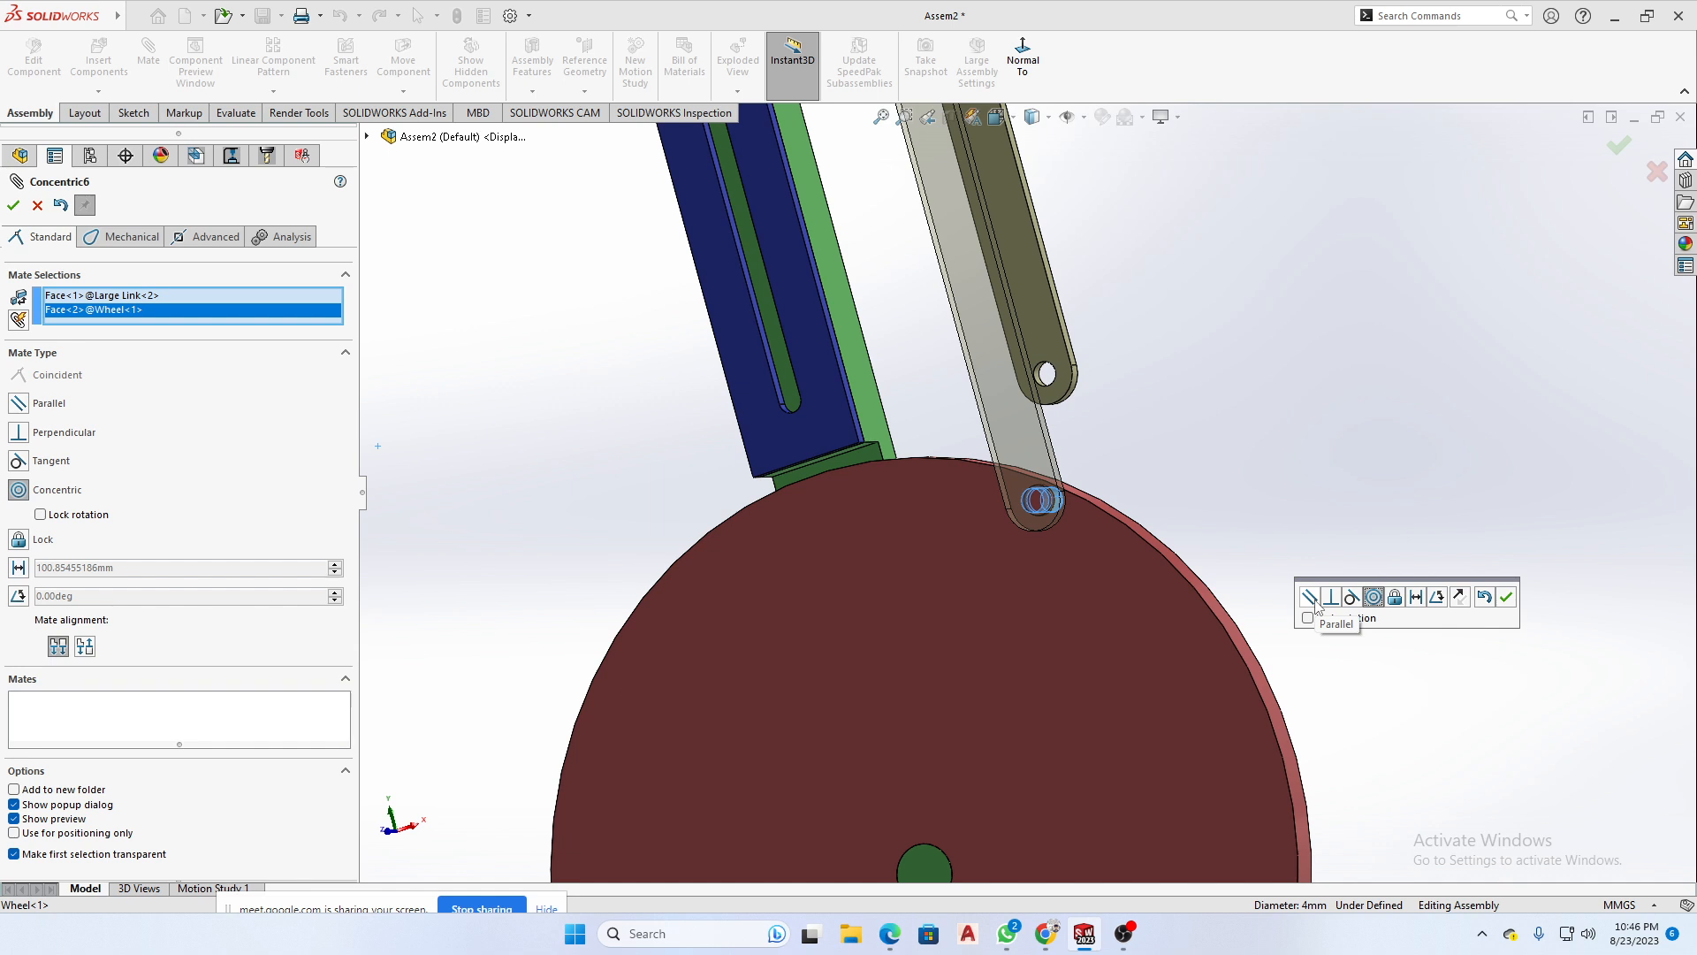
- Finish the Large Link's concentric mate and slide the link along the Wheel pin toward the wheel disc, exposing the pin head's inner face
{"action": "left_click", "coordinate": [1508, 598]}
{"action": "middle_click_drag", "start_coordinate": [1340, 532], "coordinate": [1075, 480]}
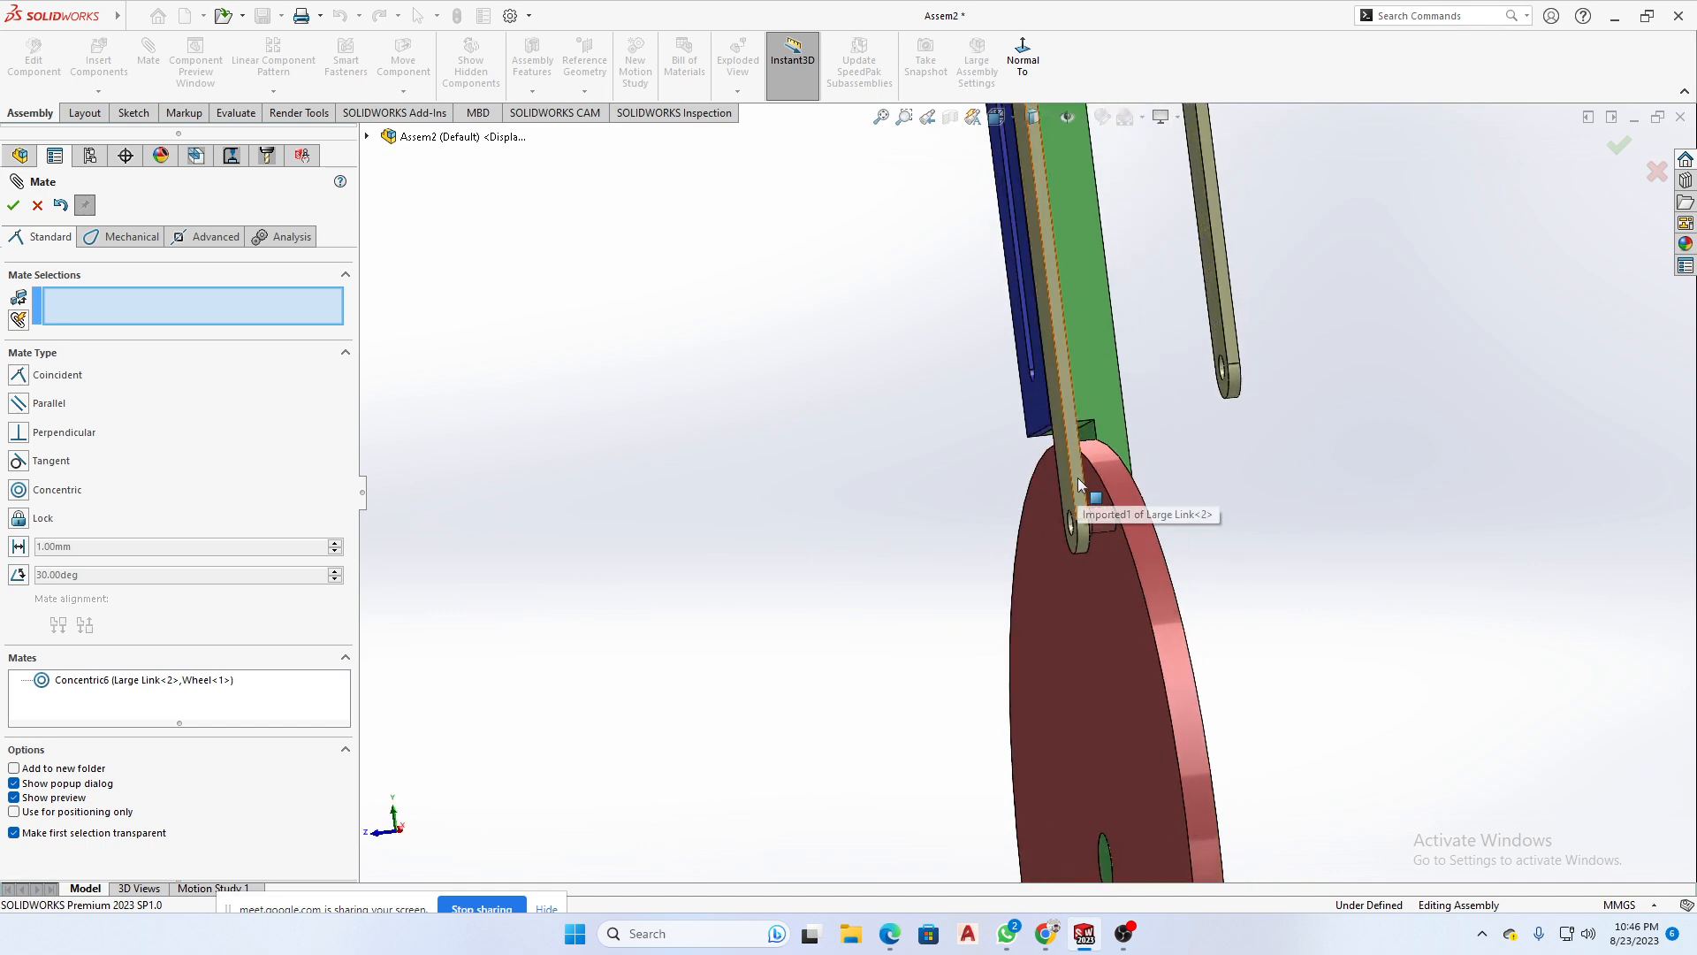
{"action": "left_click_drag", "start_coordinate": [1078, 478], "coordinate": [1100, 474]}
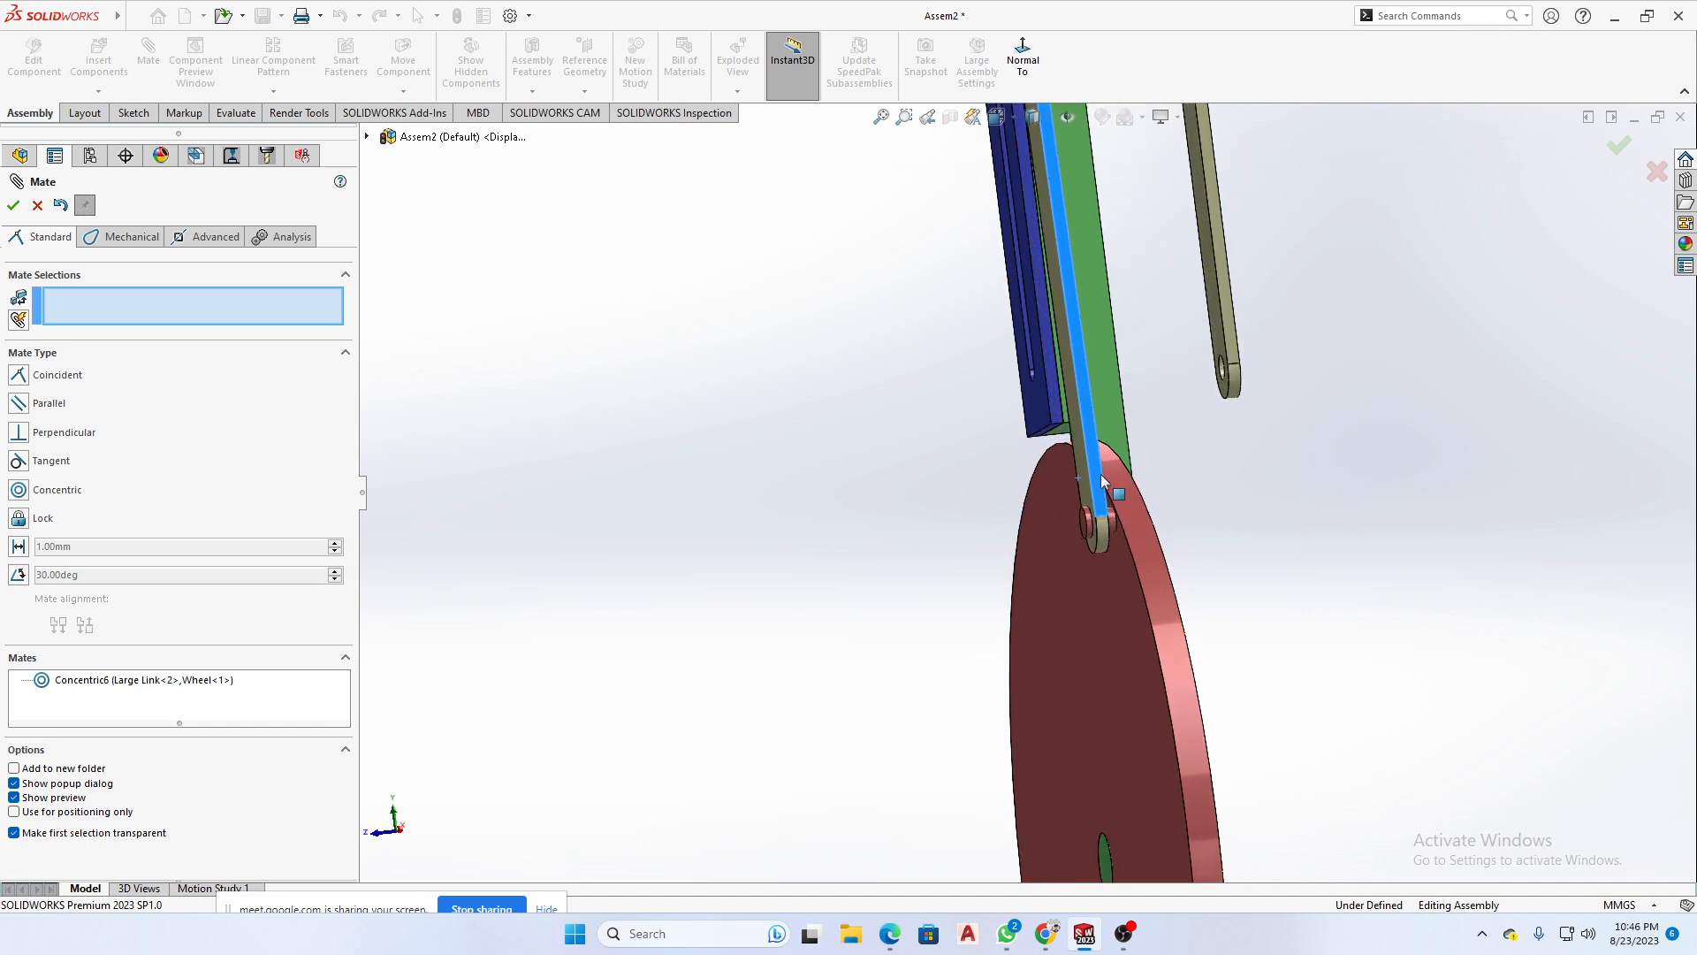
{"action": "scroll", "coordinate": [1100, 474], "scroll_direction": "down", "scroll_amount": 10}
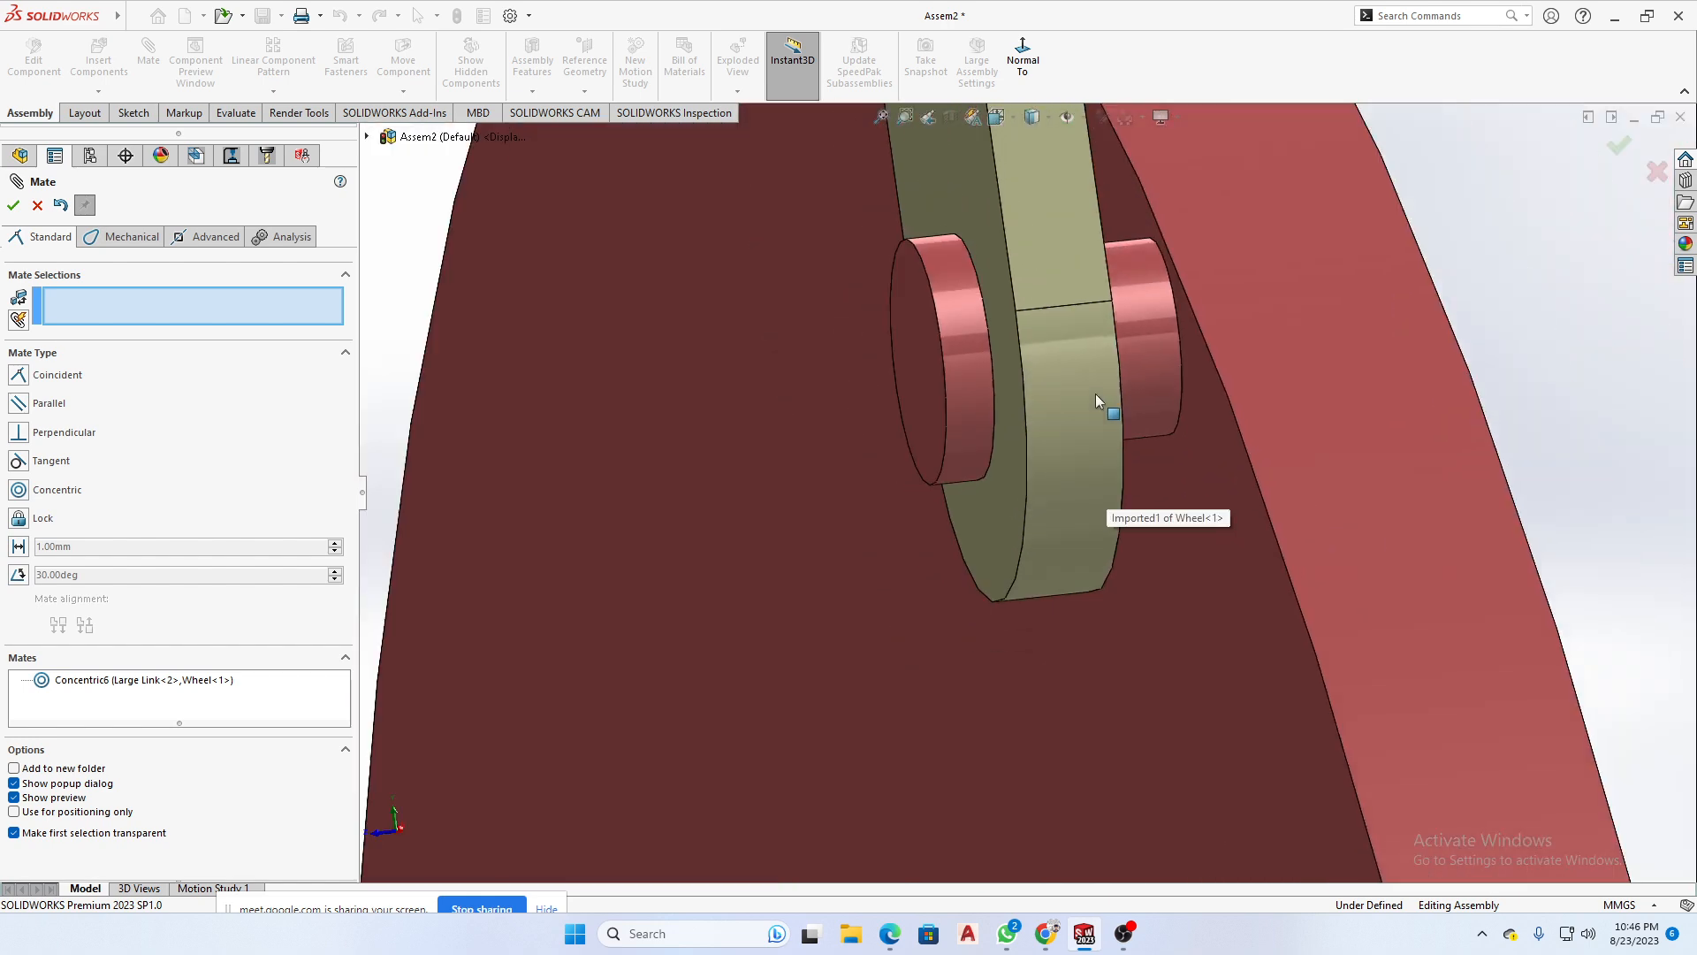
{"action": "scroll", "coordinate": [1096, 394], "scroll_direction": "up", "scroll_amount": 5}
{"action": "scroll", "coordinate": [1075, 380], "scroll_direction": "down", "scroll_amount": 7}
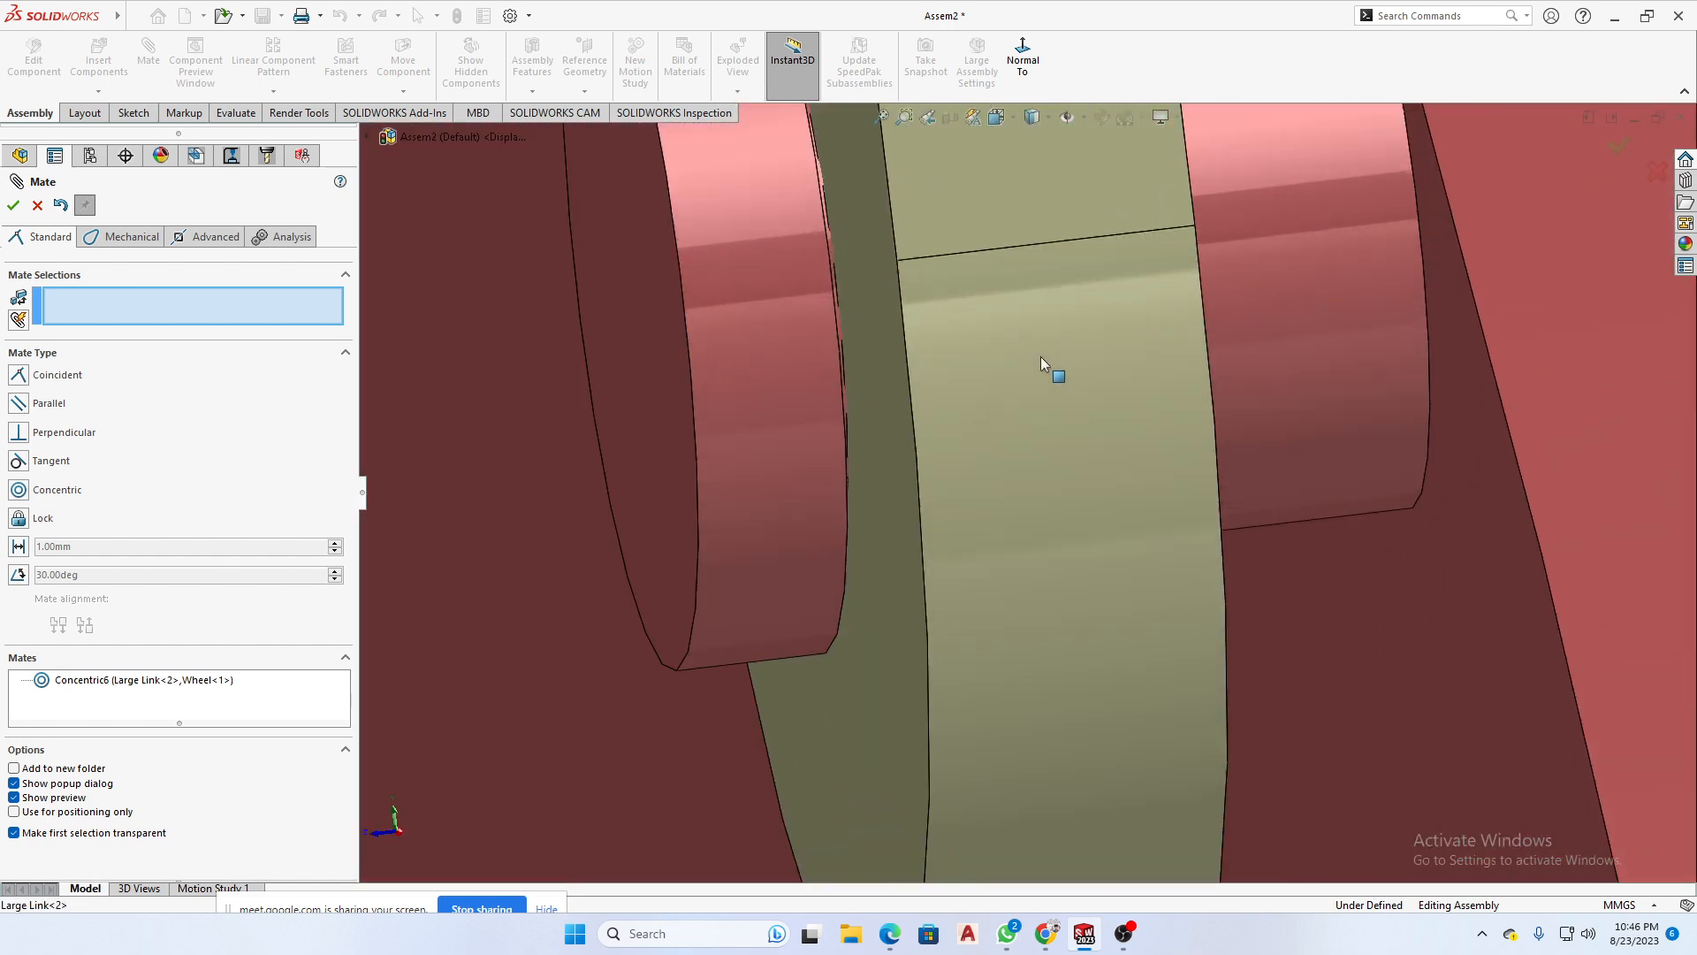
{"action": "middle_click_drag", "start_coordinate": [1040, 358], "coordinate": [995, 413]}
{"action": "left_click_drag", "start_coordinate": [994, 414], "coordinate": [1404, 409]}
{"action": "middle_click_drag", "start_coordinate": [1286, 537], "coordinate": [1160, 554]}
{"action": "mouse_move", "coordinate": [1013, 570]}
{"action": "middle_mouse_down"}
{"action": "mouse_move", "coordinate": [1114, 583]}
{"action": "mouse_move", "coordinate": [1095, 555]}
{"action": "mouse_move", "coordinate": [1078, 561]}
{"action": "mouse_move", "coordinate": [1101, 554]}
{"action": "mouse_move", "coordinate": [1100, 567]}
{"action": "mouse_move", "coordinate": [973, 580]}
{"action": "mouse_move", "coordinate": [1000, 570]}
{"action": "middle_mouse_up"}
{"action": "scroll", "coordinate": [1180, 630], "scroll_direction": "up", "scroll_amount": 1}
{"action": "scroll", "coordinate": [1182, 631], "scroll_direction": "up", "scroll_amount": 2}
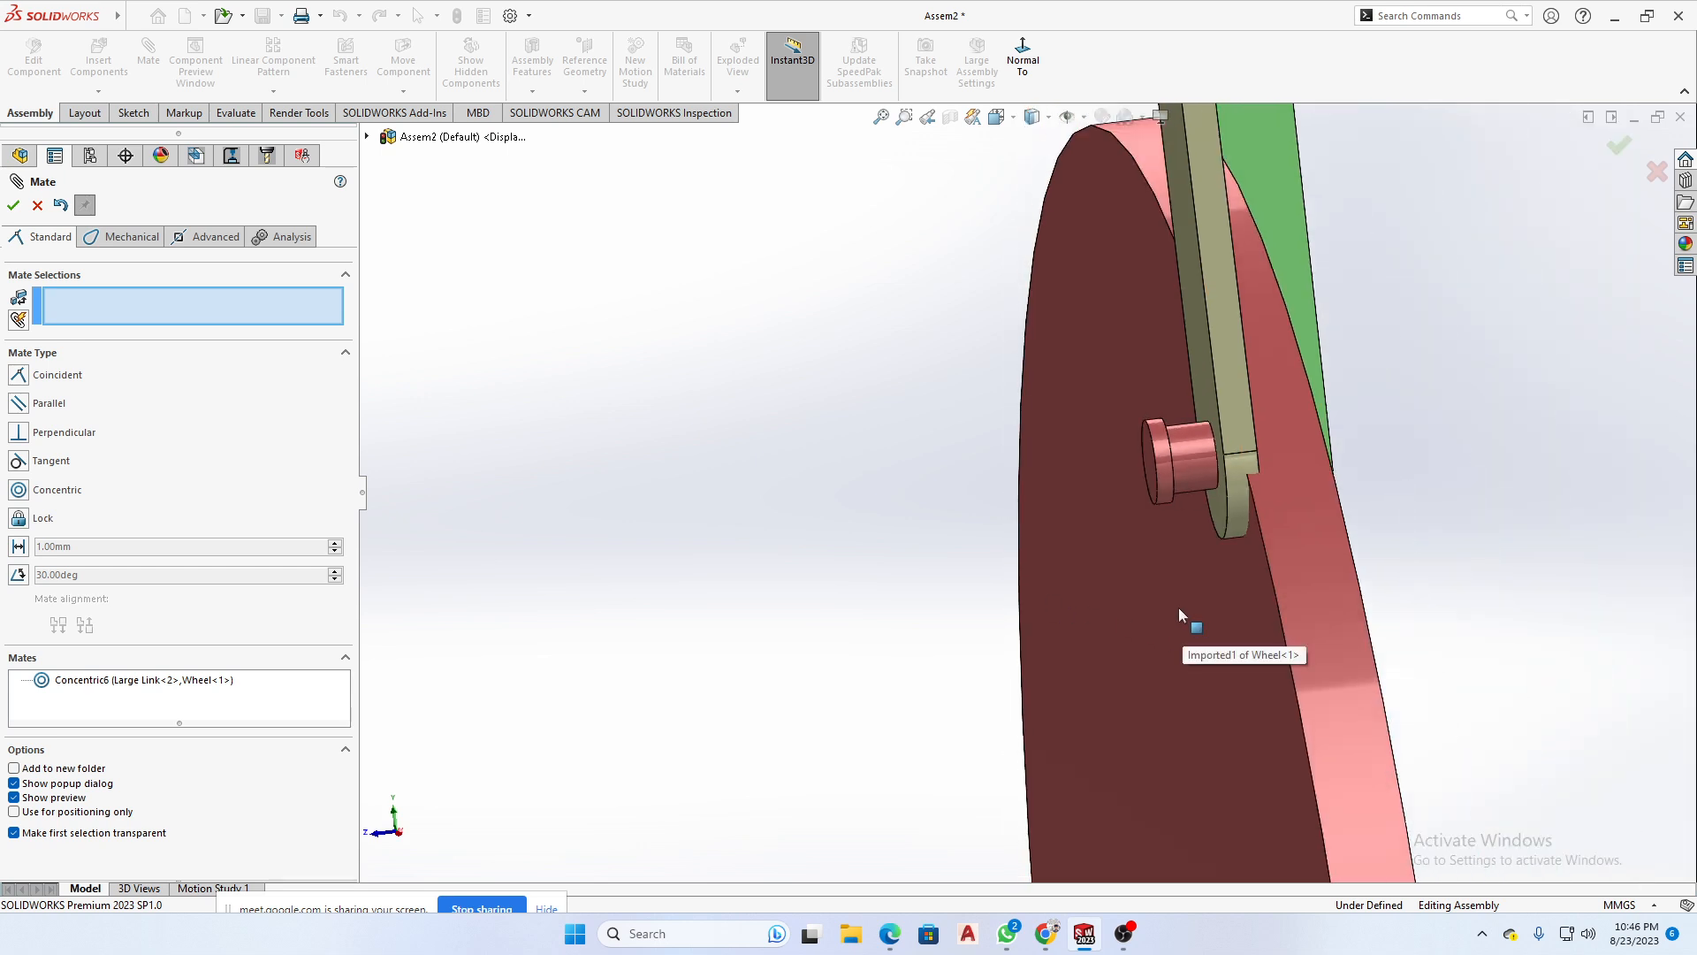
- Mate the Large Link's outer face coincident with the inner face of the Wheel pin's head
{"action": "scroll", "coordinate": [1204, 492], "scroll_direction": "down", "scroll_amount": 6}
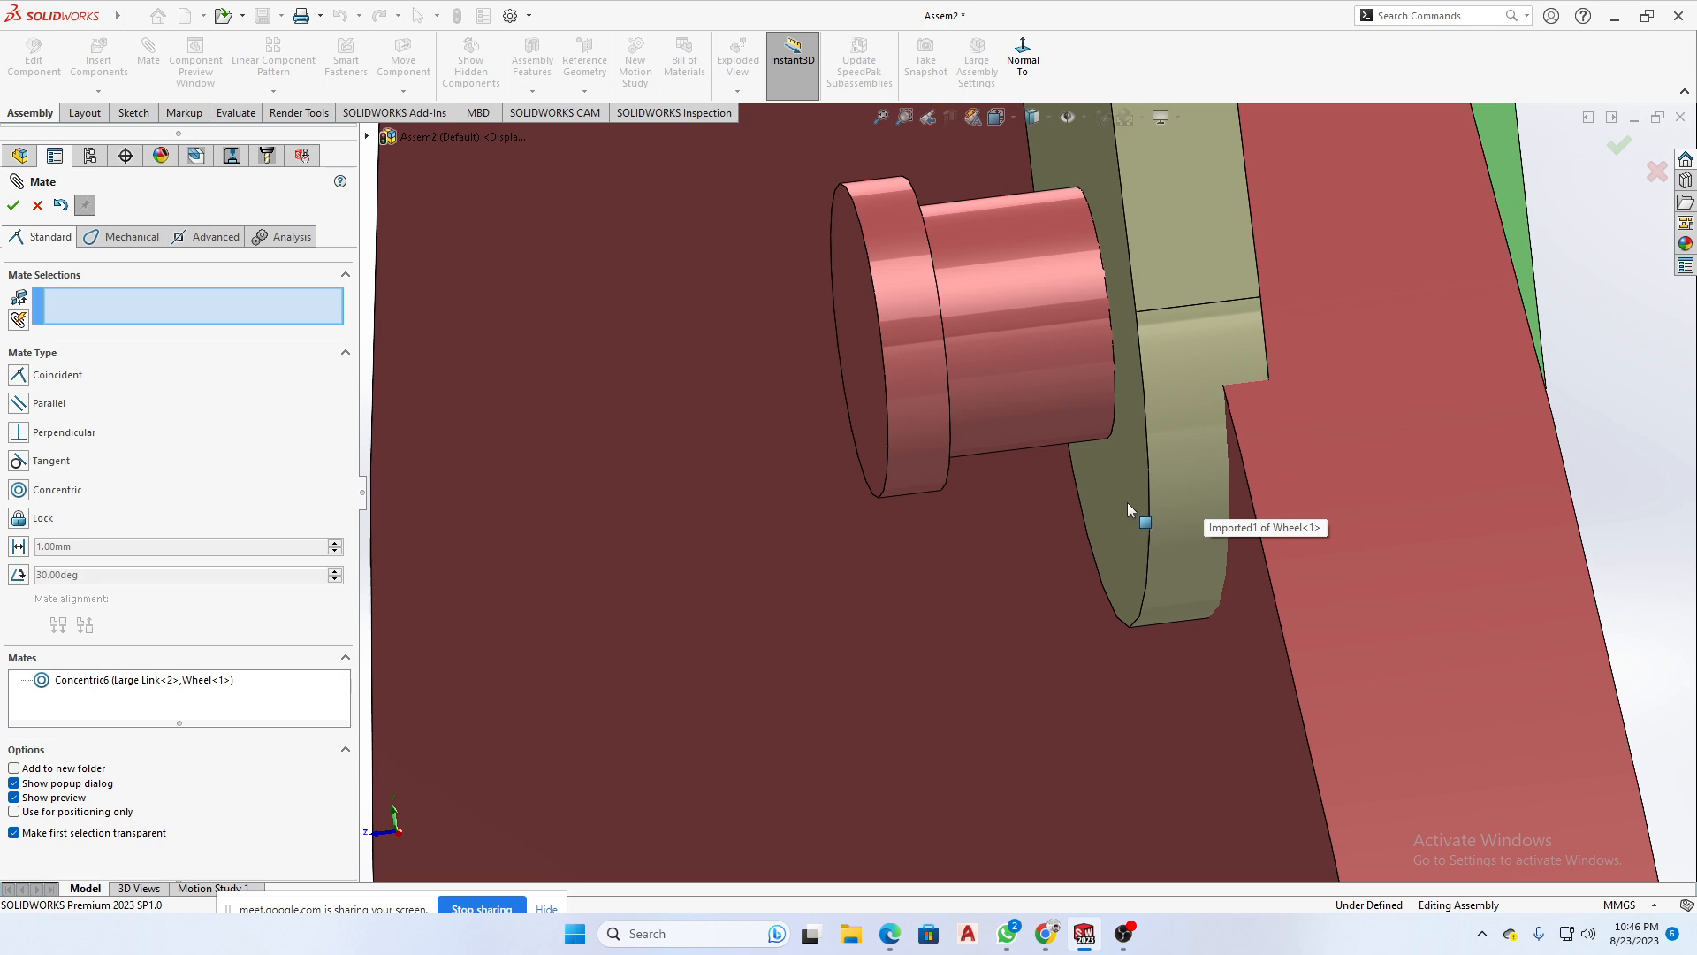
{"action": "left_click", "coordinate": [1125, 488]}
{"action": "middle_click_drag", "start_coordinate": [1101, 548], "coordinate": [1051, 566]}
{"action": "left_click", "coordinate": [712, 522]}
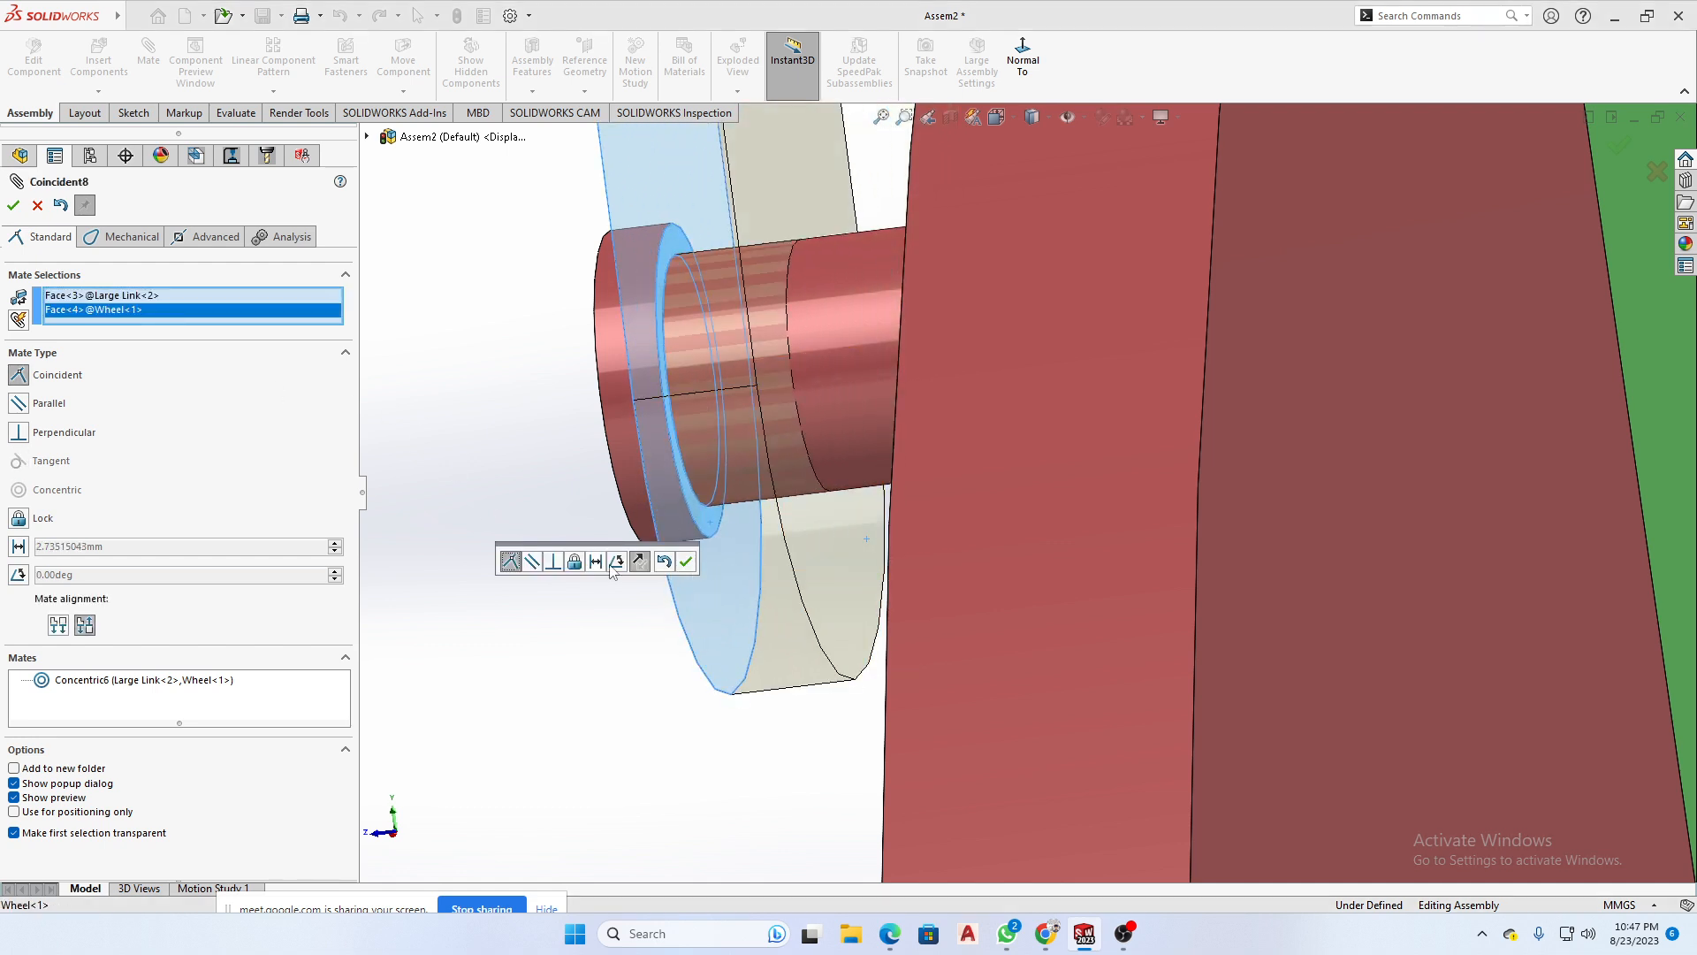
{"action": "left_click", "coordinate": [687, 561]}
{"action": "middle_click_drag", "start_coordinate": [692, 570], "coordinate": [875, 553]}
- Swing the Large Link away from the rail and mate the Small Link's front face coincident with the Large Link's back face
{"action": "scroll", "coordinate": [1012, 597], "scroll_direction": "up", "scroll_amount": 12}
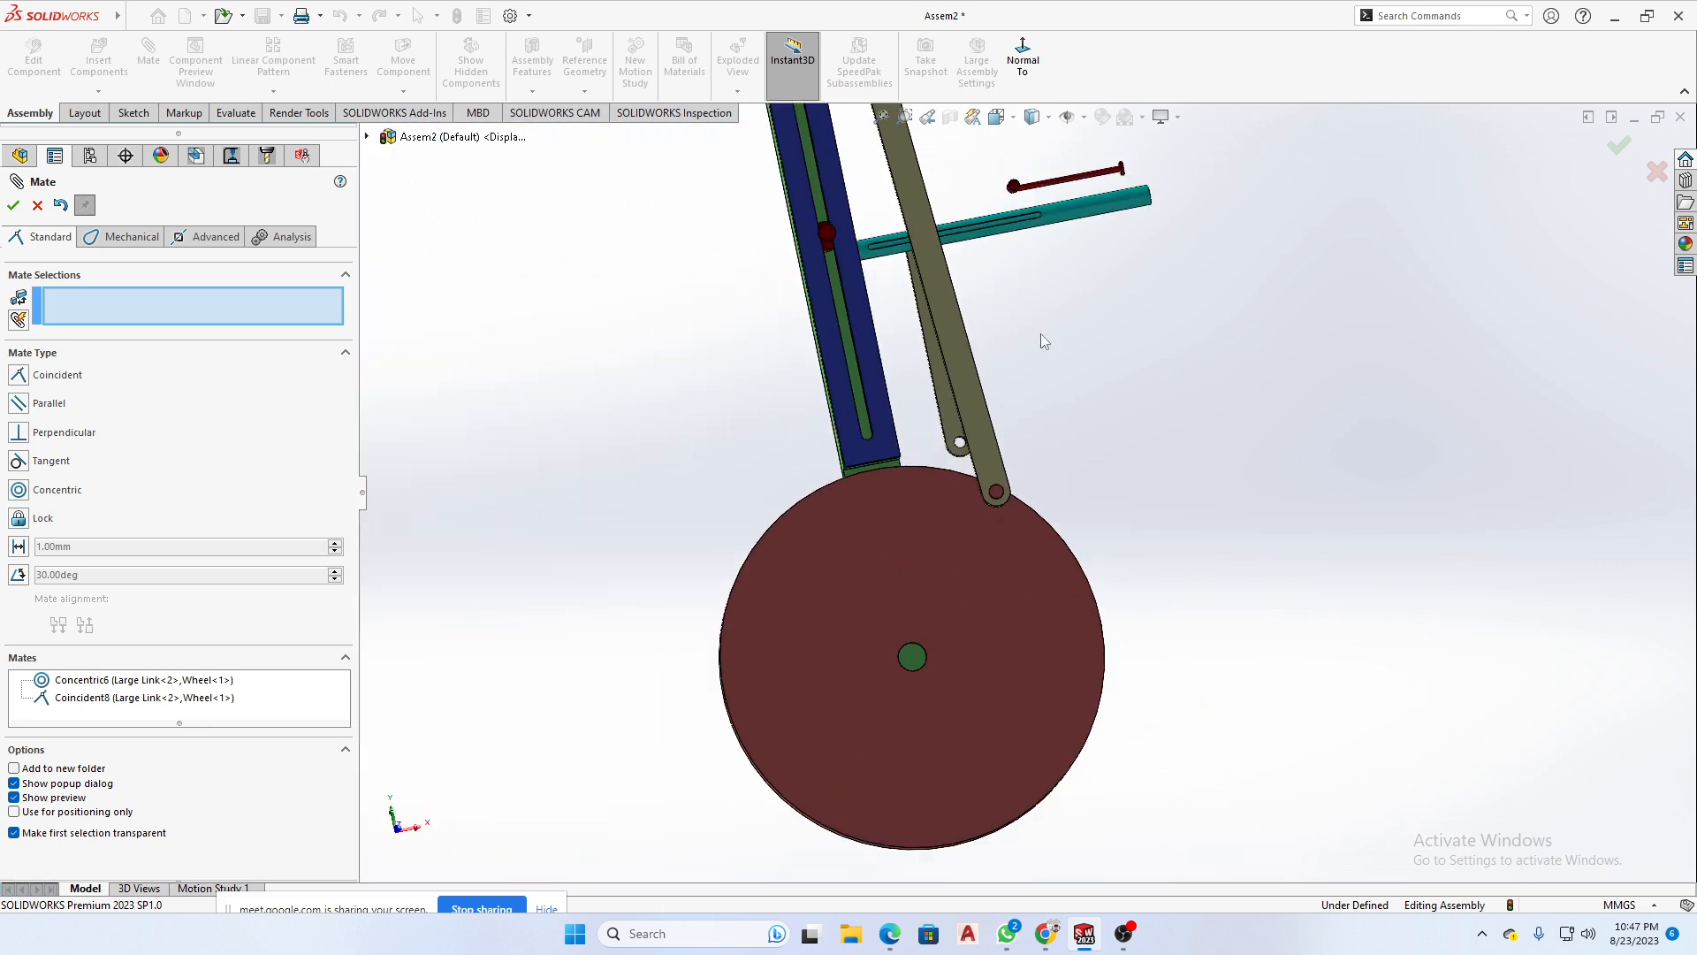
{"action": "left_click_drag", "start_coordinate": [951, 329], "coordinate": [1036, 395]}
{"action": "scroll", "coordinate": [944, 376], "scroll_direction": "down", "scroll_amount": 3}
{"action": "left_click", "coordinate": [950, 373]}
{"action": "scroll", "coordinate": [1118, 384], "scroll_direction": "up", "scroll_amount": 4}
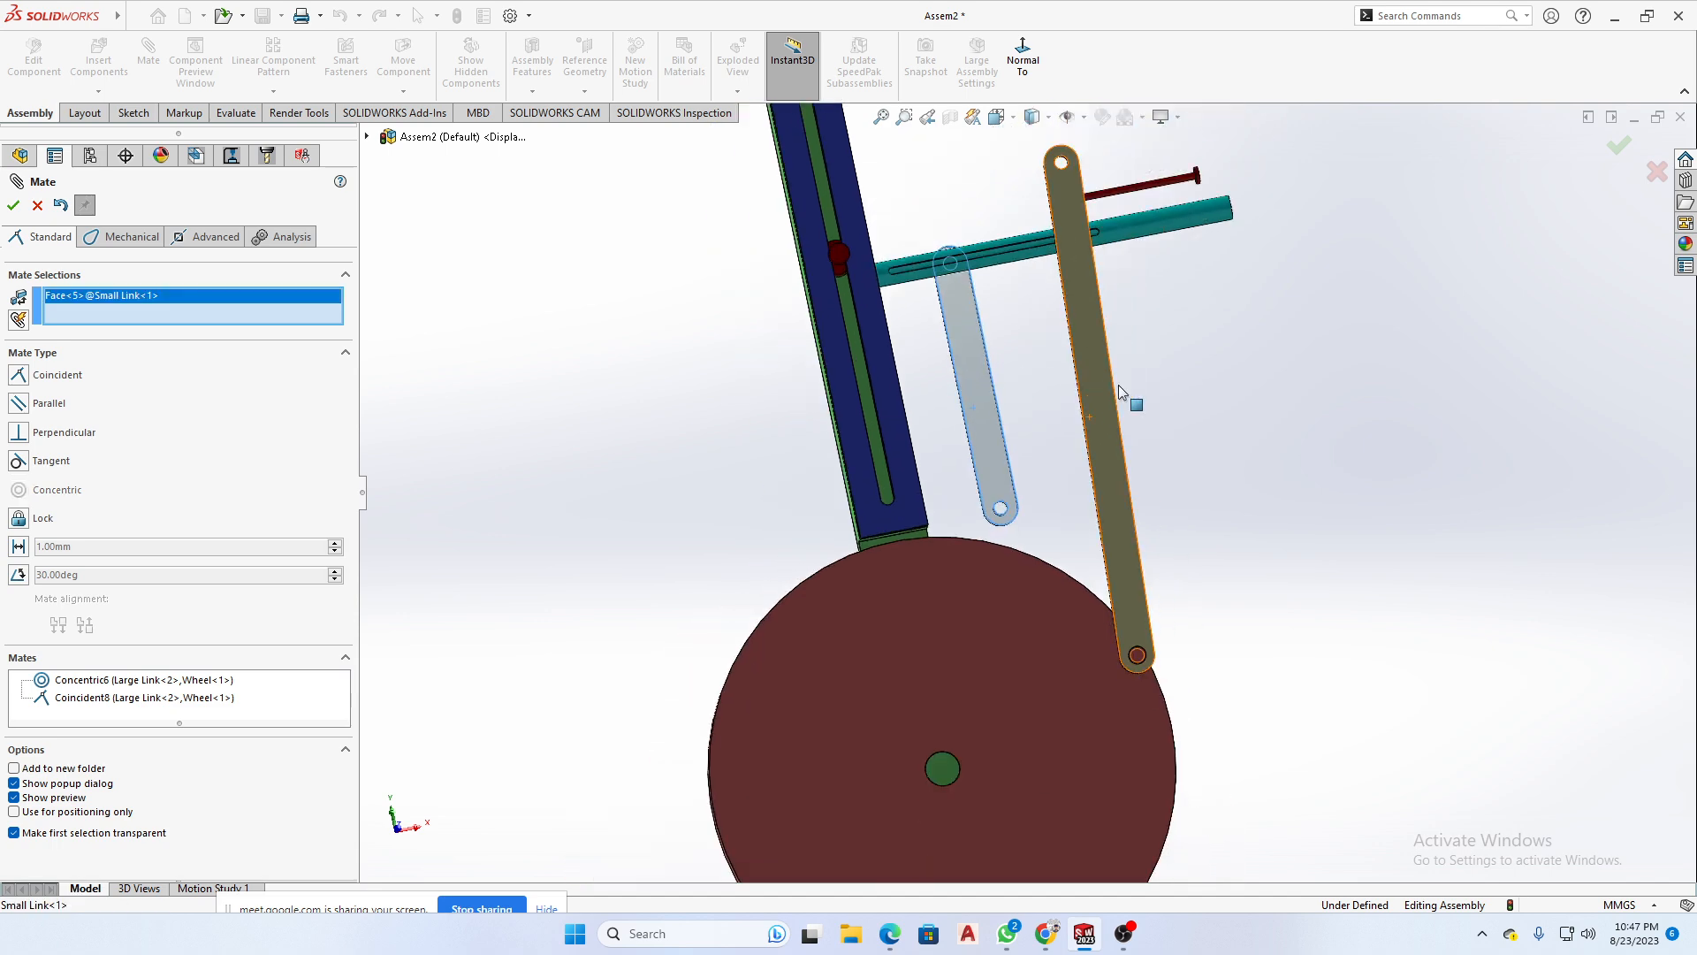
{"action": "middle_click_drag", "start_coordinate": [1130, 387], "coordinate": [1379, 318]}
{"action": "scroll", "coordinate": [836, 256], "scroll_direction": "down", "scroll_amount": 5}
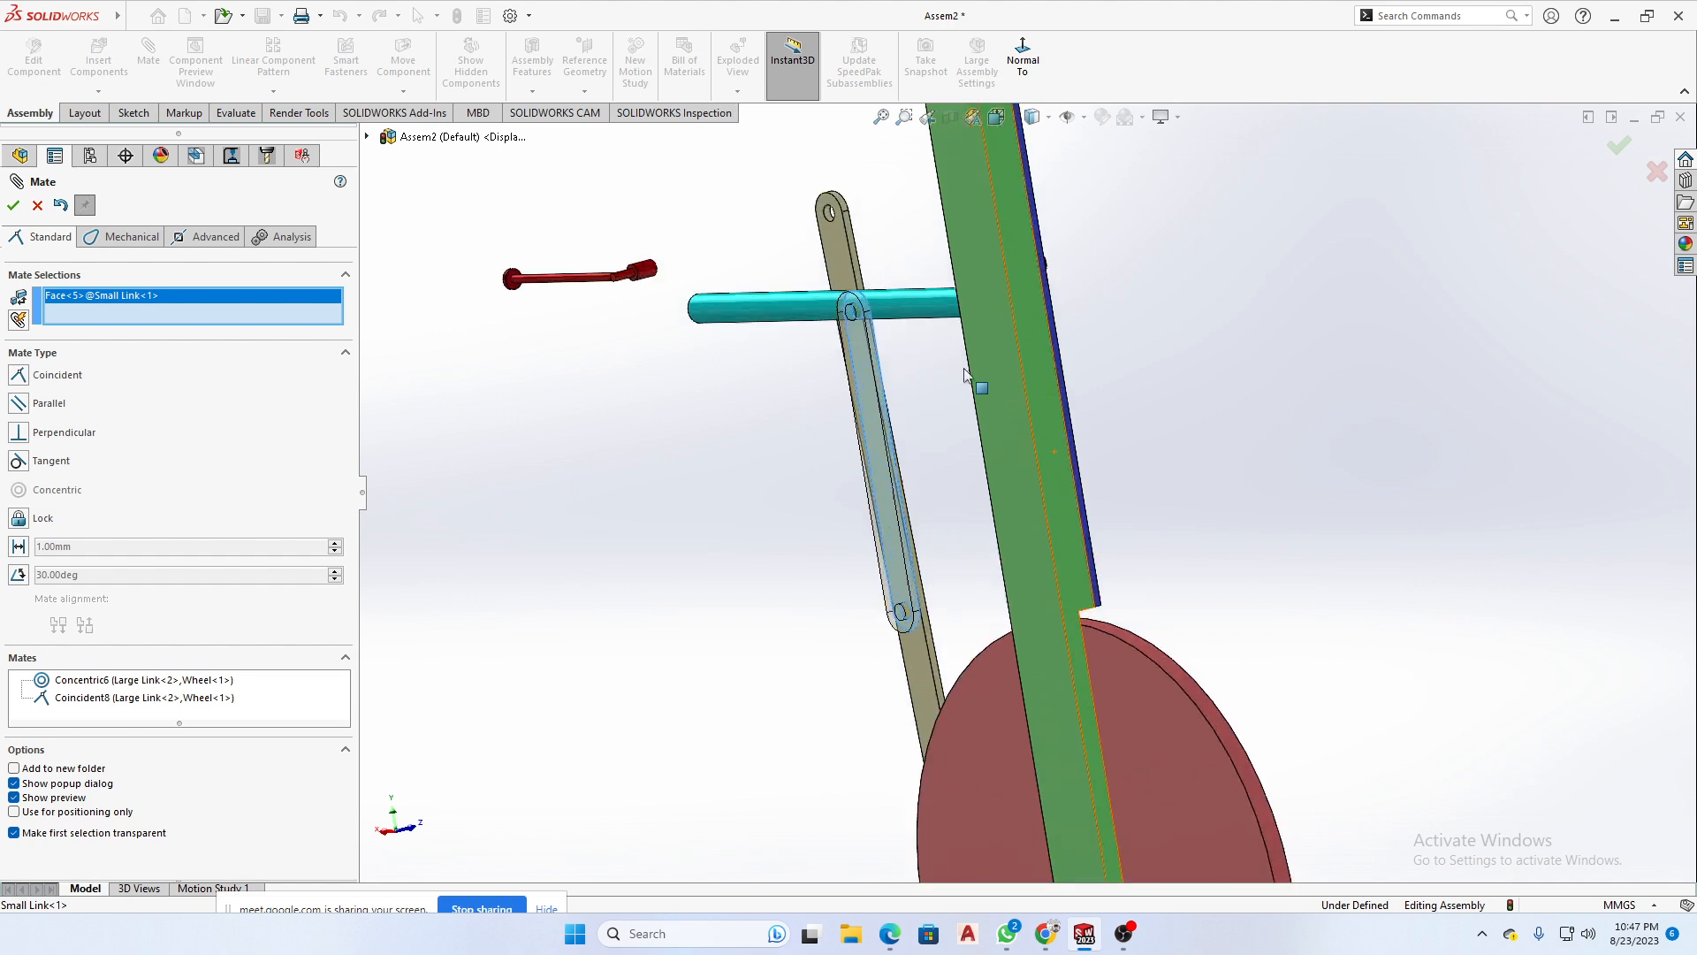
{"action": "left_click", "coordinate": [831, 253]}
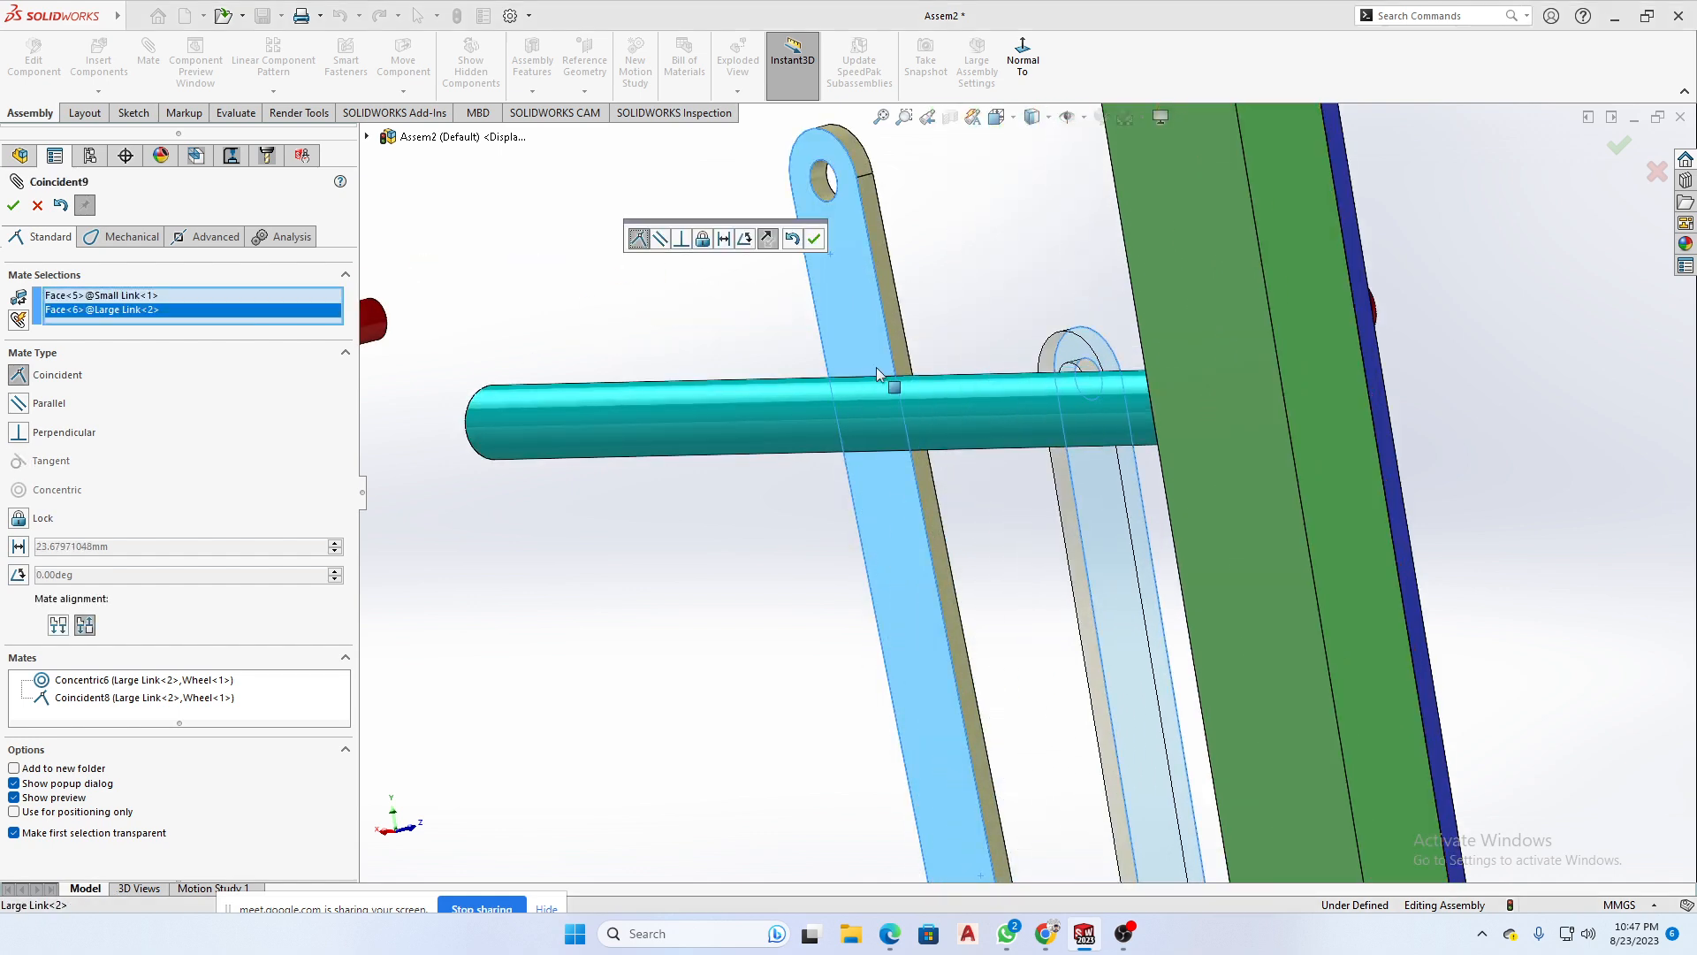
{"action": "left_click", "coordinate": [814, 239]}
{"action": "scroll", "coordinate": [1127, 560], "scroll_direction": "up", "scroll_amount": 6}
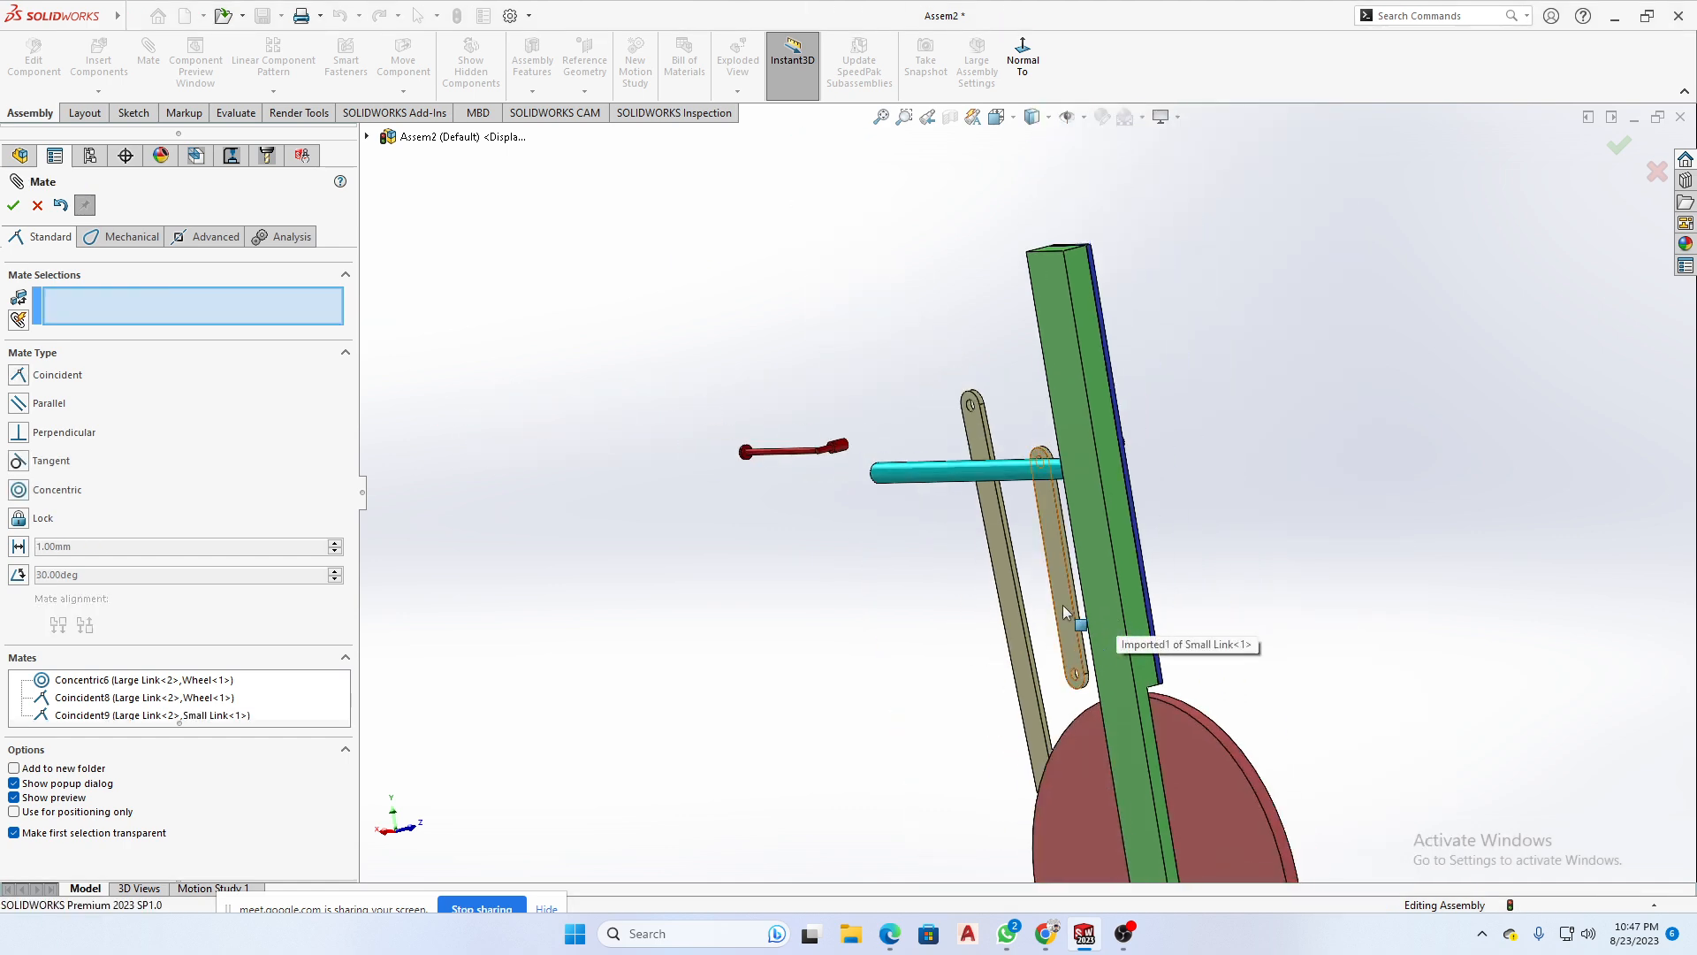
- Move the Small Link clear of the Base and mate its lower hole concentric with the Large Link's upper hole
{"action": "left_click_drag", "start_coordinate": [1064, 606], "coordinate": [1185, 373]}
{"action": "middle_click_drag", "start_coordinate": [1201, 452], "coordinate": [1272, 452]}
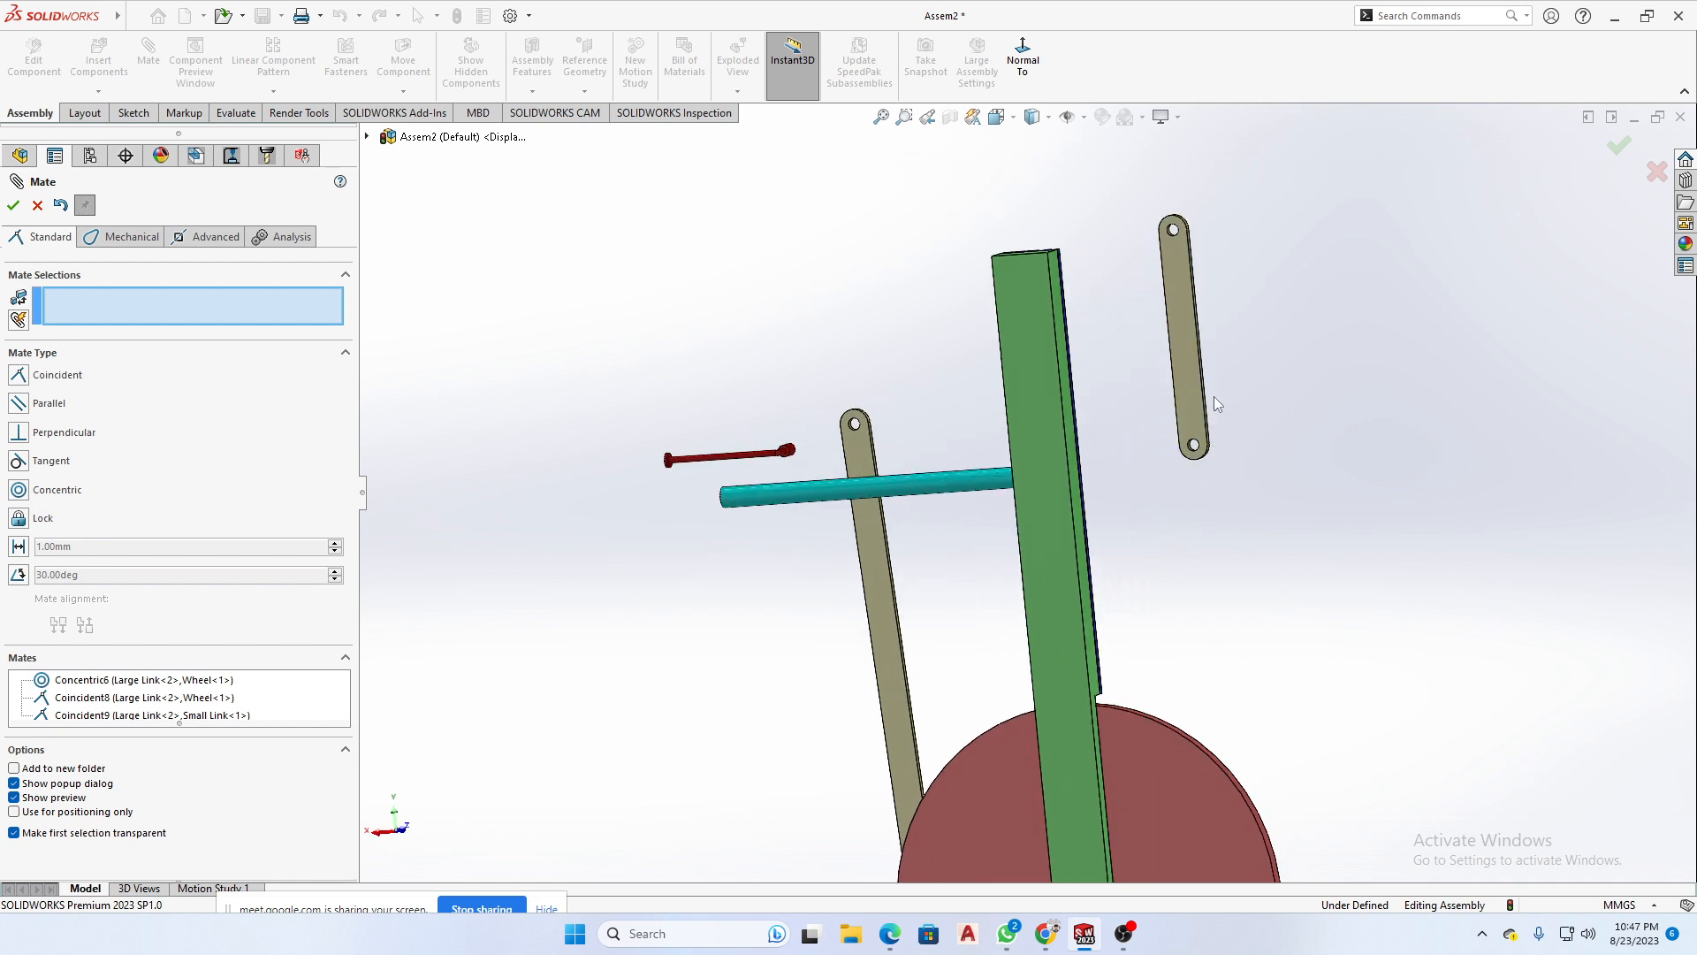
{"action": "scroll", "coordinate": [1203, 438], "scroll_direction": "down", "scroll_amount": 6}
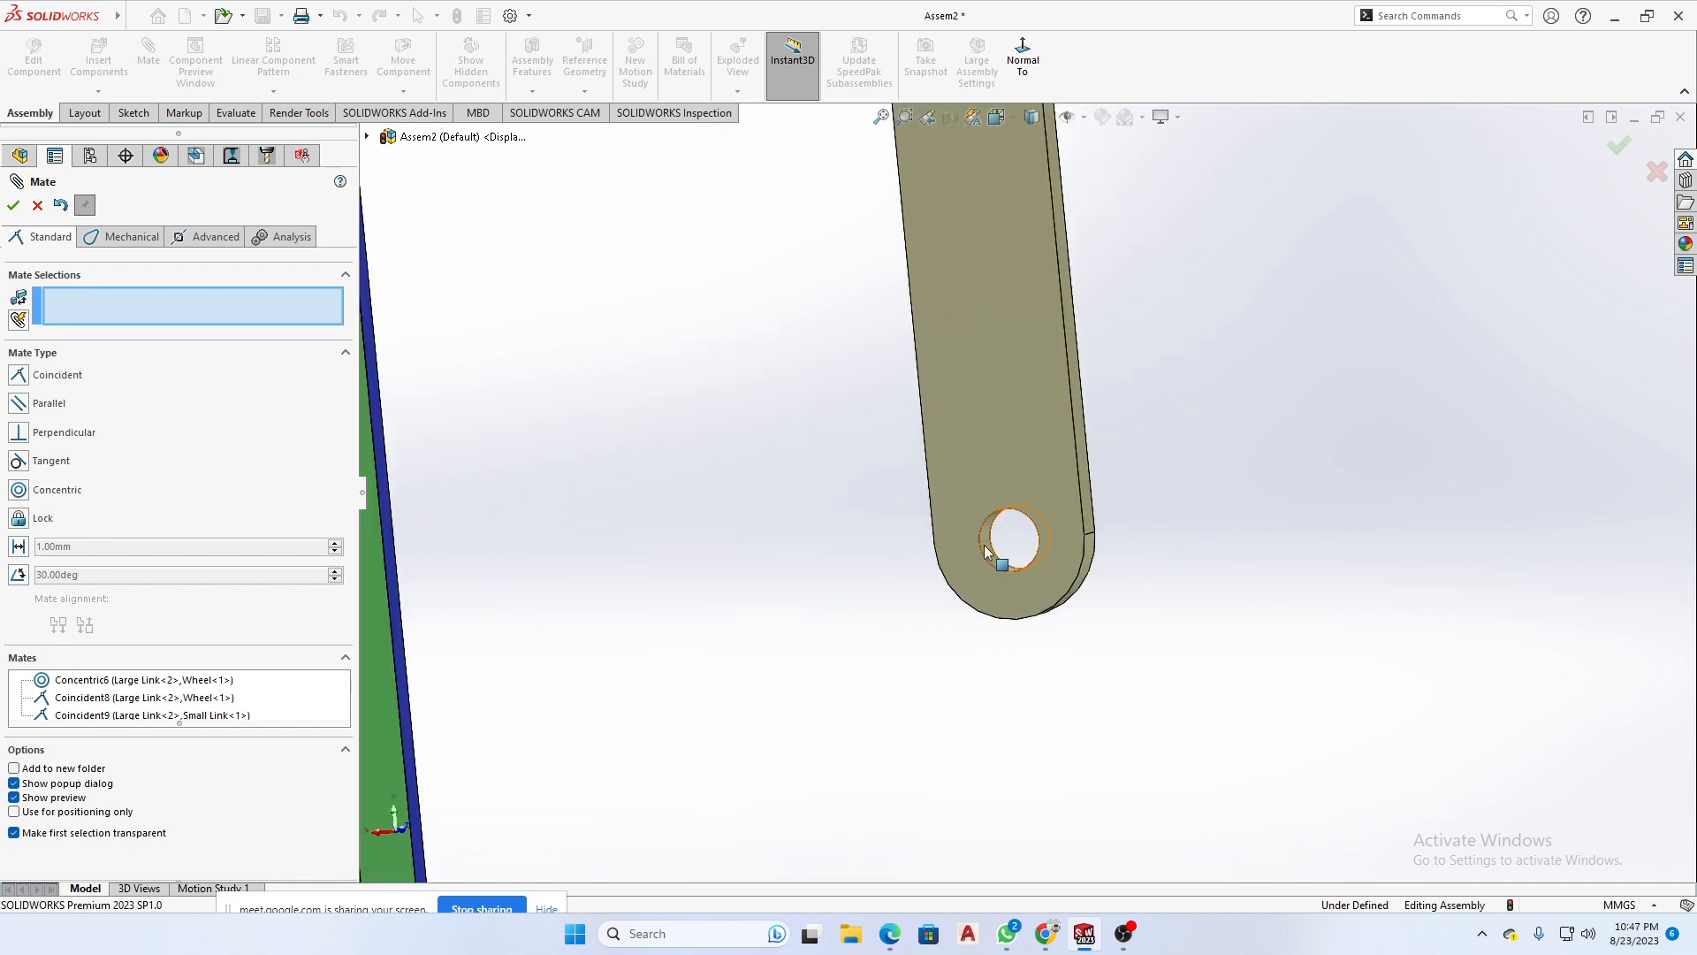
{"action": "left_click", "coordinate": [990, 546]}
{"action": "scroll", "coordinate": [1003, 544], "scroll_direction": "up", "scroll_amount": 8}
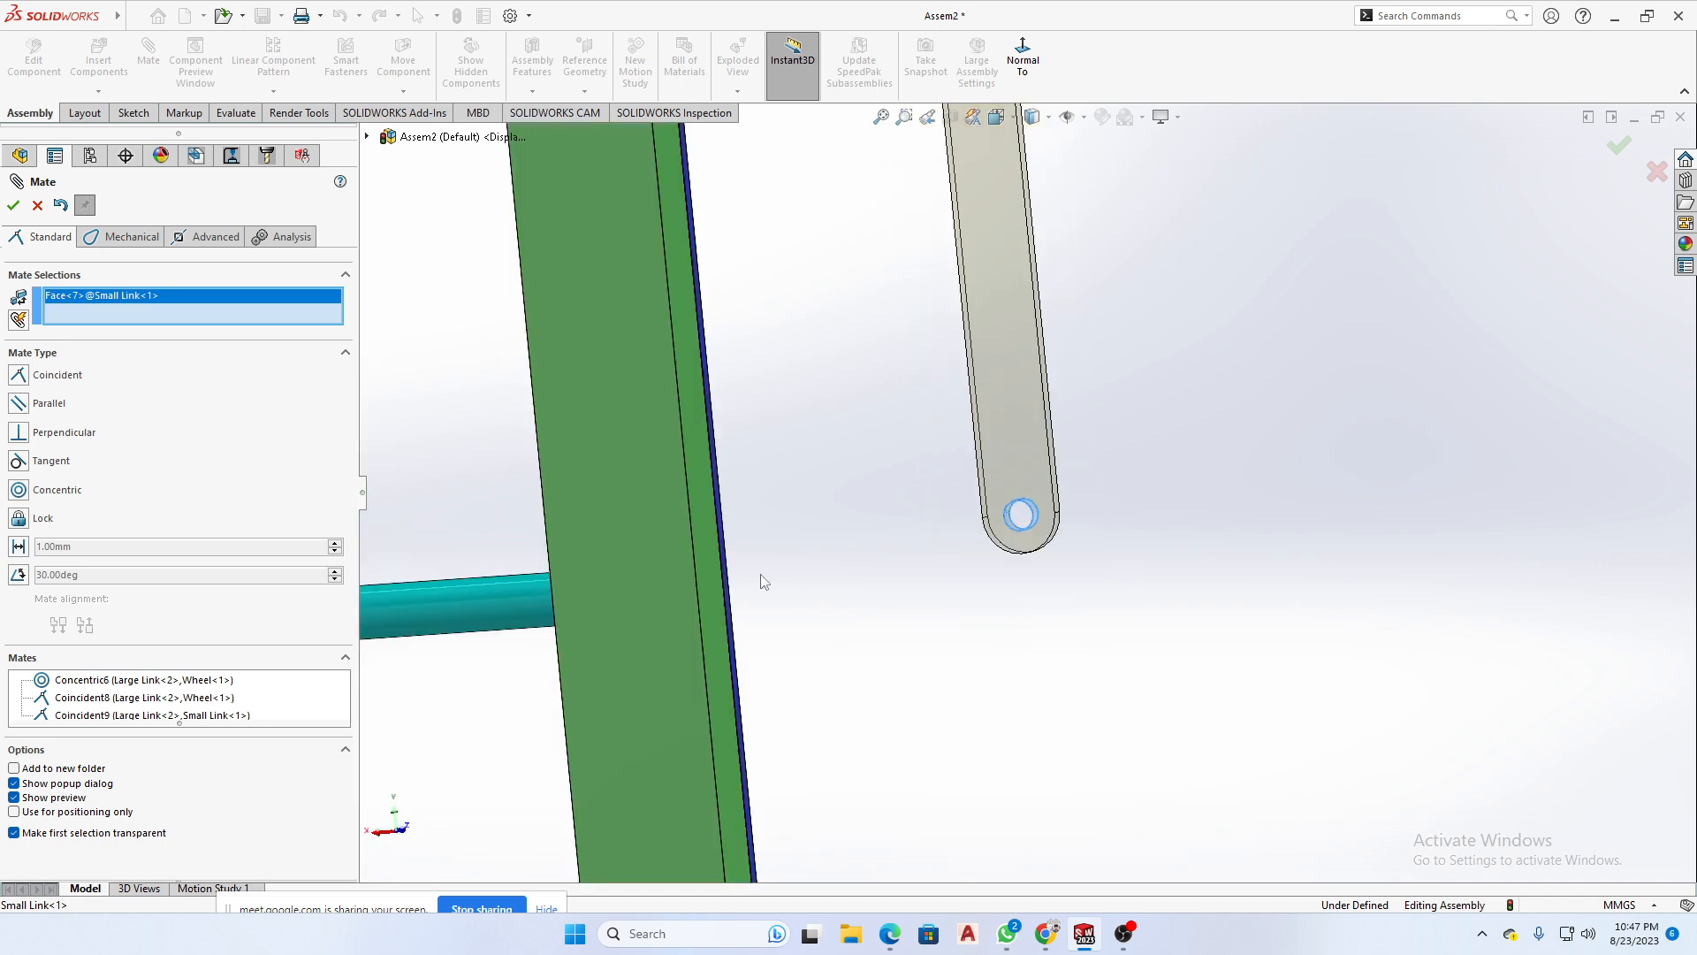
{"action": "scroll", "coordinate": [610, 504], "scroll_direction": "down", "scroll_amount": 6}
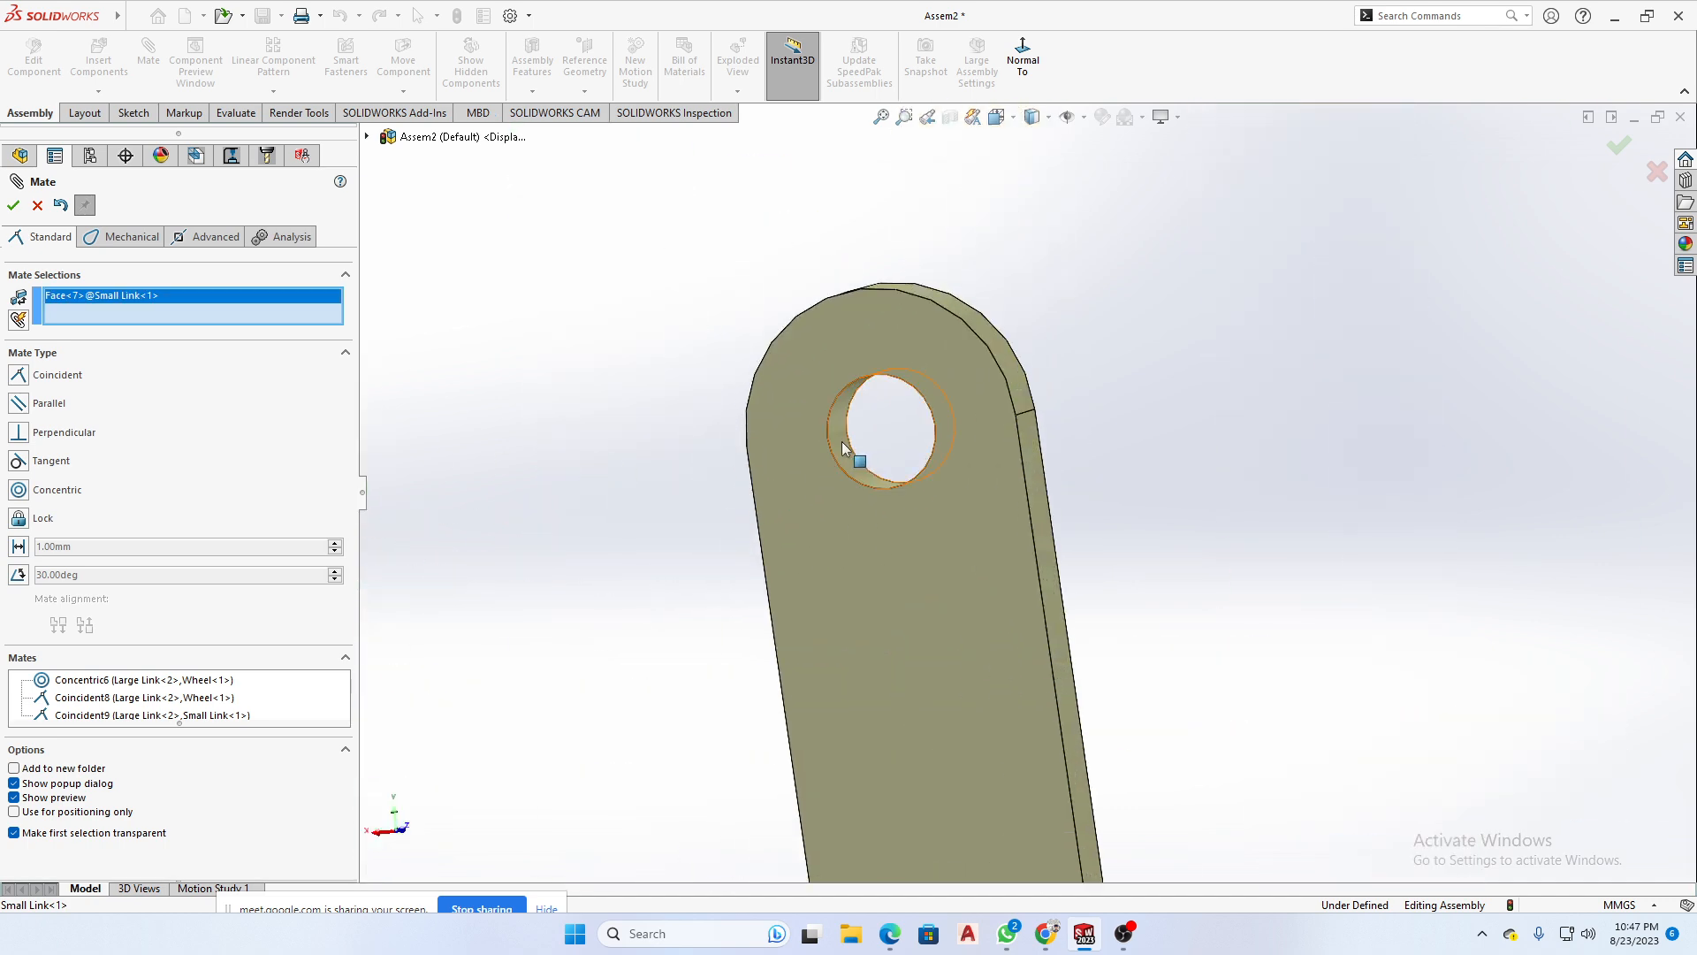
{"action": "left_click", "coordinate": [842, 446]}
{"action": "scroll", "coordinate": [953, 581], "scroll_direction": "up", "scroll_amount": 5}
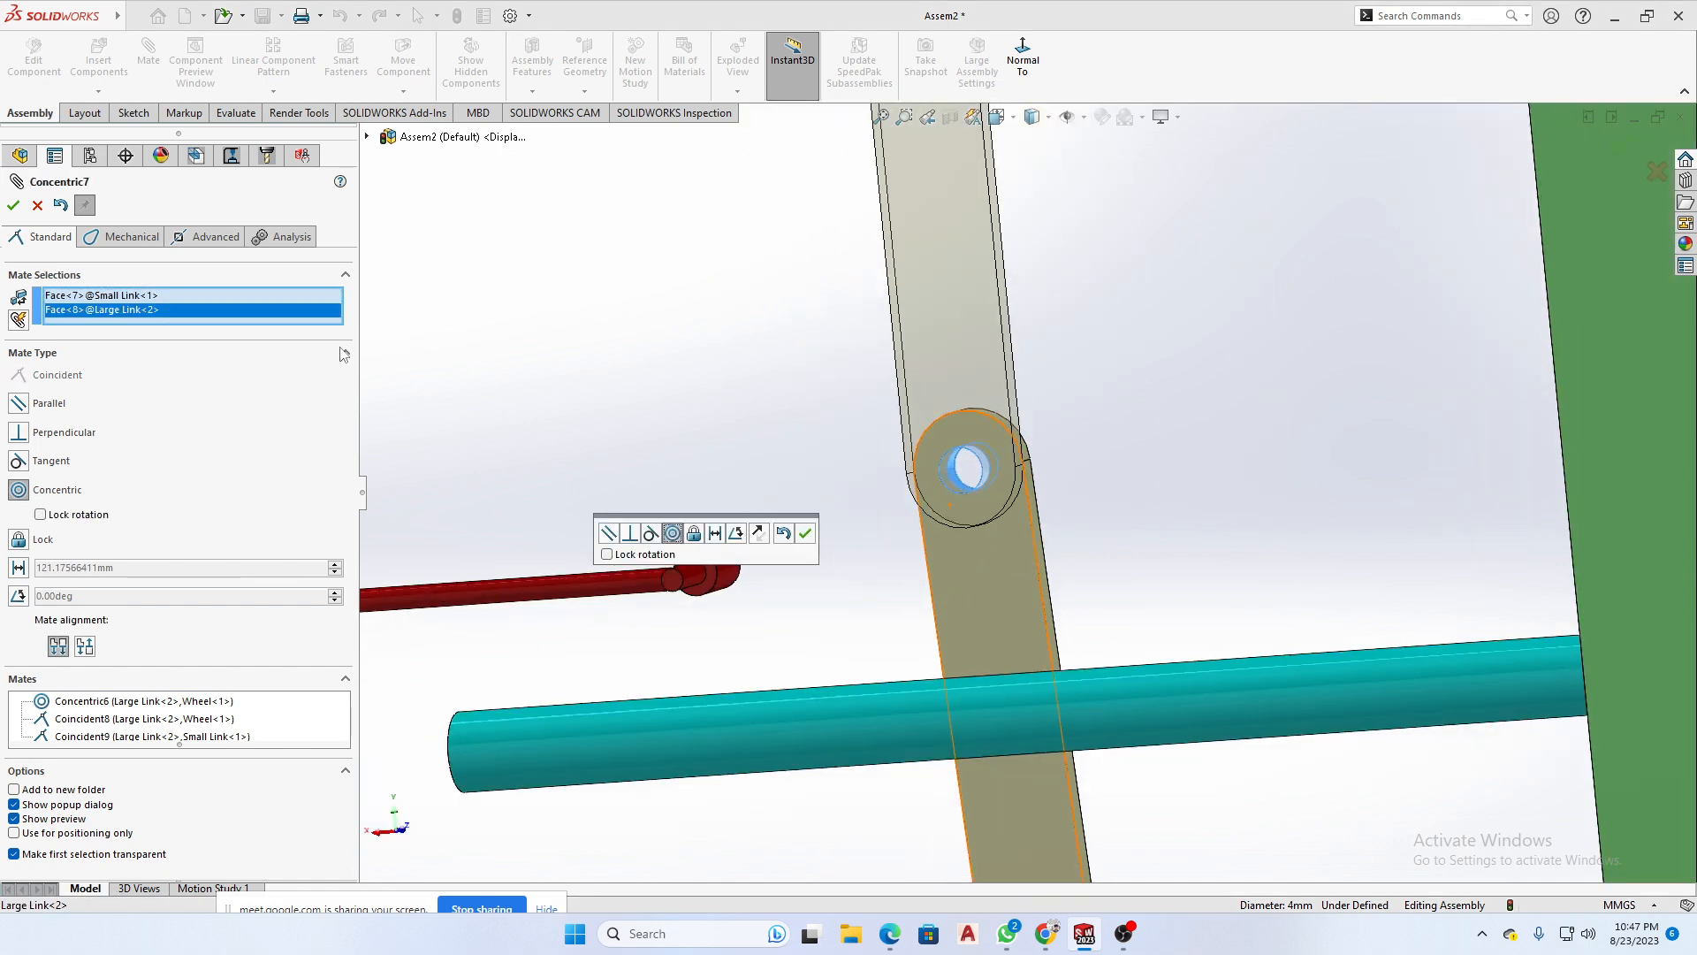
{"action": "left_click", "coordinate": [806, 533]}
{"action": "scroll", "coordinate": [811, 540], "scroll_direction": "up", "scroll_amount": 8}
- Mate the Small Link's upper hole concentric with the Cylinder Connector's pin in the Rail Lid slot
{"action": "middle_click_drag", "start_coordinate": [814, 583], "coordinate": [892, 639]}
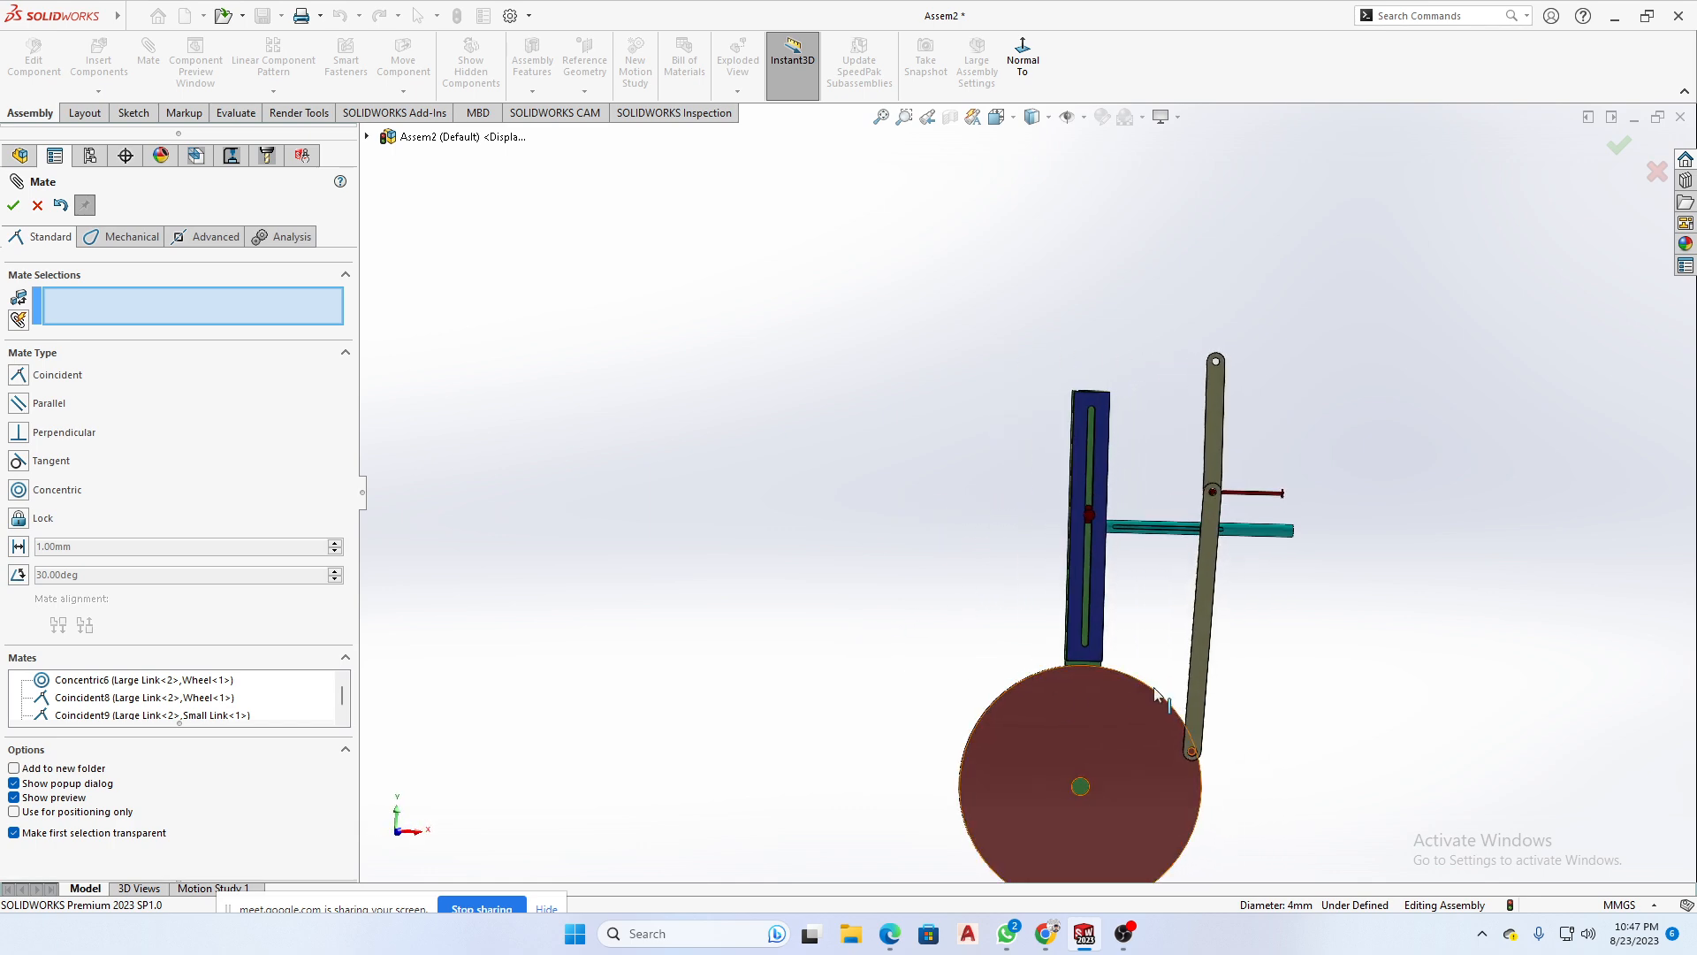
{"action": "scroll", "coordinate": [1236, 373], "scroll_direction": "down", "scroll_amount": 3}
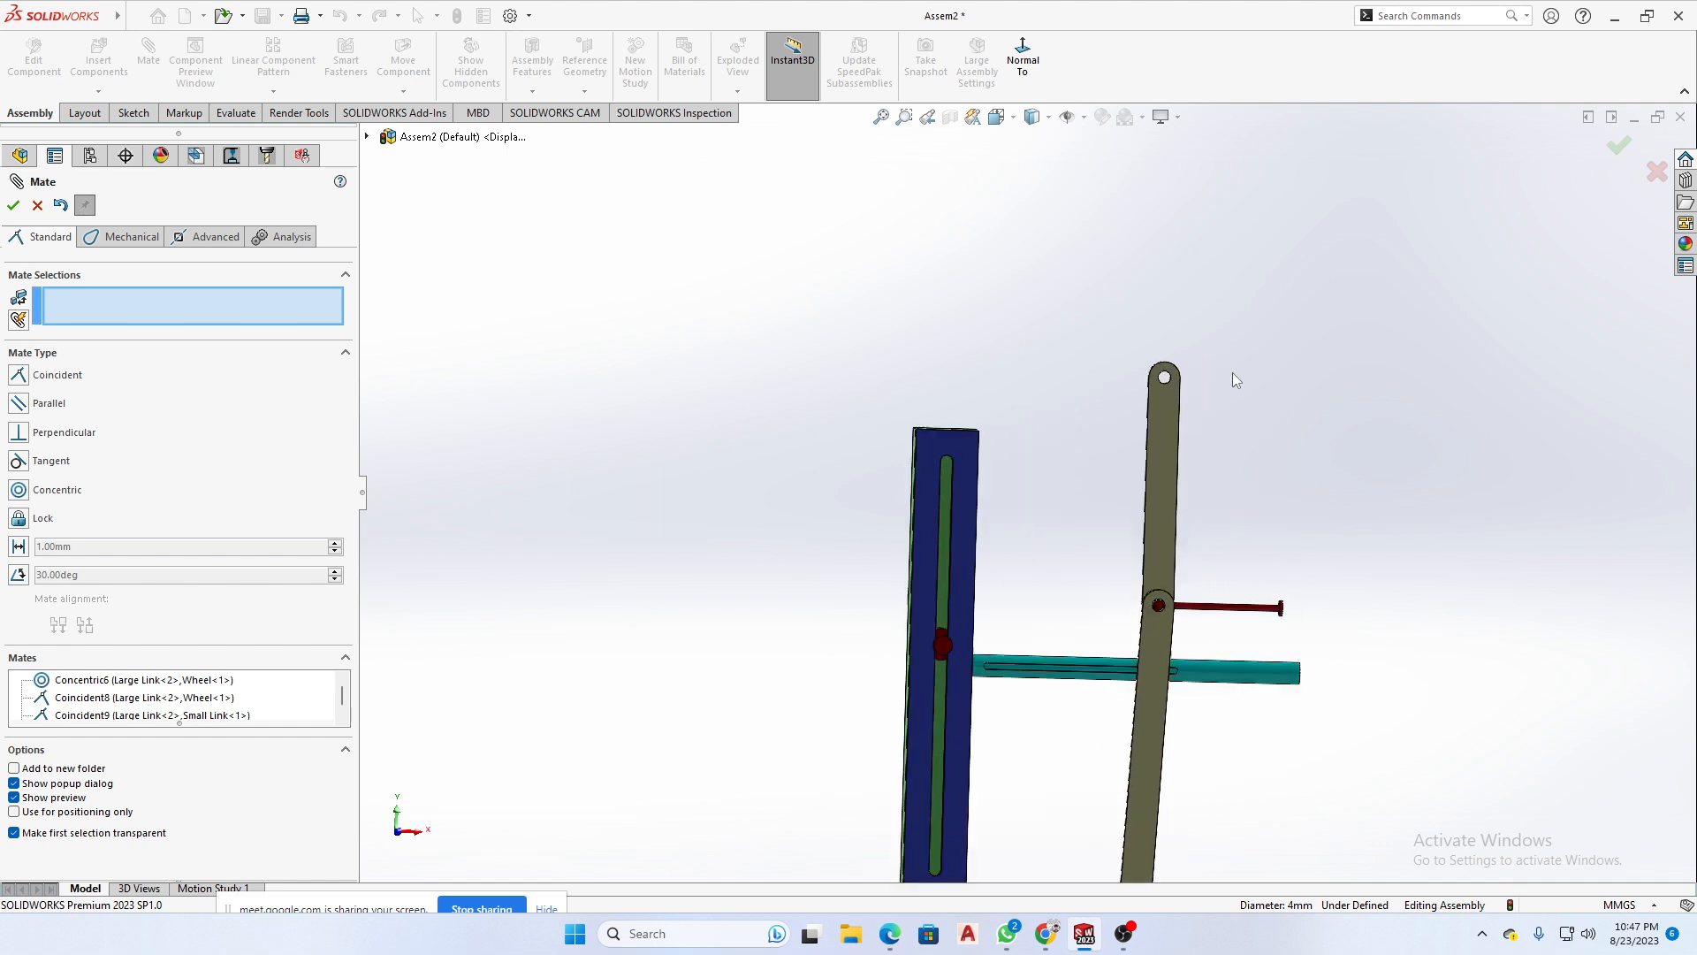
{"action": "scroll", "coordinate": [1180, 459], "scroll_direction": "down", "scroll_amount": 2}
{"action": "scroll", "coordinate": [1063, 400], "scroll_direction": "down", "scroll_amount": 5}
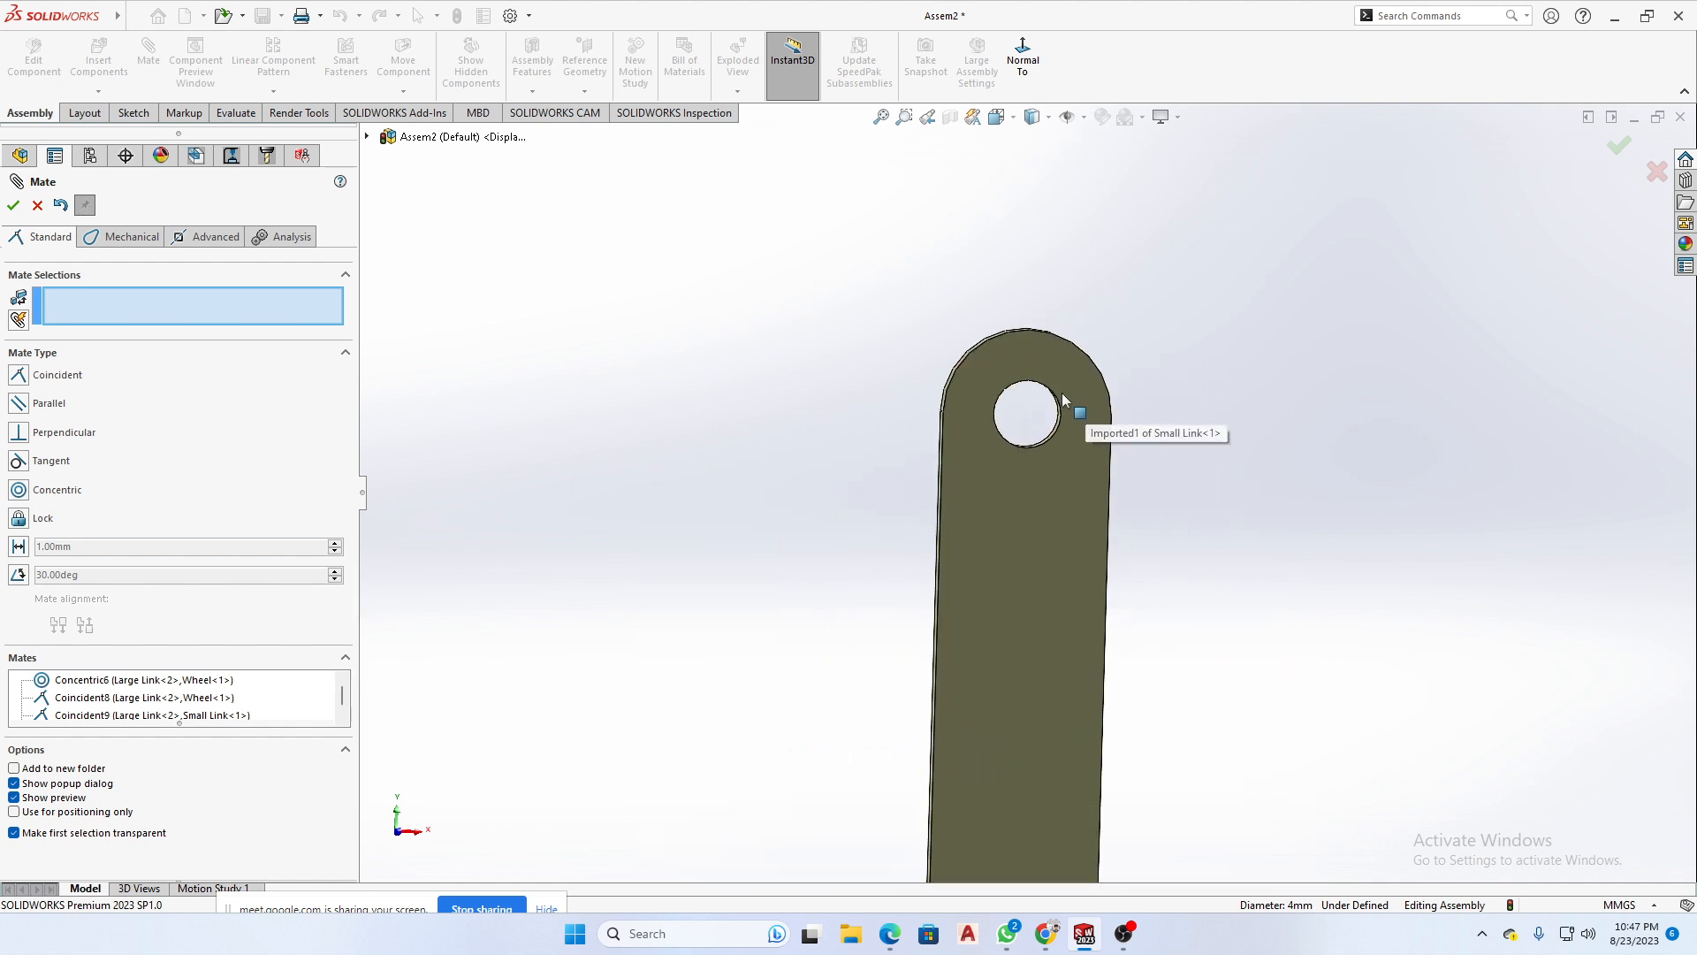
{"action": "scroll", "coordinate": [1053, 502], "scroll_direction": "down", "scroll_amount": 2}
{"action": "scroll", "coordinate": [1049, 504], "scroll_direction": "down", "scroll_amount": 3}
{"action": "left_click", "coordinate": [1050, 506]}
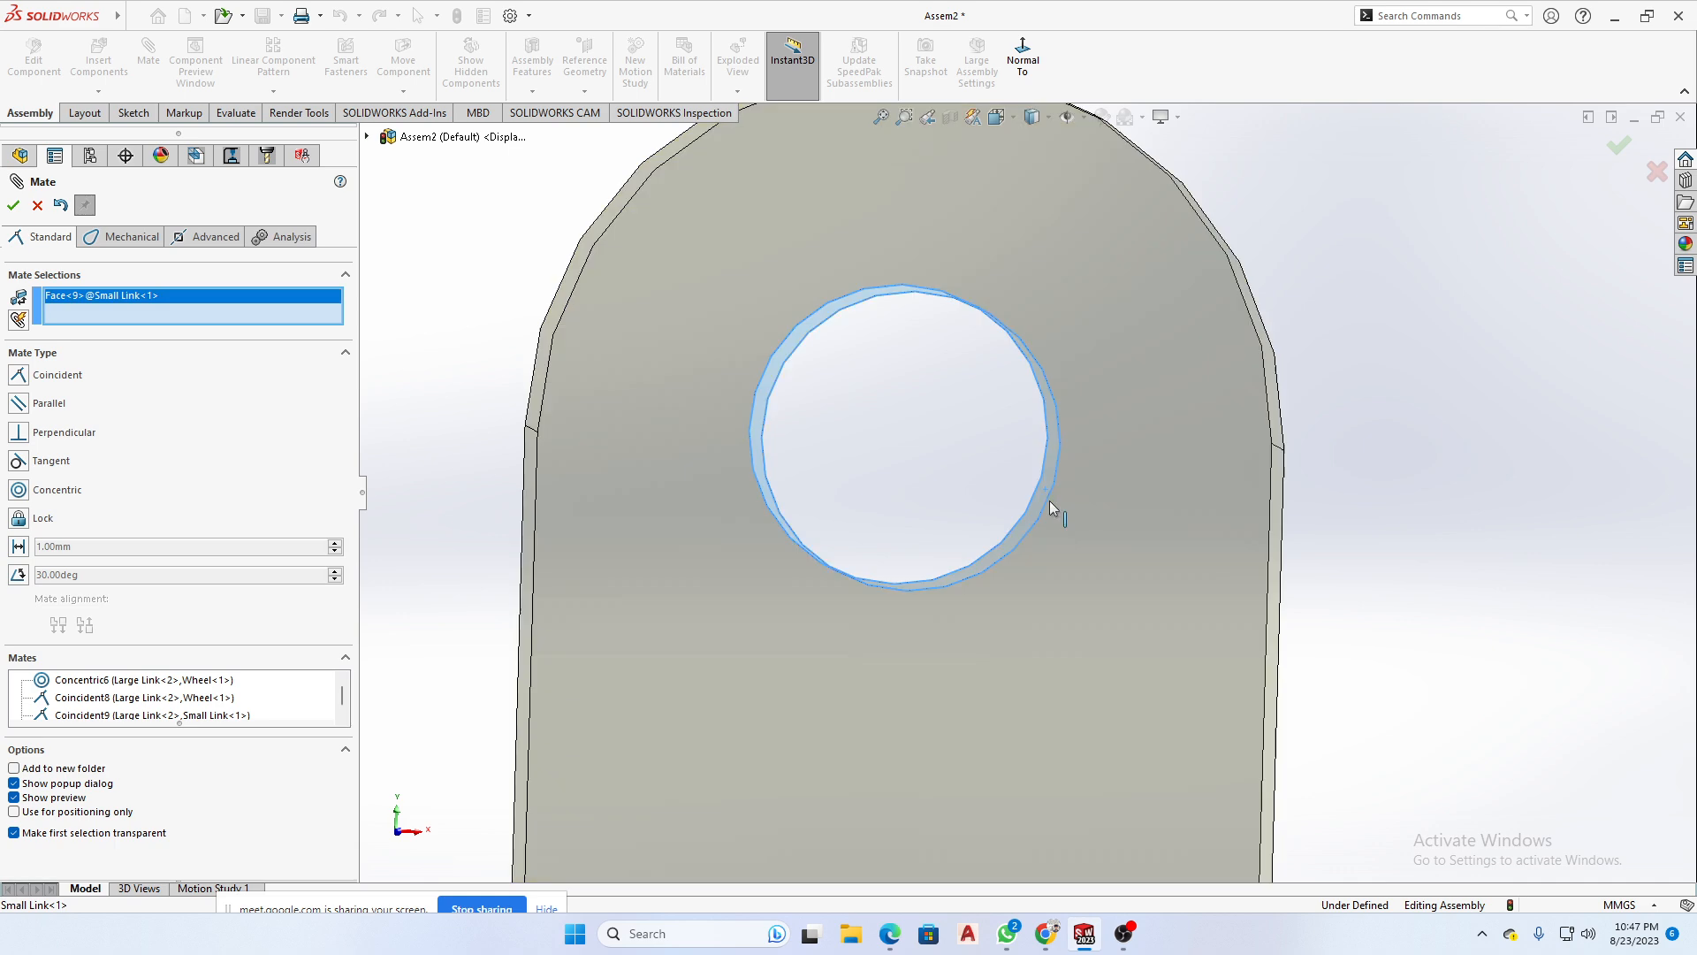
{"action": "scroll", "coordinate": [1051, 507], "scroll_direction": "up", "scroll_amount": 8}
{"action": "scroll", "coordinate": [796, 762], "scroll_direction": "down", "scroll_amount": 2}
{"action": "scroll", "coordinate": [865, 737], "scroll_direction": "up", "scroll_amount": 2}
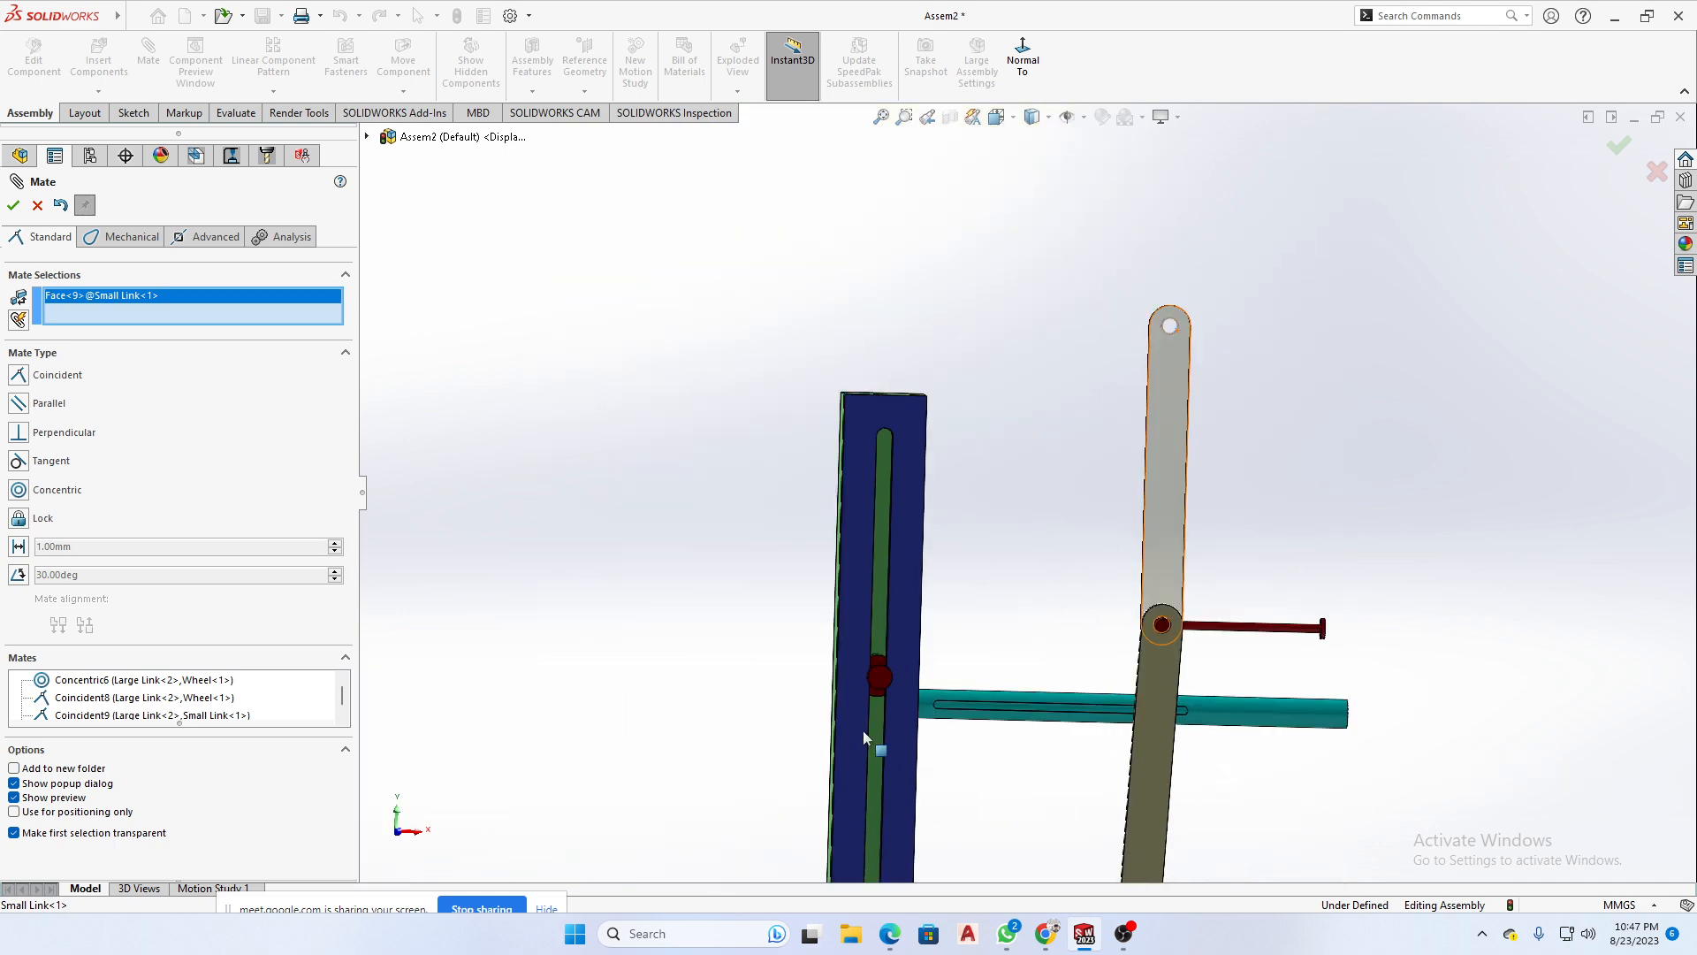
{"action": "middle_click_drag", "start_coordinate": [863, 730], "coordinate": [924, 579]}
{"action": "scroll", "coordinate": [921, 573], "scroll_direction": "down", "scroll_amount": 5}
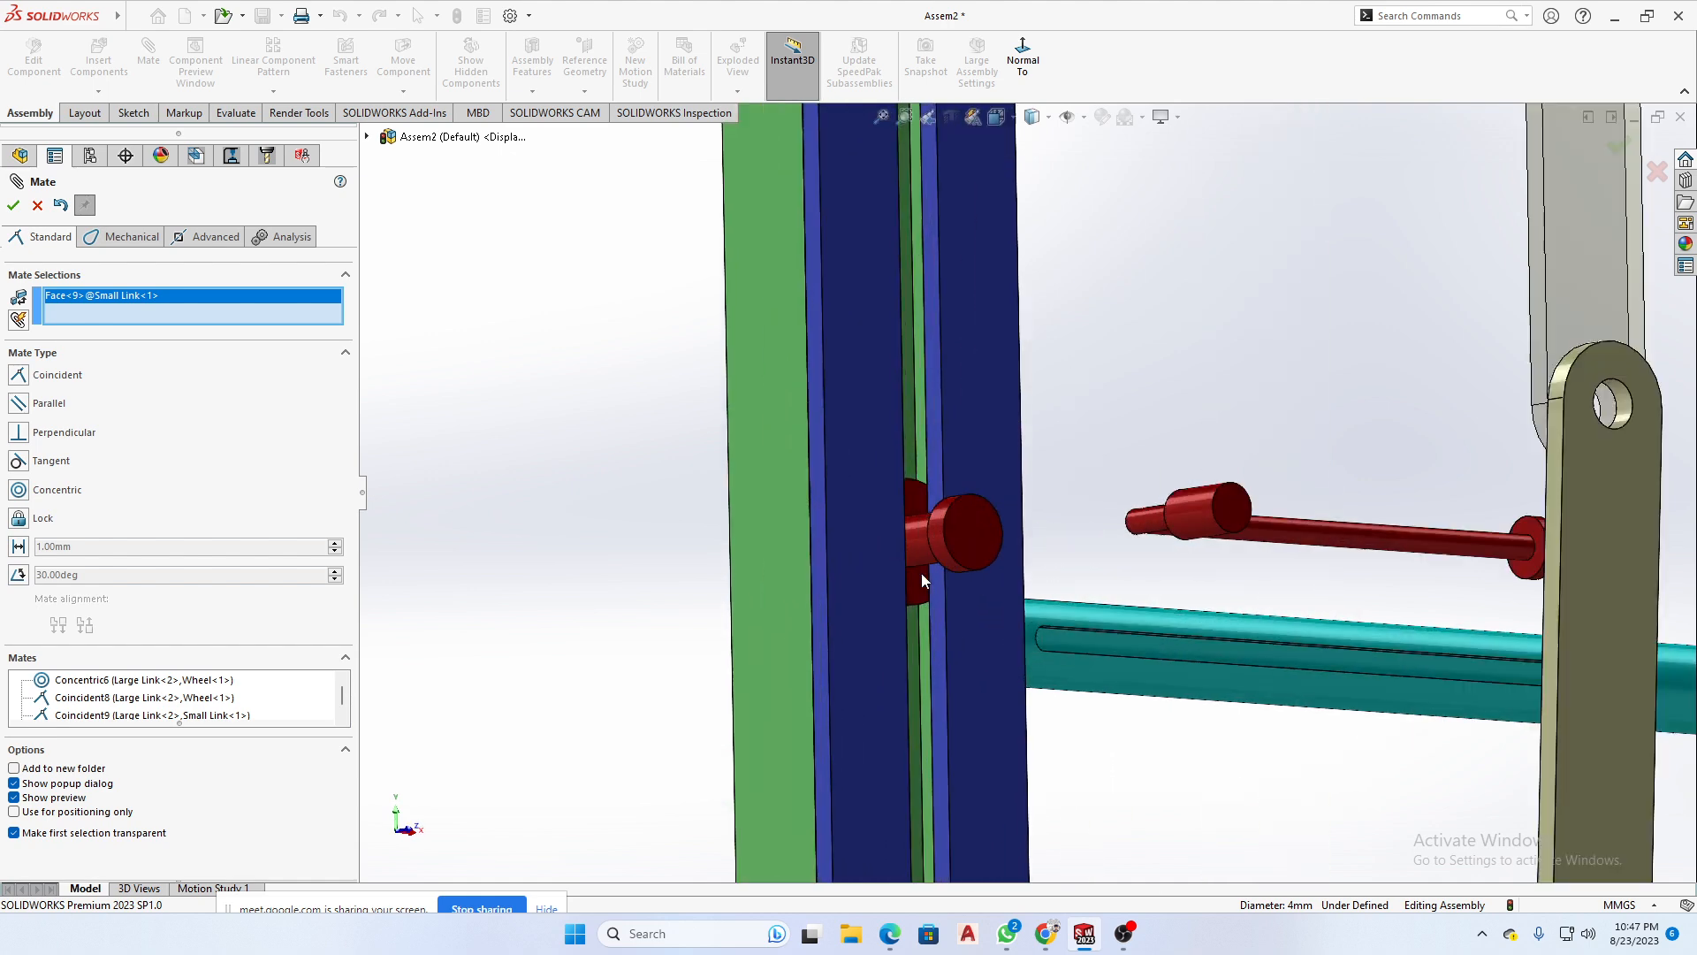
{"action": "left_click", "coordinate": [931, 533]}
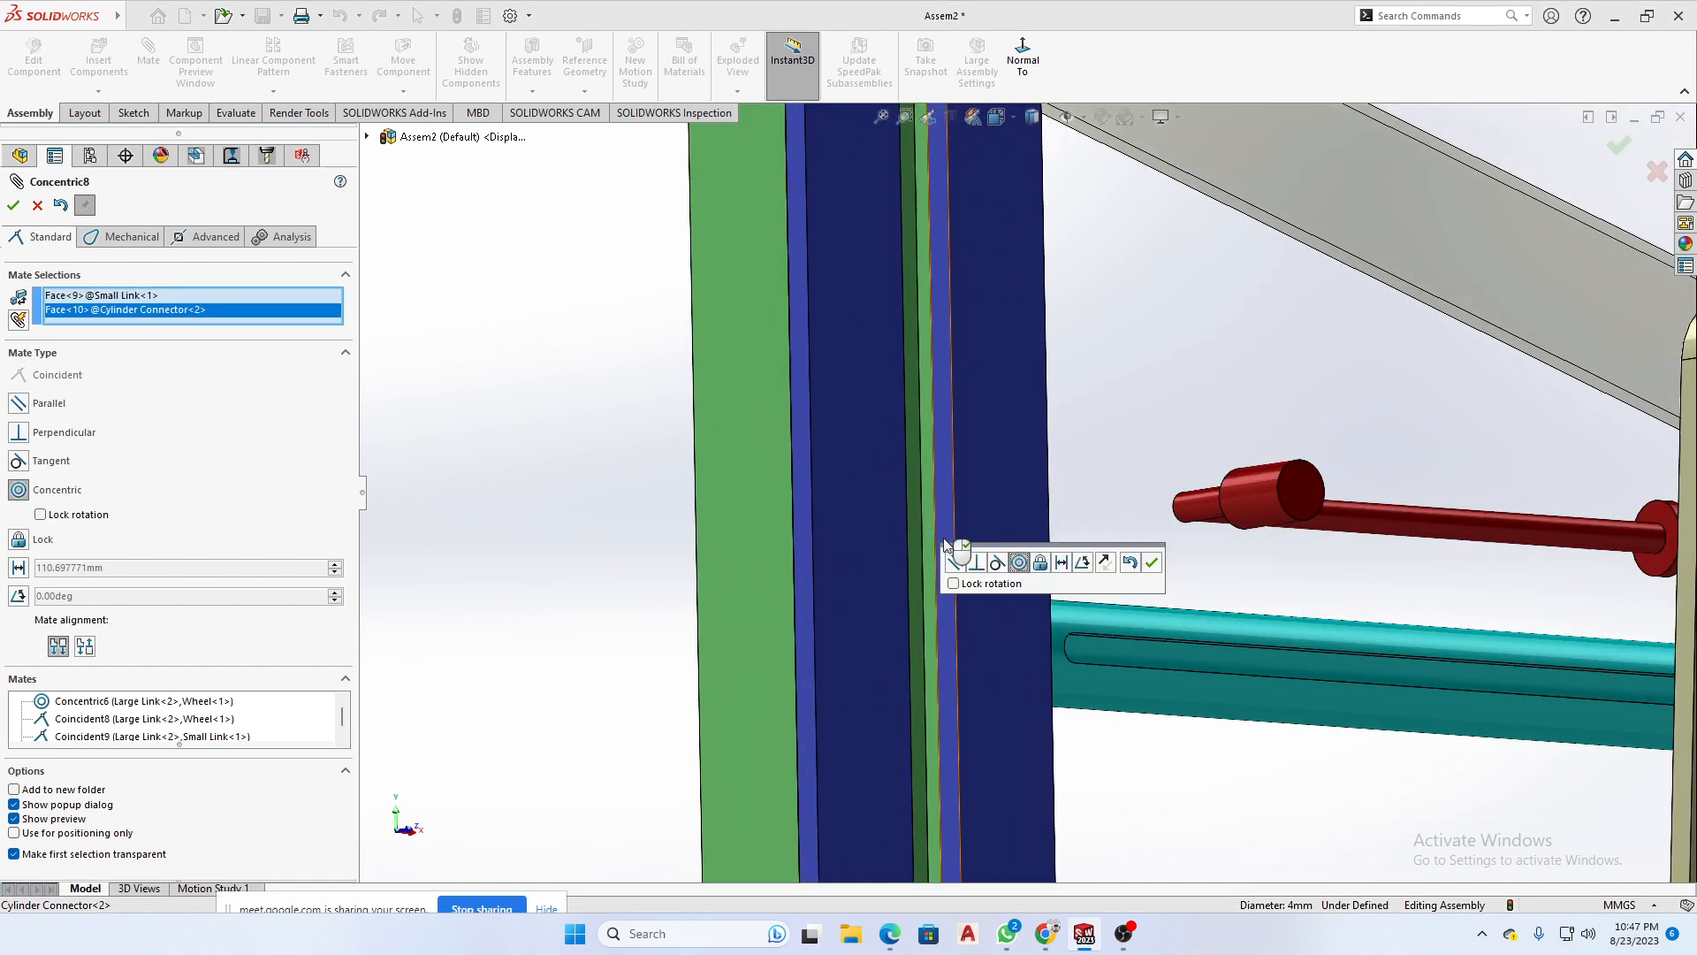
{"action": "scroll", "coordinate": [946, 544], "scroll_direction": "up", "scroll_amount": 5}
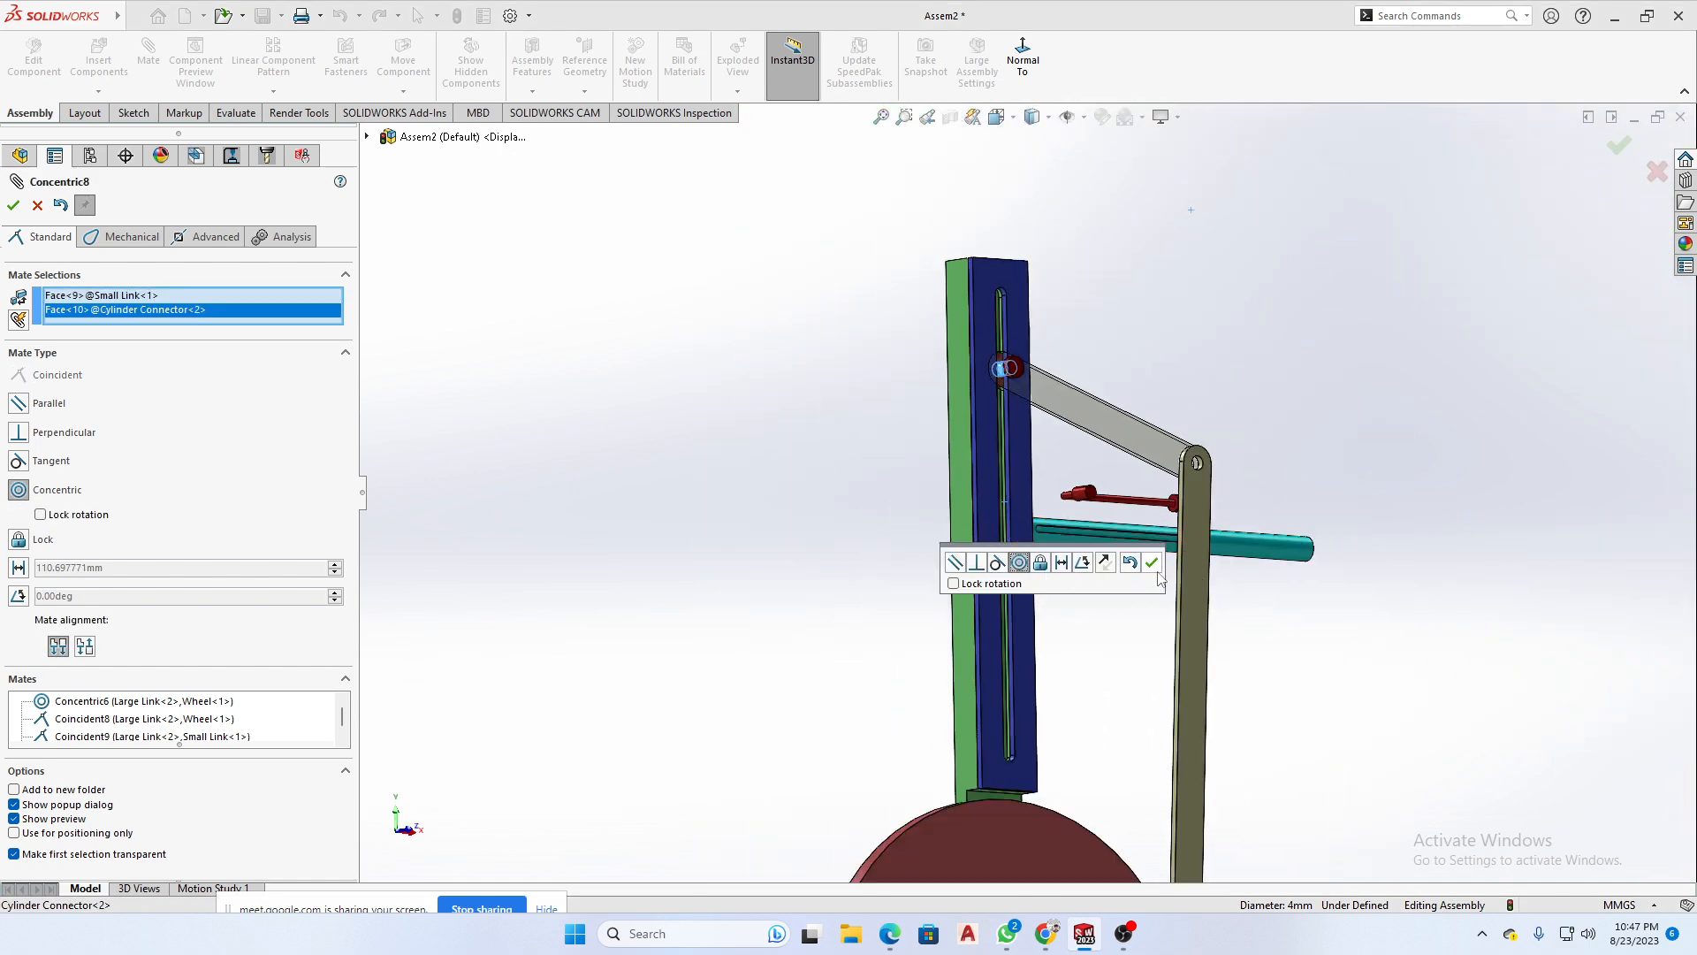
{"action": "left_click", "coordinate": [1151, 563]}
- Swing the joined Small and Large Links across the rail and back to check the linkage's motion
{"action": "left_click_drag", "start_coordinate": [1195, 560], "coordinate": [967, 696]}
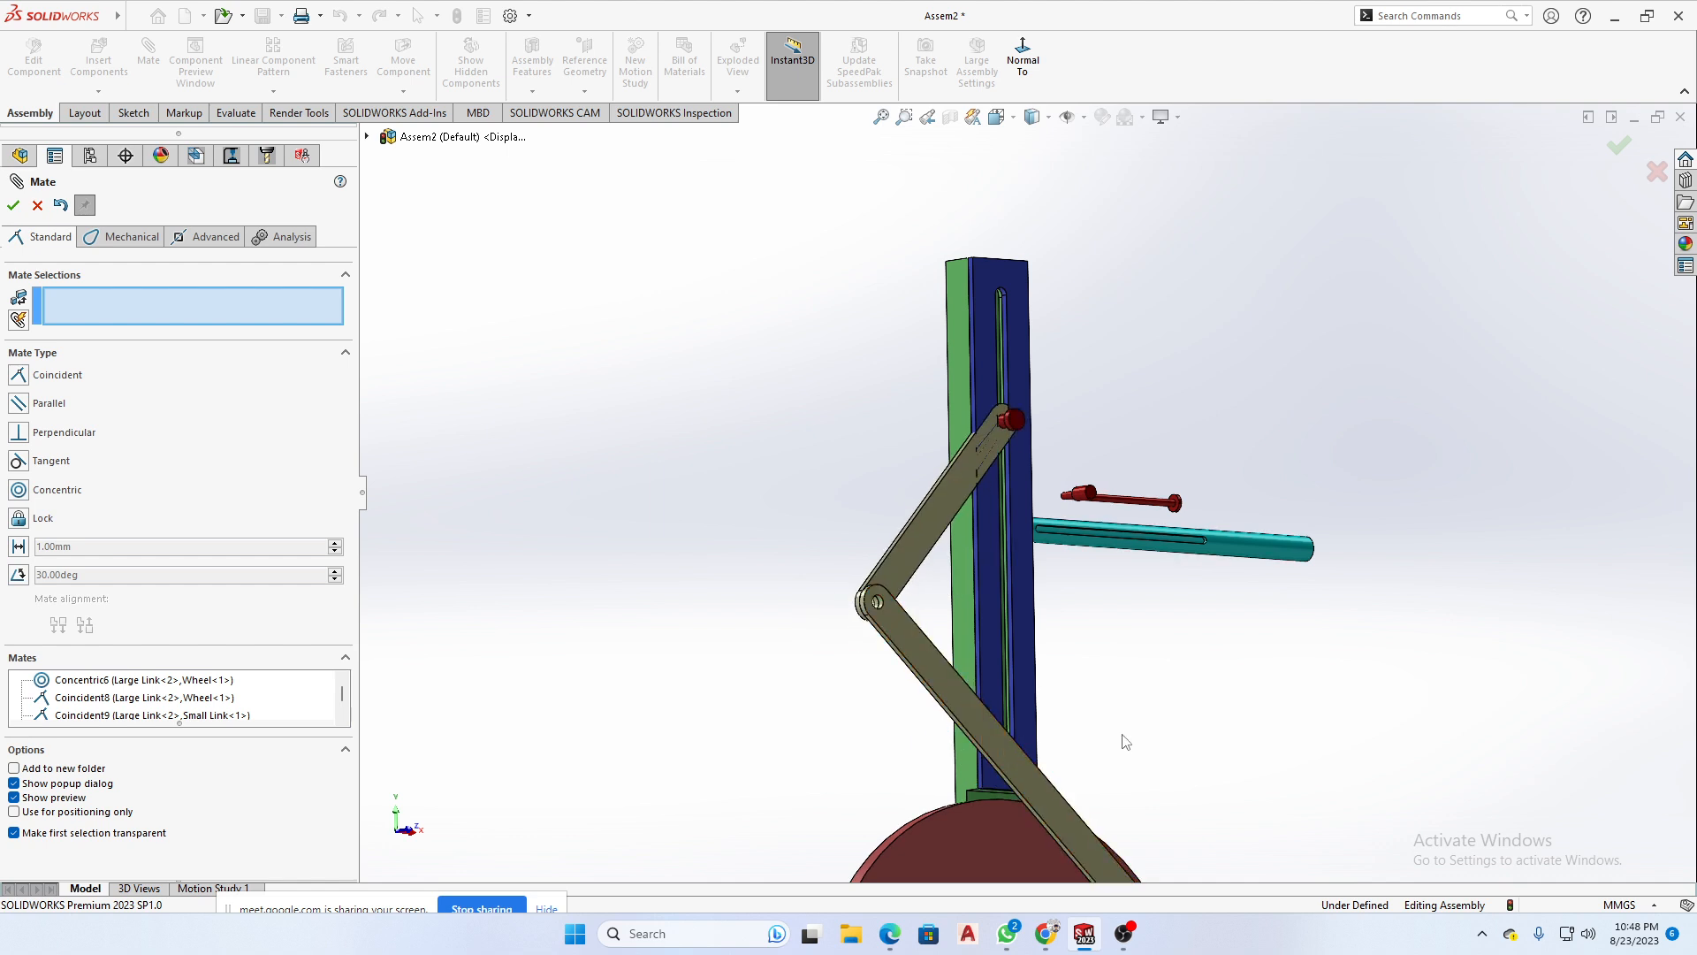
{"action": "scroll", "coordinate": [1230, 746], "scroll_direction": "up", "scroll_amount": 4}
{"action": "middle_click_drag", "start_coordinate": [1231, 741], "coordinate": [1153, 737]}
{"action": "left_click_drag", "start_coordinate": [1006, 590], "coordinate": [1104, 542]}
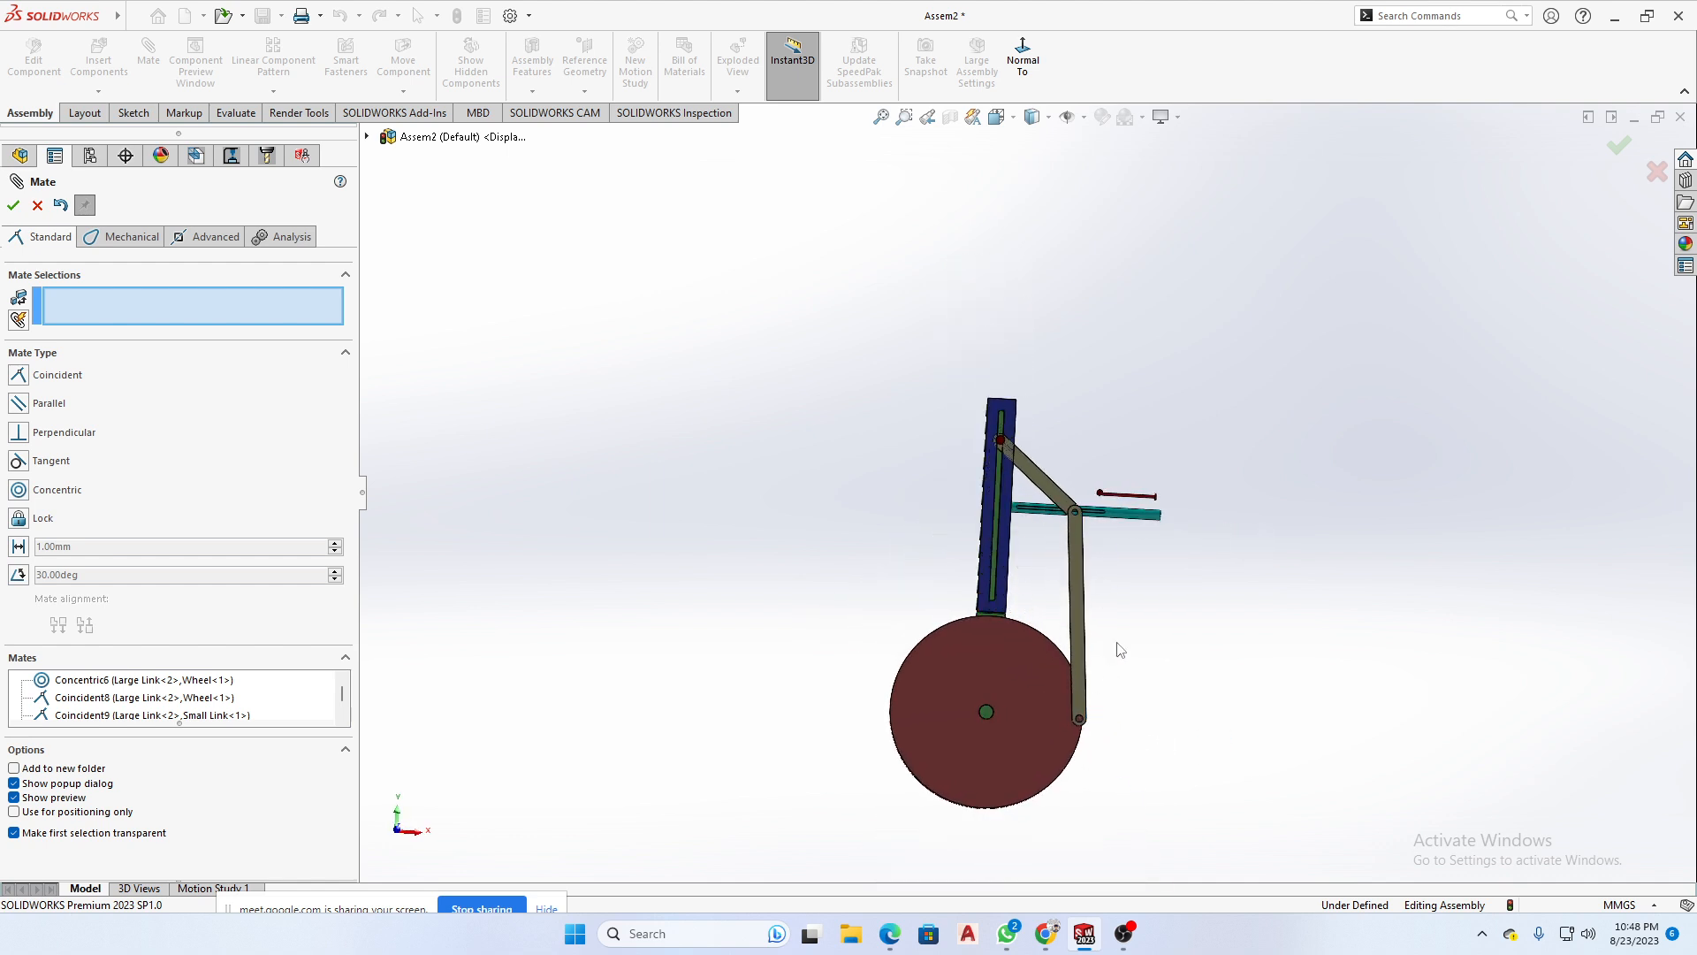
- Mate the thick cylindrical pin at the Piston's end concentric with the Large Link's upper hole
{"action": "scroll", "coordinate": [1091, 545], "scroll_direction": "down", "scroll_amount": 6}
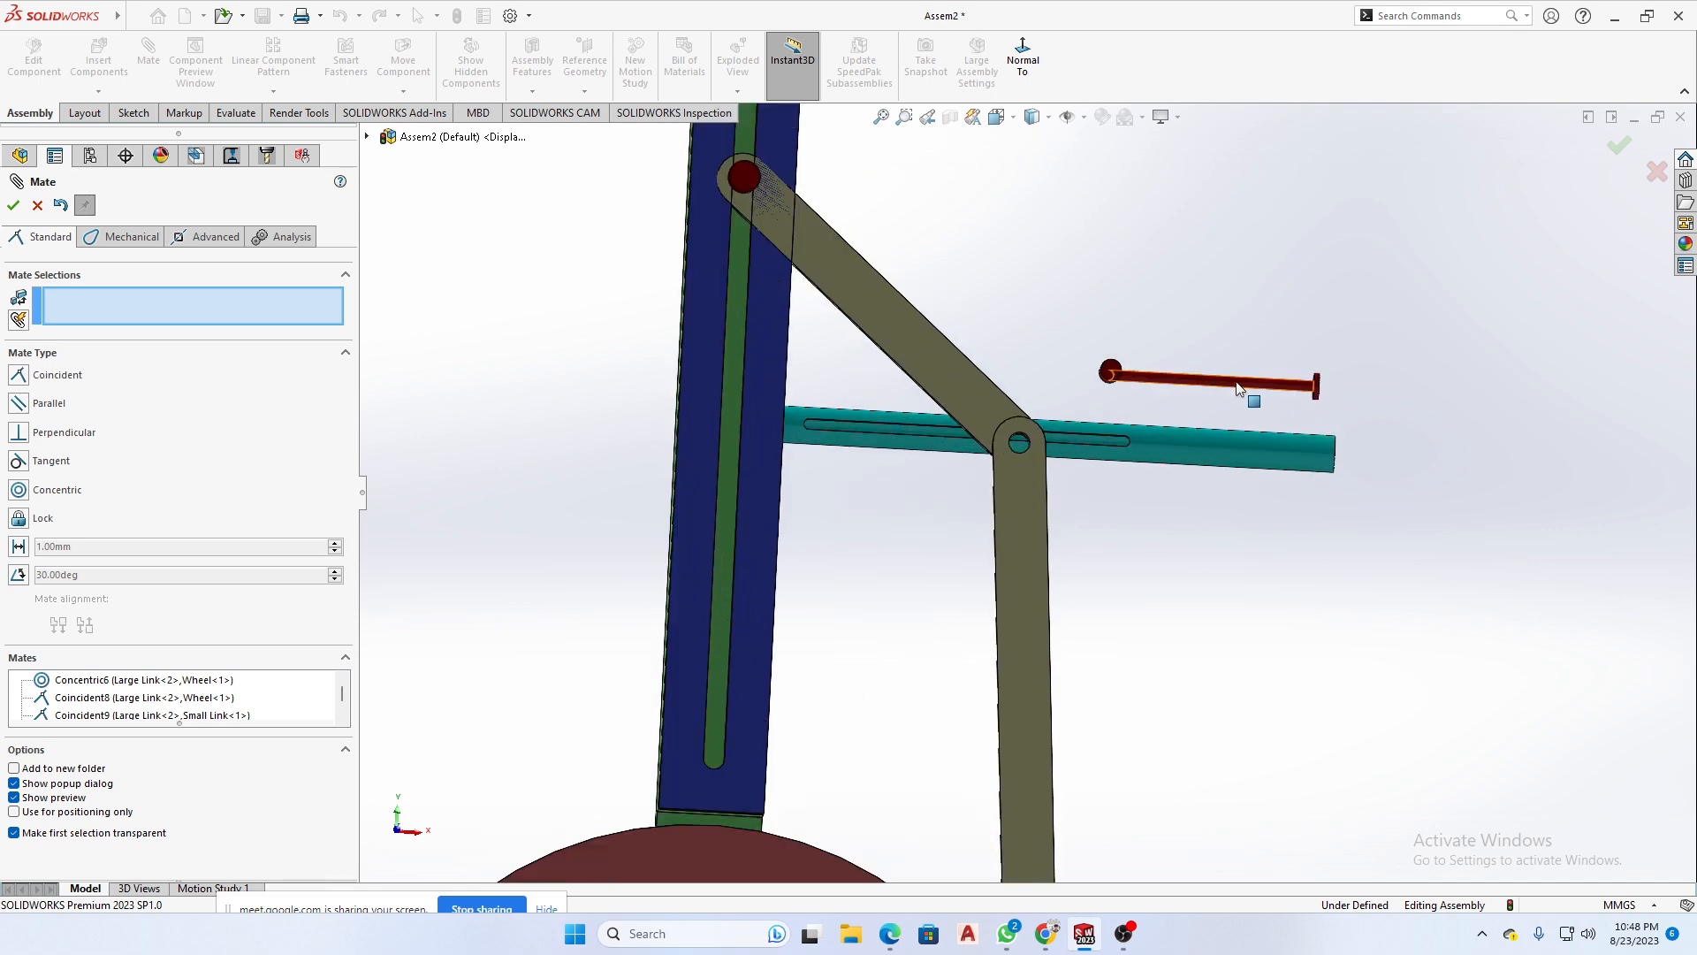
{"action": "middle_click_drag", "start_coordinate": [1239, 389], "coordinate": [1085, 530]}
{"action": "scroll", "coordinate": [1213, 365], "scroll_direction": "down", "scroll_amount": 3}
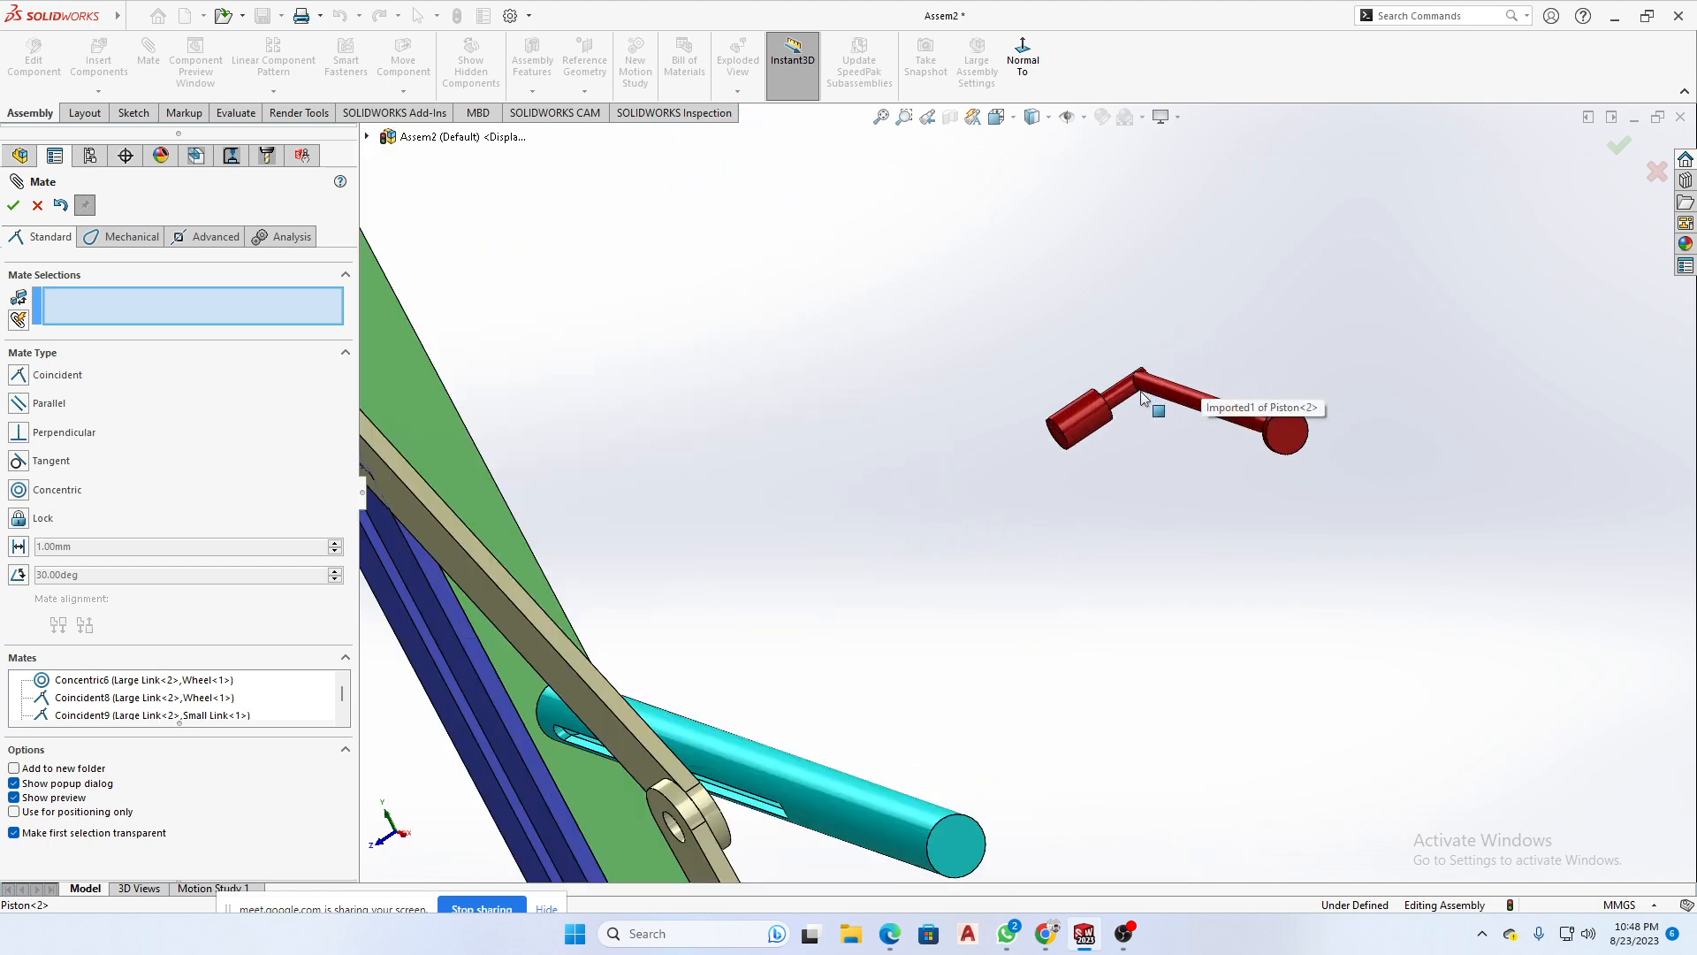
{"action": "left_click", "coordinate": [1034, 464]}
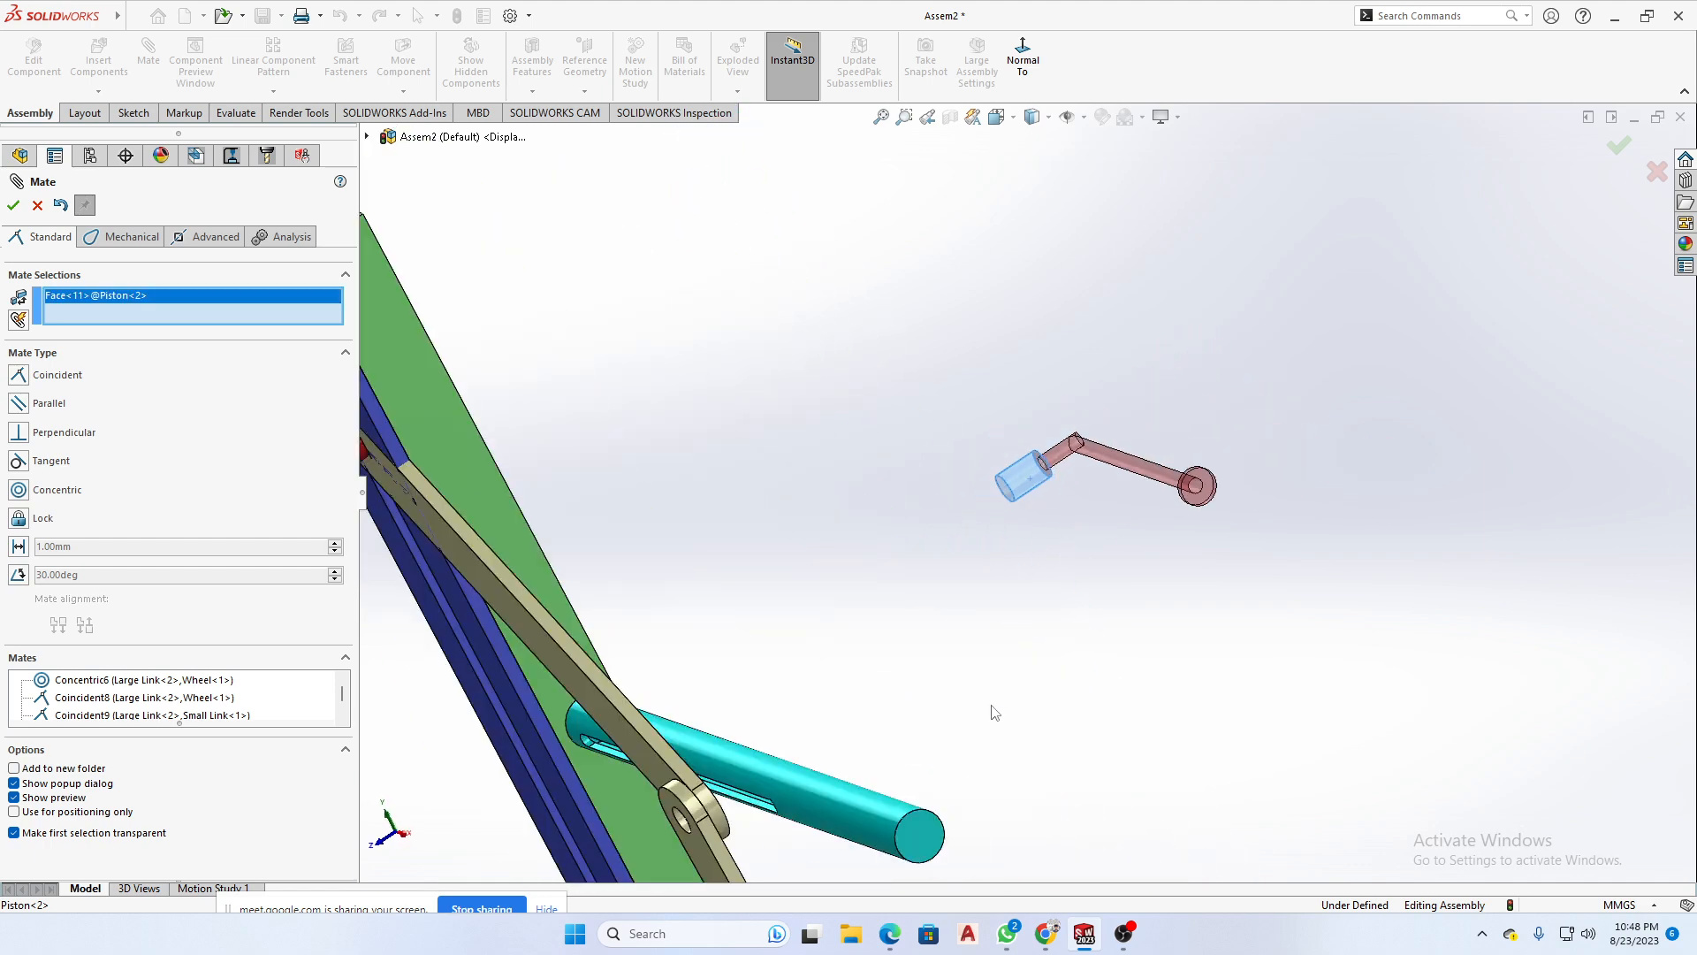
{"action": "scroll", "coordinate": [994, 712], "scroll_direction": "up", "scroll_amount": 1}
{"action": "scroll", "coordinate": [950, 707], "scroll_direction": "down", "scroll_amount": 6}
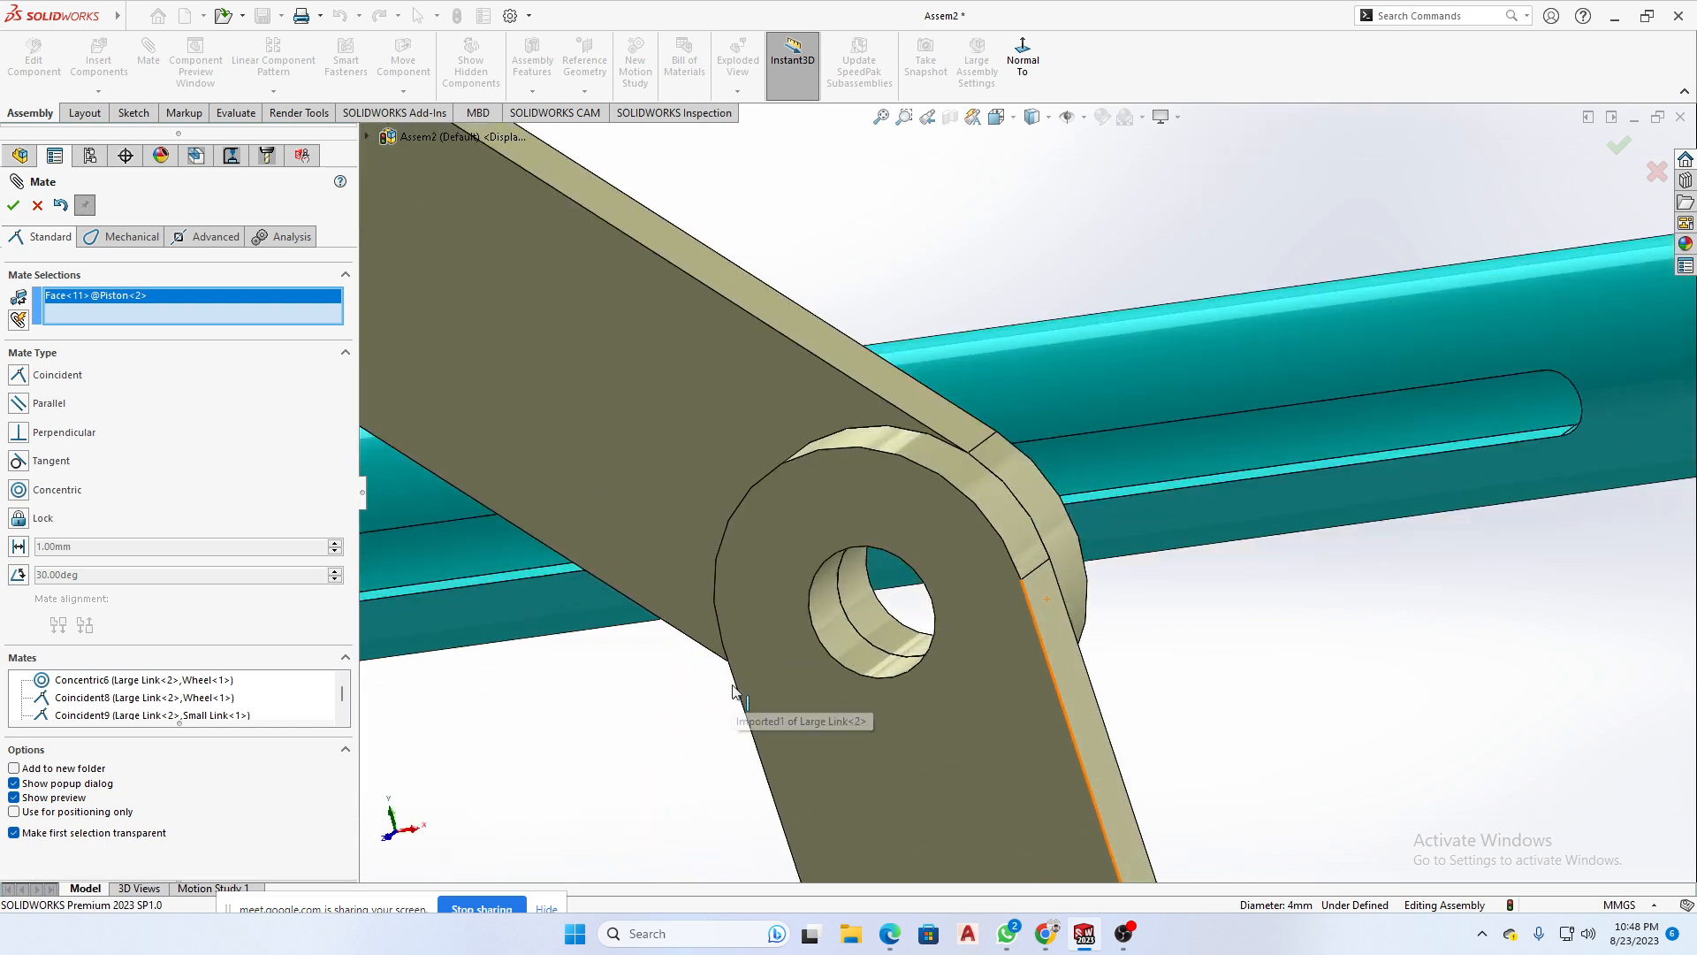
{"action": "left_click", "coordinate": [832, 636]}
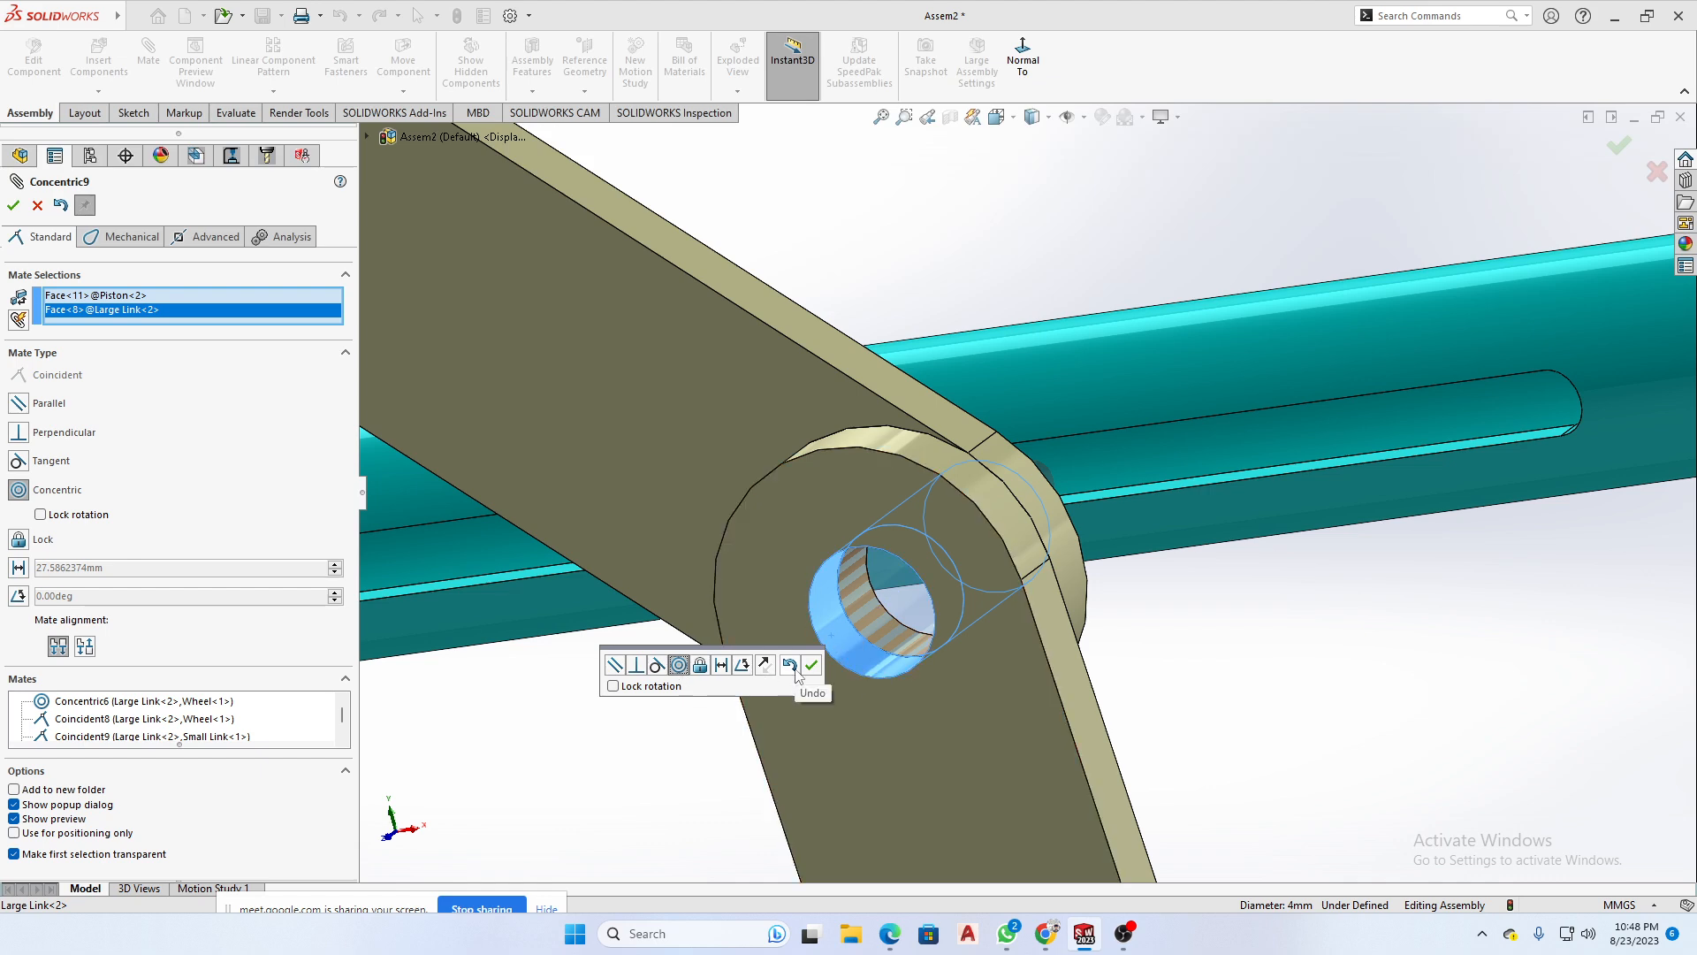
{"action": "left_click", "coordinate": [810, 666]}
- Mate the Piston's long thin rod concentric with the Piston Cylinder's cylindrical face
{"action": "scroll", "coordinate": [1000, 606], "scroll_direction": "up", "scroll_amount": 3}
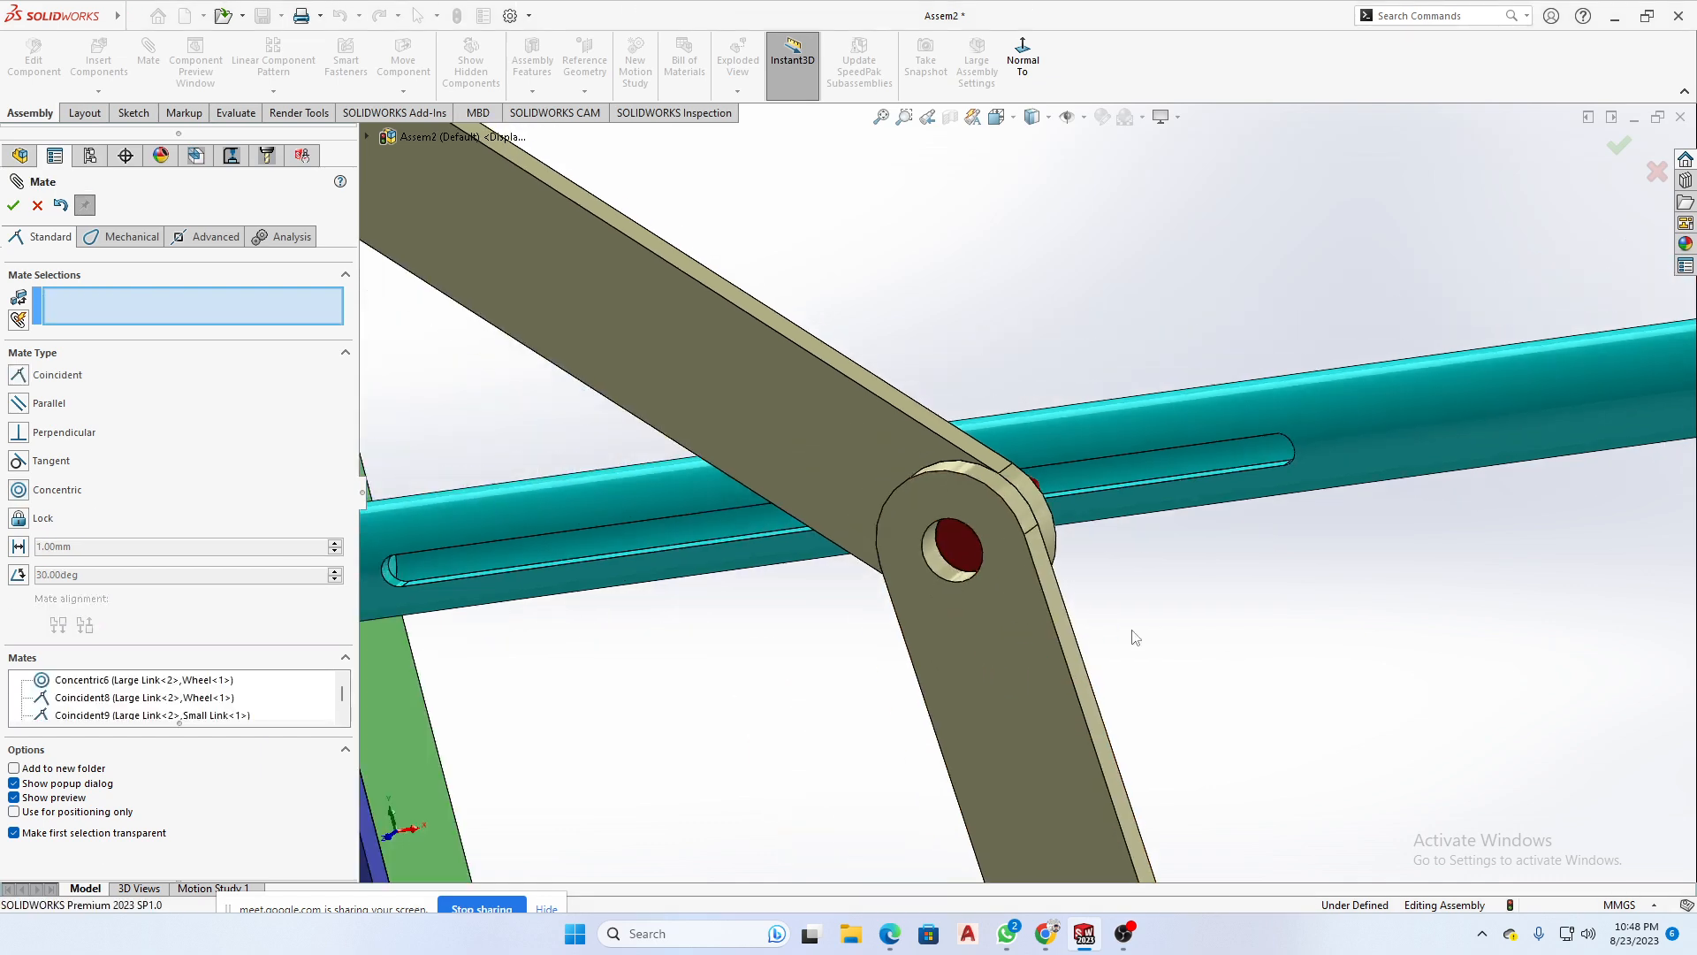
{"action": "scroll", "coordinate": [989, 565], "scroll_direction": "up", "scroll_amount": 3}
{"action": "scroll", "coordinate": [1094, 523], "scroll_direction": "down", "scroll_amount": 3}
{"action": "scroll", "coordinate": [1218, 560], "scroll_direction": "down", "scroll_amount": 2}
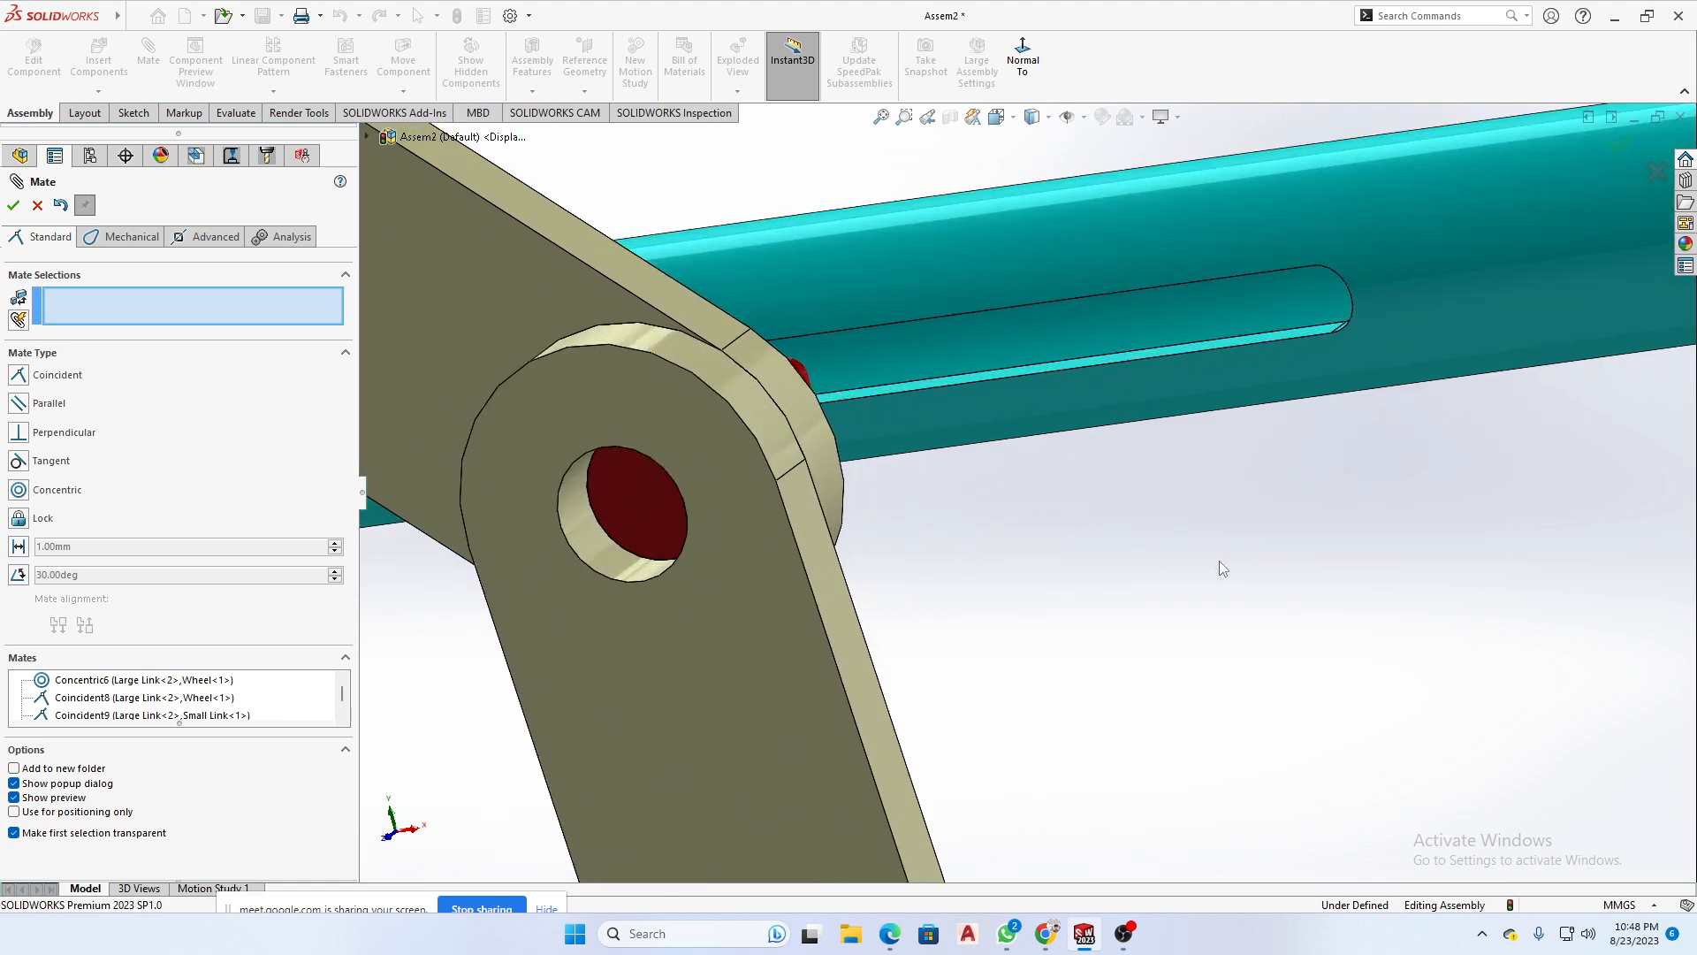
{"action": "scroll", "coordinate": [1220, 562], "scroll_direction": "up", "scroll_amount": 2}
{"action": "middle_click_drag", "start_coordinate": [1220, 562], "coordinate": [992, 648]}
{"action": "scroll", "coordinate": [1077, 616], "scroll_direction": "up", "scroll_amount": 5}
{"action": "scroll", "coordinate": [500, 587], "scroll_direction": "down", "scroll_amount": 1}
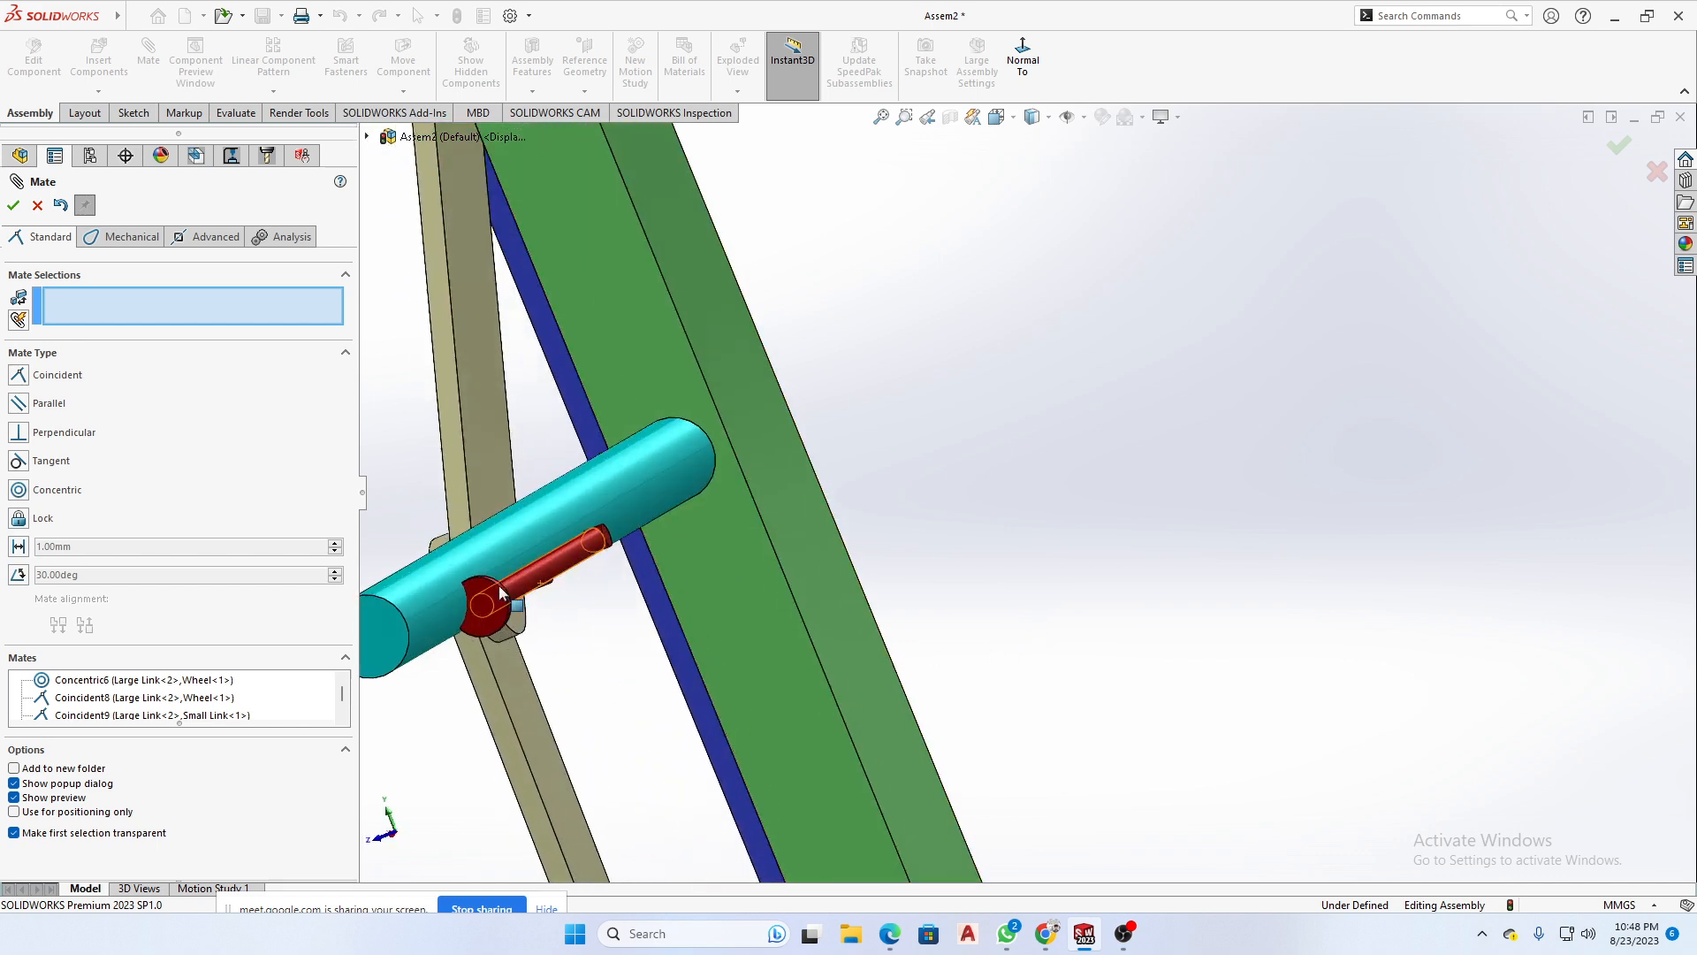
{"action": "scroll", "coordinate": [499, 585], "scroll_direction": "down", "scroll_amount": 2}
{"action": "left_click", "coordinate": [704, 523]}
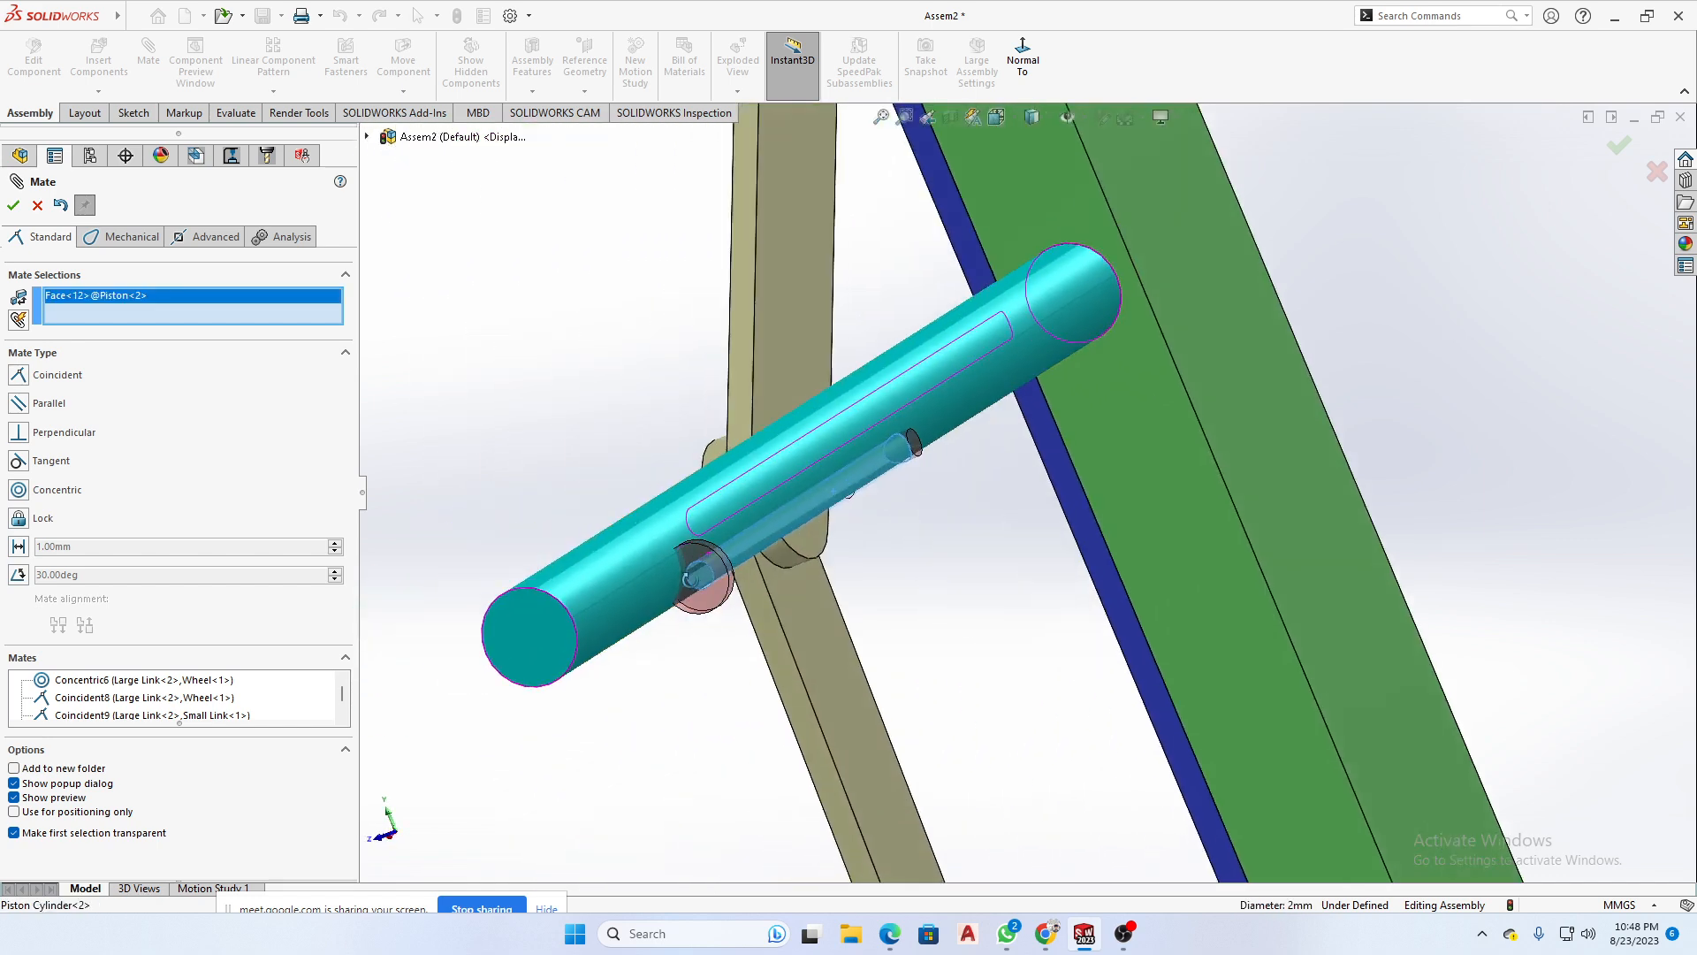
{"action": "middle_click_drag", "start_coordinate": [691, 579], "coordinate": [846, 493]}
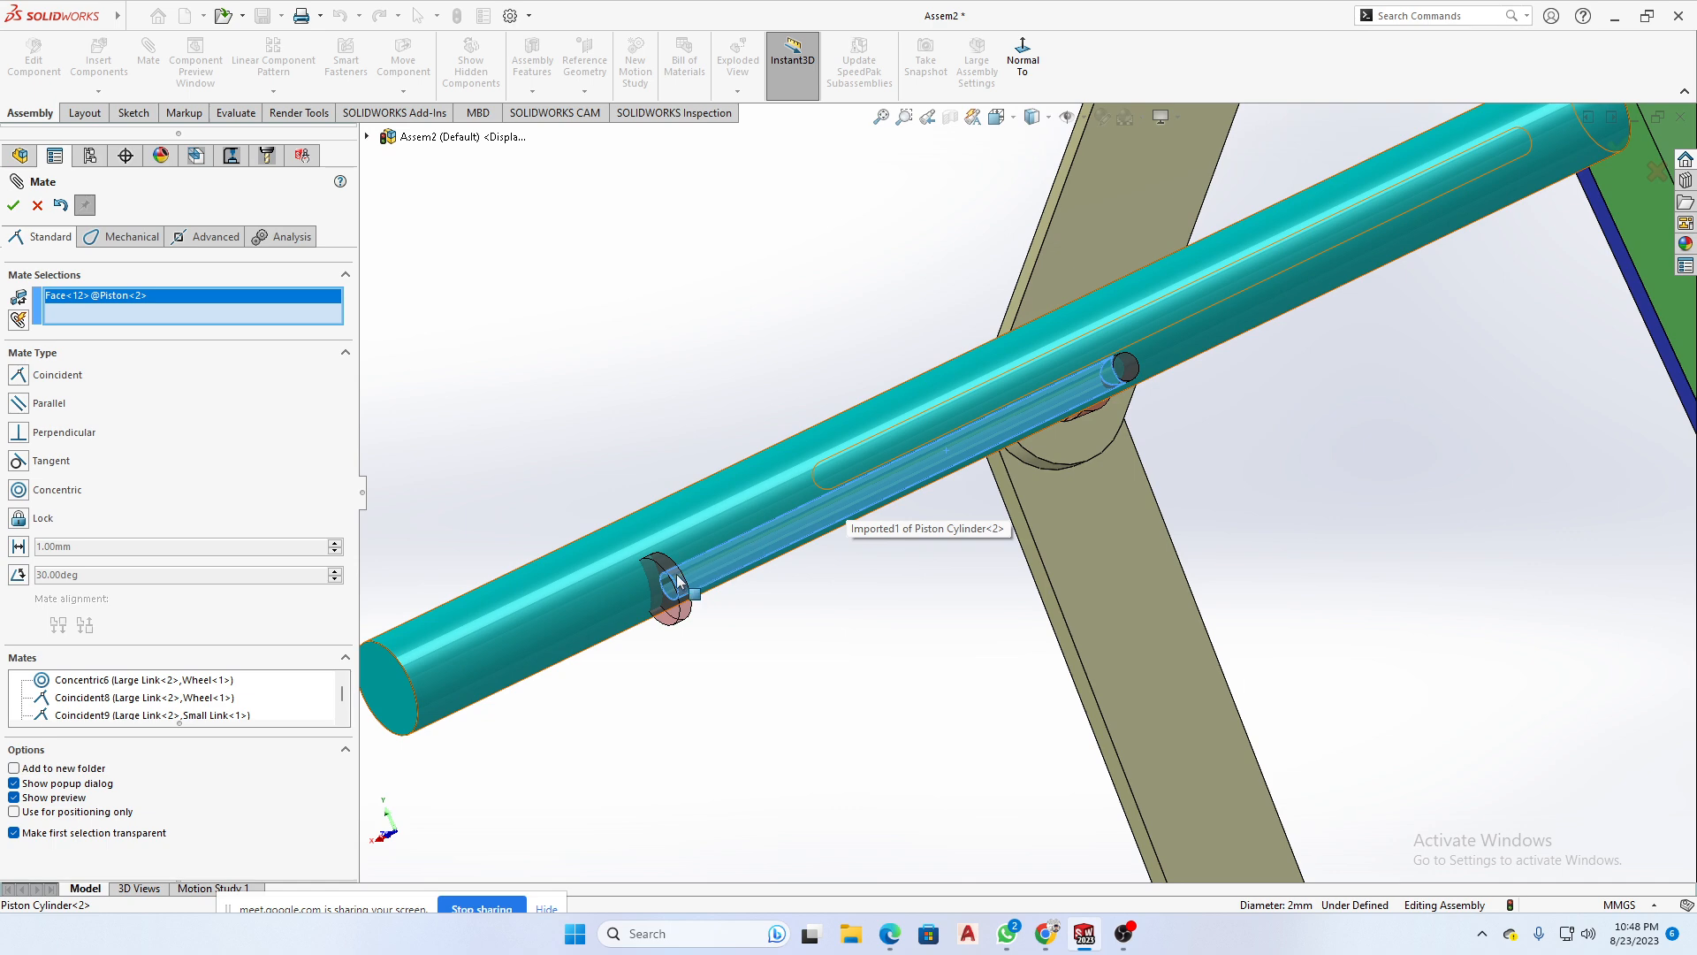
{"action": "left_click", "coordinate": [677, 579]}
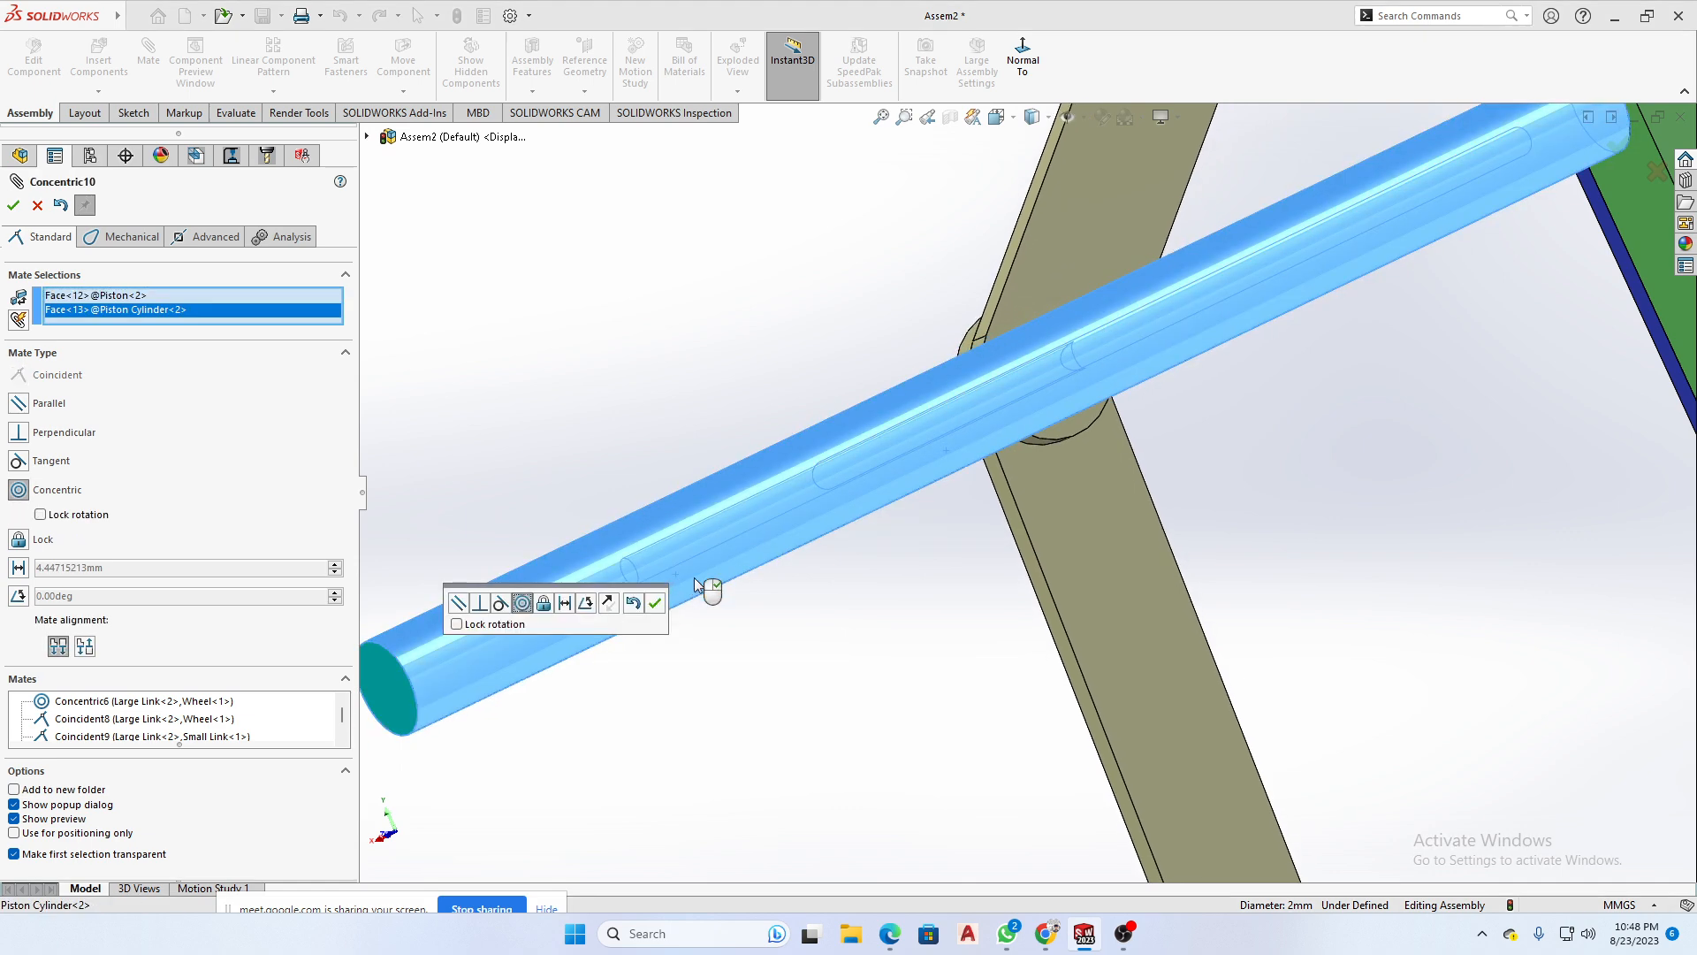
{"action": "middle_click_drag", "start_coordinate": [693, 577], "coordinate": [866, 575]}
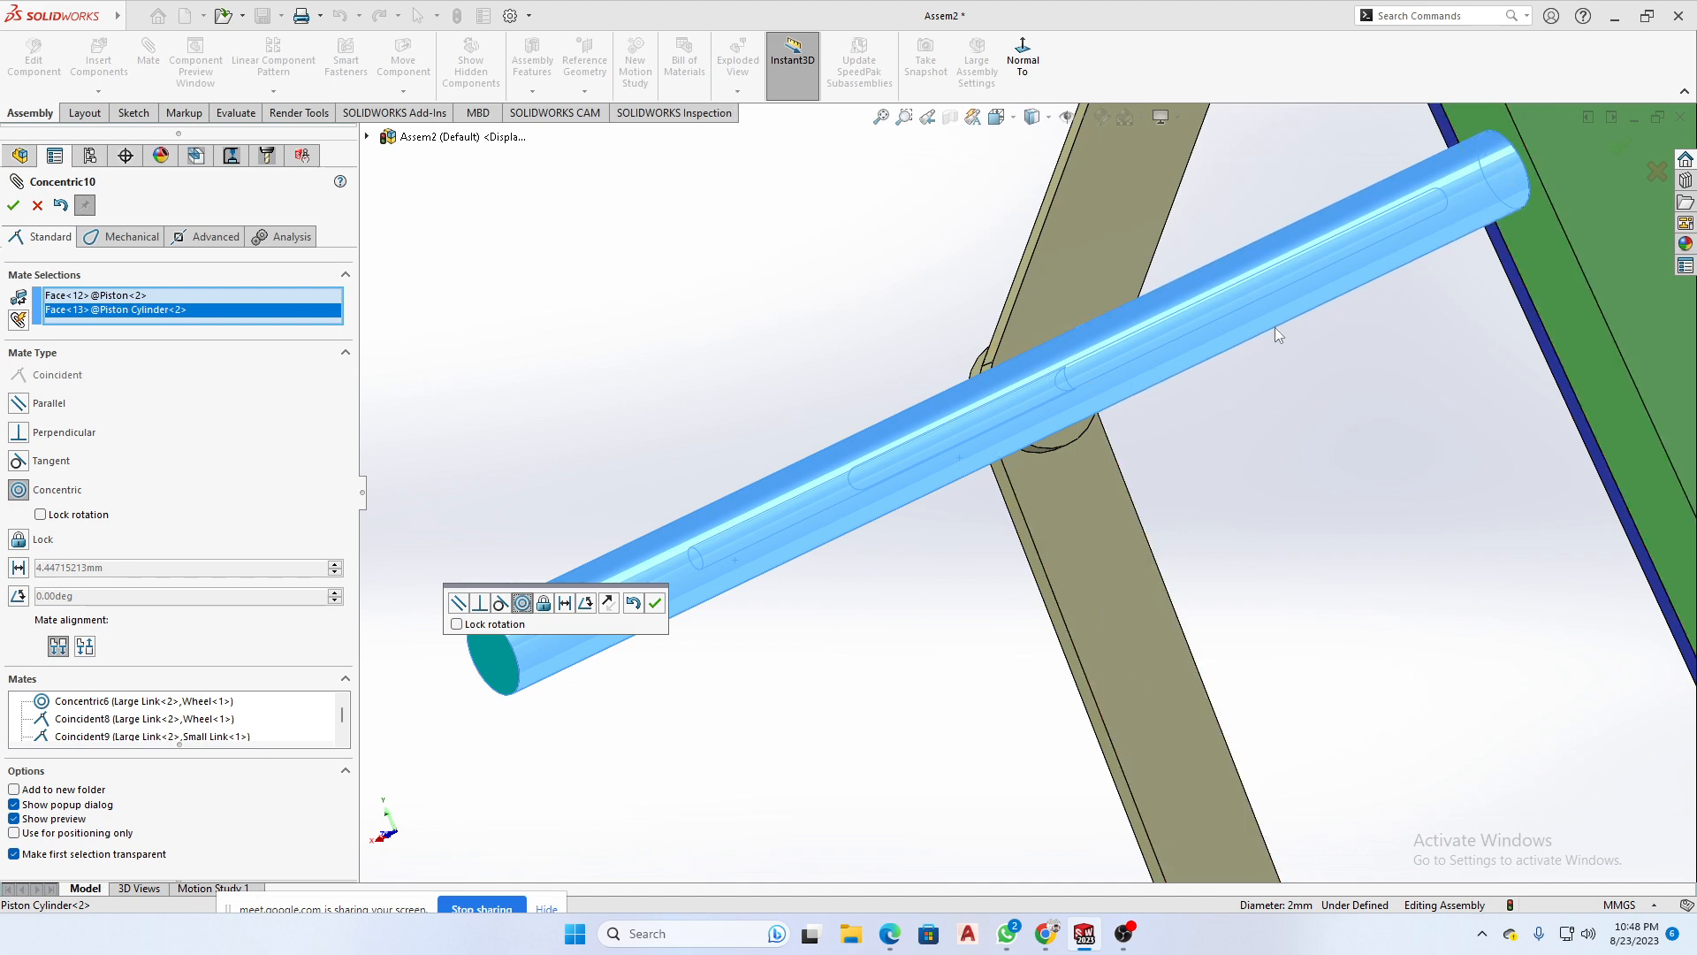
{"action": "left_click", "coordinate": [118, 296]}
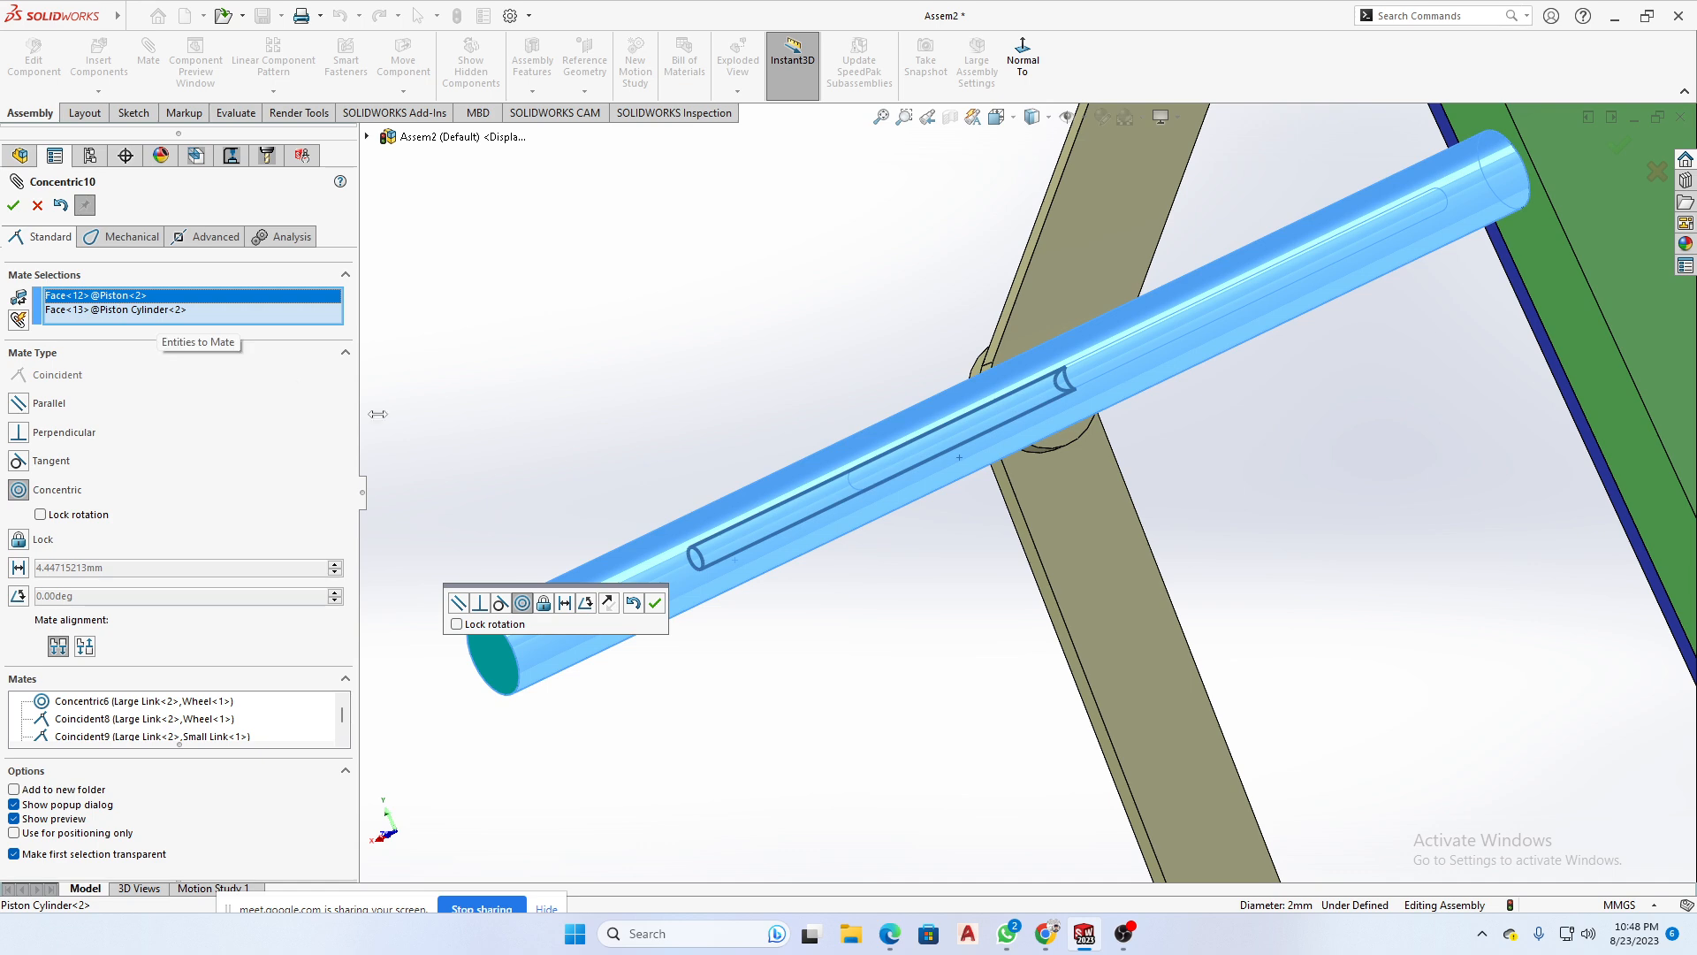
{"action": "left_click", "coordinate": [656, 618]}
- Swing the links to test how they drive the Piston and examine its pin joint with the Large Link
{"action": "middle_click_drag", "start_coordinate": [675, 621], "coordinate": [1151, 538]}
{"action": "scroll", "coordinate": [1477, 433], "scroll_direction": "up", "scroll_amount": 3}
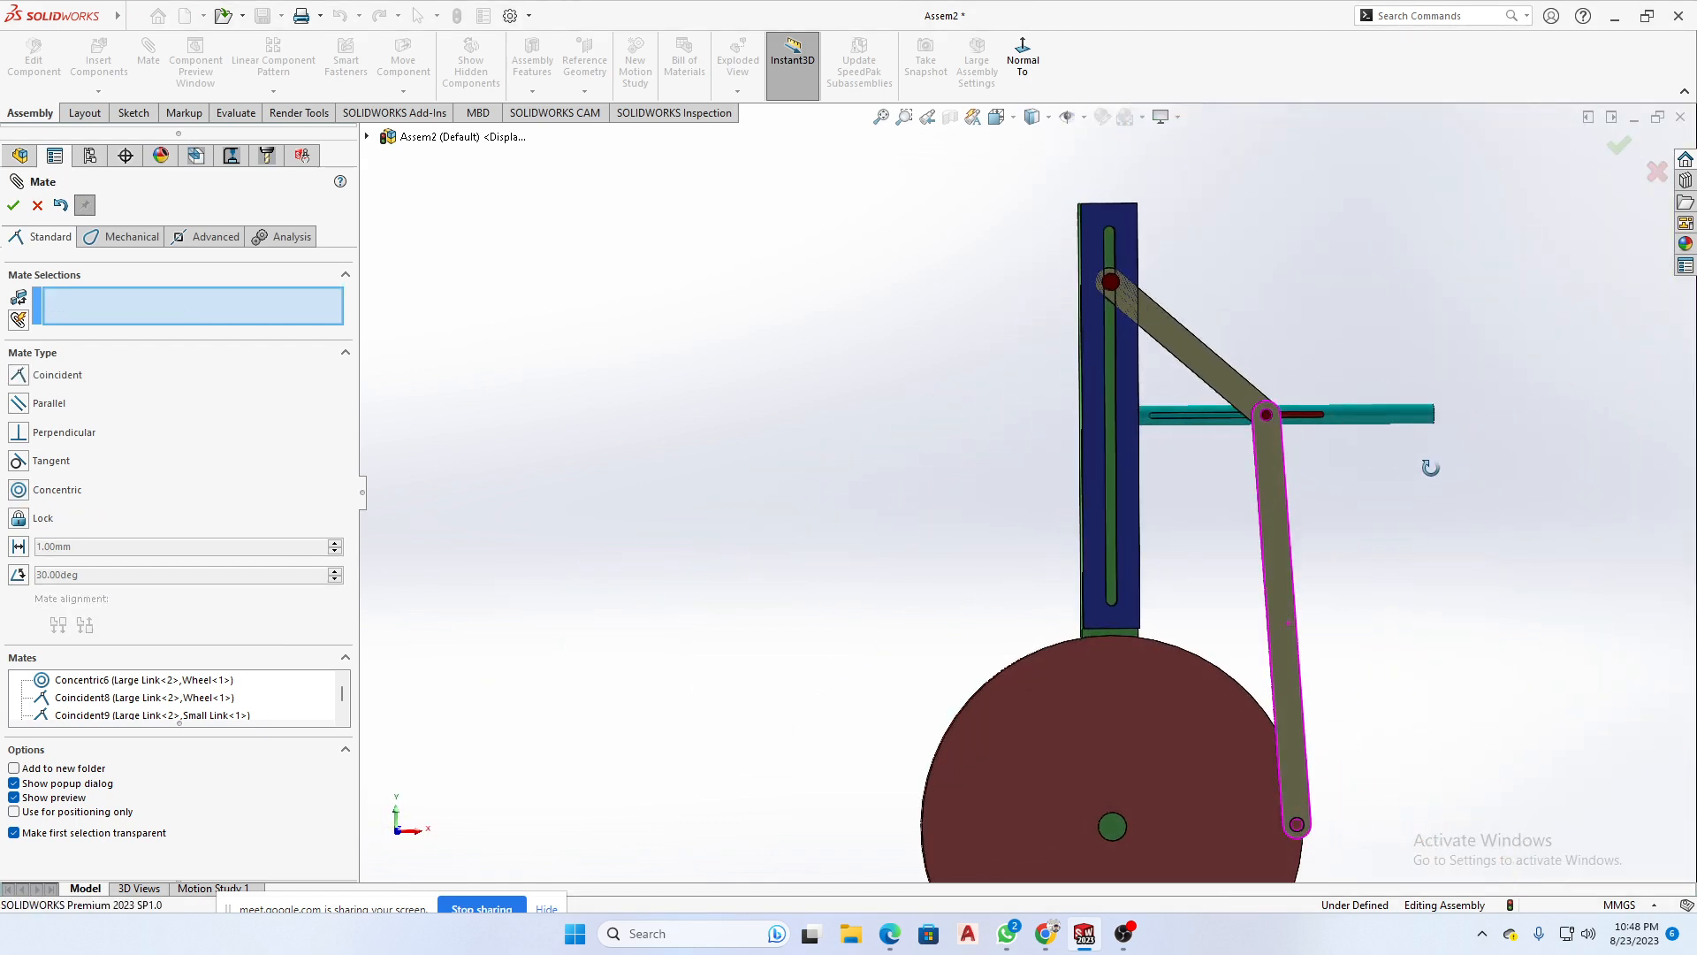
{"action": "left_click_drag", "start_coordinate": [1287, 740], "coordinate": [1353, 732]}
{"action": "left_click_drag", "start_coordinate": [1203, 512], "coordinate": [1302, 653]}
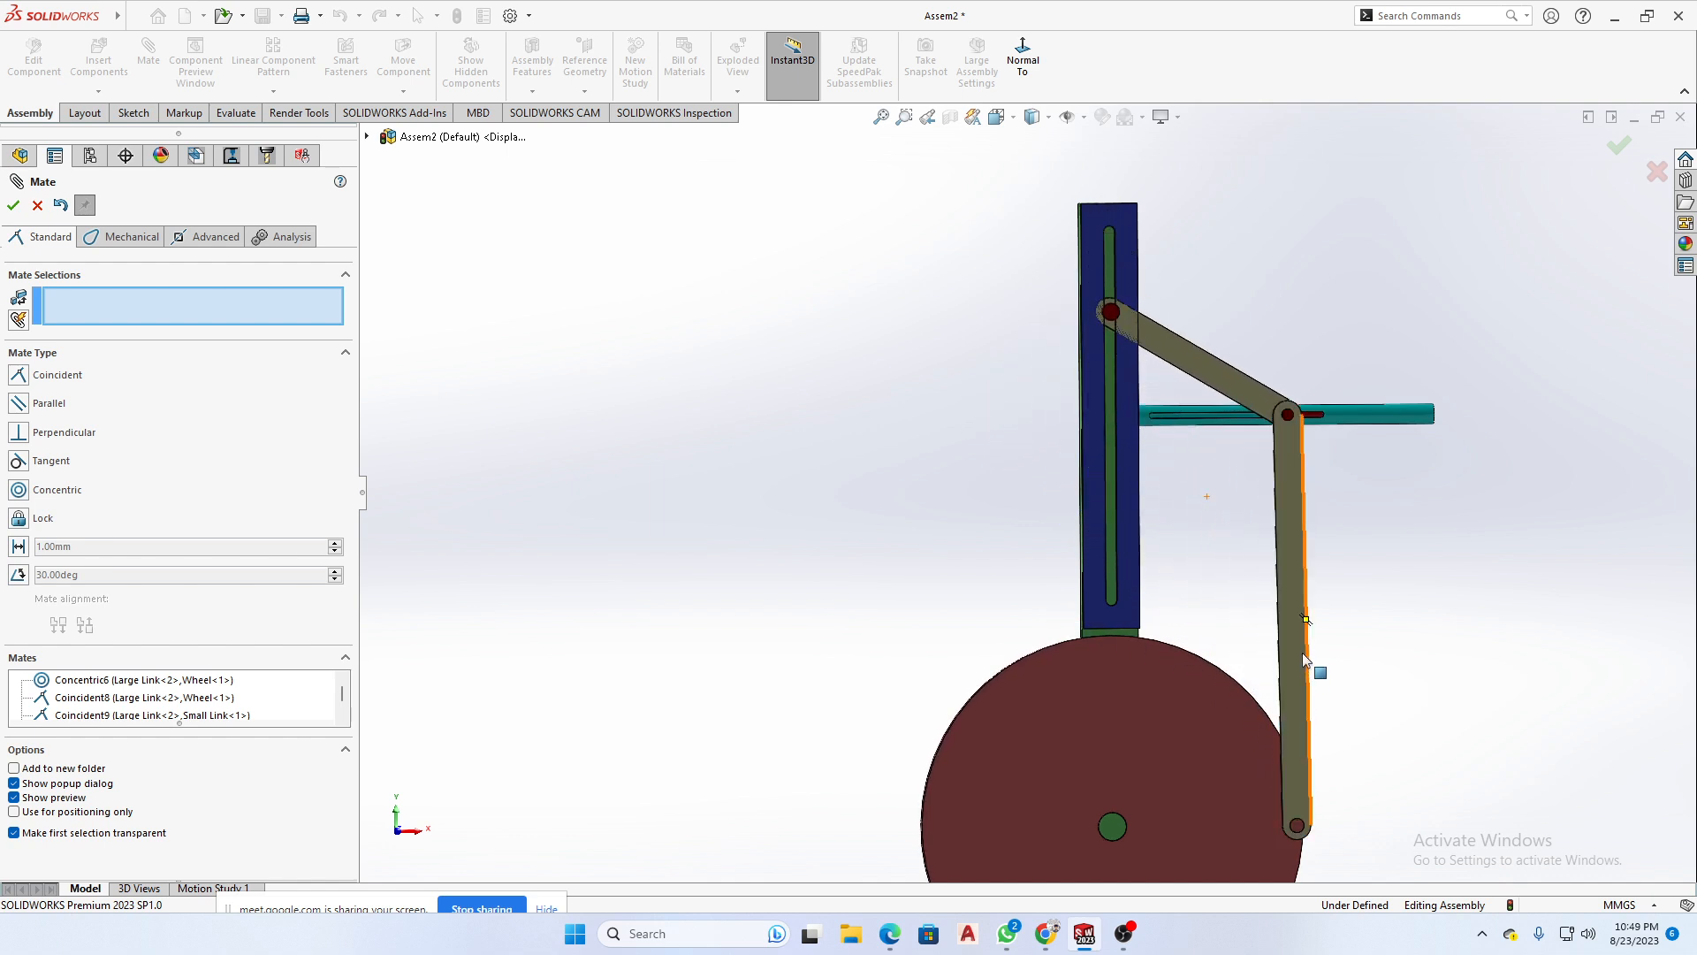
{"action": "middle_click_drag", "start_coordinate": [1291, 431], "coordinate": [1213, 481]}
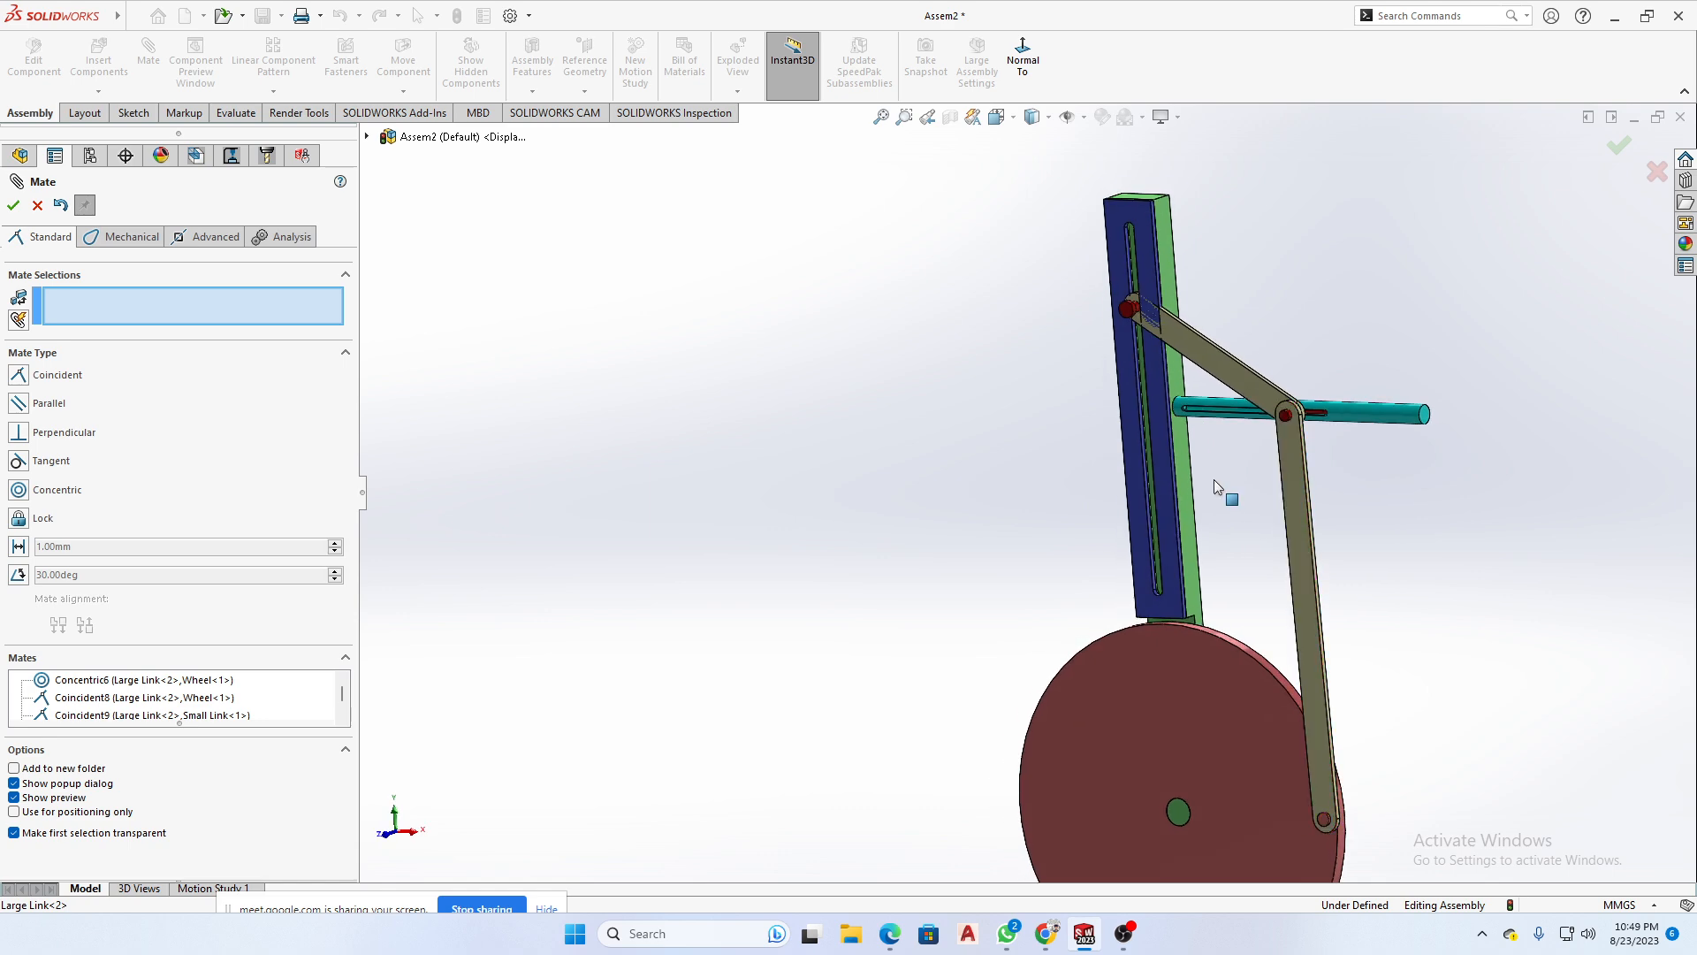
{"action": "scroll", "coordinate": [1229, 464], "scroll_direction": "down", "scroll_amount": 10}
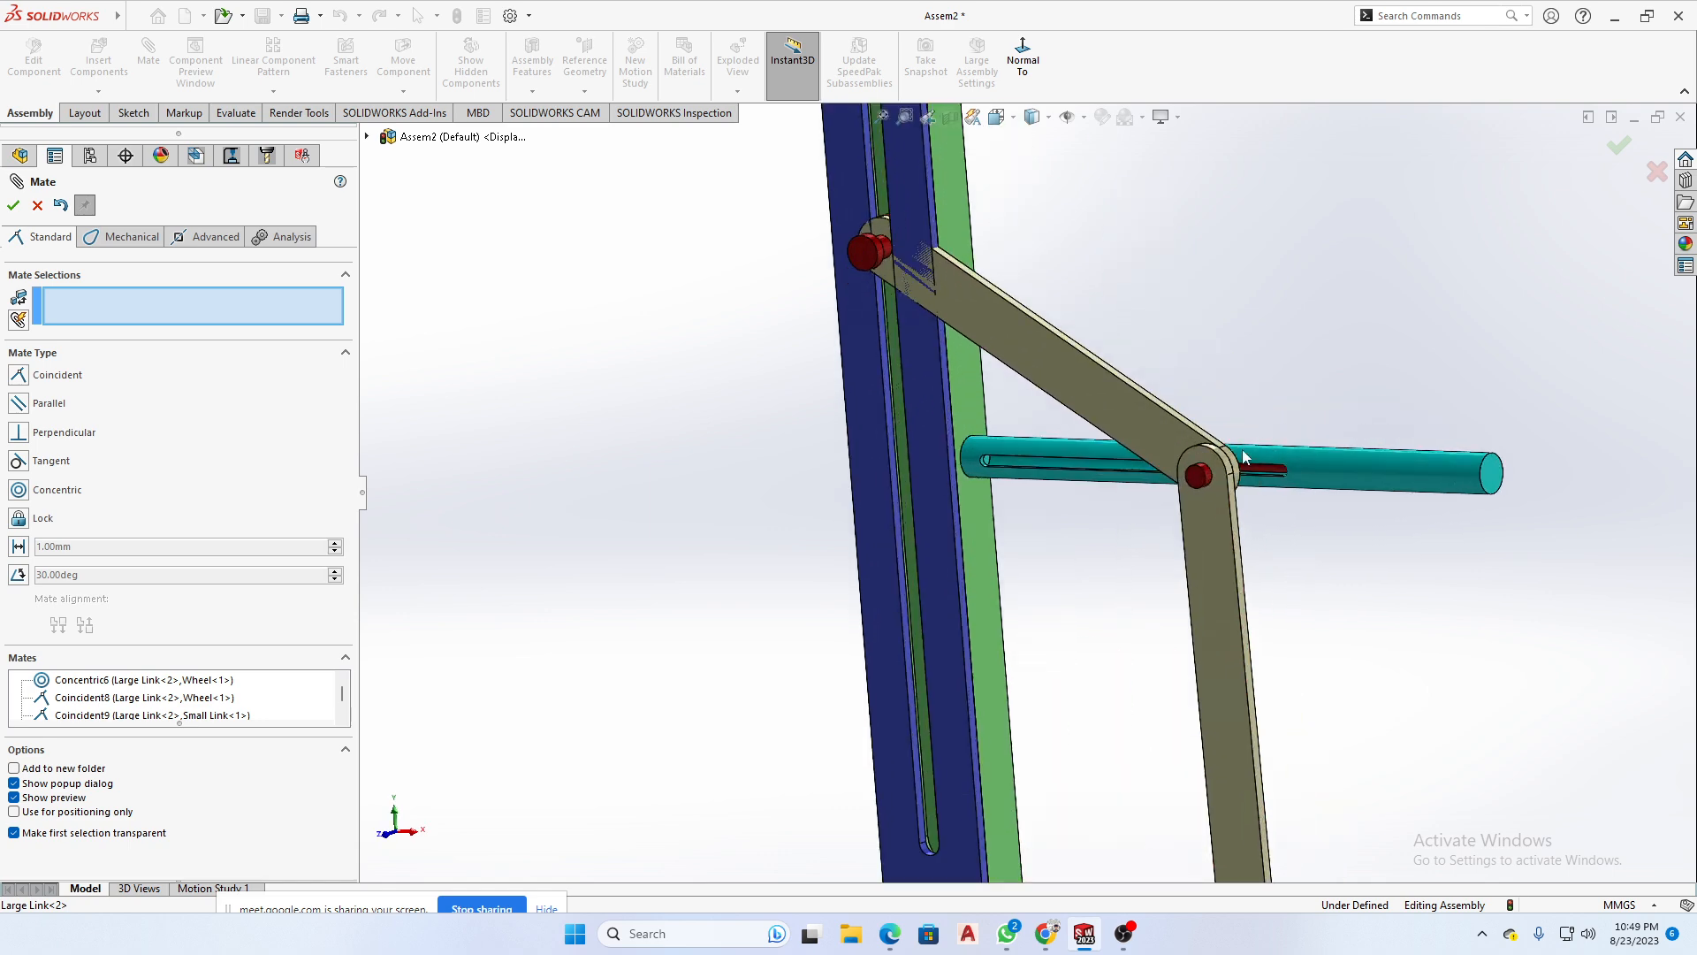
{"action": "scroll", "coordinate": [1140, 513], "scroll_direction": "down", "scroll_amount": 2}
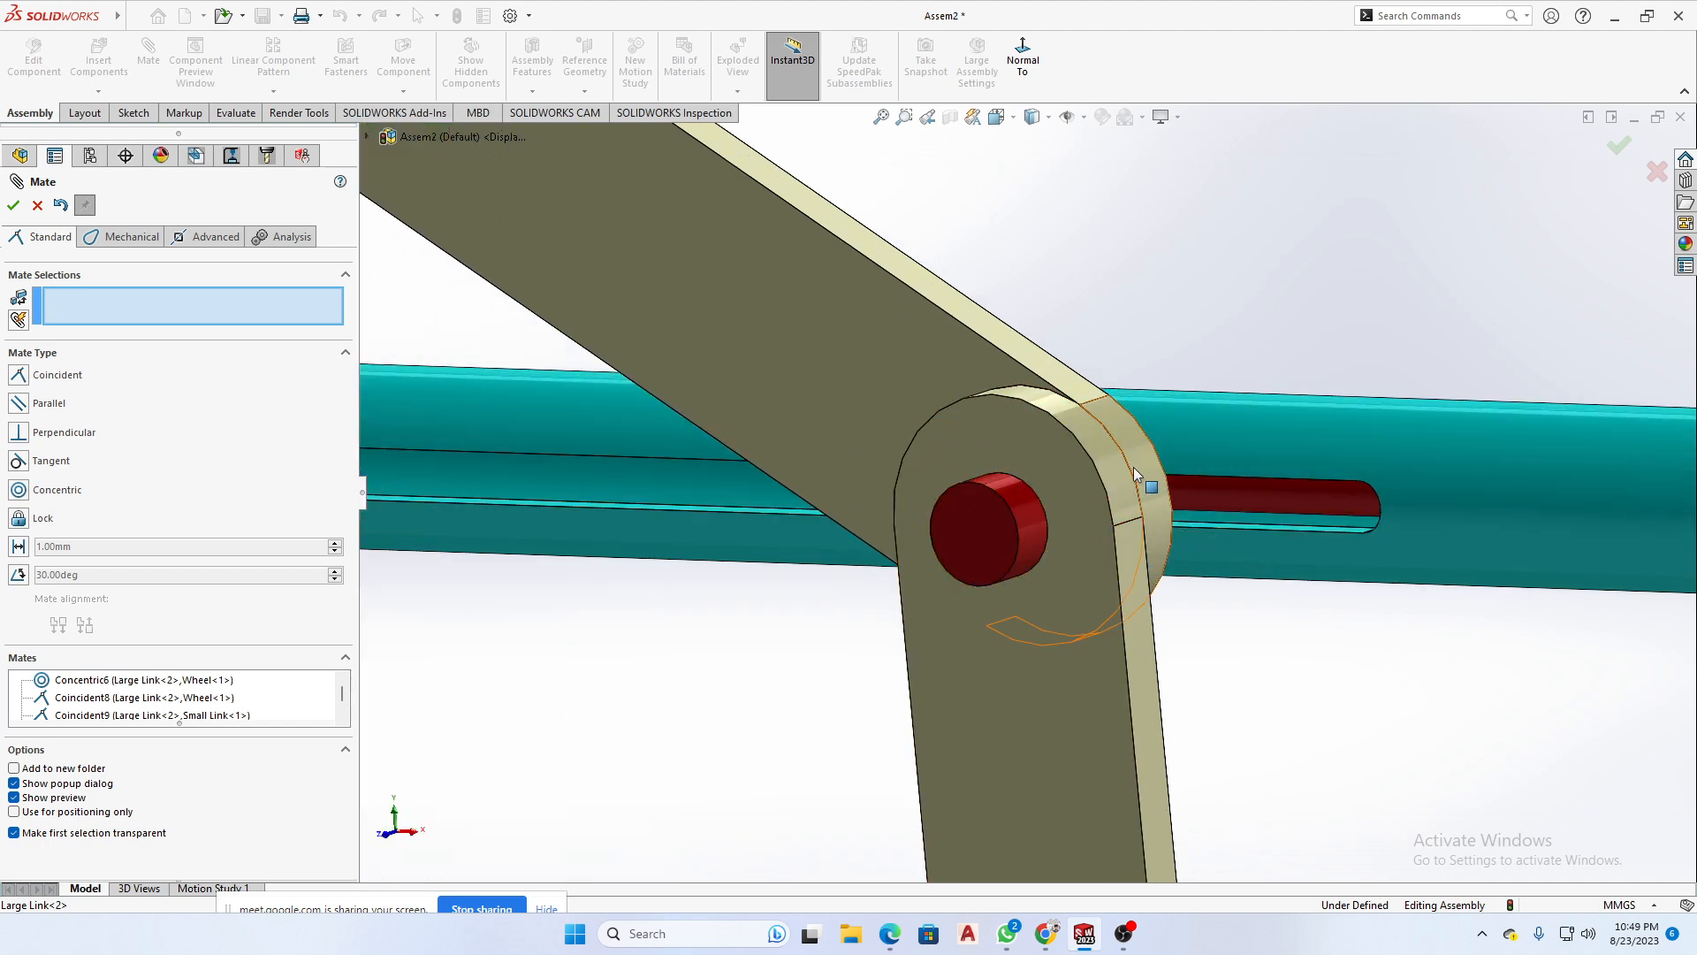
{"action": "scroll", "coordinate": [1256, 544], "scroll_direction": "up", "scroll_amount": 3}
{"action": "scroll", "coordinate": [1030, 491], "scroll_direction": "up", "scroll_amount": 2}
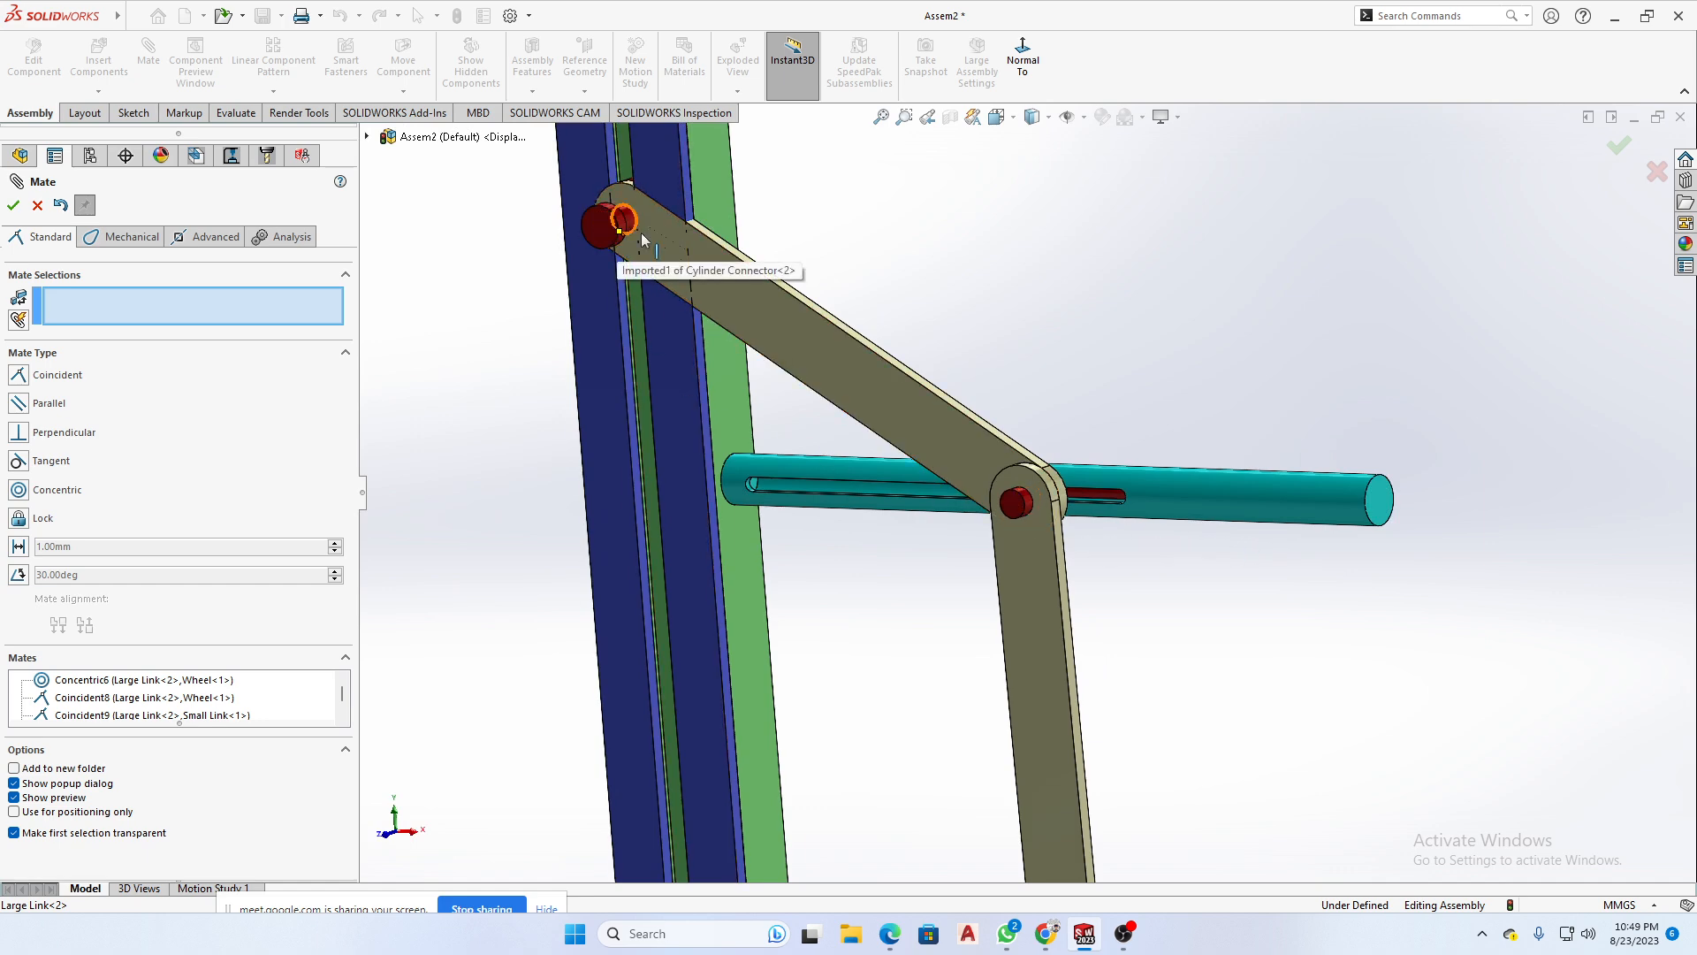
{"action": "left_click", "coordinate": [37, 206]}
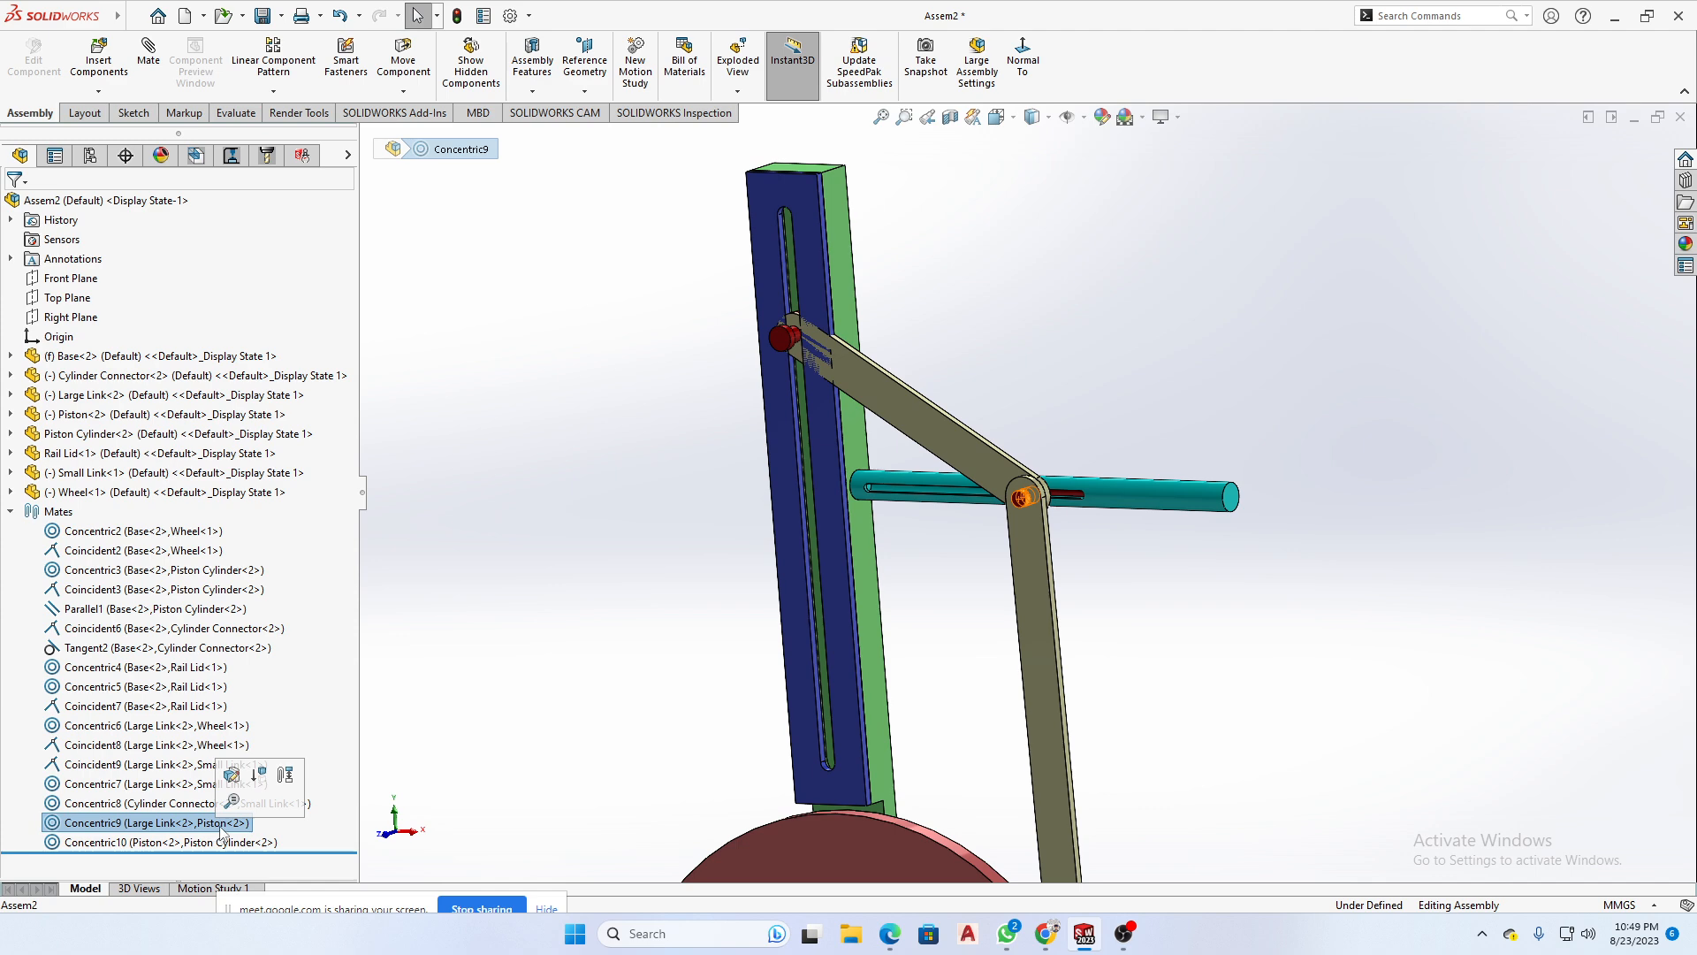
- Delete the two concentric mates joining the Piston to the Large Link and to the Piston Cylinder
{"action": "key", "text": "Delete"}
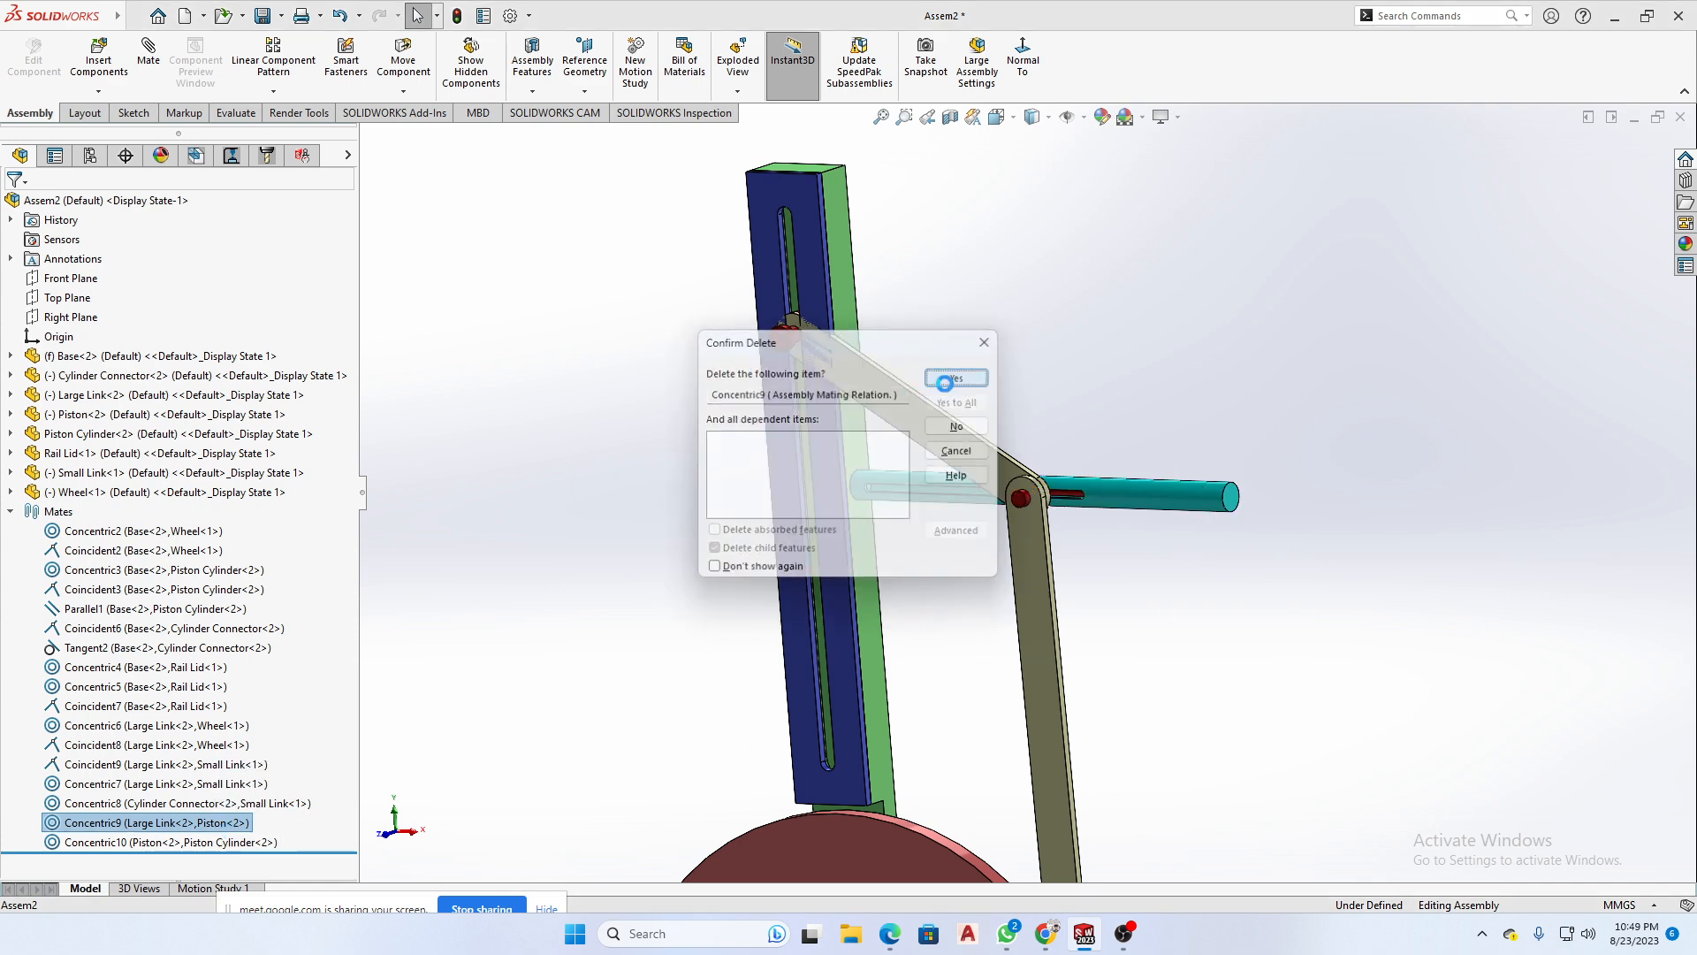
{"action": "left_click", "coordinate": [944, 383]}
{"action": "key", "text": "Delete"}
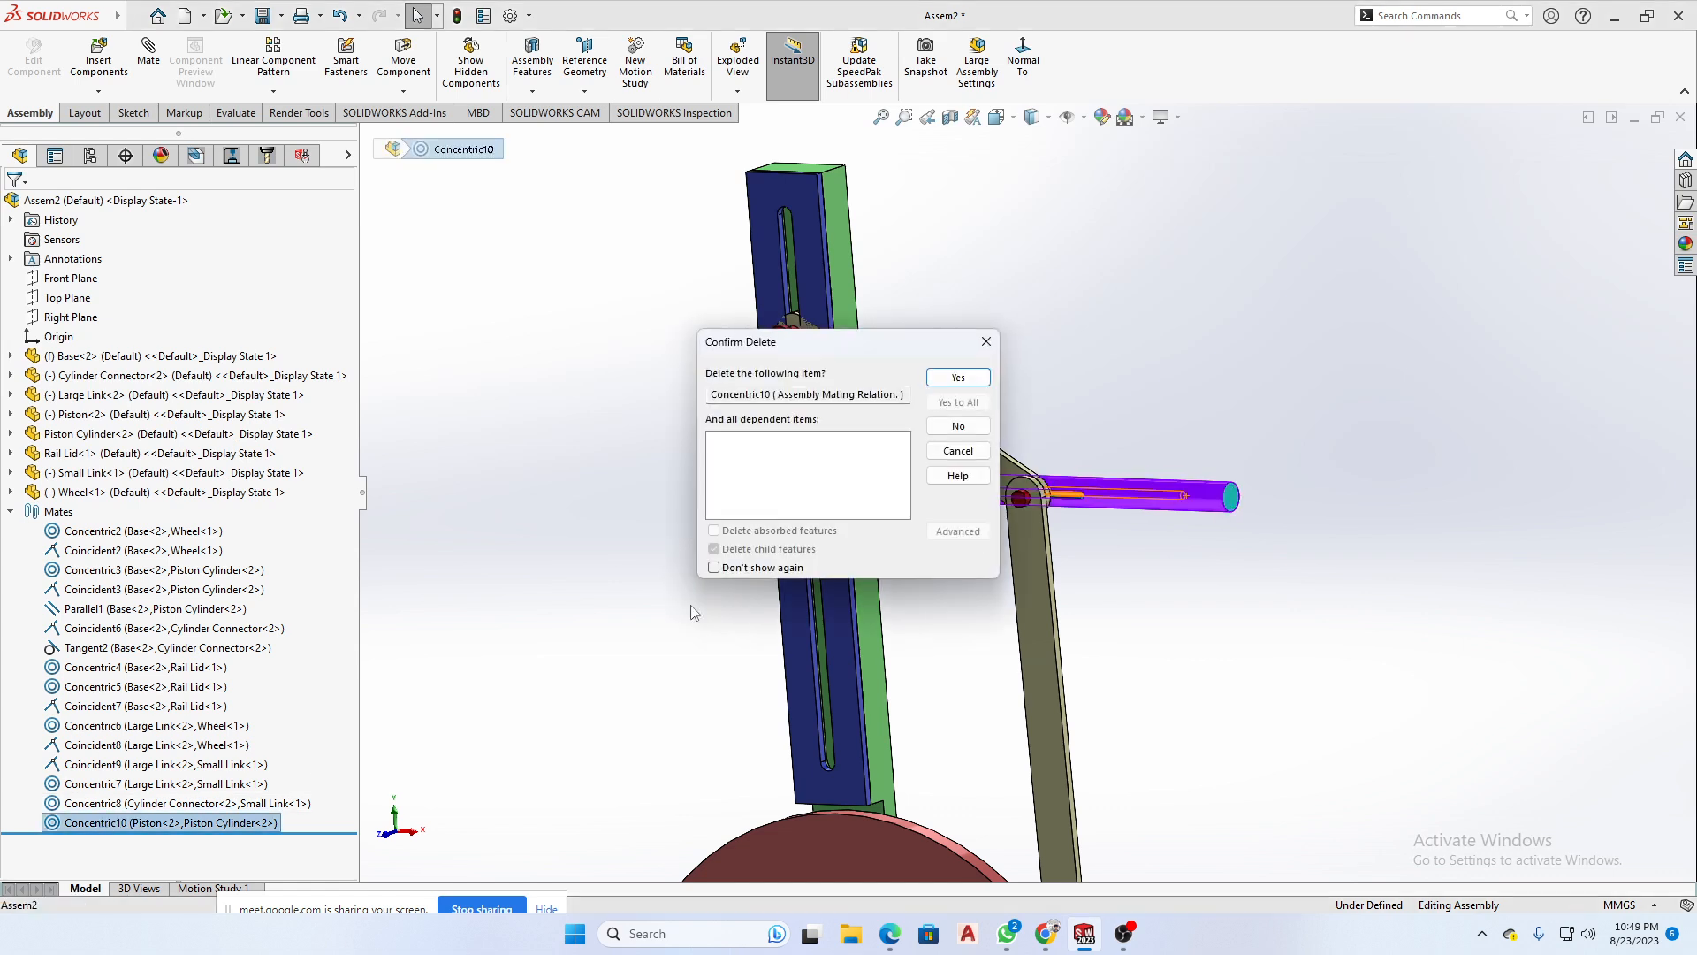
{"action": "left_click", "coordinate": [958, 378]}
- Swing the links to the opposite side of the rail and delete the coincident mate between the Large Link and Small Link
{"action": "left_click_drag", "start_coordinate": [1022, 542], "coordinate": [767, 565]}
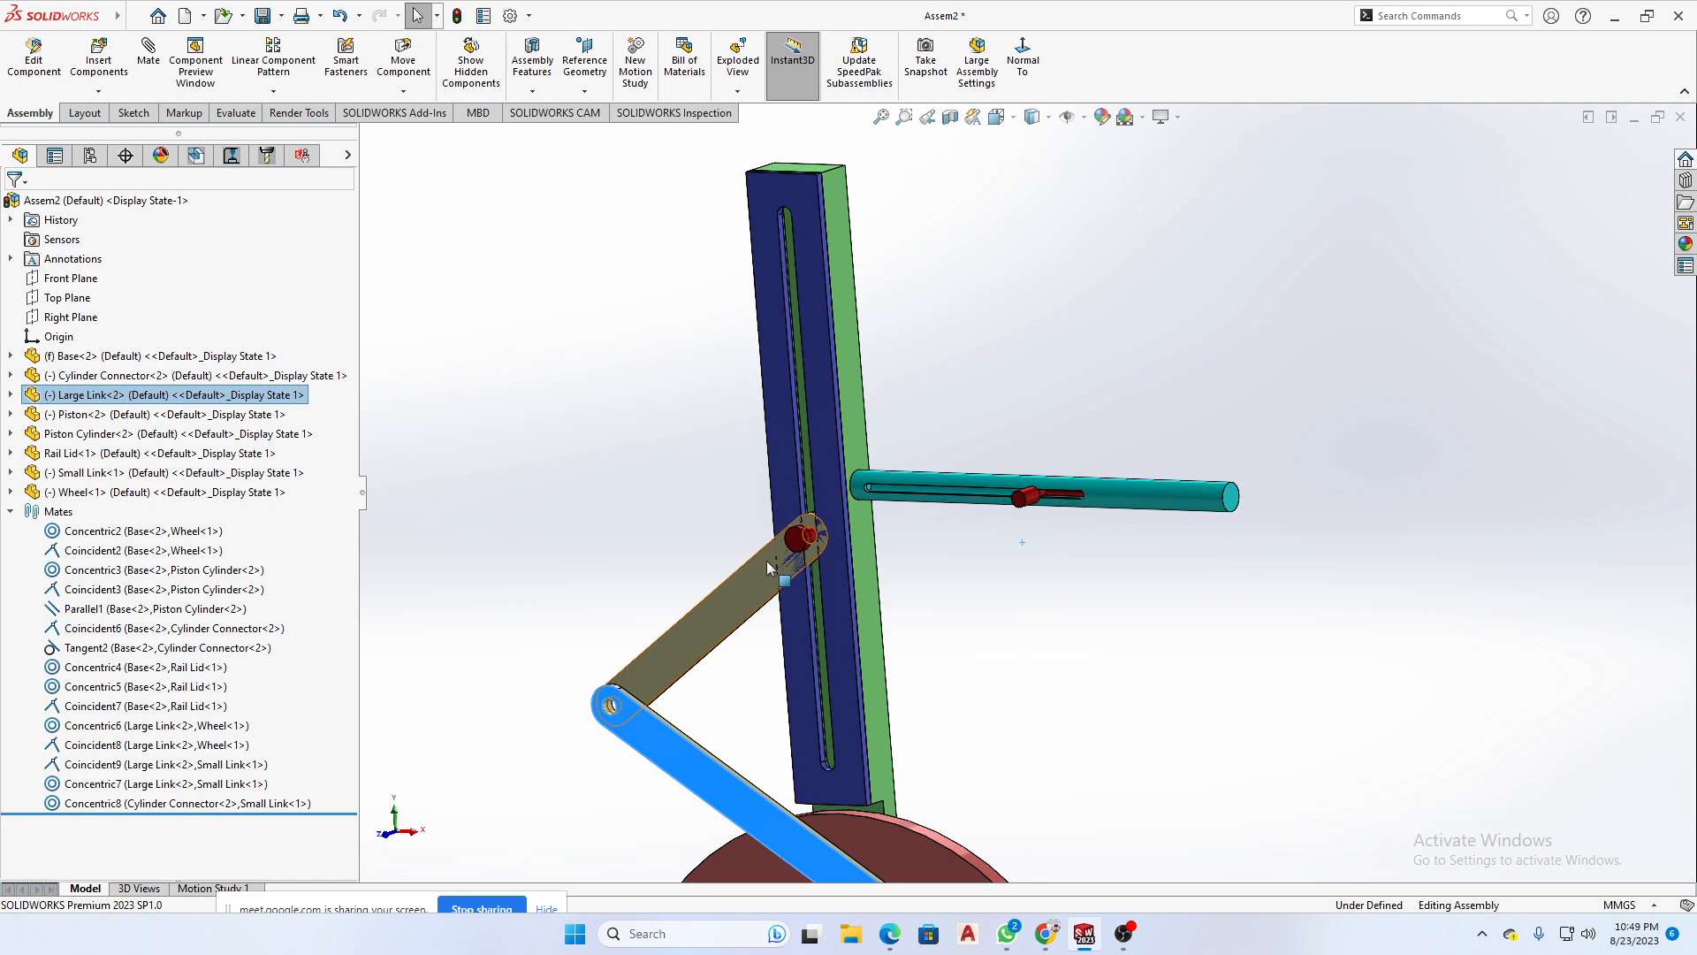
{"action": "left_click", "coordinate": [746, 578]}
{"action": "middle_click_drag", "start_coordinate": [746, 578], "coordinate": [699, 769]}
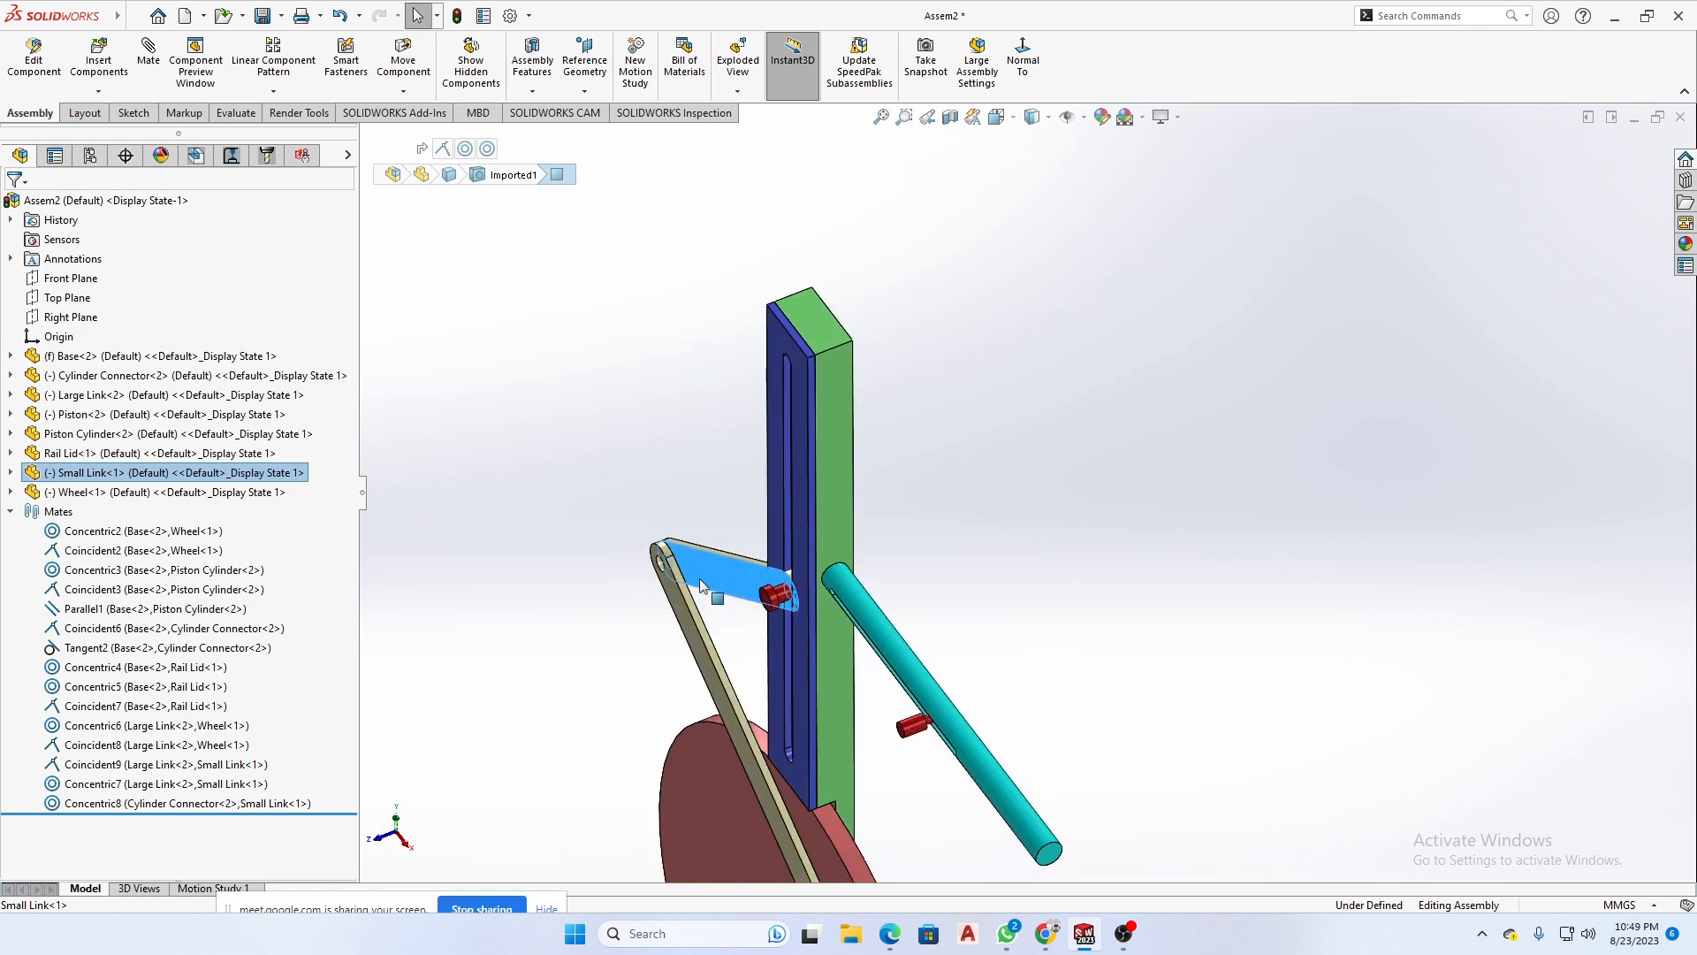
{"action": "middle_click_drag", "start_coordinate": [702, 585], "coordinate": [708, 590]}
{"action": "left_click", "coordinate": [172, 803]}
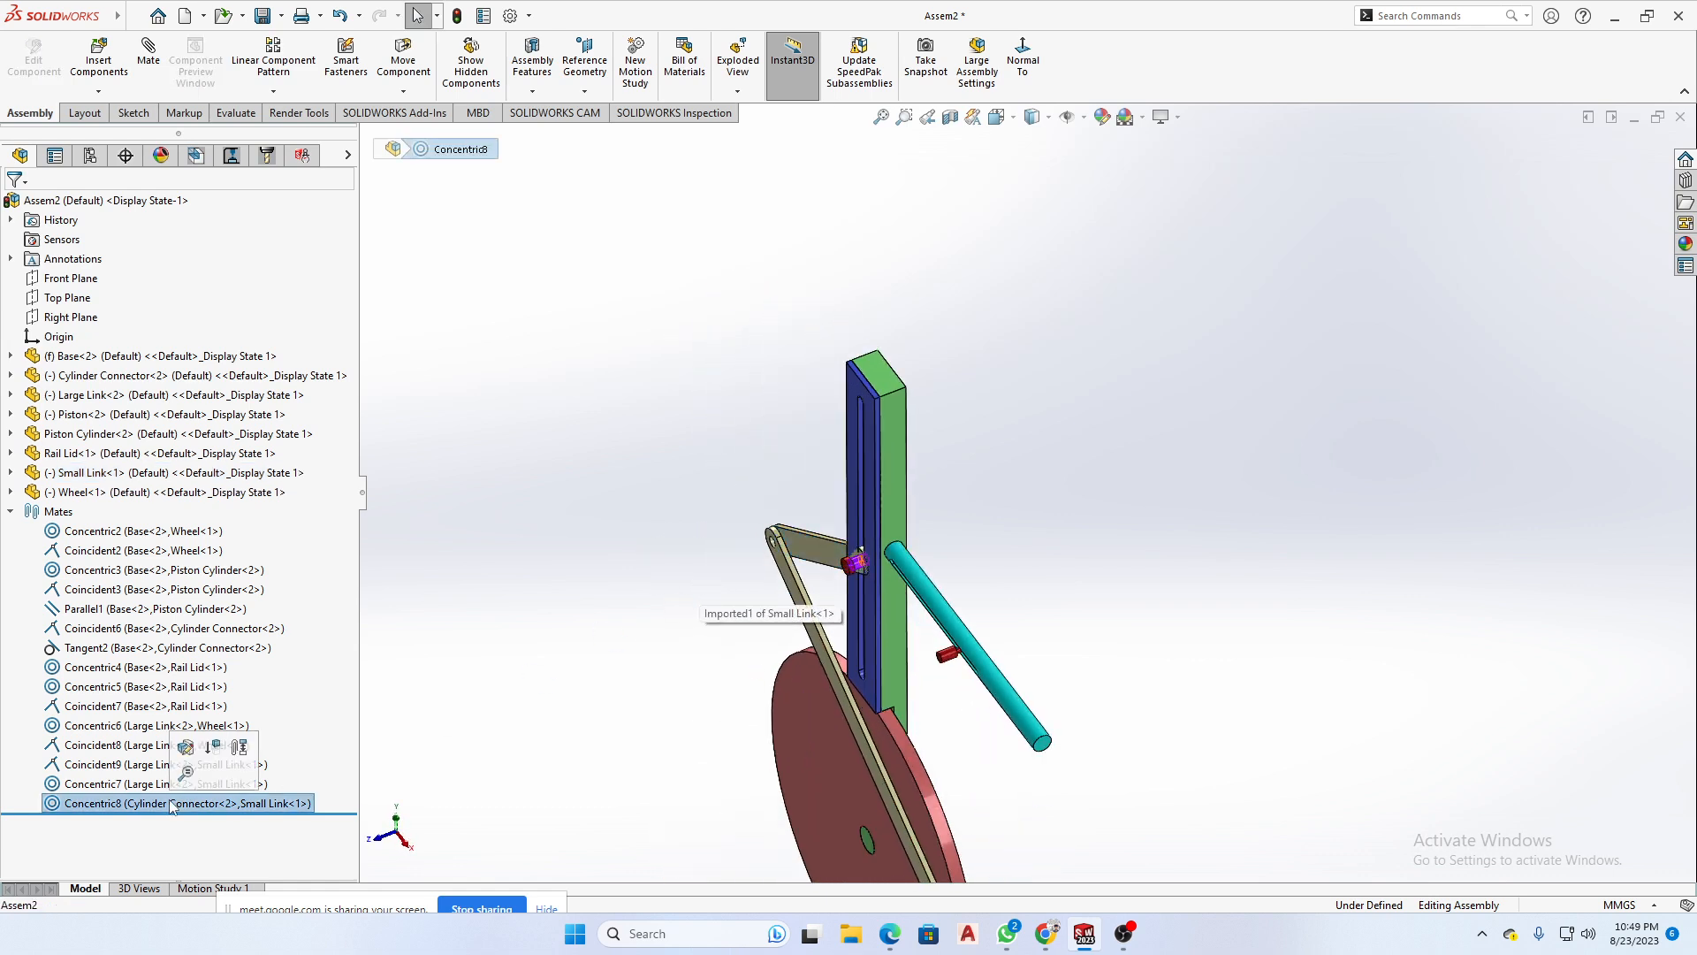
{"action": "left_click", "coordinate": [119, 765]}
{"action": "key", "text": "Delete"}
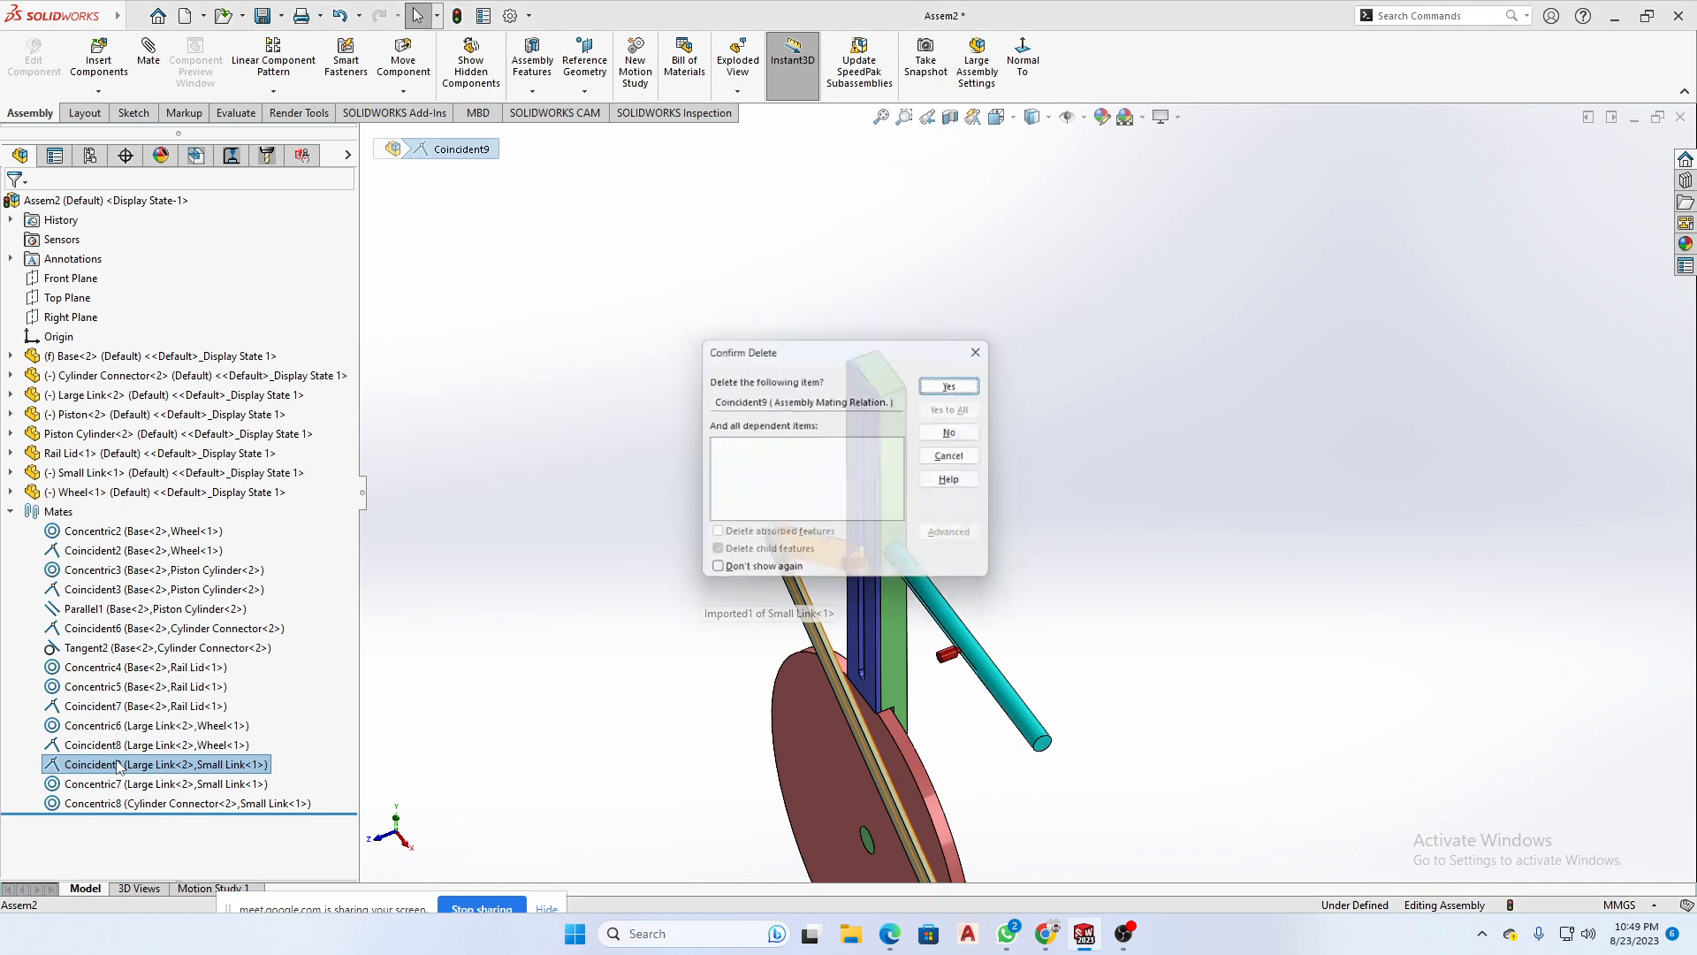
{"action": "left_click", "coordinate": [966, 383]}
- Move the Small Link in front of the Large Link and mate their facing flat sides coincident
{"action": "left_click_drag", "start_coordinate": [804, 552], "coordinate": [789, 556]}
{"action": "middle_click_drag", "start_coordinate": [789, 557], "coordinate": [898, 527]}
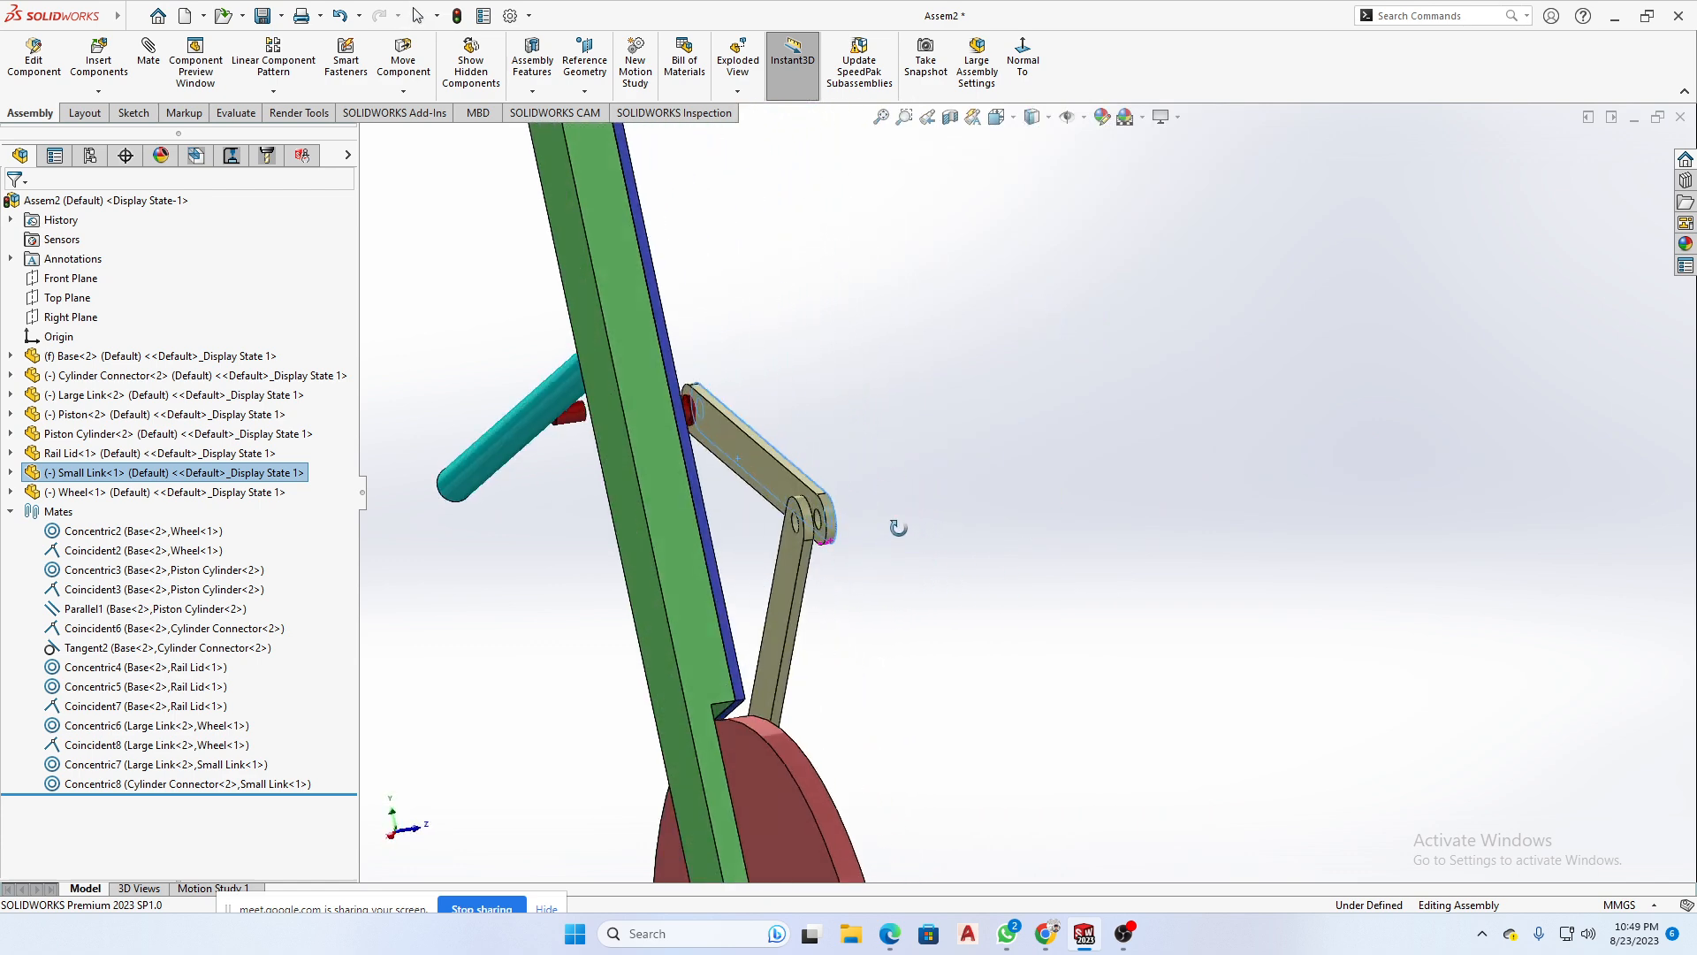
{"action": "scroll", "coordinate": [815, 486], "scroll_direction": "down", "scroll_amount": 5}
{"action": "left_click", "coordinate": [774, 467]}
{"action": "middle_click_drag", "start_coordinate": [775, 471], "coordinate": [825, 686]}
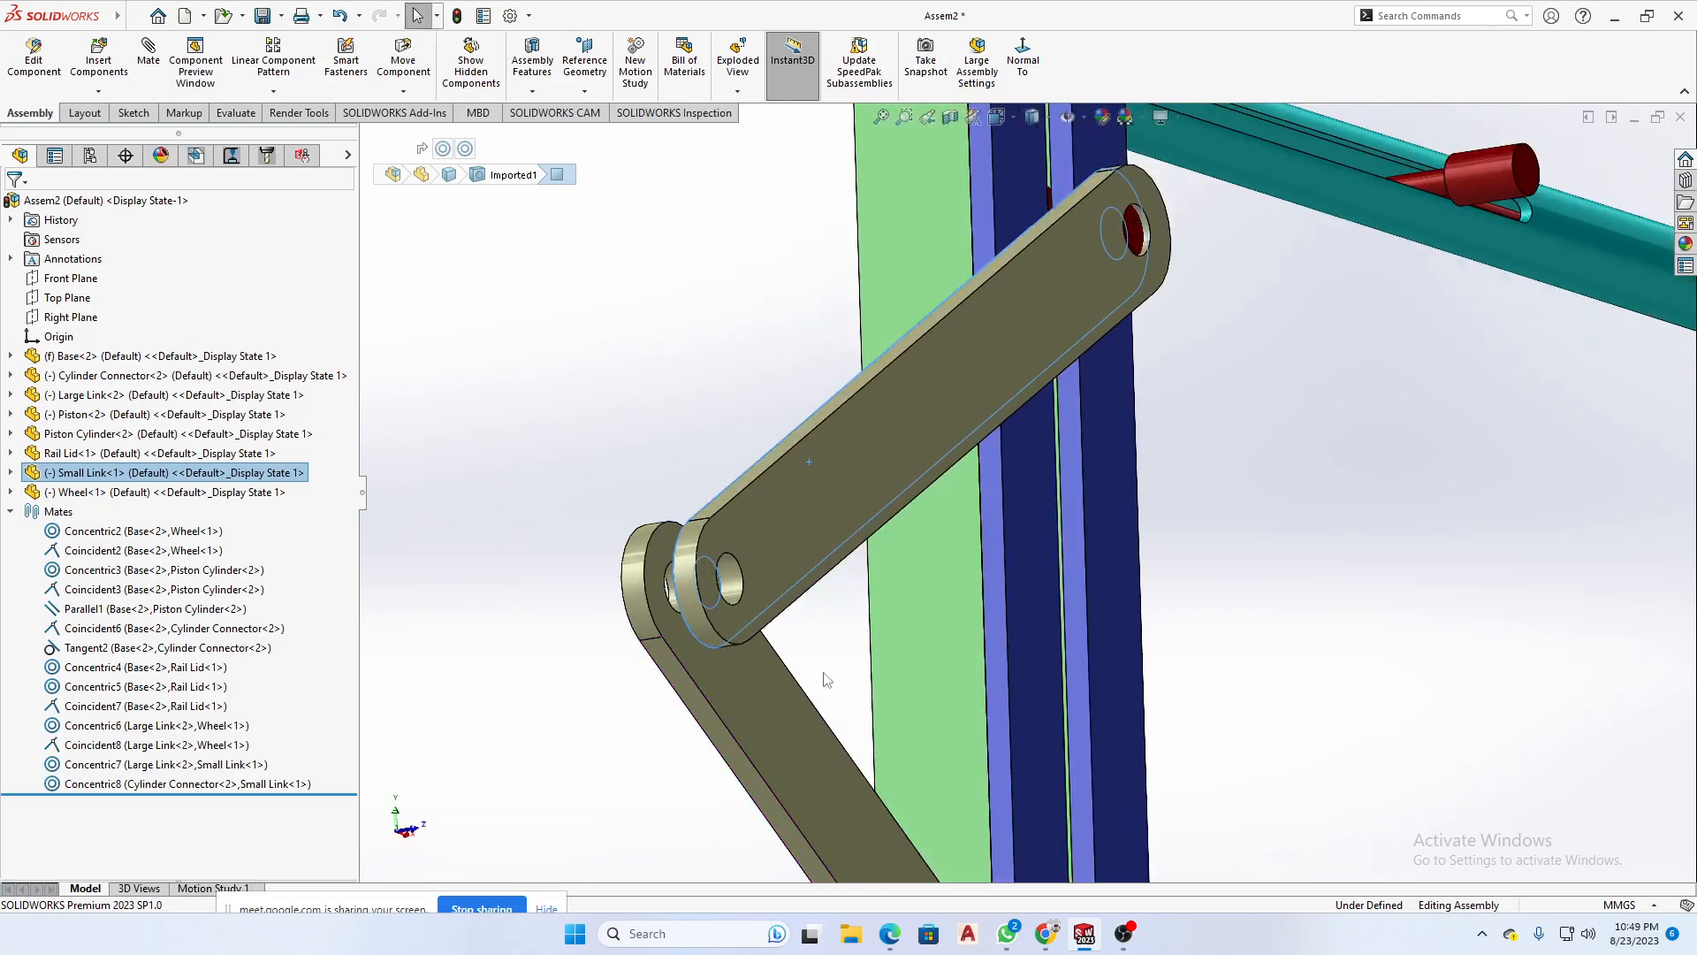
{"action": "left_click", "coordinate": [766, 697], "text": "ctrl"}
{"action": "left_click", "coordinate": [817, 683]}
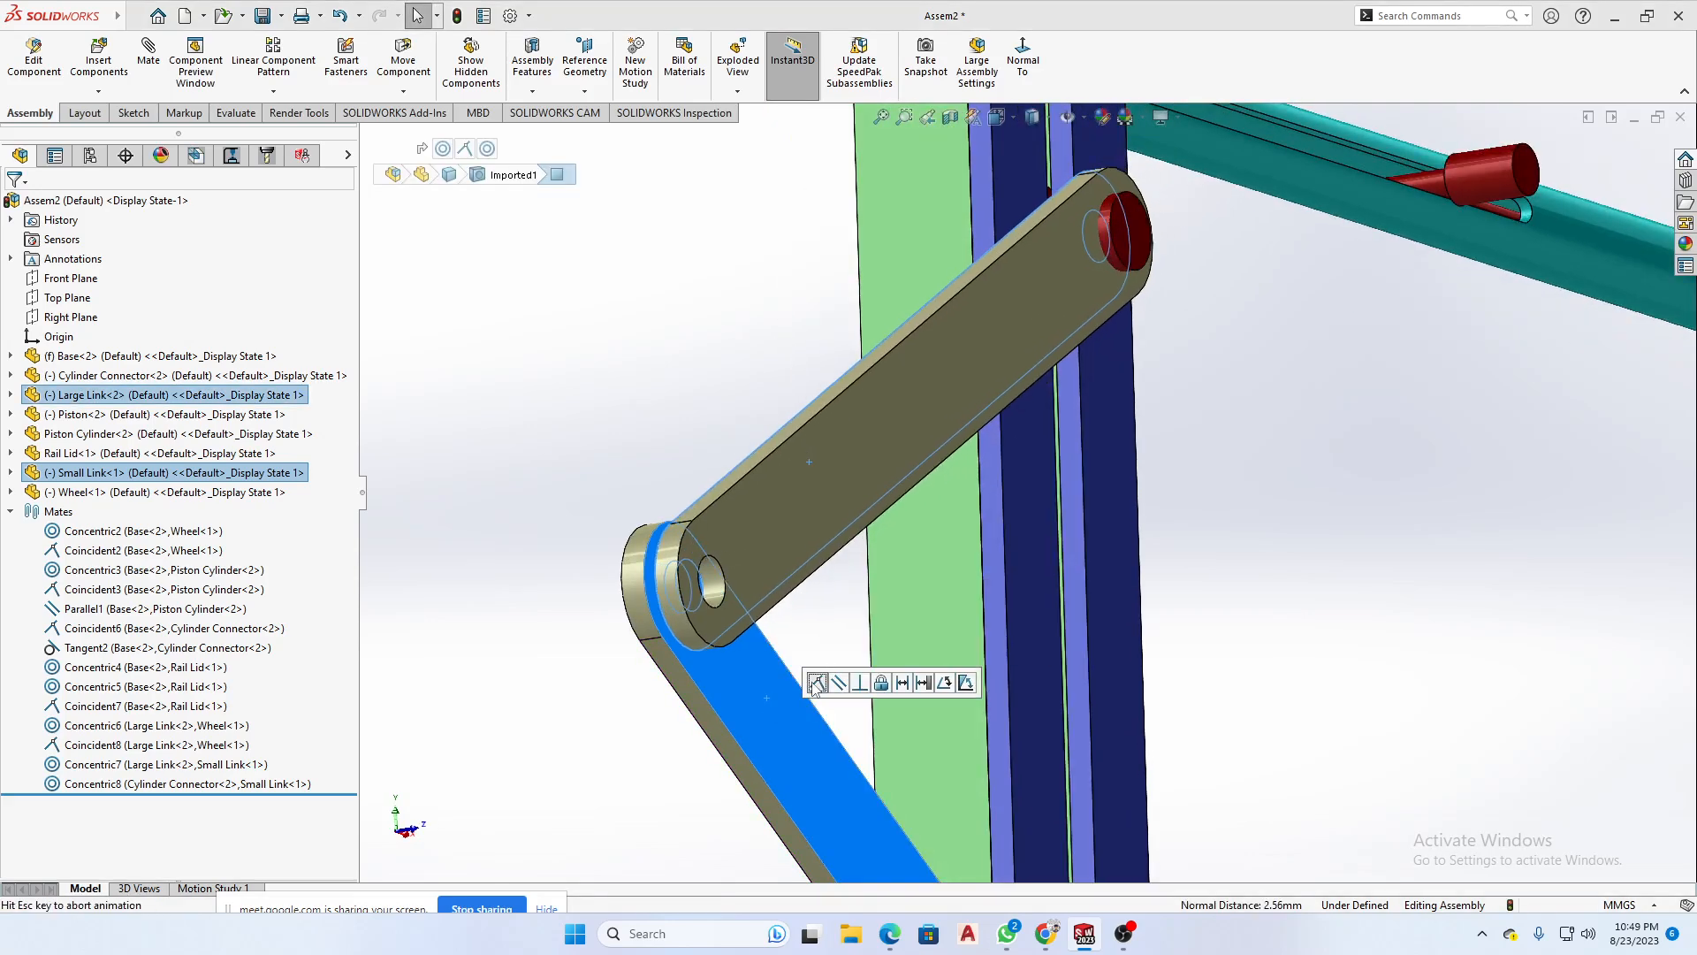
{"action": "scroll", "coordinate": [1031, 331], "scroll_direction": "up", "scroll_amount": 4}
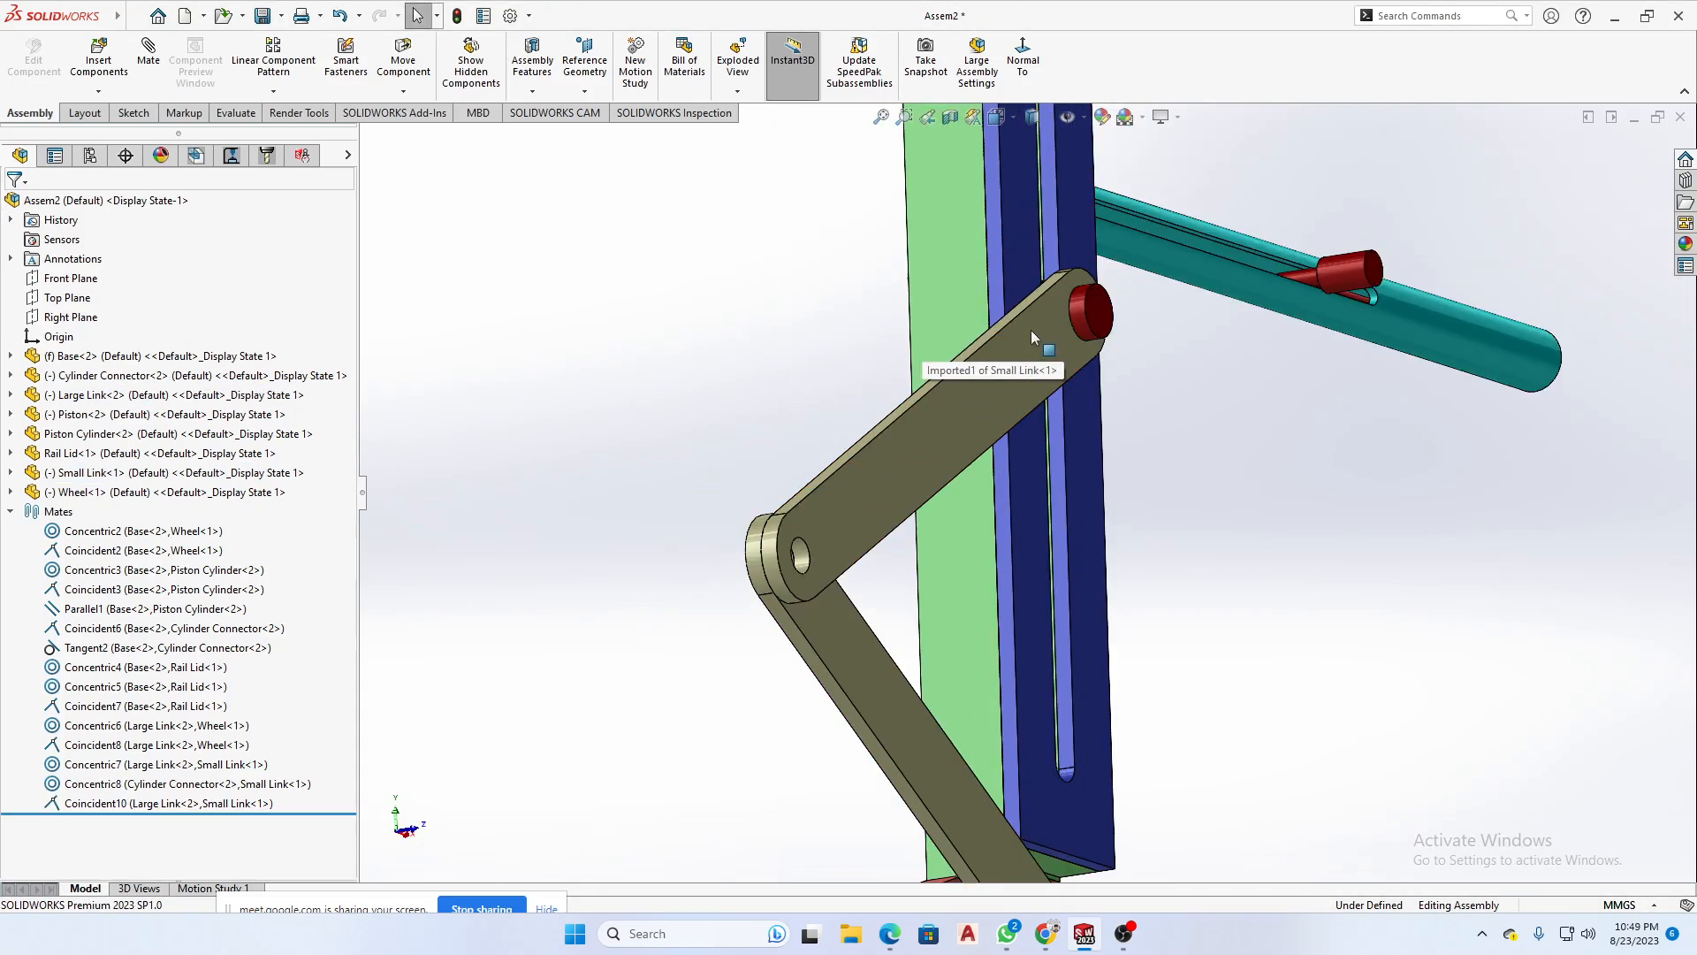
- Swing the Small Link upward and delete its concentric mate with the Cylinder Connector
{"action": "middle_click_drag", "start_coordinate": [1183, 395], "coordinate": [1143, 425]}
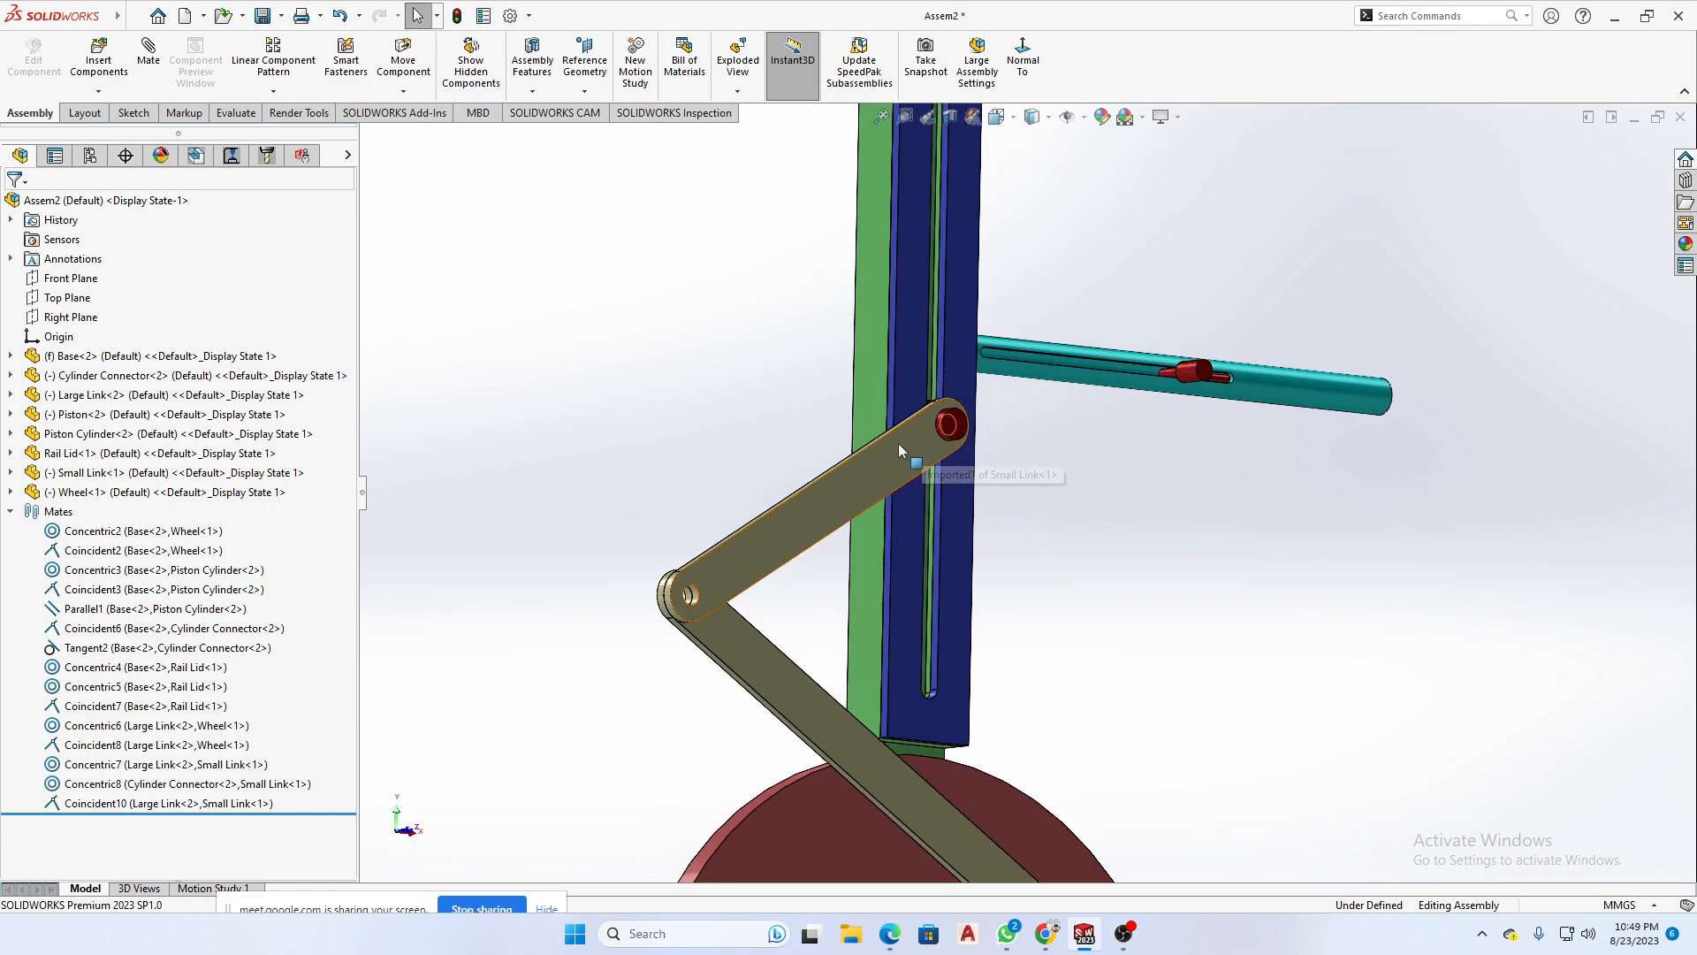
{"action": "left_click_drag", "start_coordinate": [928, 461], "coordinate": [873, 419]}
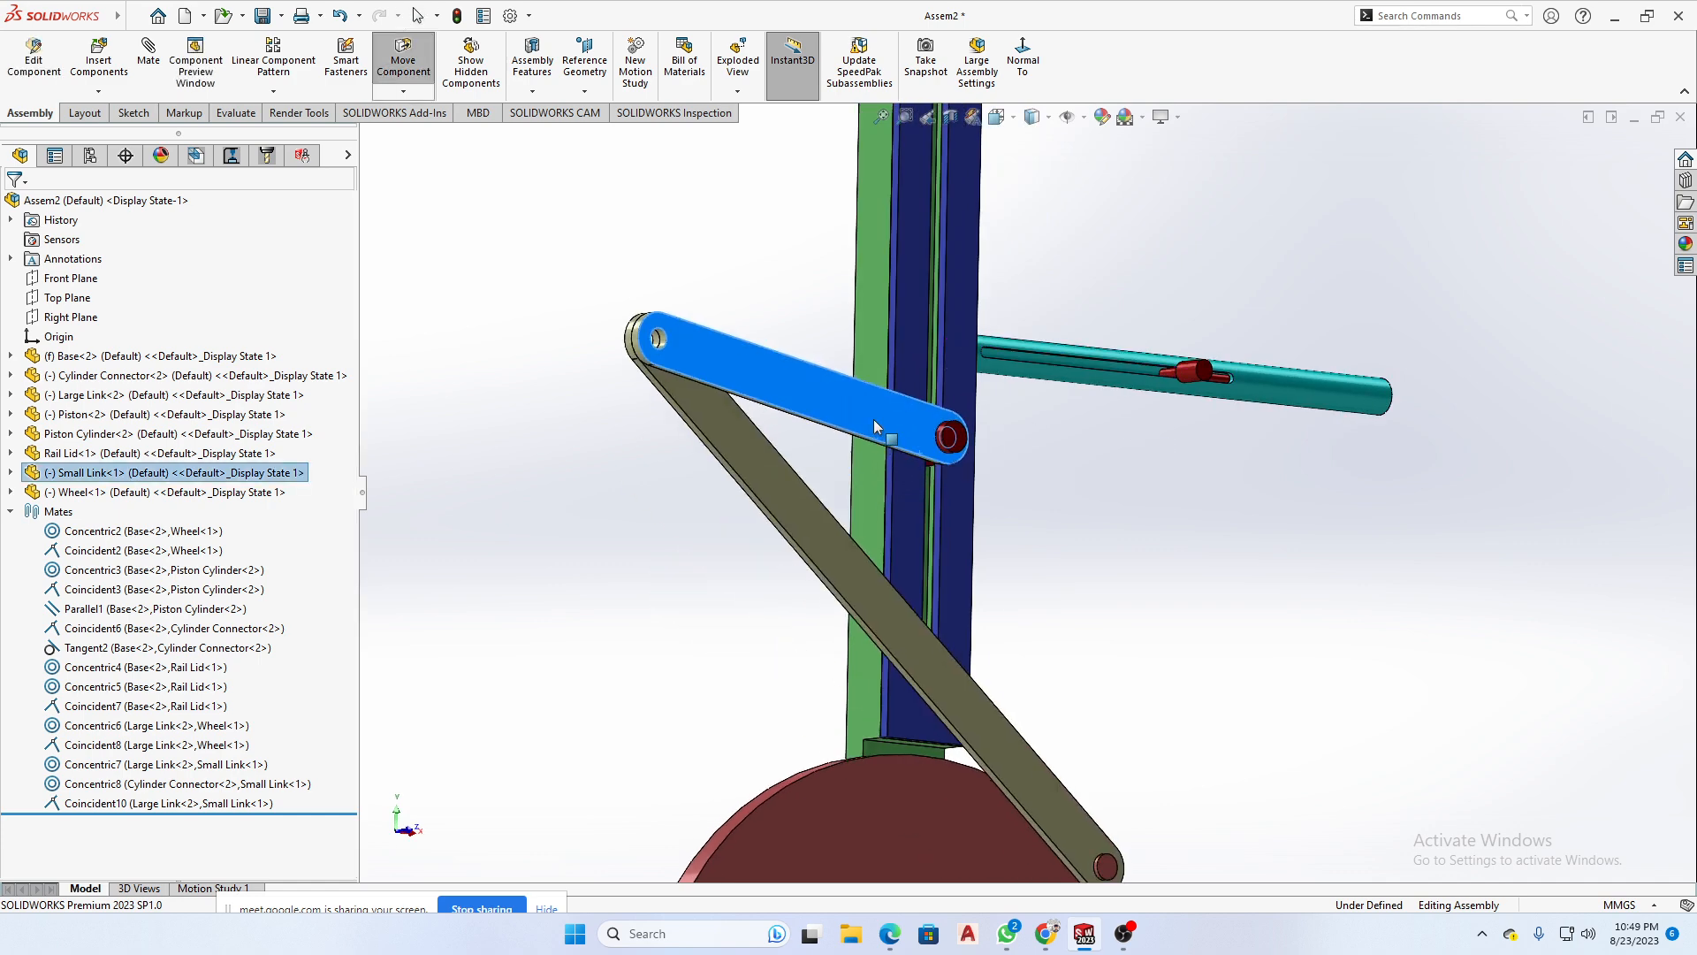
{"action": "left_click", "coordinate": [92, 786]}
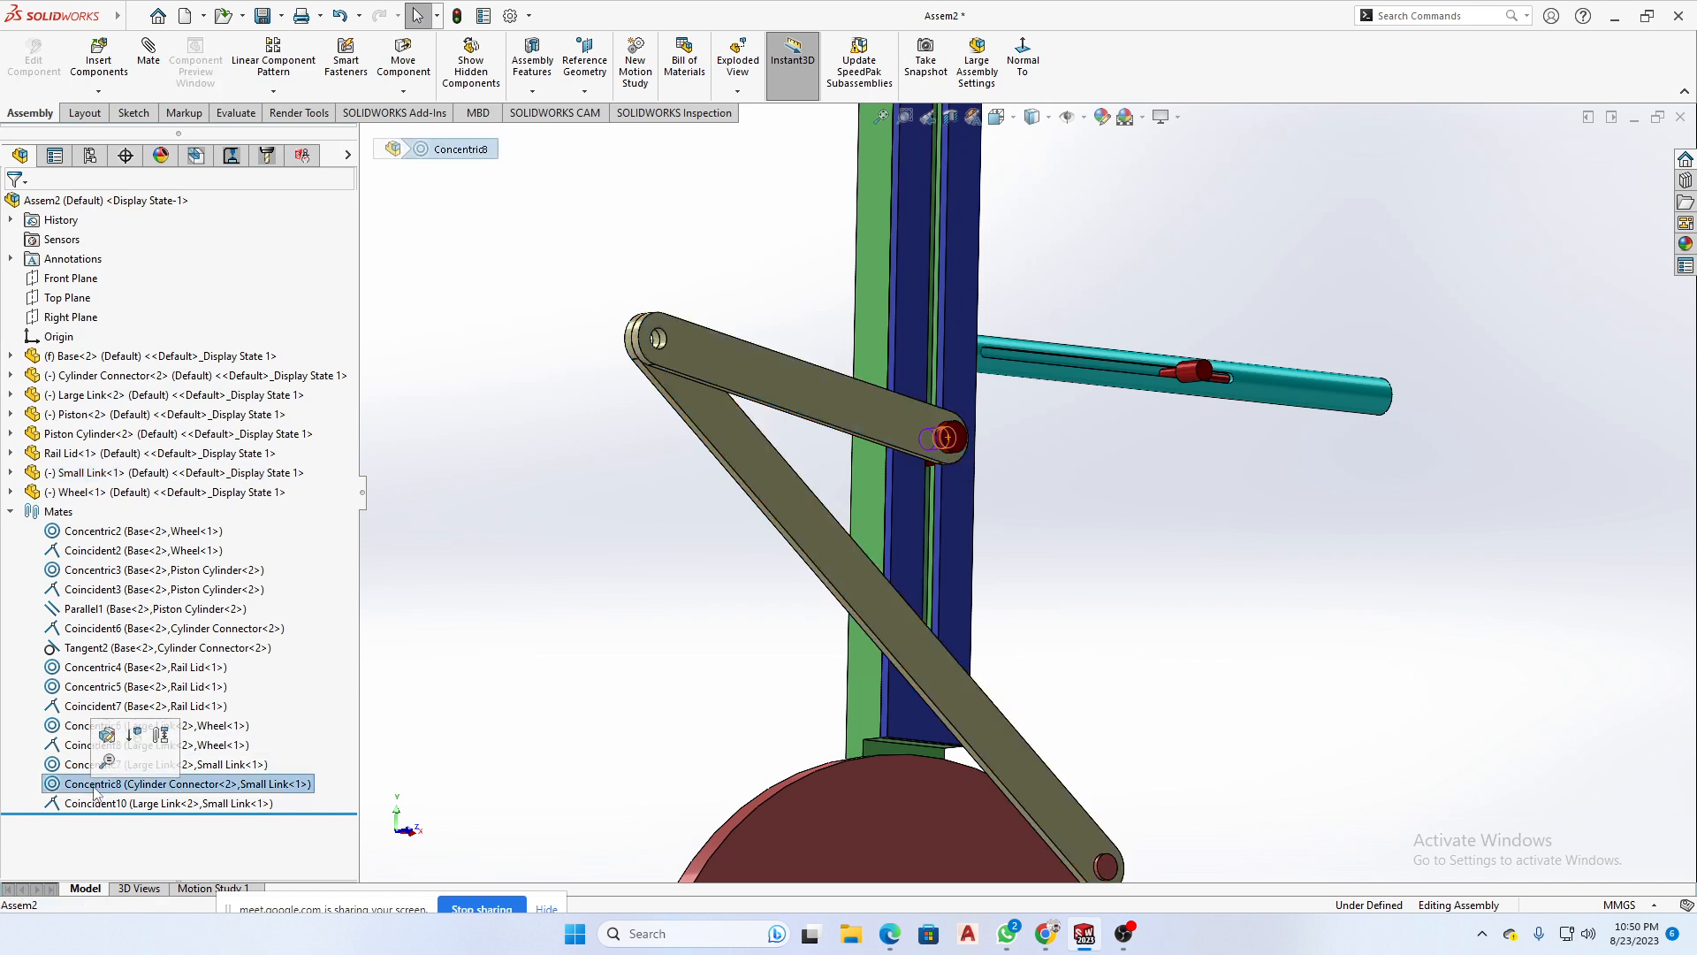
{"action": "key", "text": "Delete"}
{"action": "left_click", "coordinate": [957, 378]}
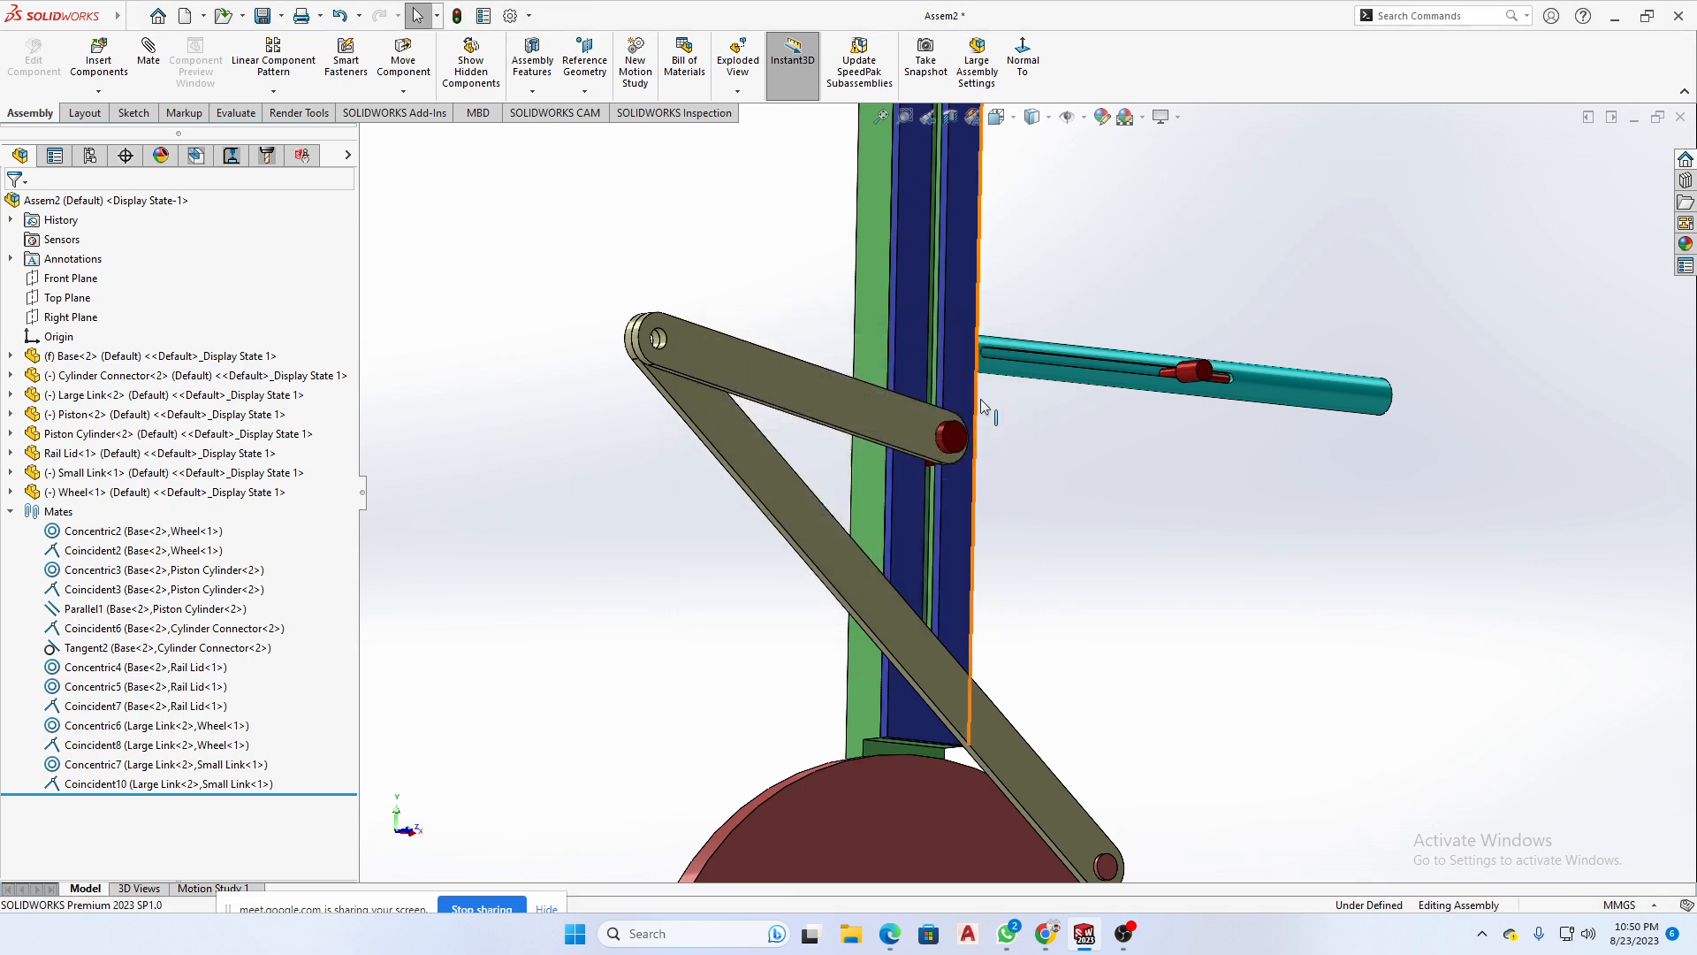
- Move the Small Link's free end to the Piston and mate its hole concentric with the Piston's thick end pin
{"action": "left_click_drag", "start_coordinate": [911, 428], "coordinate": [1170, 364]}
{"action": "middle_click_drag", "start_coordinate": [1219, 428], "coordinate": [950, 564]}
{"action": "scroll", "coordinate": [1218, 396], "scroll_direction": "down", "scroll_amount": 6}
{"action": "scroll", "coordinate": [1049, 406], "scroll_direction": "down", "scroll_amount": 4}
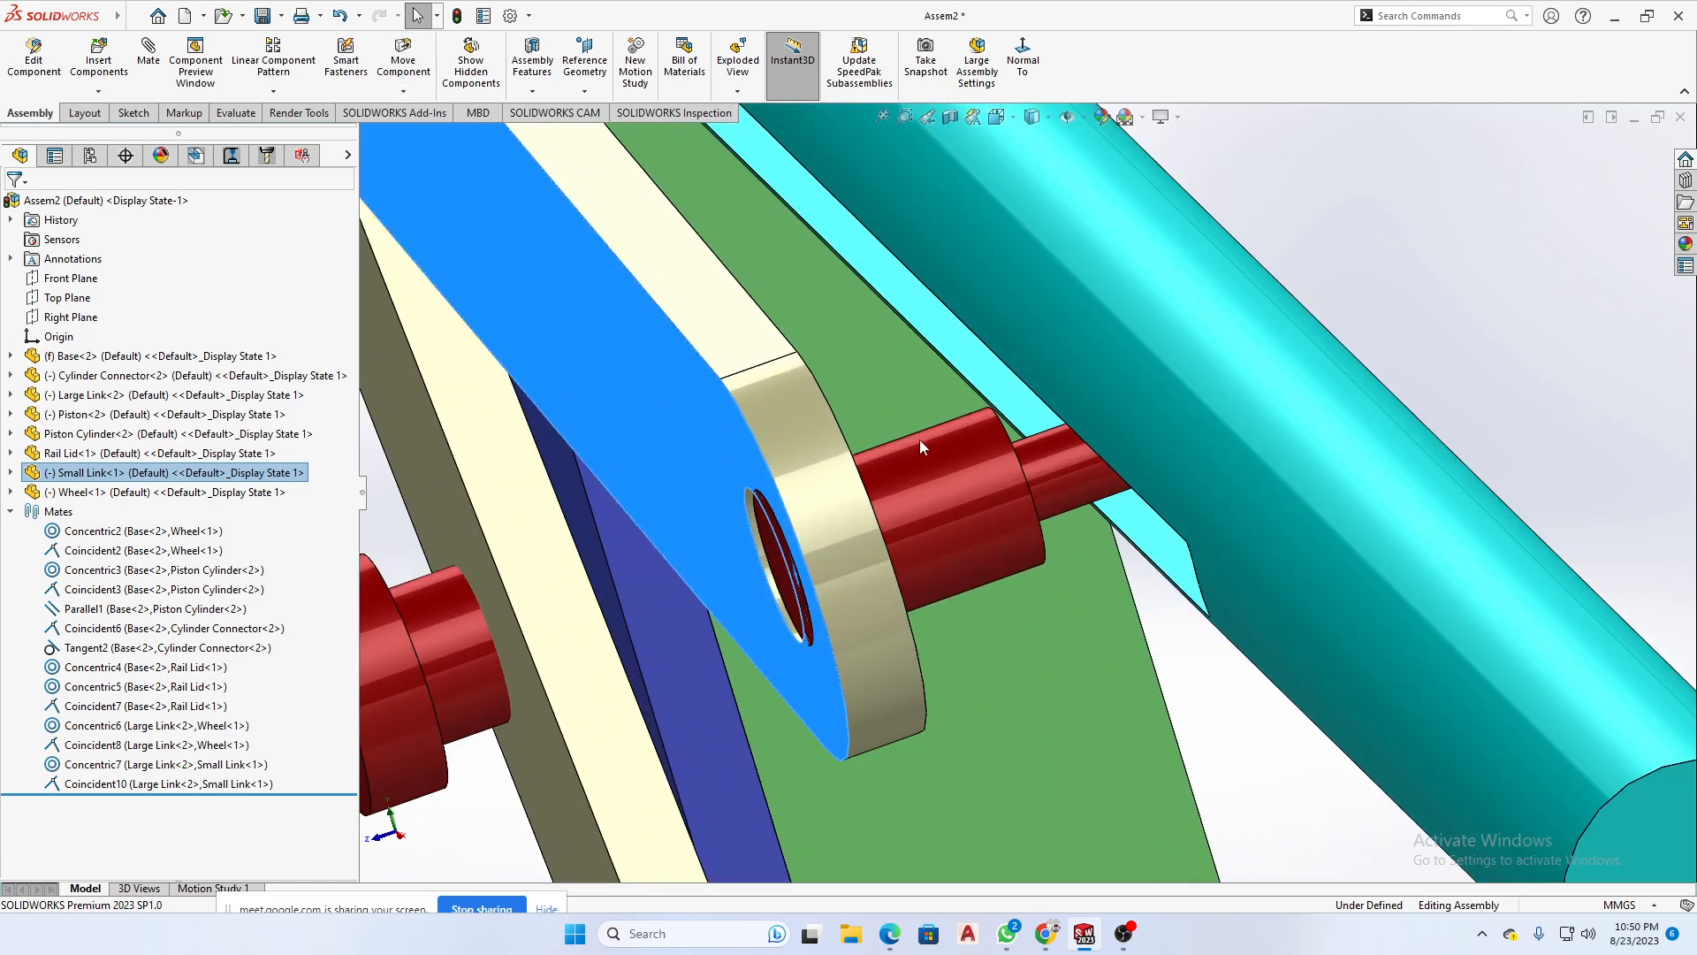
{"action": "scroll", "coordinate": [810, 505], "scroll_direction": "down", "scroll_amount": 3}
{"action": "middle_click_drag", "start_coordinate": [836, 508], "coordinate": [969, 530]}
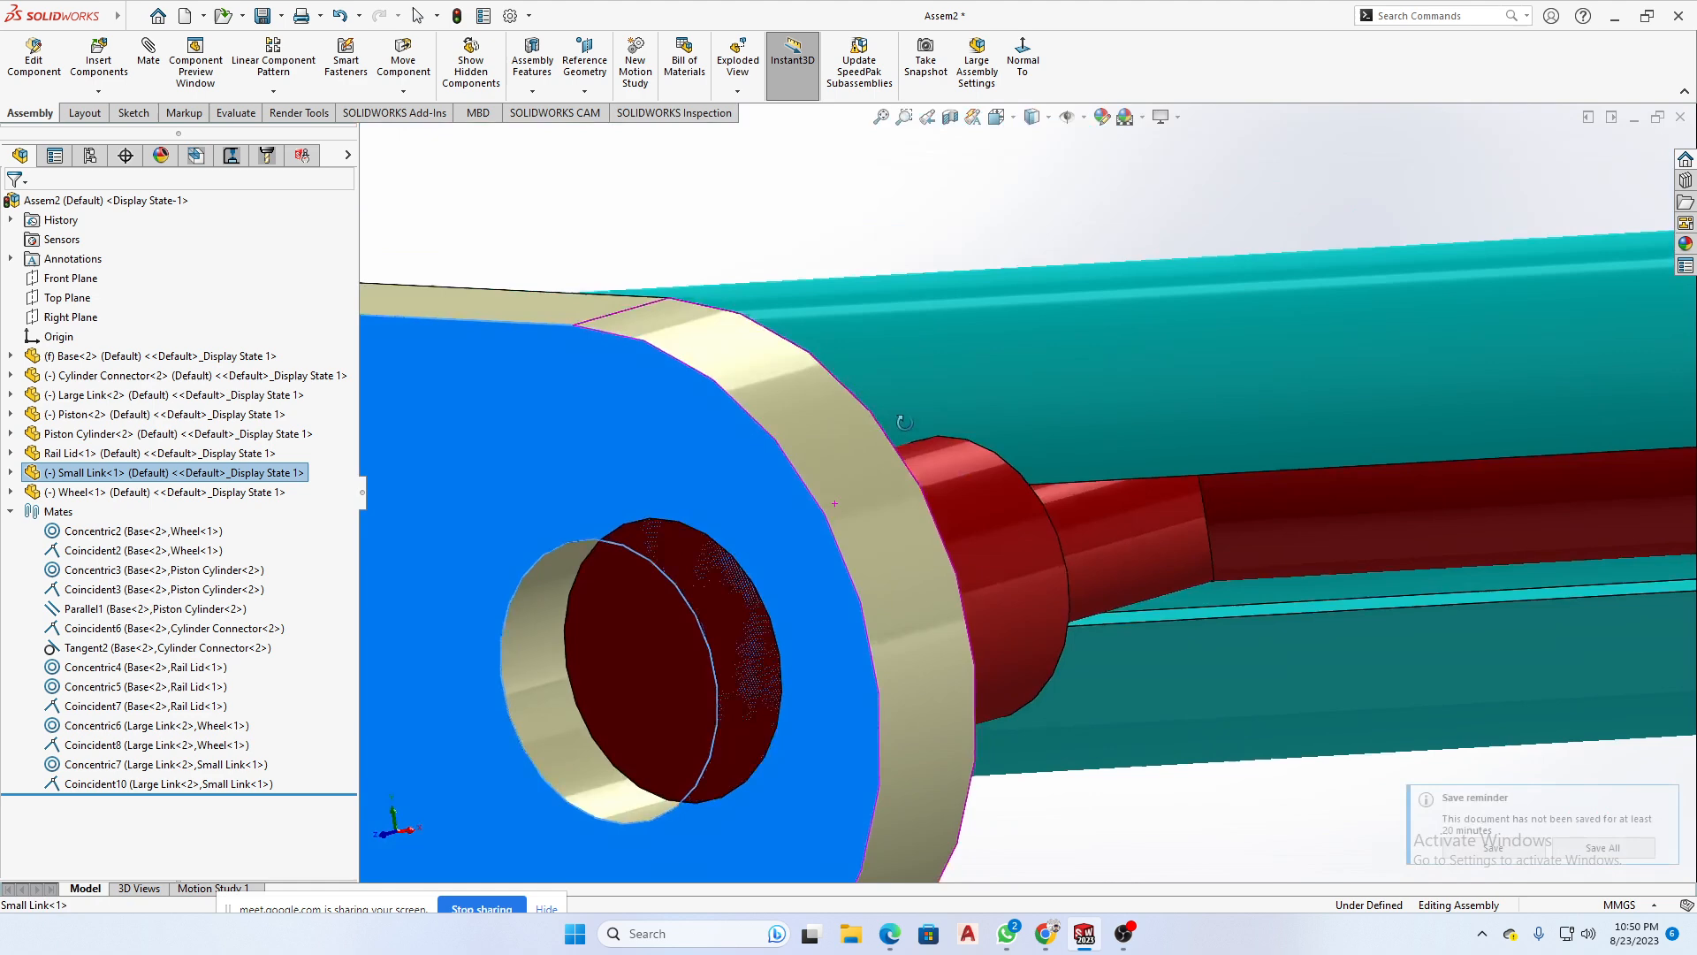
{"action": "left_click", "coordinate": [511, 663]}
{"action": "left_click", "coordinate": [1005, 561], "text": "ctrl"}
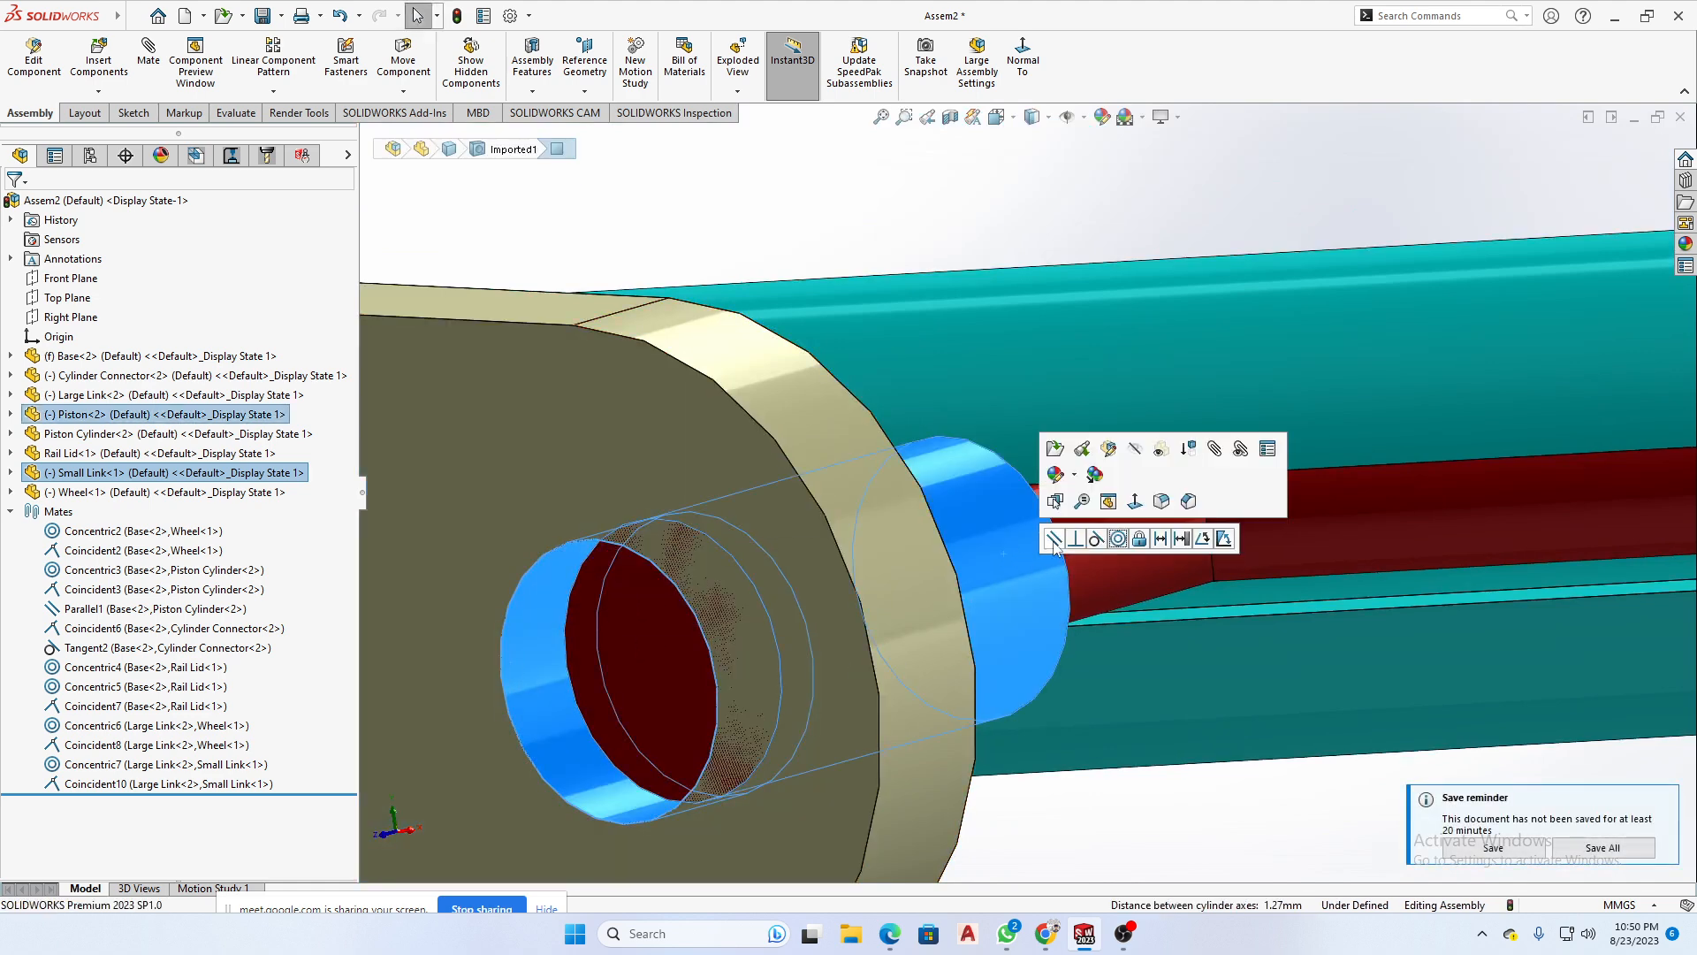
{"action": "left_click", "coordinate": [1118, 538]}
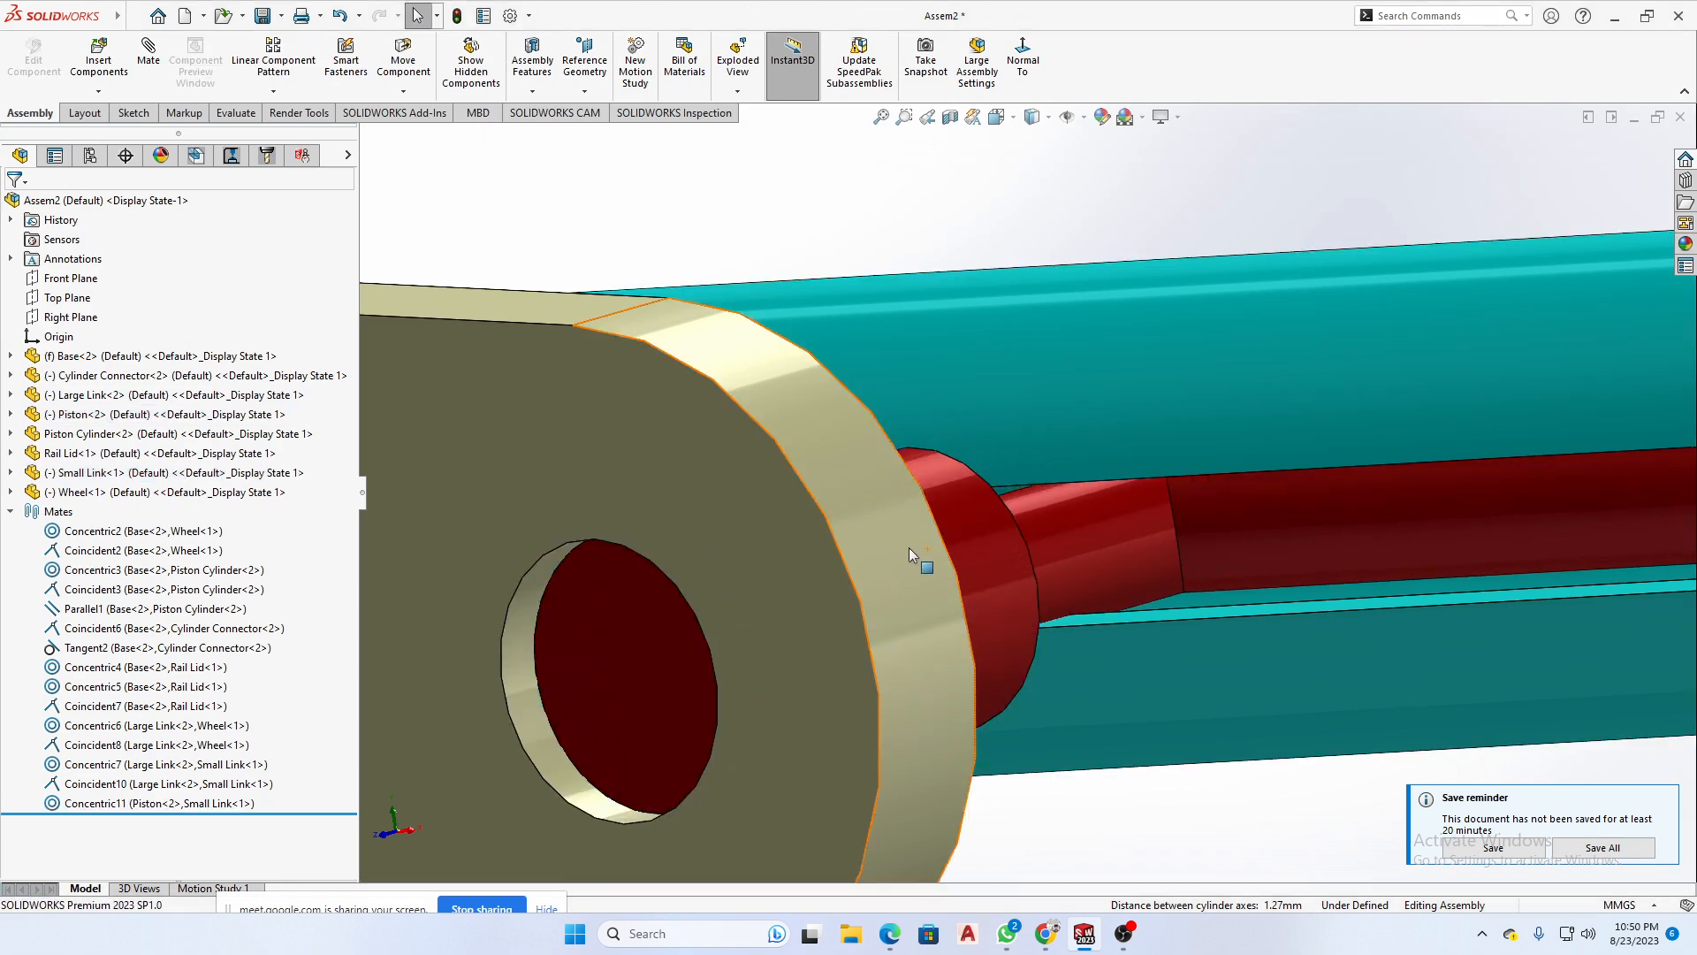
{"action": "scroll", "coordinate": [908, 548], "scroll_direction": "up", "scroll_amount": 6}
{"action": "scroll", "coordinate": [715, 608], "scroll_direction": "down", "scroll_amount": 10}
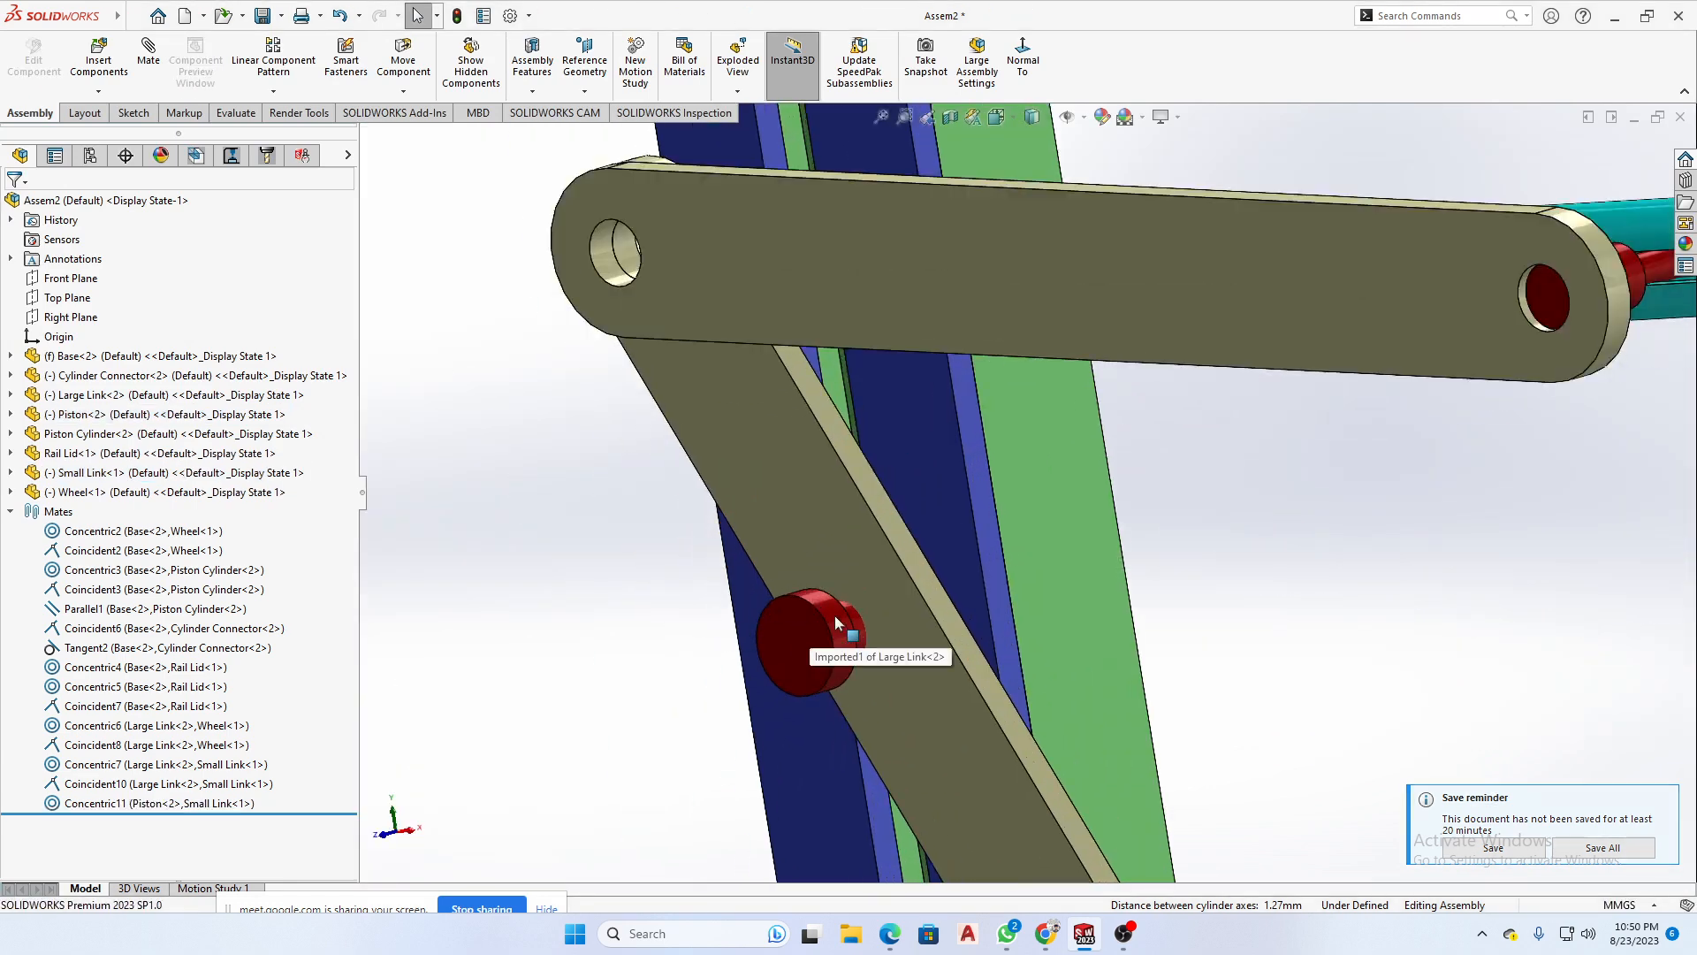
{"action": "scroll", "coordinate": [952, 624], "scroll_direction": "up", "scroll_amount": 8}
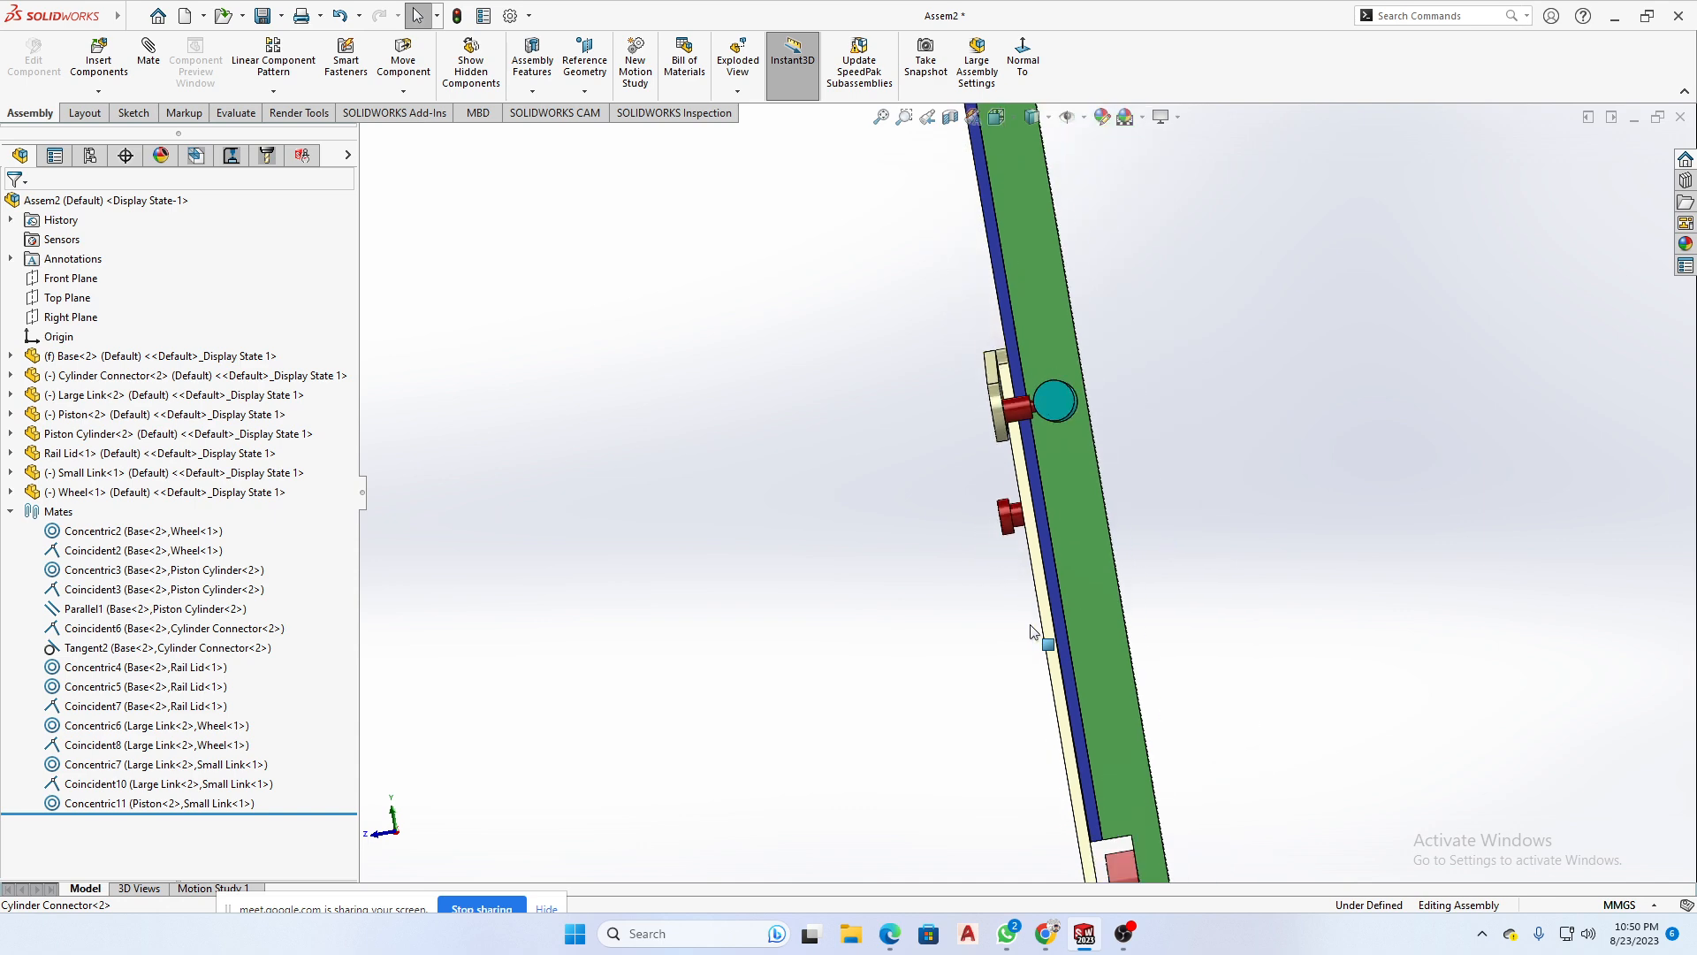
- Mate the hole at the Small Link's other end concentric with the round face of the Cylinder Connector
{"action": "mouse_move", "coordinate": [1201, 691]}
{"action": "middle_mouse_down"}
{"action": "mouse_move", "coordinate": [1190, 674]}
{"action": "mouse_move", "coordinate": [1239, 636]}
{"action": "mouse_move", "coordinate": [1187, 659]}
{"action": "mouse_move", "coordinate": [1205, 679]}
{"action": "mouse_move", "coordinate": [1213, 661]}
{"action": "middle_mouse_up"}
{"action": "scroll", "coordinate": [1111, 610], "scroll_direction": "down", "scroll_amount": 3}
{"action": "middle_click_drag", "start_coordinate": [1086, 584], "coordinate": [1196, 556]}
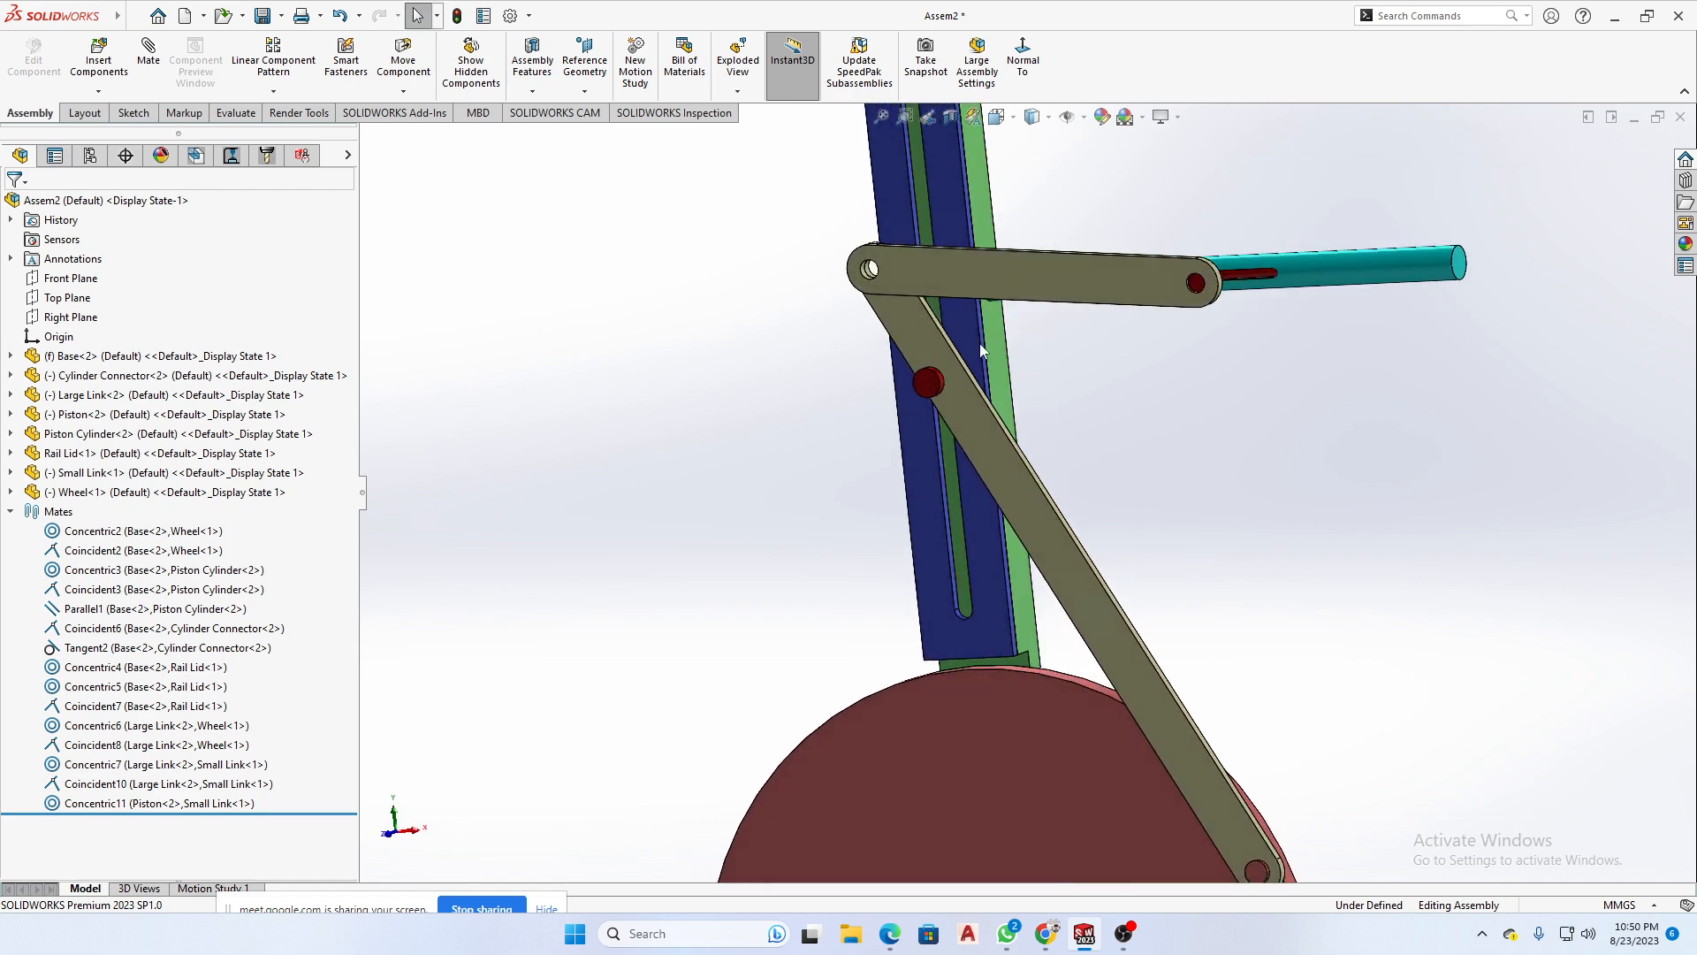
{"action": "scroll", "coordinate": [853, 285], "scroll_direction": "down", "scroll_amount": 6}
{"action": "left_click", "coordinate": [767, 315]}
{"action": "scroll", "coordinate": [1100, 660], "scroll_direction": "up", "scroll_amount": 3}
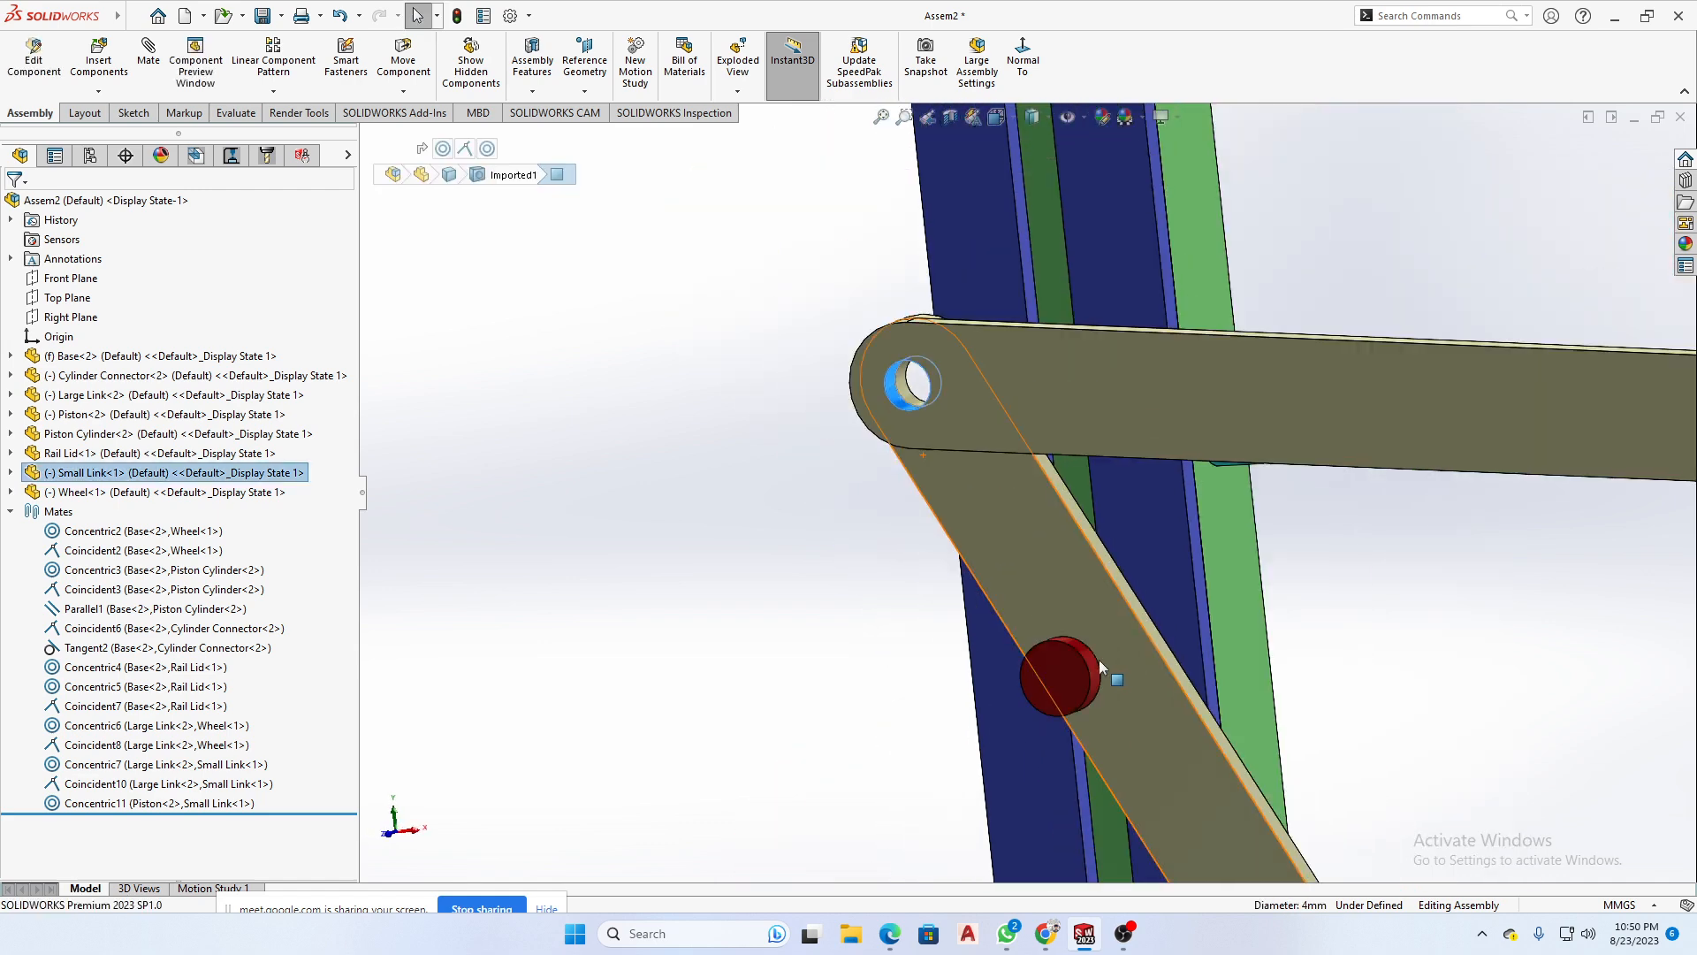
{"action": "scroll", "coordinate": [1043, 631], "scroll_direction": "down", "scroll_amount": 5}
{"action": "left_click", "coordinate": [1031, 622], "text": "ctrl"}
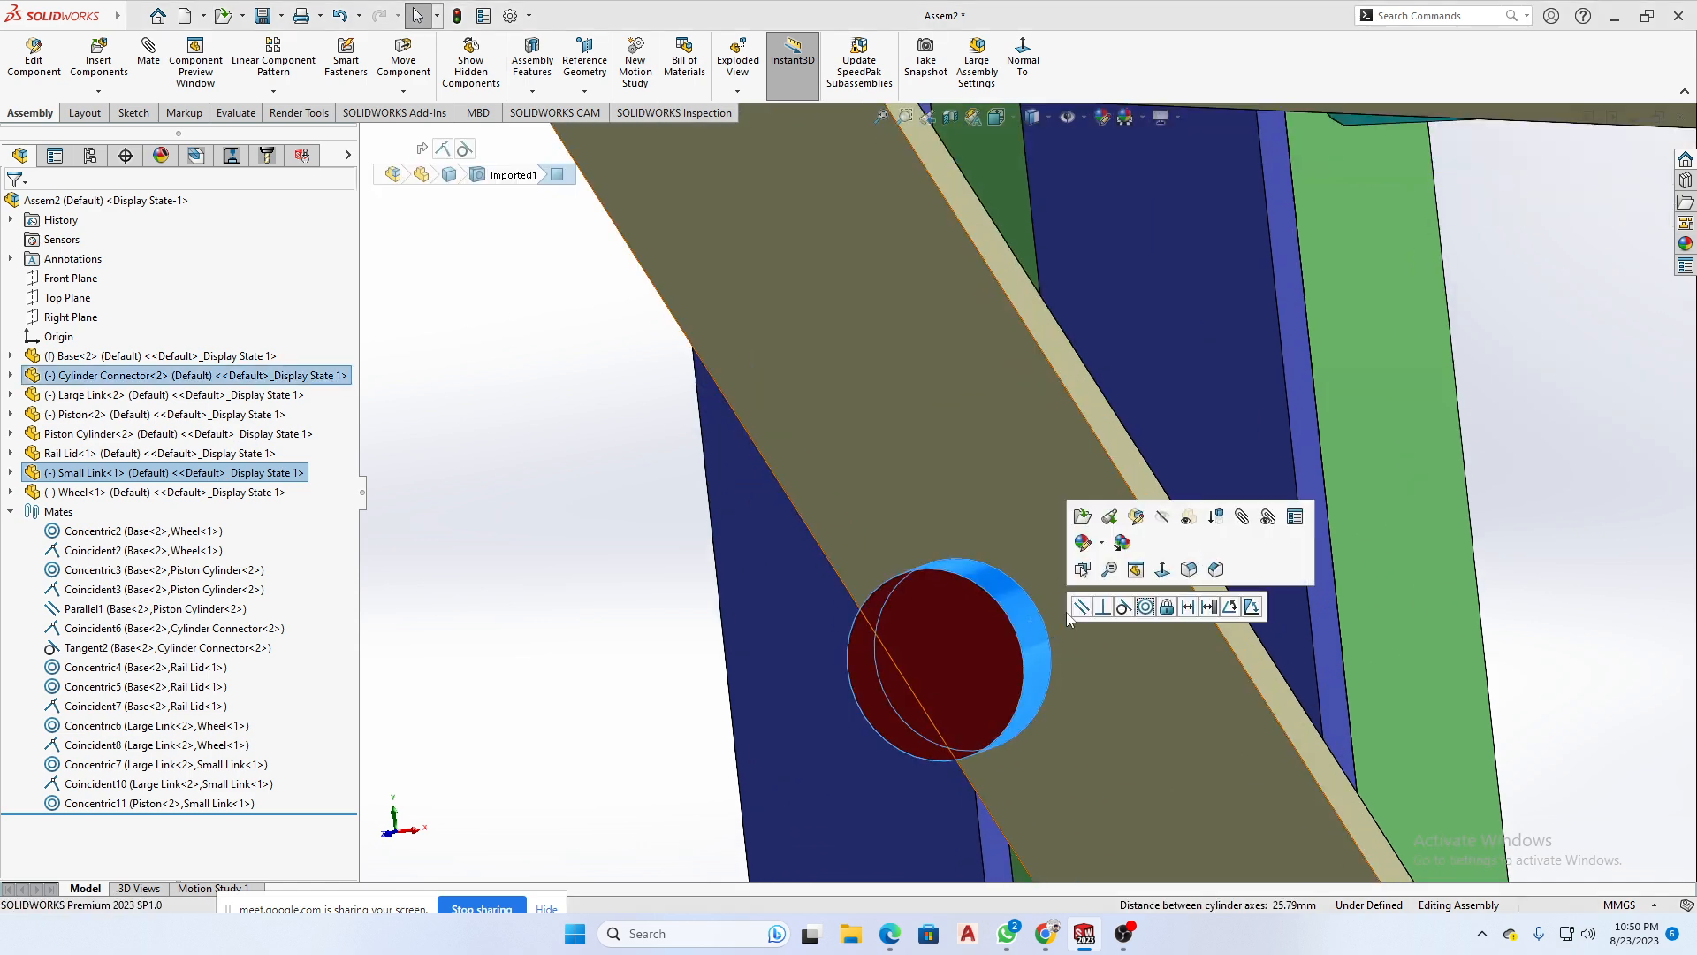
{"action": "left_click", "coordinate": [1145, 606]}
{"action": "scroll", "coordinate": [1292, 504], "scroll_direction": "up", "scroll_amount": 6}
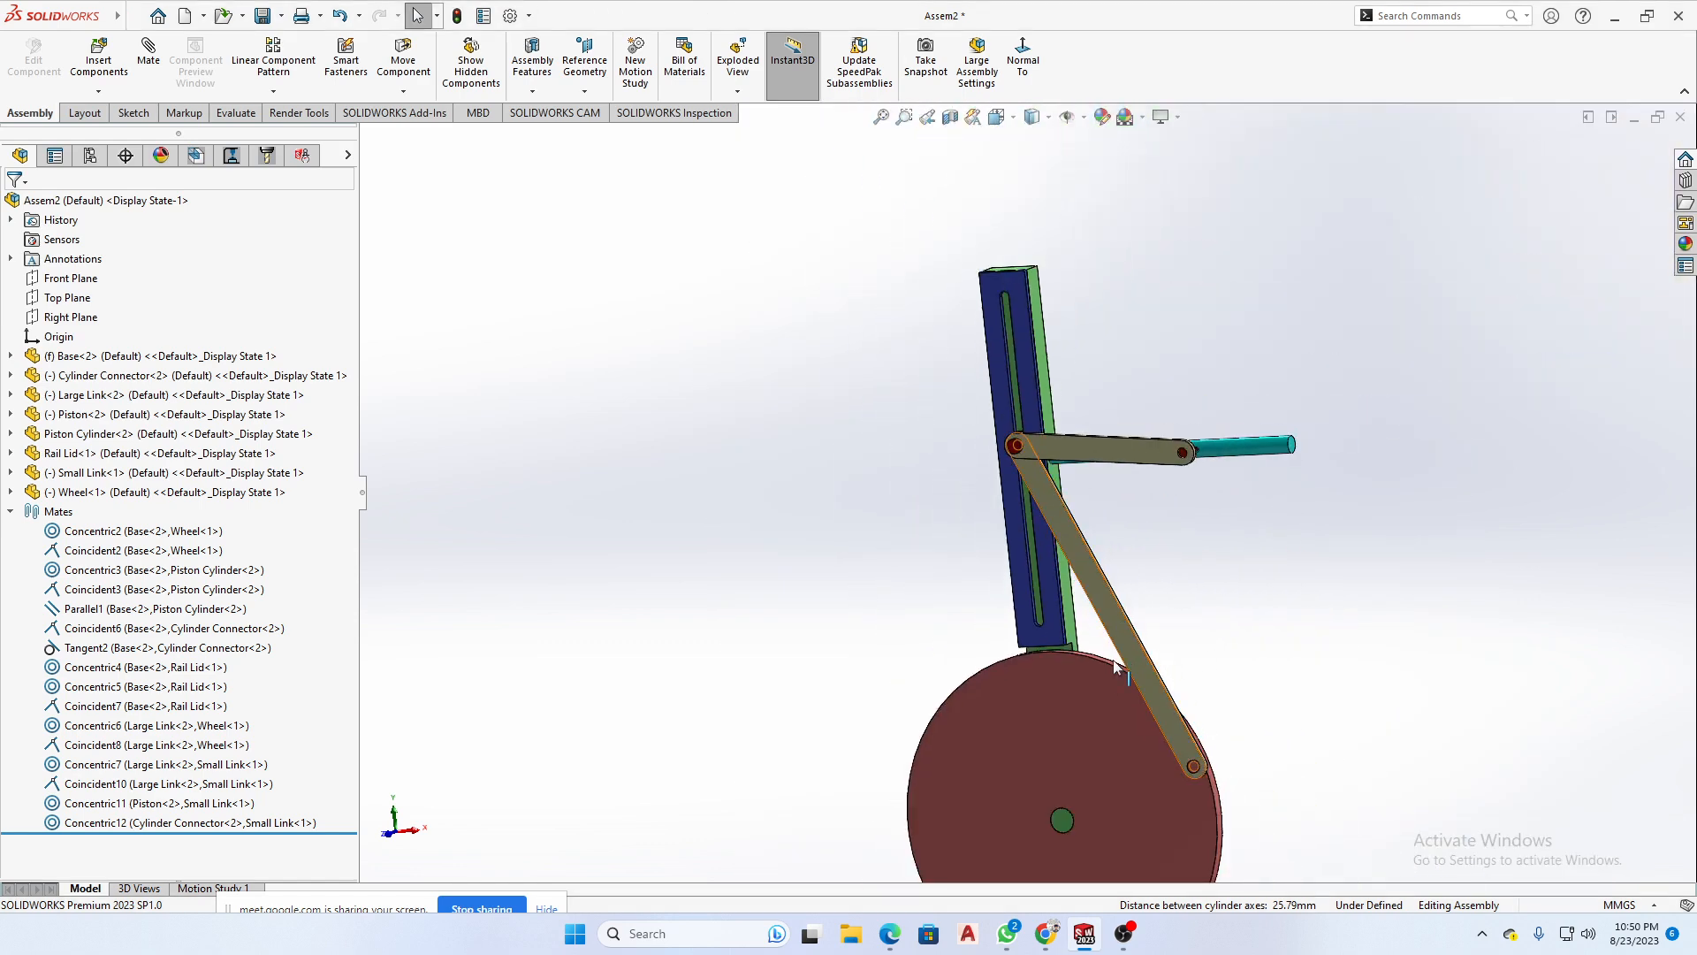
- Swing the Large Link across the wheel and mate the Piston's rod concentric with the Piston Cylinder
{"action": "left_click_drag", "start_coordinate": [1130, 655], "coordinate": [891, 629]}
{"action": "key", "text": "Escape"}
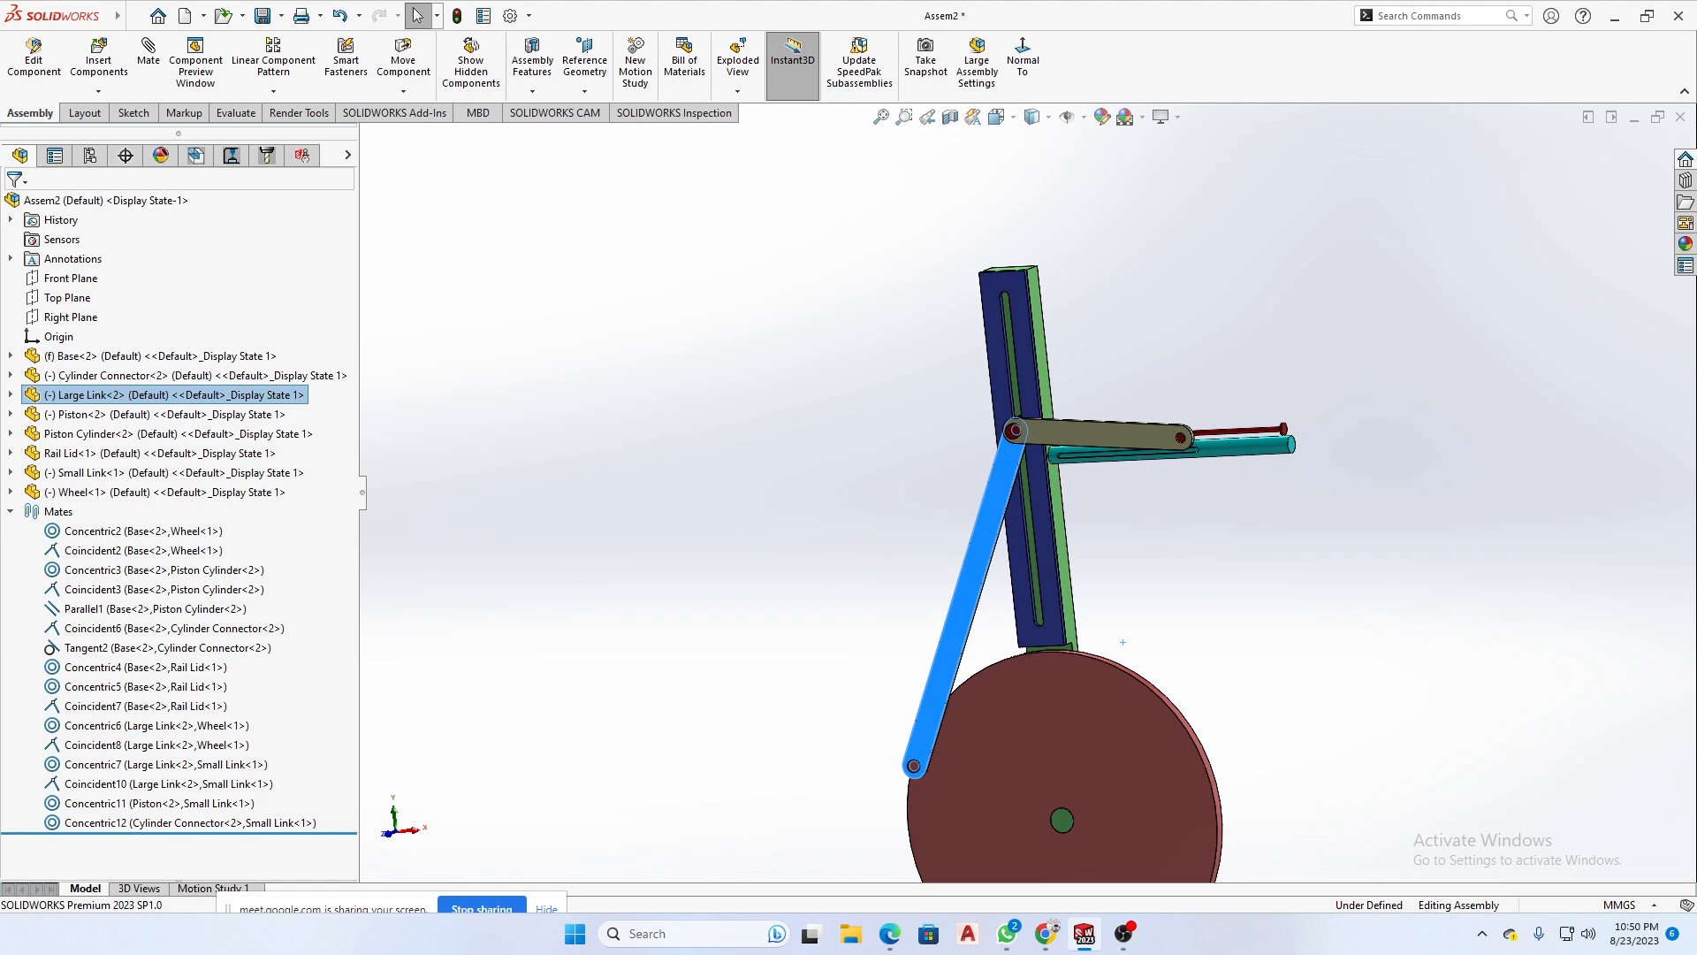
{"action": "scroll", "coordinate": [1213, 405], "scroll_direction": "down", "scroll_amount": 10}
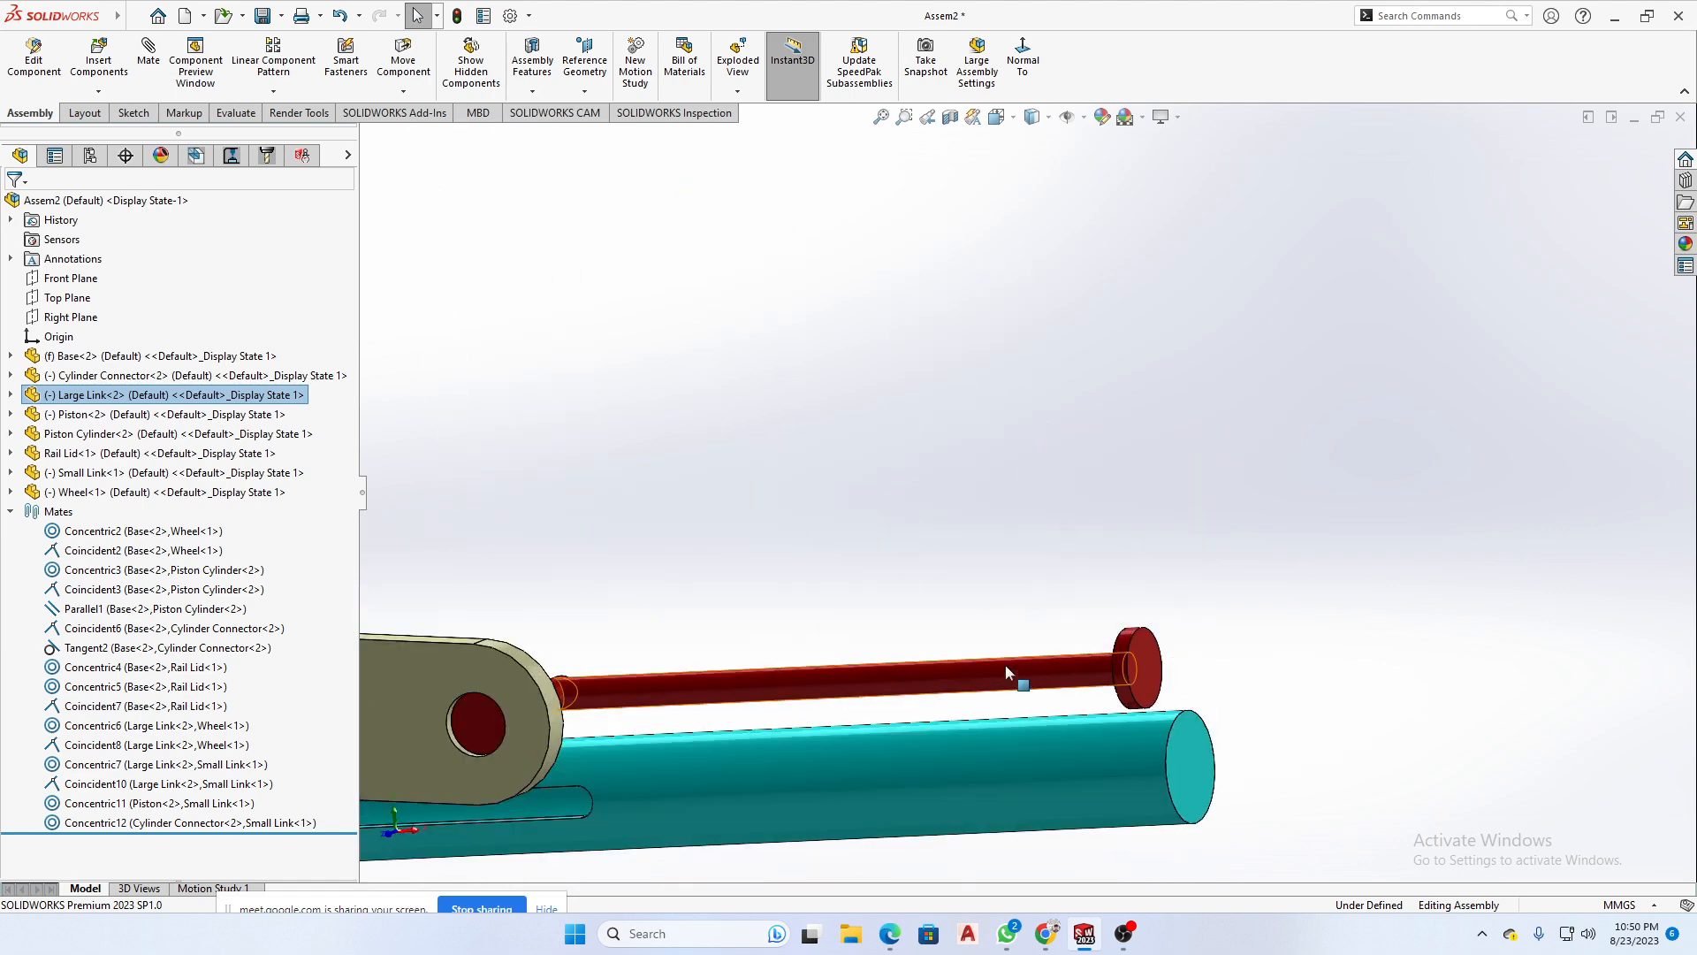
{"action": "left_click", "coordinate": [1010, 689]}
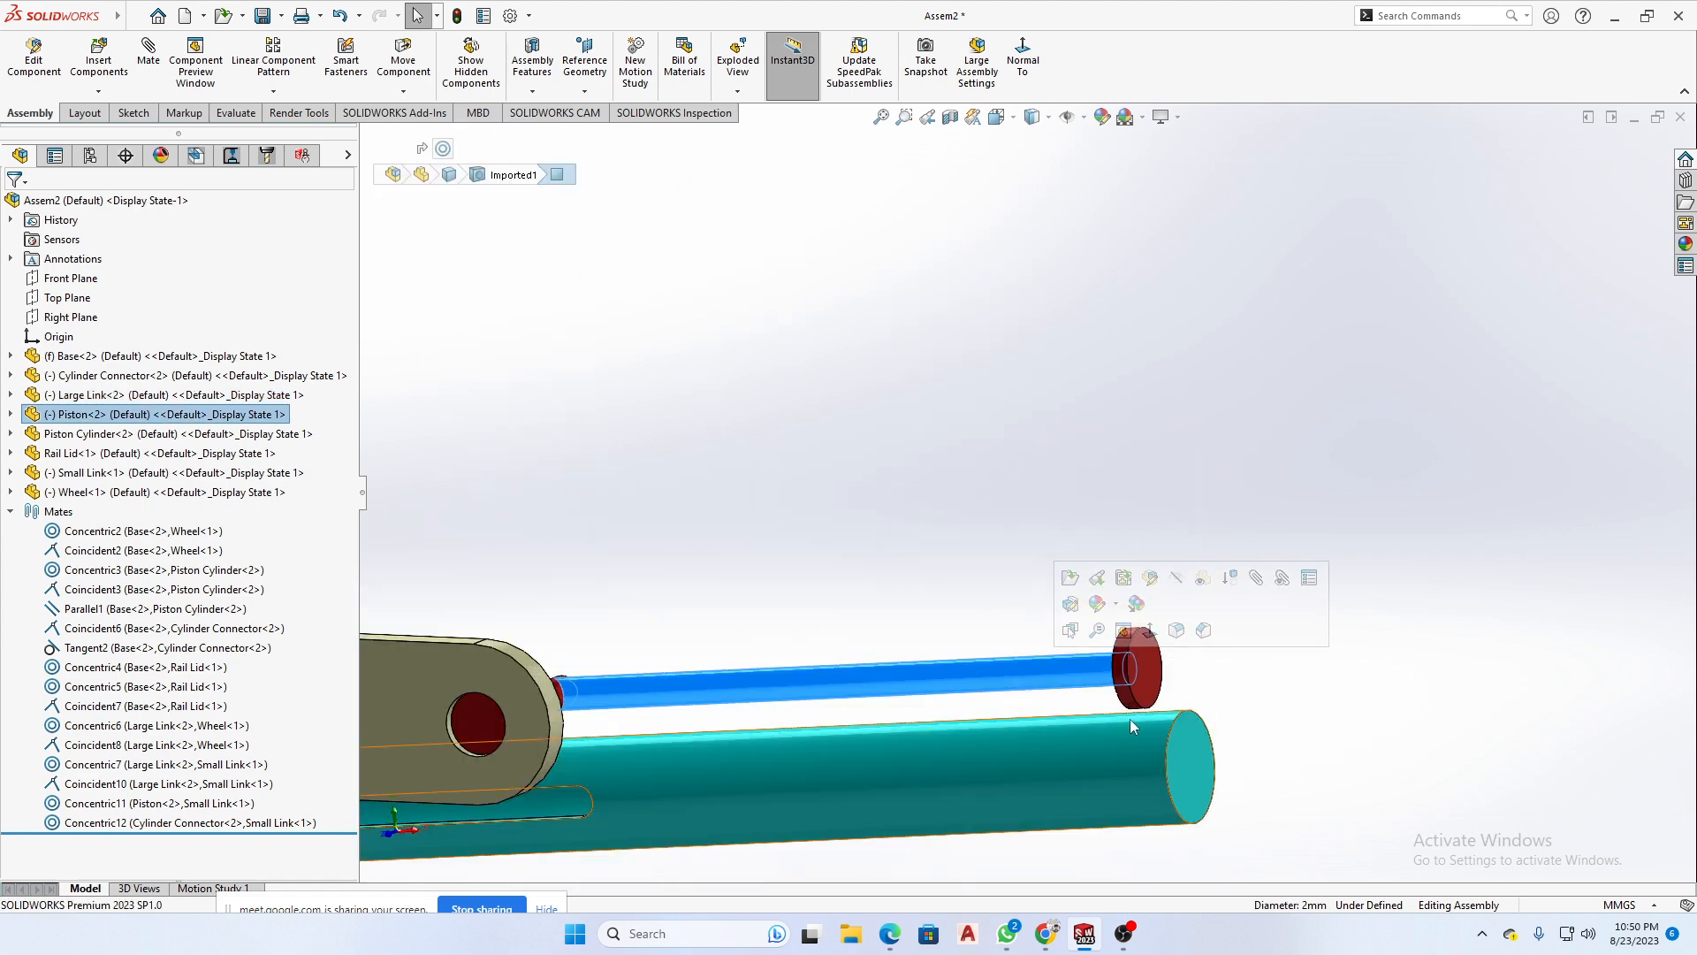
{"action": "scroll", "coordinate": [1021, 681], "scroll_direction": "up", "scroll_amount": 3}
{"action": "left_click", "coordinate": [1016, 663], "text": "ctrl"}
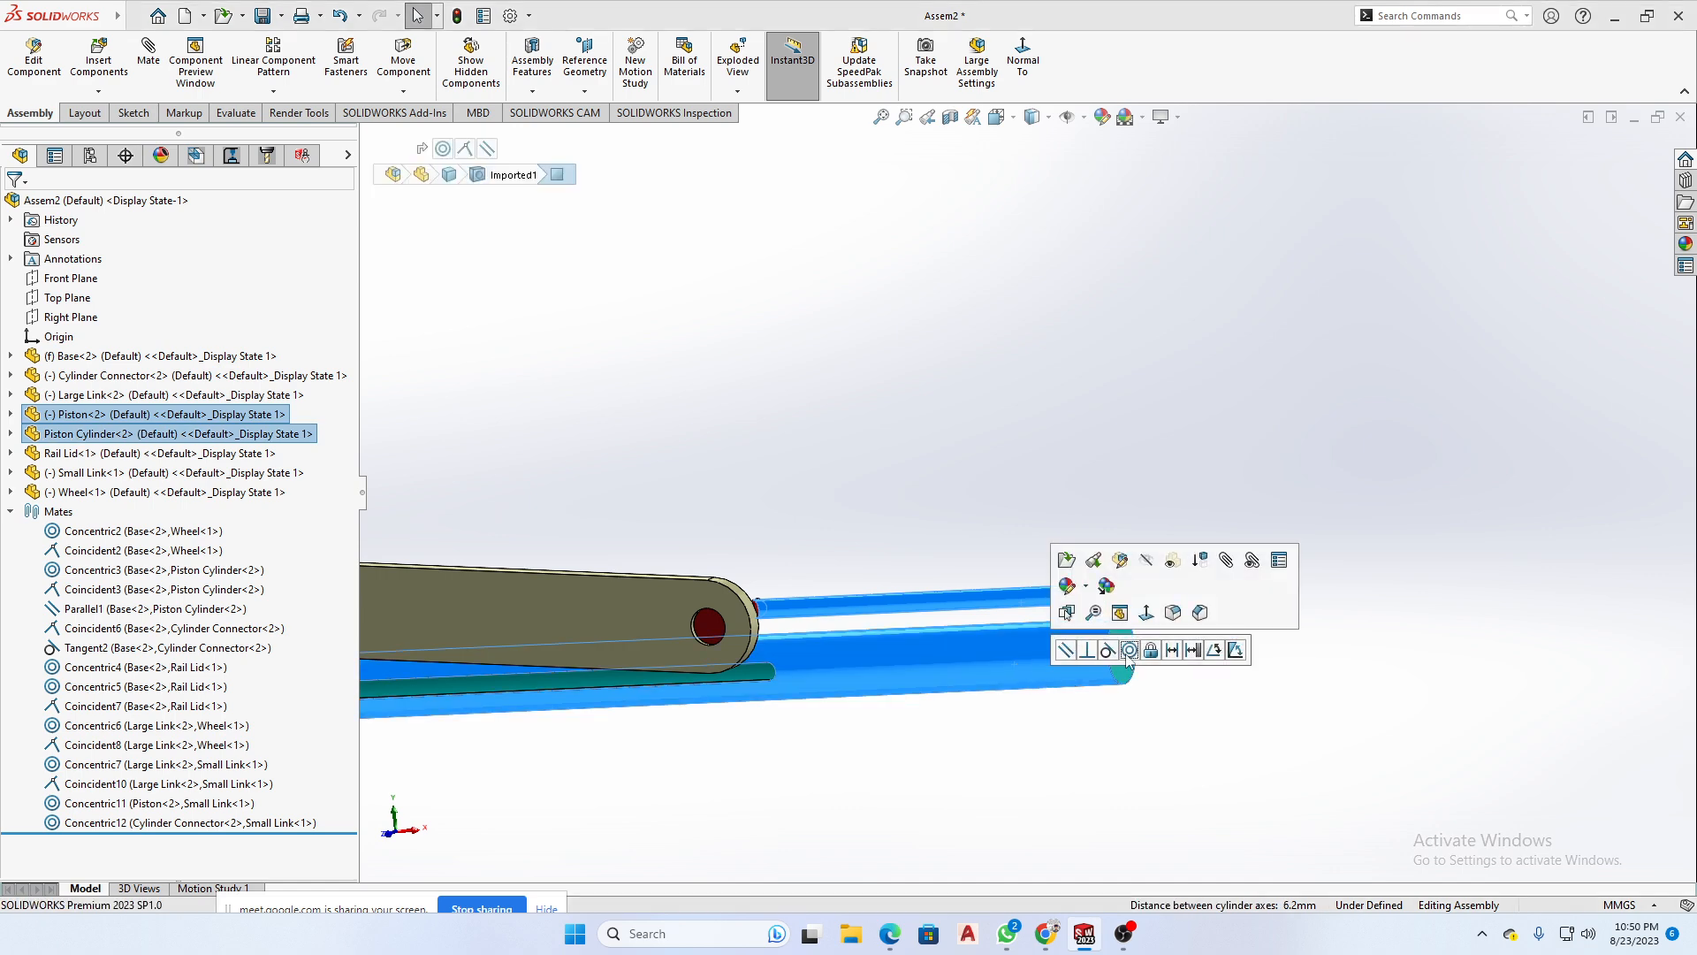
{"action": "left_click", "coordinate": [1130, 651]}
{"action": "scroll", "coordinate": [1031, 718], "scroll_direction": "up", "scroll_amount": 7}
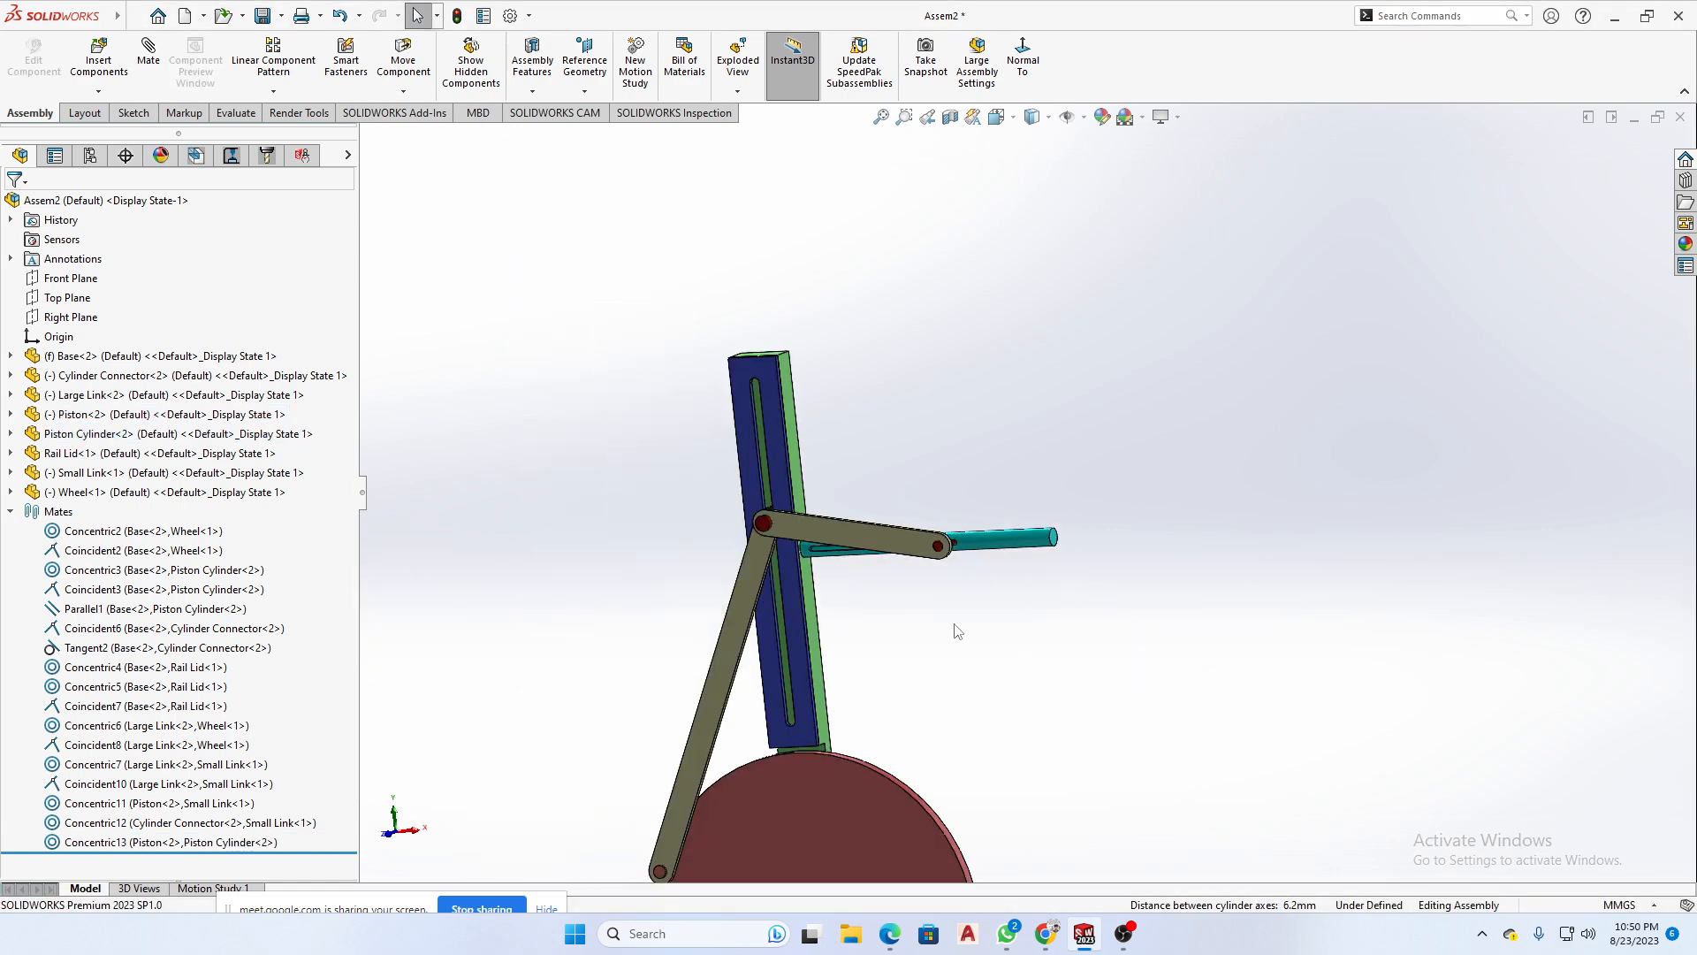
- Swing the Large Link around the wheel to check the motion of the connected linkage
{"action": "left_click_drag", "start_coordinate": [754, 590], "coordinate": [592, 536]}
{"action": "scroll", "coordinate": [966, 727], "scroll_direction": "up", "scroll_amount": 4}
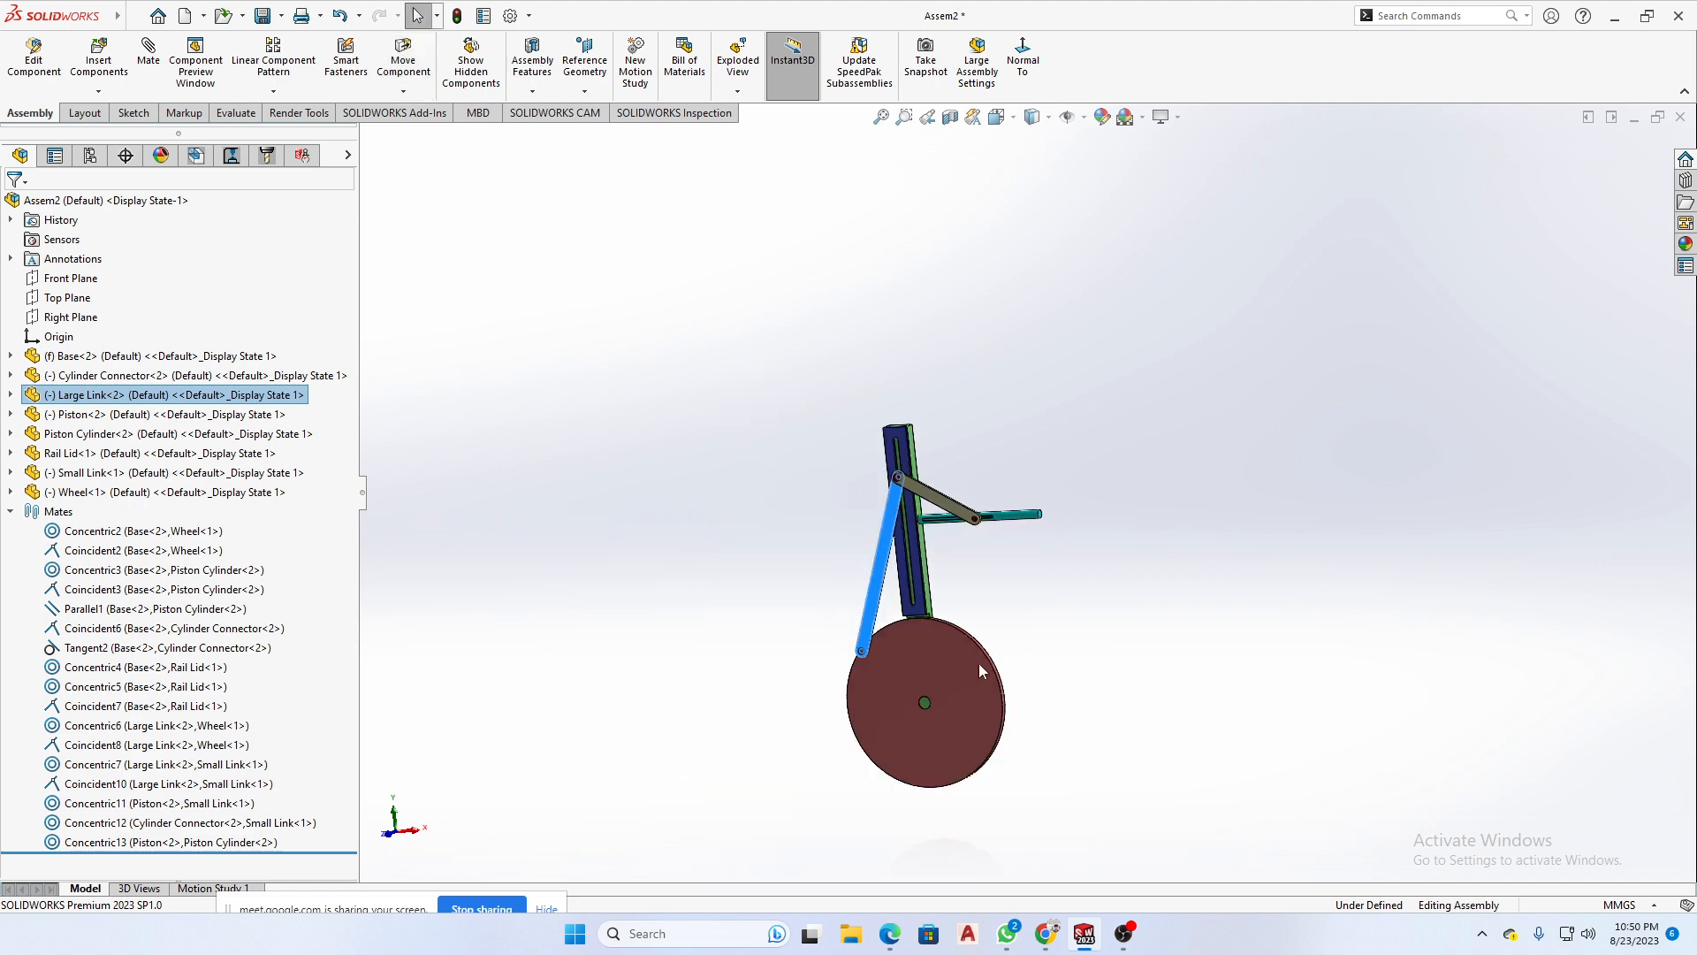
{"action": "middle_click_drag", "start_coordinate": [979, 664], "coordinate": [986, 579]}
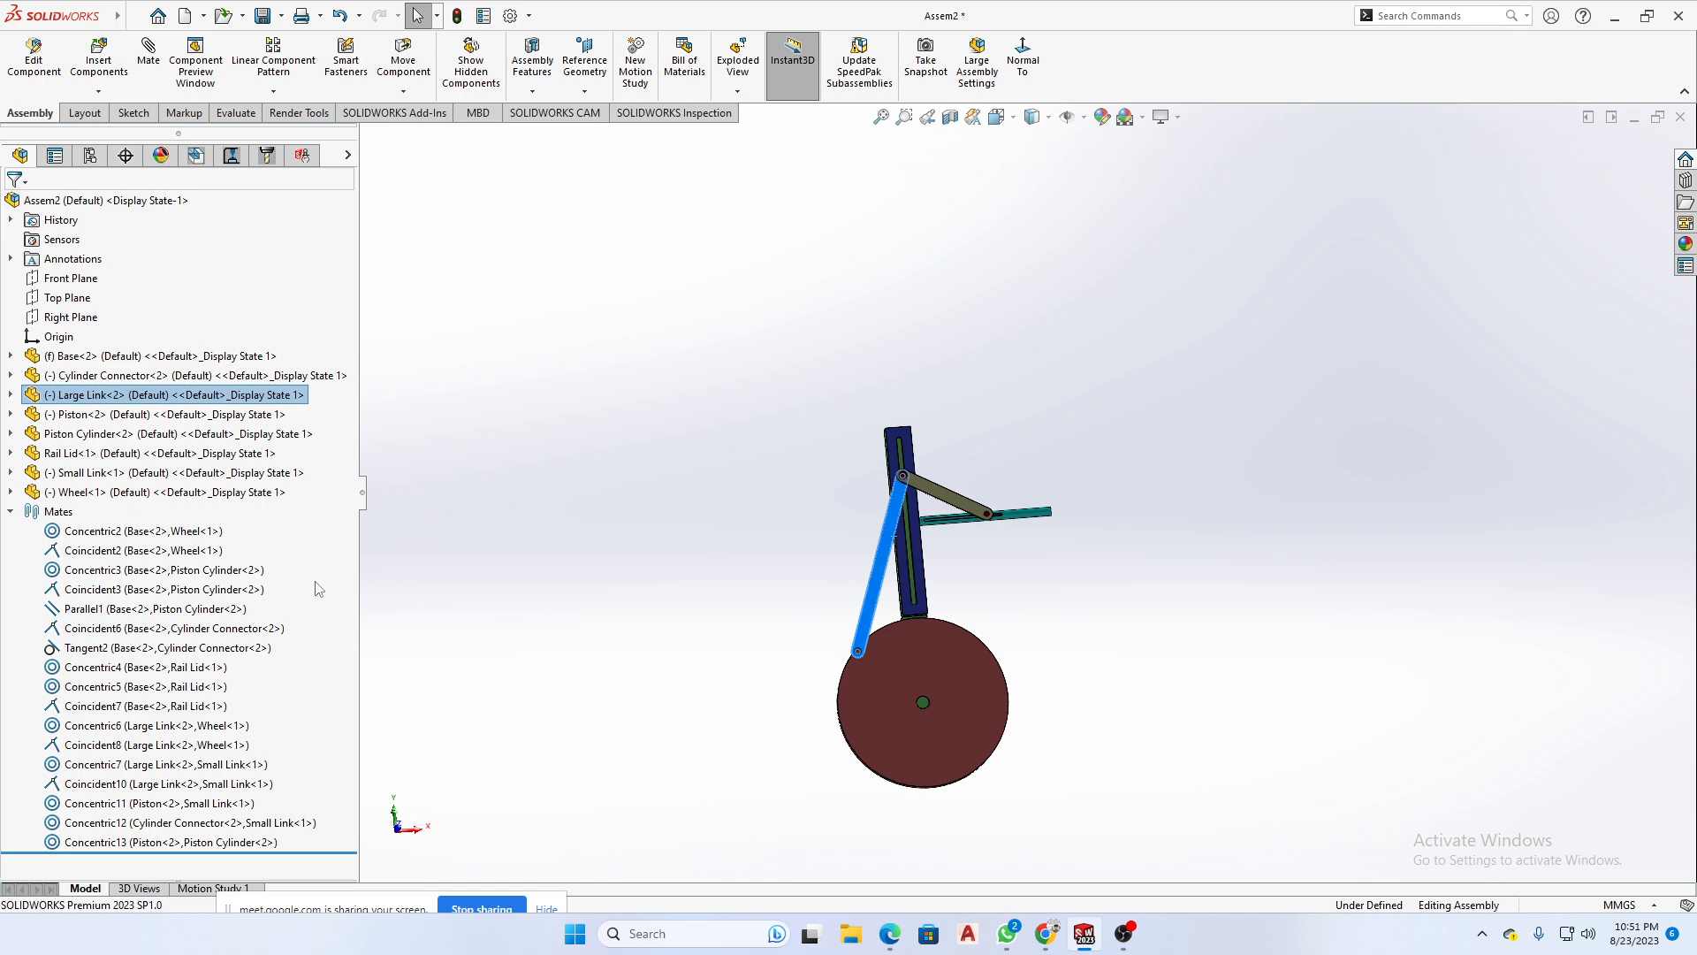
- Review the complete list of mates, including the parallel mate between Base and Piston Cylinder, and inspect the linkage from several angles
{"action": "left_click_drag", "start_coordinate": [276, 563], "coordinate": [76, 837]}
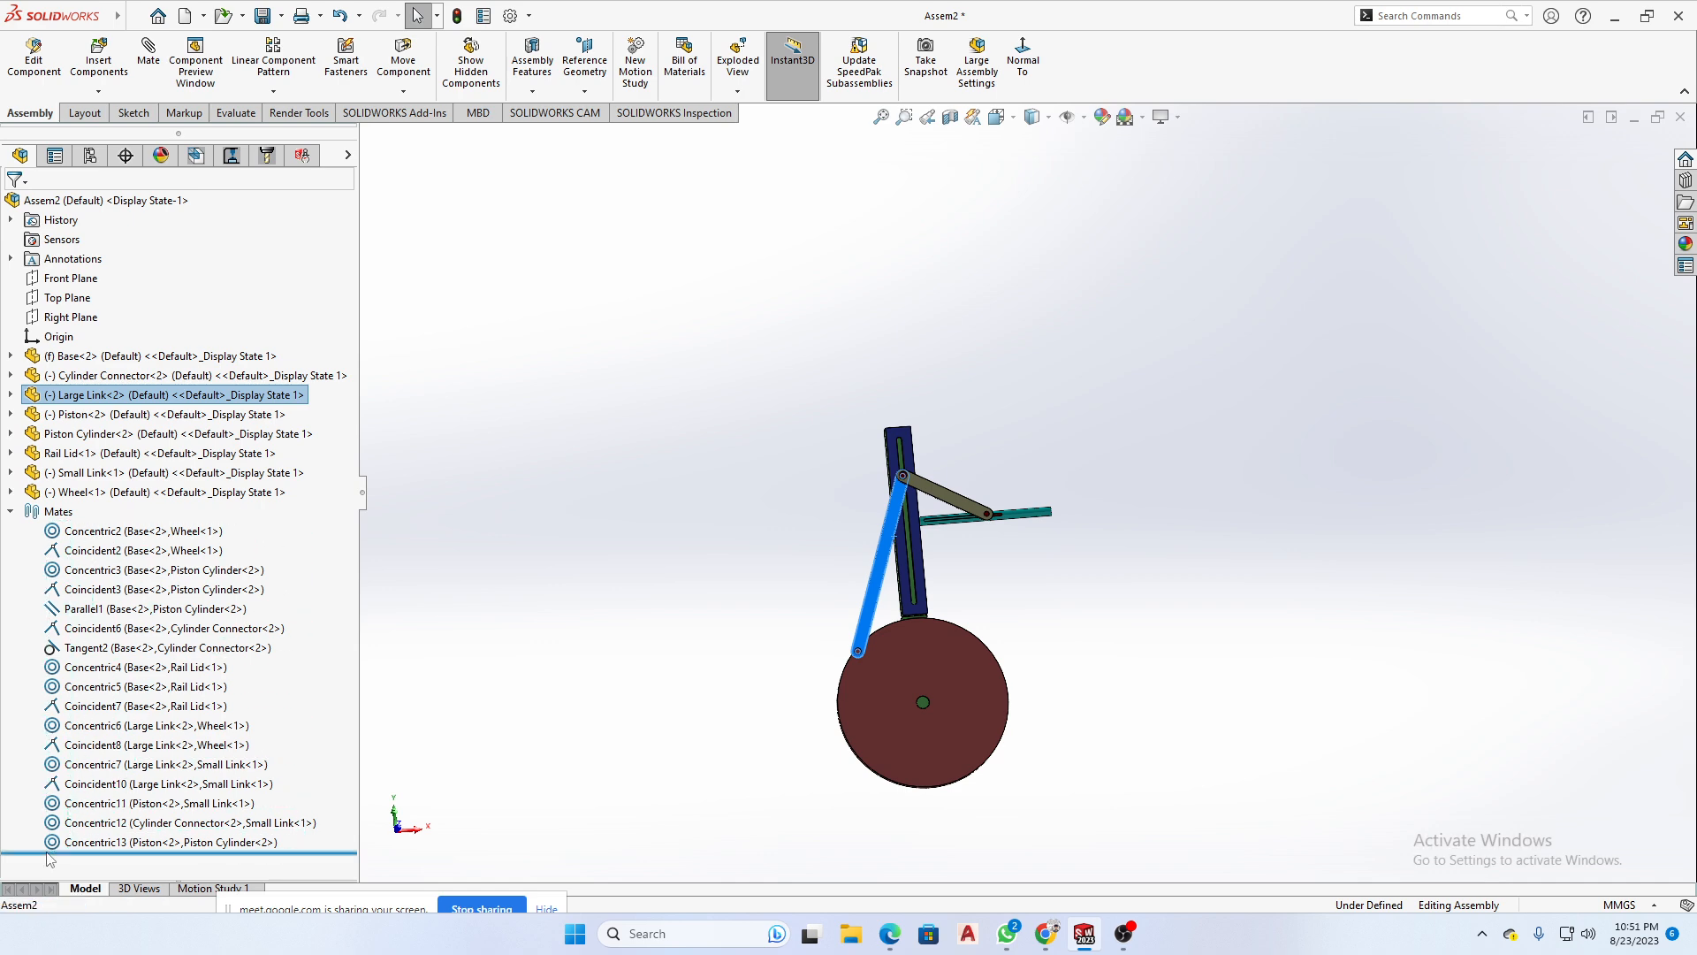
{"action": "left_click", "coordinate": [569, 669]}
{"action": "left_click", "coordinate": [155, 608]}
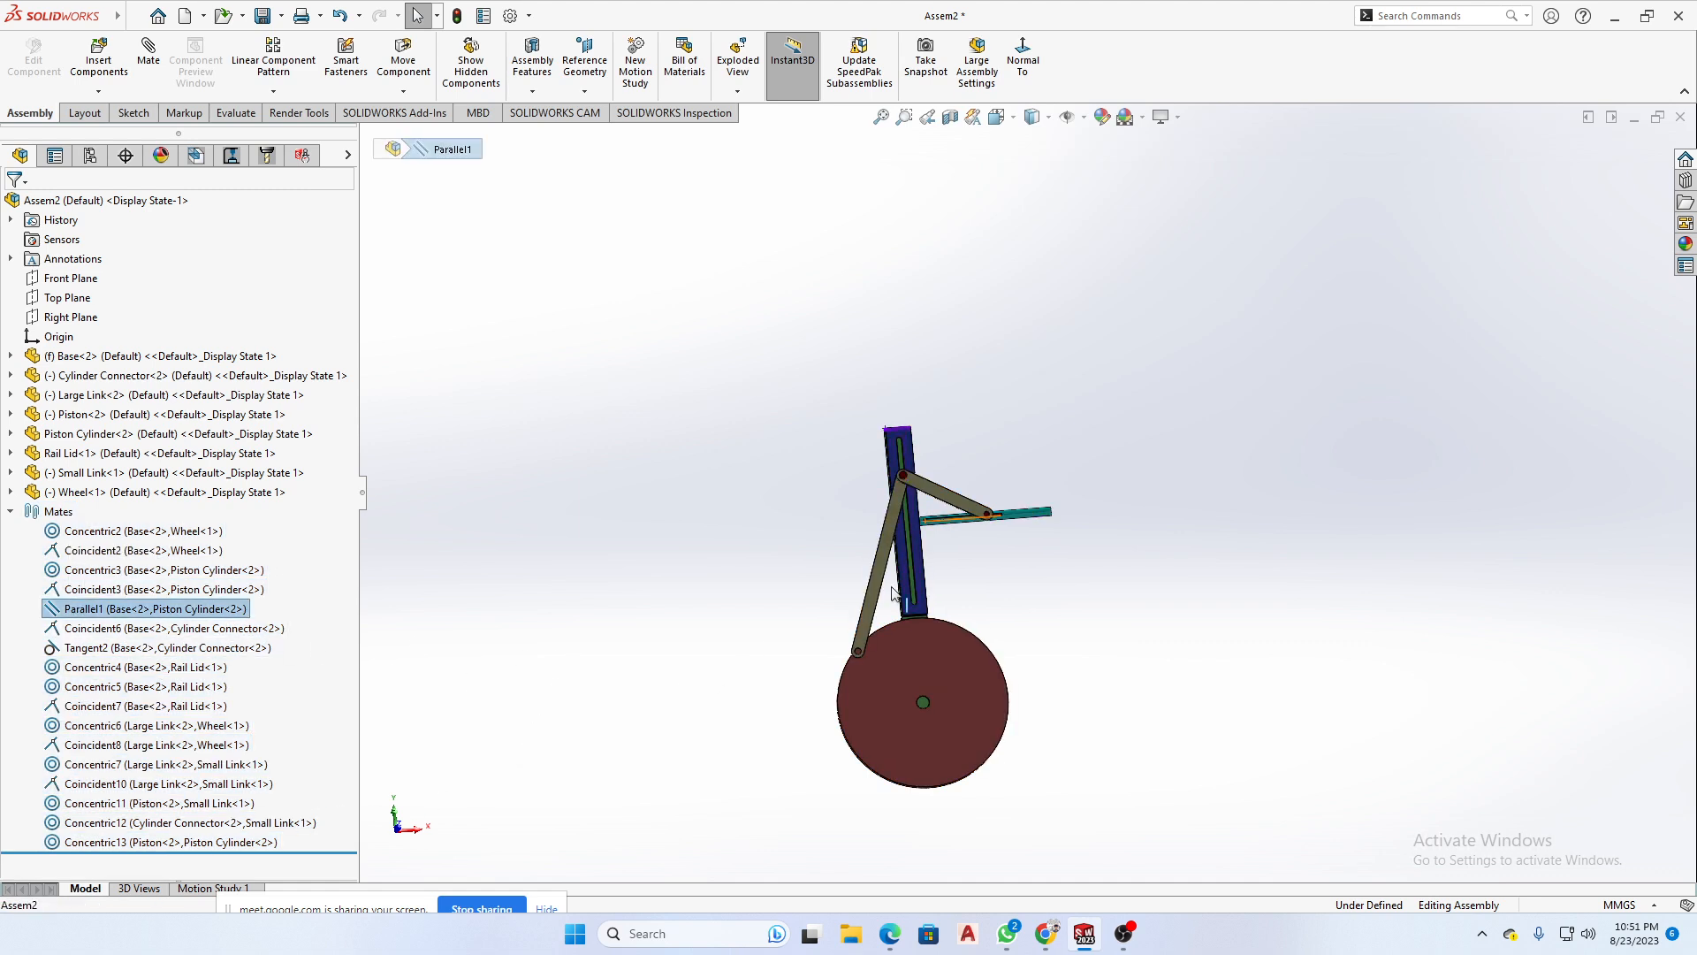
{"action": "scroll", "coordinate": [884, 514], "scroll_direction": "down", "scroll_amount": 5}
{"action": "scroll", "coordinate": [844, 524], "scroll_direction": "up", "scroll_amount": 4}
{"action": "middle_click_drag", "start_coordinate": [843, 526], "coordinate": [720, 595]}
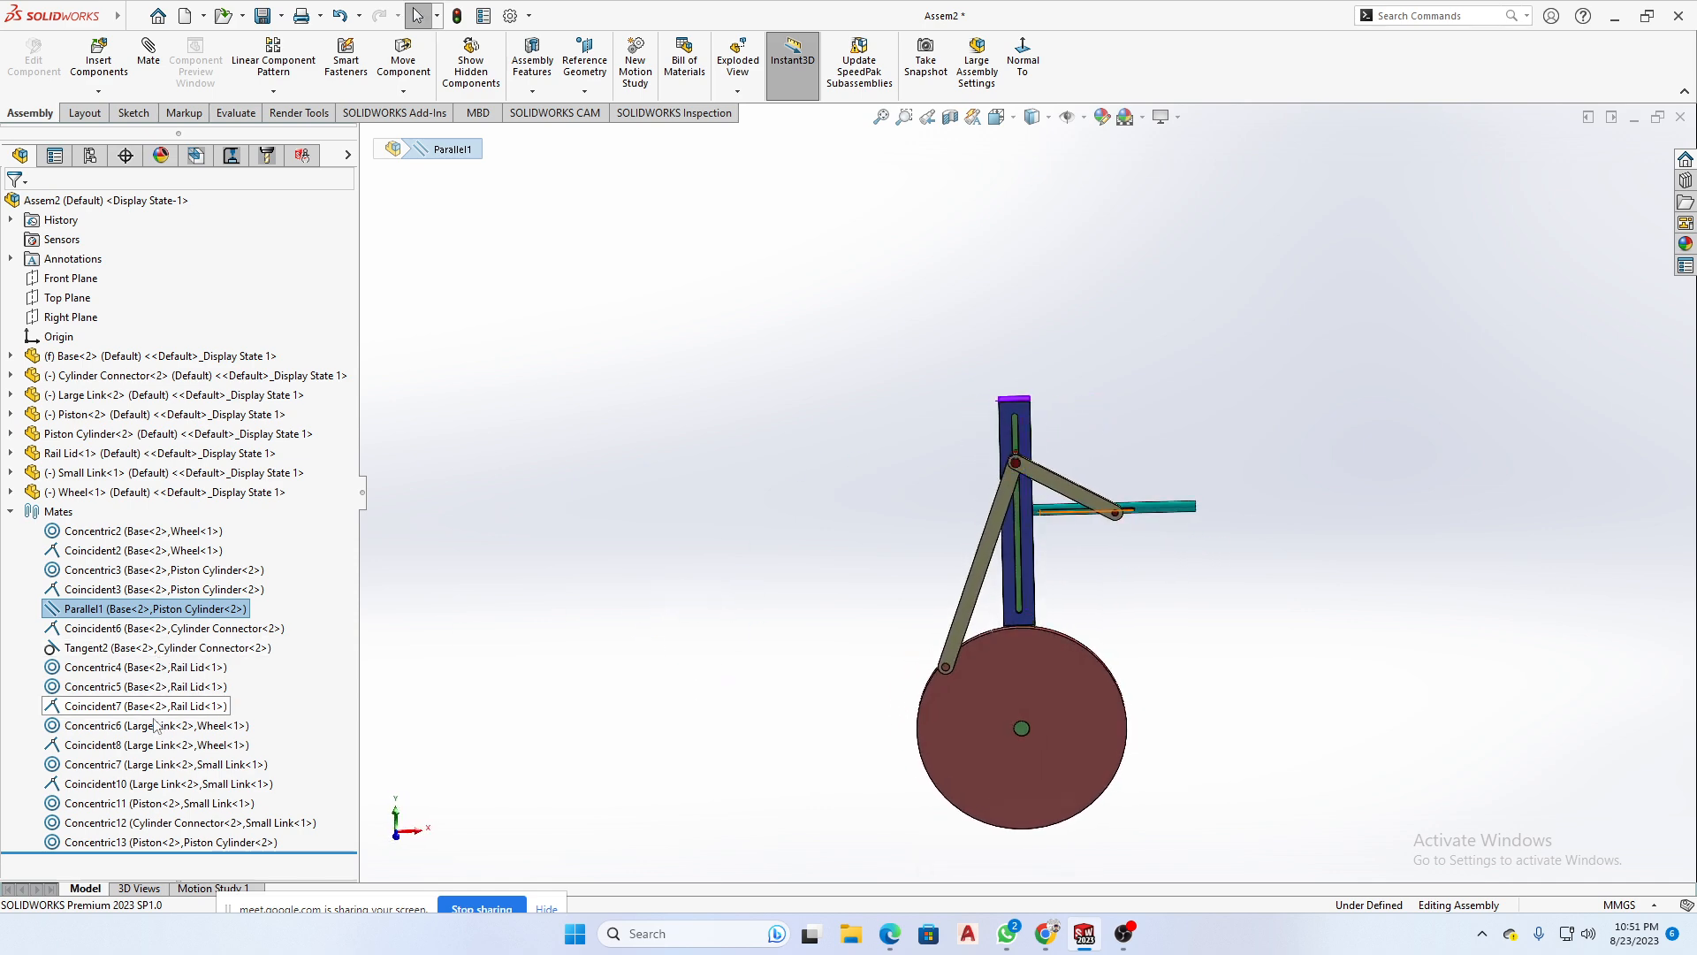
{"action": "middle_click_drag", "start_coordinate": [752, 677], "coordinate": [616, 694]}
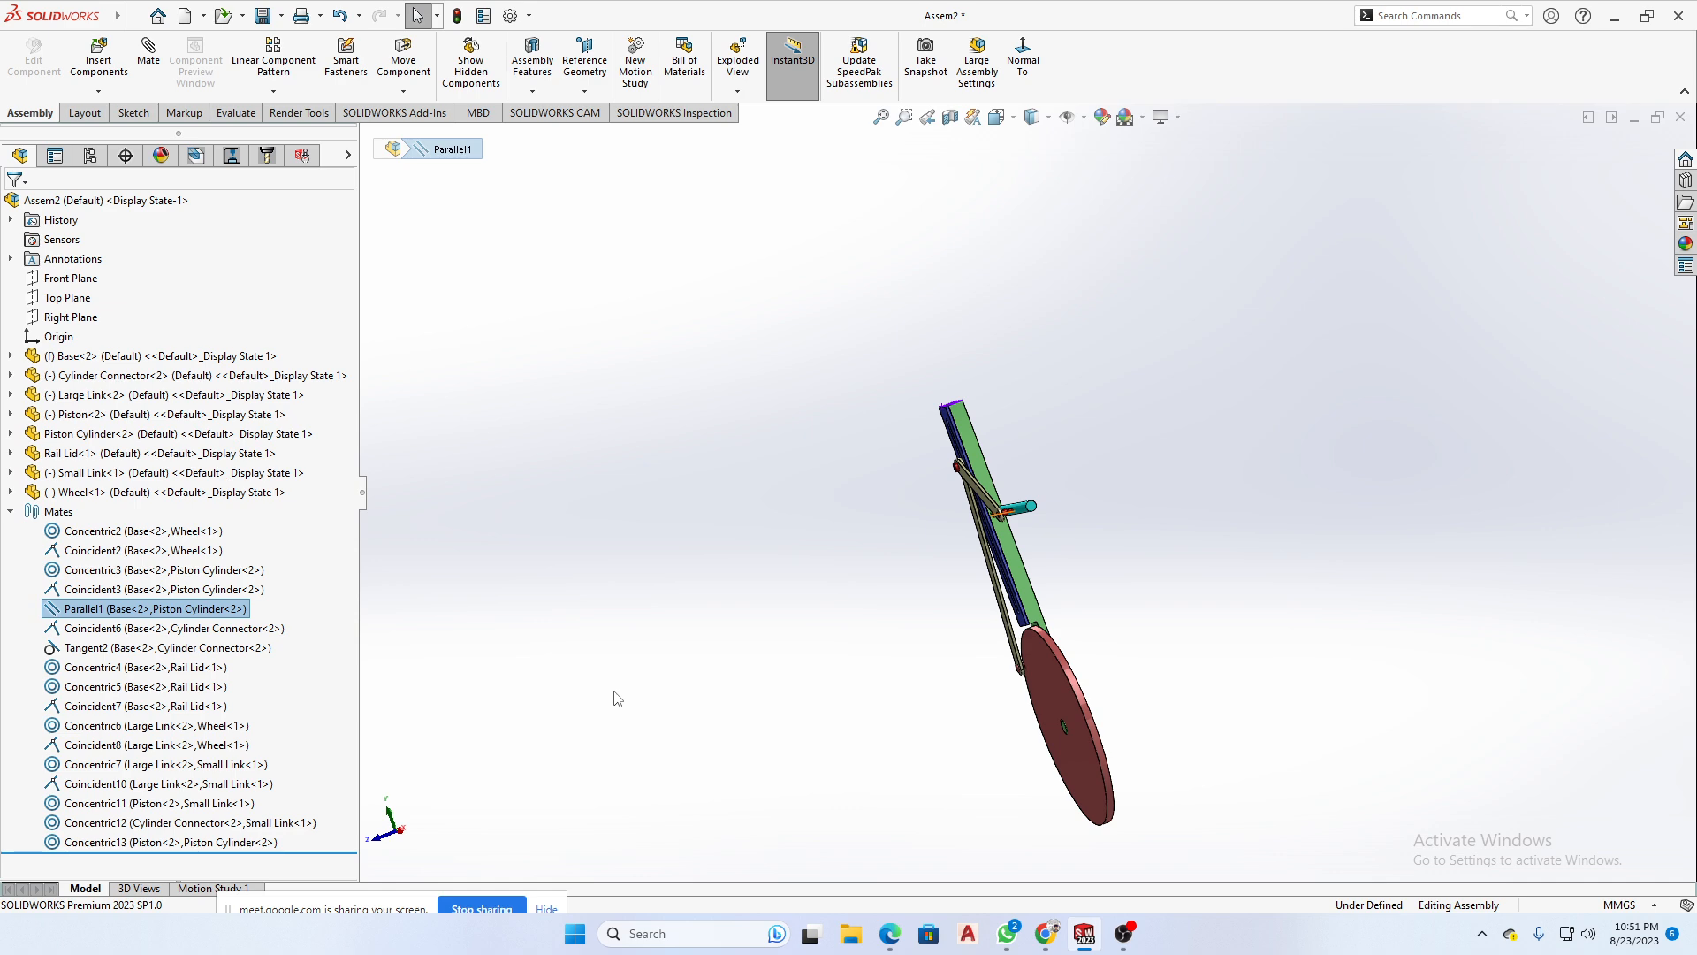
{"action": "middle_click_drag", "start_coordinate": [694, 626], "coordinate": [515, 571]}
{"action": "left_click", "coordinate": [1125, 565]}
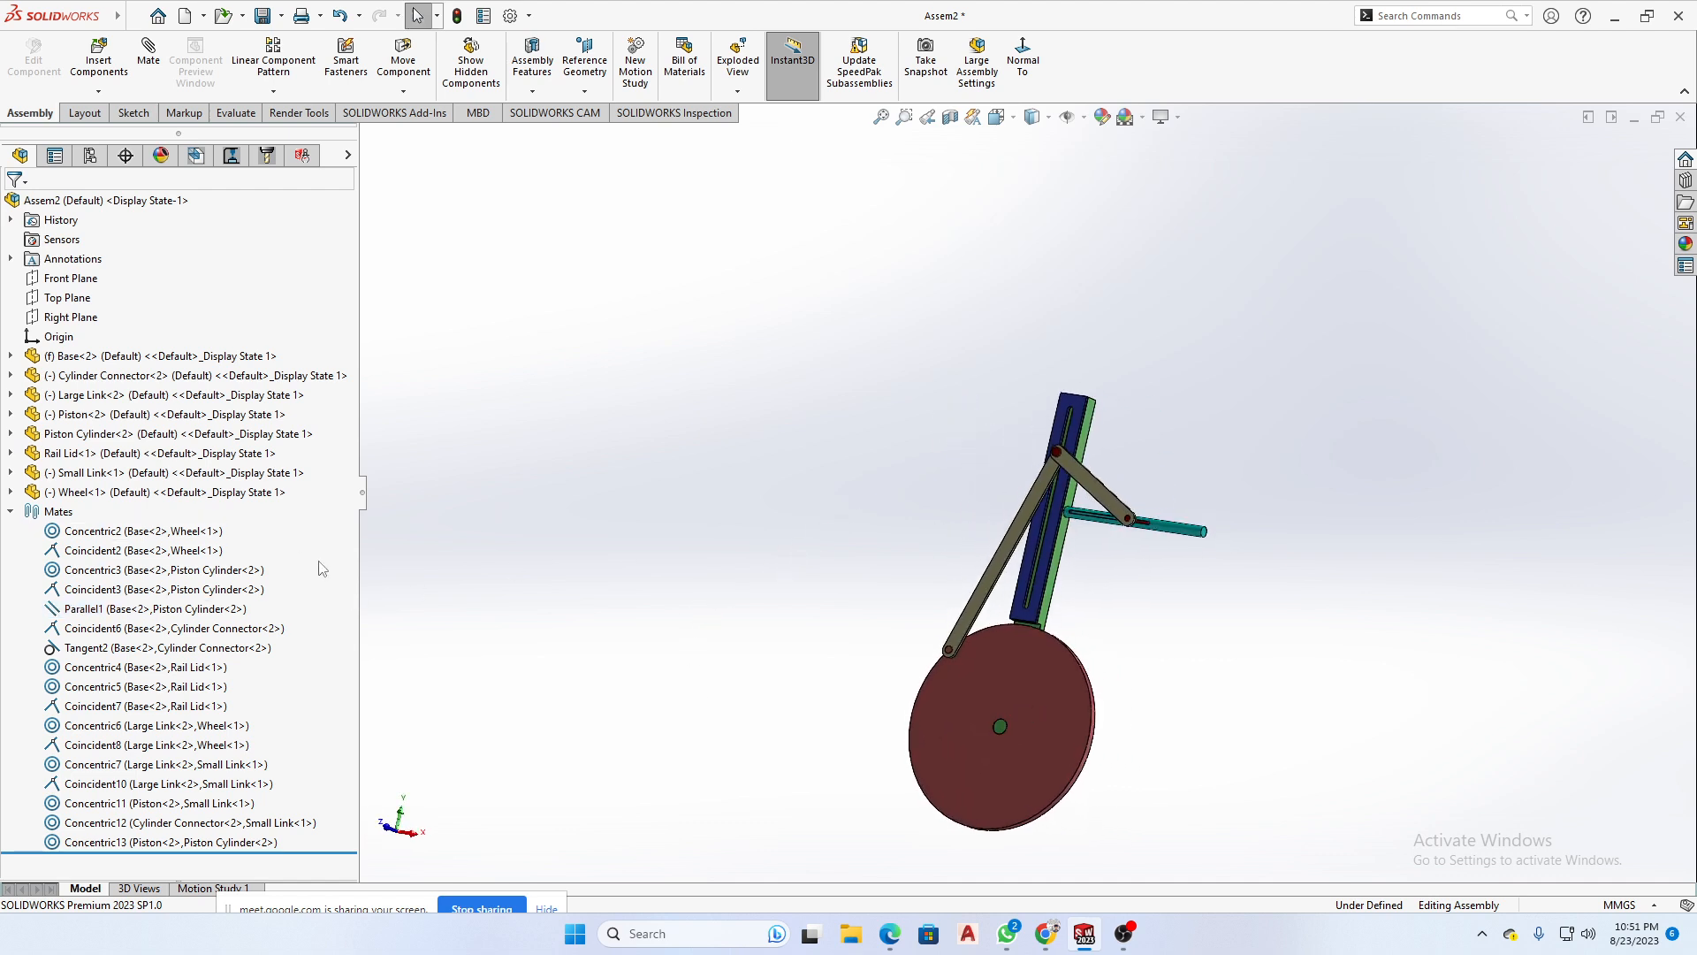
{"action": "left_click_drag", "start_coordinate": [148, 684], "coordinate": [75, 854]}
{"action": "middle_click_drag", "start_coordinate": [1218, 636], "coordinate": [1146, 717]}
{"action": "left_click", "coordinate": [1159, 710]}
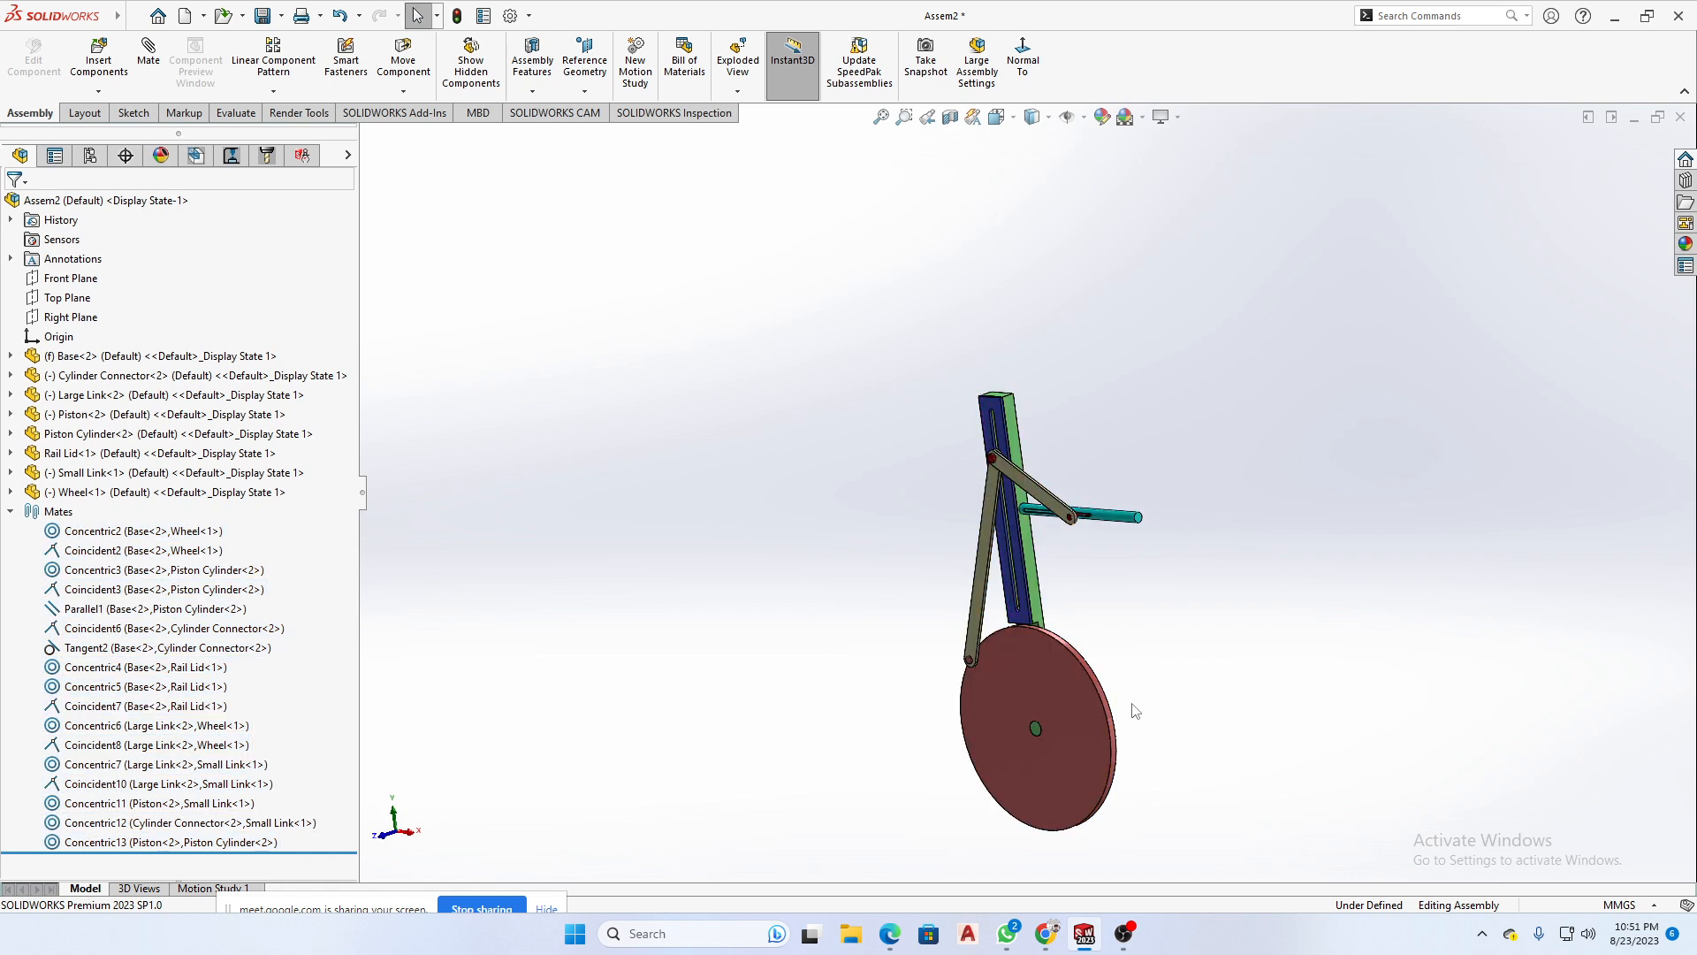
{"action": "scroll", "coordinate": [1063, 704], "scroll_direction": "down", "scroll_amount": 3}
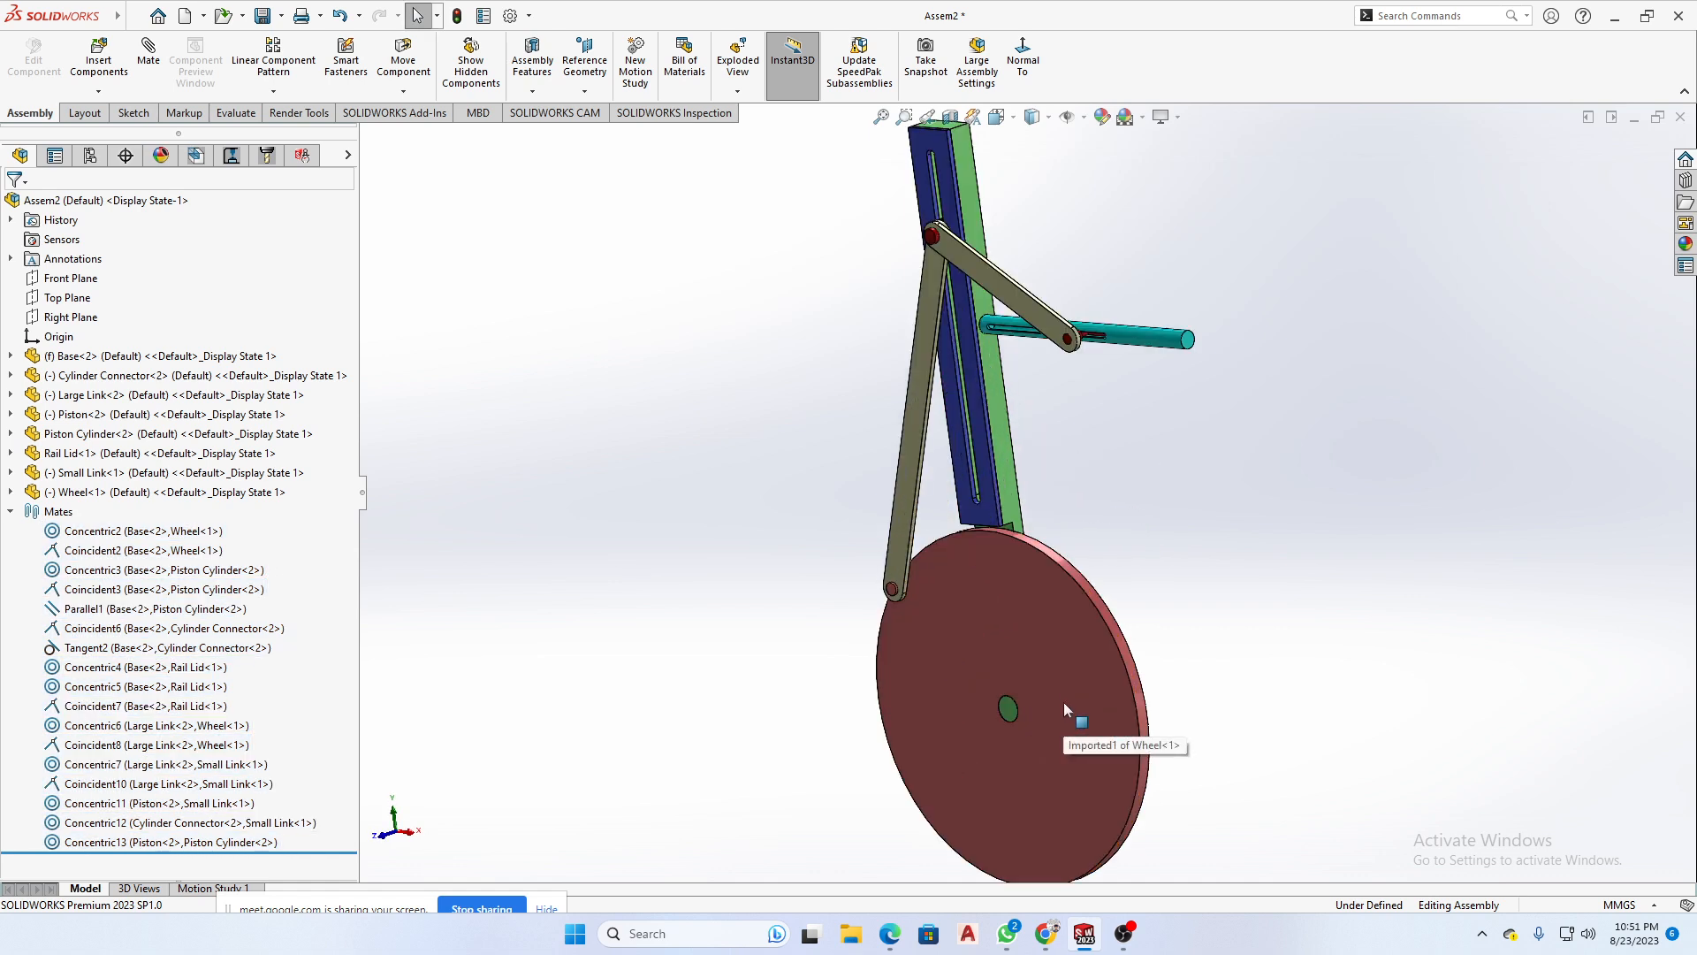
{"action": "scroll", "coordinate": [1063, 705], "scroll_direction": "up", "scroll_amount": 3}
{"action": "middle_click_drag", "start_coordinate": [1122, 466], "coordinate": [1164, 486]}
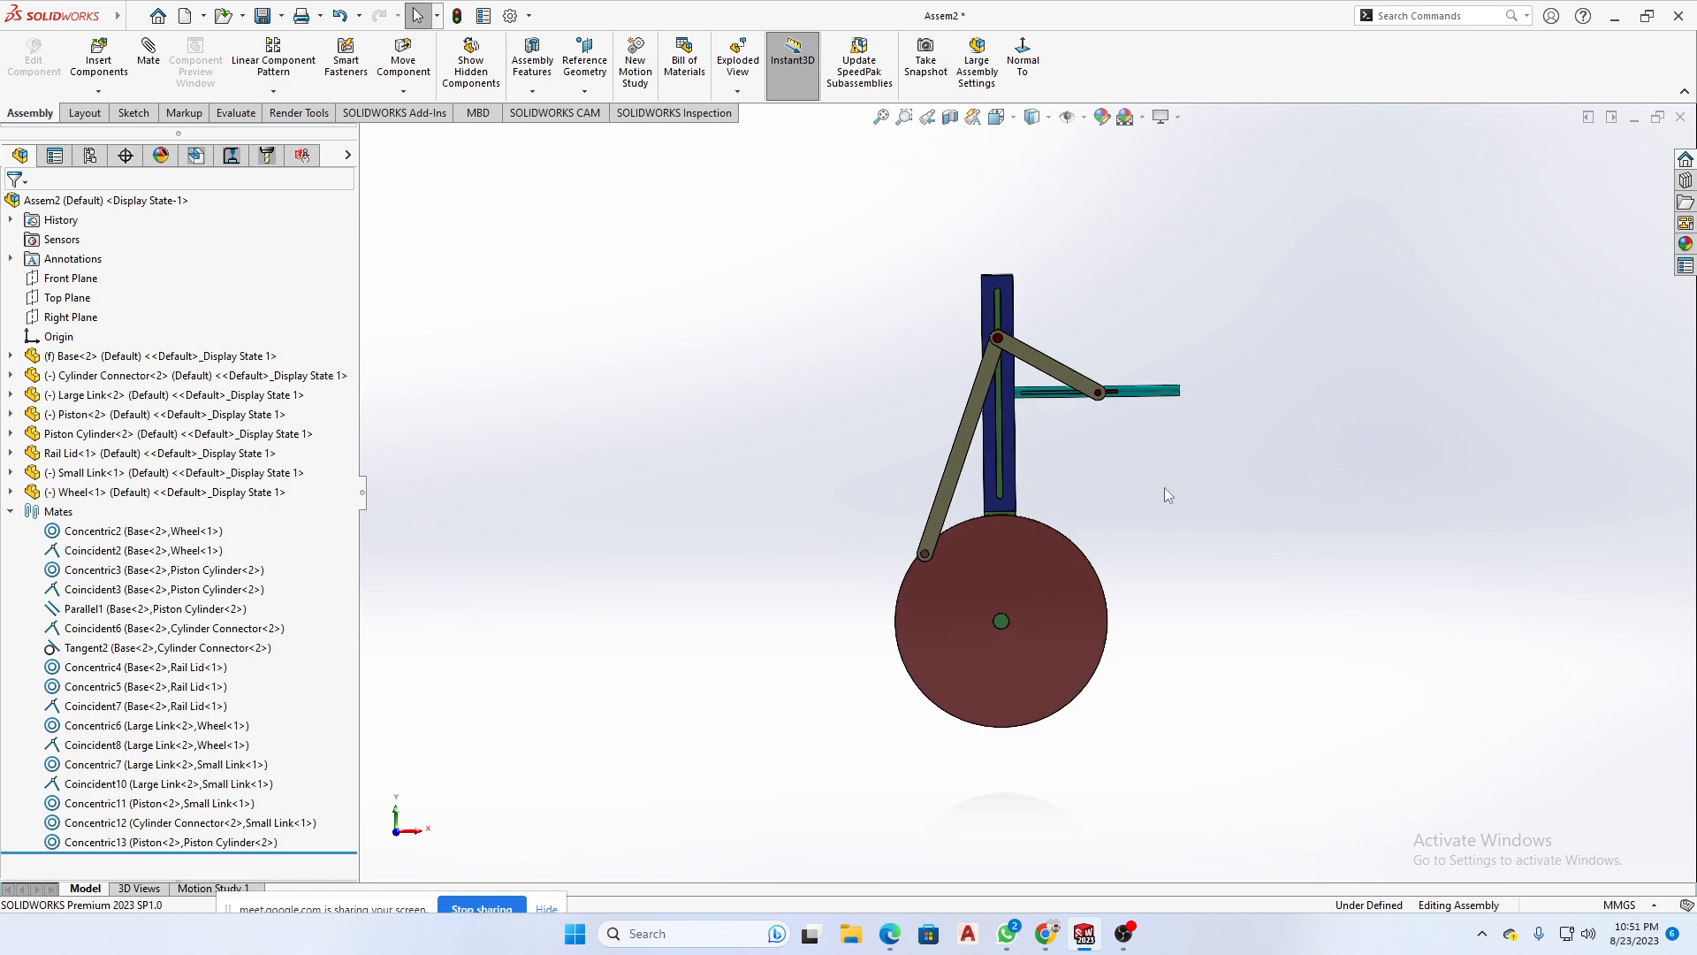
{"action": "scroll", "coordinate": [1044, 532], "scroll_direction": "down", "scroll_amount": 5}
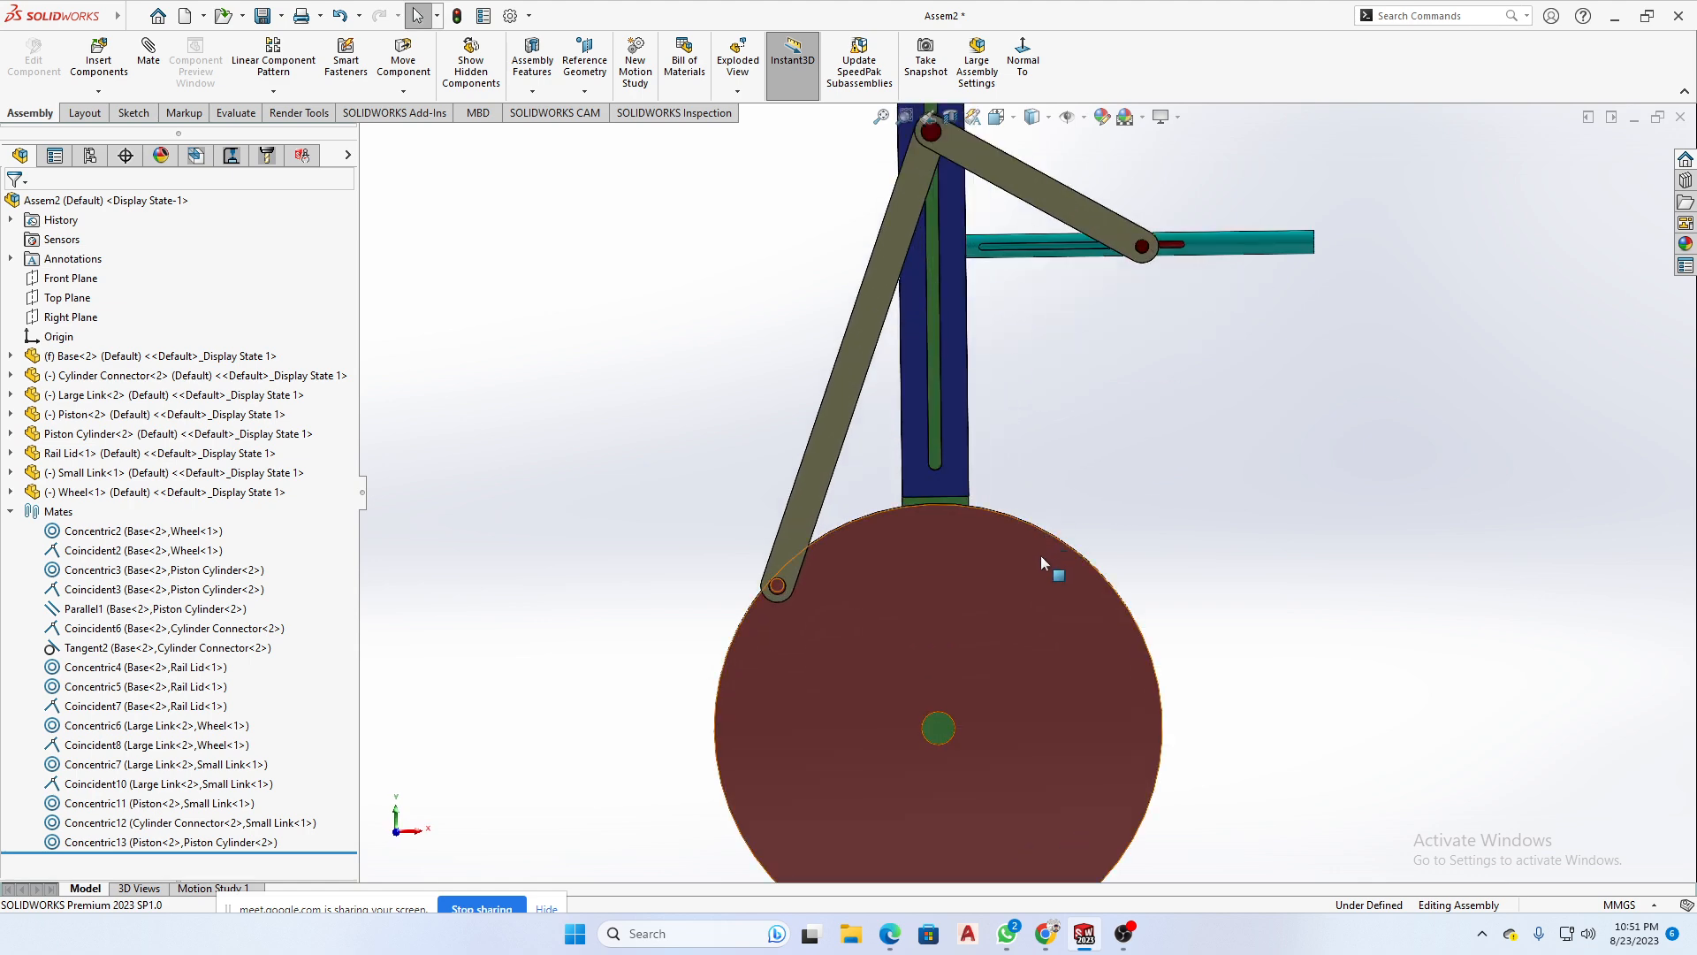
{"action": "scroll", "coordinate": [1041, 555], "scroll_direction": "up", "scroll_amount": 3}
{"action": "scroll", "coordinate": [1021, 566], "scroll_direction": "up", "scroll_amount": 1}
{"action": "middle_click_drag", "start_coordinate": [1013, 566], "coordinate": [993, 544]}
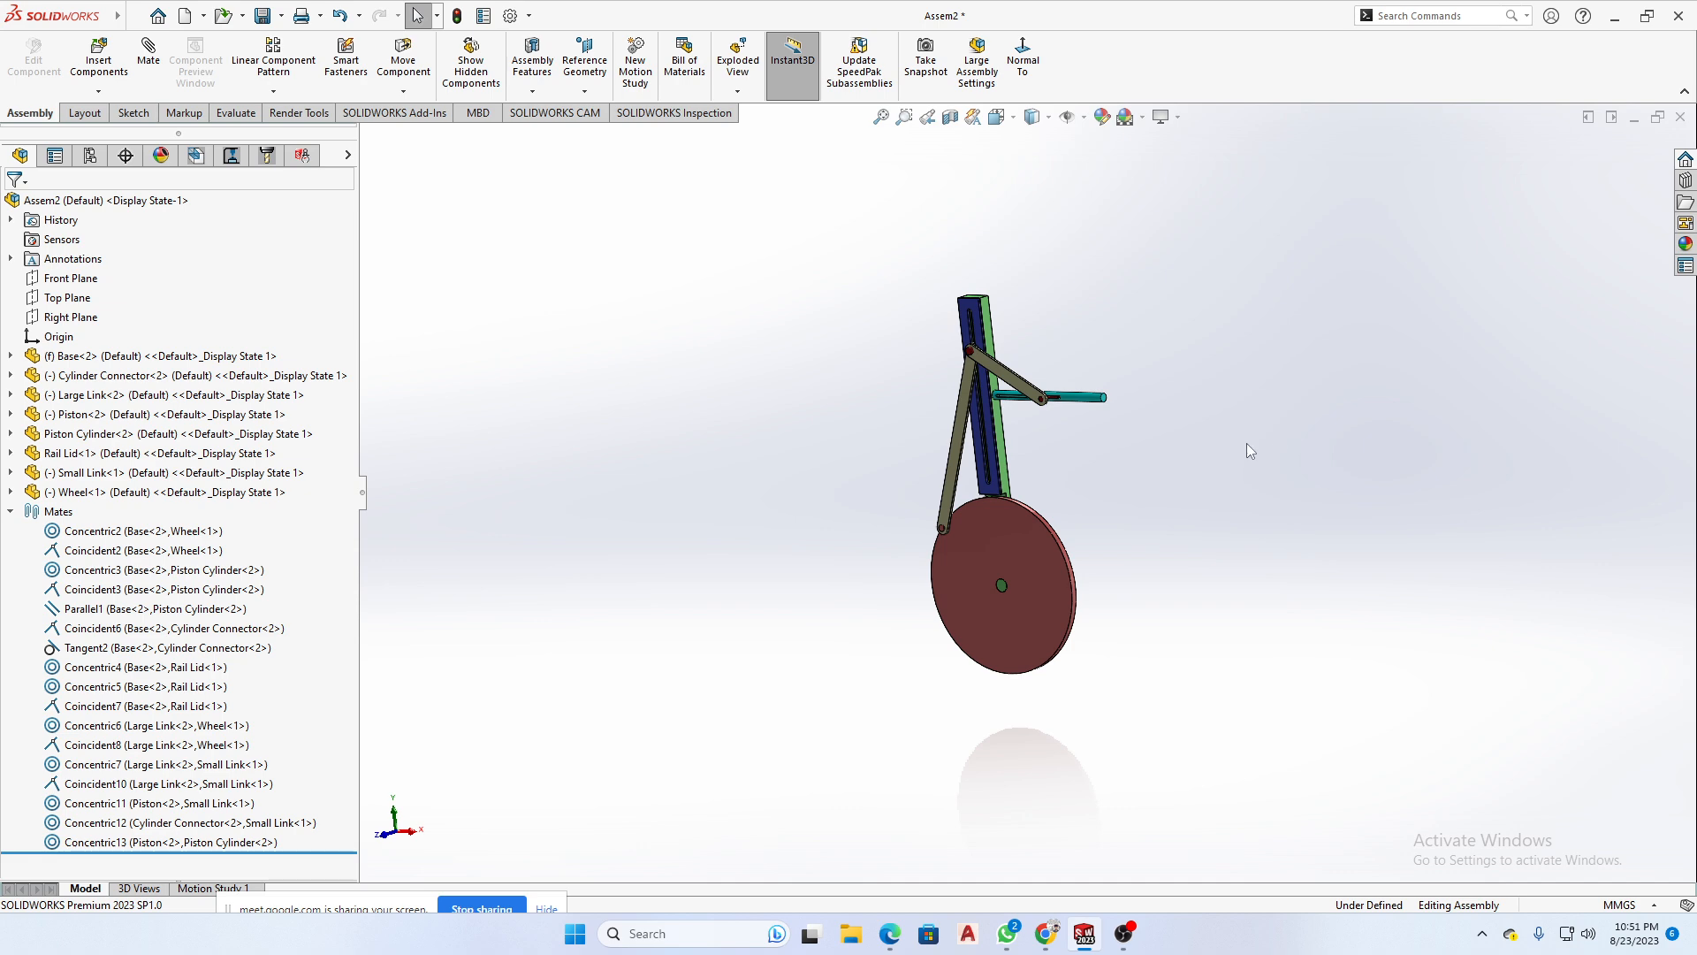
- Insert a second Rail Lid from the Assembly Question folder and place it in the empty space beyond the Piston Cylinder
{"action": "left_click", "coordinate": [98, 55]}
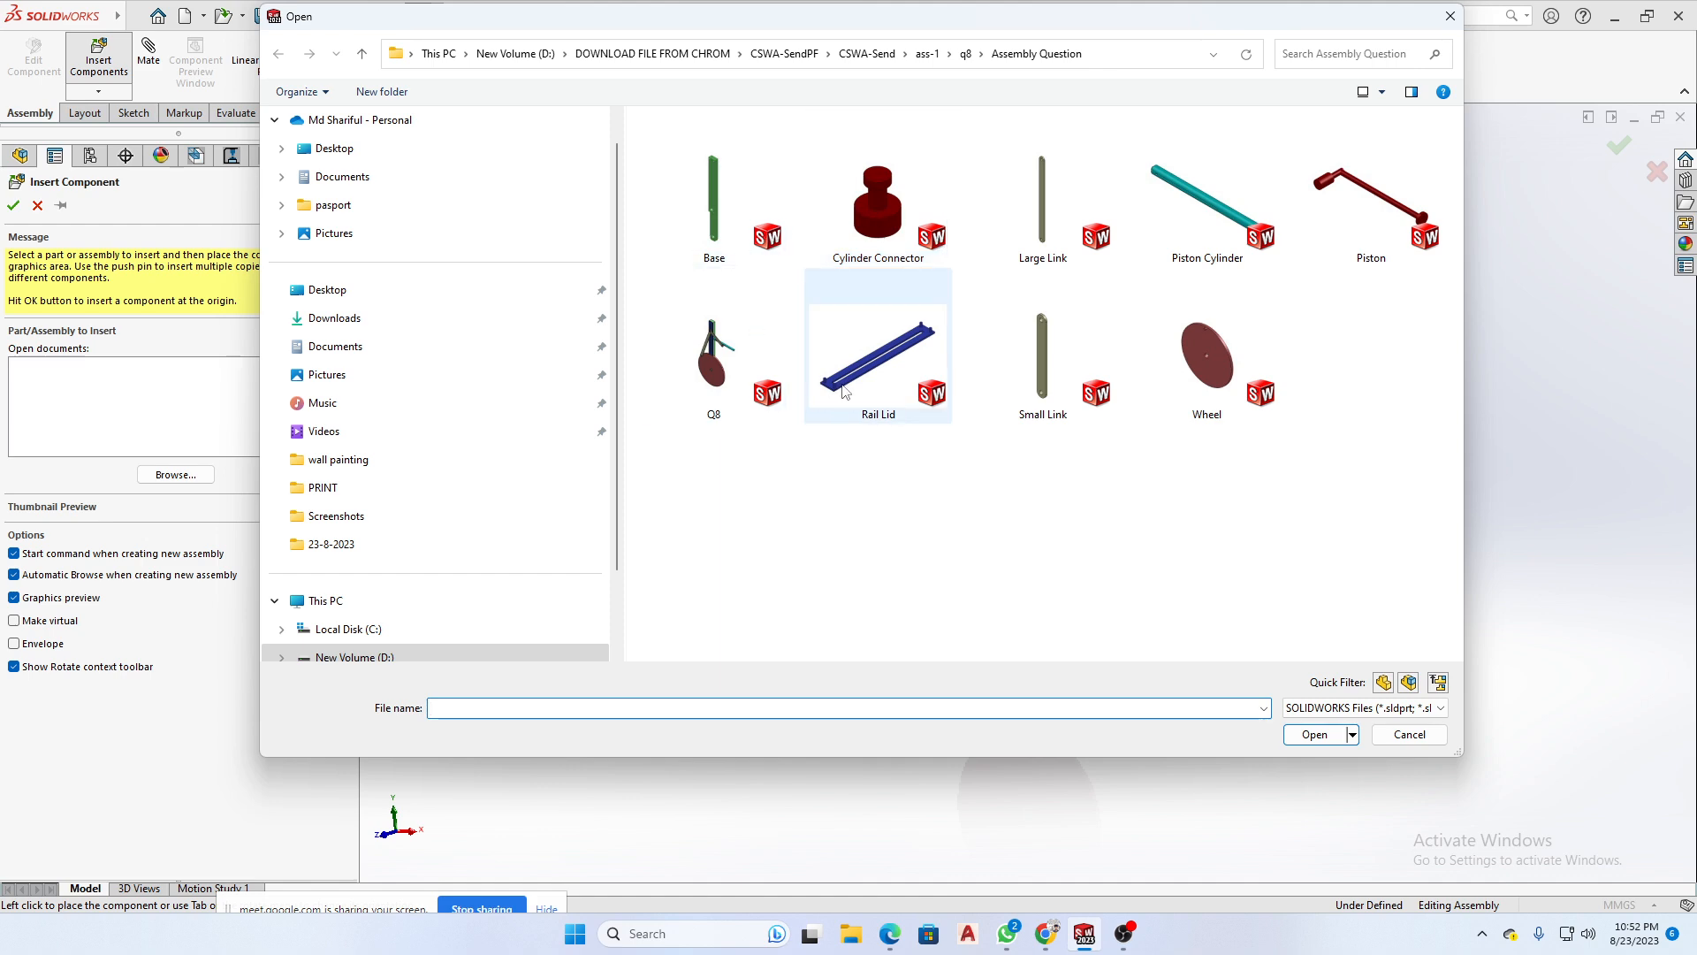
{"action": "left_click", "coordinate": [933, 356]}
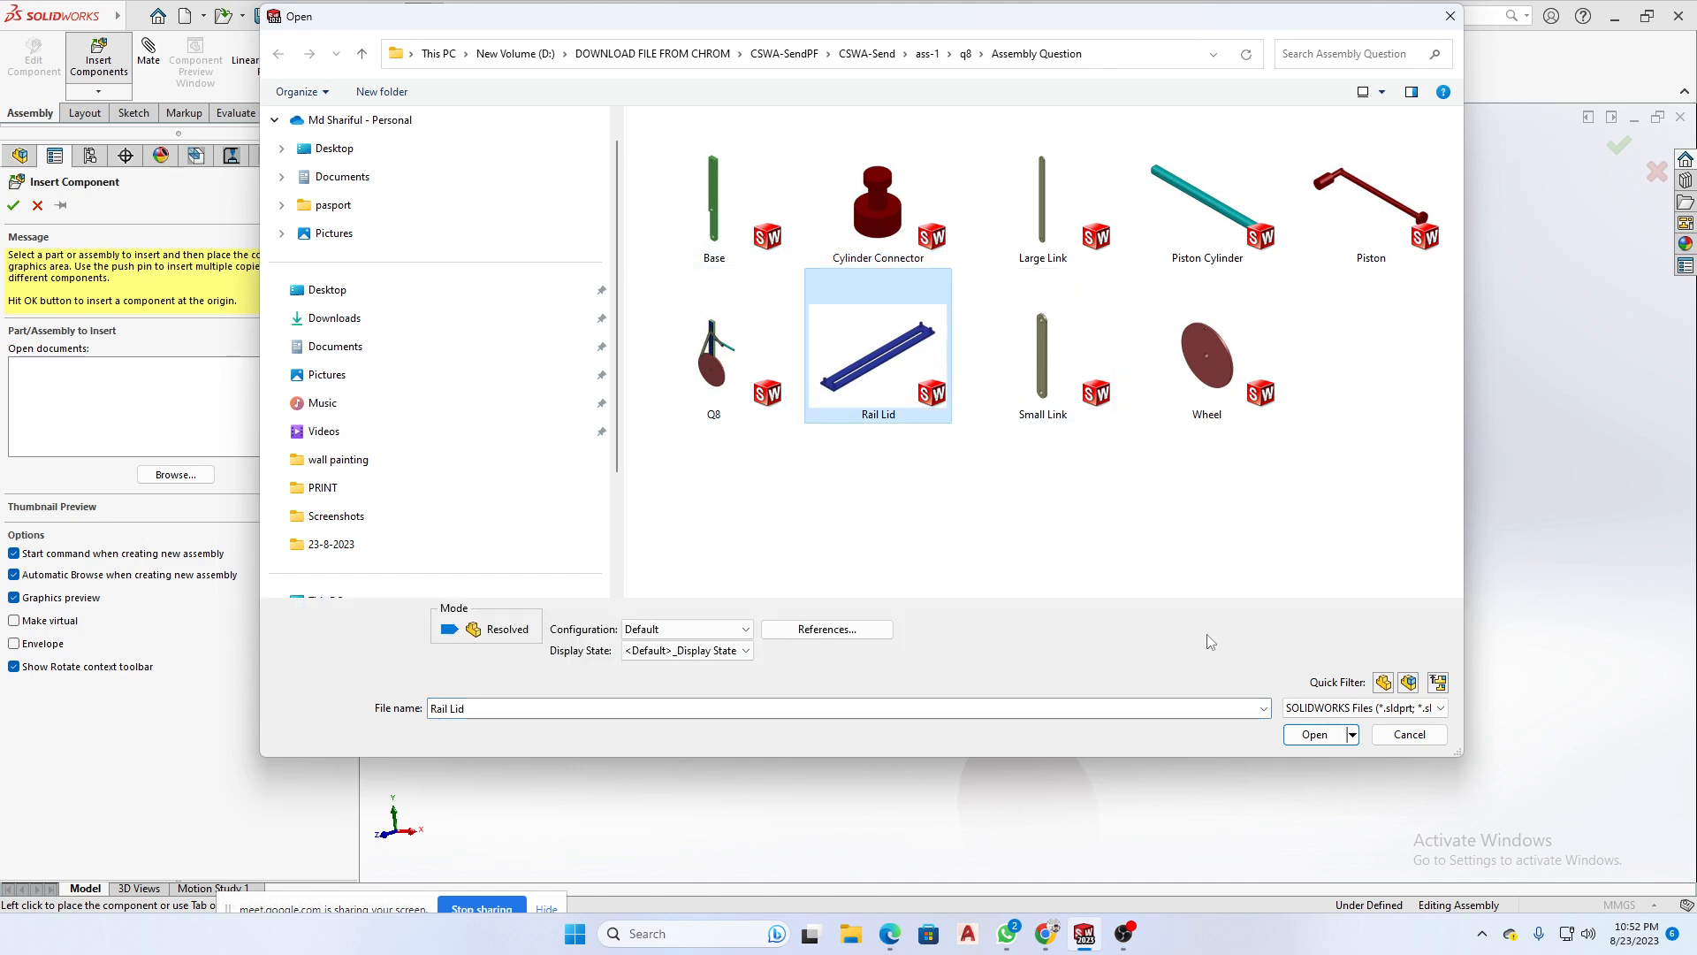
{"action": "left_click", "coordinate": [1326, 739]}
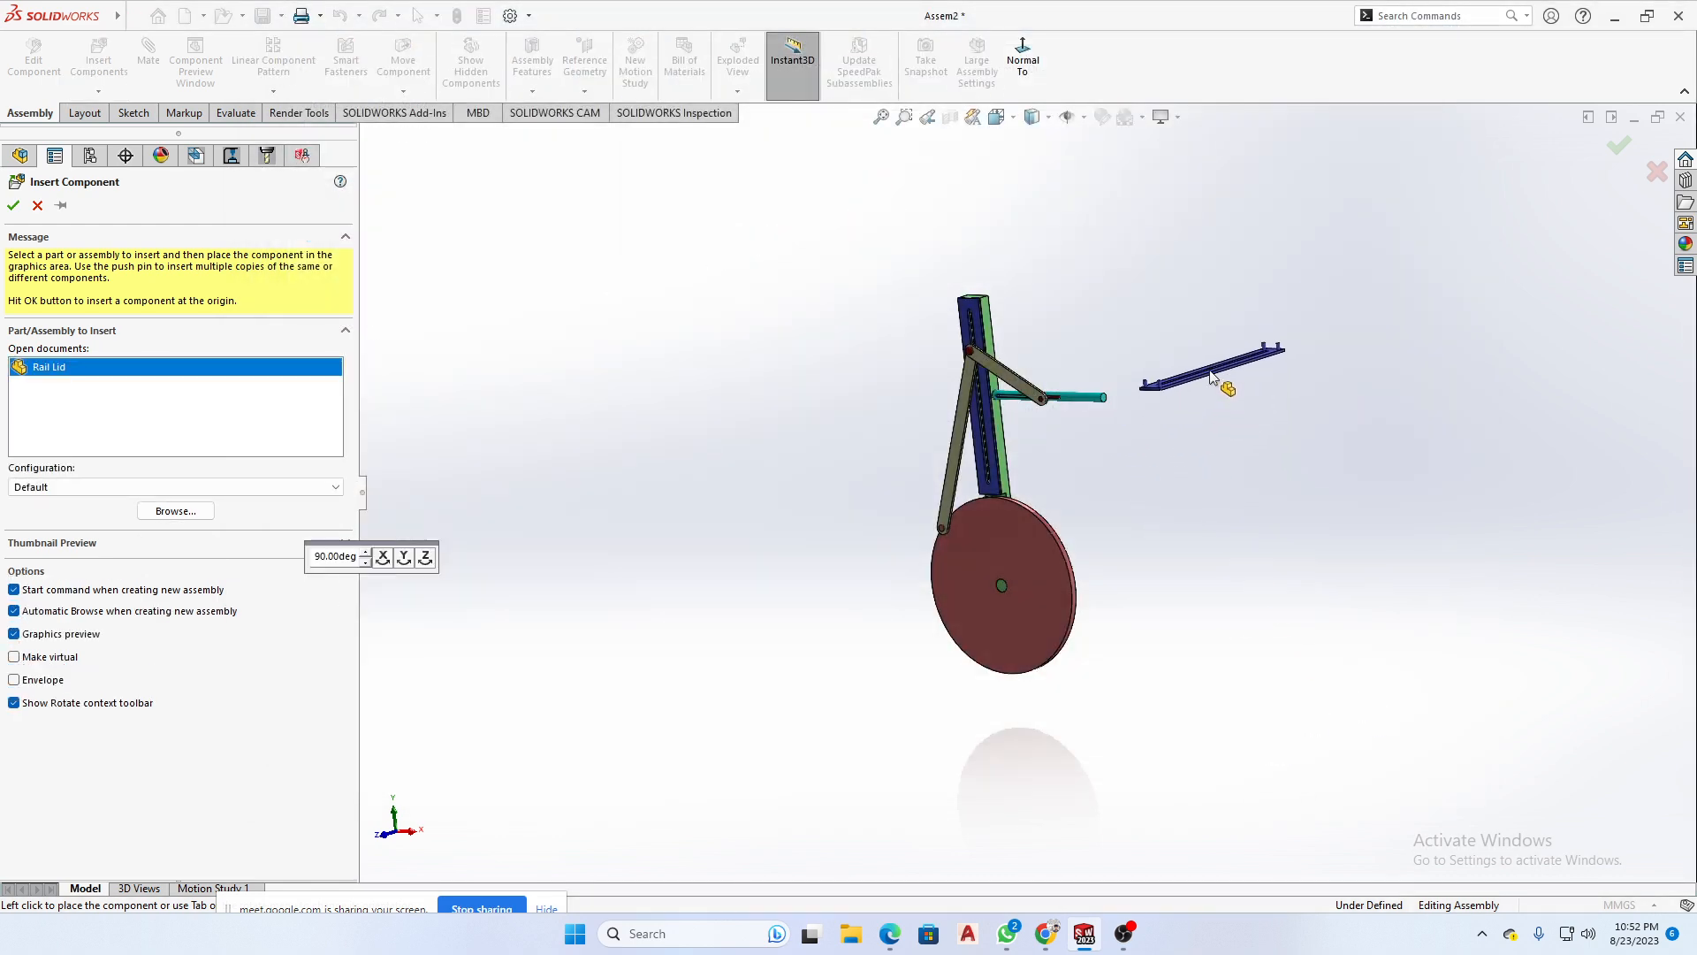
{"action": "left_click", "coordinate": [1211, 375]}
{"action": "scroll", "coordinate": [1225, 427], "scroll_direction": "down", "scroll_amount": 5}
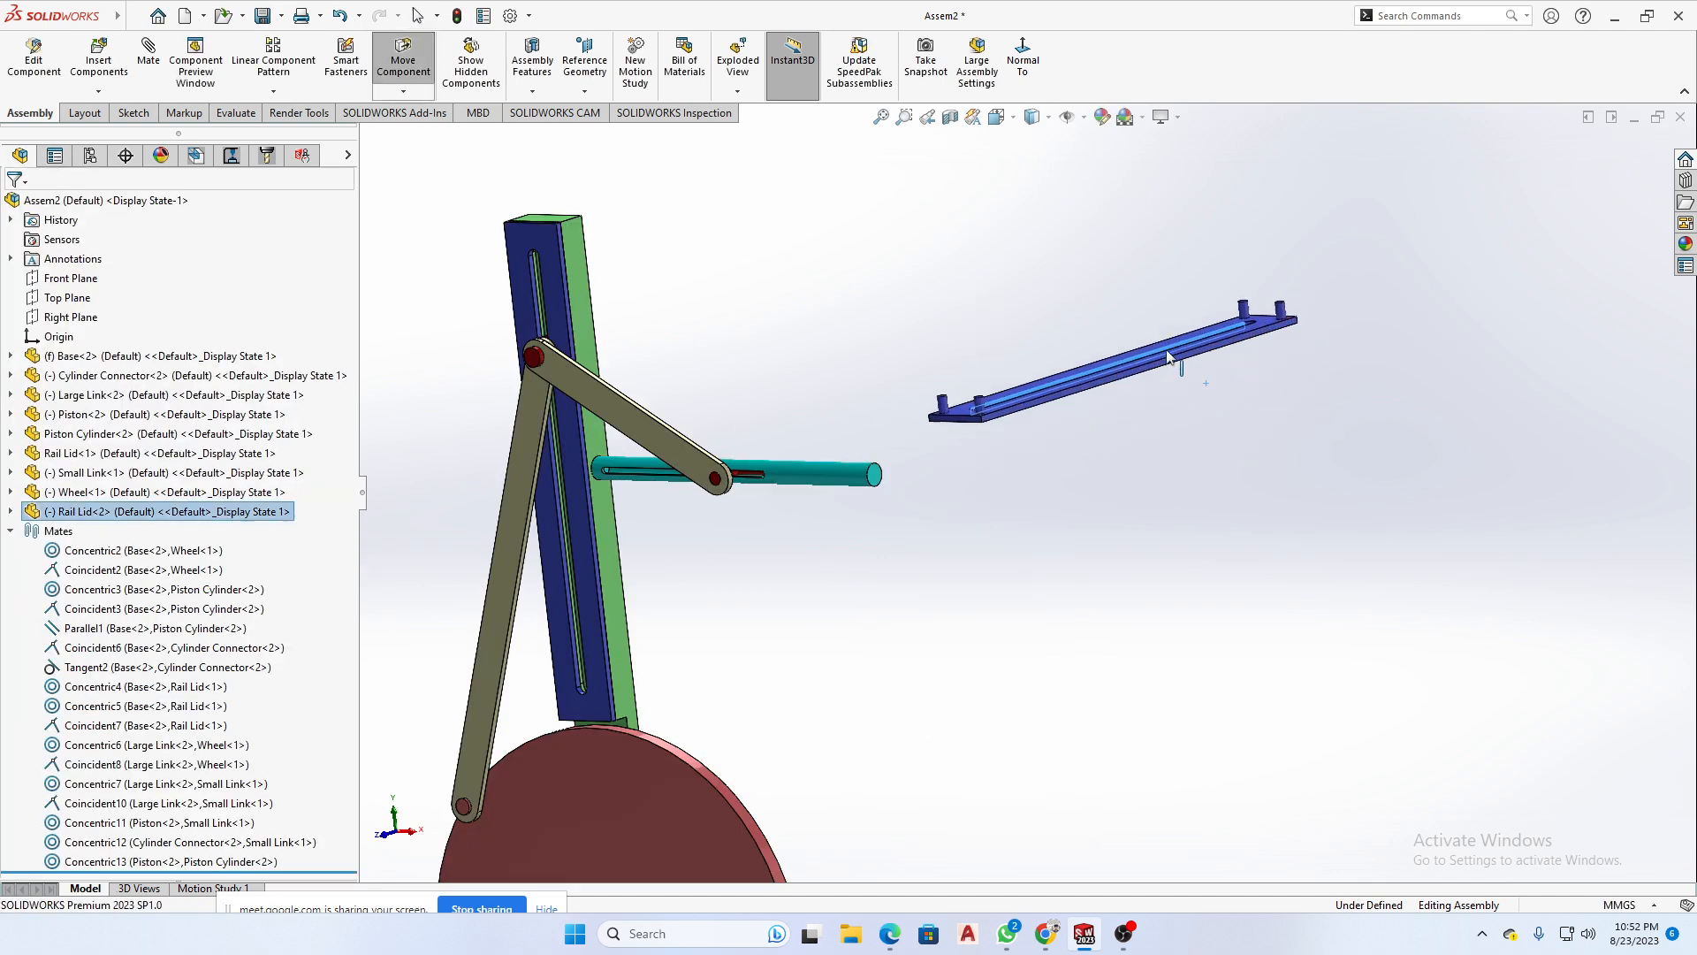
{"action": "left_click_drag", "start_coordinate": [1167, 357], "coordinate": [1440, 486]}
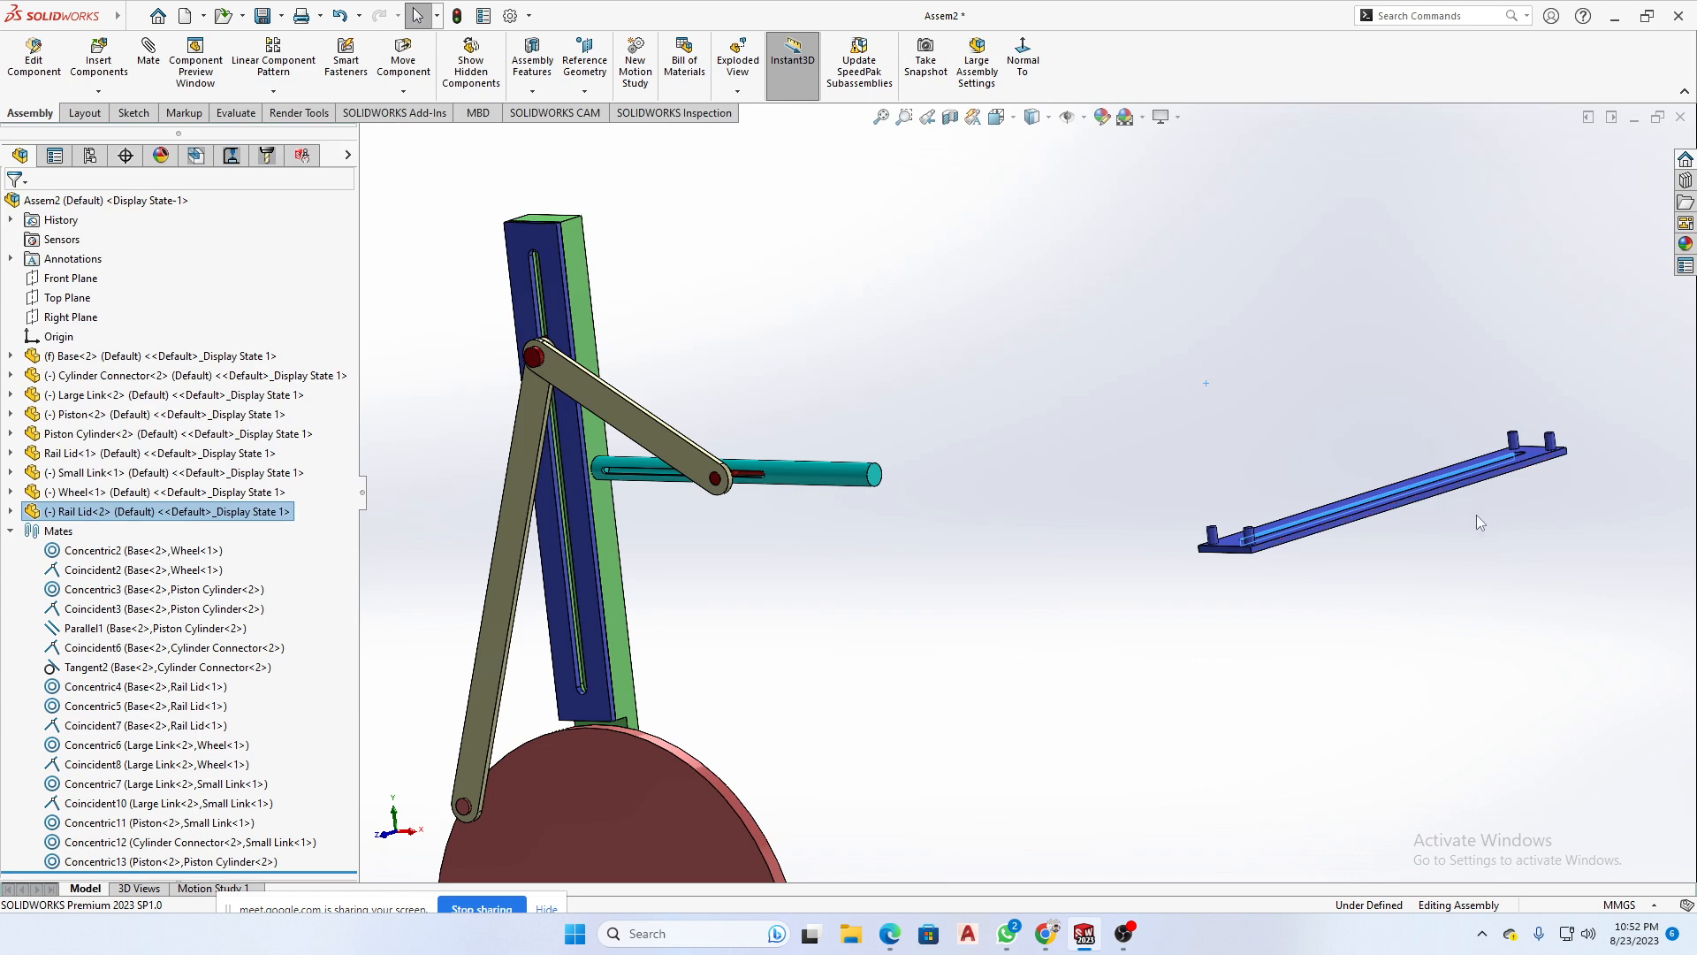
- Move the second Rail Lid around beside the linkage and fix it in place
{"action": "scroll", "coordinate": [1431, 523], "scroll_direction": "up", "scroll_amount": 4}
{"action": "scroll", "coordinate": [1154, 541], "scroll_direction": "up", "scroll_amount": 2}
{"action": "middle_click_drag", "start_coordinate": [1154, 541], "coordinate": [1213, 504]}
{"action": "left_click_drag", "start_coordinate": [1189, 490], "coordinate": [1224, 528]}
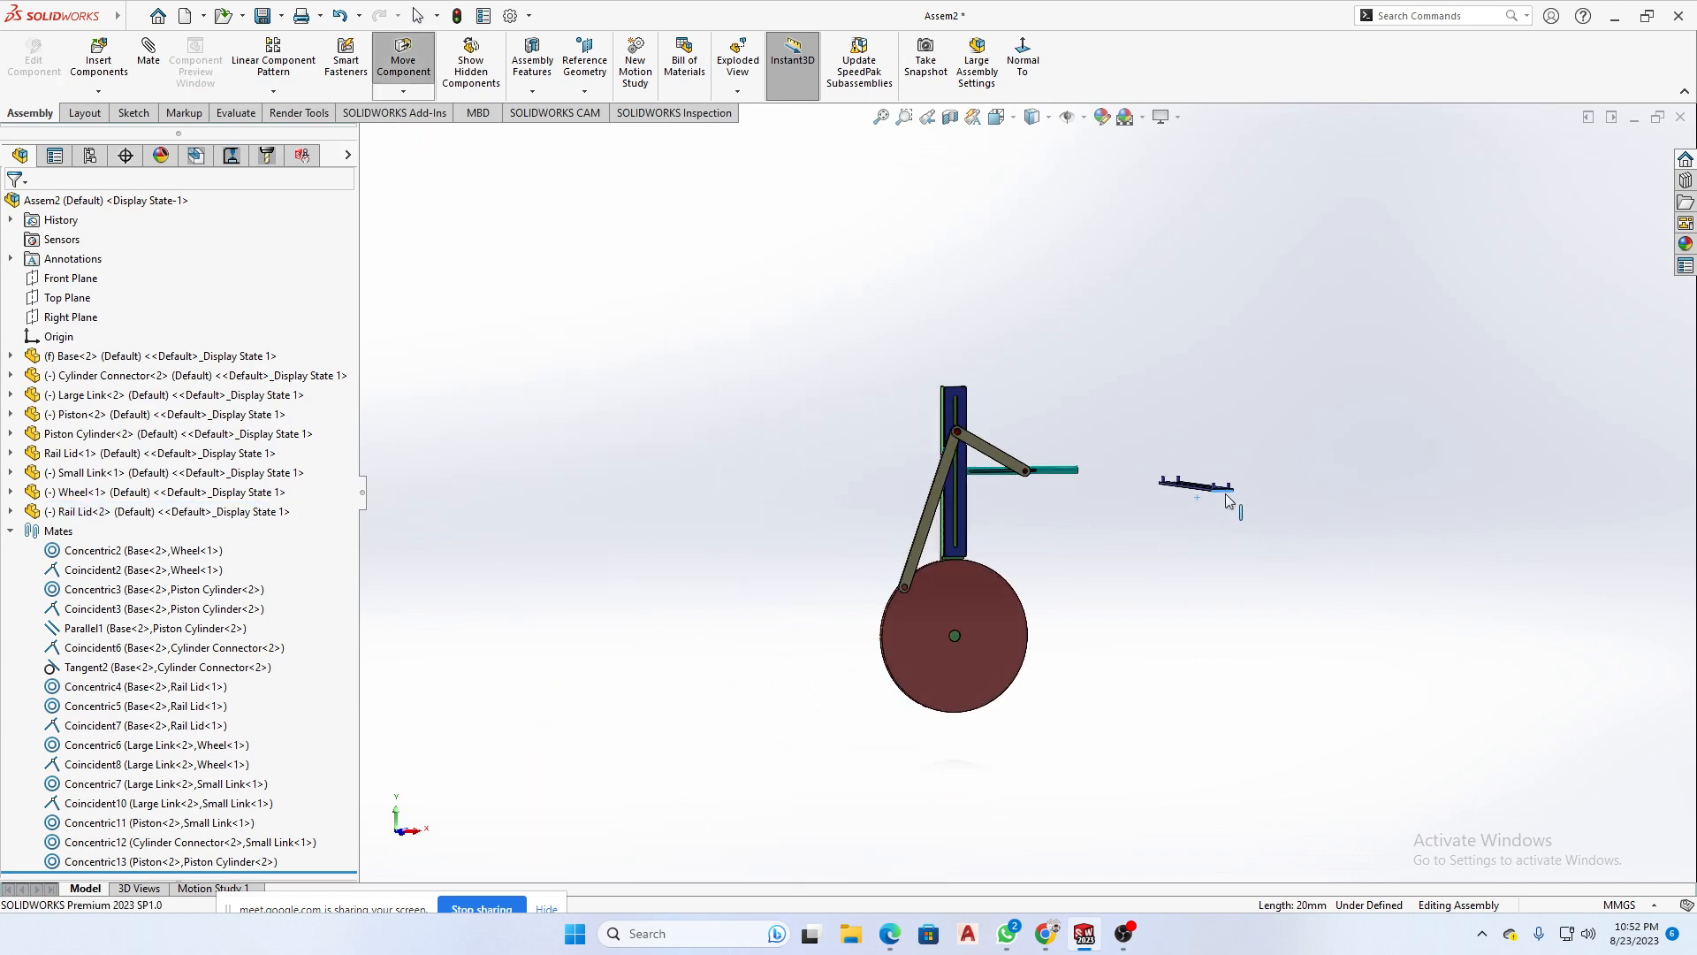
{"action": "middle_click_drag", "start_coordinate": [1226, 501], "coordinate": [1191, 533]}
{"action": "scroll", "coordinate": [1224, 450], "scroll_direction": "down", "scroll_amount": 4}
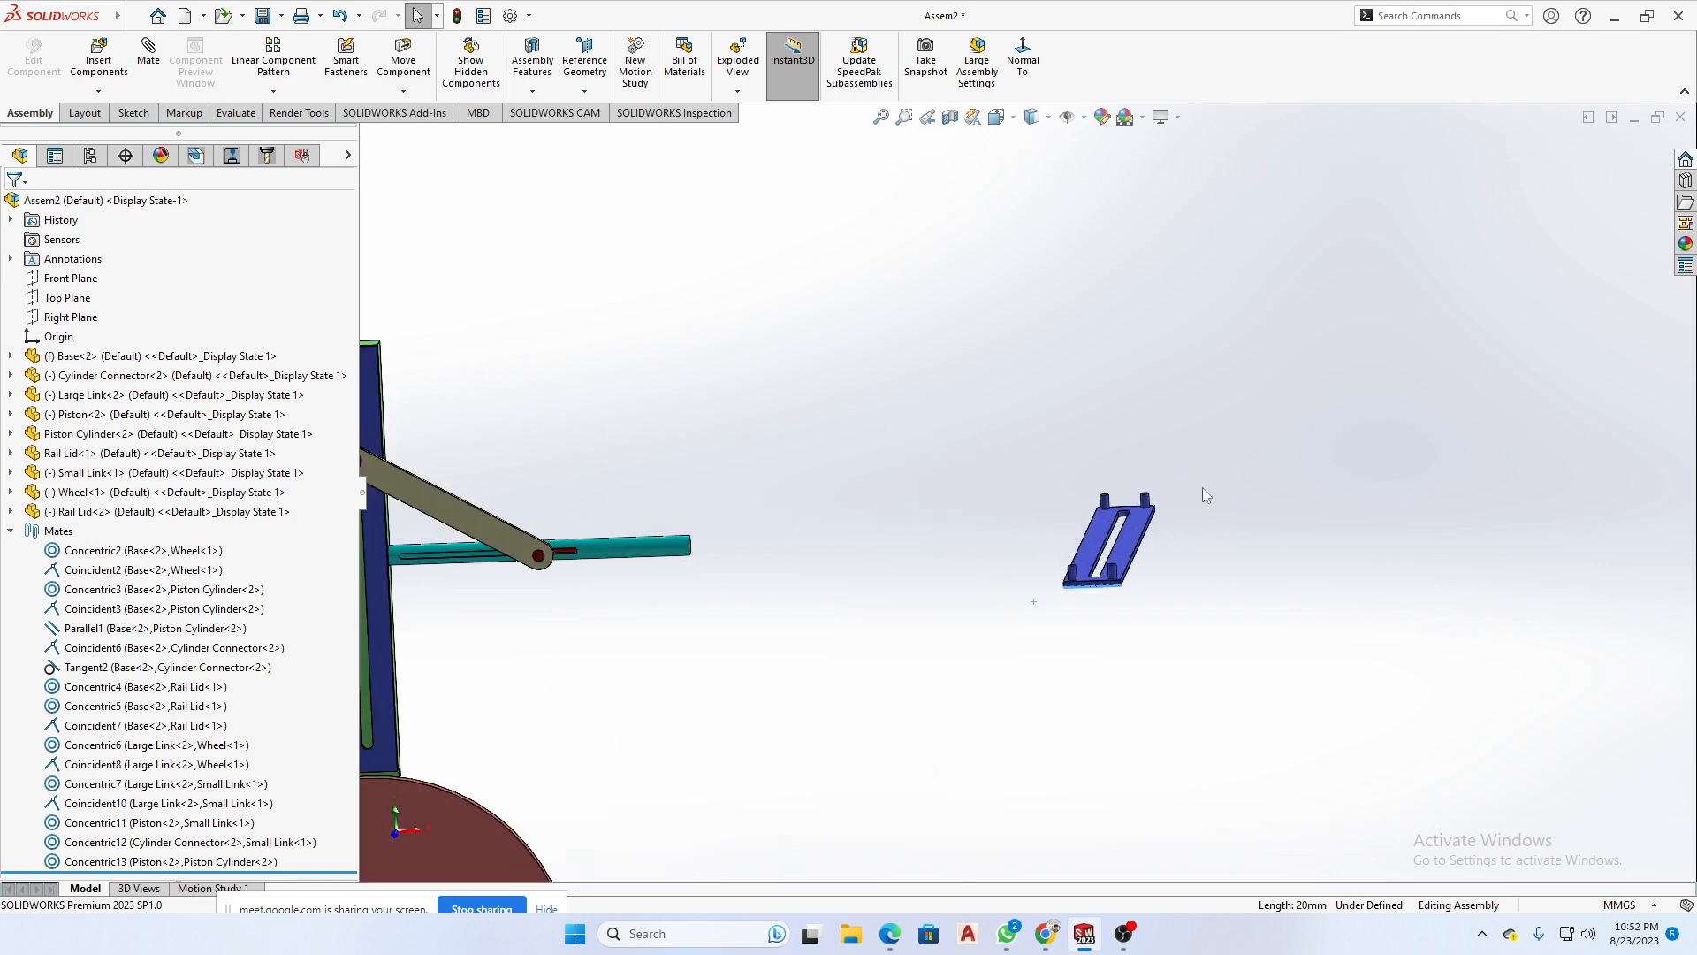
{"action": "right_click", "coordinate": [1128, 559]}
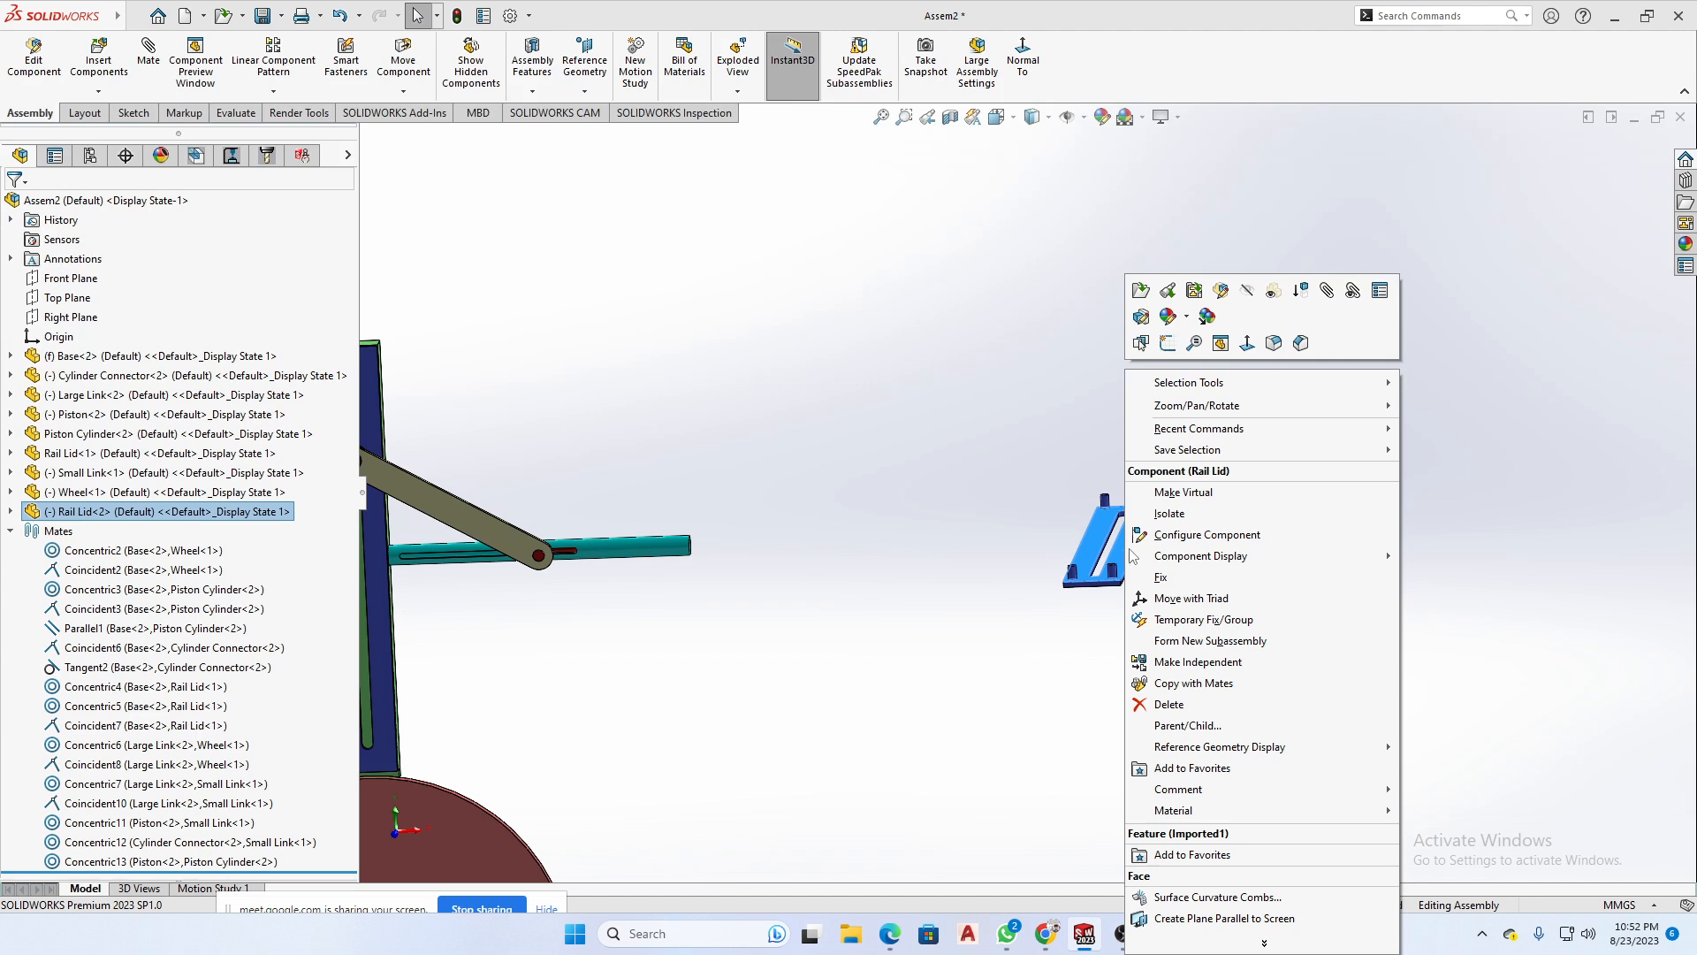
{"action": "left_click", "coordinate": [1207, 587]}
{"action": "scroll", "coordinate": [1098, 530], "scroll_direction": "up", "scroll_amount": 2}
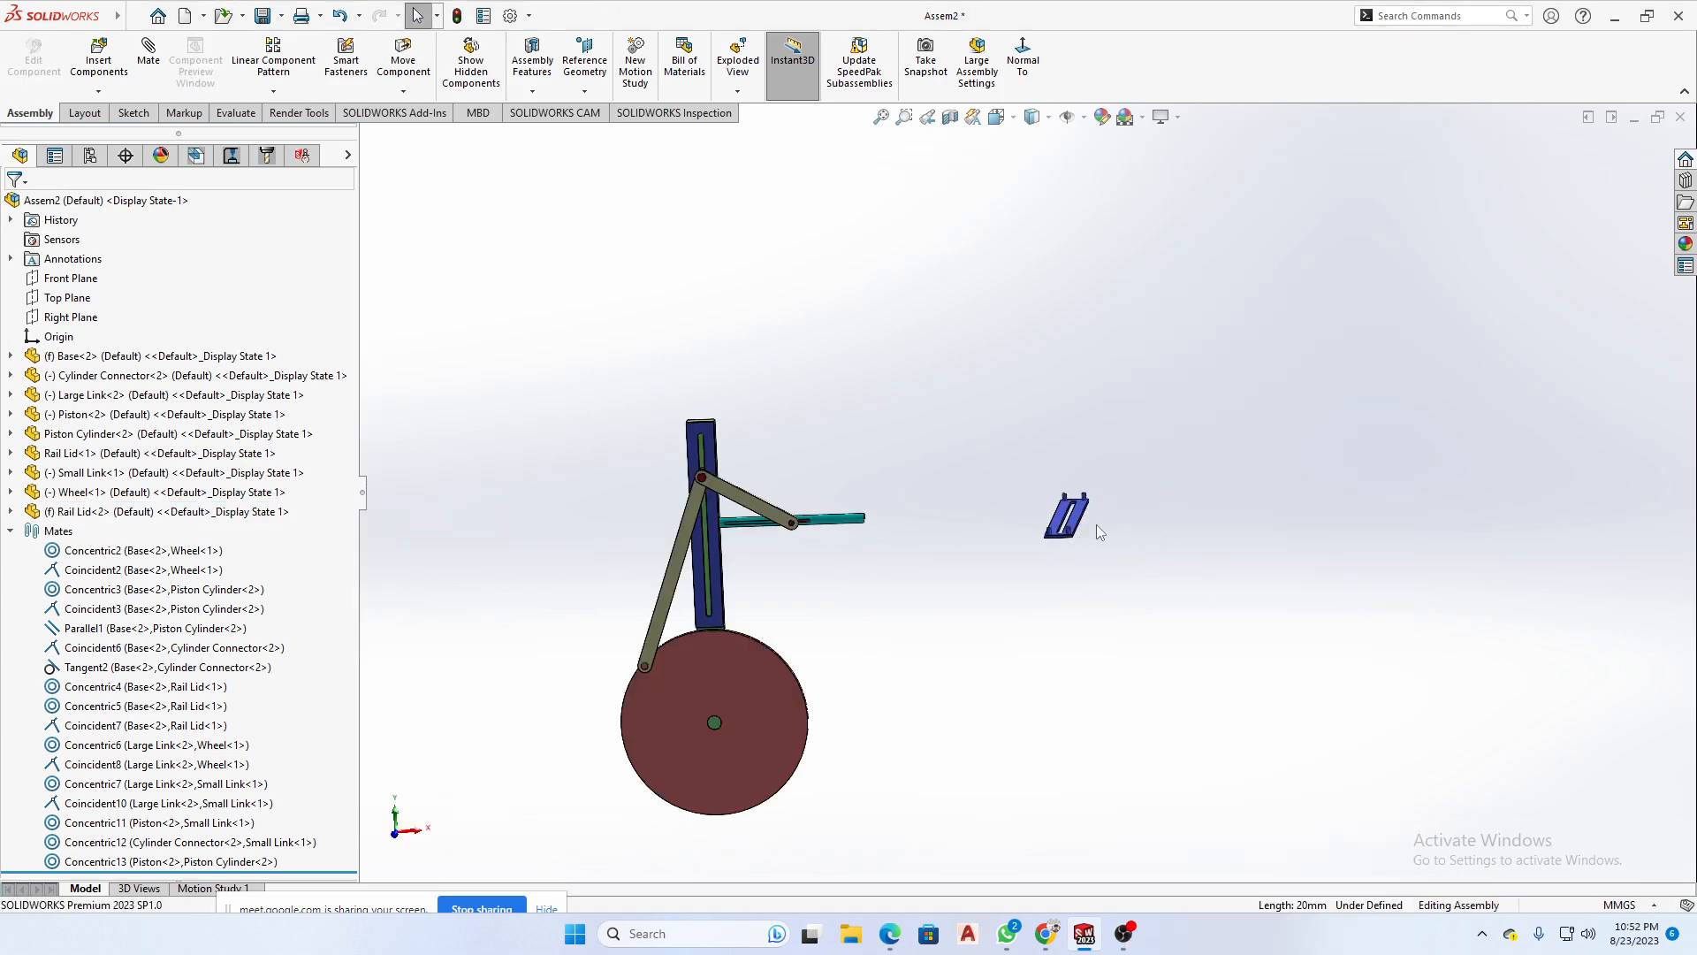
- Float the fixed second Rail Lid and move it close to the wheel, below the Piston Cylinder
{"action": "left_click", "coordinate": [1075, 529]}
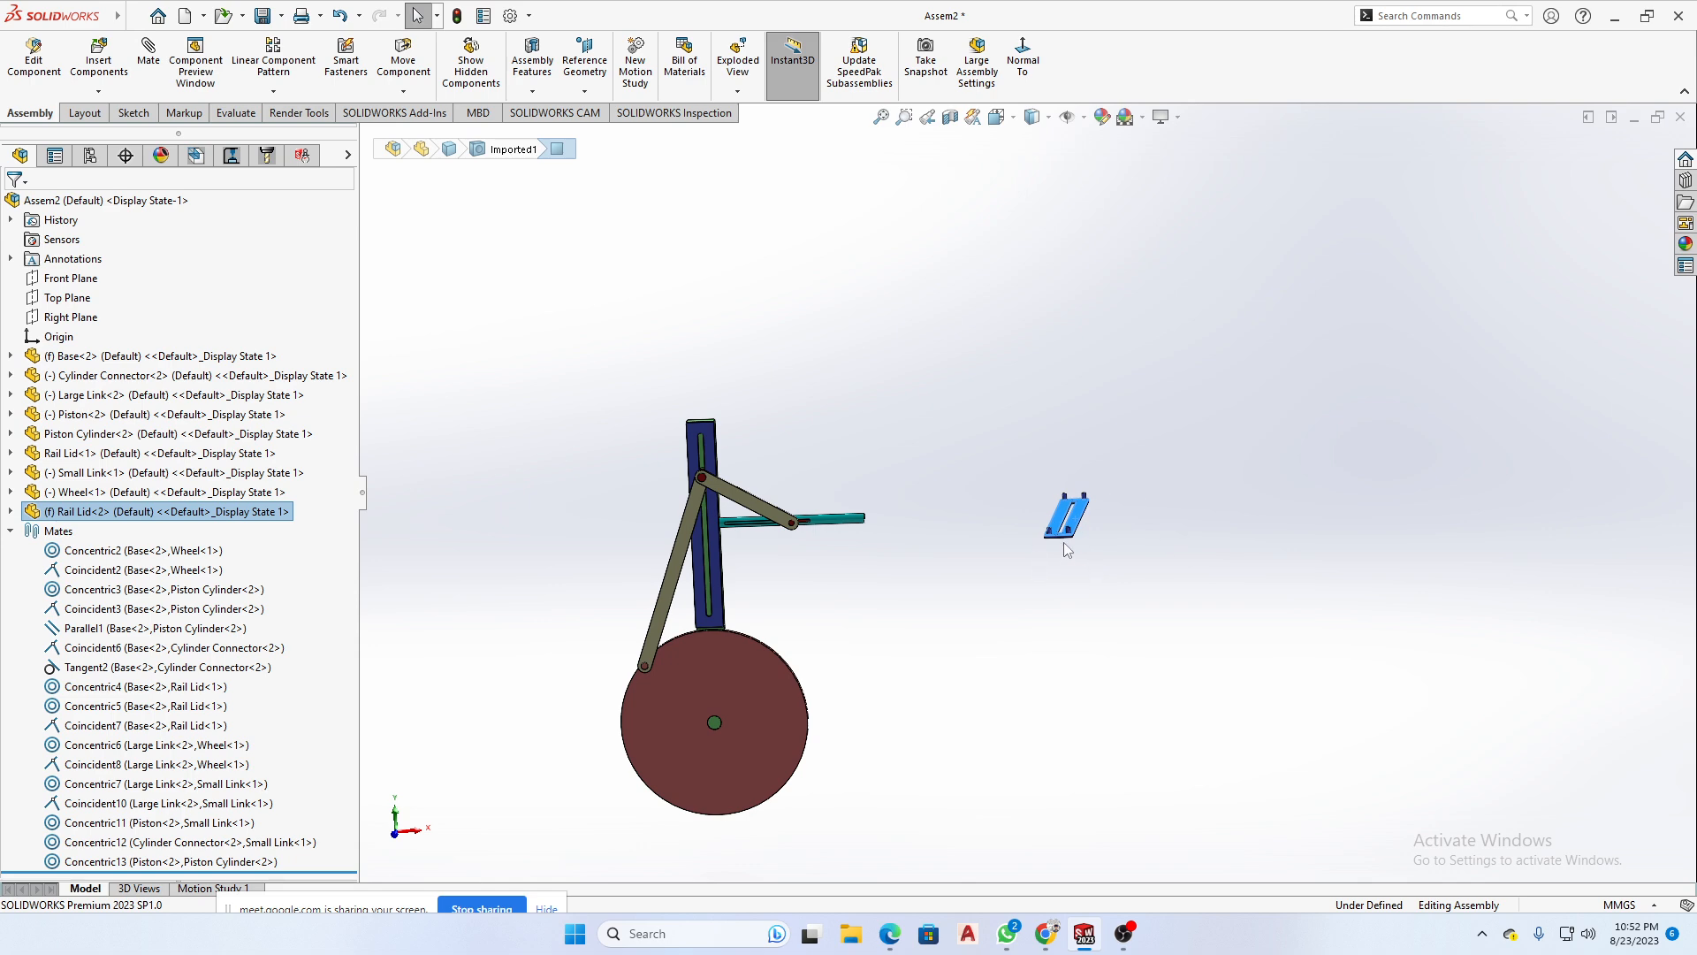
{"action": "scroll", "coordinate": [1086, 513], "scroll_direction": "down", "scroll_amount": 9}
{"action": "left_click", "coordinate": [1519, 517]}
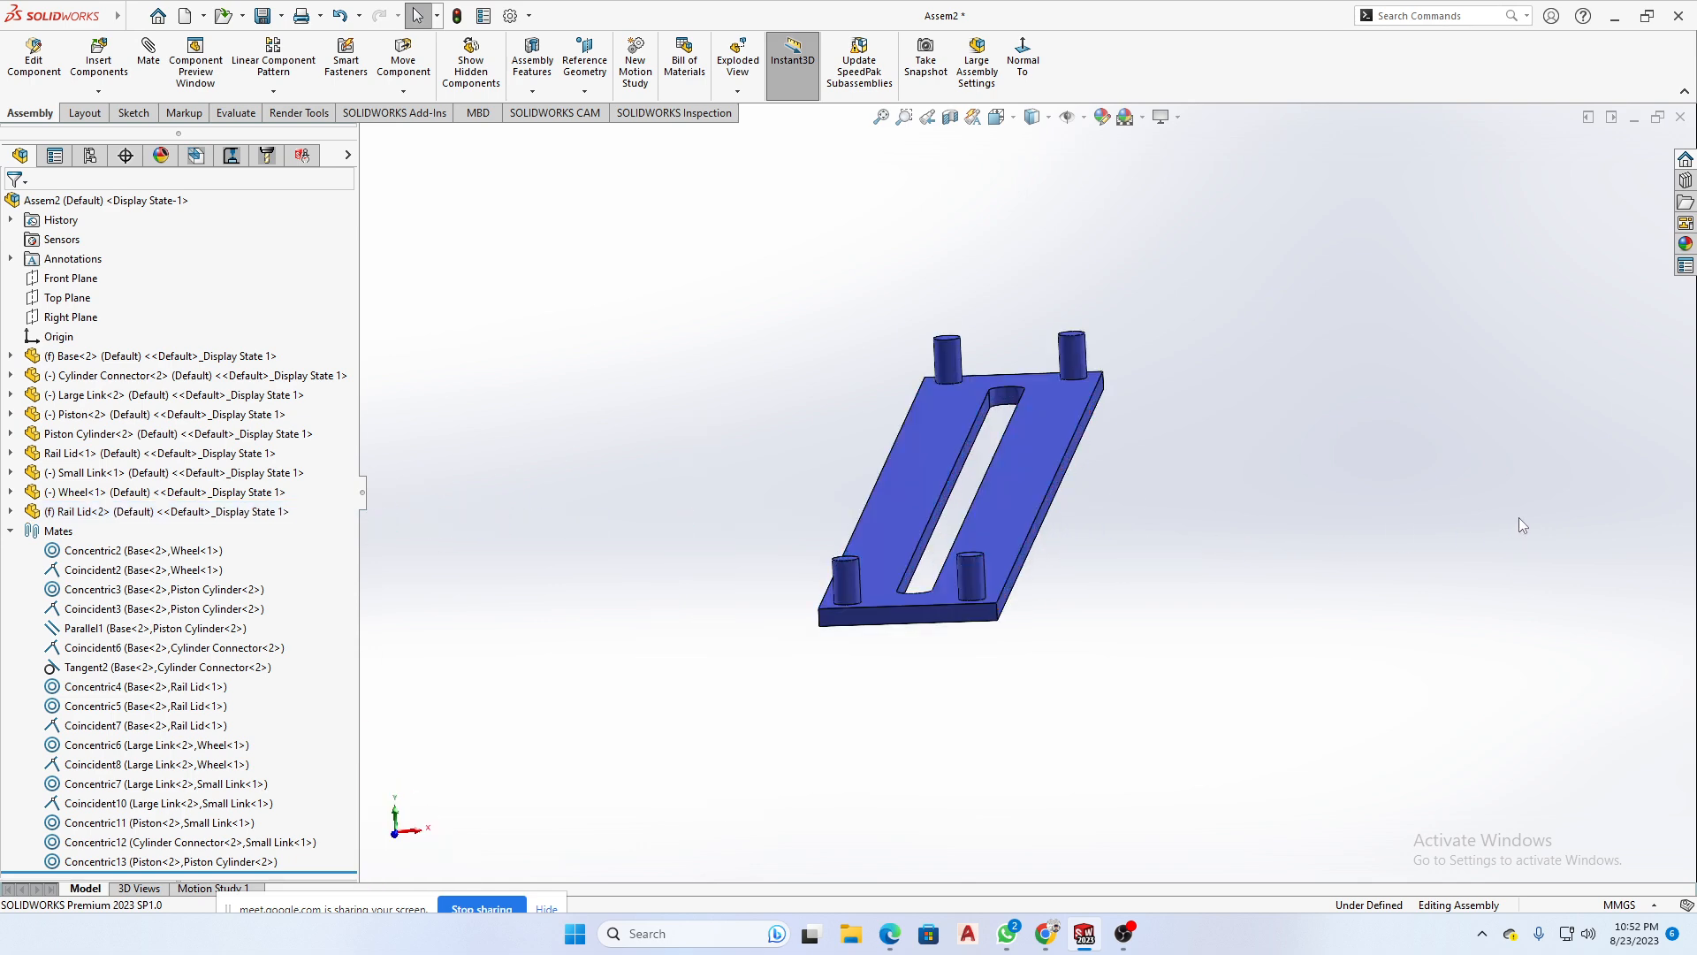
{"action": "right_click", "coordinate": [1011, 505]}
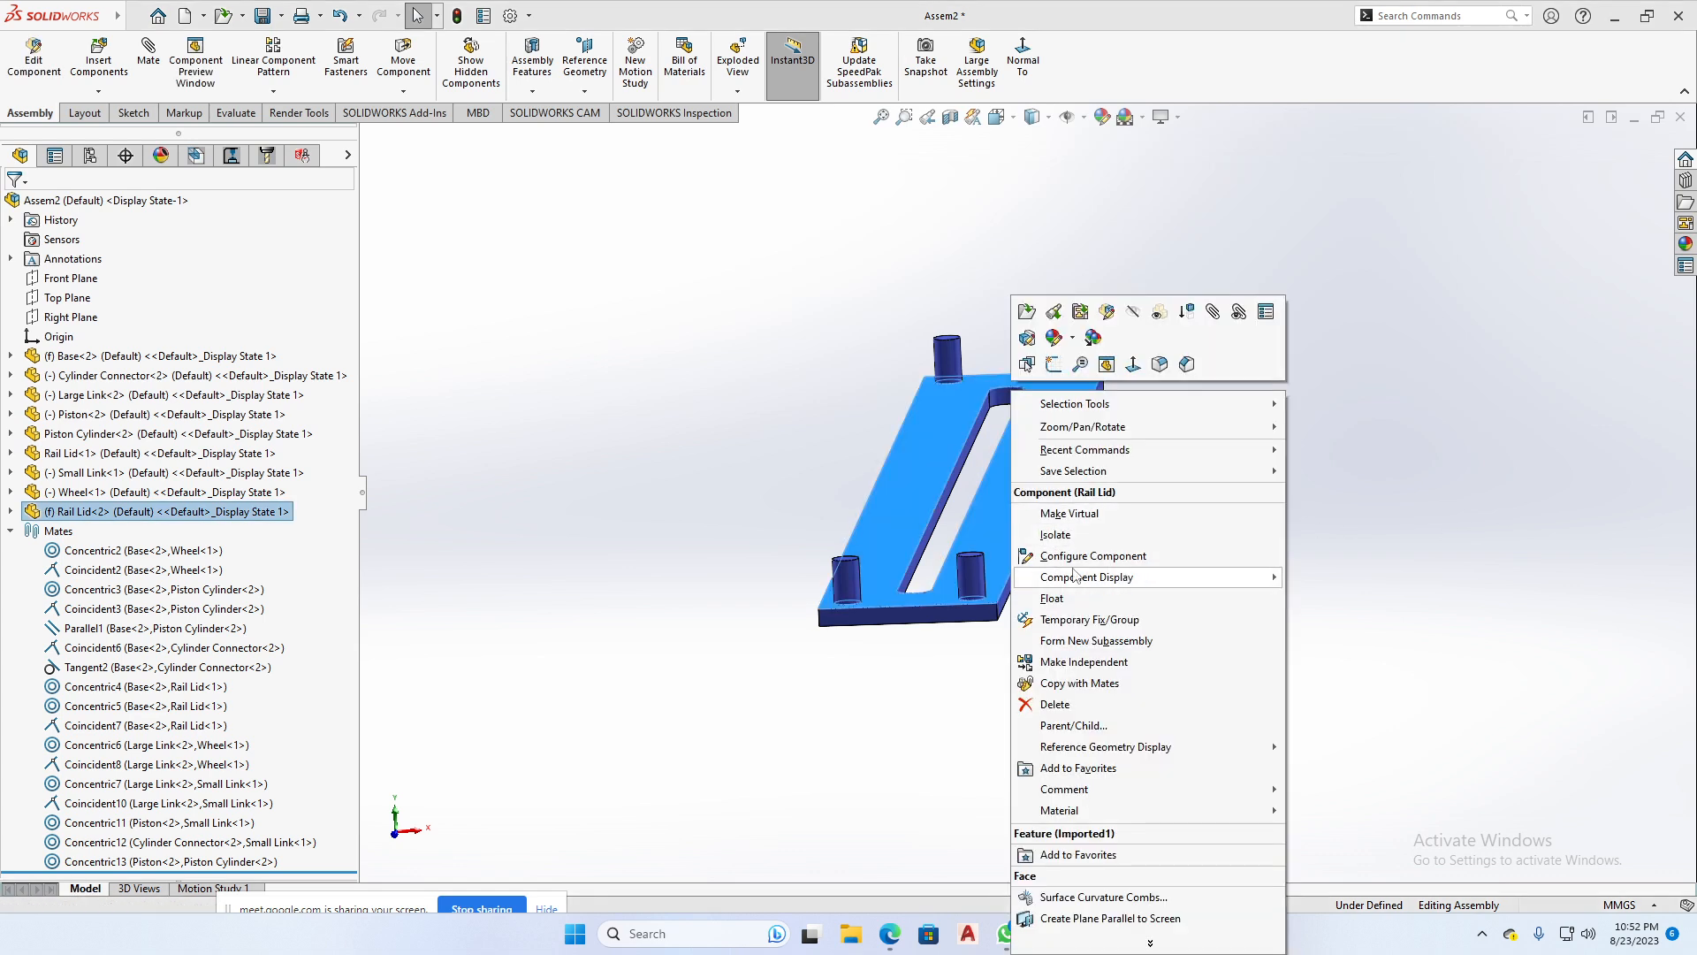
{"action": "left_click", "coordinate": [1087, 600]}
{"action": "scroll", "coordinate": [1376, 595], "scroll_direction": "up", "scroll_amount": 5}
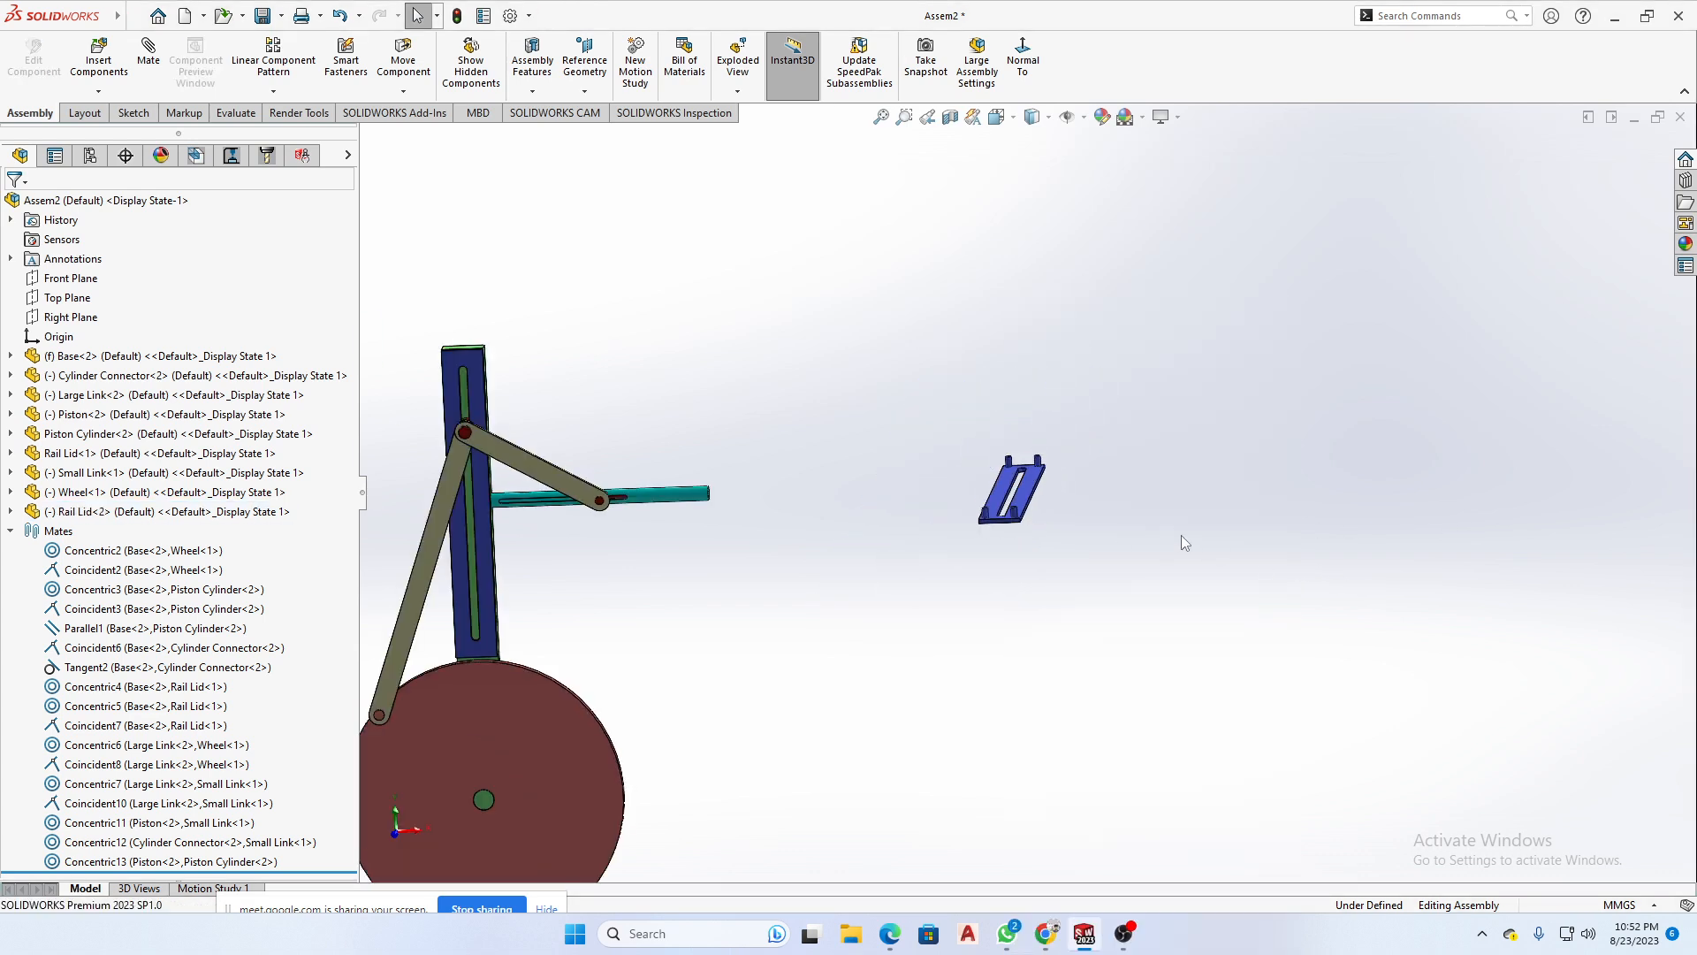
{"action": "left_click_drag", "start_coordinate": [1028, 517], "coordinate": [641, 652]}
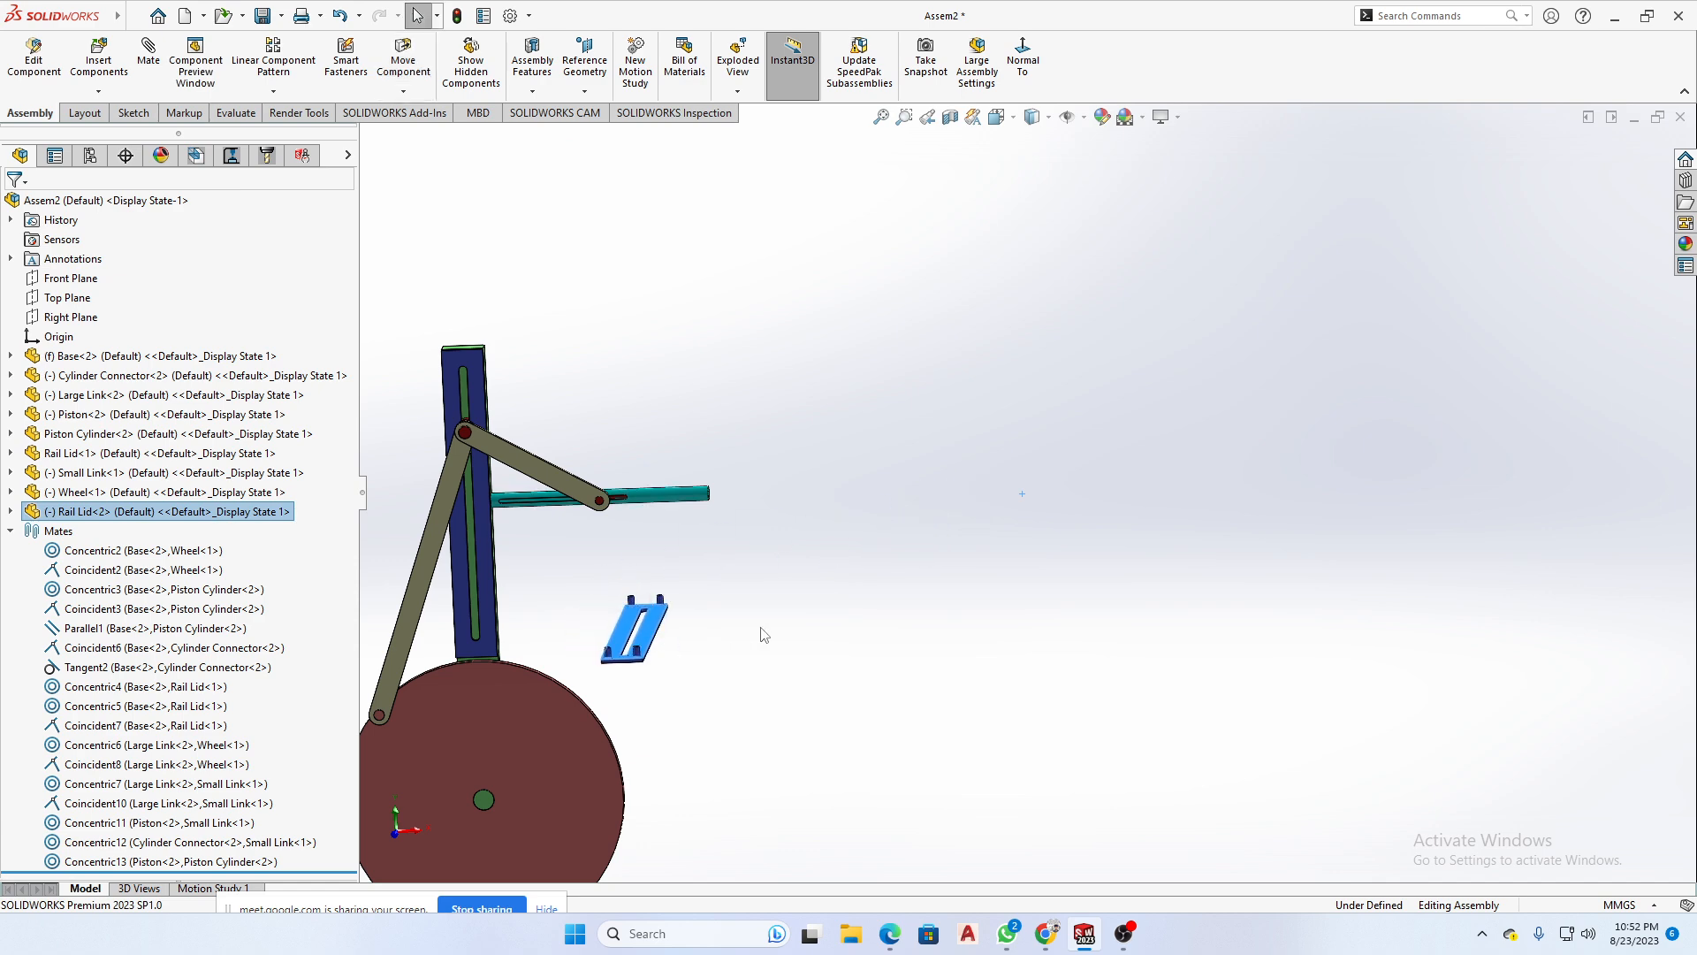
- Move the floating second Rail Lid outward, away from the wheel and beyond the end of the Piston Cylinder
{"action": "scroll", "coordinate": [827, 603], "scroll_direction": "up", "scroll_amount": 2}
{"action": "scroll", "coordinate": [721, 610], "scroll_direction": "down", "scroll_amount": 3}
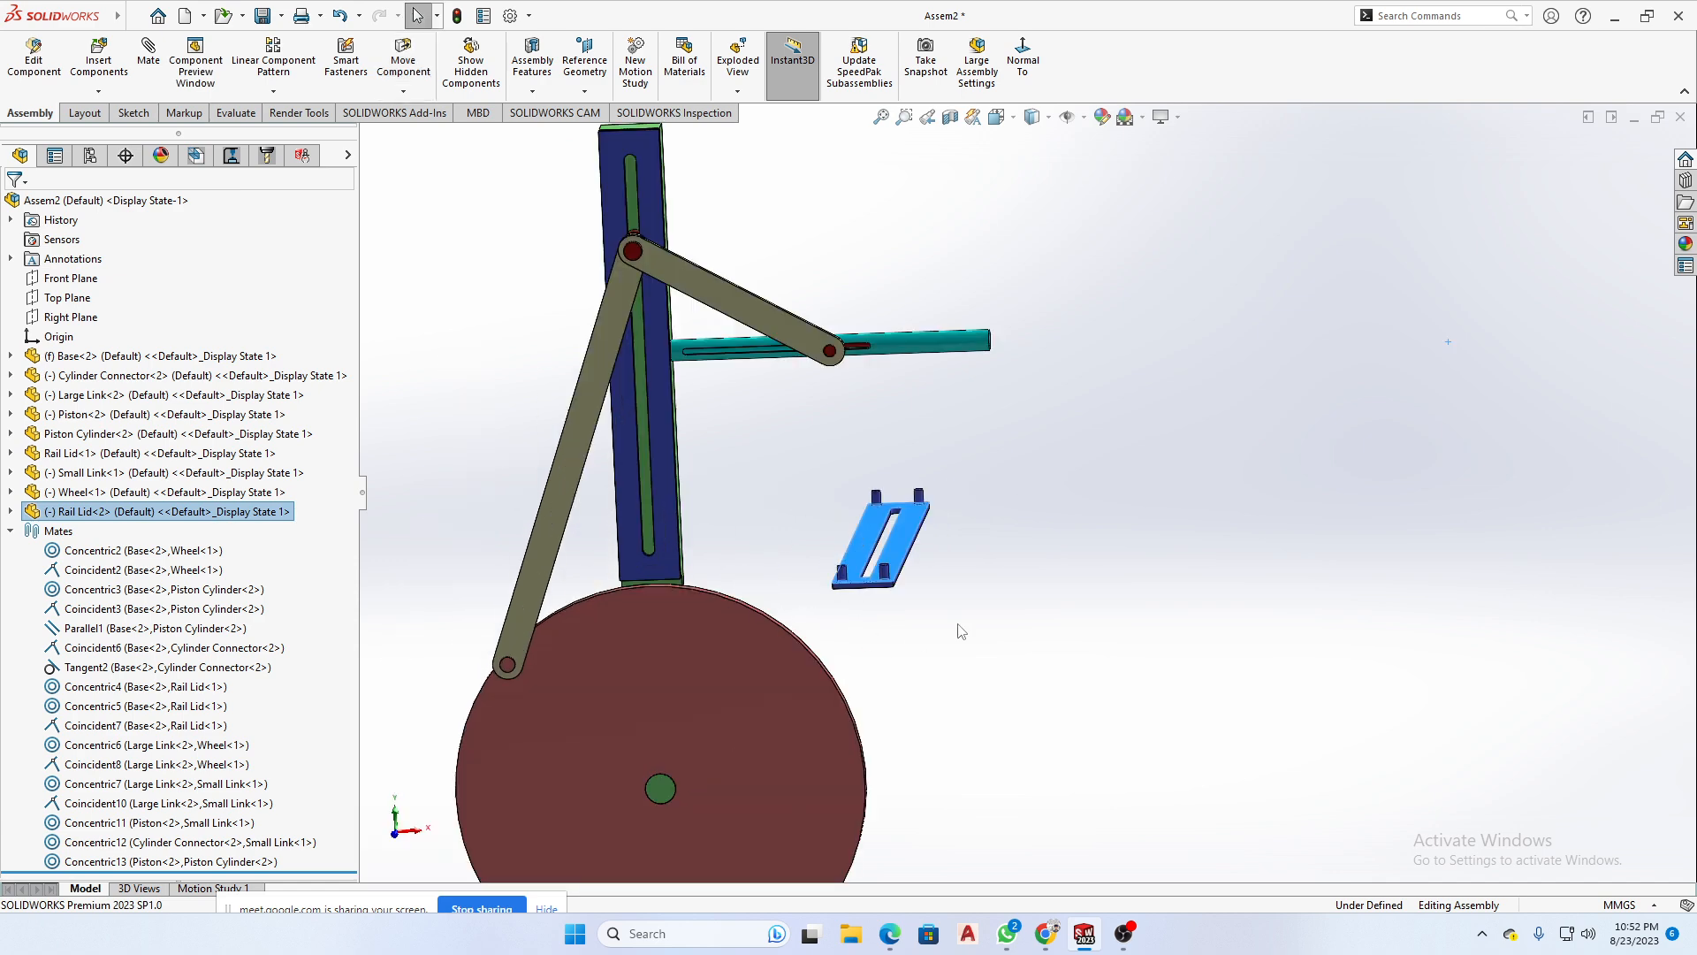
{"action": "scroll", "coordinate": [913, 530], "scroll_direction": "down", "scroll_amount": 4}
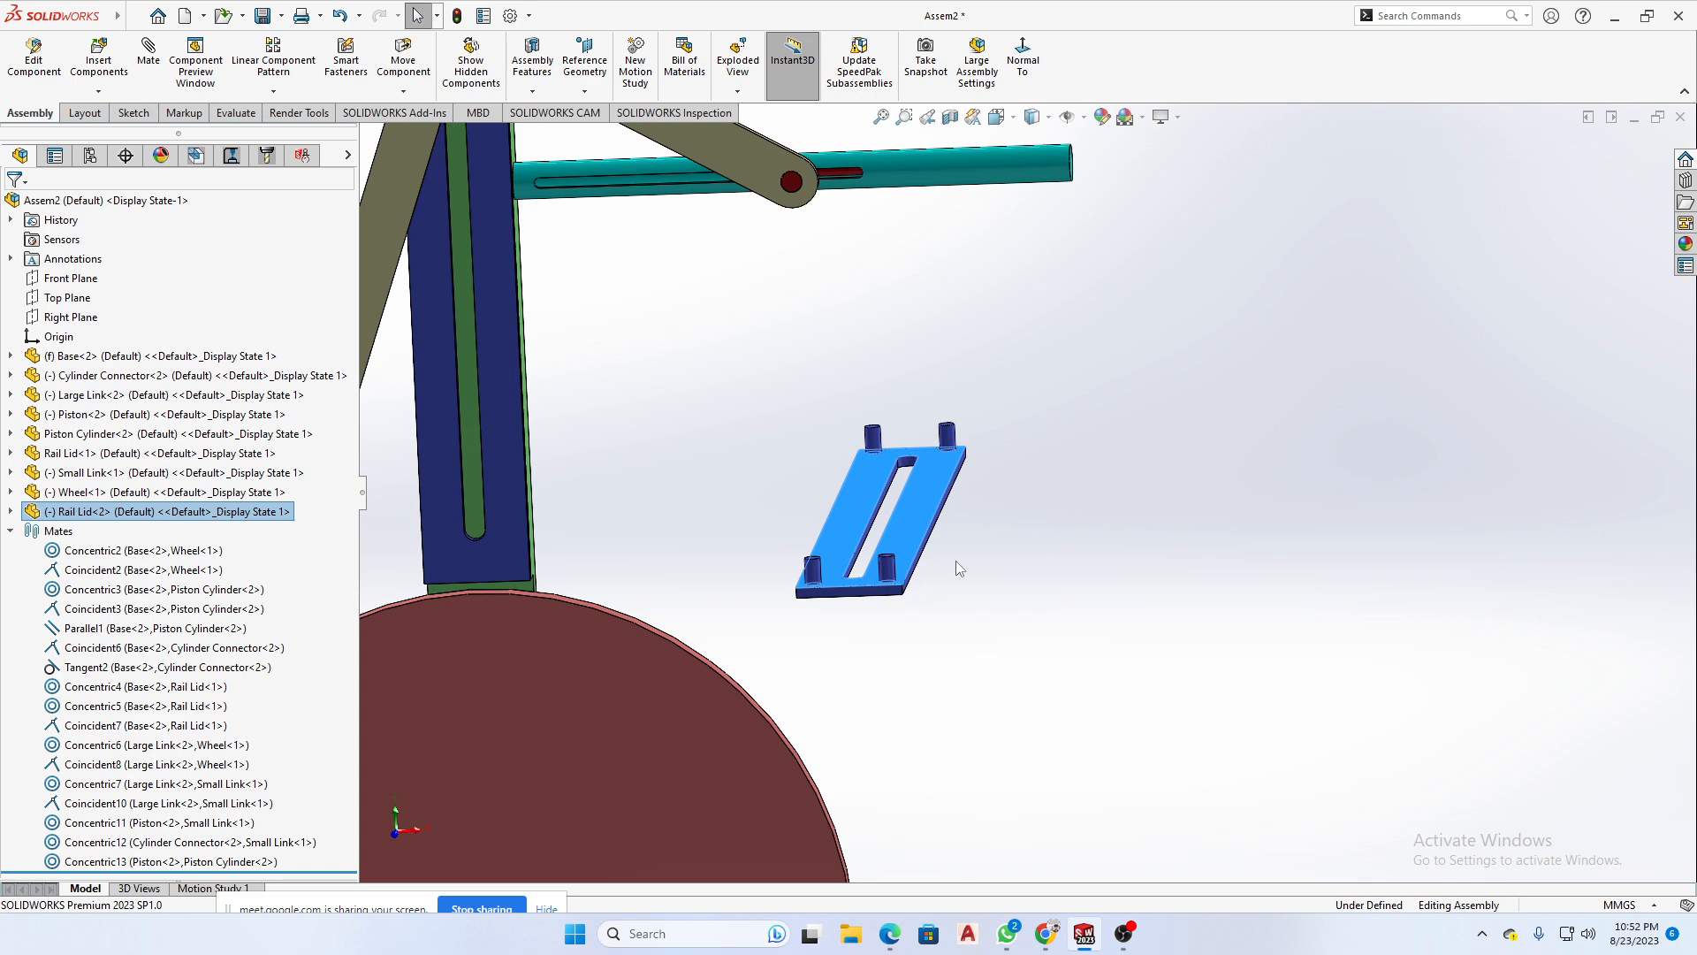
{"action": "mouse_move", "coordinate": [1008, 928]}
{"action": "left_click", "coordinate": [944, 631]}
{"action": "scroll", "coordinate": [935, 631], "scroll_direction": "up", "scroll_amount": 3}
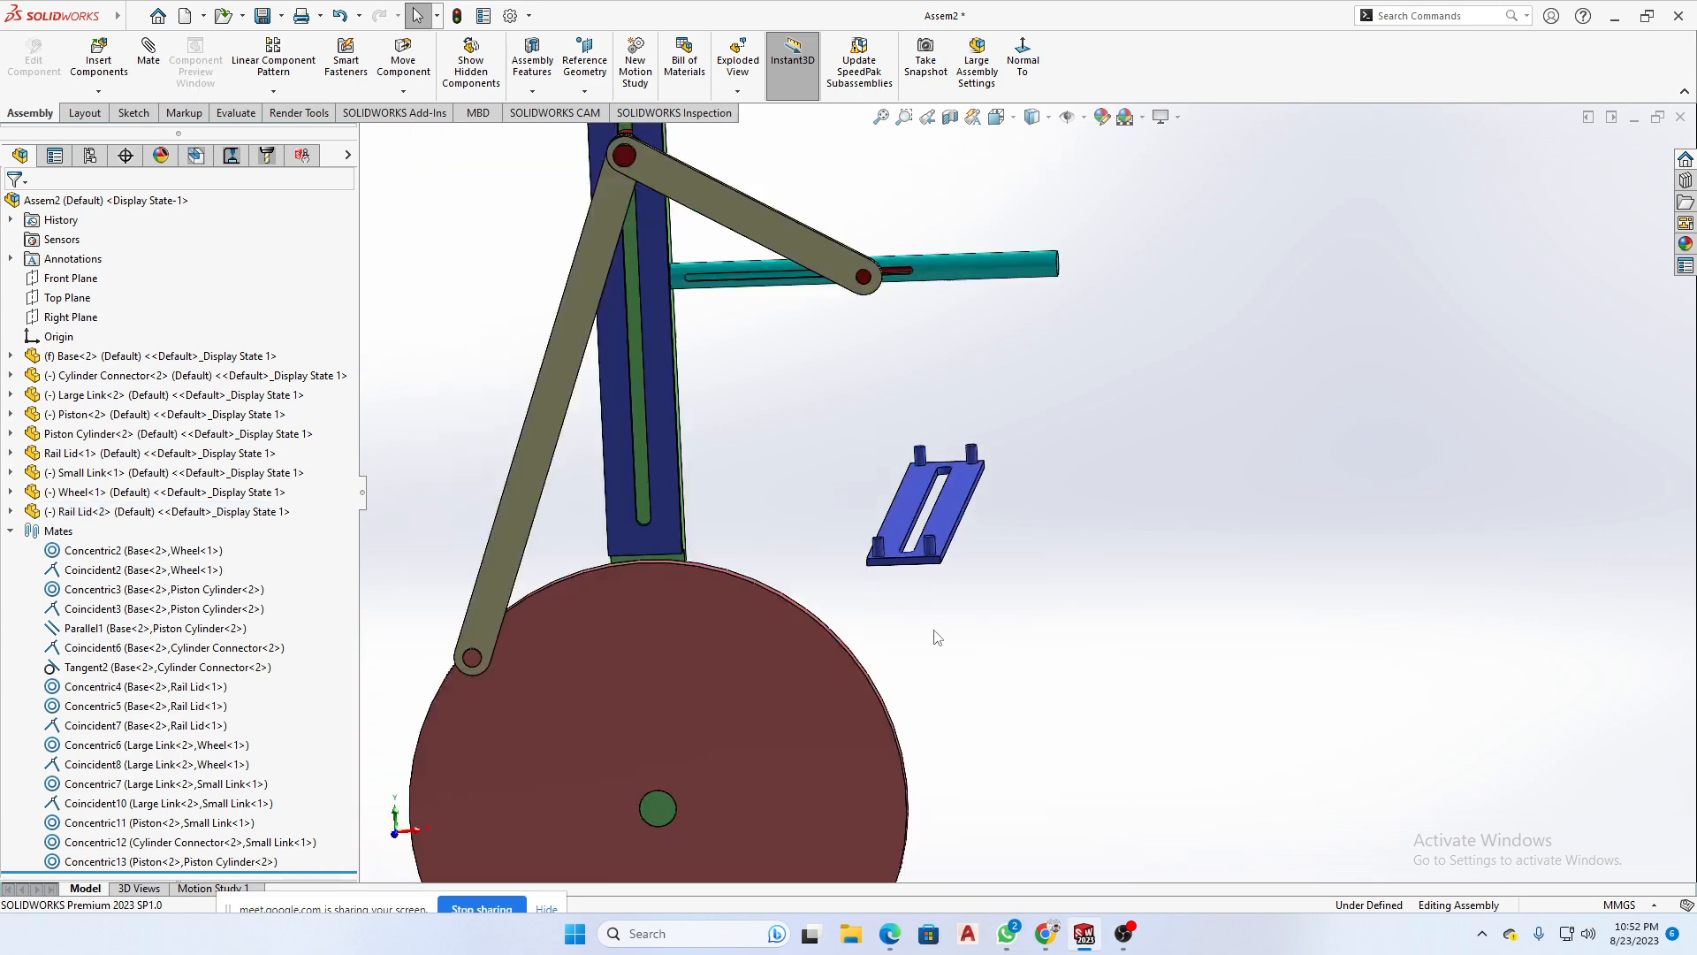
{"action": "mouse_move", "coordinate": [928, 559]}
{"action": "middle_mouse_down"}
{"action": "mouse_move", "coordinate": [887, 593]}
{"action": "mouse_move", "coordinate": [841, 598]}
{"action": "mouse_move", "coordinate": [953, 613]}
{"action": "mouse_move", "coordinate": [971, 549]}
{"action": "mouse_move", "coordinate": [952, 536]}
{"action": "middle_mouse_up"}
{"action": "scroll", "coordinate": [1012, 726], "scroll_direction": "up", "scroll_amount": 3}
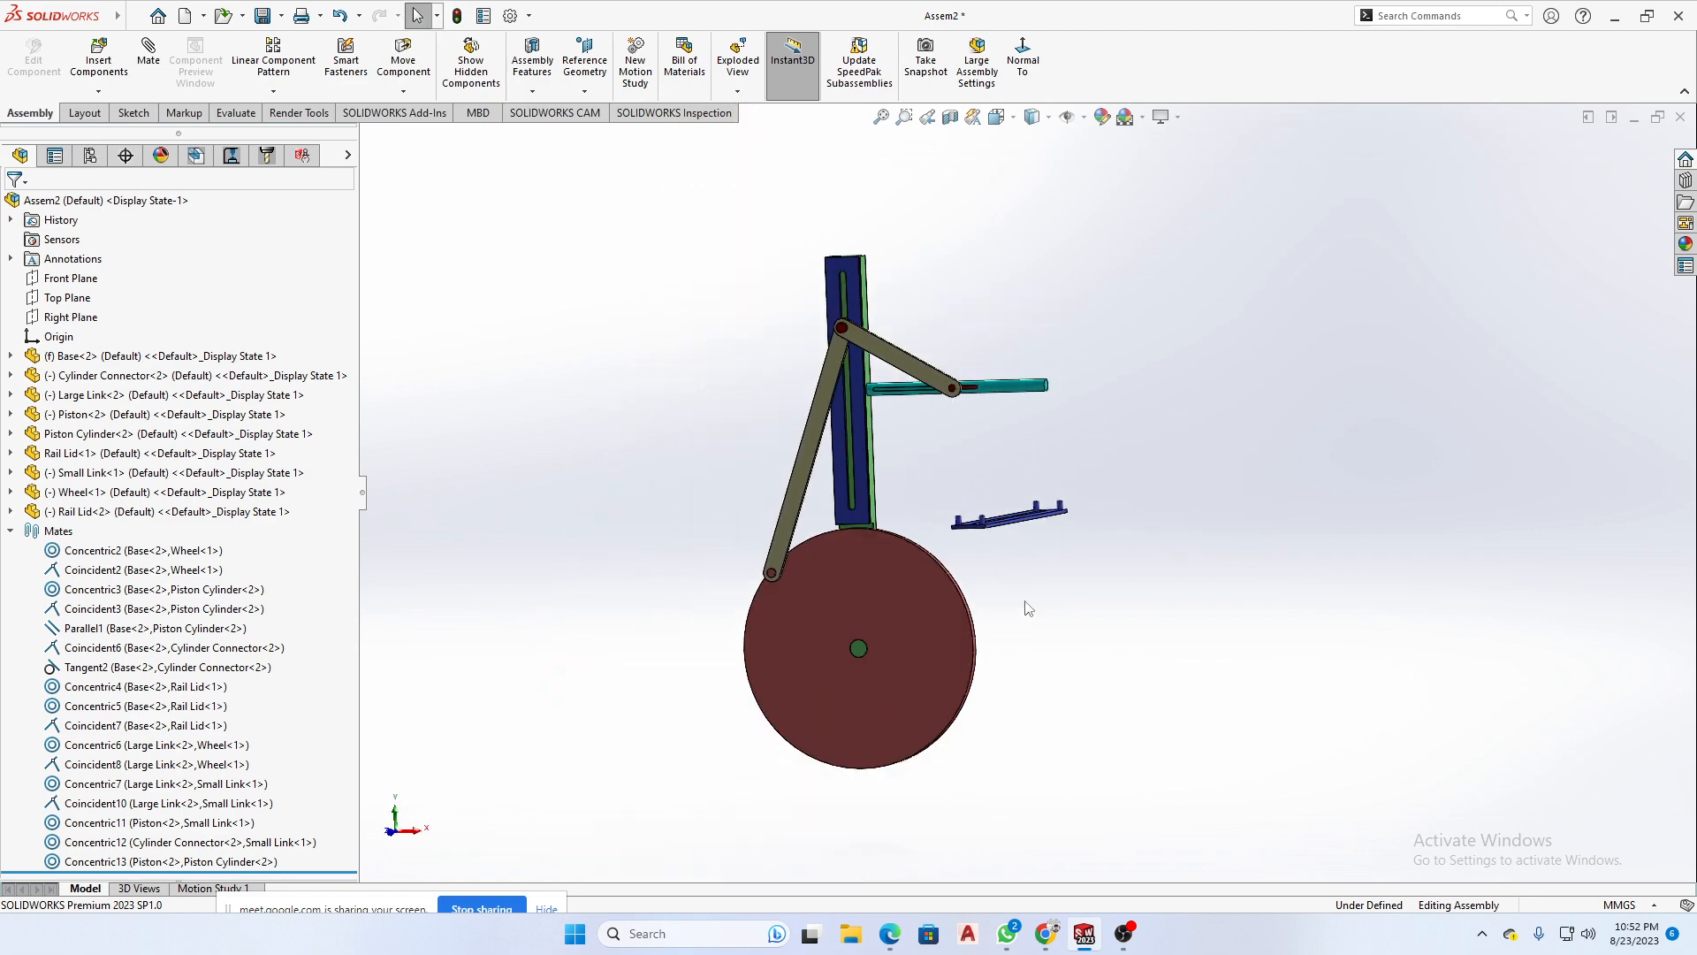
{"action": "scroll", "coordinate": [1008, 557], "scroll_direction": "down", "scroll_amount": 3}
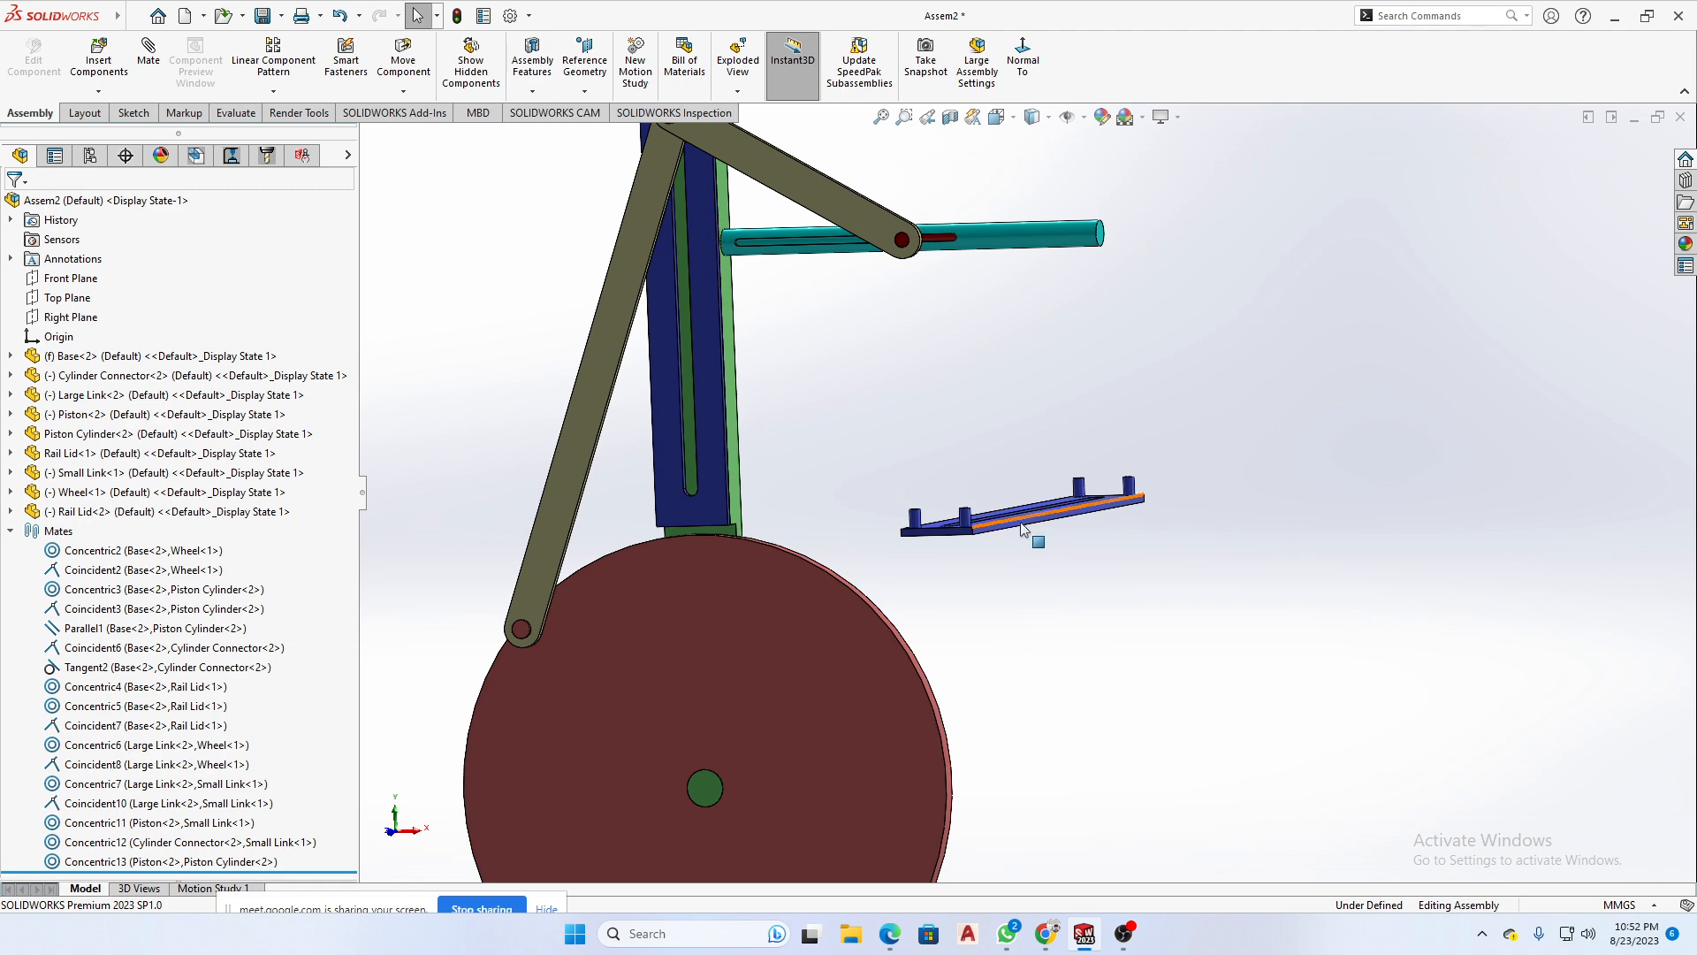
{"action": "left_click_drag", "start_coordinate": [1051, 520], "coordinate": [1217, 462]}
{"action": "left_click", "coordinate": [1261, 528]}
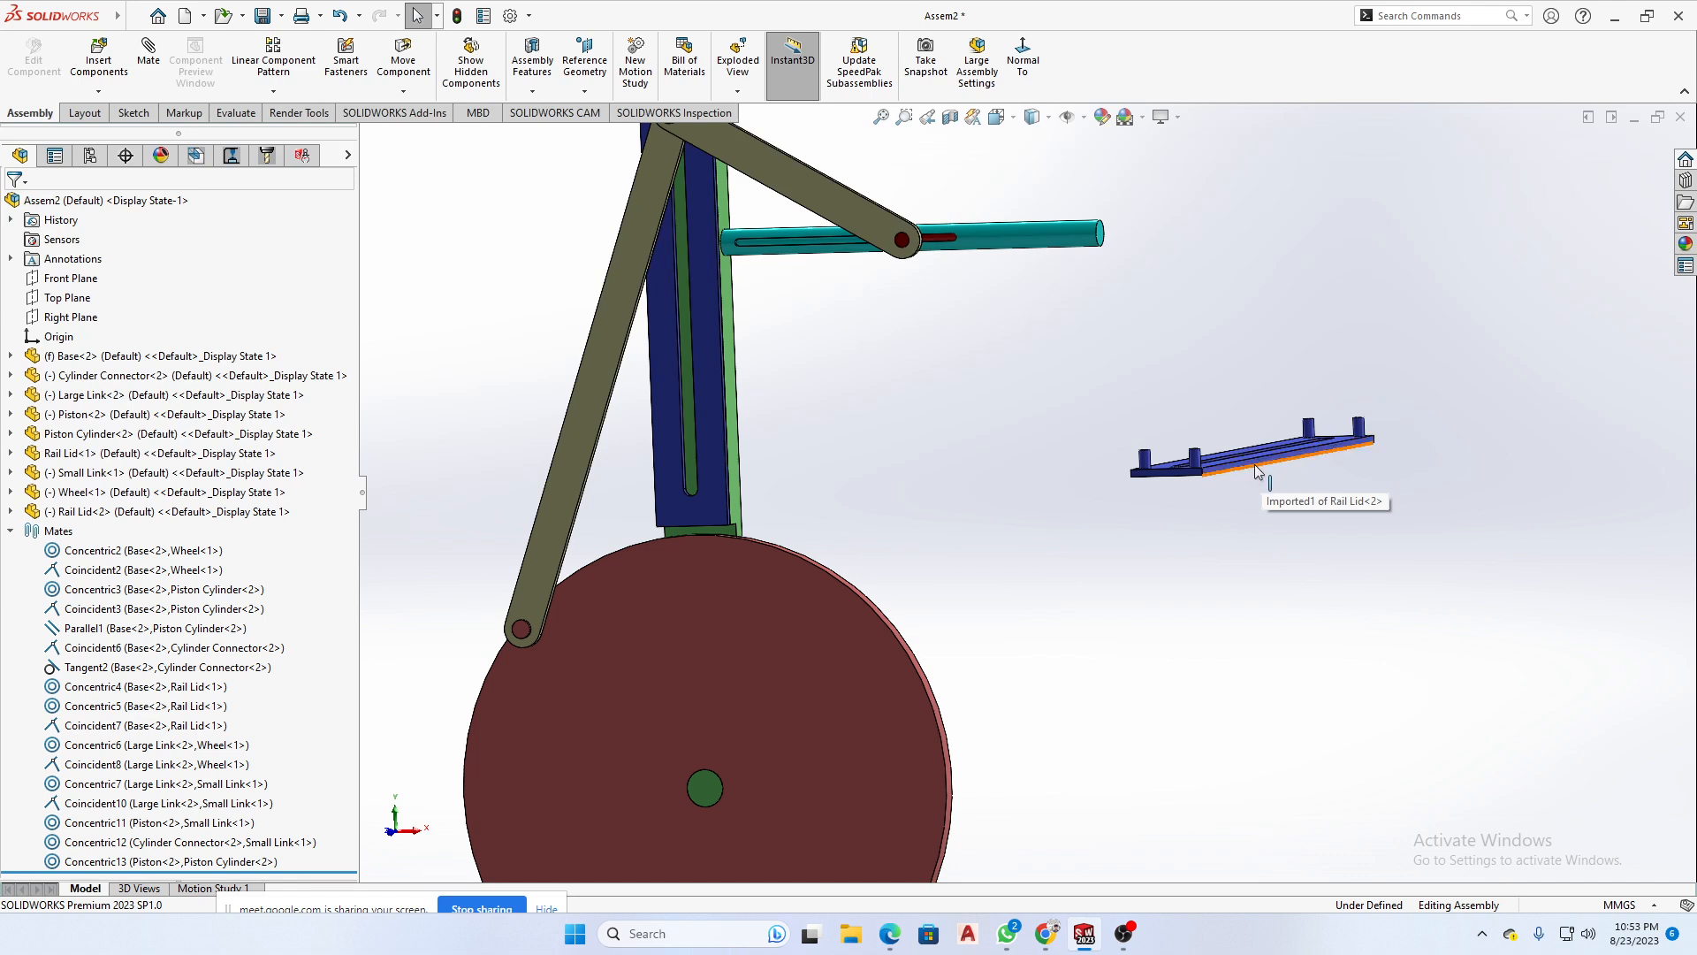
- Move the second Rail Lid back toward the linkage and raise it above the wheel
{"action": "left_click_drag", "start_coordinate": [1260, 469], "coordinate": [1112, 585]}
{"action": "key", "text": "Escape"}
{"action": "middle_click_drag", "start_coordinate": [1111, 586], "coordinate": [811, 556]}
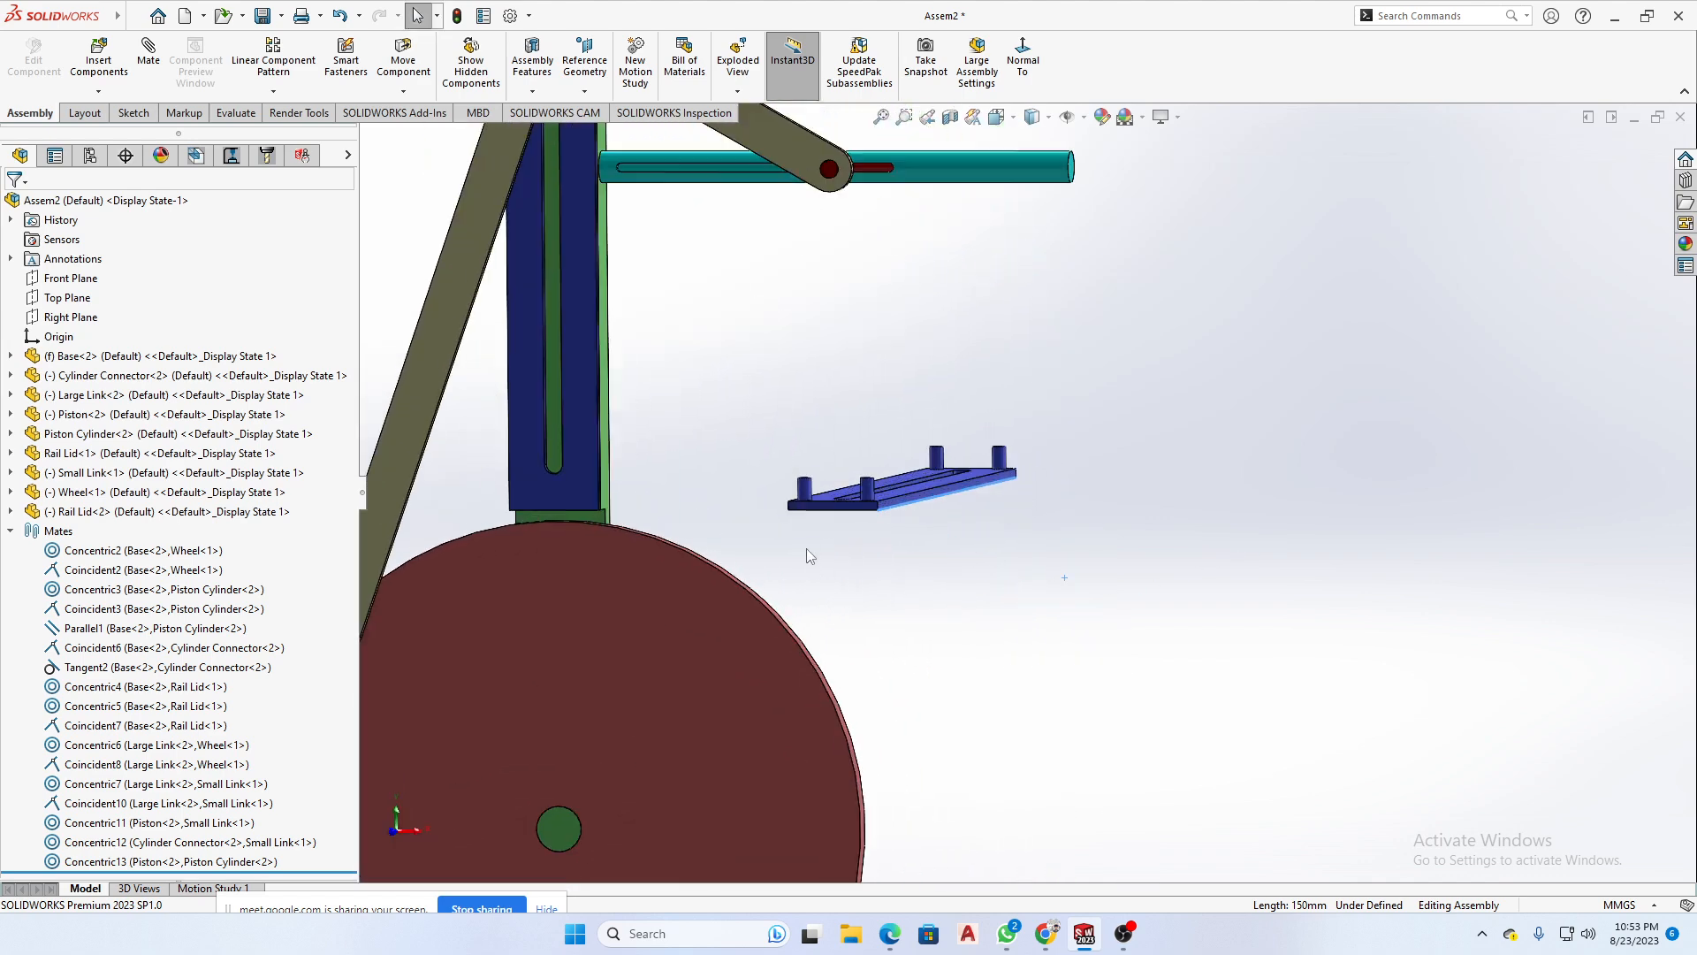
{"action": "scroll", "coordinate": [835, 490], "scroll_direction": "down", "scroll_amount": 3}
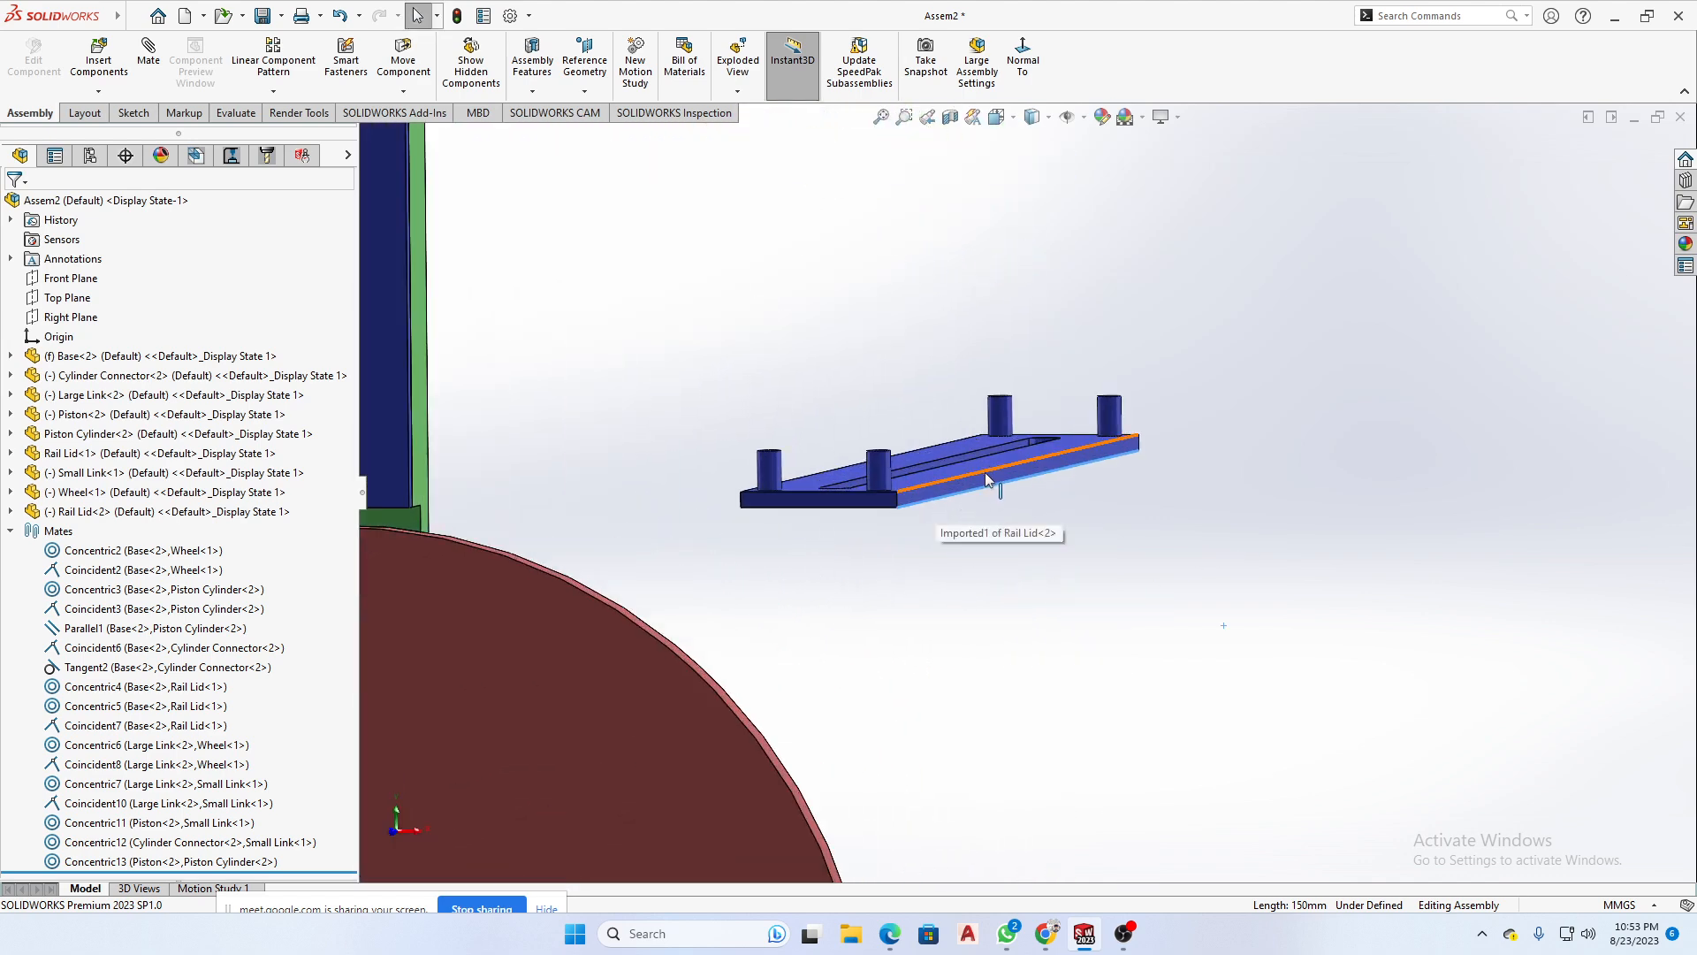
{"action": "left_click_drag", "start_coordinate": [959, 485], "coordinate": [977, 364]}
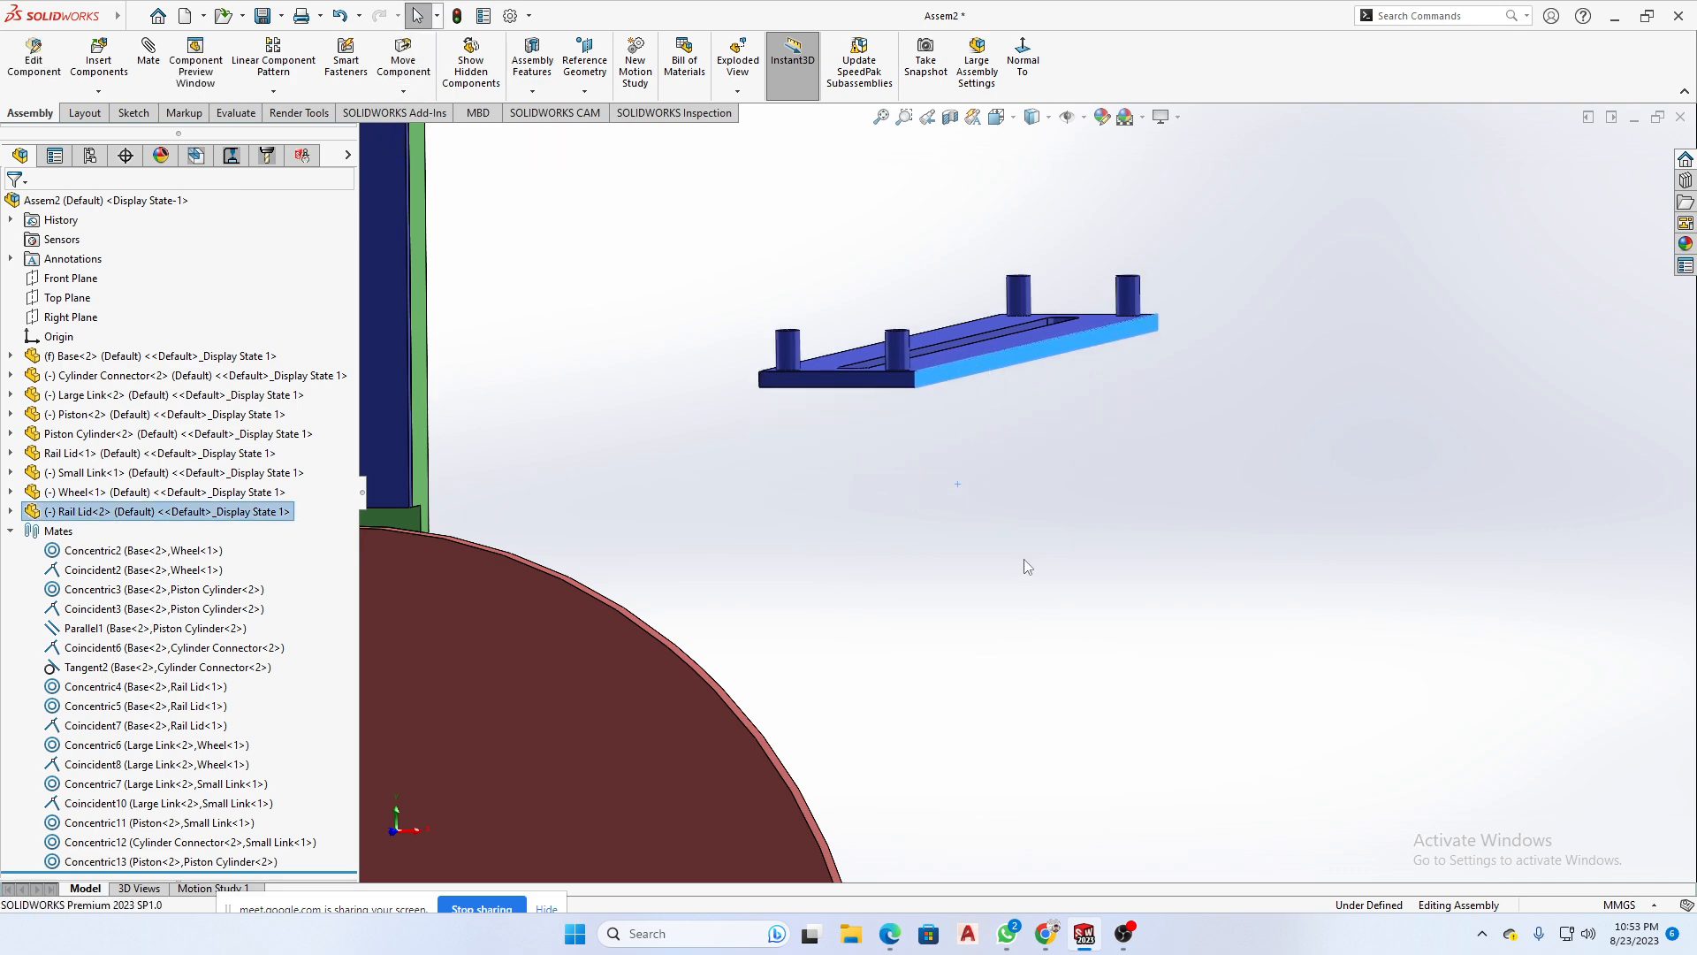
- Reposition the second Rail Lid in the space below the Piston Cylinder, checking its placement from several angles
{"action": "scroll", "coordinate": [1031, 576], "scroll_direction": "up", "scroll_amount": 2}
{"action": "scroll", "coordinate": [1043, 596], "scroll_direction": "up", "scroll_amount": 3}
{"action": "middle_click_drag", "start_coordinate": [1127, 652], "coordinate": [1029, 463]}
{"action": "scroll", "coordinate": [1029, 463], "scroll_direction": "down", "scroll_amount": 3}
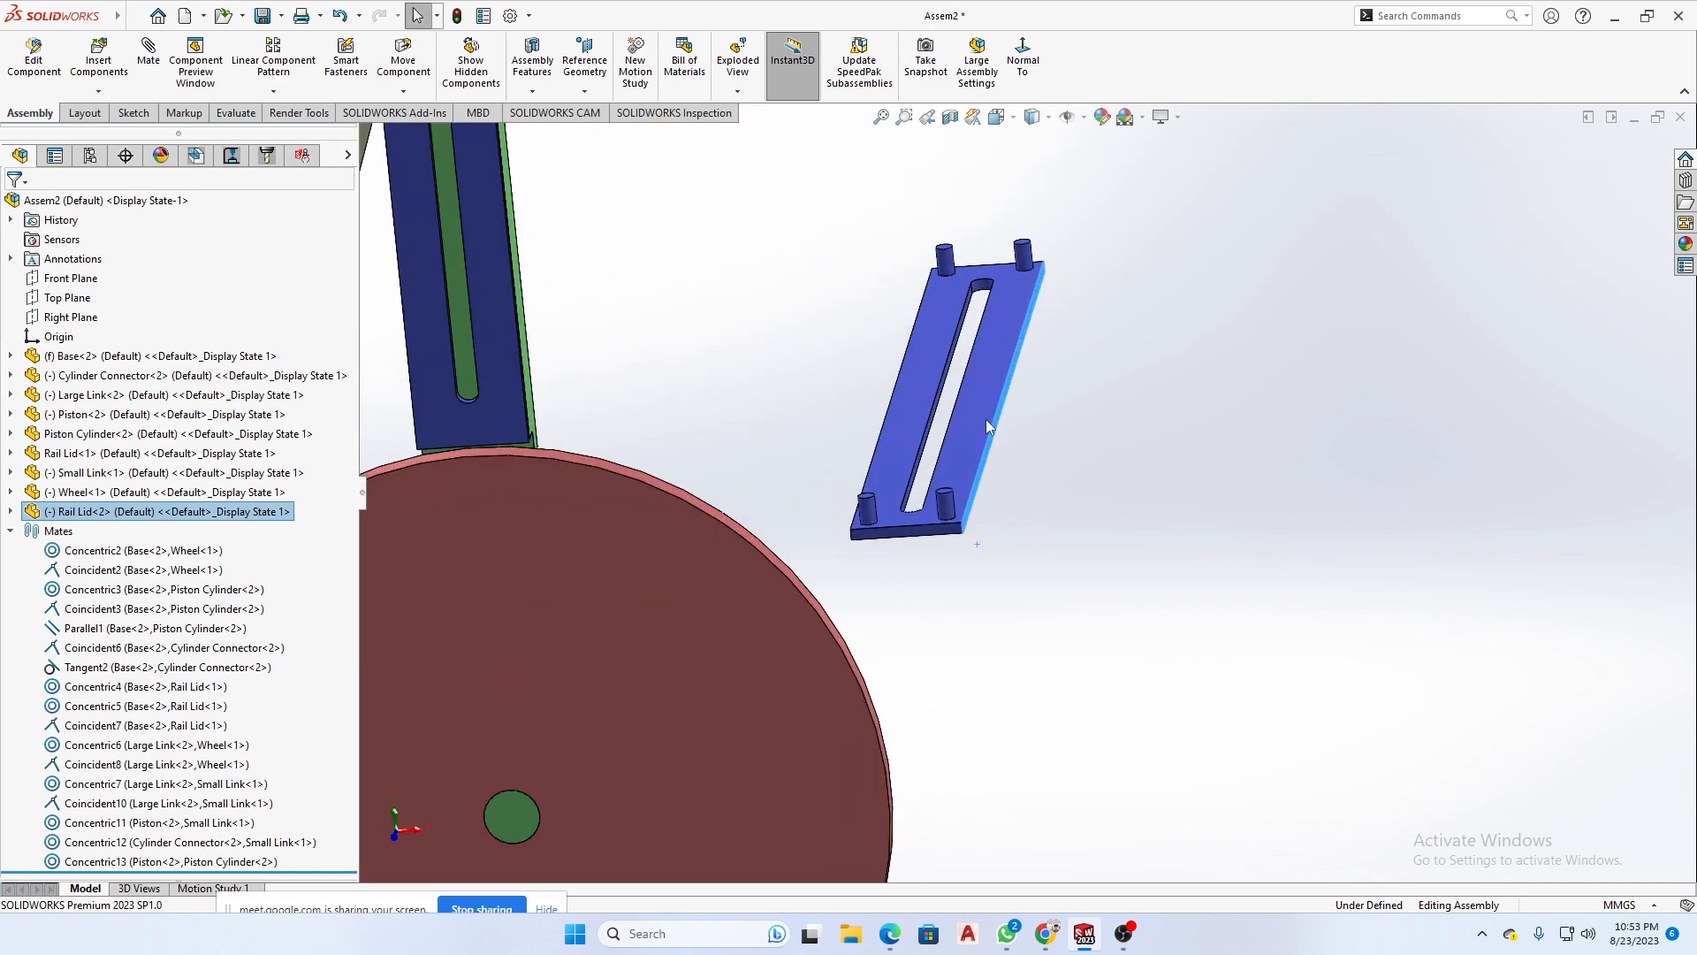
{"action": "left_click_drag", "start_coordinate": [971, 449], "coordinate": [959, 382]}
{"action": "scroll", "coordinate": [990, 625], "scroll_direction": "up", "scroll_amount": 3}
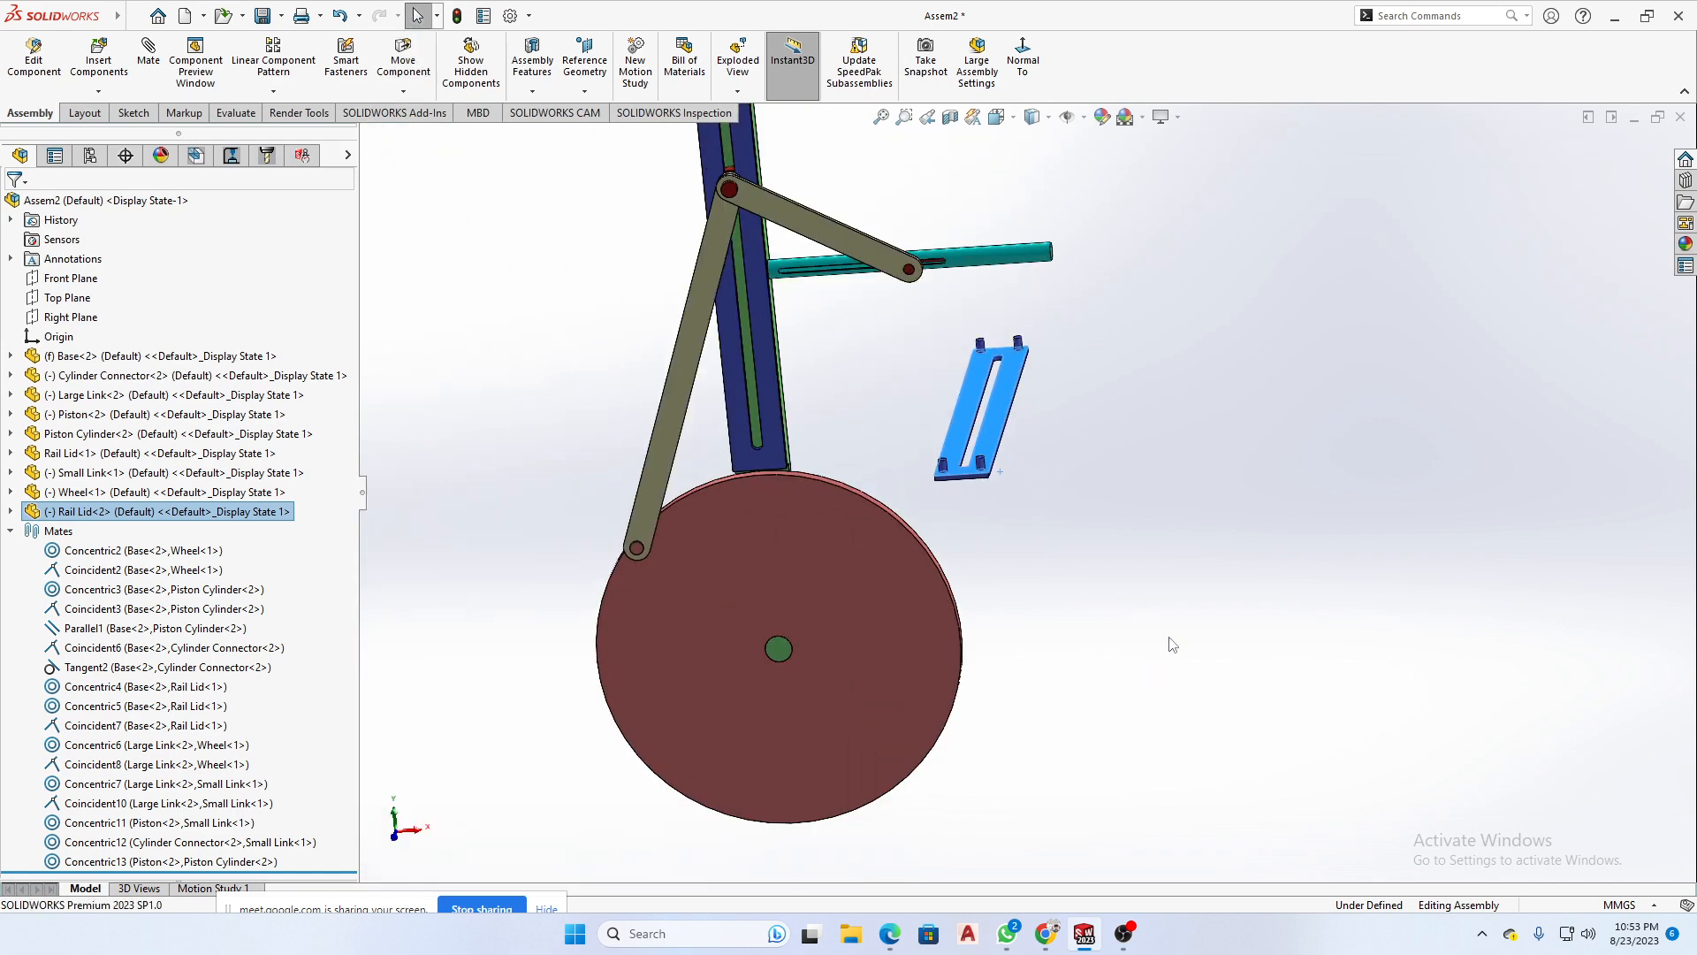
{"action": "middle_click_drag", "start_coordinate": [1147, 627], "coordinate": [967, 438]}
{"action": "scroll", "coordinate": [925, 395], "scroll_direction": "down", "scroll_amount": 5}
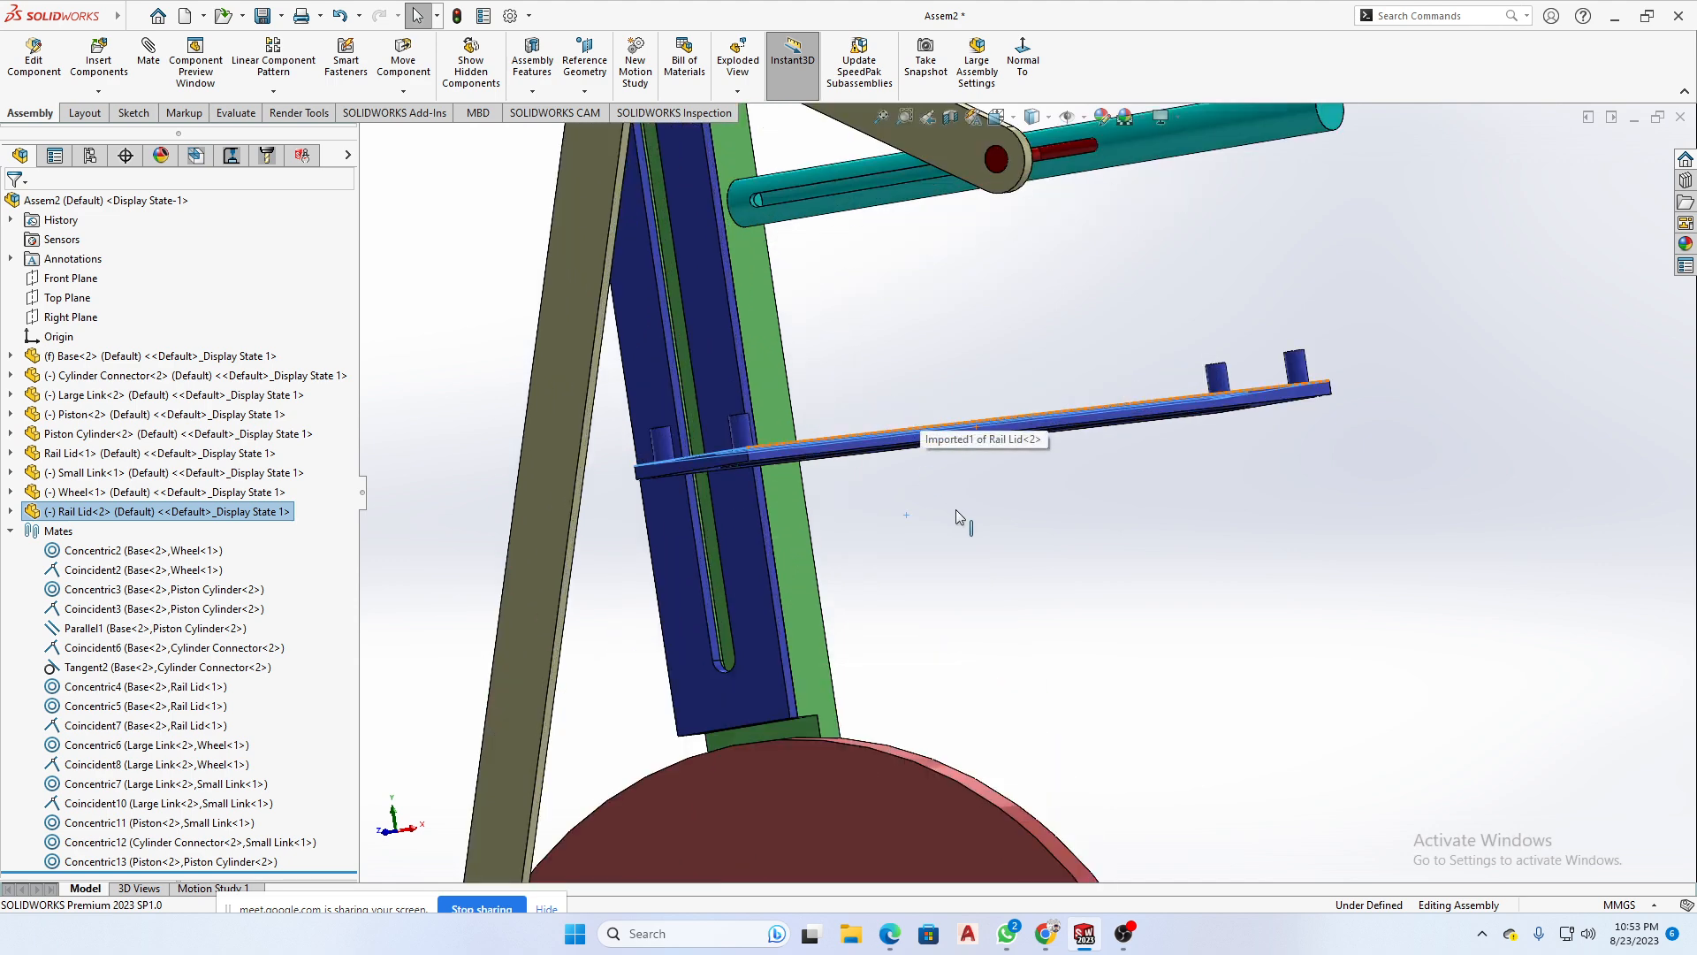
{"action": "middle_click_drag", "start_coordinate": [956, 509], "coordinate": [1031, 549]}
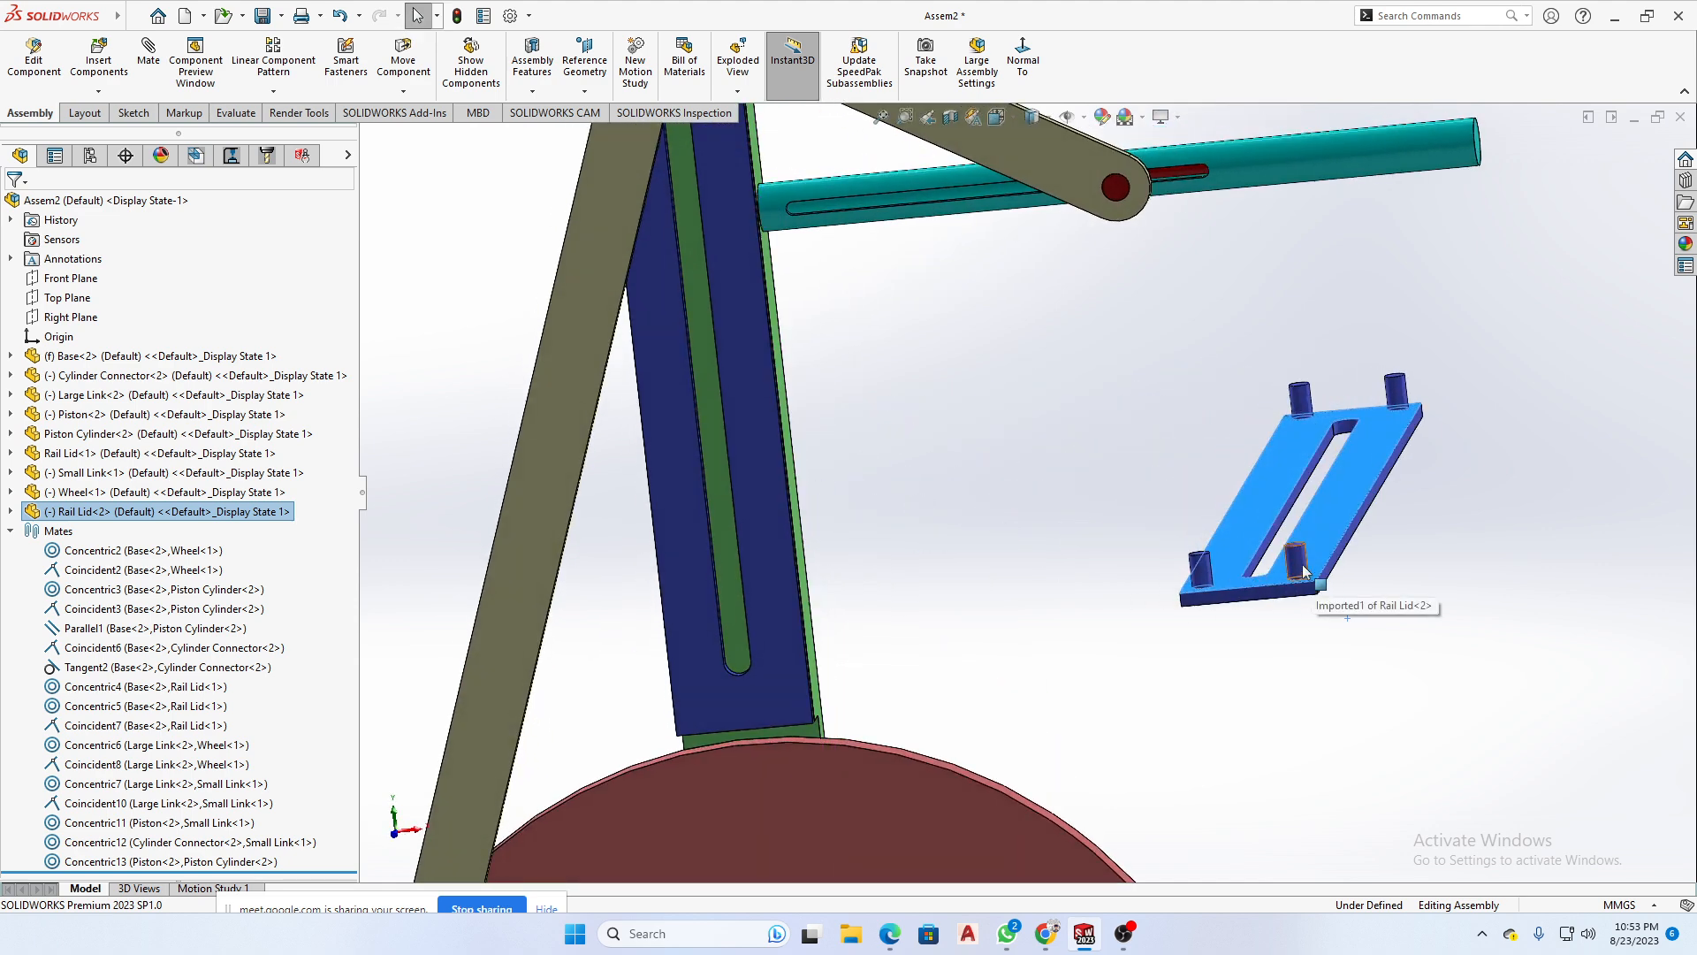
{"action": "left_click_drag", "start_coordinate": [1301, 567], "coordinate": [1123, 562]}
{"action": "scroll", "coordinate": [1309, 631], "scroll_direction": "up", "scroll_amount": 3}
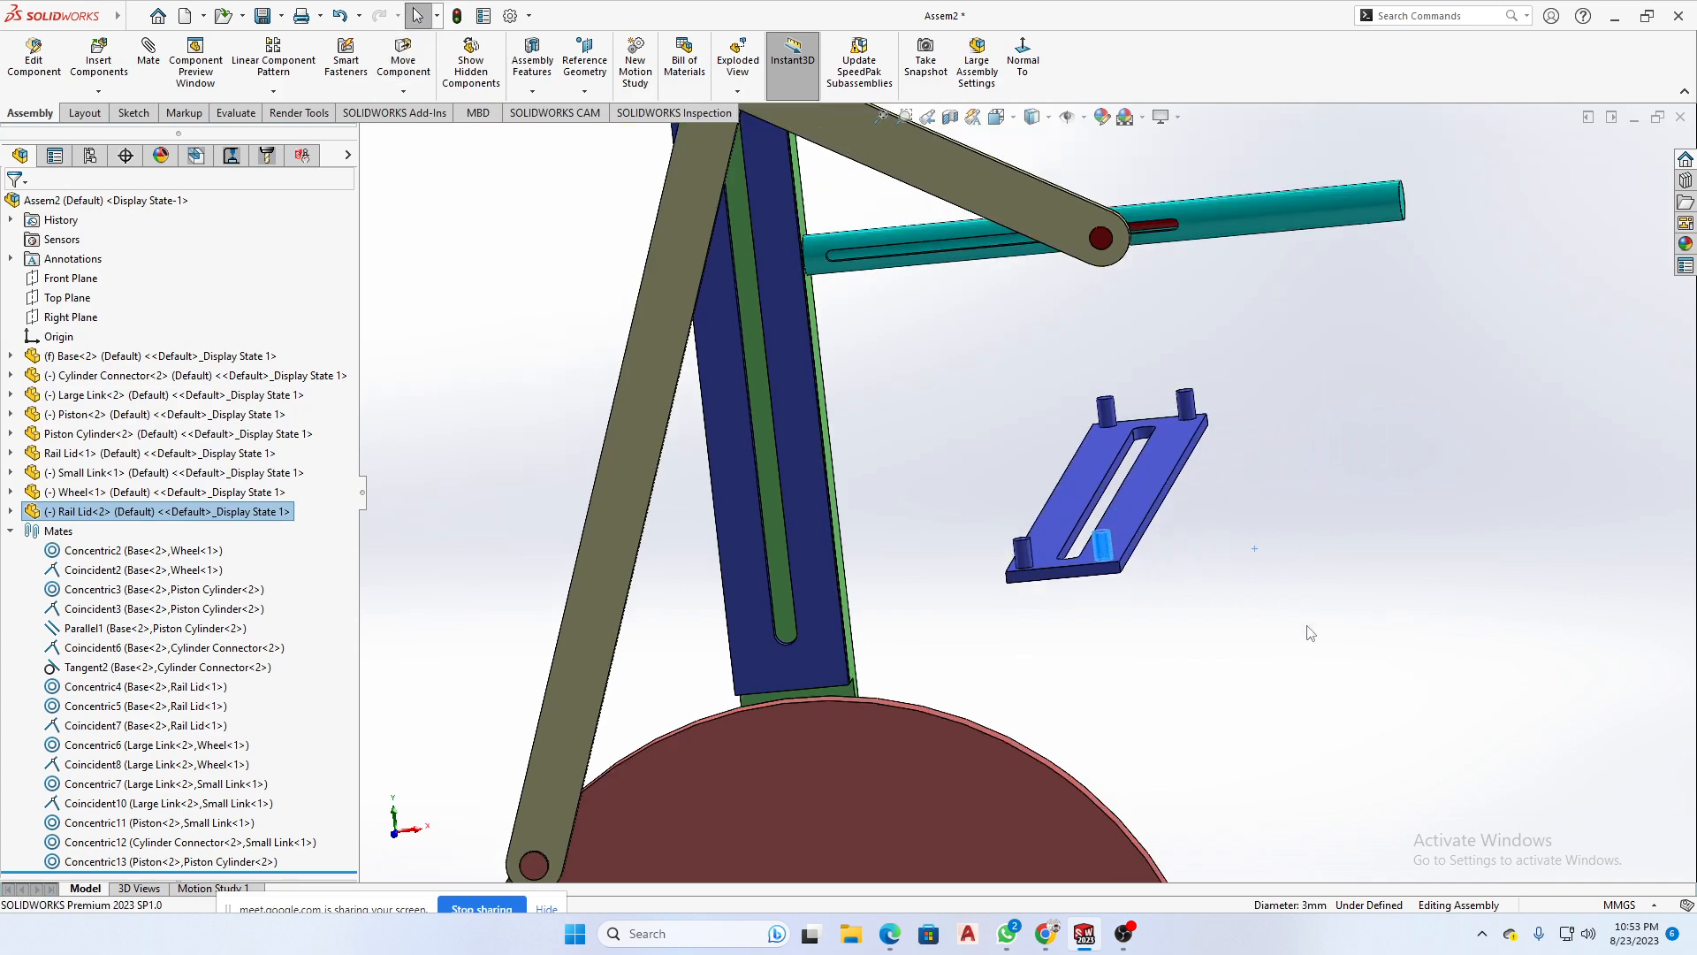
{"action": "middle_click_drag", "start_coordinate": [1268, 565], "coordinate": [1100, 610]}
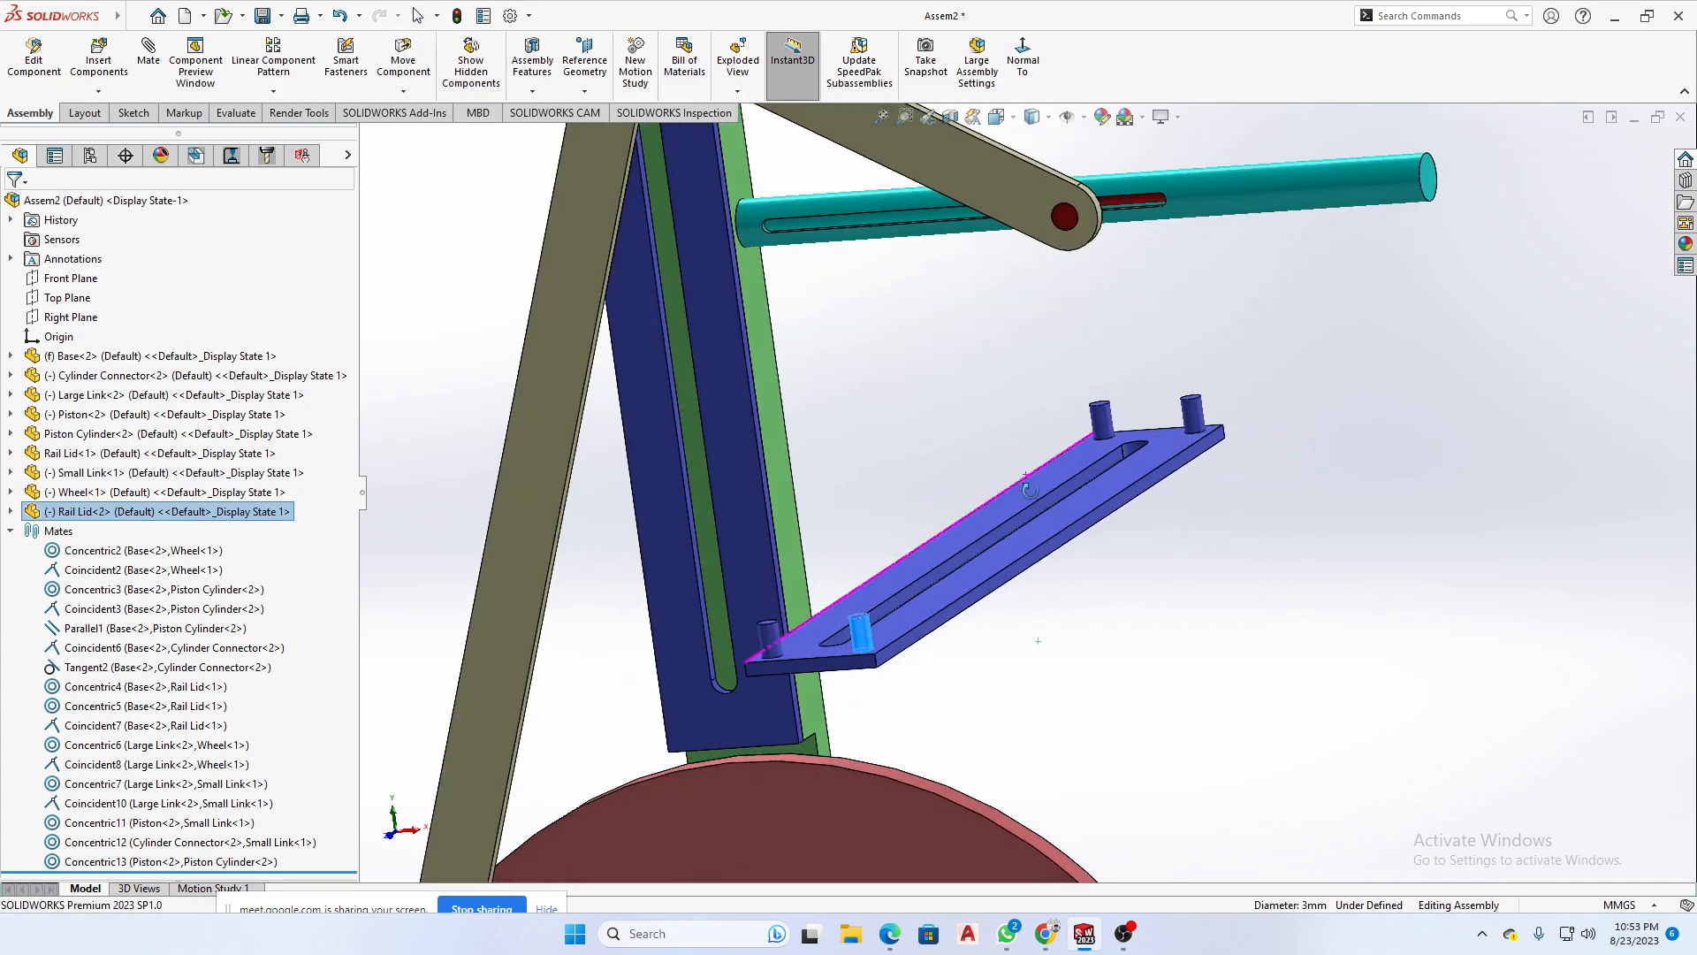
- Fix the second Rail Lid in place and float it again
{"action": "scroll", "coordinate": [1100, 610], "scroll_direction": "down", "scroll_amount": 4}
{"action": "left_click", "coordinate": [1111, 580]}
{"action": "right_click", "coordinate": [1110, 580]}
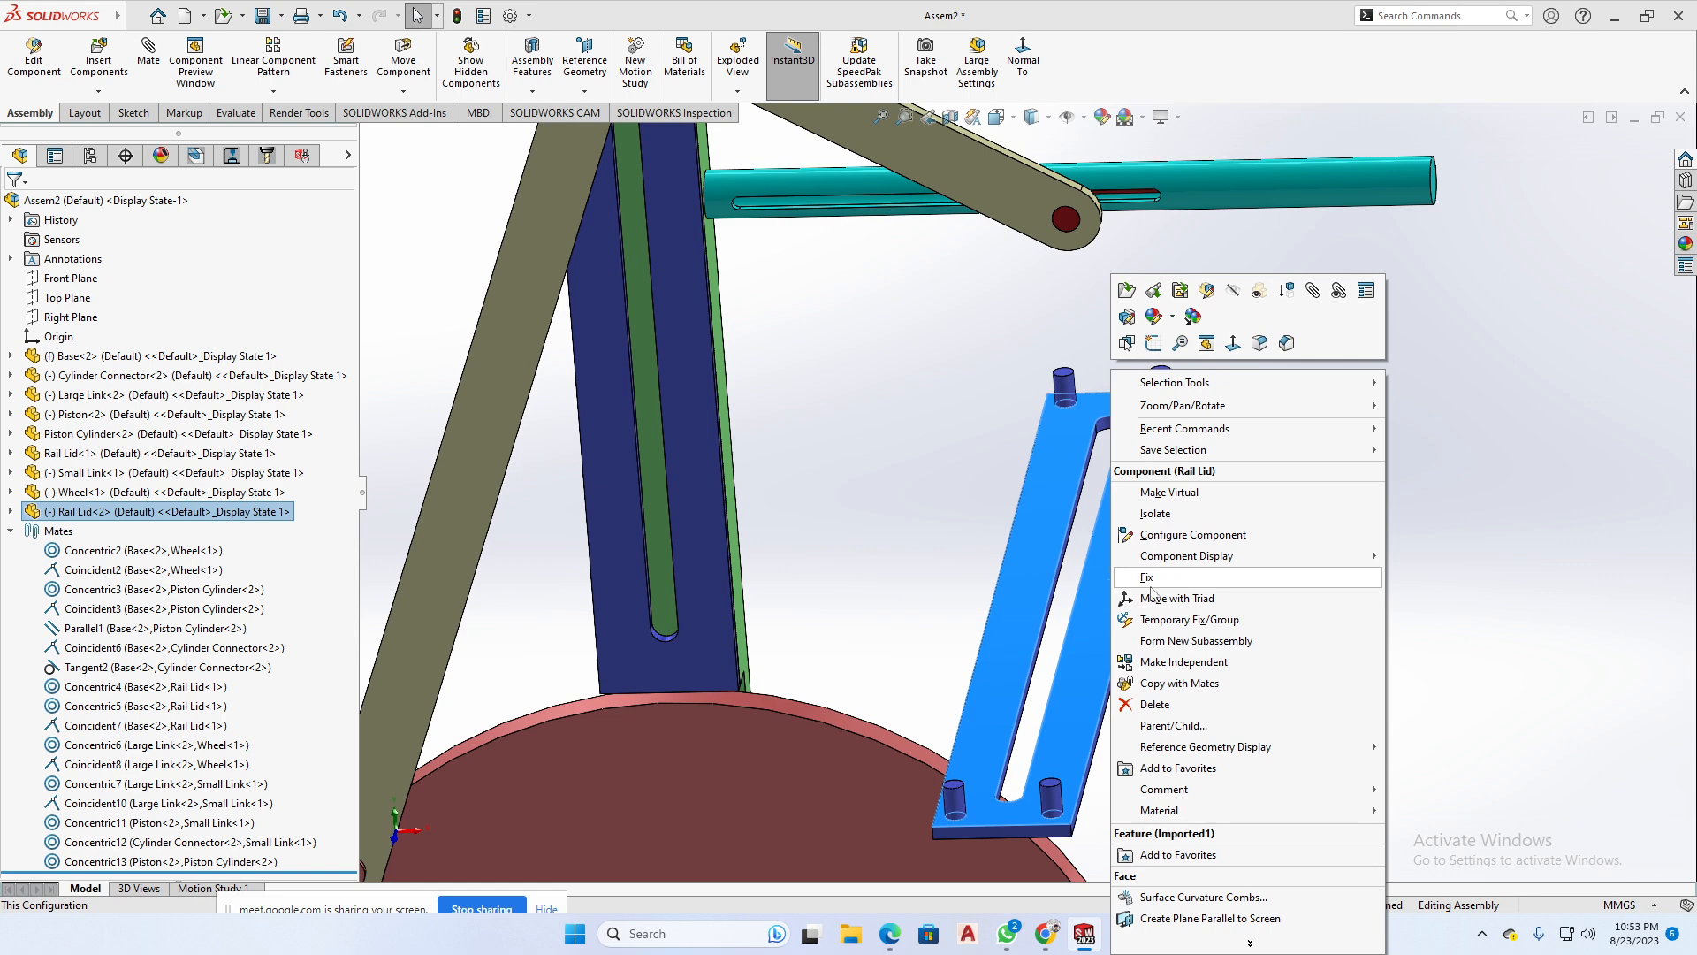
{"action": "left_click", "coordinate": [1143, 580]}
{"action": "right_click", "coordinate": [1113, 585]}
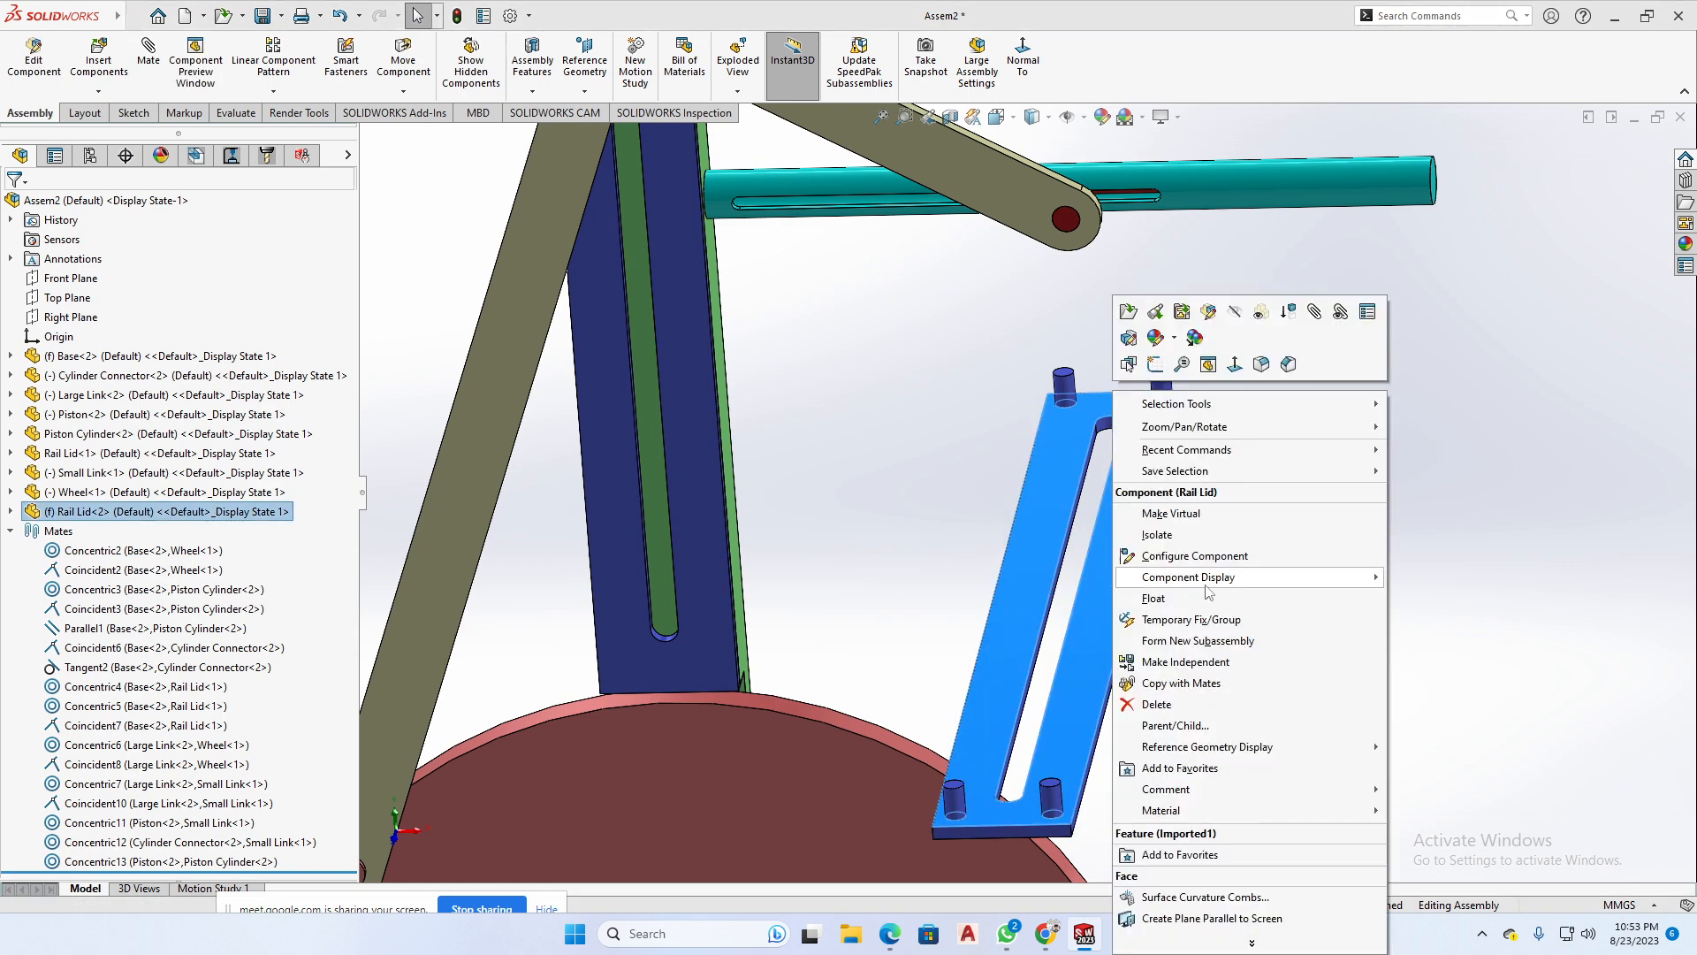
{"action": "left_click", "coordinate": [1067, 593]}
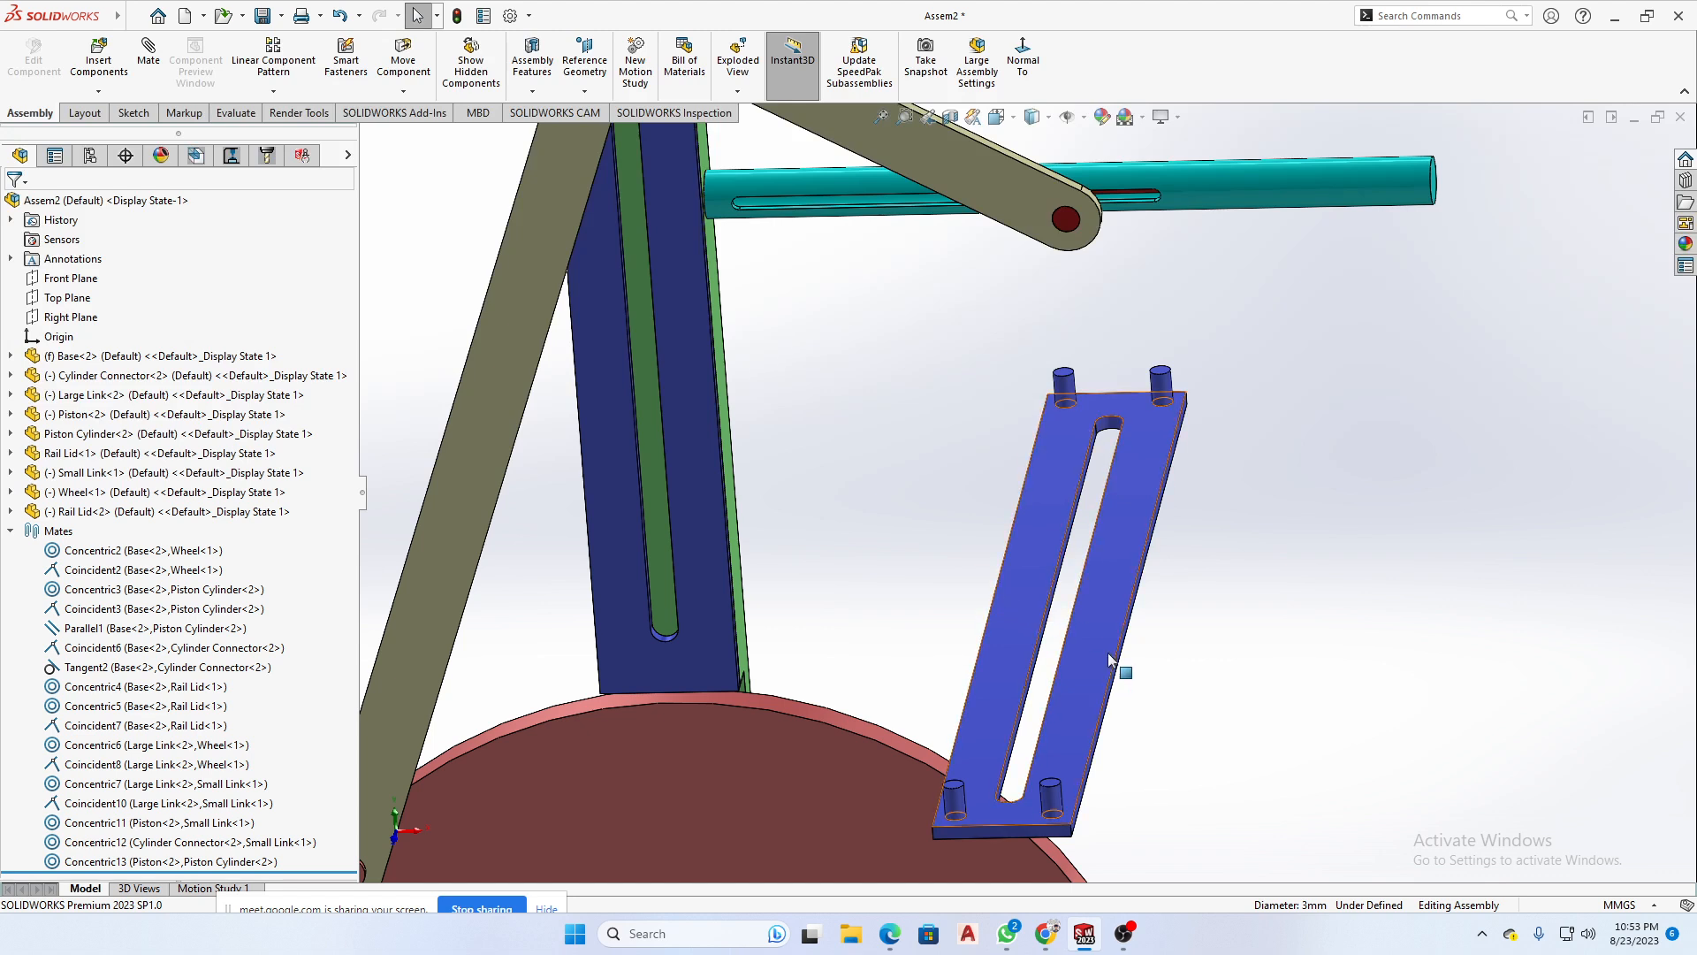
- Move the floating second Rail Lid outward from the Base, to just below the free end of the Piston Cylinder
{"action": "left_click_drag", "start_coordinate": [1118, 653], "coordinate": [1346, 530]}
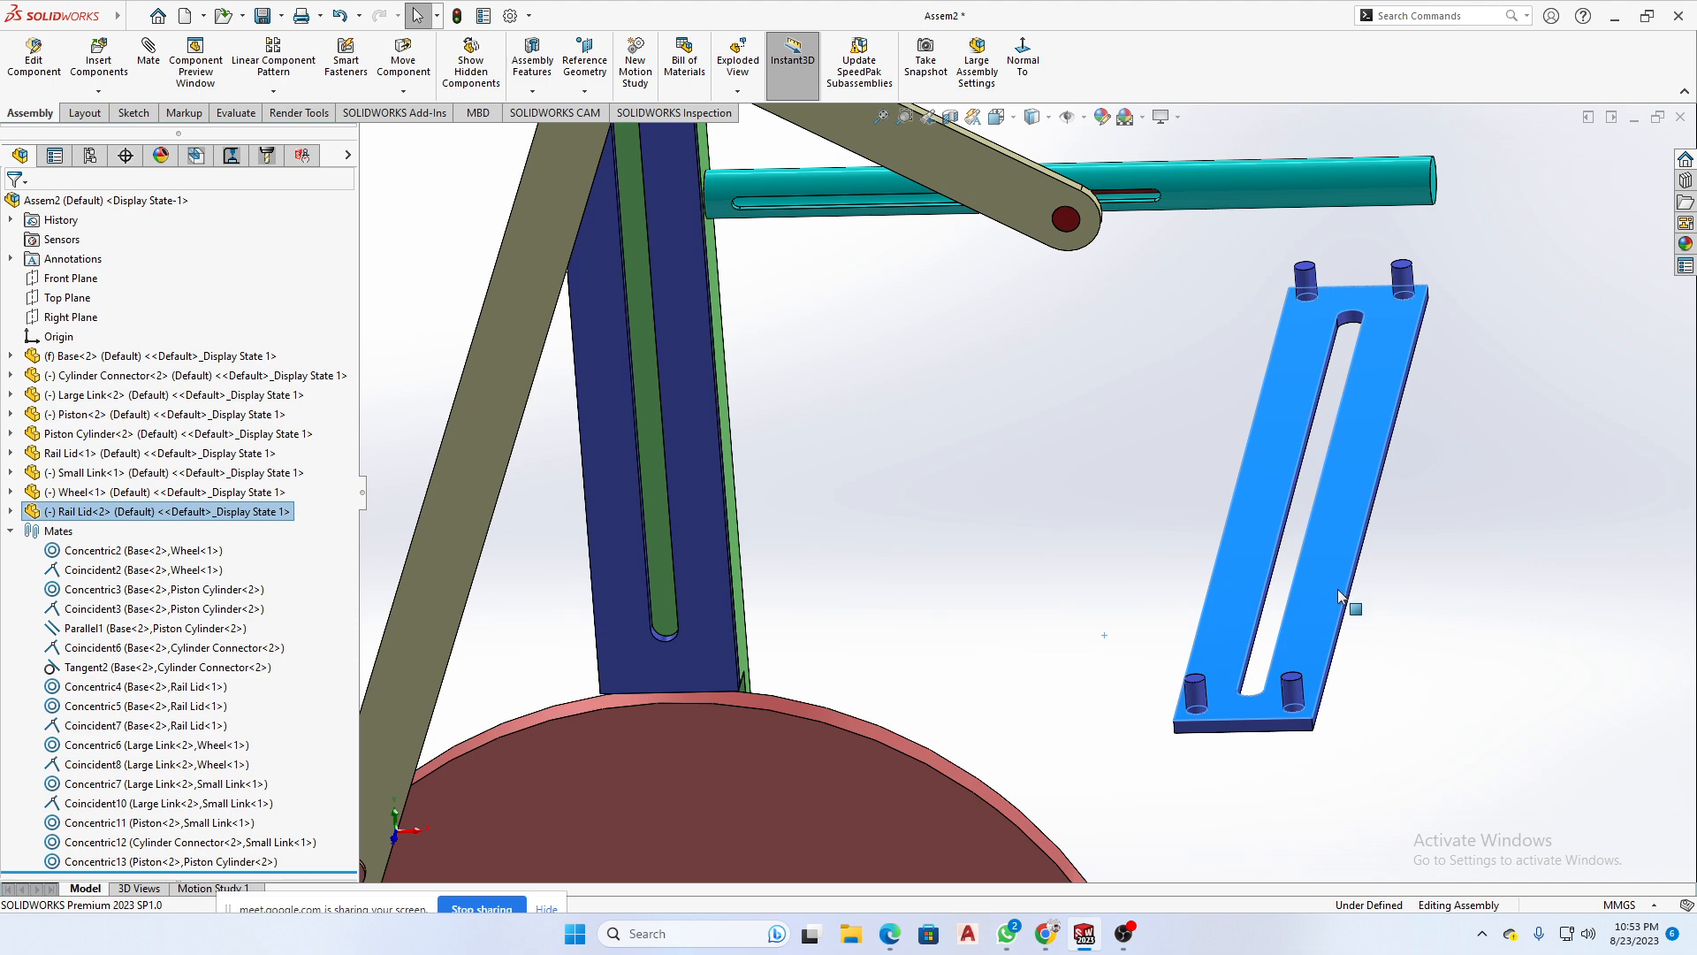
{"action": "scroll", "coordinate": [1333, 619], "scroll_direction": "up", "scroll_amount": 3}
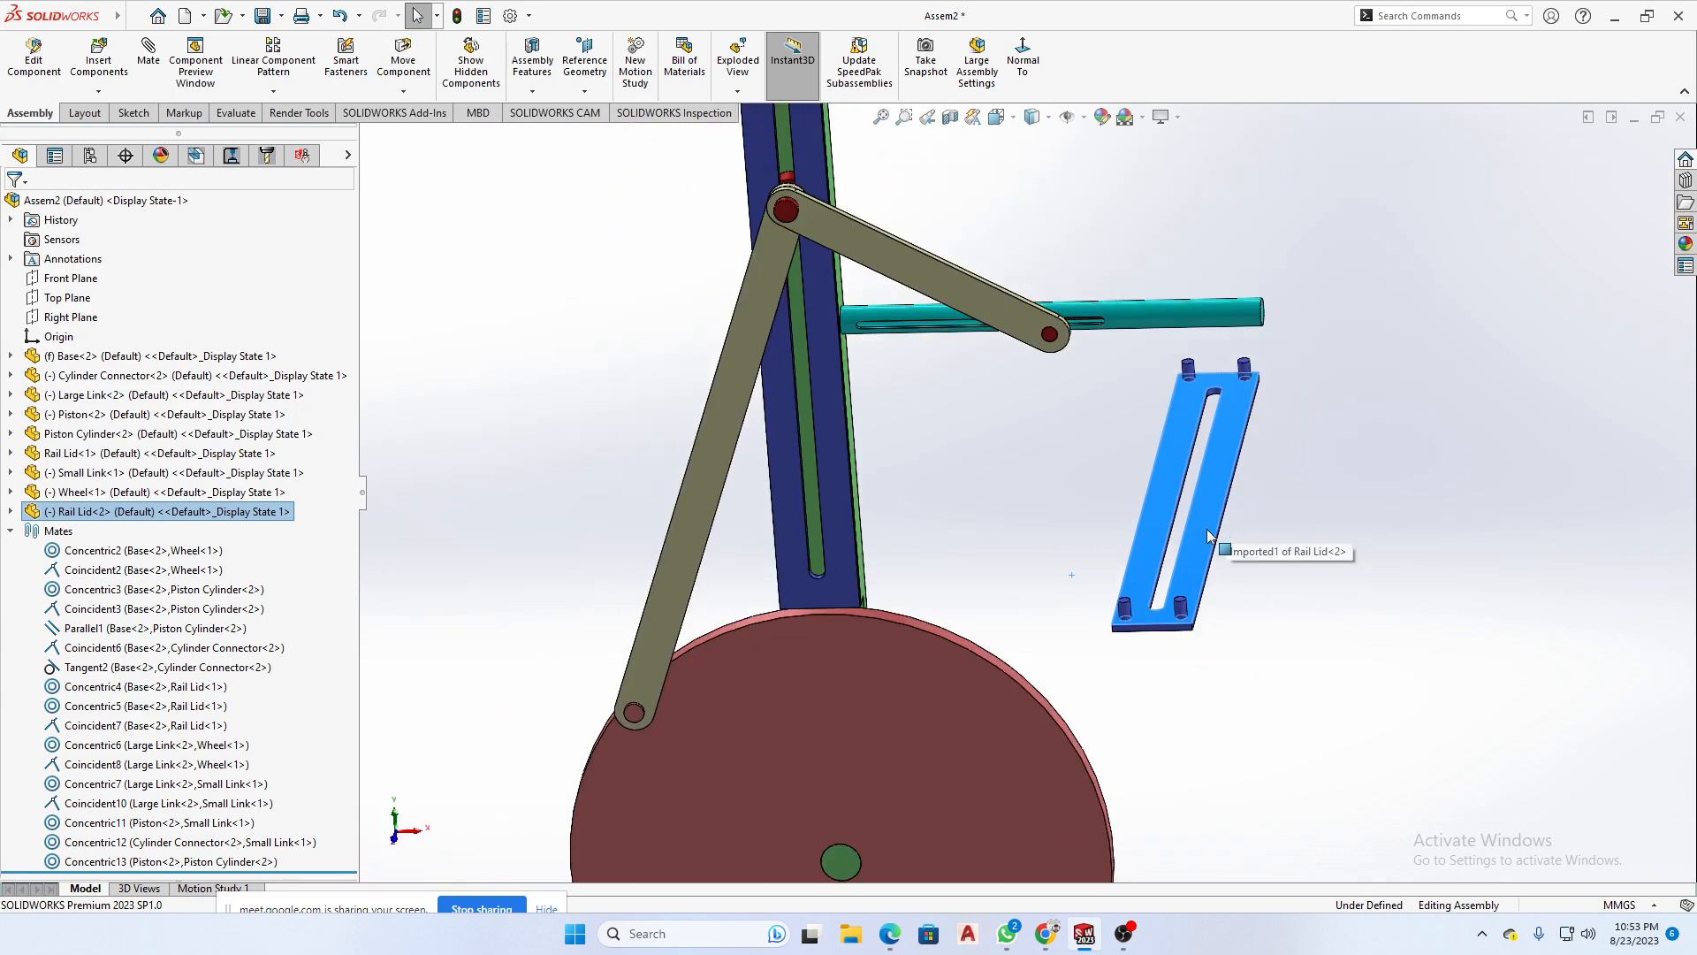
{"action": "scroll", "coordinate": [1044, 486], "scroll_direction": "up", "scroll_amount": 2}
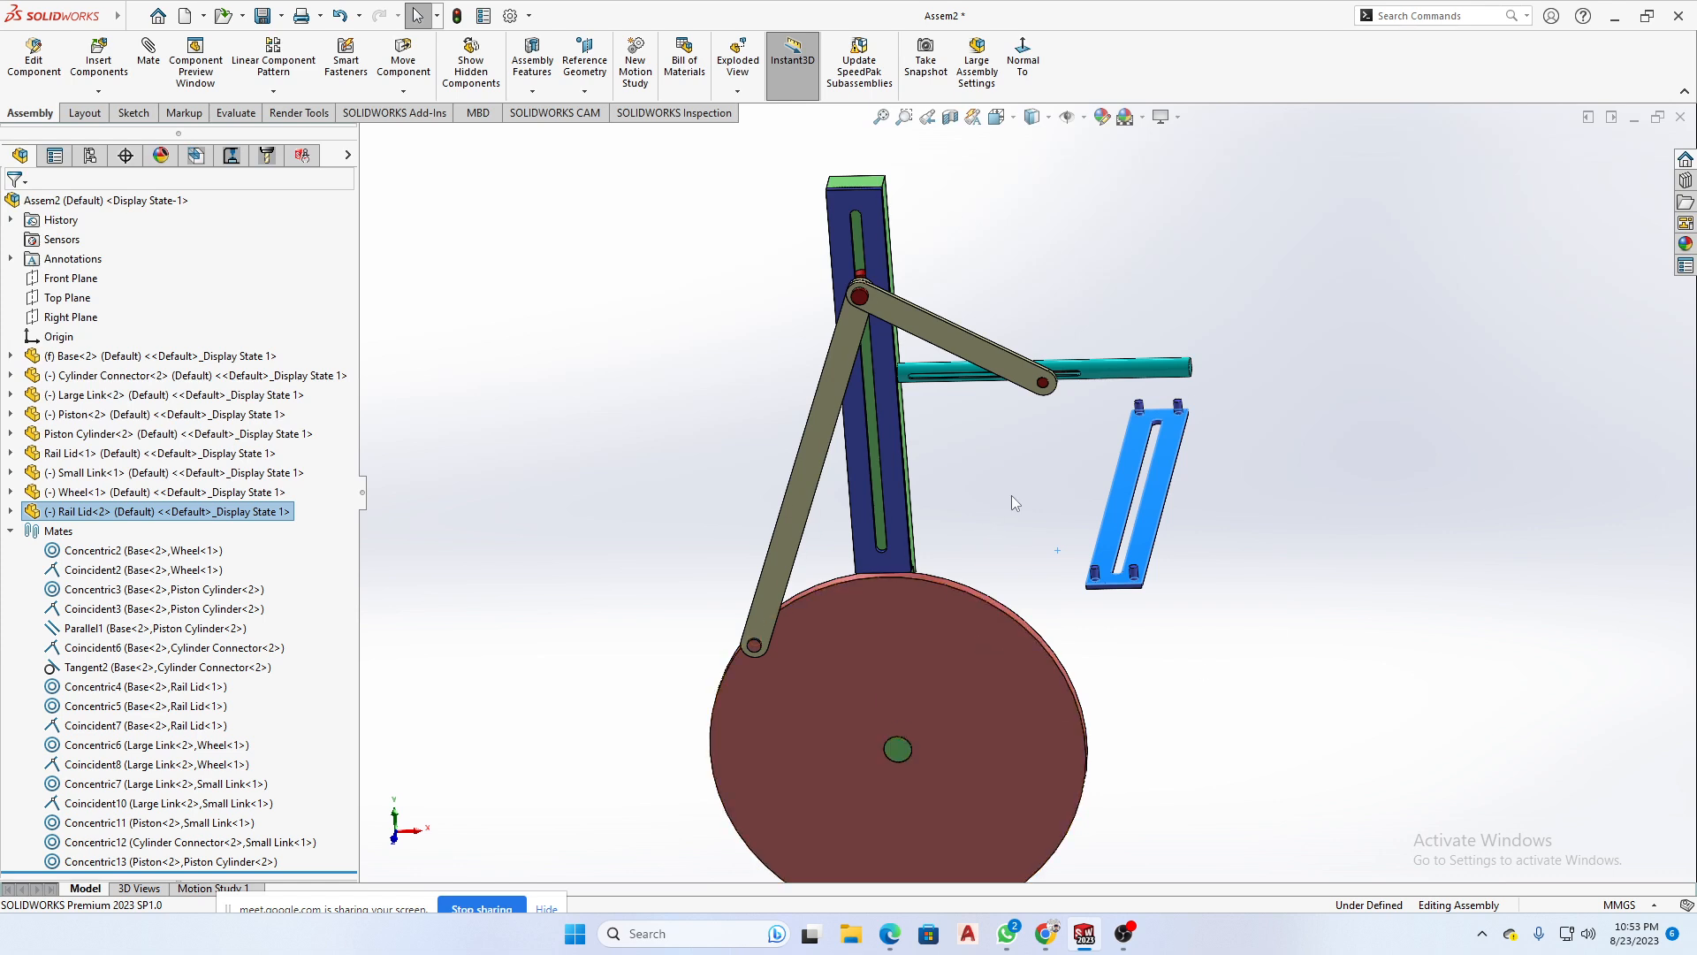
- Compare the fixed Base with the floating second Rail Lid by selecting each and viewing the assembly from several angles
{"action": "left_click", "coordinate": [118, 357]}
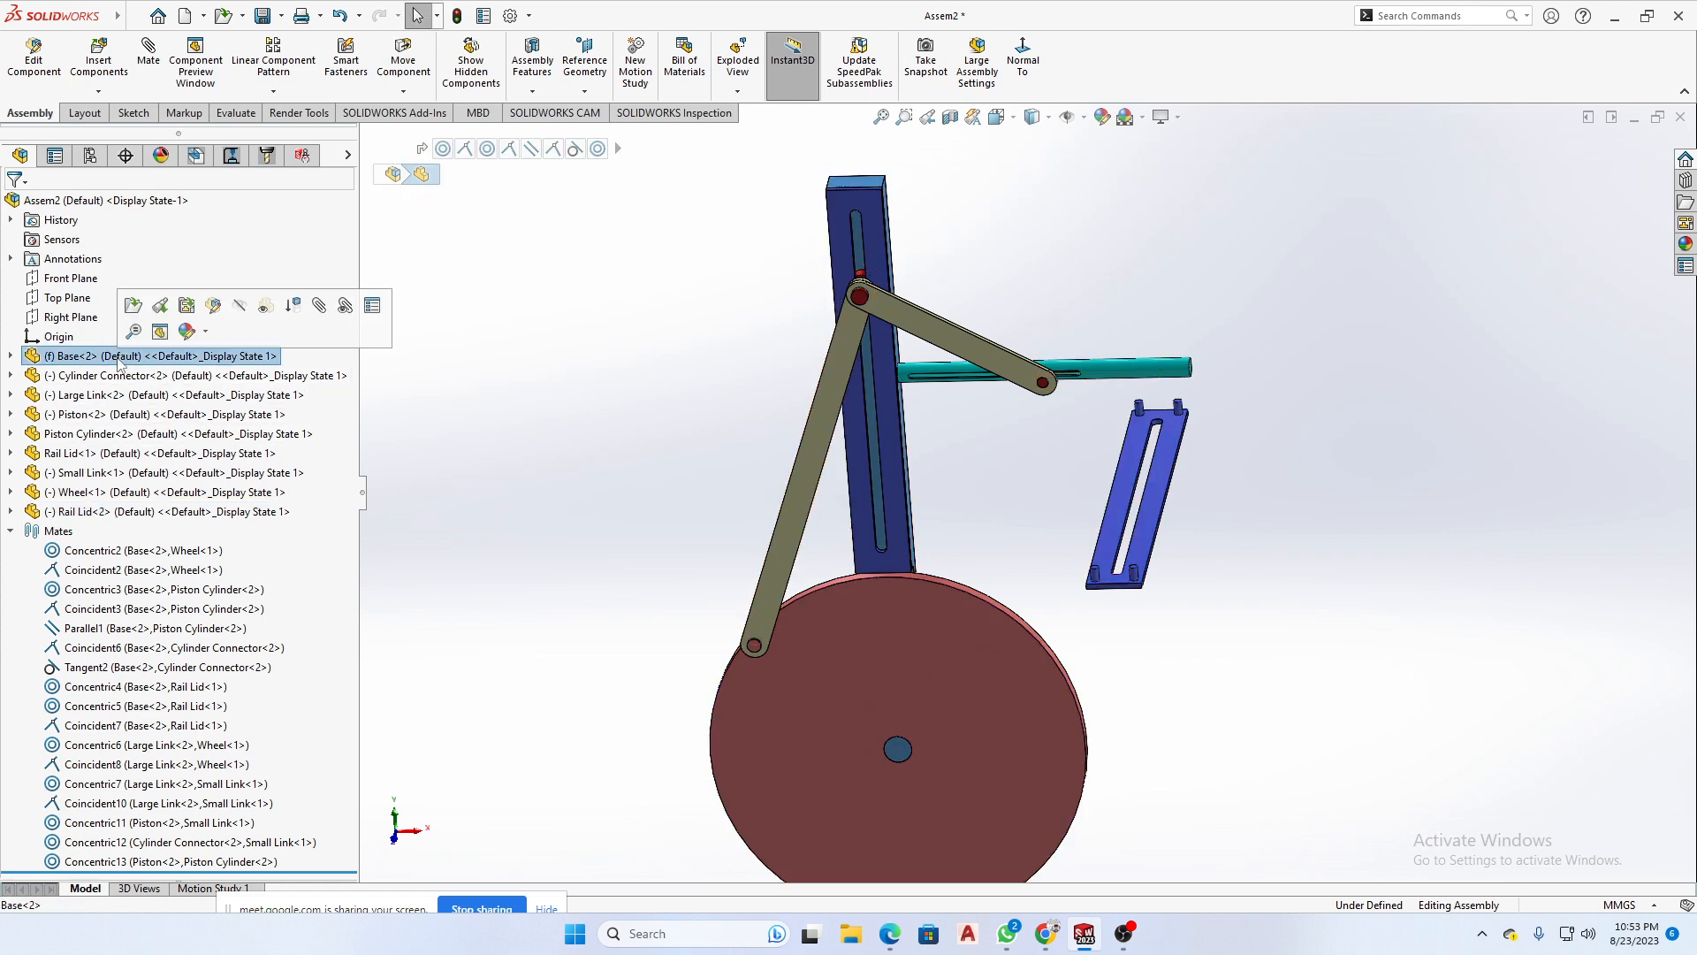
{"action": "middle_click_drag", "start_coordinate": [676, 400], "coordinate": [1168, 530]}
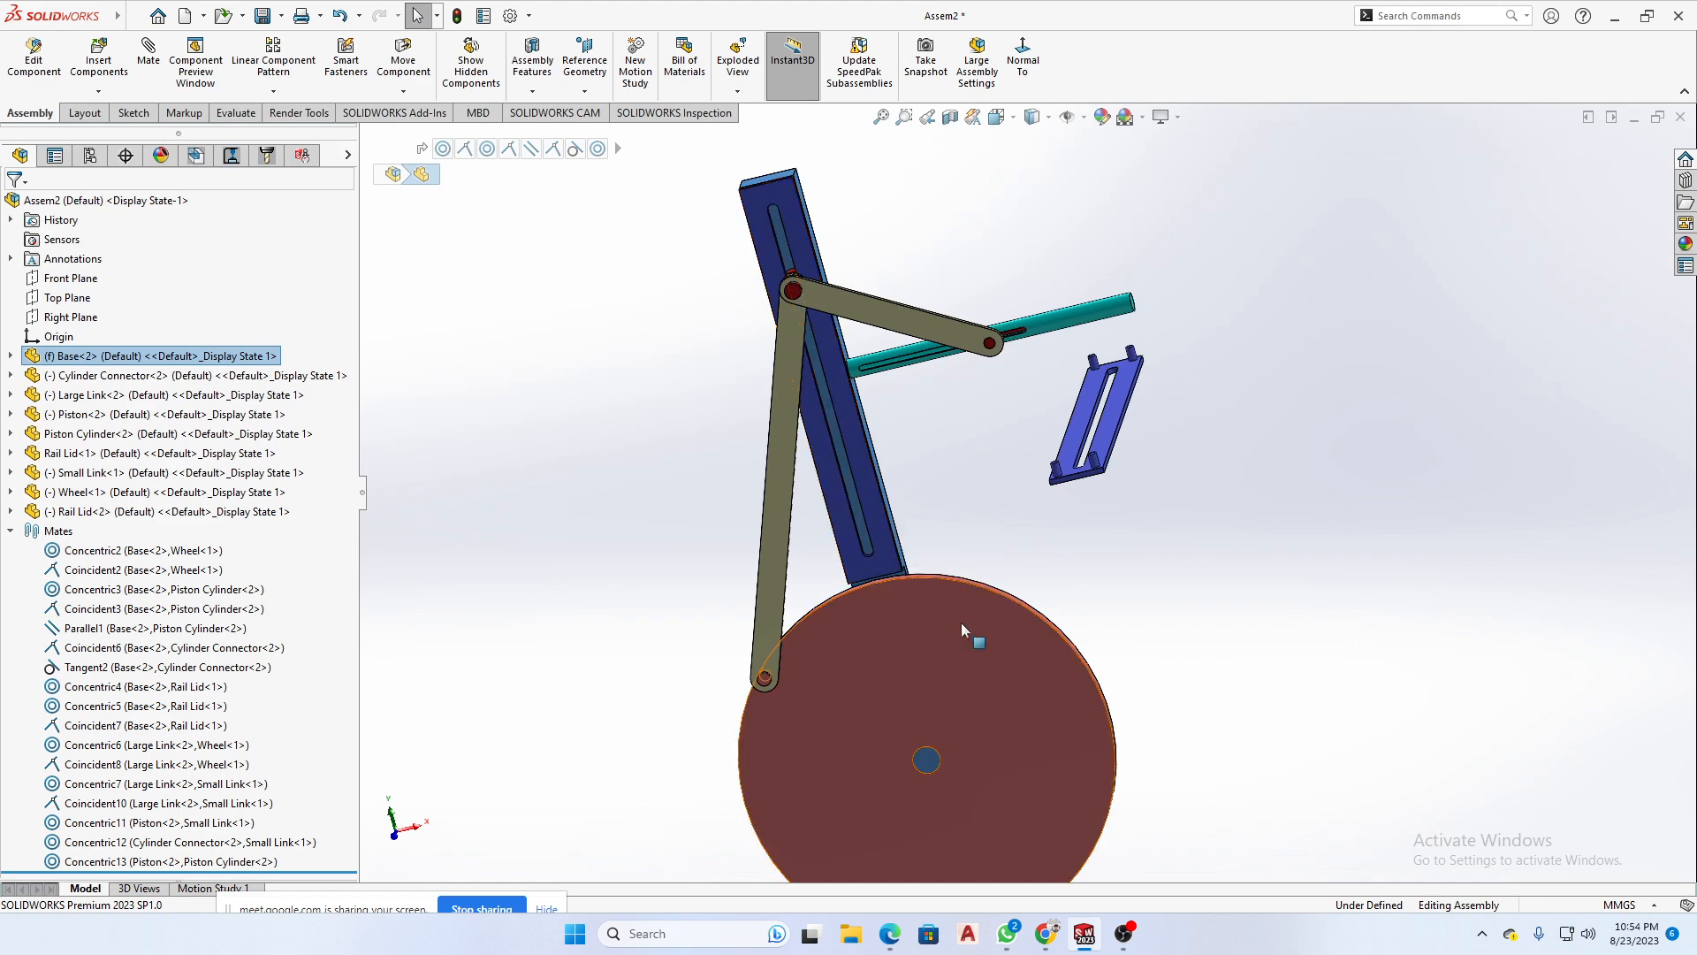
{"action": "middle_click_drag", "start_coordinate": [916, 496], "coordinate": [850, 491]}
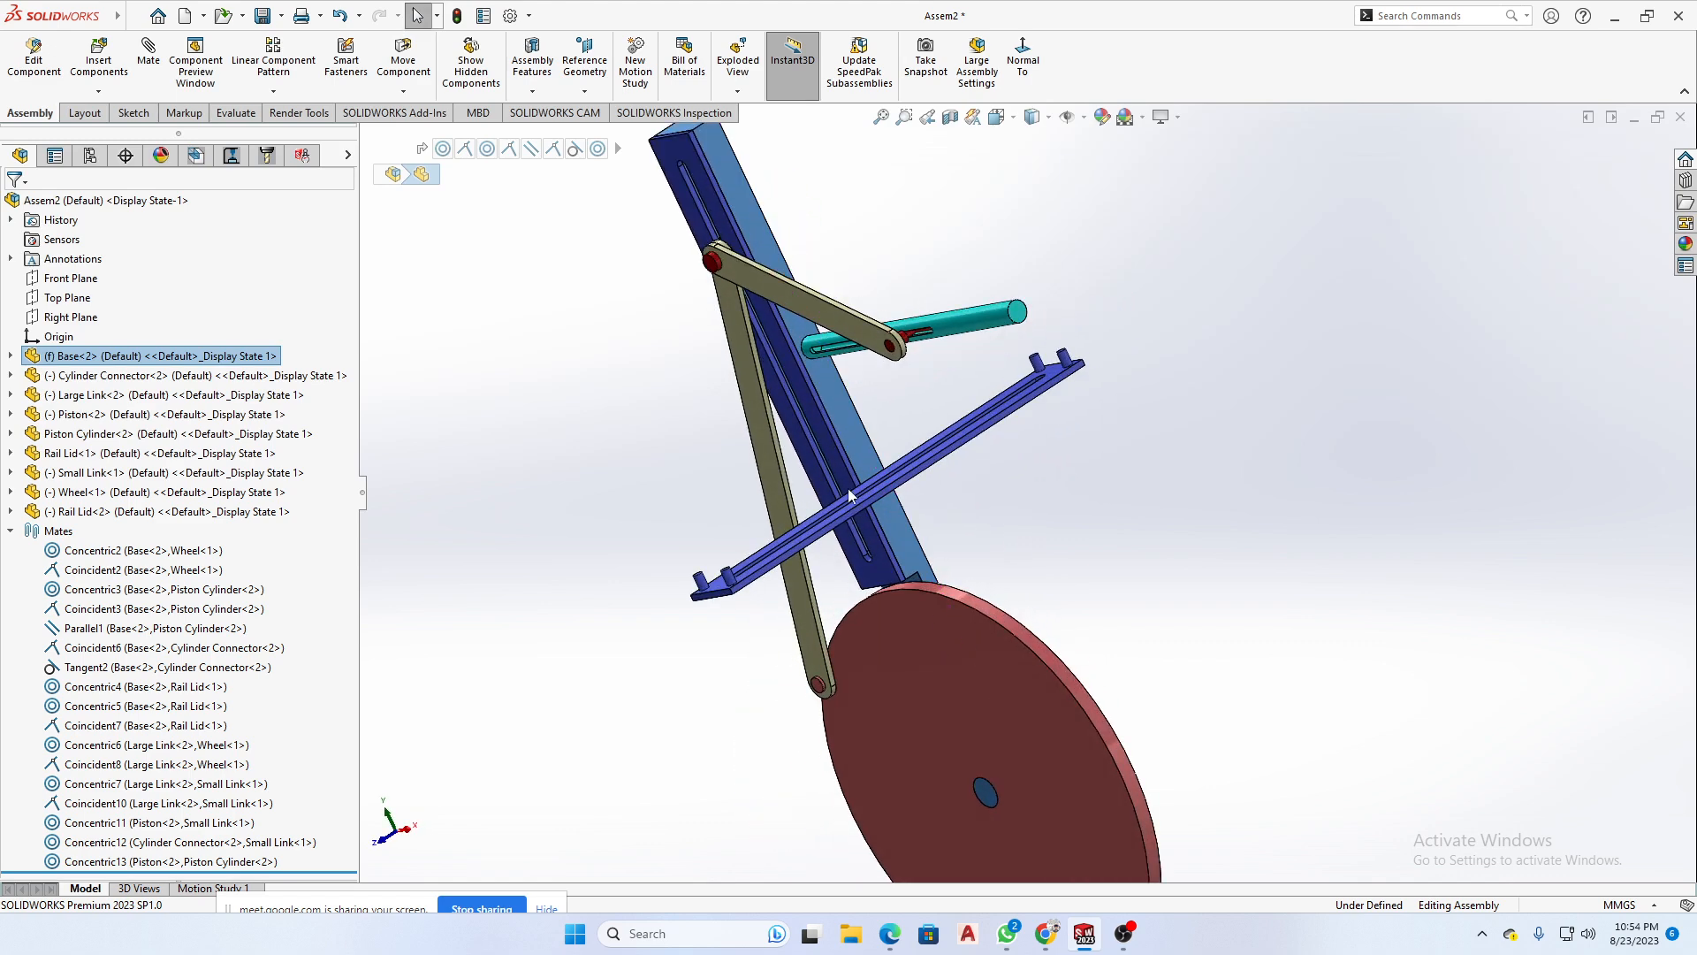
{"action": "left_click", "coordinate": [846, 433]}
{"action": "scroll", "coordinate": [1011, 535], "scroll_direction": "up", "scroll_amount": 2}
{"action": "middle_click_drag", "start_coordinate": [1012, 536], "coordinate": [1093, 481]}
{"action": "scroll", "coordinate": [1120, 419], "scroll_direction": "down", "scroll_amount": 2}
{"action": "left_click", "coordinate": [1119, 435]}
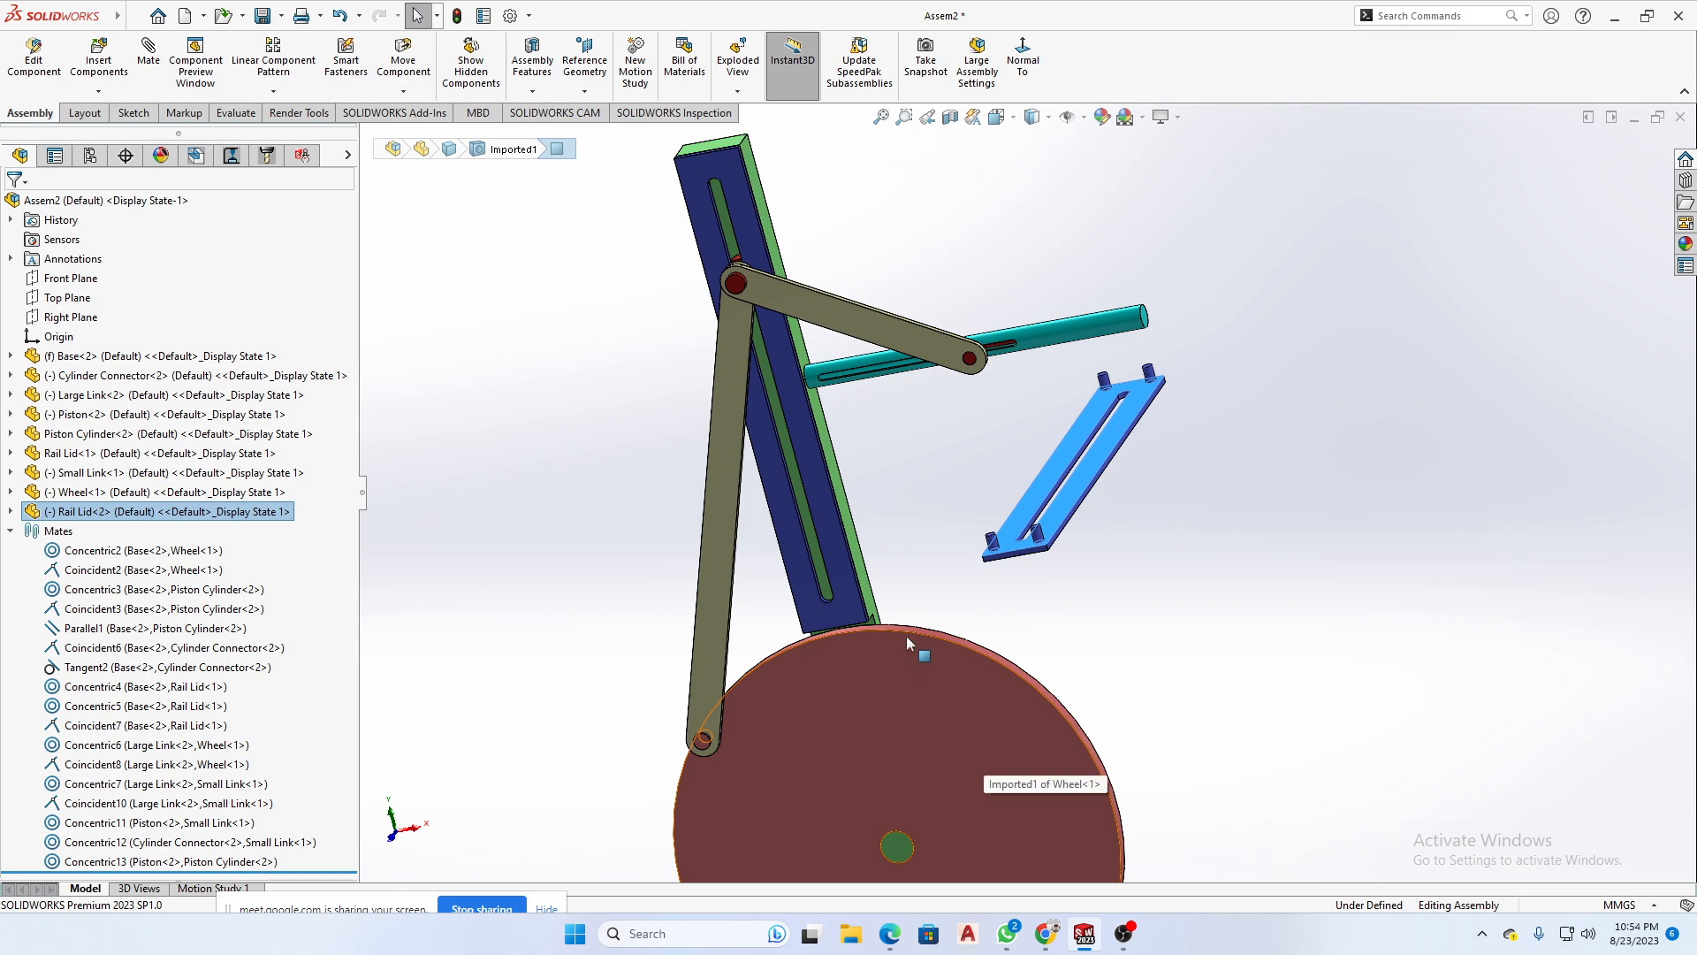
- Select the side face of the fixed Base and move the second Rail Lid slightly closer to the linkage
{"action": "scroll", "coordinate": [1026, 508], "scroll_direction": "up", "scroll_amount": 3}
{"action": "scroll", "coordinate": [963, 482], "scroll_direction": "down", "scroll_amount": 2}
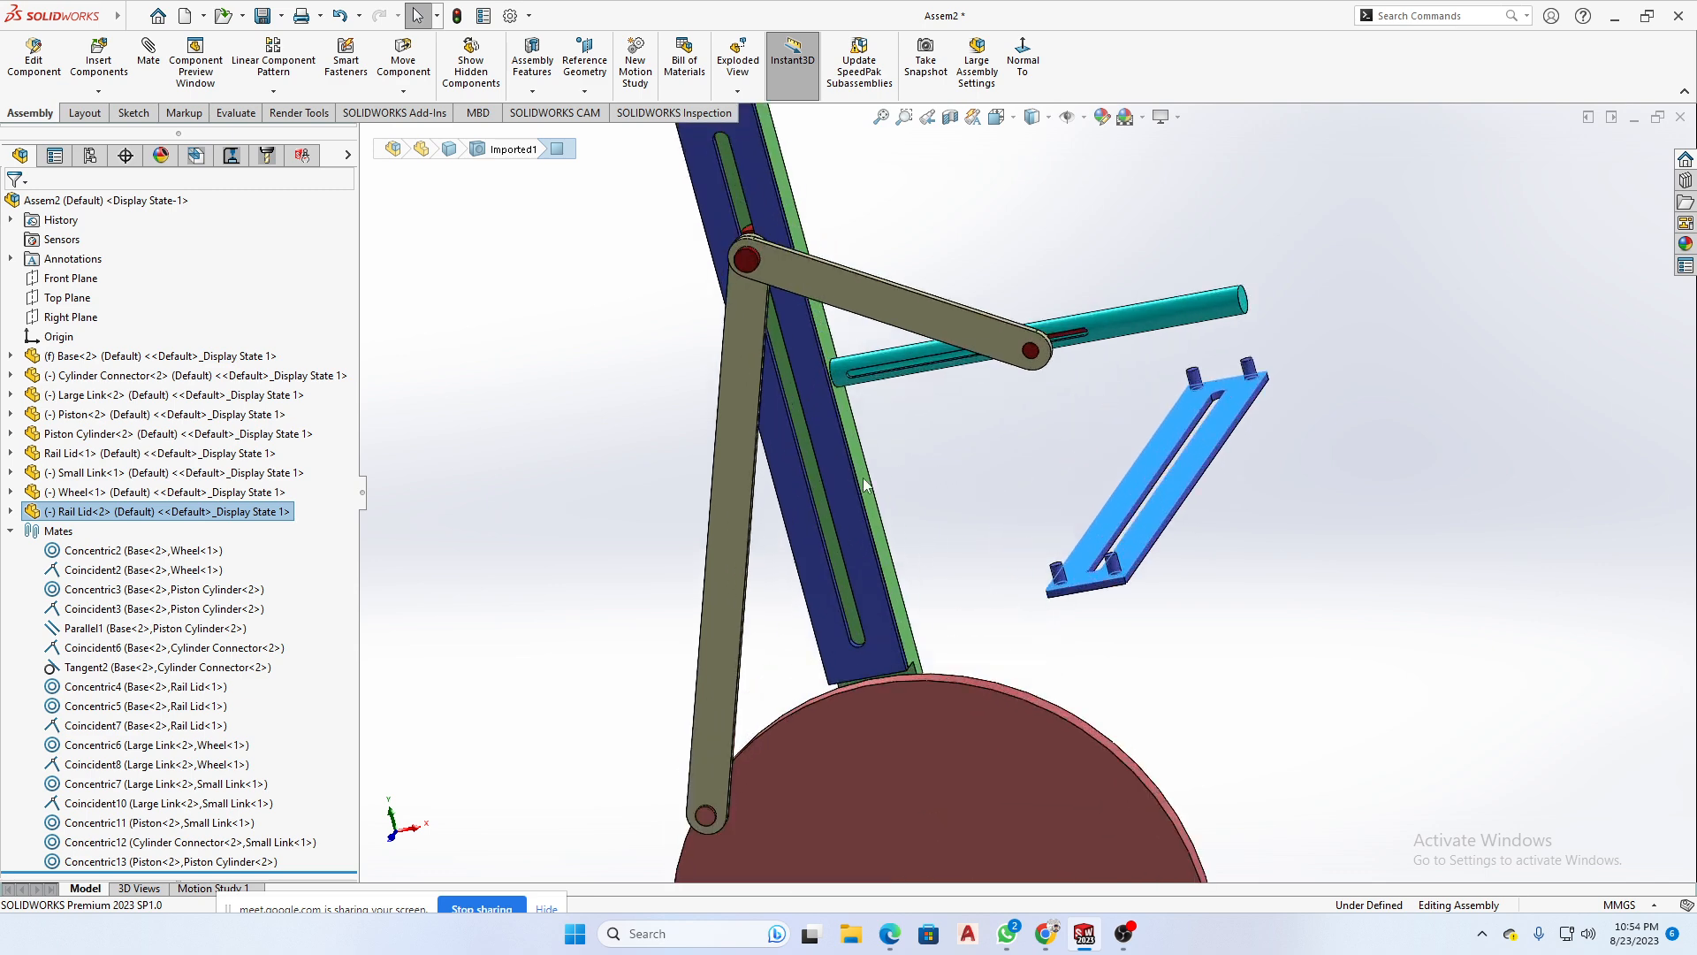
{"action": "left_click", "coordinate": [867, 488]}
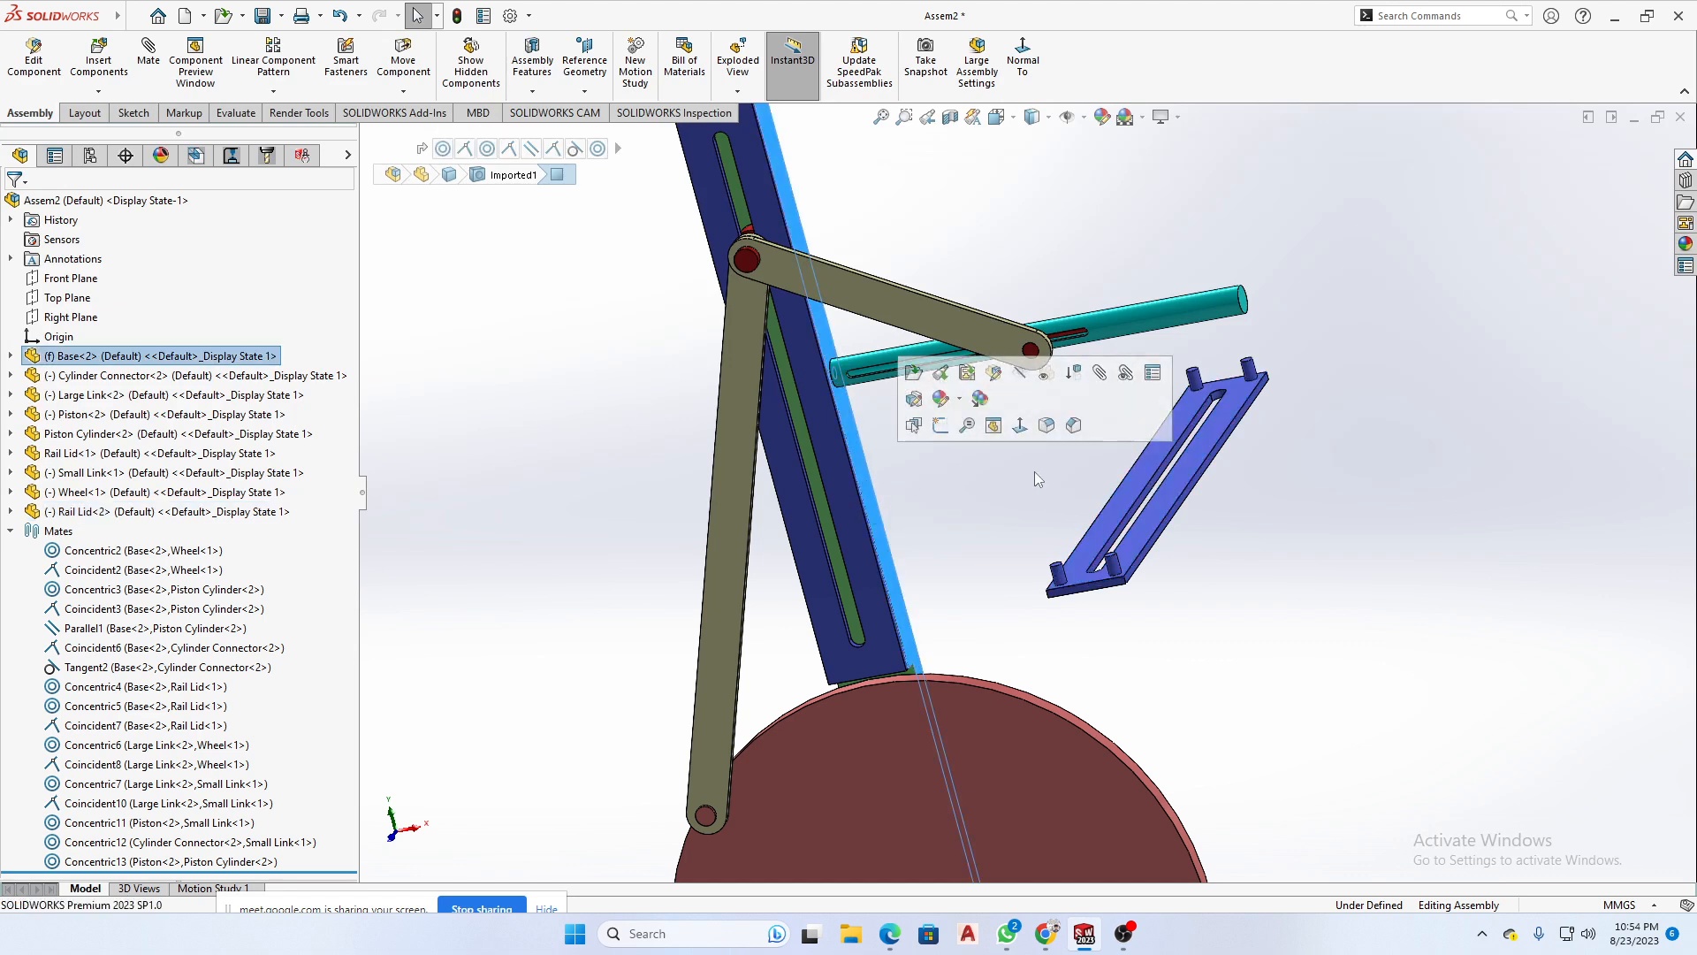
{"action": "left_click_drag", "start_coordinate": [1172, 511], "coordinate": [968, 502]}
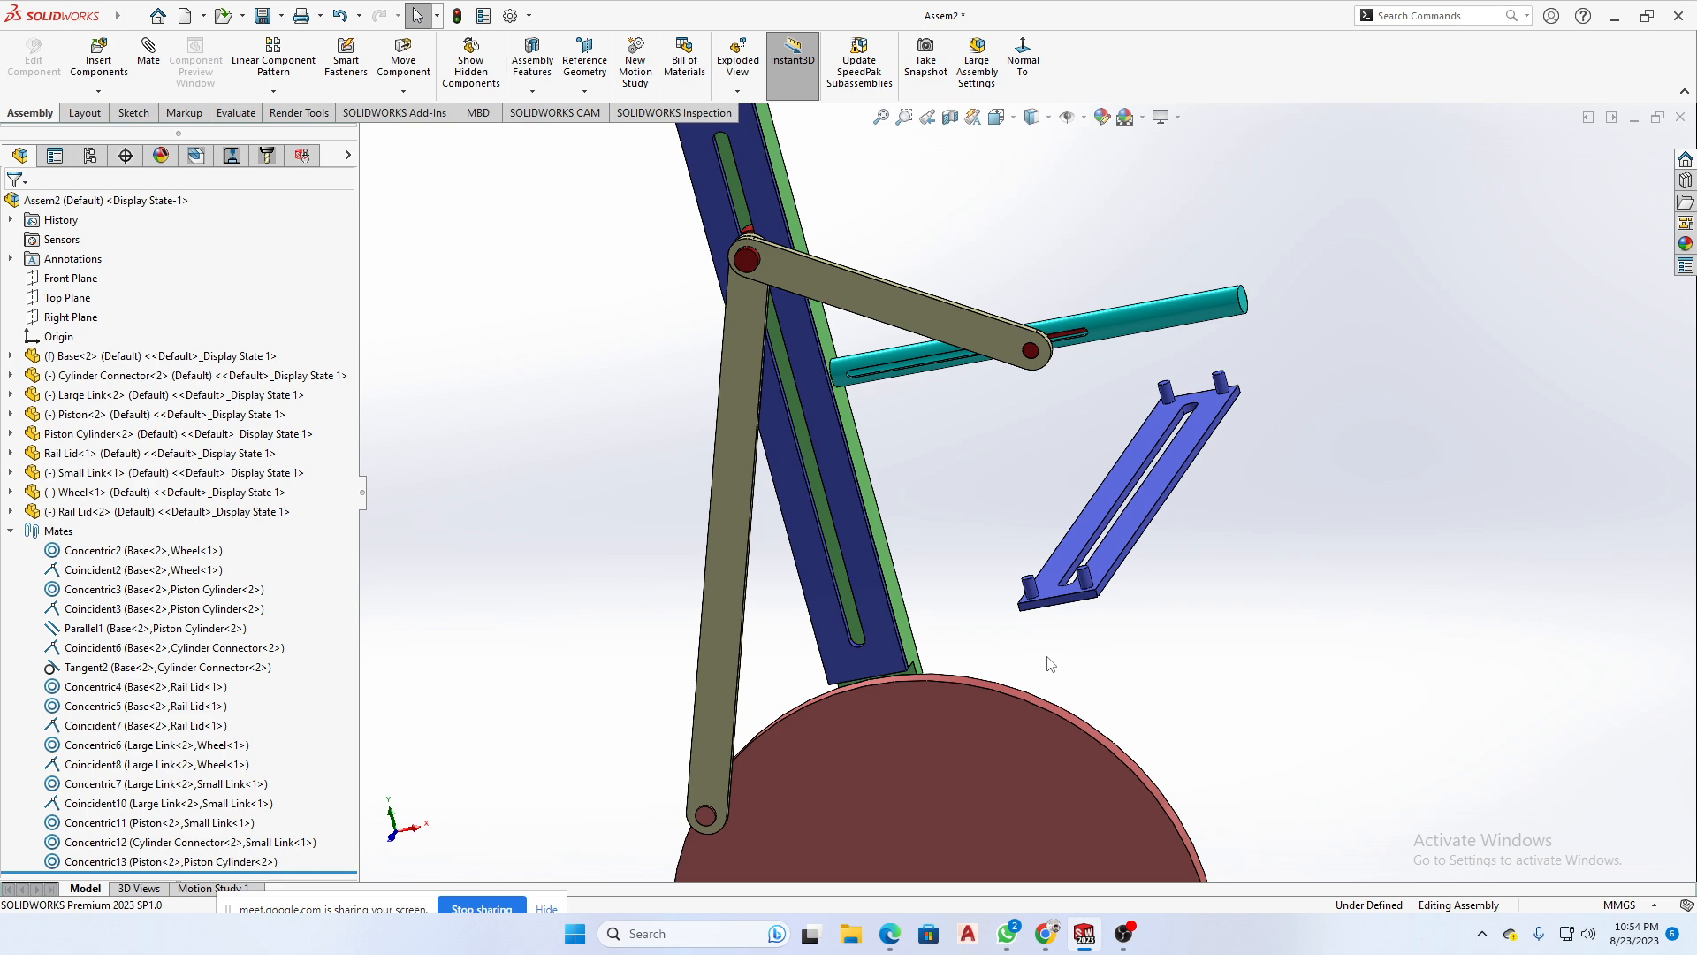
- Inspect the linkage from several angles, examining the Wheel's circular front edge and the Base's side face near the Piston Cylinder
{"action": "scroll", "coordinate": [1061, 663], "scroll_direction": "up", "scroll_amount": 3}
{"action": "middle_click_drag", "start_coordinate": [1206, 637], "coordinate": [1157, 738]}
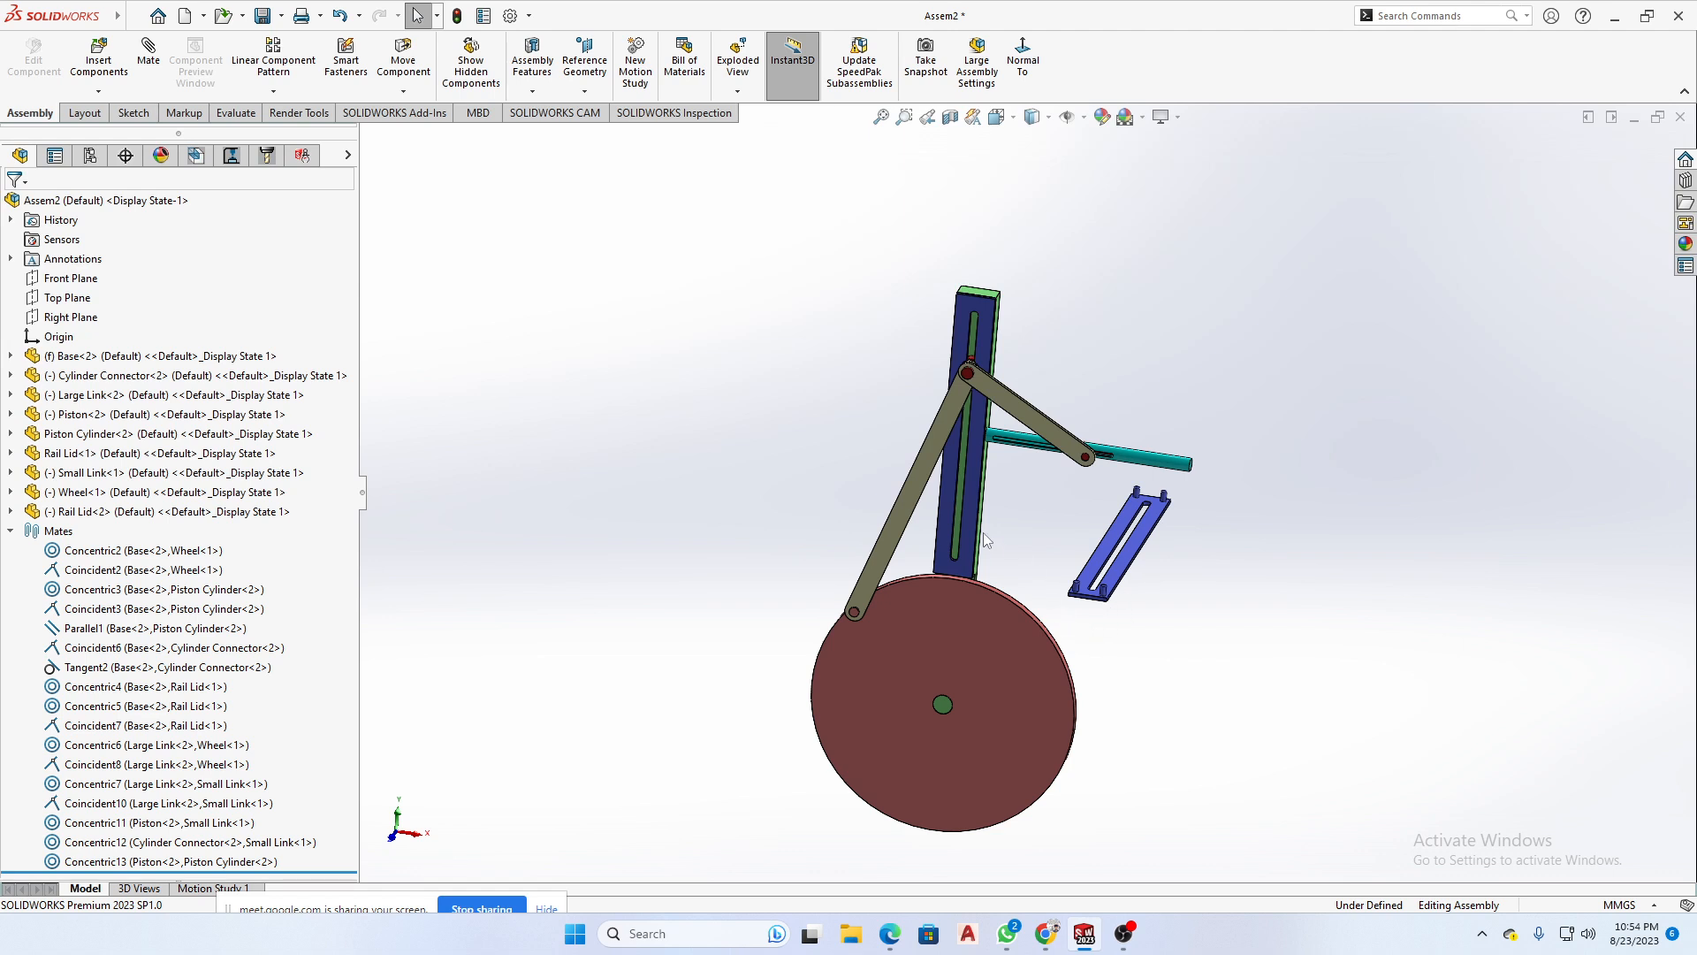
{"action": "middle_click_drag", "start_coordinate": [1033, 518], "coordinate": [1034, 541]}
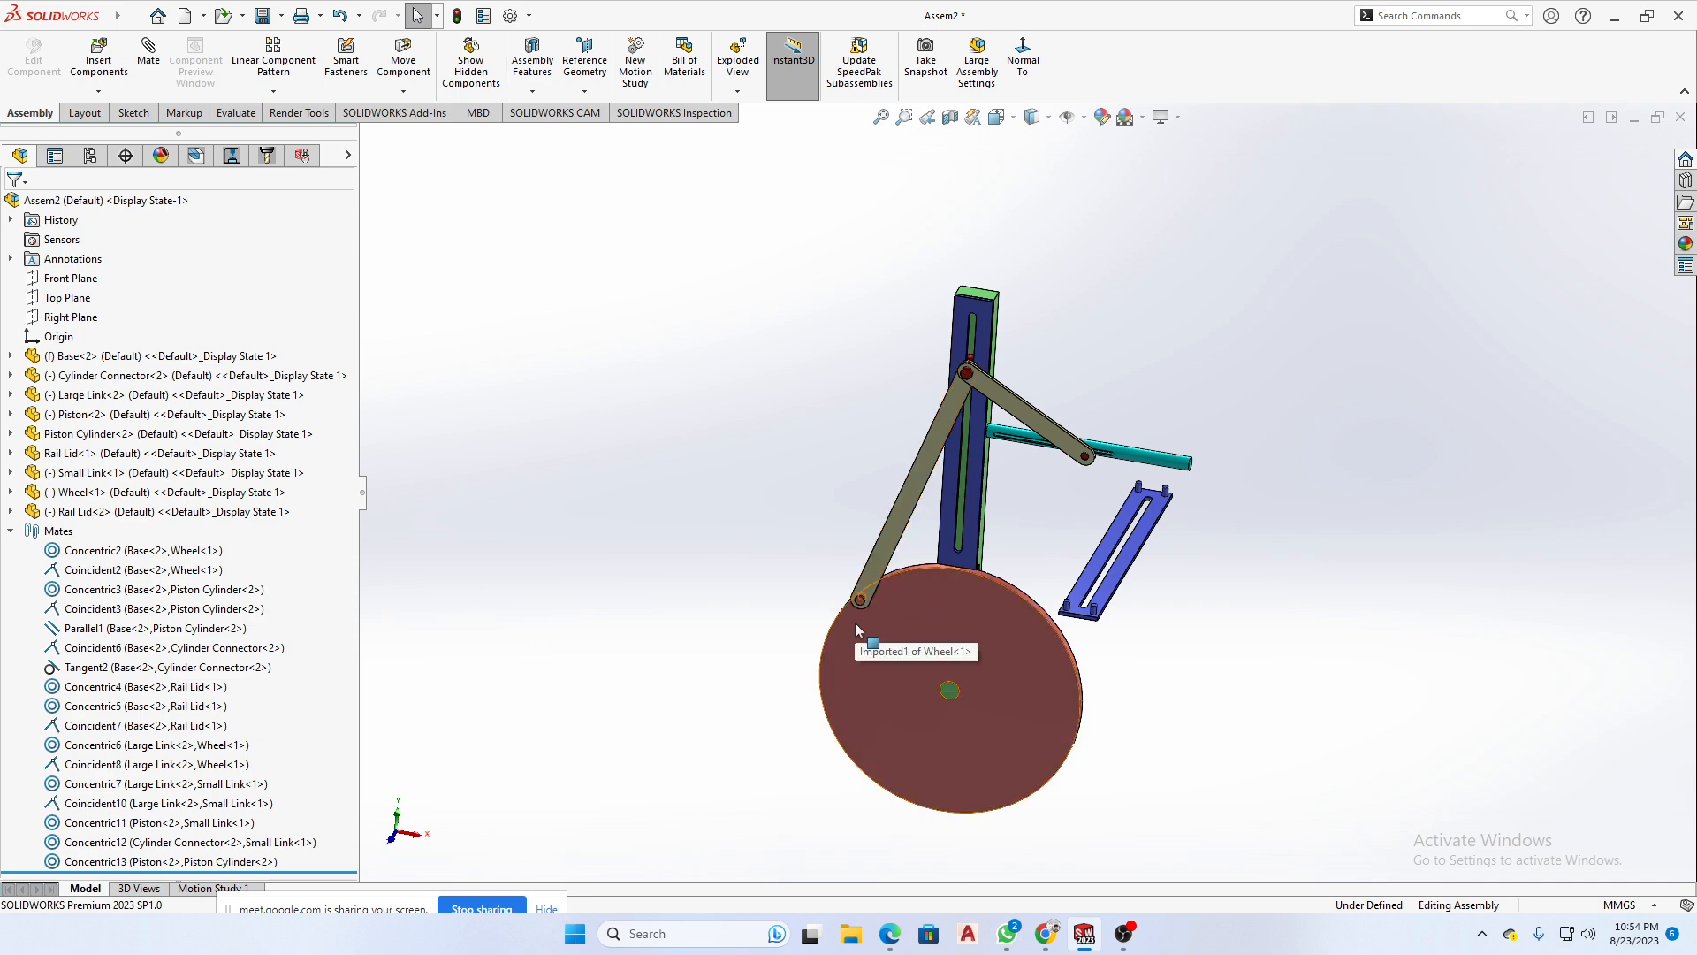
{"action": "scroll", "coordinate": [862, 597], "scroll_direction": "down", "scroll_amount": 1}
{"action": "scroll", "coordinate": [955, 575], "scroll_direction": "down", "scroll_amount": 1}
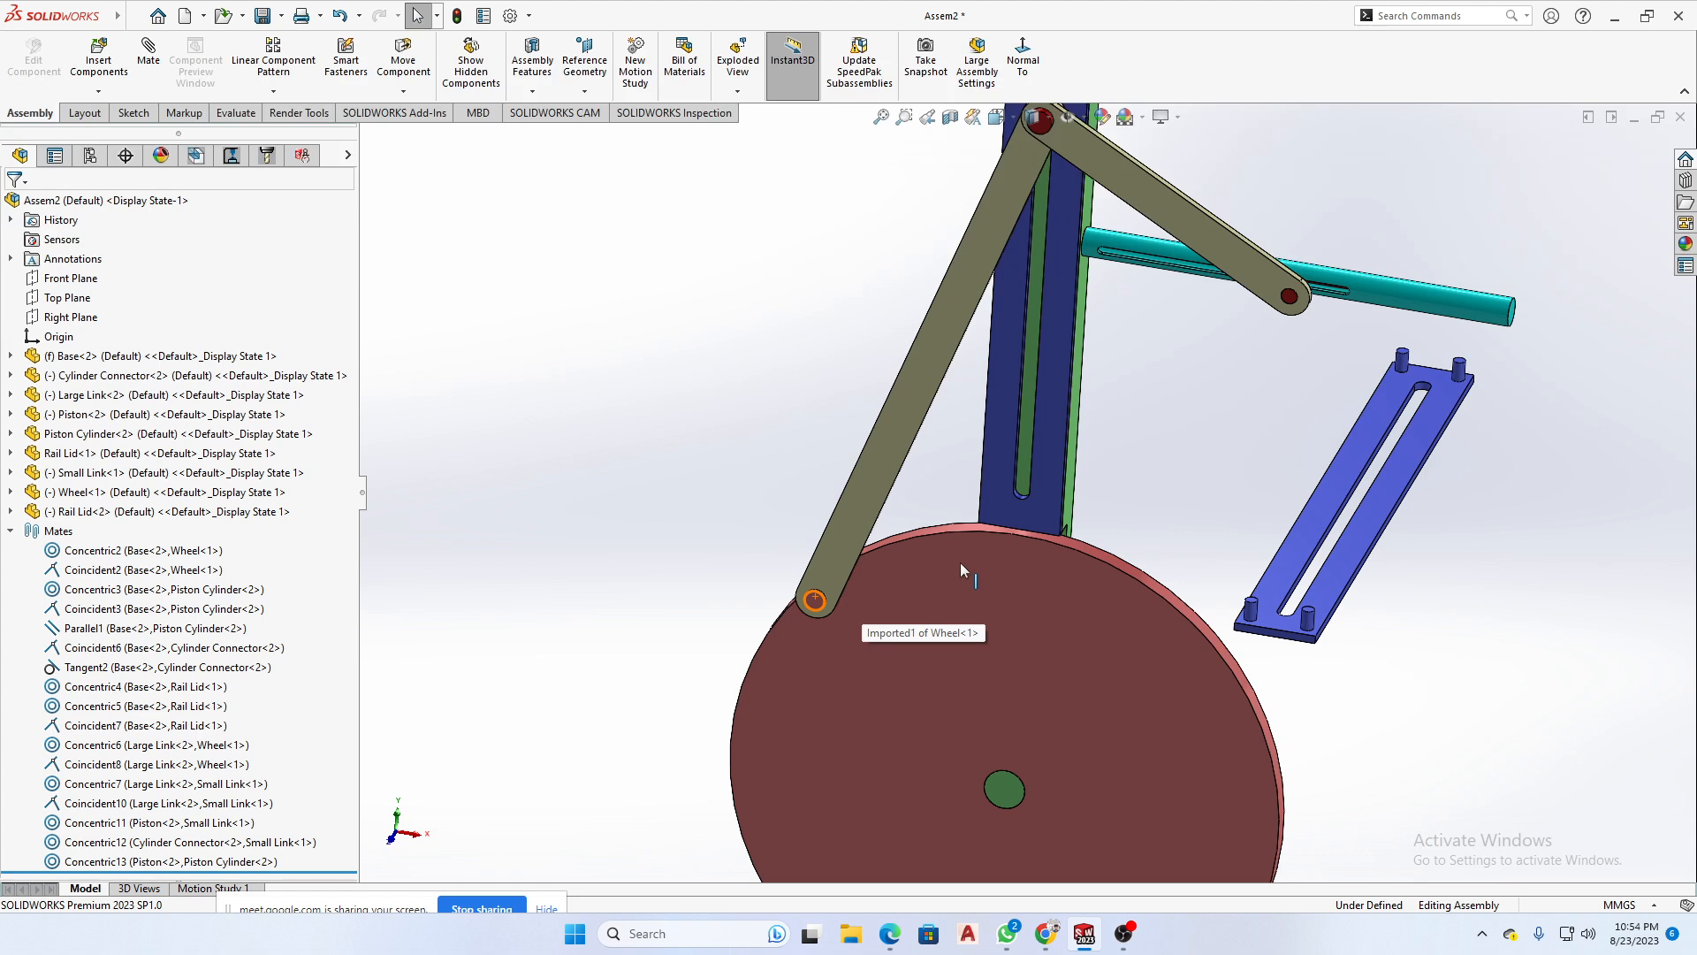
{"action": "left_click", "coordinate": [931, 532]}
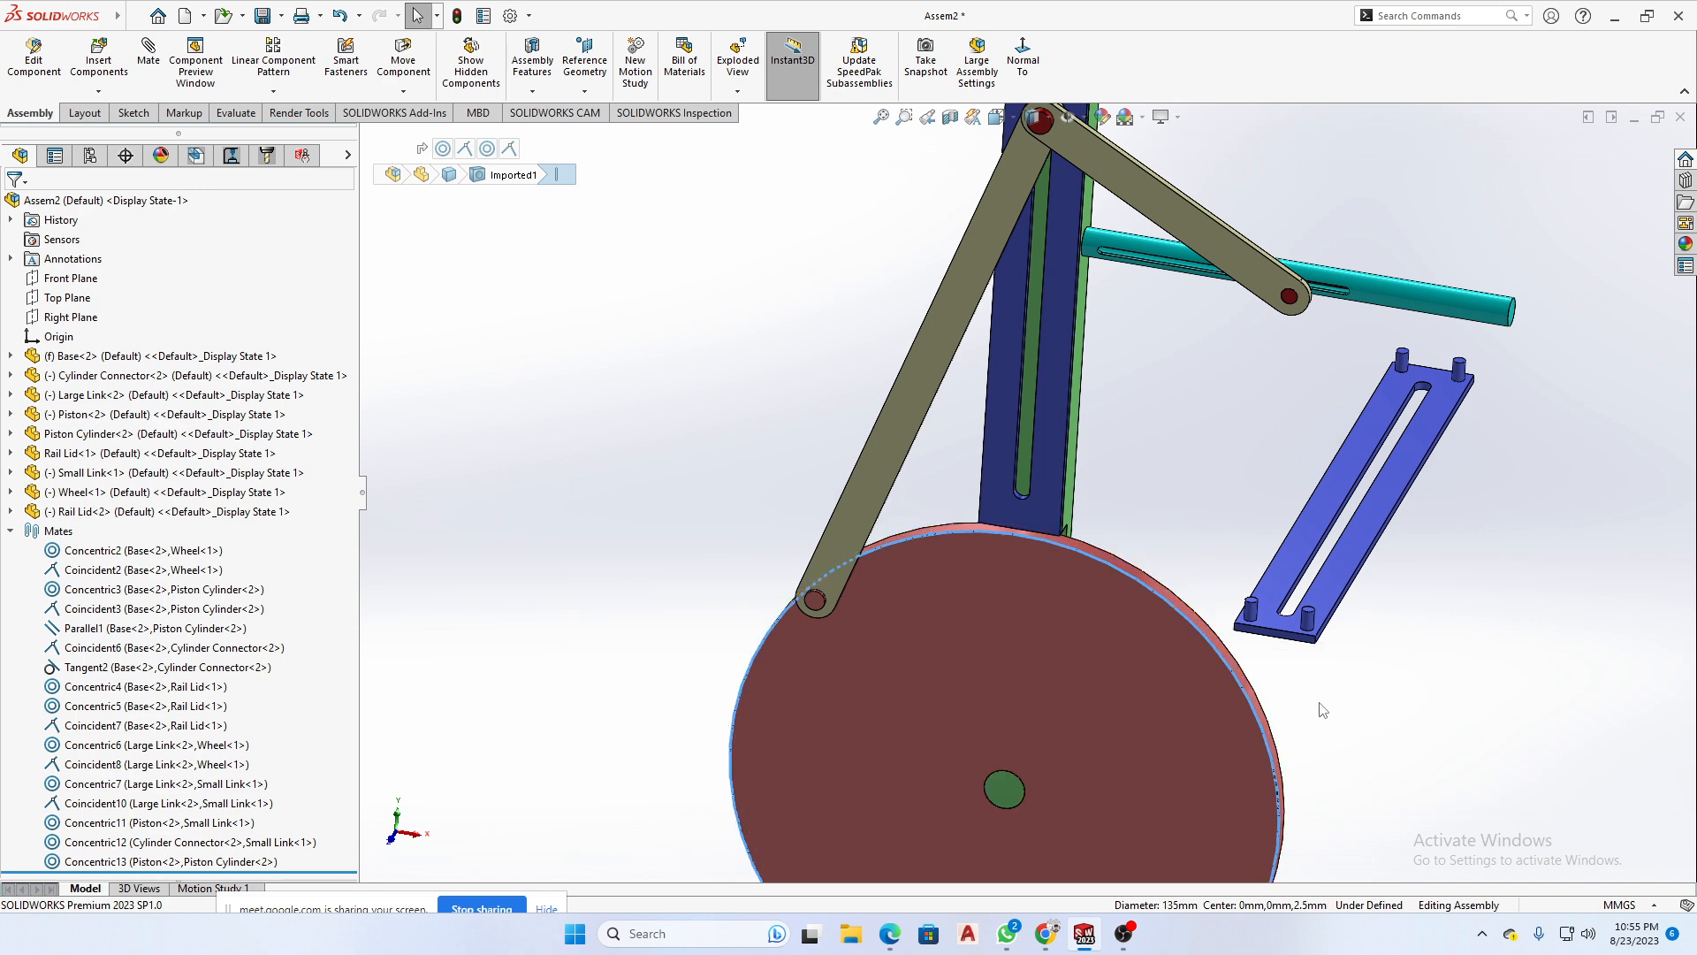
{"action": "middle_click_drag", "start_coordinate": [1324, 708], "coordinate": [1298, 649]}
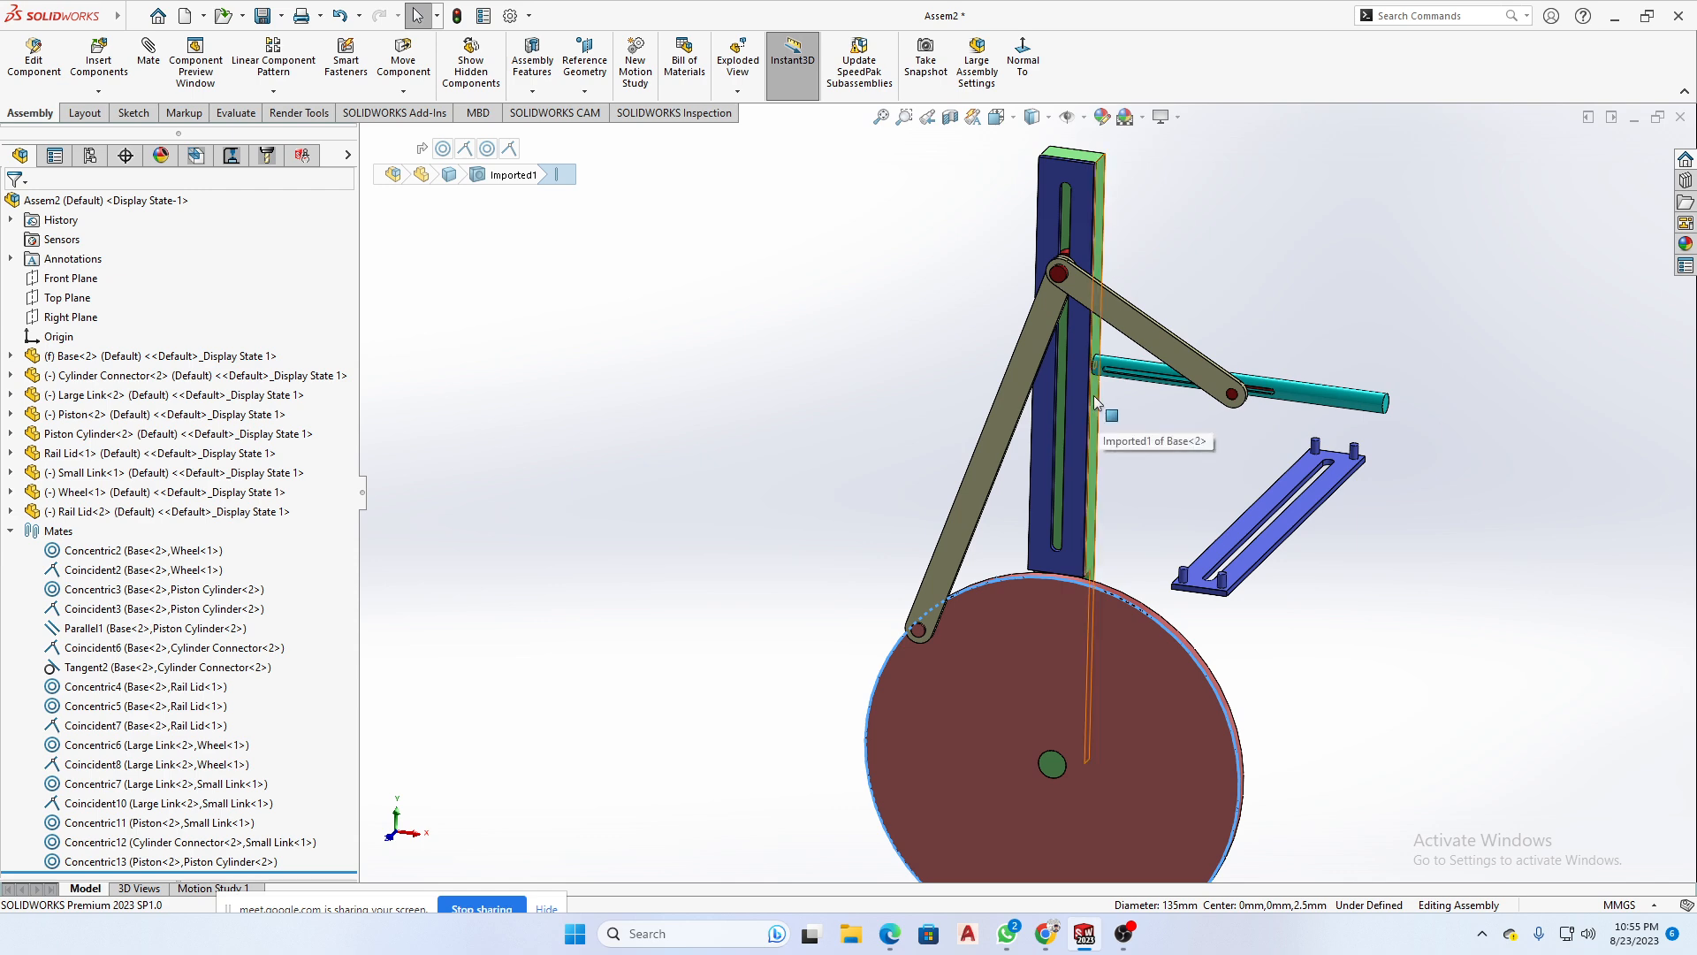
{"action": "scroll", "coordinate": [1103, 383], "scroll_direction": "down", "scroll_amount": 5}
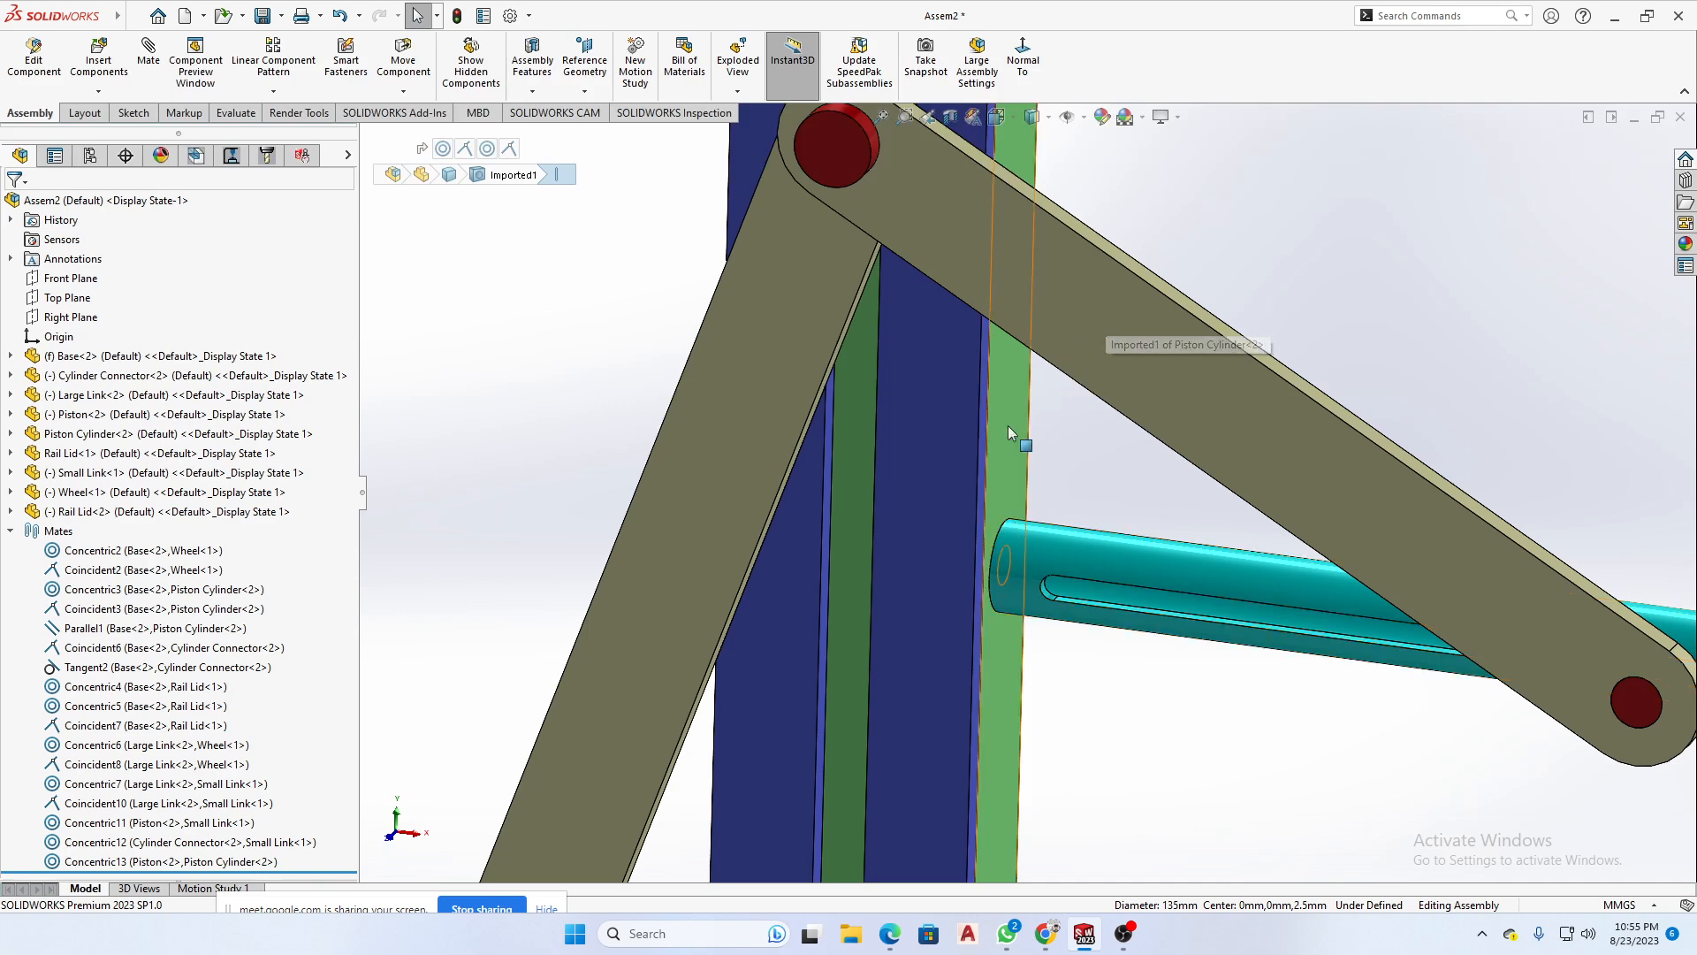
{"action": "left_click", "coordinate": [1008, 426]}
{"action": "scroll", "coordinate": [1068, 453], "scroll_direction": "up", "scroll_amount": 5}
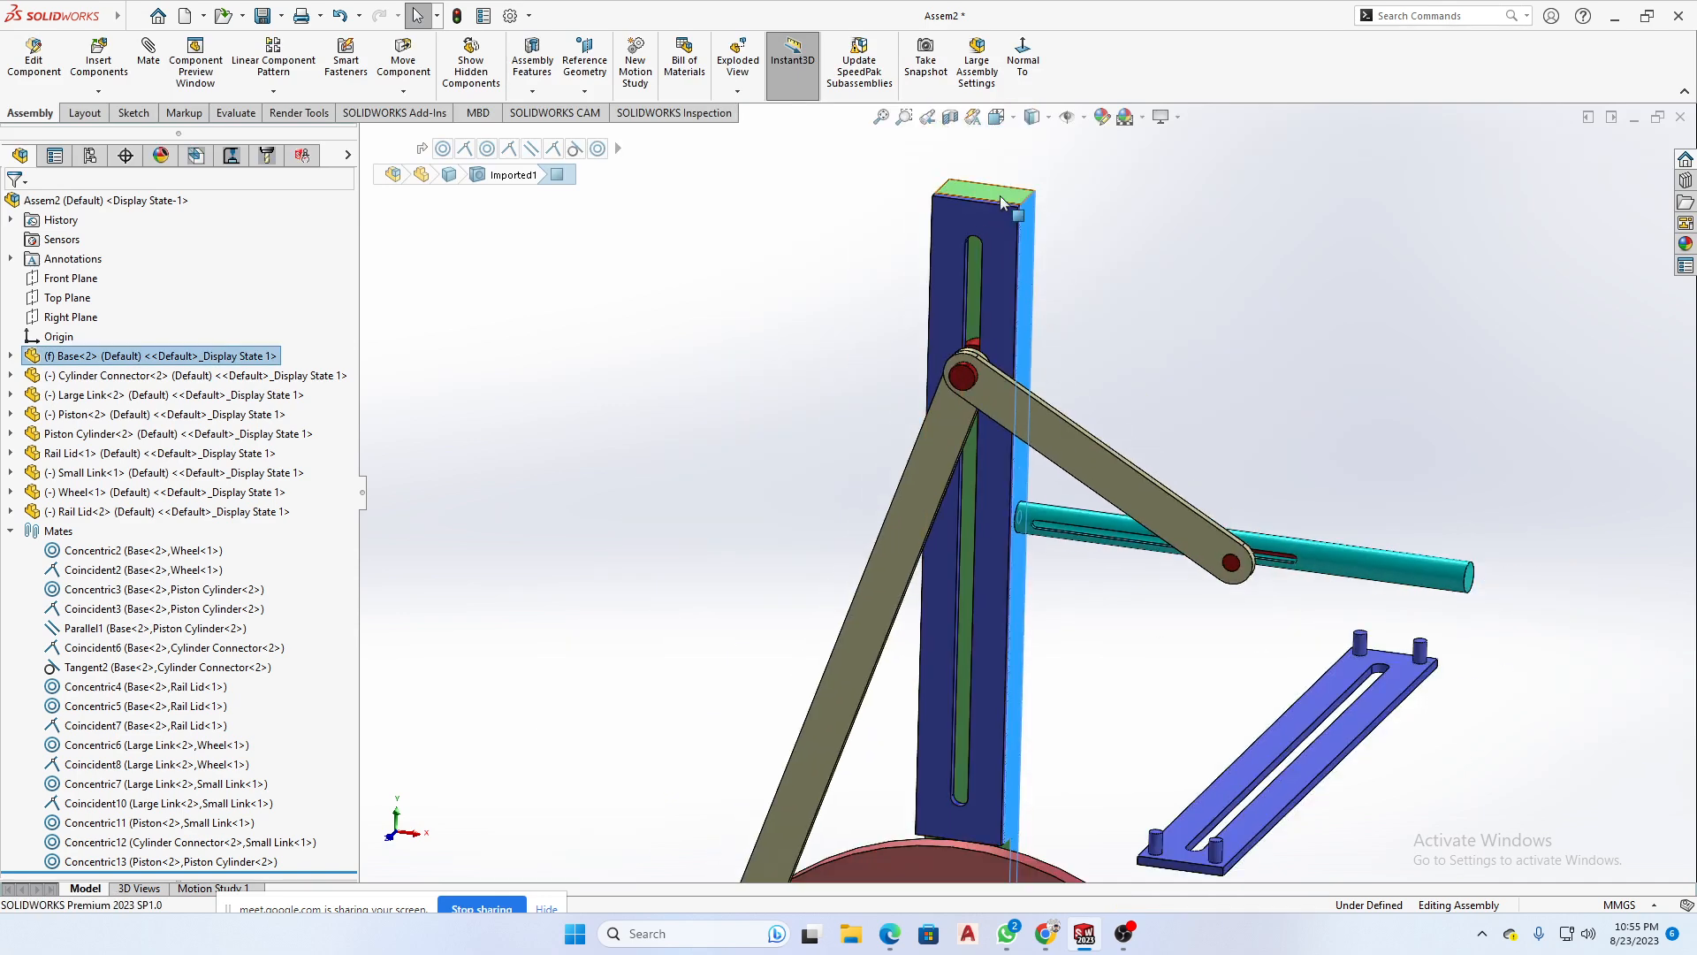
- Check the angle between the Piston Cylinder's free end face and the Base's top face, and clear the selection
{"action": "left_click", "coordinate": [1529, 617]}
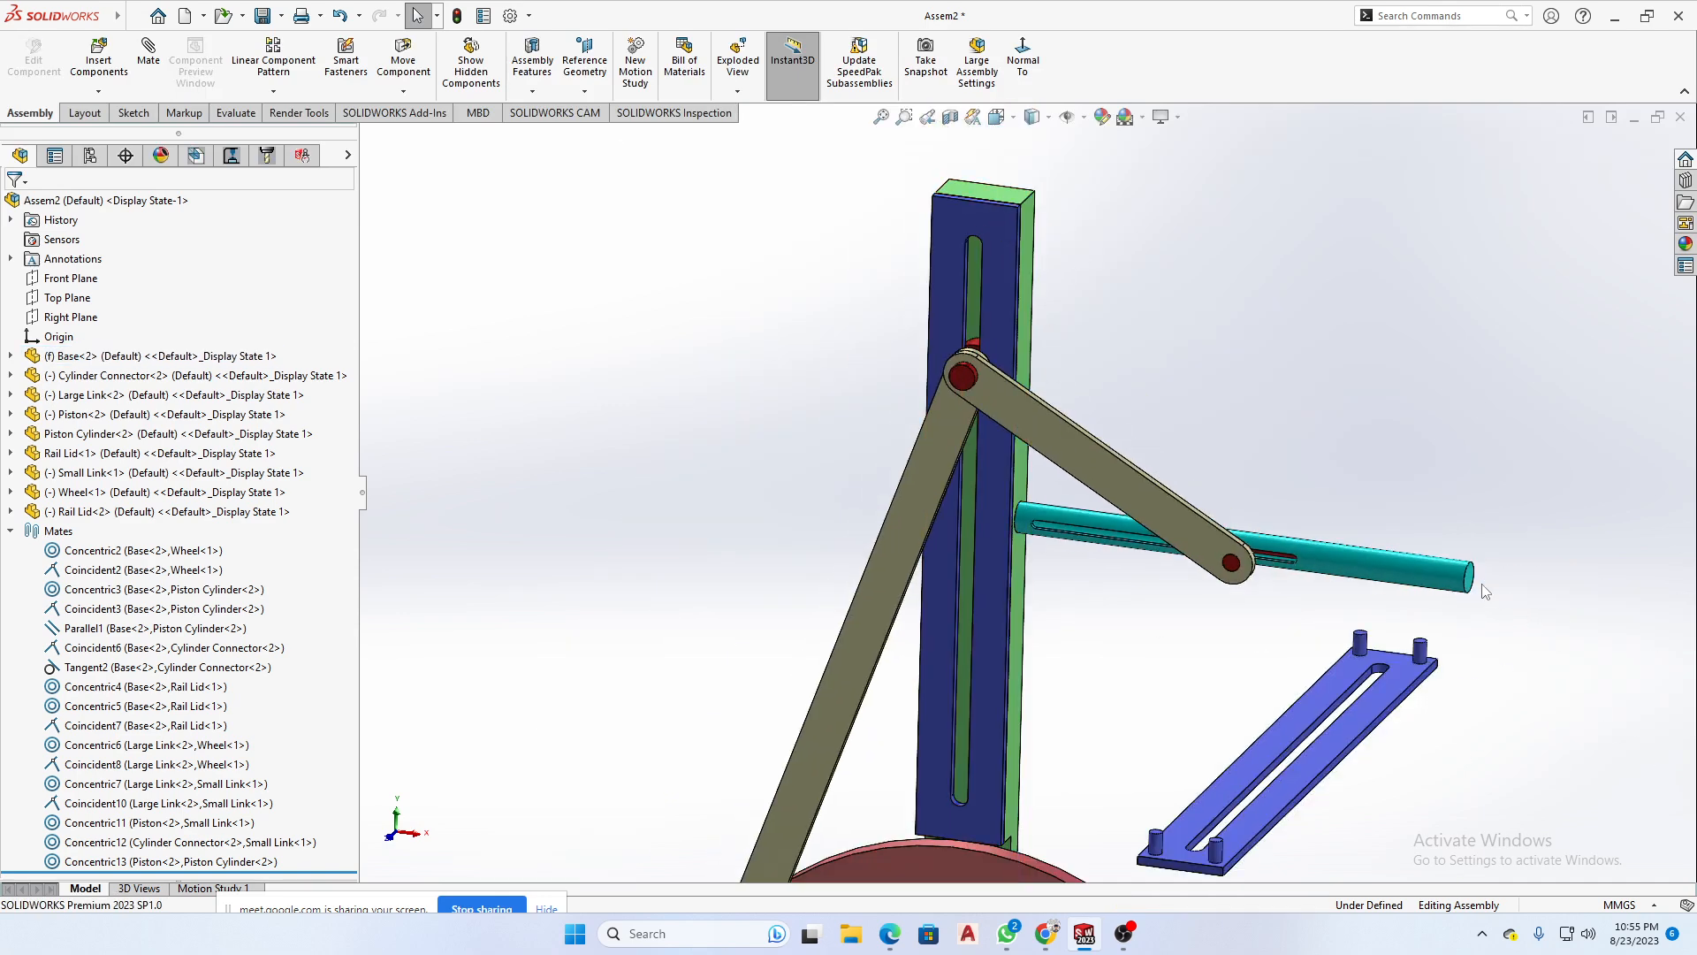
{"action": "left_click", "coordinate": [1468, 578]}
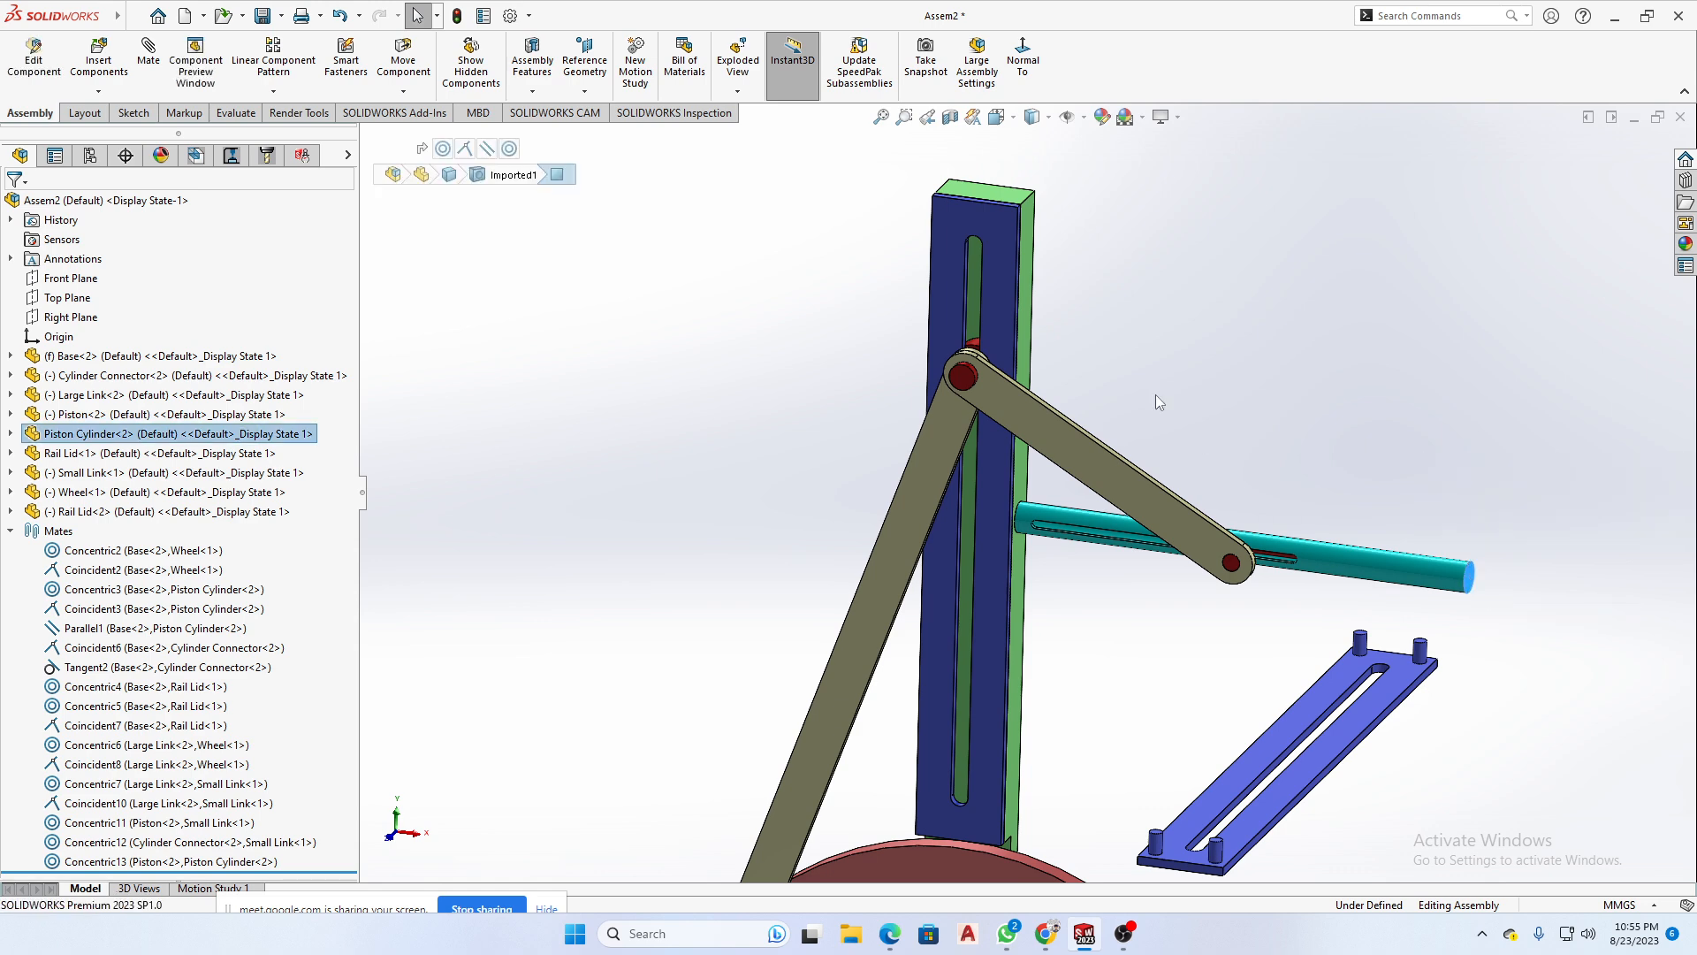
{"action": "left_click", "coordinate": [999, 190], "text": "ctrl"}
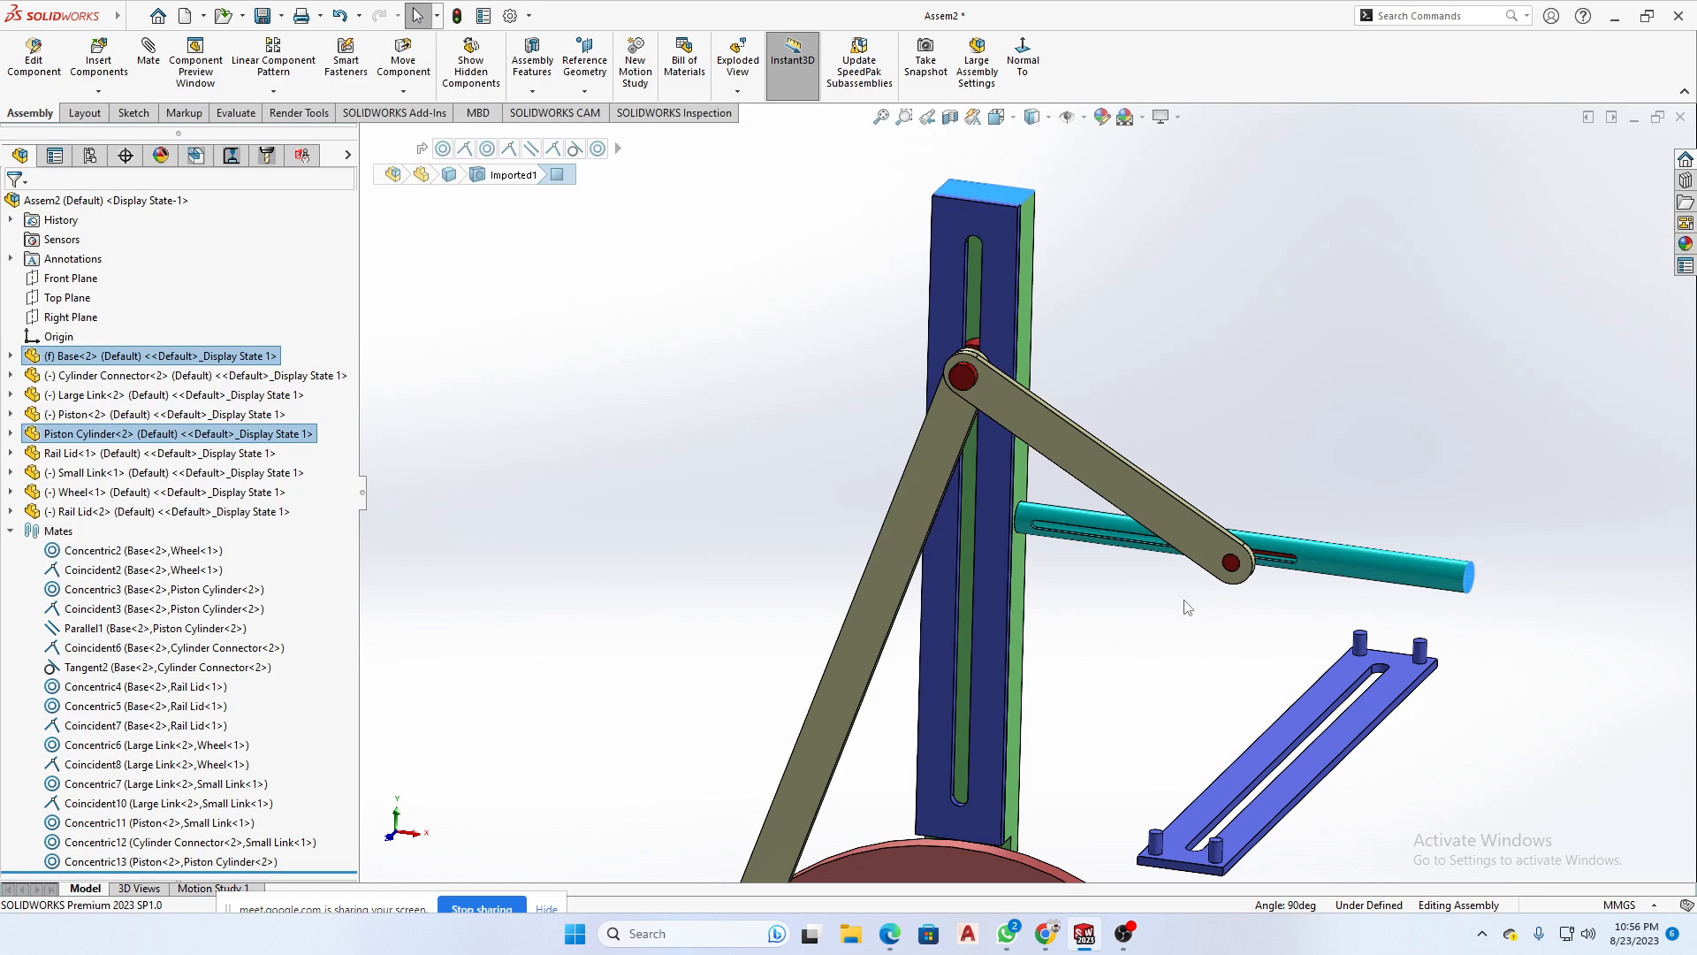
{"action": "scroll", "coordinate": [1053, 415], "scroll_direction": "down", "scroll_amount": 3}
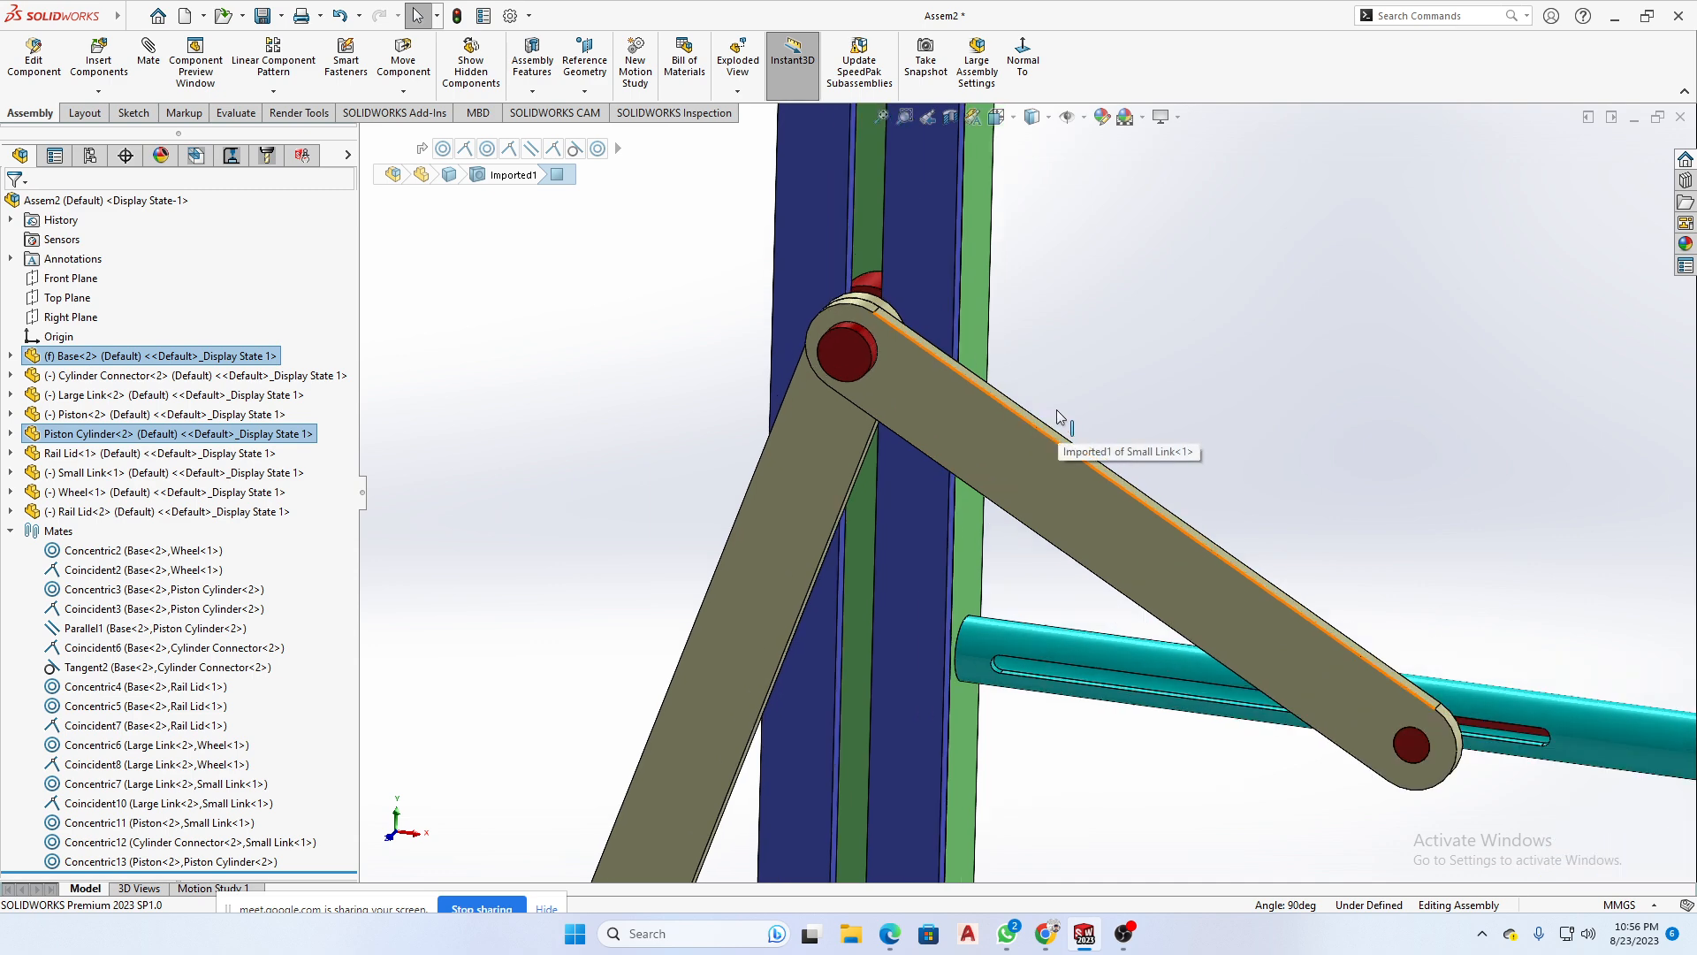
{"action": "scroll", "coordinate": [1053, 416], "scroll_direction": "up", "scroll_amount": 3}
{"action": "left_click", "coordinate": [1064, 394]}
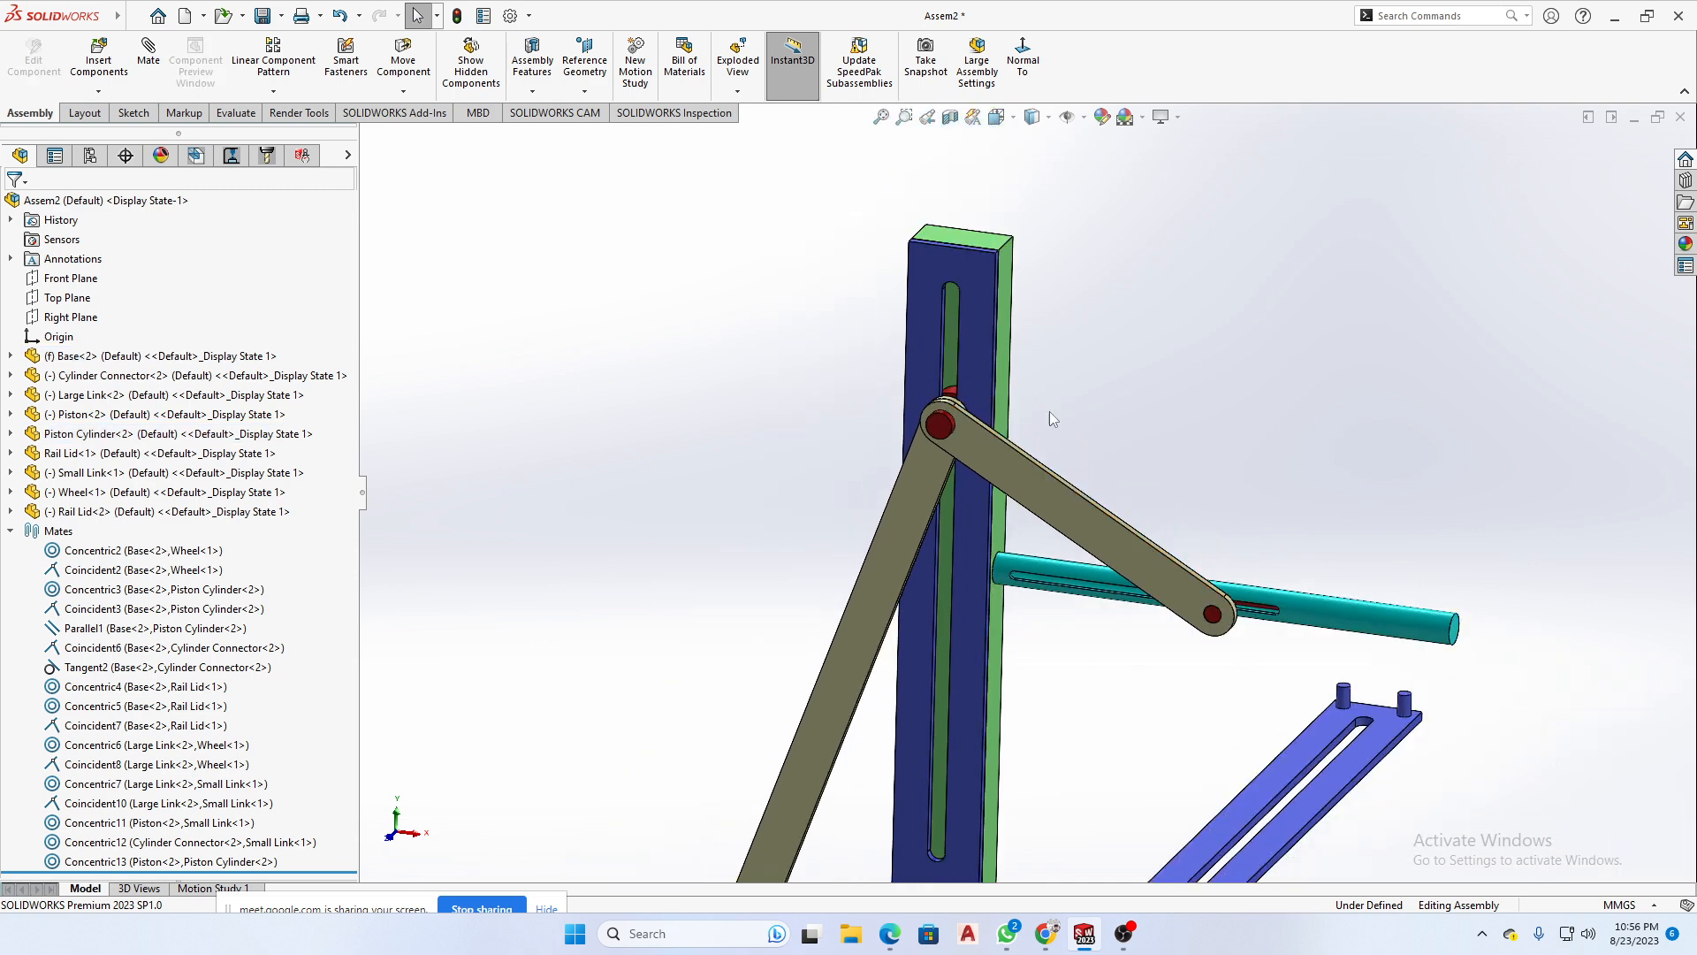
- Add a parallel mate between the Base's top face and the Small Link's long upper side face
{"action": "scroll", "coordinate": [1036, 348], "scroll_direction": "down", "scroll_amount": 5}
{"action": "left_click", "coordinate": [1025, 368]}
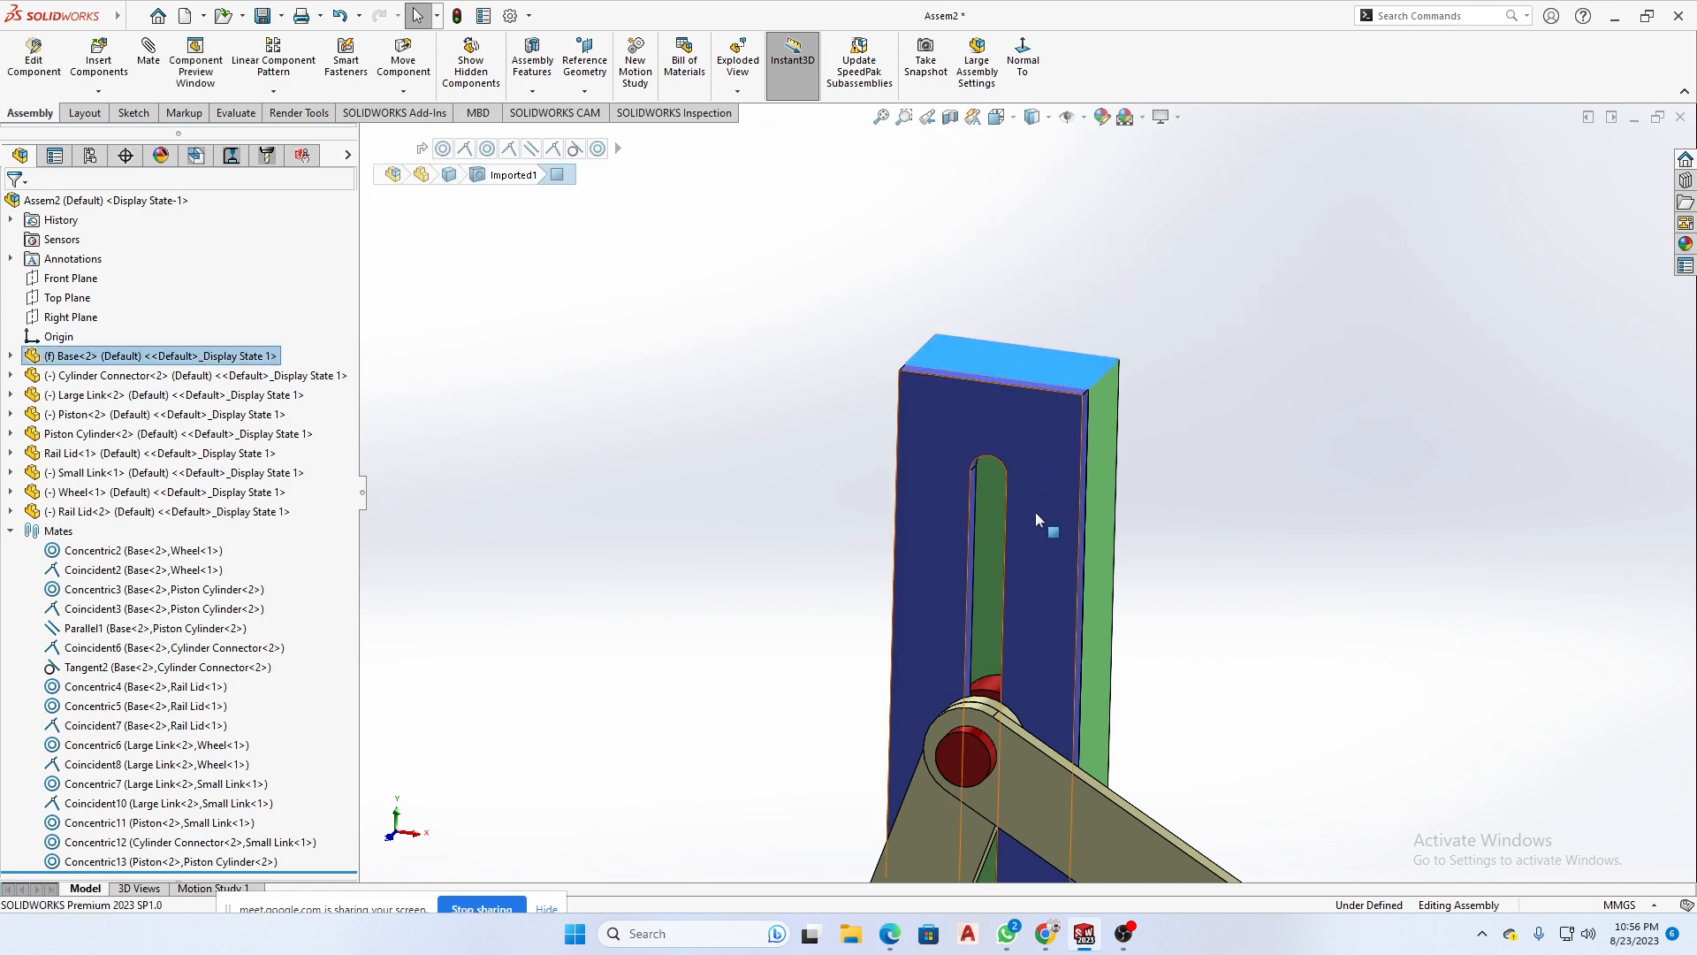
{"action": "scroll", "coordinate": [1116, 793], "scroll_direction": "down", "scroll_amount": 5}
{"action": "scroll", "coordinate": [1116, 797], "scroll_direction": "up", "scroll_amount": 1}
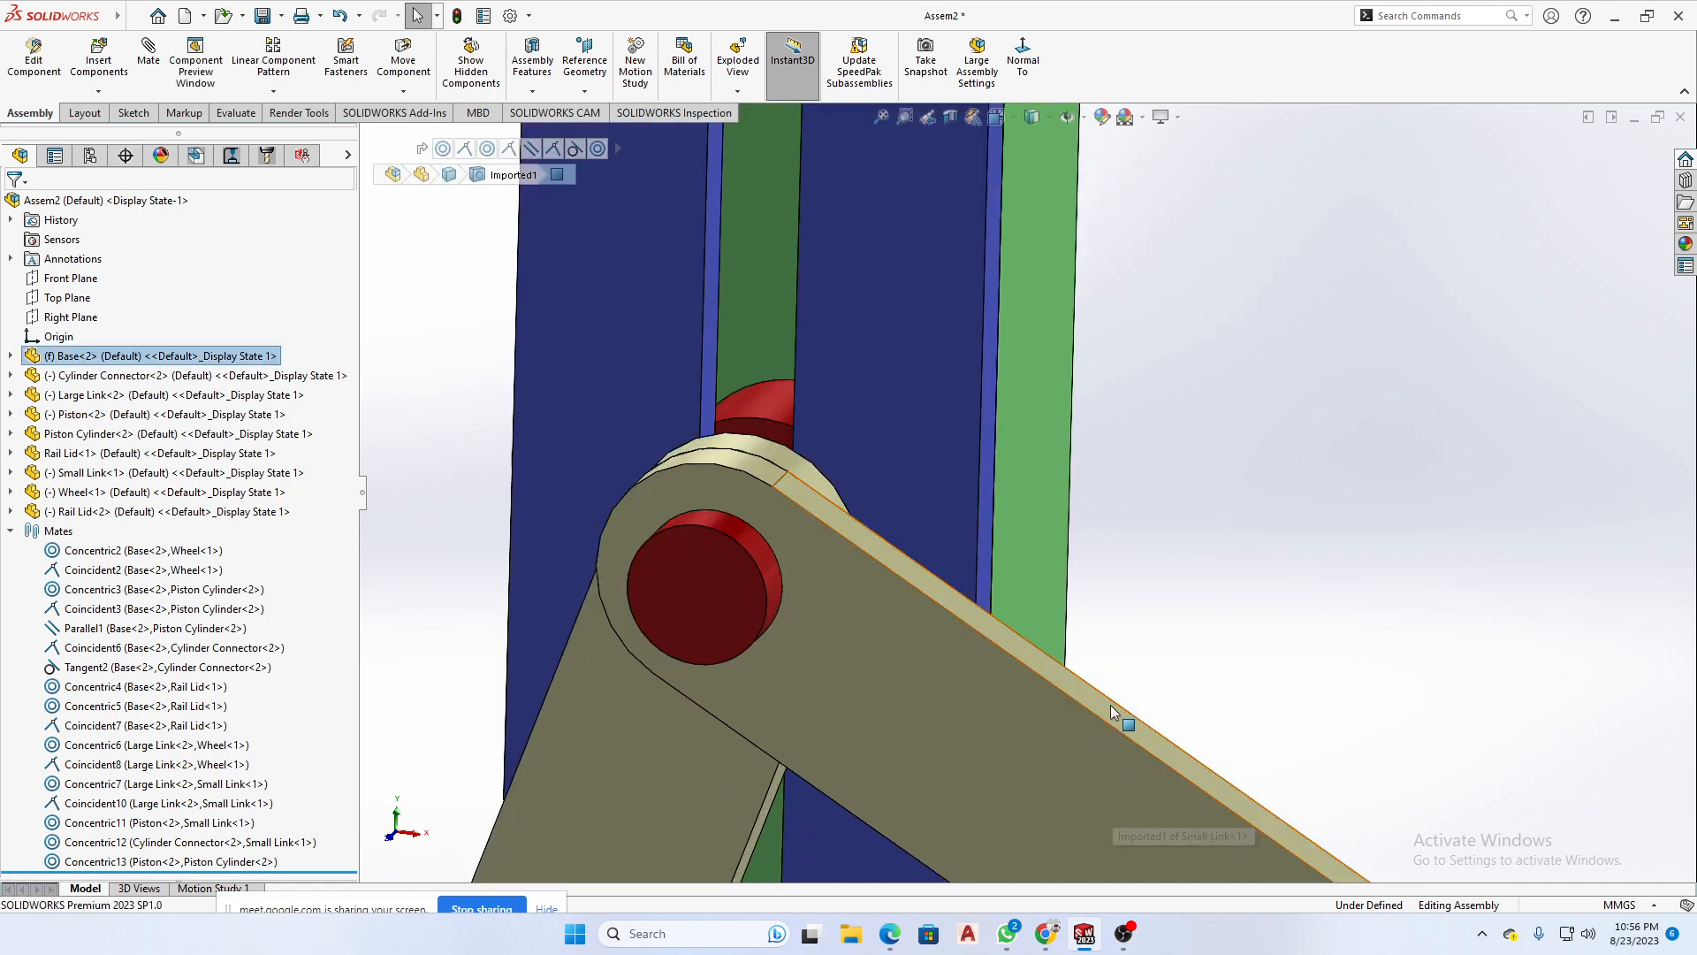
{"action": "left_click", "coordinate": [1150, 727]}
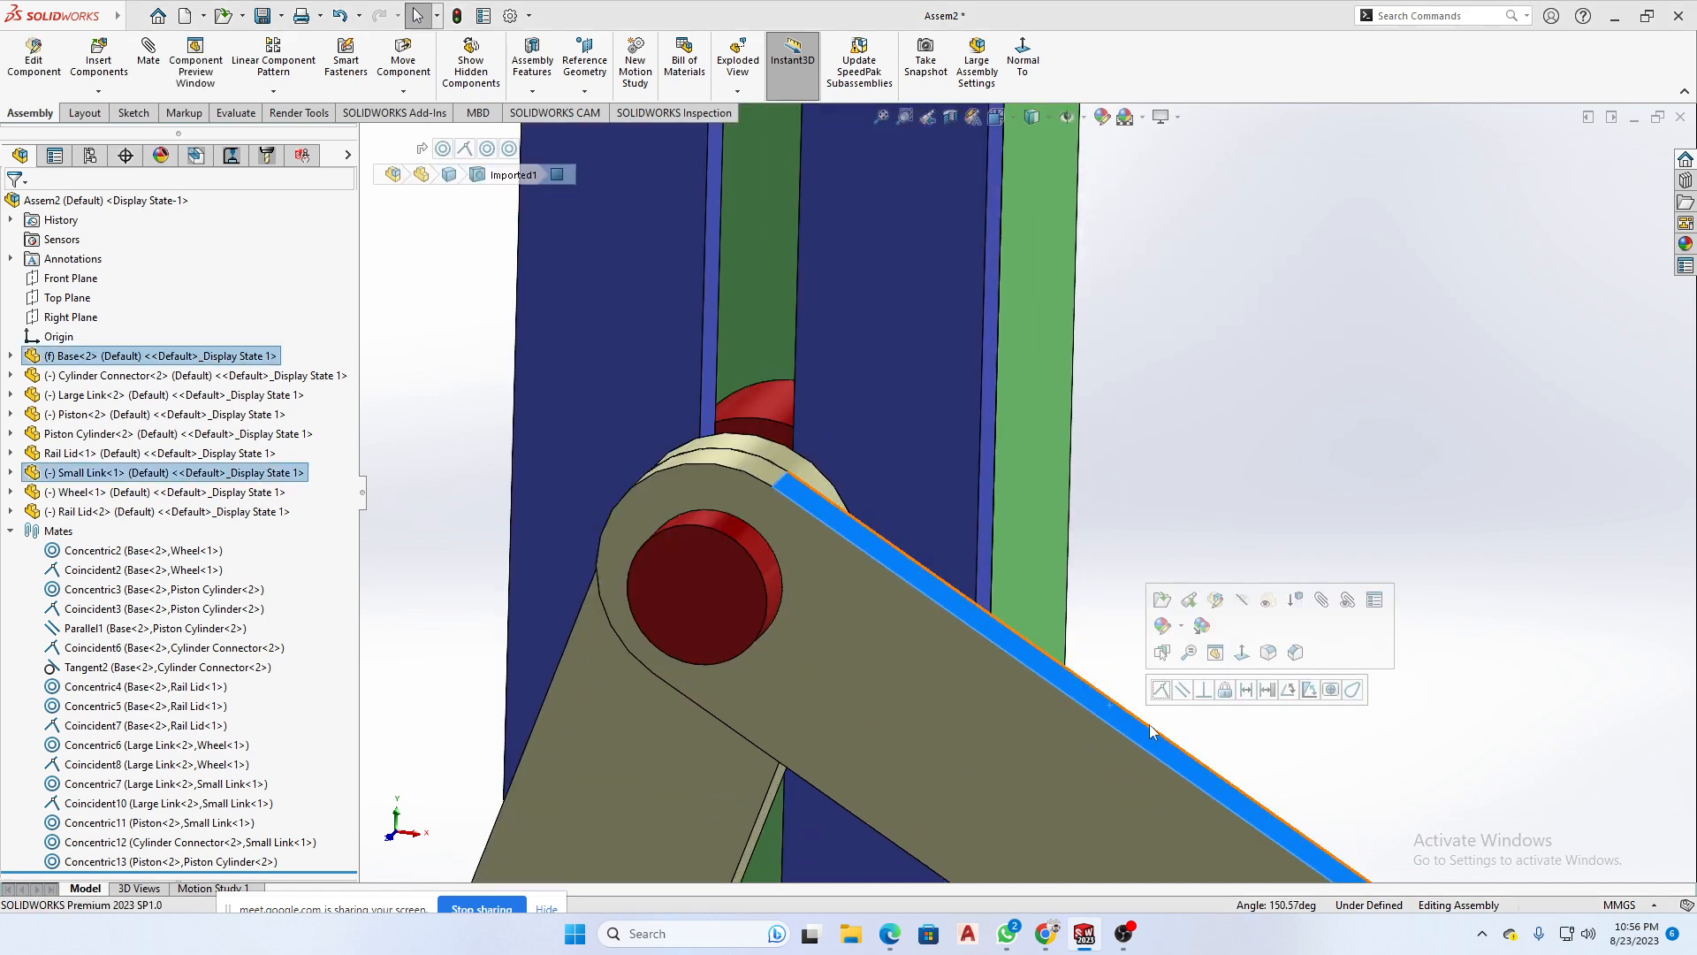
{"action": "left_click", "coordinate": [1187, 692]}
{"action": "scroll", "coordinate": [1107, 616], "scroll_direction": "up", "scroll_amount": 6}
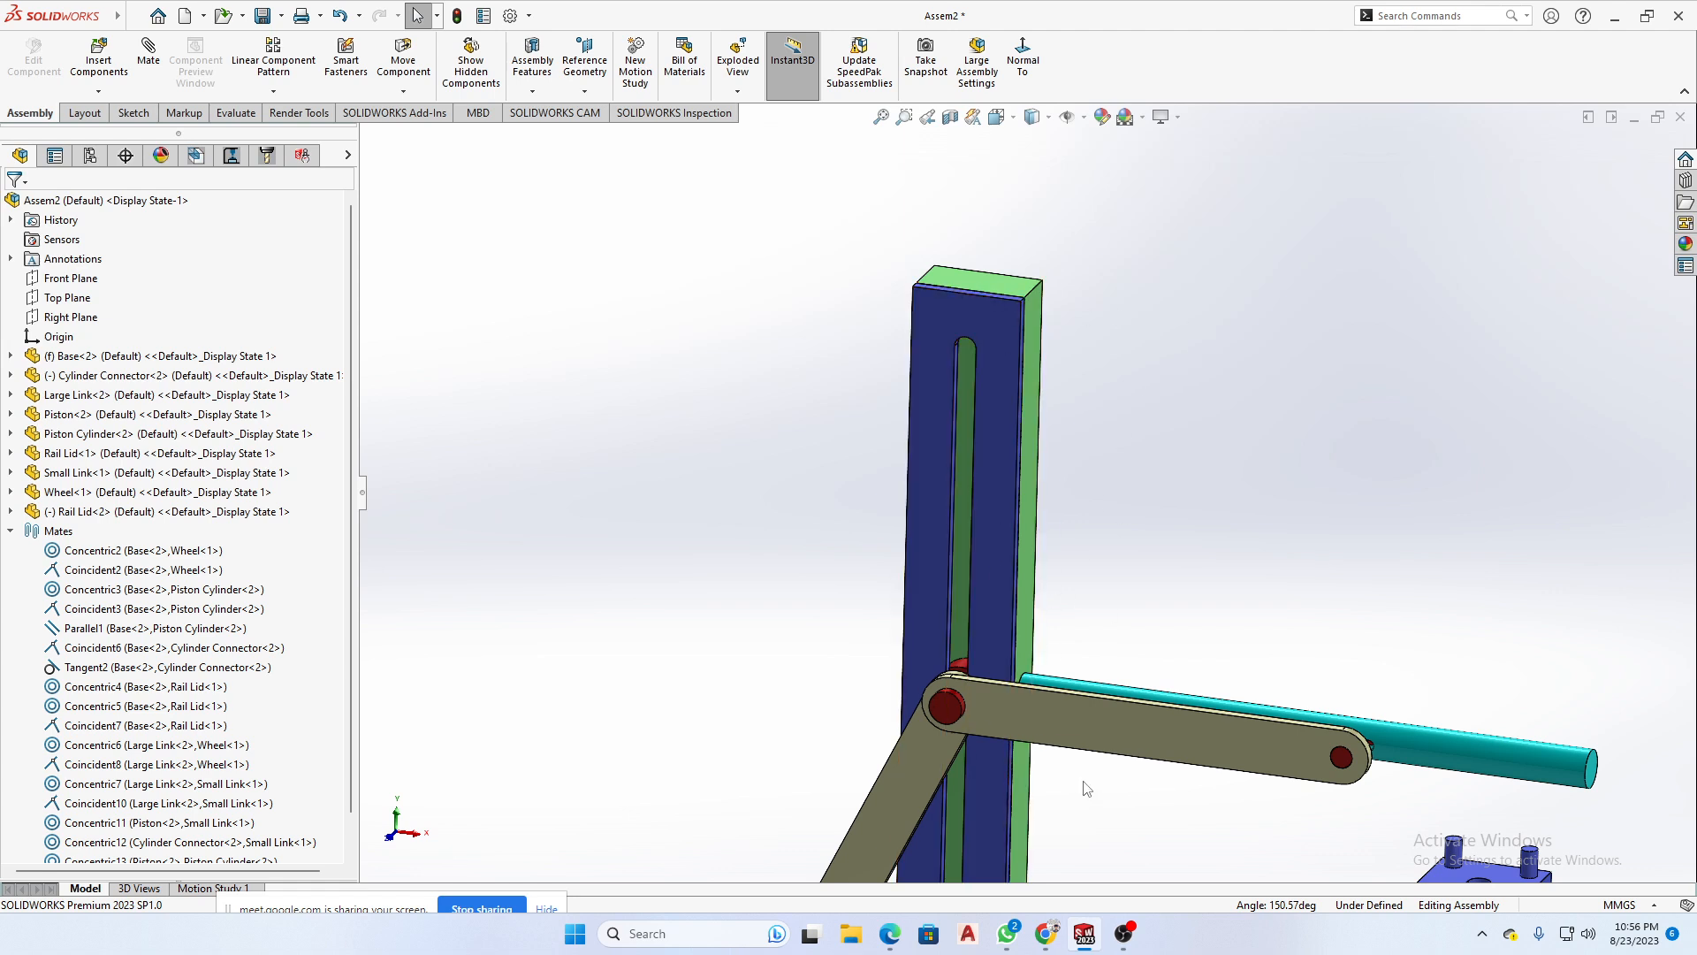
- Test the linkage's remaining freedom by trying to move the Small Link, the Large Link and the Wheel
{"action": "left_click", "coordinate": [1069, 729]}
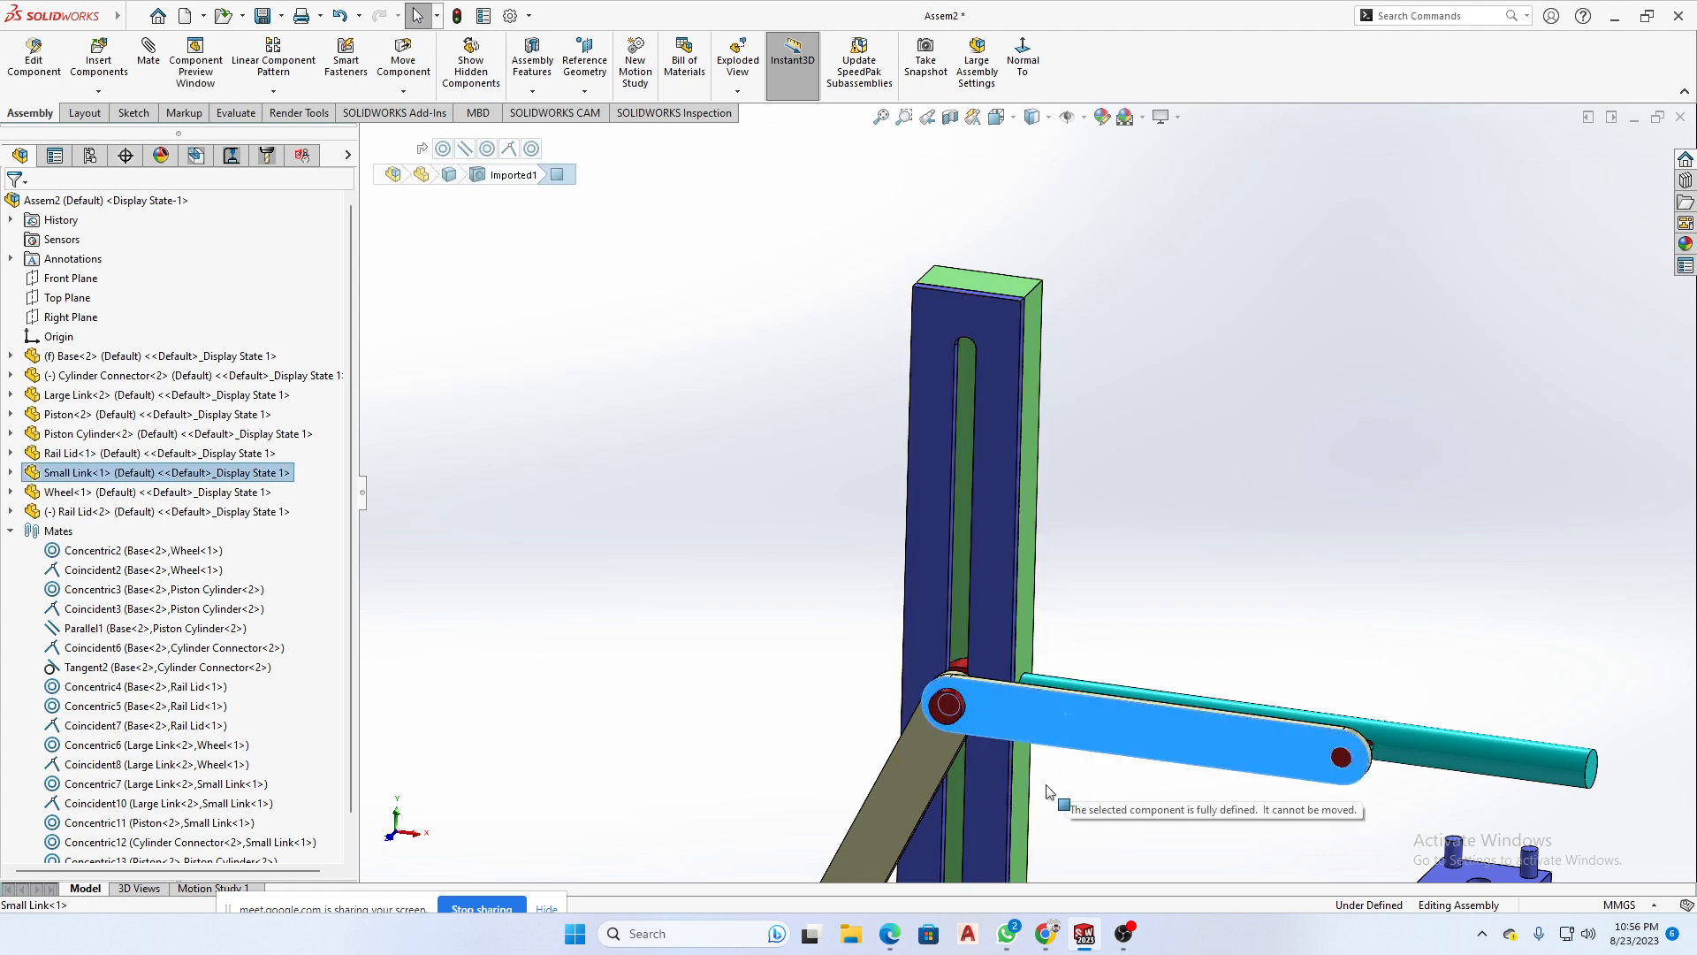
{"action": "scroll", "coordinate": [1048, 787], "scroll_direction": "up", "scroll_amount": 3}
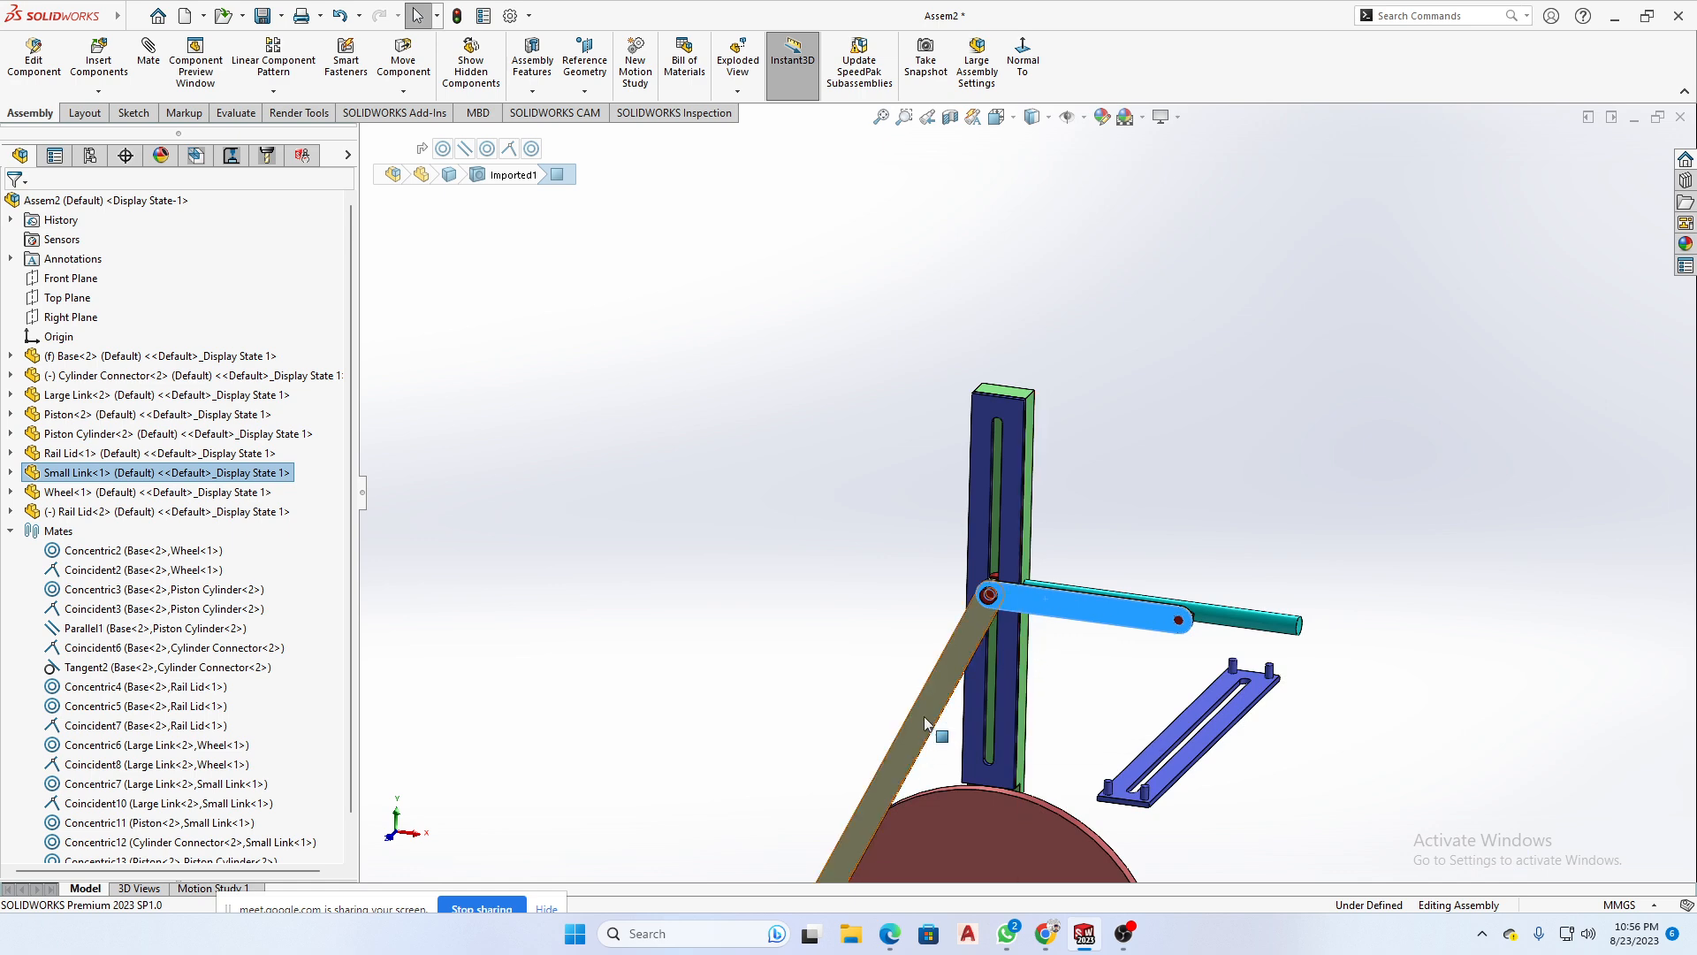
{"action": "scroll", "coordinate": [968, 646], "scroll_direction": "up", "scroll_amount": 3}
{"action": "left_click", "coordinate": [968, 646]}
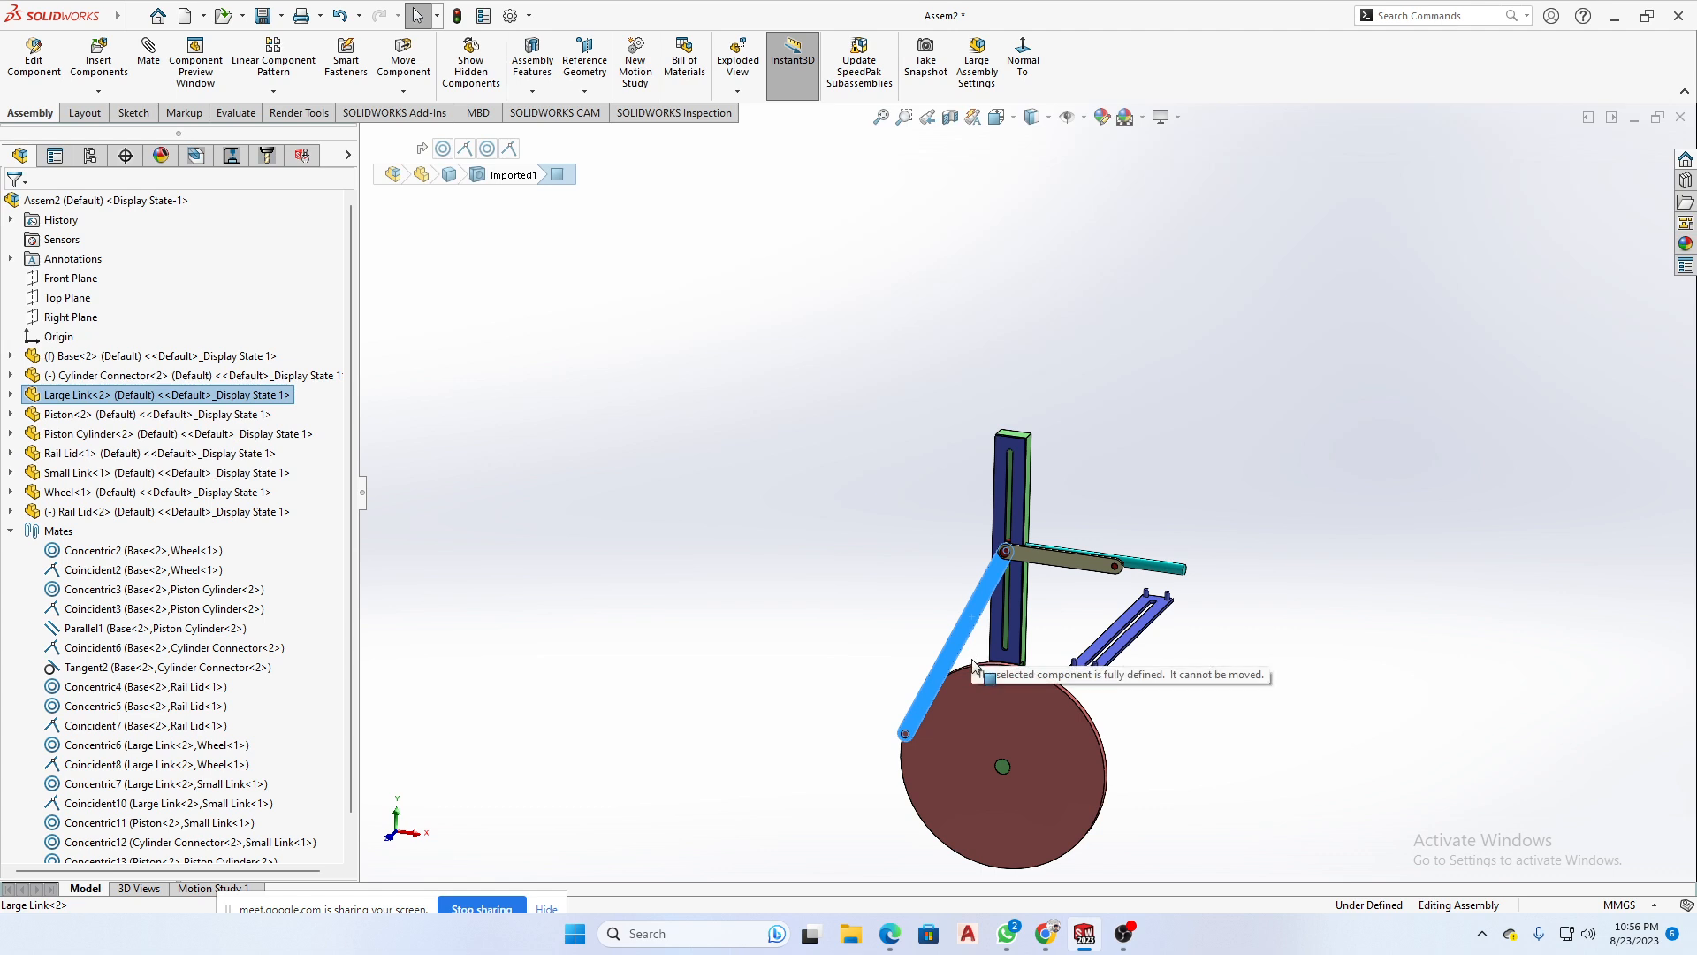
{"action": "left_click_drag", "start_coordinate": [950, 713], "coordinate": [1079, 781]}
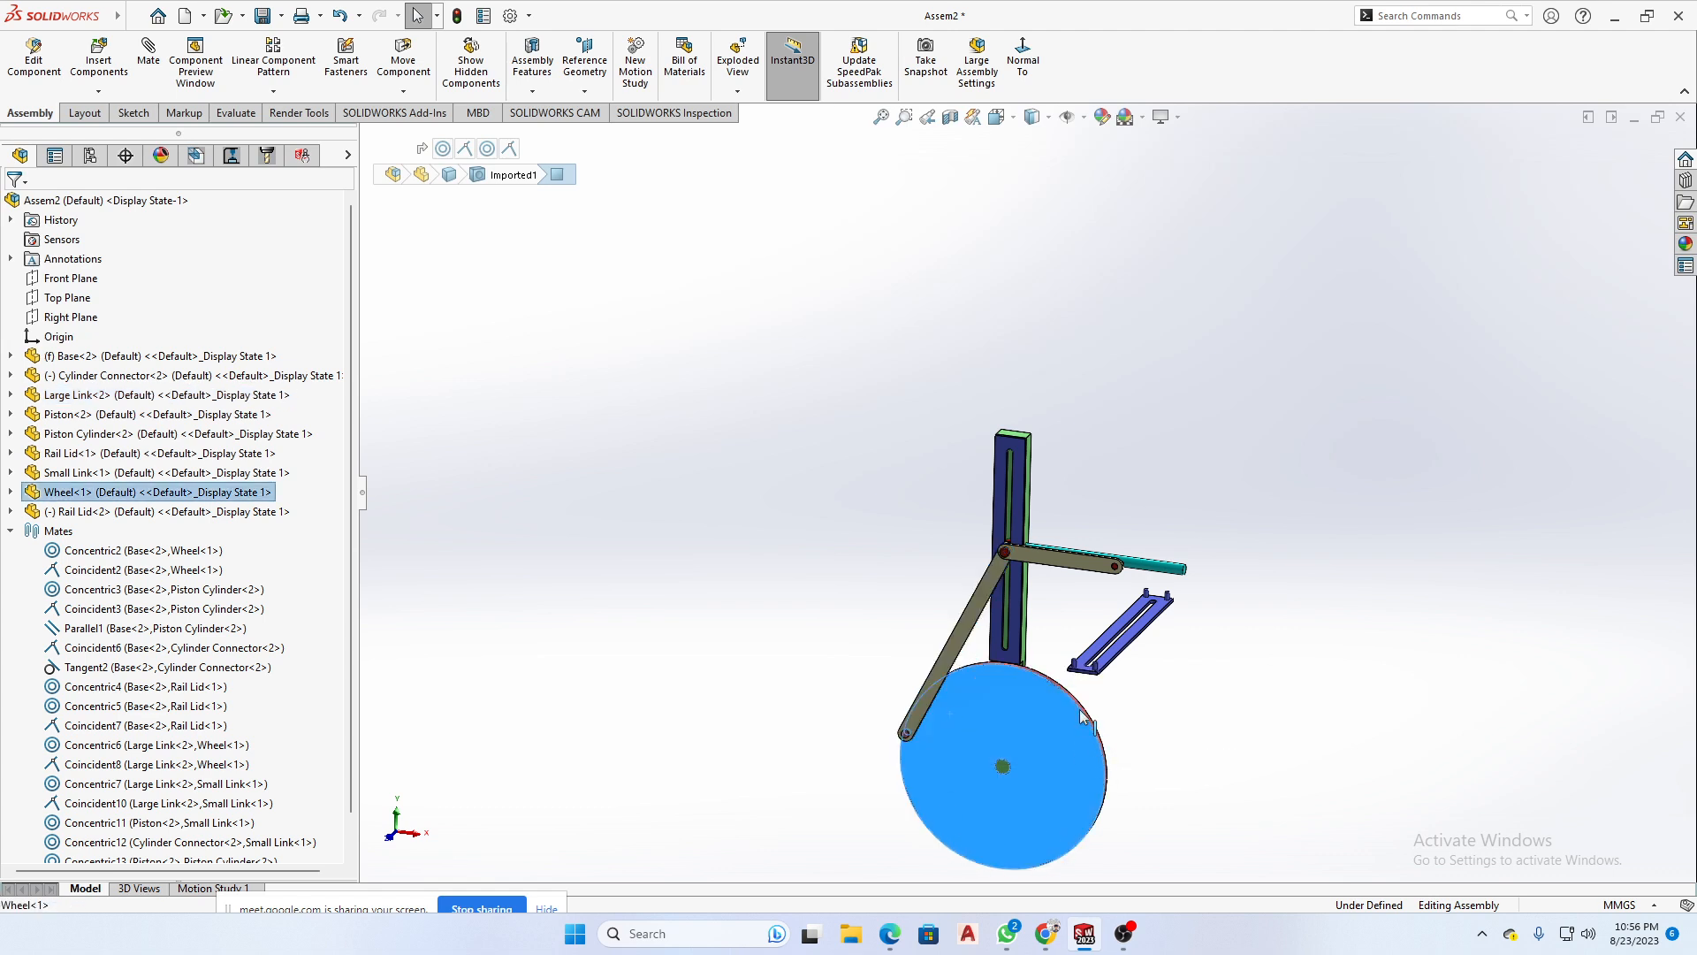
- Delete the parallel mate between the Base and the Small Link
{"action": "scroll", "coordinate": [1061, 574], "scroll_direction": "down", "scroll_amount": 3}
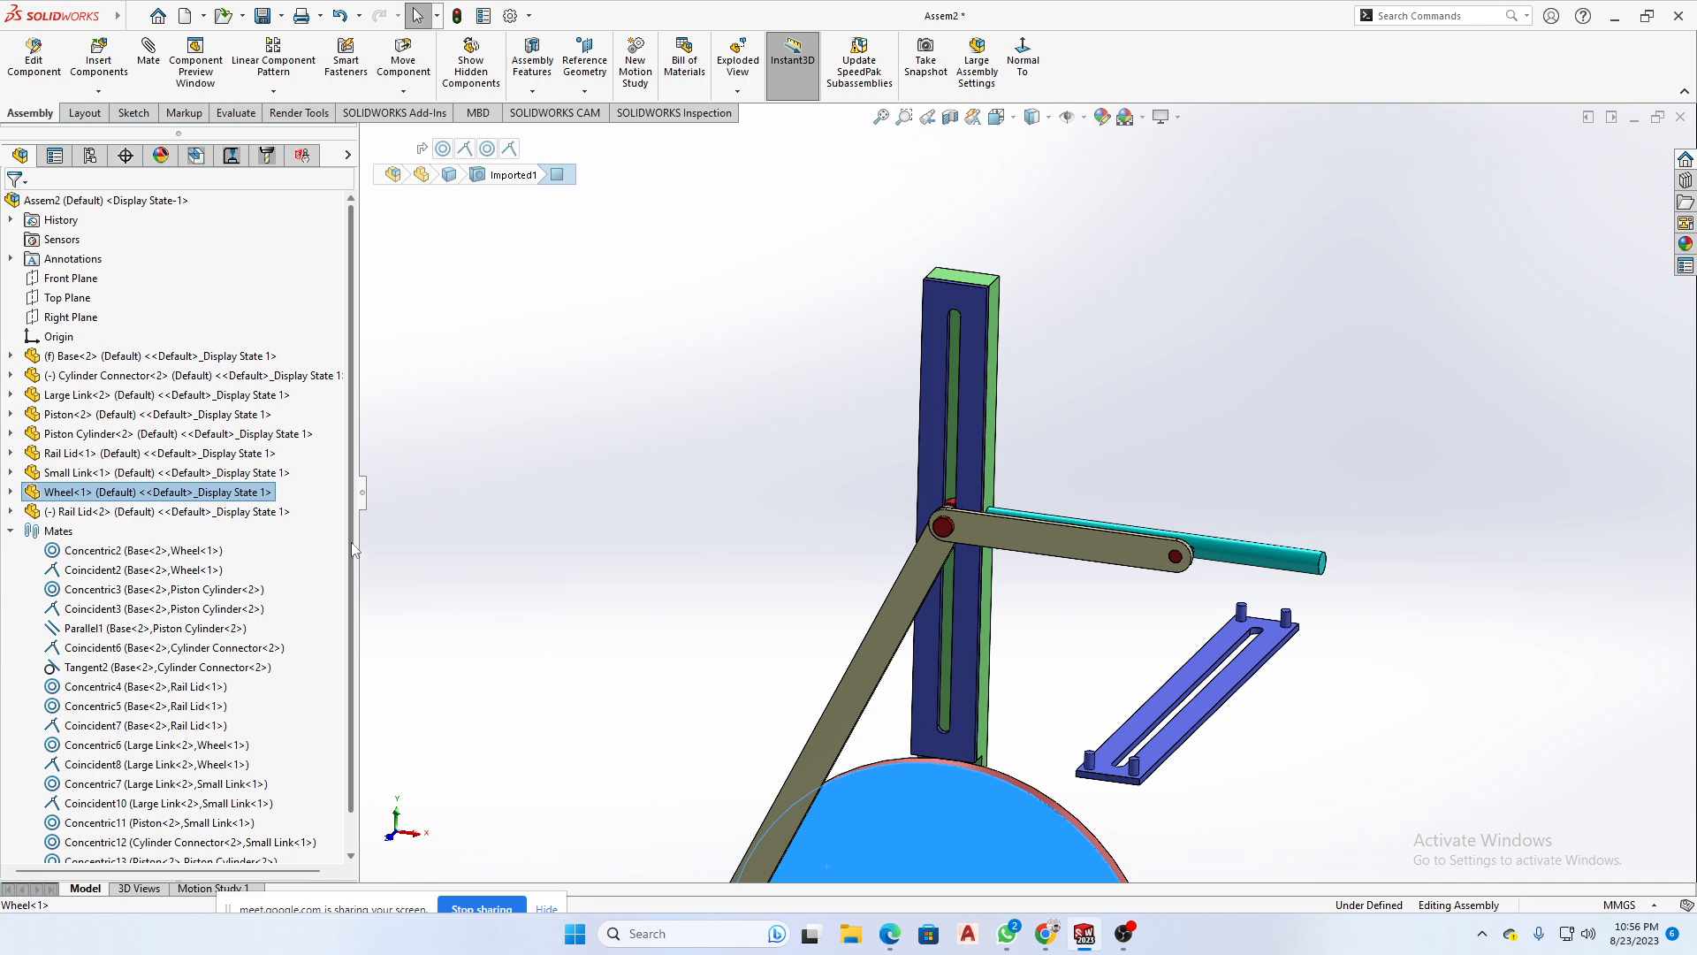
{"action": "left_click_drag", "start_coordinate": [353, 549], "coordinate": [353, 583]}
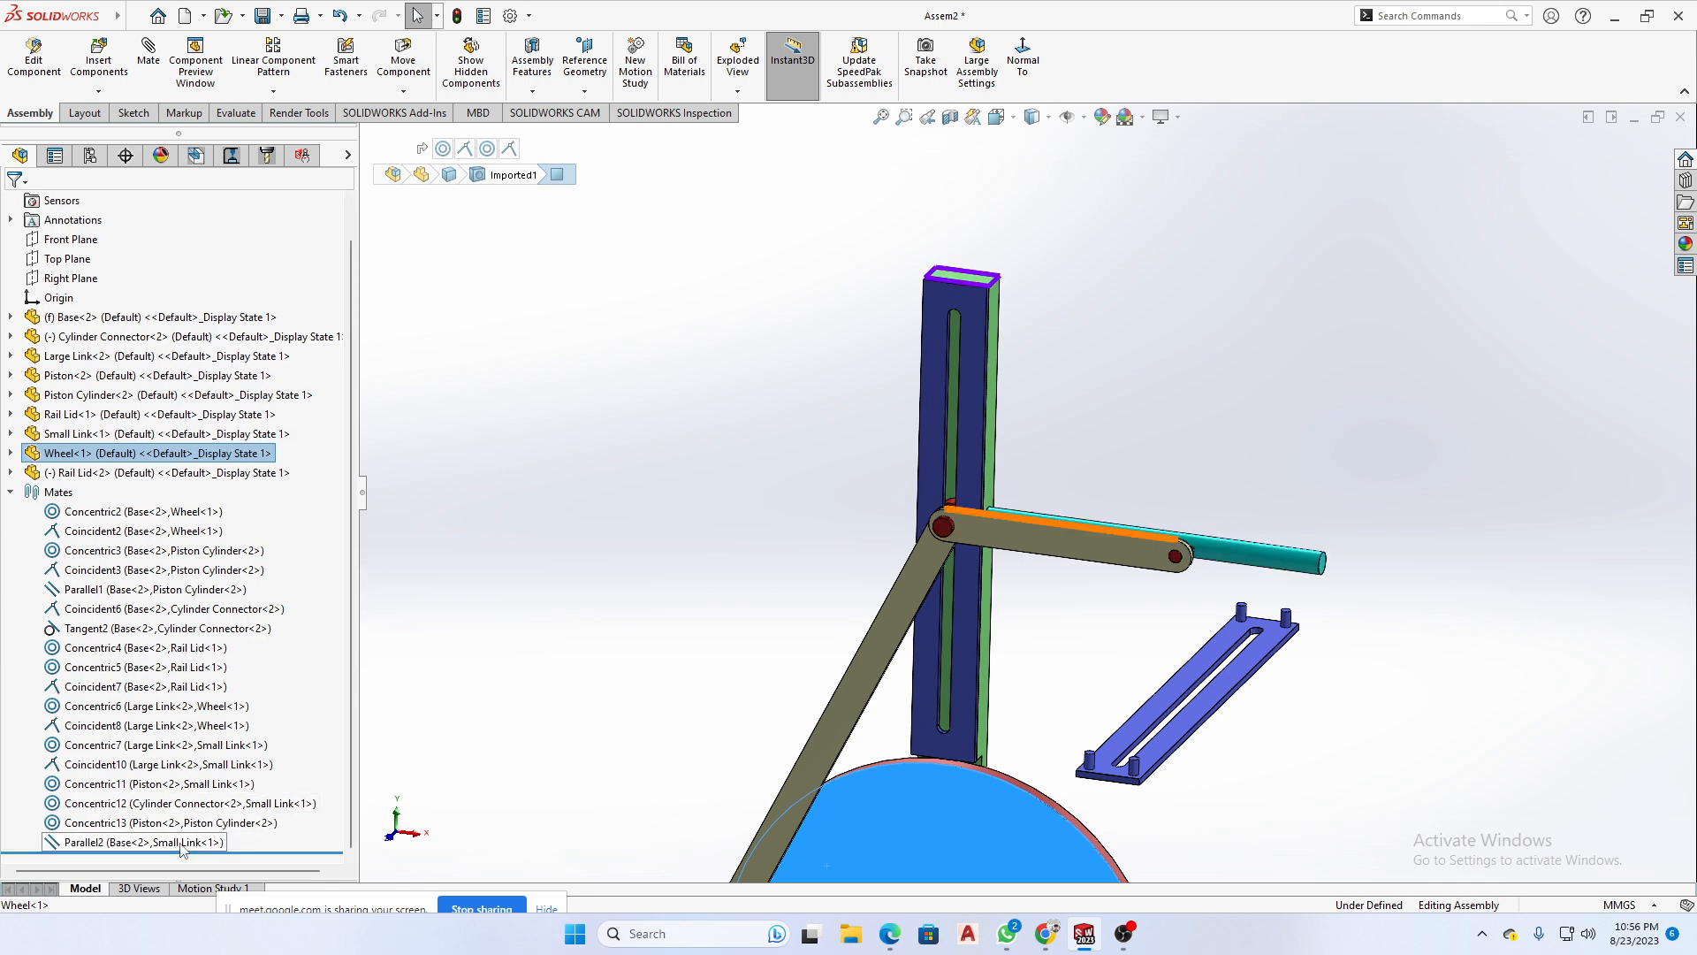
{"action": "left_click", "coordinate": [133, 842]}
{"action": "key", "text": "Delete"}
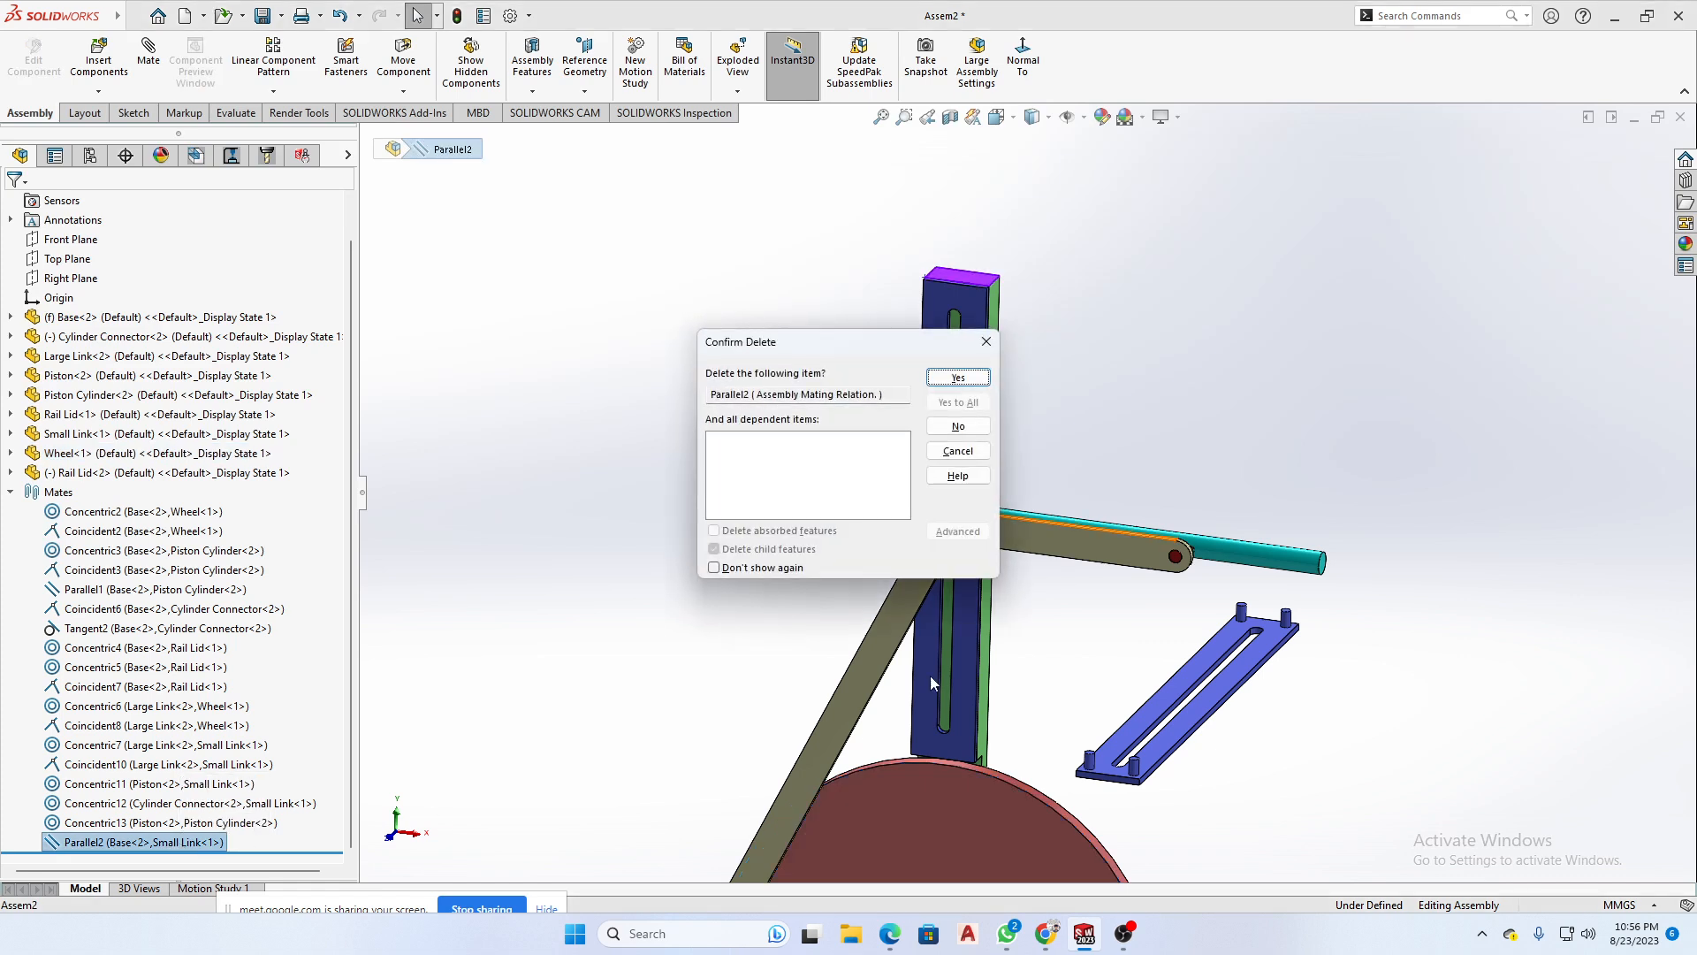
{"action": "left_click", "coordinate": [959, 378]}
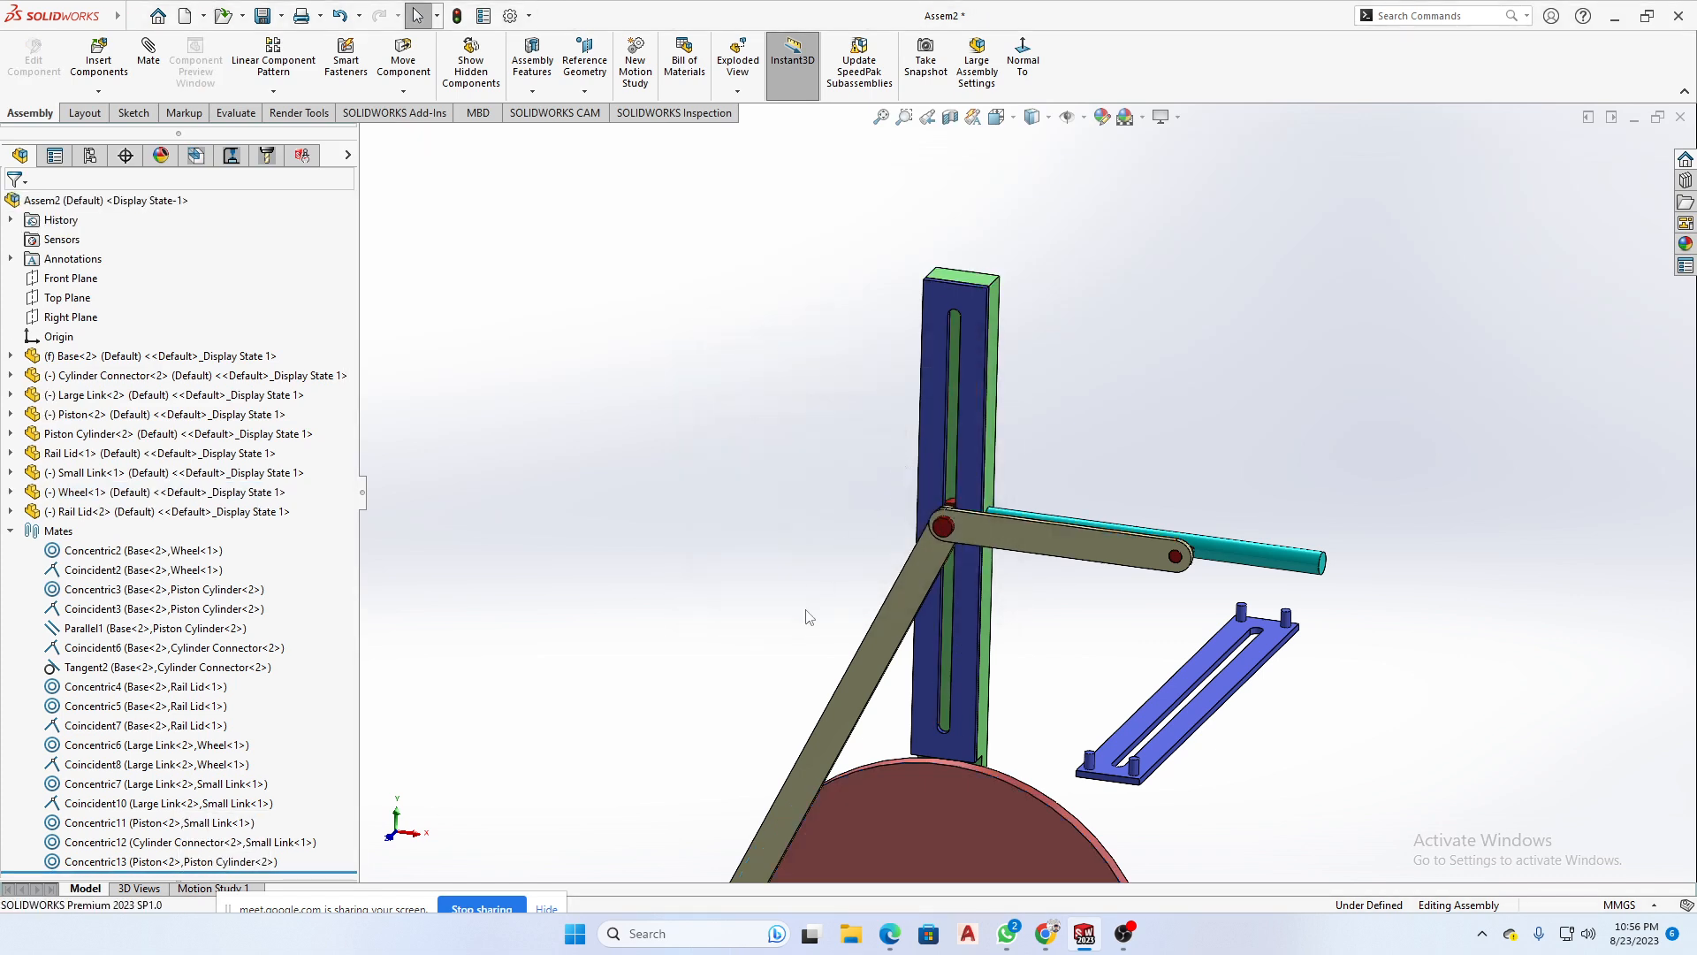
- Swing the linkage upward by the Large Link, and highlight the geometry of all the assembly's mates at once
{"action": "left_click", "coordinate": [946, 563]}
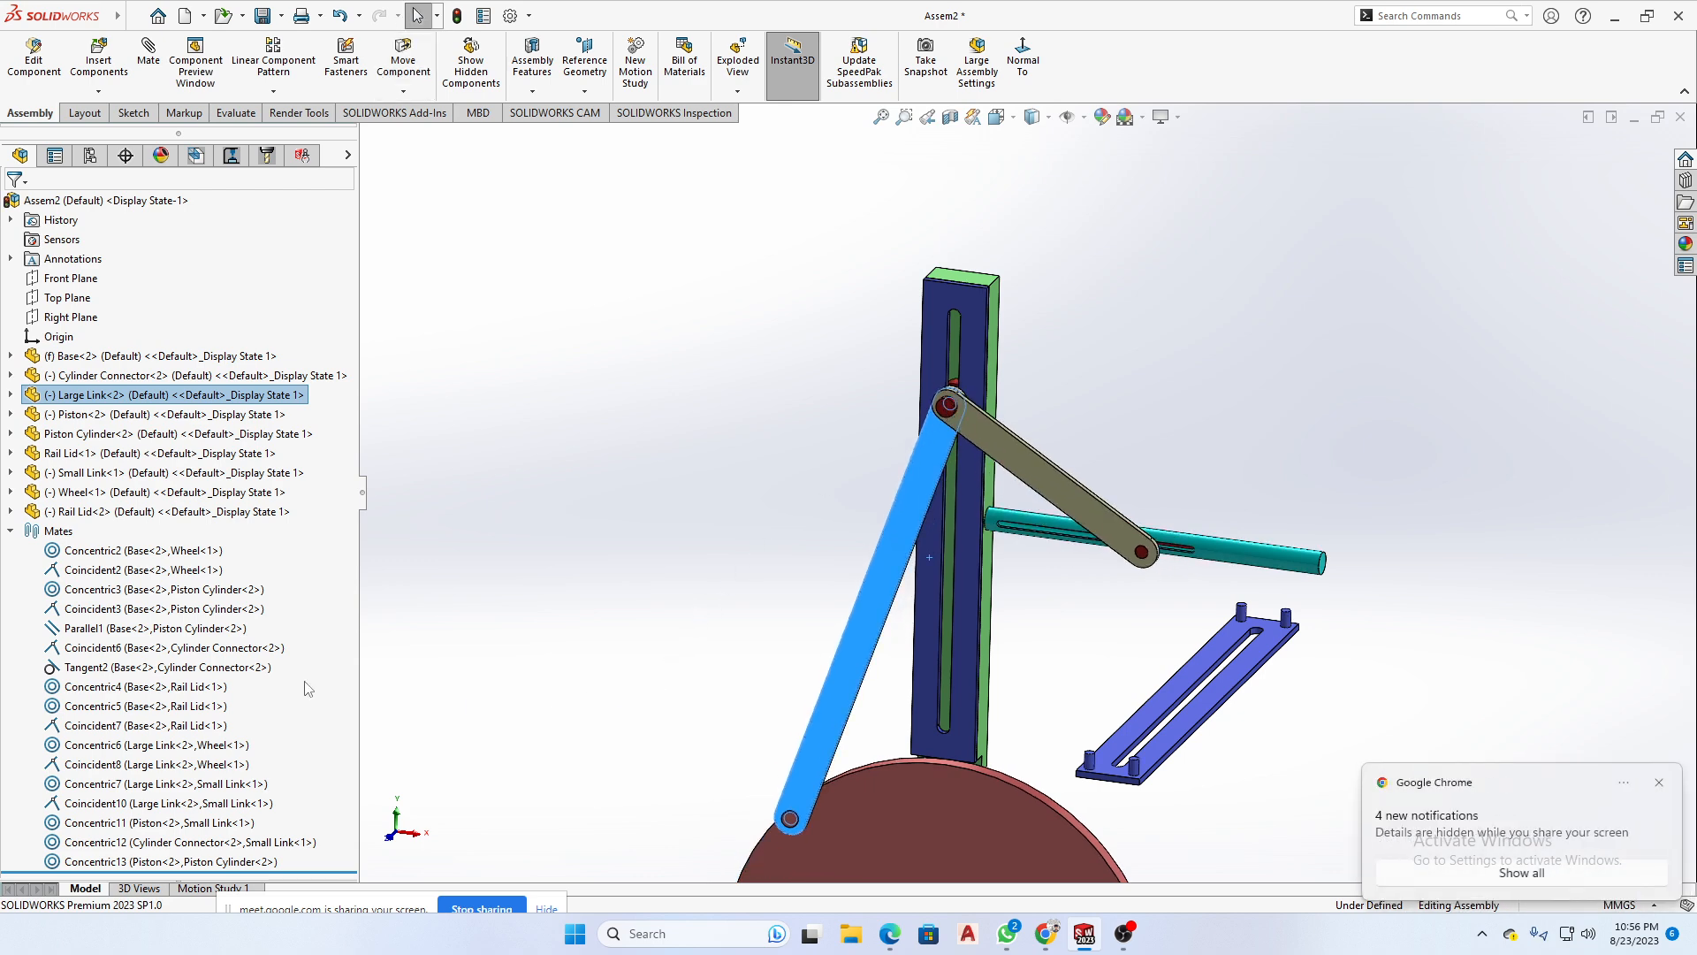
{"action": "left_click_drag", "start_coordinate": [308, 550], "coordinate": [133, 884]}
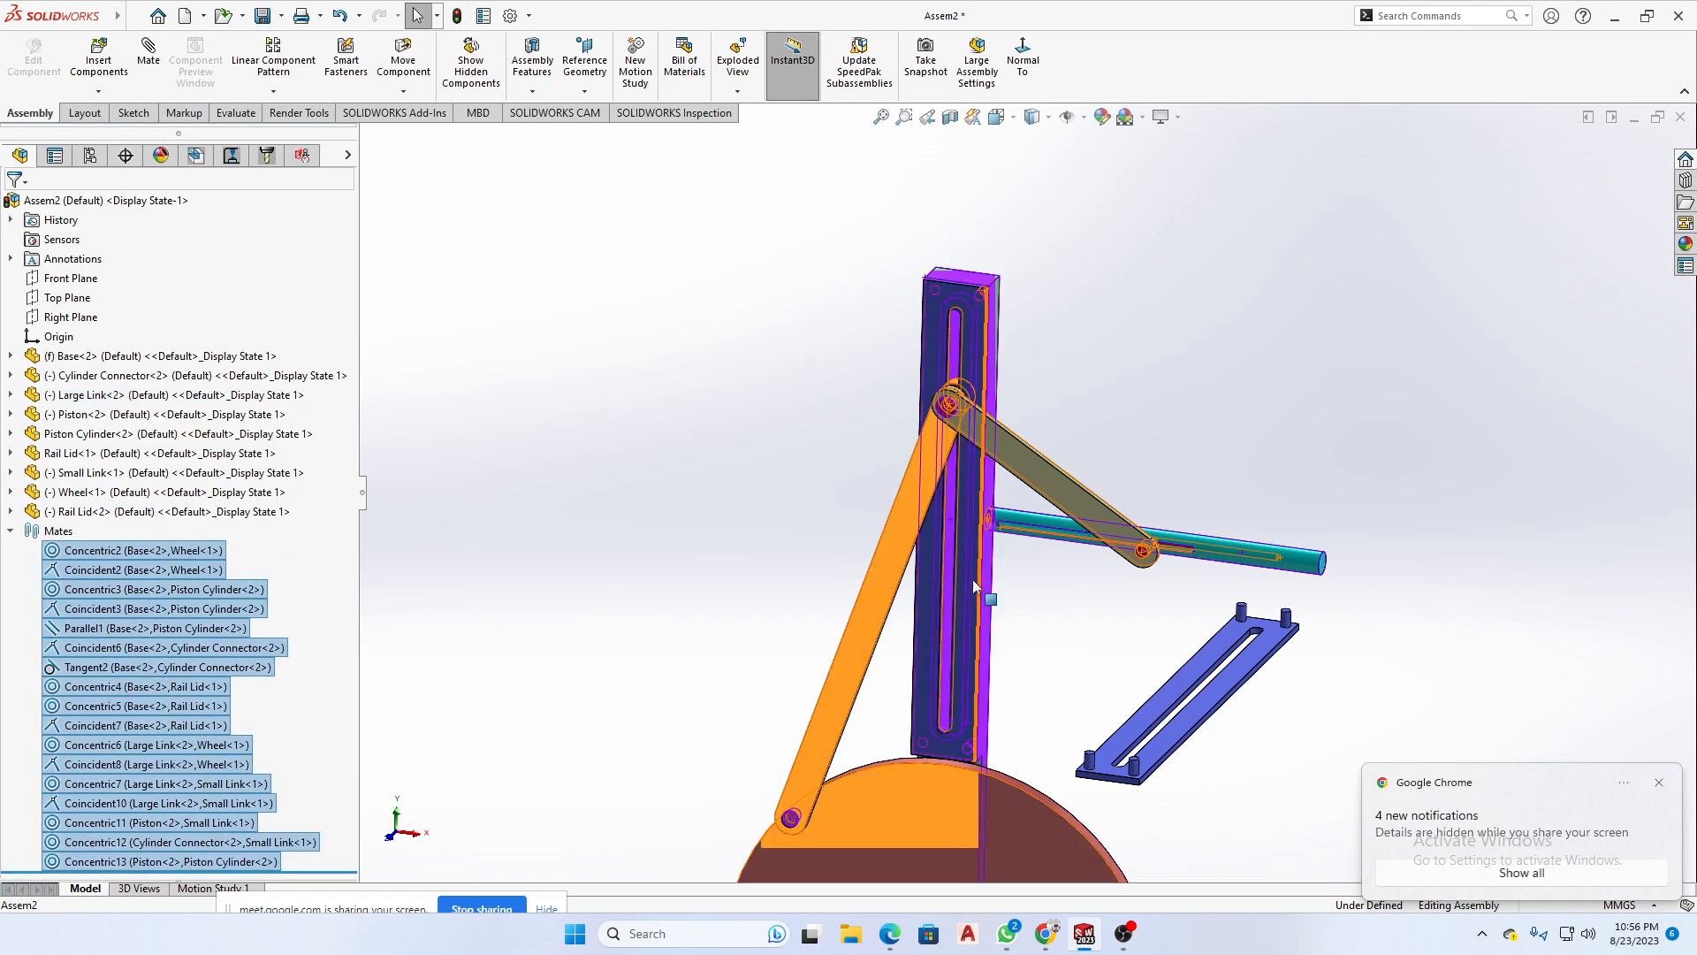
{"action": "left_click", "coordinate": [669, 582]}
- Delete the extra second Rail Lid from the assembly
{"action": "scroll", "coordinate": [1078, 673], "scroll_direction": "up", "scroll_amount": 3}
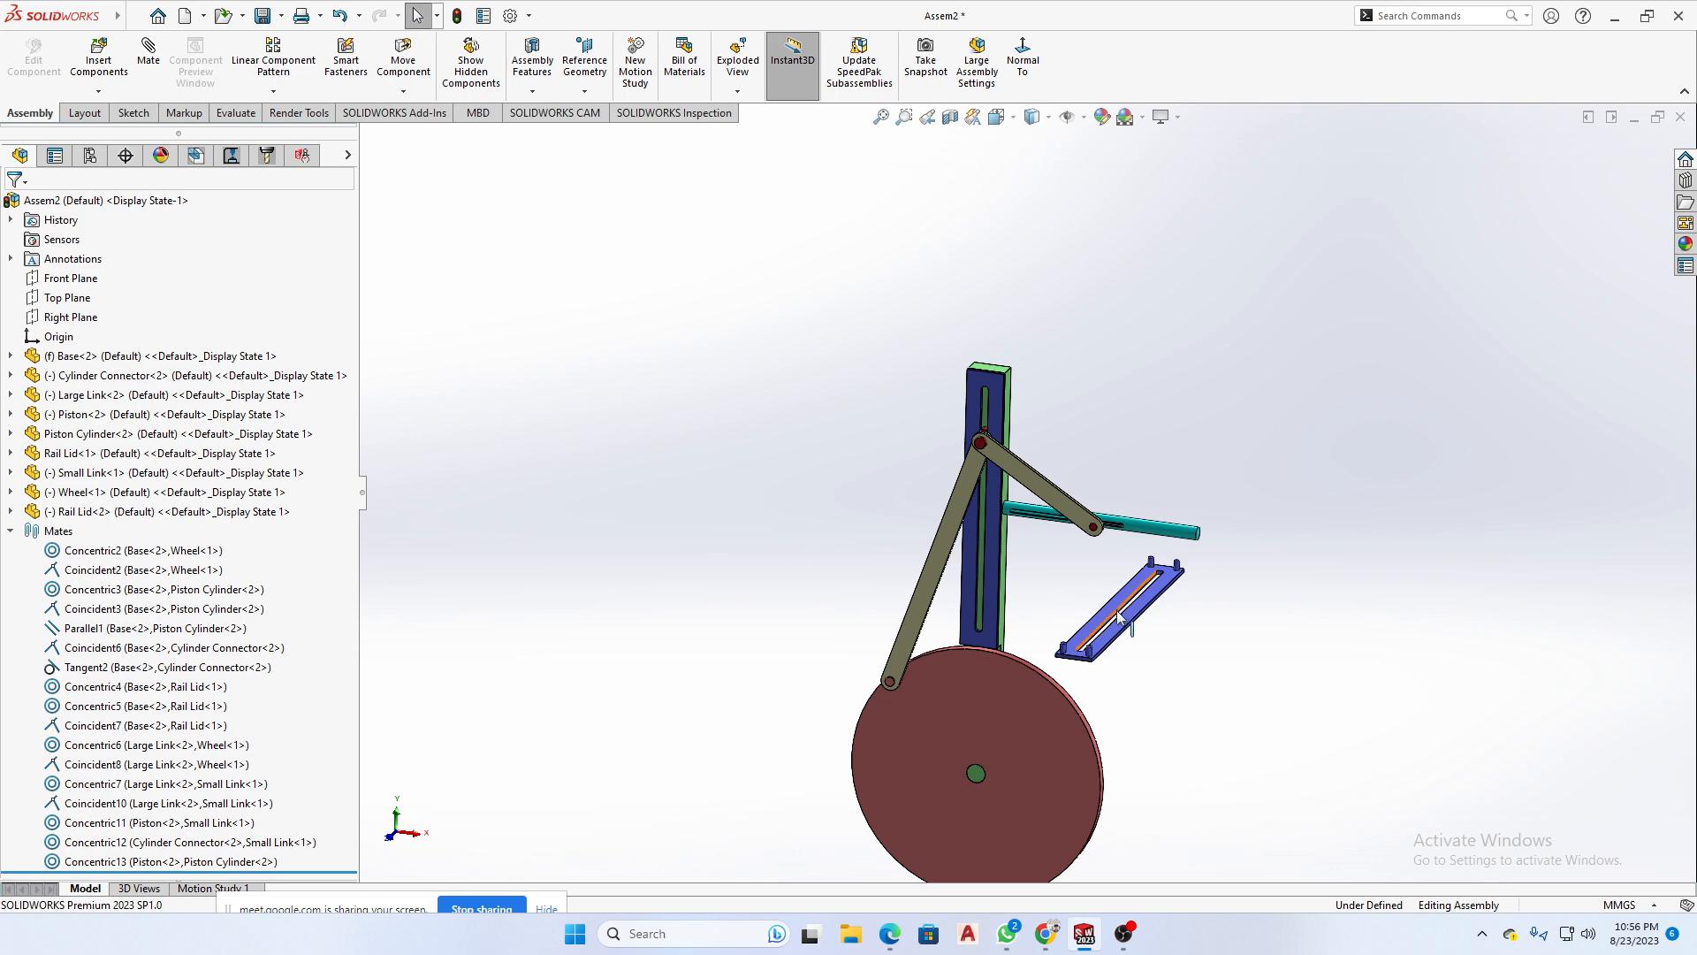
{"action": "scroll", "coordinate": [1141, 610], "scroll_direction": "down", "scroll_amount": 3}
{"action": "left_click", "coordinate": [1138, 583]}
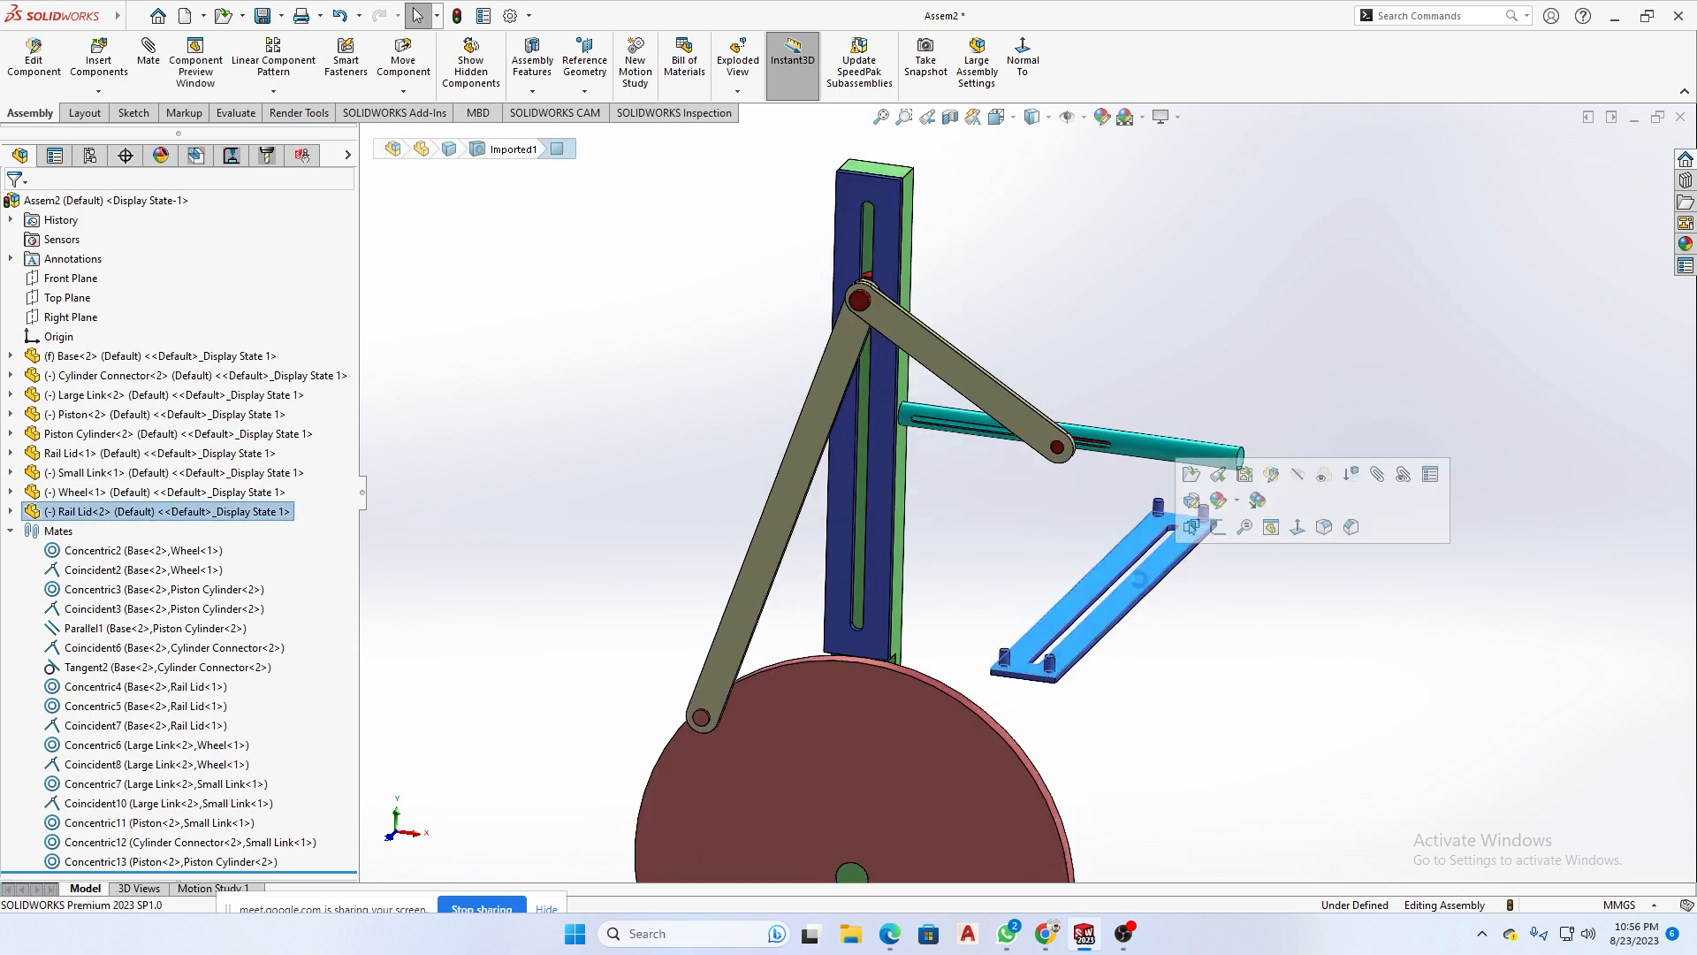
{"action": "key", "text": "Delete"}
{"action": "left_click", "coordinate": [964, 380]}
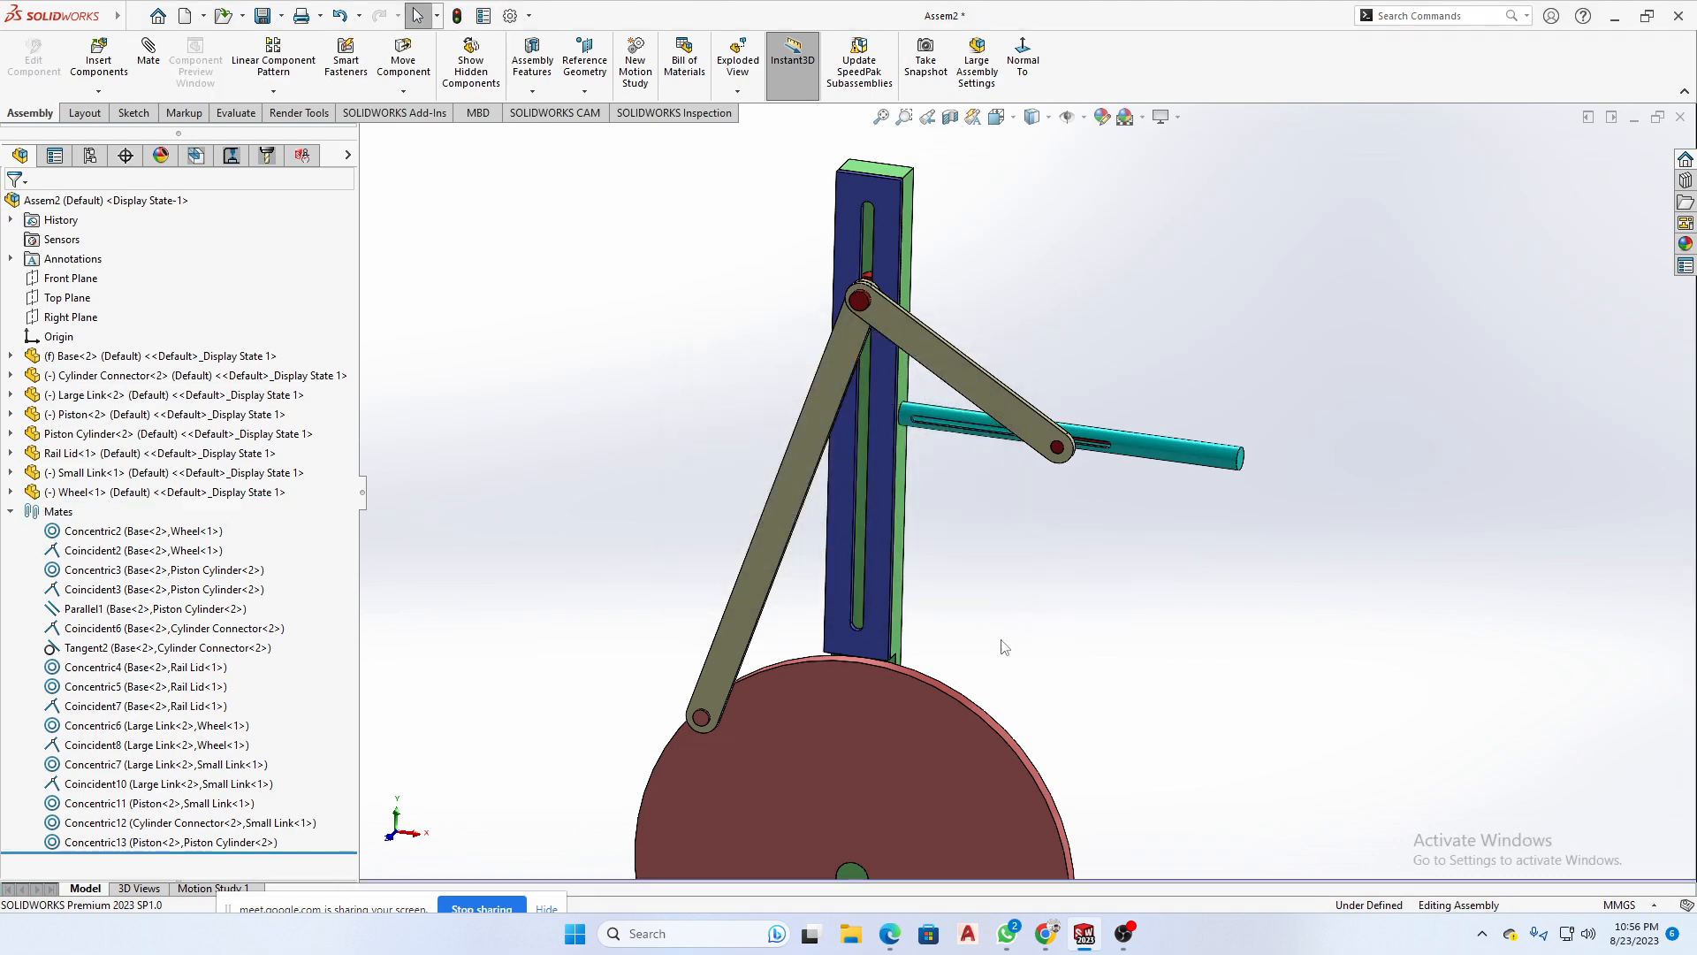
- Add a 14-degree angle mate between the Large Link's narrow side face and the long side face of the Rail Lid
{"action": "scroll", "coordinate": [1024, 695], "scroll_direction": "up", "scroll_amount": 3}
{"action": "middle_click_drag", "start_coordinate": [1024, 695], "coordinate": [1079, 636]}
{"action": "scroll", "coordinate": [902, 400], "scroll_direction": "down", "scroll_amount": 3}
{"action": "middle_click_drag", "start_coordinate": [902, 400], "coordinate": [1088, 421]}
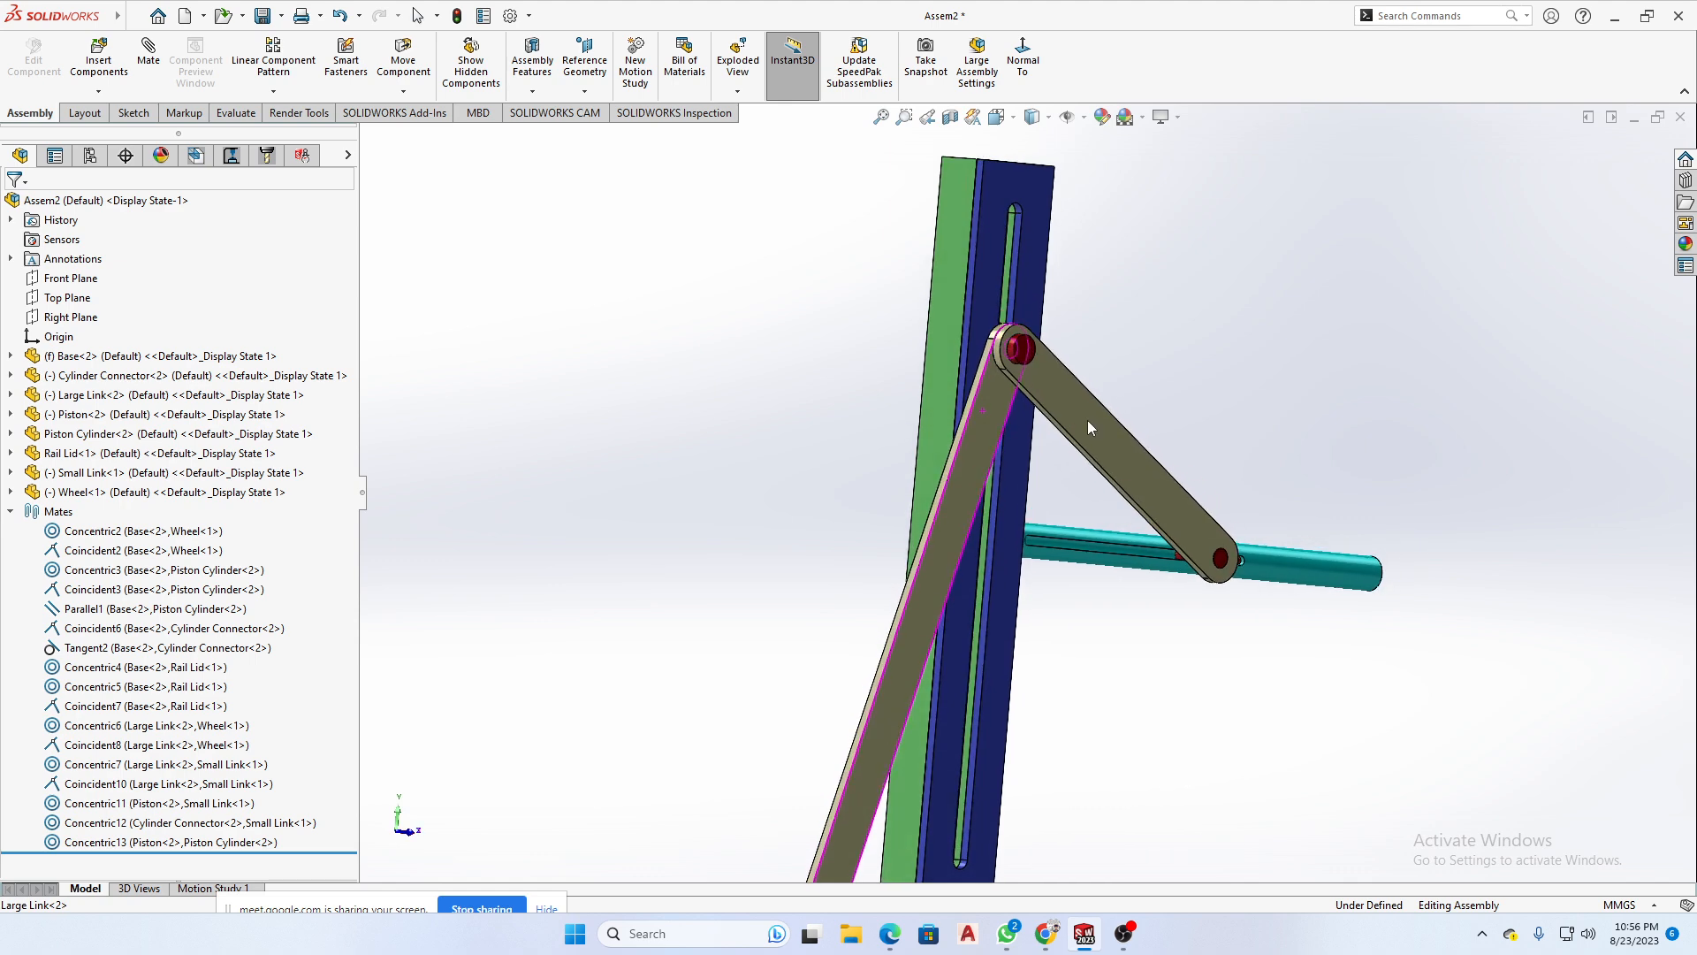
{"action": "scroll", "coordinate": [979, 409], "scroll_direction": "down", "scroll_amount": 3}
{"action": "left_click", "coordinate": [964, 380]}
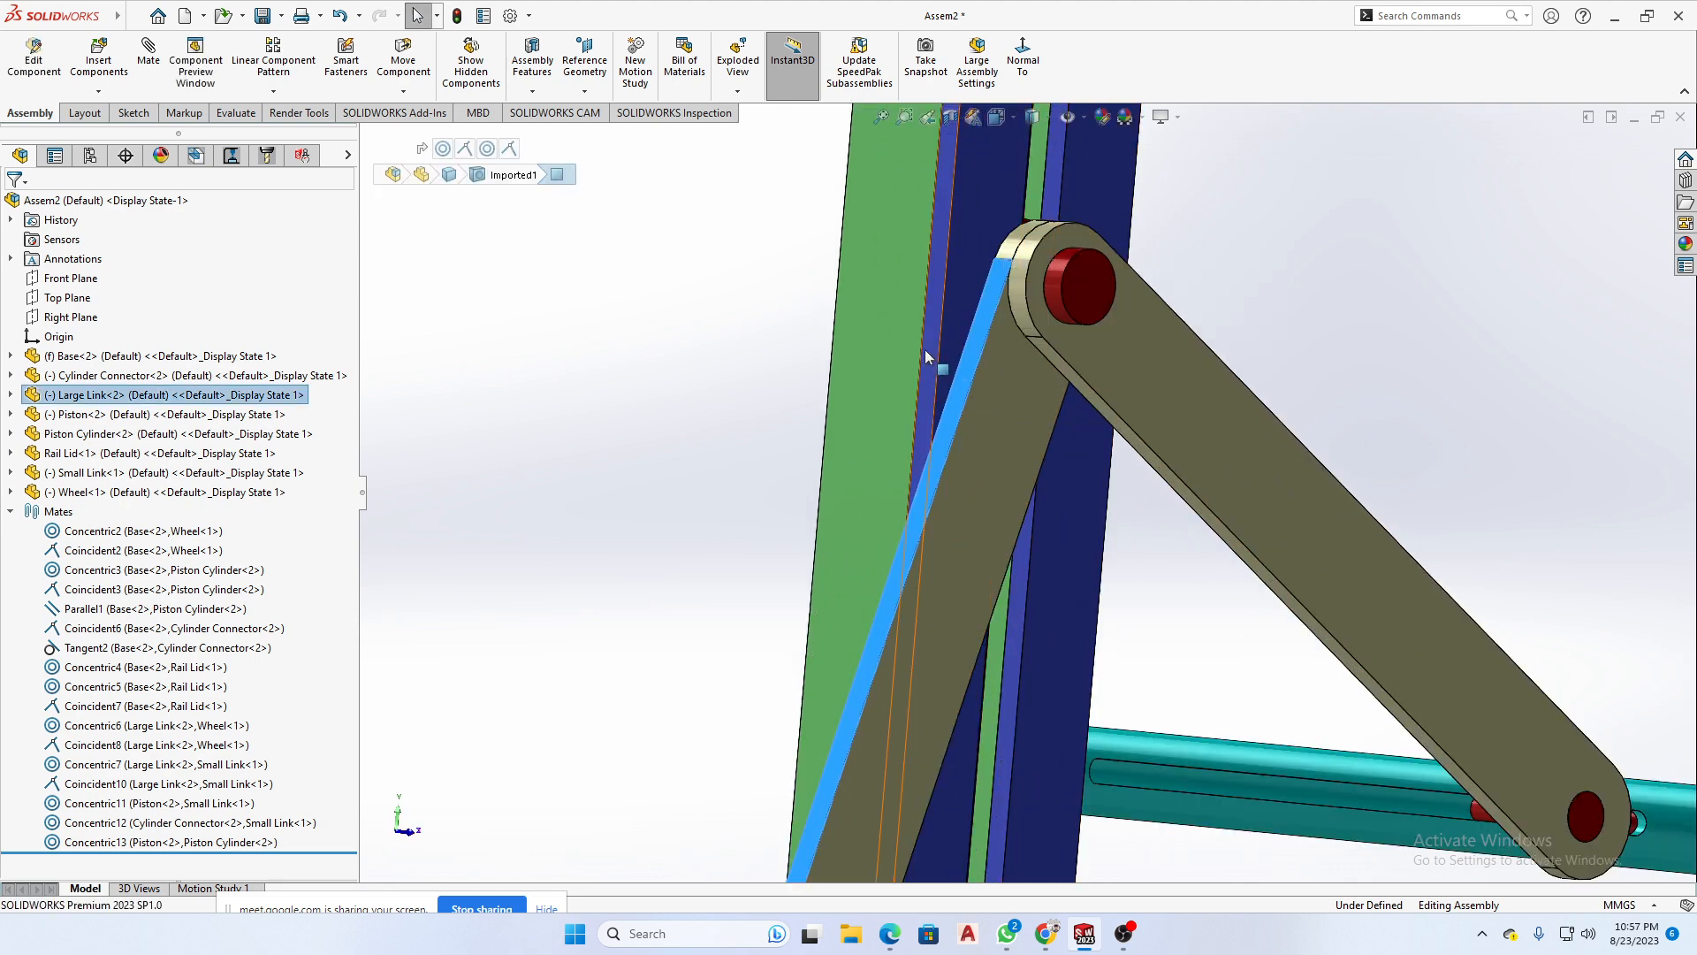
{"action": "left_click", "coordinate": [929, 349], "text": "ctrl"}
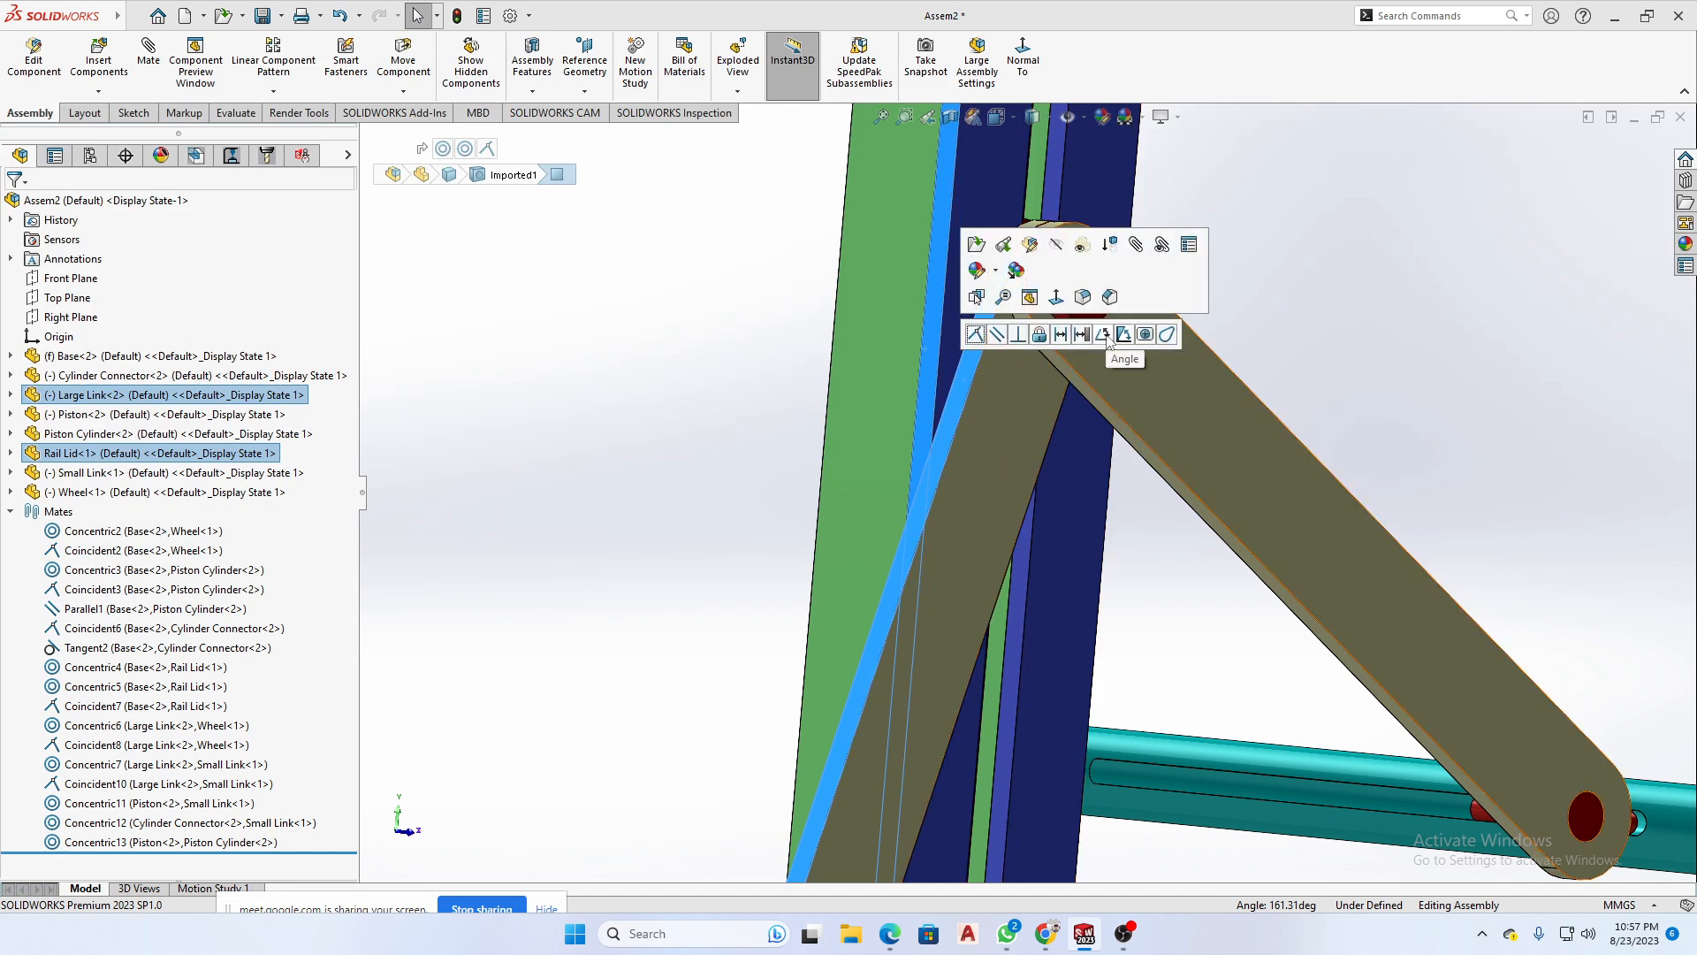
{"action": "left_click", "coordinate": [1104, 334]}
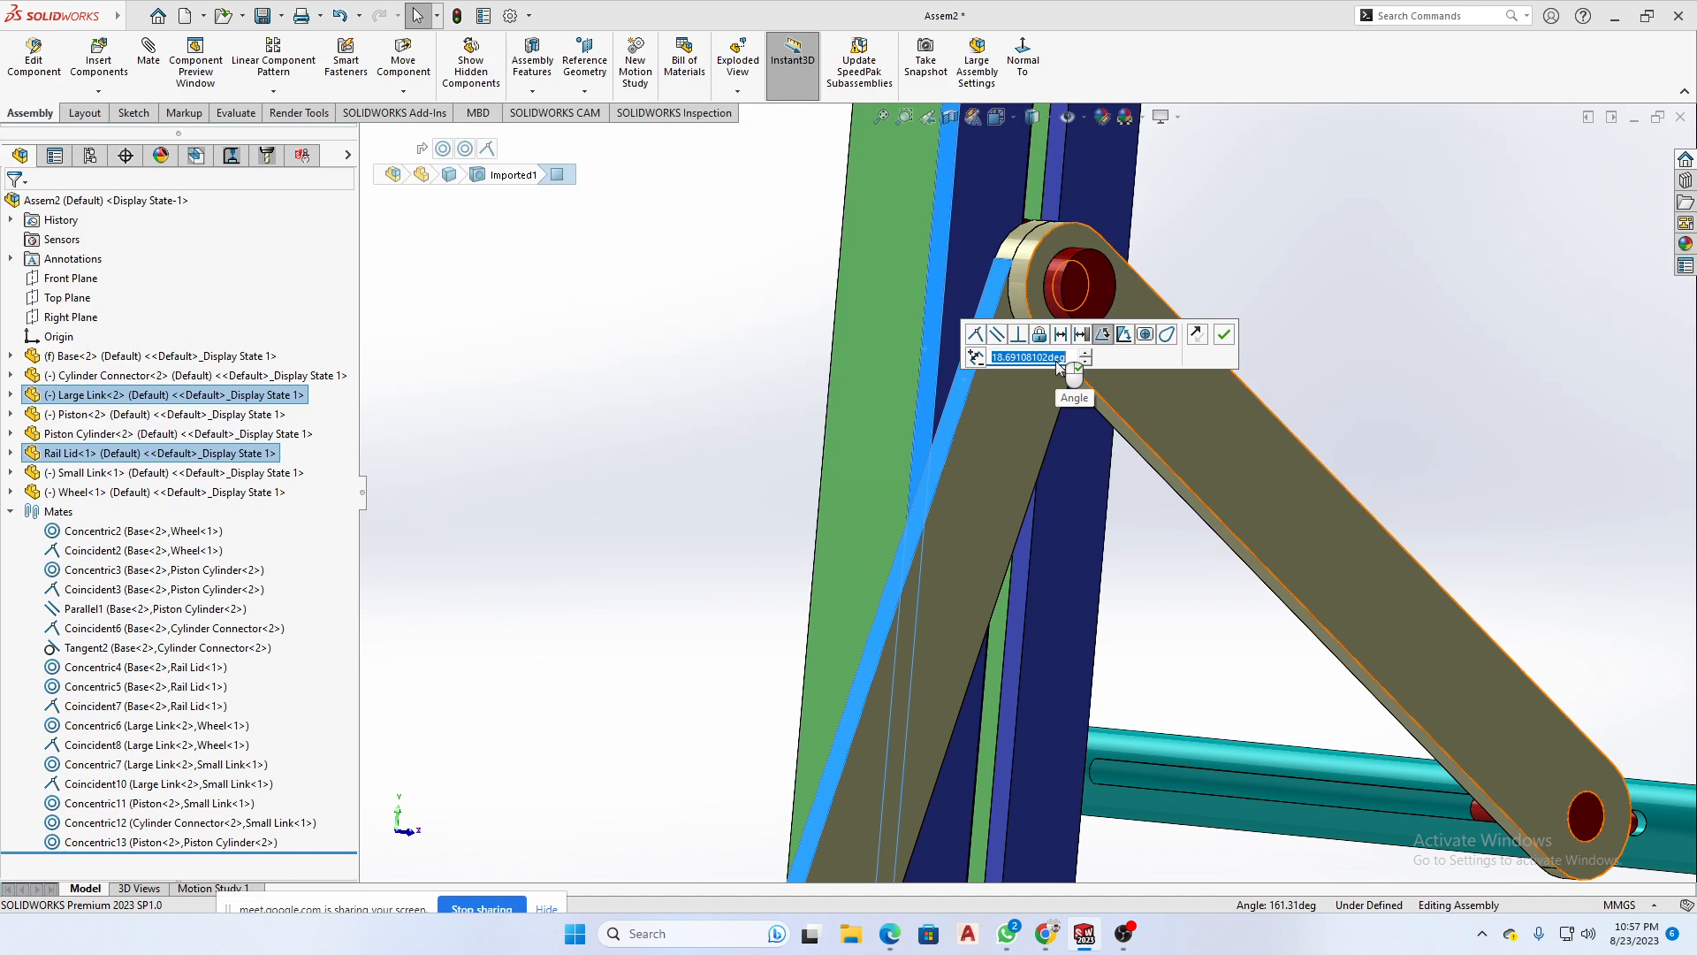
{"action": "type", "text": "14"}
{"action": "key", "text": "Return"}
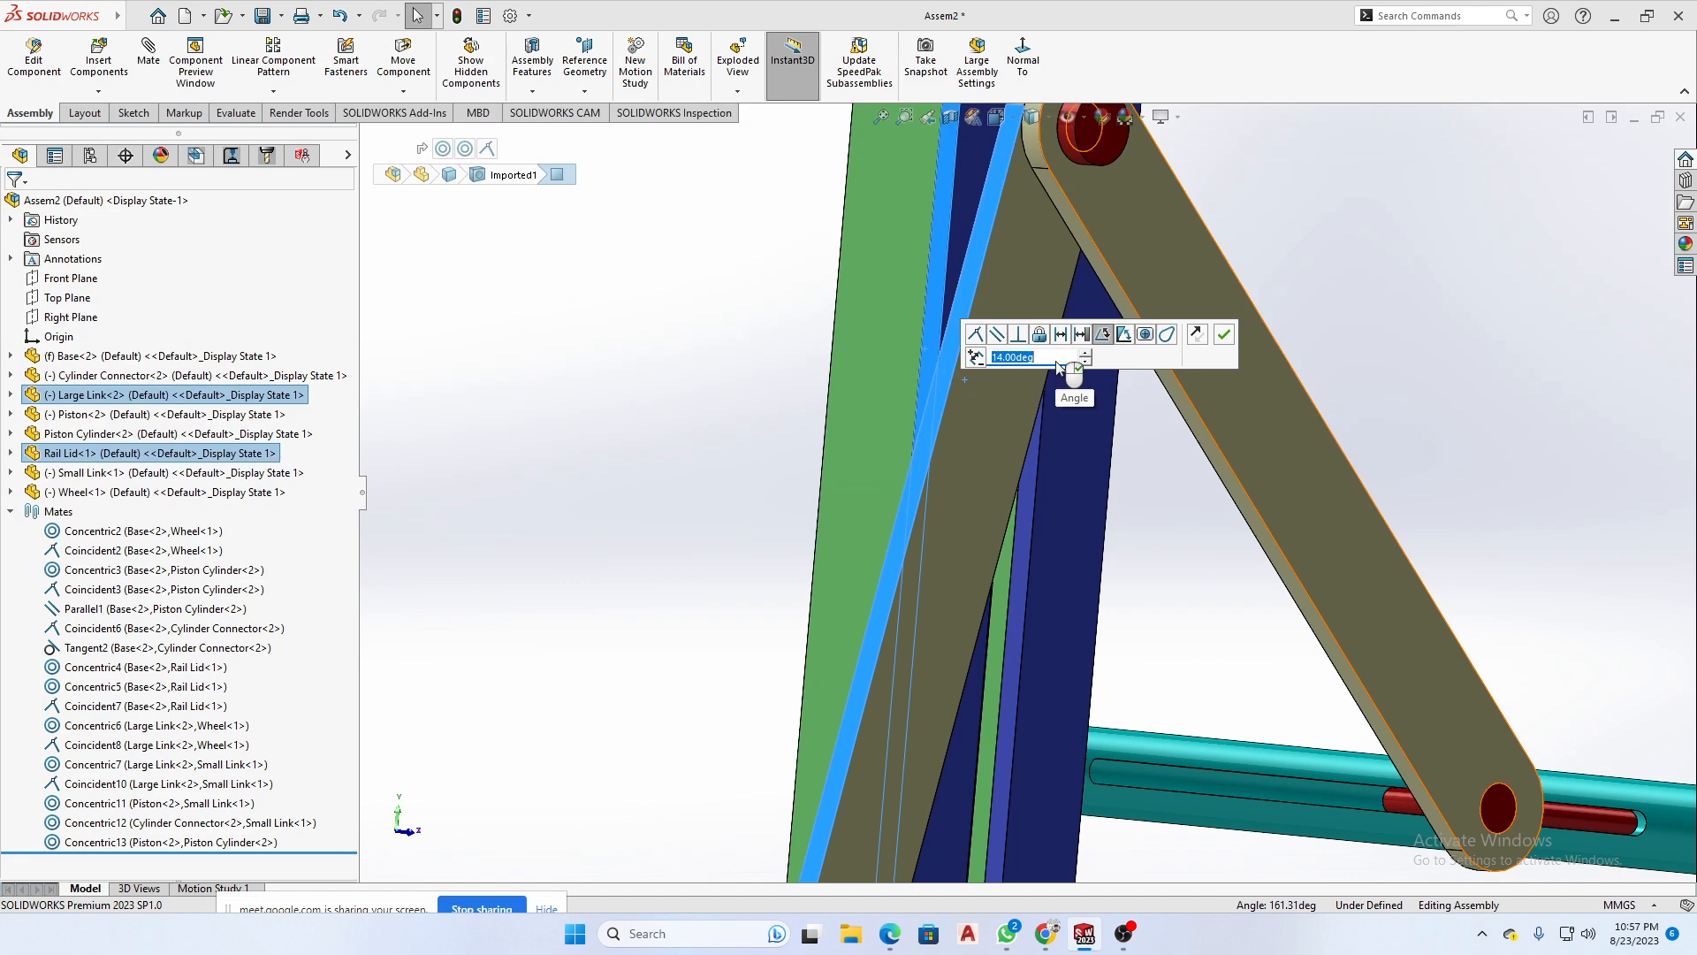
{"action": "left_click", "coordinate": [1223, 334]}
{"action": "scroll", "coordinate": [1223, 501], "scroll_direction": "up", "scroll_amount": 5}
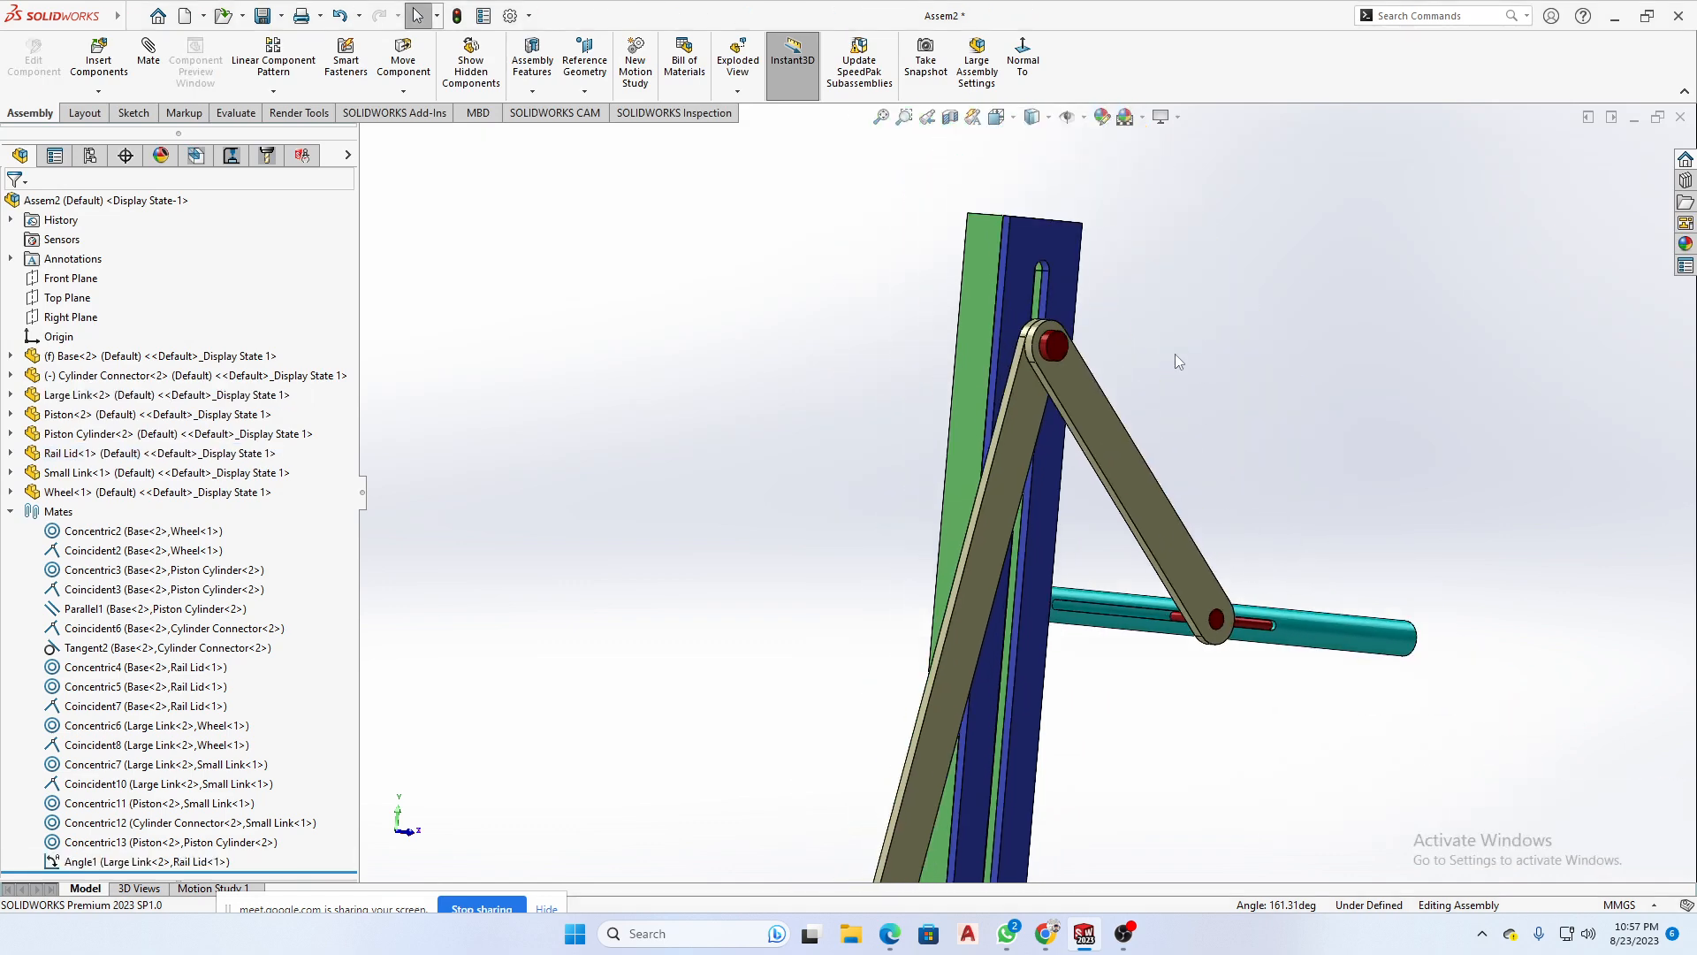
- Cut the assembly with a section view parallel to the Front Plane at a 24 mm offset
{"action": "scroll", "coordinate": [1176, 355], "scroll_direction": "up", "scroll_amount": 3}
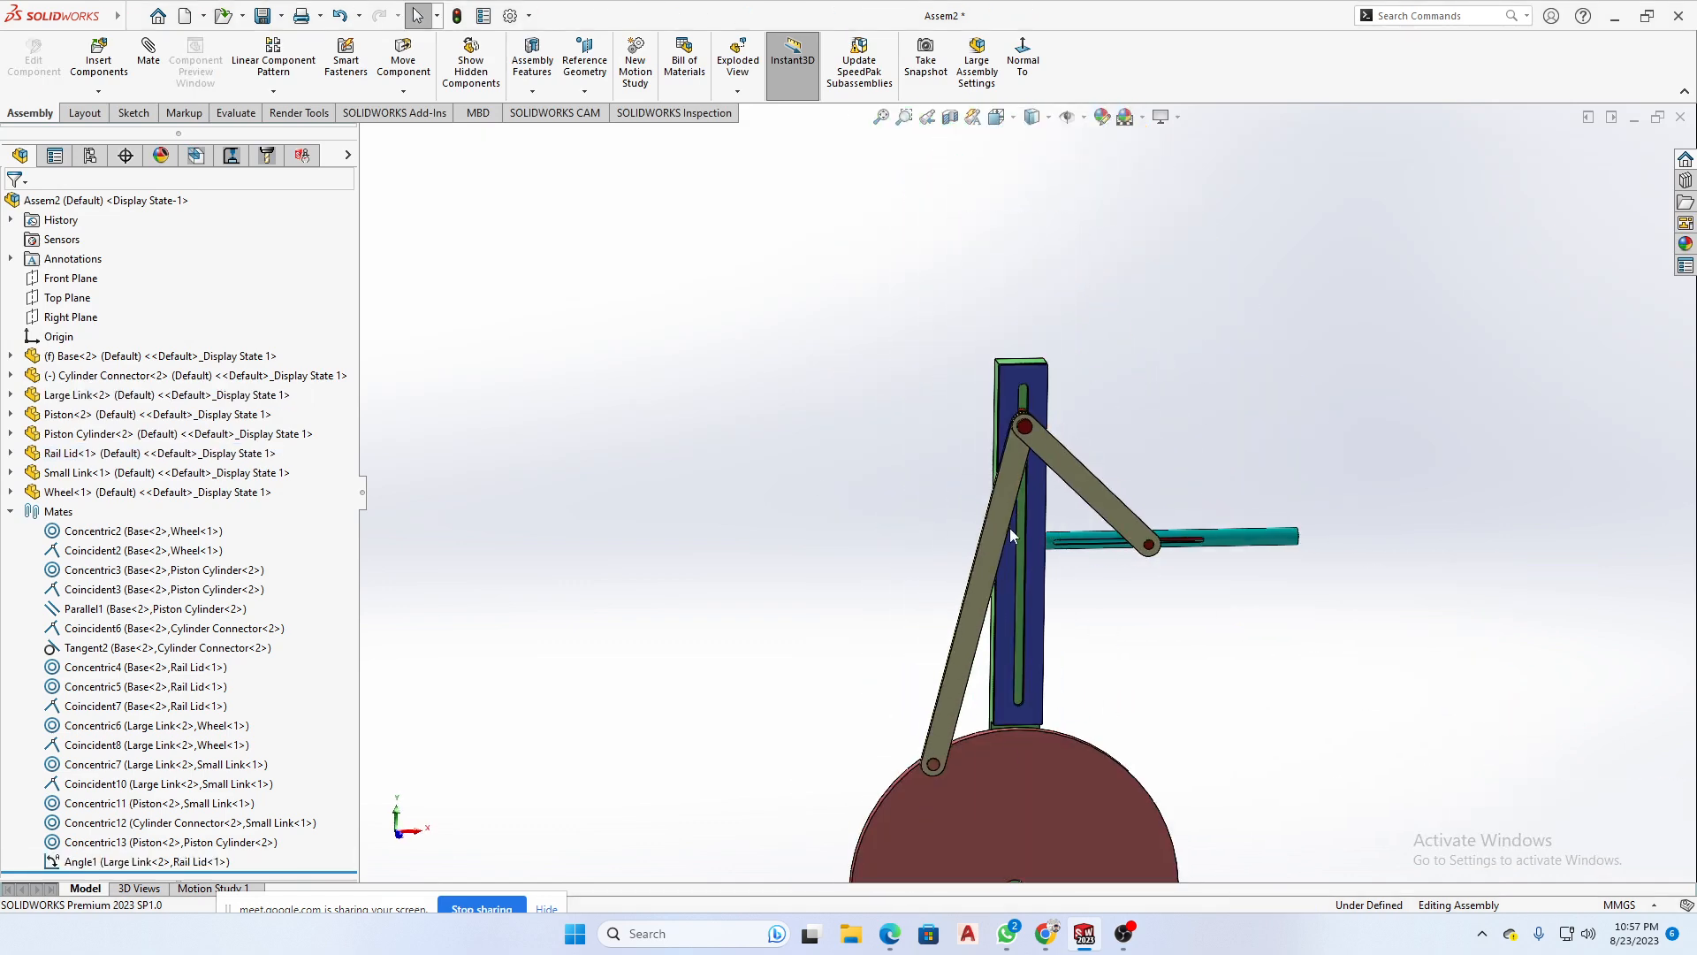
{"action": "scroll", "coordinate": [1026, 504], "scroll_direction": "up", "scroll_amount": 2}
{"action": "scroll", "coordinate": [1211, 597], "scroll_direction": "down", "scroll_amount": 6}
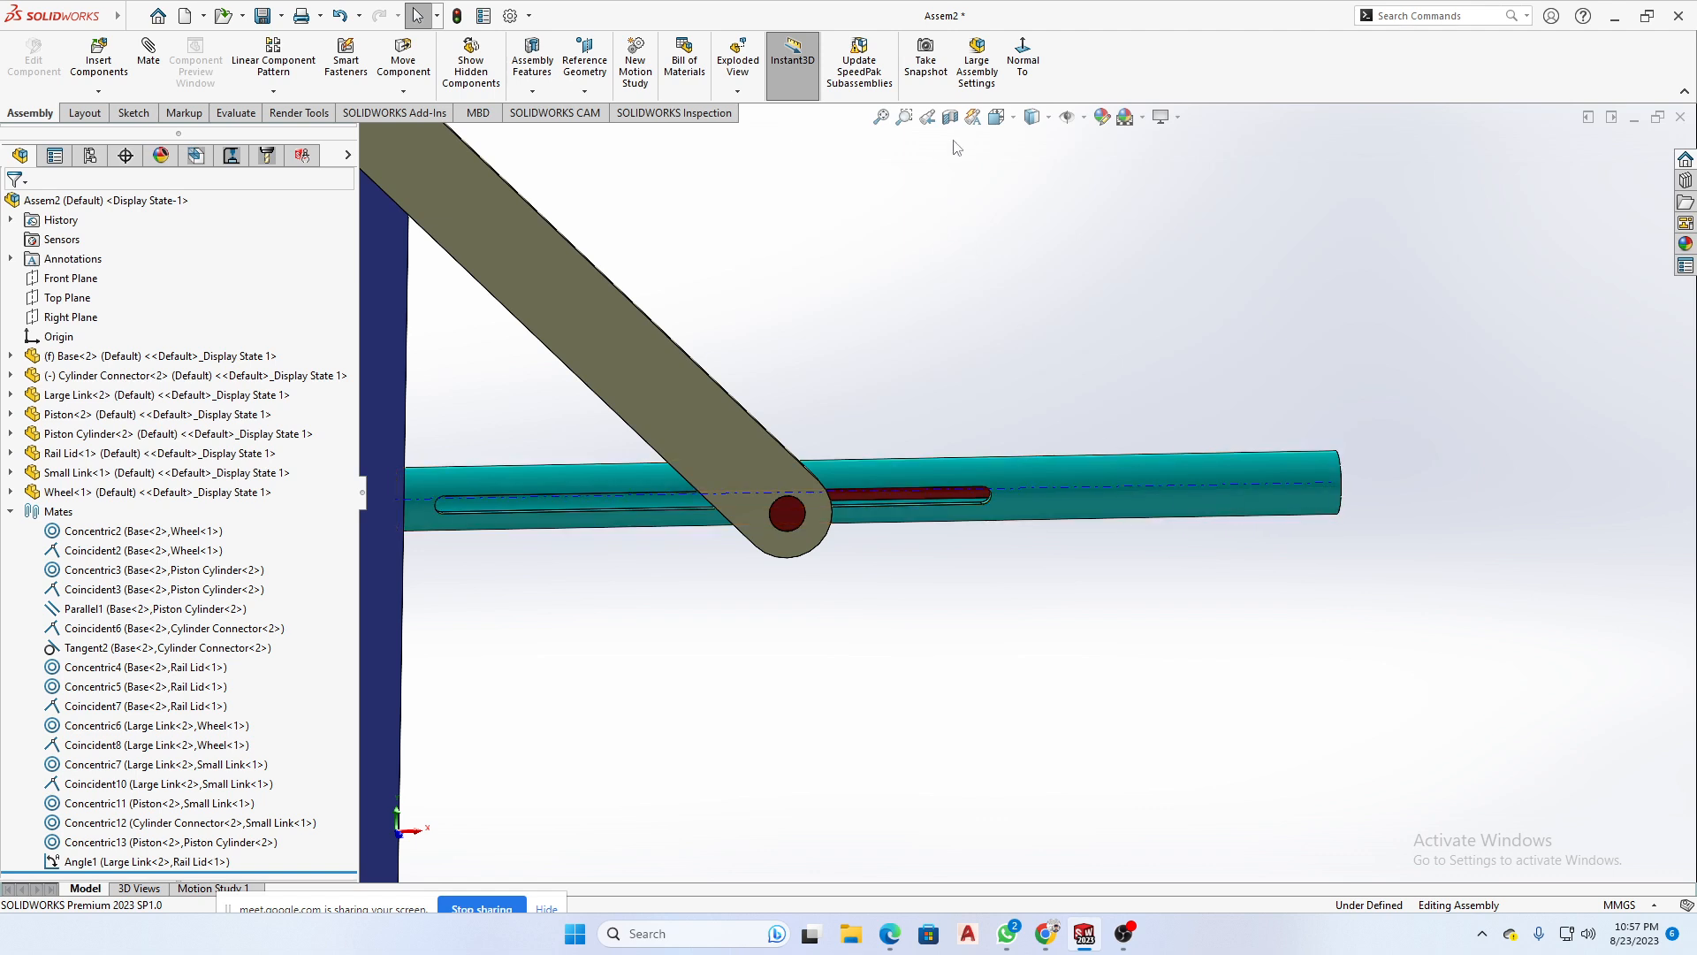
{"action": "scroll", "coordinate": [997, 267], "scroll_direction": "up", "scroll_amount": 3}
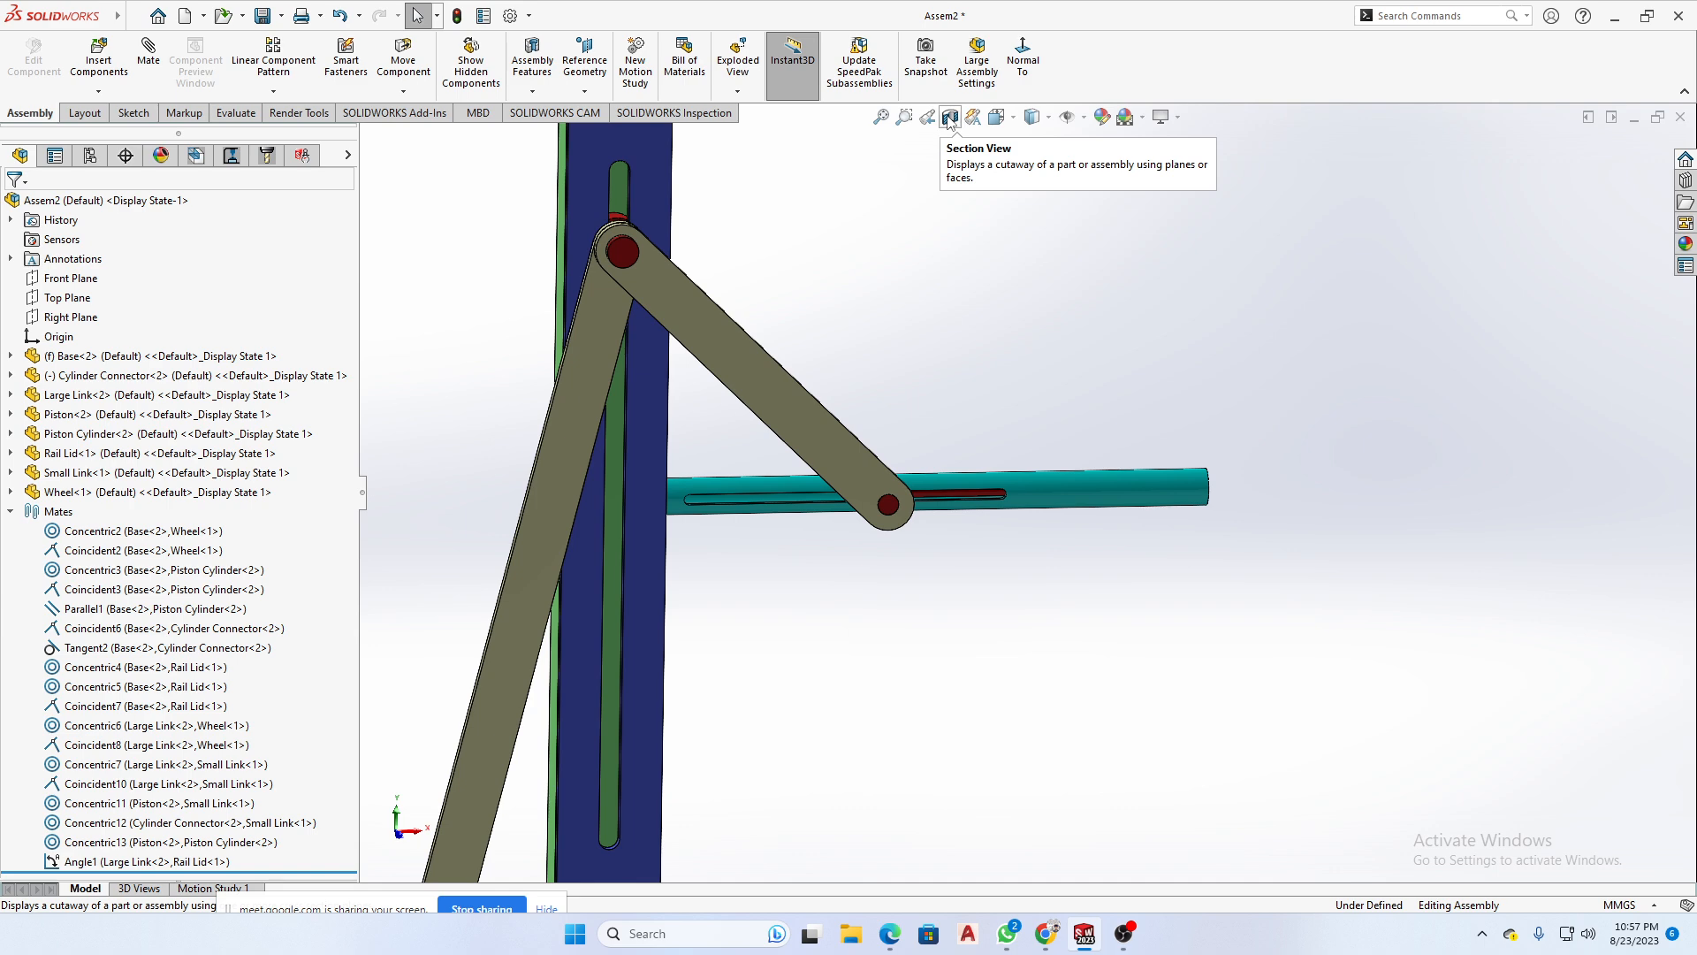
{"action": "left_click", "coordinate": [951, 121]}
{"action": "scroll", "coordinate": [1144, 559], "scroll_direction": "up", "scroll_amount": 3}
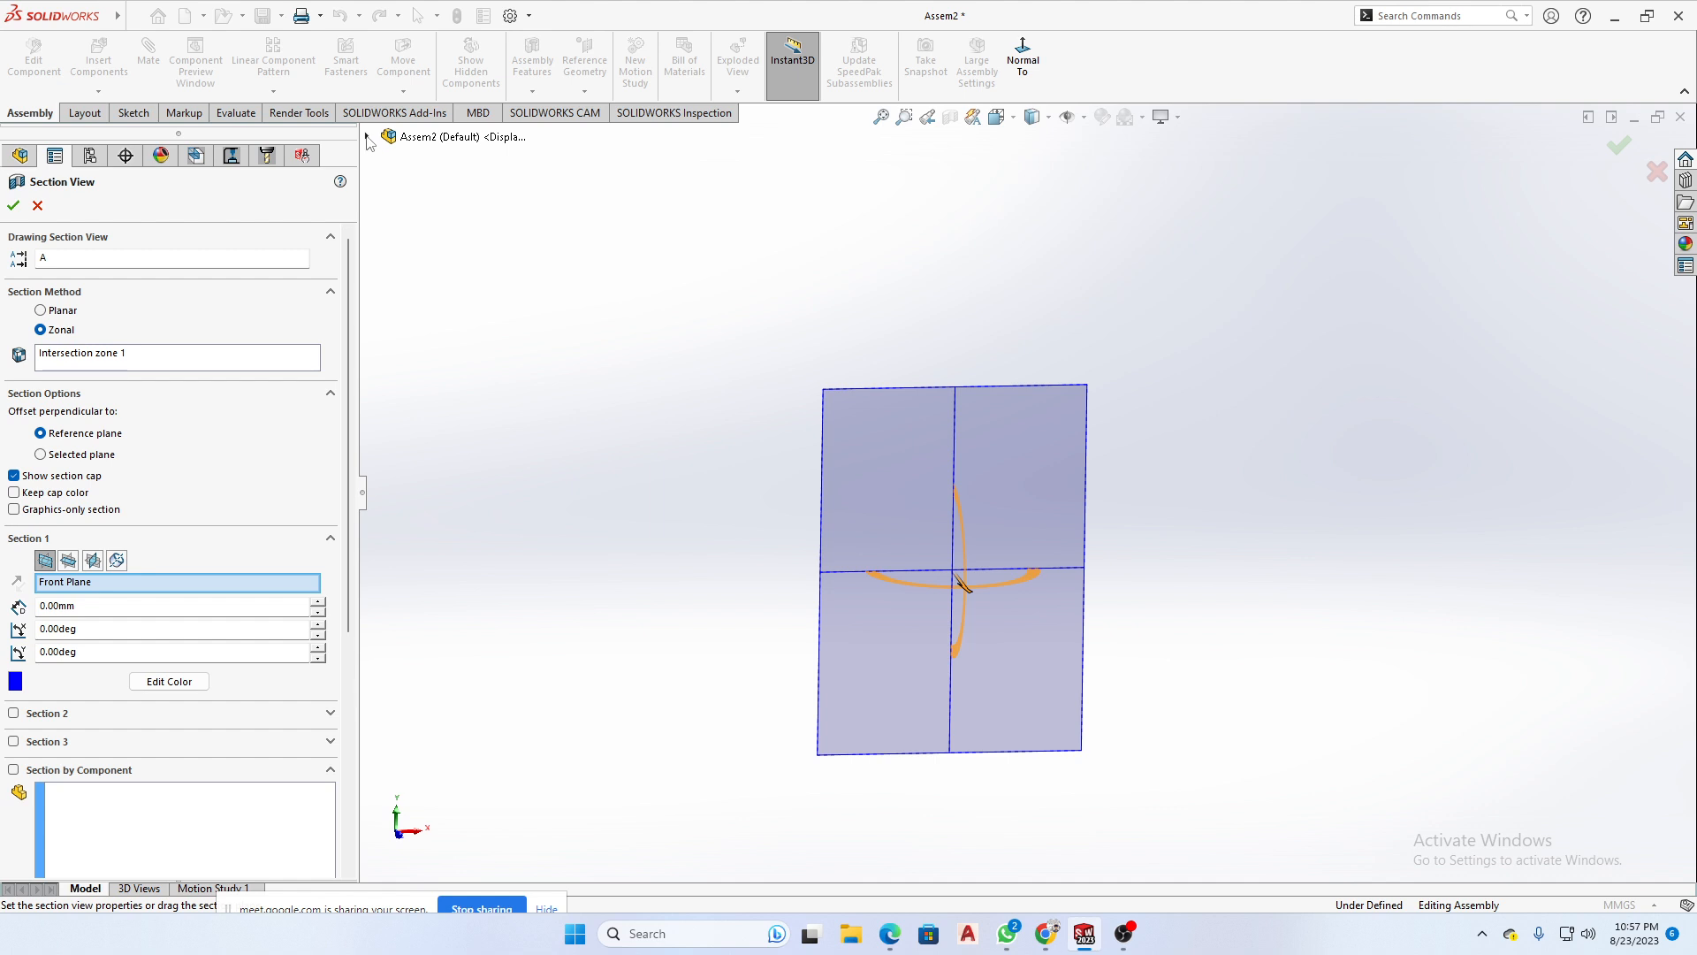
{"action": "middle_click_drag", "start_coordinate": [548, 416], "coordinate": [879, 583]}
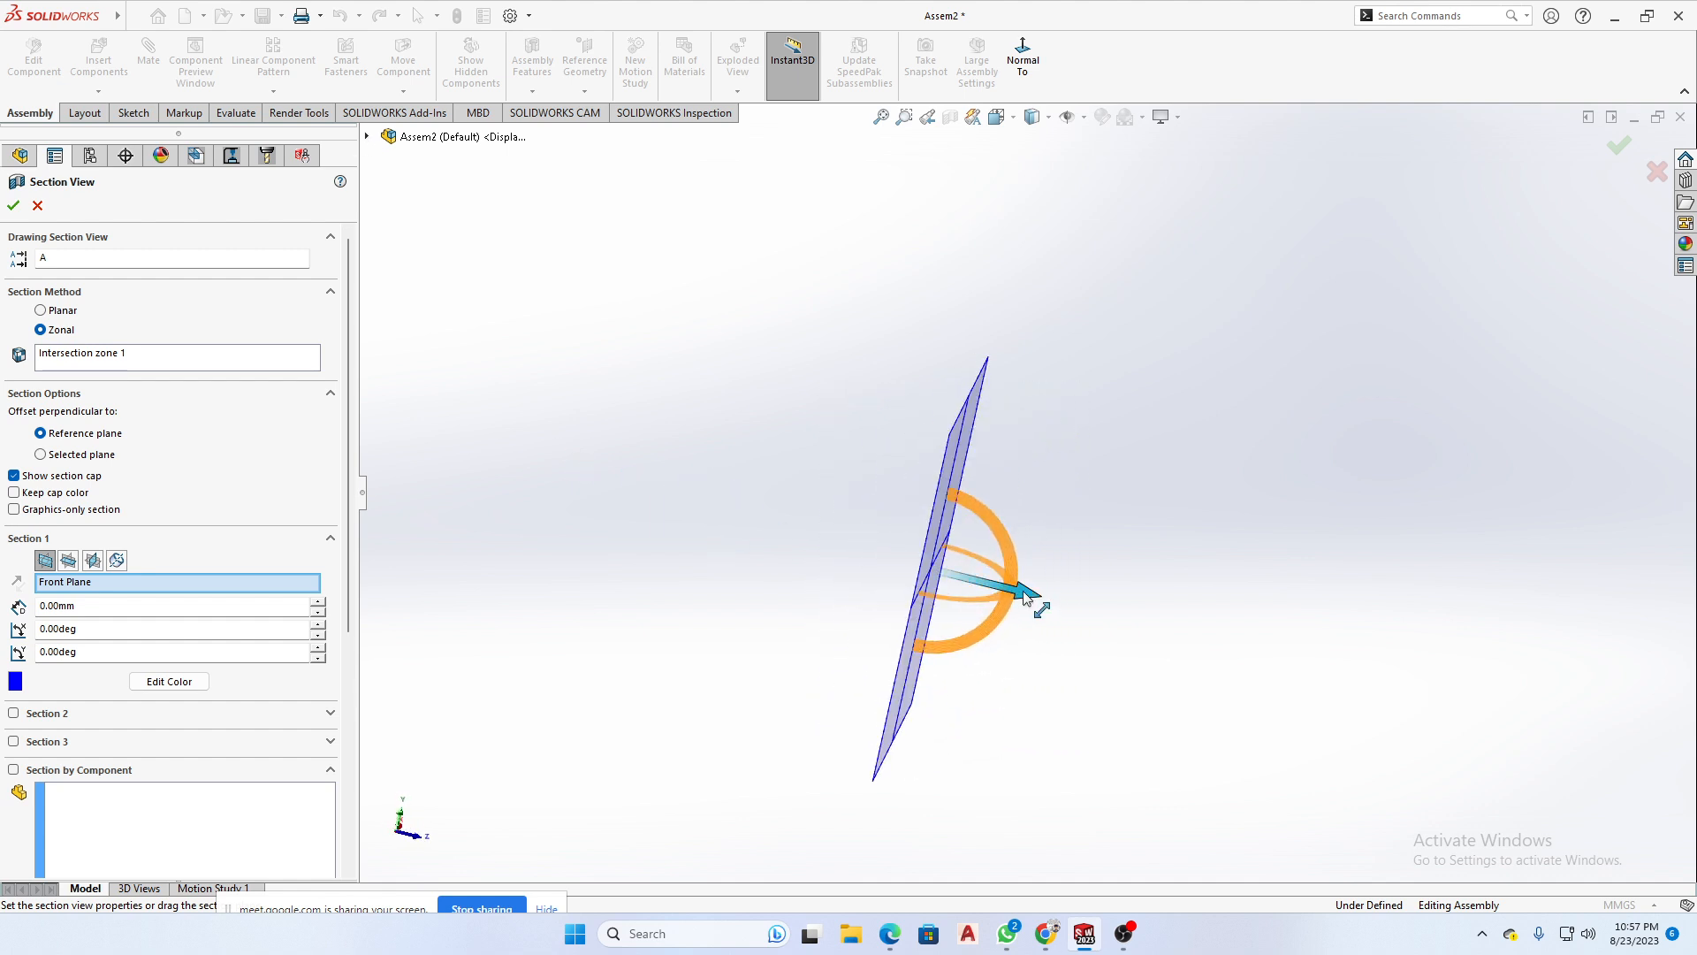
{"action": "left_click_drag", "start_coordinate": [1024, 598], "coordinate": [1083, 601]}
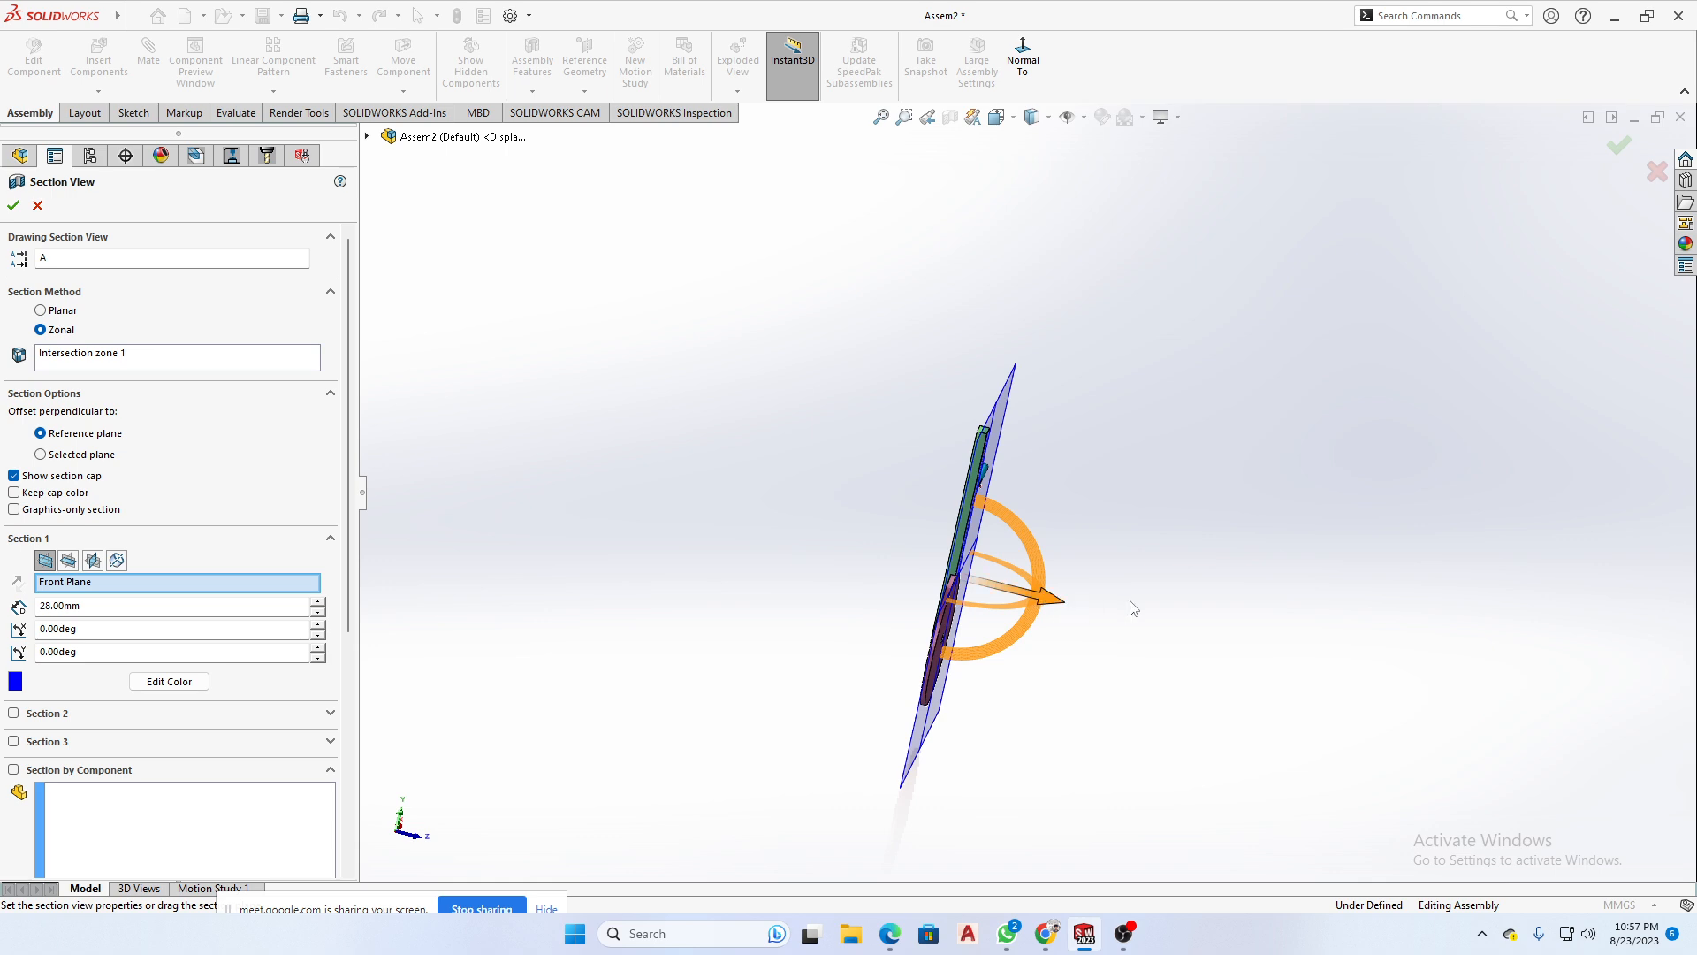
{"action": "middle_click_drag", "start_coordinate": [1133, 608], "coordinate": [1002, 603]}
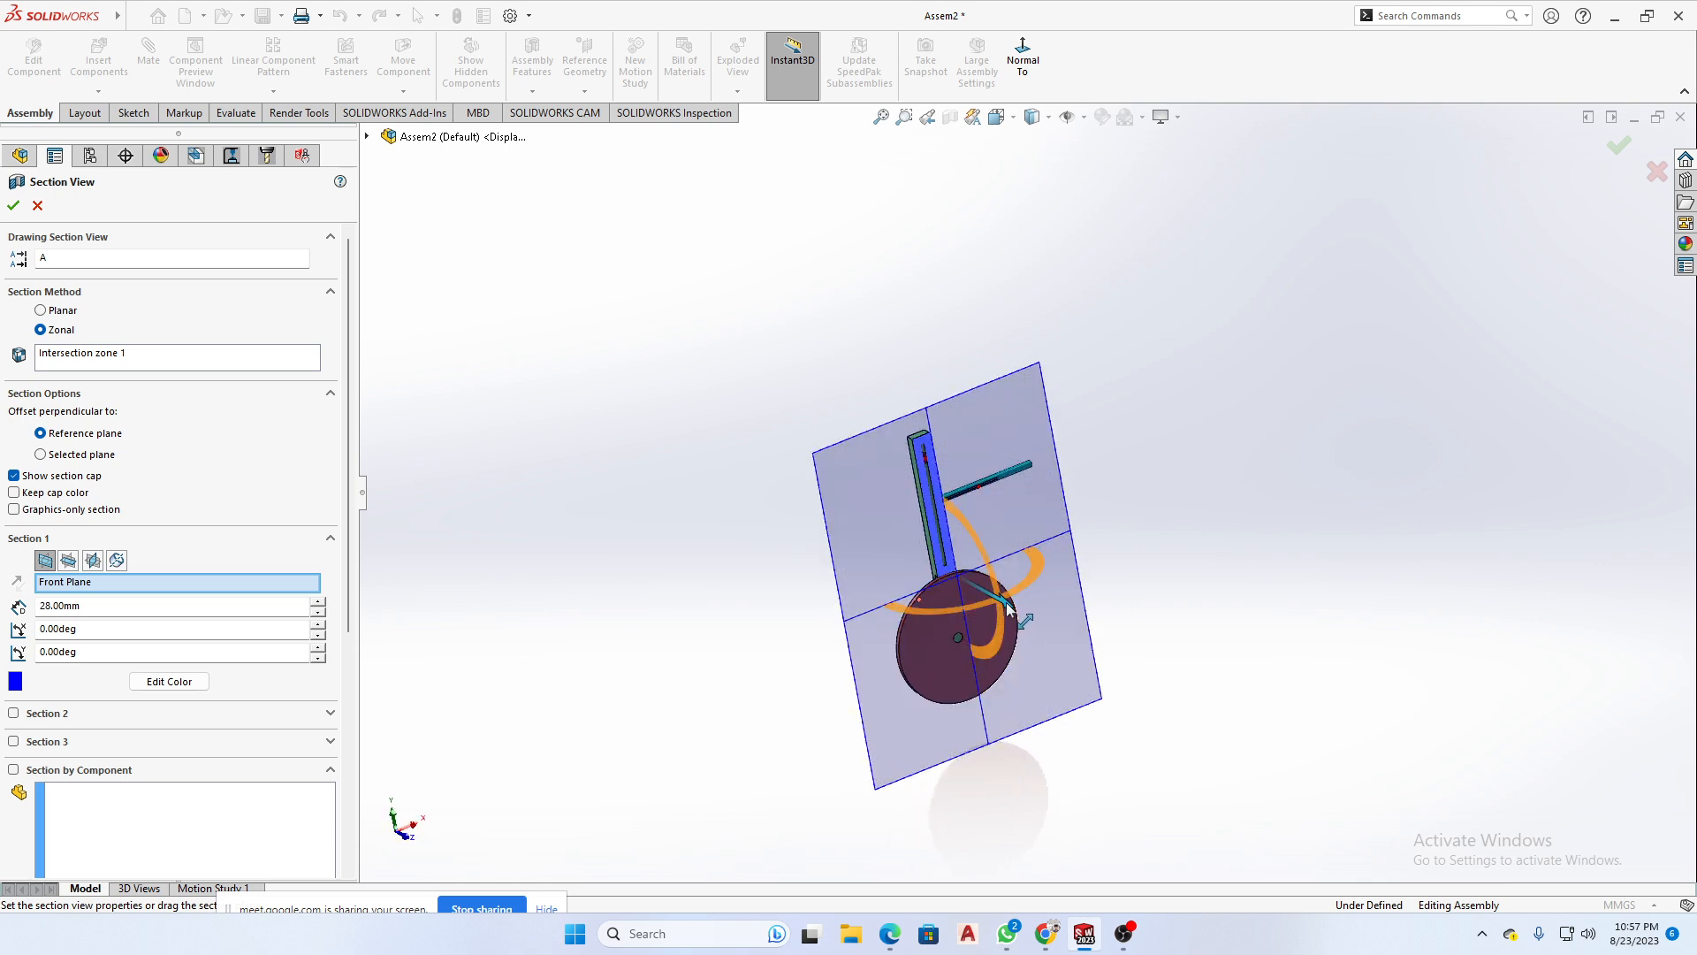
{"action": "left_click_drag", "start_coordinate": [1006, 602], "coordinate": [1003, 601]}
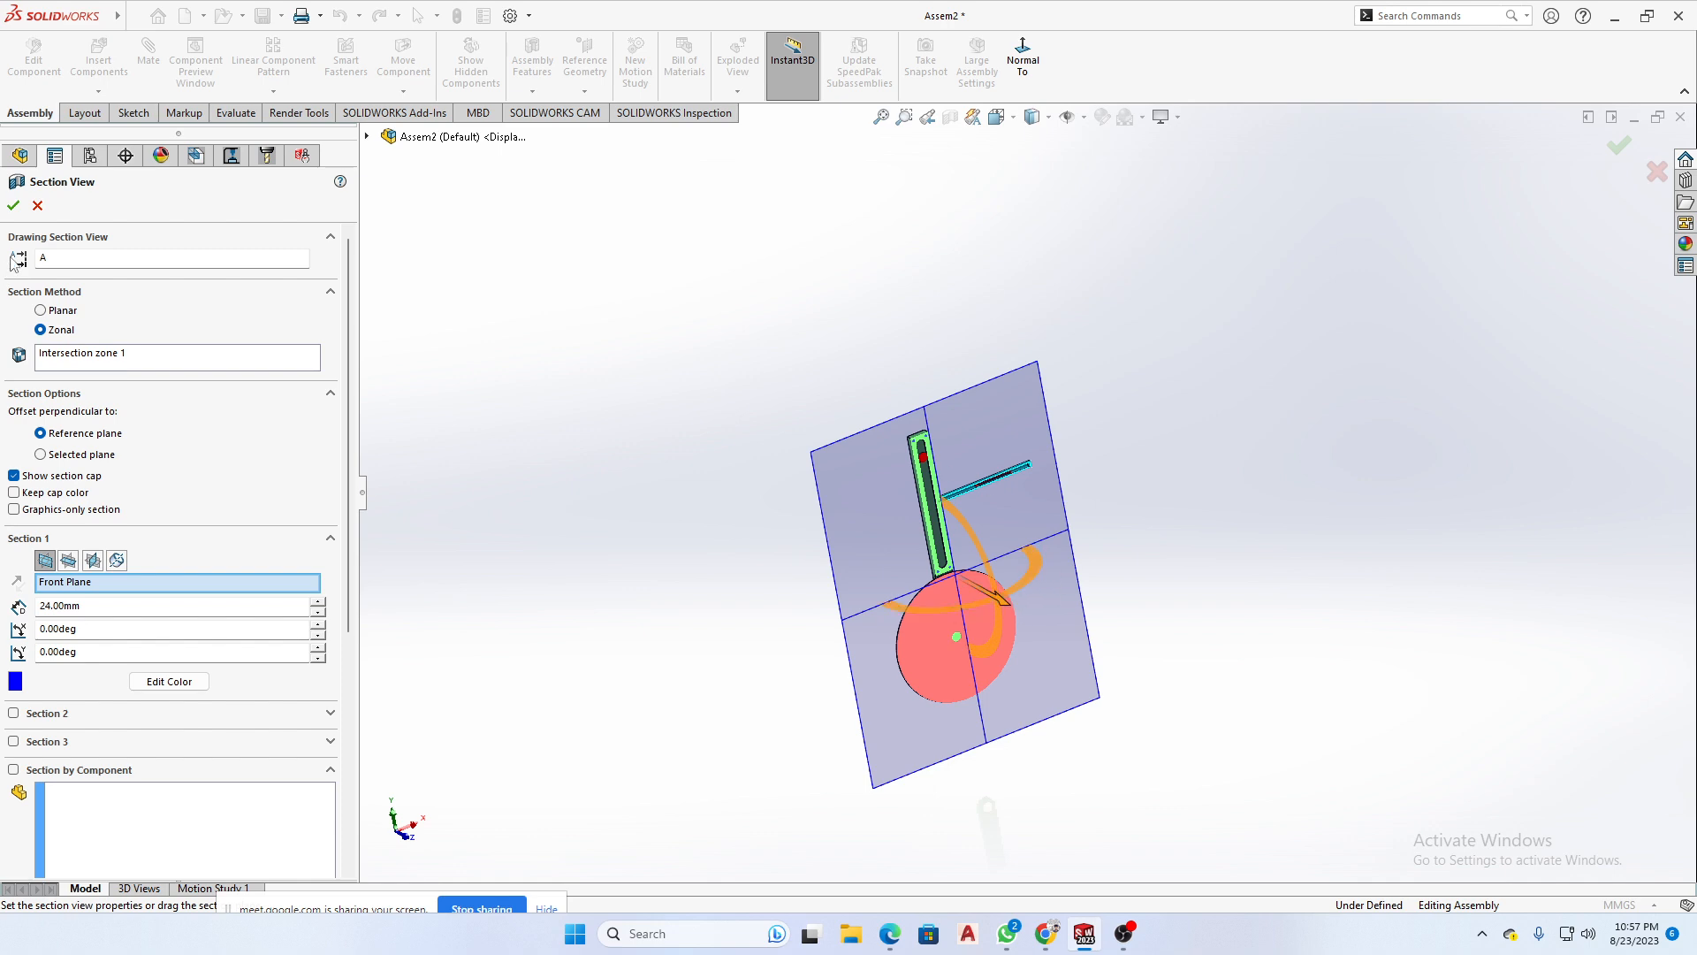
{"action": "left_click", "coordinate": [13, 206]}
- Examine the piston head's position inside the sectioned Piston Cylinder
{"action": "scroll", "coordinate": [842, 456], "scroll_direction": "down", "scroll_amount": 6}
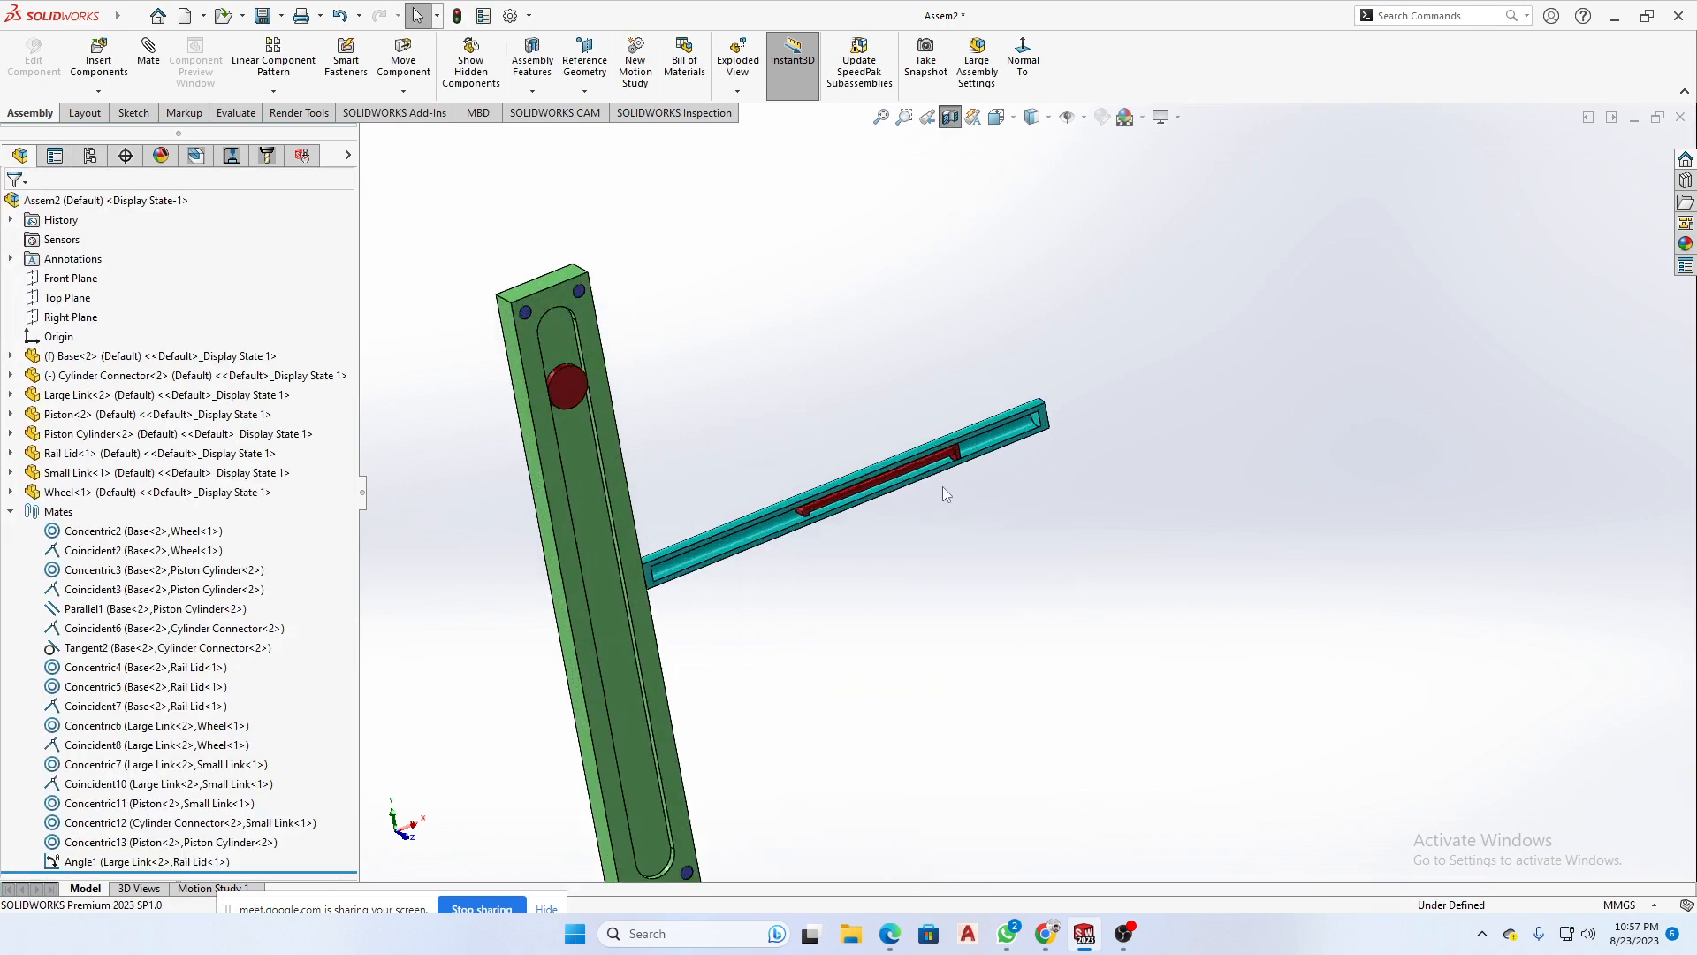
{"action": "mouse_move", "coordinate": [943, 487]}
{"action": "middle_mouse_down"}
{"action": "mouse_move", "coordinate": [985, 502]}
{"action": "mouse_move", "coordinate": [963, 495]}
{"action": "middle_mouse_up"}
{"action": "scroll", "coordinate": [783, 448], "scroll_direction": "down", "scroll_amount": 3}
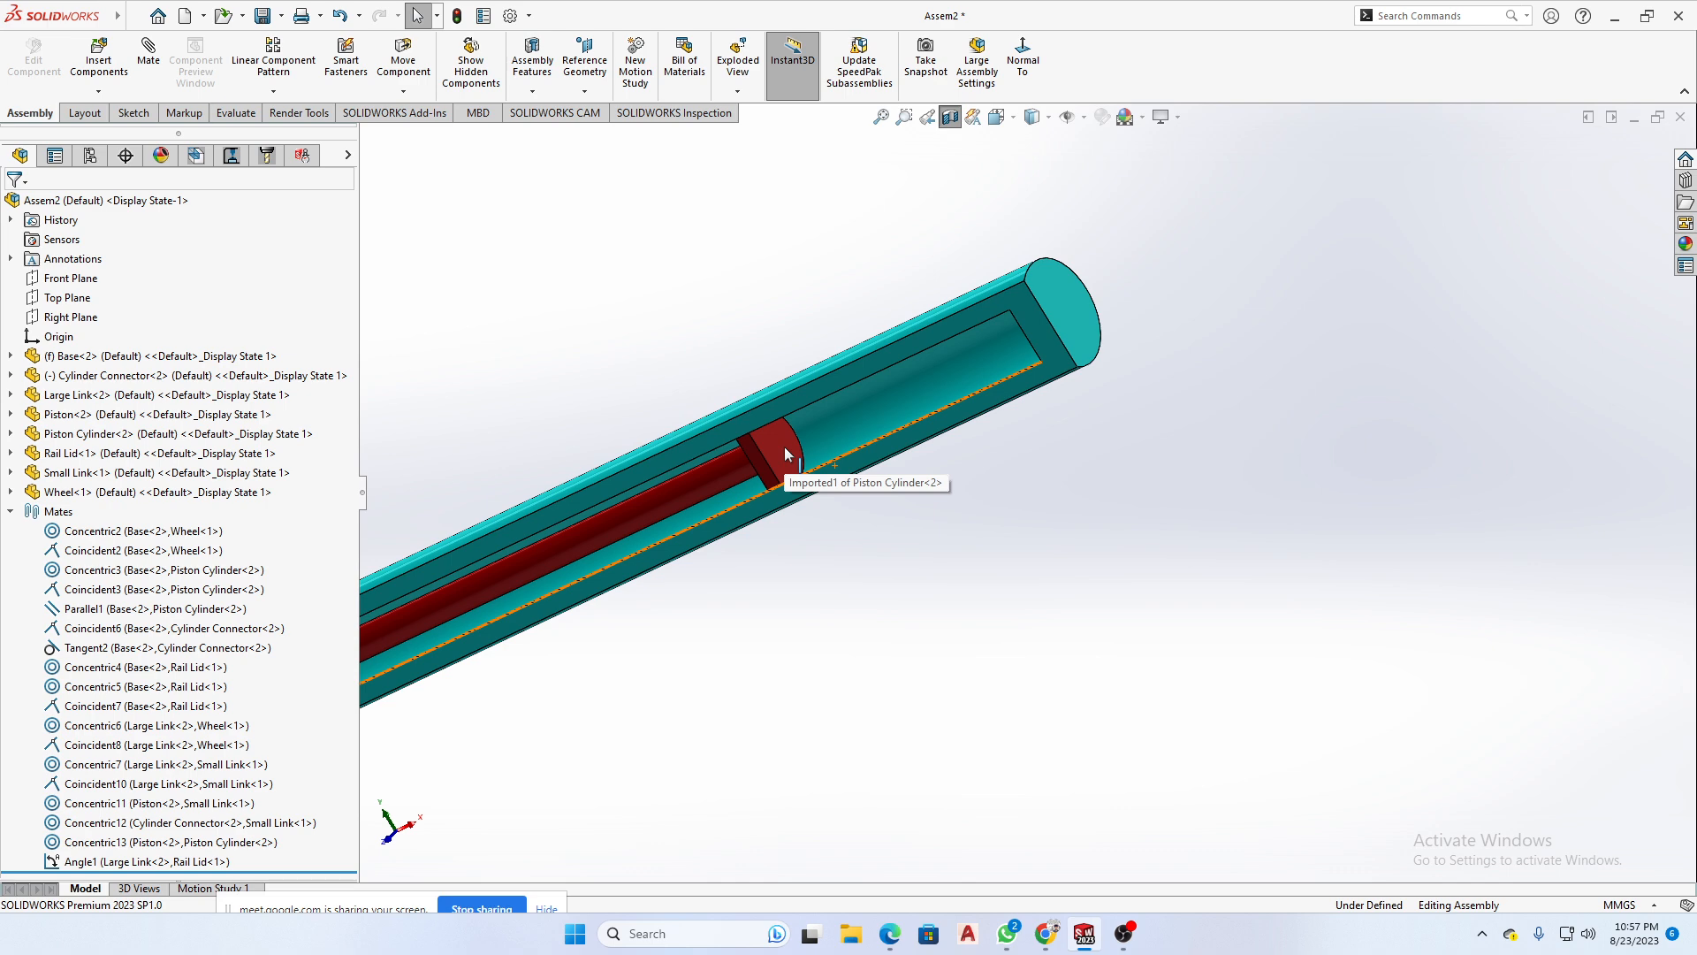
{"action": "left_click", "coordinate": [783, 447]}
{"action": "scroll", "coordinate": [840, 601], "scroll_direction": "up", "scroll_amount": 5}
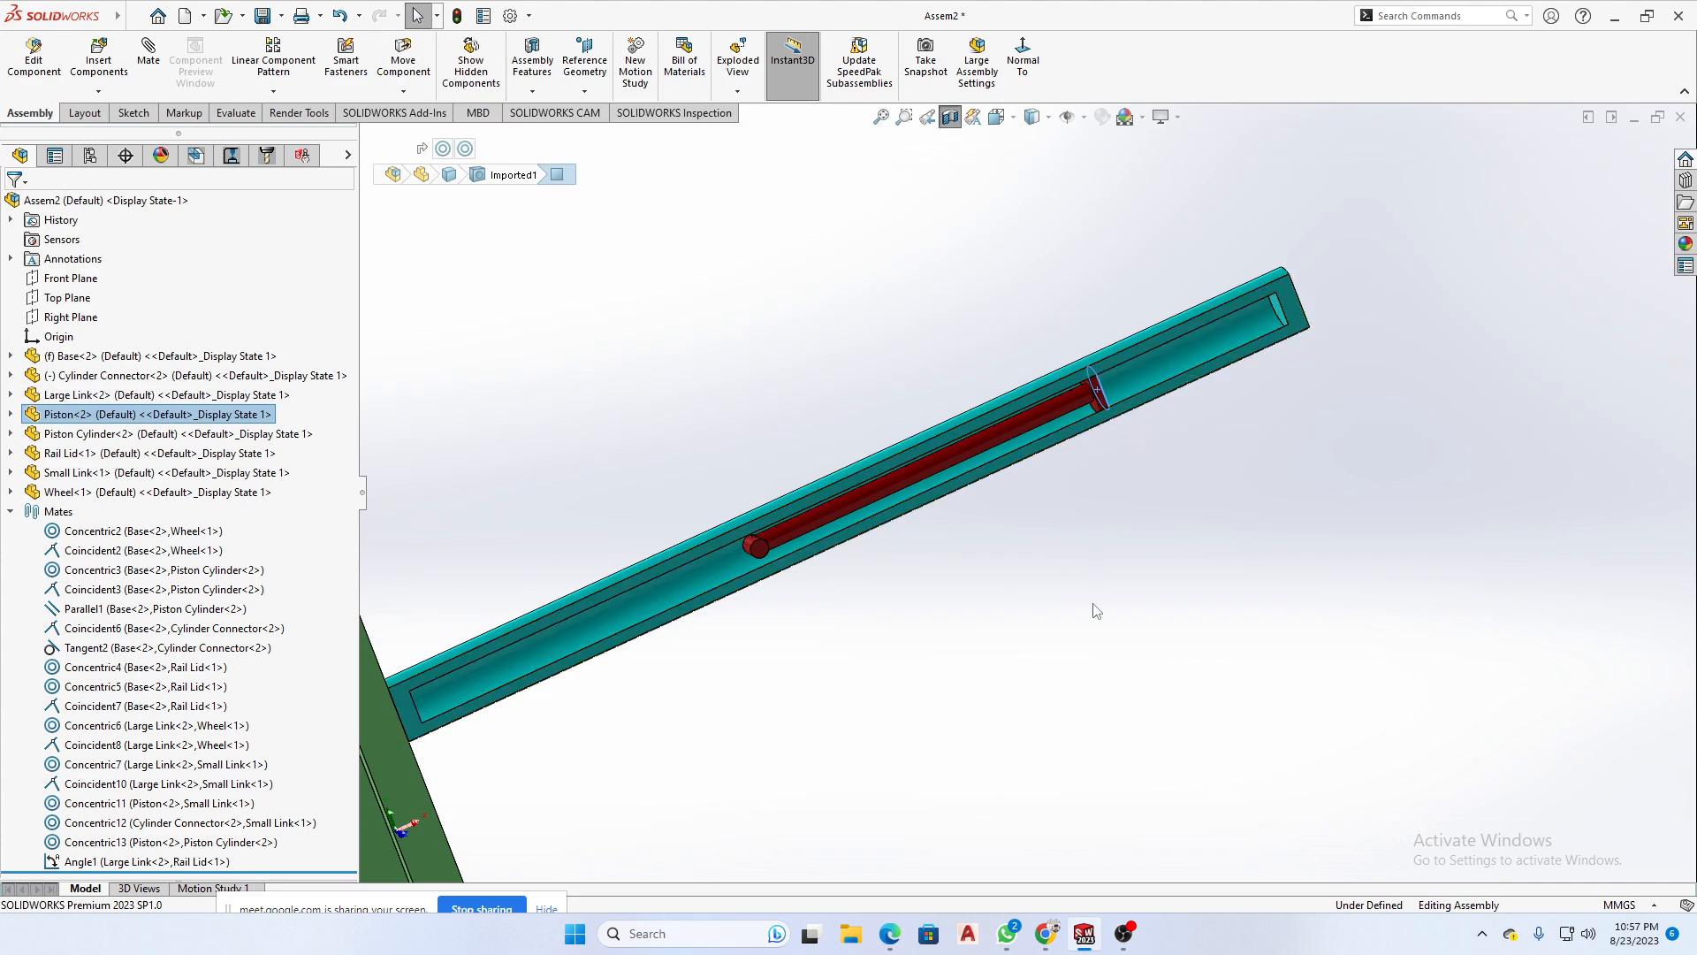
{"action": "scroll", "coordinate": [976, 679], "scroll_direction": "up", "scroll_amount": 2}
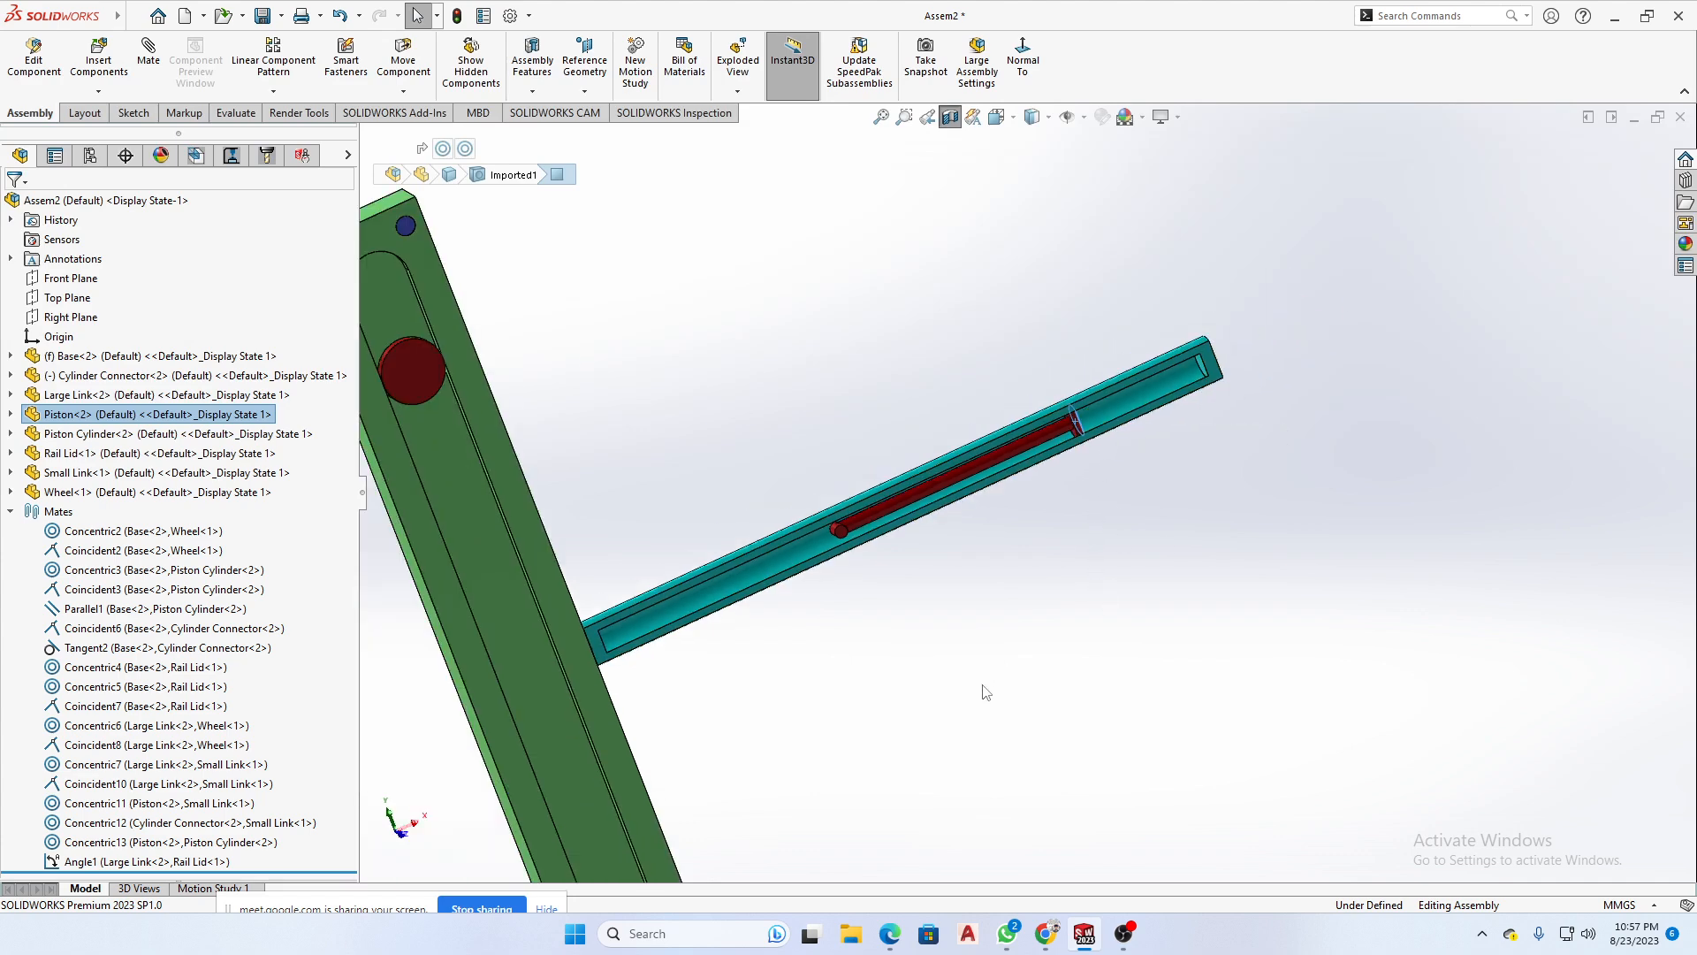
{"action": "middle_click_drag", "start_coordinate": [982, 686], "coordinate": [946, 630]}
{"action": "left_click", "coordinate": [928, 696]}
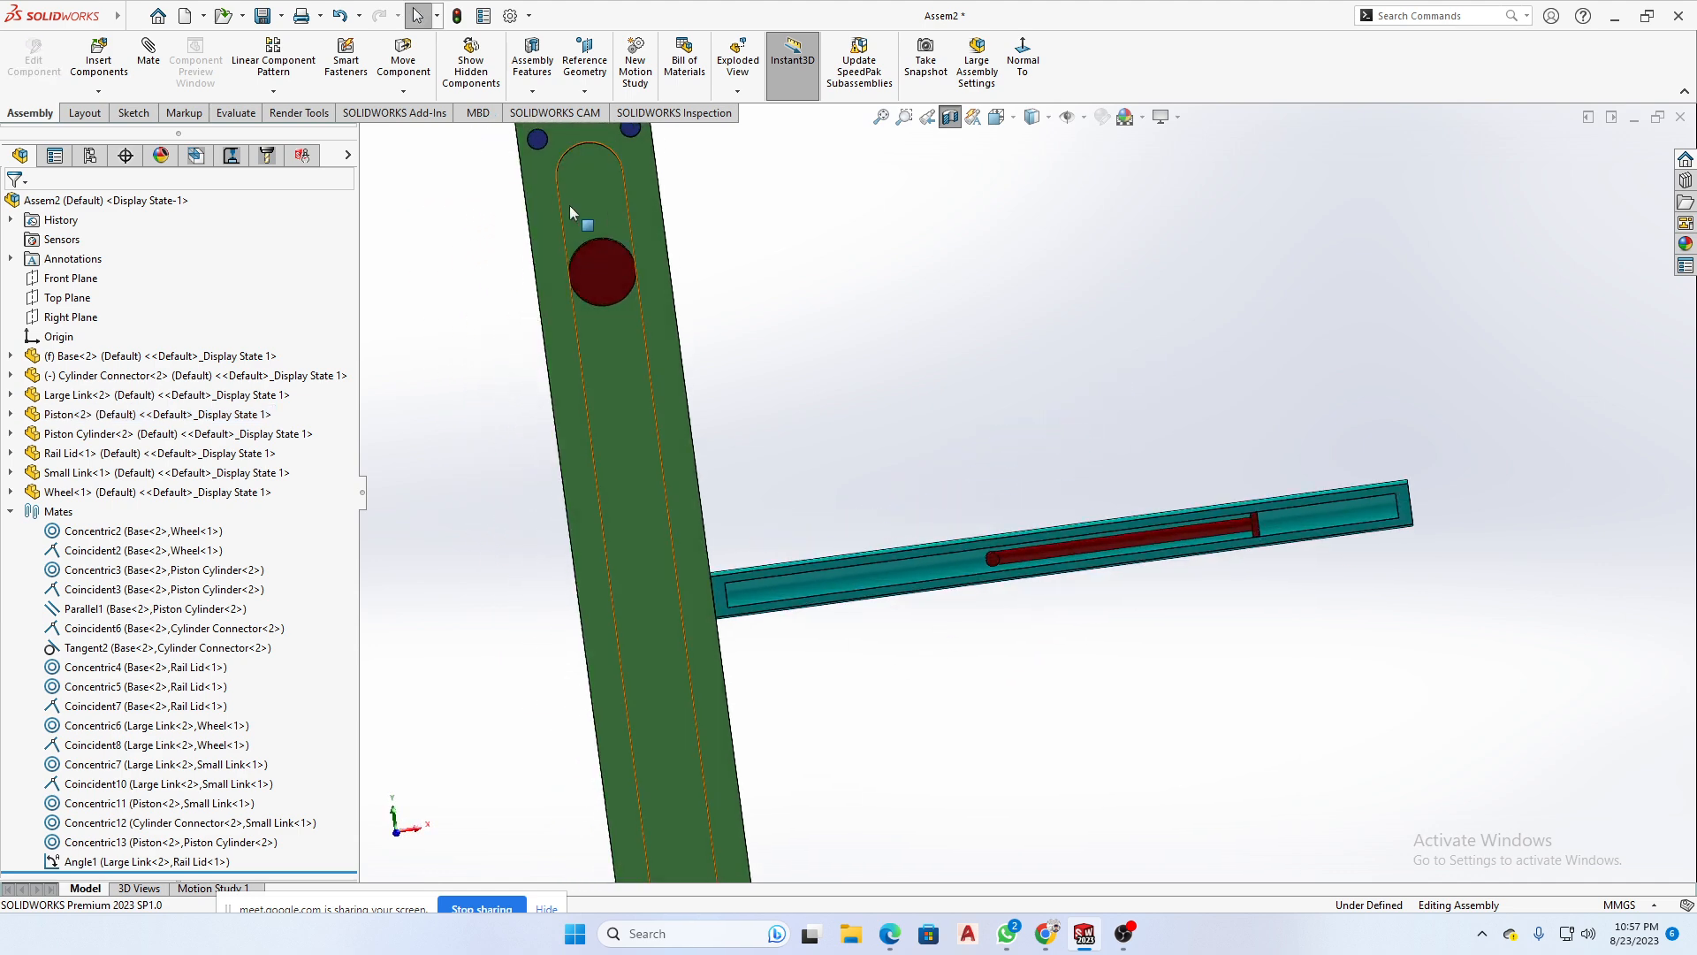
- Measure the distance between the piston head's end face and the inner end face of the Piston Cylinder
{"action": "left_click", "coordinate": [236, 114]}
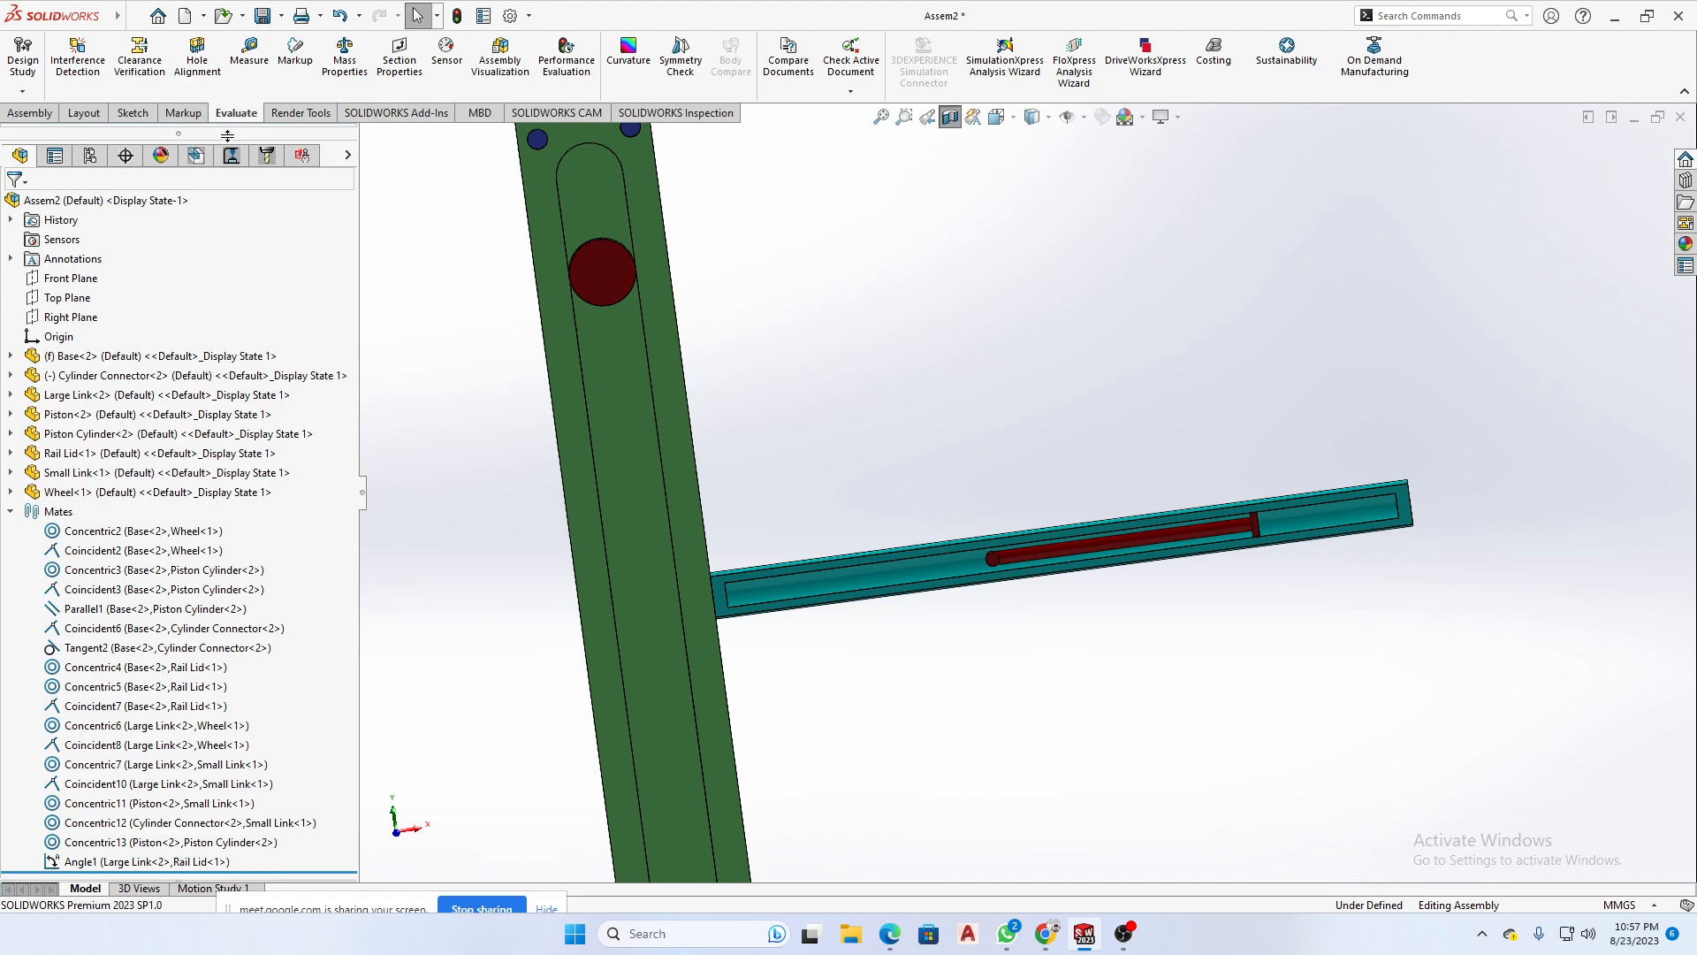
{"action": "left_click", "coordinate": [247, 53]}
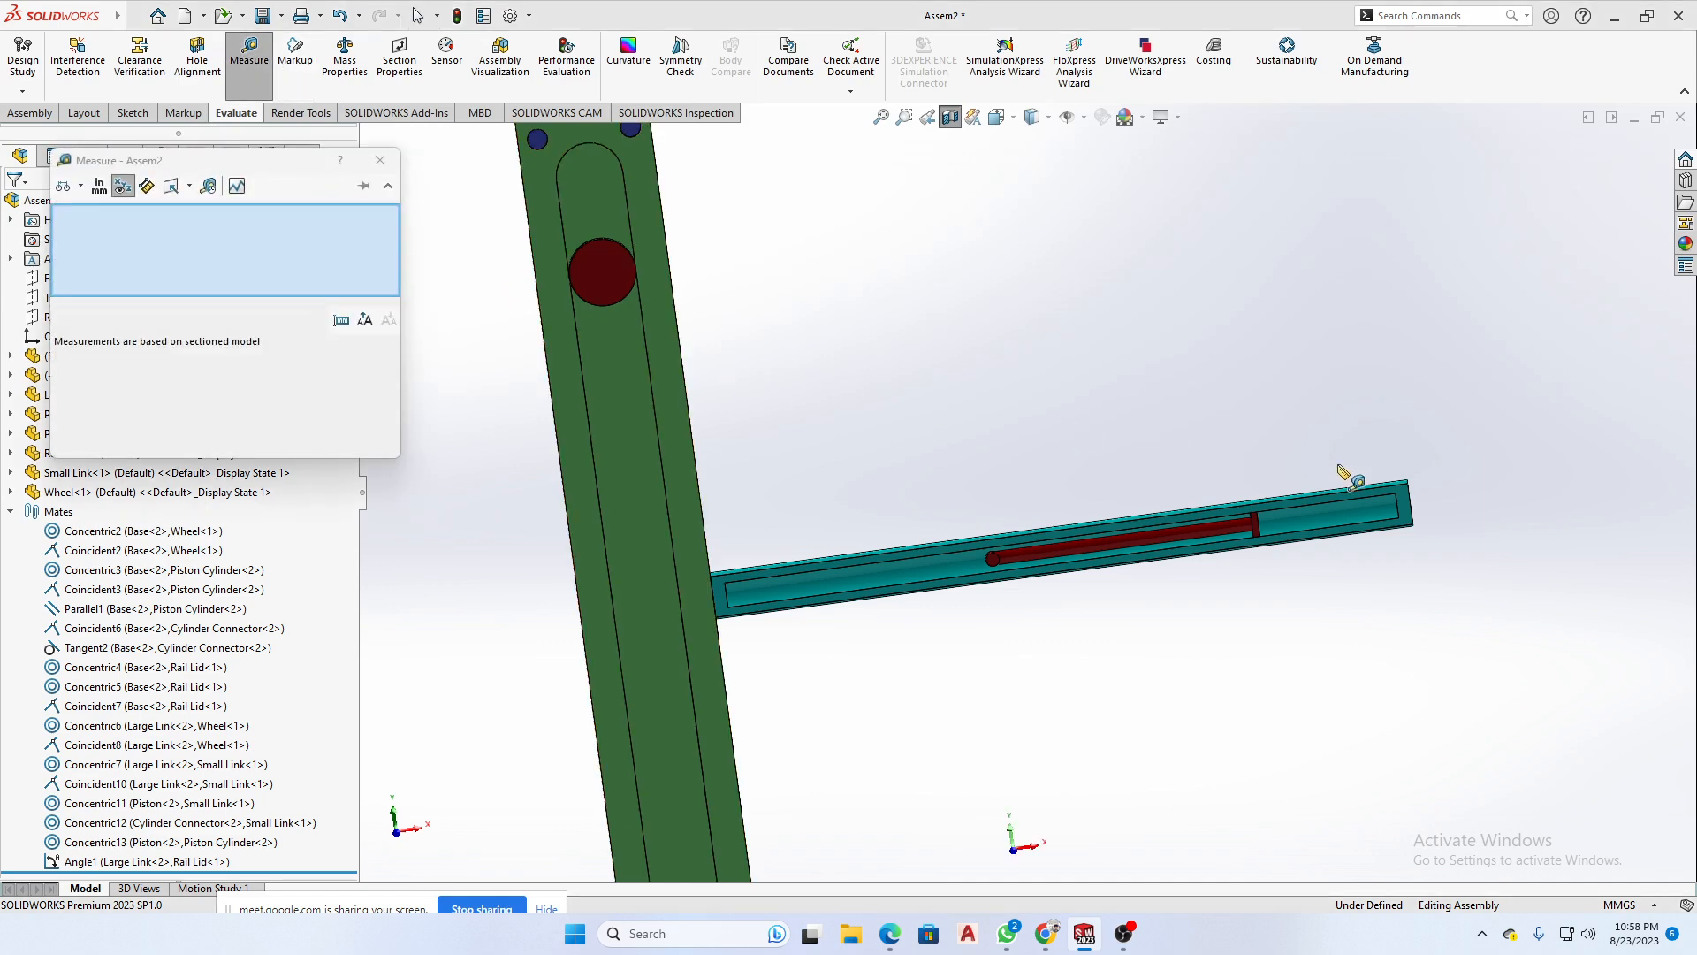
{"action": "scroll", "coordinate": [1317, 504], "scroll_direction": "down", "scroll_amount": 4}
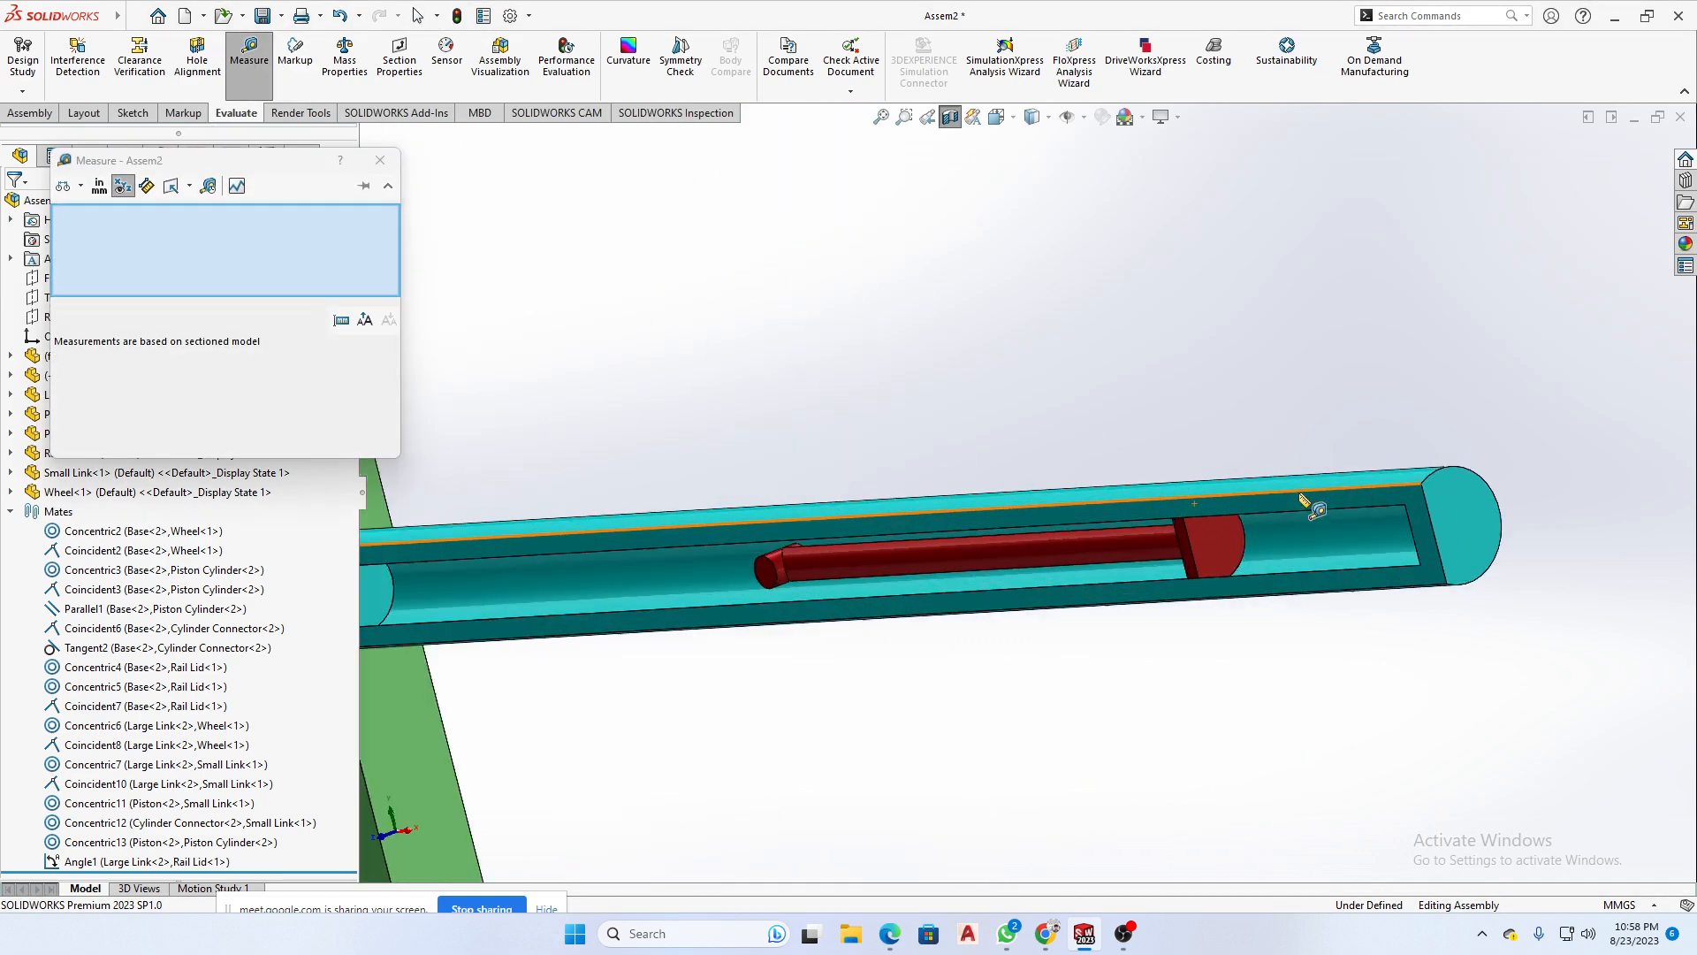
{"action": "left_click", "coordinate": [1212, 548]}
{"action": "scroll", "coordinate": [1417, 528], "scroll_direction": "down", "scroll_amount": 2}
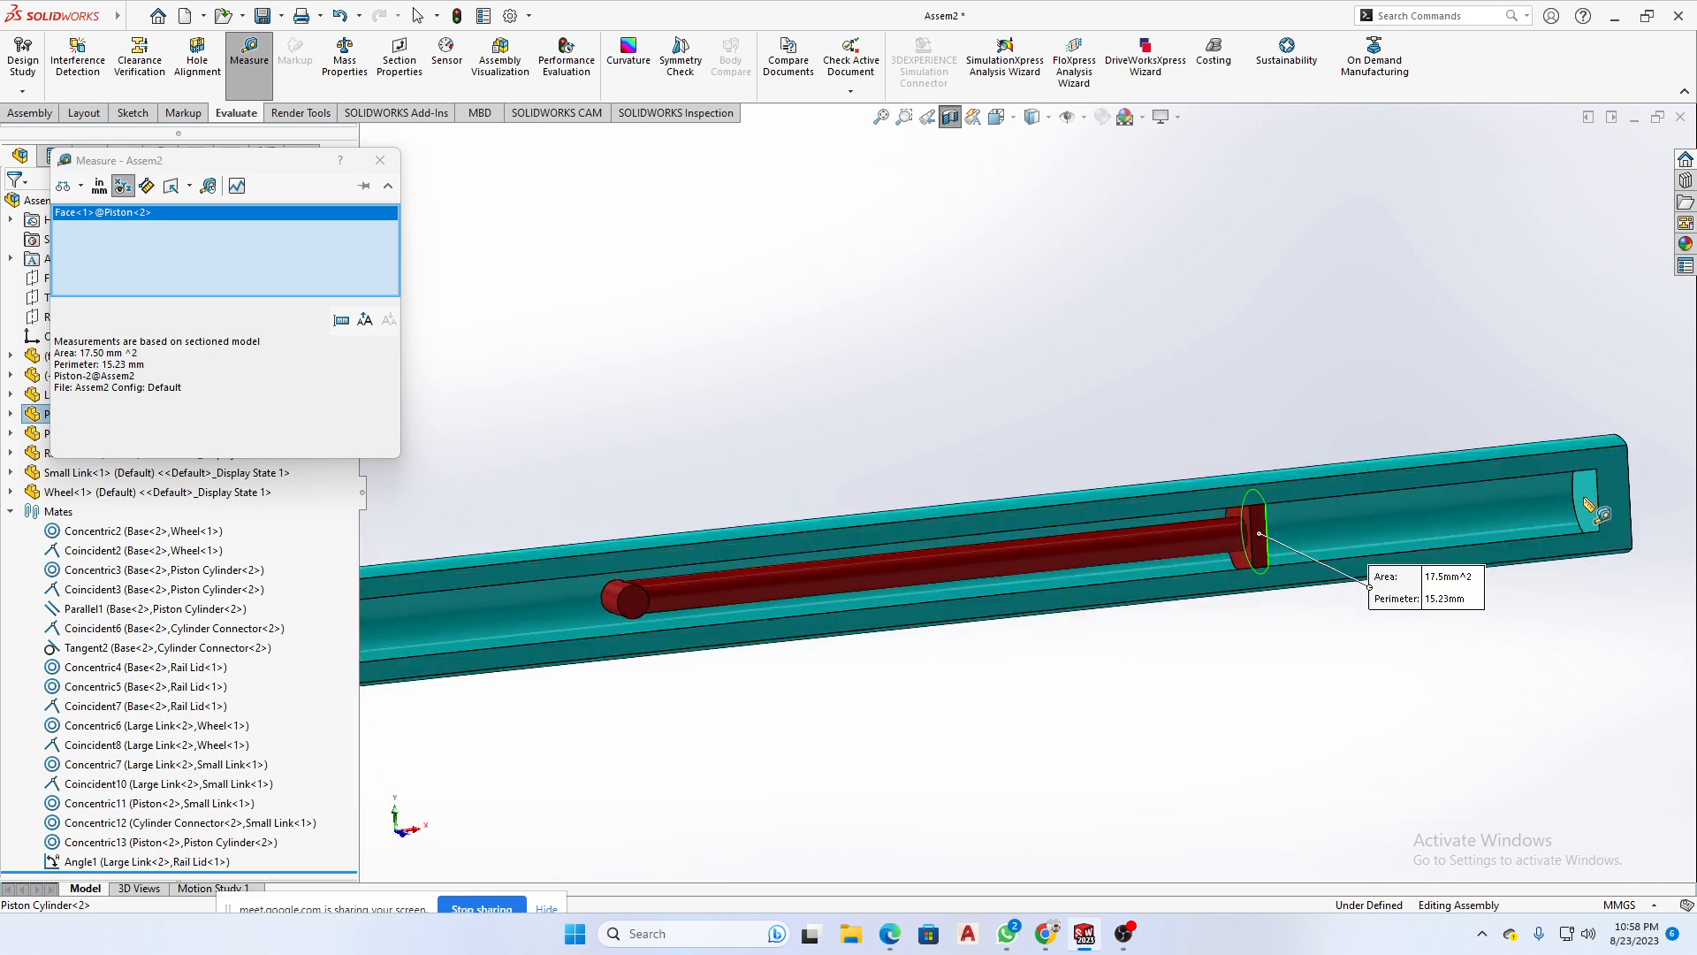
{"action": "left_click", "coordinate": [1583, 513]}
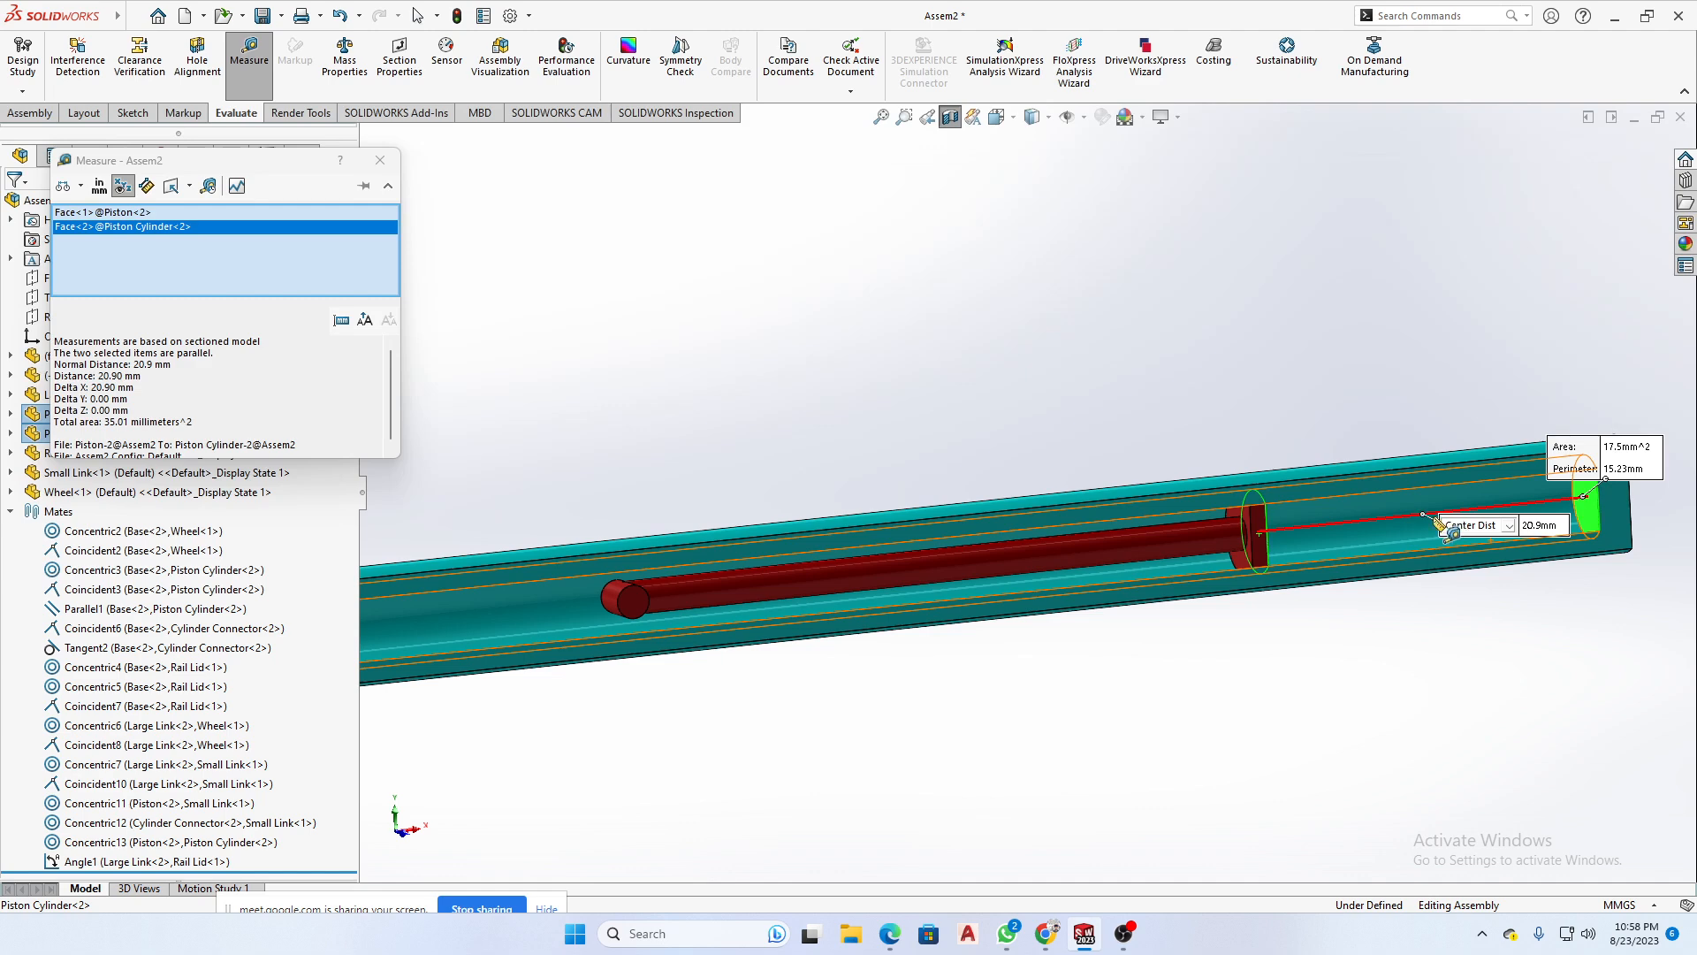
{"action": "left_click_drag", "start_coordinate": [1461, 529], "coordinate": [1413, 630]}
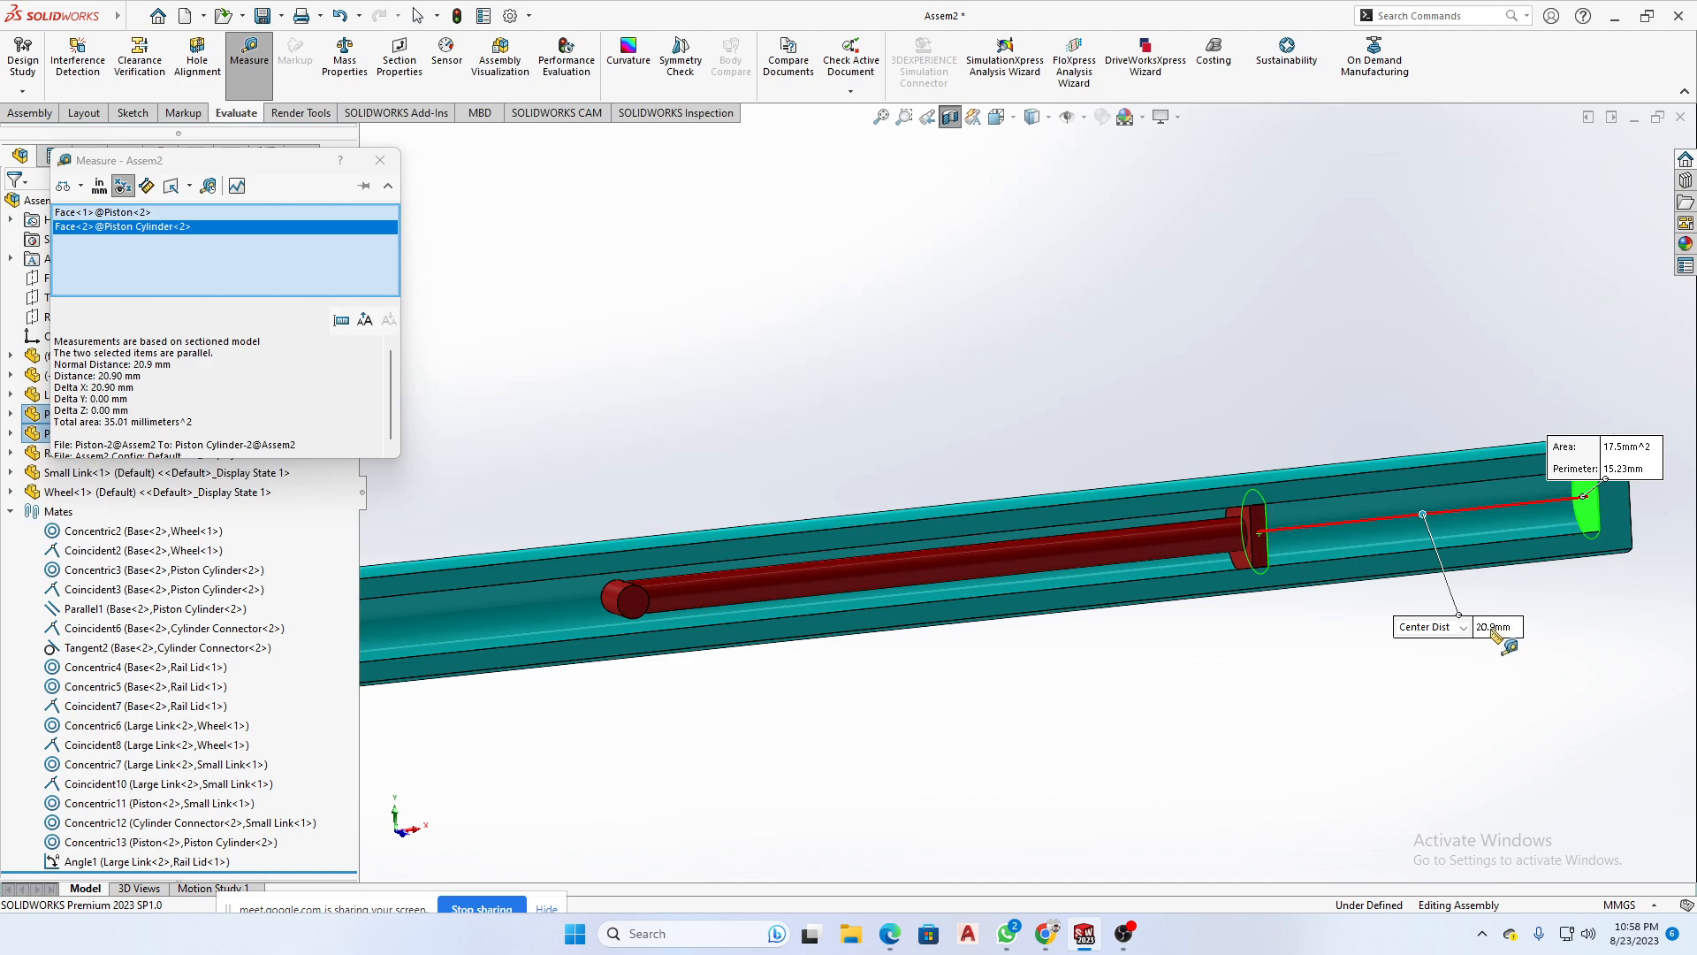
{"action": "left_click", "coordinate": [1253, 654]}
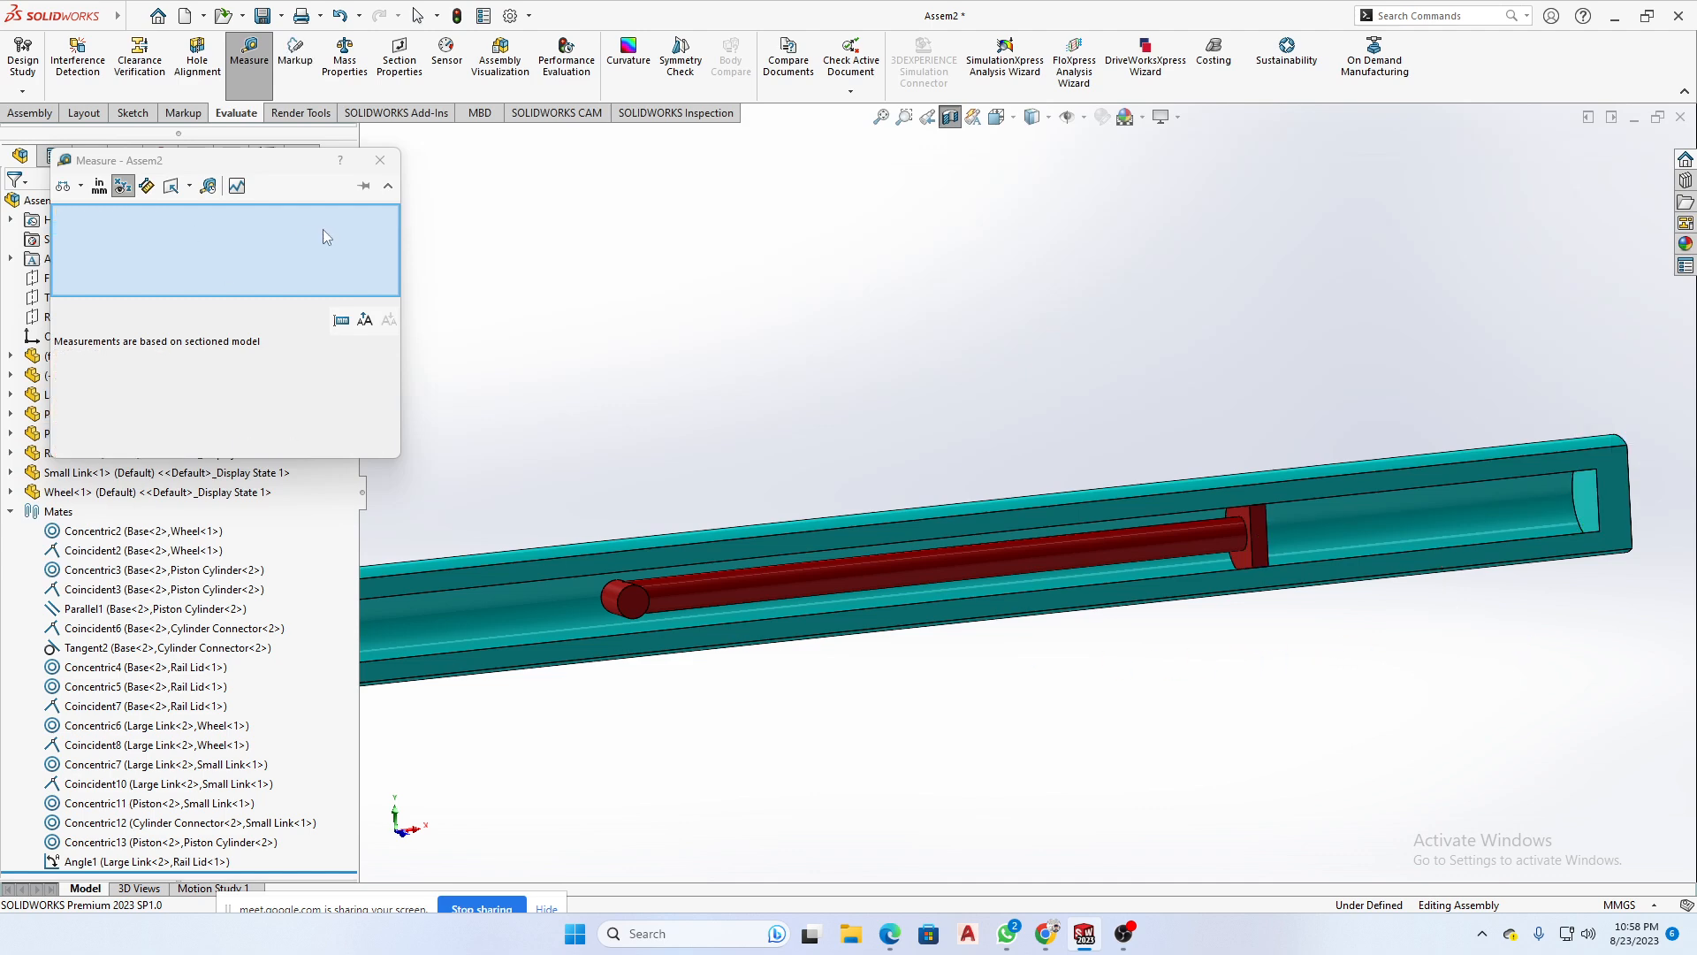
{"action": "left_click", "coordinate": [381, 160]}
- Turn off the section view so the whole linkage assembly is displayed
{"action": "scroll", "coordinate": [921, 630], "scroll_direction": "up", "scroll_amount": 6}
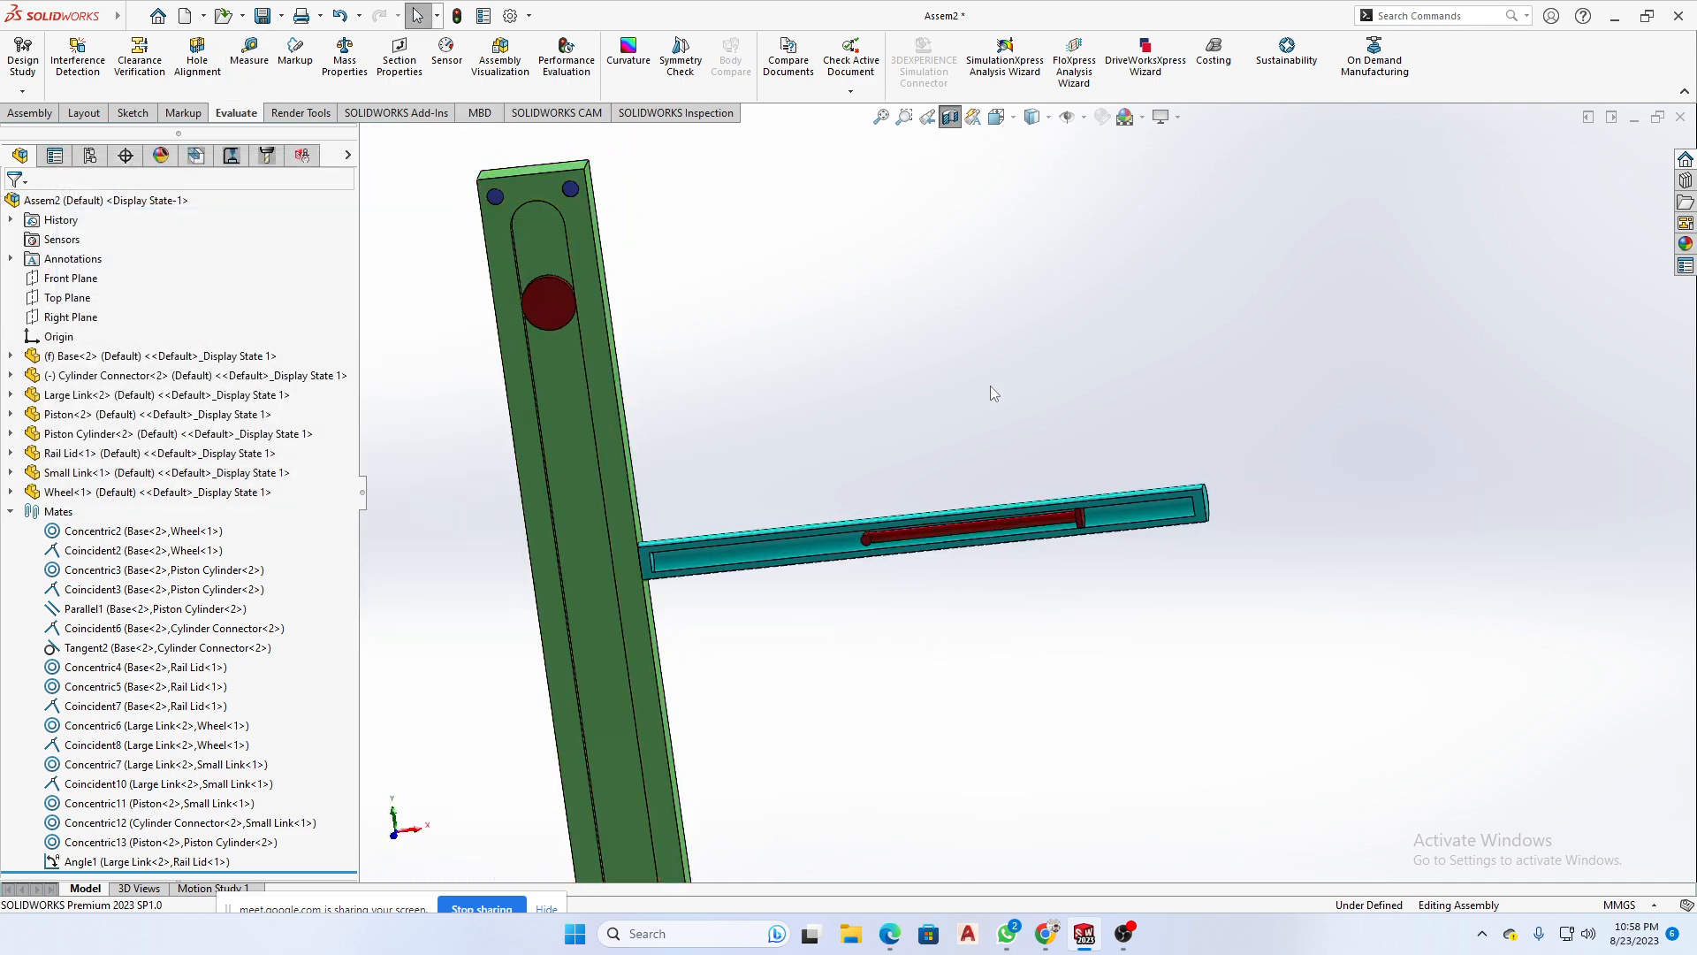
{"action": "middle_click_drag", "start_coordinate": [1211, 449], "coordinate": [1205, 314]}
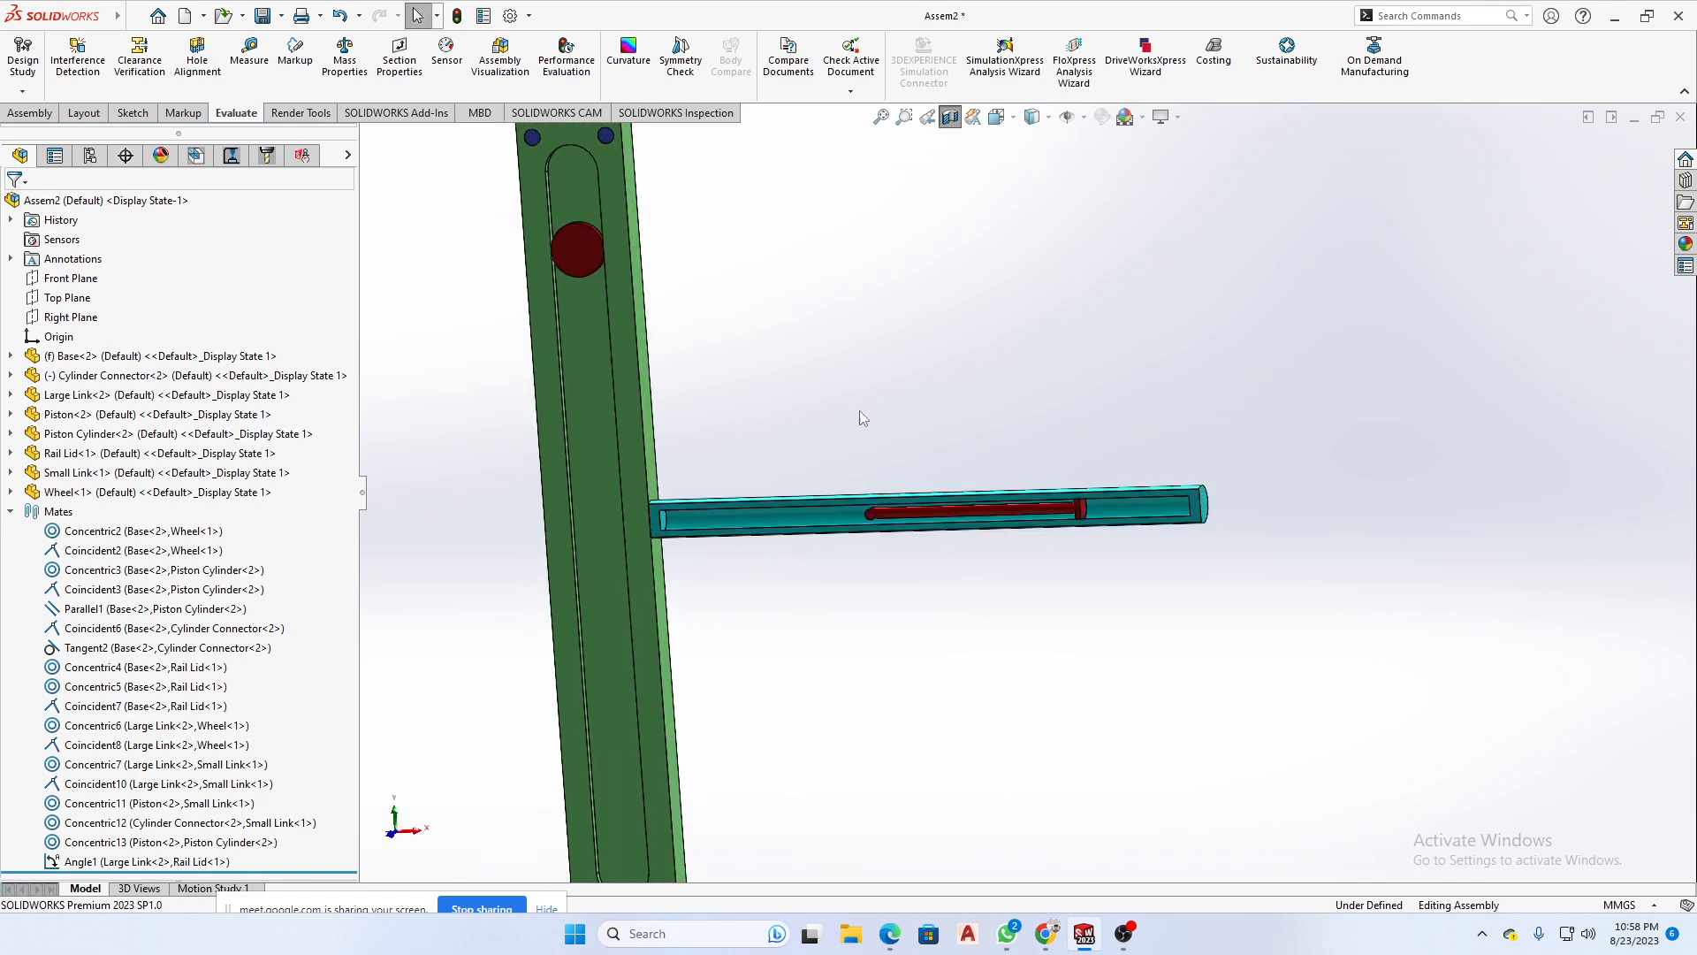
{"action": "scroll", "coordinate": [849, 420], "scroll_direction": "up", "scroll_amount": 3}
{"action": "scroll", "coordinate": [1032, 604], "scroll_direction": "up", "scroll_amount": 3}
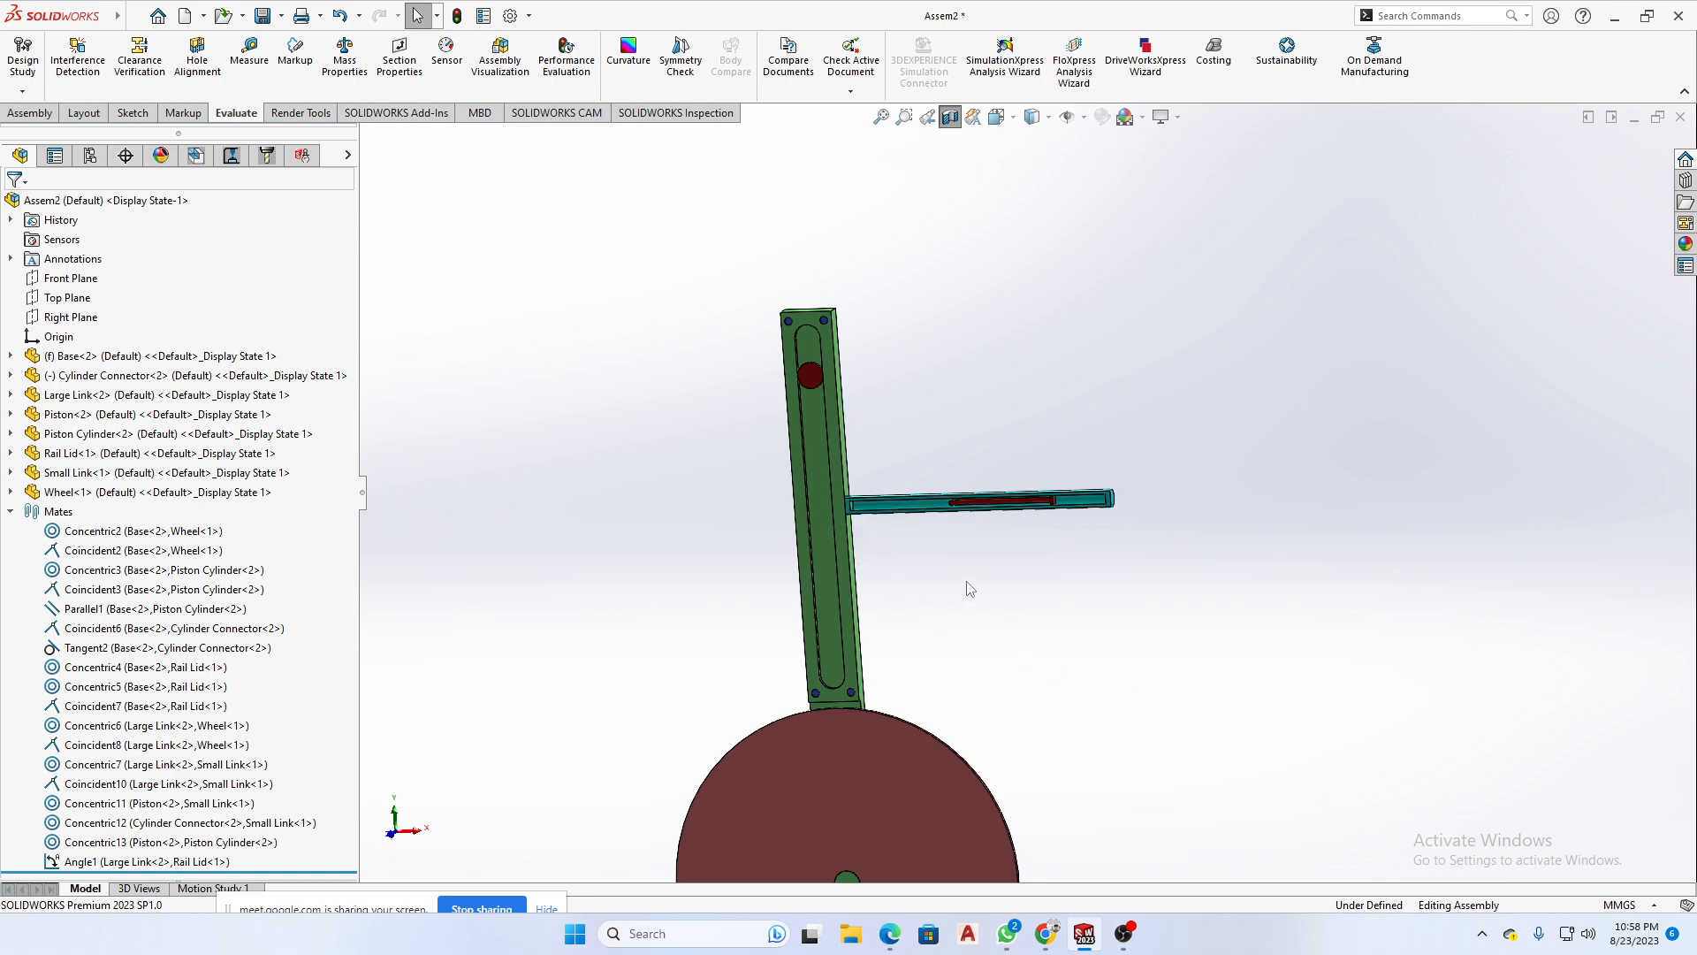
{"action": "left_click", "coordinate": [950, 116]}
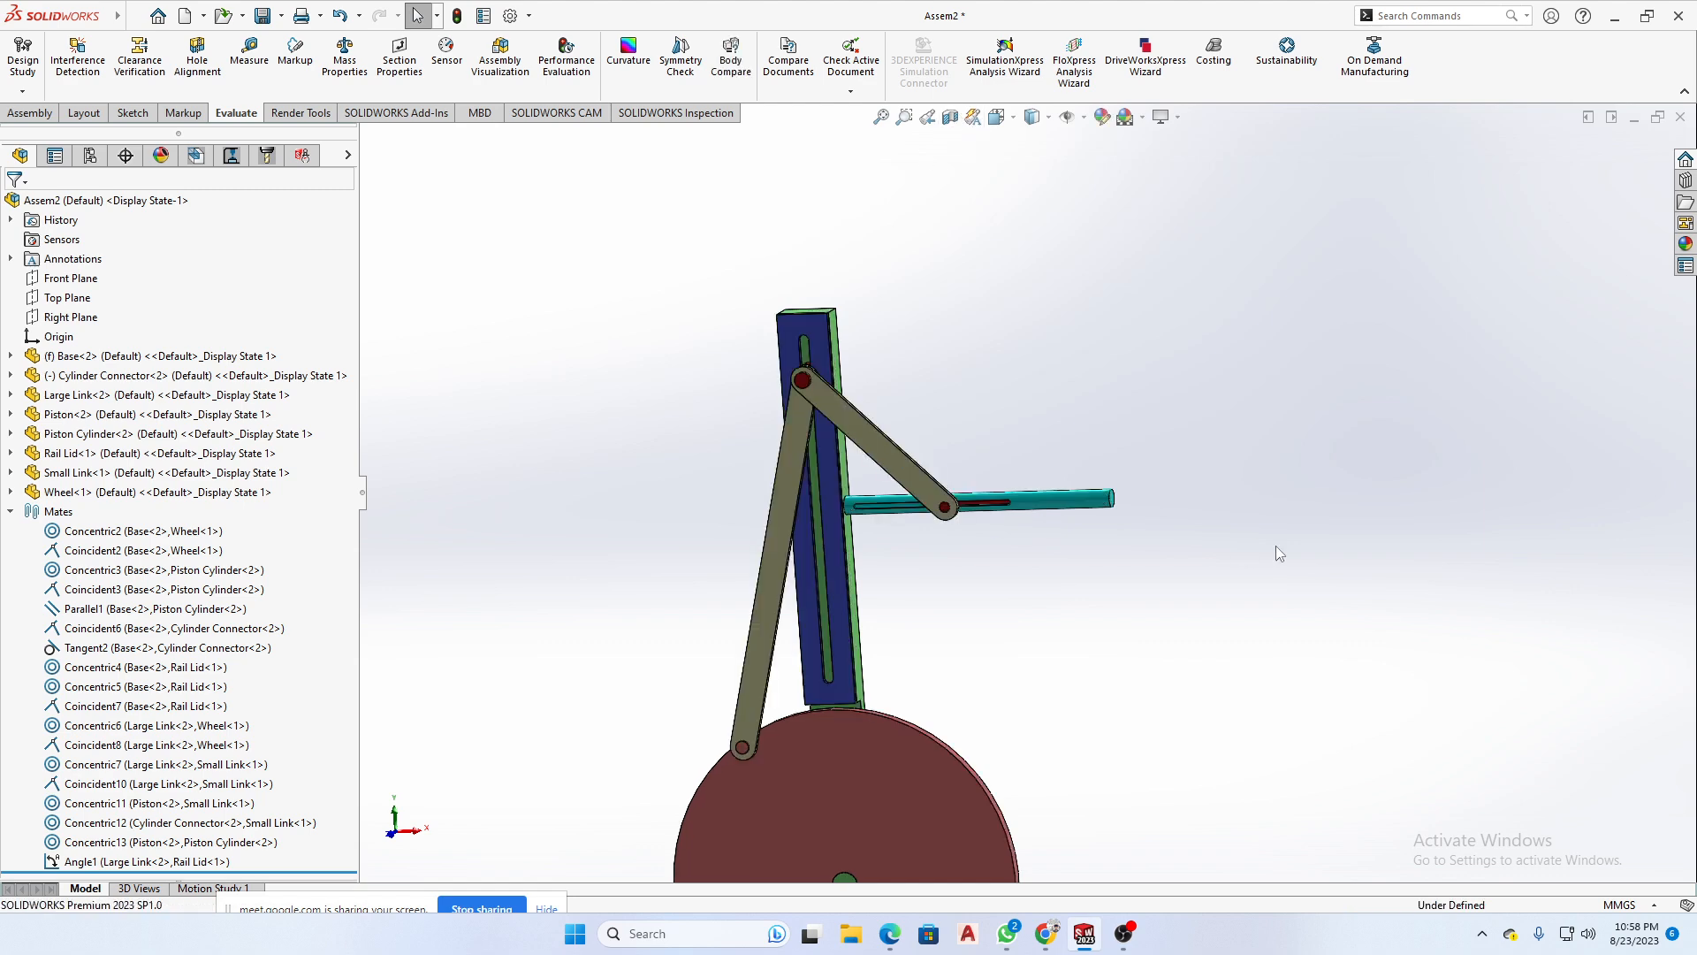
- Switch to WhatsApp and review the handwritten Assembly Day-14 notes on inserting components and mate types
{"action": "left_click", "coordinate": [1007, 934]}
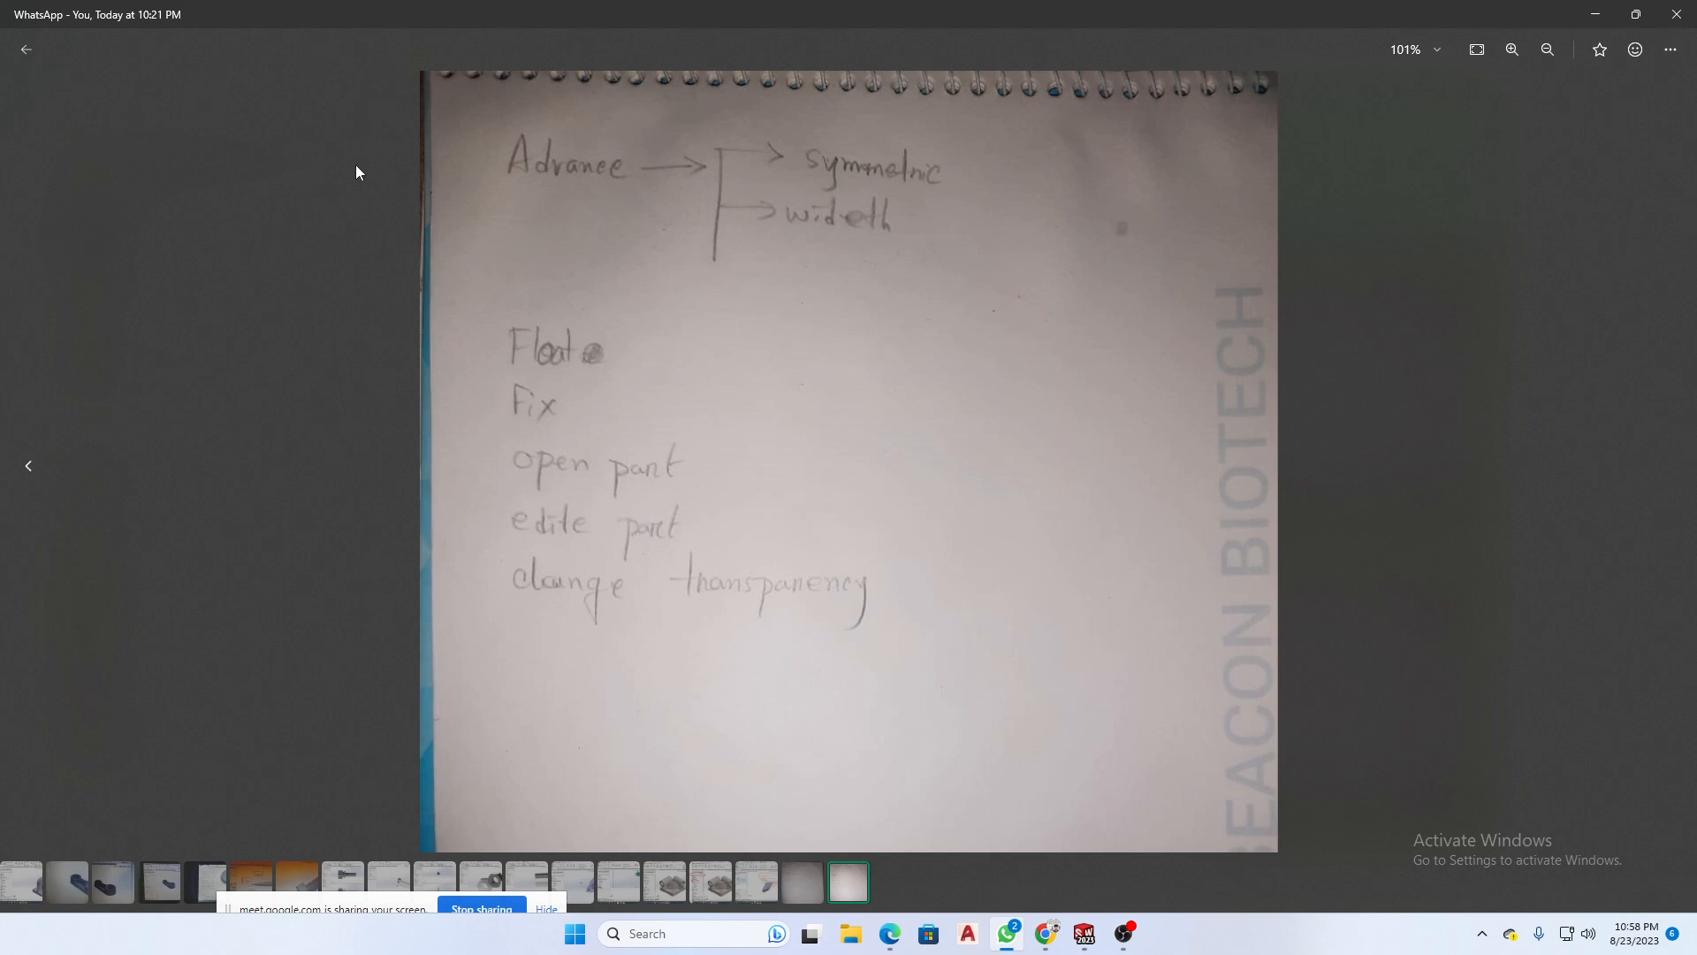
{"action": "left_click", "coordinate": [35, 474]}
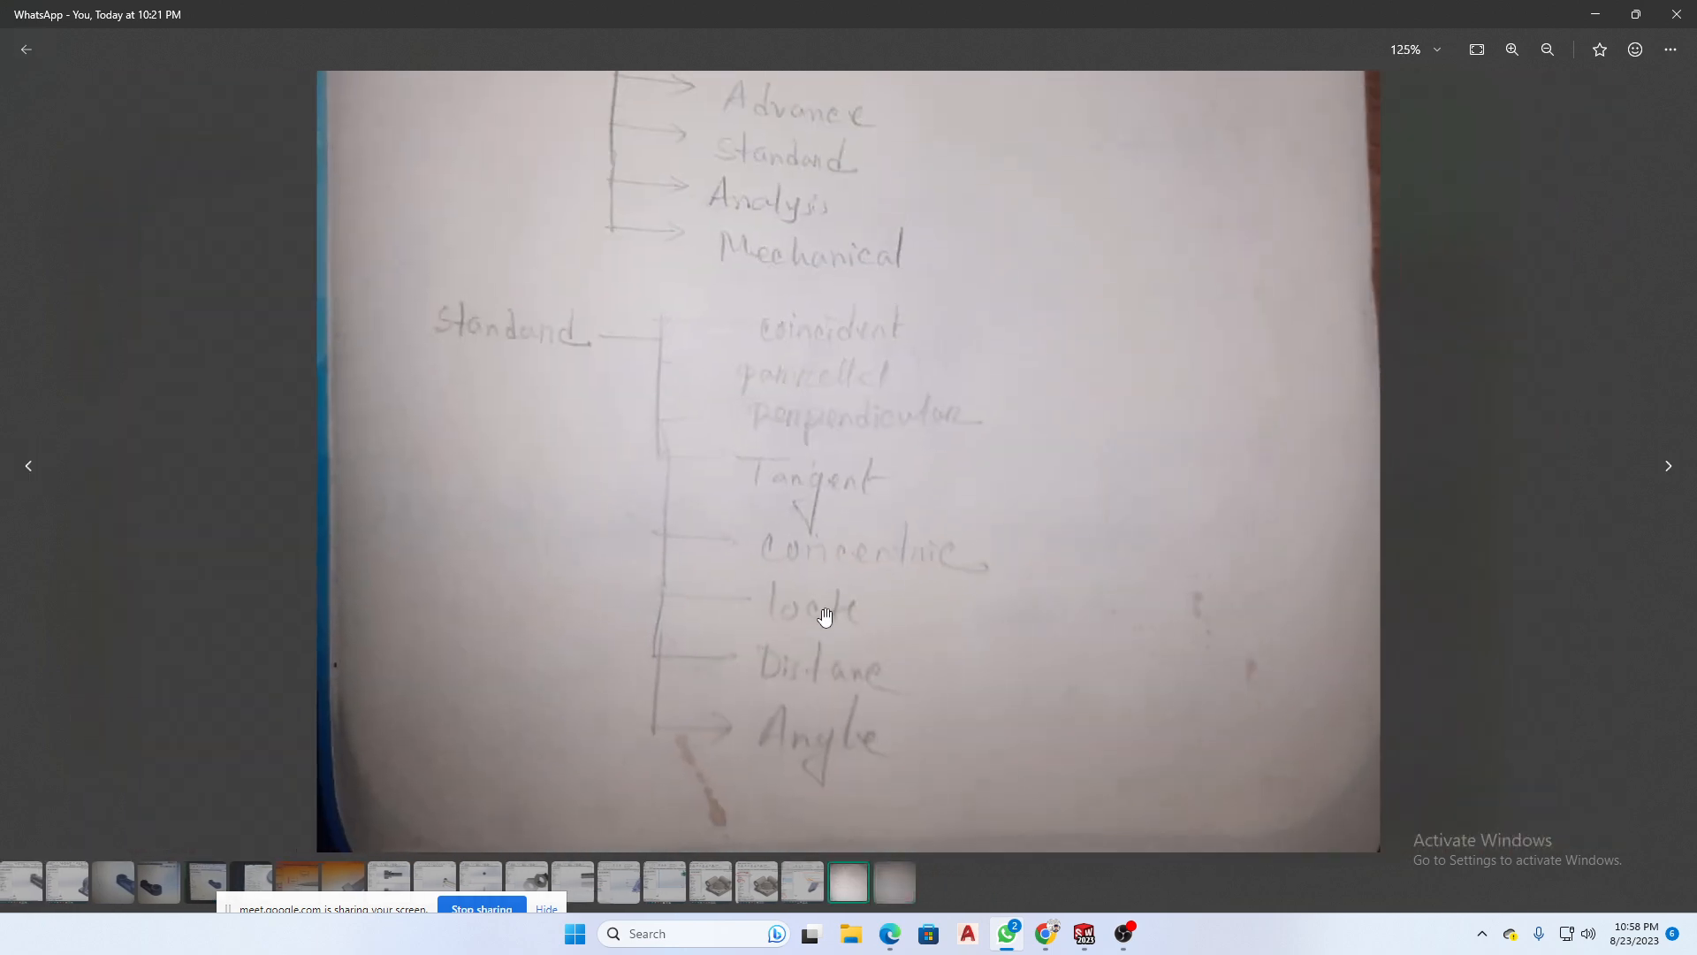
{"action": "left_click_drag", "start_coordinate": [831, 239], "coordinate": [833, 651]}
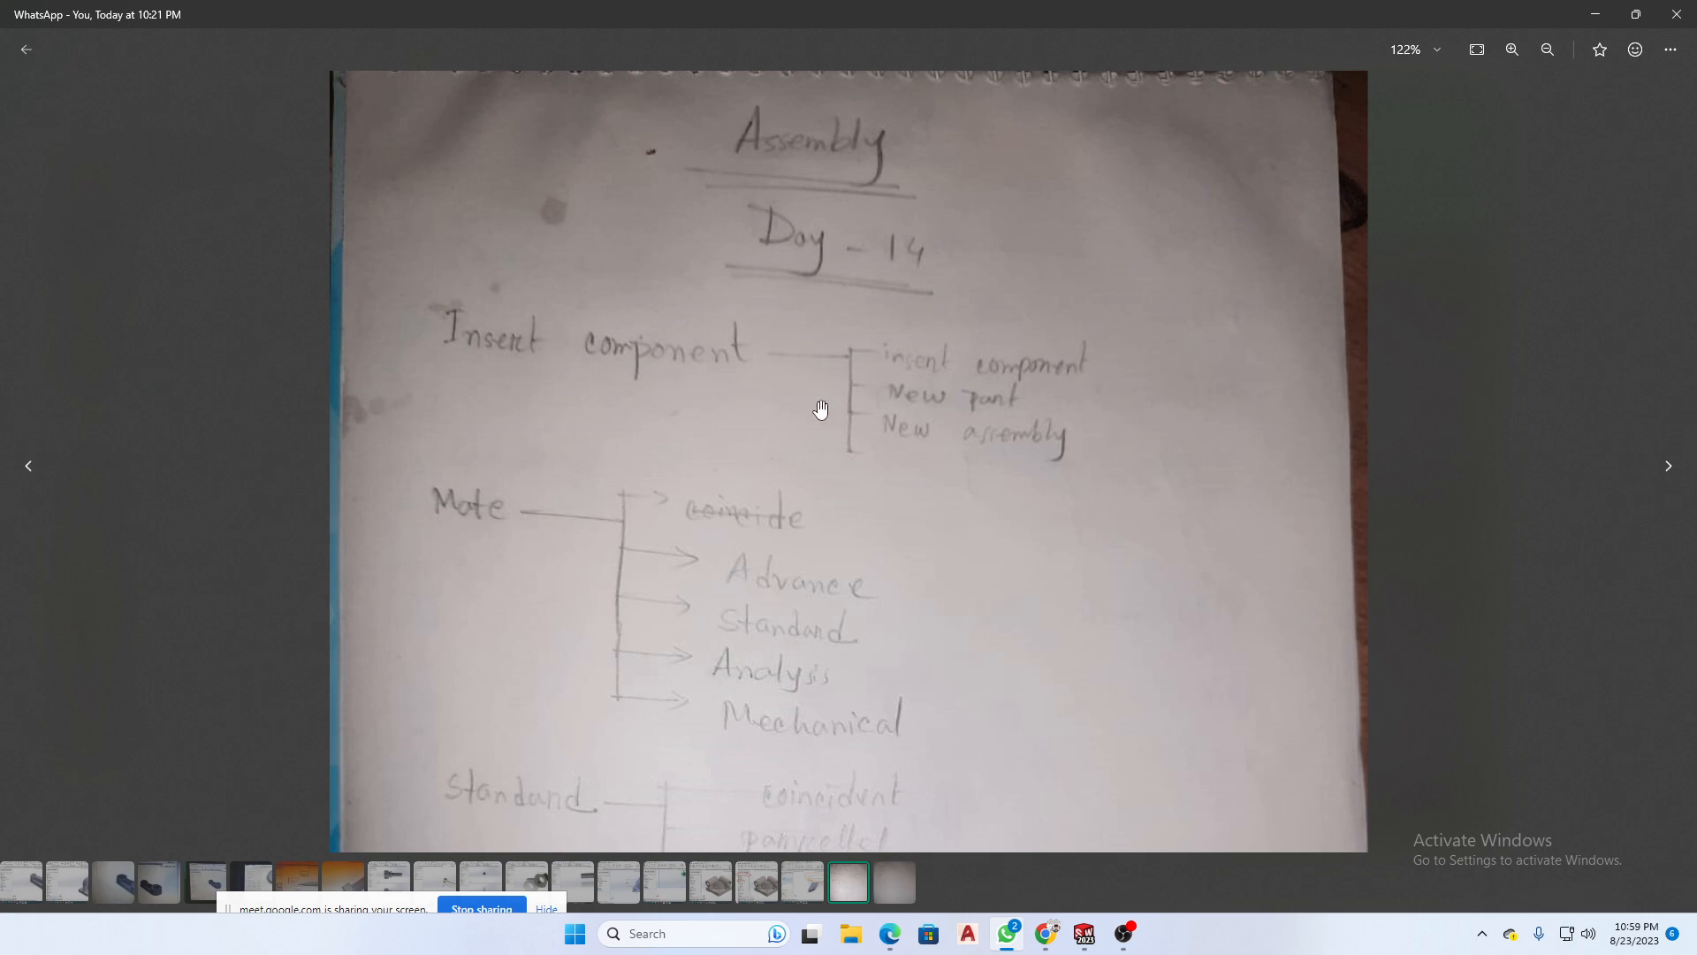
- Review the mates of the Q8 subassembly in the SOLIDWORKS document Assem1 and return to Assem2
{"action": "mouse_move", "coordinate": [1085, 934]}
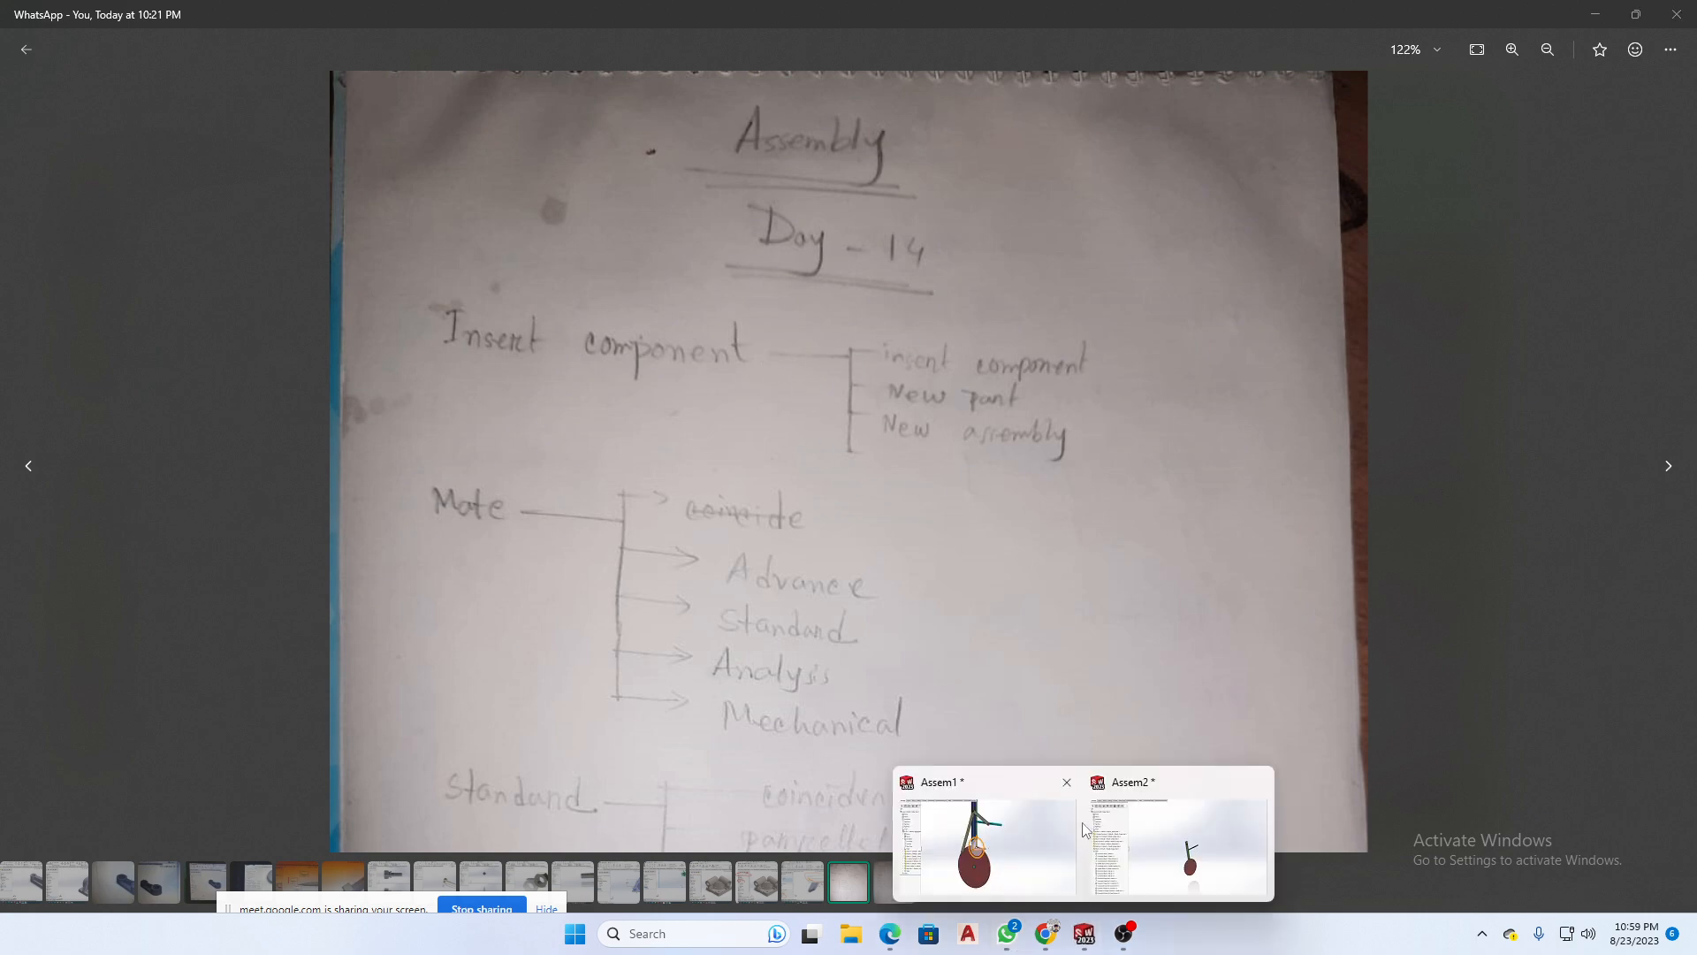
{"action": "mouse_move", "coordinate": [1162, 874]}
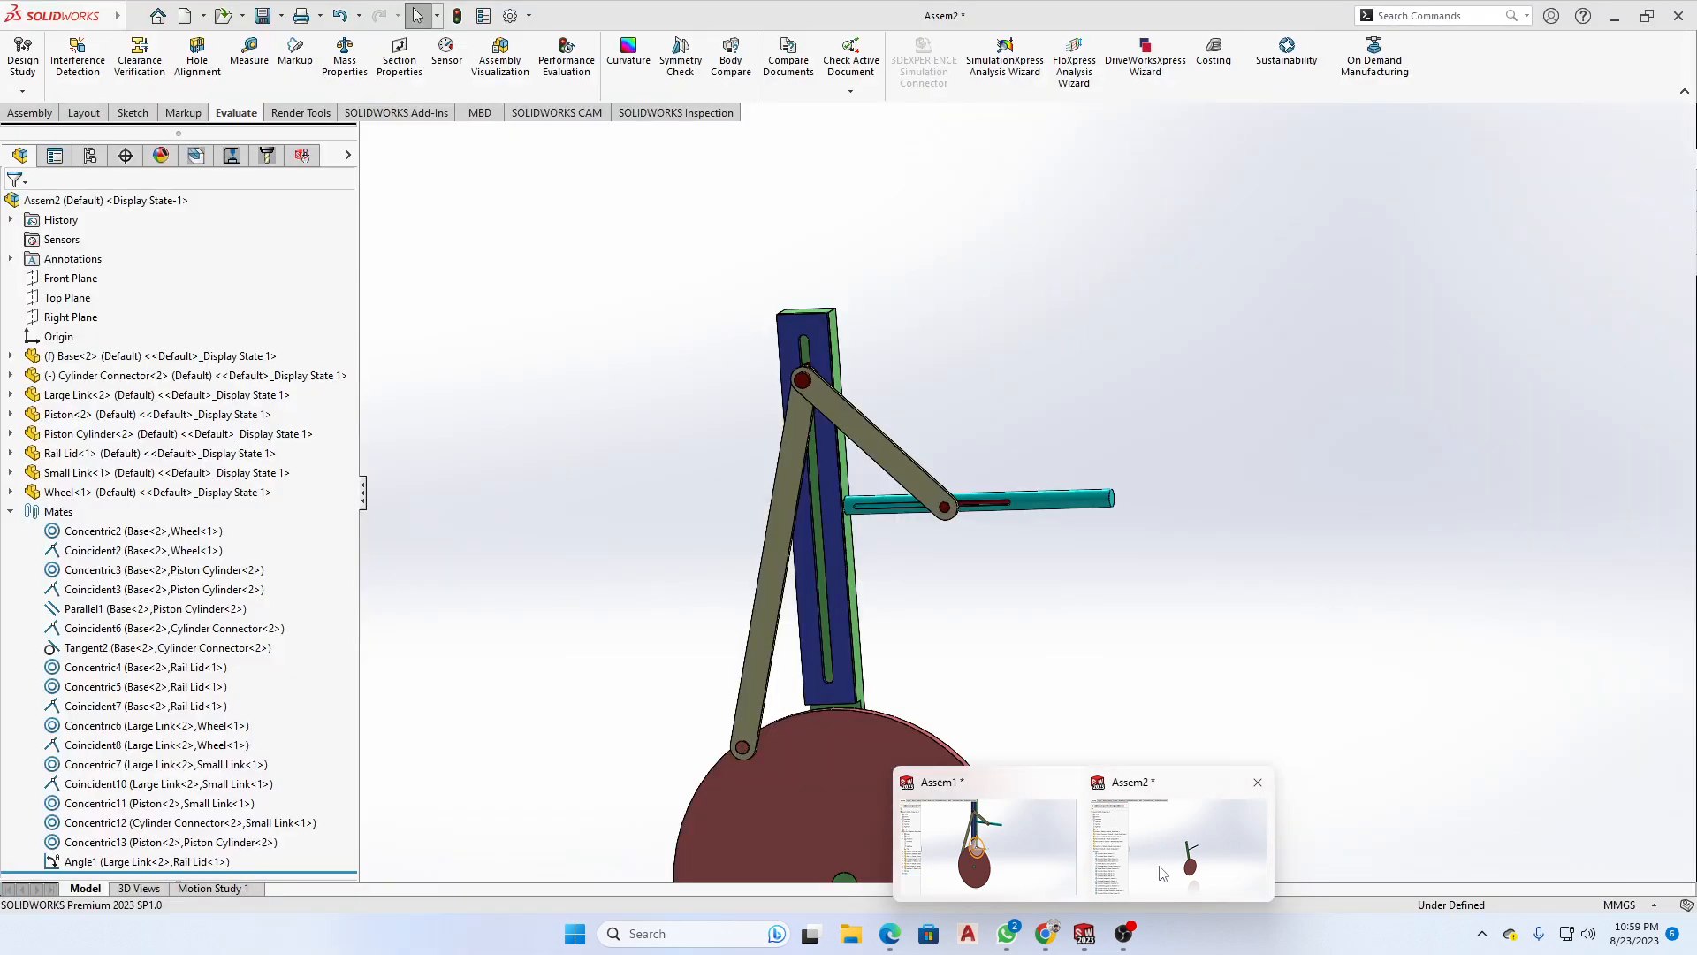
{"action": "mouse_move", "coordinate": [1003, 837]}
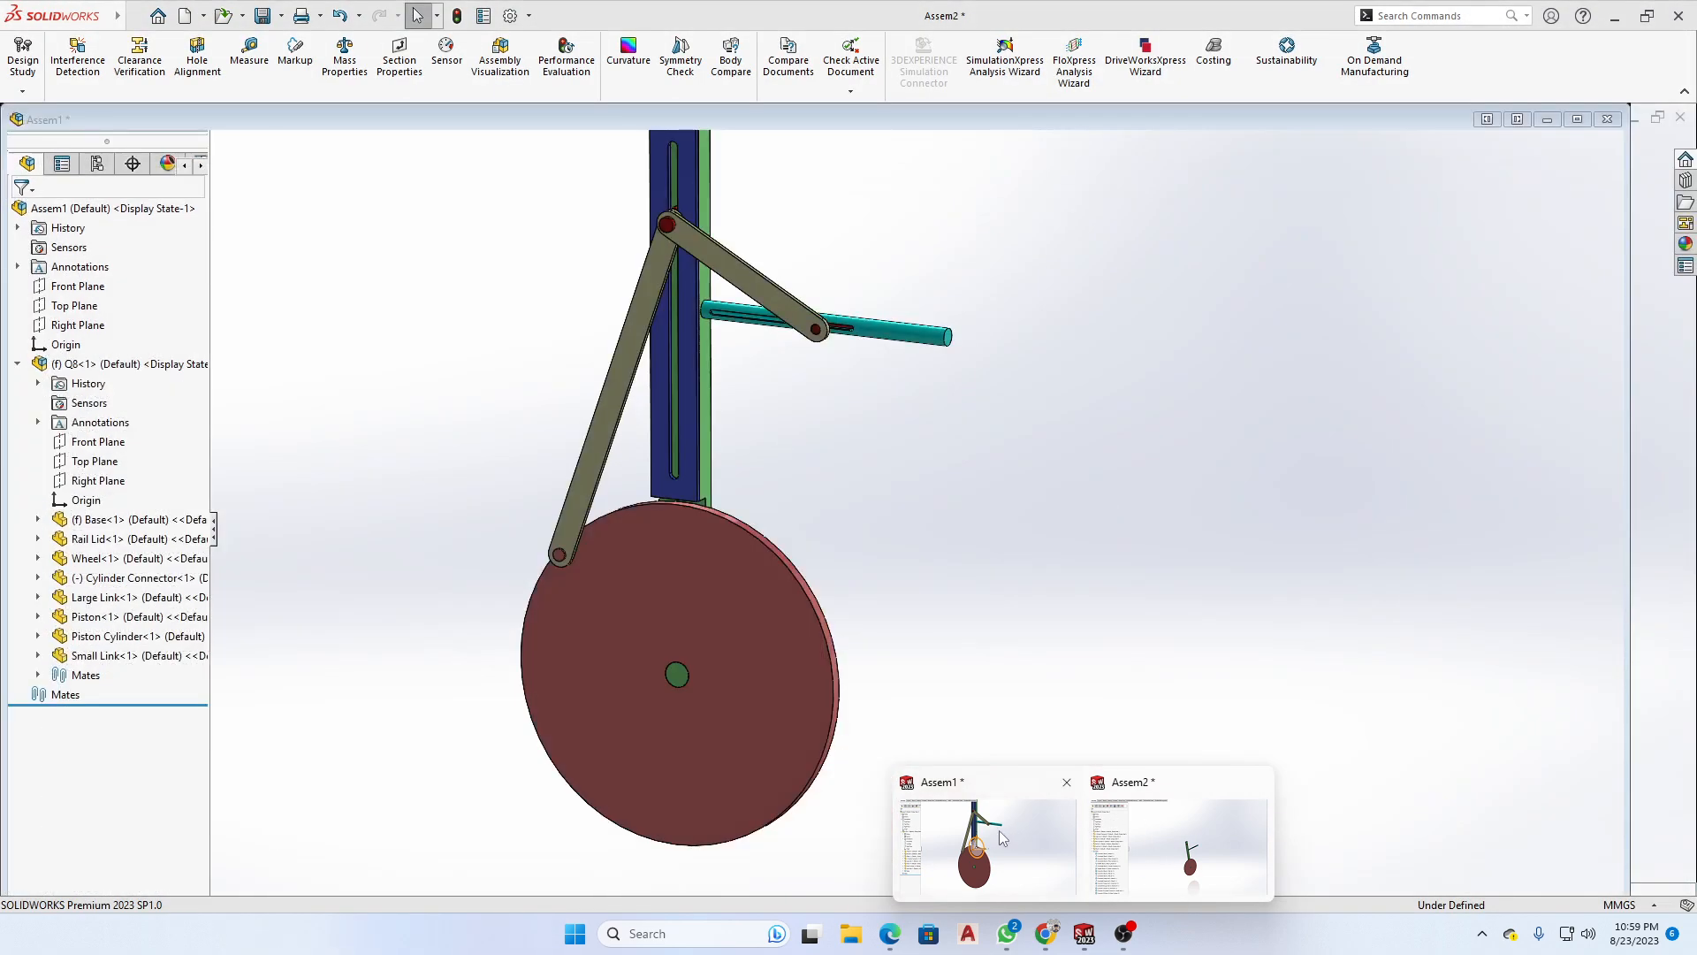
{"action": "left_click", "coordinate": [1001, 836]}
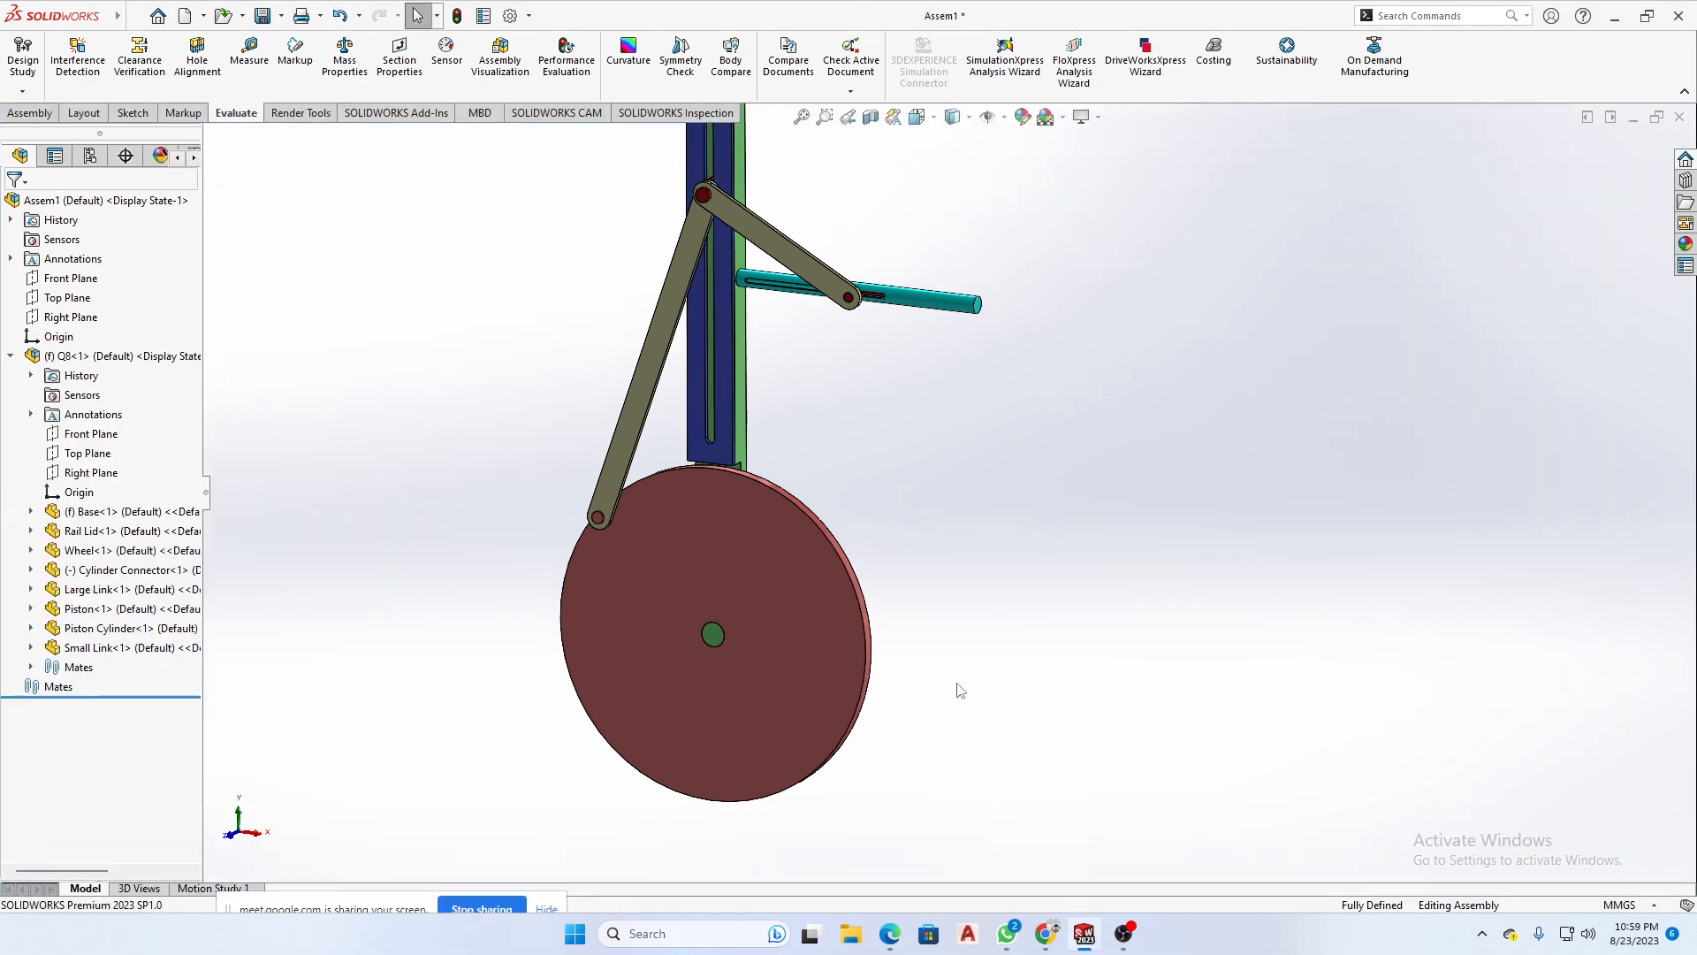
{"action": "scroll", "coordinate": [958, 690], "scroll_direction": "up", "scroll_amount": 2}
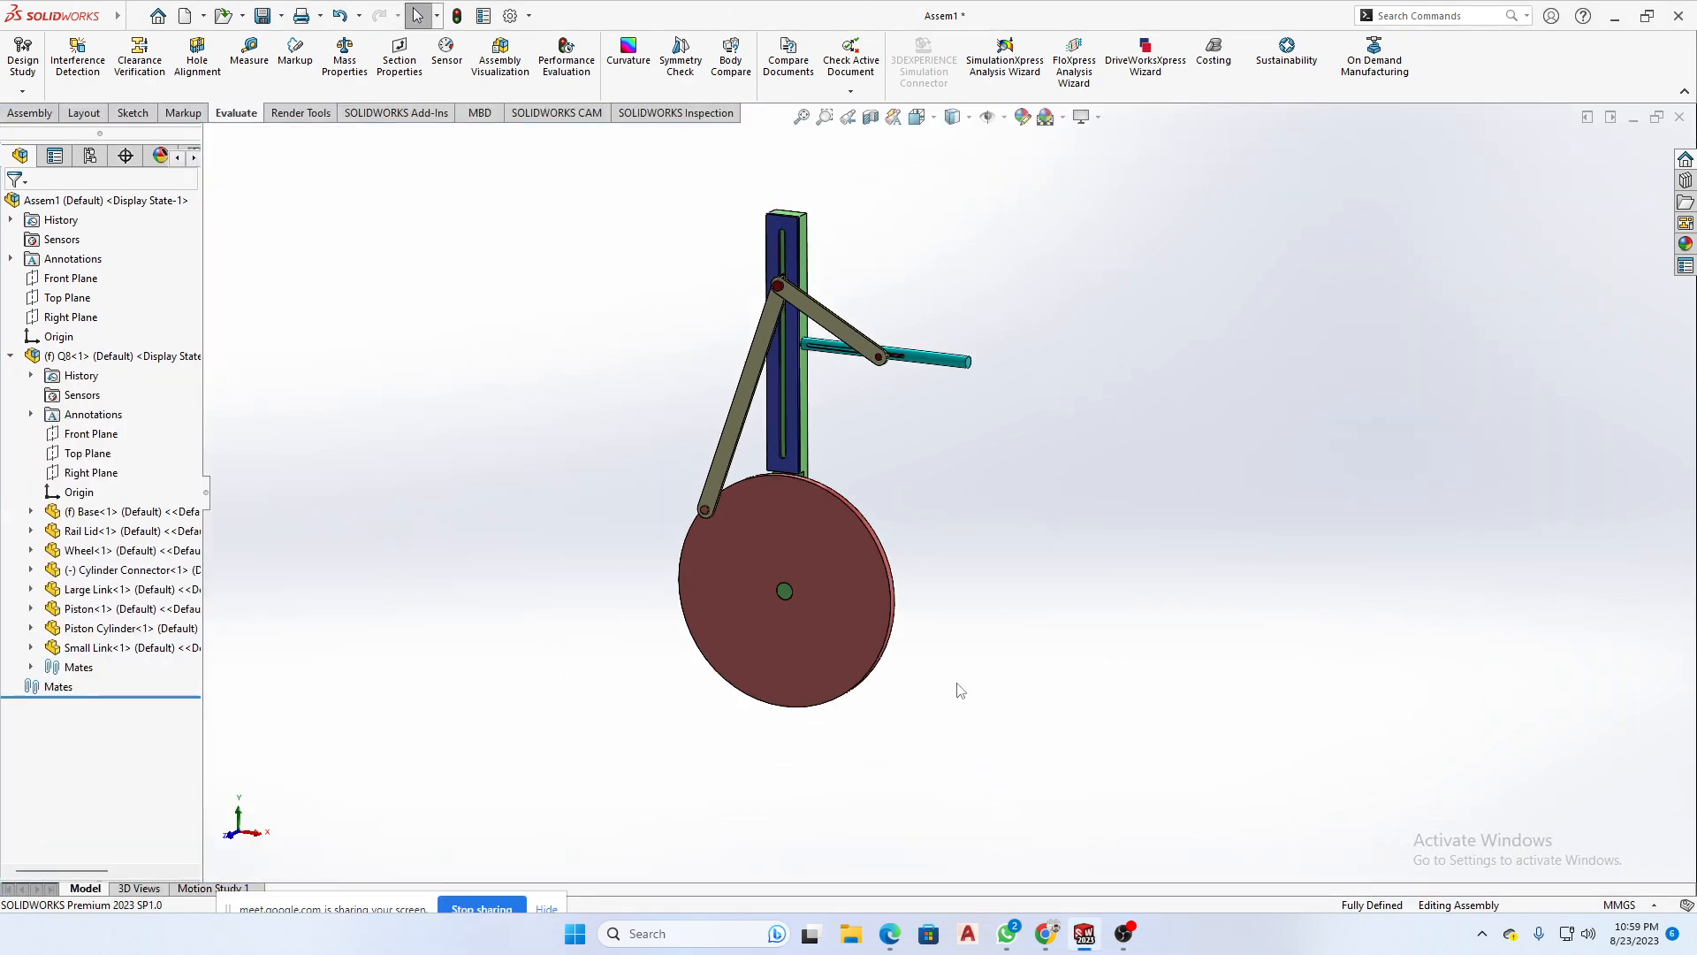
{"action": "left_click", "coordinate": [33, 688]}
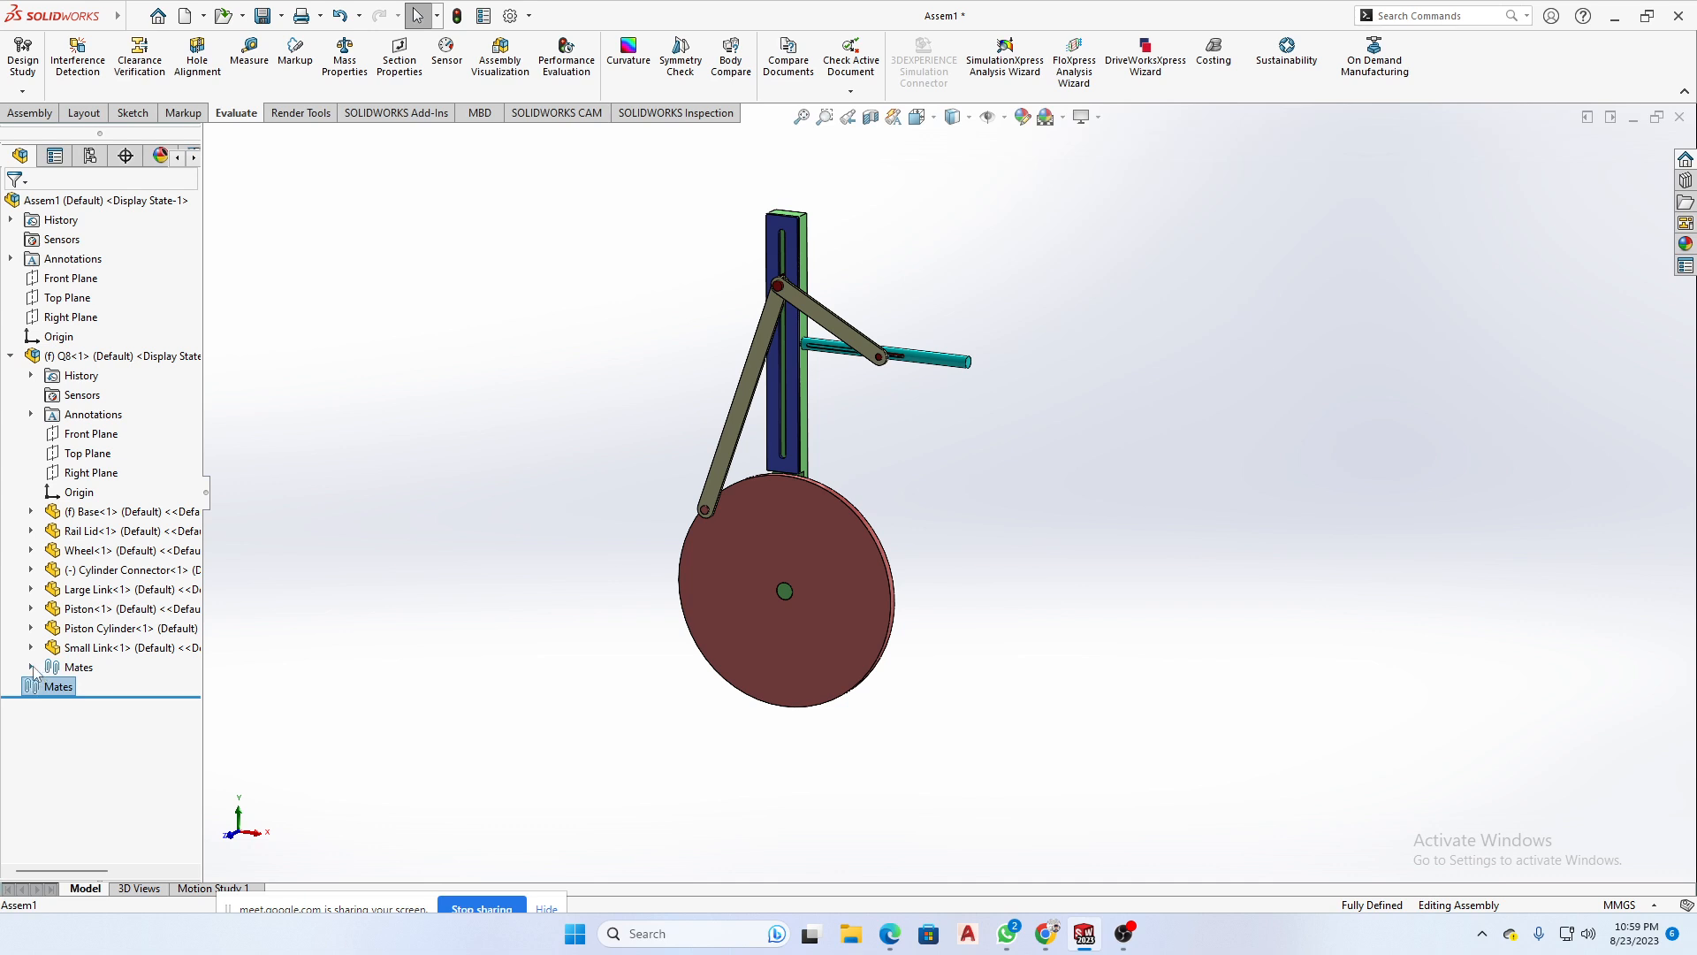
{"action": "left_click", "coordinate": [32, 668]}
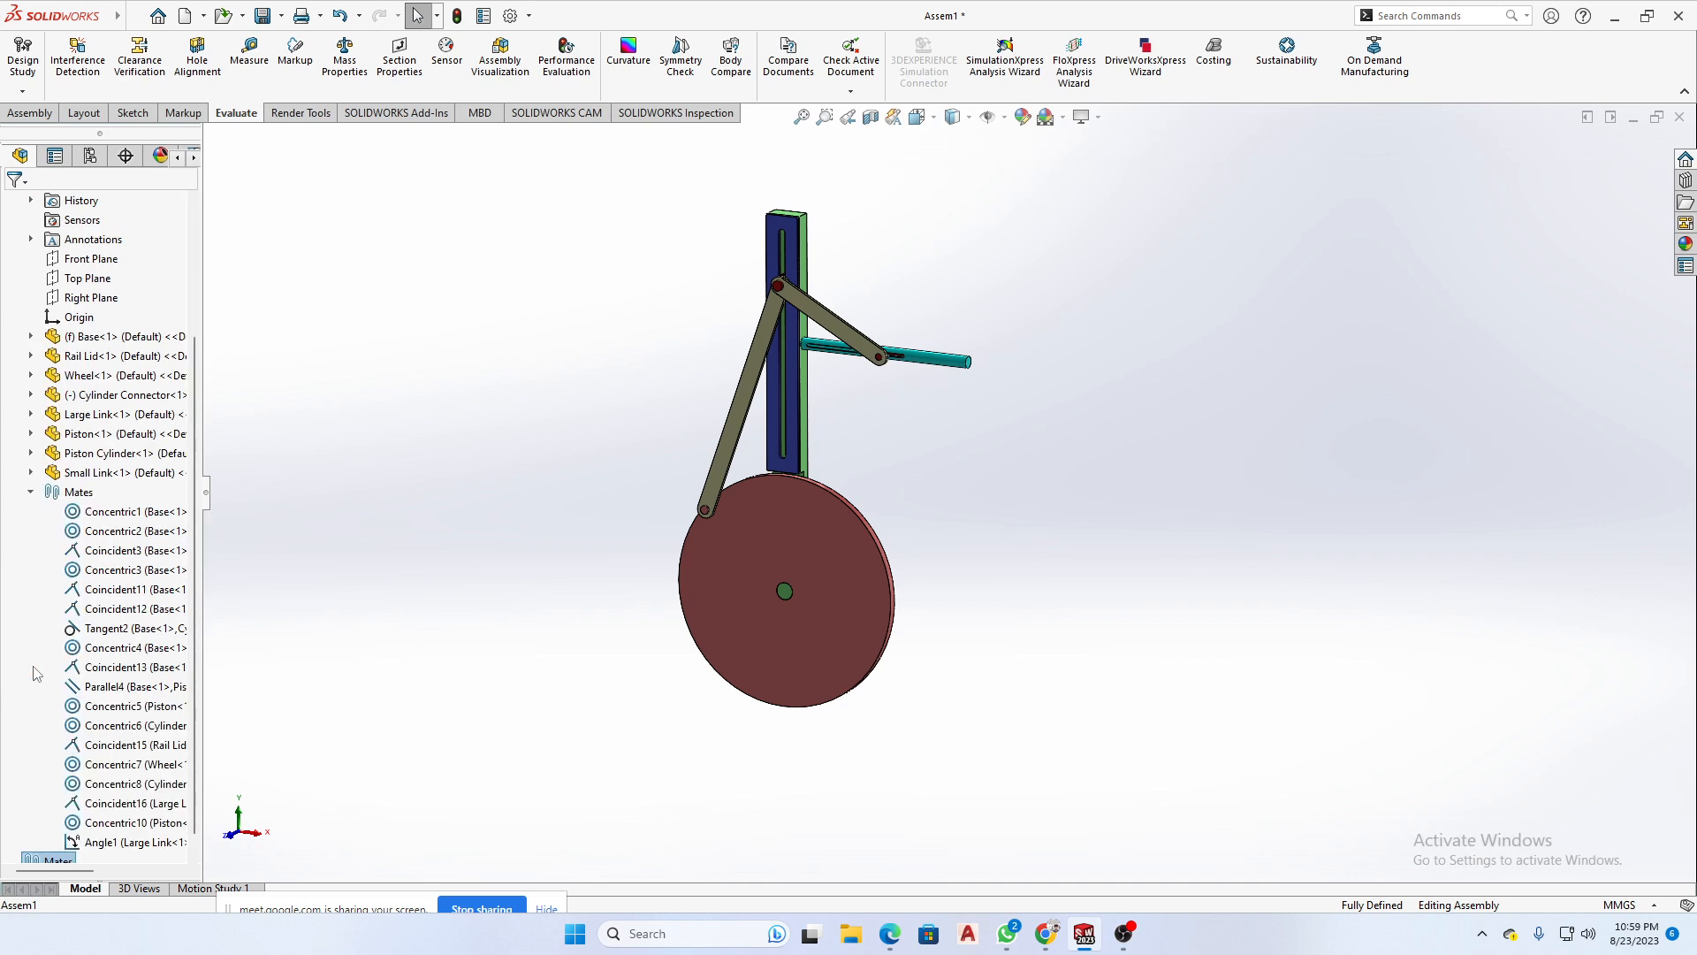
{"action": "left_click", "coordinate": [32, 493]}
{"action": "left_click", "coordinate": [1144, 895]}
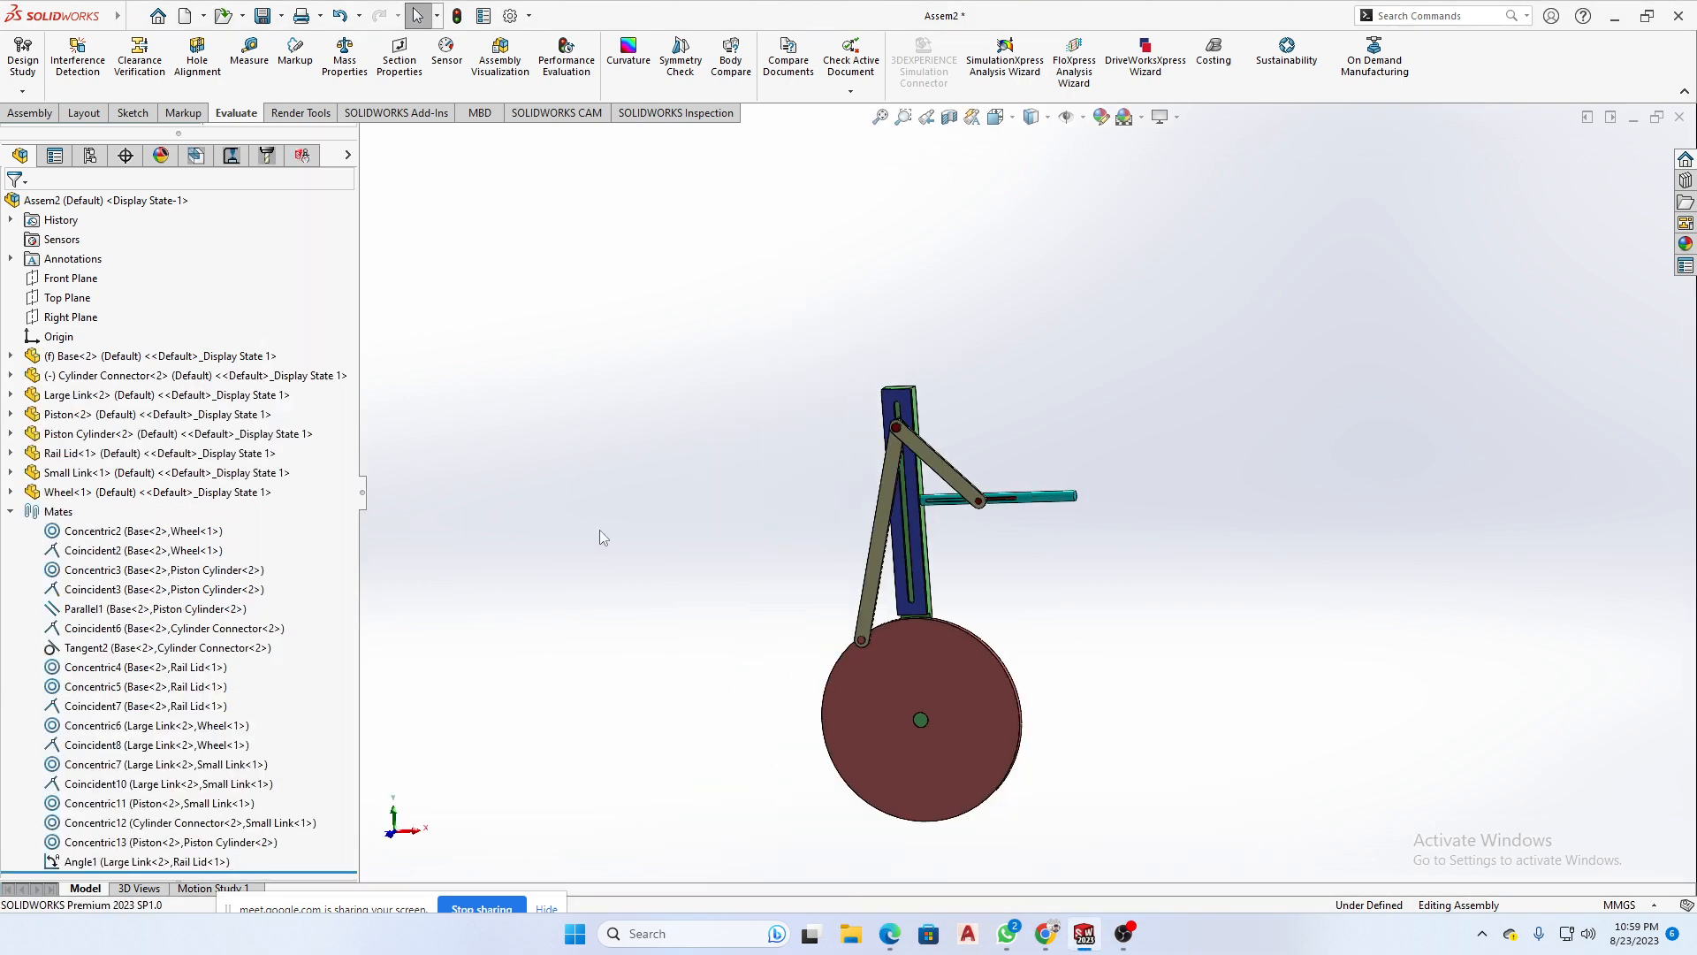
- Review the available options for inserting components into the assembly, including New Part, New Assembly and Copy with Mates
{"action": "left_click", "coordinate": [32, 115]}
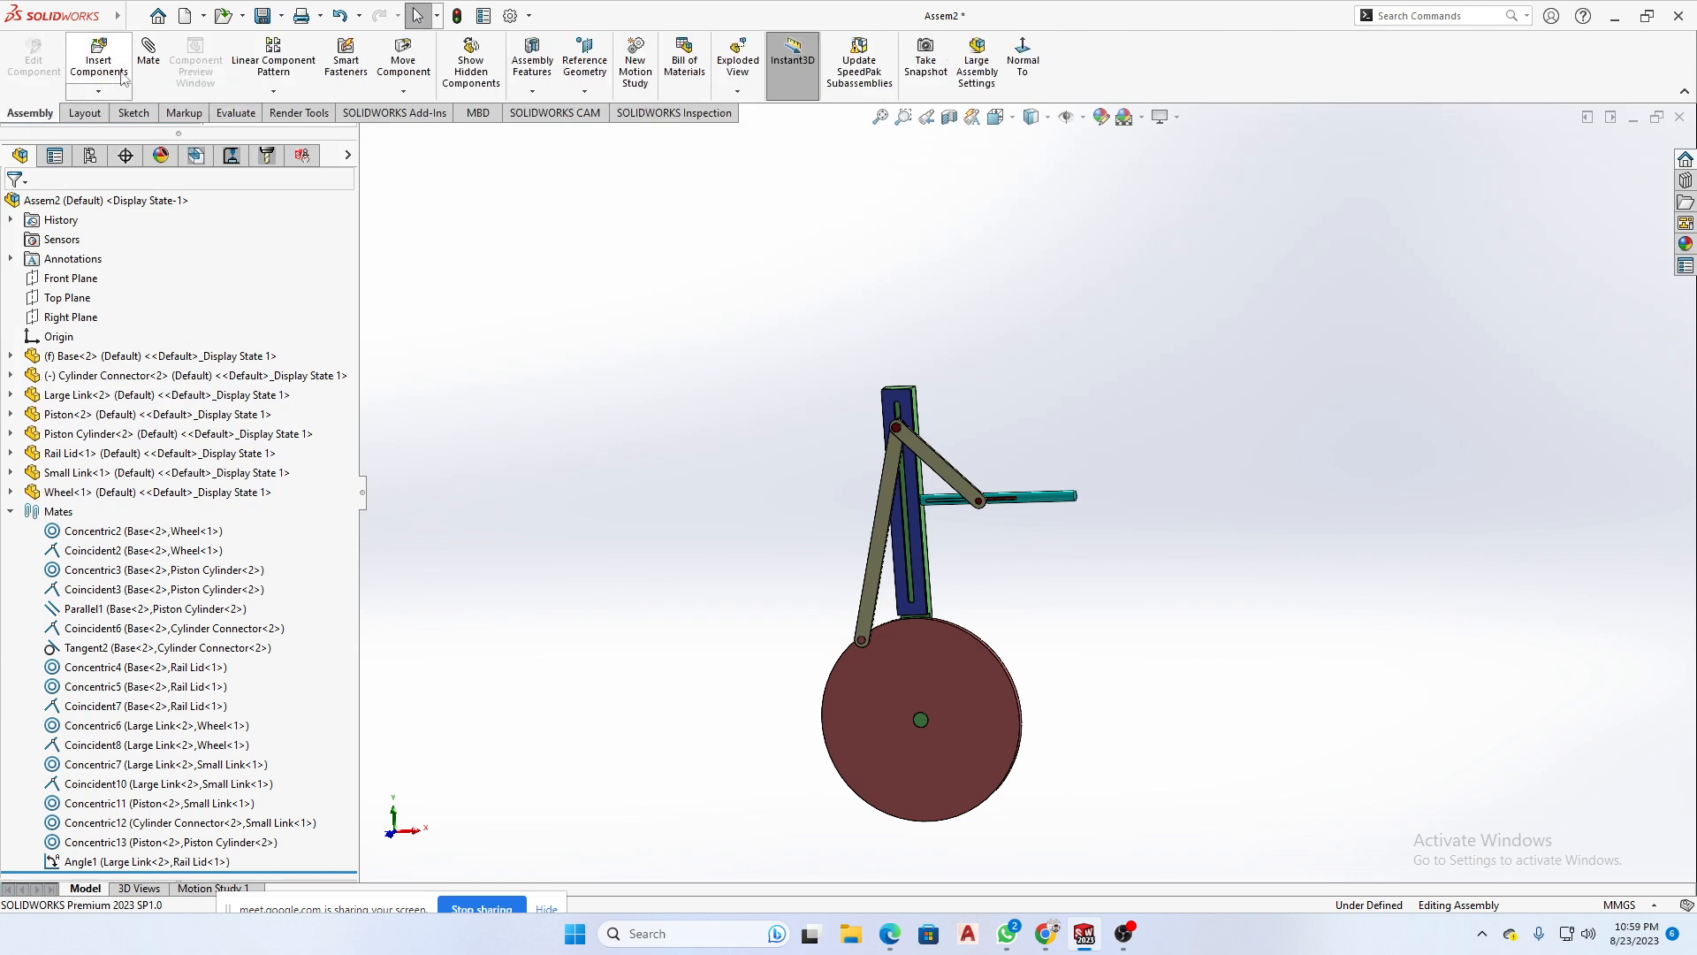
{"action": "left_click", "coordinate": [98, 91]}
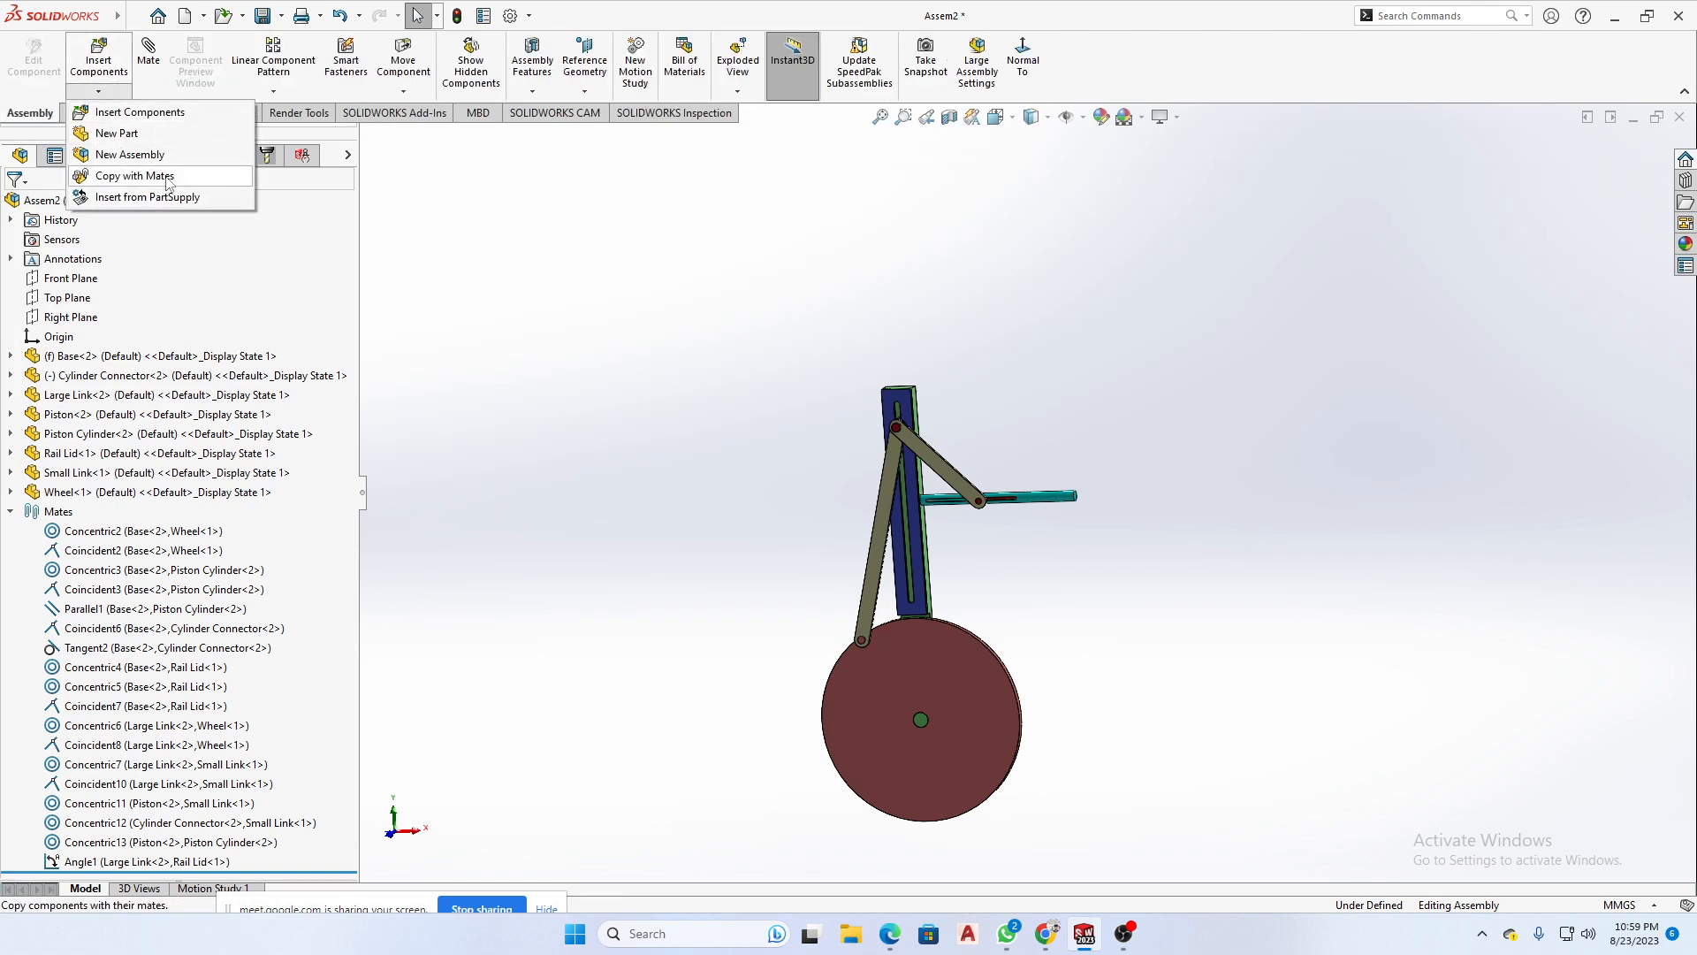
{"action": "left_click", "coordinate": [587, 367]}
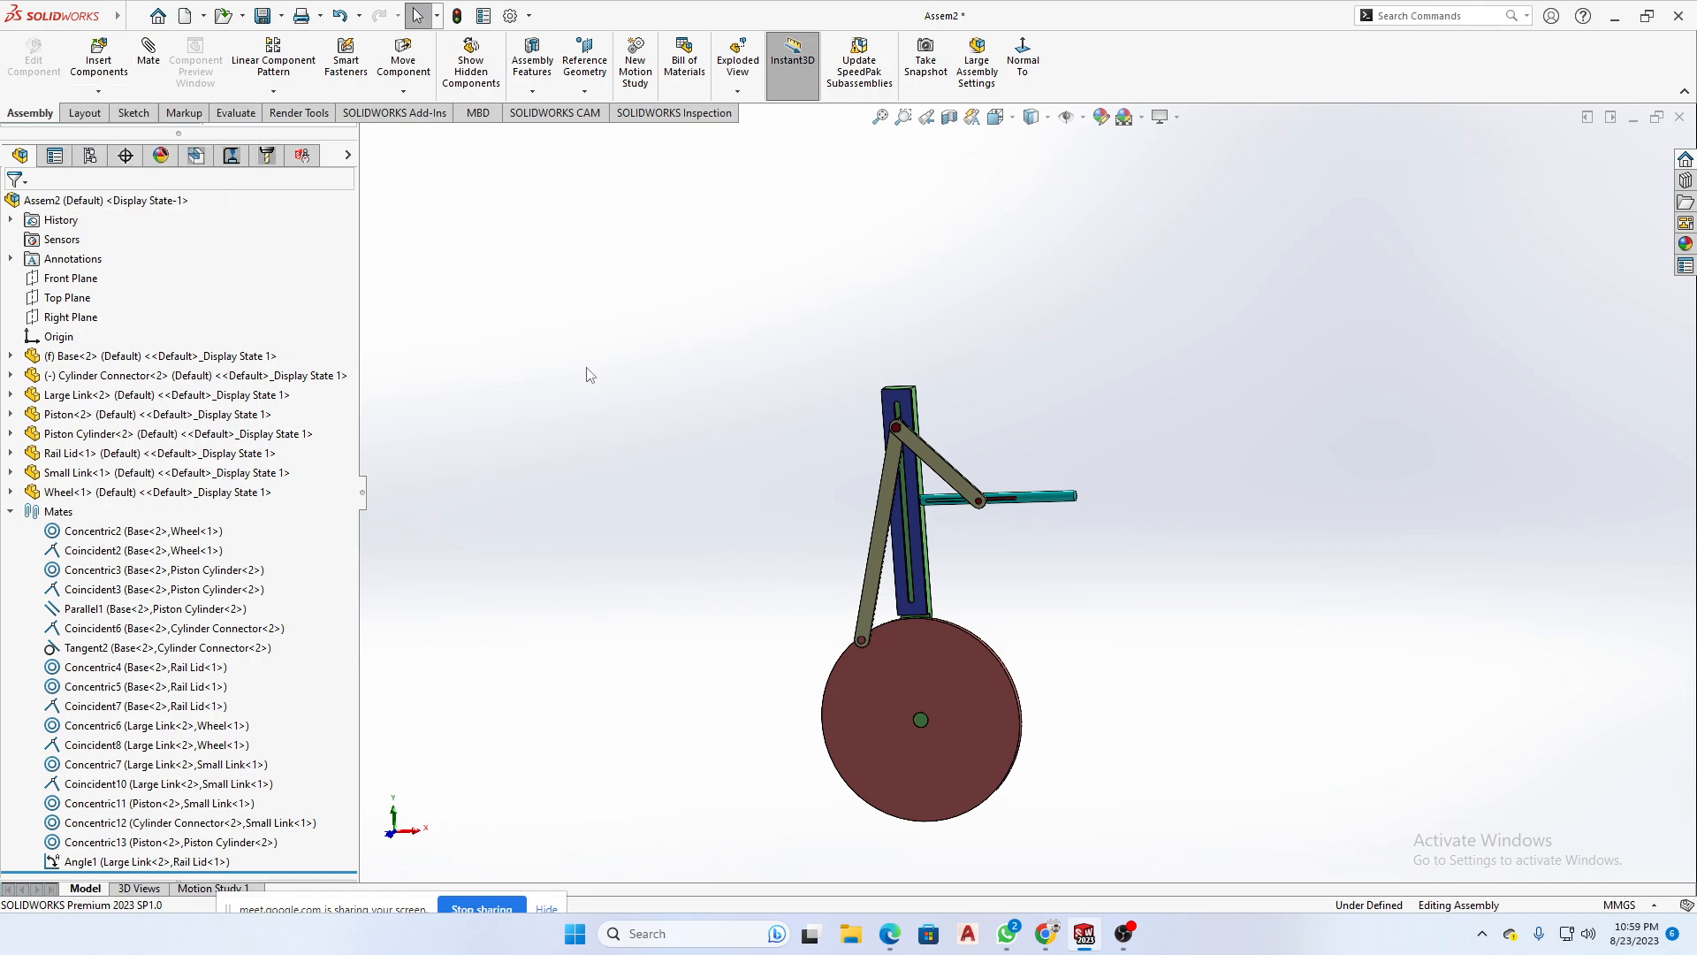
- Switch to WhatsApp to check the handwritten Assembly Day-14 notes on mate types, and return to Assem2 in SOLIDWORKS
{"action": "mouse_move", "coordinate": [1026, 924]}
{"action": "left_click", "coordinate": [1014, 806]}
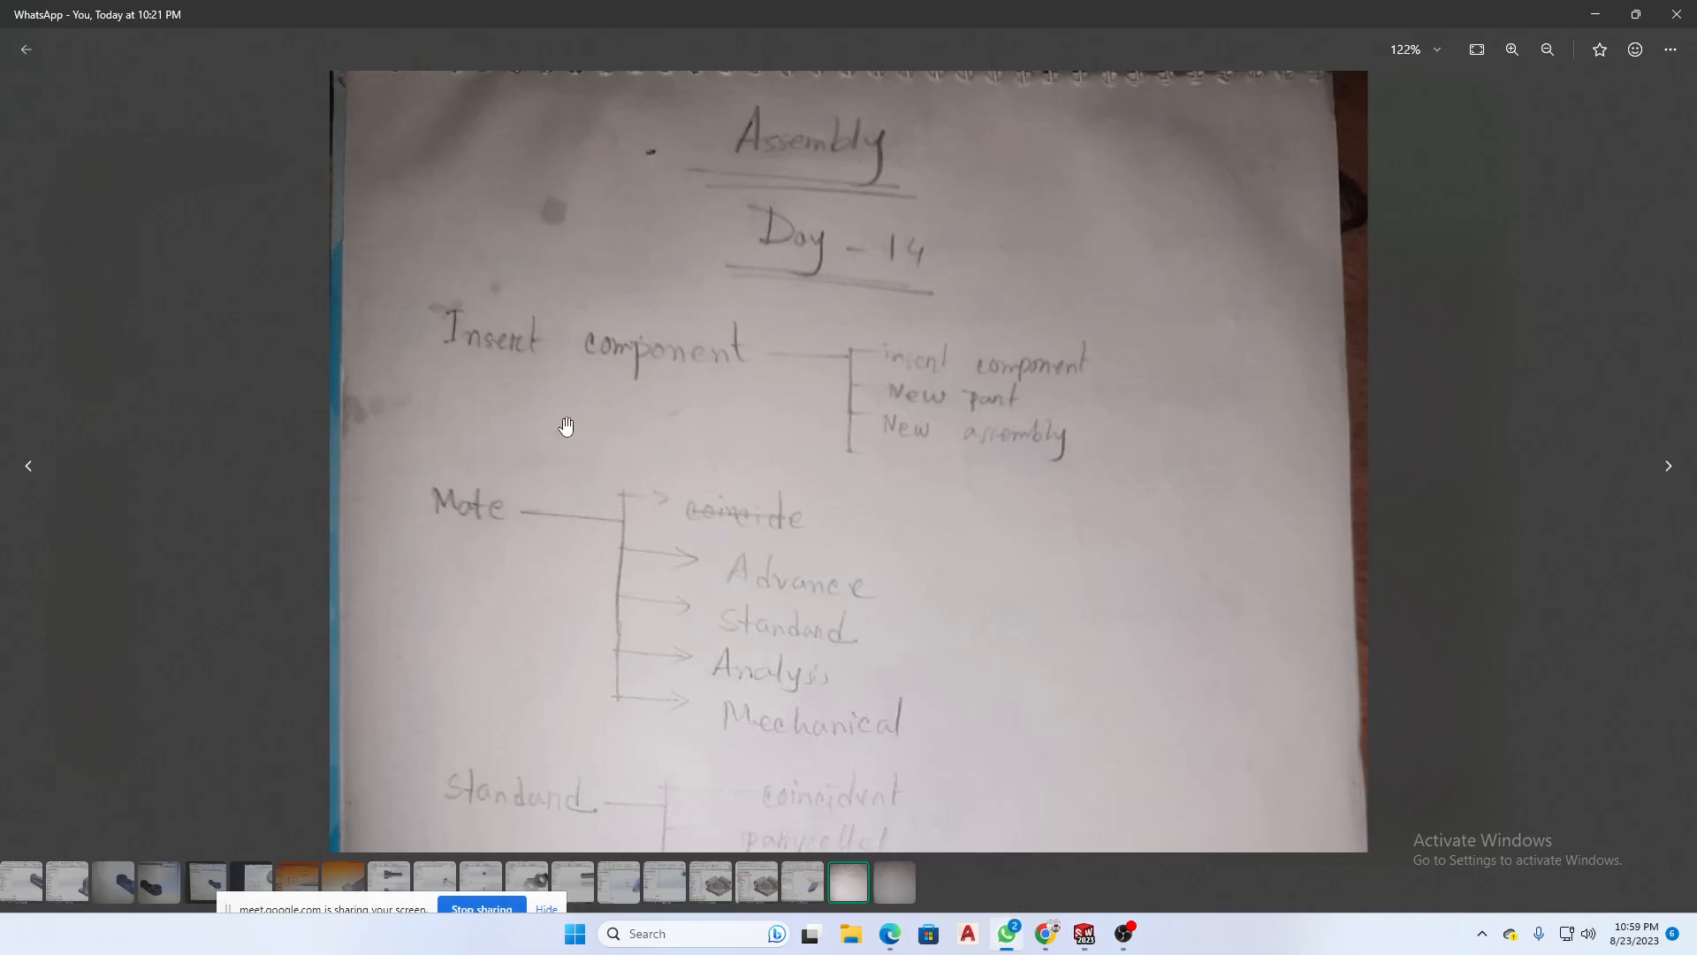
{"action": "mouse_move", "coordinate": [1085, 926]}
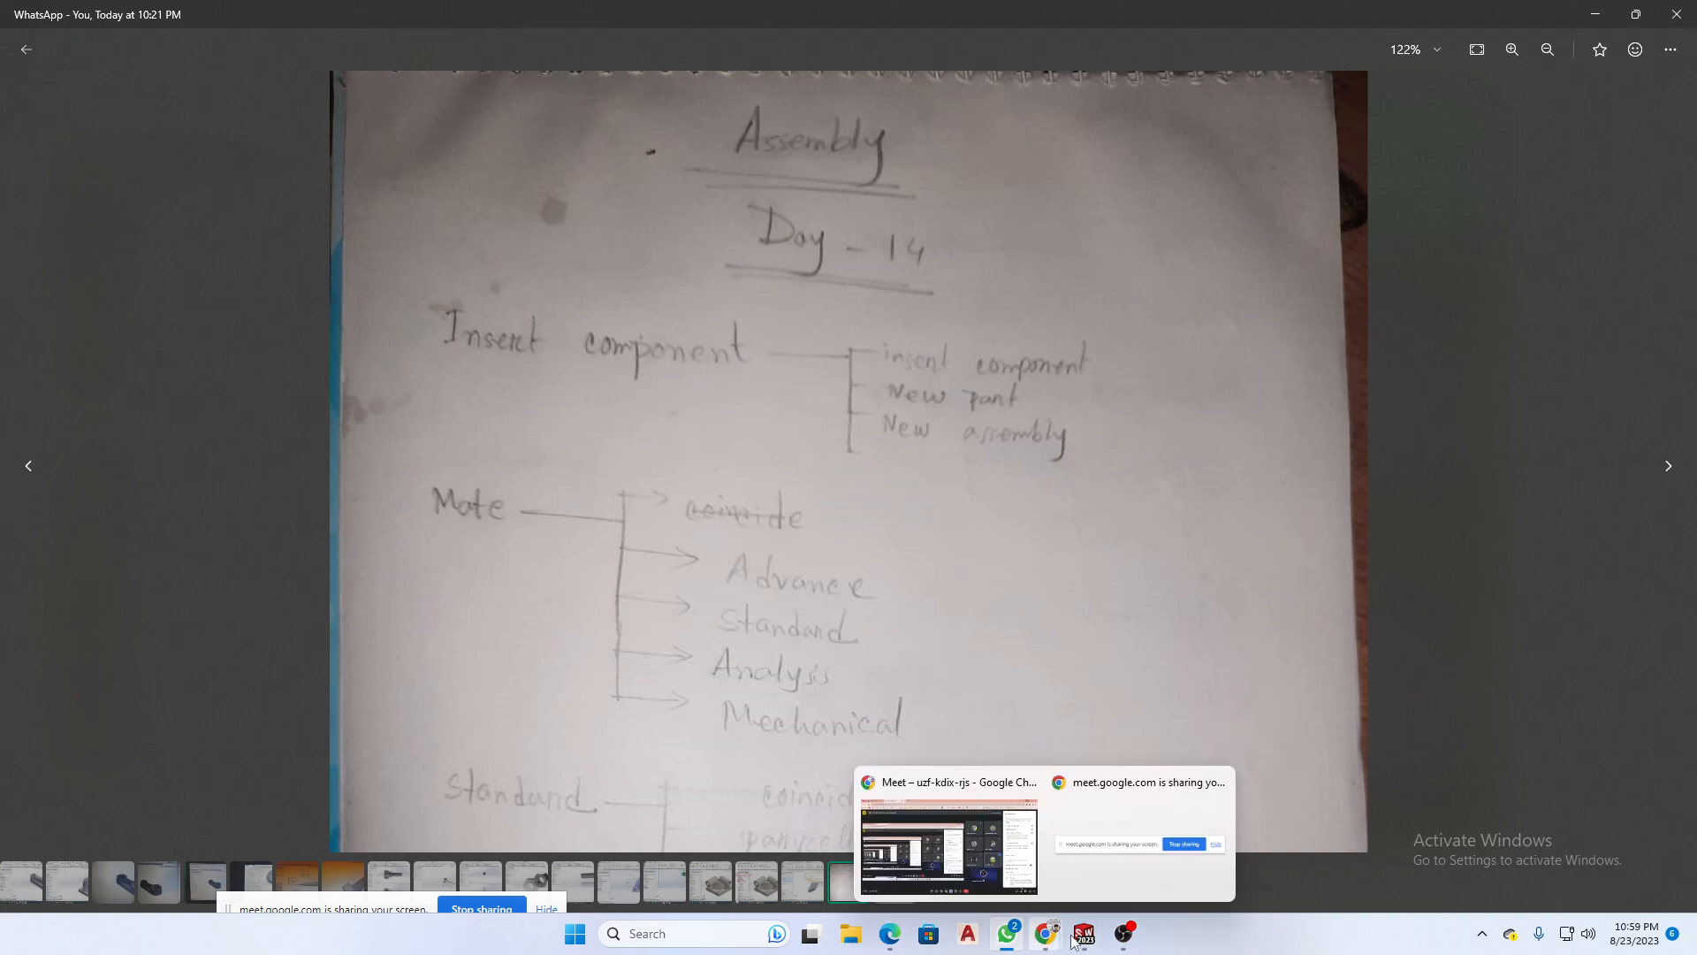
{"action": "left_click", "coordinate": [1225, 875]}
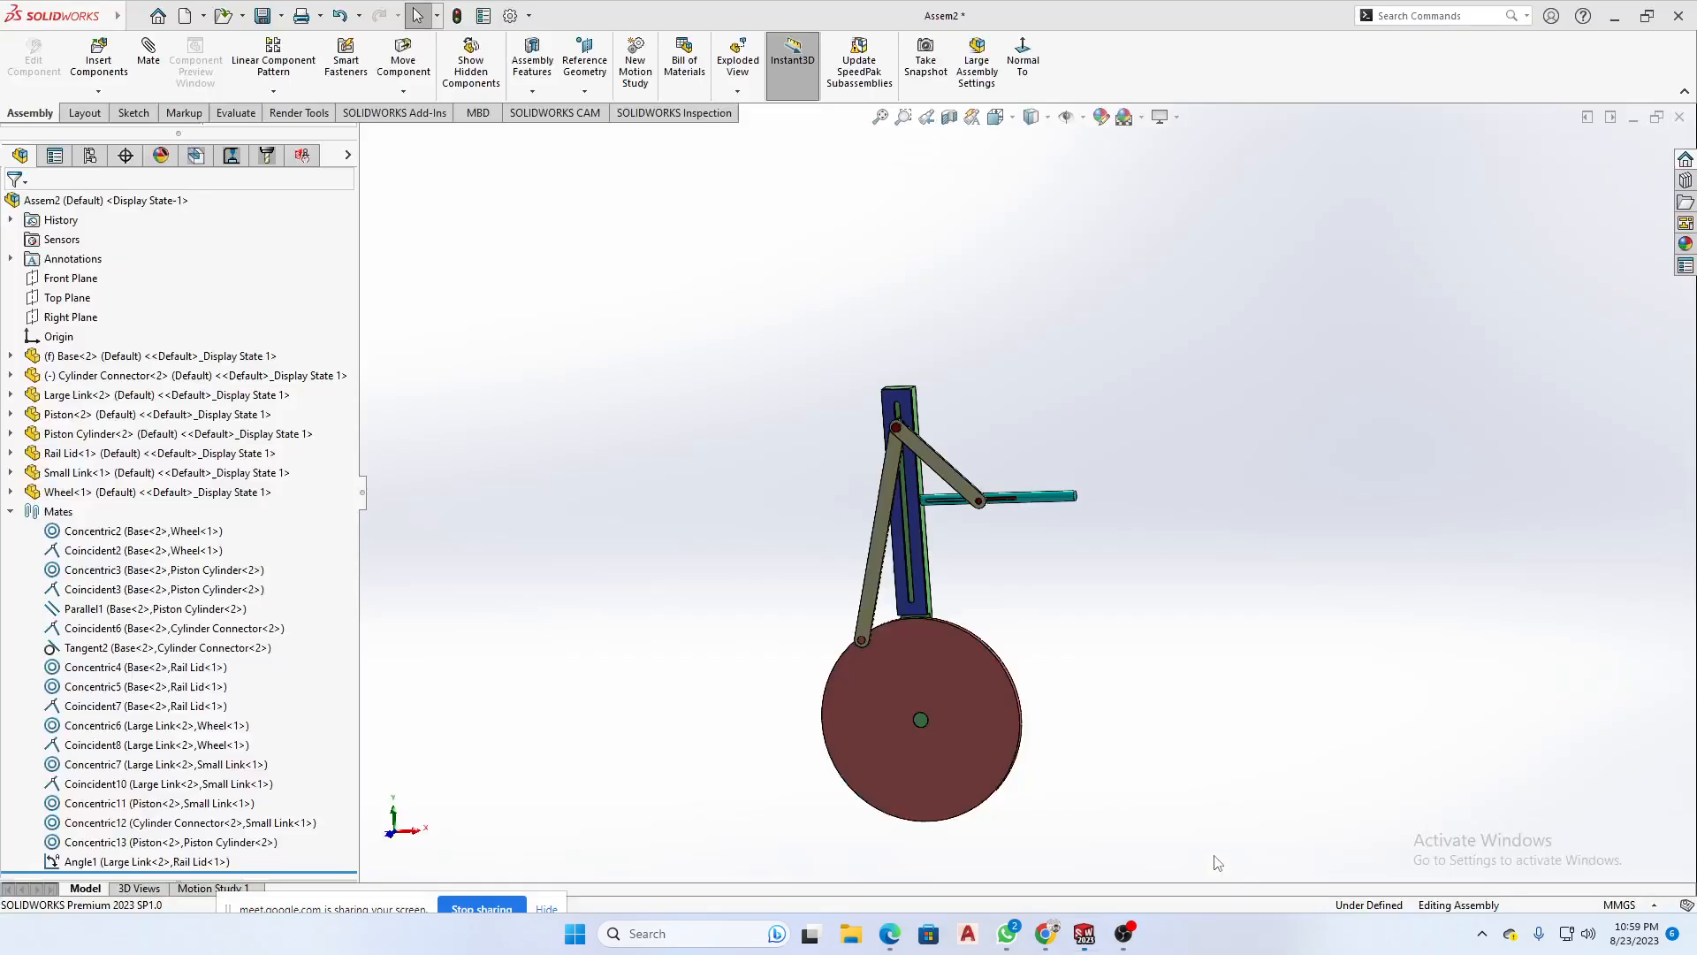
- Examine the standard mate types using a Cylinder Connector face and a Rail Lid side face as selections, and cancel the mate
{"action": "left_click", "coordinate": [148, 62]}
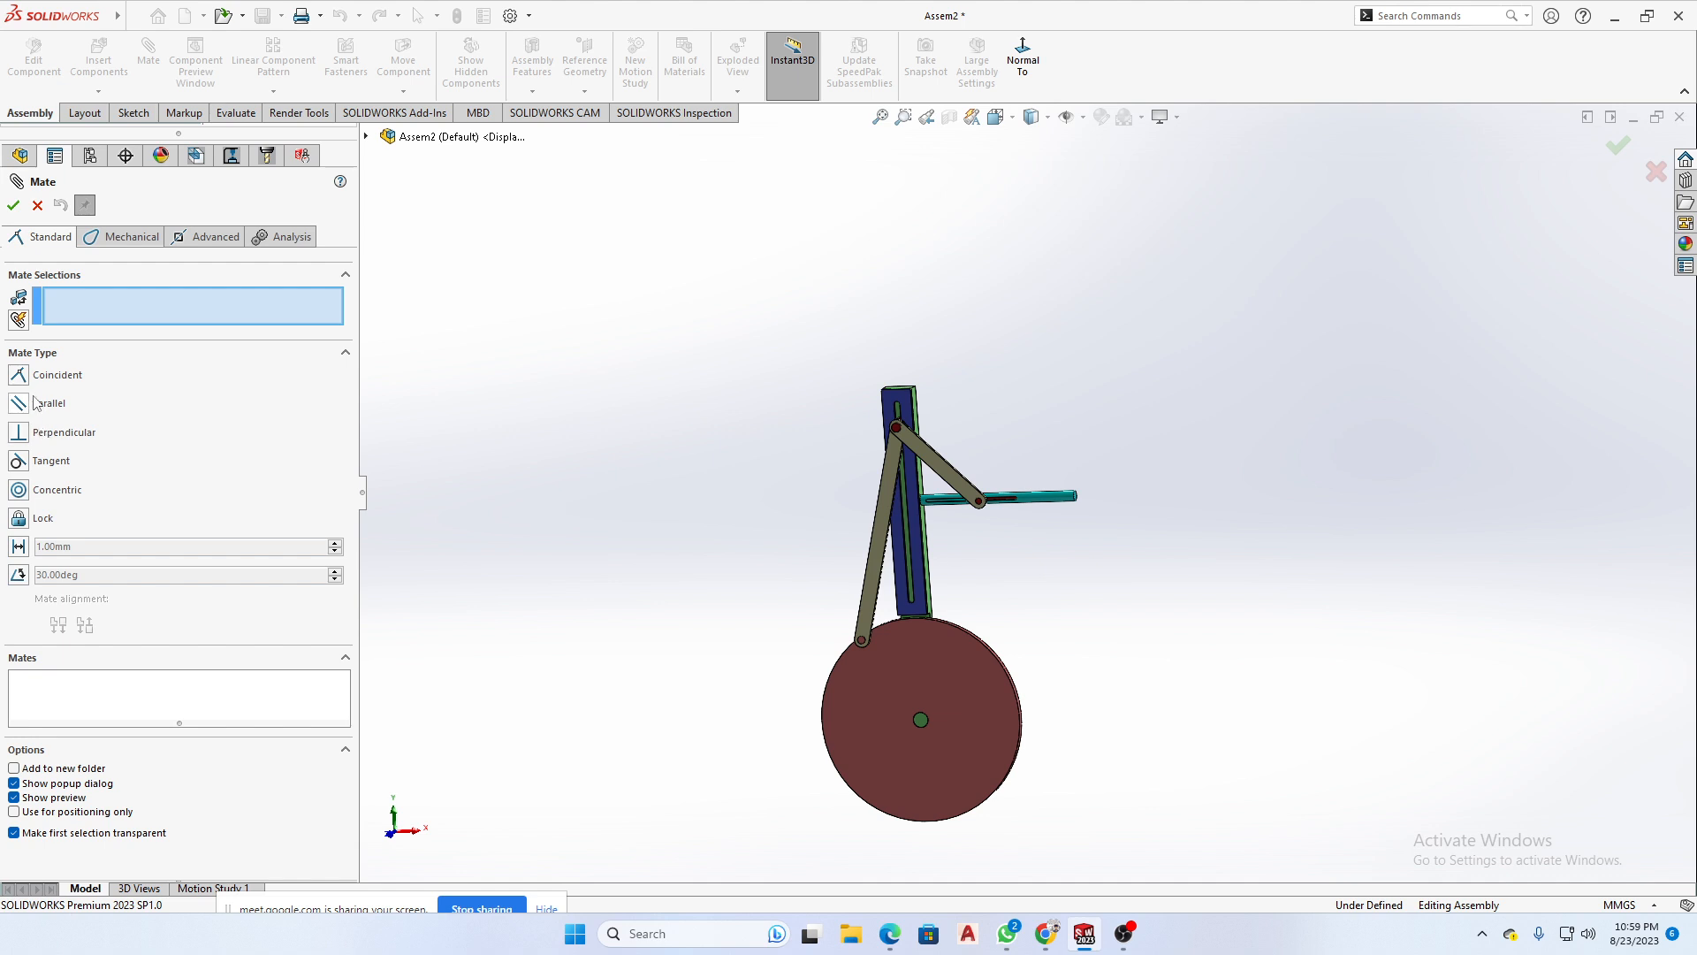
{"action": "scroll", "coordinate": [982, 632], "scroll_direction": "down", "scroll_amount": 2}
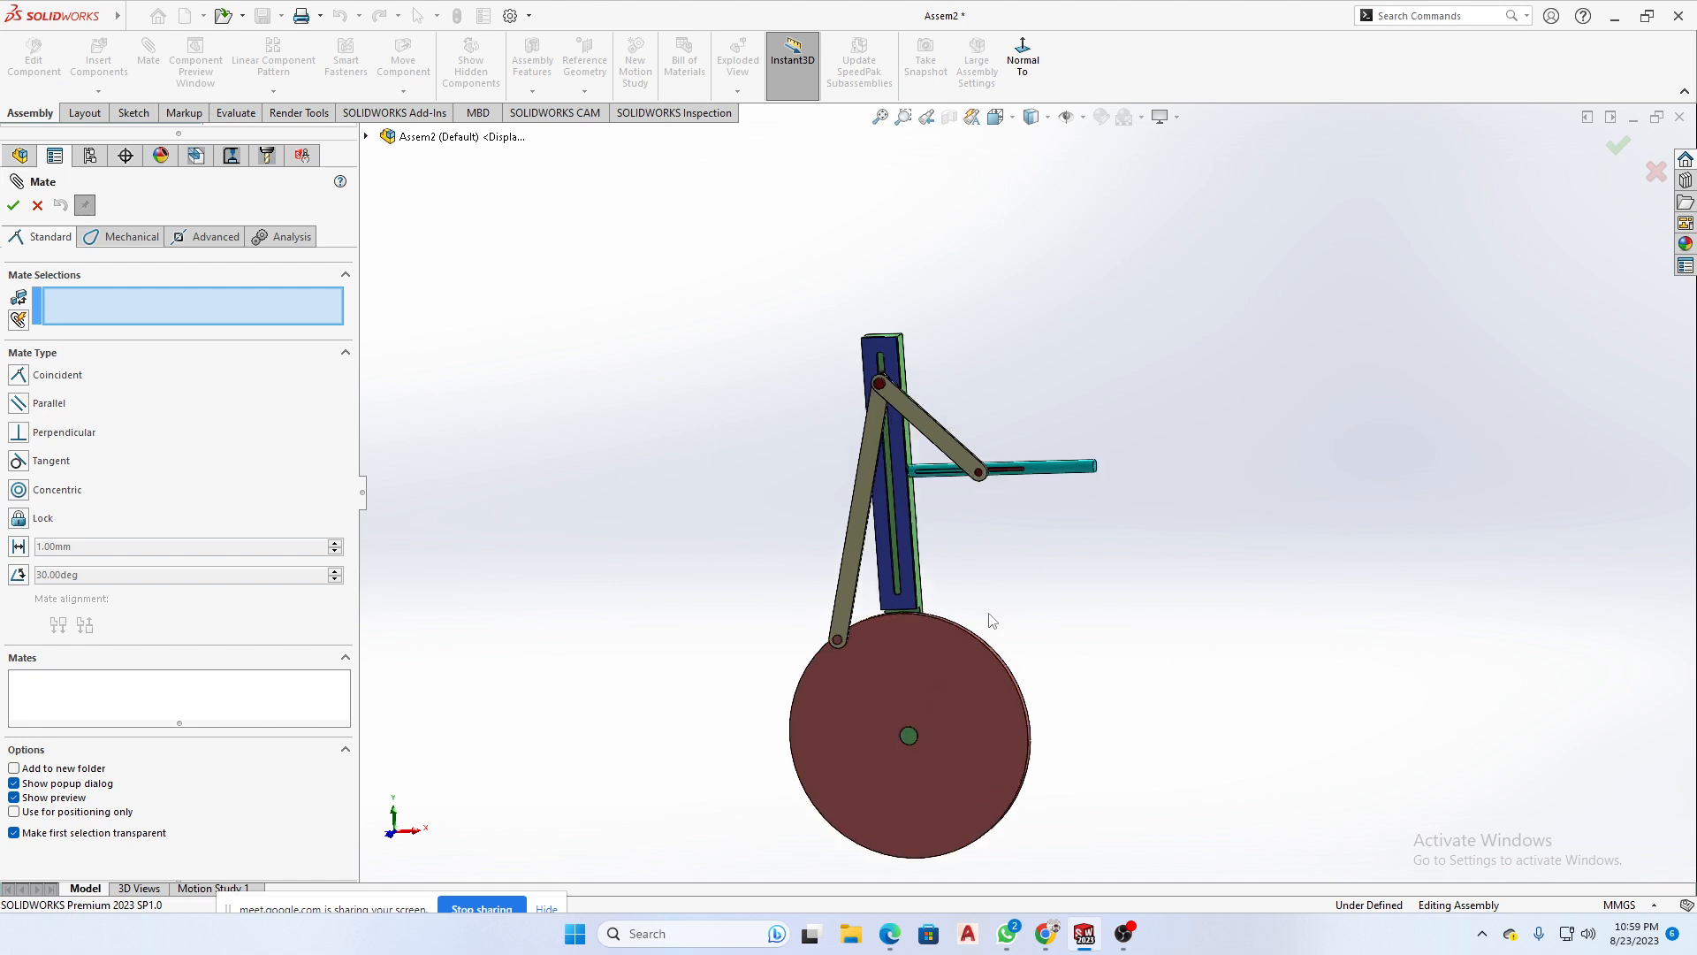
{"action": "scroll", "coordinate": [992, 620], "scroll_direction": "down", "scroll_amount": 4}
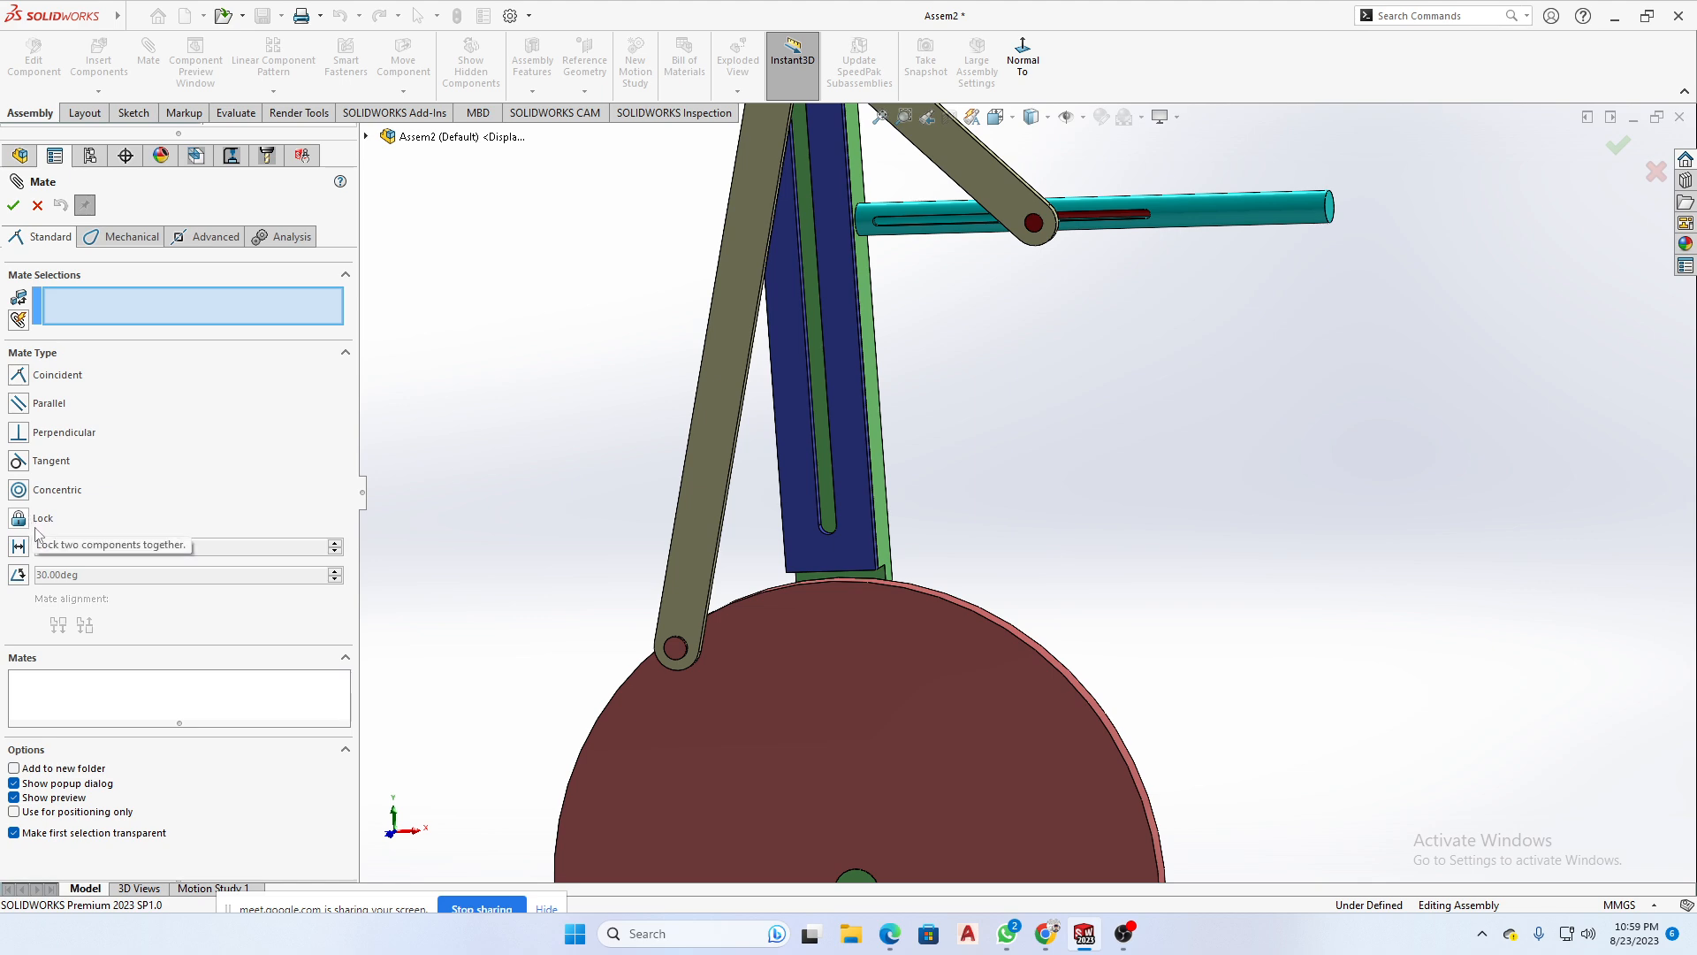
{"action": "key", "text": "f"}
{"action": "scroll", "coordinate": [928, 204], "scroll_direction": "down", "scroll_amount": 8}
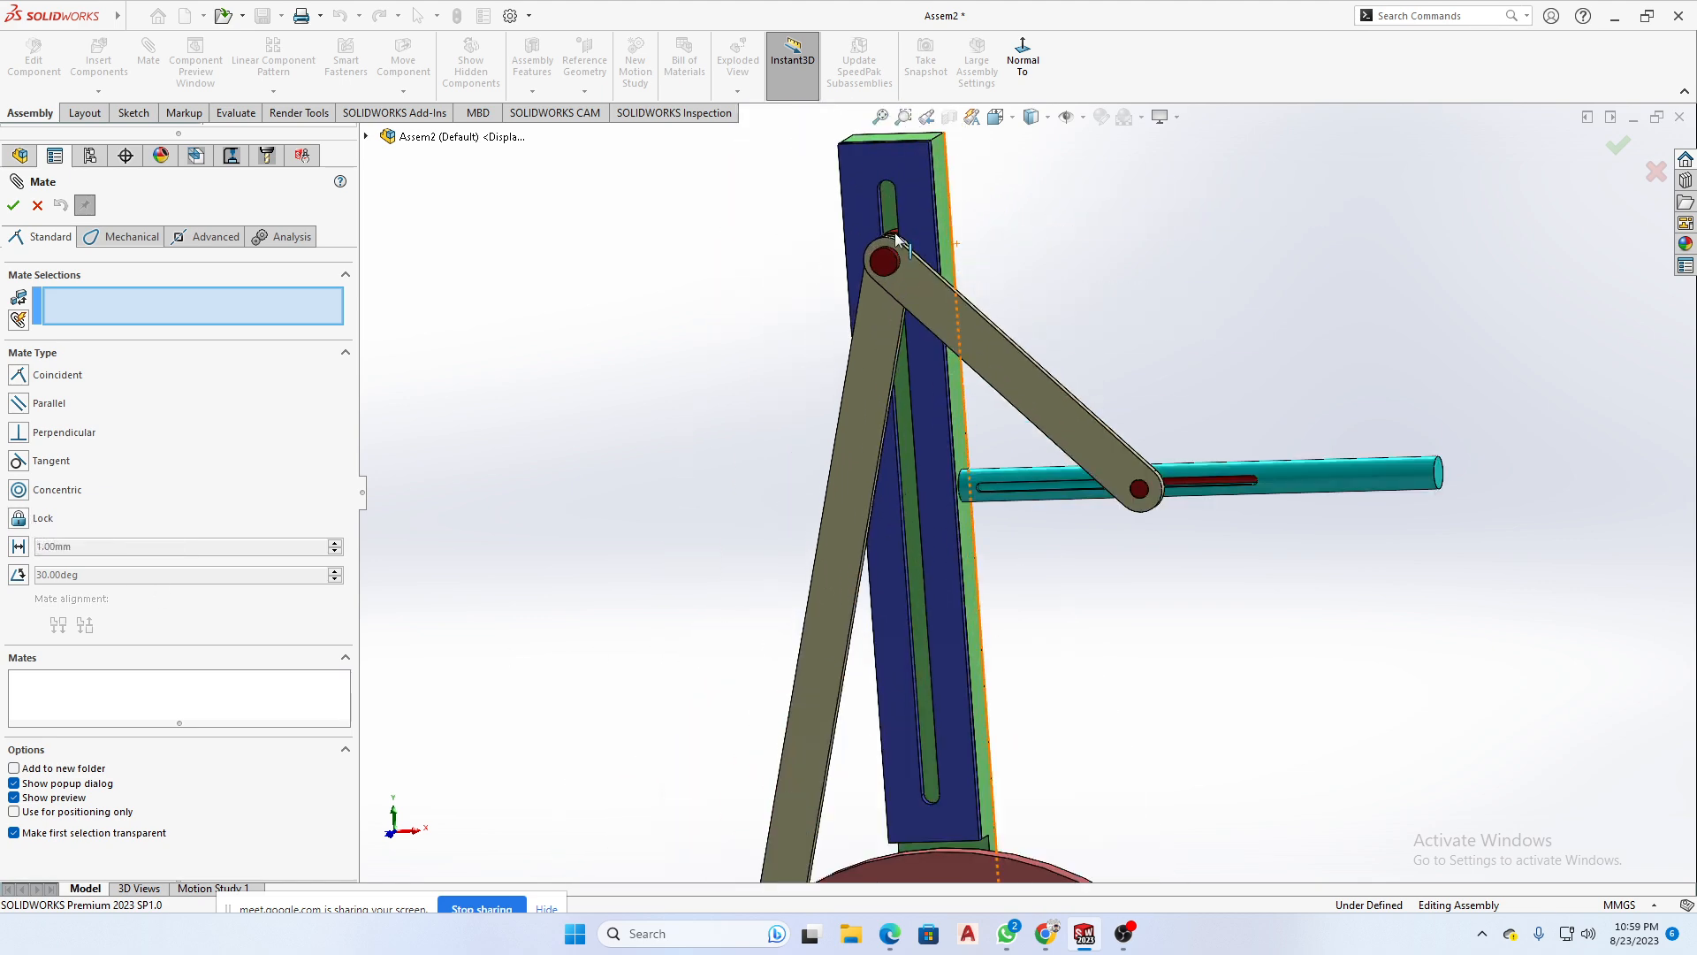
{"action": "middle_click_drag", "start_coordinate": [919, 300], "coordinate": [895, 187]}
{"action": "left_click", "coordinate": [896, 202]}
{"action": "scroll", "coordinate": [933, 332], "scroll_direction": "up", "scroll_amount": 5}
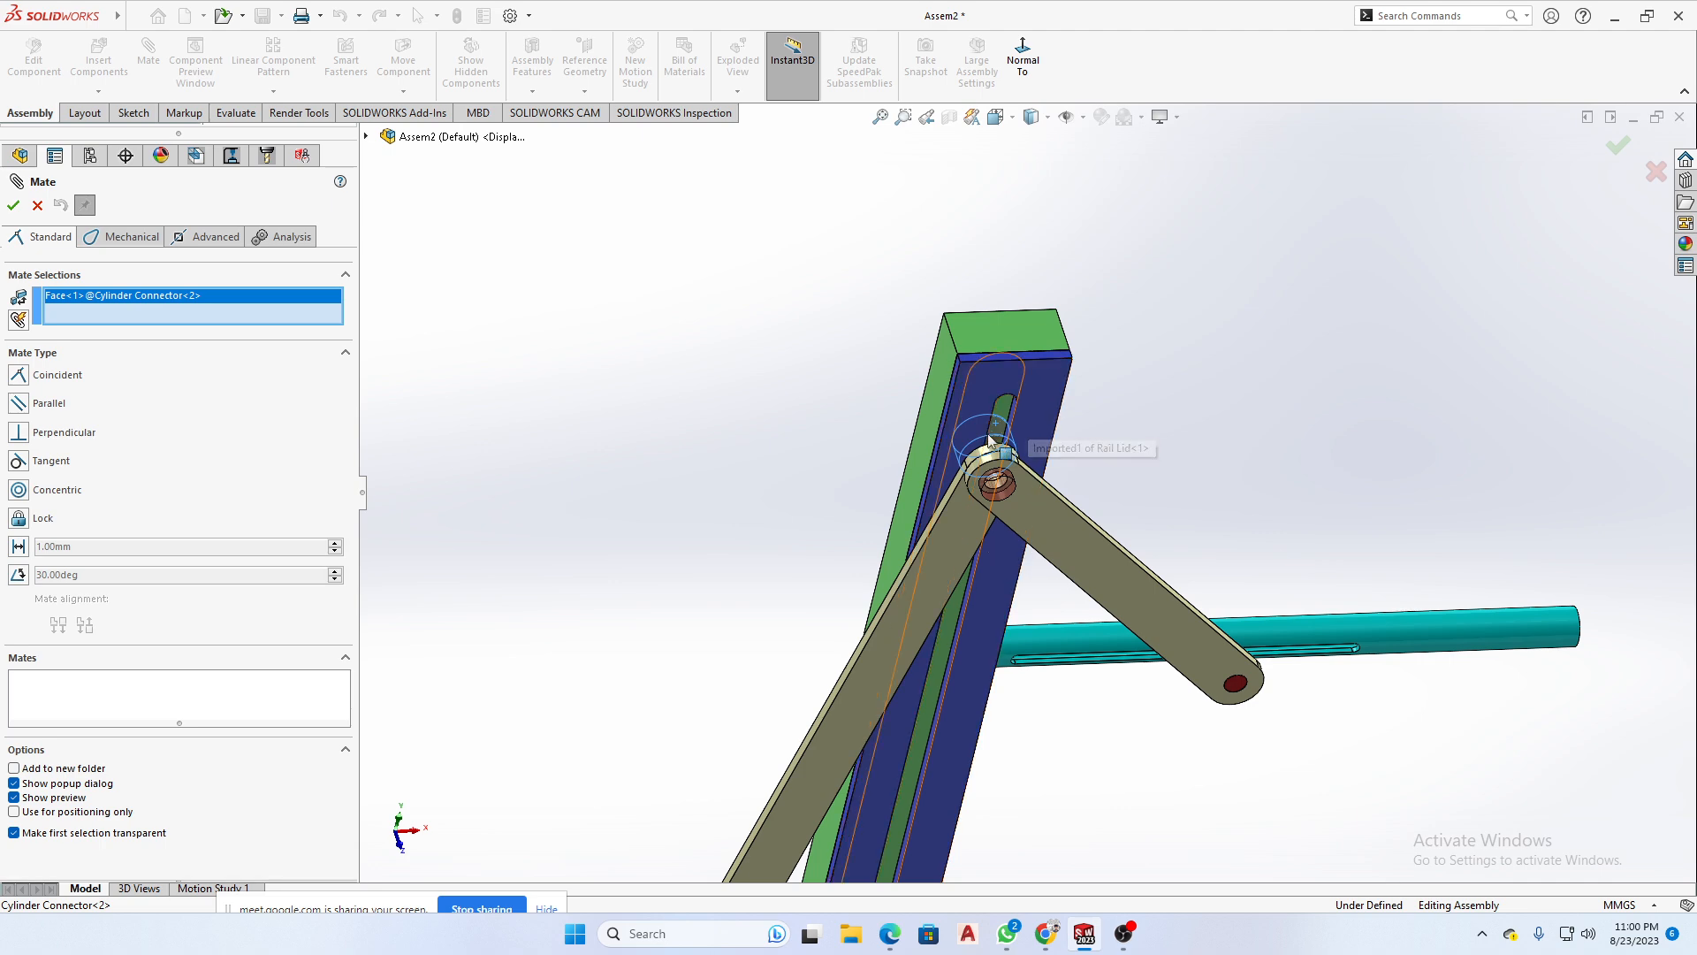
{"action": "scroll", "coordinate": [953, 714], "scroll_direction": "up", "scroll_amount": 2}
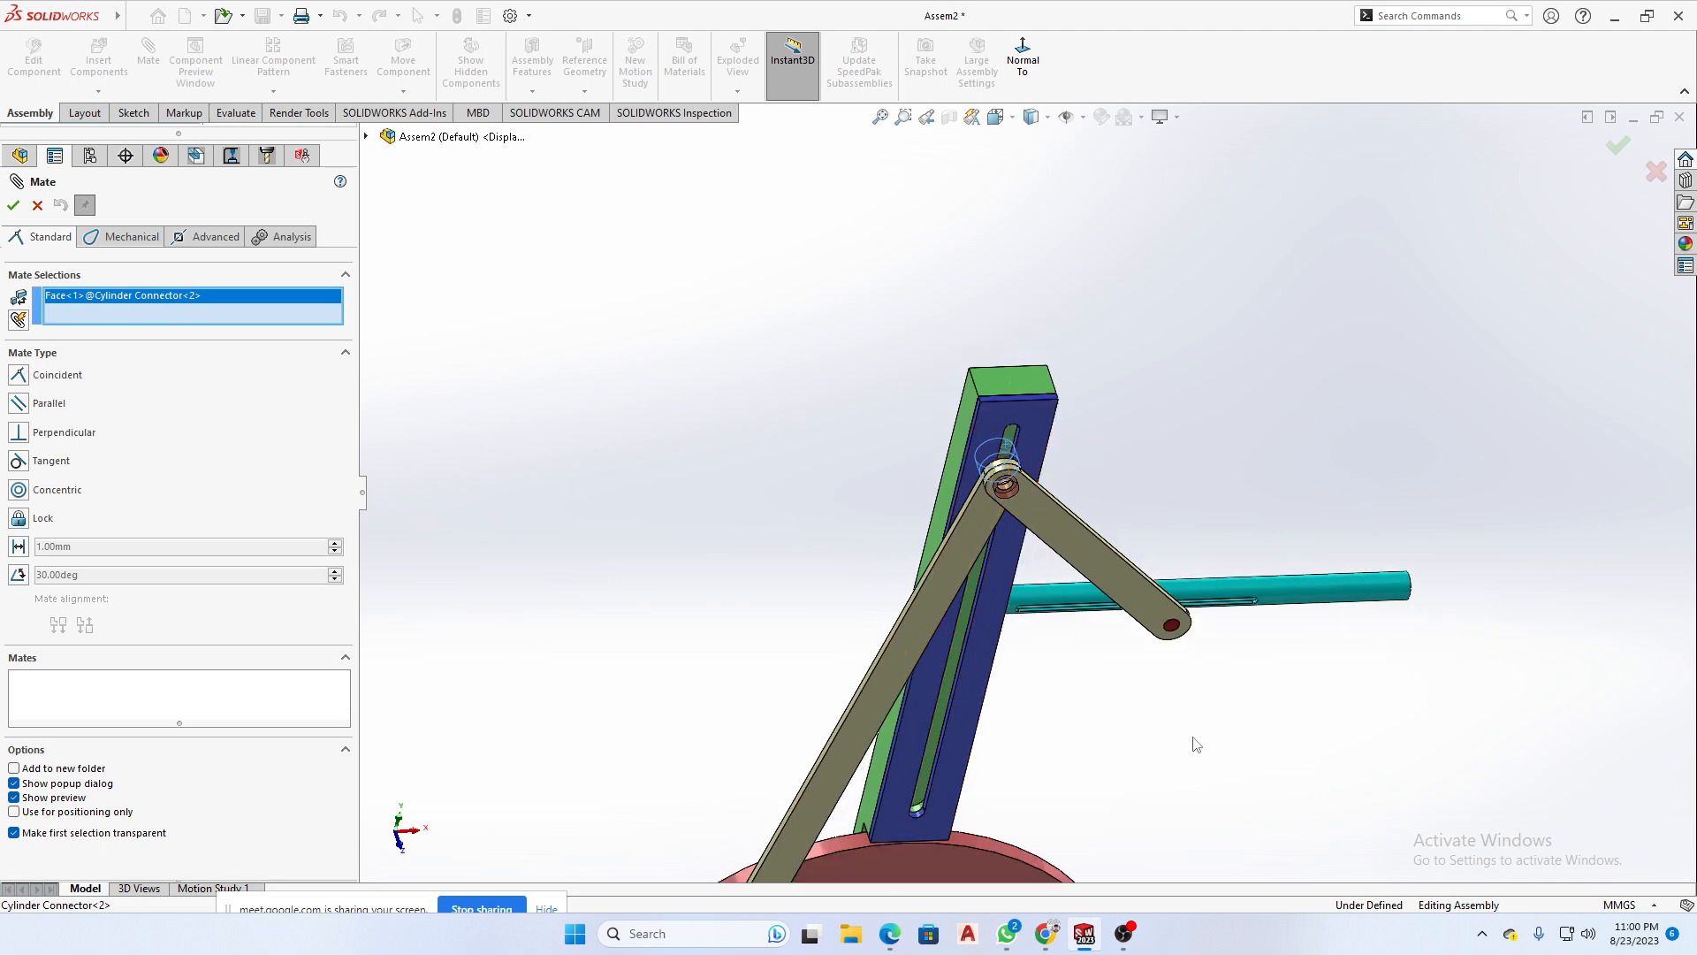
{"action": "middle_click_drag", "start_coordinate": [1193, 746], "coordinate": [1118, 713]}
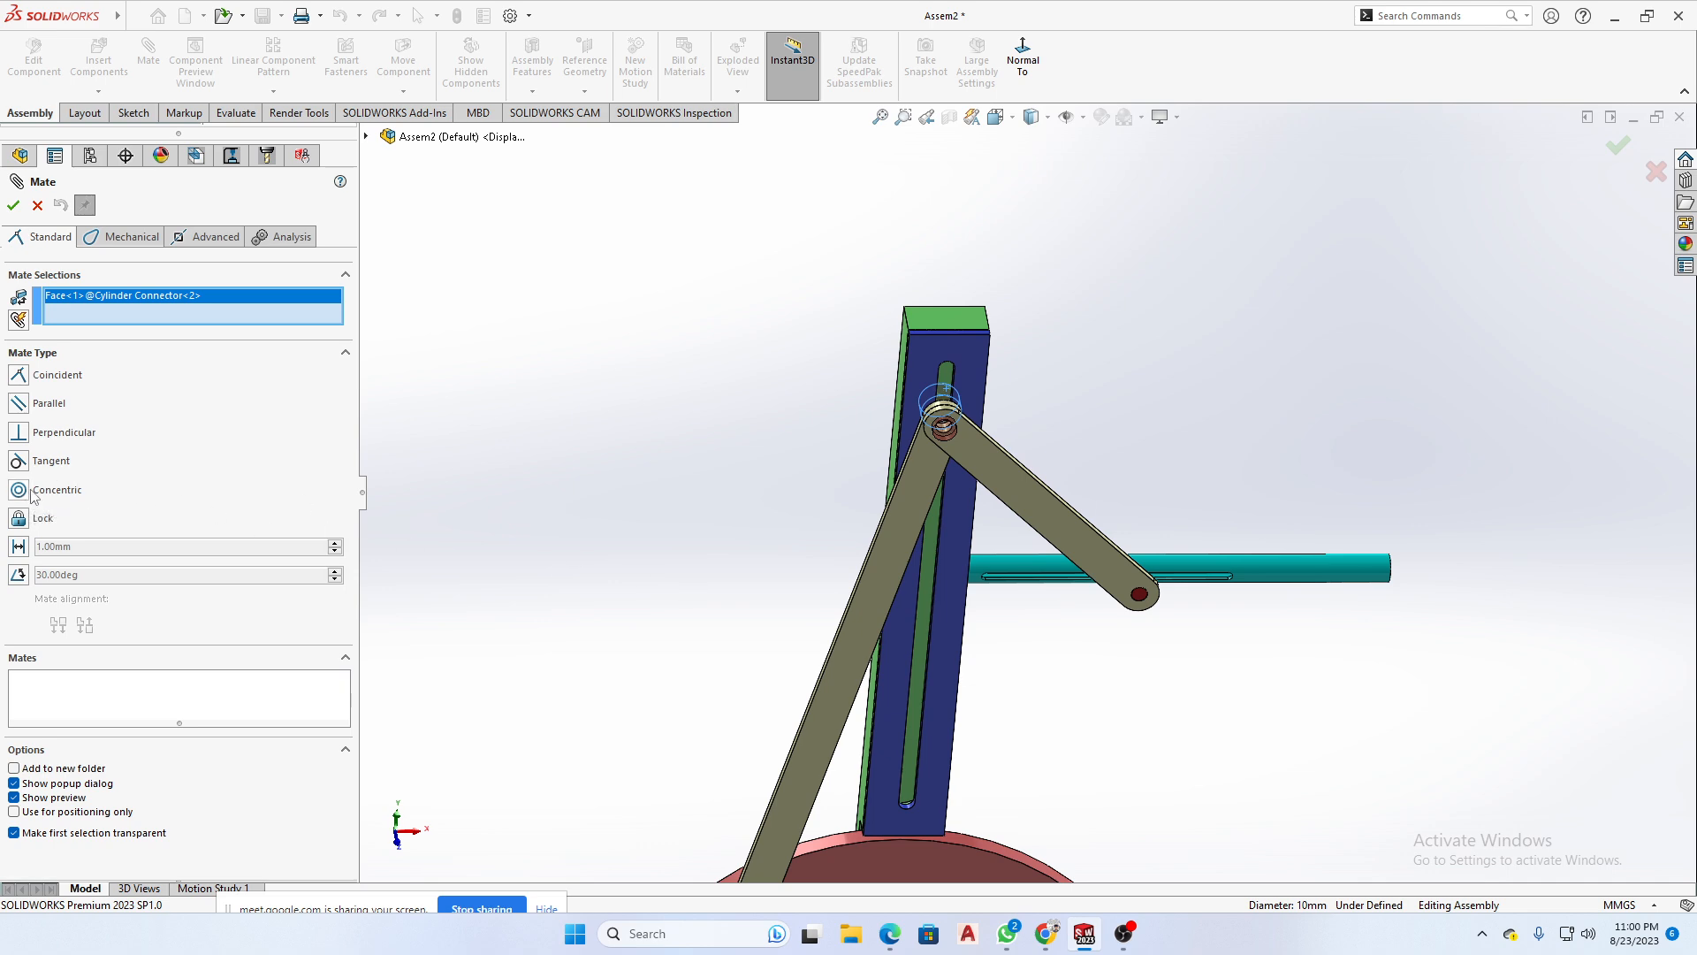
{"action": "scroll", "coordinate": [710, 585], "scroll_direction": "up", "scroll_amount": 1}
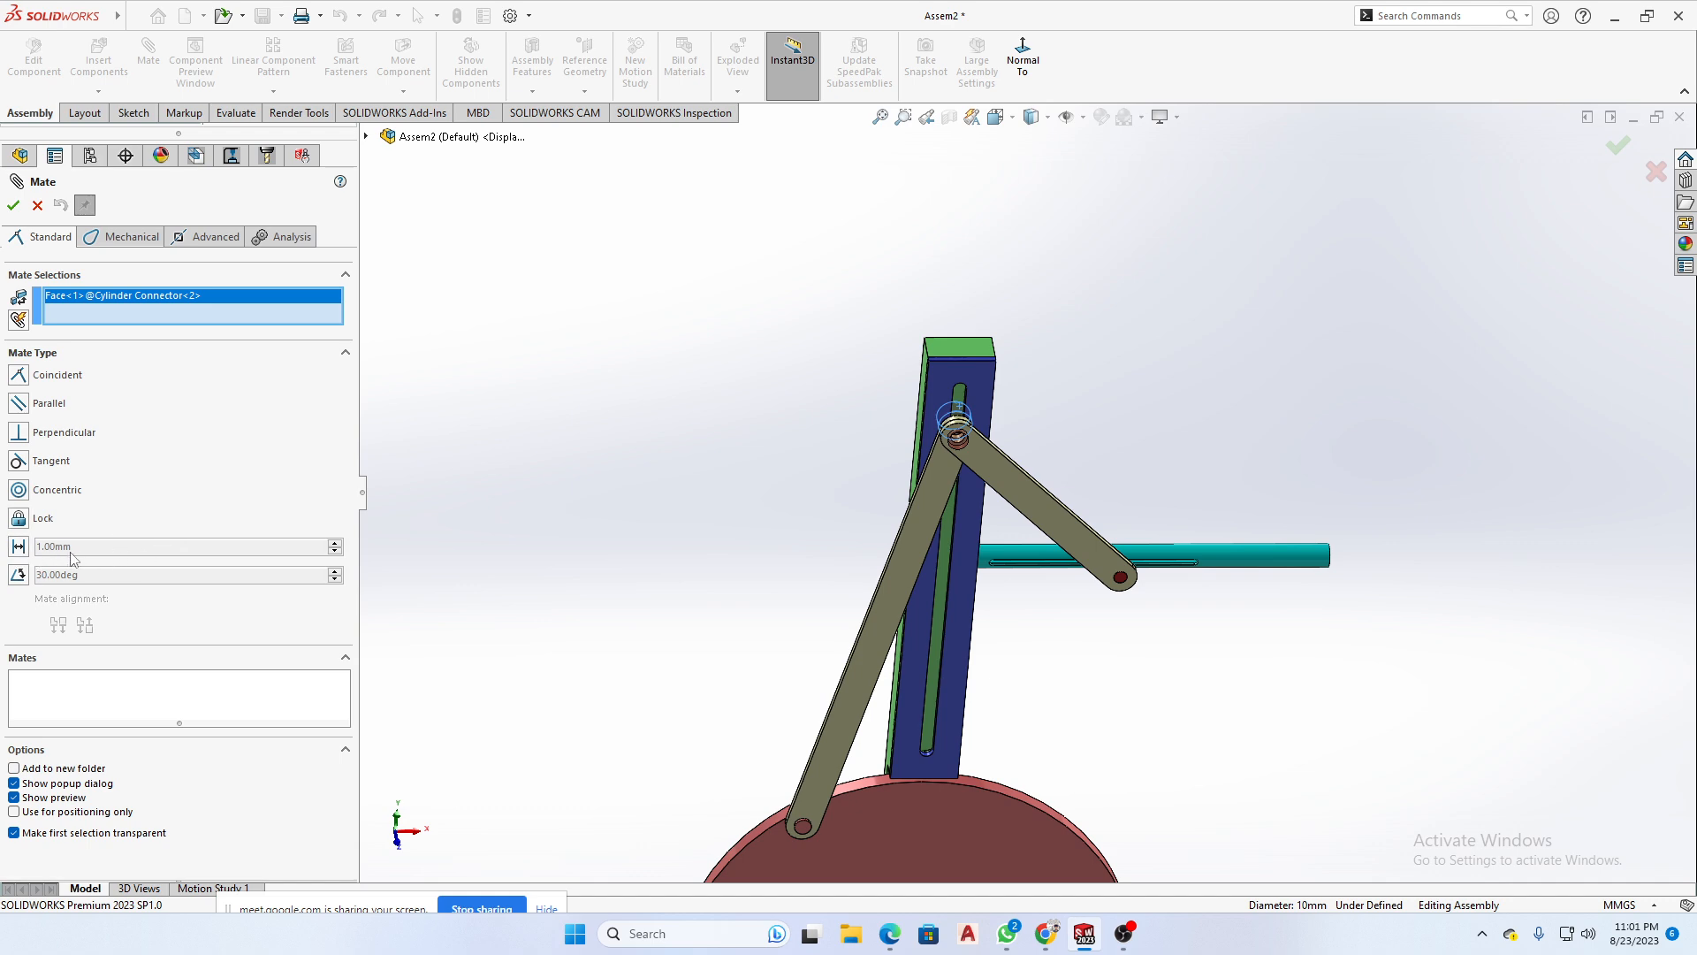
{"action": "scroll", "coordinate": [1270, 560], "scroll_direction": "down", "scroll_amount": 3}
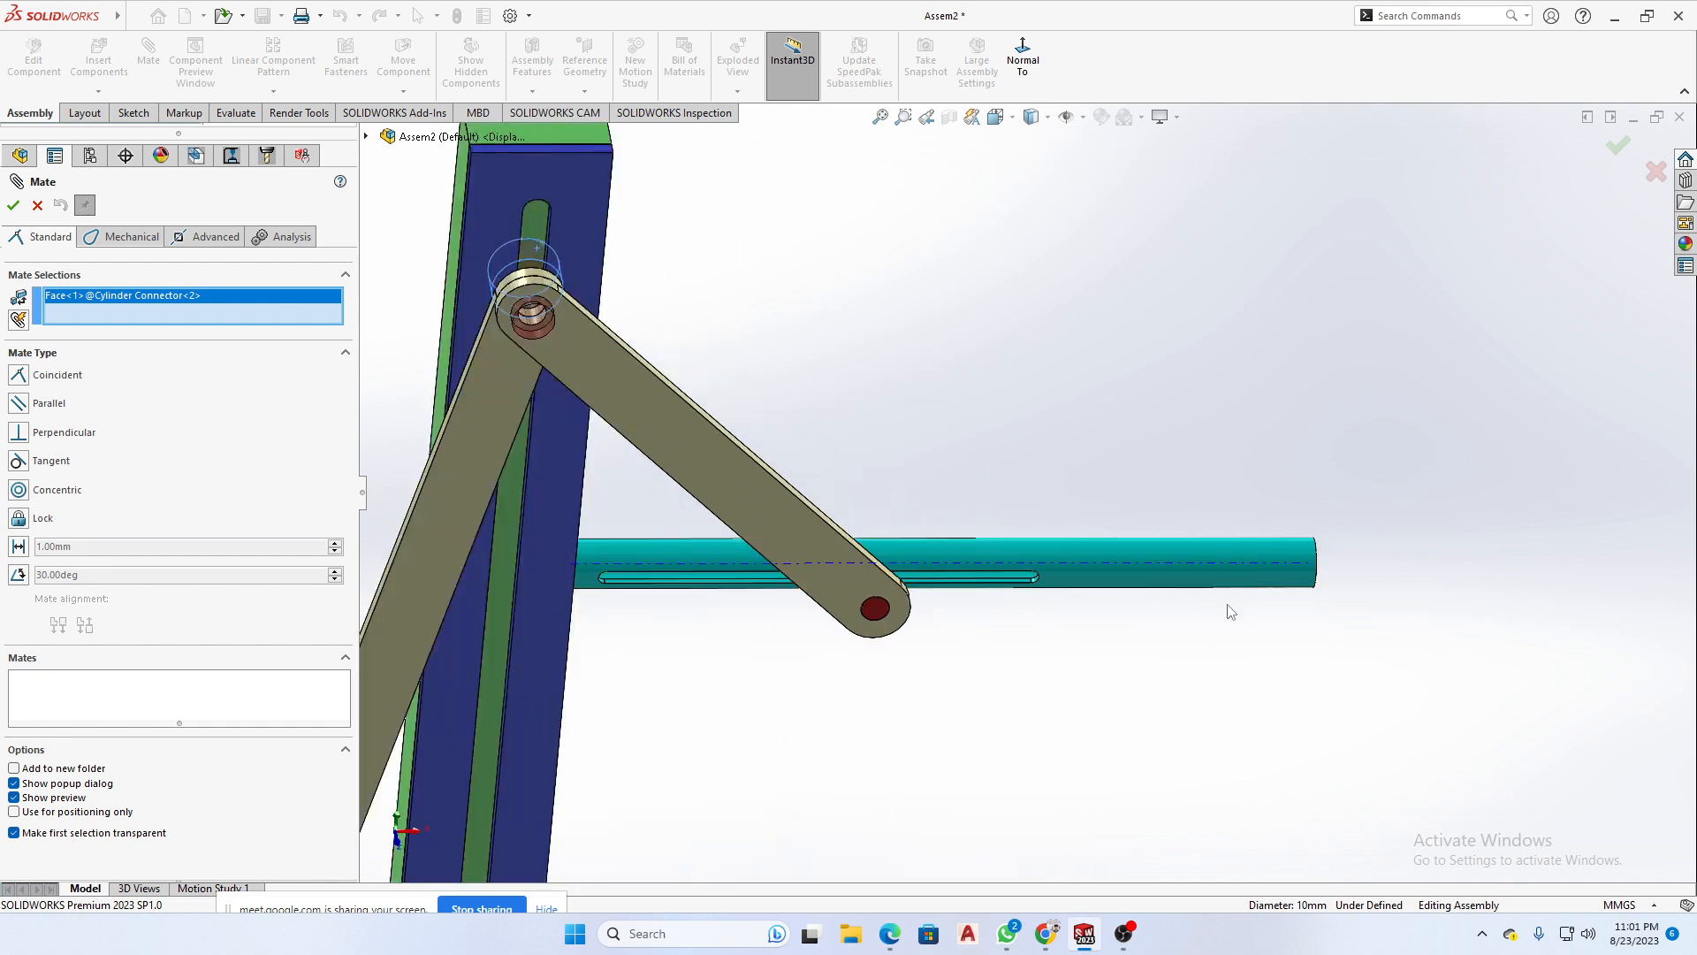
{"action": "scroll", "coordinate": [1149, 594], "scroll_direction": "up", "scroll_amount": 2}
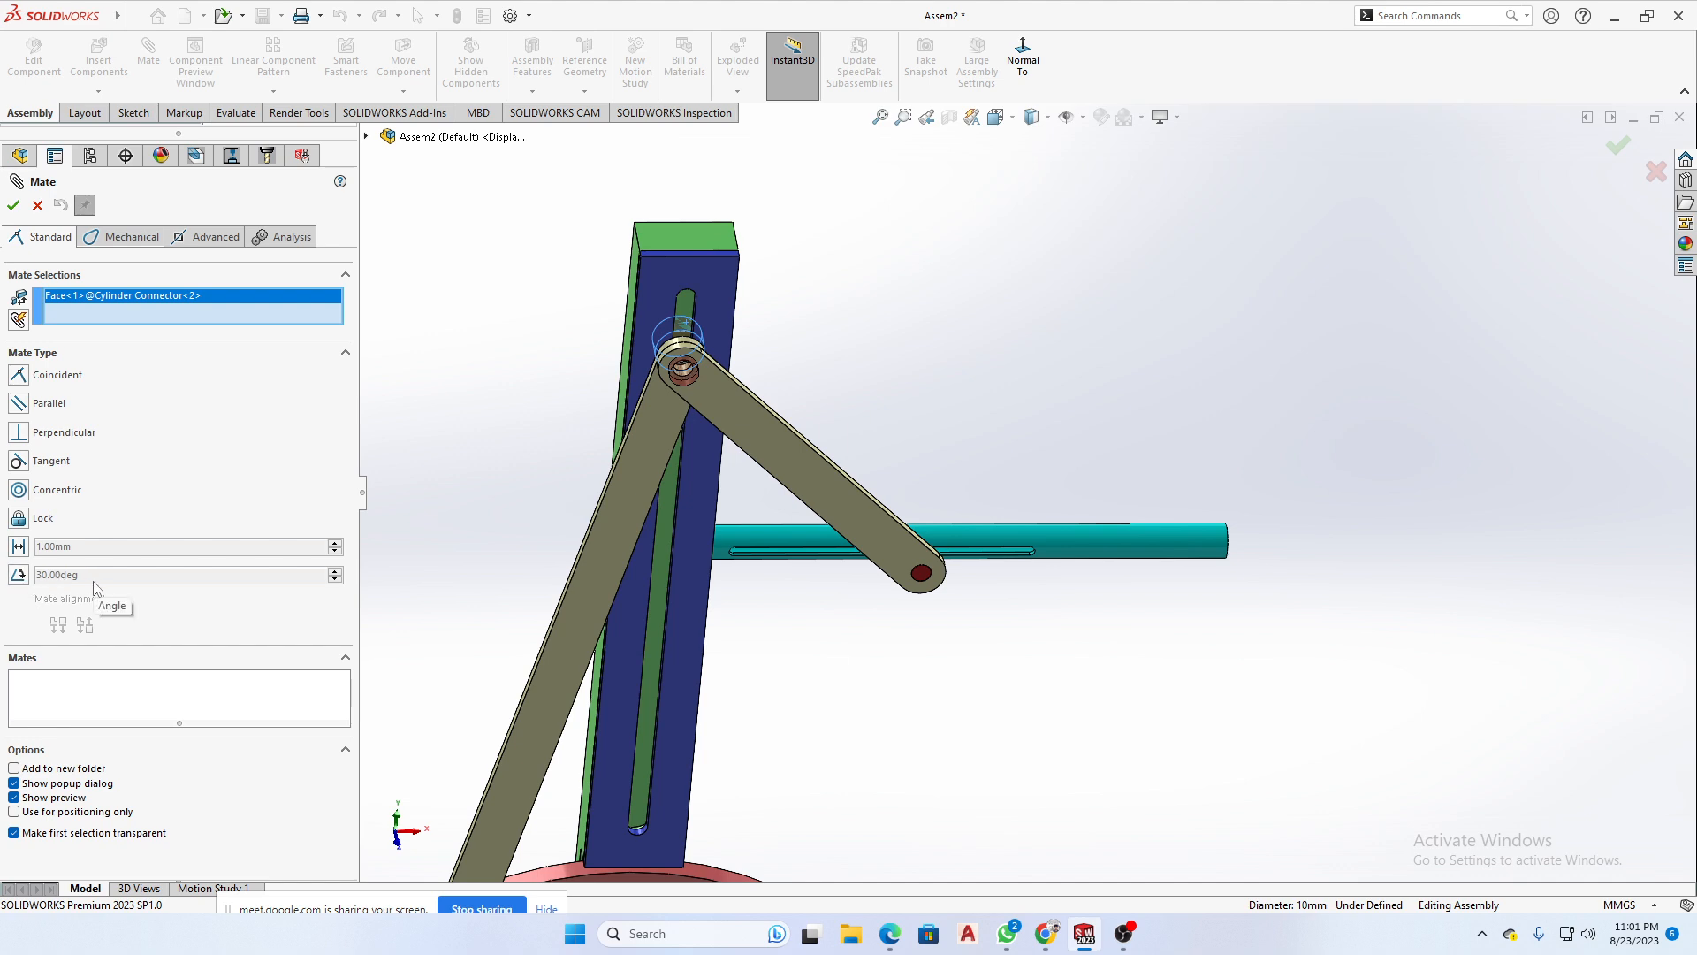
{"action": "middle_click_drag", "start_coordinate": [619, 458], "coordinate": [647, 424]}
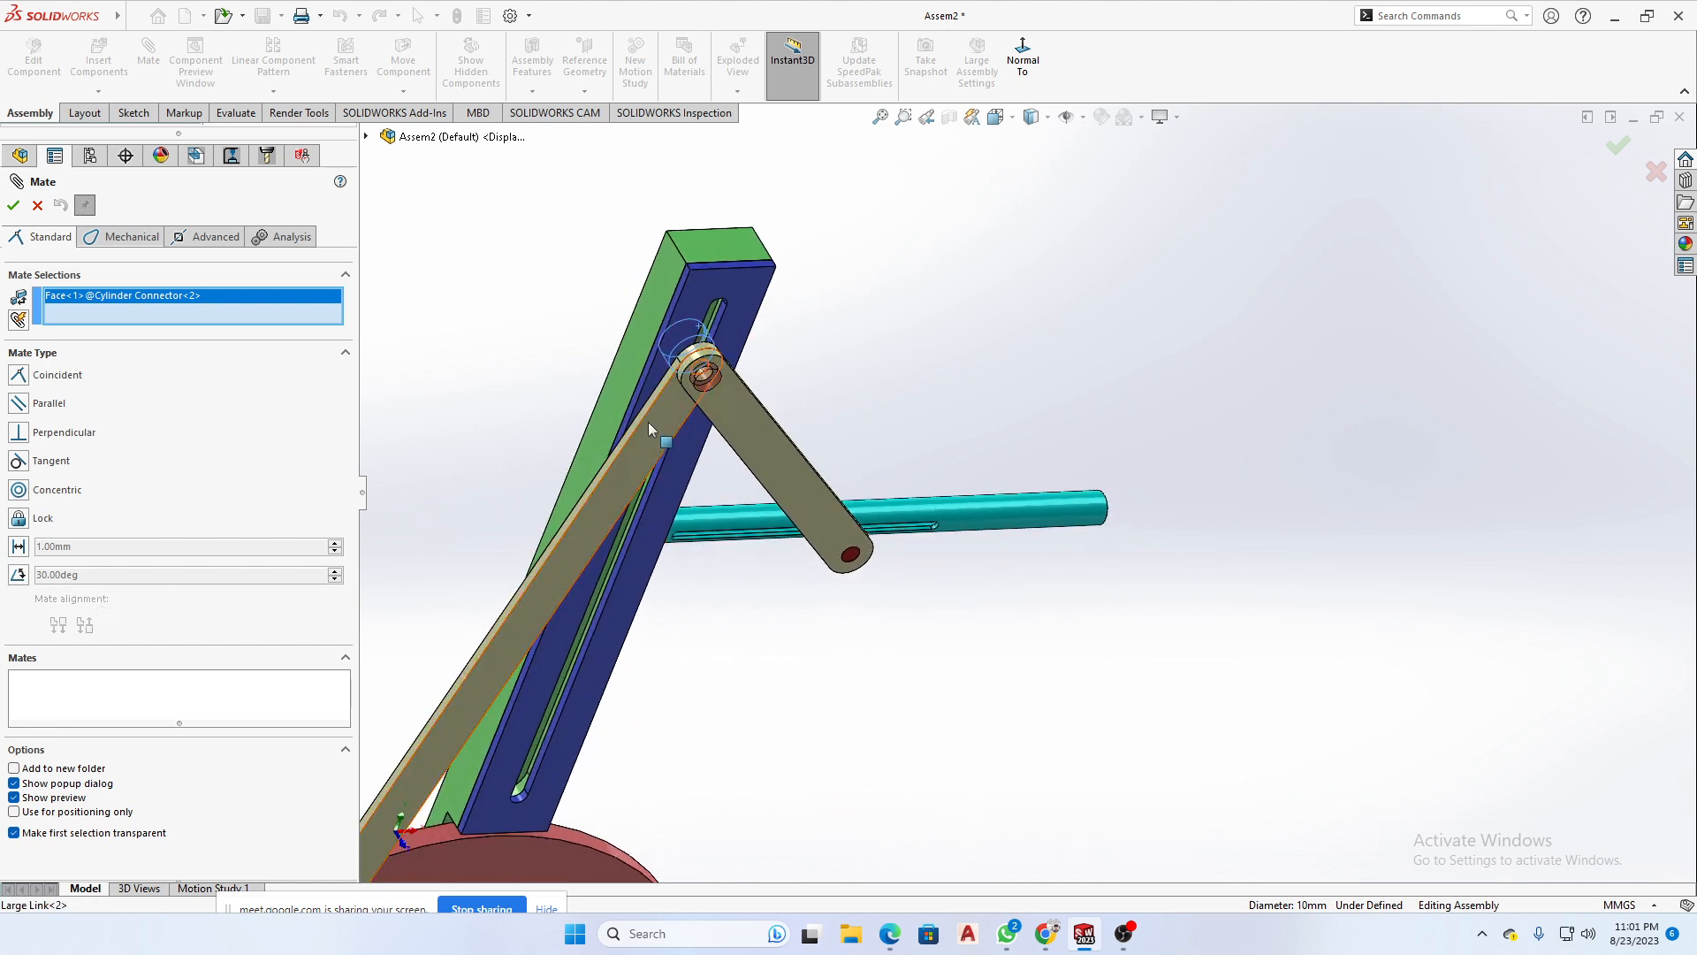
{"action": "scroll", "coordinate": [647, 426], "scroll_direction": "down", "scroll_amount": 4}
{"action": "left_click", "coordinate": [715, 406]}
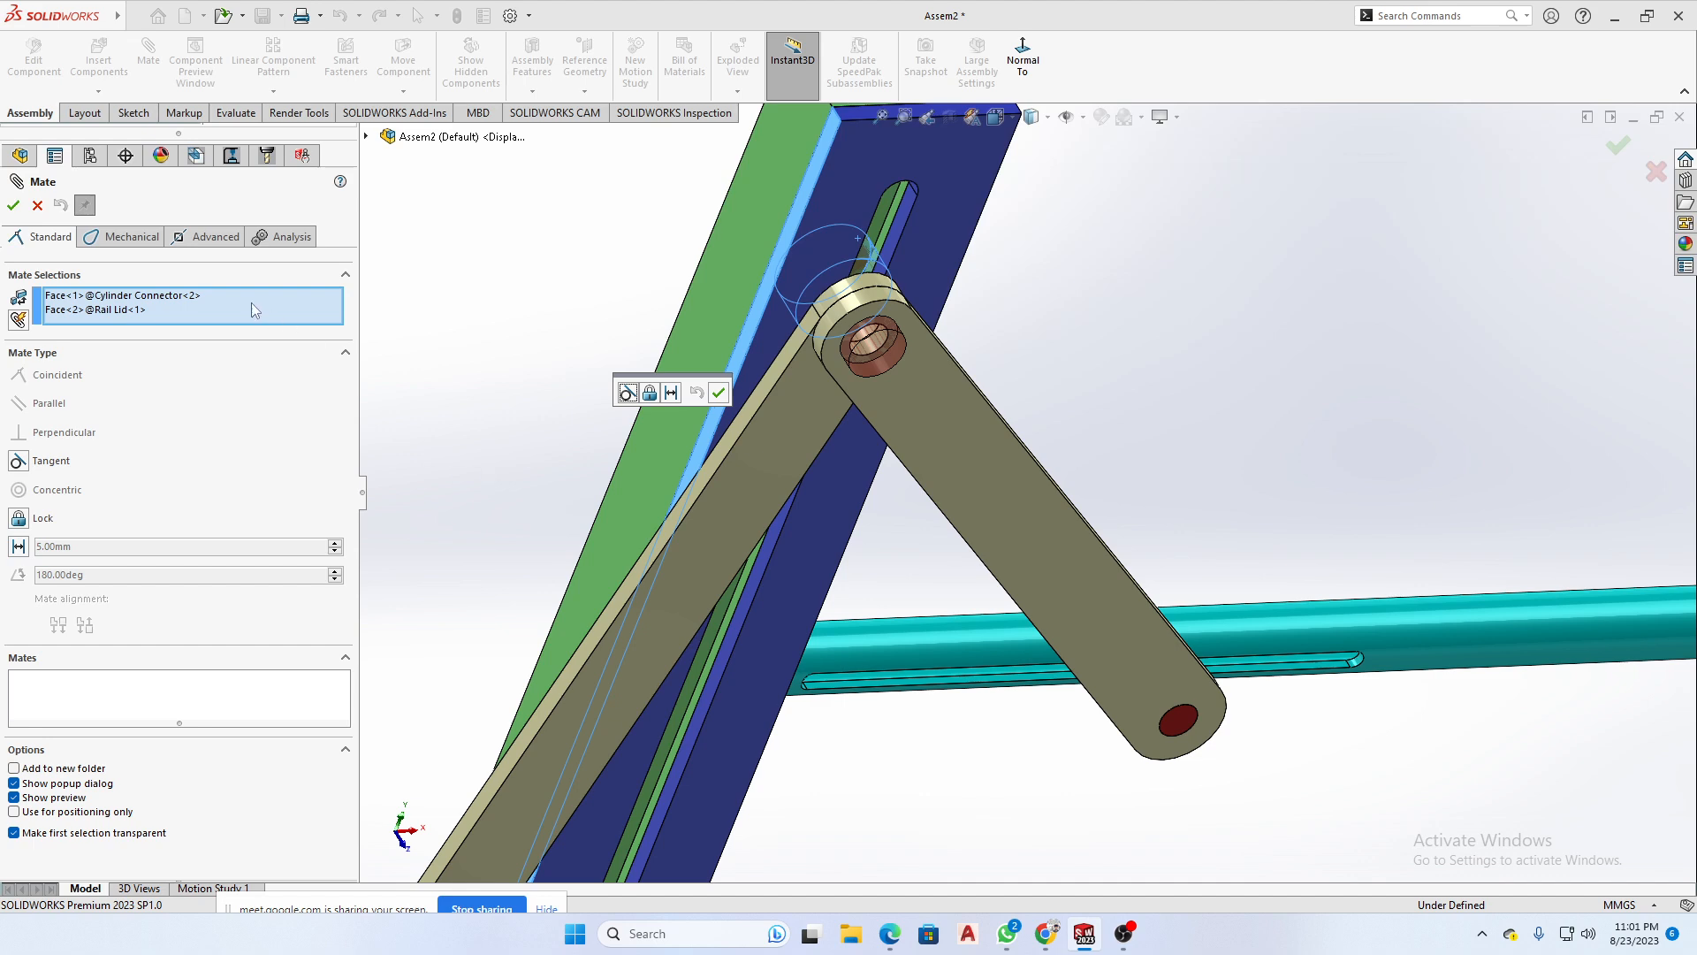
{"action": "left_click", "coordinate": [37, 206]}
- Examine the complete linkage assembly from several sides, selecting all of its components together and clearing the selection
{"action": "scroll", "coordinate": [1030, 504], "scroll_direction": "up", "scroll_amount": 4}
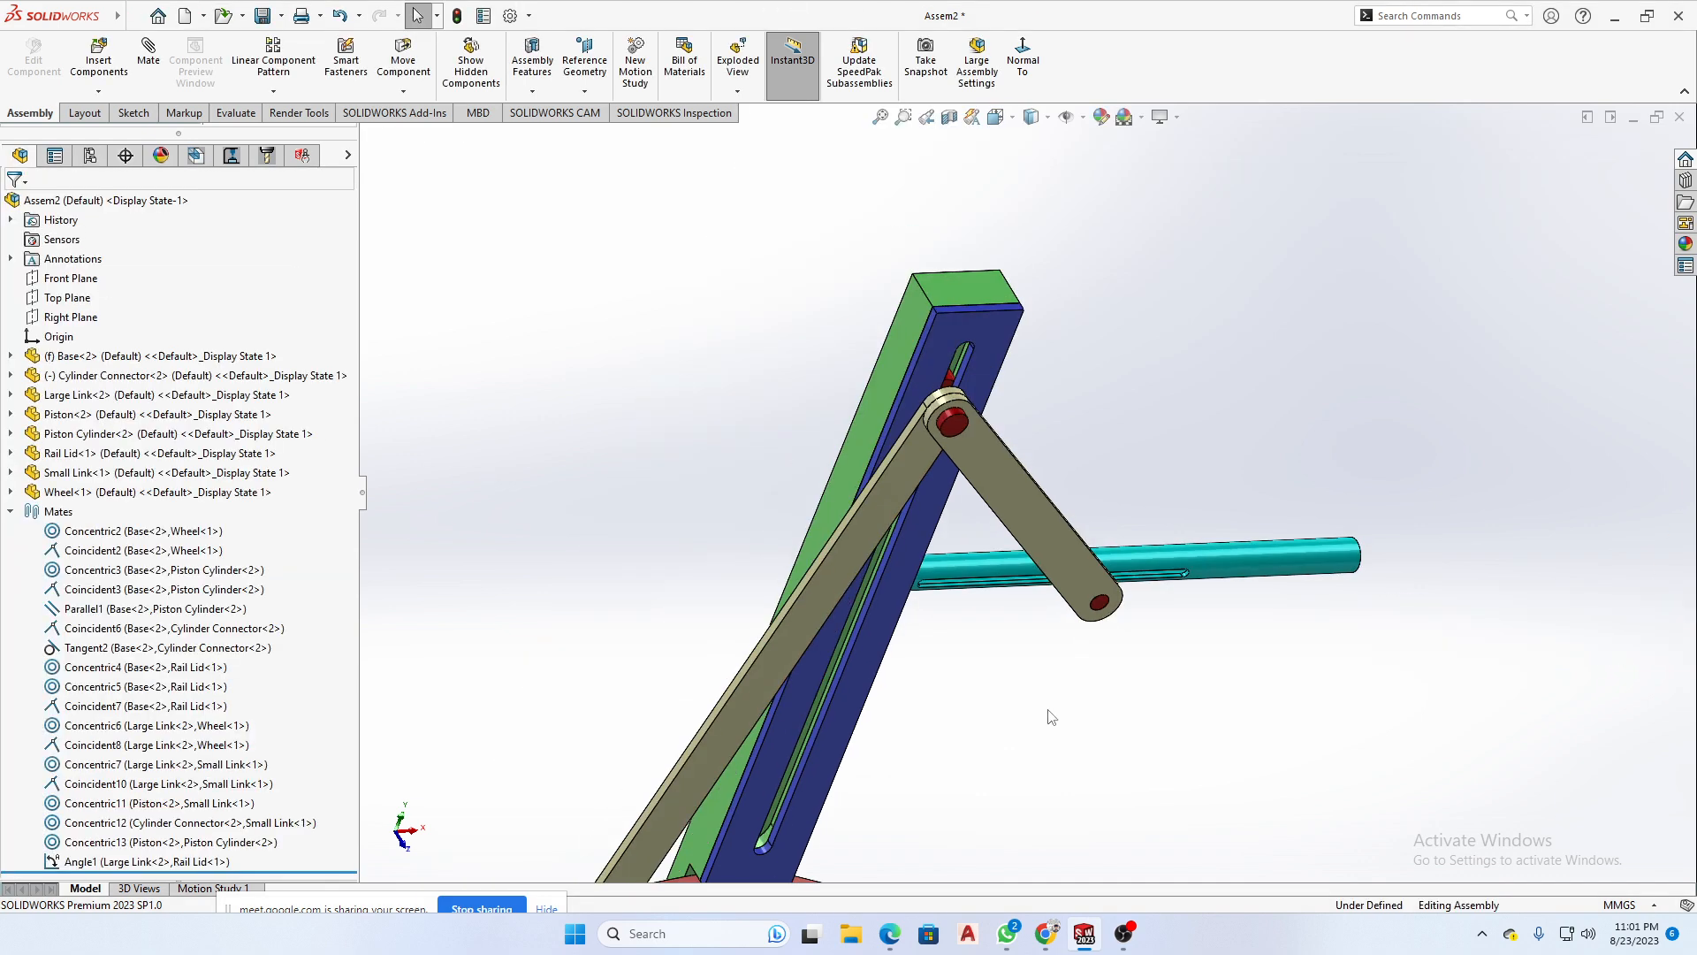
{"action": "scroll", "coordinate": [1052, 717], "scroll_direction": "up", "scroll_amount": 5}
{"action": "middle_click_drag", "start_coordinate": [1035, 713], "coordinate": [1166, 658]}
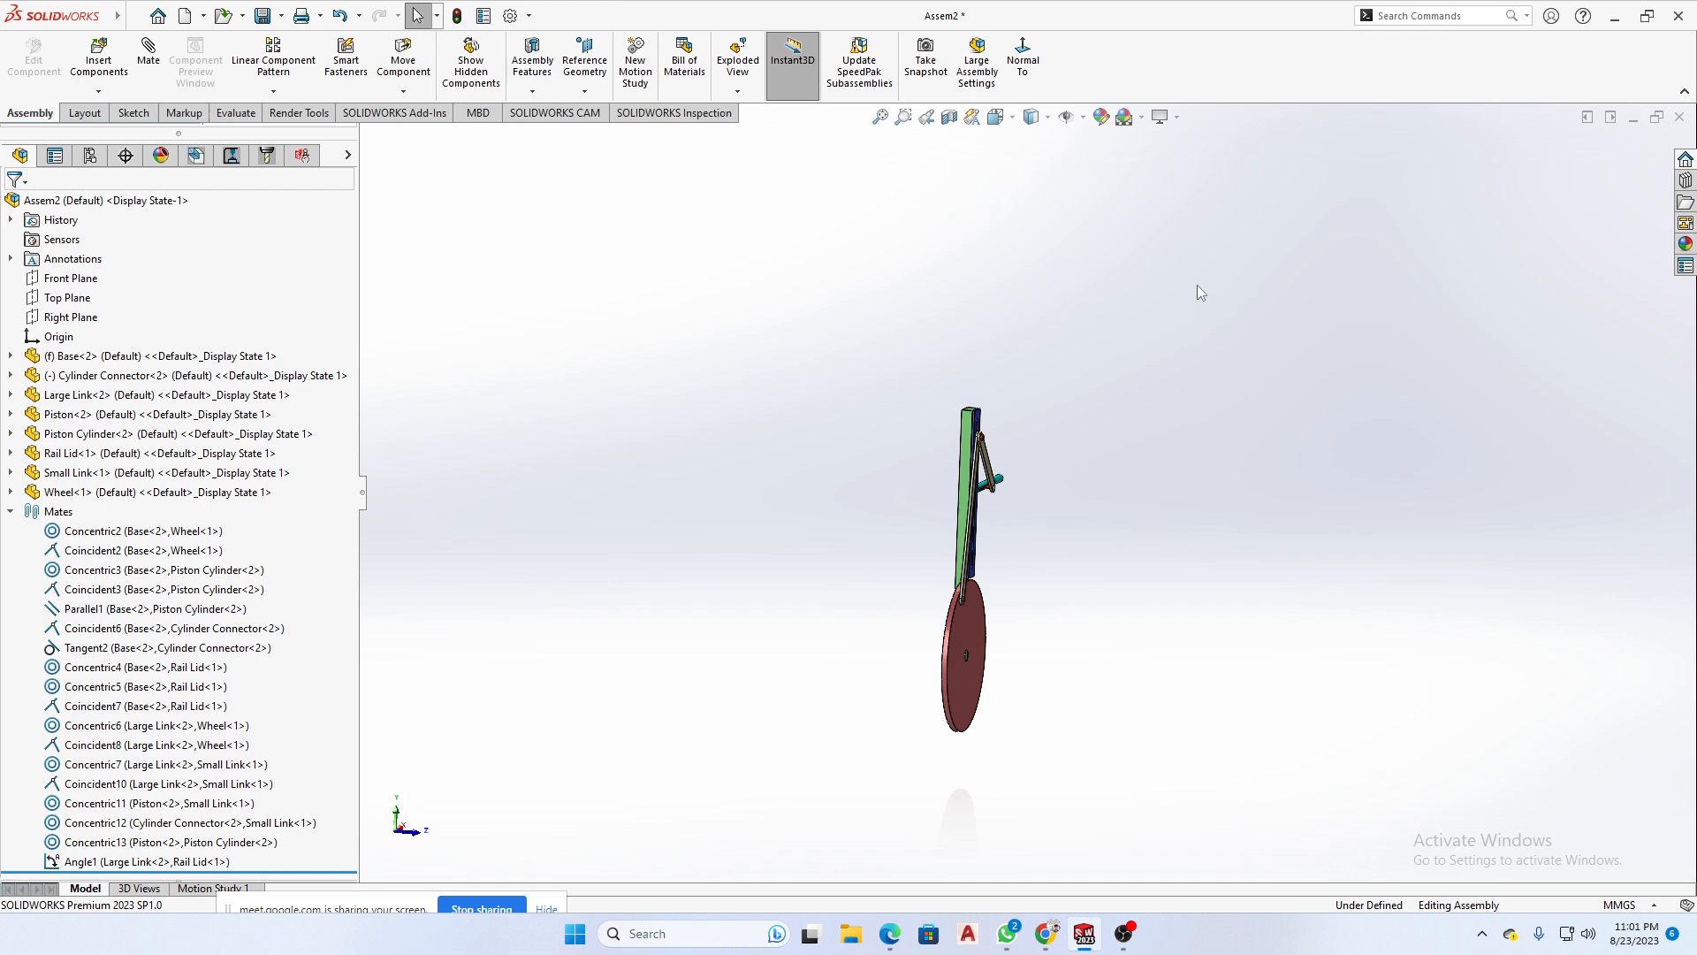
{"action": "left_click_drag", "start_coordinate": [1197, 284], "coordinate": [720, 778]}
{"action": "left_click", "coordinate": [1064, 787]}
{"action": "middle_click_drag", "start_coordinate": [1127, 738], "coordinate": [906, 781]}
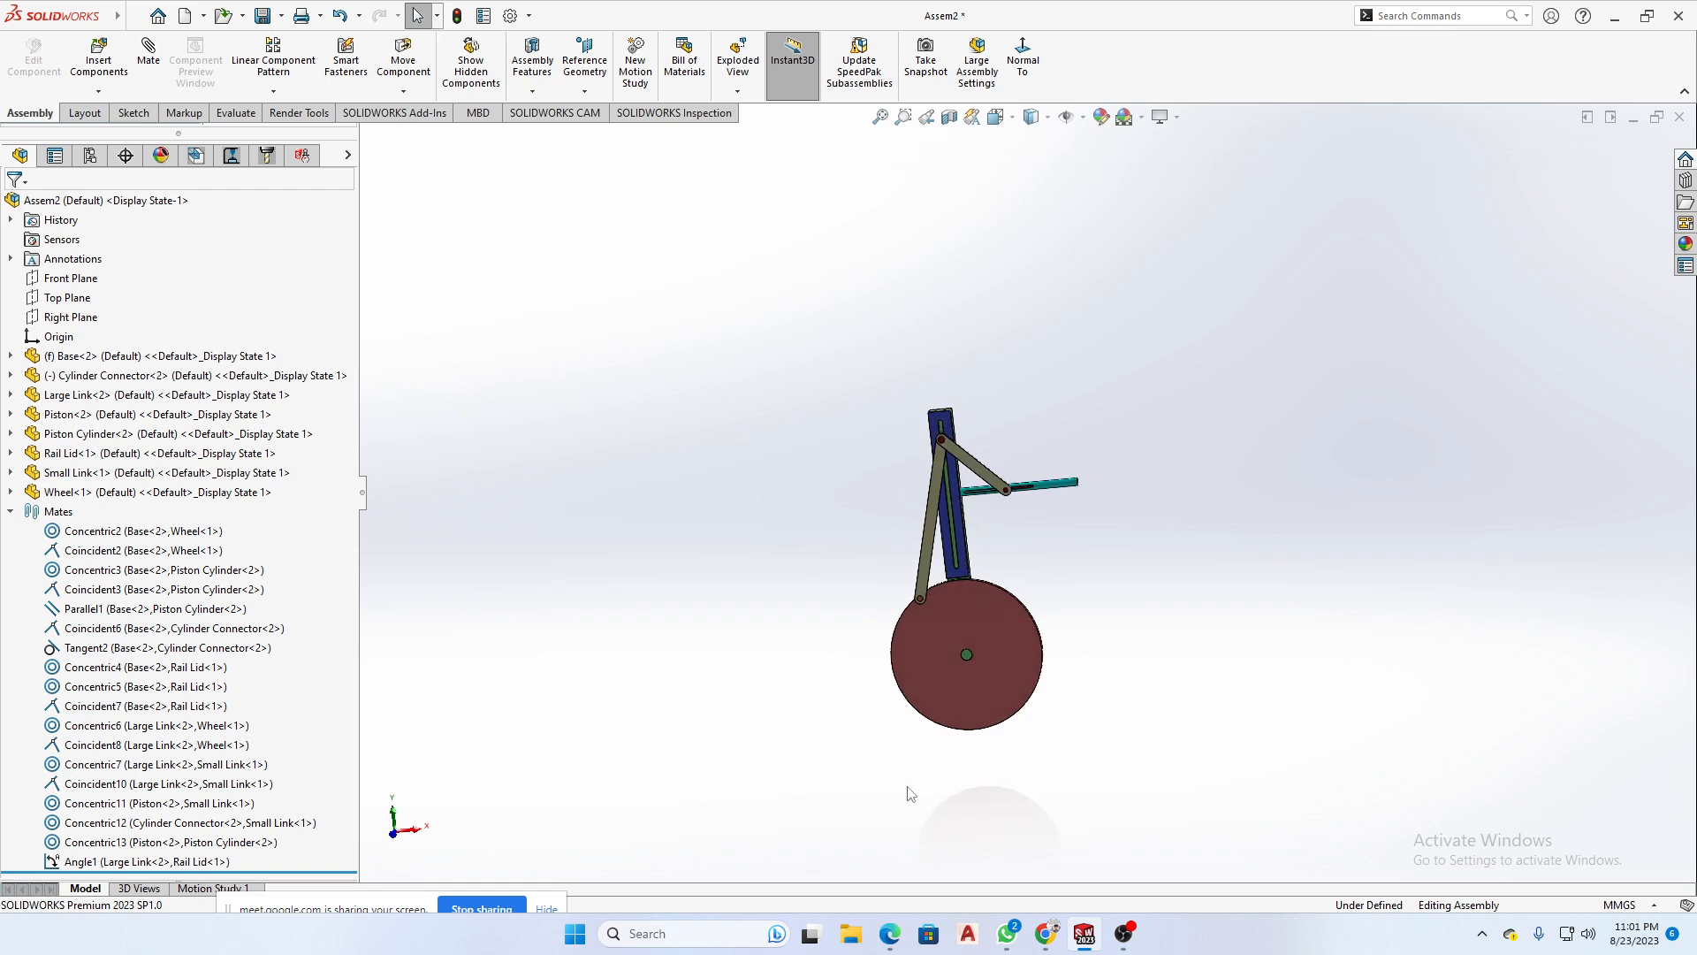
{"action": "middle_click_drag", "start_coordinate": [945, 790], "coordinate": [1041, 838]}
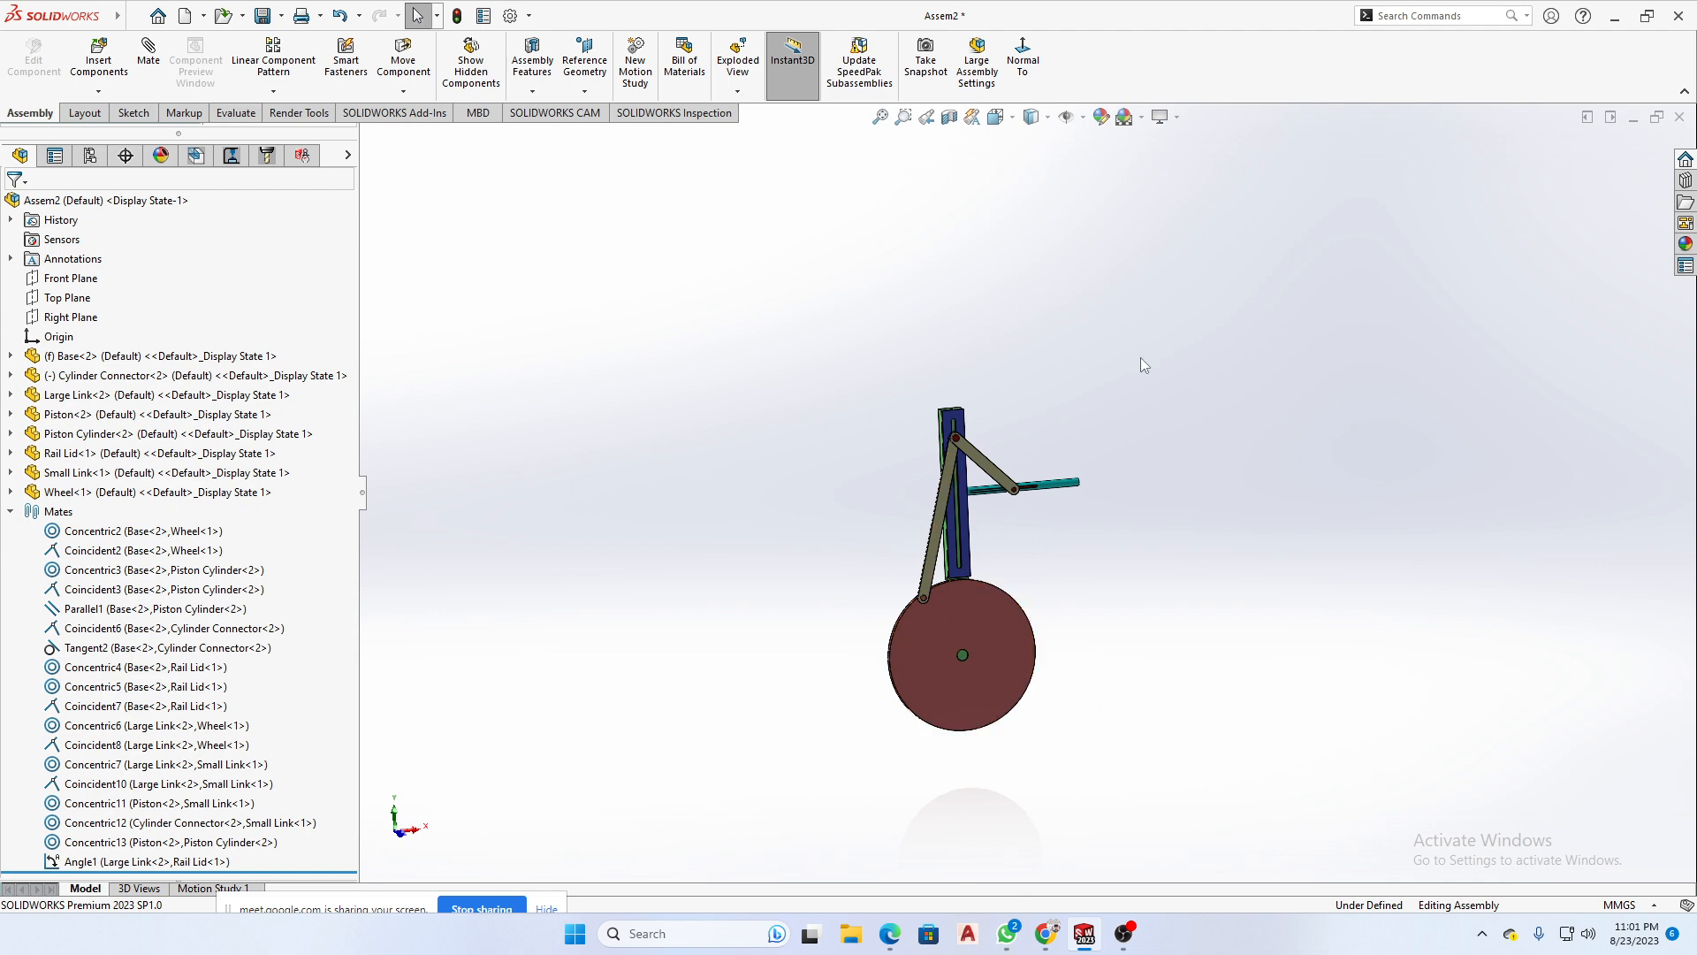
{"action": "left_click_drag", "start_coordinate": [1140, 357], "coordinate": [771, 766]}
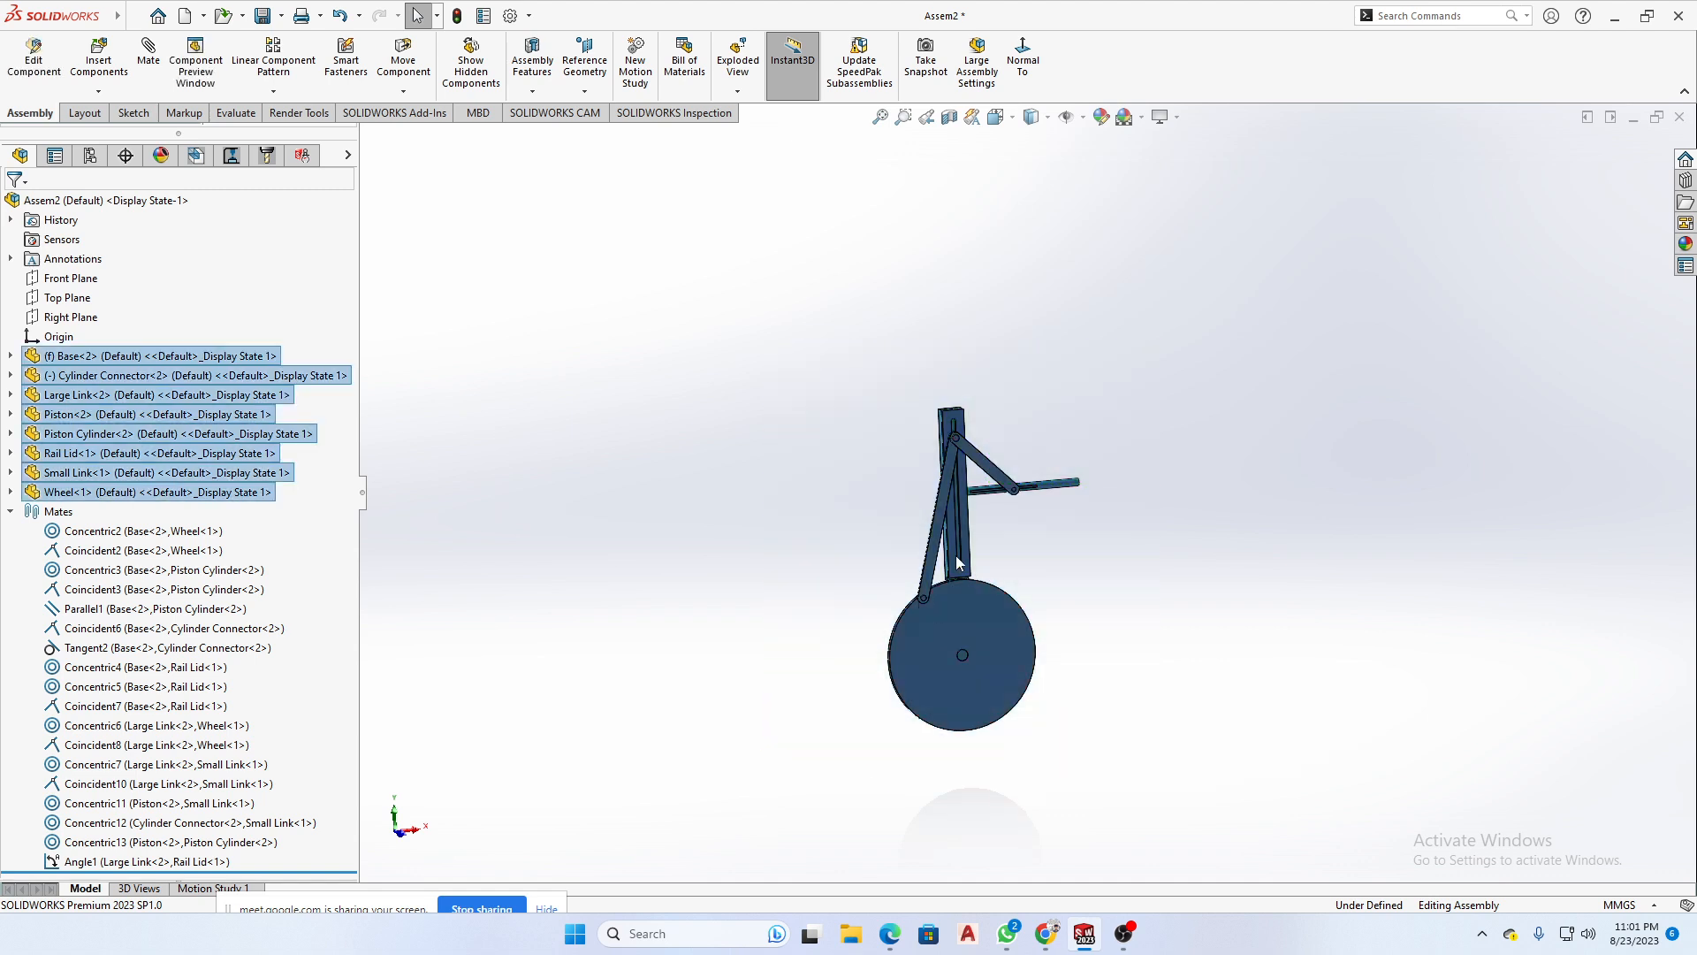
{"action": "left_click_drag", "start_coordinate": [1186, 384], "coordinate": [831, 768]}
{"action": "left_click", "coordinate": [1079, 738]}
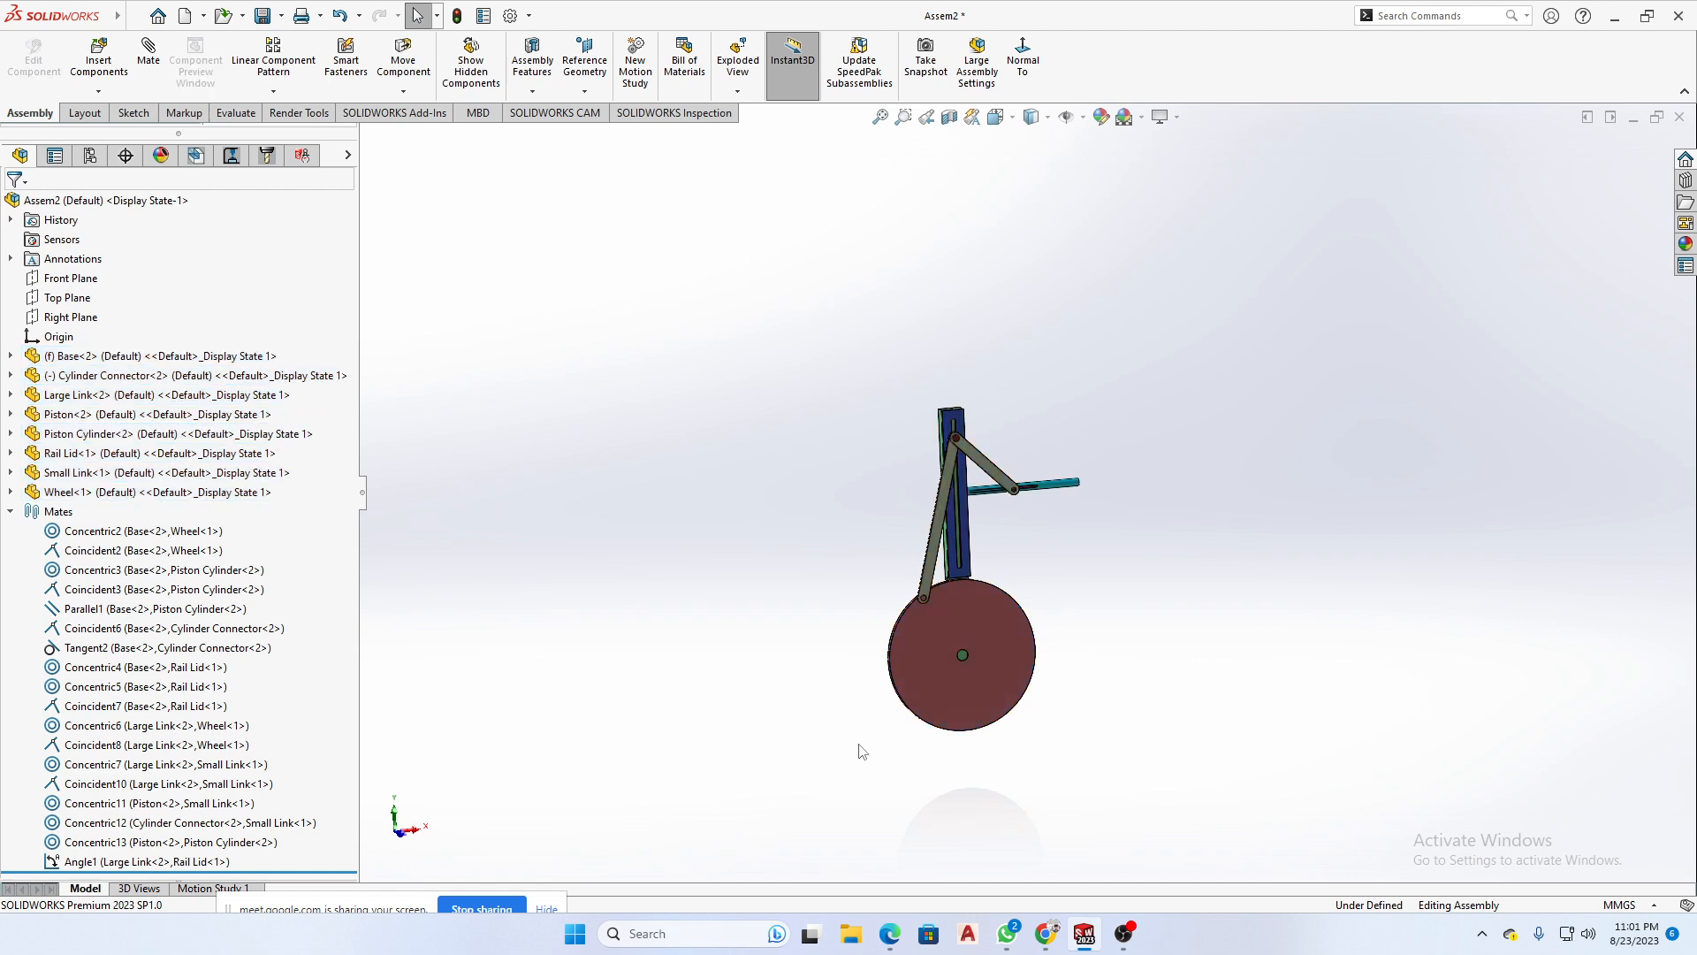
{"action": "middle_click_drag", "start_coordinate": [842, 720], "coordinate": [912, 777]}
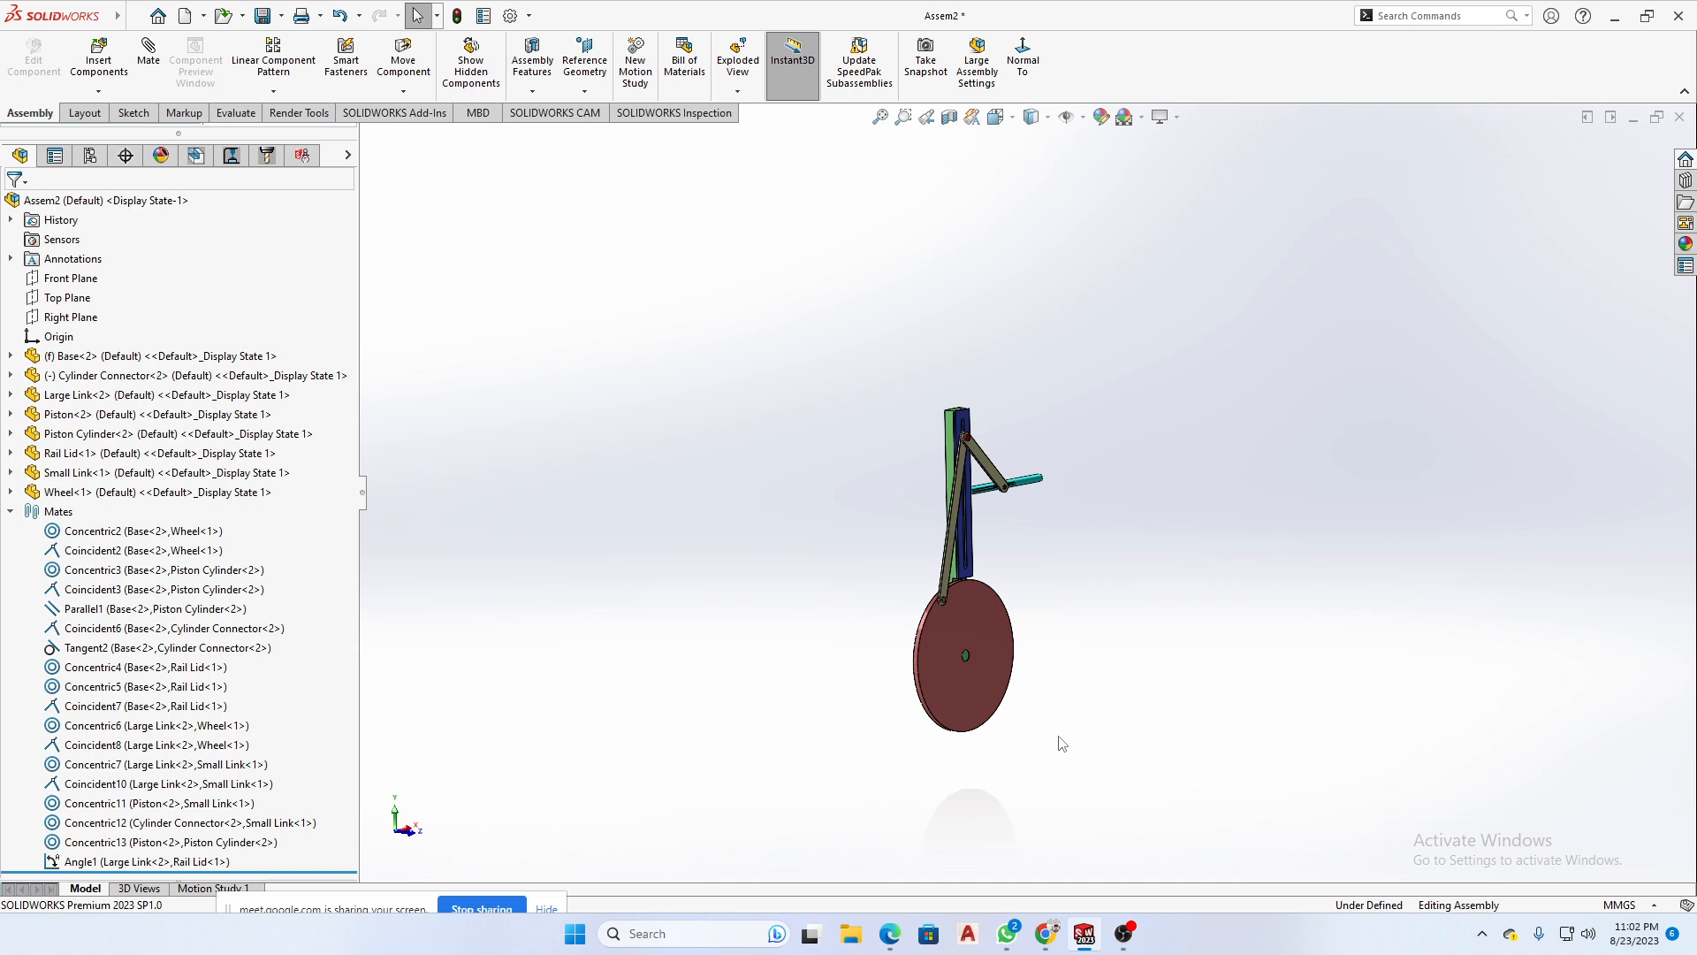
{"action": "scroll", "coordinate": [1020, 544], "scroll_direction": "down", "scroll_amount": 3}
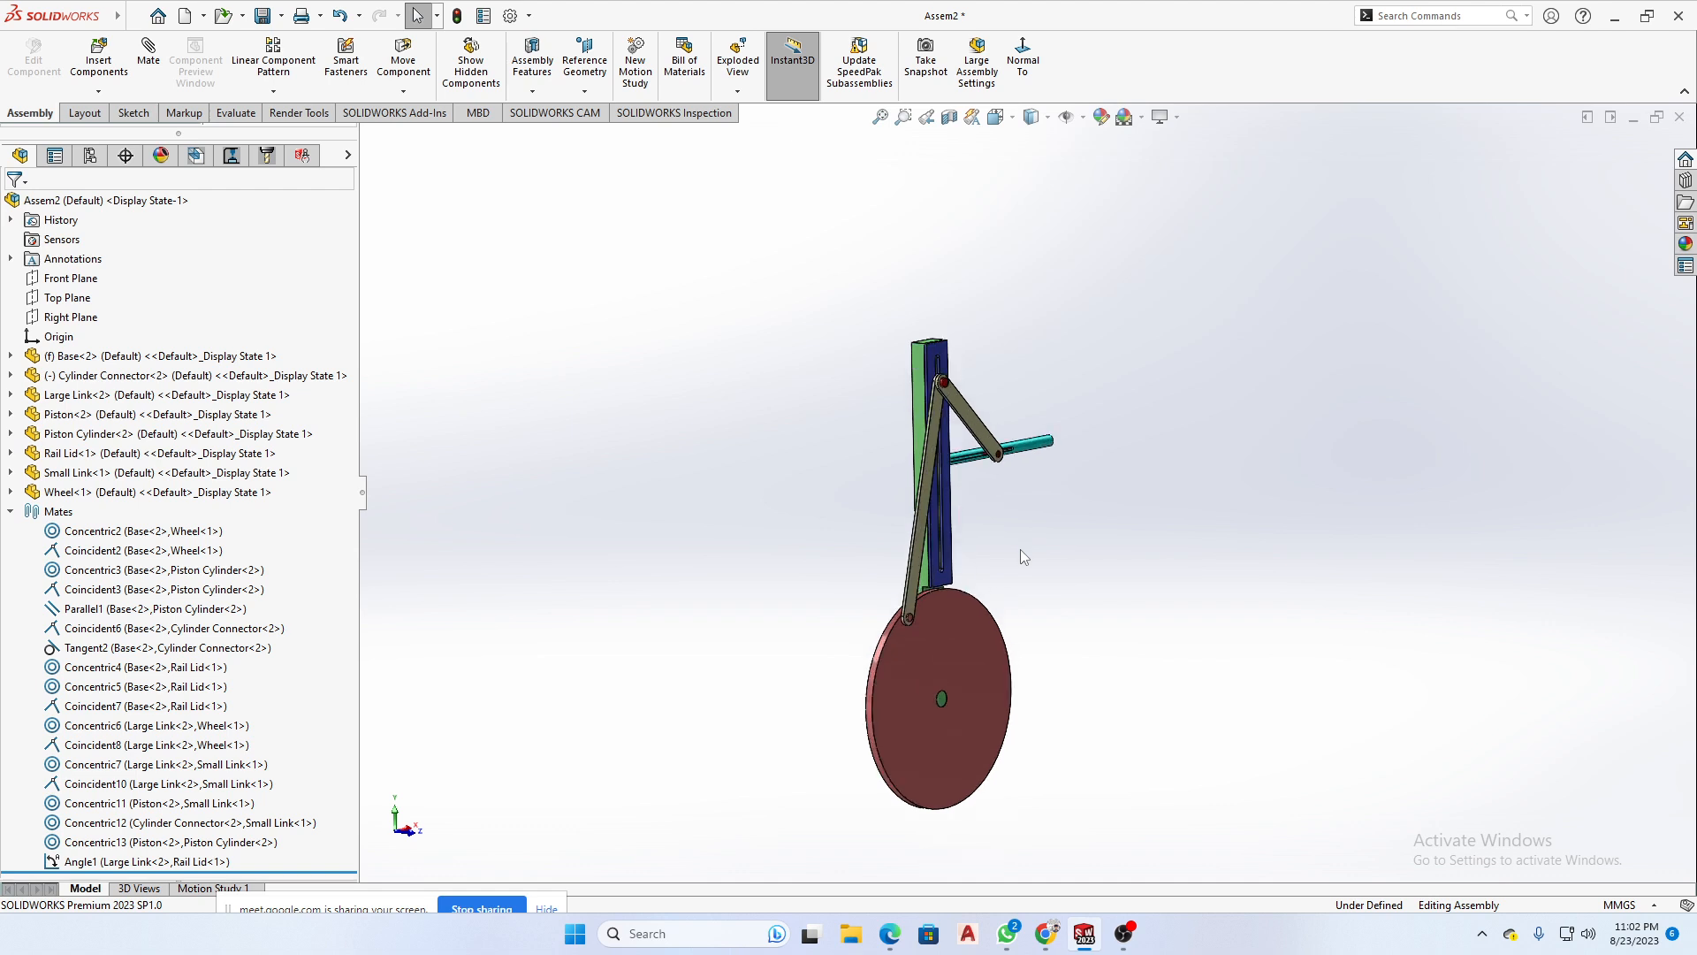
{"action": "middle_click_drag", "start_coordinate": [1016, 562], "coordinate": [885, 536]}
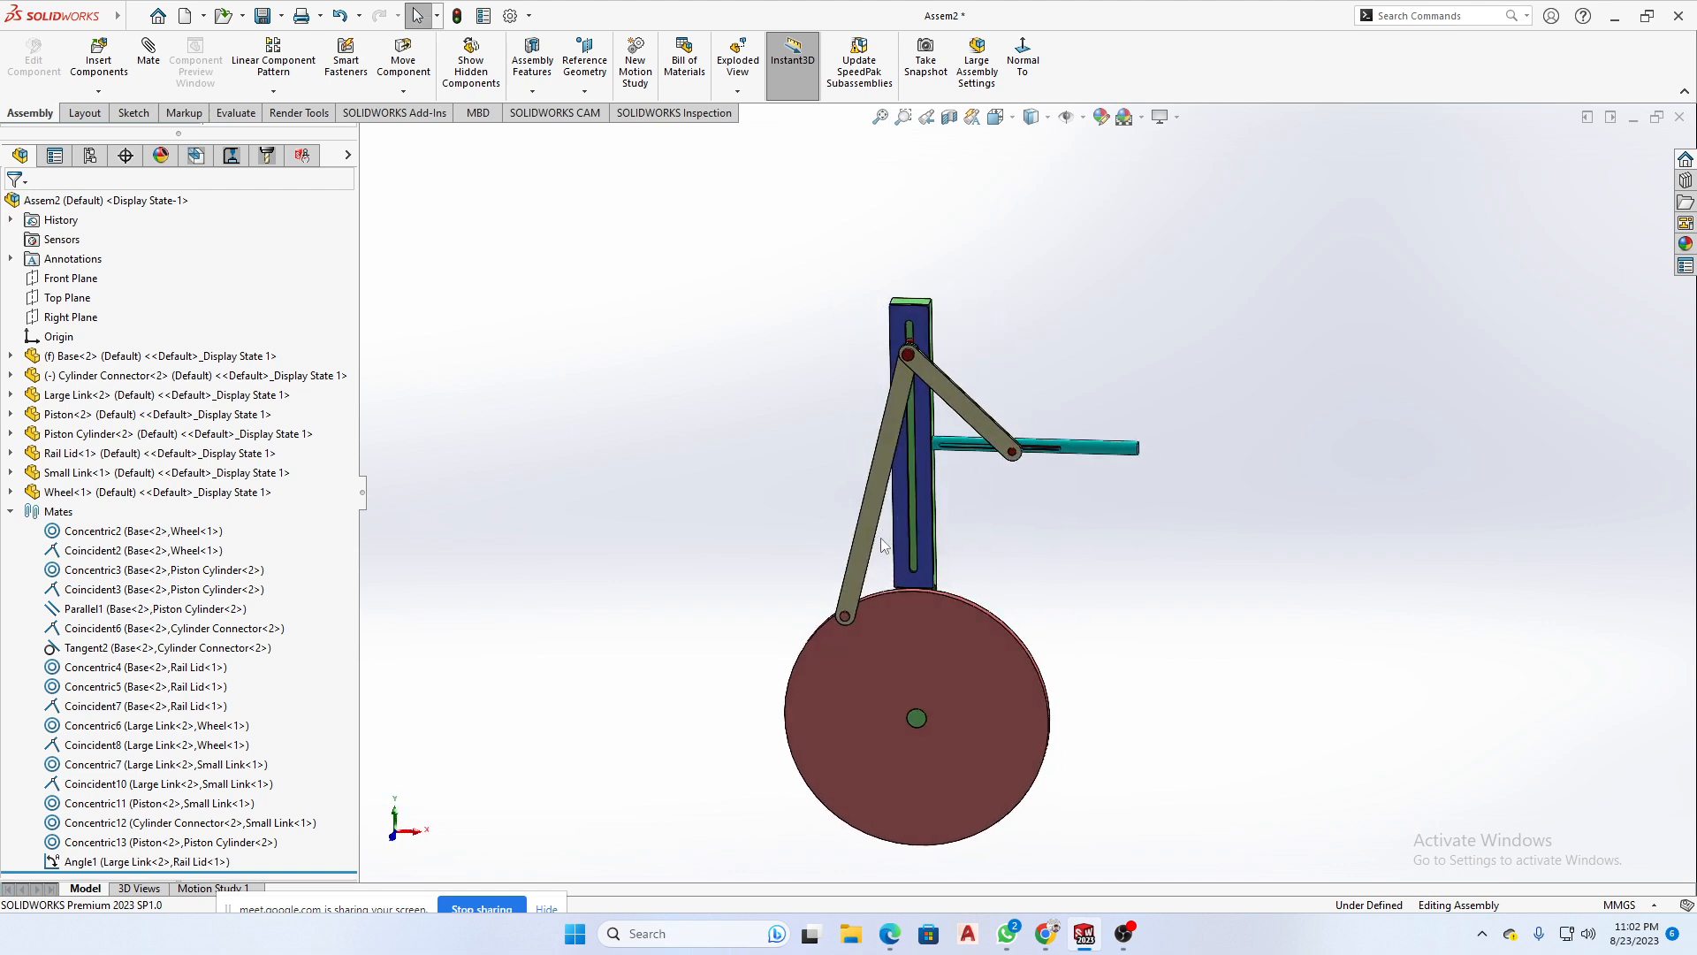
{"action": "middle_click_drag", "start_coordinate": [1184, 677], "coordinate": [1190, 588]}
{"action": "left_click_drag", "start_coordinate": [1144, 226], "coordinate": [590, 887]}
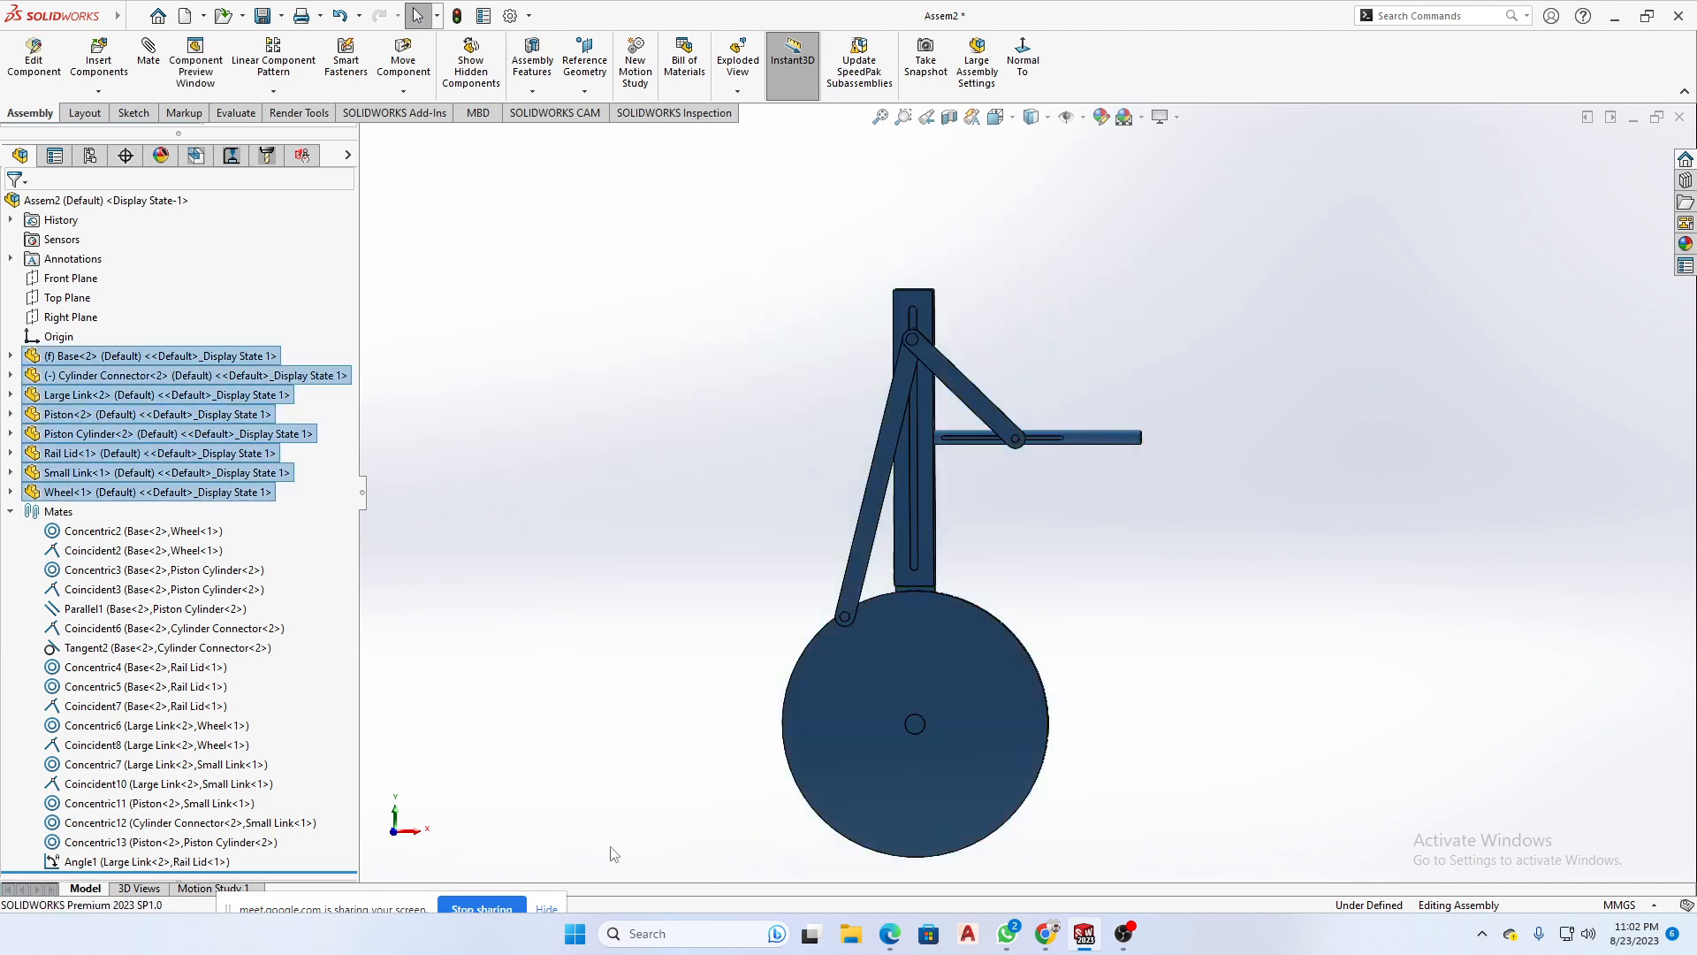
{"action": "left_click", "coordinate": [643, 727]}
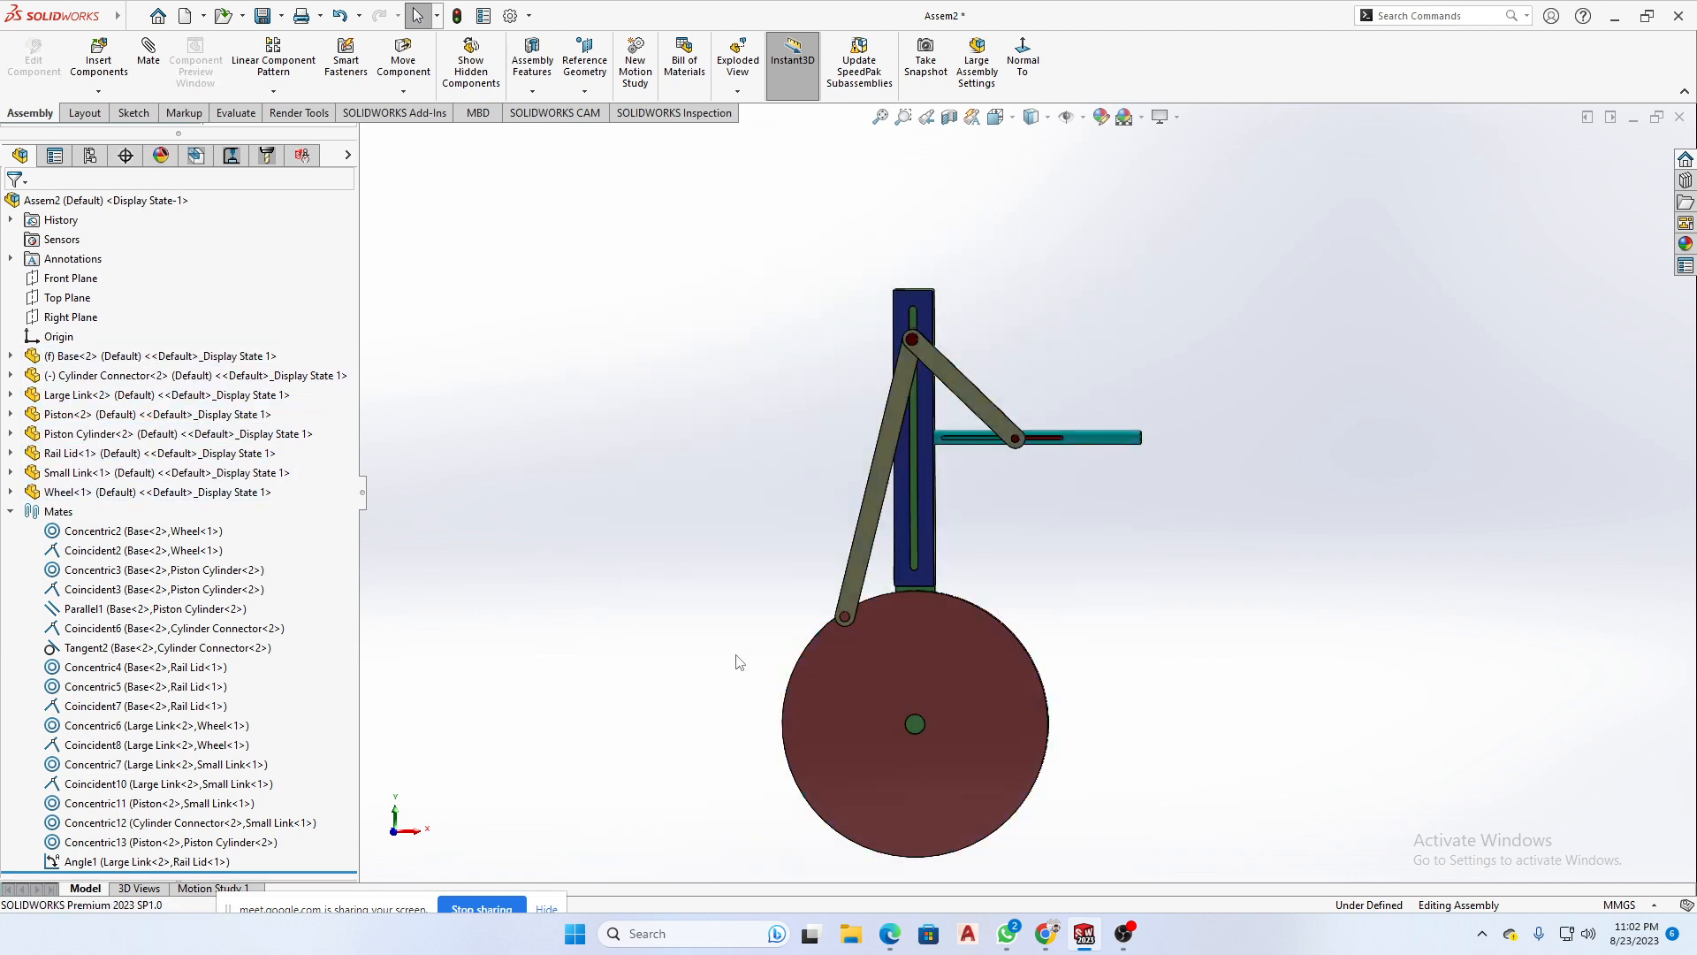
{"action": "middle_click_drag", "start_coordinate": [739, 662], "coordinate": [824, 704]}
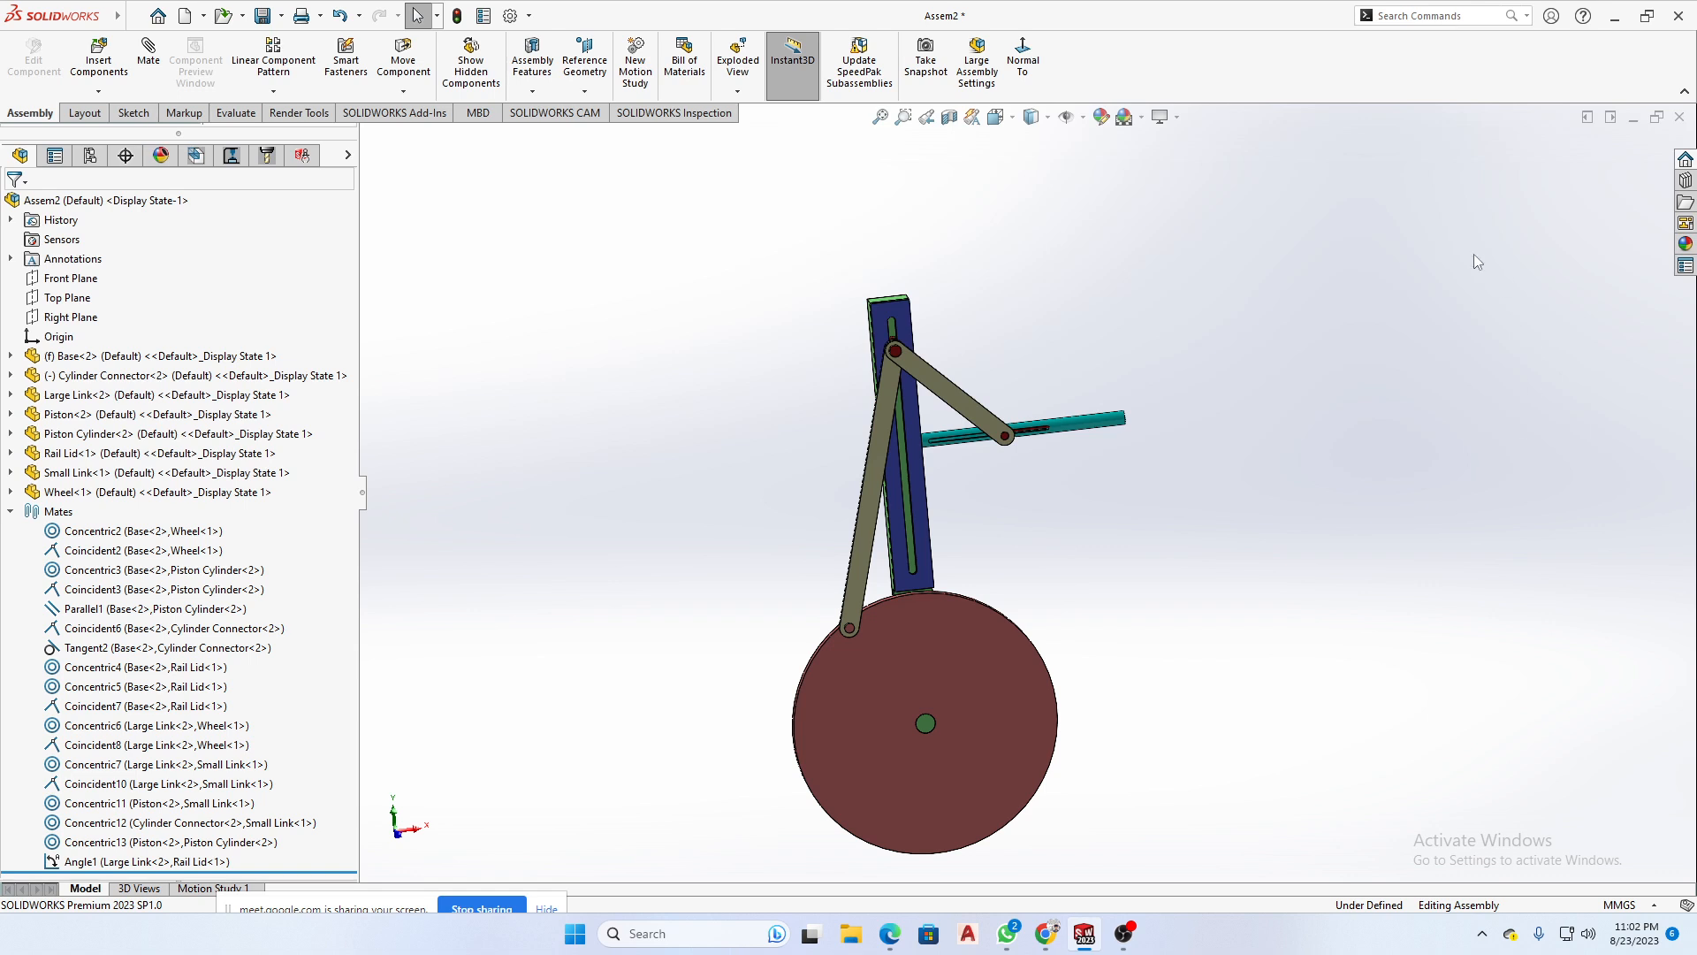
{"action": "left_click_drag", "start_coordinate": [1048, 272], "coordinate": [544, 724]}
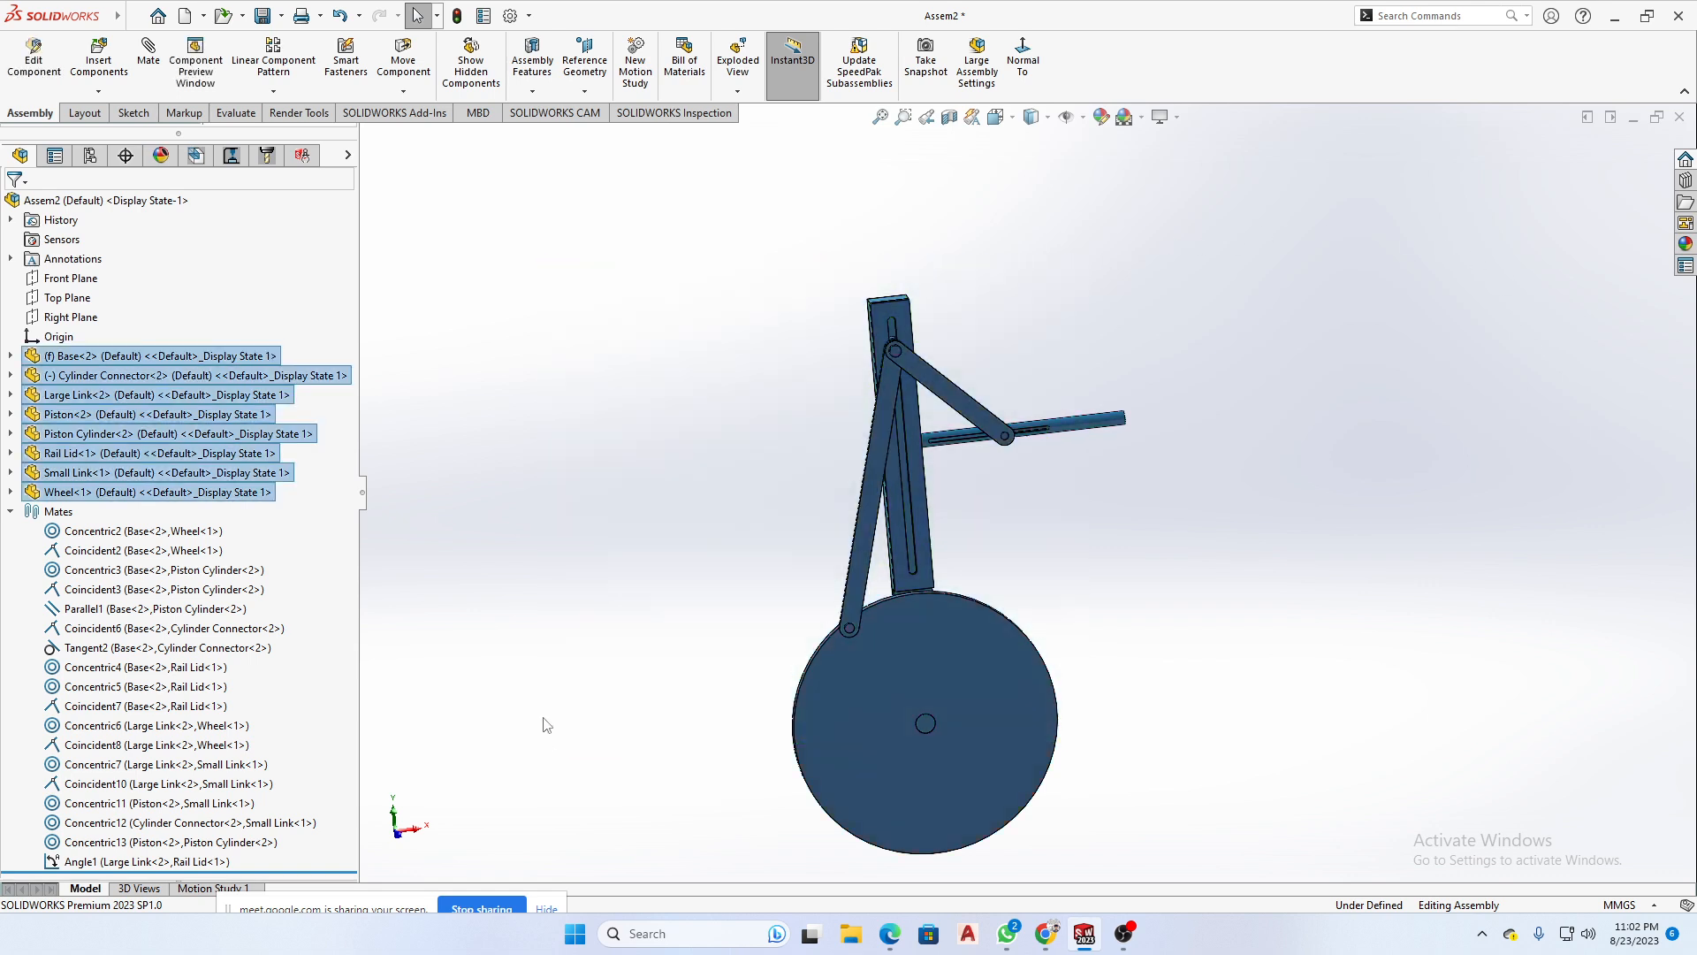
{"action": "left_click", "coordinate": [788, 481]}
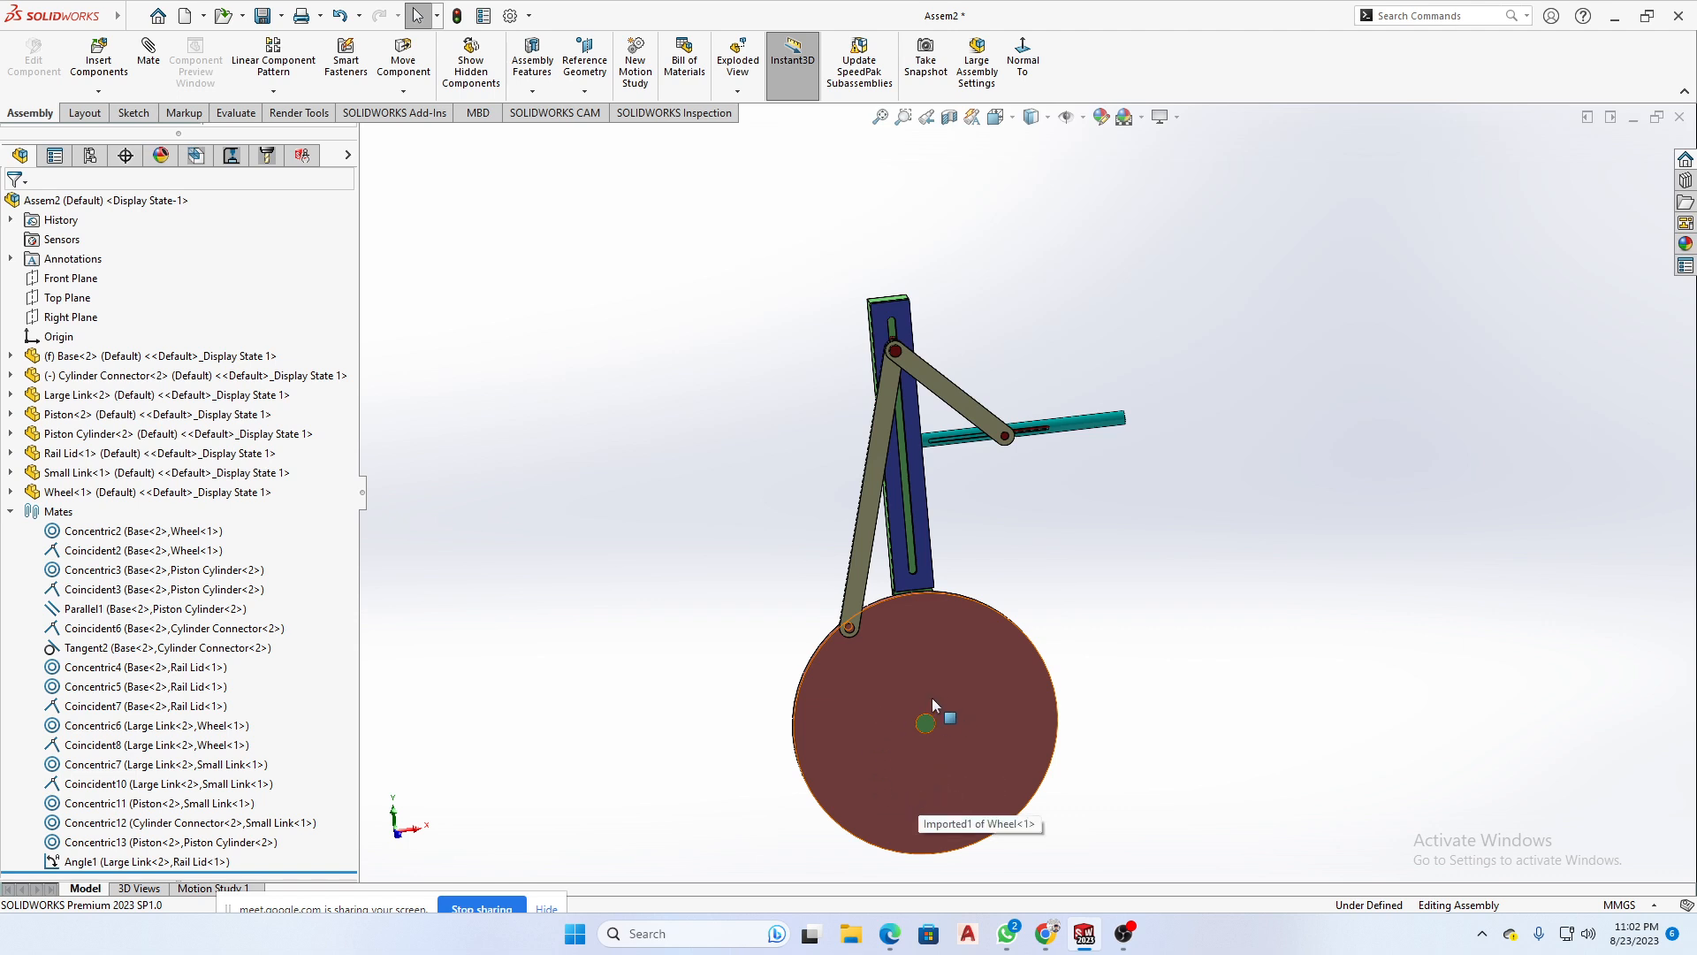
{"action": "middle_click_drag", "start_coordinate": [1009, 674], "coordinate": [1068, 644]}
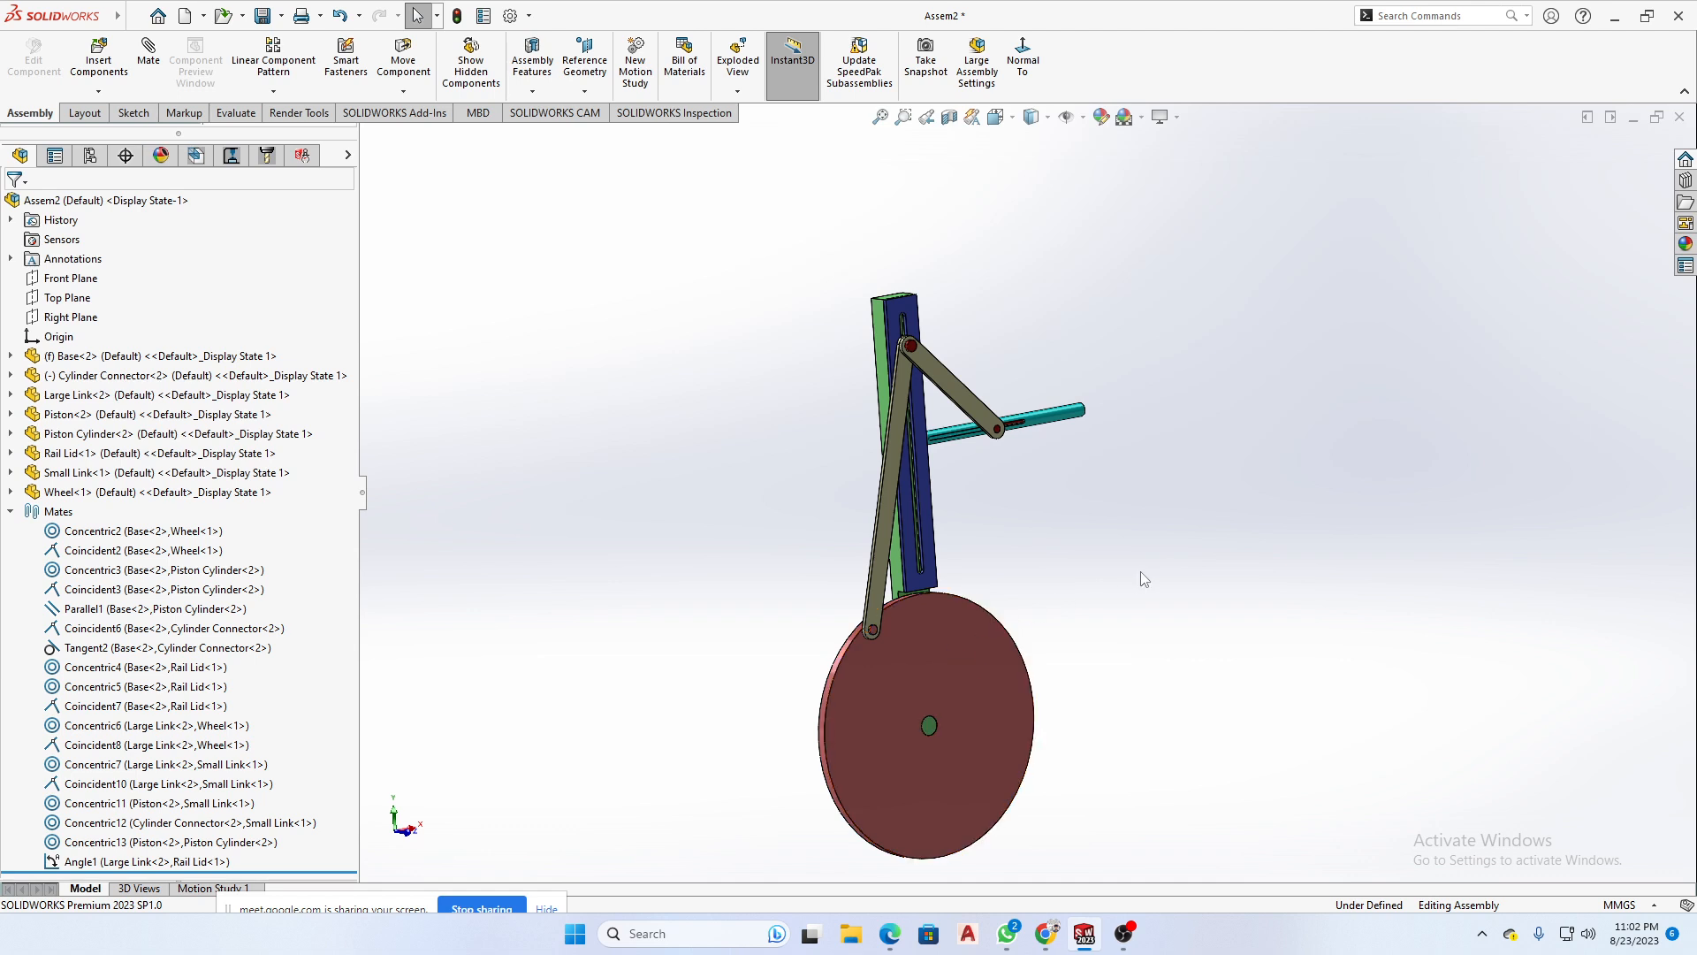
- Try to turn the Wheel to test the linkage's motion, and clear the selection
{"action": "left_click", "coordinate": [933, 643]}
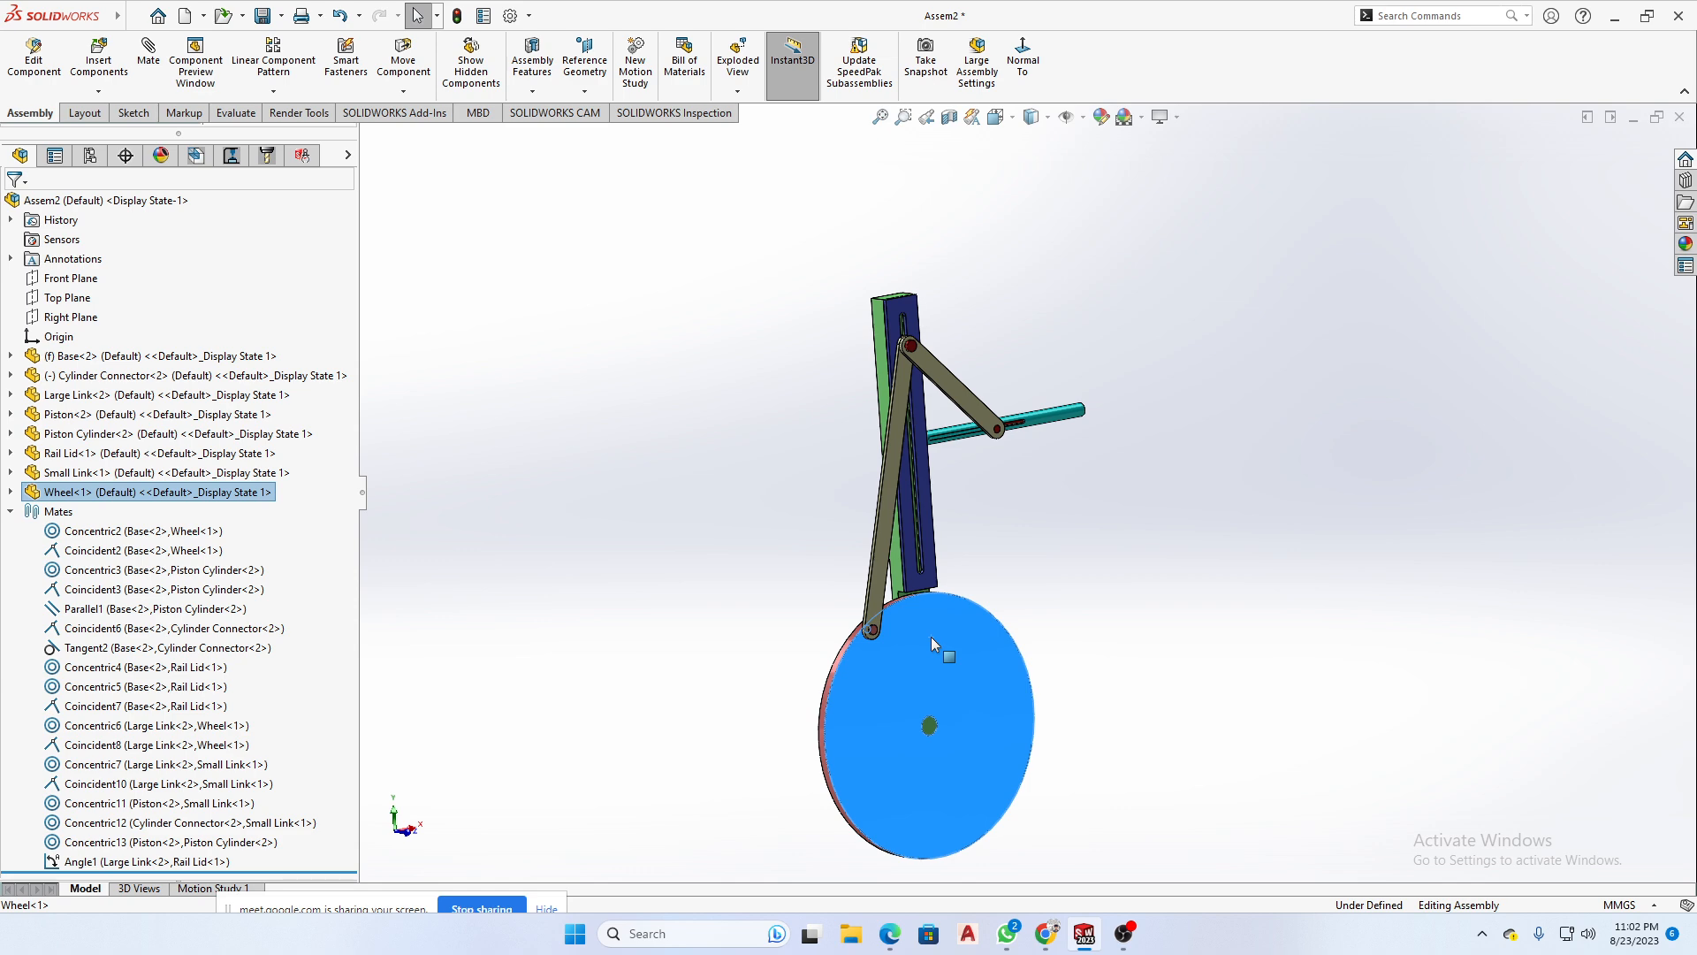
{"action": "left_click_drag", "start_coordinate": [931, 636], "coordinate": [982, 635]}
{"action": "left_click", "coordinate": [1189, 652]}
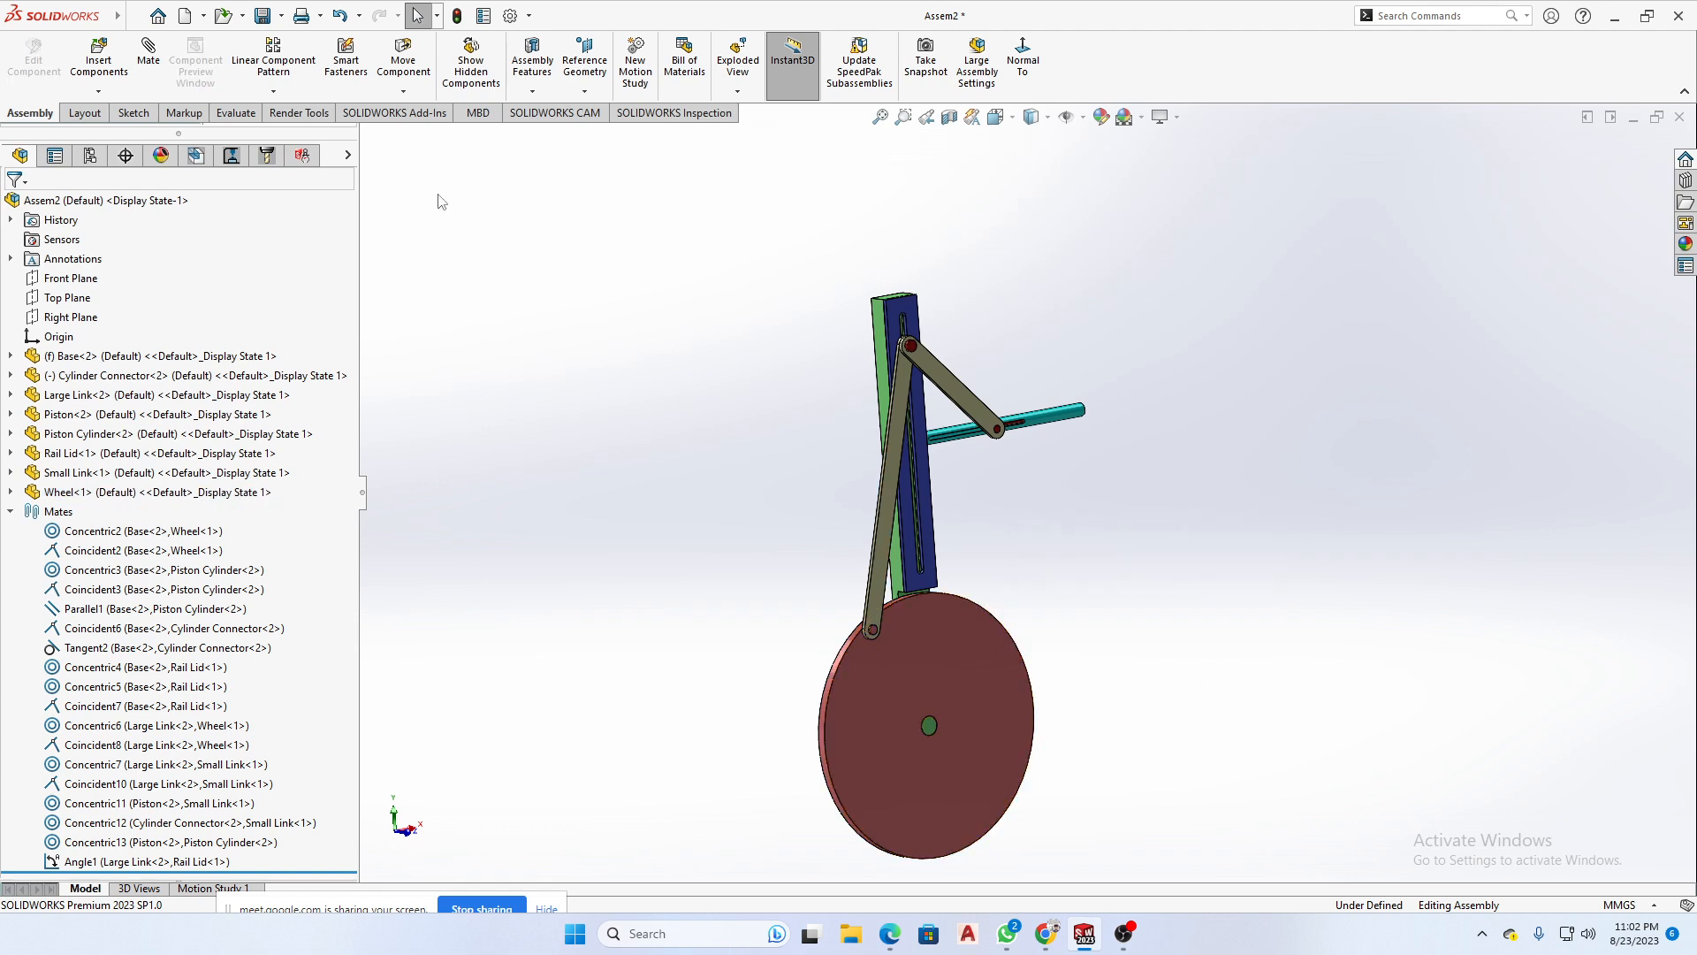
- Create a second instance of the Small Link in the empty space beyond the Piston Cylinder
{"action": "scroll", "coordinate": [1017, 415], "scroll_direction": "down", "scroll_amount": 5}
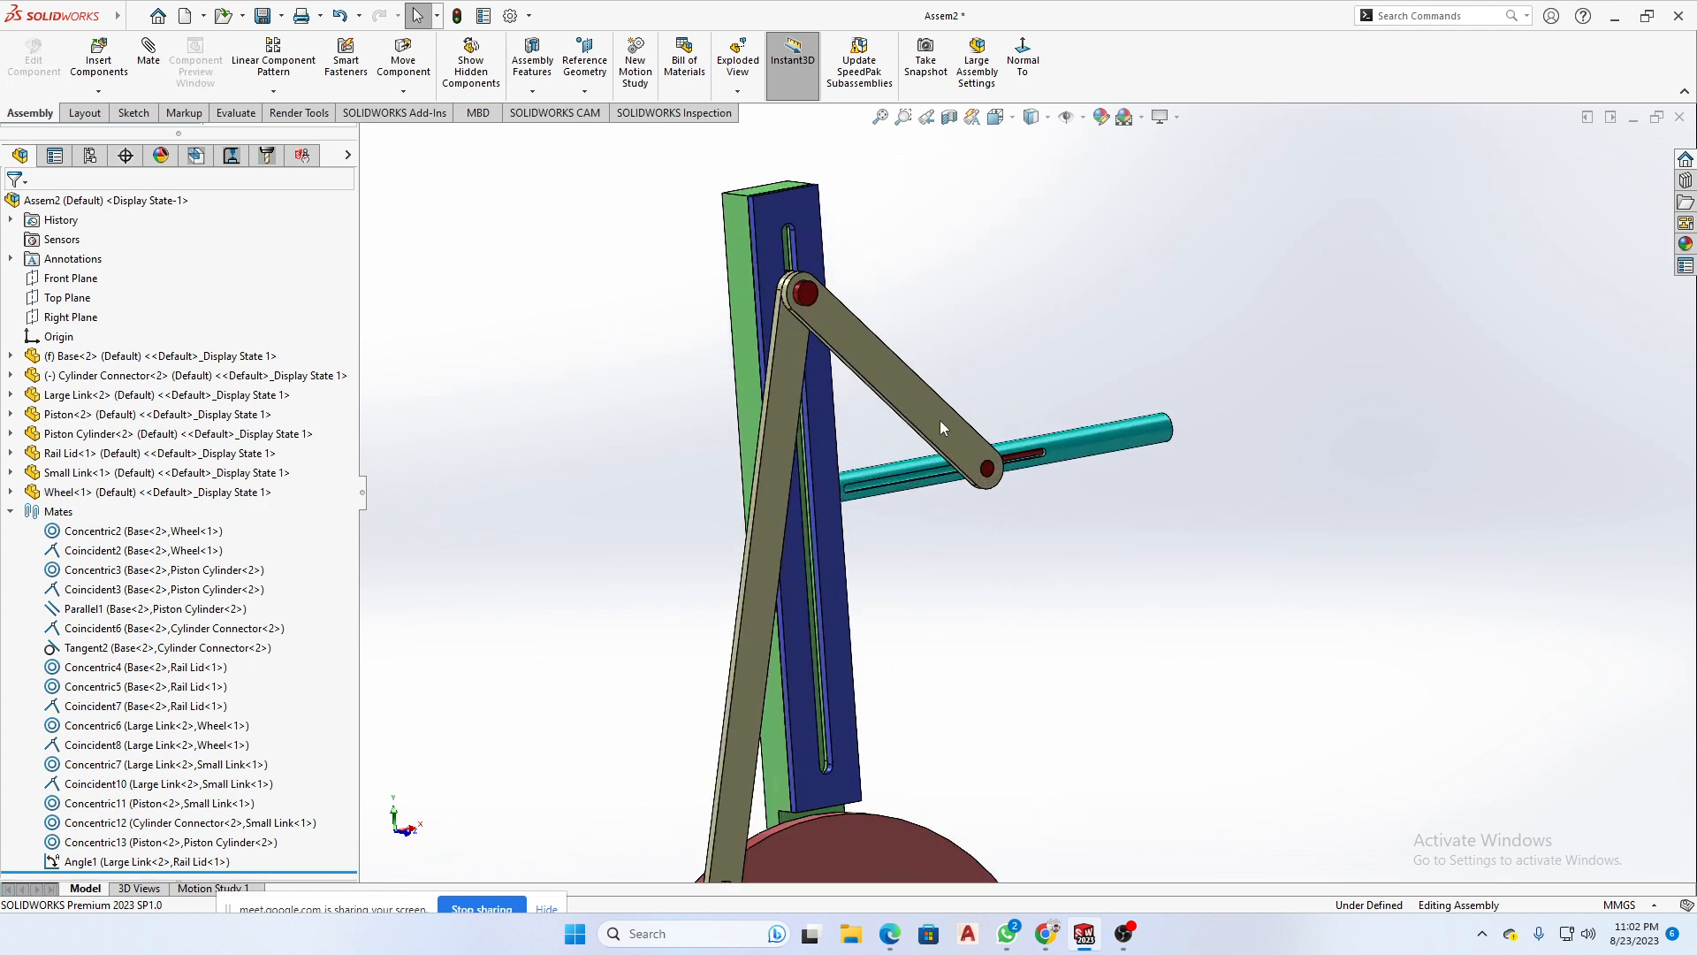
{"action": "left_click_drag", "start_coordinate": [926, 406], "coordinate": [1354, 460], "text": "ctrl"}
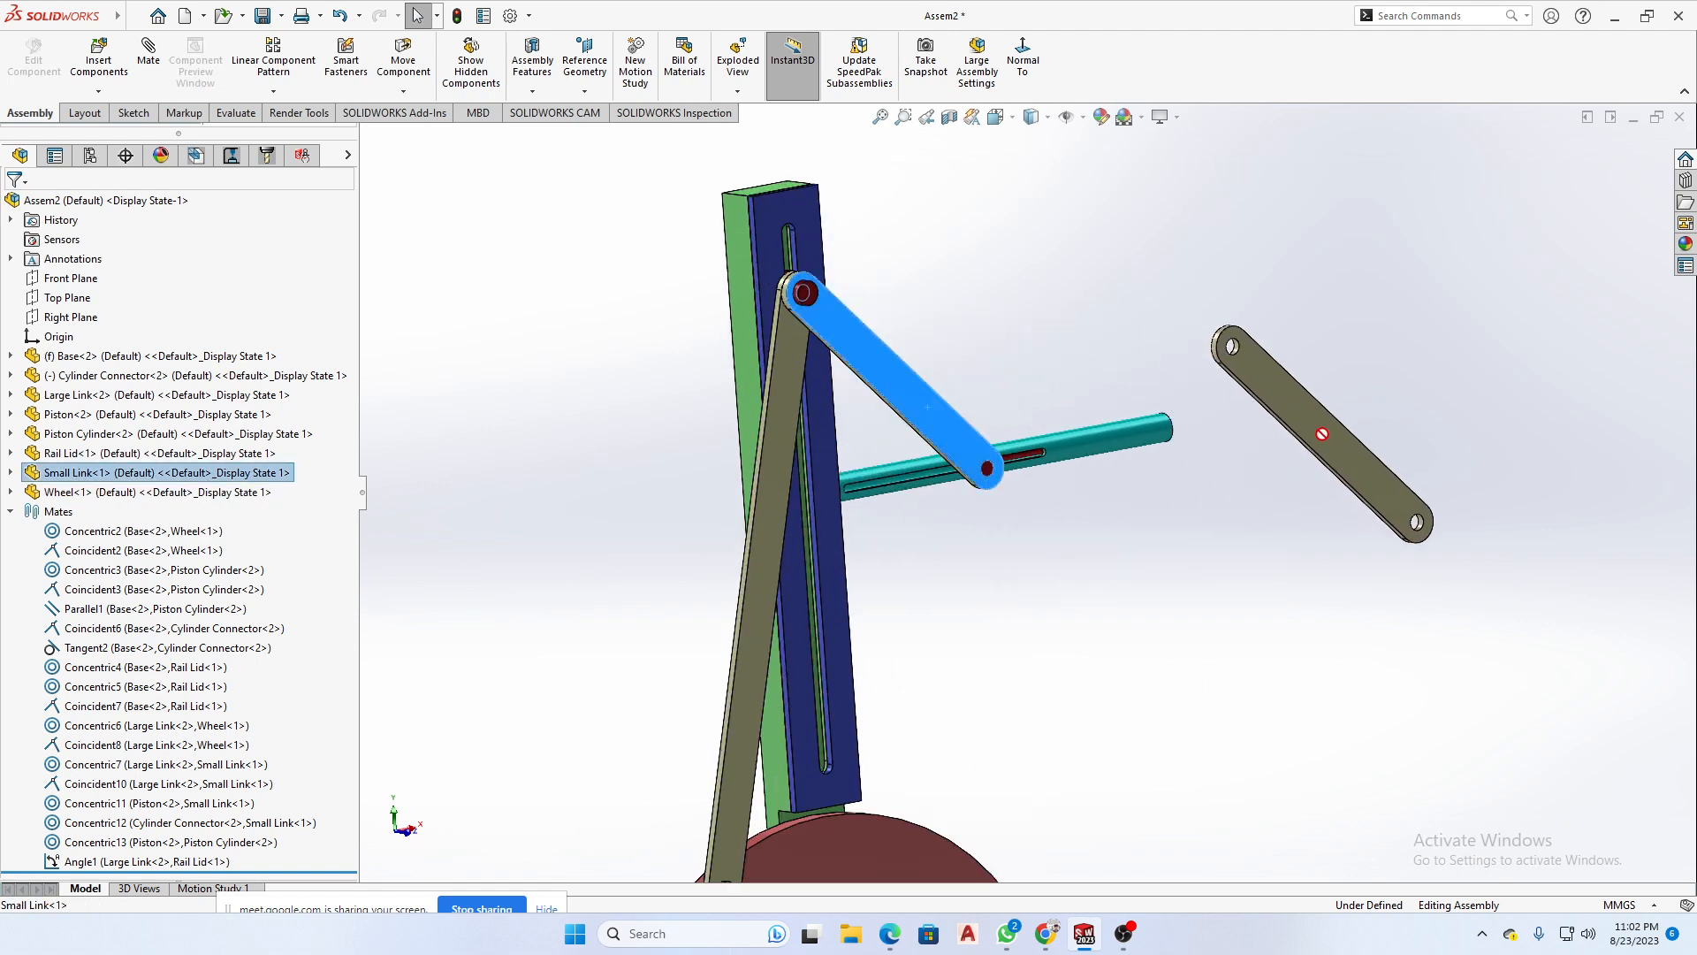
{"action": "scroll", "coordinate": [1386, 486], "scroll_direction": "up", "scroll_amount": 2}
{"action": "scroll", "coordinate": [1386, 482], "scroll_direction": "down", "scroll_amount": 3}
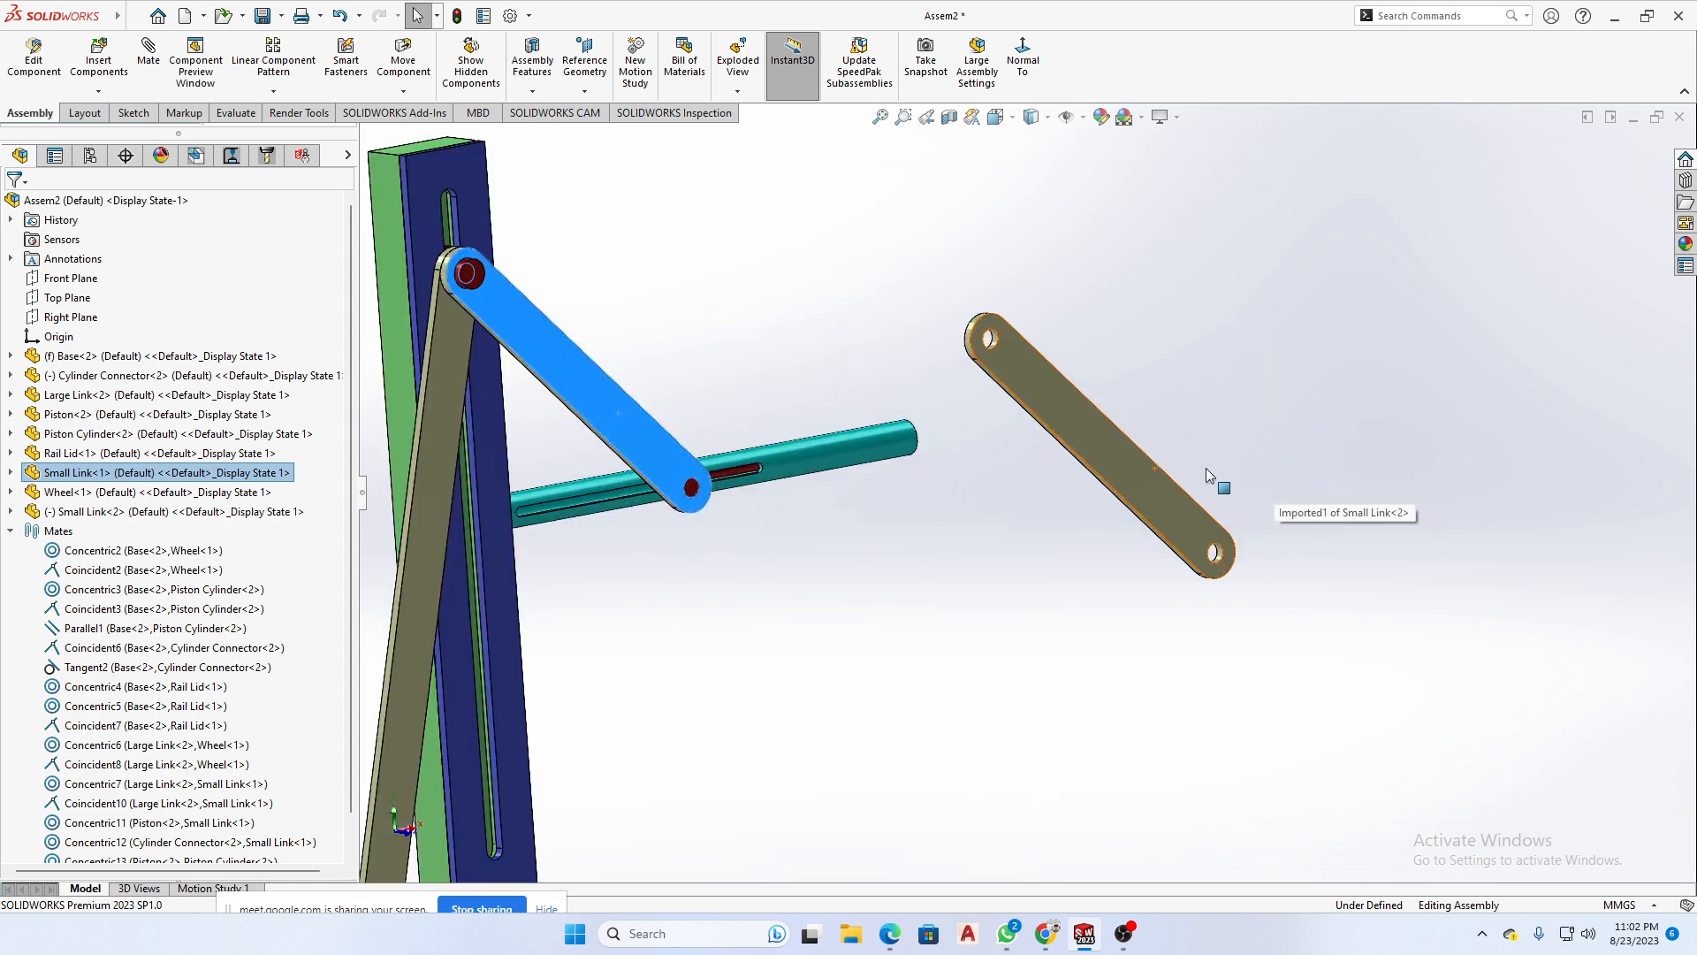
- Select the copied Small Link and turn it freely so it tilts out of the linkage plane
{"action": "left_click", "coordinate": [1105, 442]}
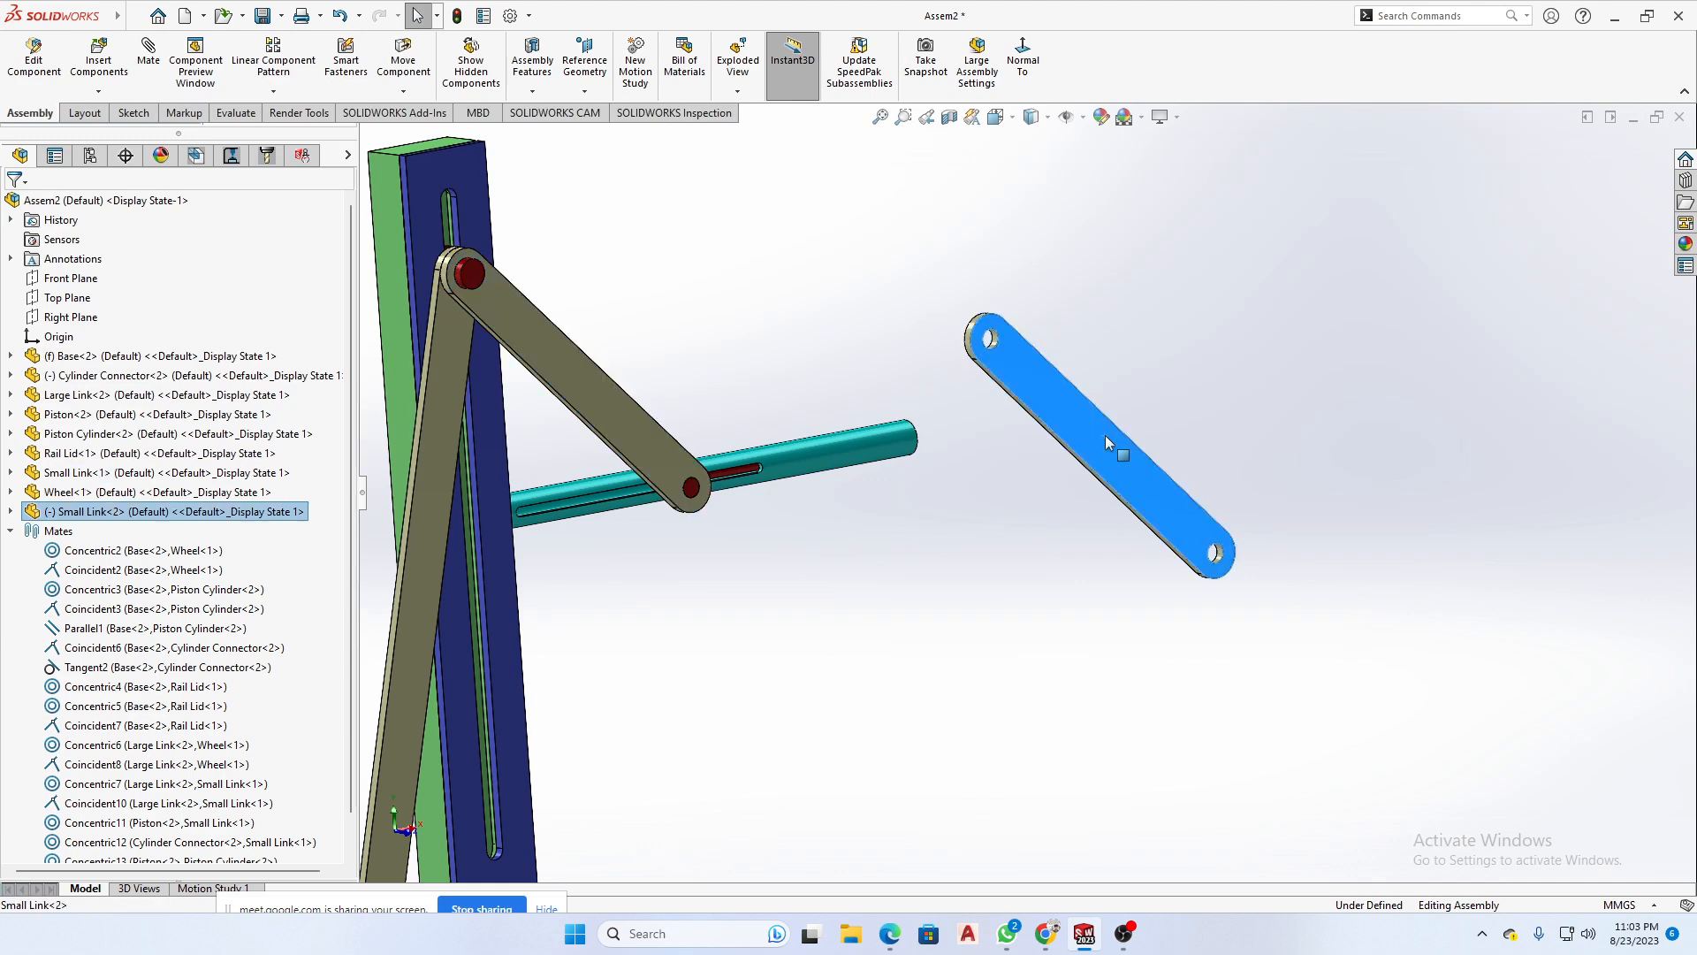
{"action": "right_click", "coordinate": [1105, 435]}
{"action": "left_click", "coordinate": [1038, 395]}
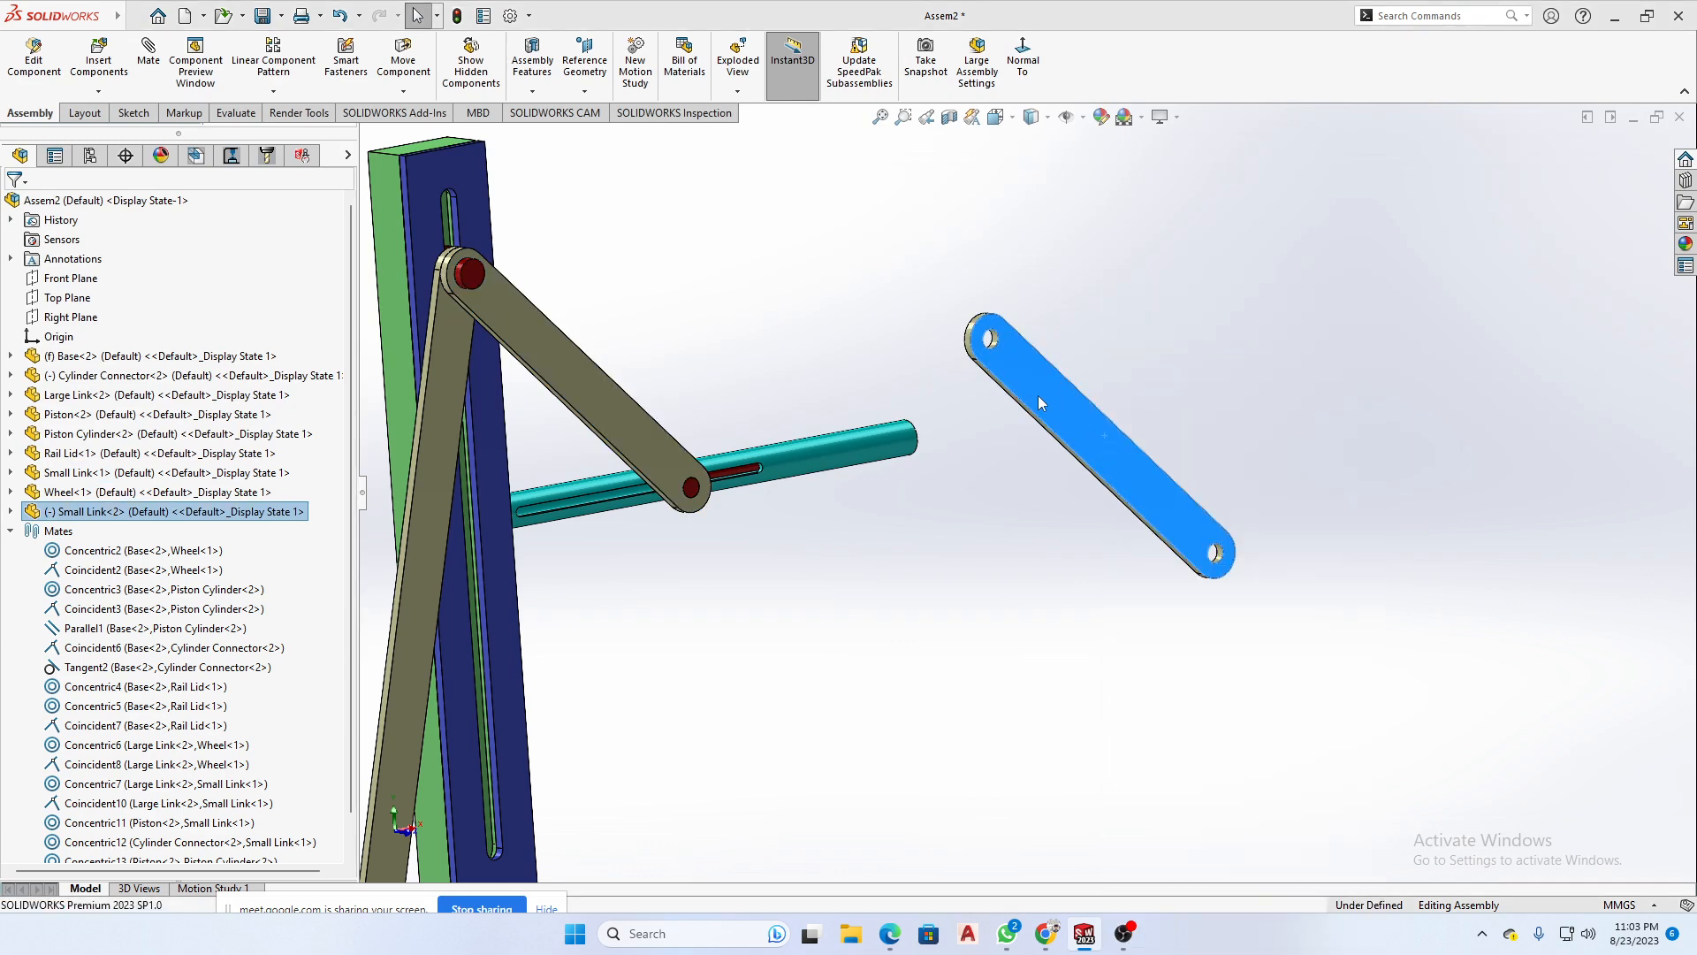
{"action": "right_click_drag", "start_coordinate": [1038, 395], "coordinate": [1064, 428]}
{"action": "left_click", "coordinate": [1065, 428]}
{"action": "left_click", "coordinate": [1137, 343]}
{"action": "left_click", "coordinate": [1255, 402]}
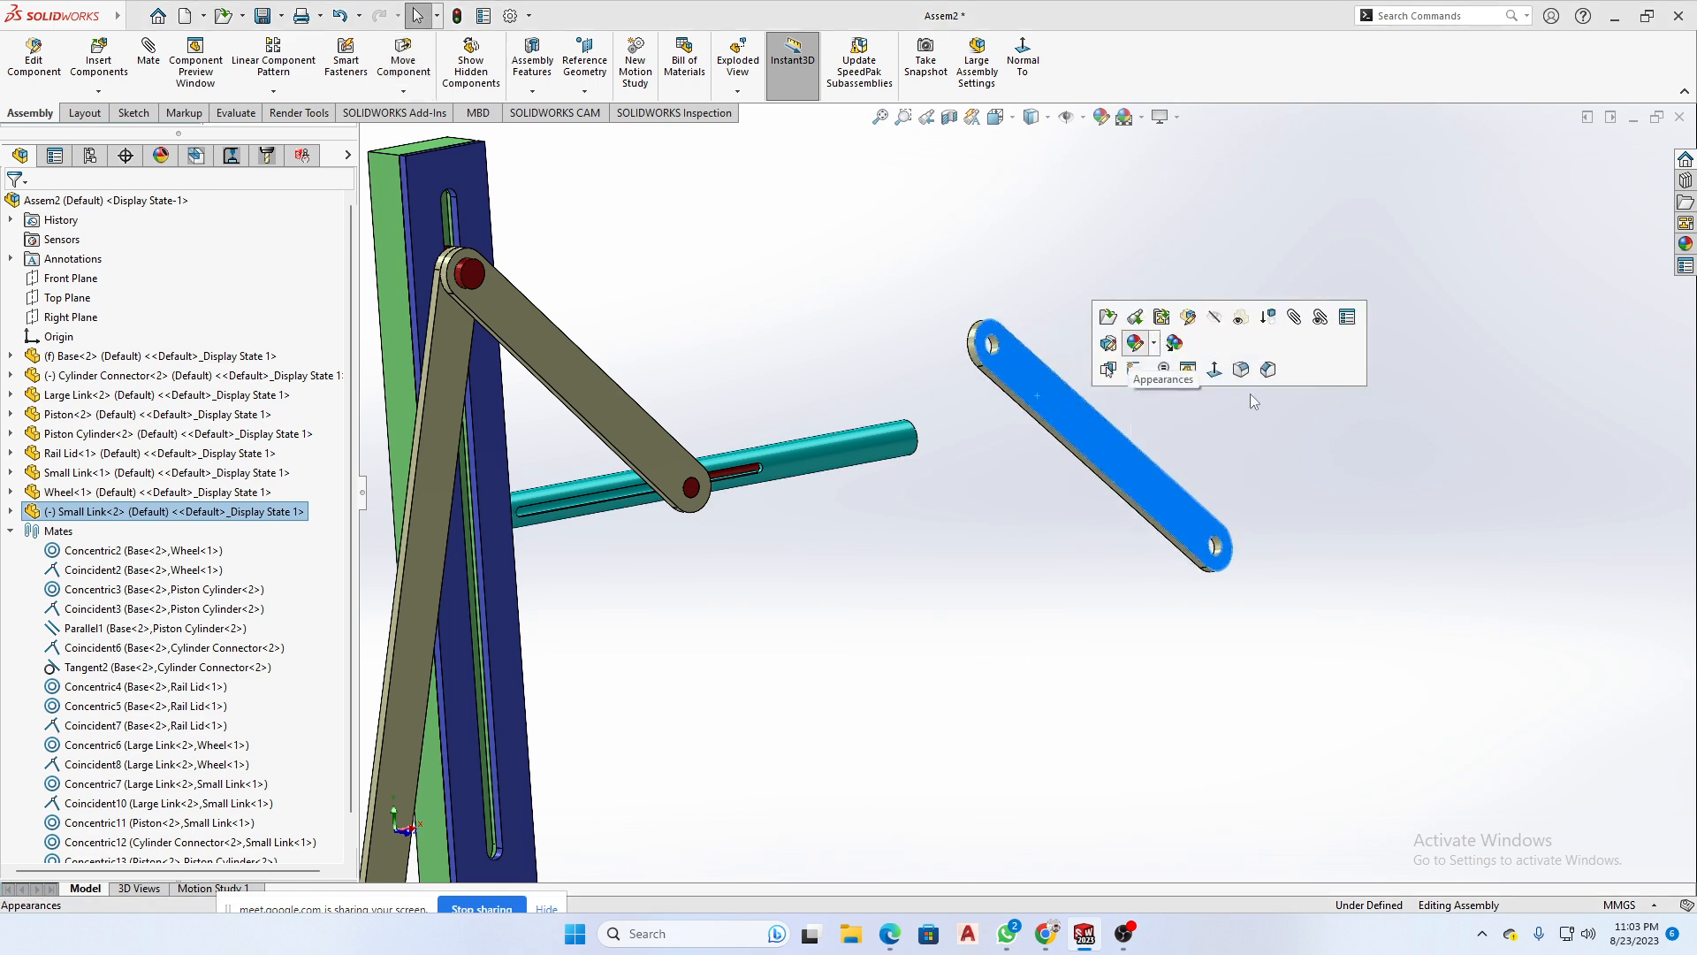
{"action": "left_click", "coordinate": [1220, 489]}
{"action": "left_click", "coordinate": [1090, 436]}
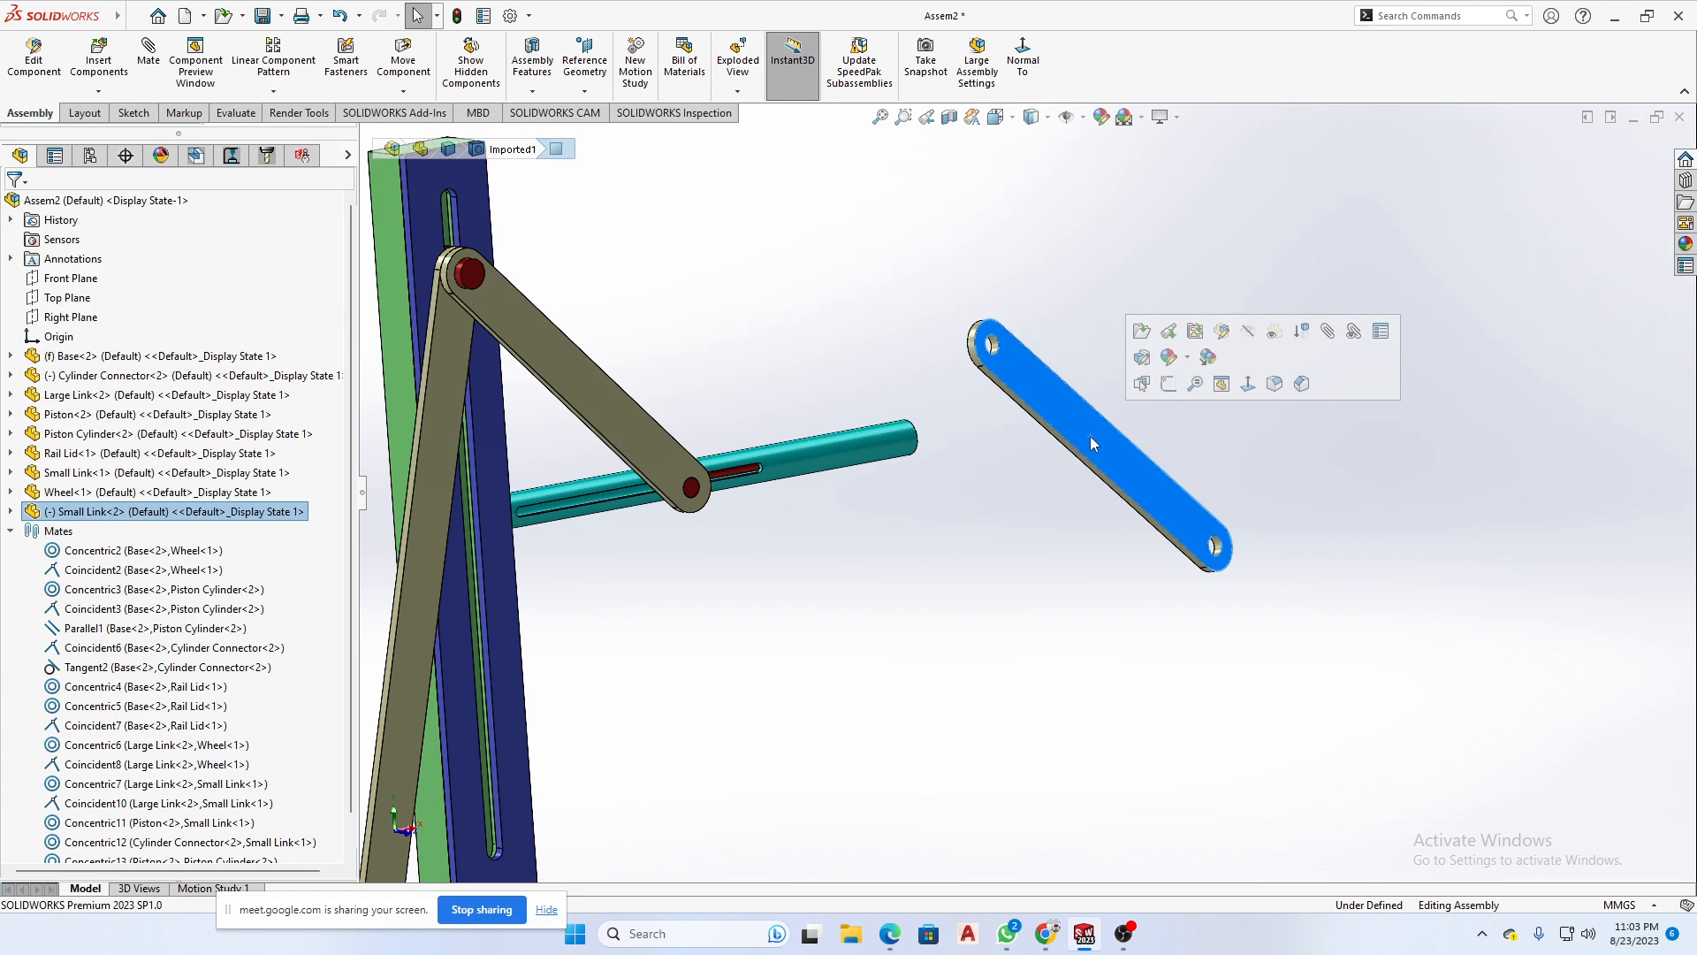
{"action": "right_click_drag", "start_coordinate": [1090, 437], "coordinate": [1025, 526]}
- Check the tilted Small Link copy from both sides, and turn it further about its centre
{"action": "mouse_move", "coordinate": [1234, 425]}
{"action": "right_mouse_down"}
{"action": "mouse_move", "coordinate": [1418, 388]}
{"action": "mouse_move", "coordinate": [1291, 435]}
{"action": "mouse_move", "coordinate": [1167, 442]}
{"action": "mouse_move", "coordinate": [1244, 428]}
{"action": "right_mouse_up"}
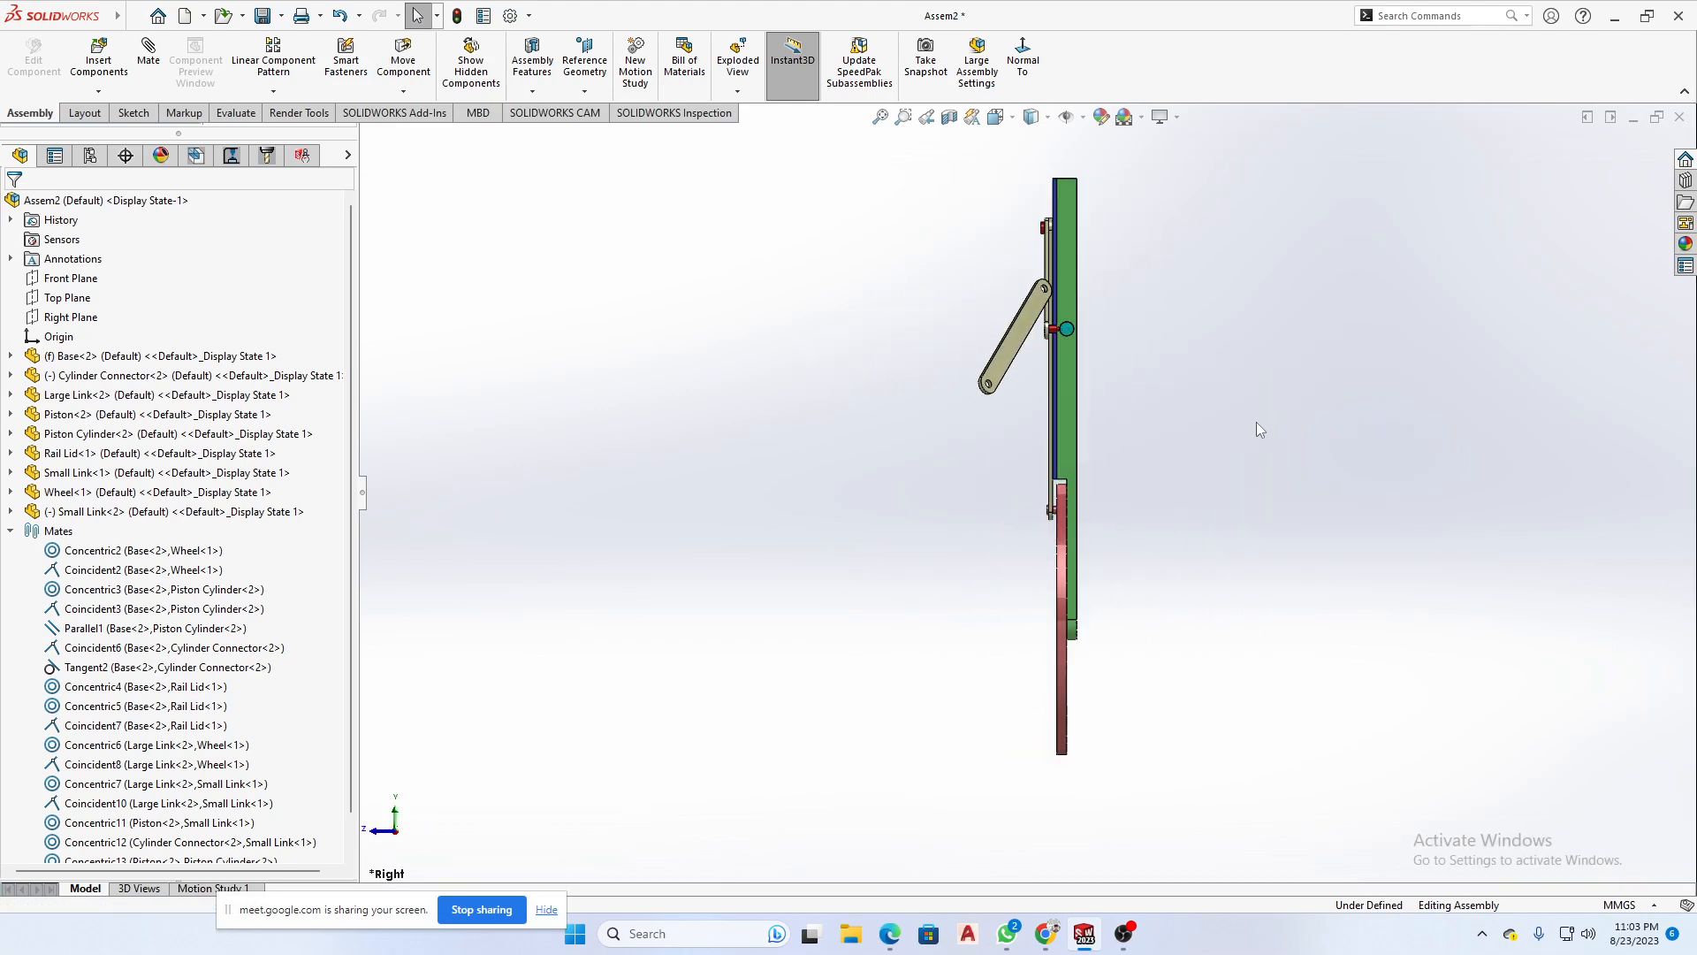
{"action": "right_click_drag", "start_coordinate": [1360, 492], "coordinate": [1238, 495]}
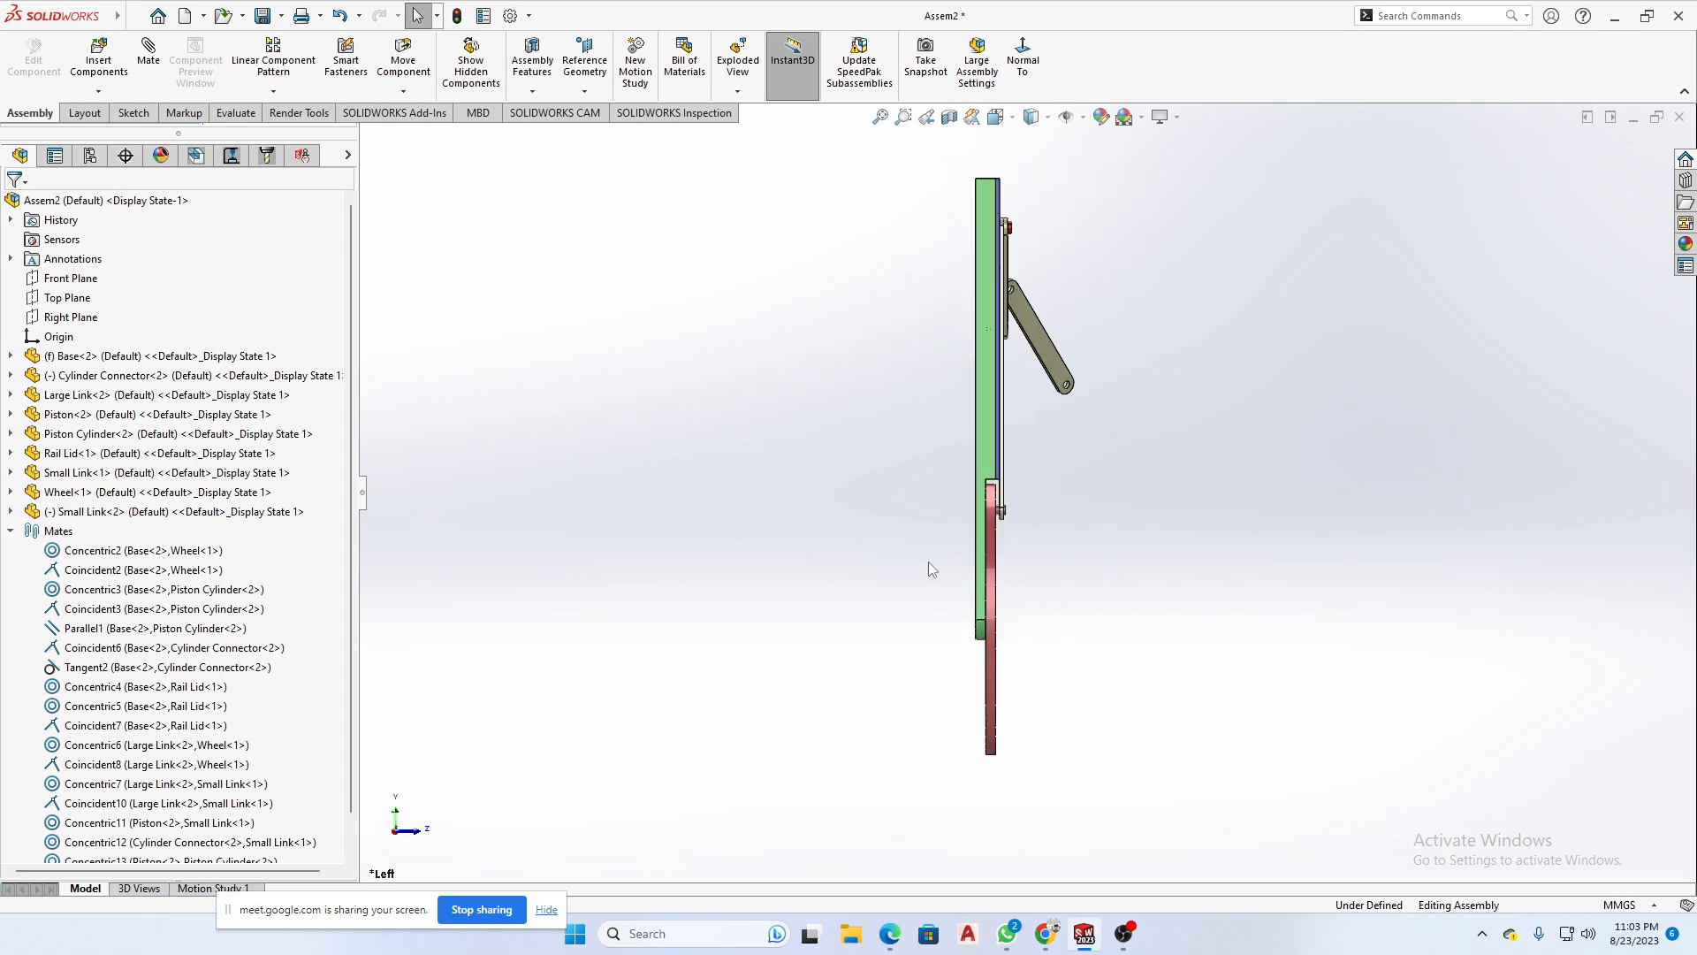
{"action": "middle_click_drag", "start_coordinate": [1169, 502], "coordinate": [1052, 497]}
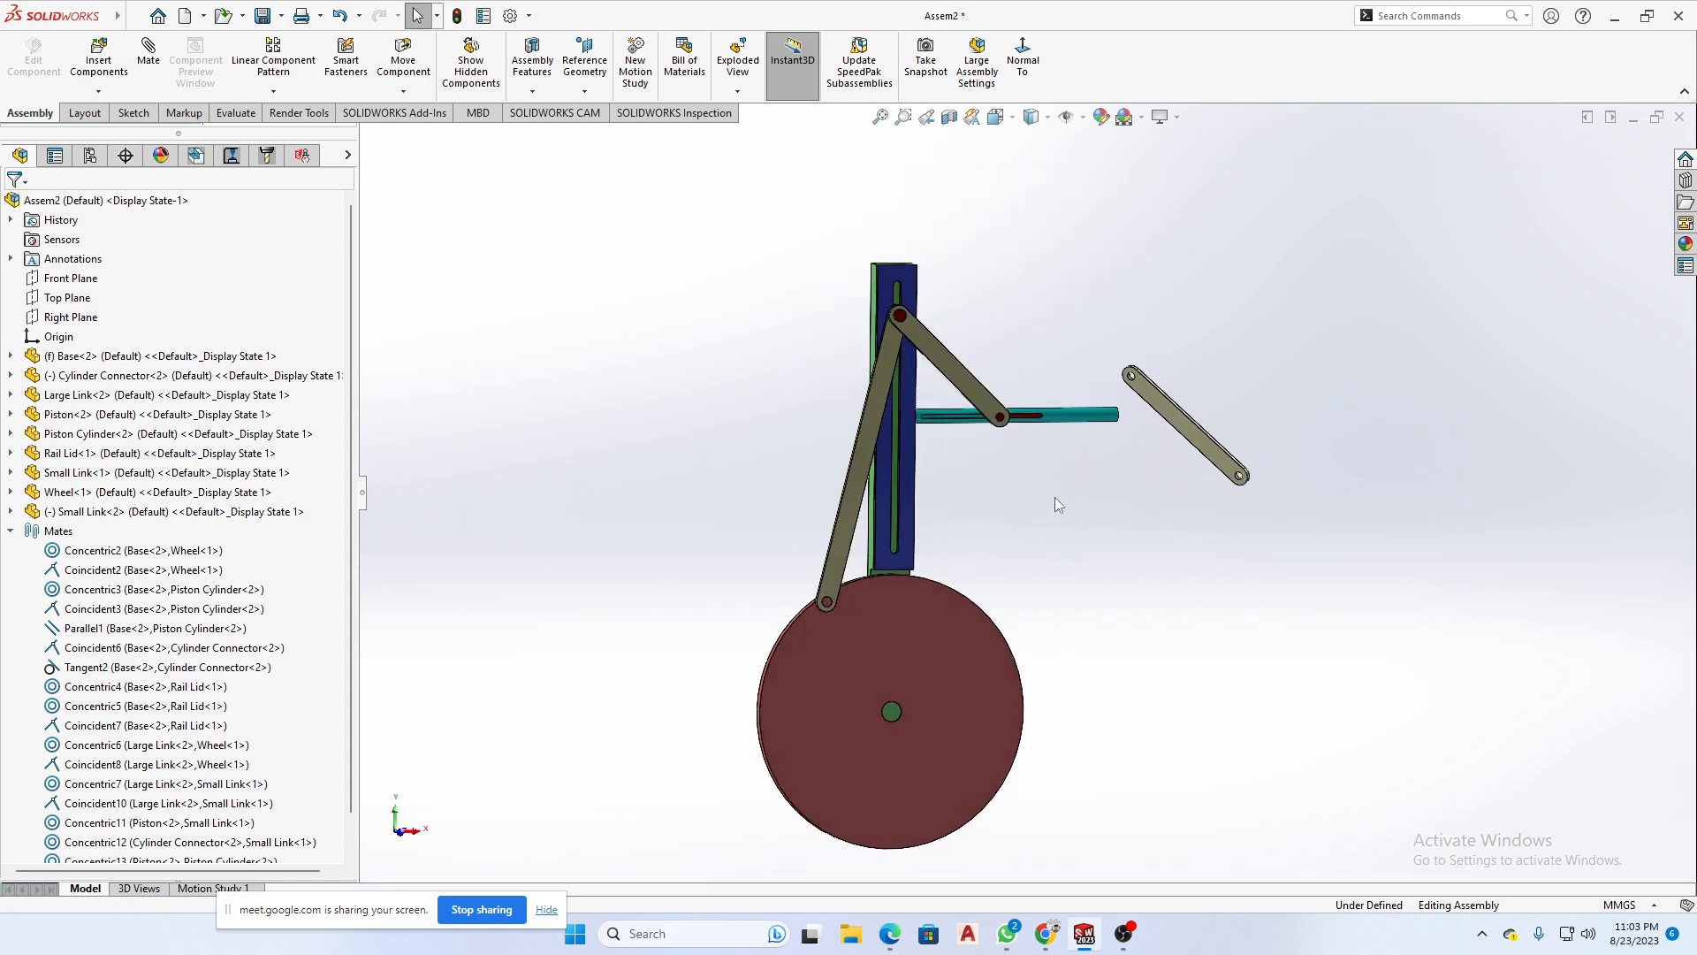
{"action": "scroll", "coordinate": [1199, 416], "scroll_direction": "down", "scroll_amount": 3}
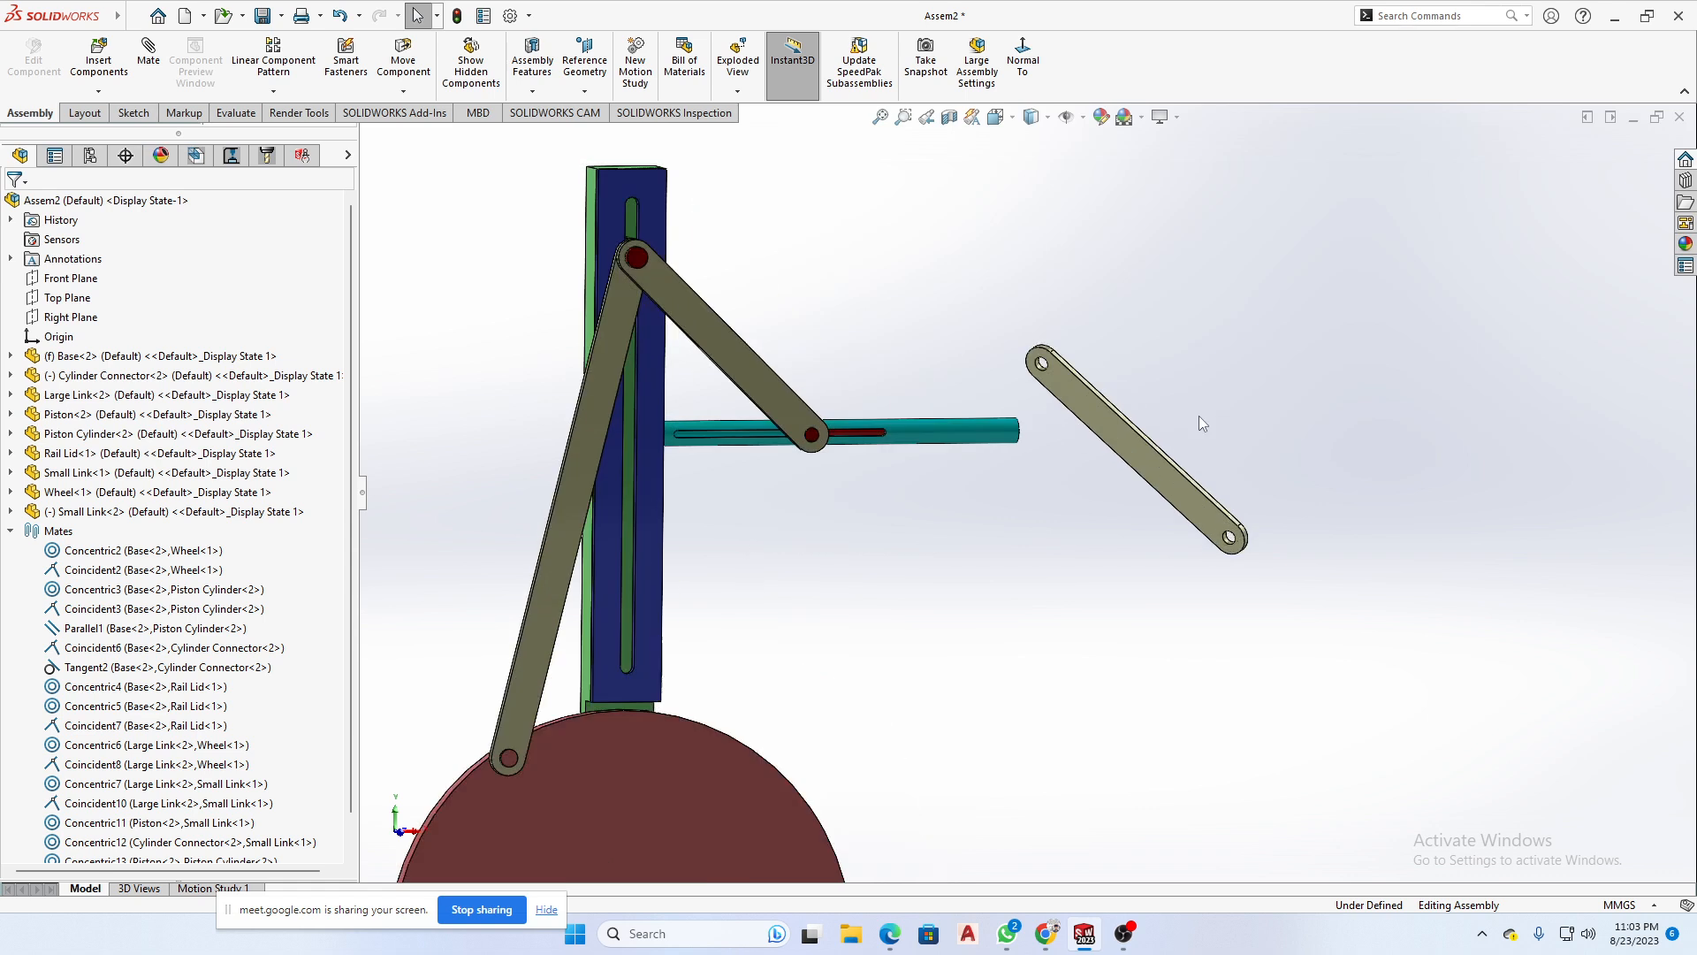
{"action": "left_click", "coordinate": [1134, 445]}
{"action": "right_click_drag", "start_coordinate": [1134, 445], "coordinate": [1355, 343]}
{"action": "left_click", "coordinate": [1252, 322]}
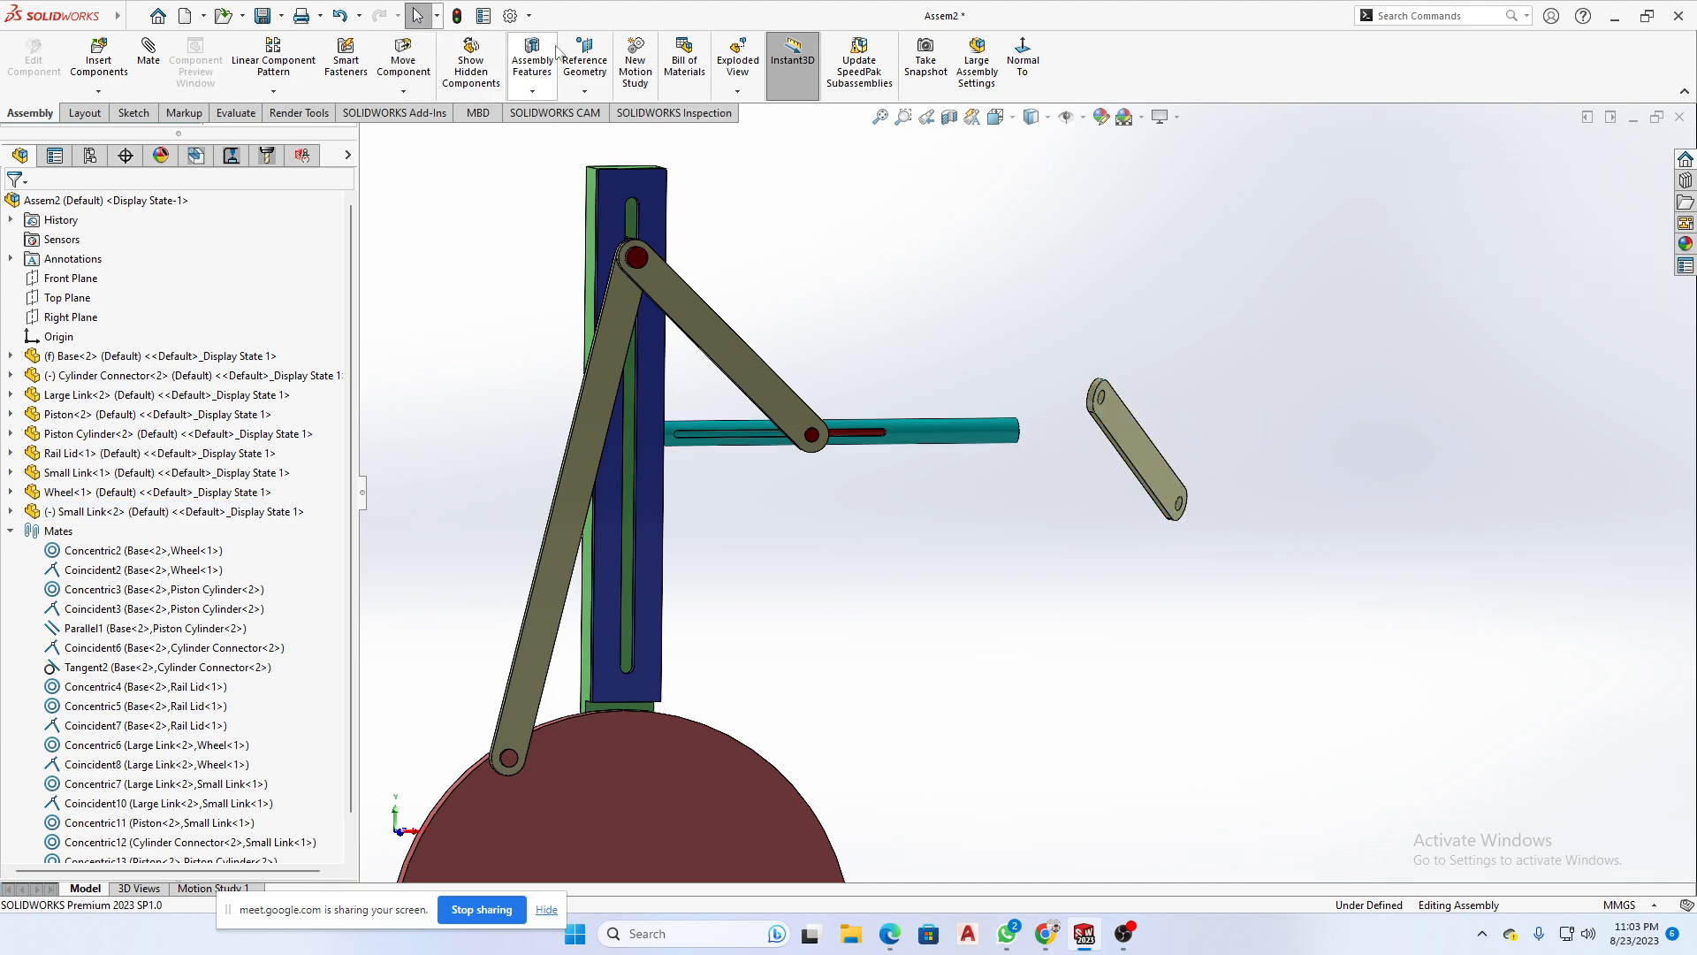
- Use Rotate Component with Free Drag to turn the copied Small Link's flat face toward the view
{"action": "left_click", "coordinate": [534, 92]}
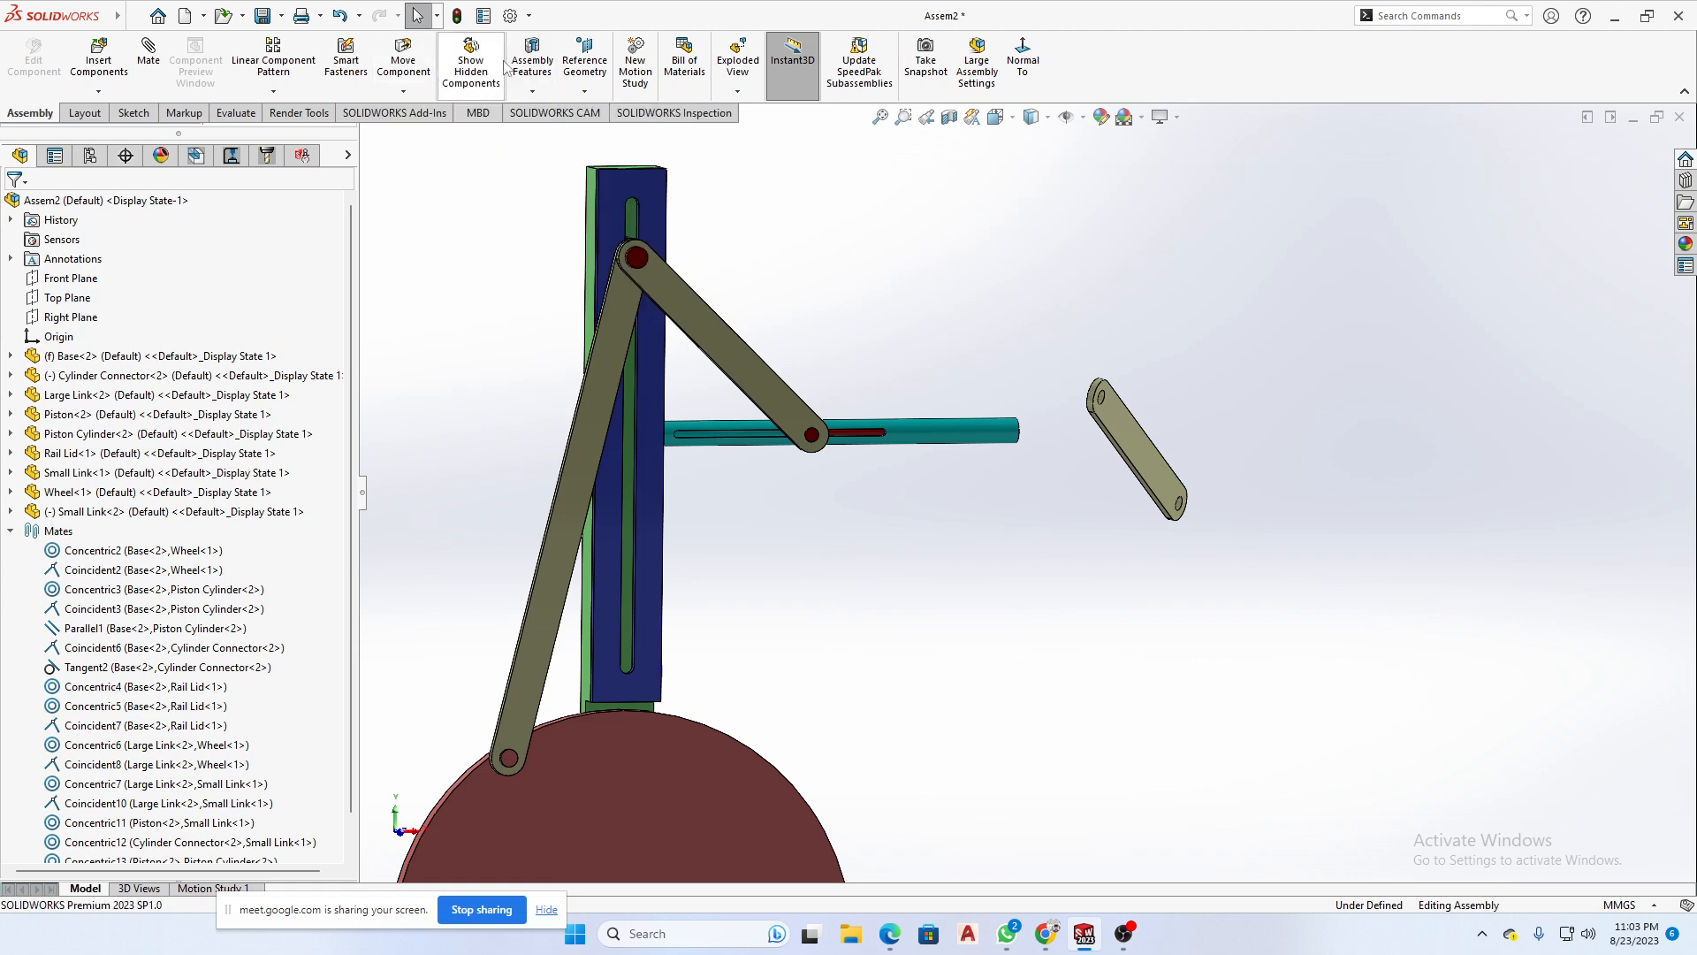
{"action": "left_click", "coordinate": [587, 86]}
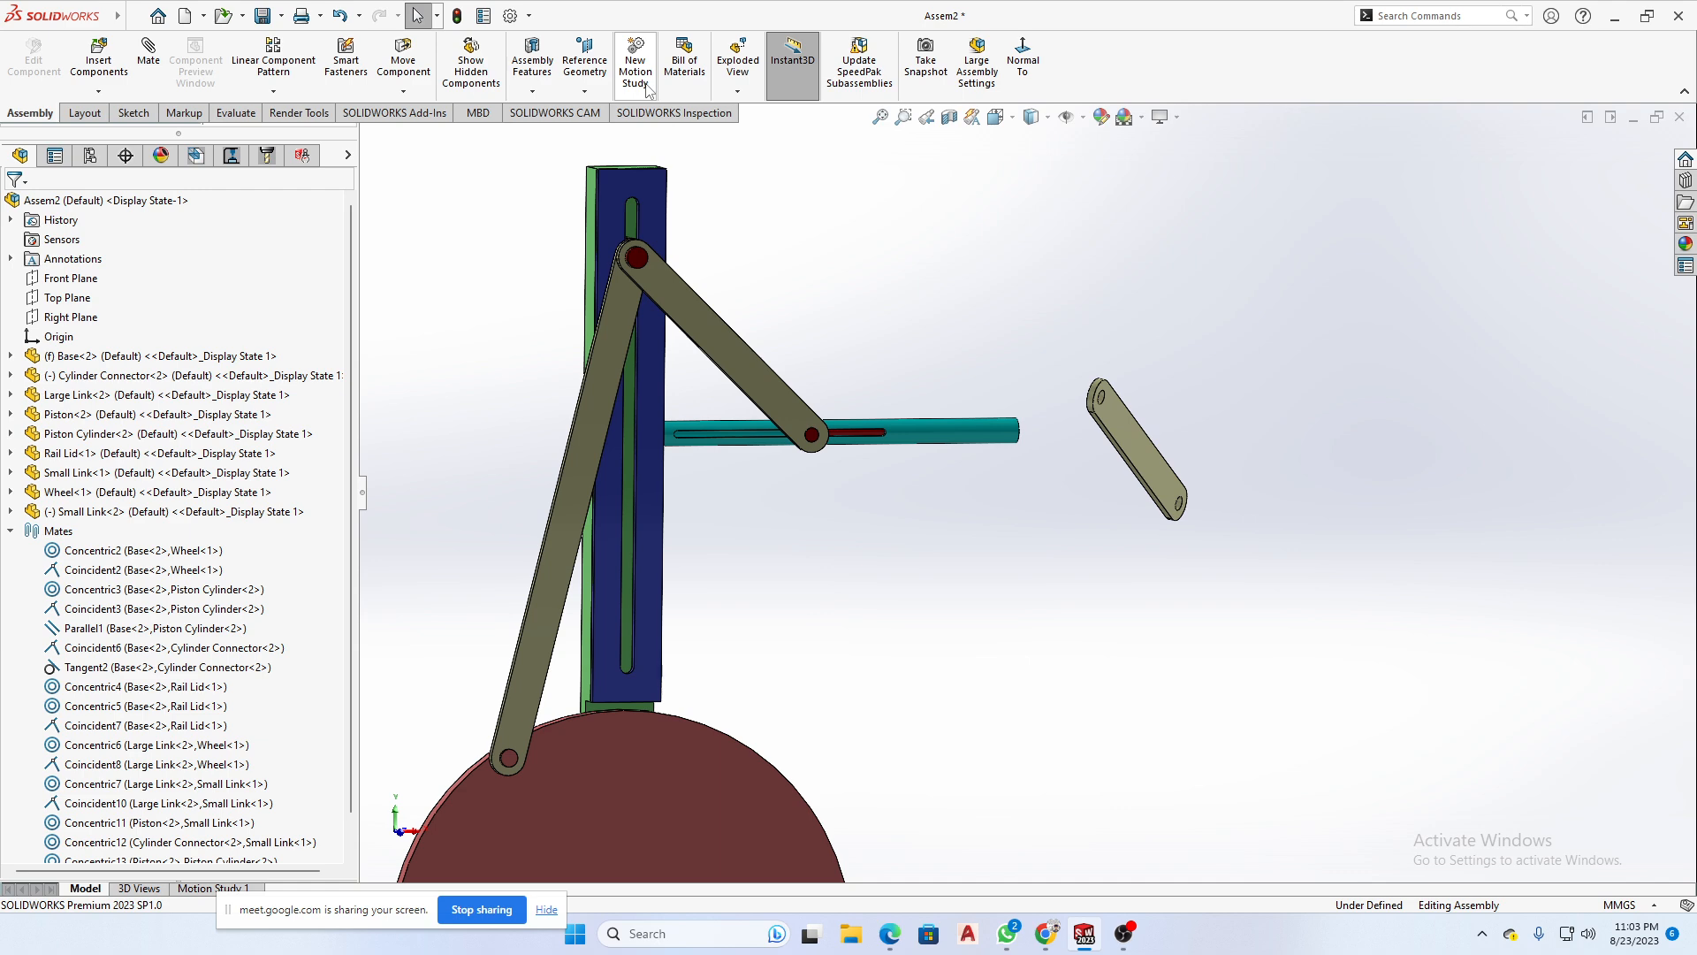
{"action": "left_click", "coordinate": [404, 92]}
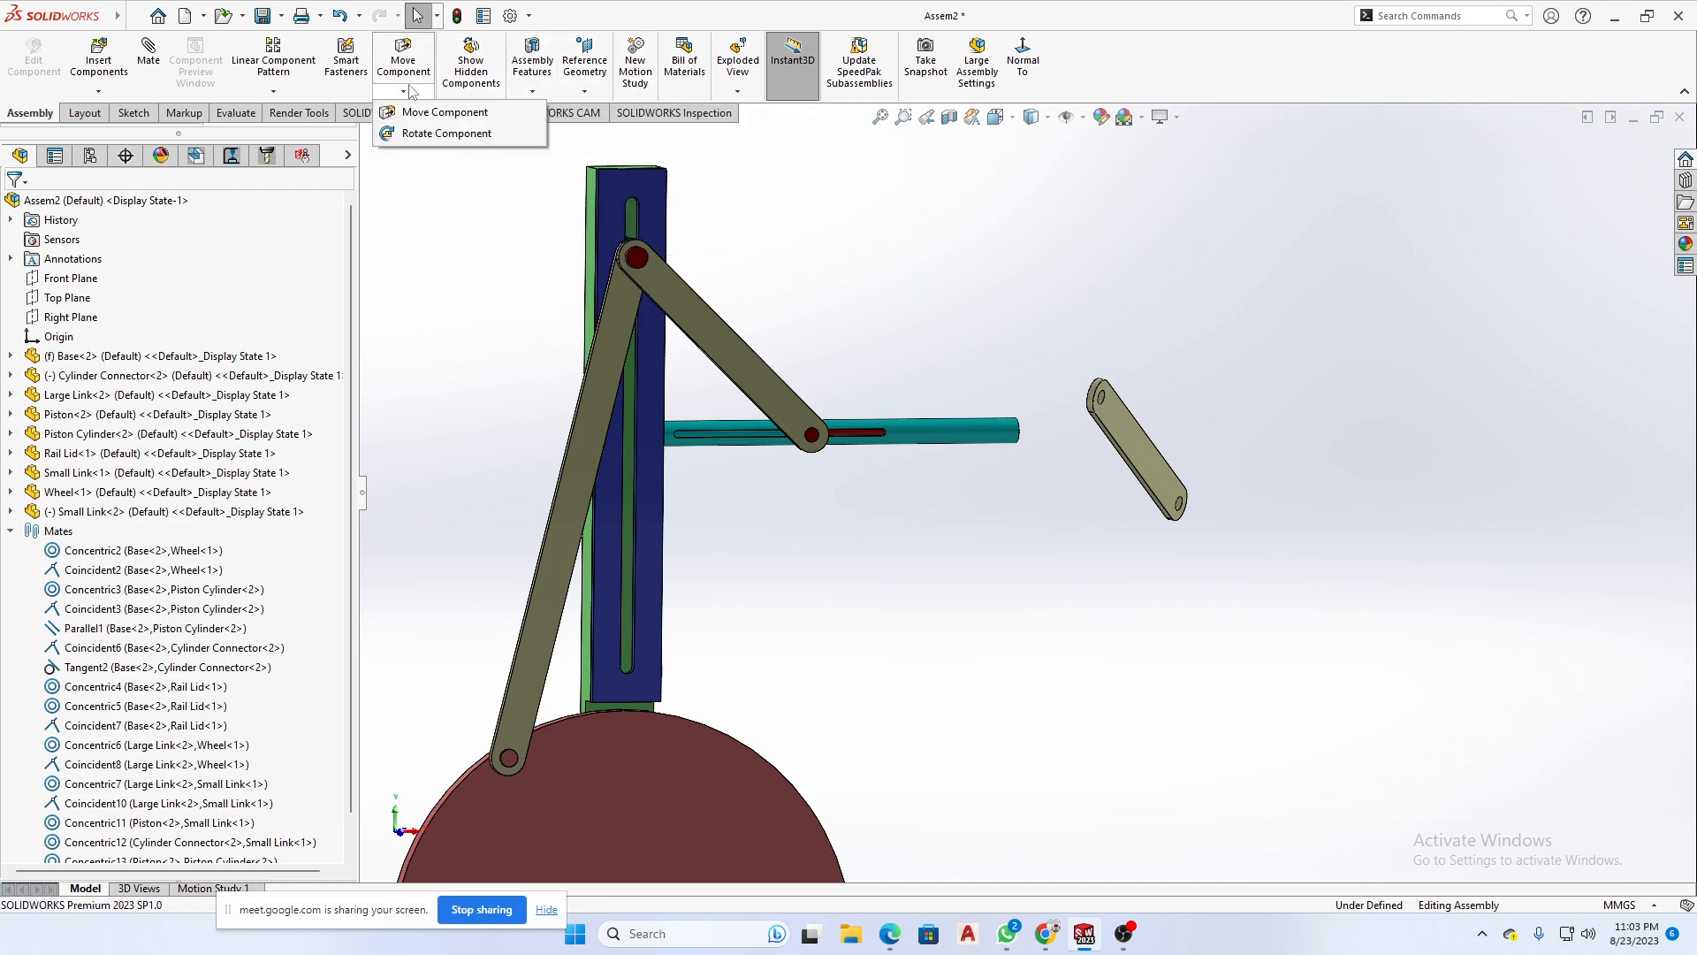
{"action": "left_click", "coordinate": [442, 134]}
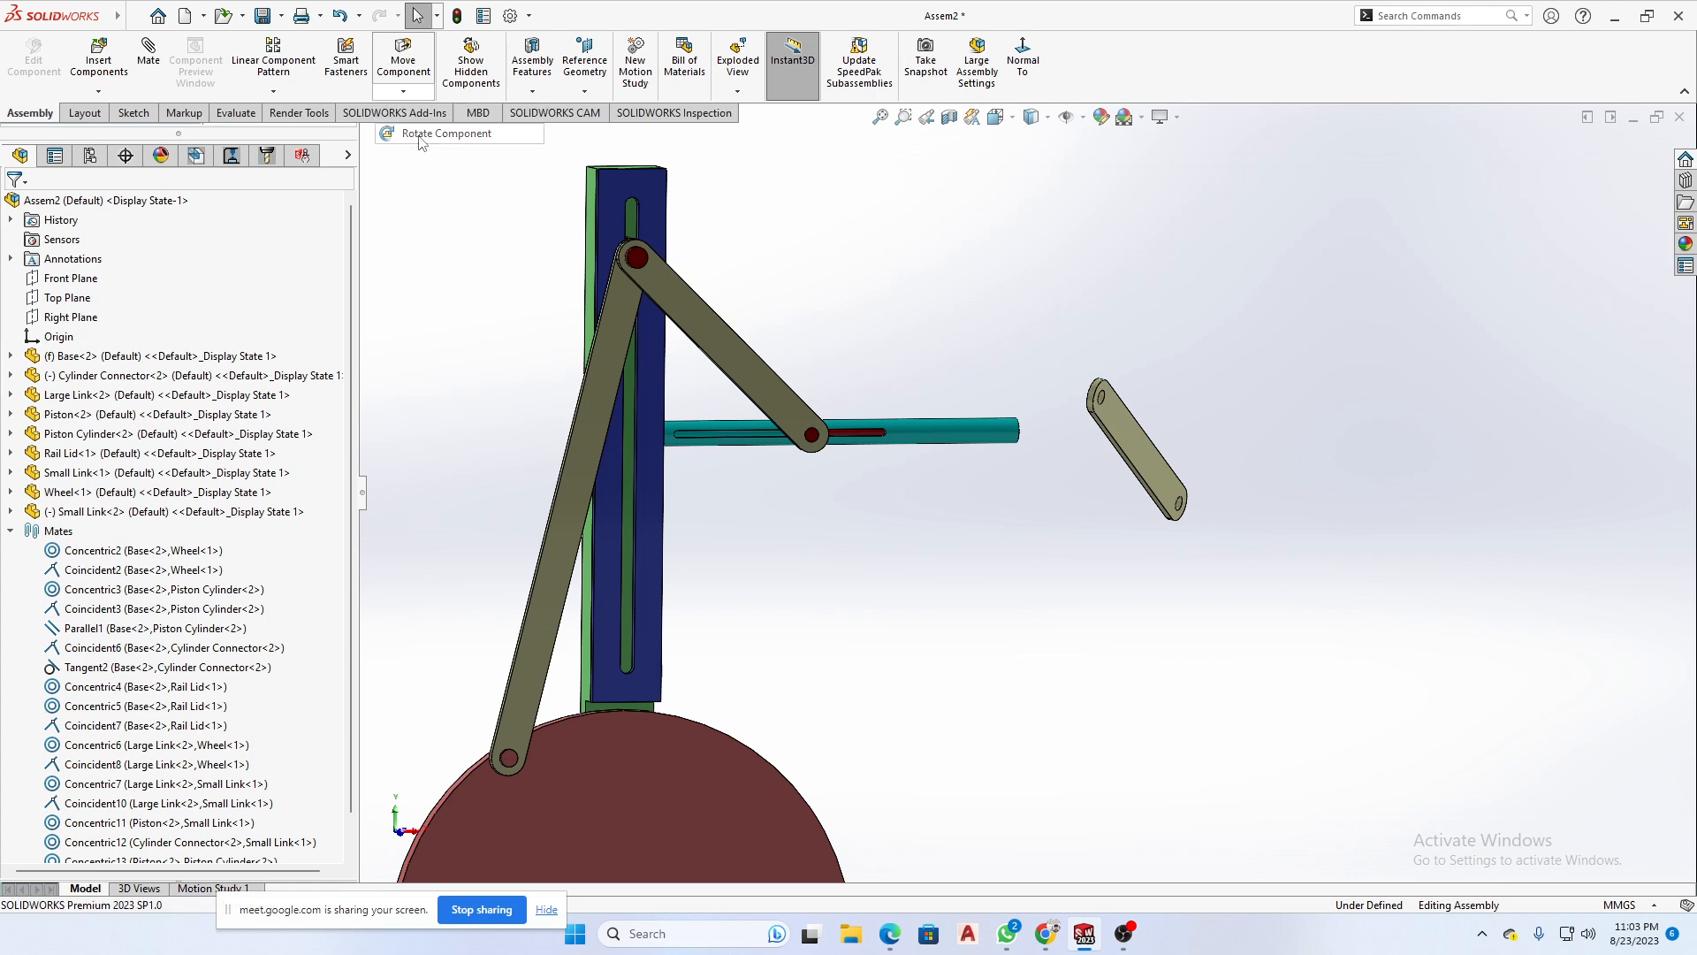
{"action": "left_click", "coordinate": [1128, 431]}
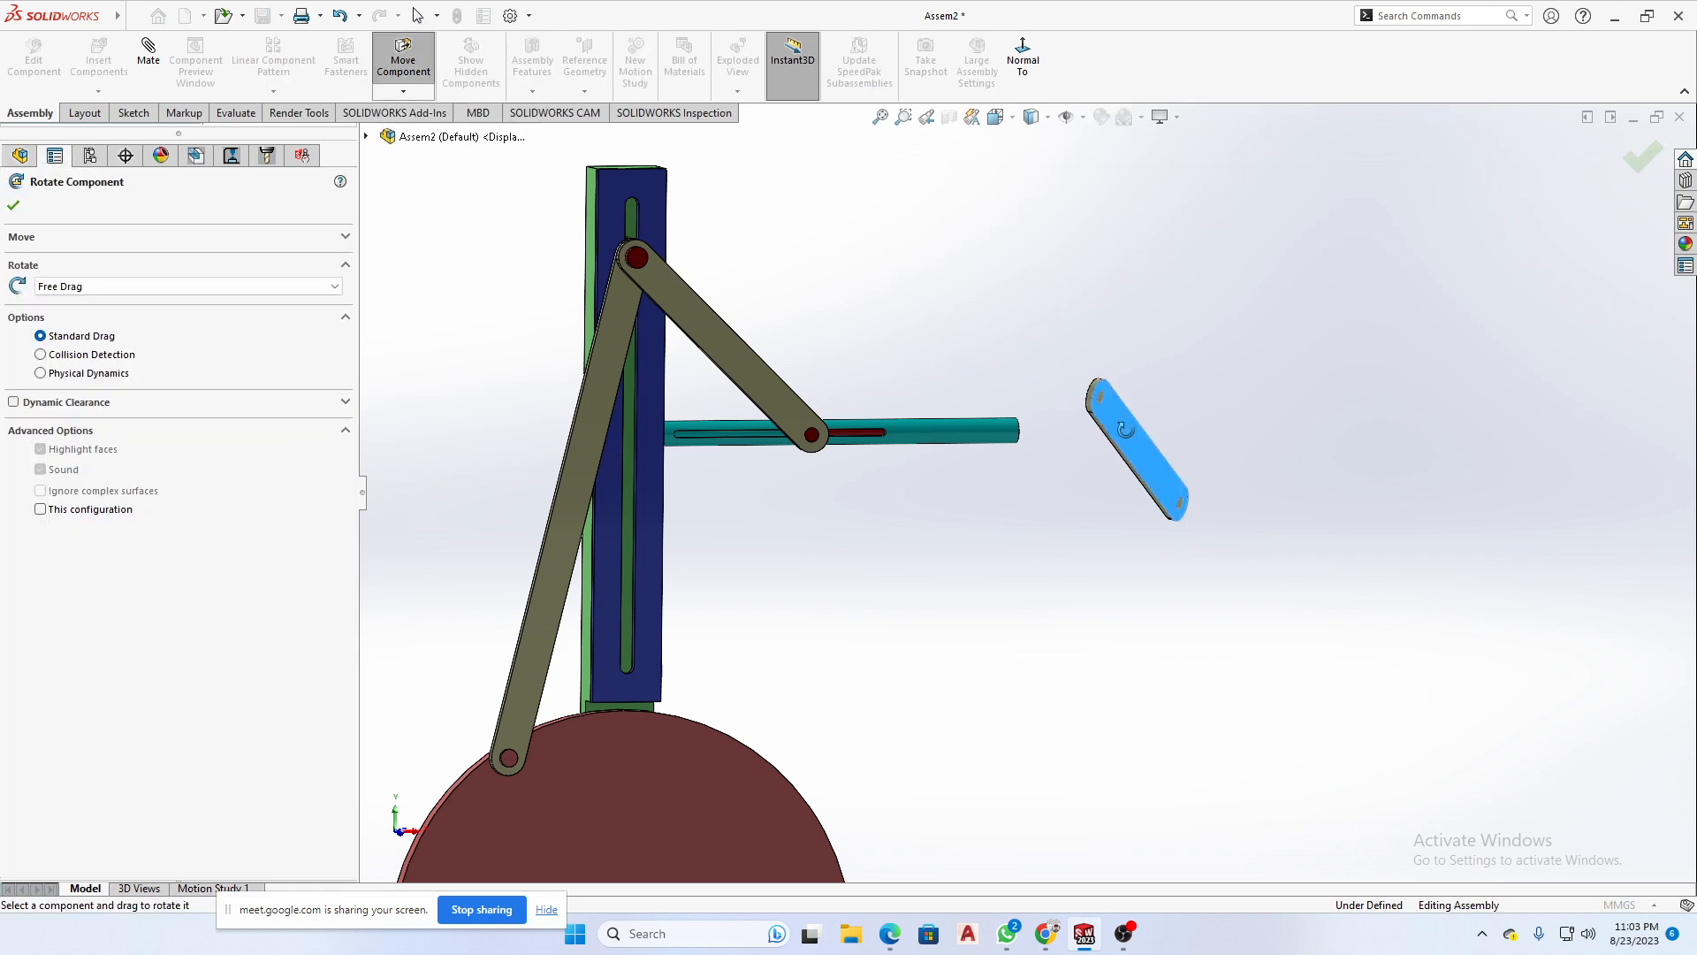
{"action": "left_click_drag", "start_coordinate": [1125, 430], "coordinate": [1147, 492]}
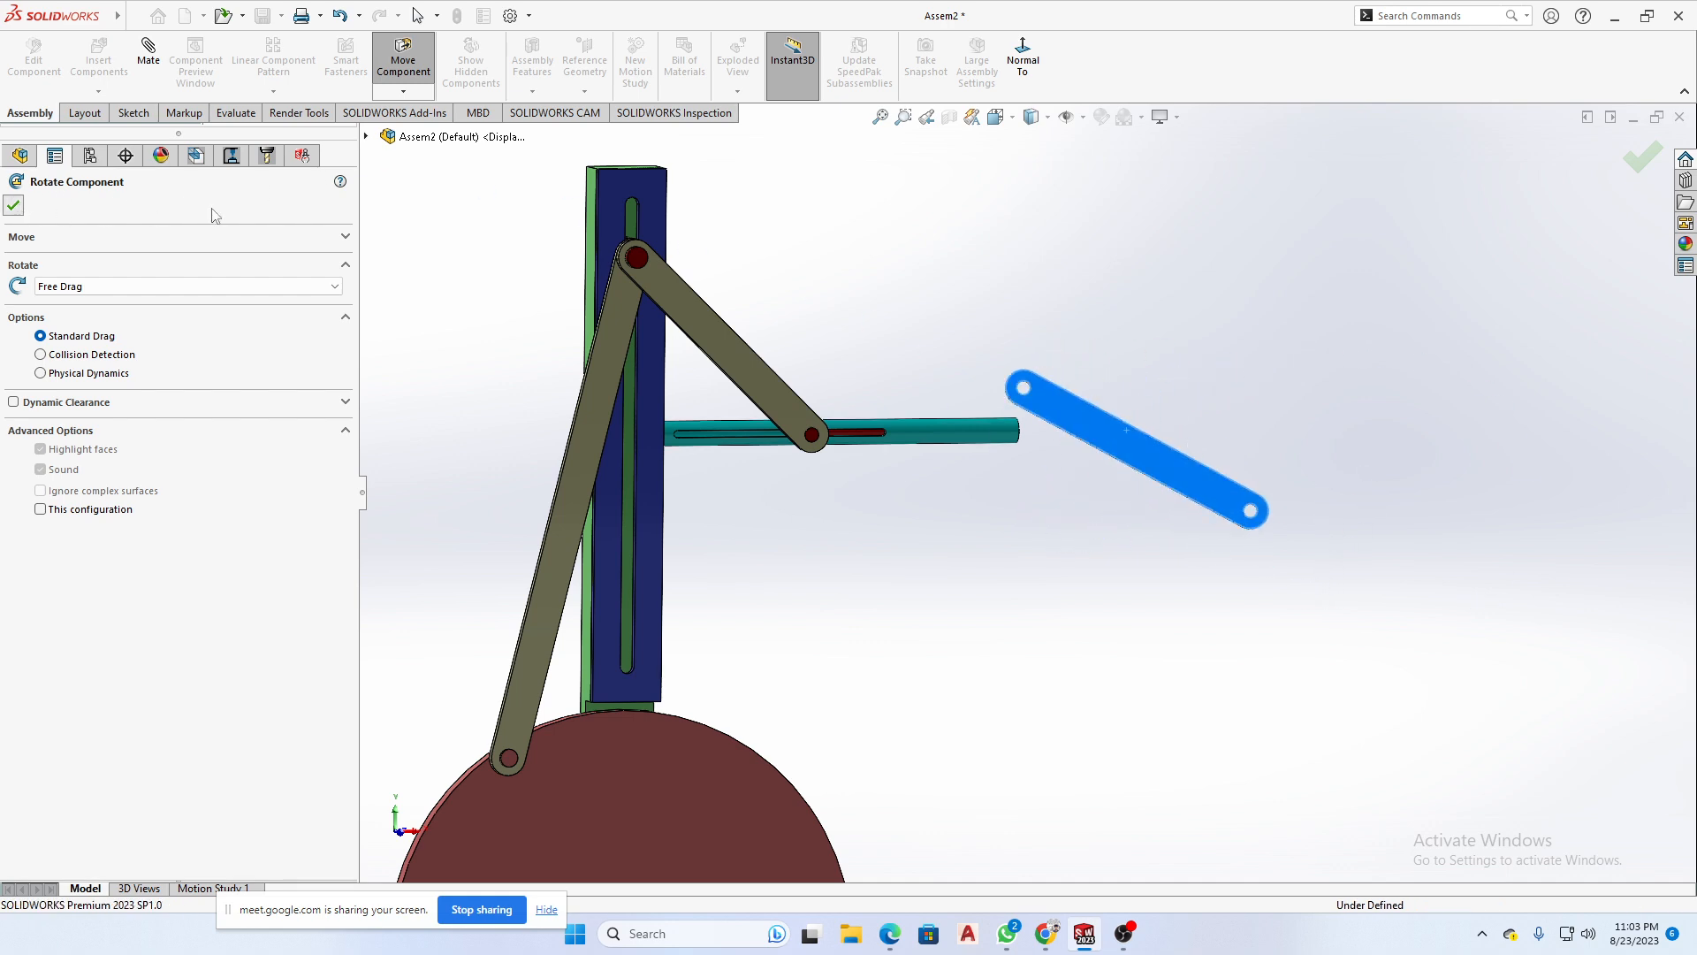
{"action": "key", "text": "Escape"}
- Rotate the copied Small Link again with Rotate Component until it lies almost edge-on to the view
{"action": "left_click", "coordinate": [404, 92]}
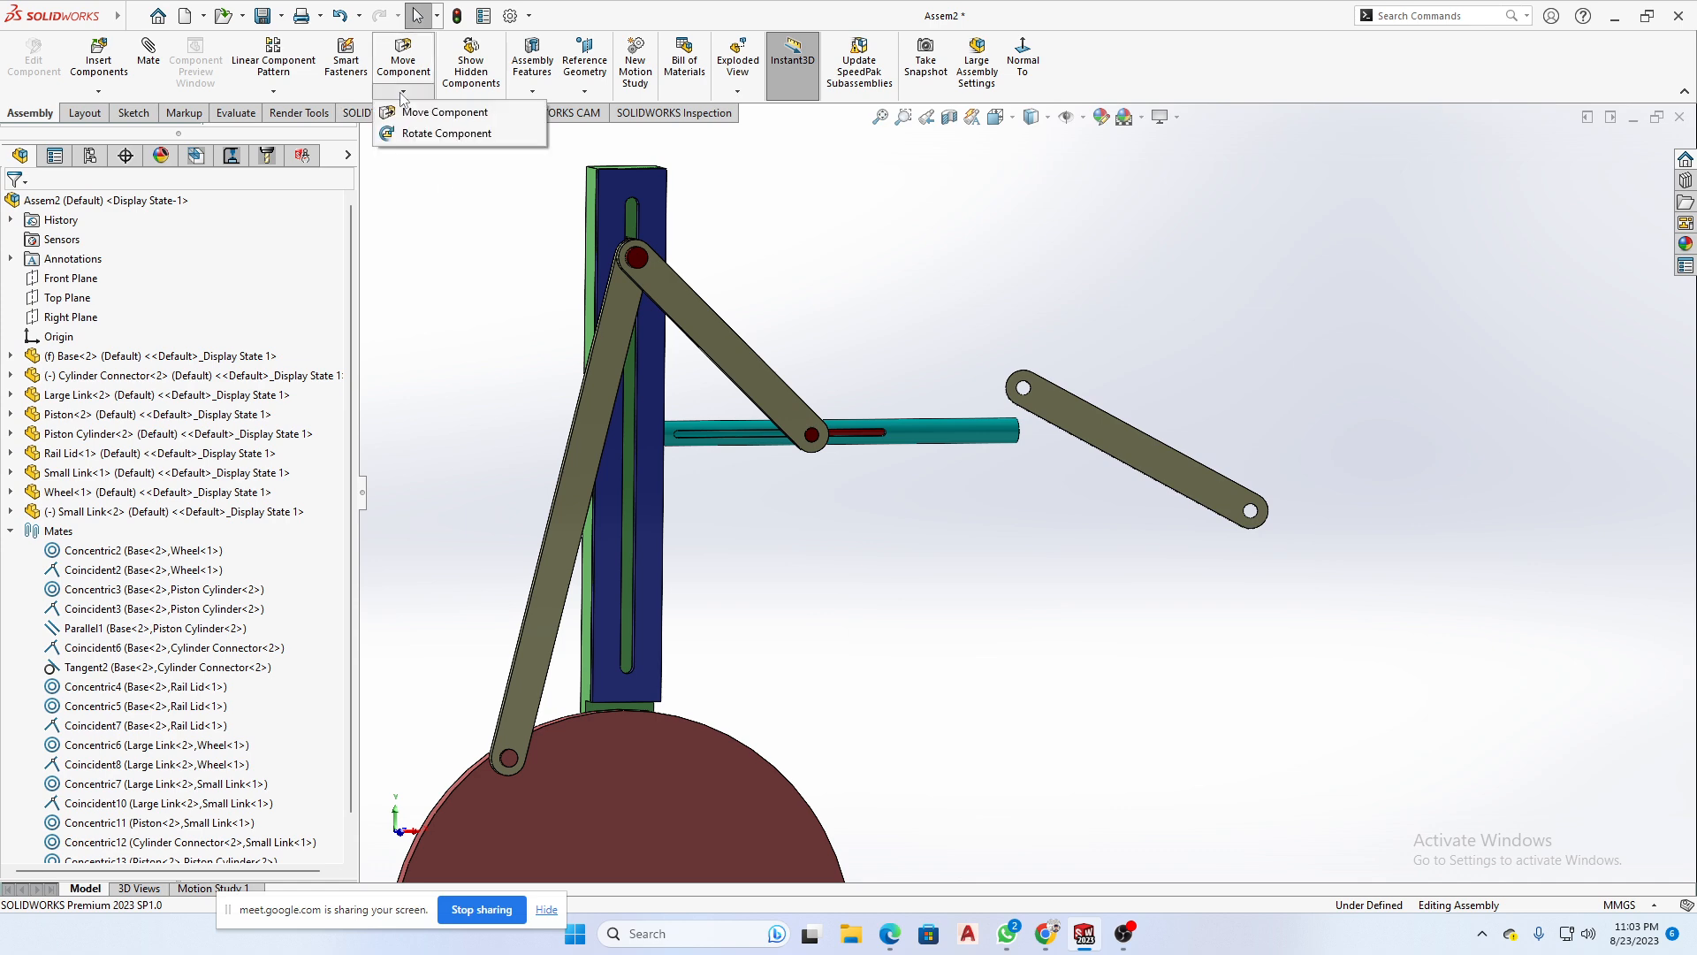
{"action": "left_click", "coordinate": [418, 134]}
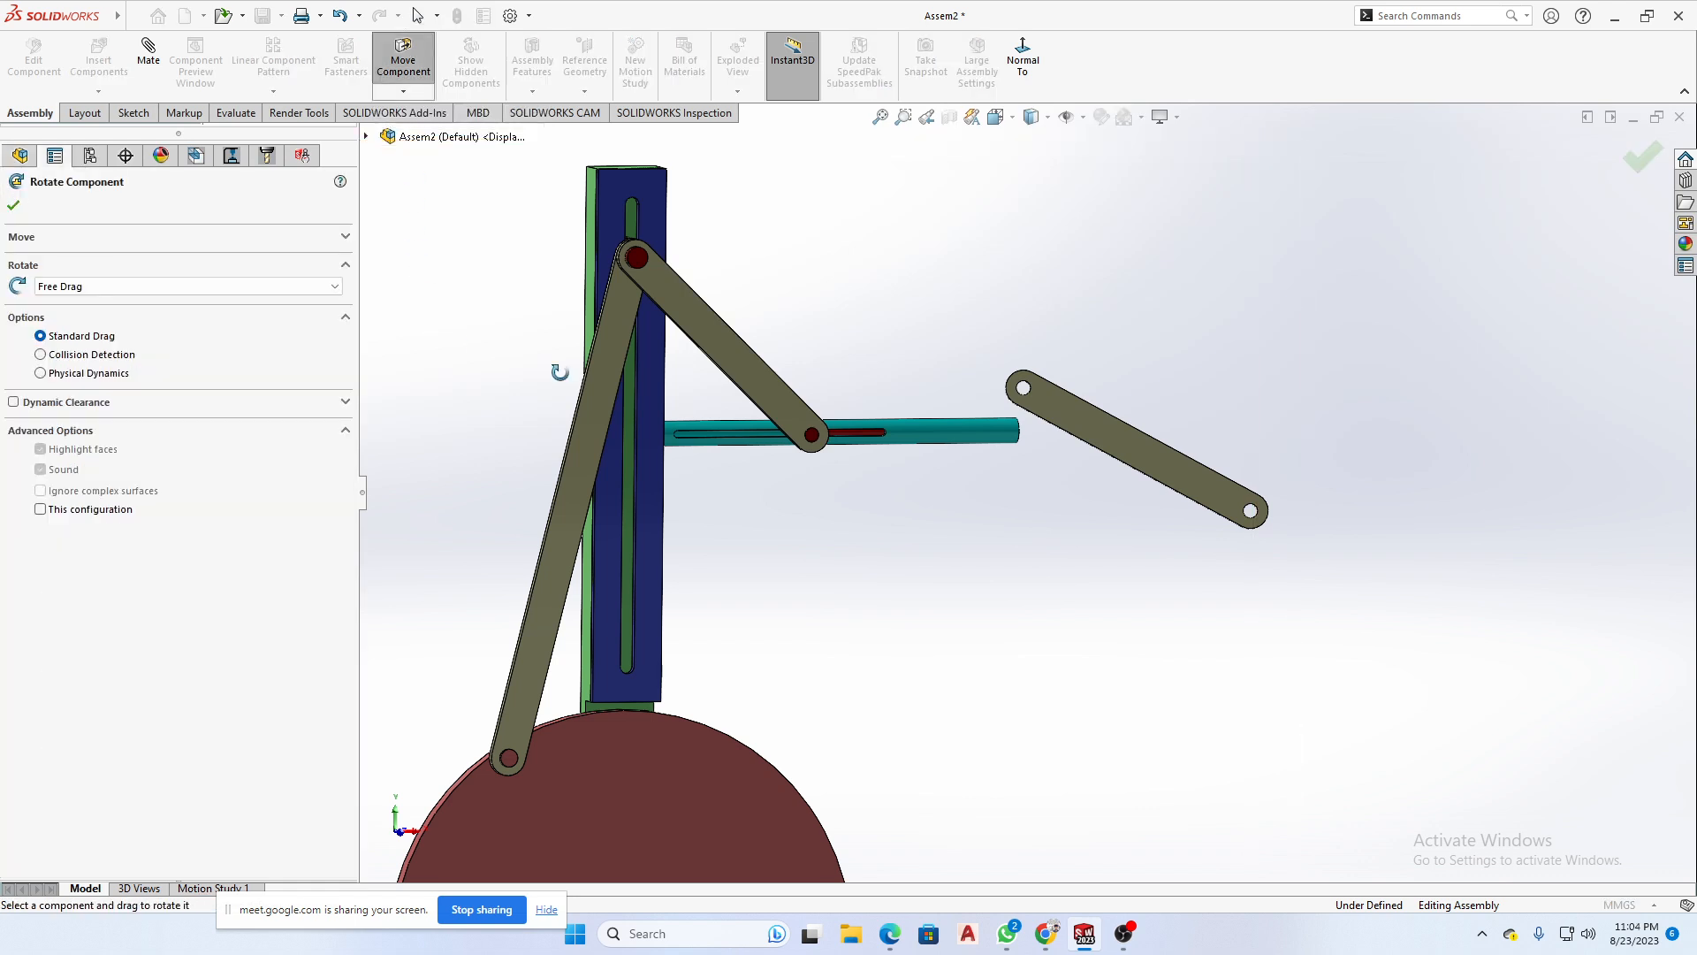
{"action": "left_click", "coordinate": [1080, 416]}
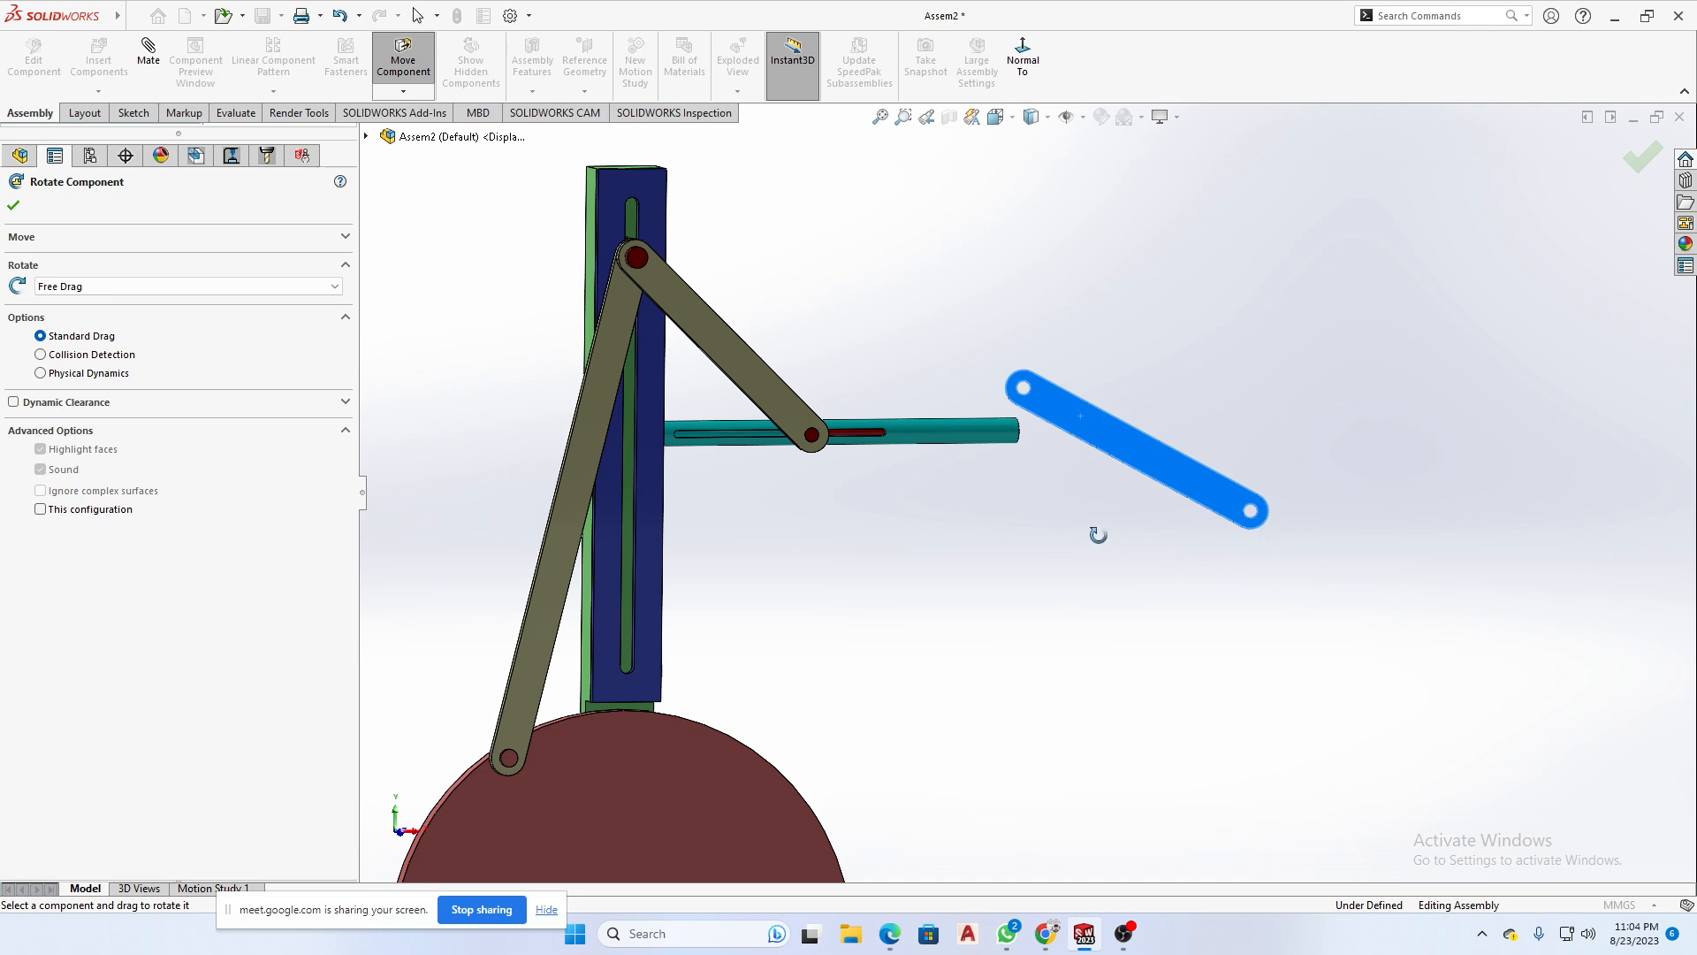
{"action": "mouse_move", "coordinate": [1095, 535]}
{"action": "left_mouse_down"}
{"action": "mouse_move", "coordinate": [1379, 549]}
{"action": "mouse_move", "coordinate": [1380, 534]}
{"action": "mouse_move", "coordinate": [1119, 556]}
{"action": "mouse_move", "coordinate": [1321, 560]}
{"action": "mouse_move", "coordinate": [1414, 423]}
{"action": "mouse_move", "coordinate": [1293, 413]}
{"action": "mouse_move", "coordinate": [1097, 502]}
{"action": "left_mouse_up"}
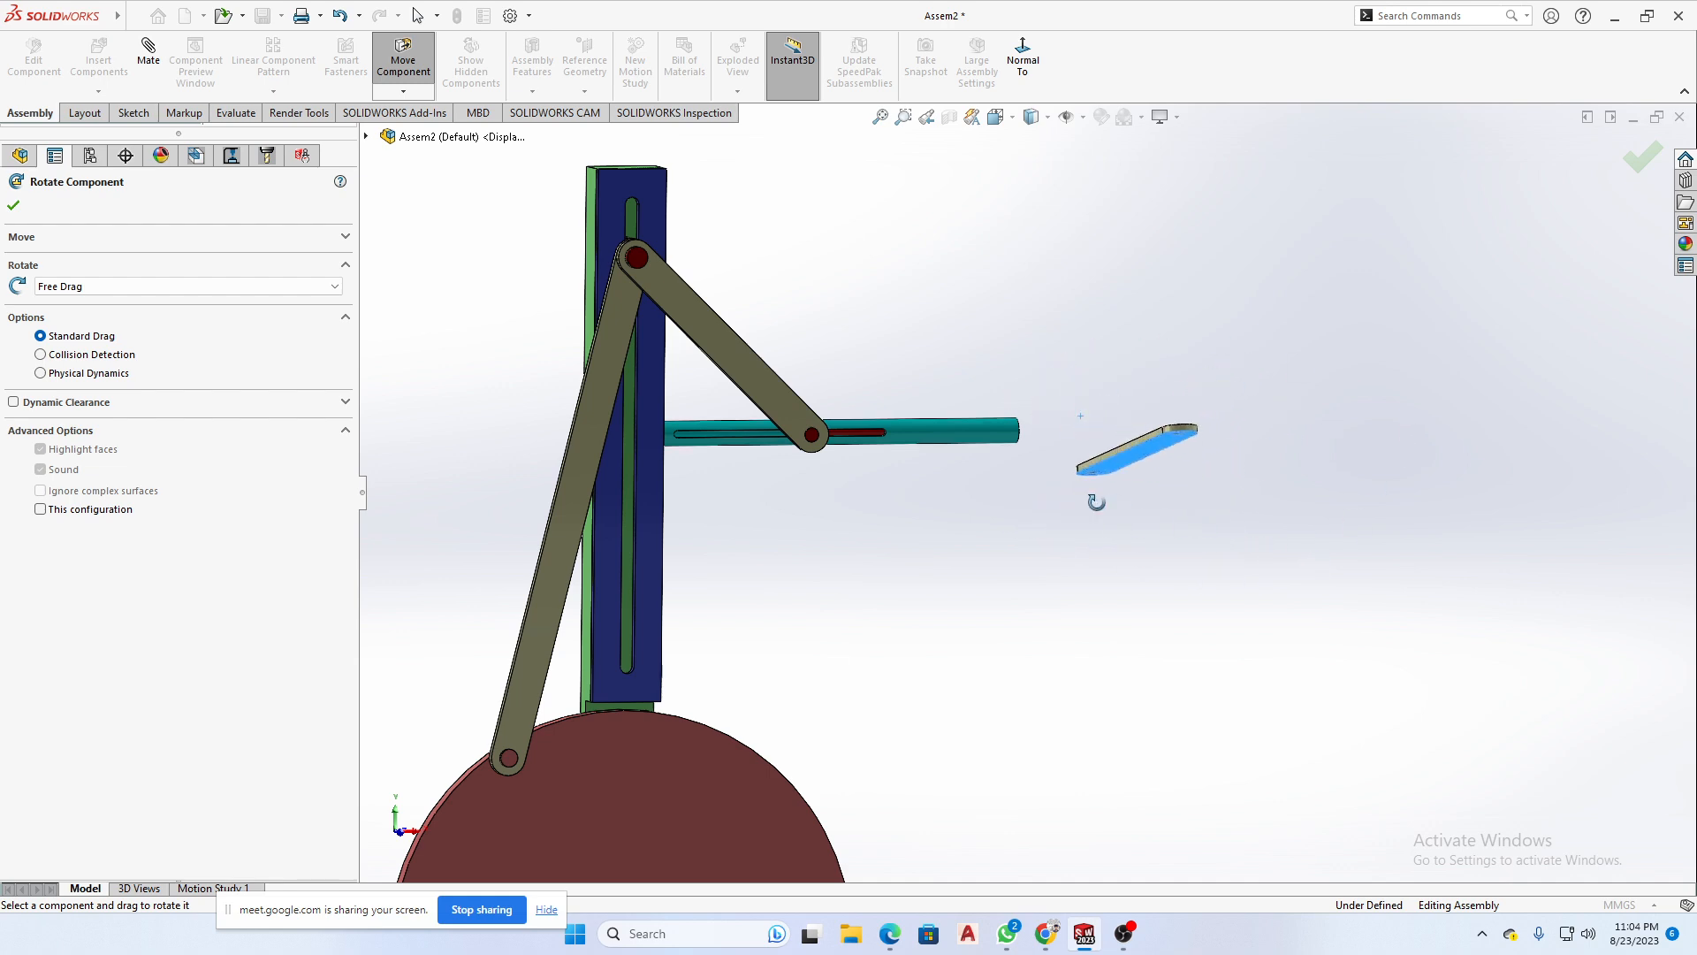
{"action": "left_click", "coordinate": [13, 206]}
- Turn the copied Small Link directly, without Rotate Component, to face the view on an upward diagonal, and clear the selection
{"action": "scroll", "coordinate": [1134, 448], "scroll_direction": "down", "scroll_amount": 5}
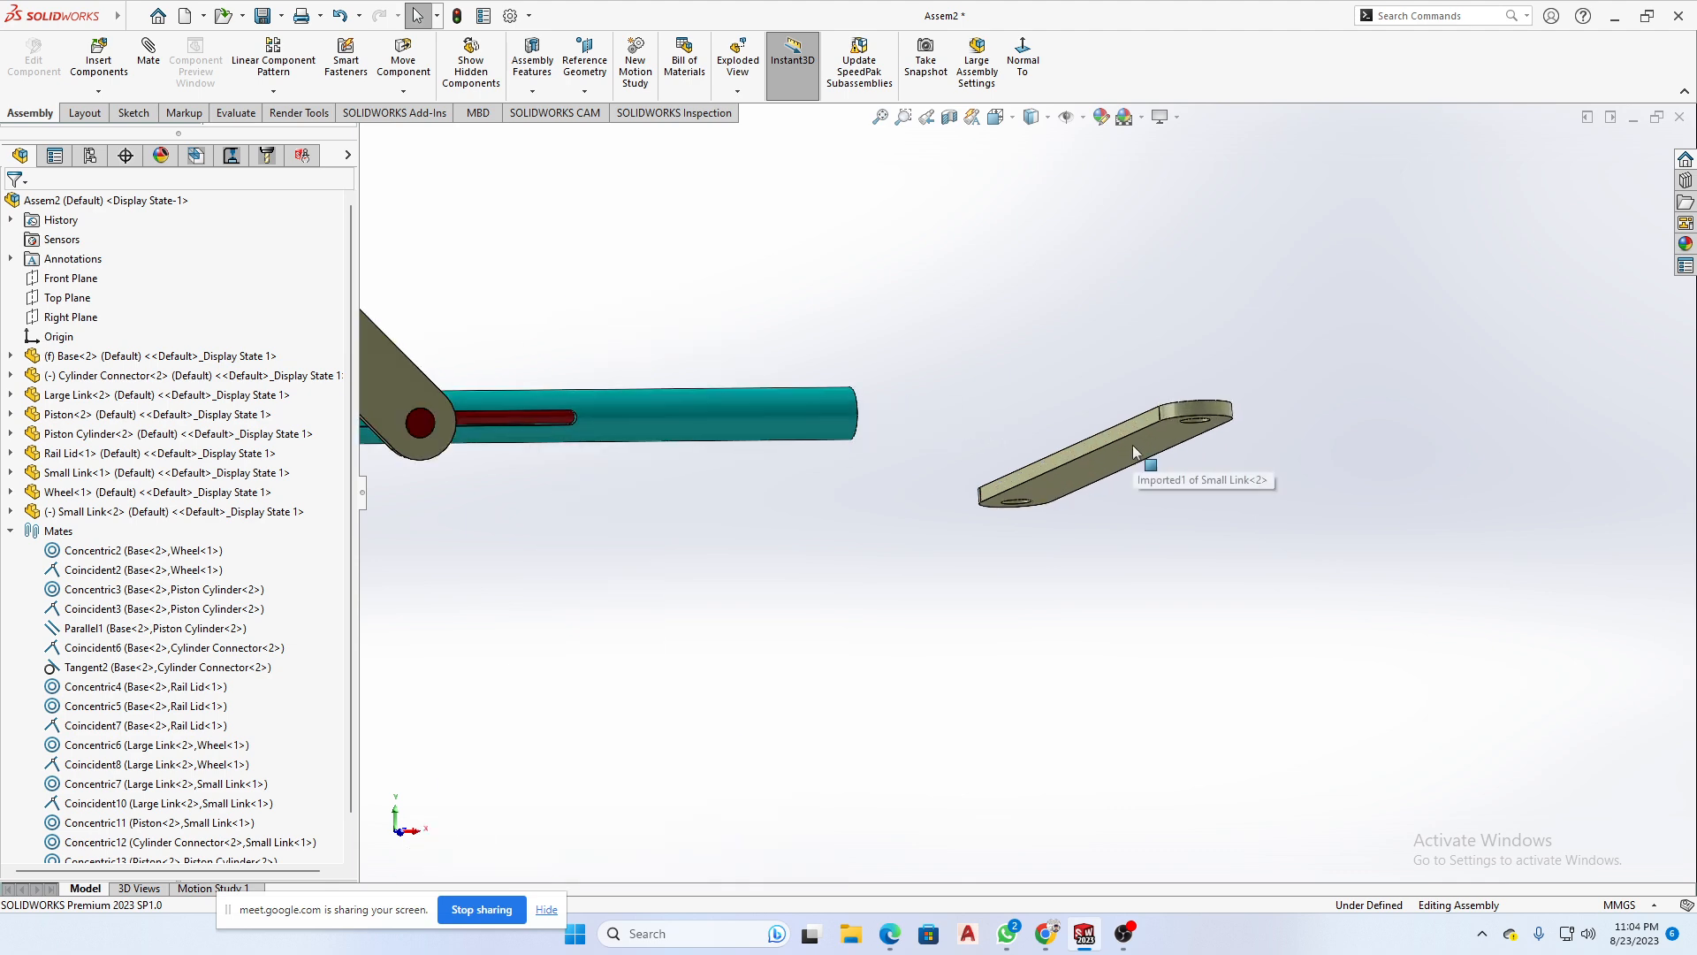
{"action": "left_click", "coordinate": [1133, 444]}
{"action": "left_click_drag", "start_coordinate": [1132, 444], "coordinate": [1265, 516]}
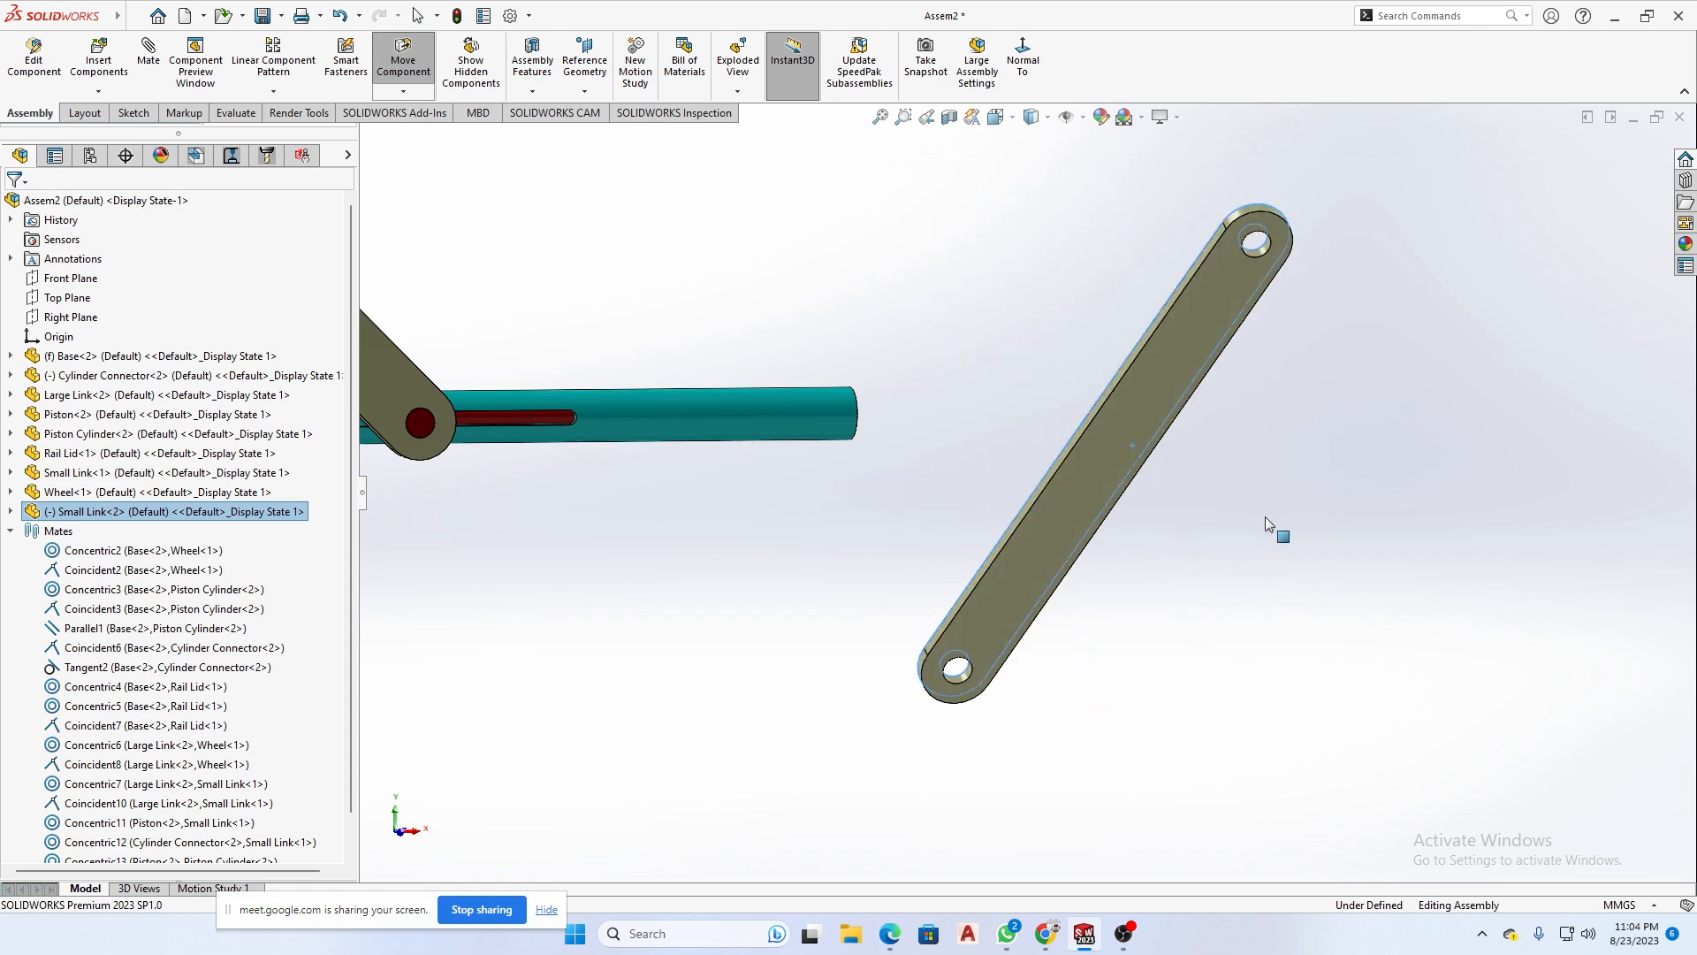
{"action": "scroll", "coordinate": [1201, 549], "scroll_direction": "up", "scroll_amount": 5}
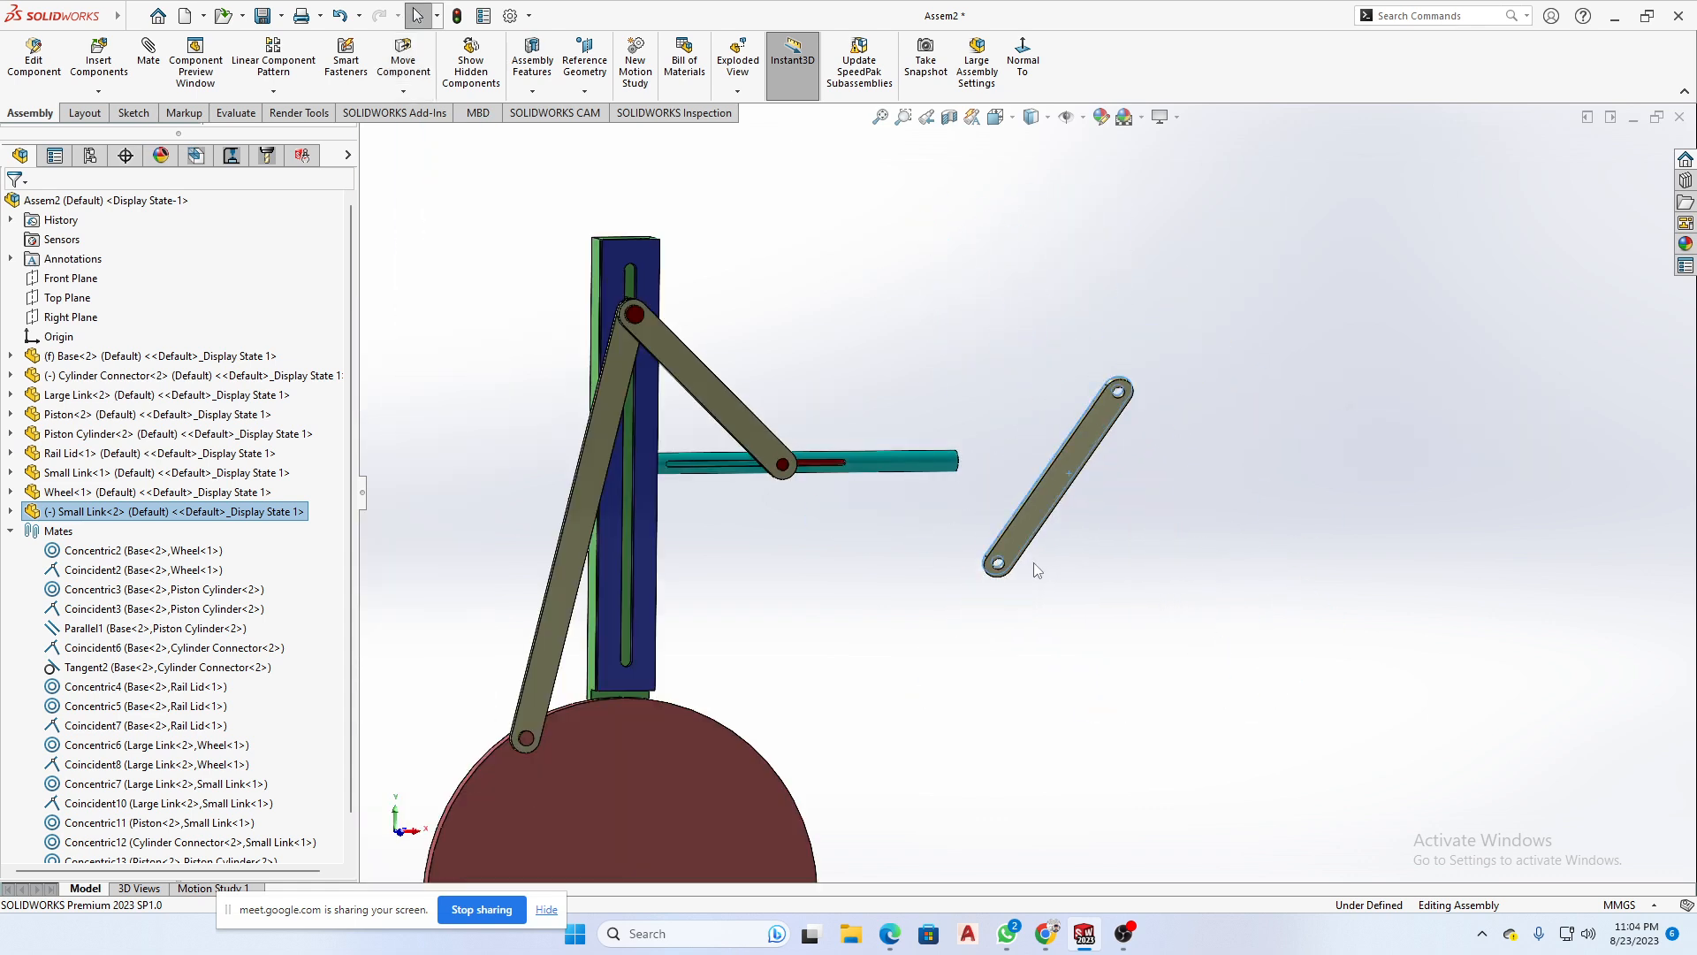
{"action": "scroll", "coordinate": [1034, 548], "scroll_direction": "up", "scroll_amount": 2}
{"action": "left_click", "coordinate": [1024, 665]}
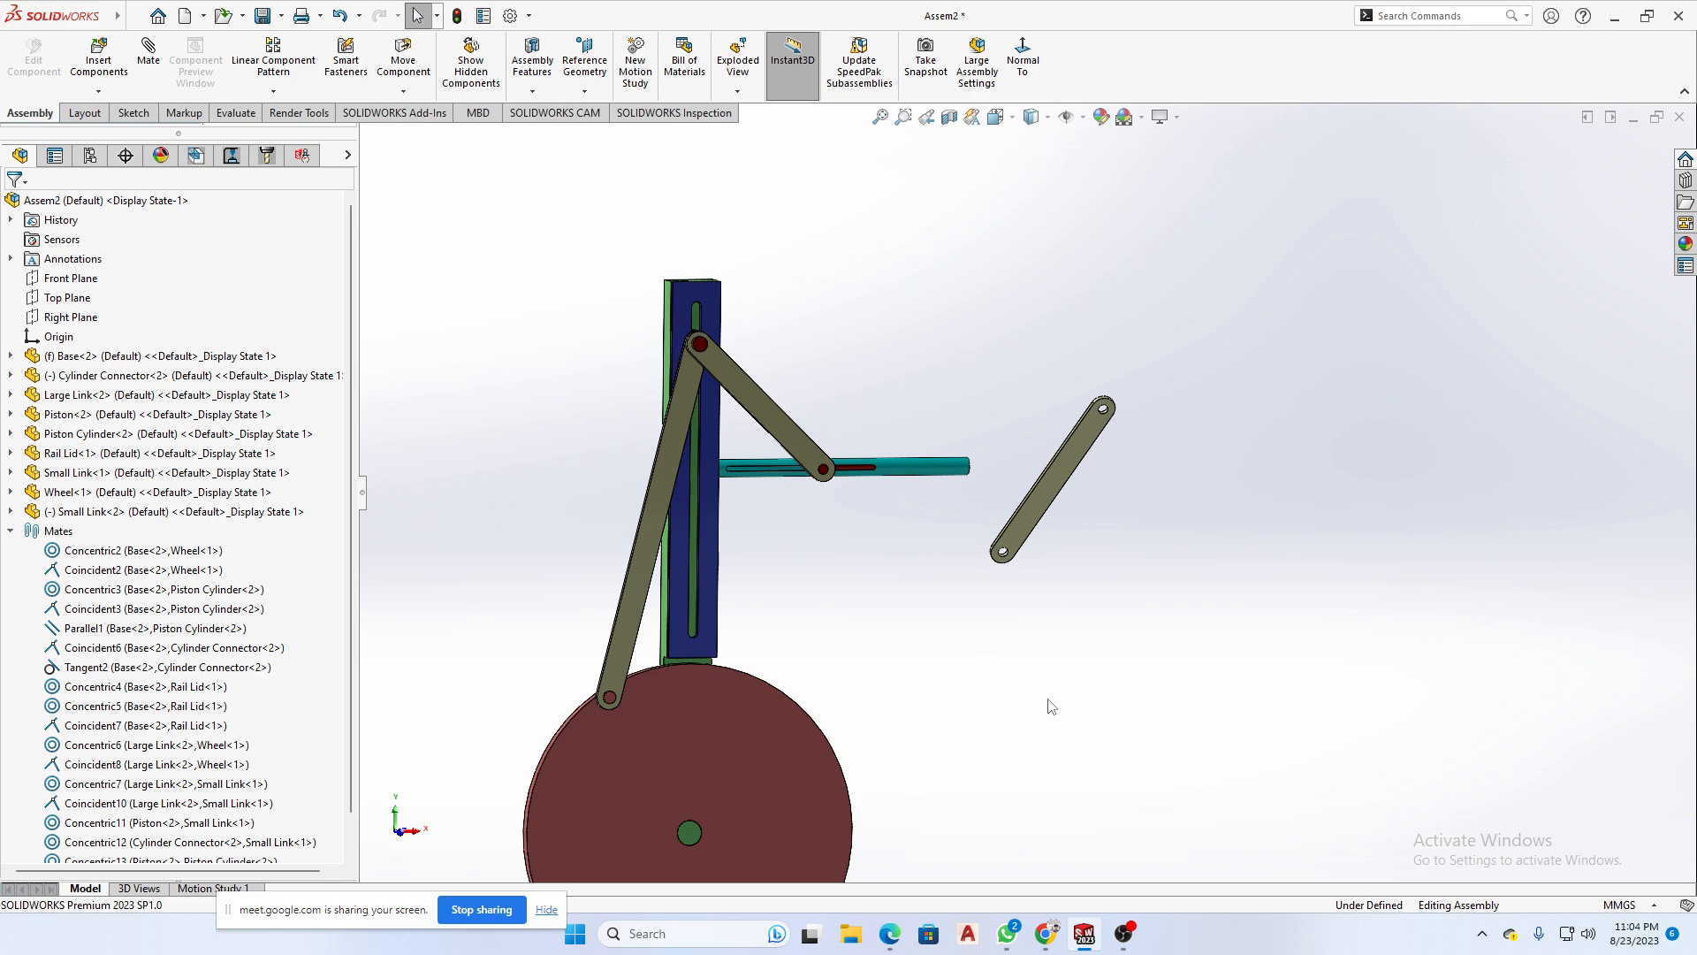
{"action": "scroll", "coordinate": [950, 712], "scroll_direction": "up", "scroll_amount": 2}
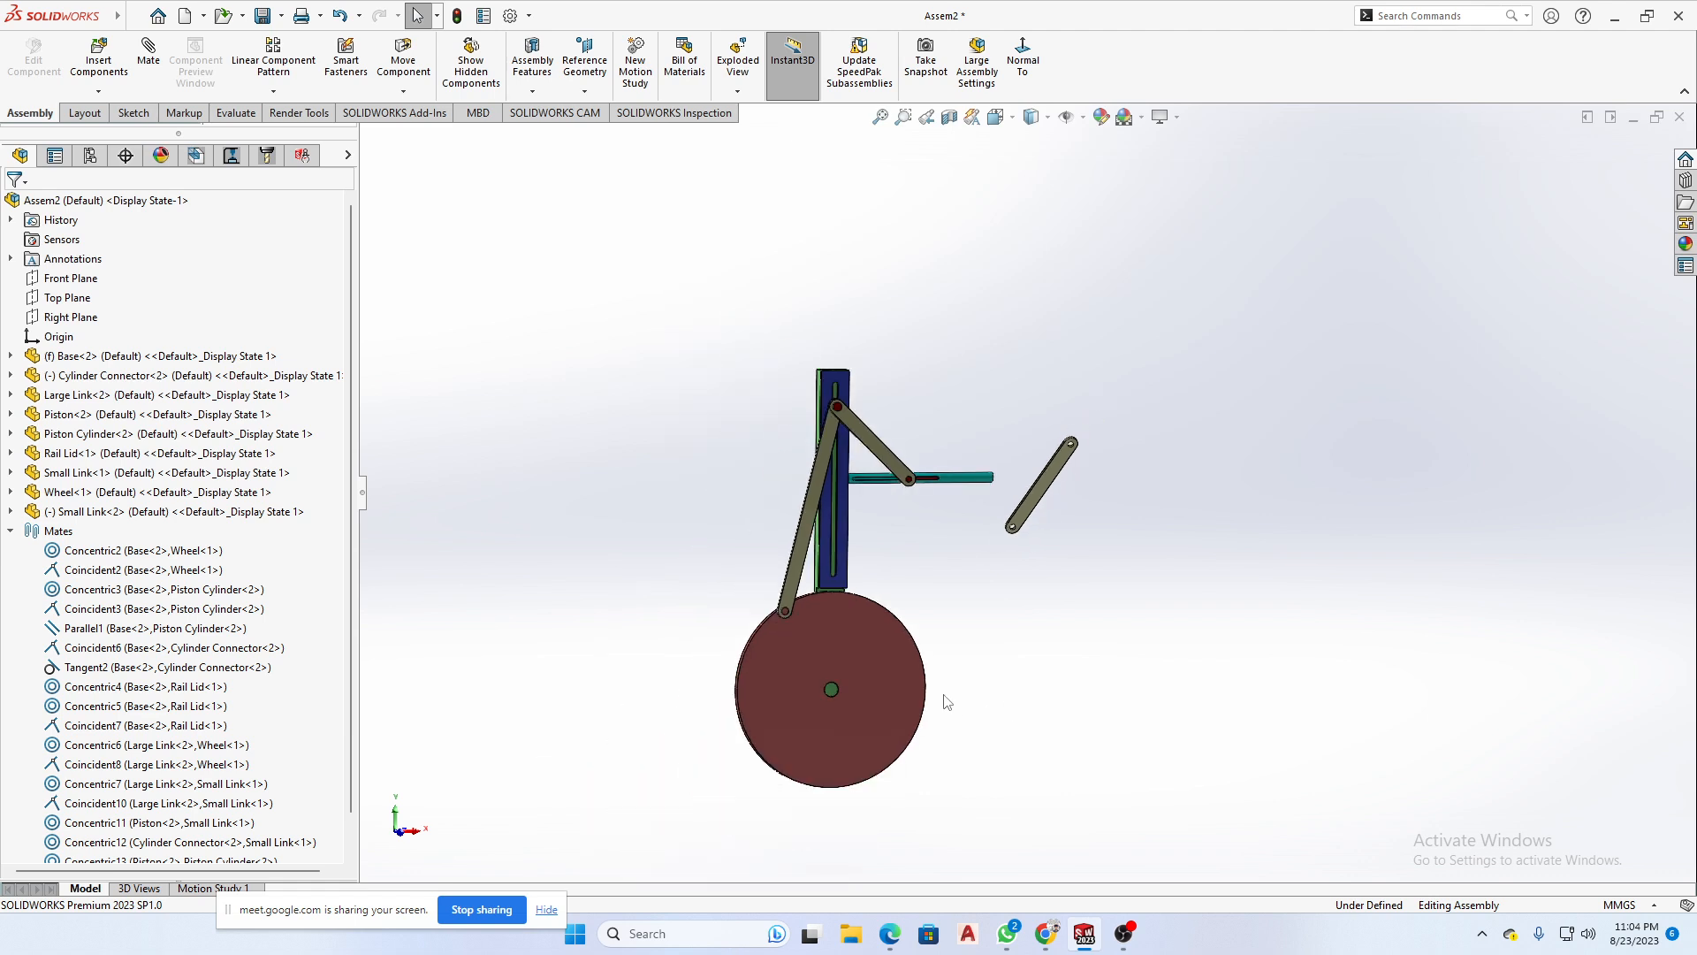
{"action": "scroll", "coordinate": [834, 688], "scroll_direction": "down", "scroll_amount": 2}
{"action": "scroll", "coordinate": [1030, 496], "scroll_direction": "up", "scroll_amount": 2}
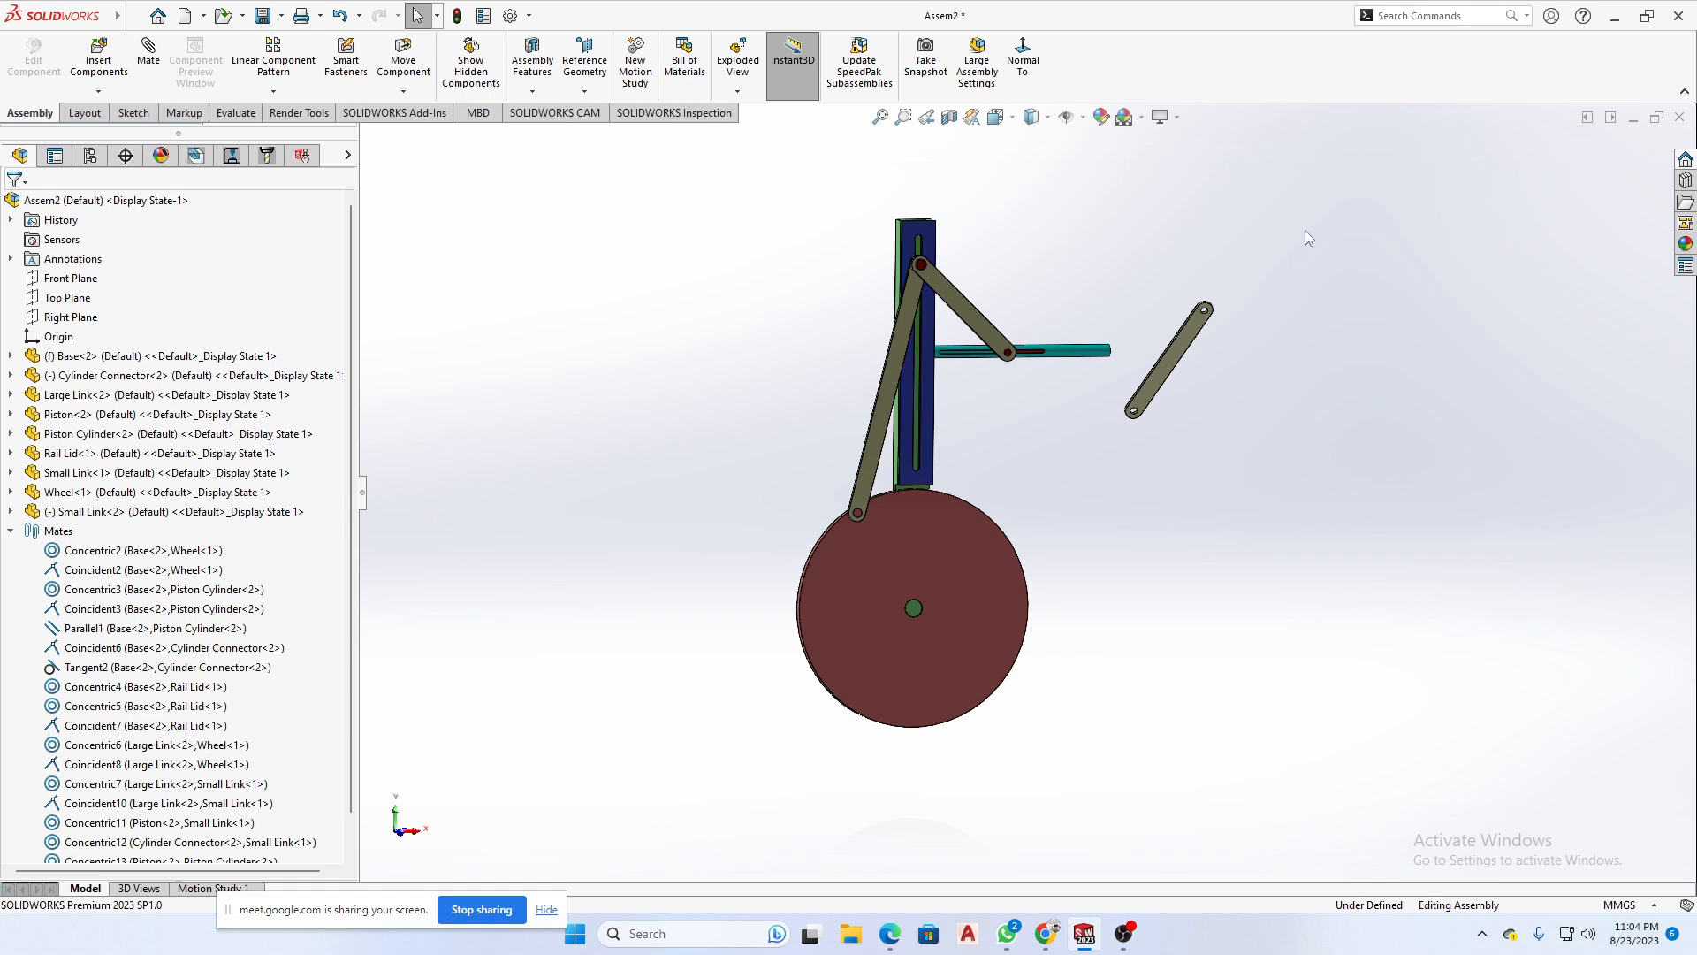
{"action": "left_click_drag", "start_coordinate": [1305, 230], "coordinate": [1108, 463]}
{"action": "left_click", "coordinate": [1128, 477]}
{"action": "middle_click_drag", "start_coordinate": [1100, 499], "coordinate": [1153, 509]}
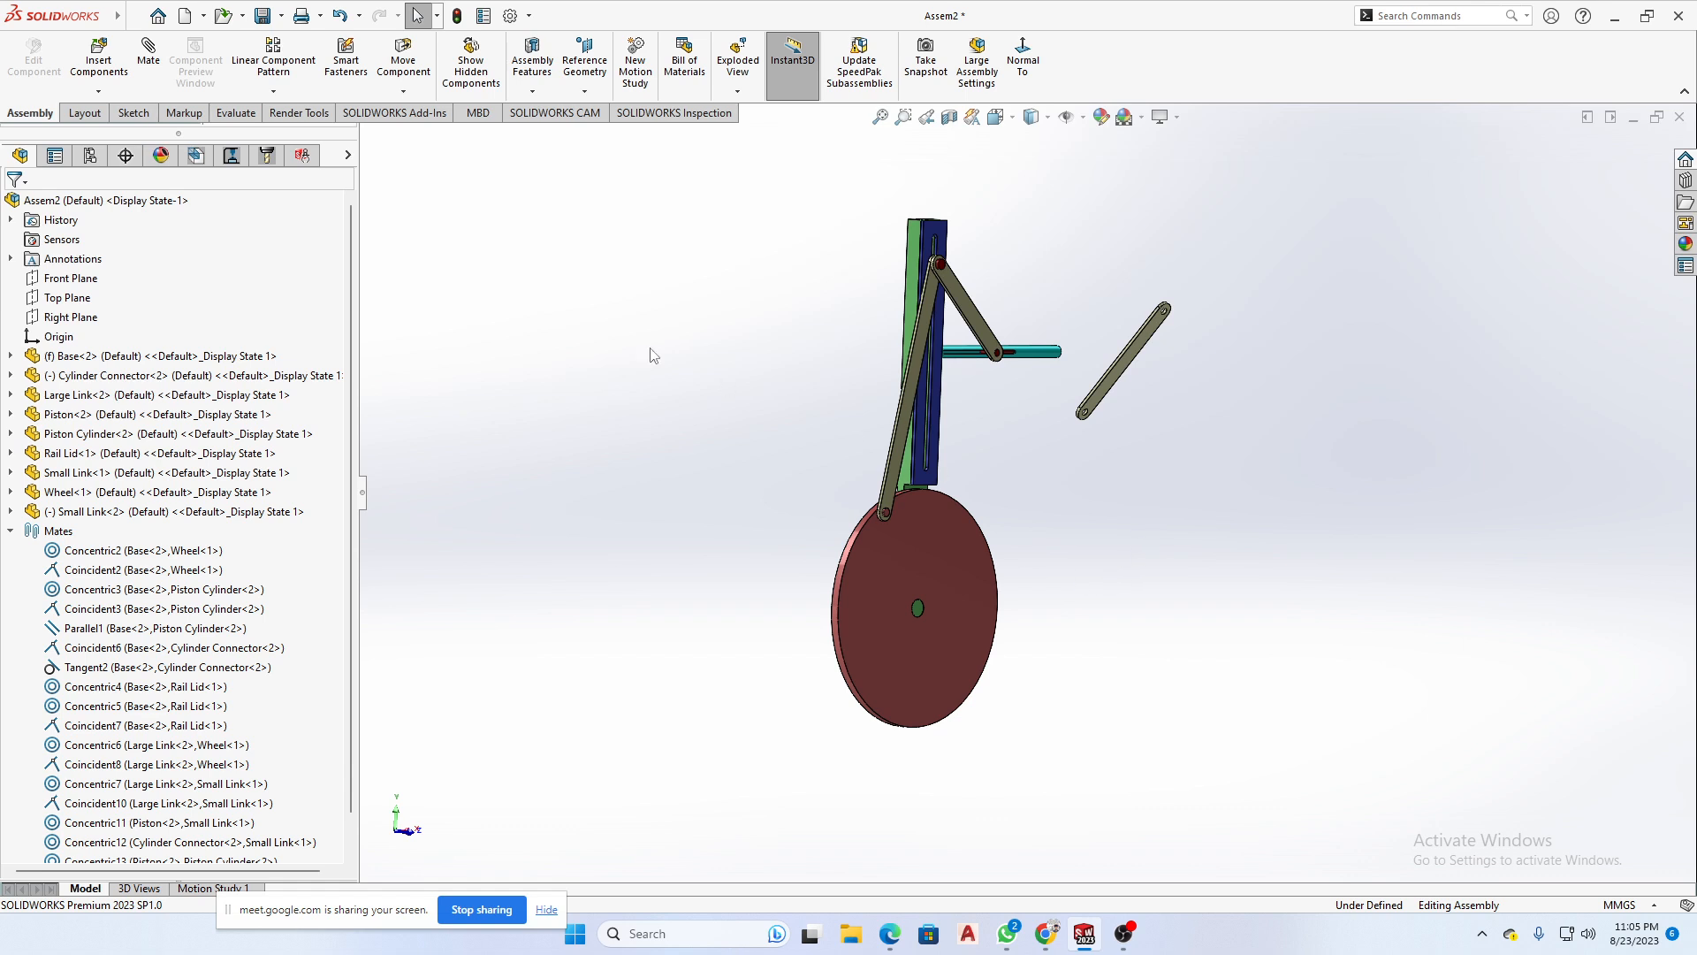
- Review the component insertion options and the standard mate types, trying the wheel's rim face as a mate selection without adding a mate
{"action": "left_click", "coordinate": [98, 91]}
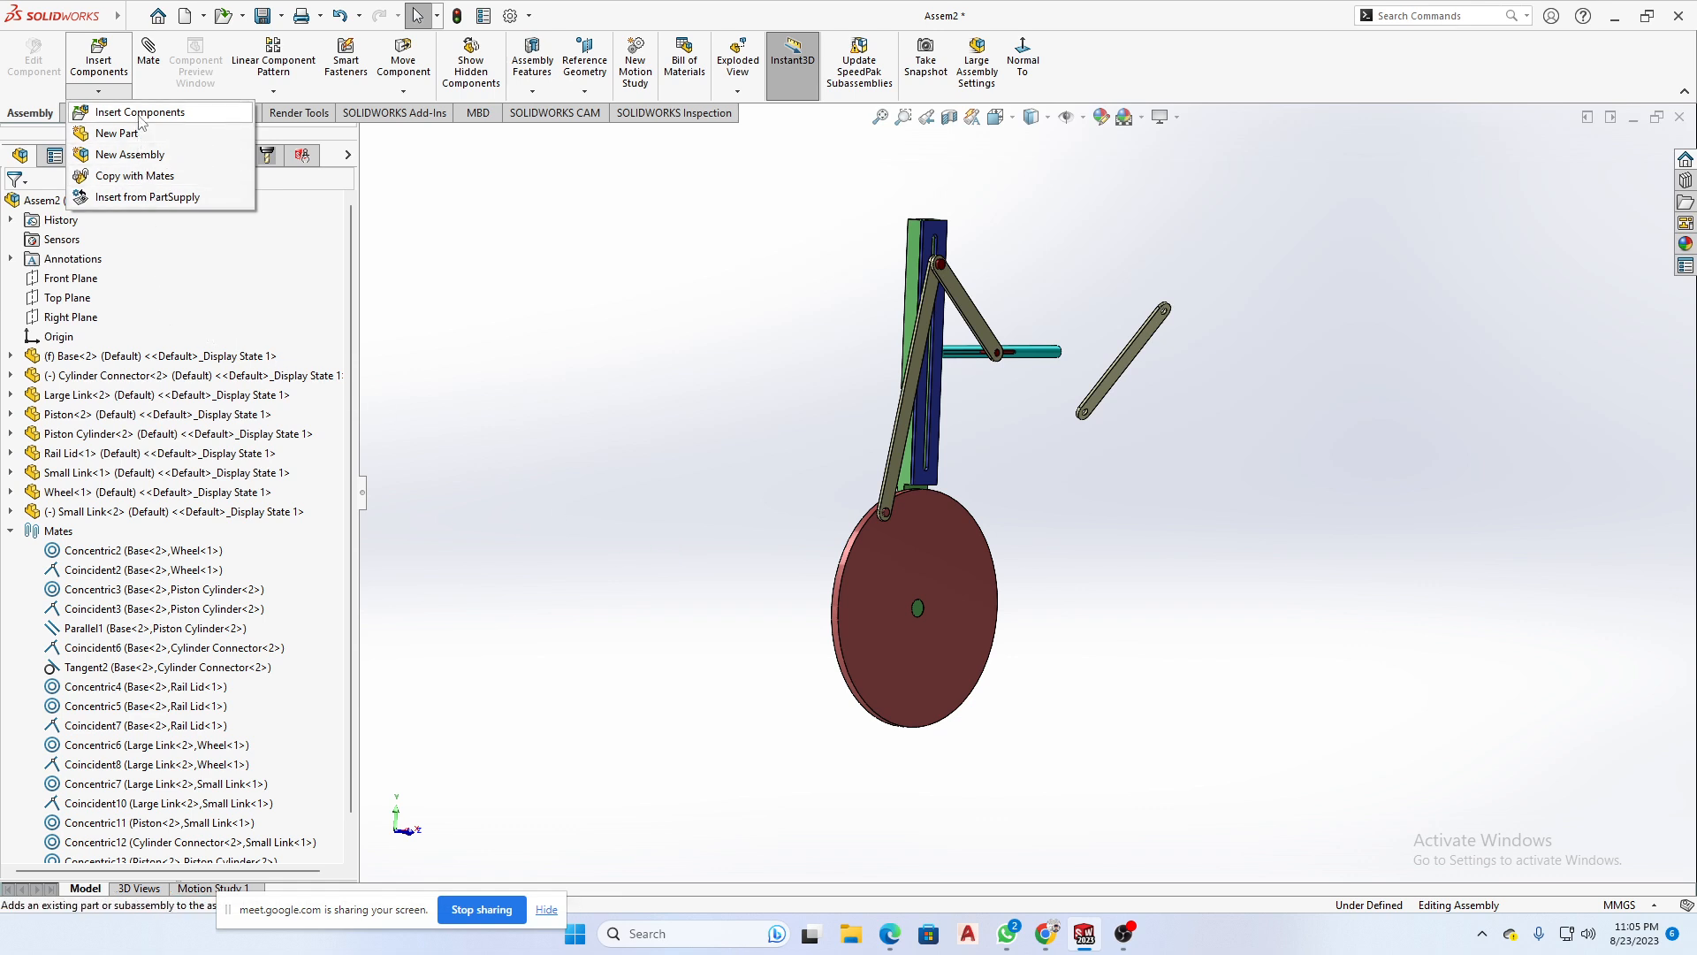
{"action": "left_click", "coordinate": [150, 67]}
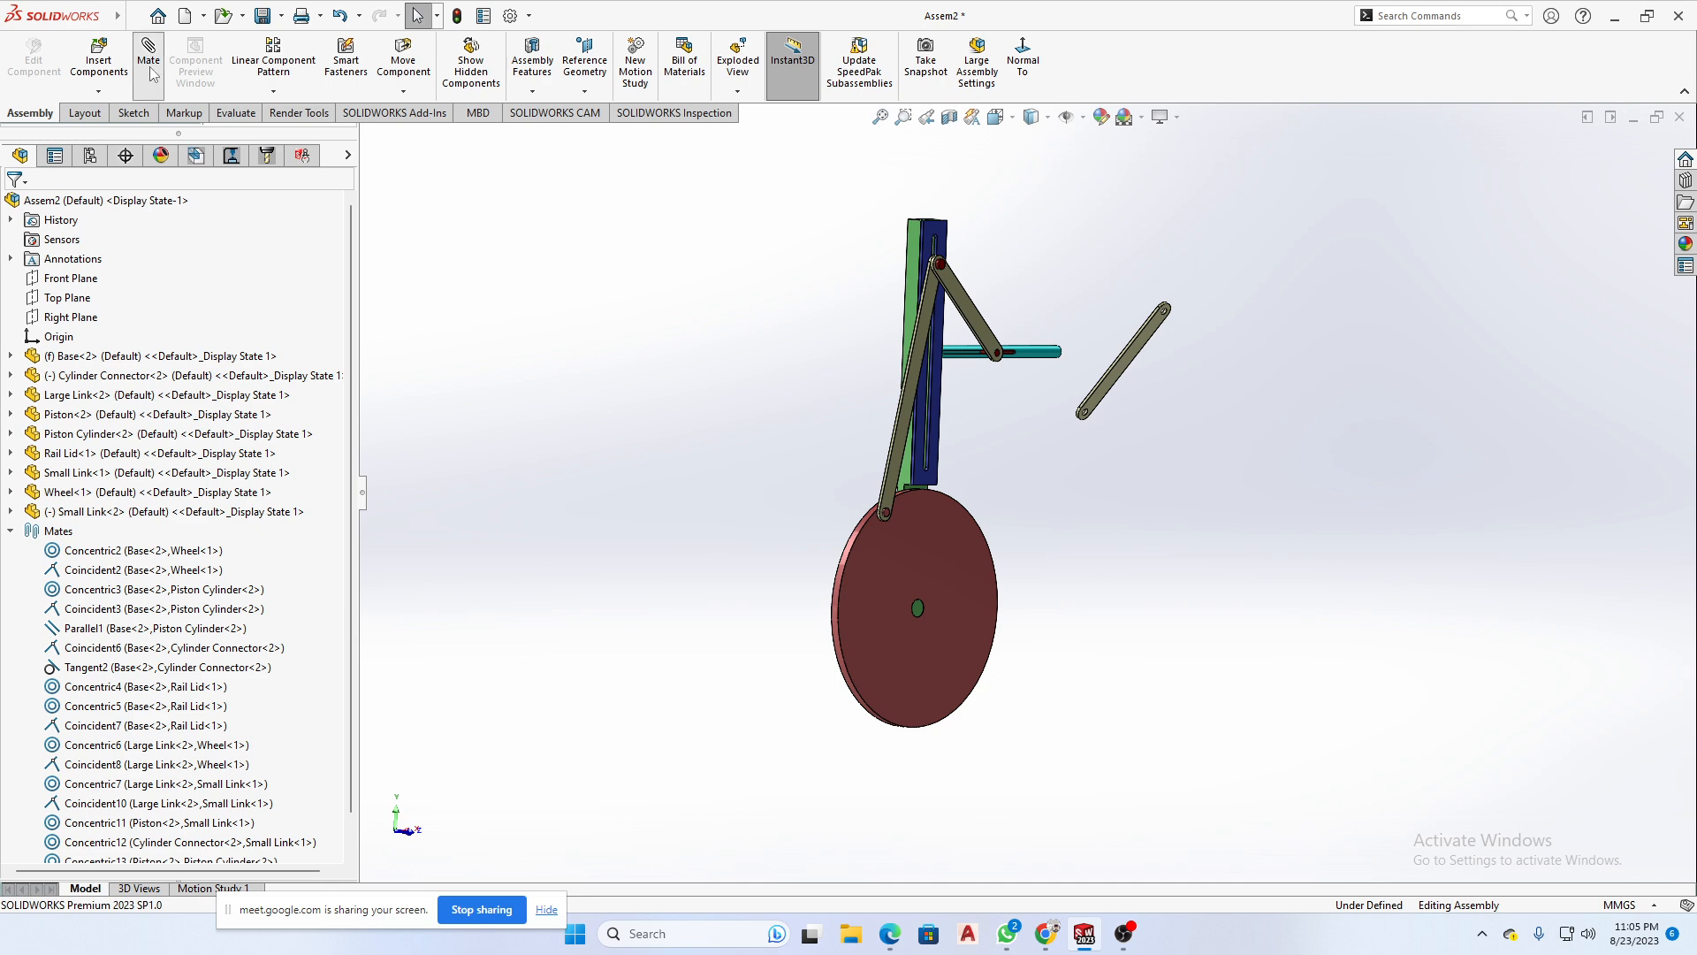
{"action": "left_click", "coordinate": [151, 71]}
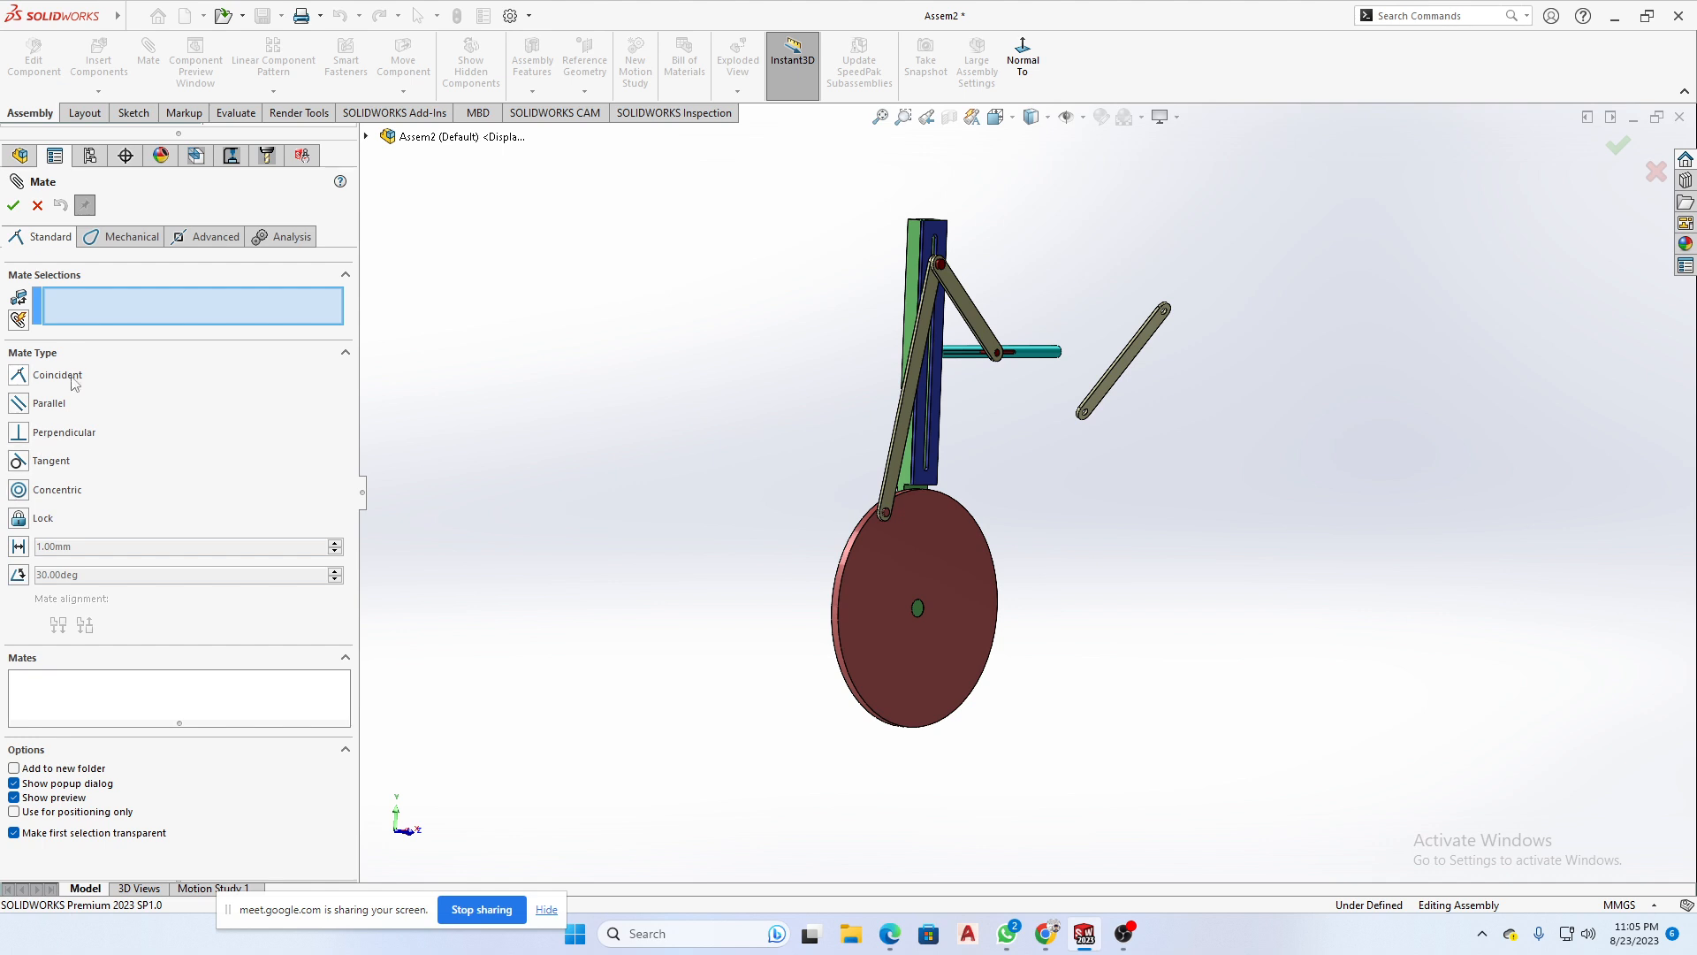
{"action": "left_click", "coordinate": [78, 305]}
{"action": "scroll", "coordinate": [903, 528], "scroll_direction": "down", "scroll_amount": 5}
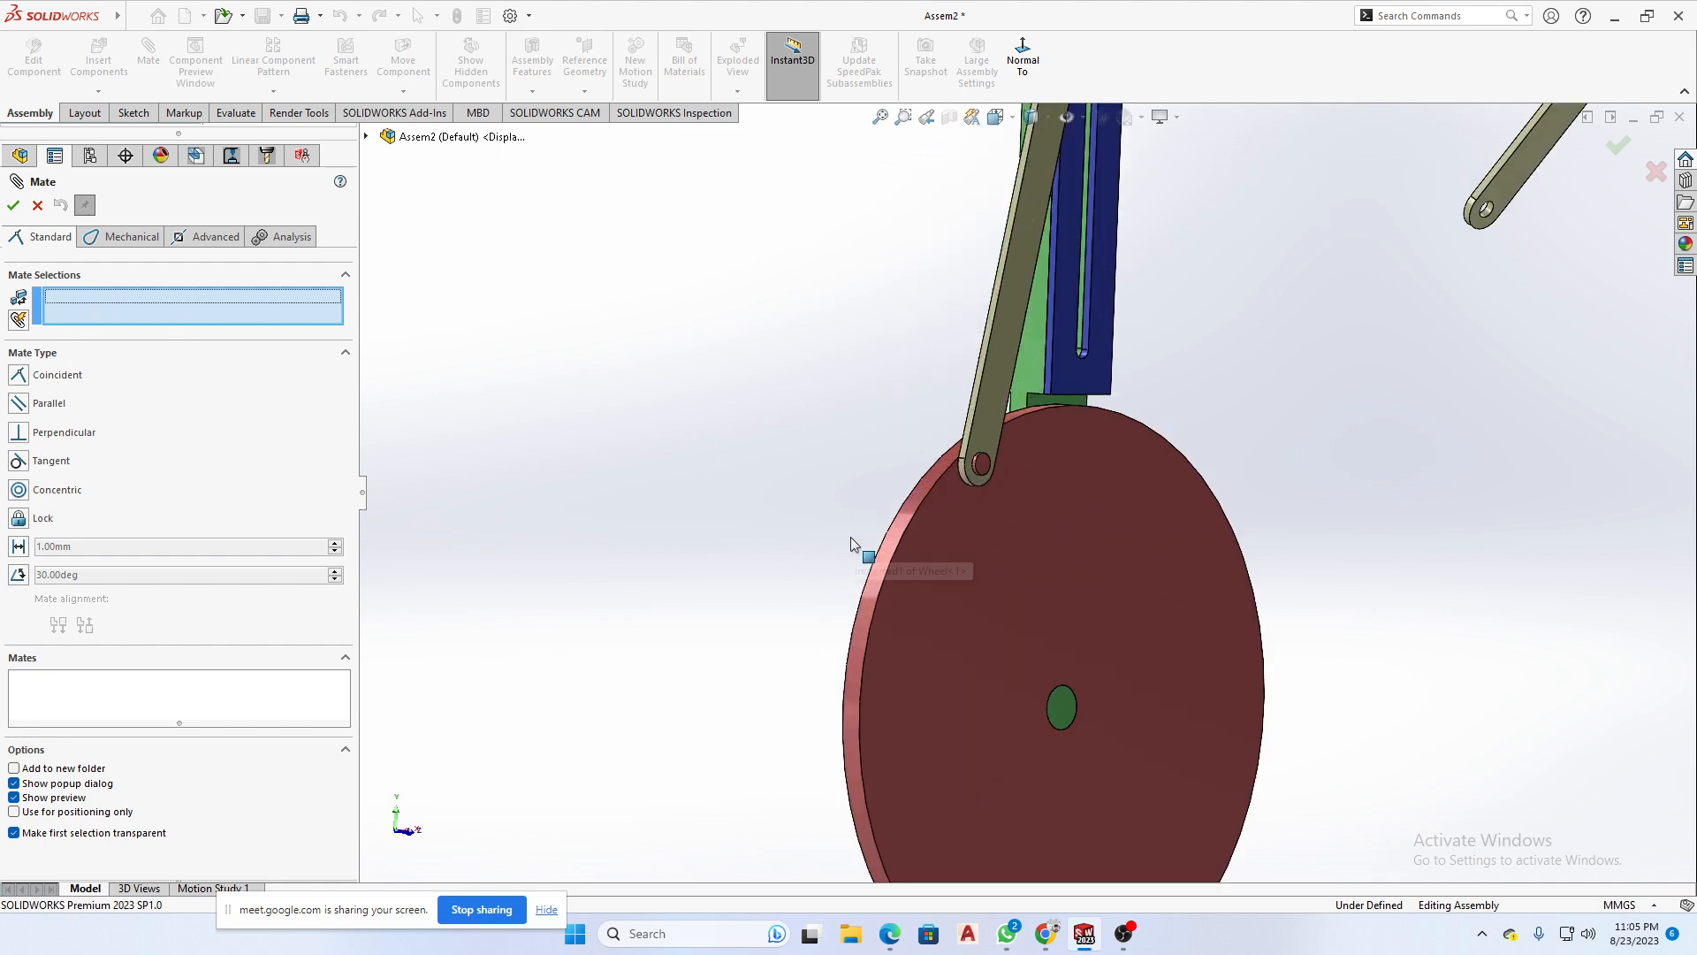
{"action": "left_click", "coordinate": [904, 528]}
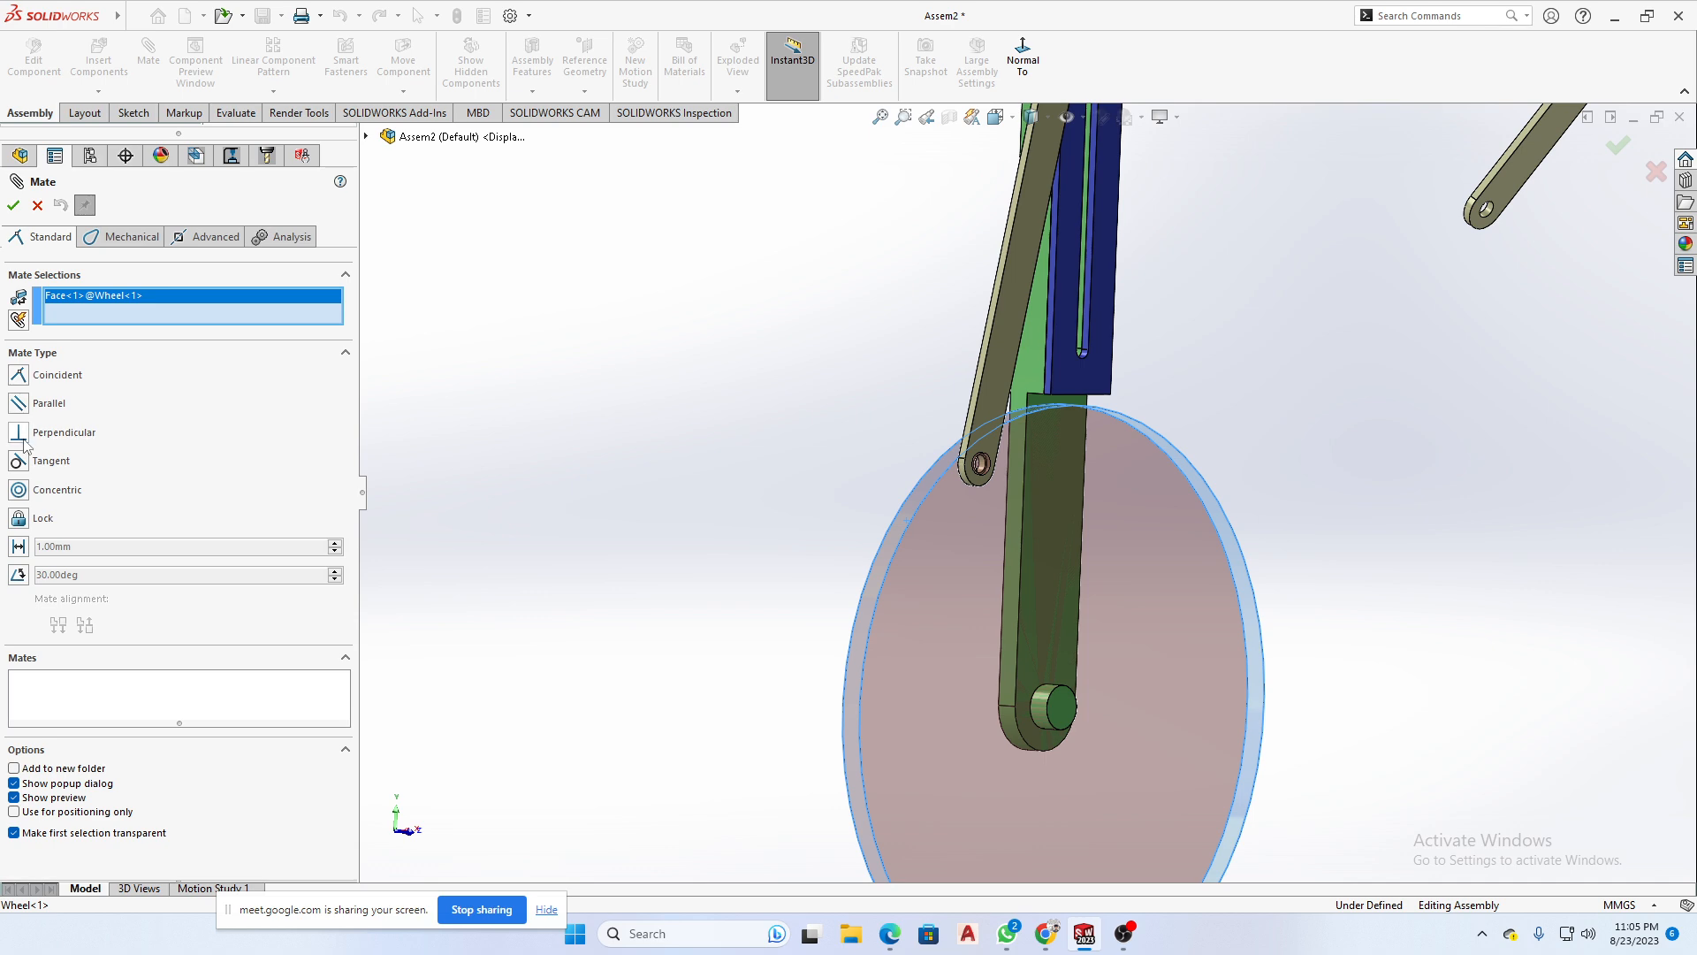
{"action": "left_click", "coordinate": [37, 206]}
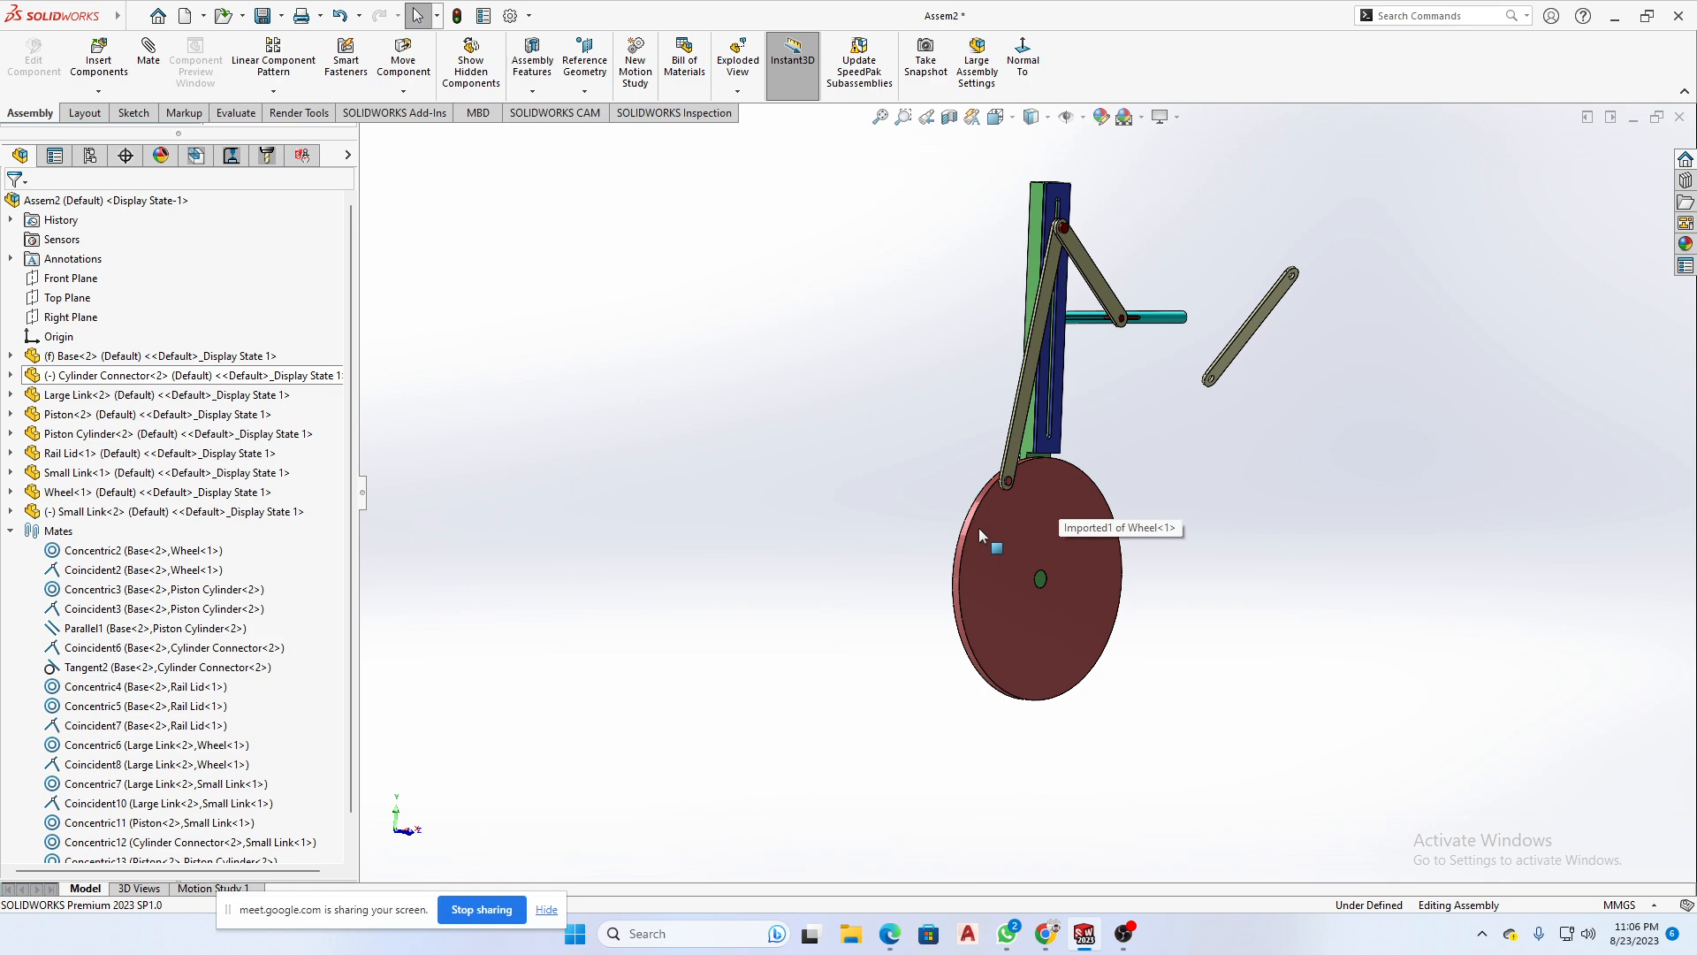
- Move the loose Small Link copy farther away from the linkage
{"action": "middle_click_drag", "start_coordinate": [878, 607], "coordinate": [911, 527]}
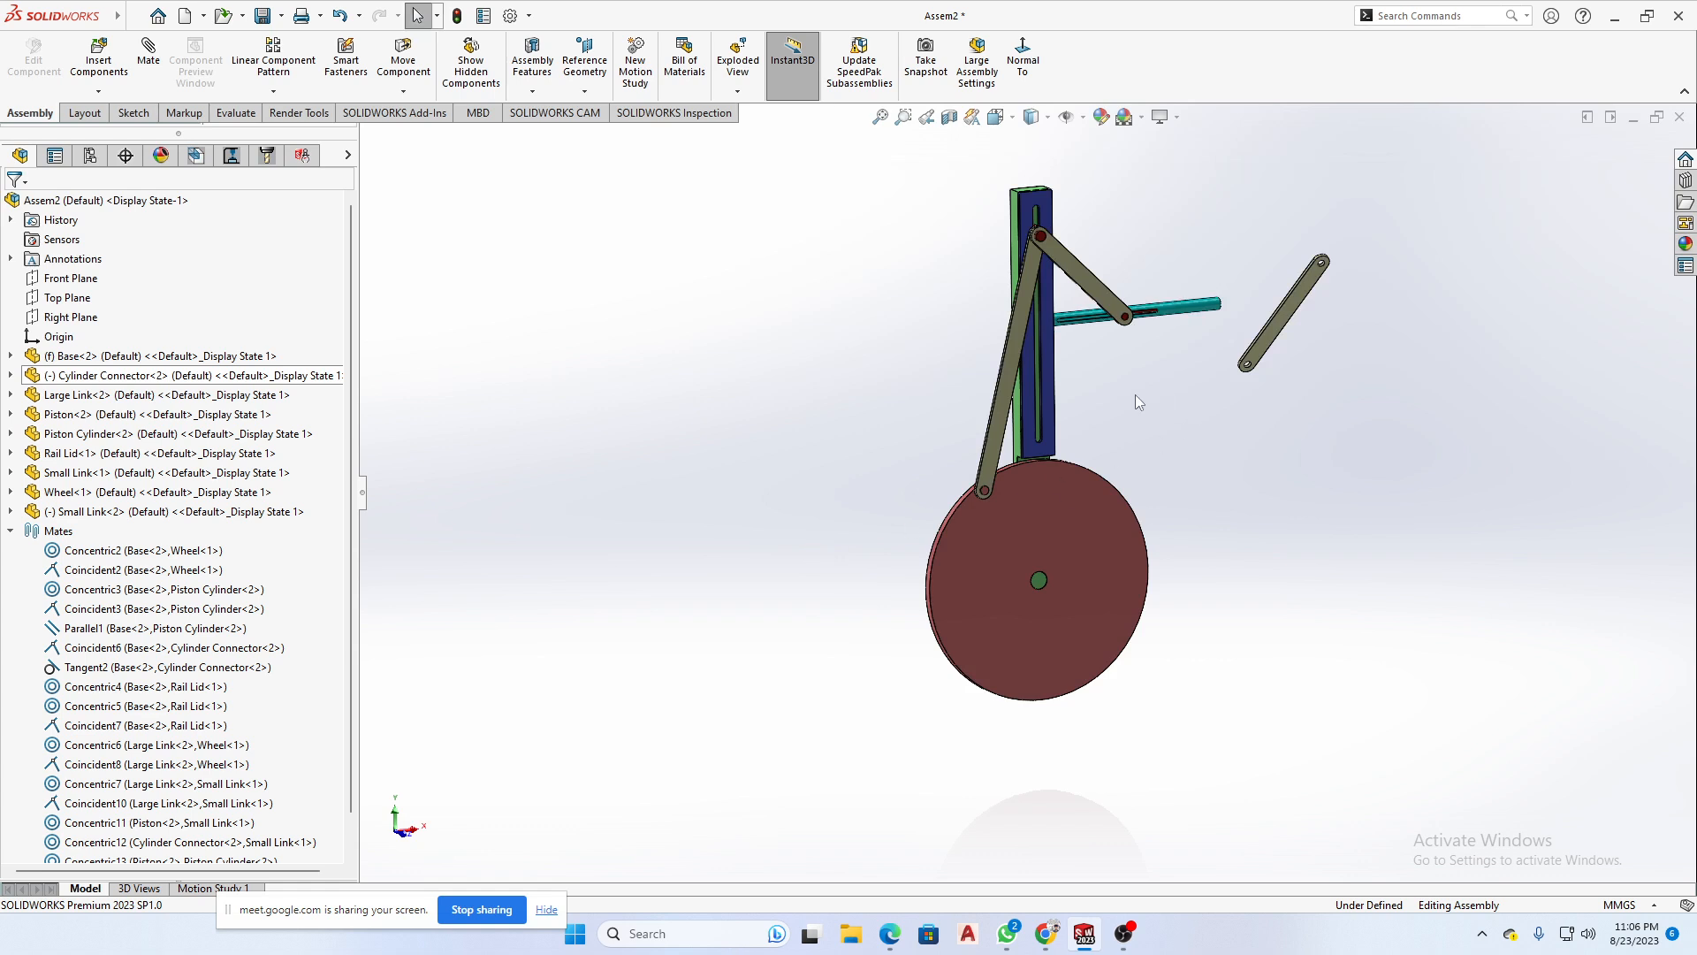
{"action": "middle_click_drag", "start_coordinate": [1135, 394], "coordinate": [1191, 452]}
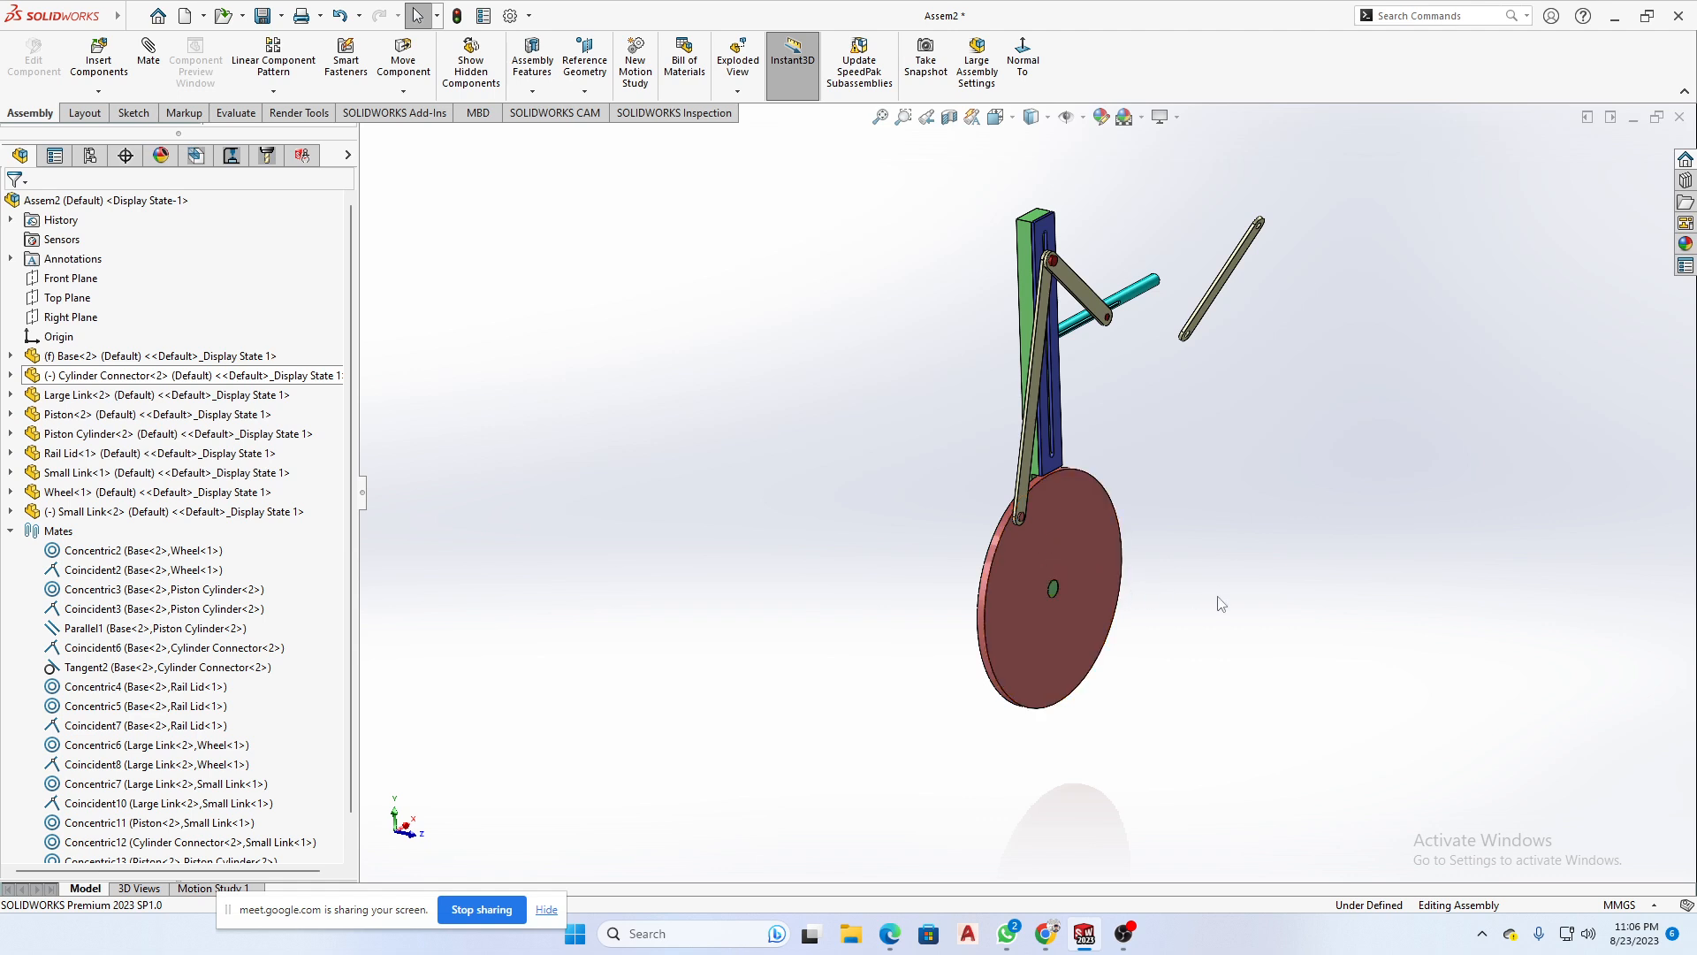
{"action": "middle_click_drag", "start_coordinate": [1216, 595], "coordinate": [1087, 486]}
{"action": "scroll", "coordinate": [1061, 370], "scroll_direction": "down", "scroll_amount": 3}
{"action": "scroll", "coordinate": [1061, 370], "scroll_direction": "up", "scroll_amount": 1}
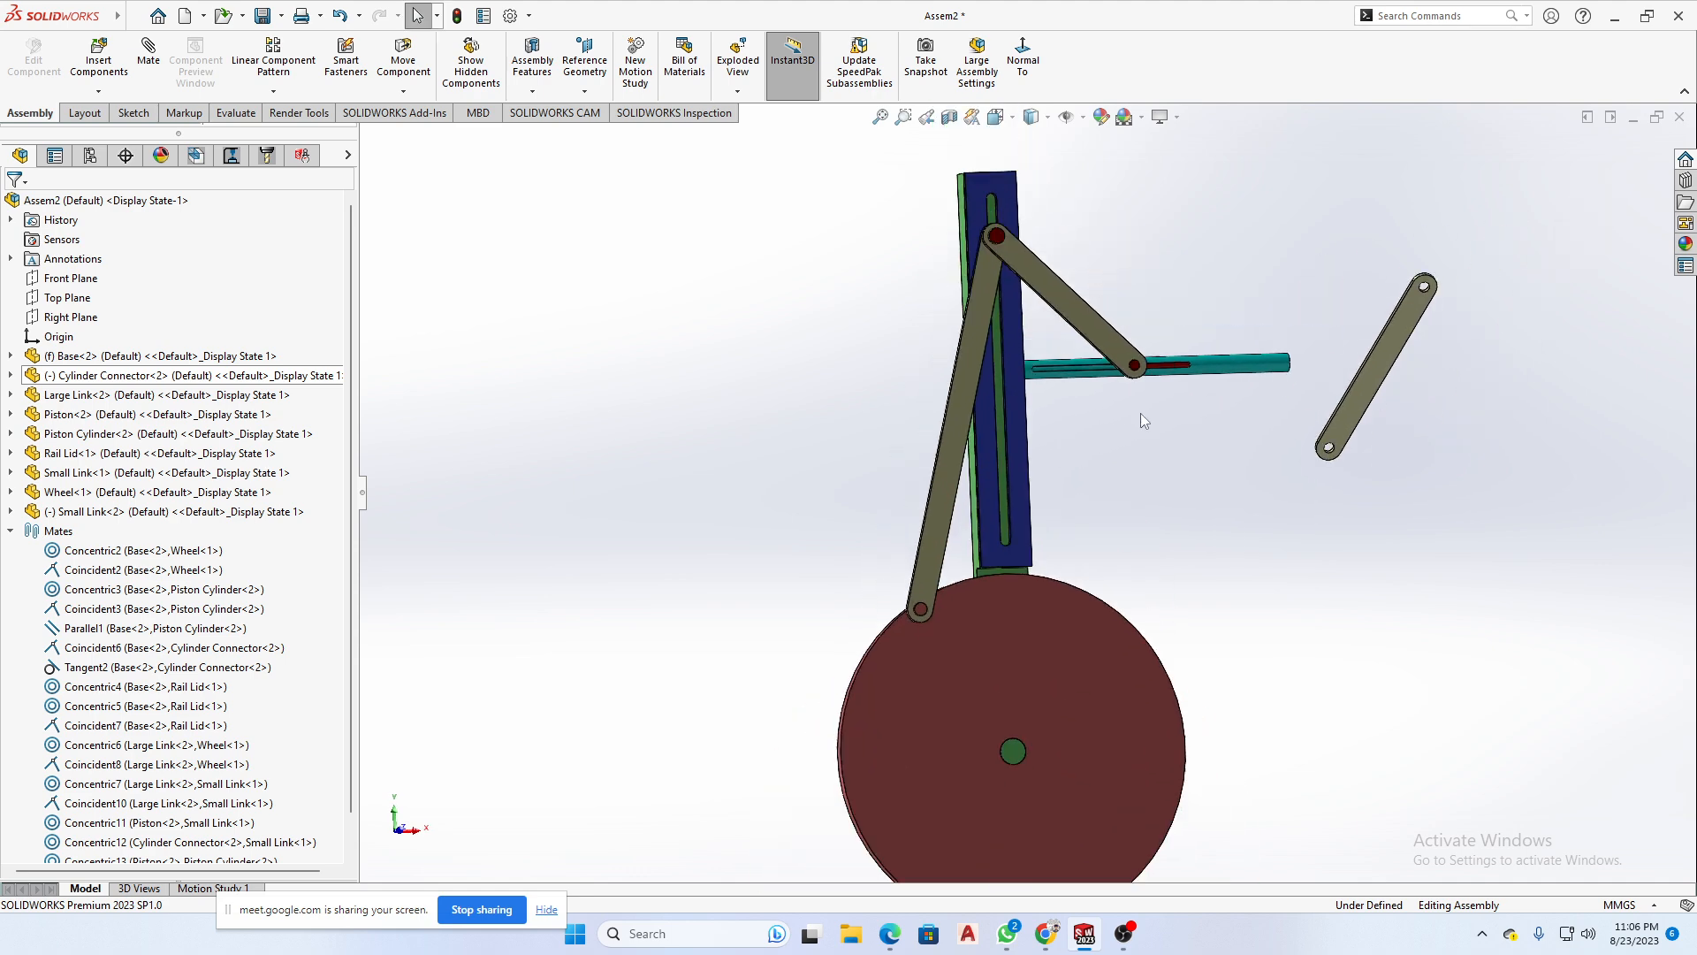
{"action": "left_click_drag", "start_coordinate": [1365, 399], "coordinate": [1543, 328]}
- Try to move the wheel and the Large Link to test the linkage's motion, and clear the selection
{"action": "left_click", "coordinate": [1004, 654]}
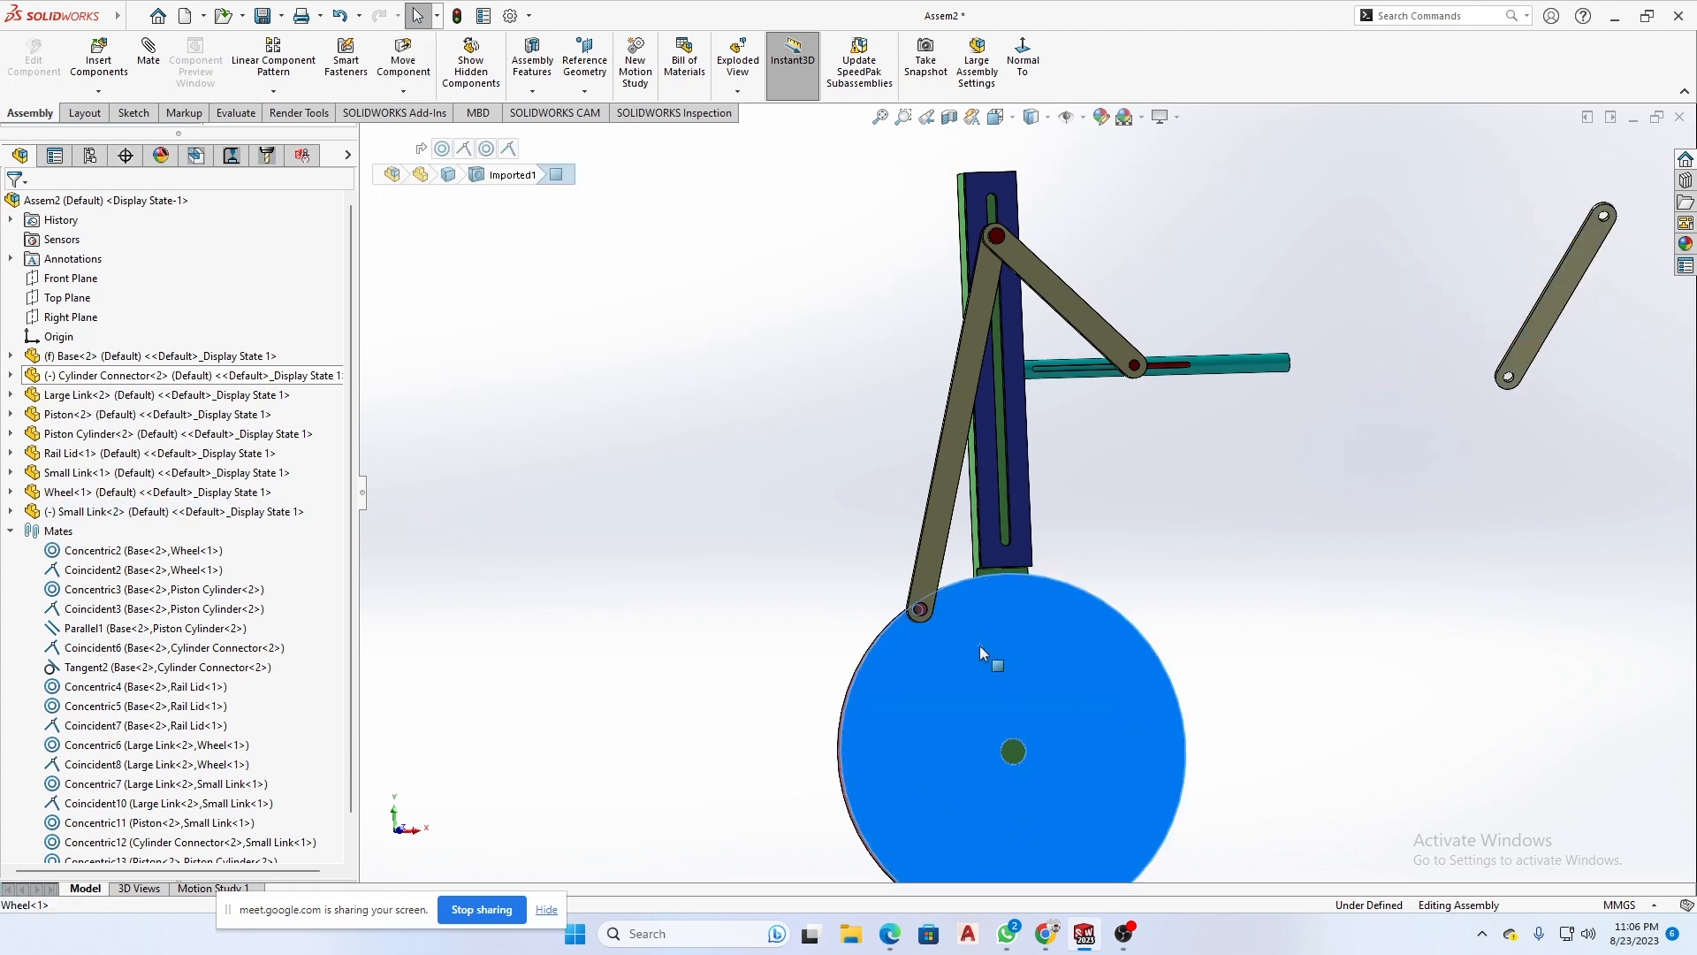
{"action": "mouse_move", "coordinate": [983, 648]}
{"action": "middle_mouse_down"}
{"action": "mouse_move", "coordinate": [1041, 679]}
{"action": "mouse_move", "coordinate": [1105, 652]}
{"action": "mouse_move", "coordinate": [1006, 661]}
{"action": "middle_mouse_up"}
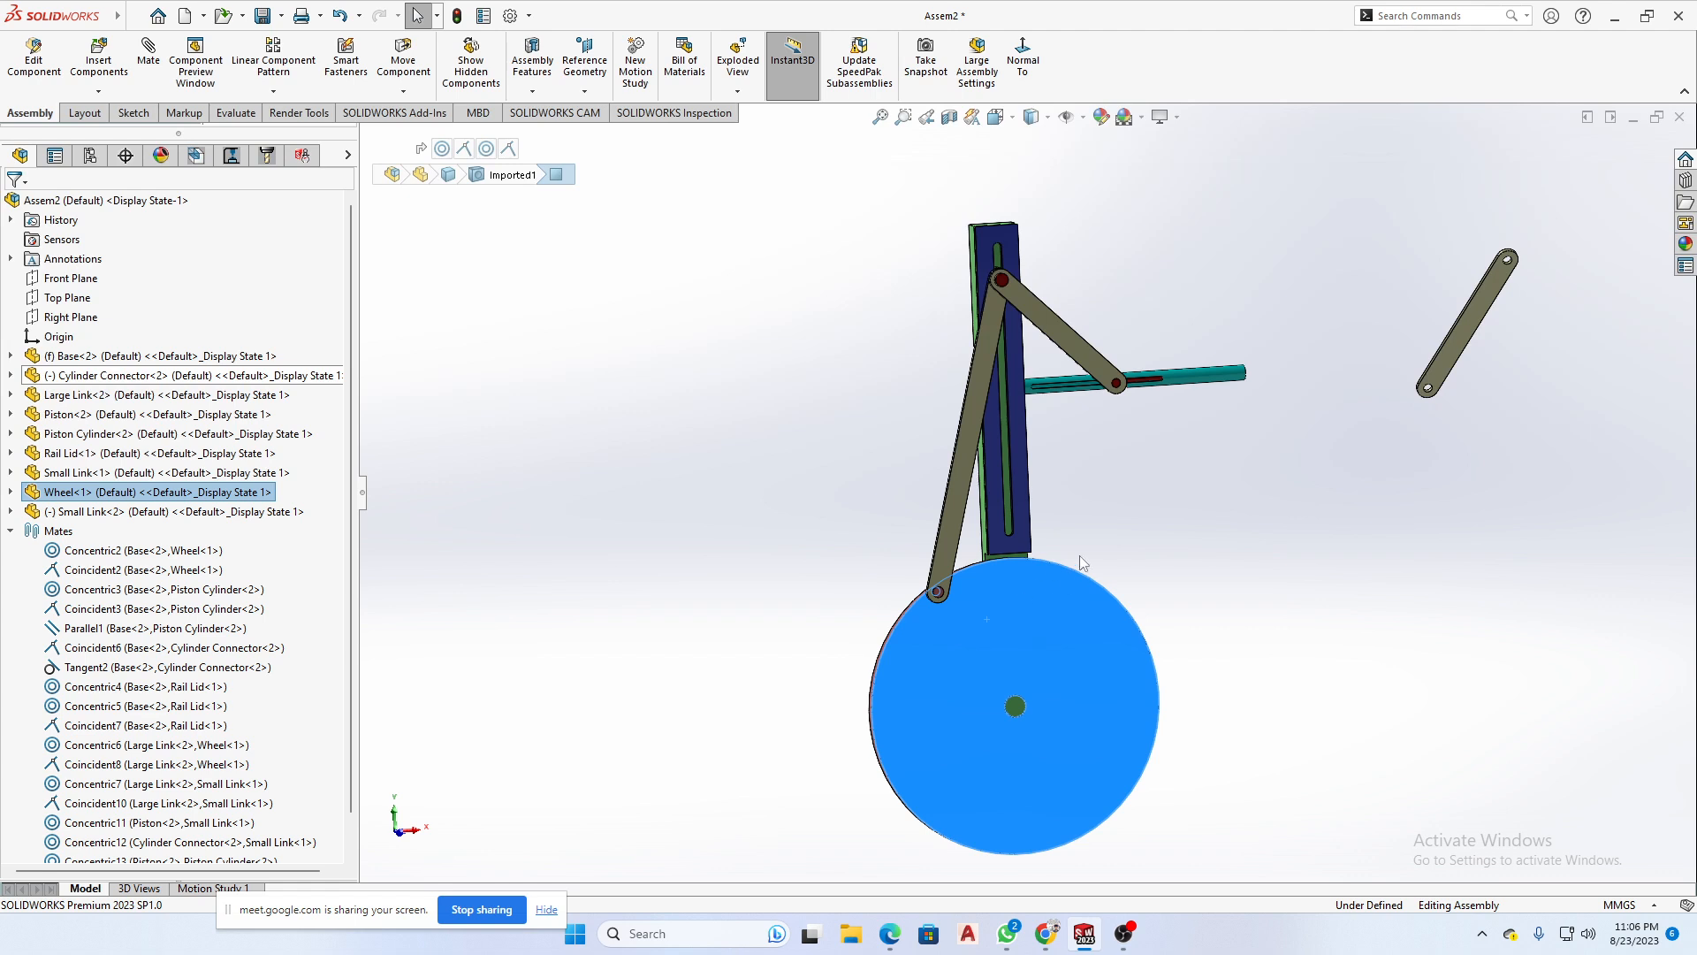
{"action": "left_click", "coordinate": [1201, 563]}
{"action": "middle_click_drag", "start_coordinate": [1076, 575], "coordinate": [997, 520]}
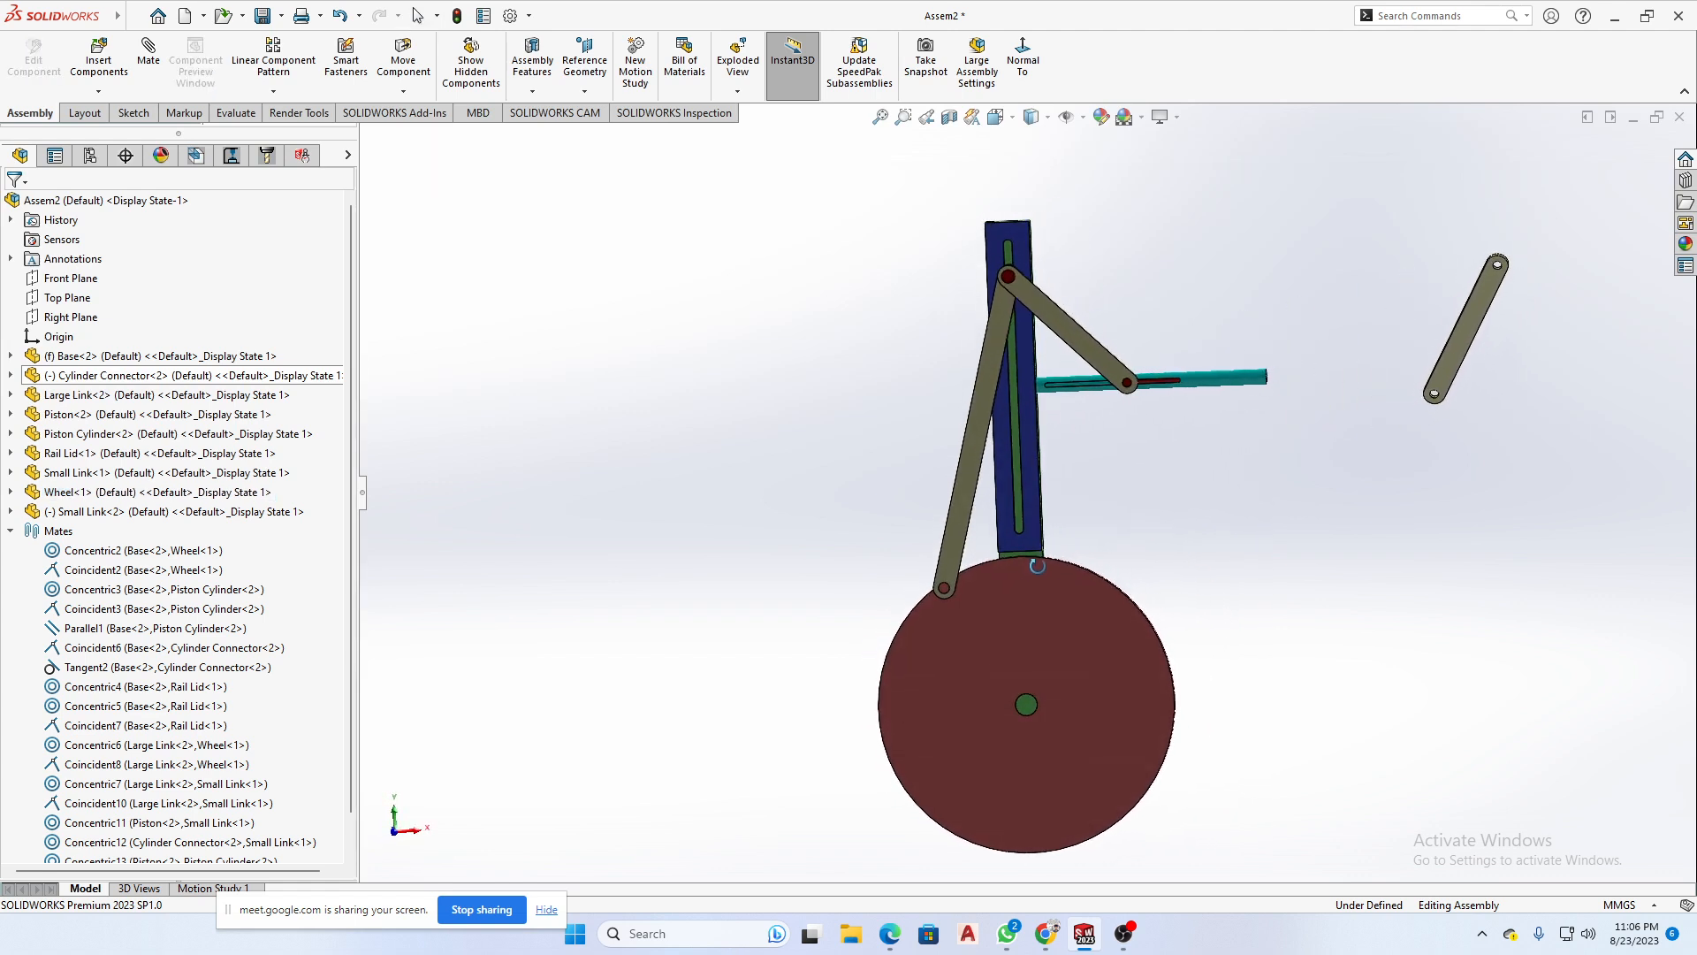
{"action": "left_click_drag", "start_coordinate": [969, 480], "coordinate": [869, 590]}
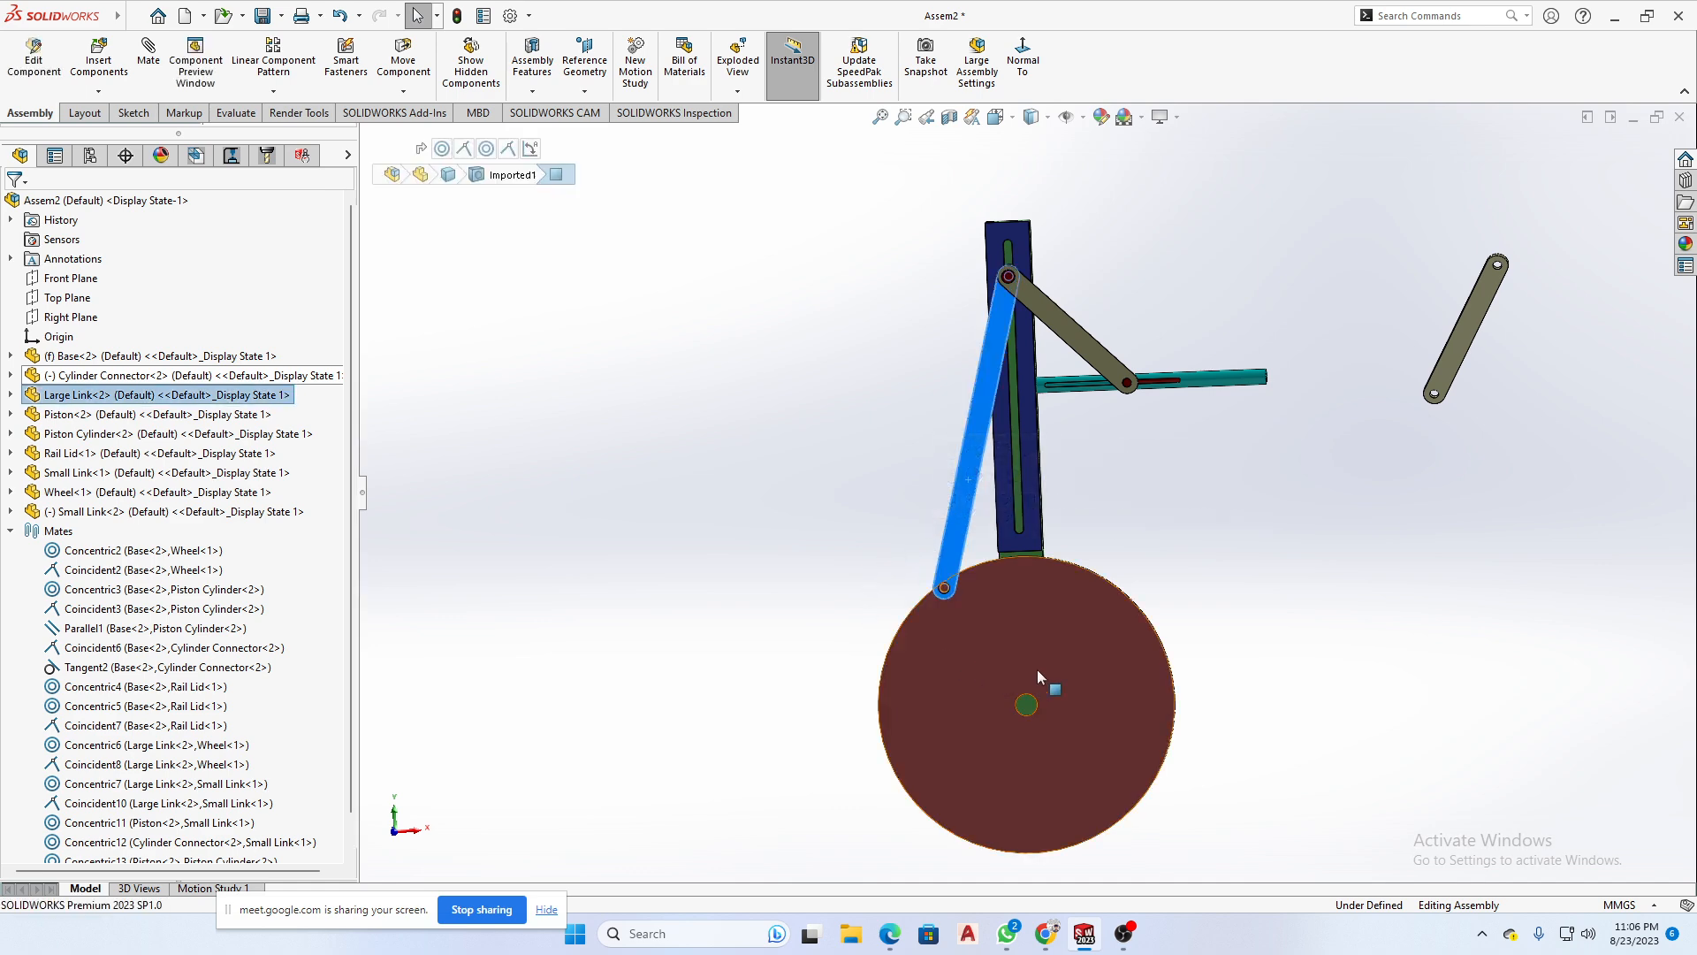
{"action": "left_click", "coordinate": [1156, 538]}
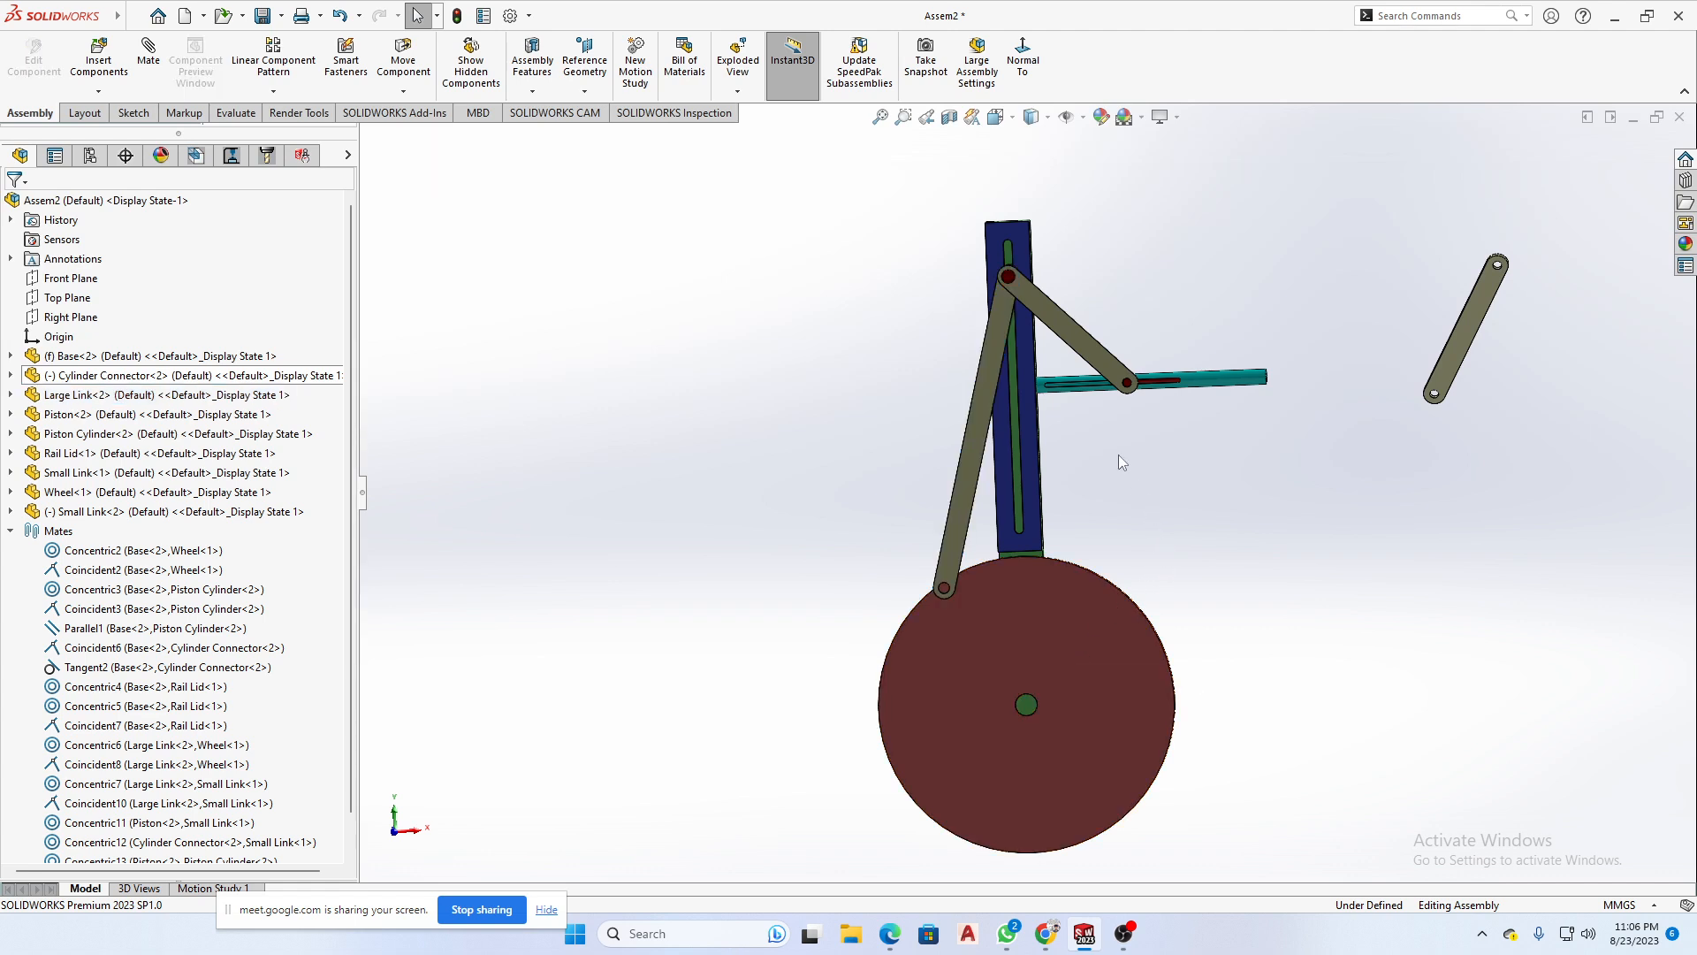
{"action": "middle_click_drag", "start_coordinate": [855, 514], "coordinate": [984, 557]}
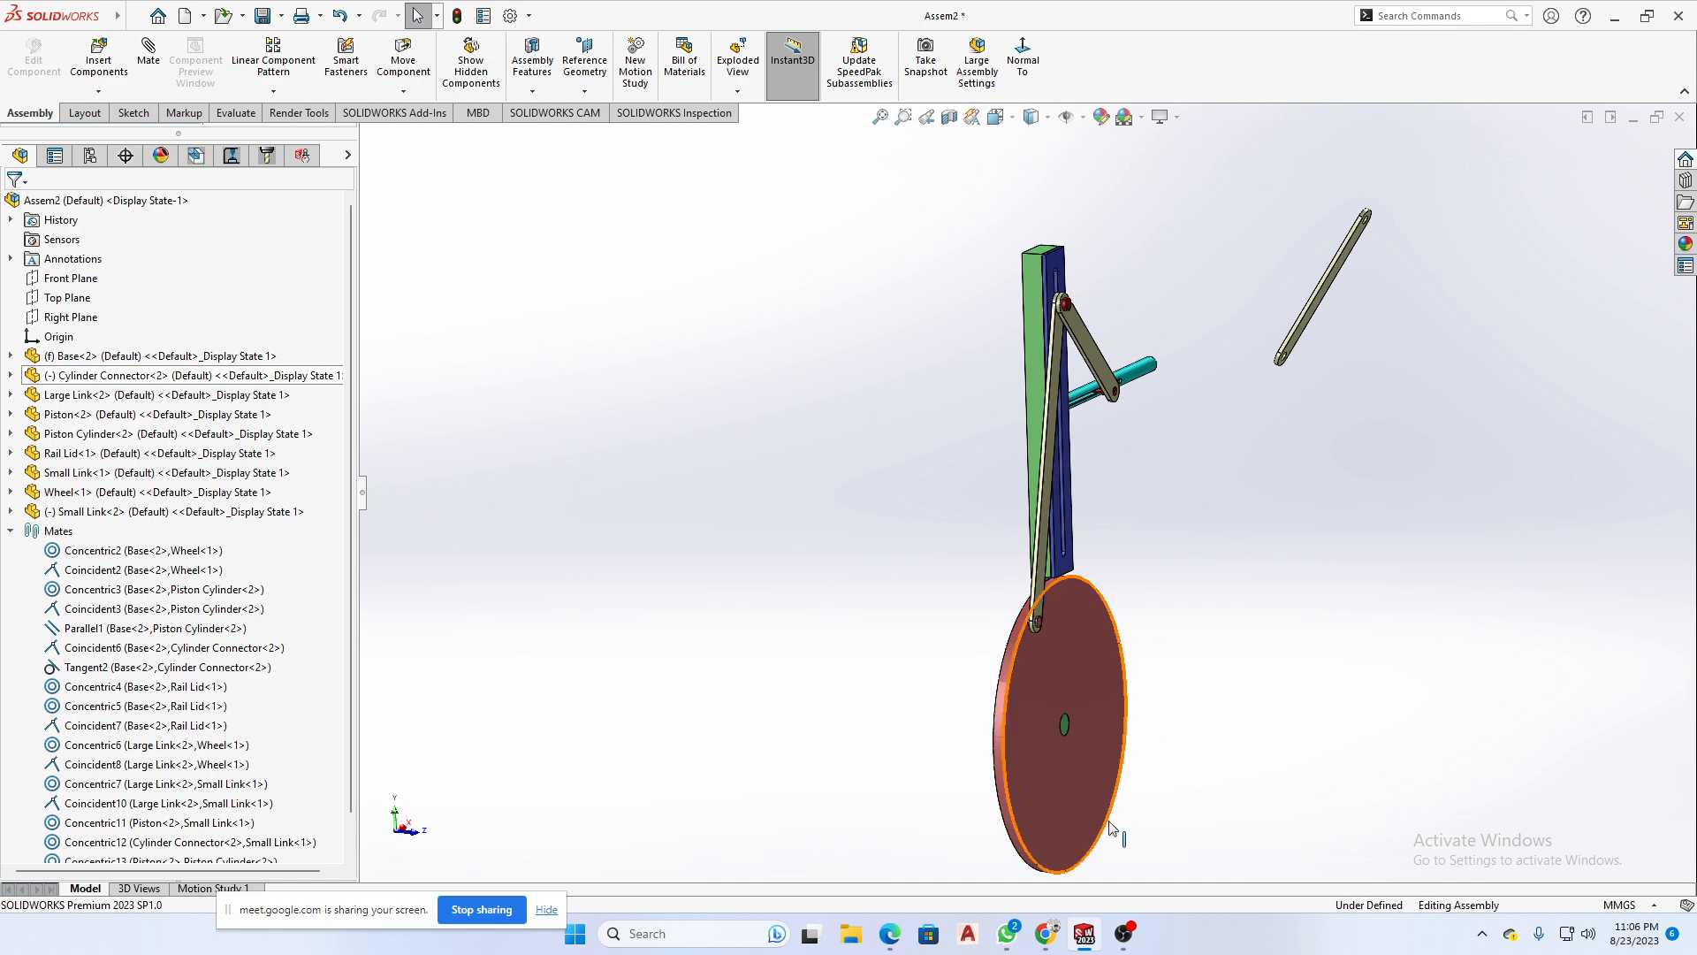
- Switch to the Google Meet call in Chrome to check the participants, and return to the assembly in SOLIDWORKS
{"action": "mouse_move", "coordinate": [1047, 939]}
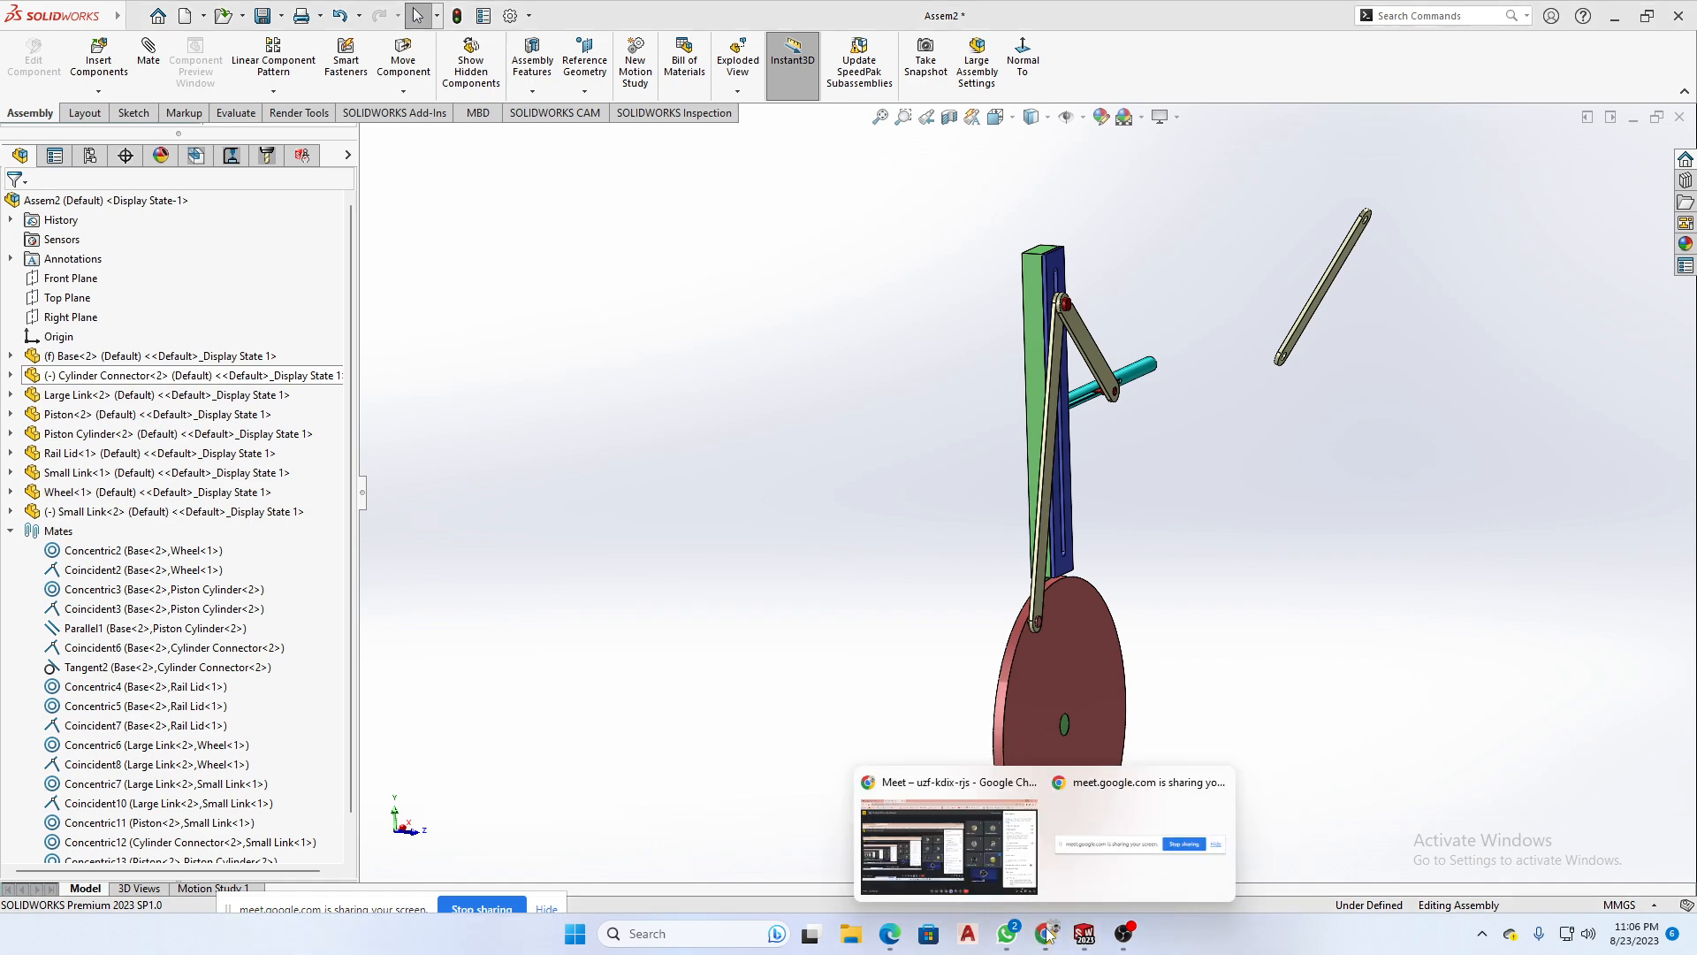
{"action": "left_click", "coordinate": [919, 830]}
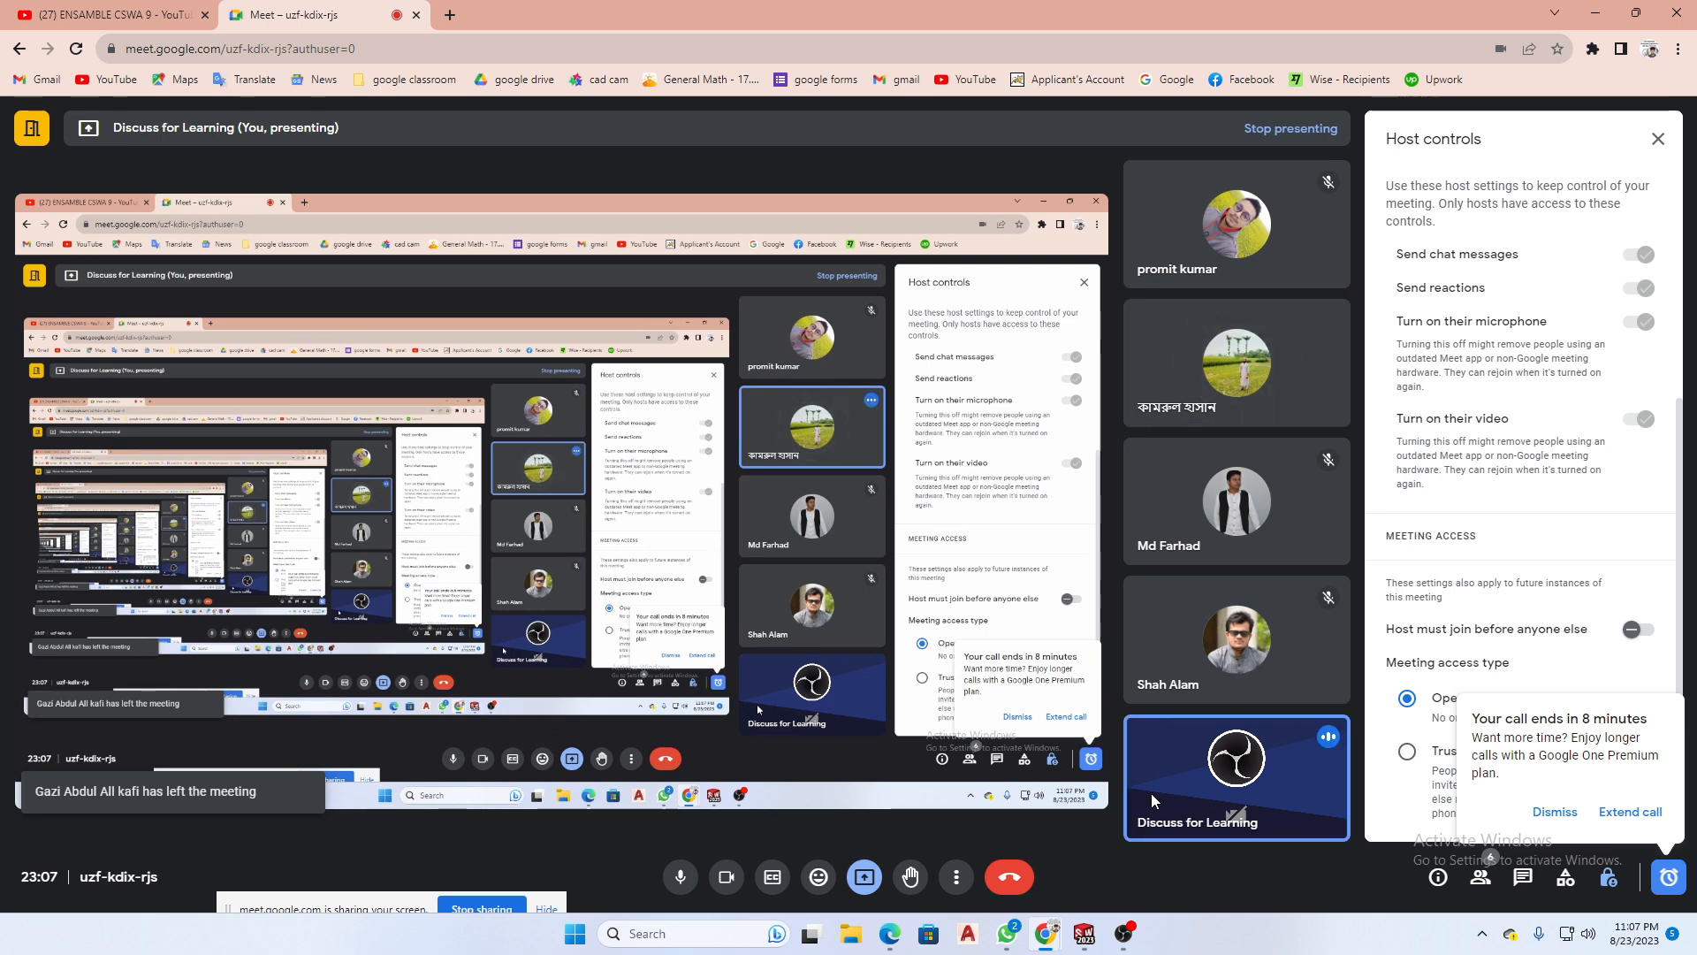
{"action": "left_click", "coordinate": [1600, 12]}
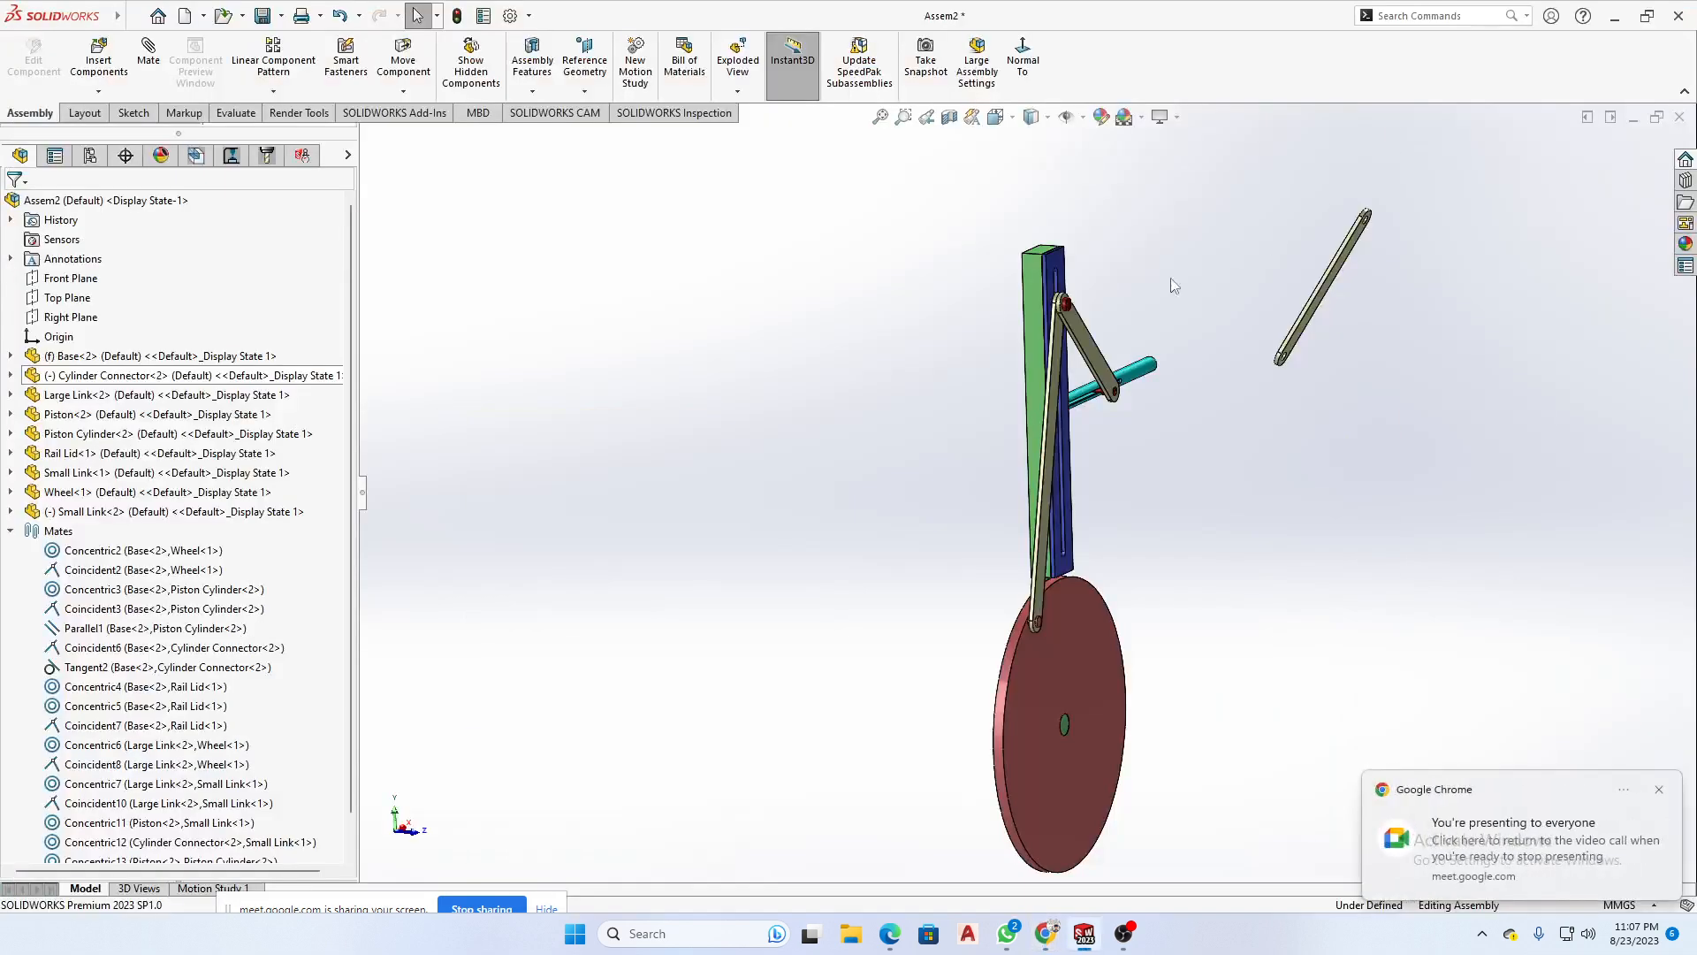
- Create a new part and open a sketch on the Top Plane
{"action": "left_click", "coordinate": [184, 15]}
{"action": "left_click", "coordinate": [890, 566]}
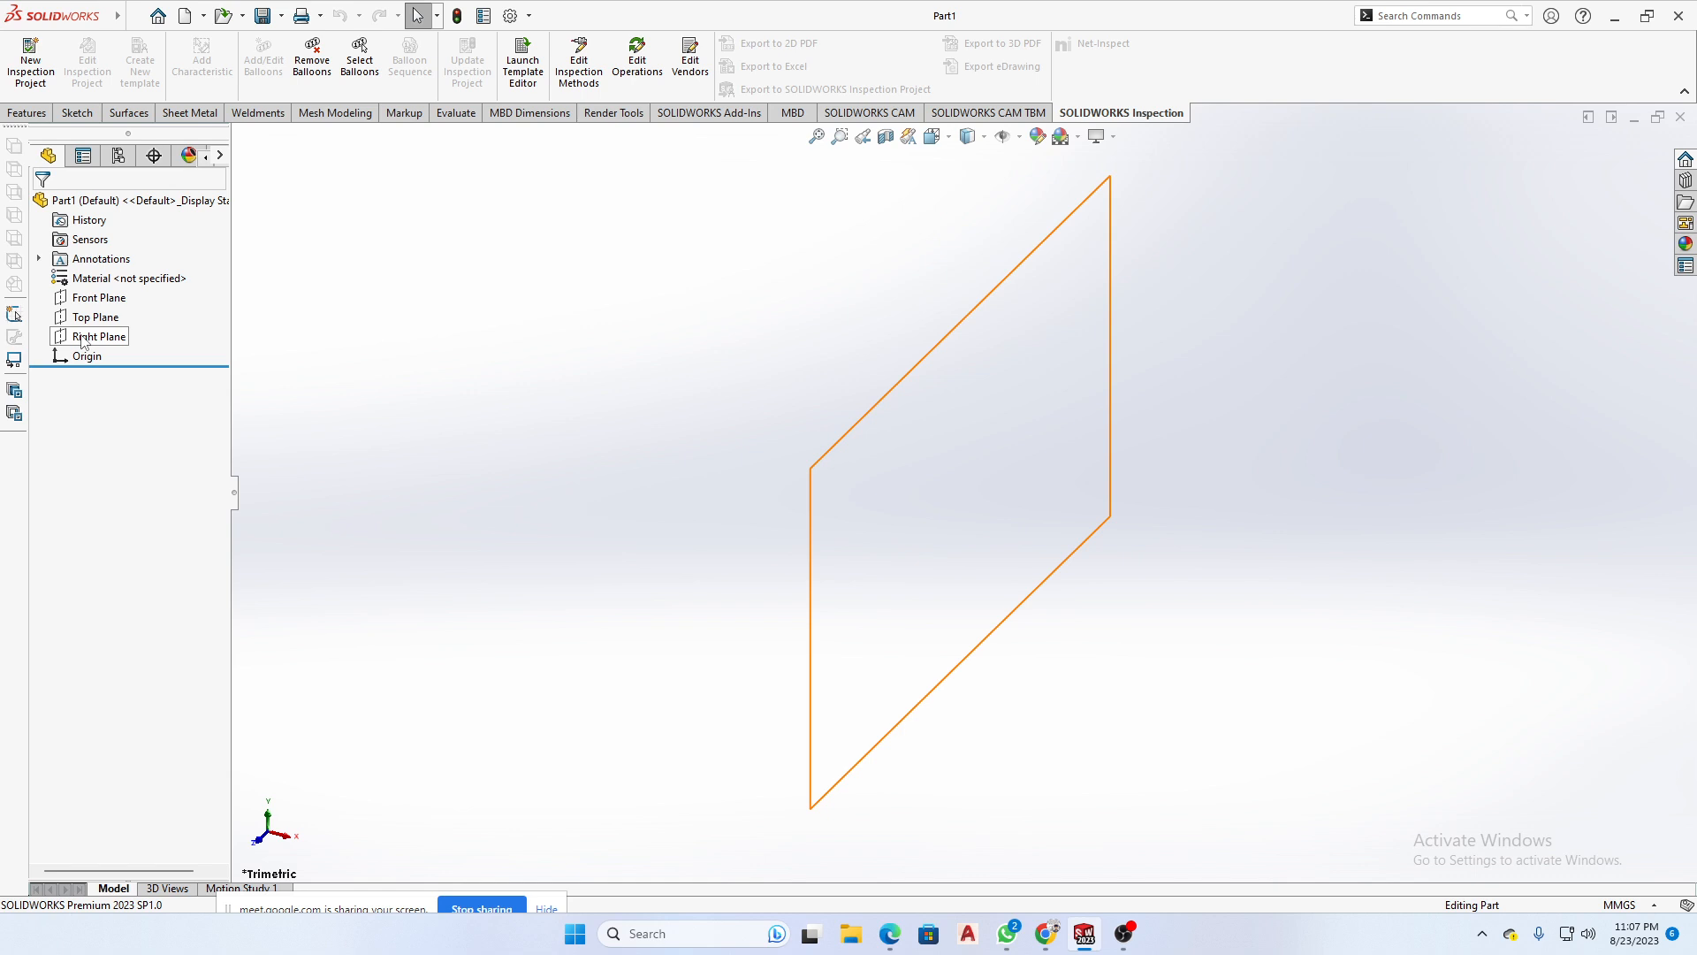
{"action": "left_click", "coordinate": [94, 317]}
{"action": "left_click", "coordinate": [104, 305]}
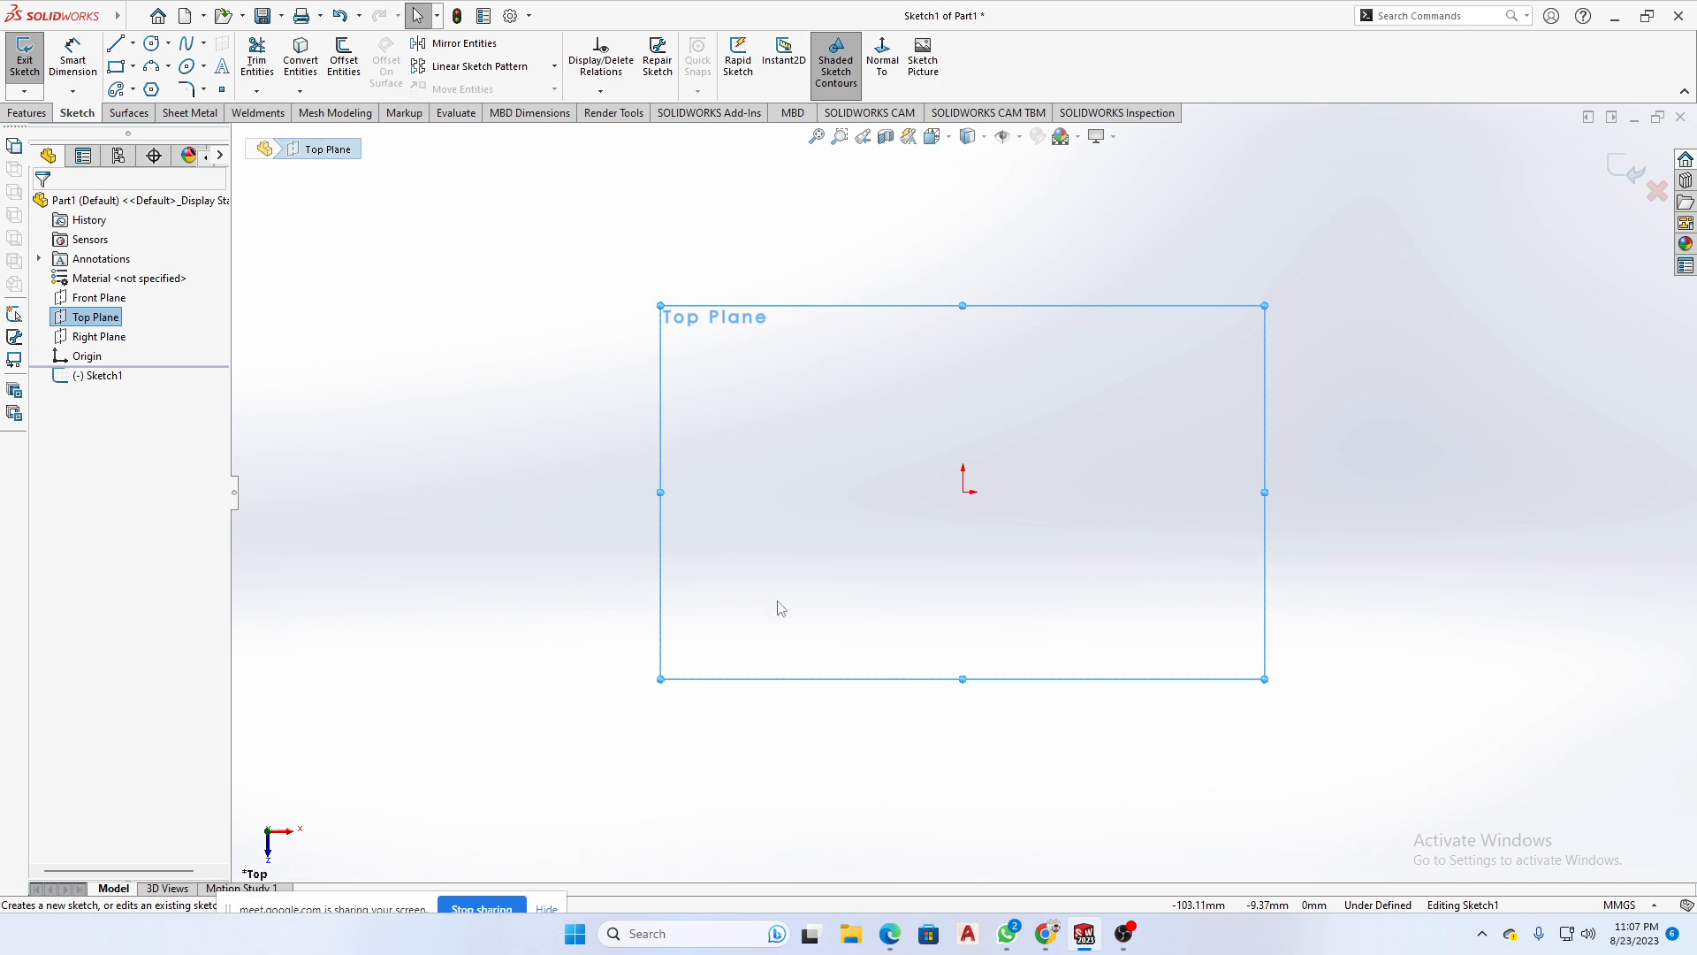
- Switch to WhatsApp, close the handwritten assembly notes, and look through the Solidworks basic course 3rd batch chat for the posted problem screenshots
{"action": "left_click", "coordinate": [1009, 935]}
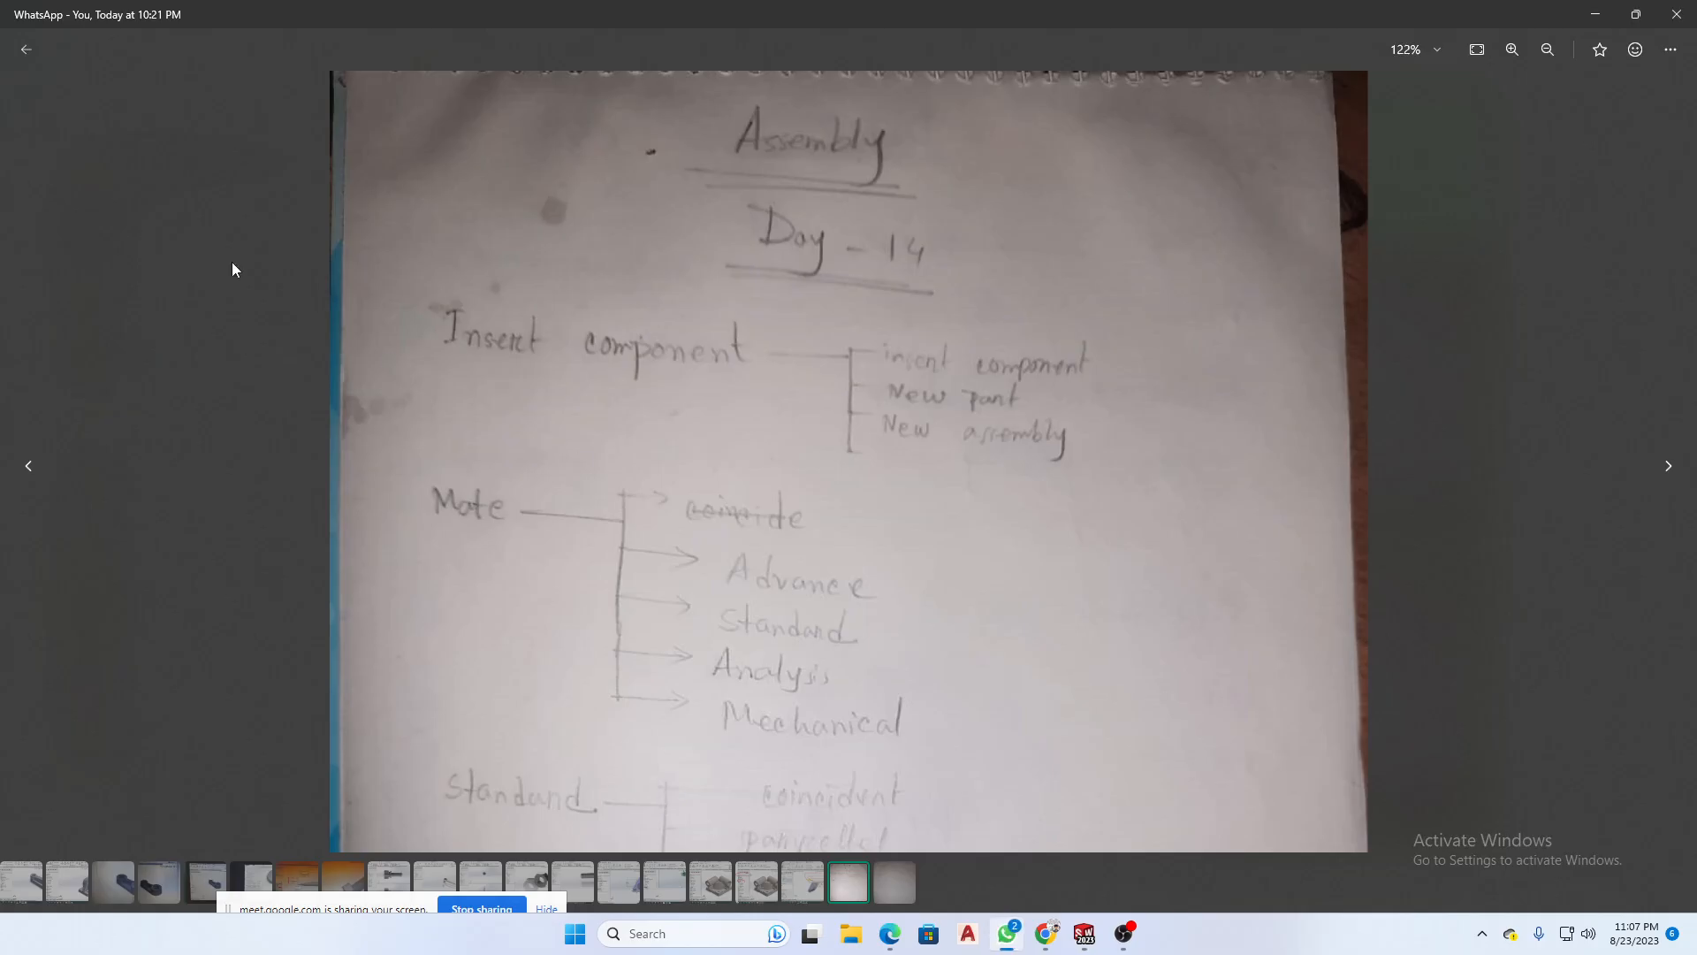
{"action": "left_click", "coordinate": [23, 53]}
{"action": "scroll", "coordinate": [760, 526], "scroll_direction": "up", "scroll_amount": 10}
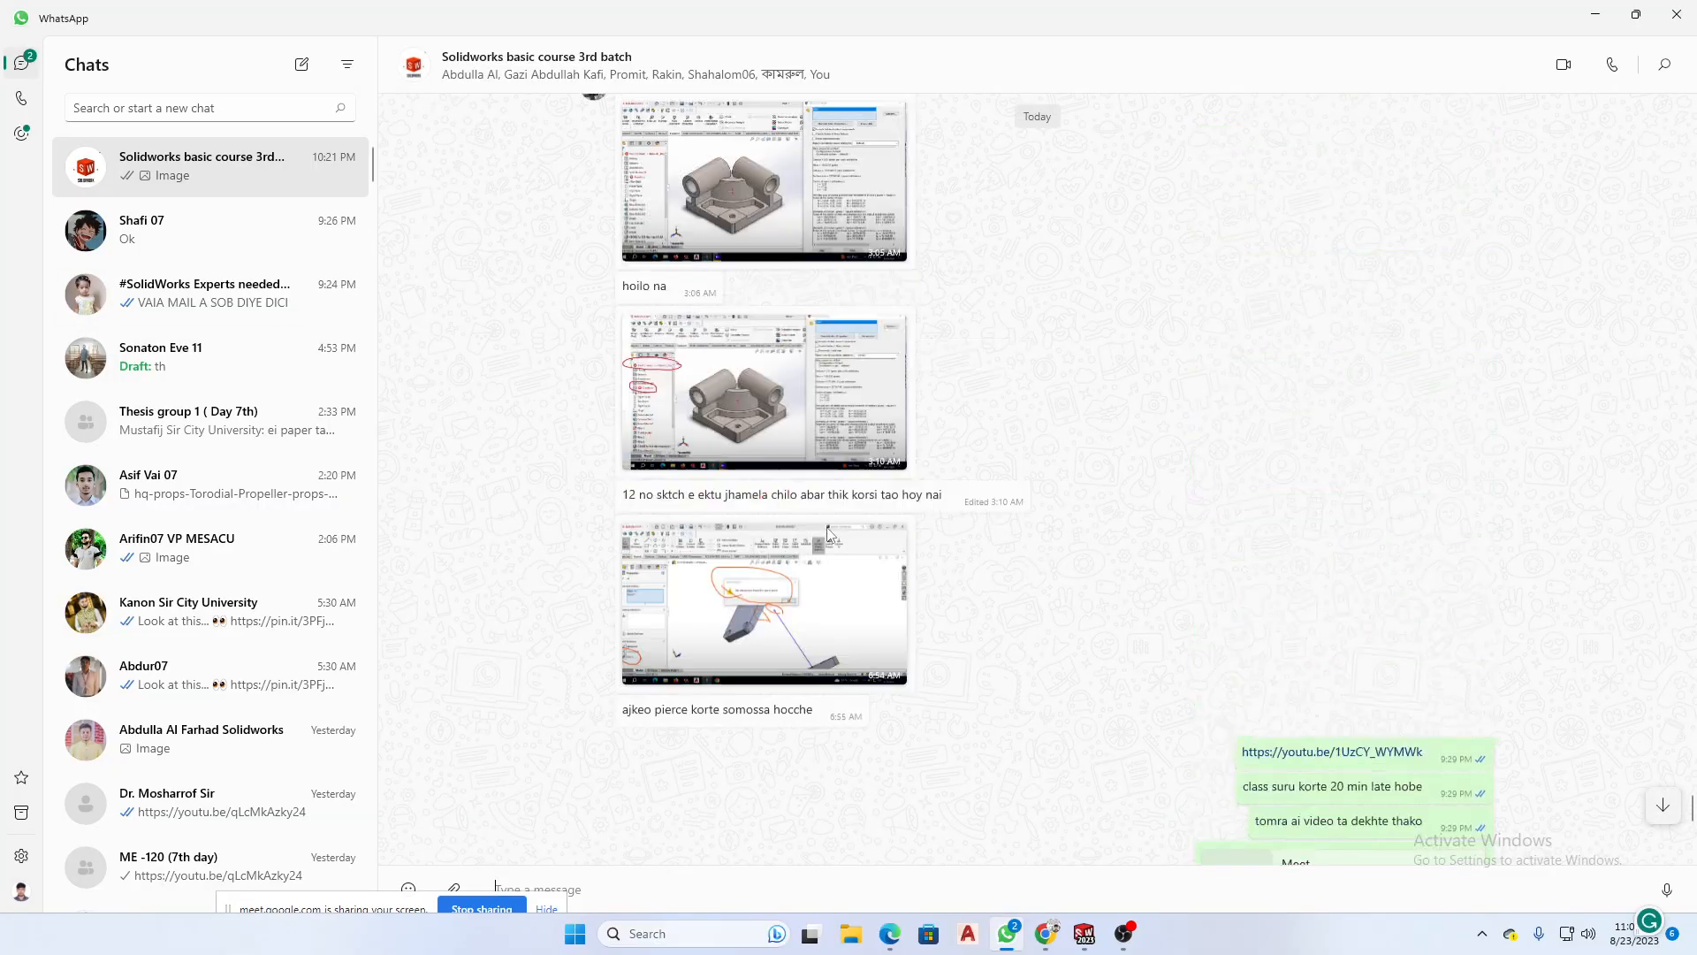
{"action": "scroll", "coordinate": [875, 548], "scroll_direction": "up", "scroll_amount": 15}
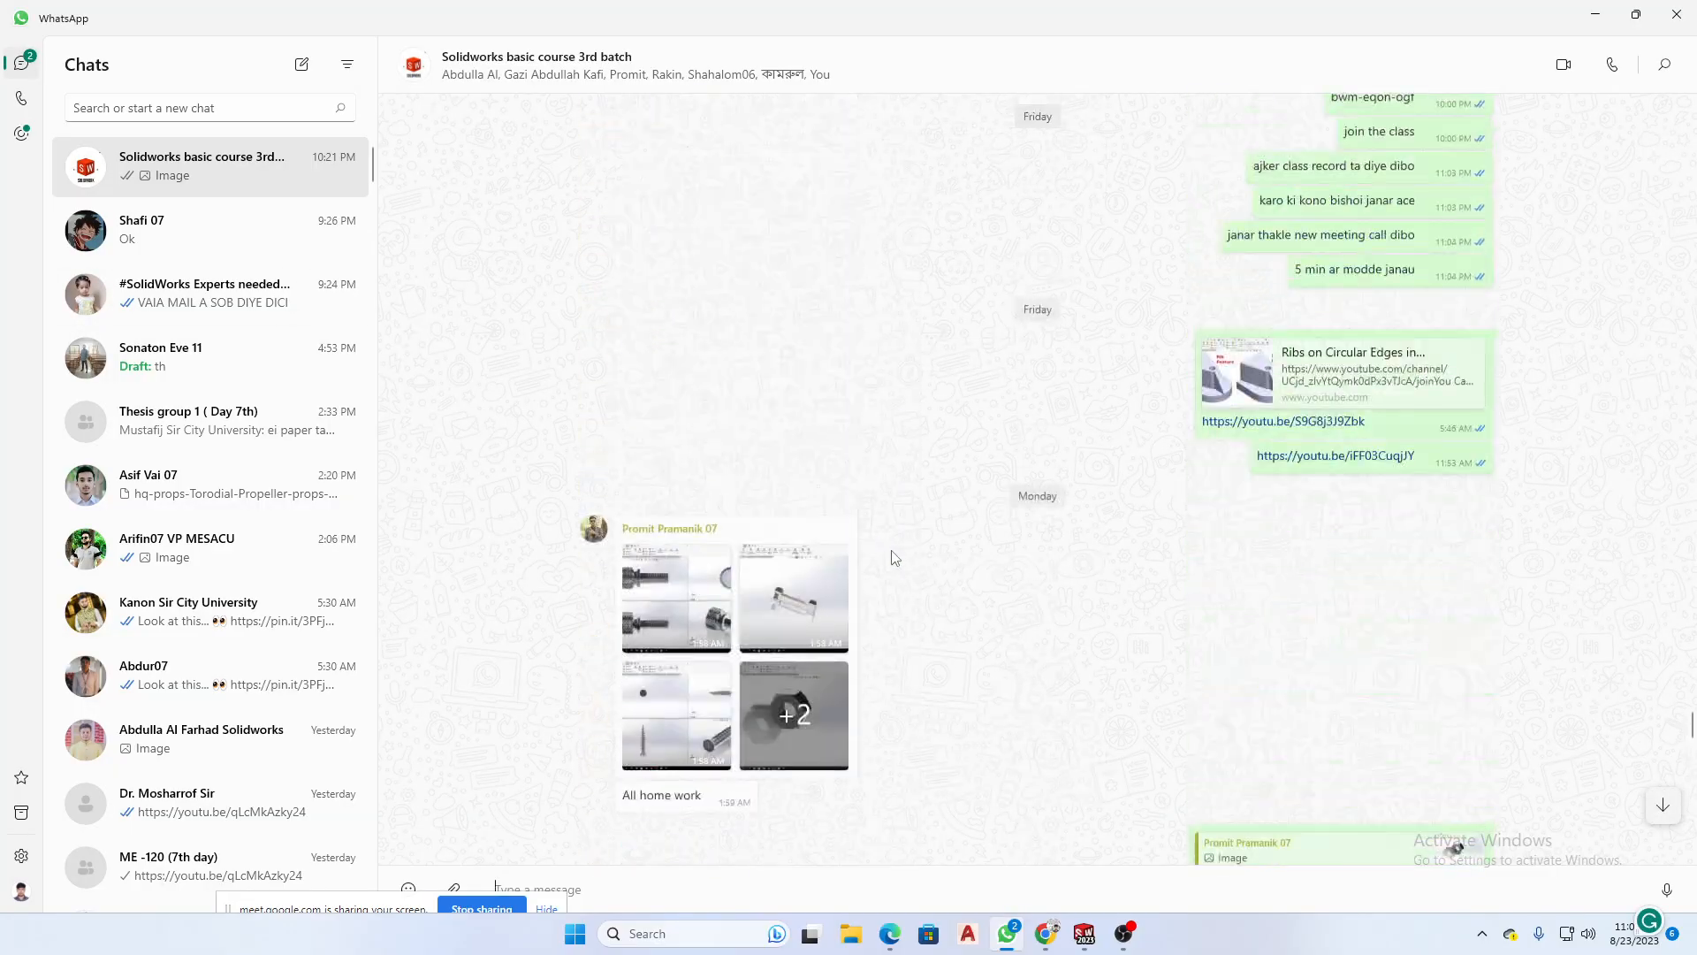
{"action": "scroll", "coordinate": [895, 557], "scroll_direction": "up", "scroll_amount": 5}
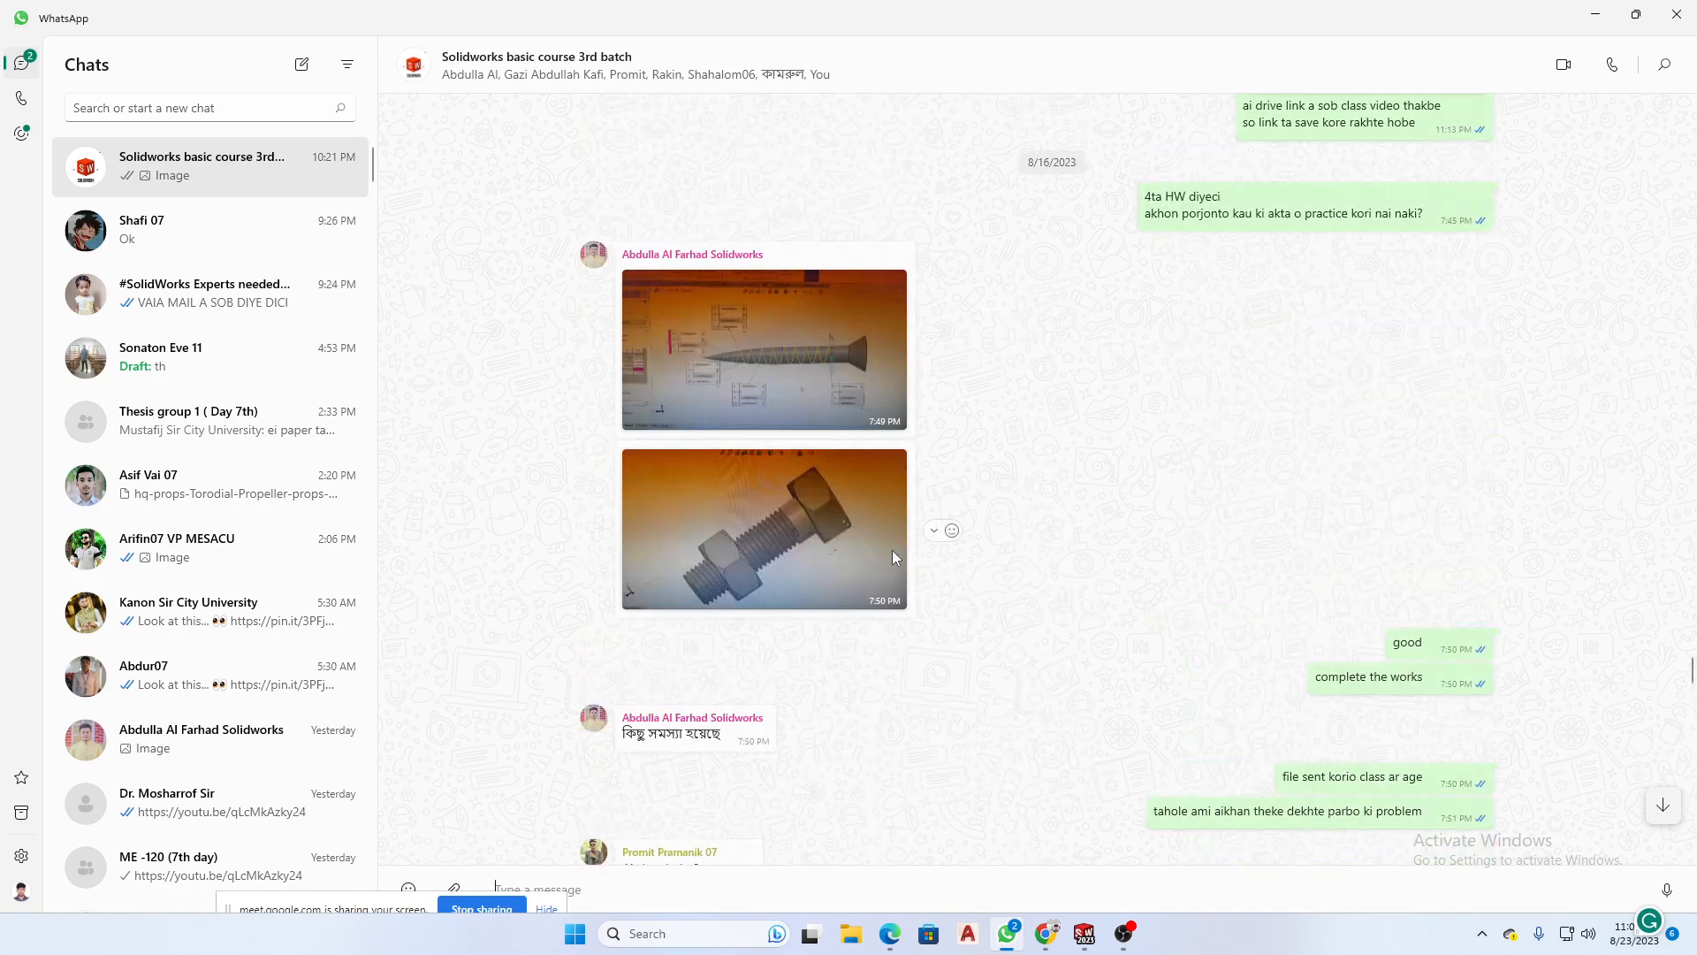
{"action": "scroll", "coordinate": [897, 557], "scroll_direction": "down", "scroll_amount": 15}
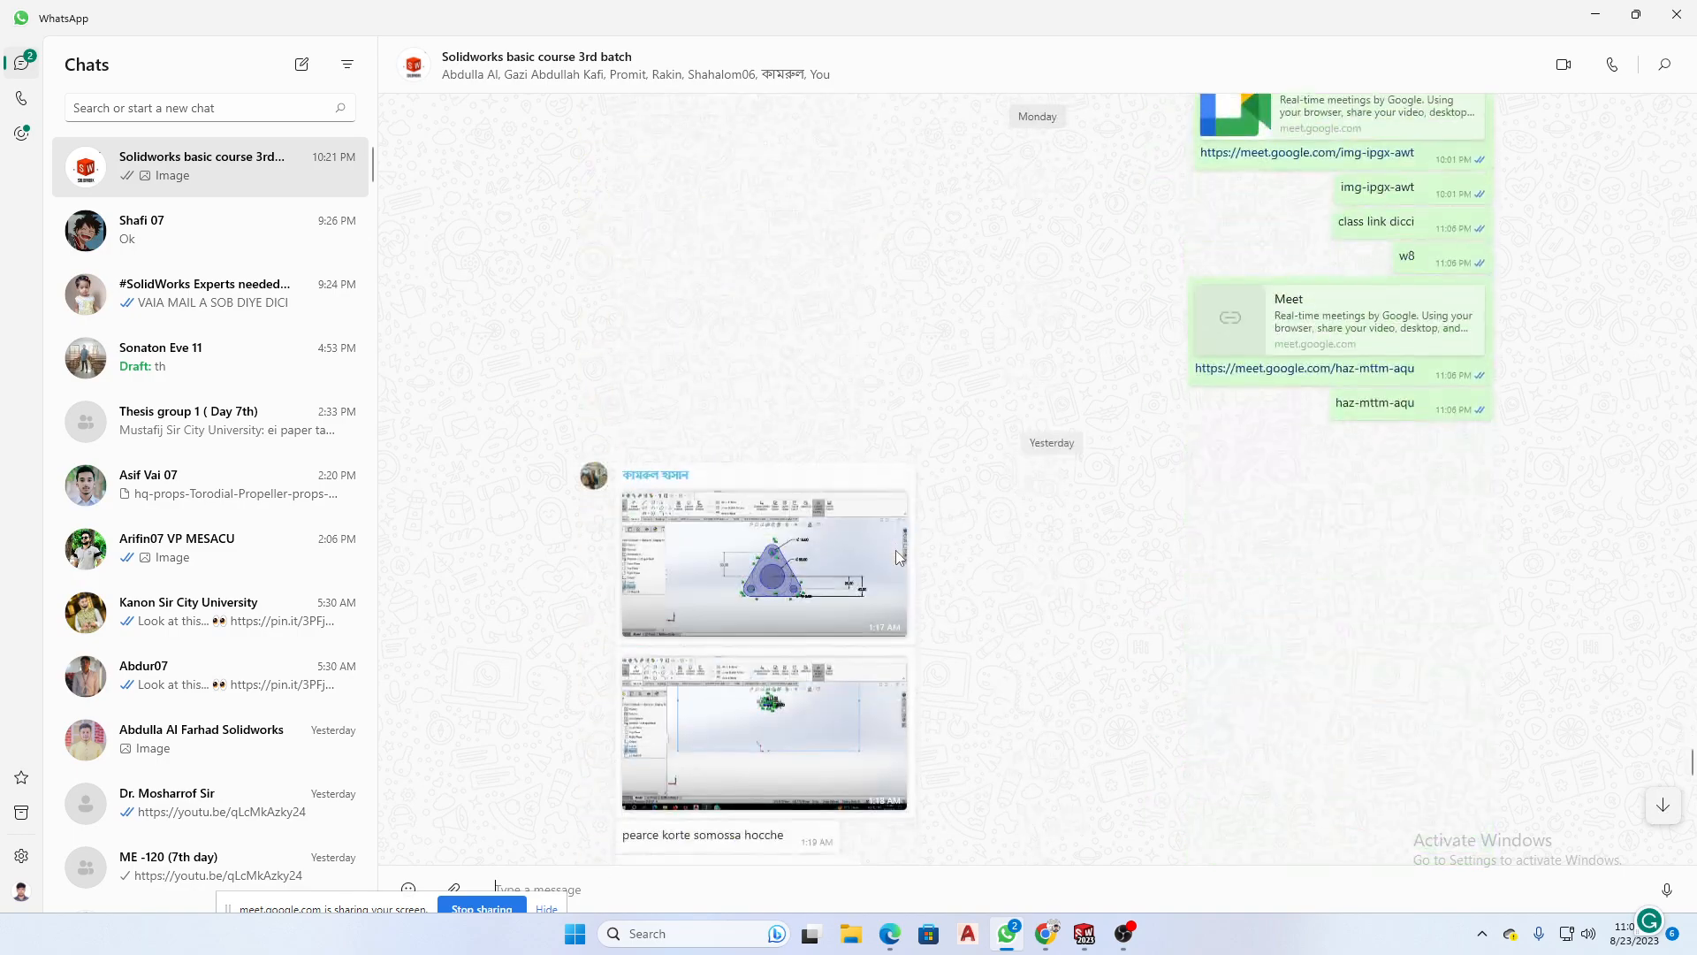
- View the posted triangular flange sketch and the images that follow it, and return to the chat
{"action": "left_click", "coordinate": [782, 597]}
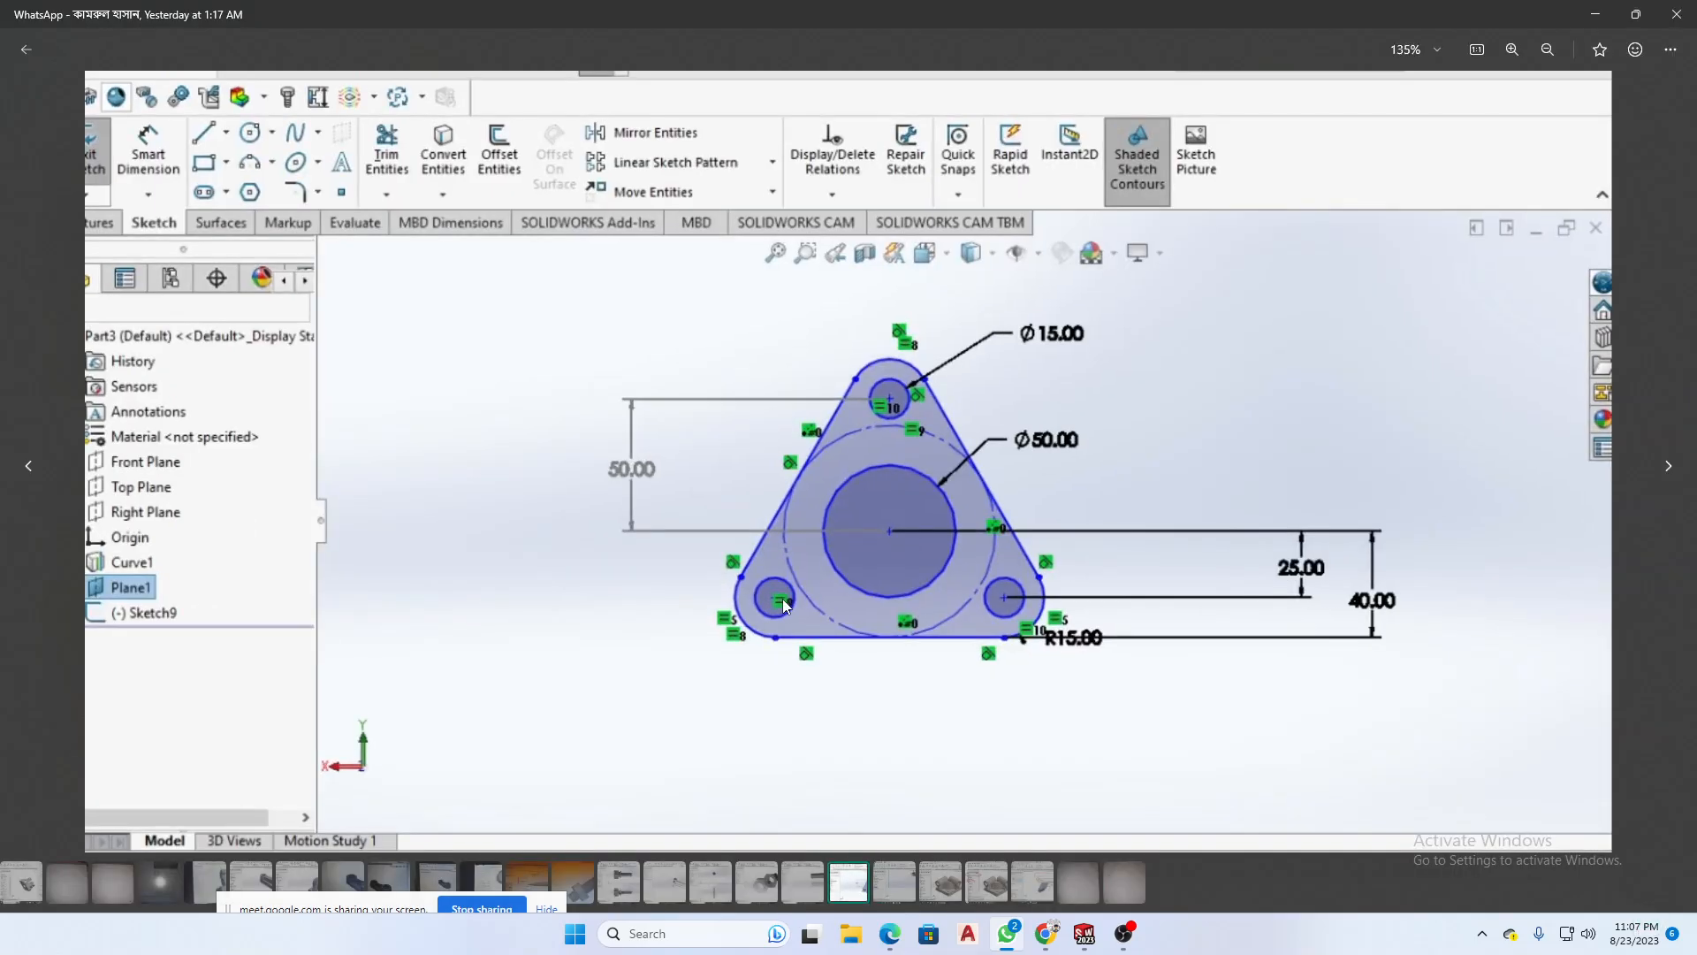
{"action": "scroll", "coordinate": [916, 583], "scroll_direction": "down", "scroll_amount": 2}
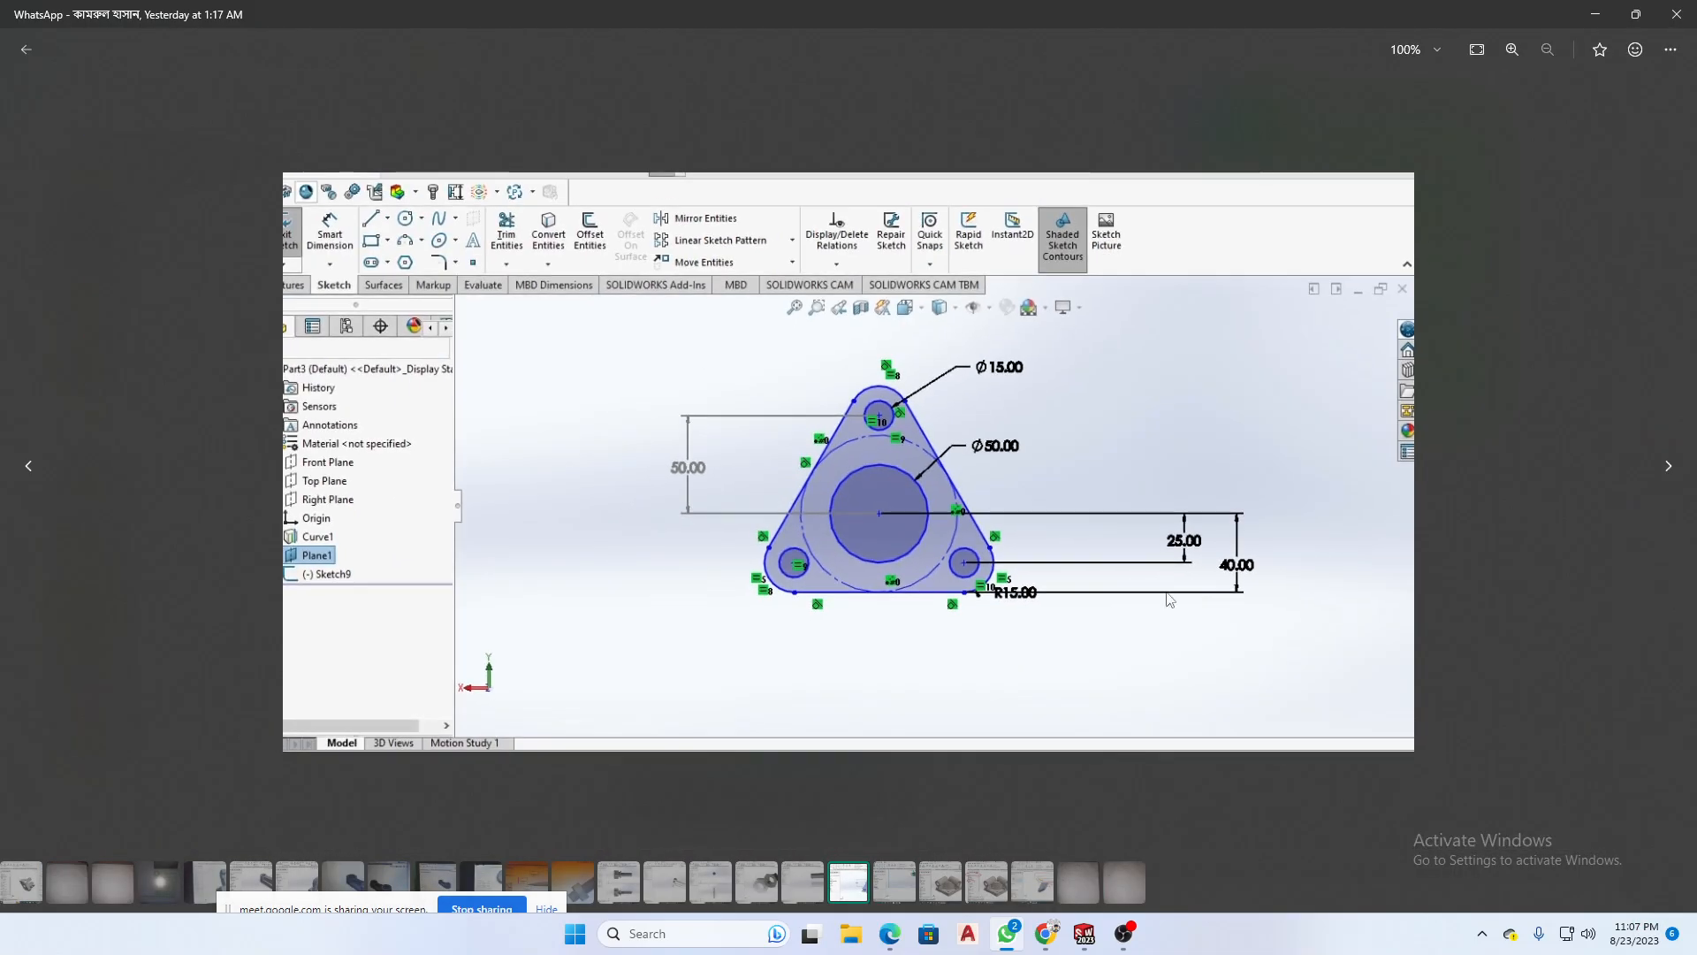
{"action": "left_click", "coordinate": [1678, 475]}
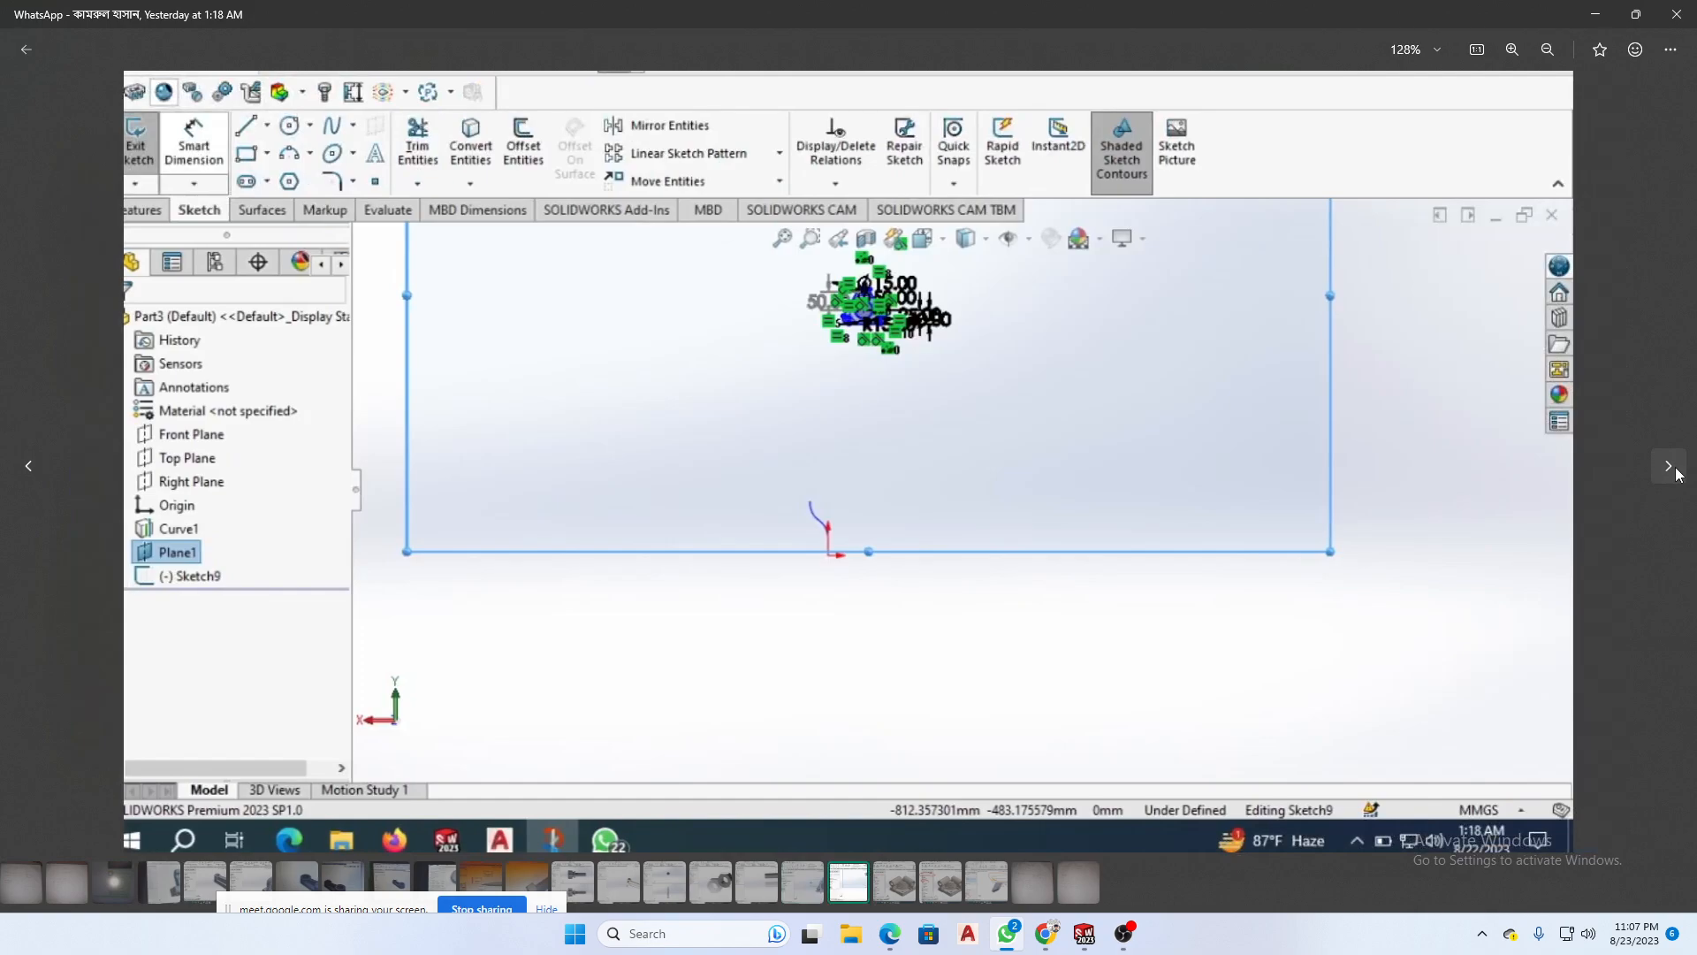
{"action": "left_click", "coordinate": [1669, 465]}
{"action": "left_click", "coordinate": [1668, 466]}
{"action": "left_click", "coordinate": [1669, 466]}
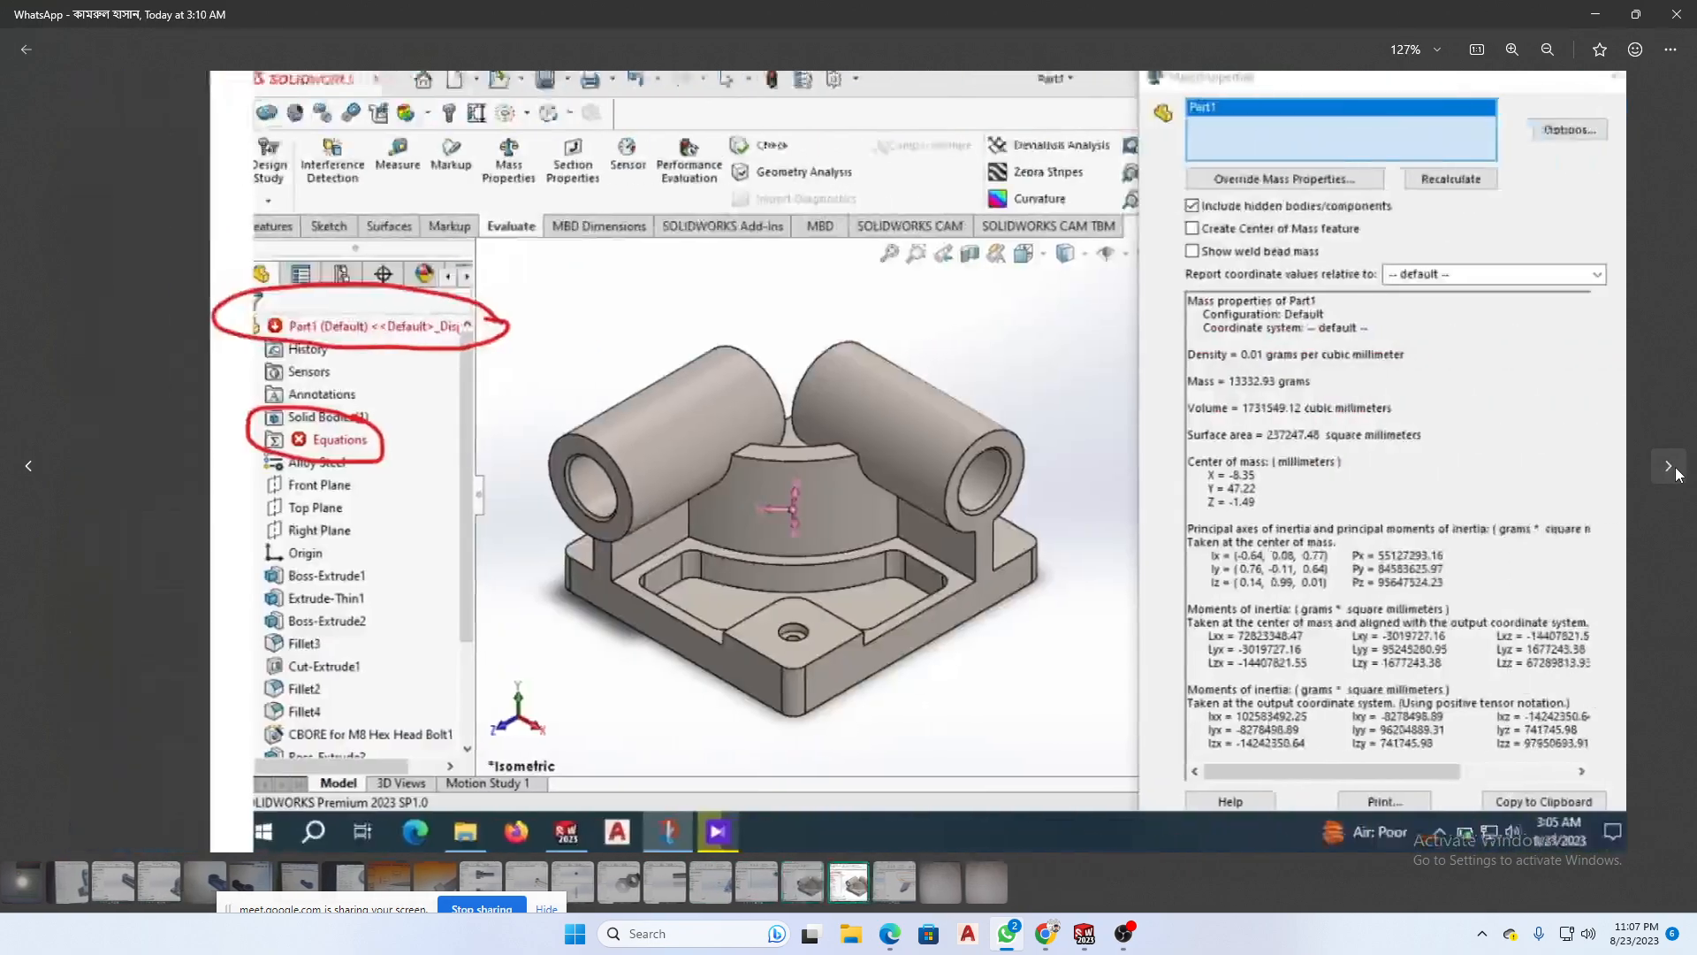
{"action": "left_click", "coordinate": [1678, 473]}
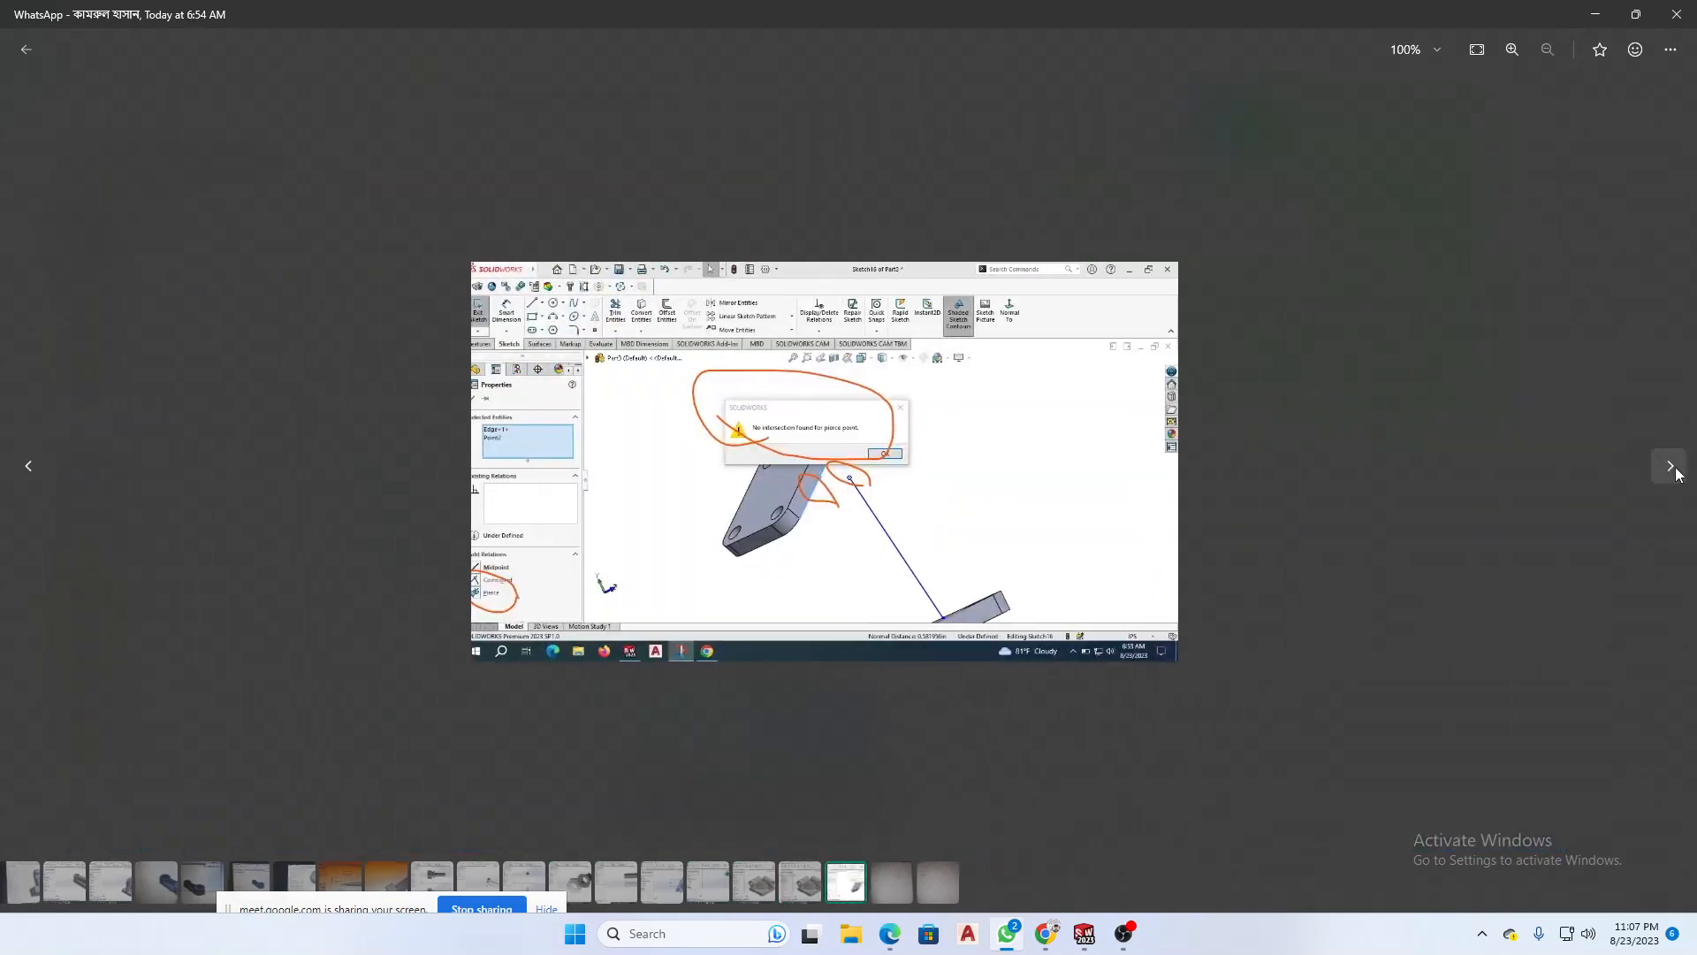
{"action": "left_click", "coordinate": [1677, 473]}
{"action": "key", "text": "Escape"}
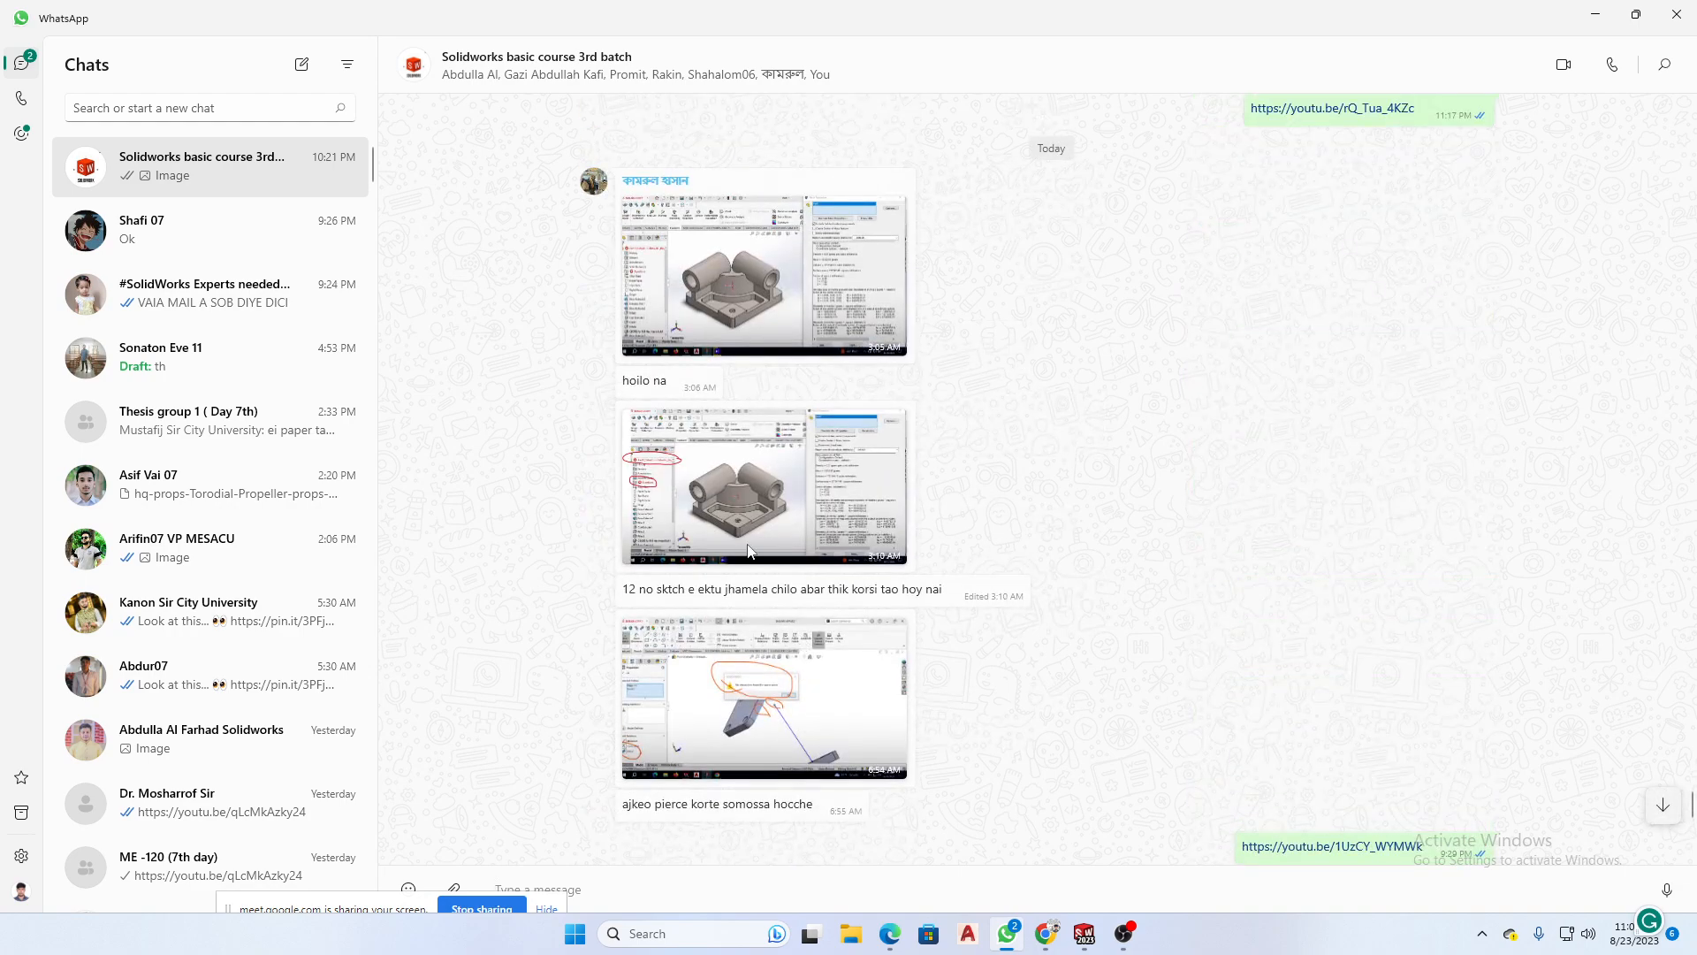
- Examine the posted screenshots of the Equations problem and the pierce relation problem, and return to the new part's sketch in SOLIDWORKS
{"action": "left_click", "coordinate": [745, 506]}
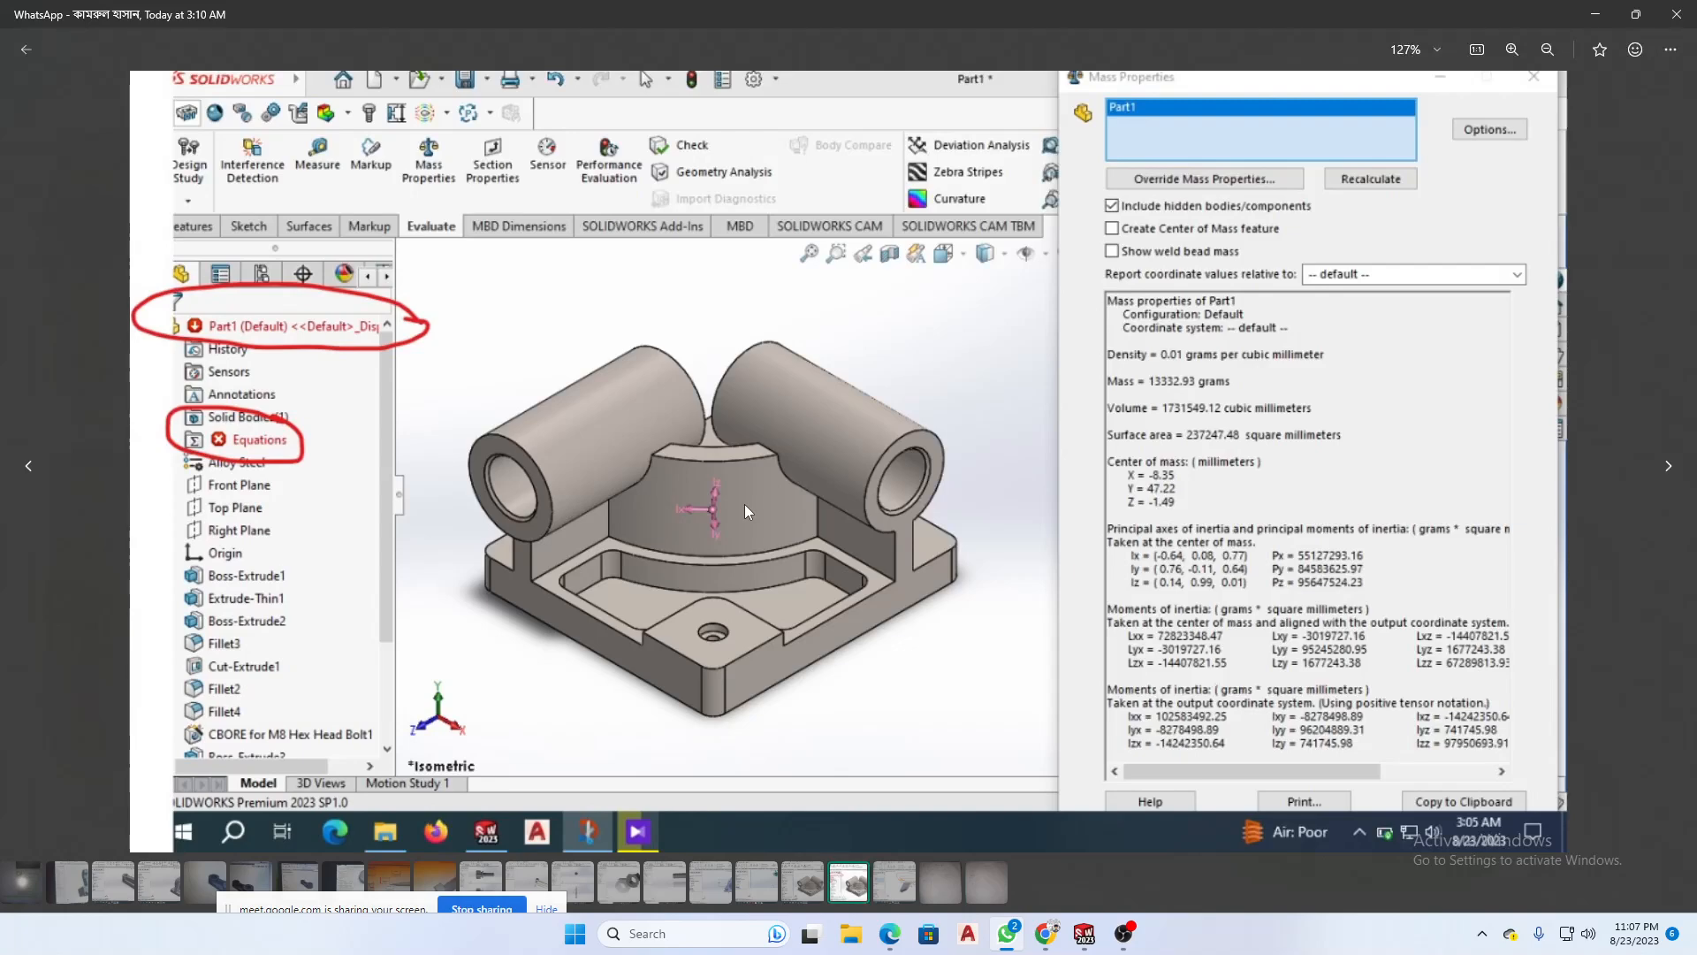
{"action": "left_click", "coordinate": [1667, 473]}
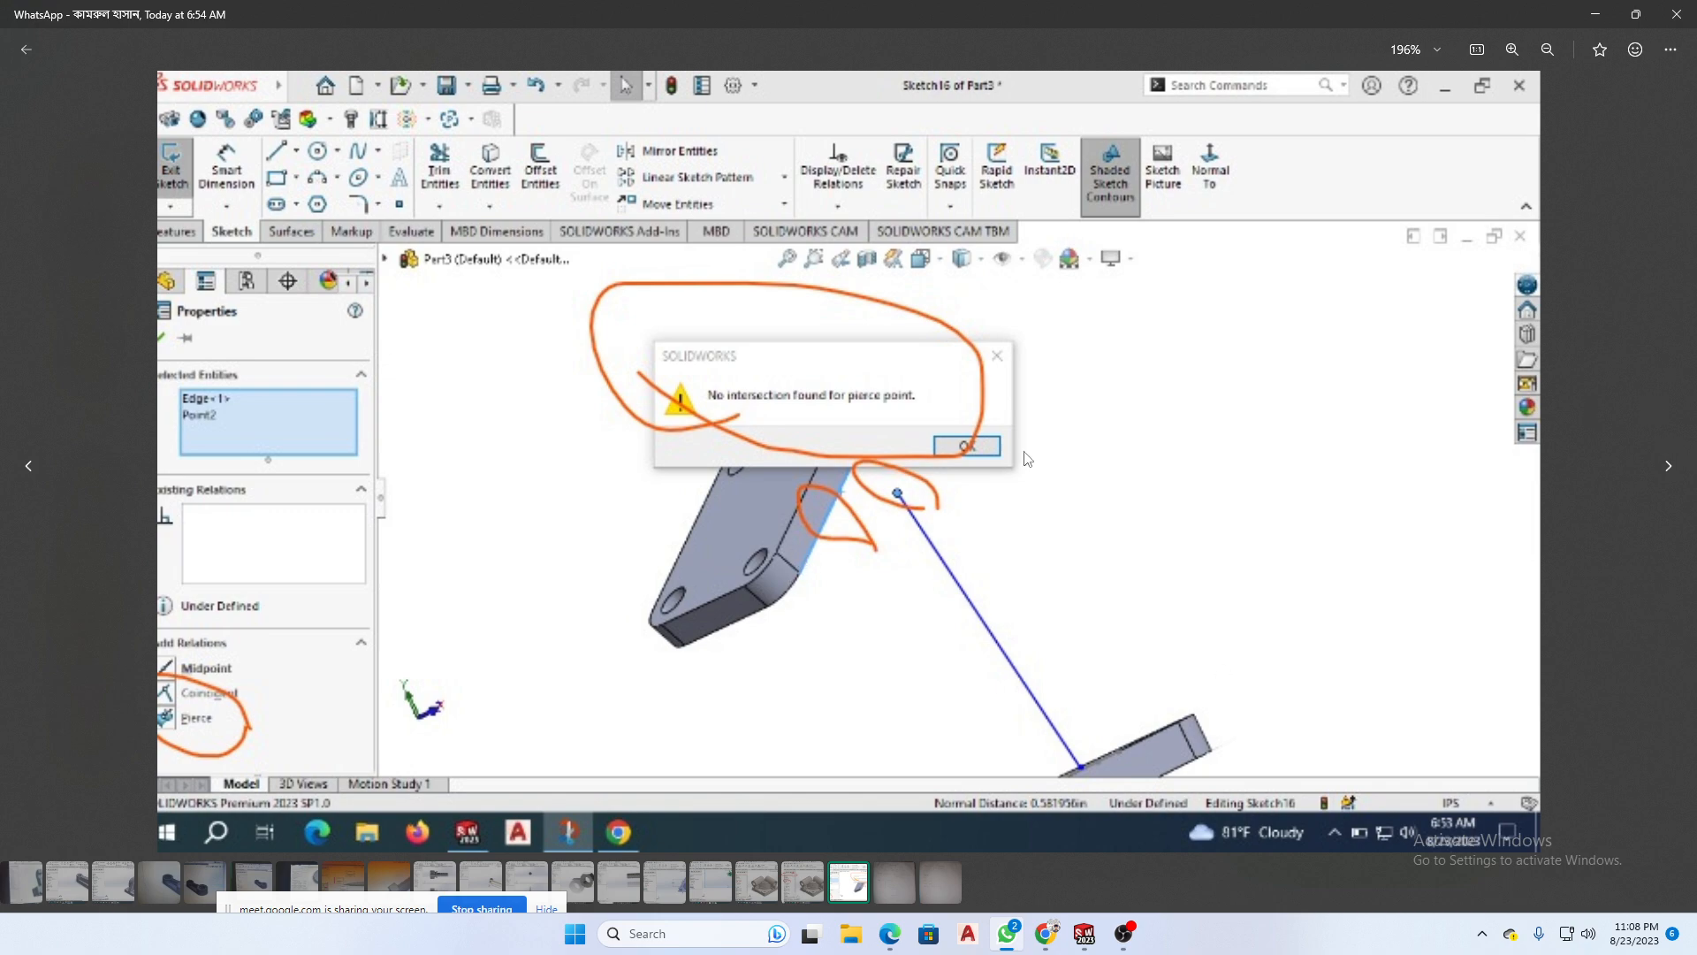
{"action": "left_click", "coordinate": [1595, 15]}
- Leave the empty Top Plane sketch and discard it without drawing anything
{"action": "left_click", "coordinate": [469, 461]}
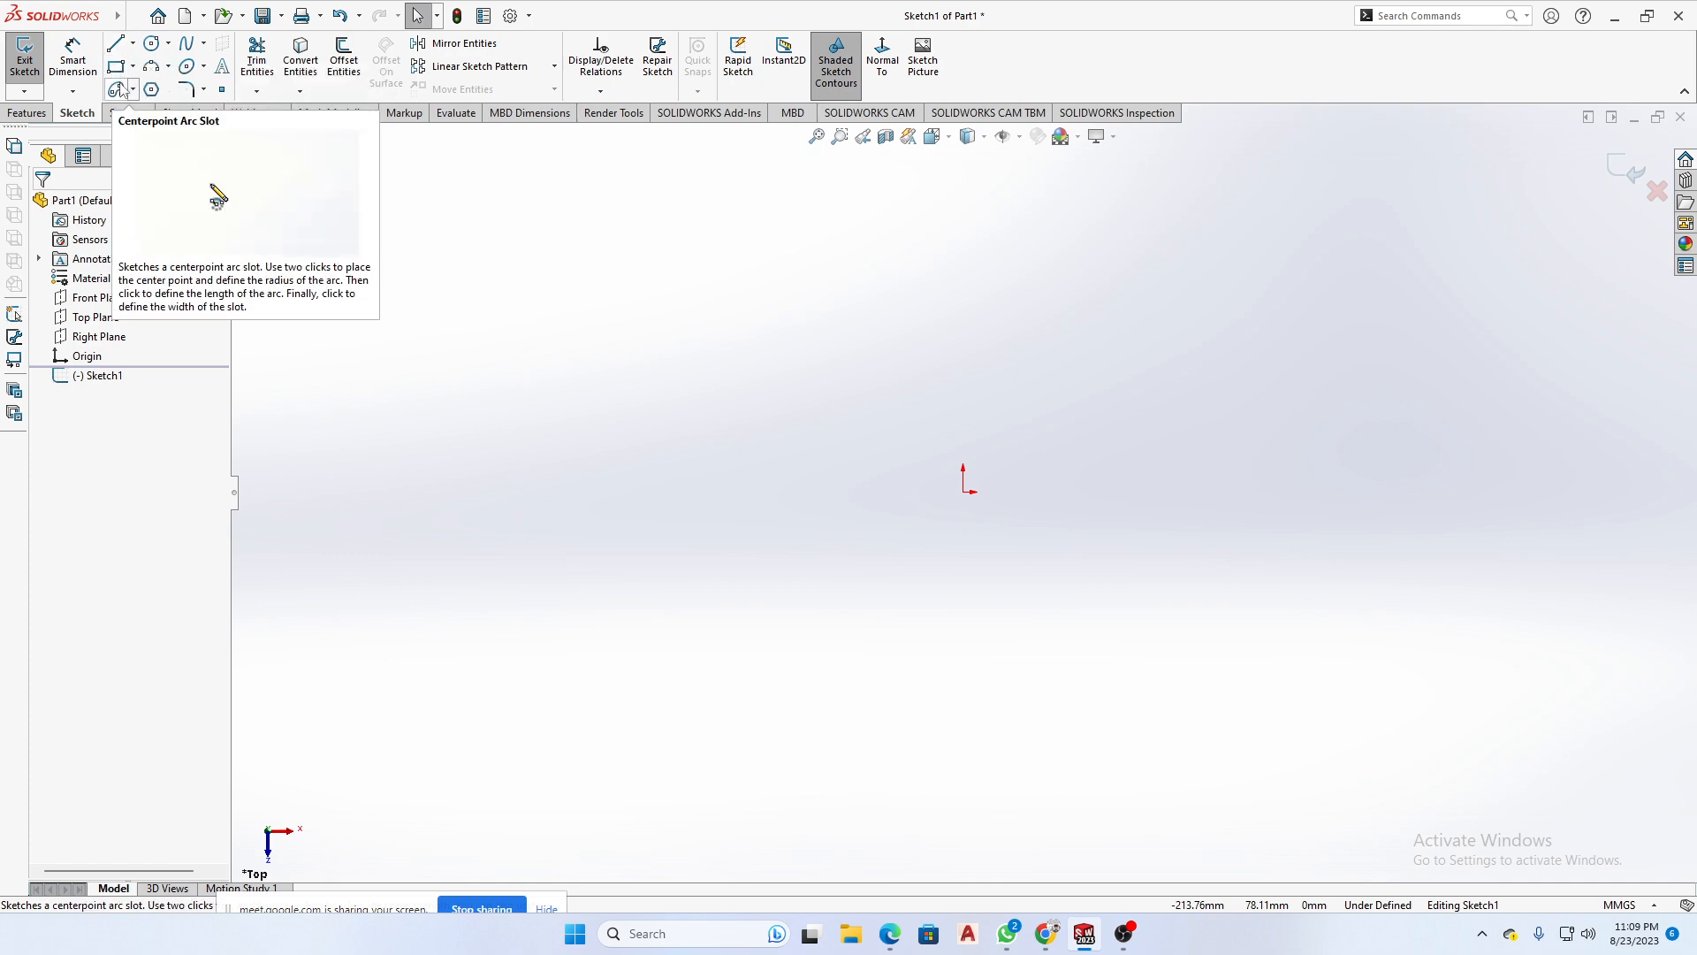
{"action": "left_click", "coordinate": [117, 46]}
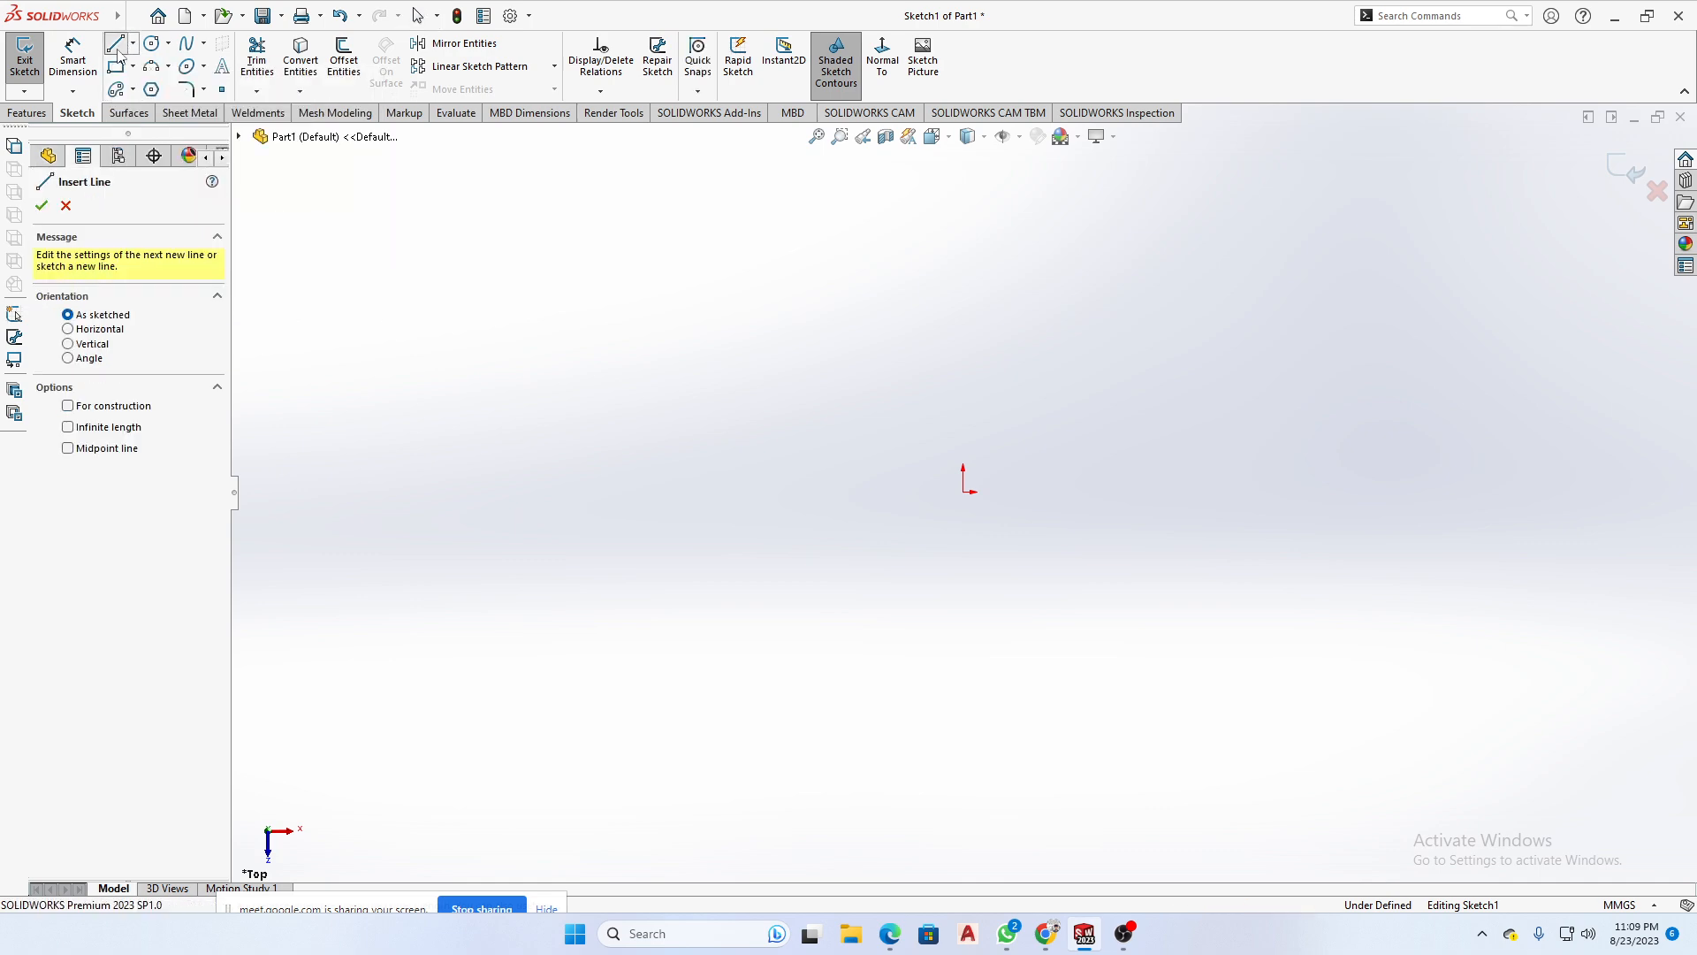
{"action": "left_click", "coordinate": [187, 43]}
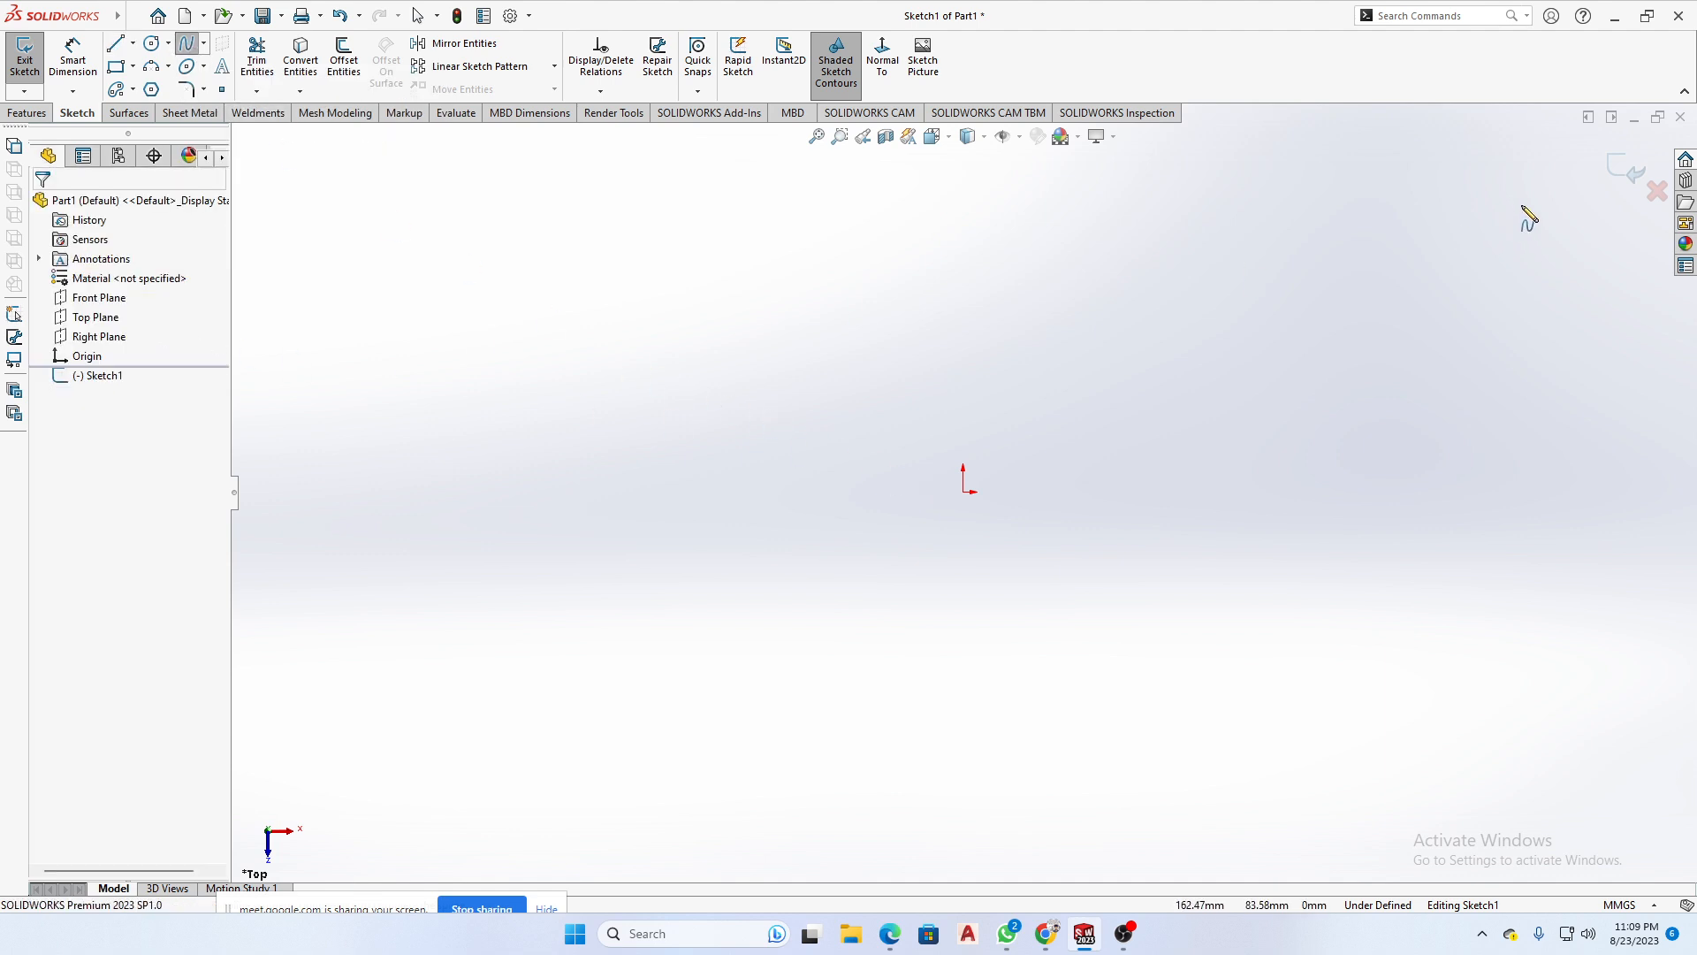
{"action": "left_click", "coordinate": [1655, 190]}
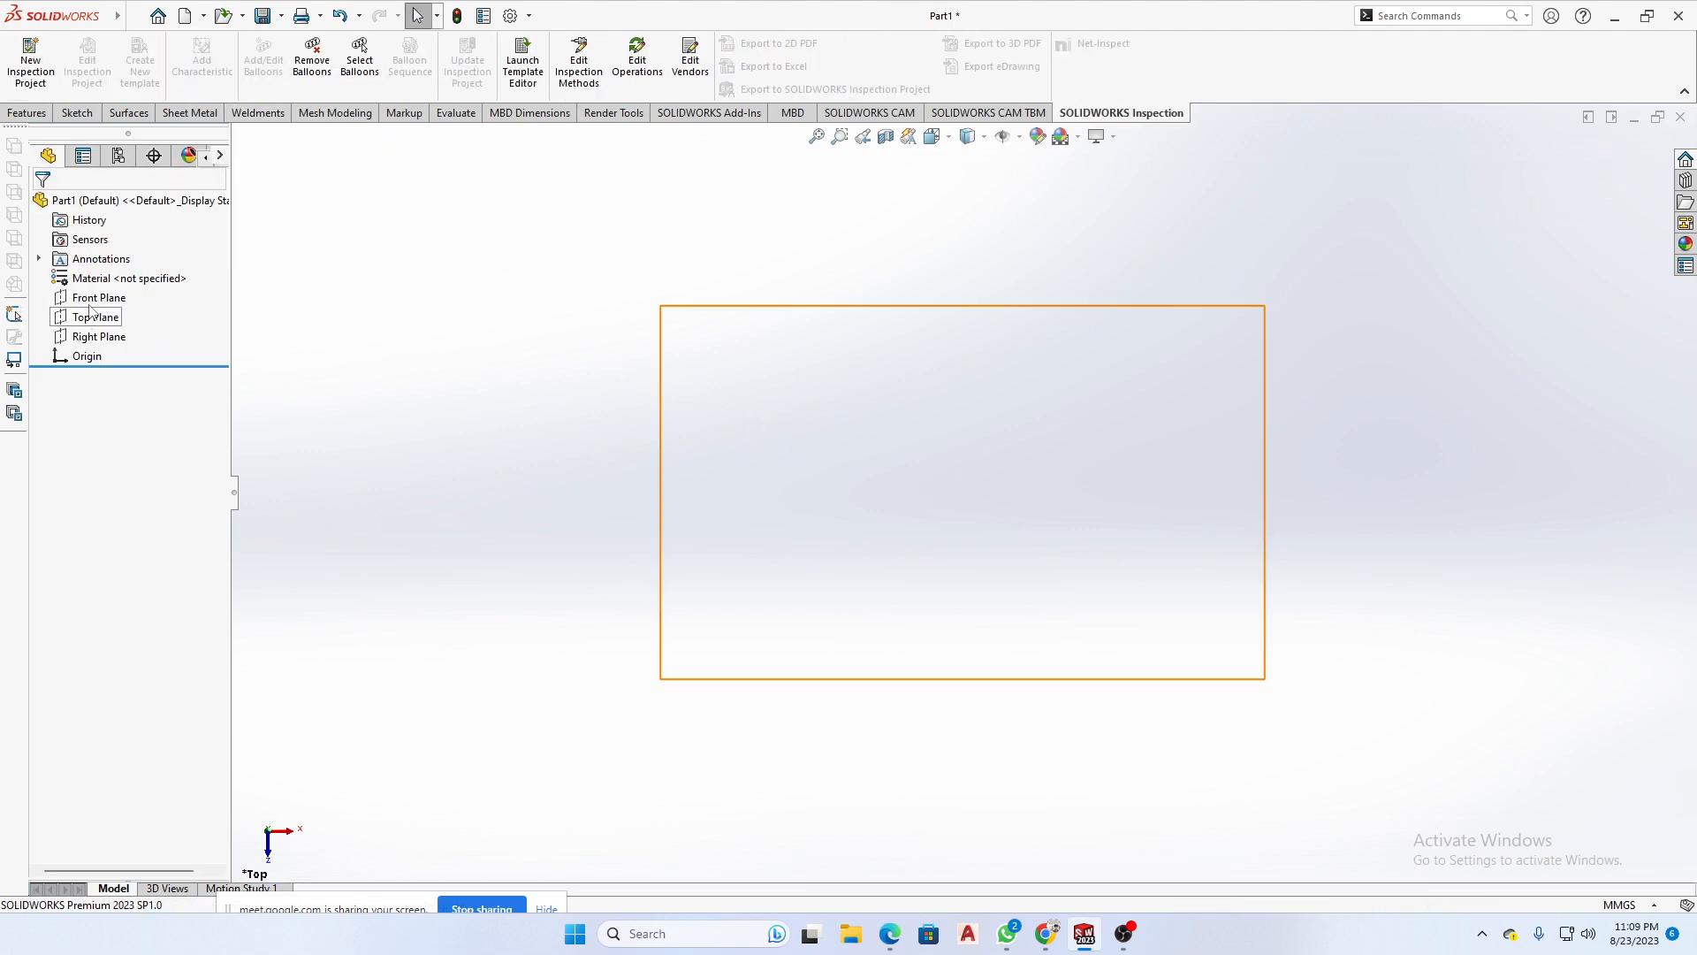
- Open a sketch on the Front Plane and draw an open, wave-shaped spline through four points above the origin
{"action": "left_click", "coordinate": [91, 298]}
{"action": "left_click", "coordinate": [111, 280]}
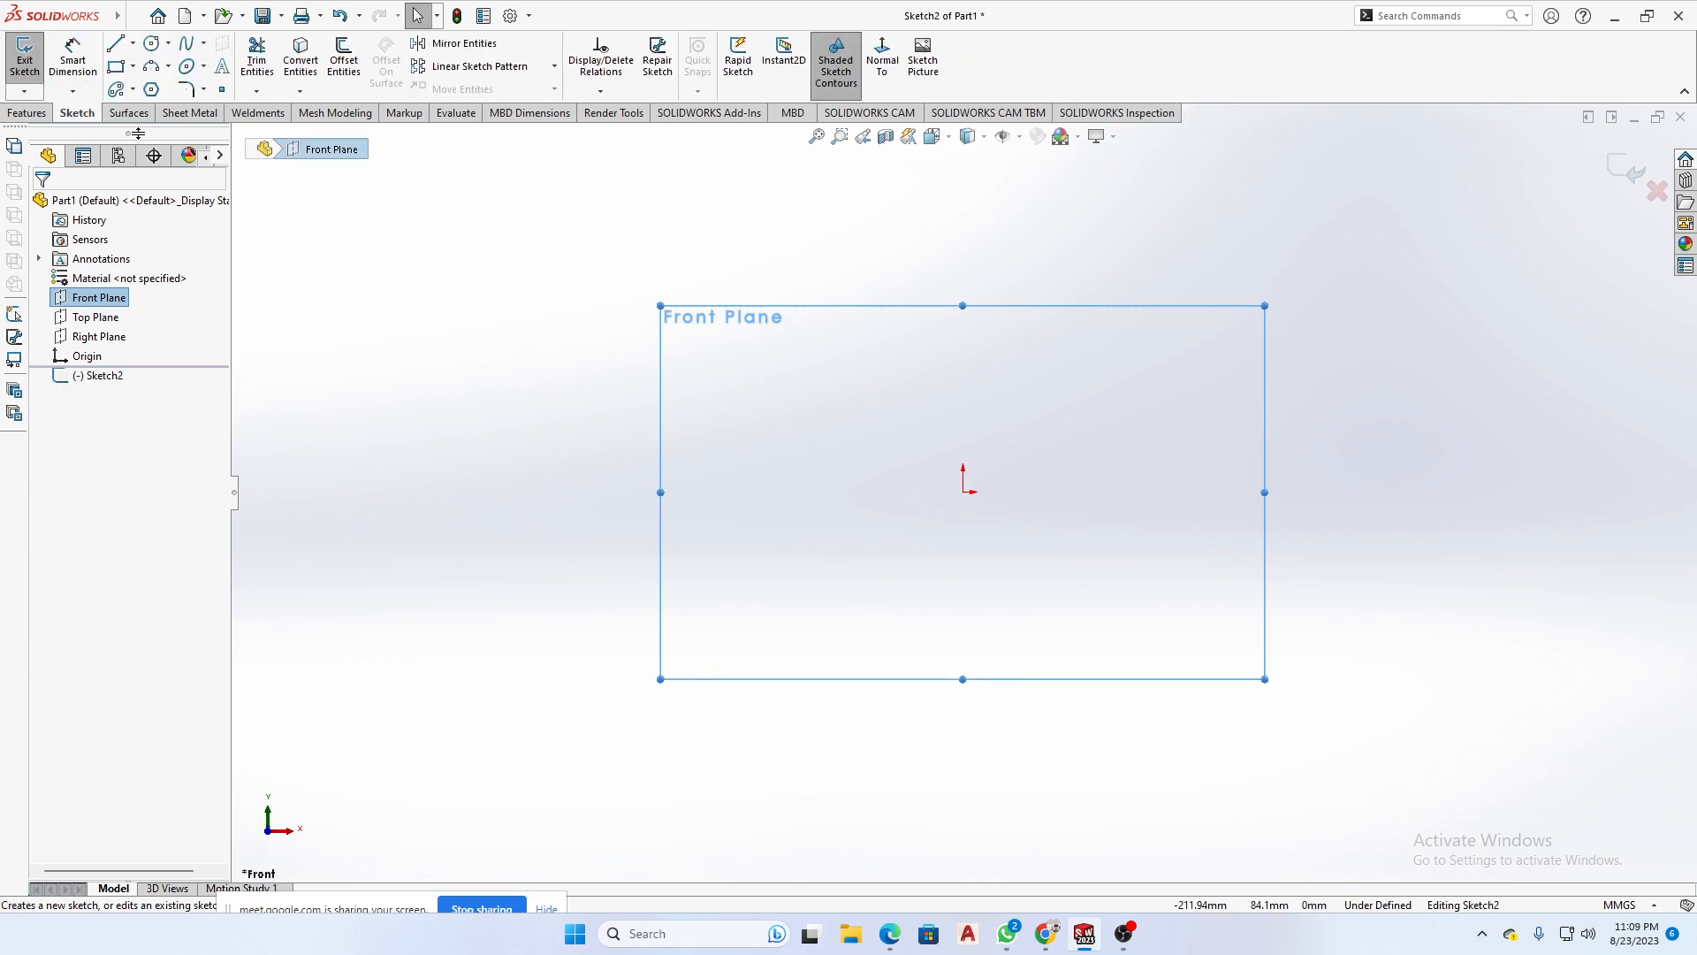
{"action": "left_click", "coordinate": [186, 44]}
{"action": "left_click", "coordinate": [422, 454]}
{"action": "left_click", "coordinate": [682, 241]}
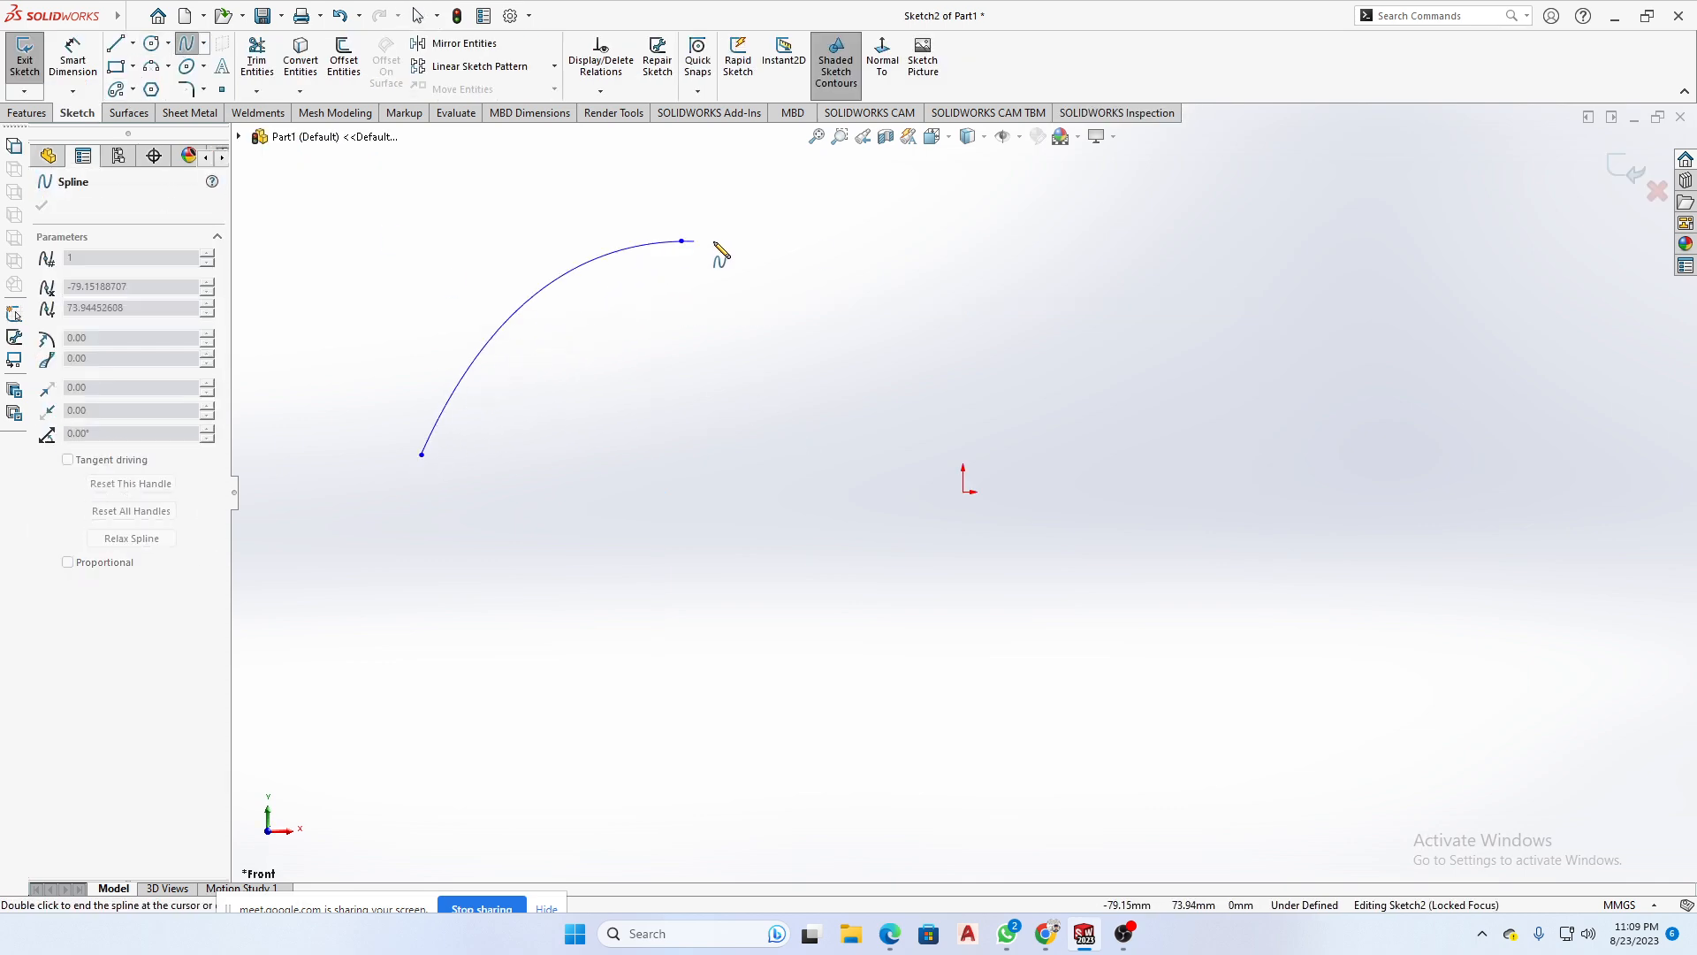
{"action": "left_click", "coordinate": [1334, 330]}
{"action": "key", "text": "z"}
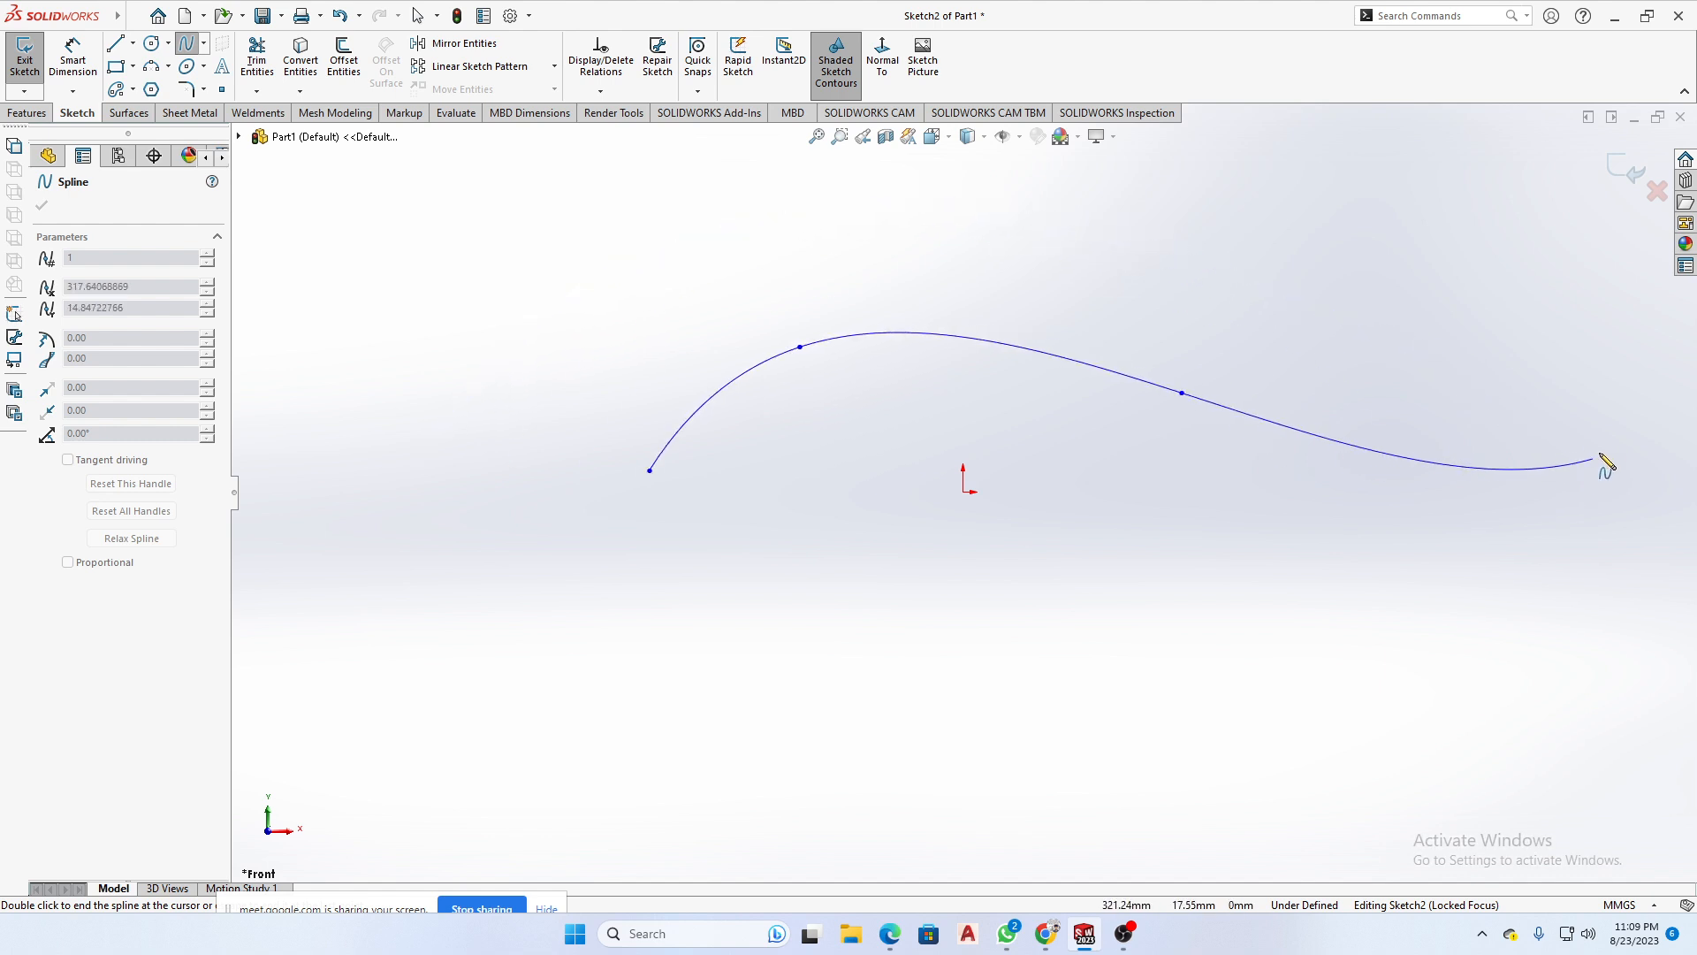
{"action": "right_click", "coordinate": [1627, 409]}
{"action": "left_click", "coordinate": [1587, 400]}
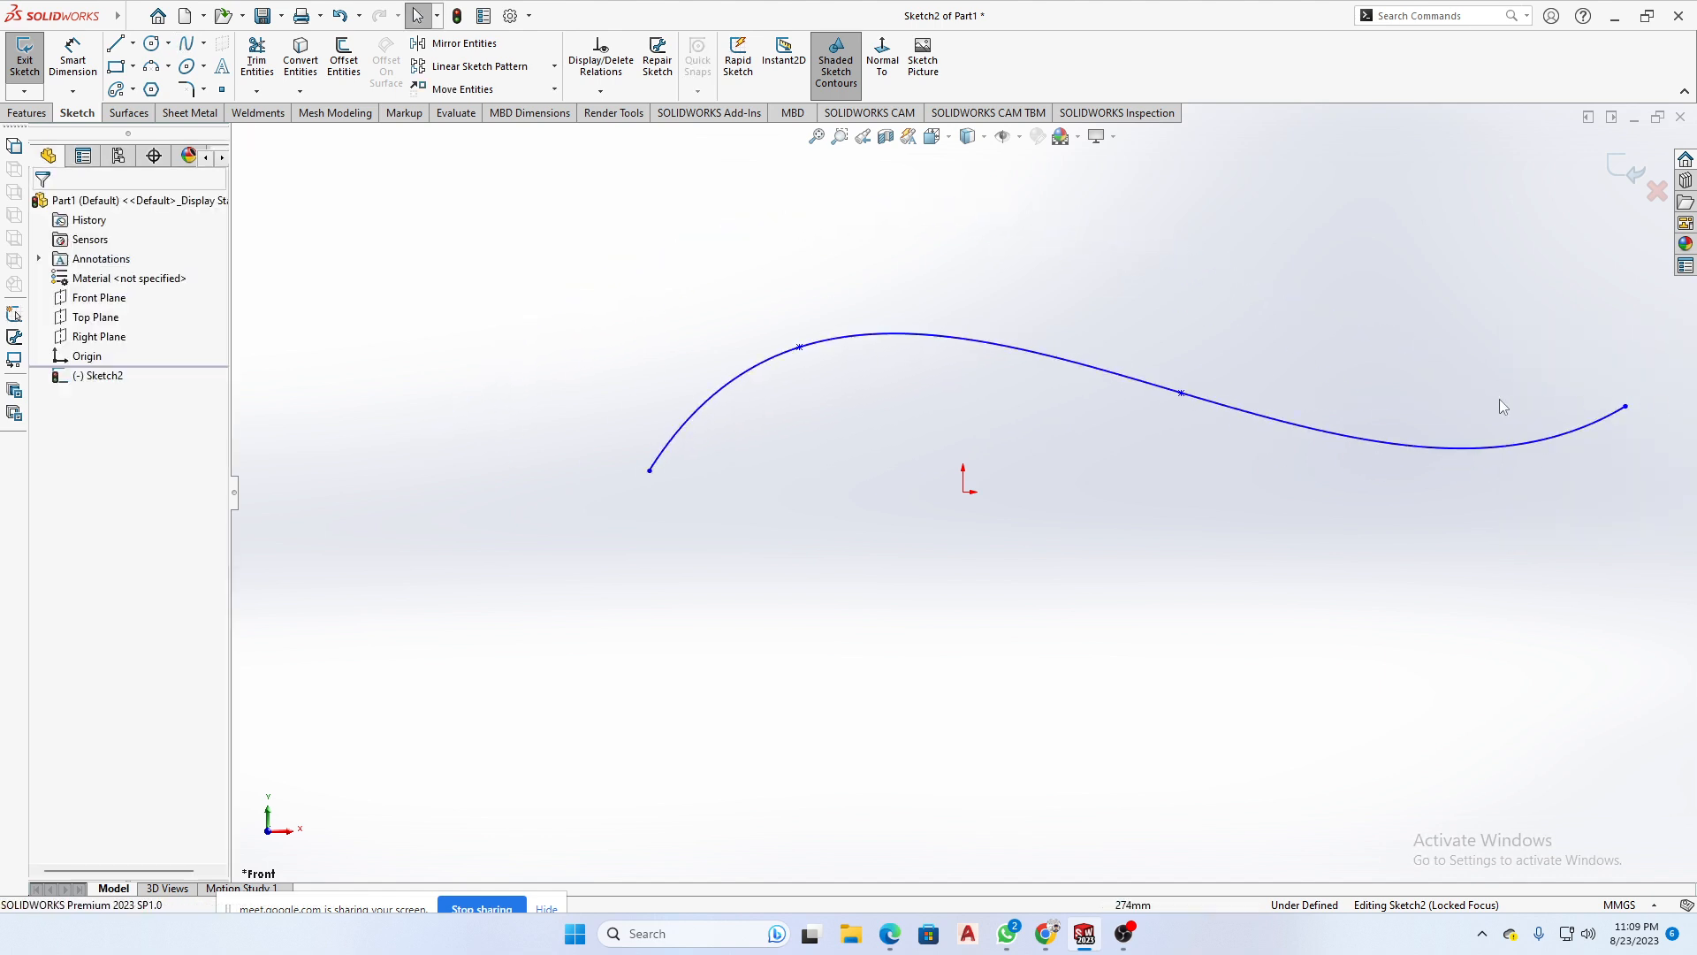
- Close the spline sketch and draw a corner rectangle about 50 by 27 mm across the spline's upper end in a new Right Plane sketch
{"action": "left_click", "coordinate": [87, 343]}
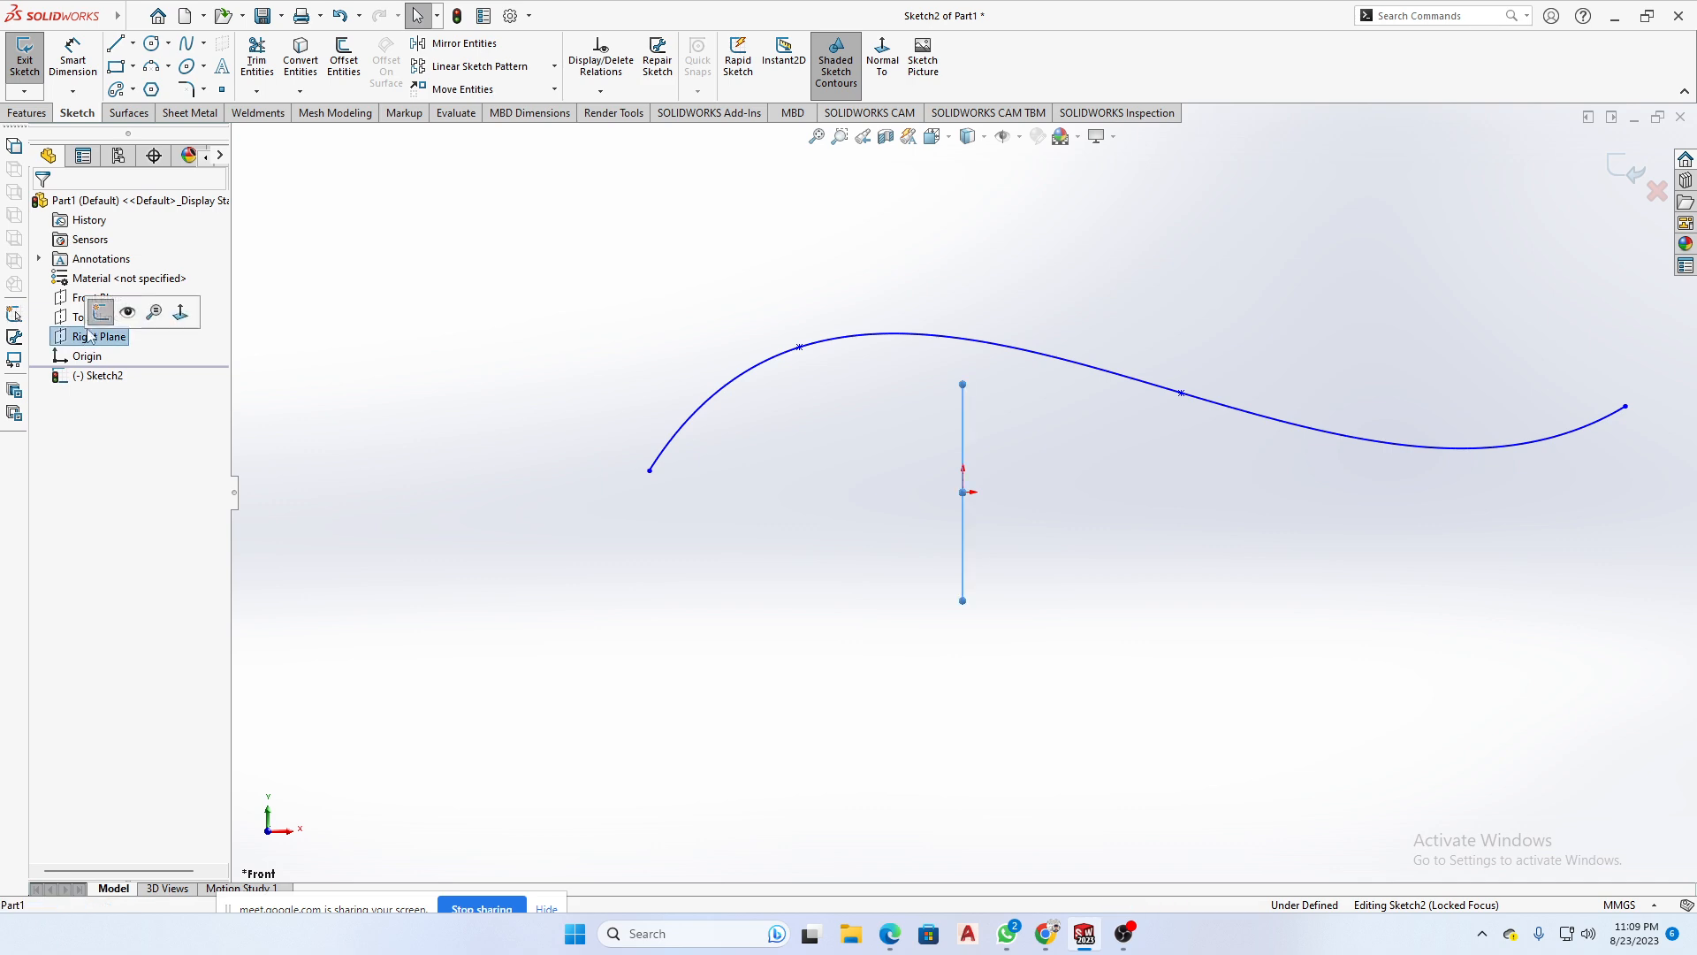
{"action": "left_click", "coordinate": [101, 312]}
{"action": "left_click", "coordinate": [99, 336]}
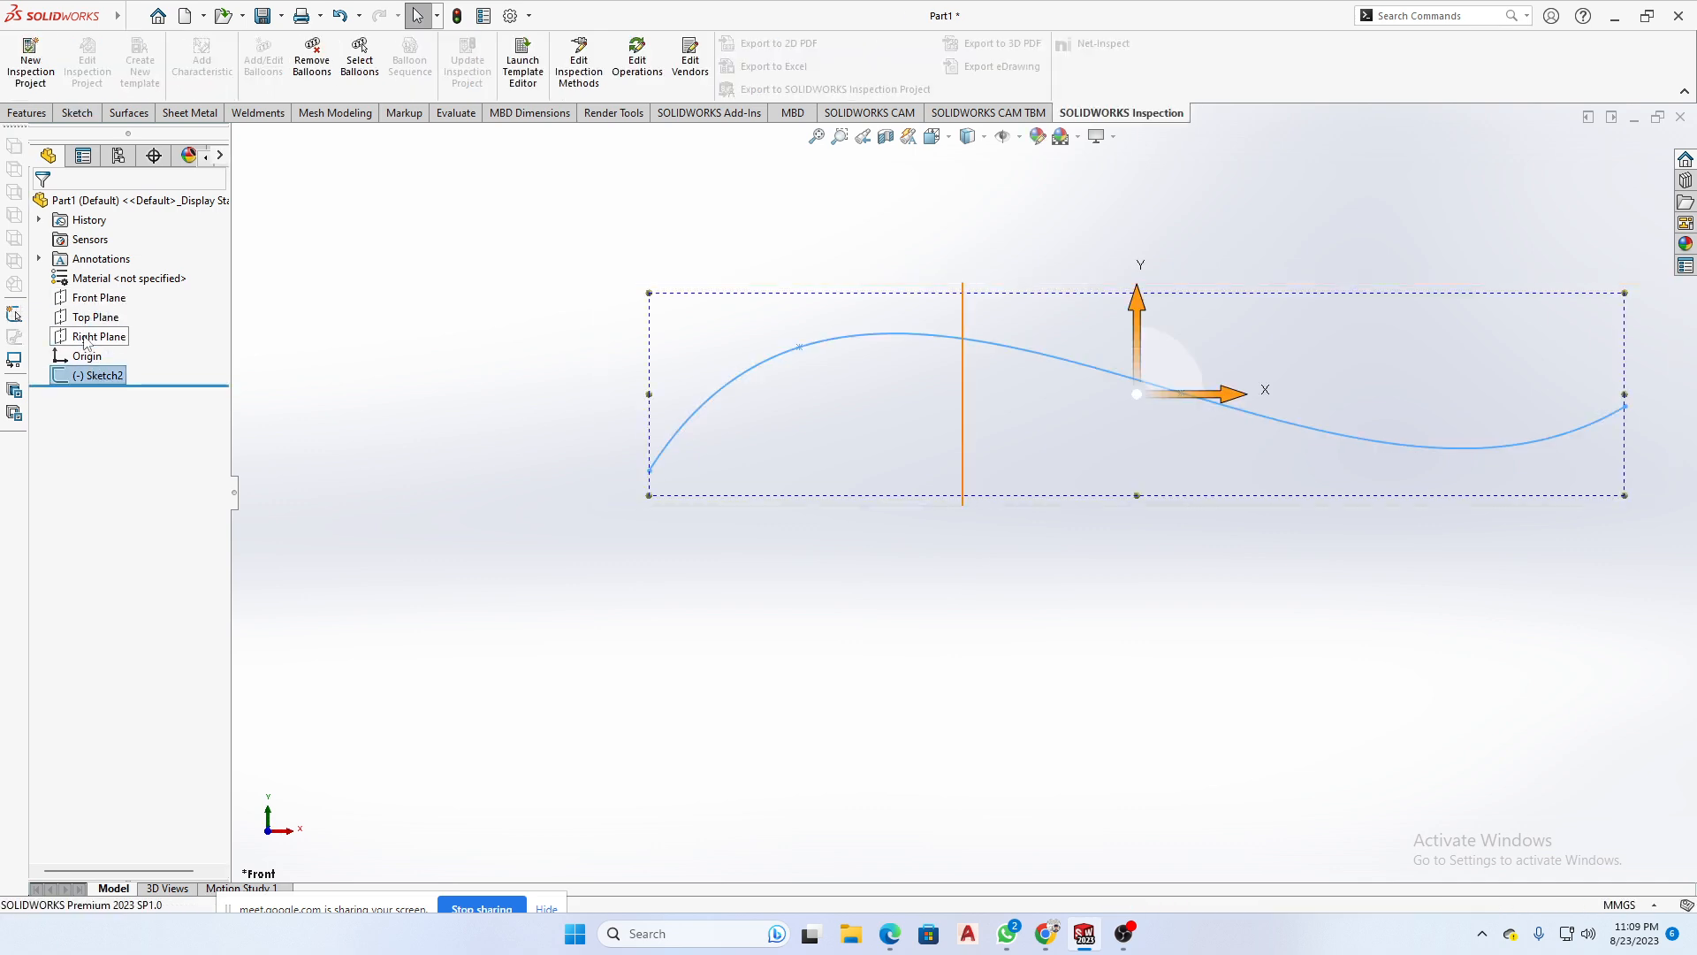
{"action": "left_click", "coordinate": [105, 306]}
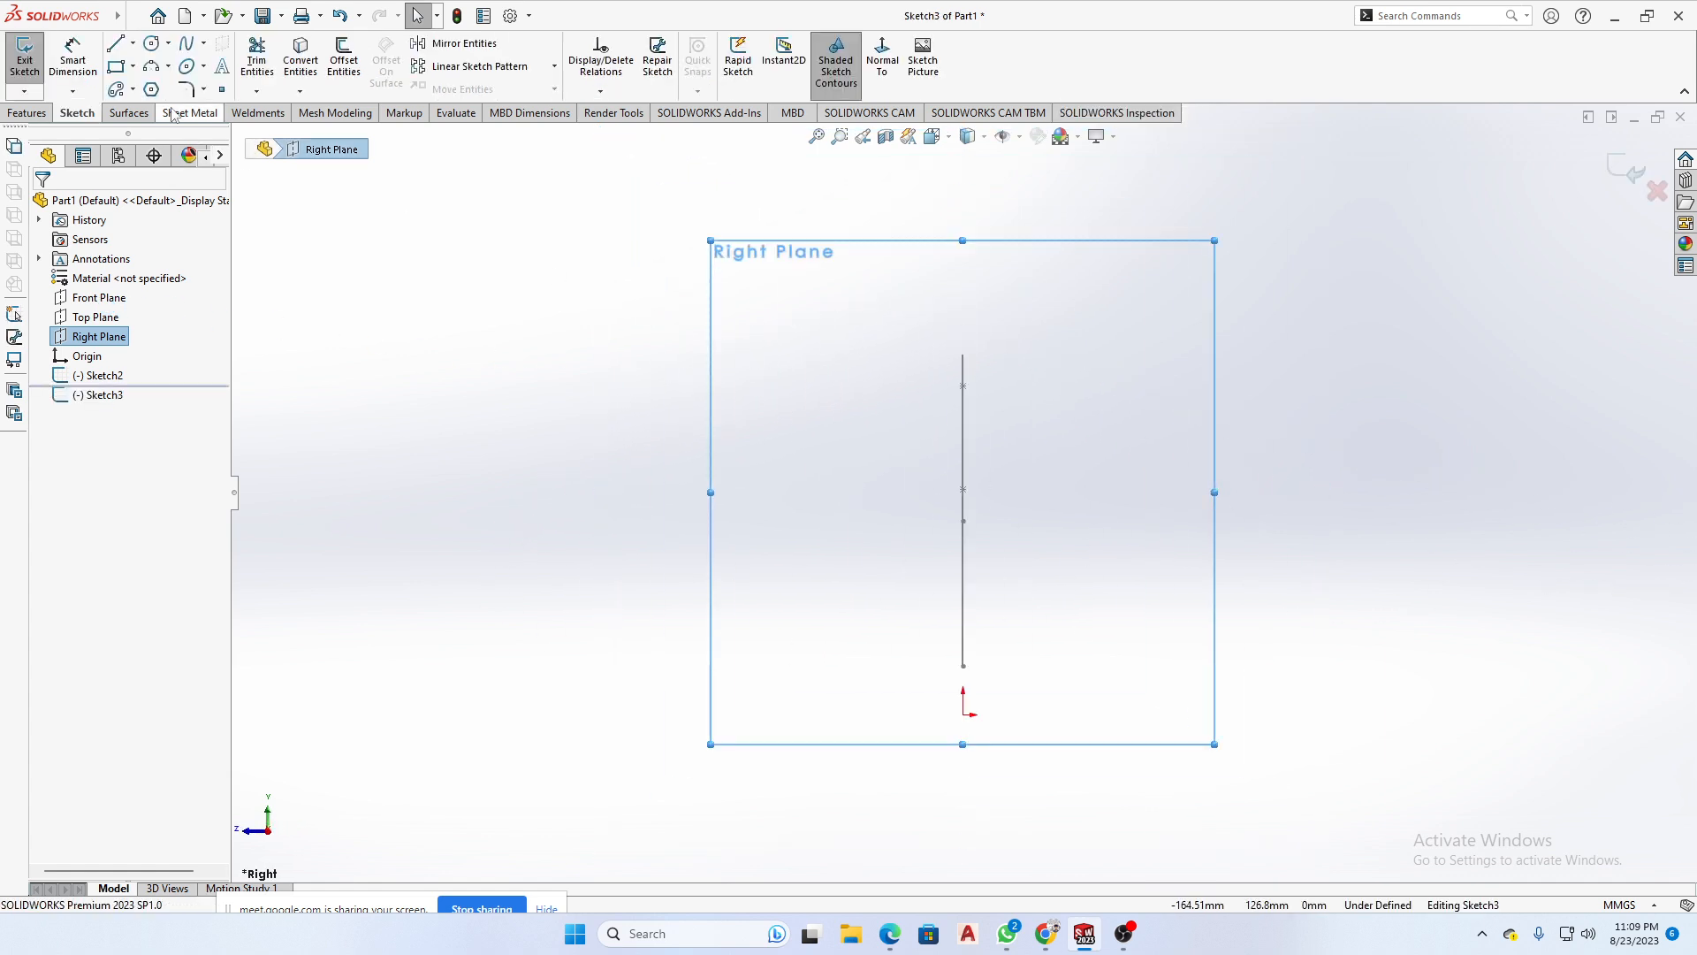
{"action": "left_click", "coordinate": [117, 68]}
{"action": "left_click", "coordinate": [868, 283]}
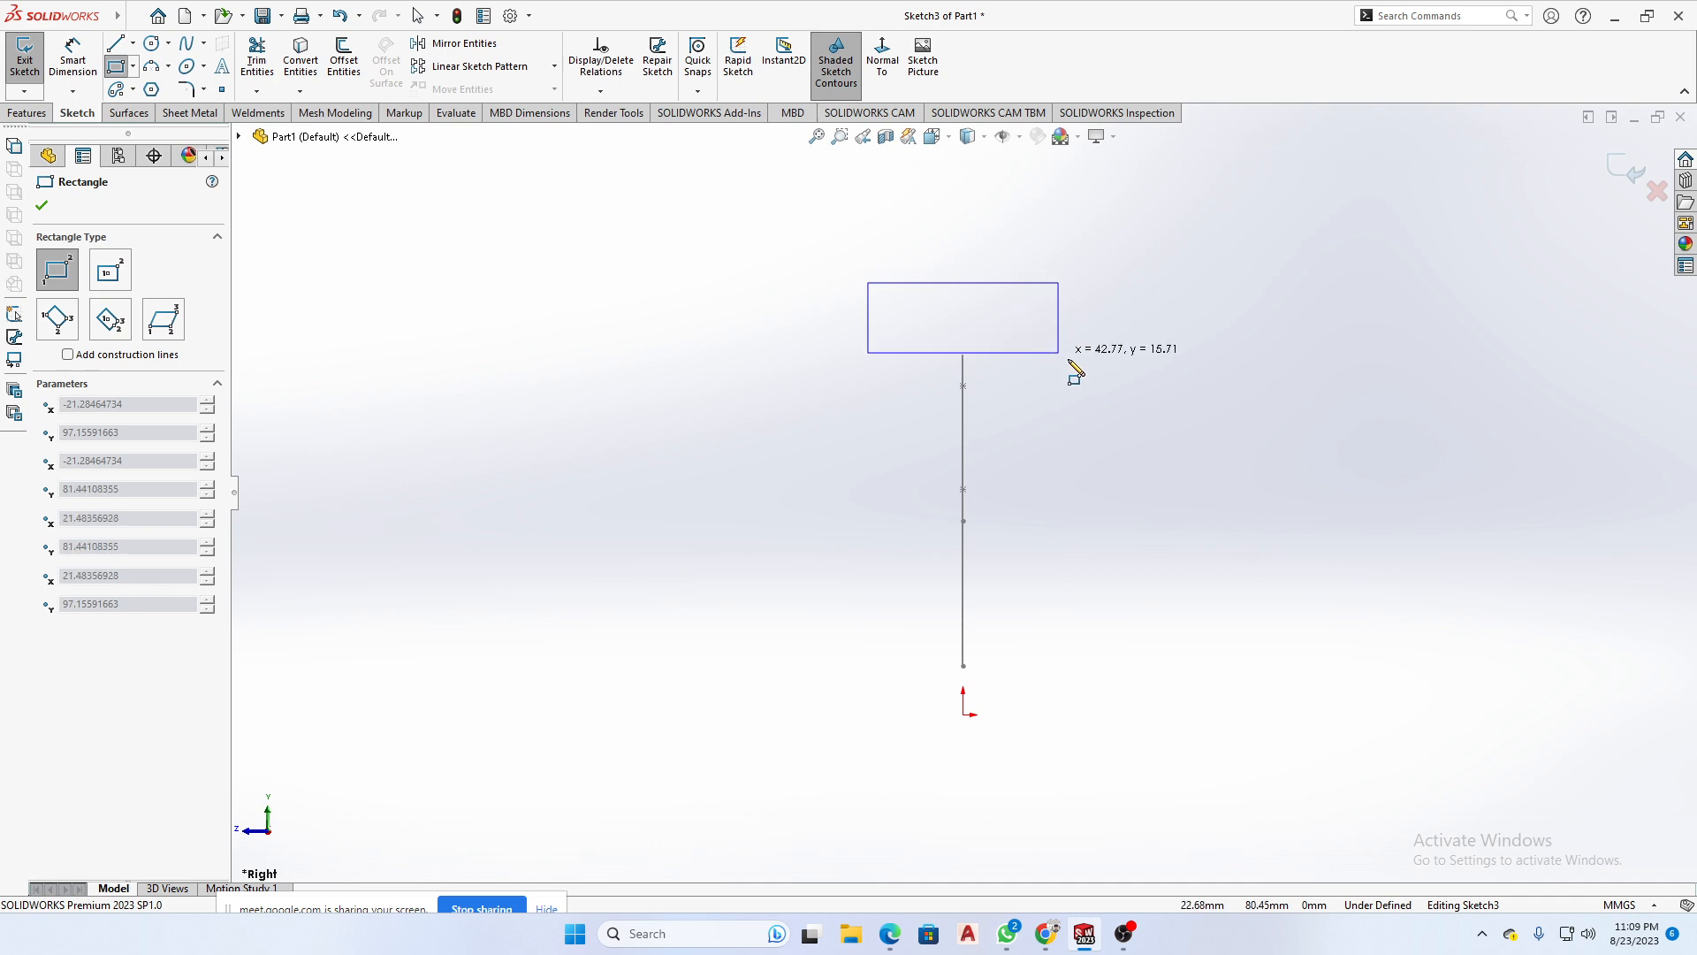
{"action": "left_click", "coordinate": [1090, 404]}
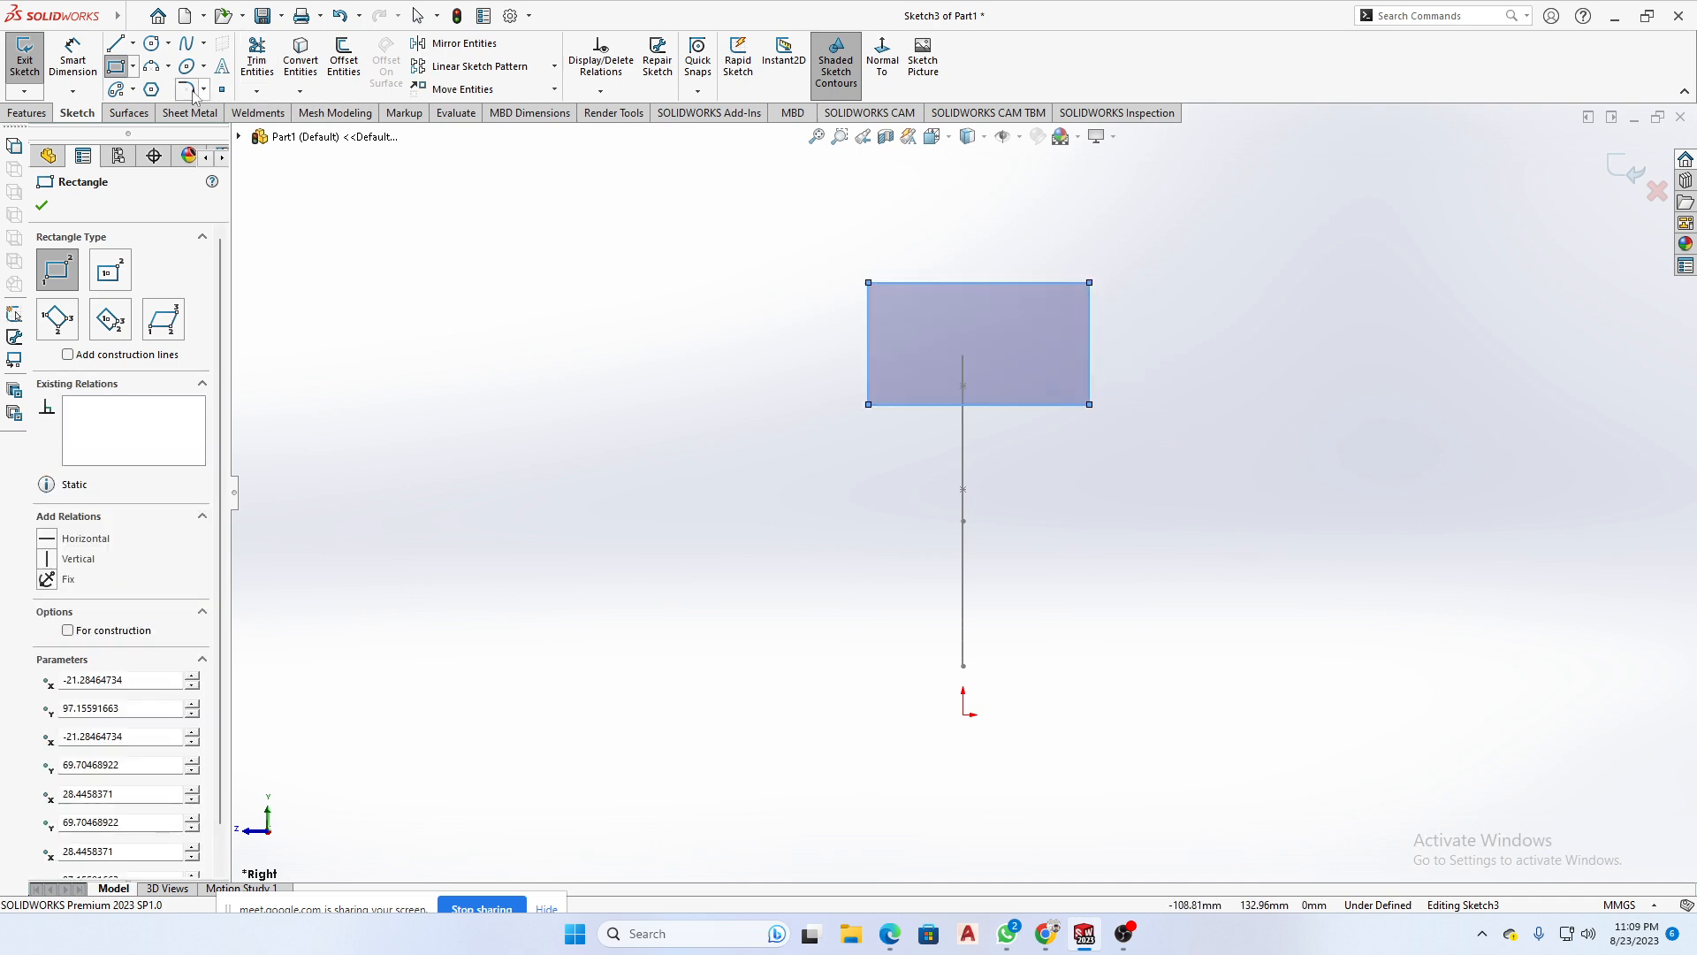
- Place a point on the rectangle's upper edge about 10.5 mm from its upper-left corner, and dimension that distance
{"action": "left_click", "coordinate": [221, 89]}
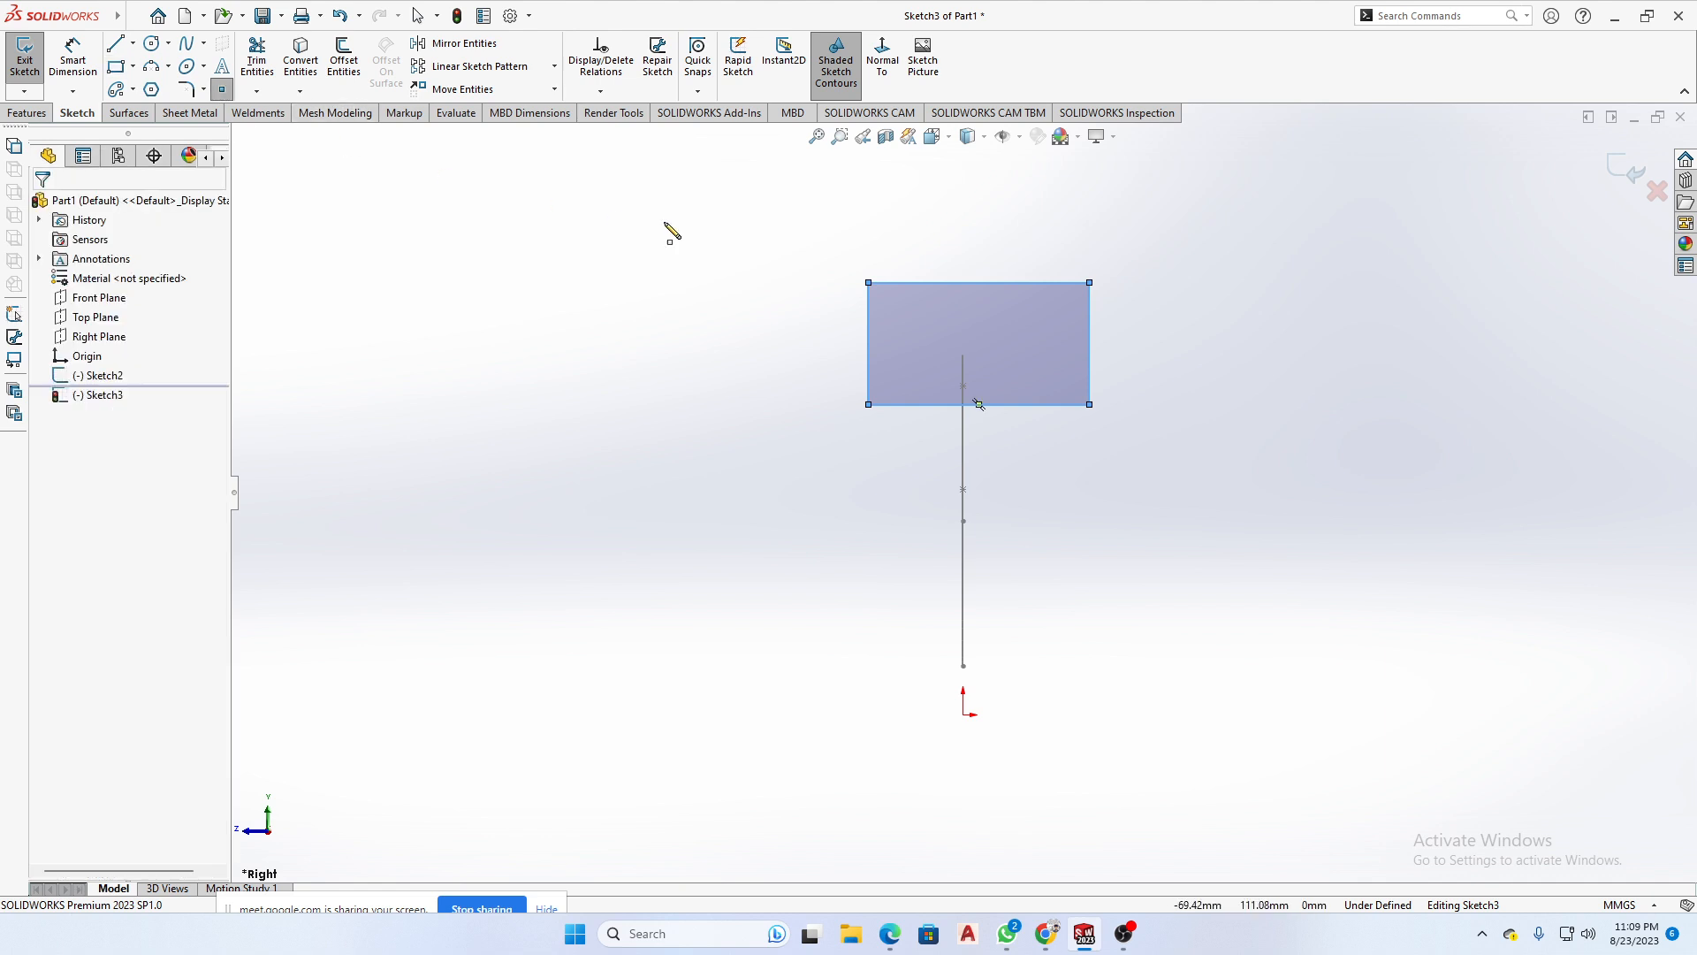
{"action": "left_click", "coordinate": [915, 283]}
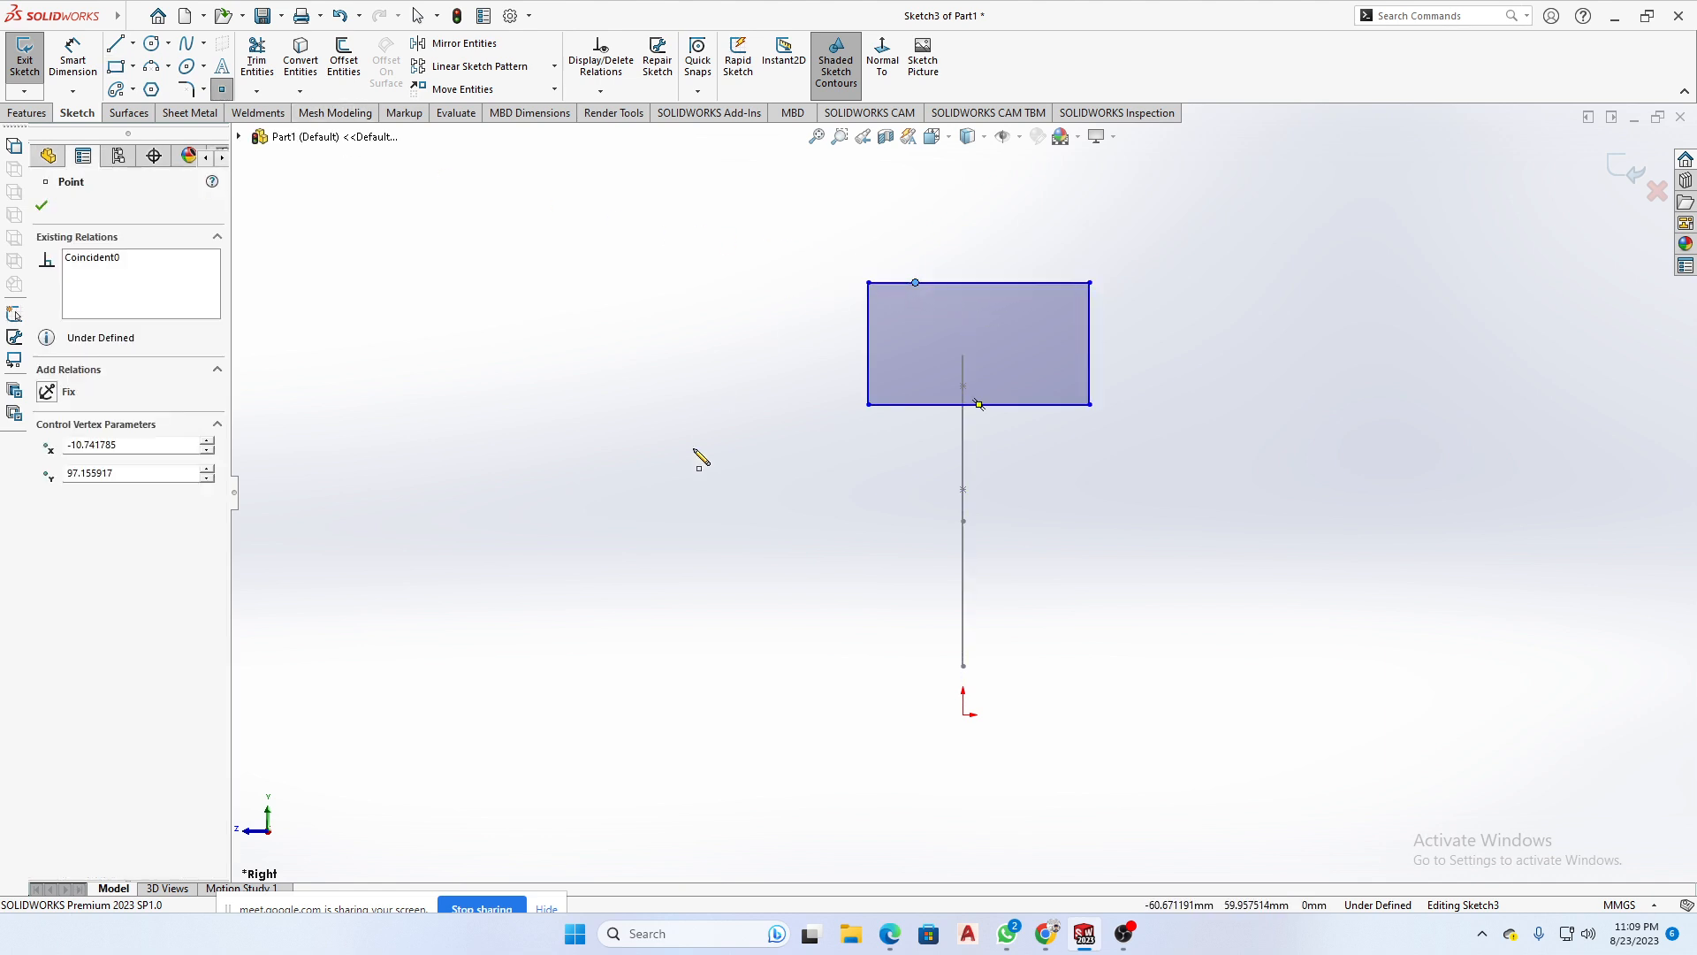
{"action": "right_click_drag", "start_coordinate": [694, 451], "coordinate": [696, 389]}
{"action": "left_click", "coordinate": [915, 283]}
{"action": "left_click", "coordinate": [869, 283]}
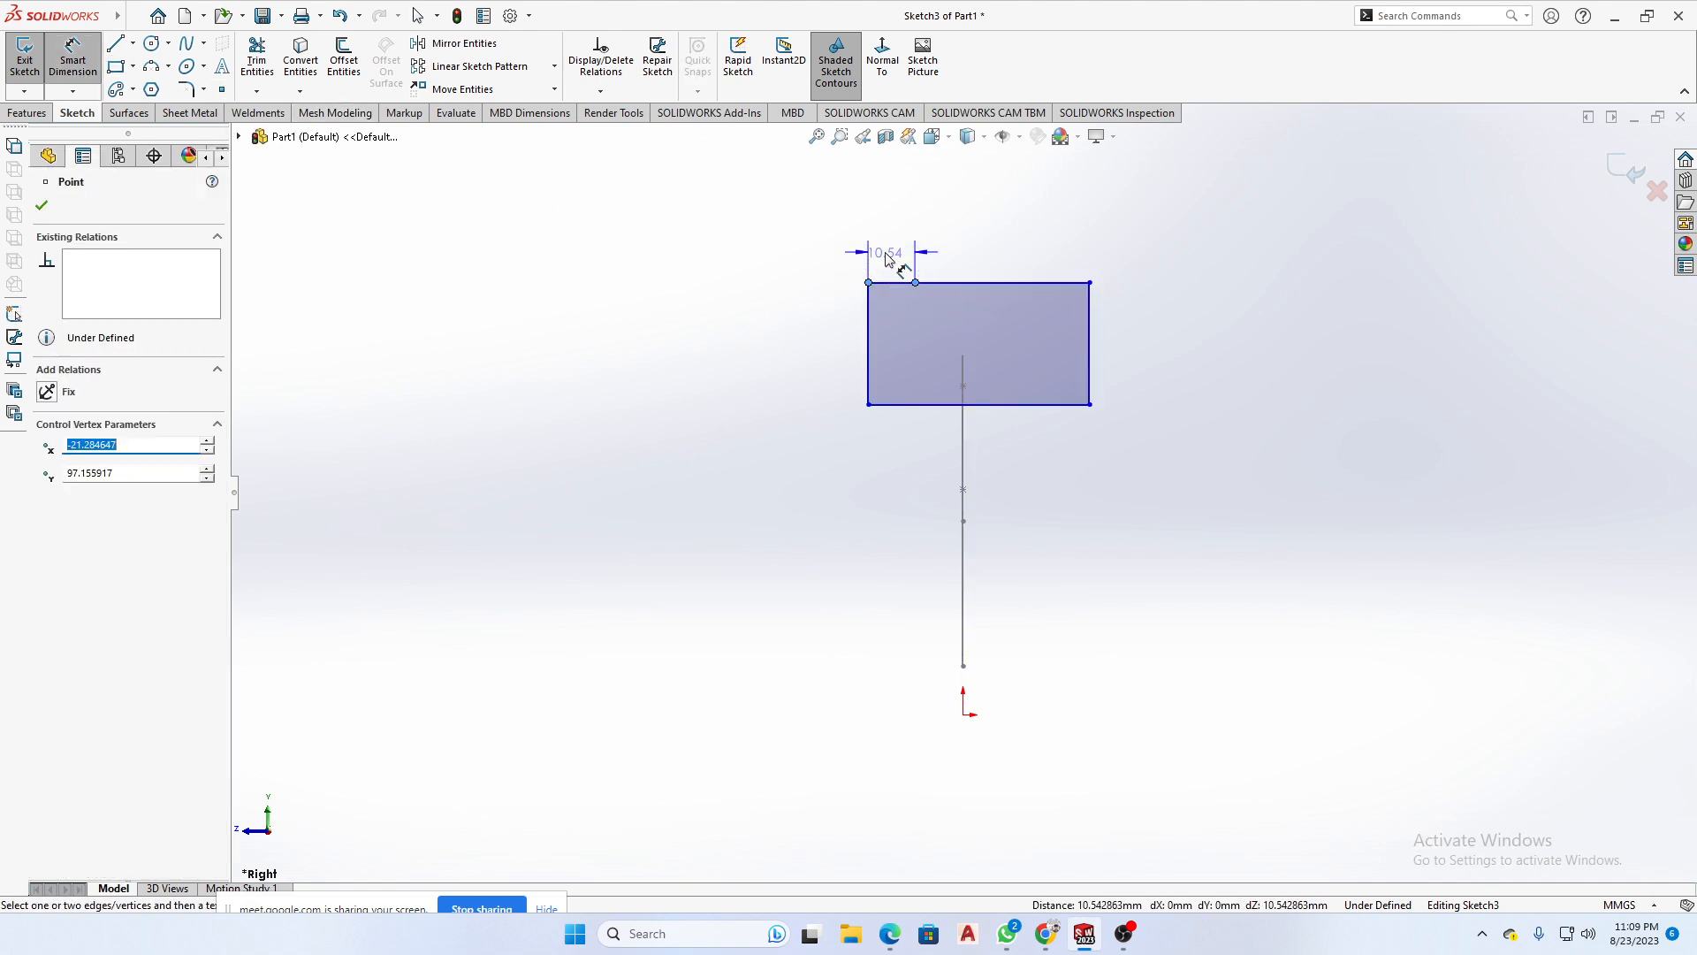
{"action": "left_click", "coordinate": [893, 255]}
{"action": "key", "text": "Return"}
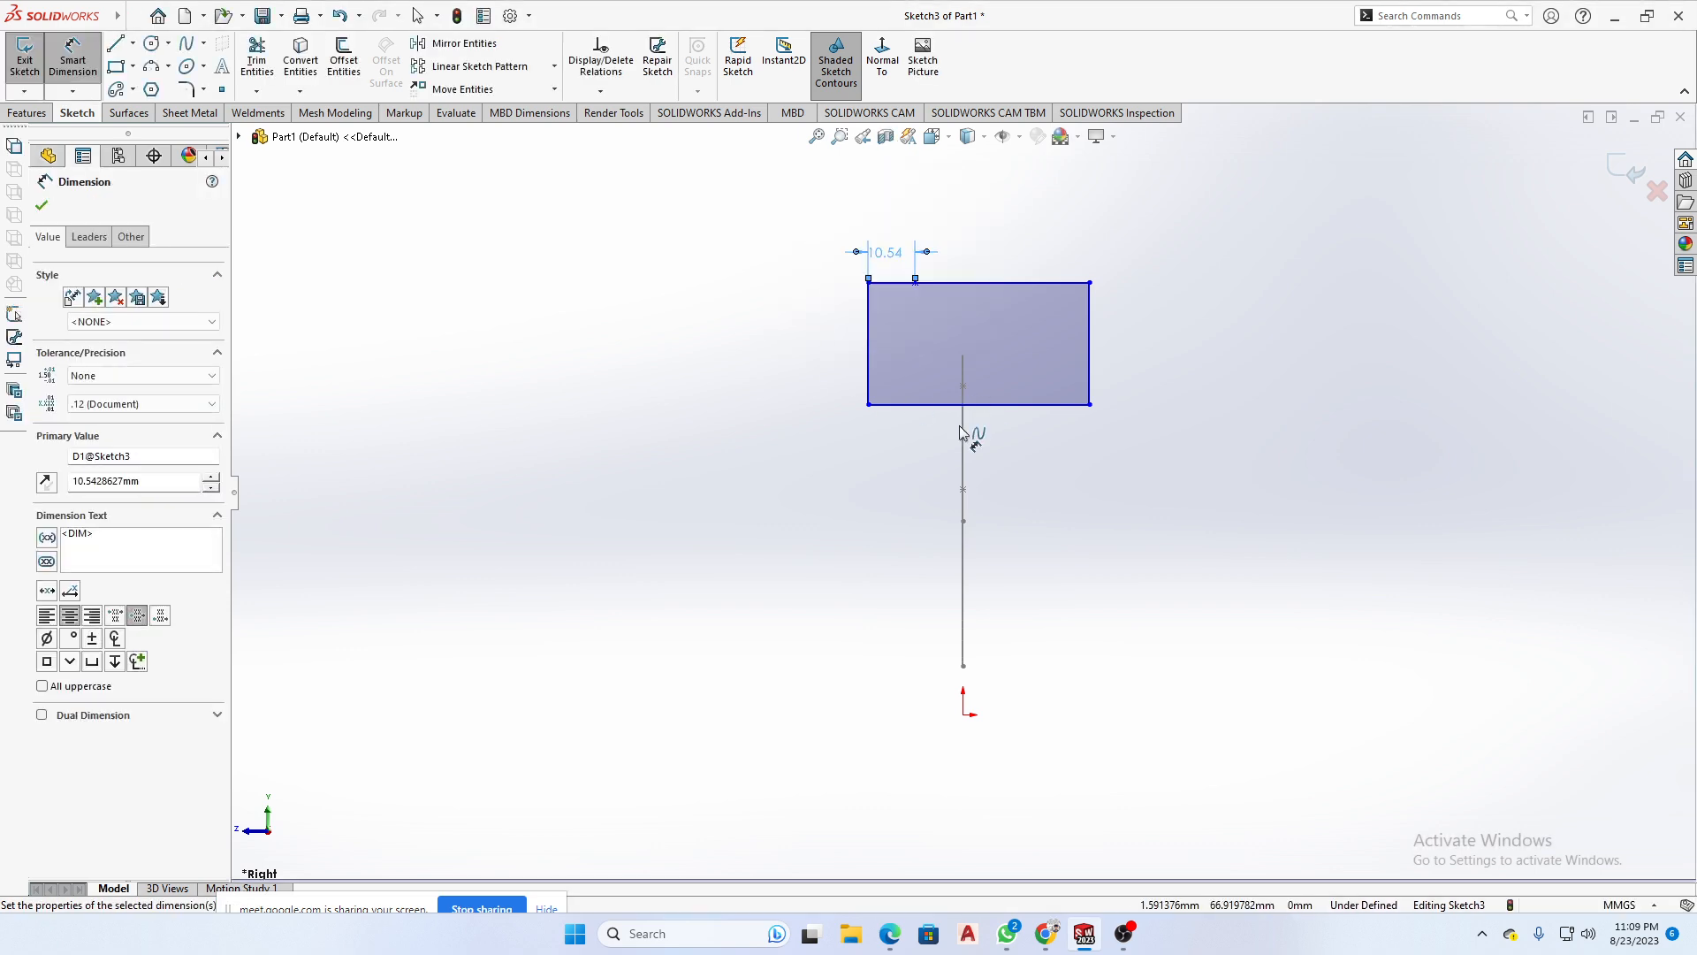
- Add a Pierce relation between the point on the rectangle's upper edge and the Front Plane spline
{"action": "left_click", "coordinate": [783, 485]}
{"action": "middle_click_drag", "start_coordinate": [772, 469], "coordinate": [878, 496]}
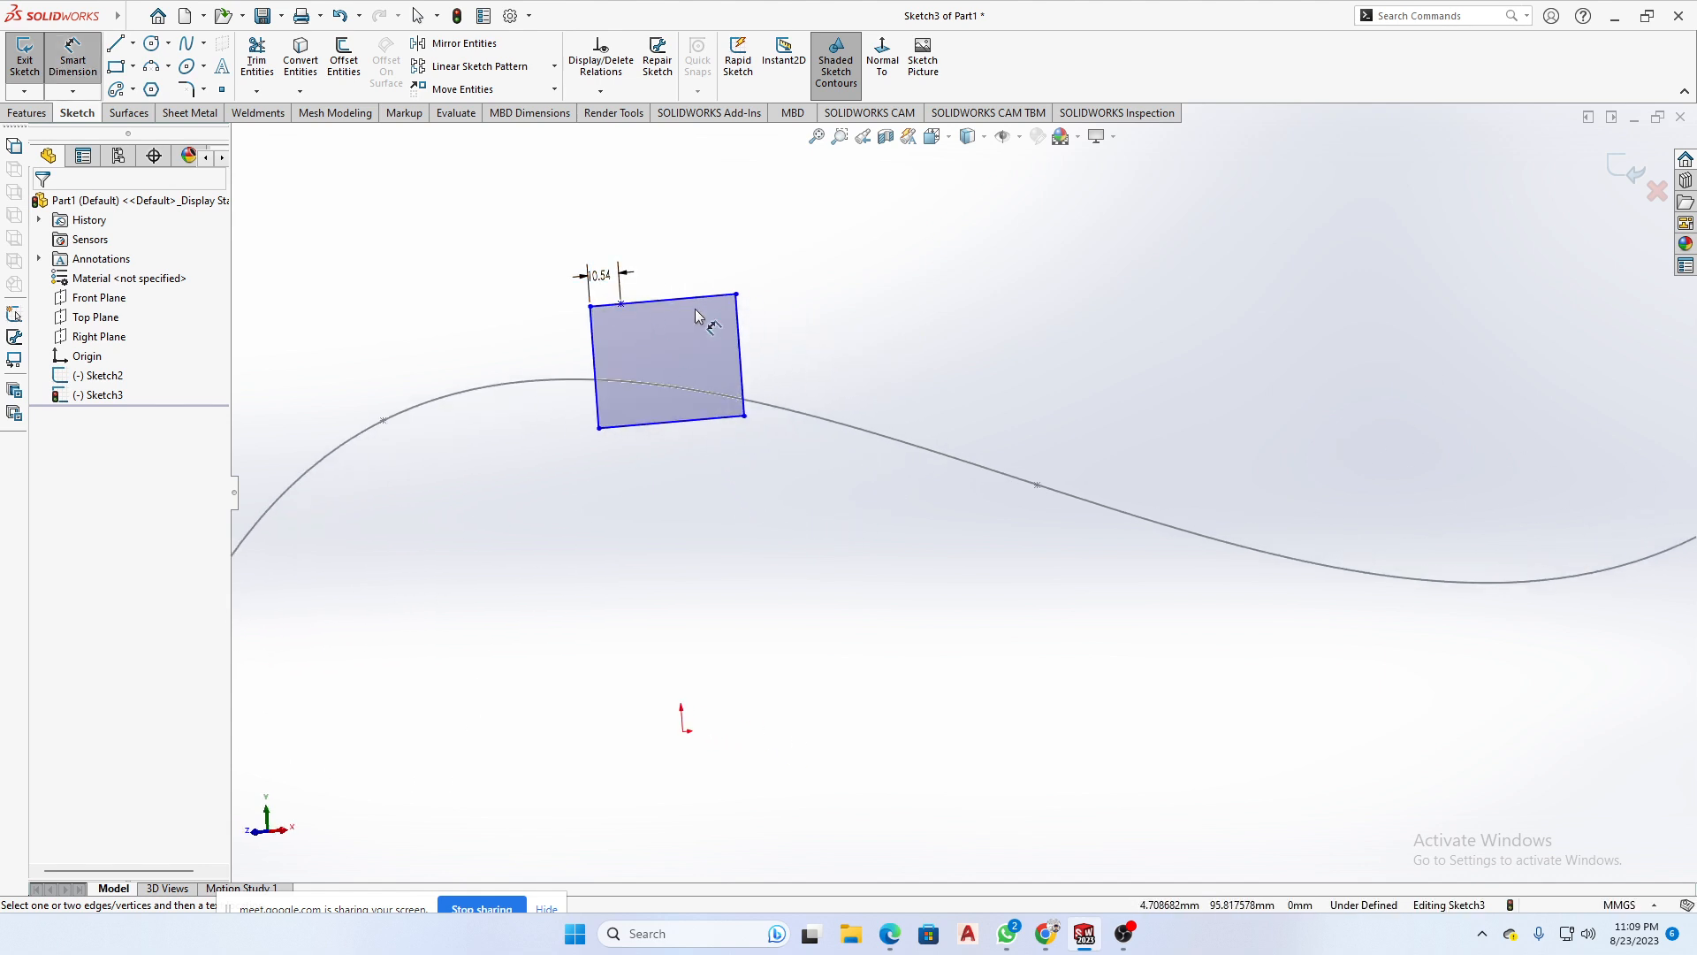
{"action": "key", "text": "Escape"}
{"action": "left_click", "coordinate": [621, 304]}
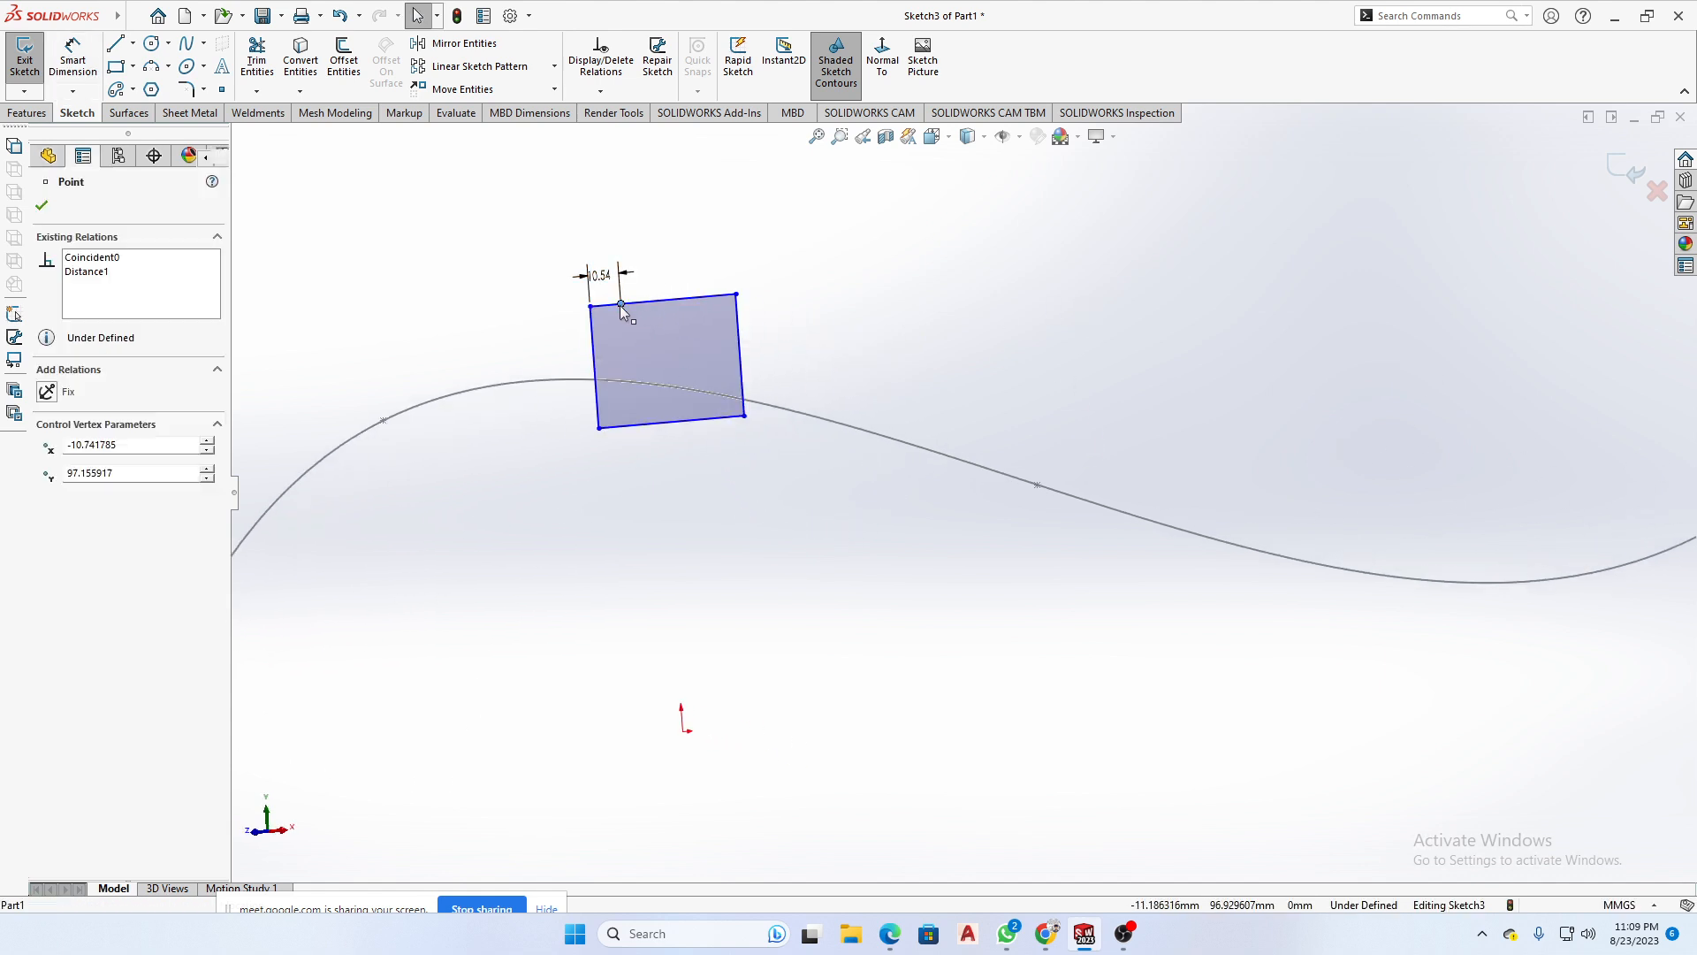
{"action": "left_click", "coordinate": [793, 417], "text": "ctrl"}
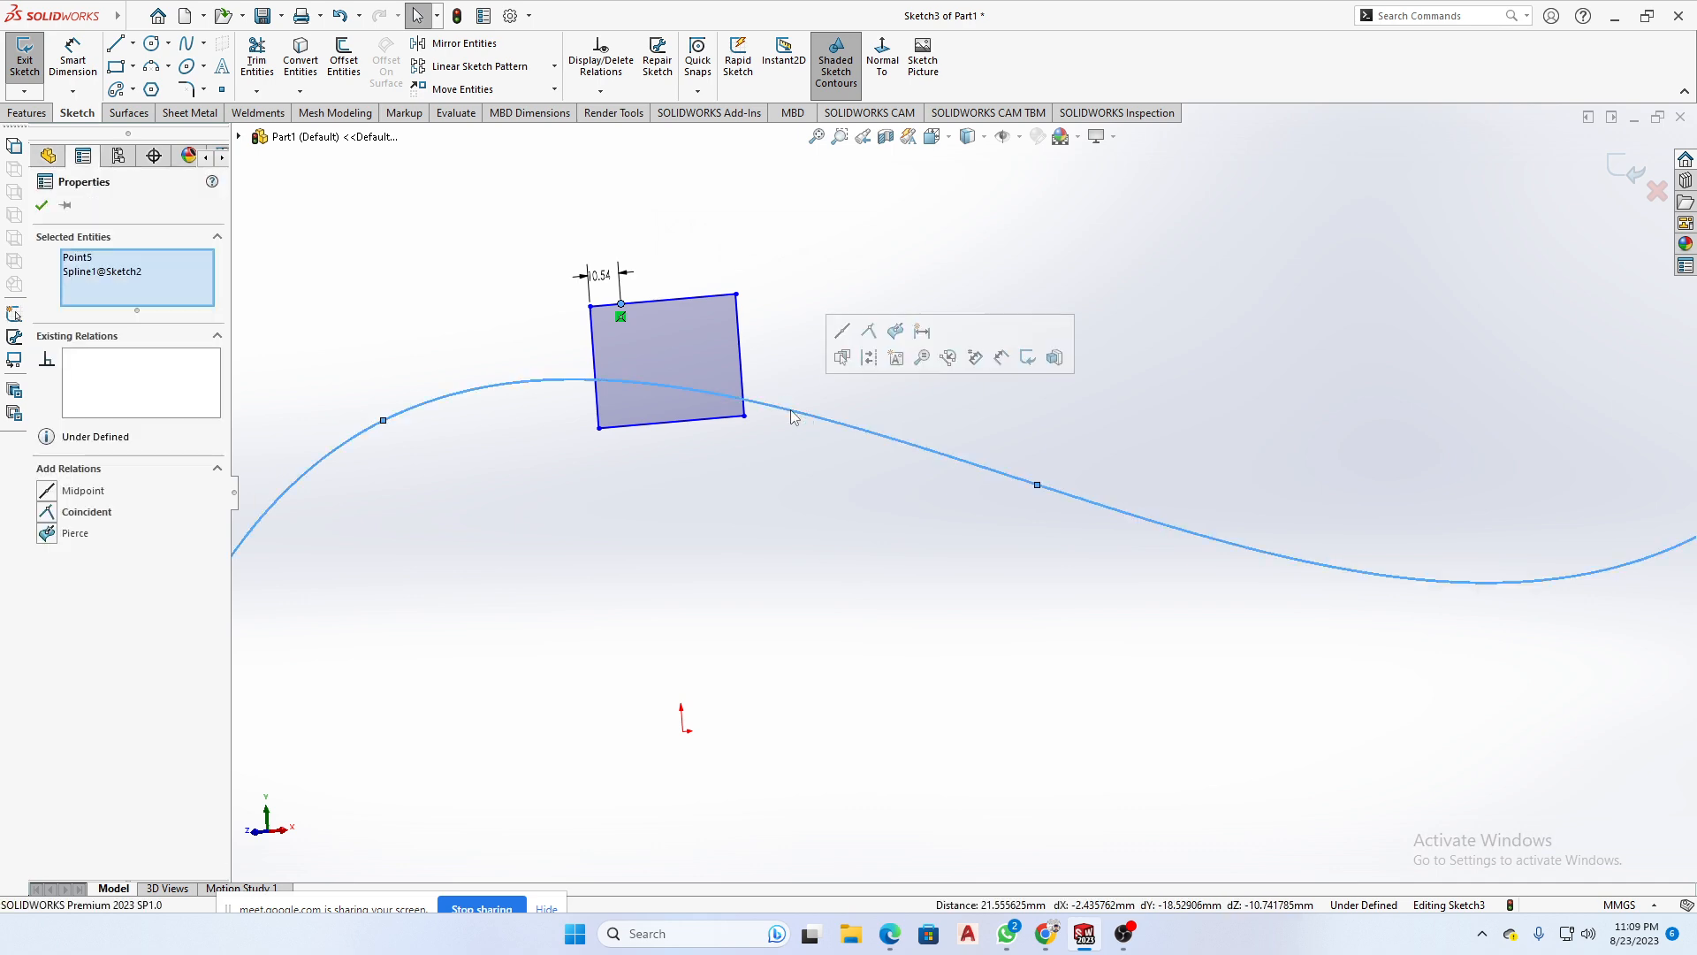
{"action": "left_click", "coordinate": [895, 333]}
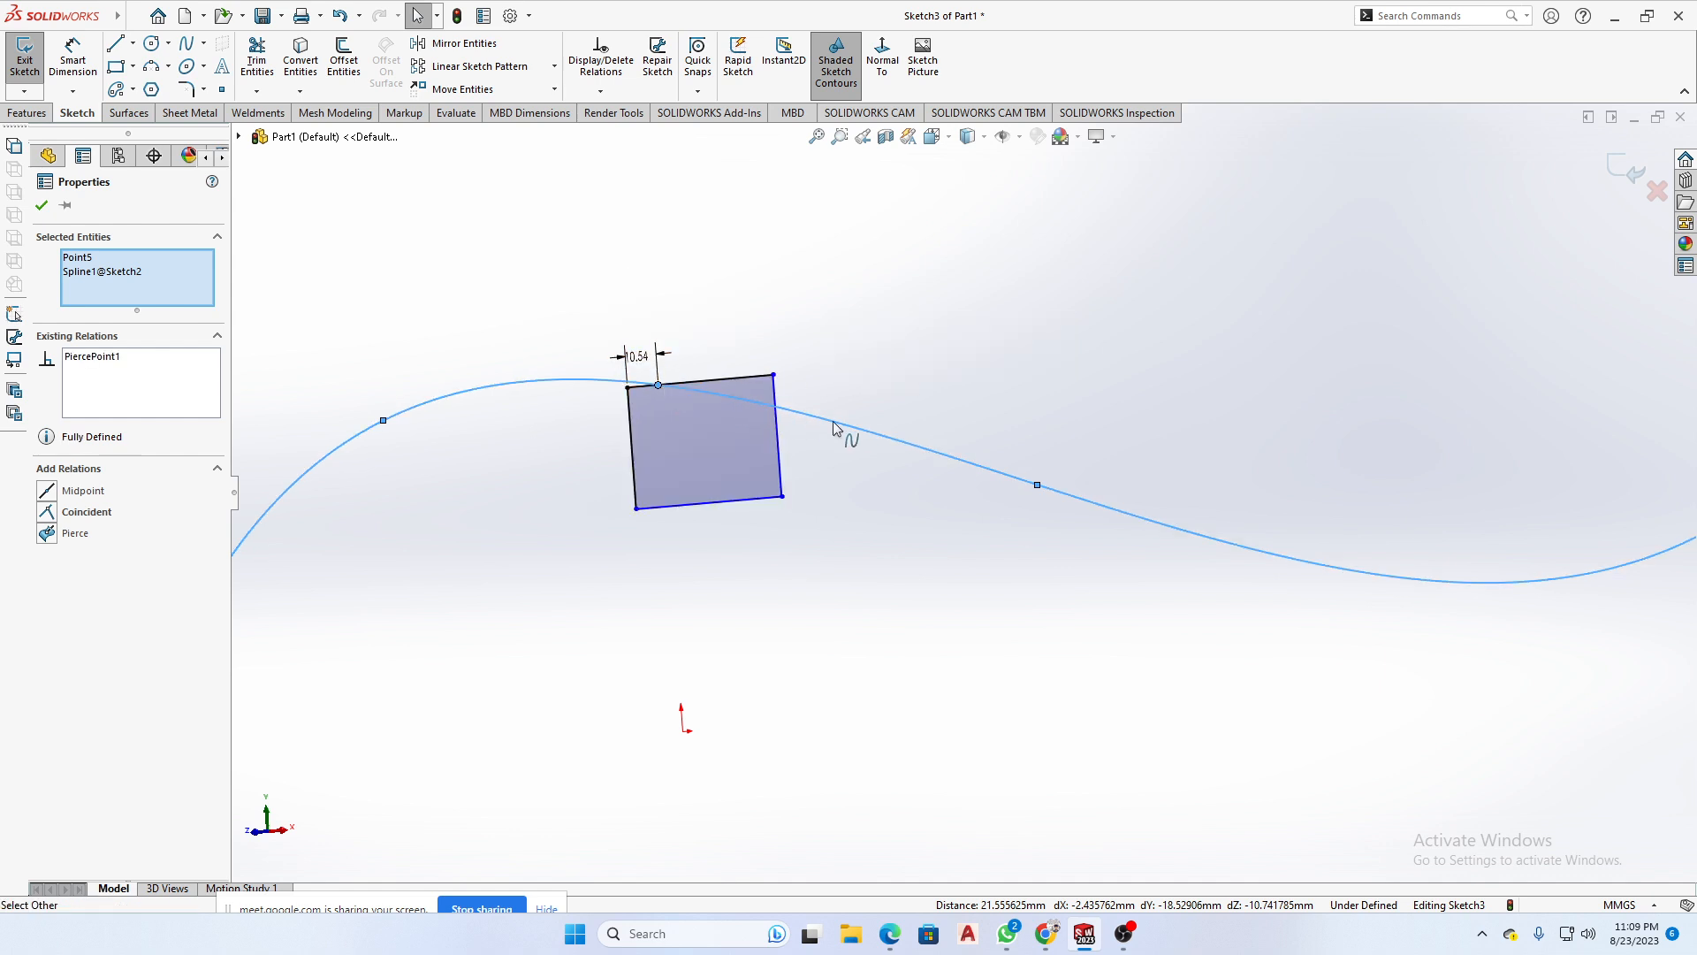
{"action": "middle_click_drag", "start_coordinate": [845, 436], "coordinate": [761, 486]}
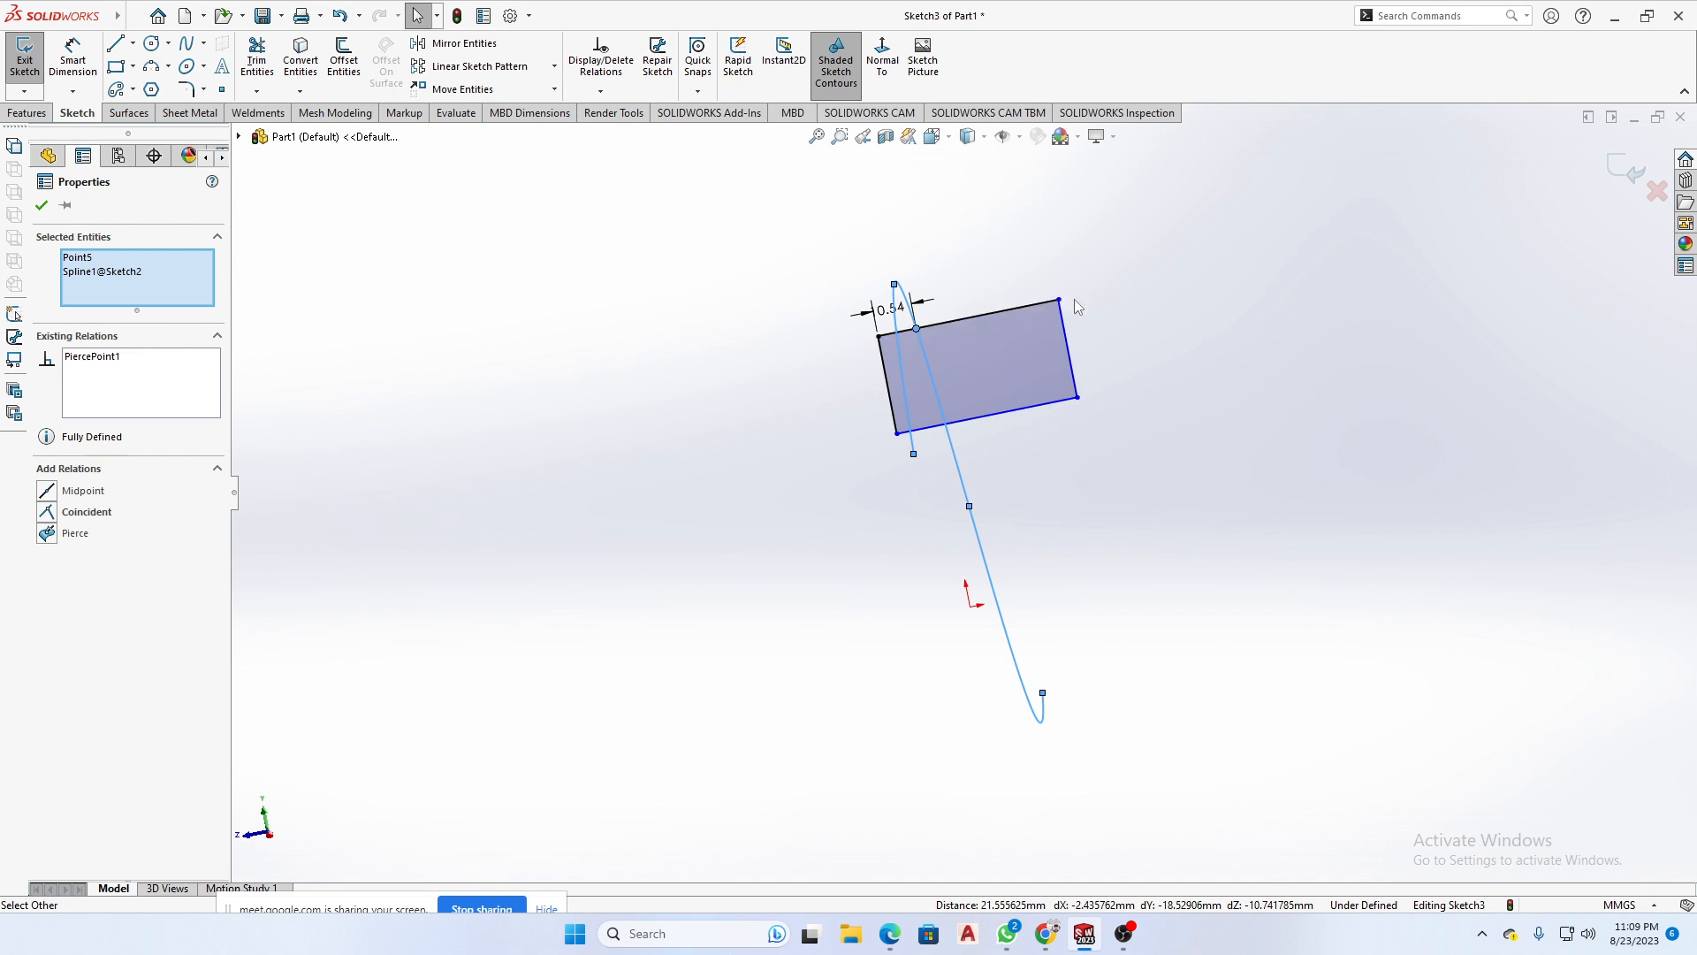
{"action": "middle_click_drag", "start_coordinate": [1103, 428], "coordinate": [1265, 351]}
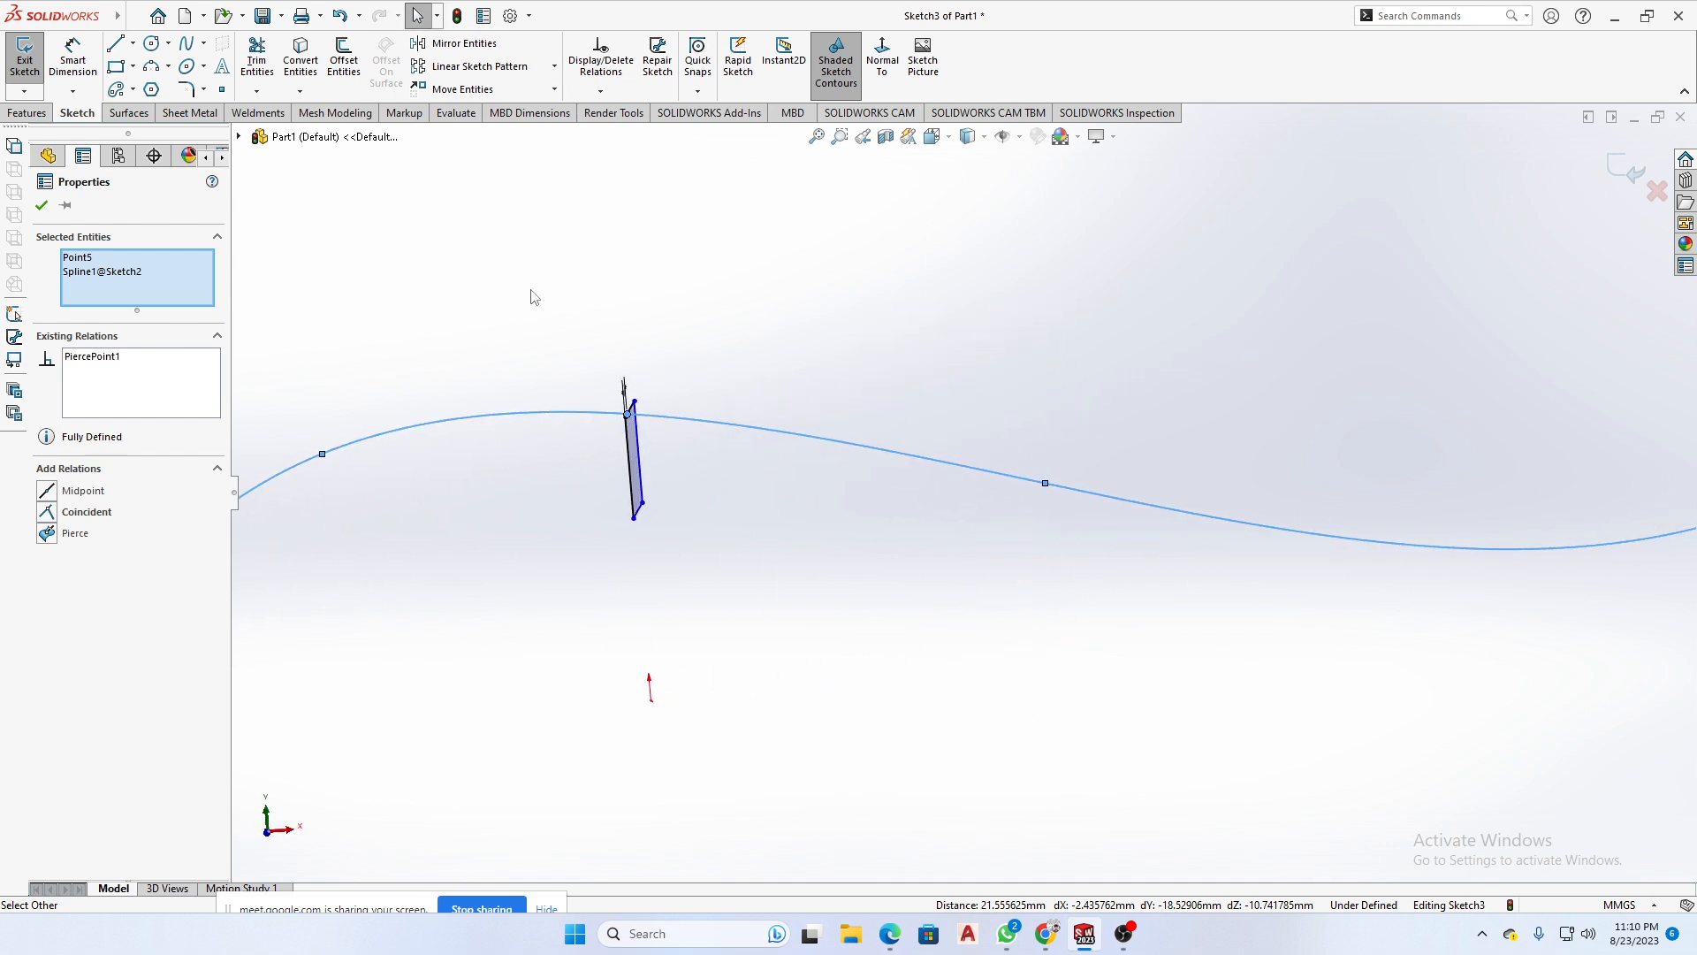
{"action": "left_click", "coordinate": [42, 205]}
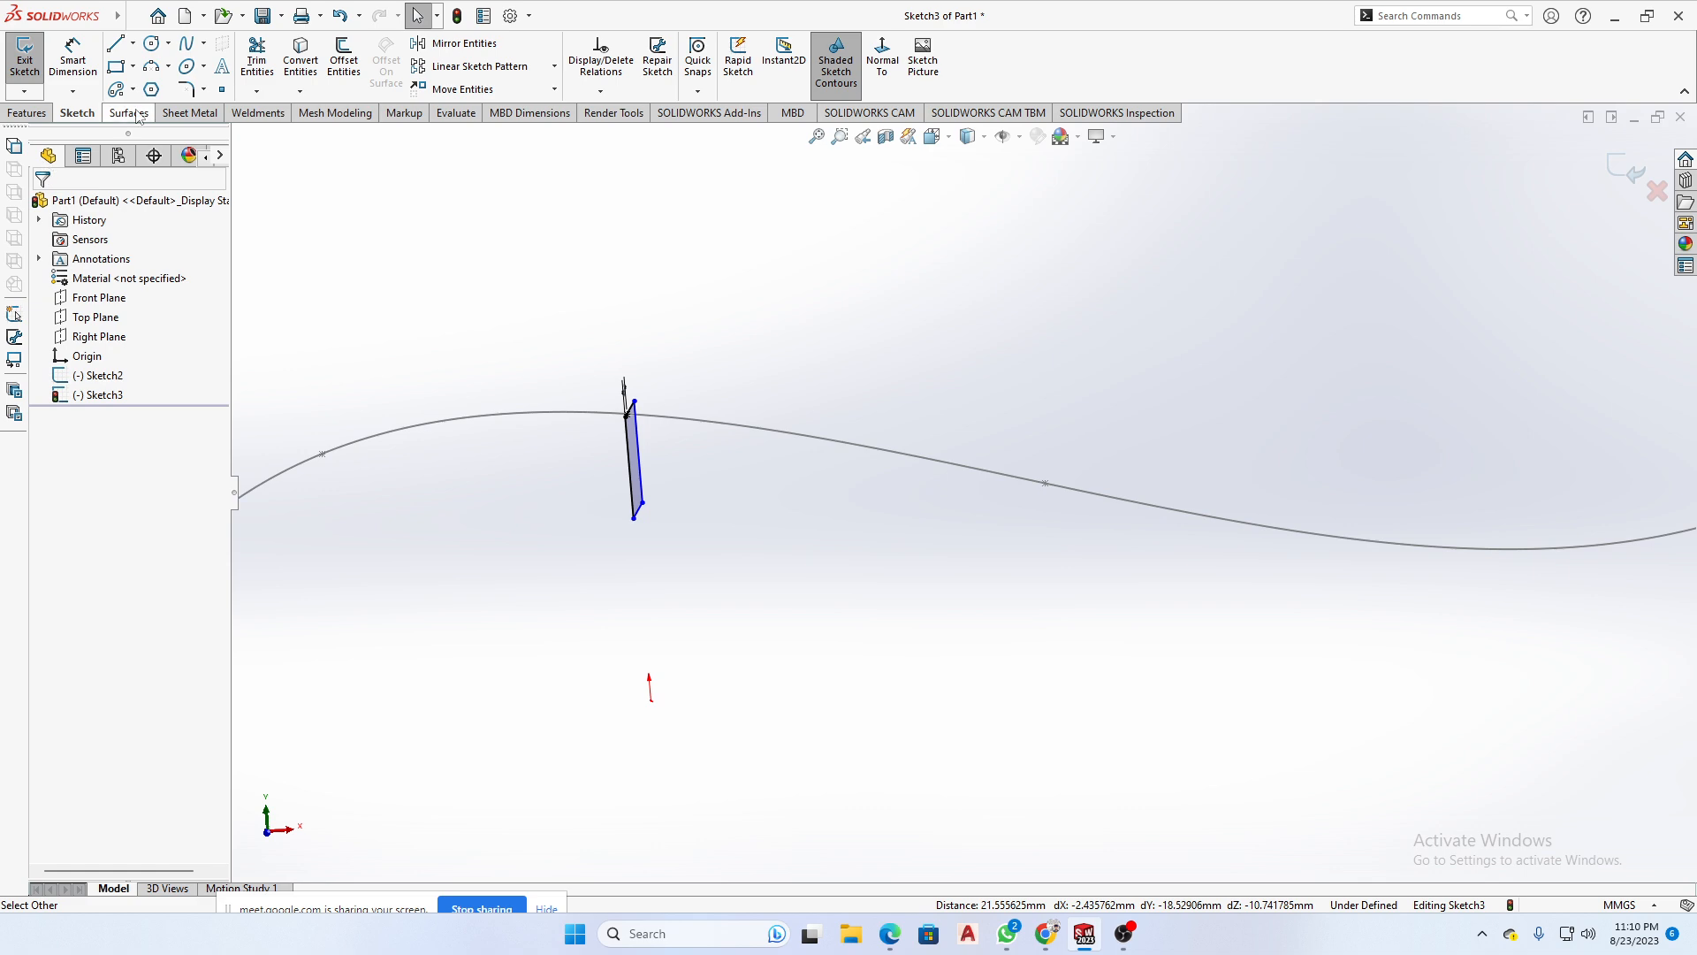
- Create a Swept Boss/Base of the rectangle along the spline, comparing the path directions and choosing both directions
{"action": "left_click", "coordinate": [26, 113]}
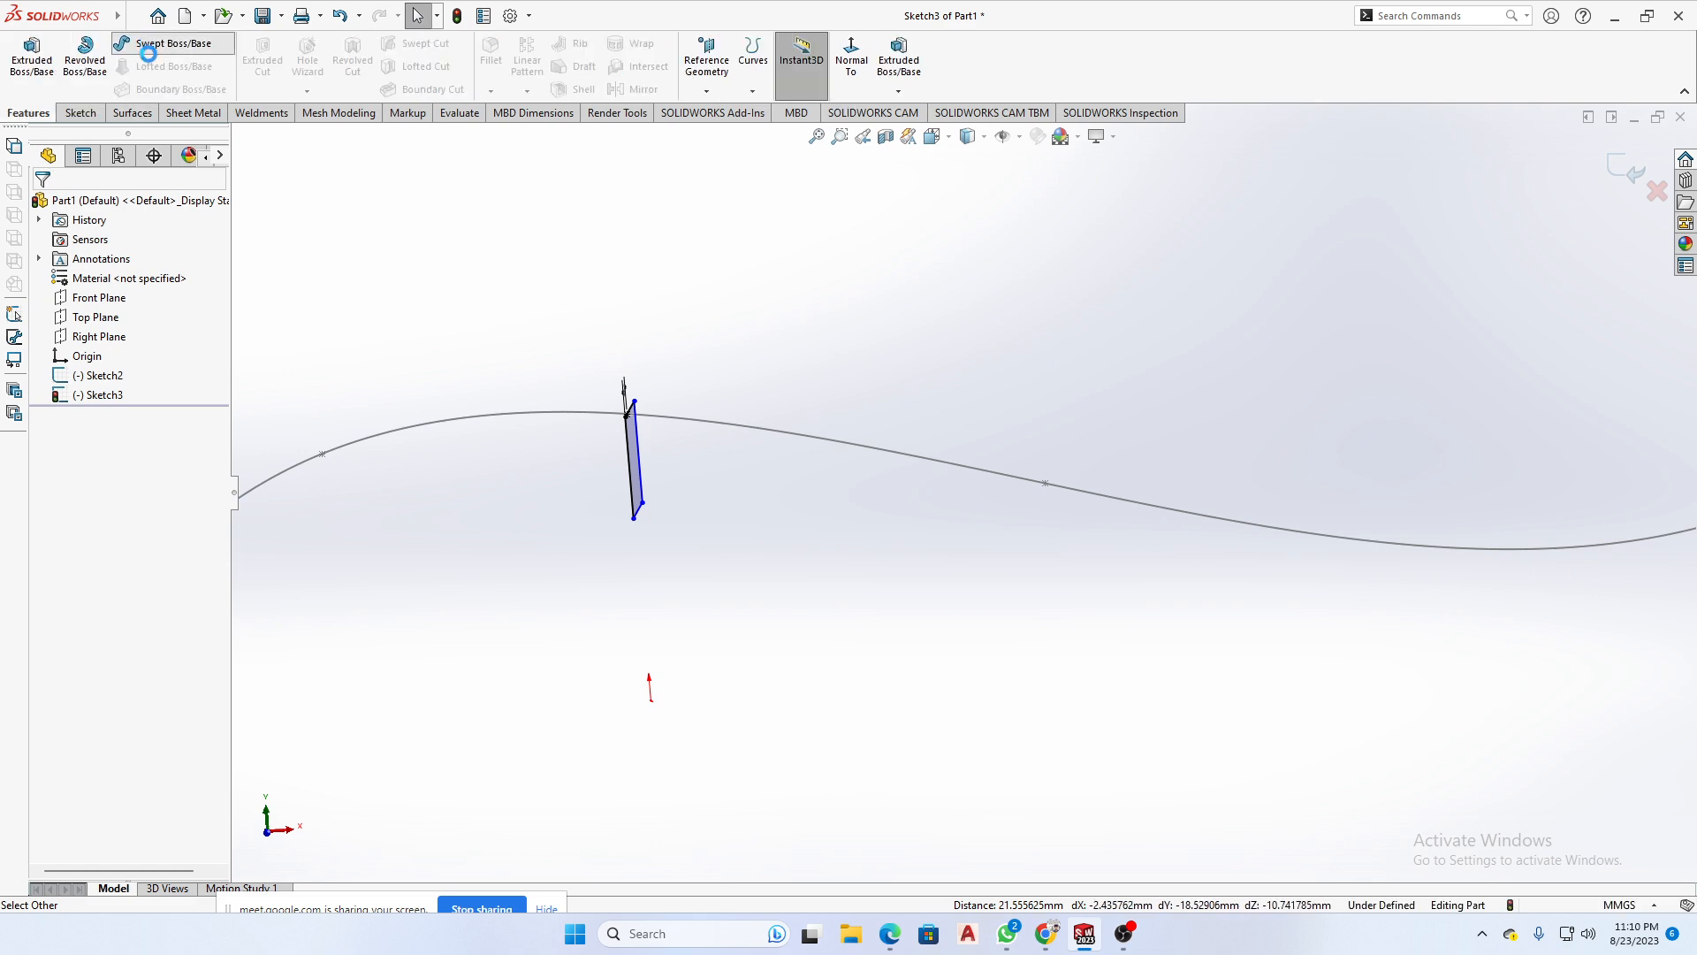
{"action": "left_click", "coordinate": [157, 44]}
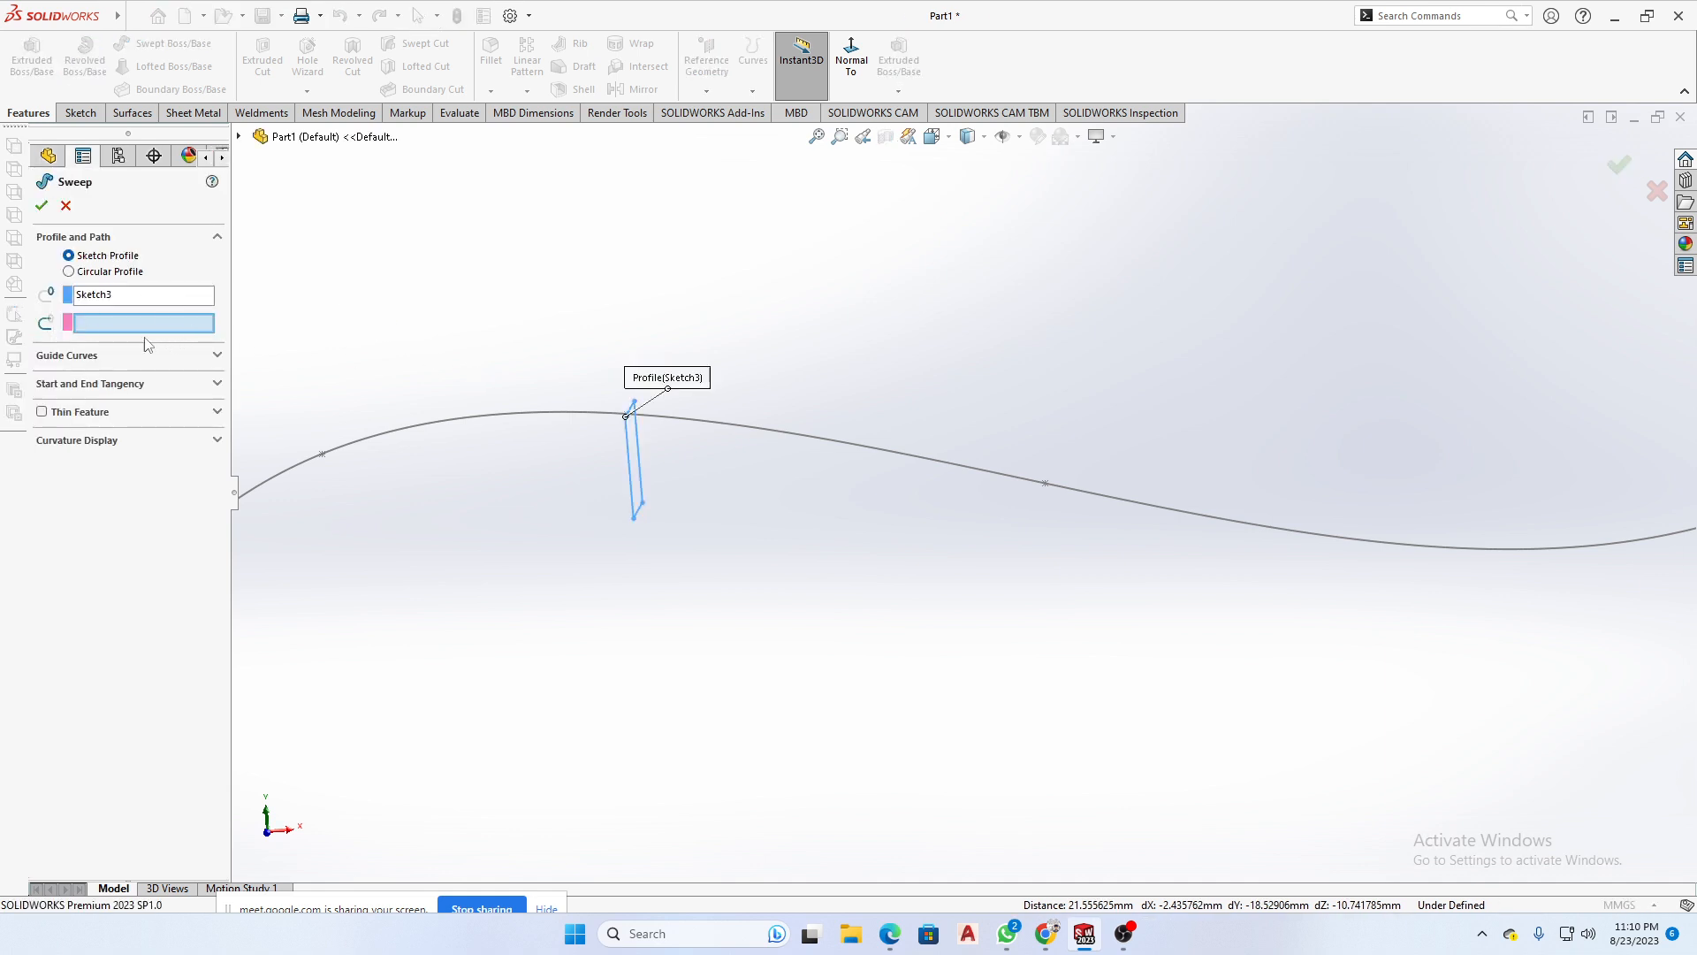
{"action": "left_click", "coordinate": [704, 425]}
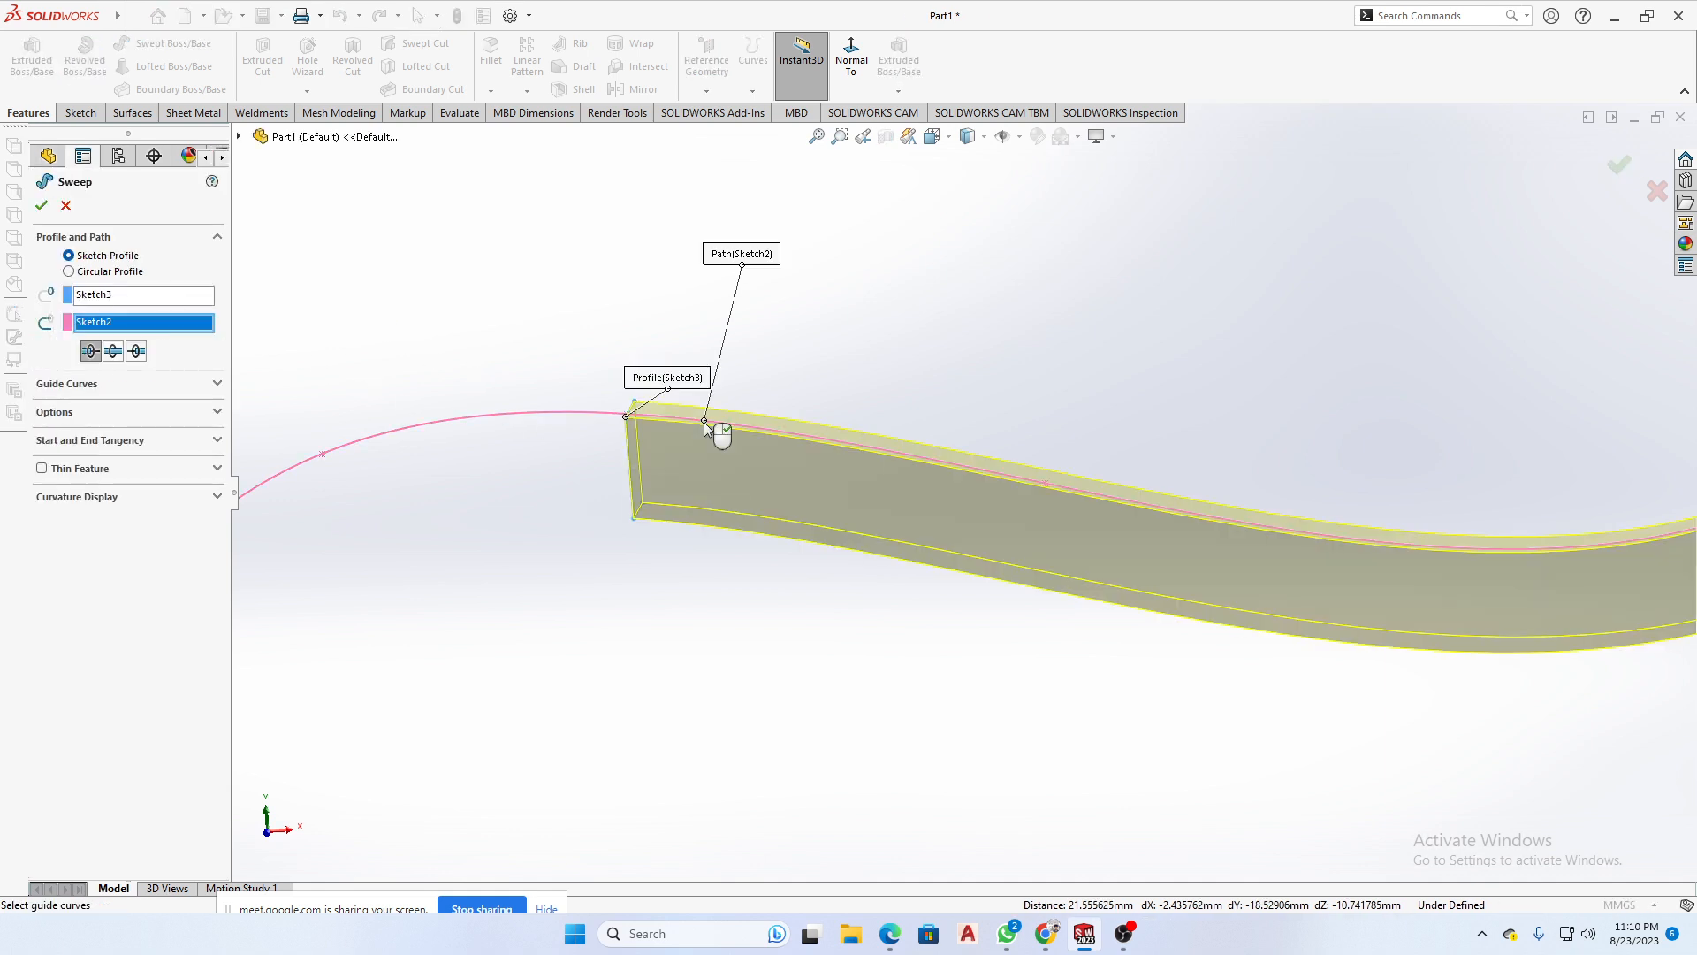
{"action": "left_click", "coordinate": [137, 352]}
{"action": "left_click", "coordinate": [90, 351]}
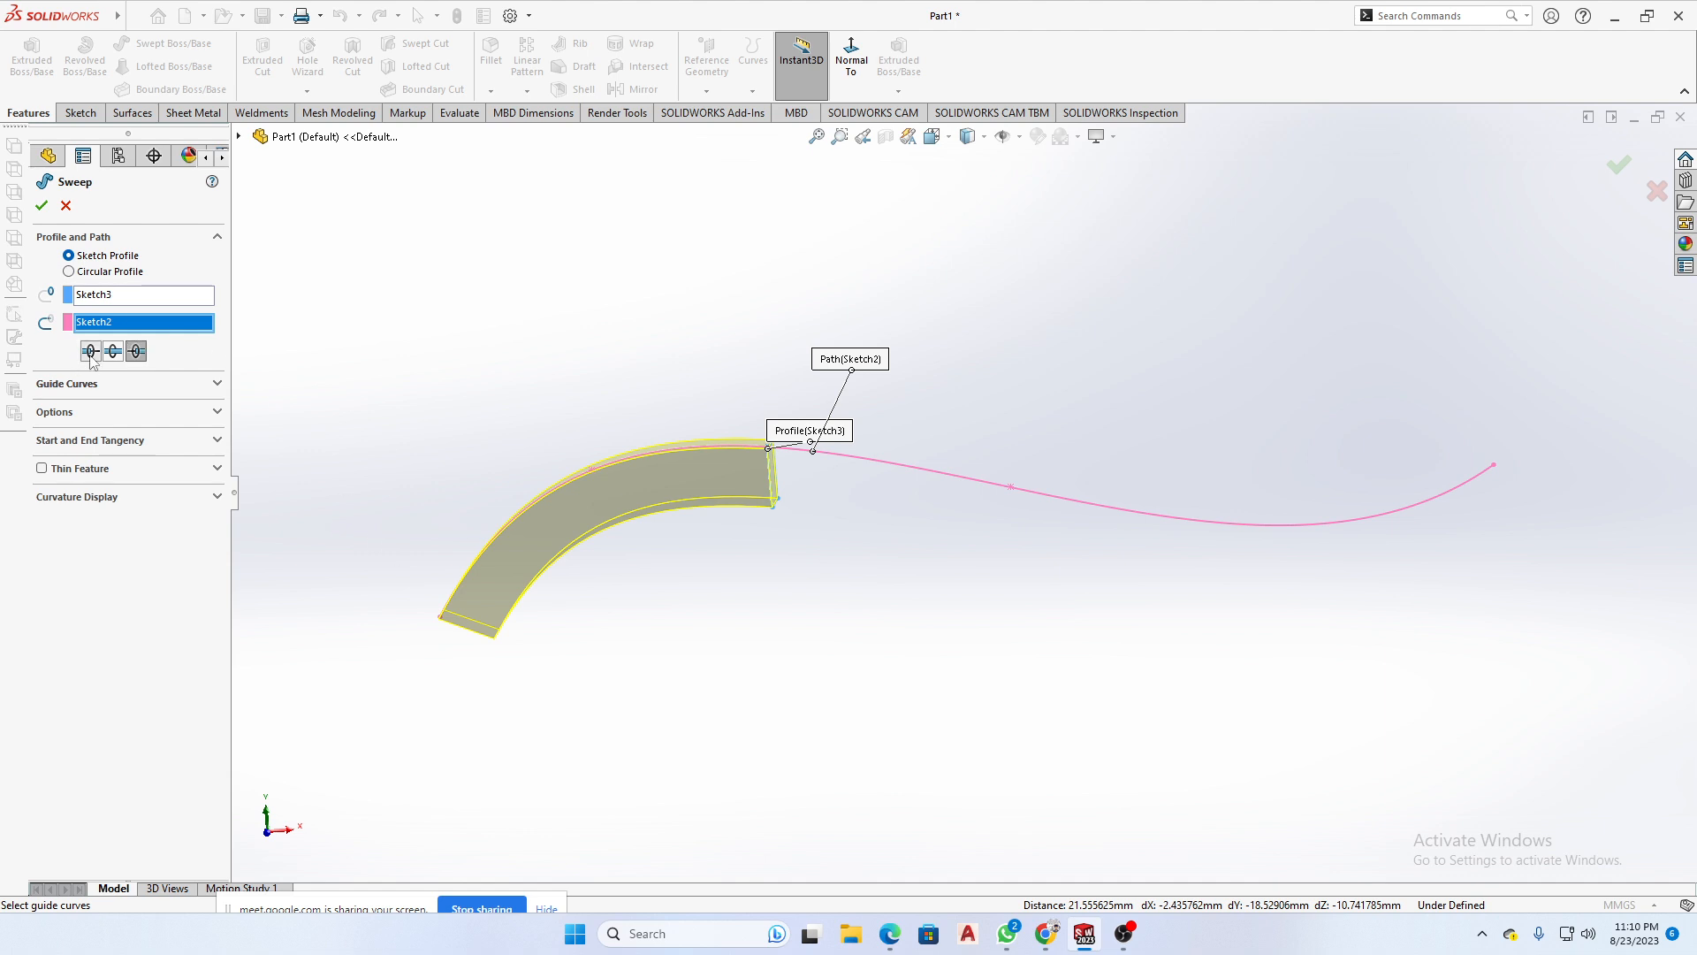
{"action": "left_click", "coordinate": [113, 352]}
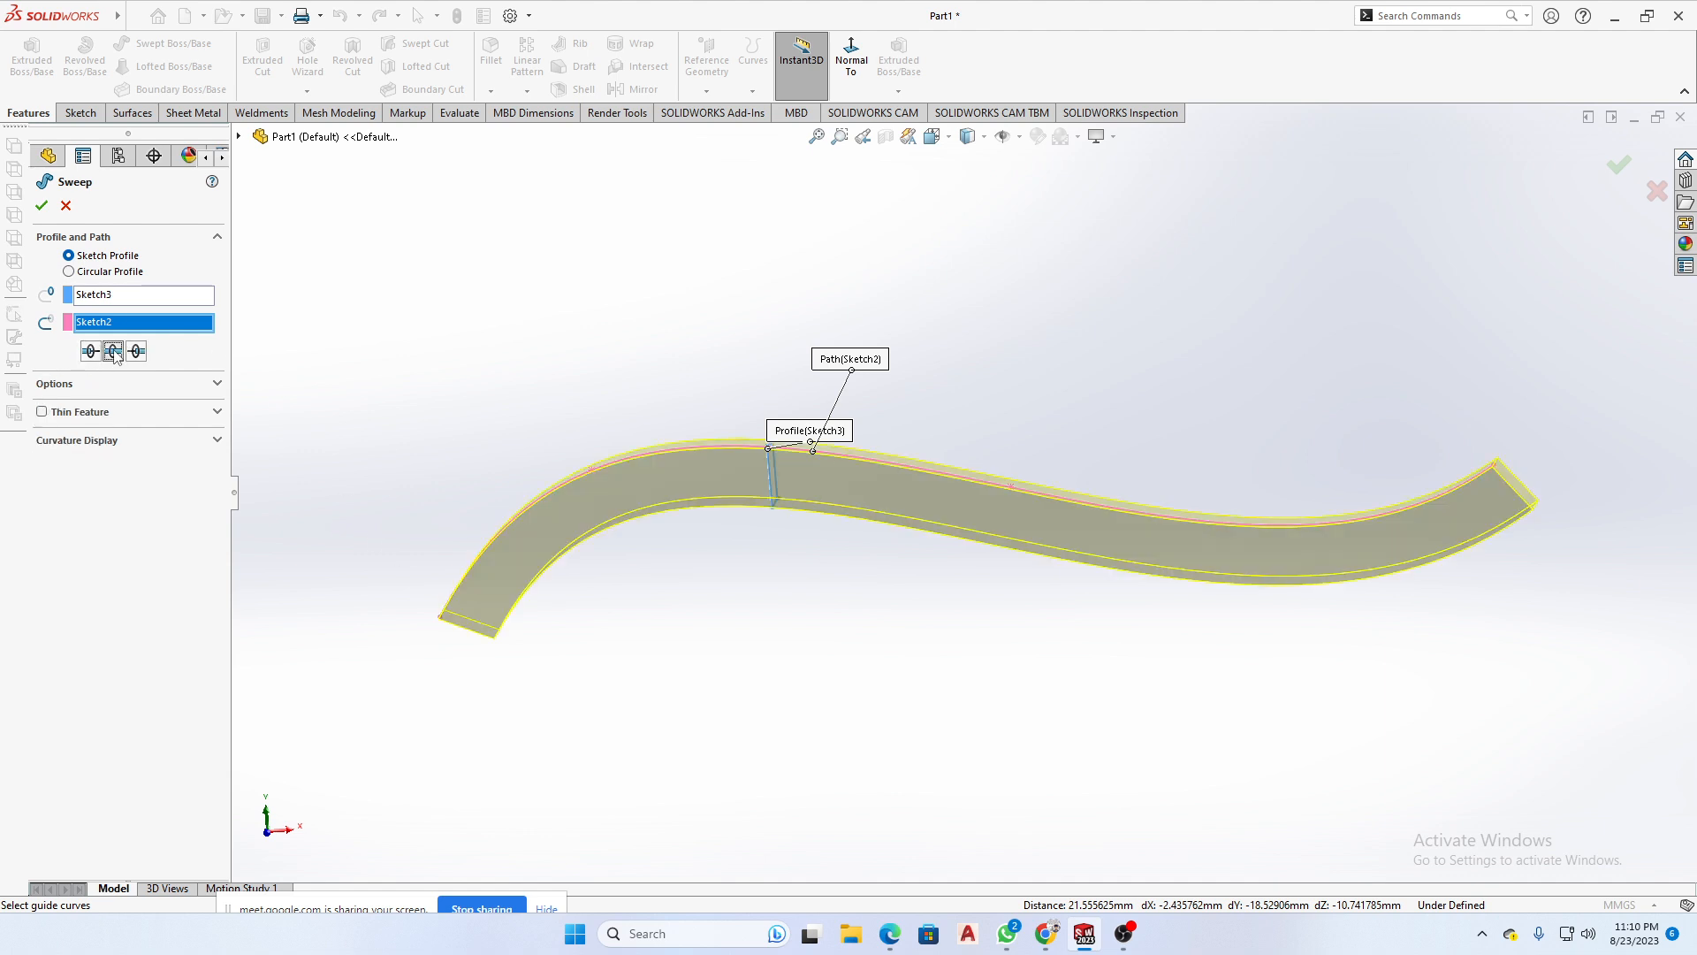
{"action": "left_click", "coordinate": [41, 205]}
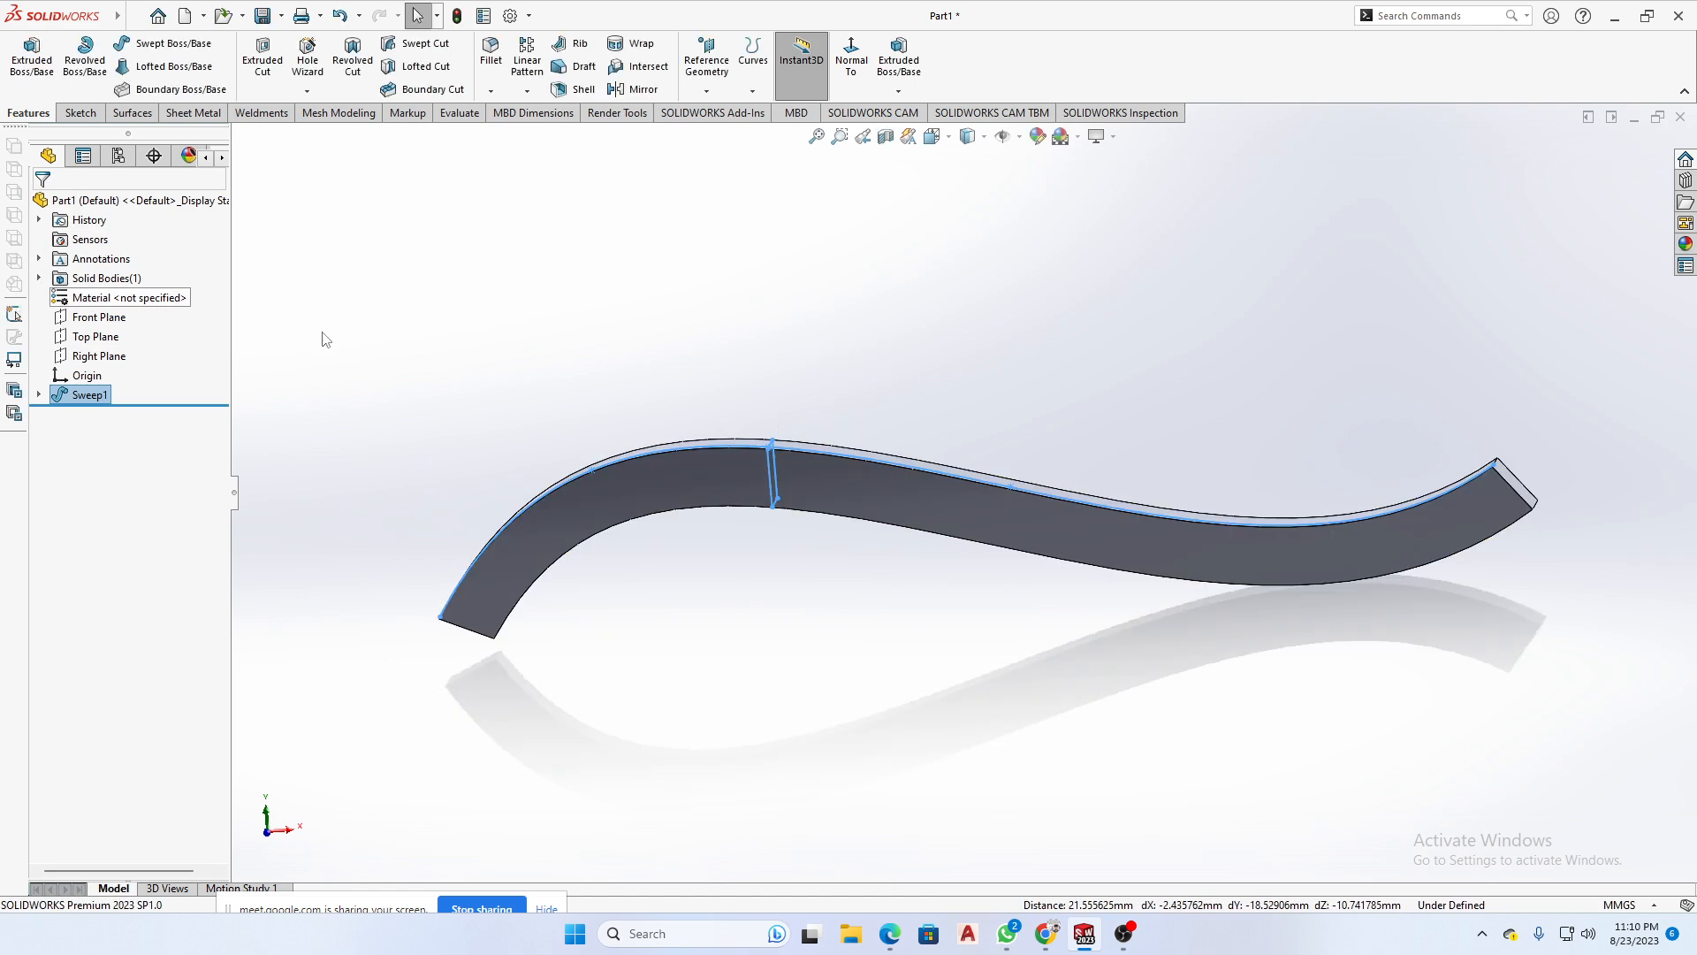
- Examine the swept body's end faces and curved sides from several angles
{"action": "middle_click_drag", "start_coordinate": [704, 346], "coordinate": [1102, 329]}
{"action": "scroll", "coordinate": [812, 459], "scroll_direction": "down", "scroll_amount": 2}
{"action": "scroll", "coordinate": [798, 557], "scroll_direction": "up", "scroll_amount": 2}
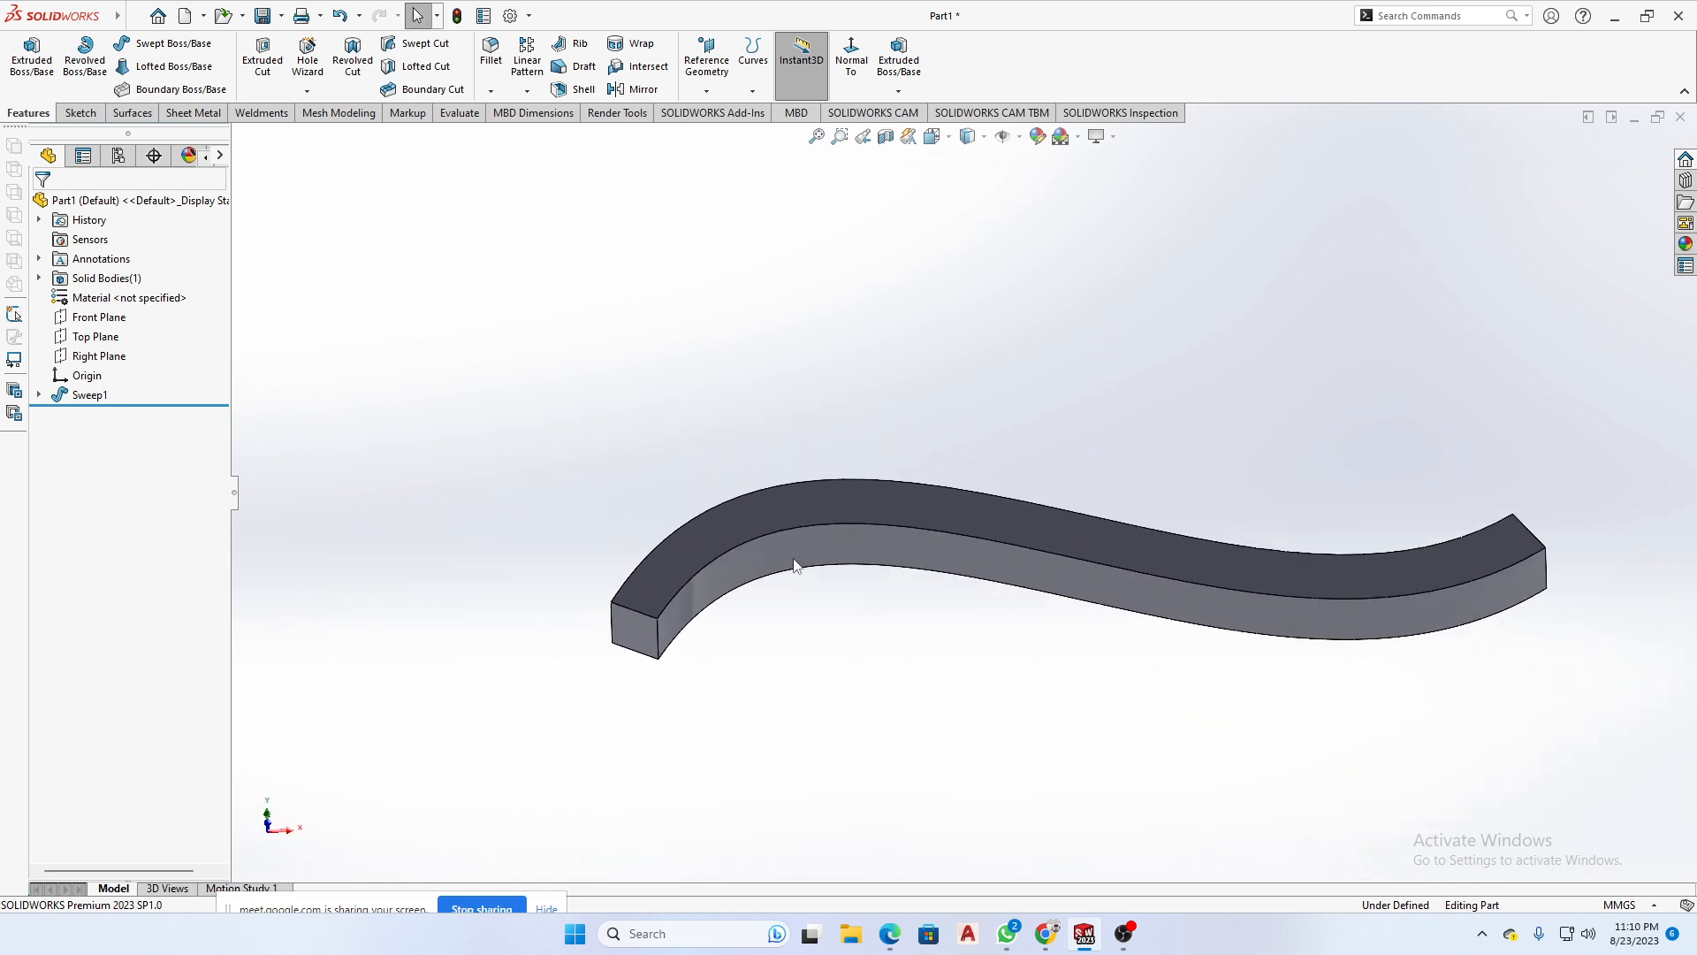
{"action": "scroll", "coordinate": [794, 575], "scroll_direction": "down", "scroll_amount": 3}
{"action": "scroll", "coordinate": [902, 629], "scroll_direction": "up", "scroll_amount": 2}
{"action": "scroll", "coordinate": [926, 590], "scroll_direction": "down", "scroll_amount": 2}
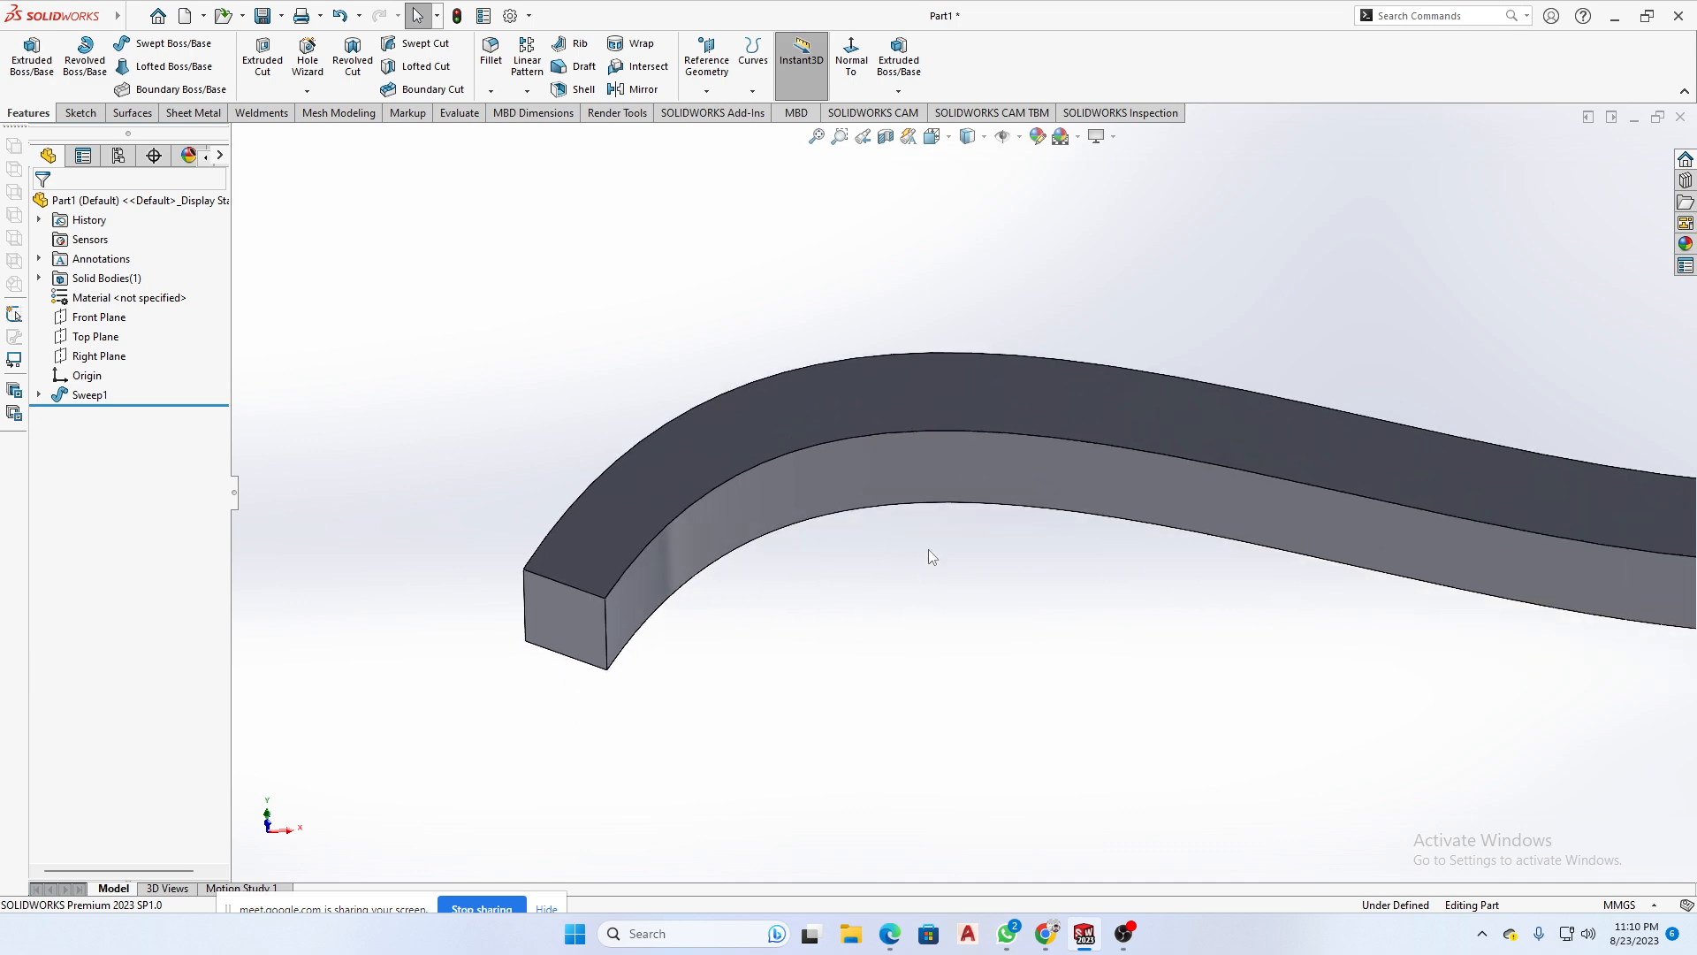
{"action": "scroll", "coordinate": [926, 557], "scroll_direction": "up", "scroll_amount": 2}
{"action": "scroll", "coordinate": [893, 548], "scroll_direction": "down", "scroll_amount": 2}
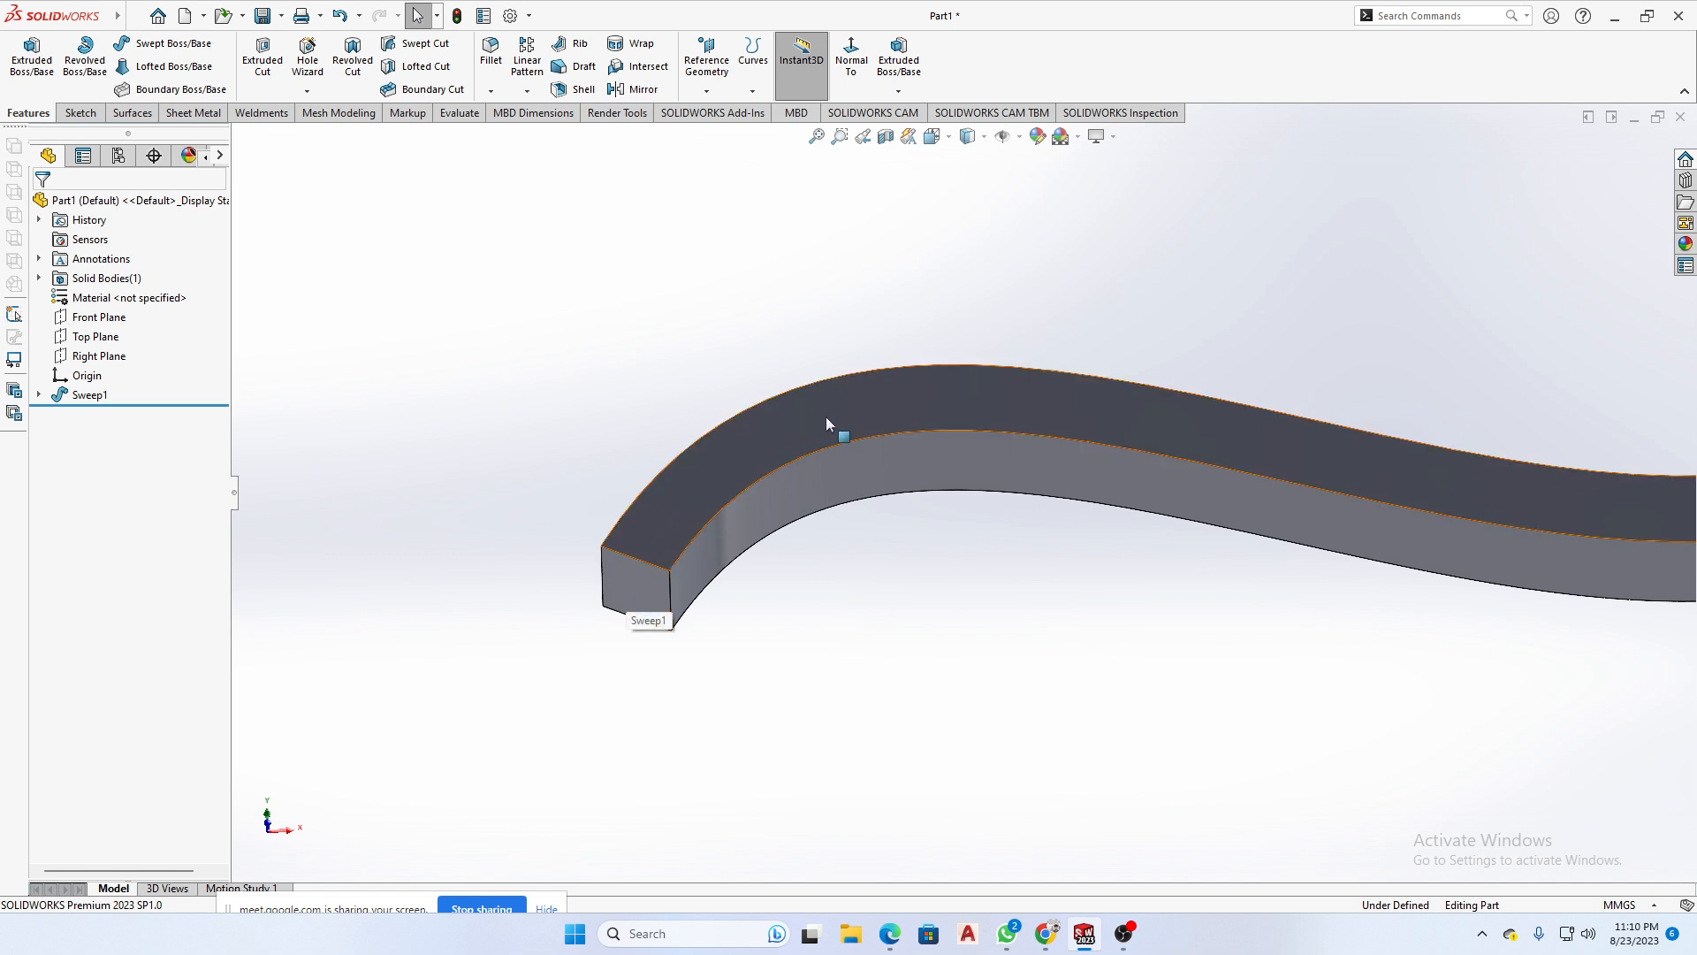
{"action": "scroll", "coordinate": [1366, 522], "scroll_direction": "up", "scroll_amount": 2}
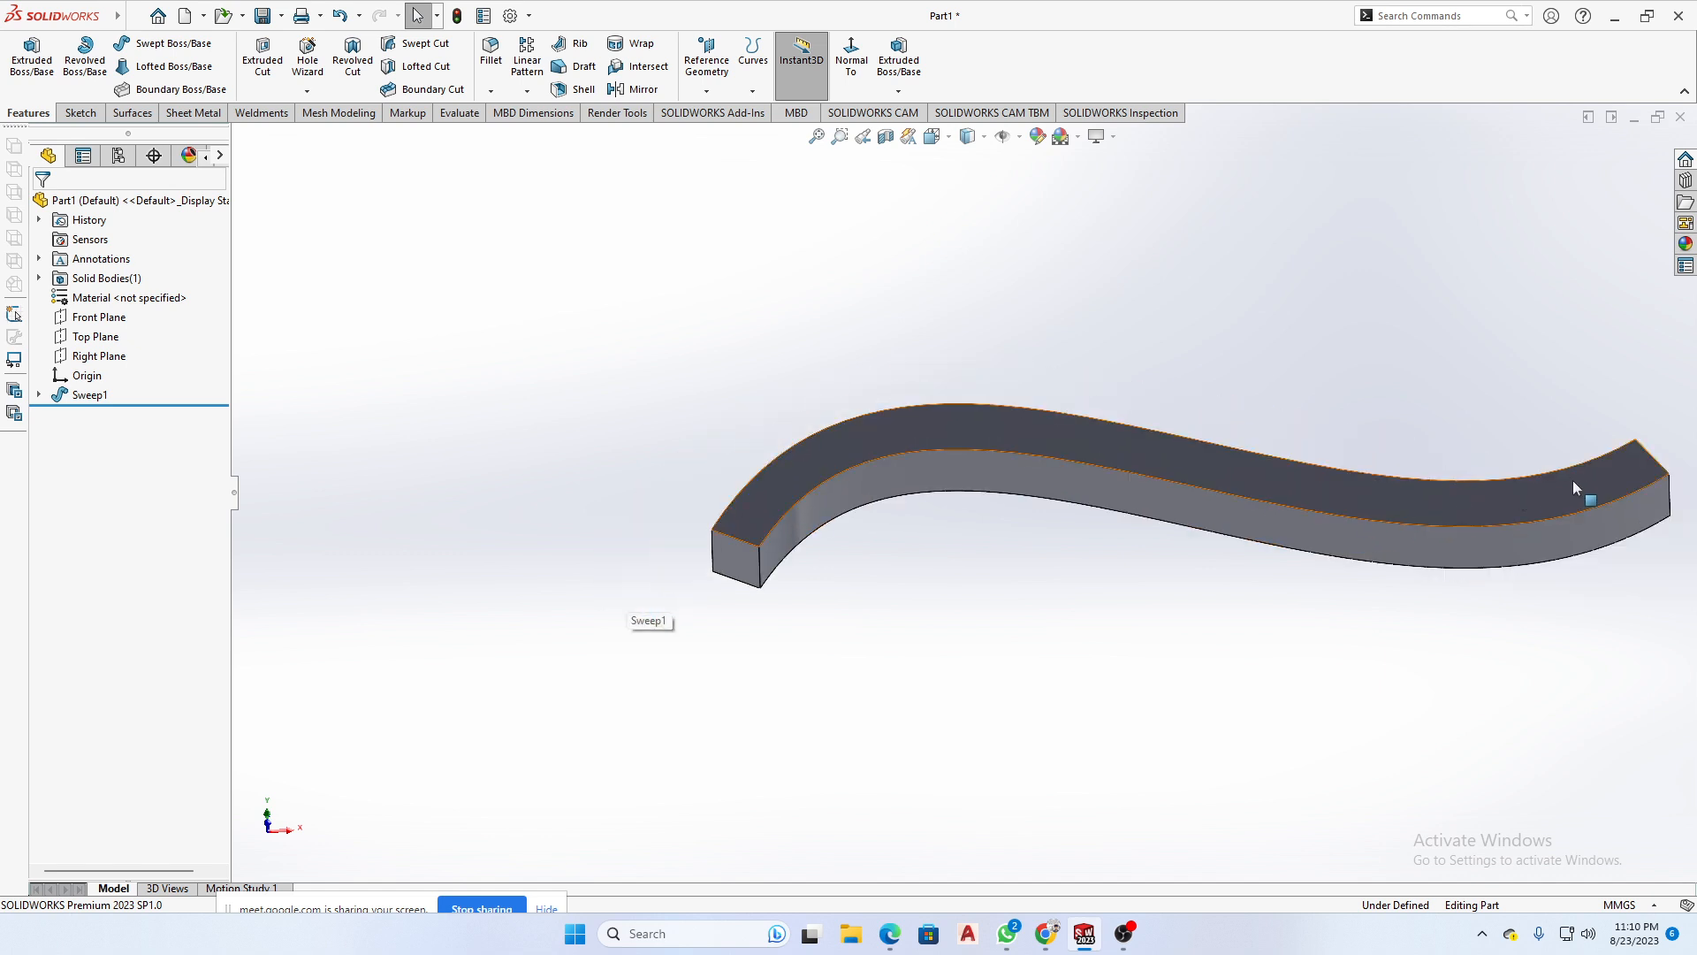
{"action": "middle_click_drag", "start_coordinate": [1551, 500], "coordinate": [1574, 604]}
{"action": "scroll", "coordinate": [1576, 604], "scroll_direction": "down", "scroll_amount": 1}
{"action": "middle_click_drag", "start_coordinate": [1304, 624], "coordinate": [1380, 606]}
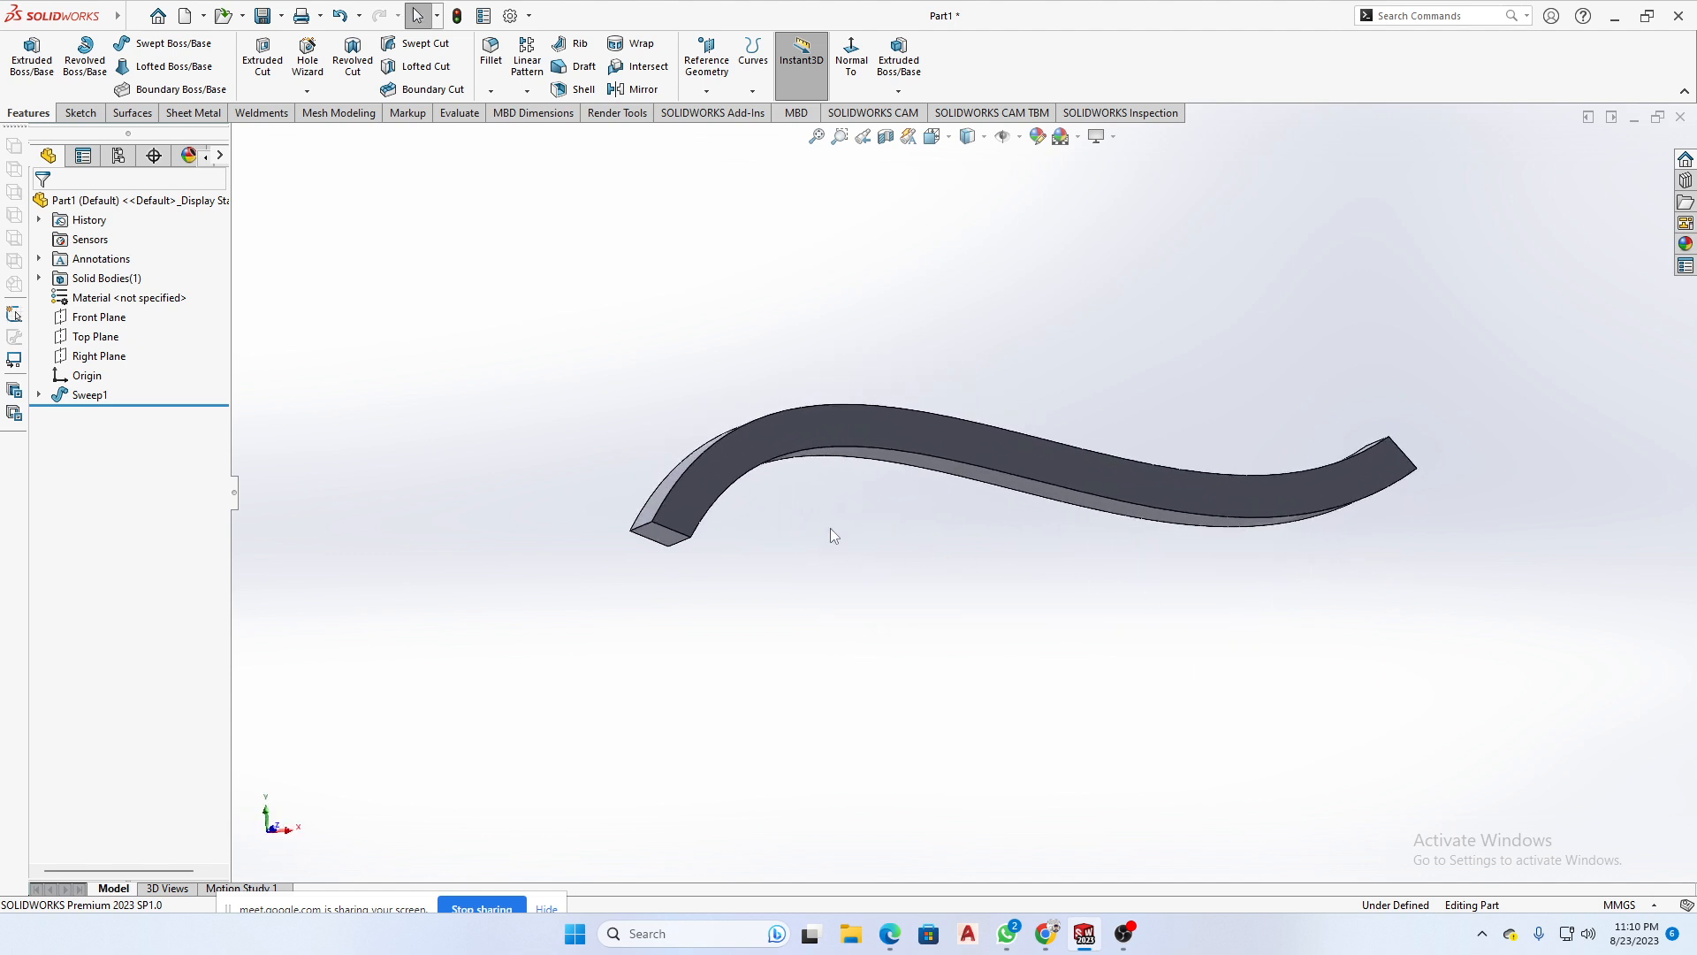
- Select the sweep feature to highlight the whole body and inspect its profile and far end face up close
{"action": "middle_click_drag", "start_coordinate": [831, 533], "coordinate": [690, 534]}
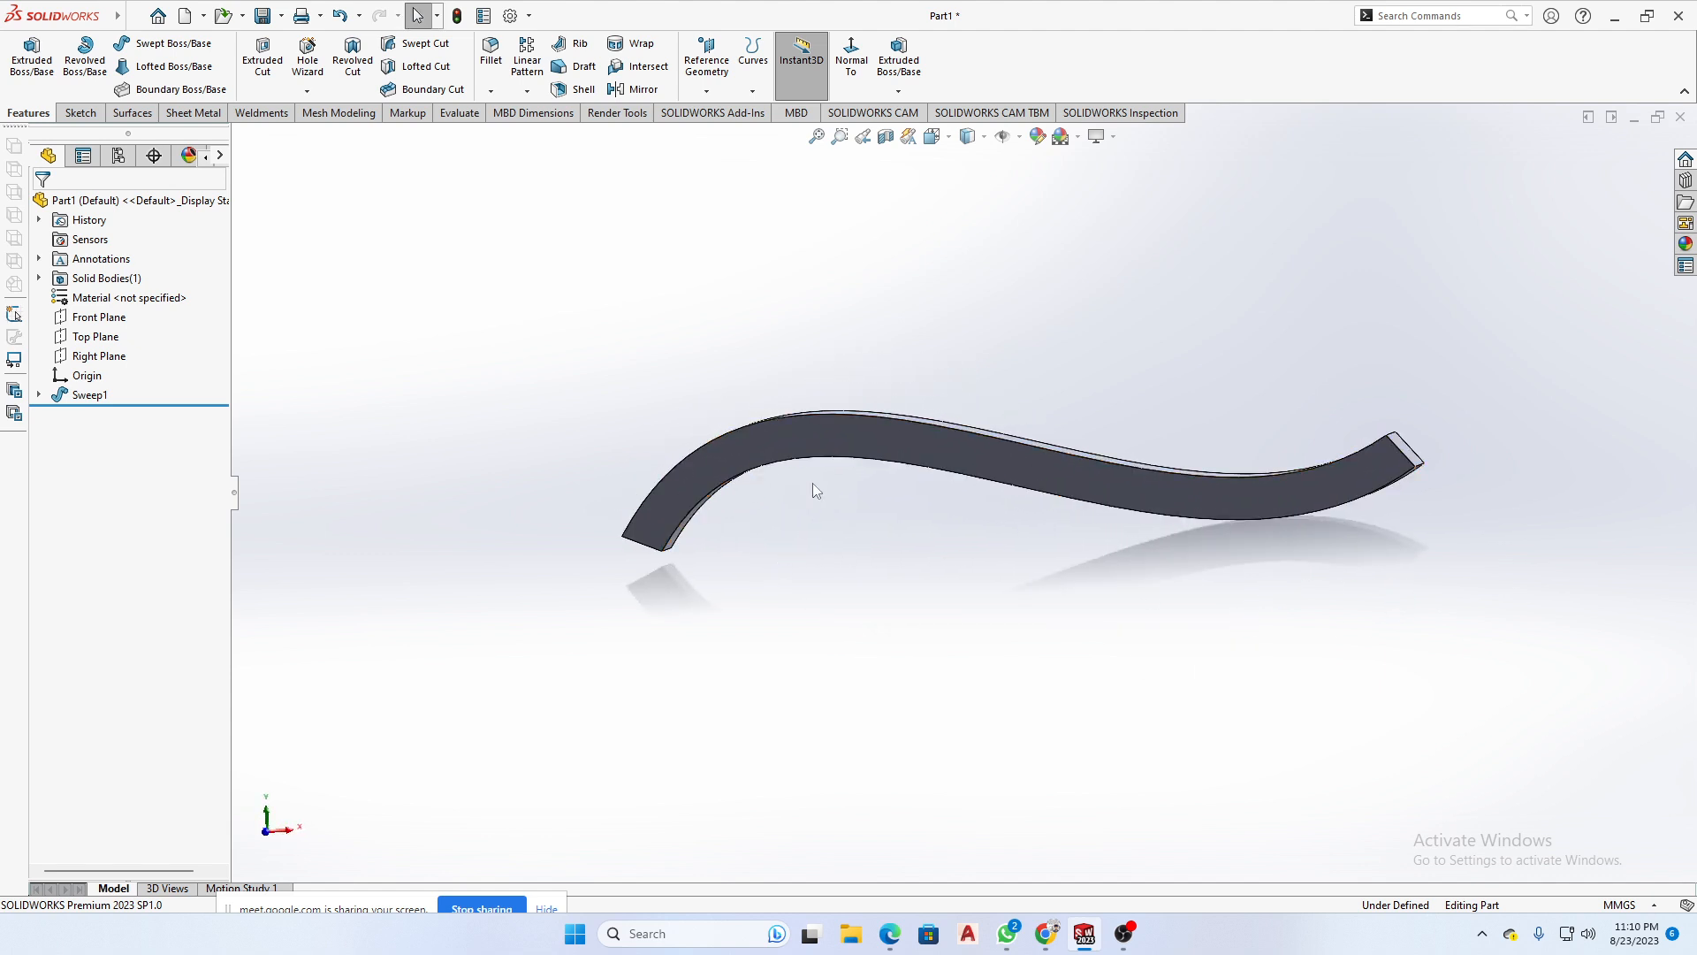
{"action": "middle_click_drag", "start_coordinate": [816, 491], "coordinate": [793, 537]}
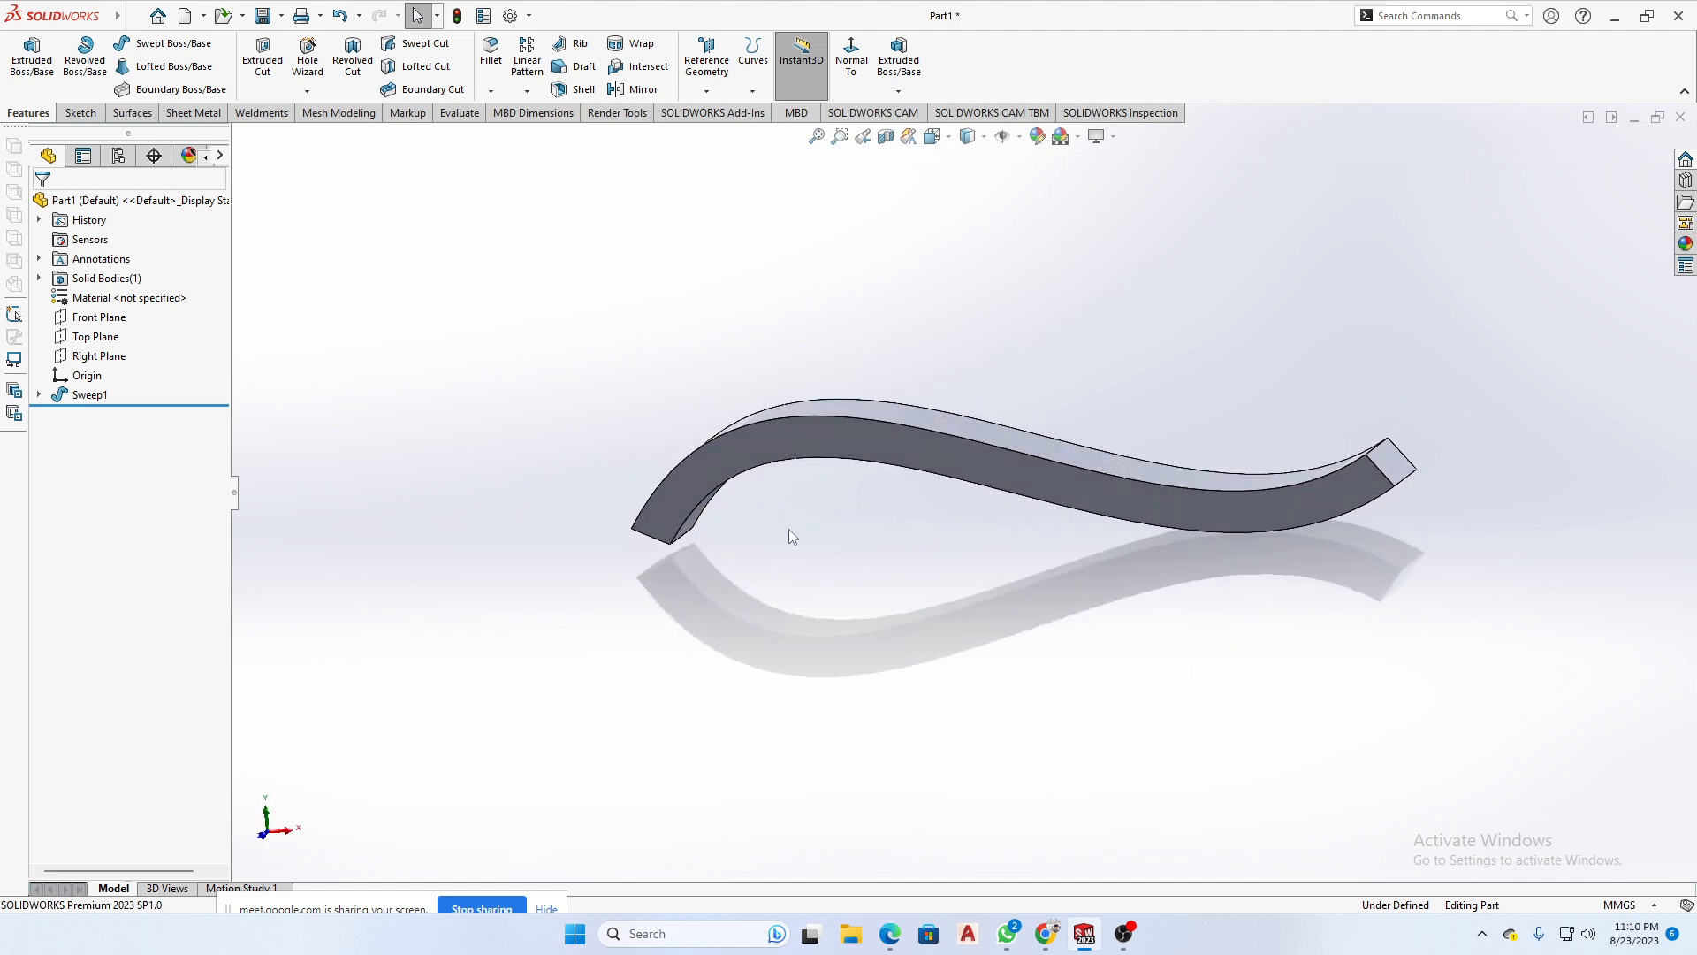
{"action": "left_click", "coordinate": [91, 395]}
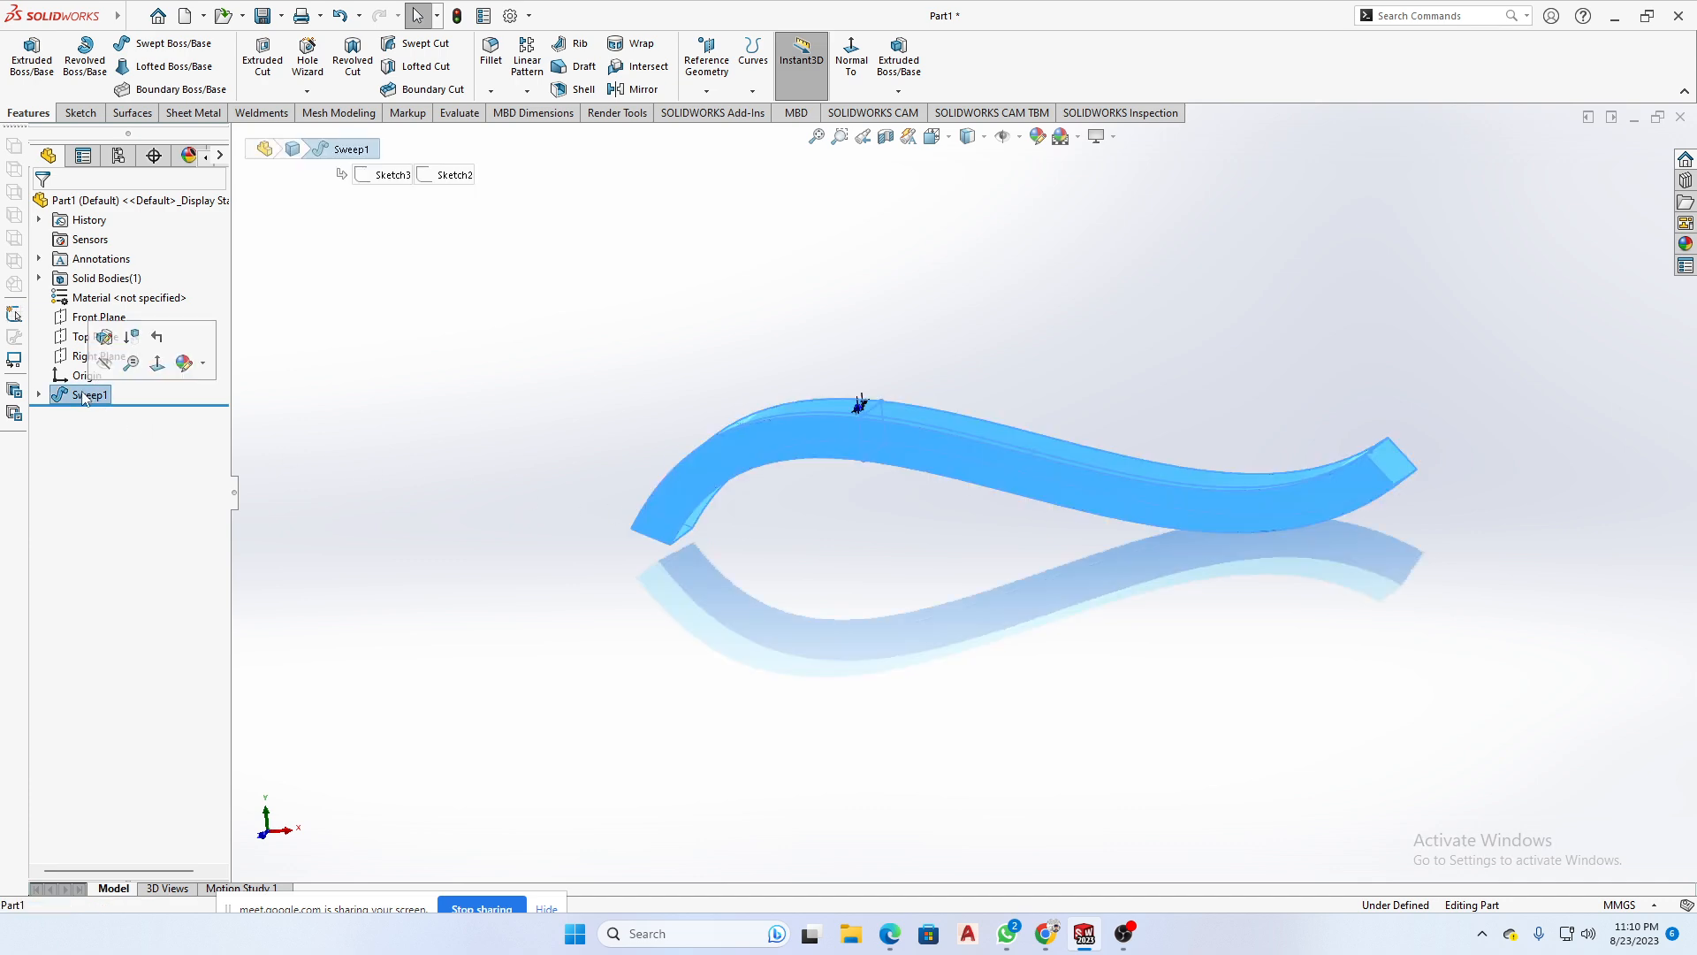
{"action": "scroll", "coordinate": [1468, 445], "scroll_direction": "down", "scroll_amount": 4}
{"action": "middle_click_drag", "start_coordinate": [1457, 443], "coordinate": [1162, 517]}
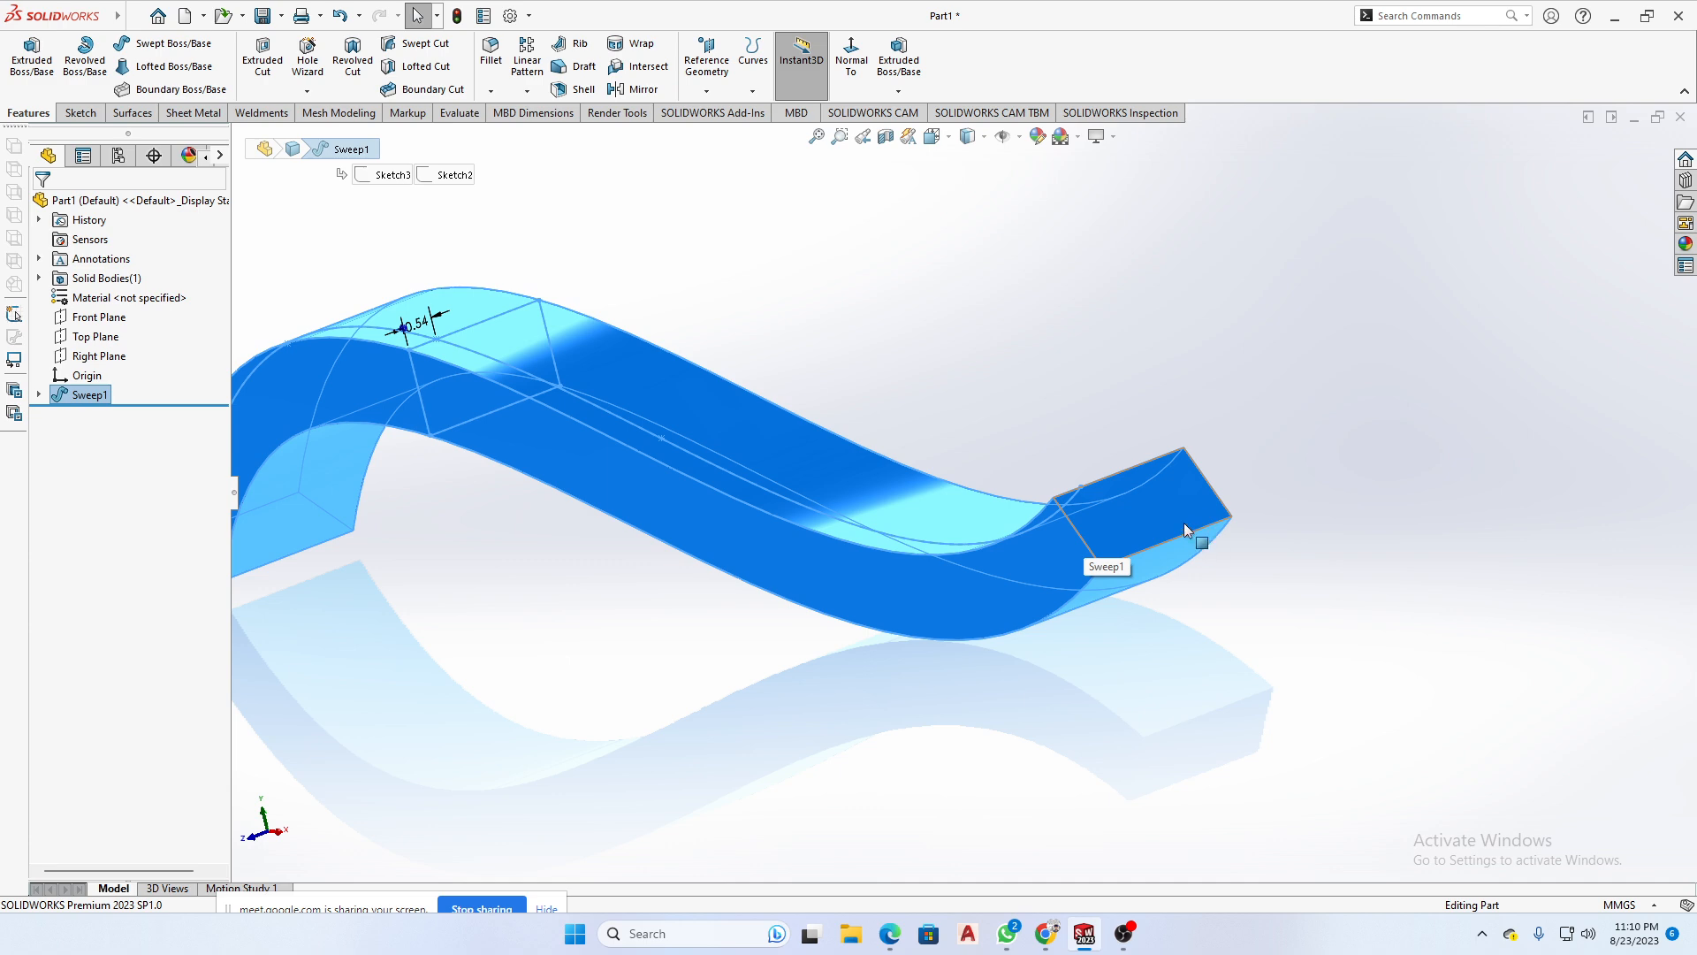
{"action": "scroll", "coordinate": [1184, 523], "scroll_direction": "up", "scroll_amount": 5}
{"action": "left_click", "coordinate": [1159, 580]}
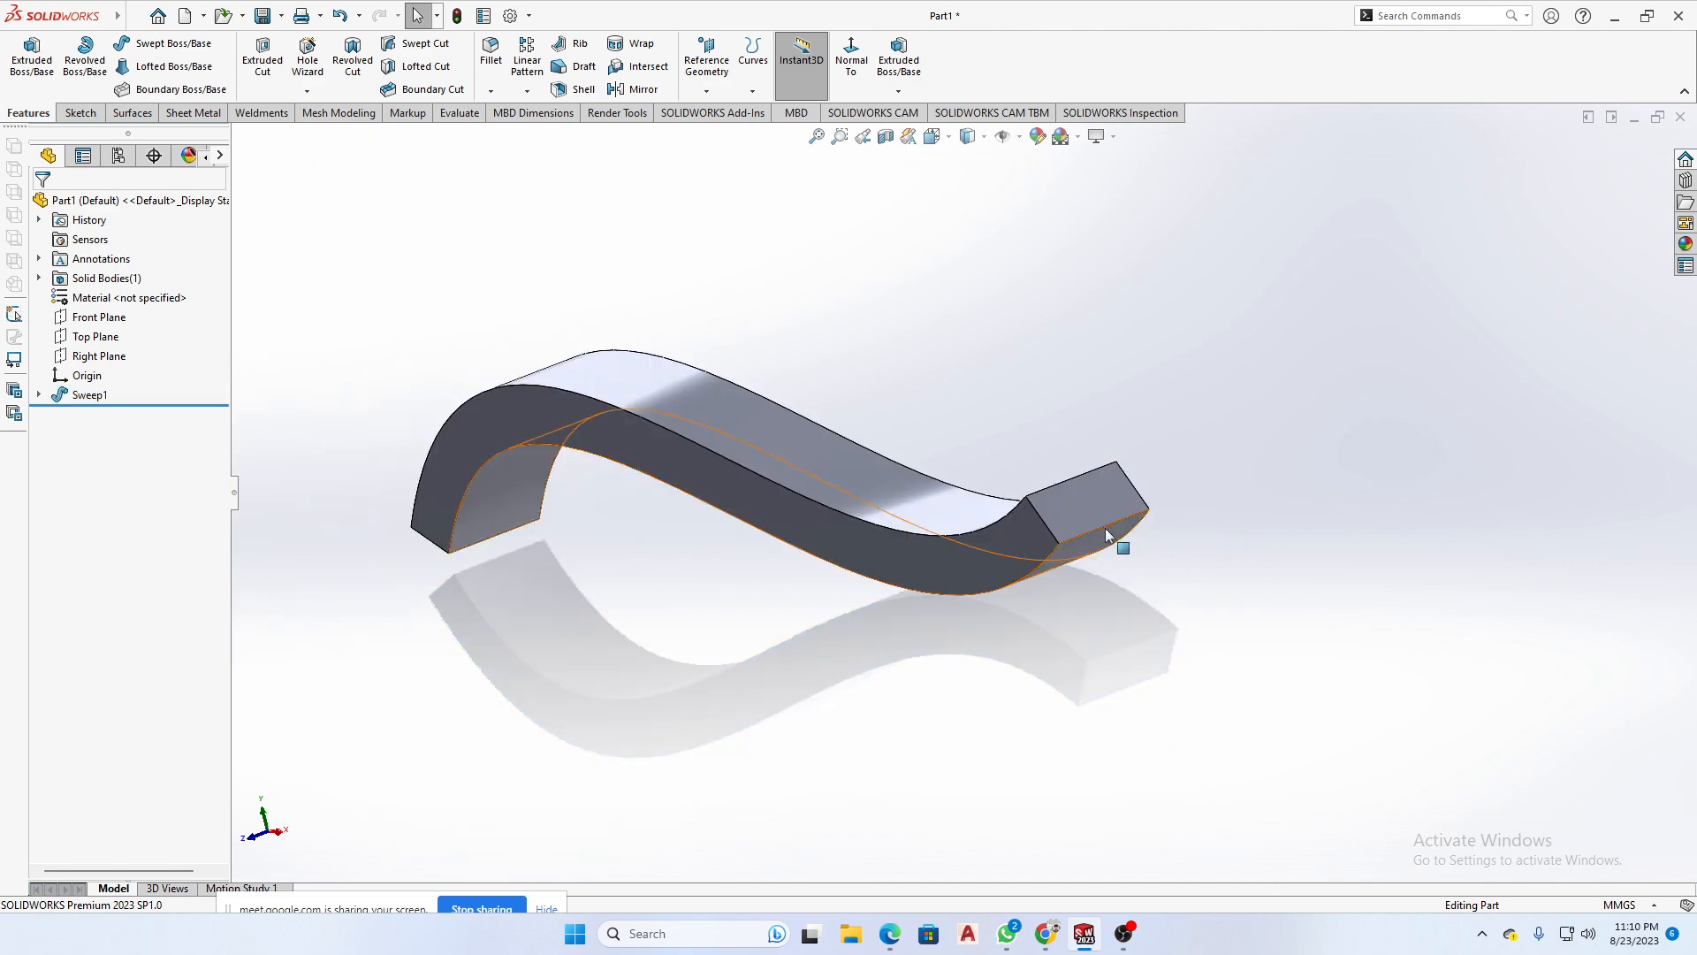
- Expand the sweep feature and highlight its rectangle profile sketch and spline path sketch together on the body
{"action": "left_click", "coordinate": [39, 395]}
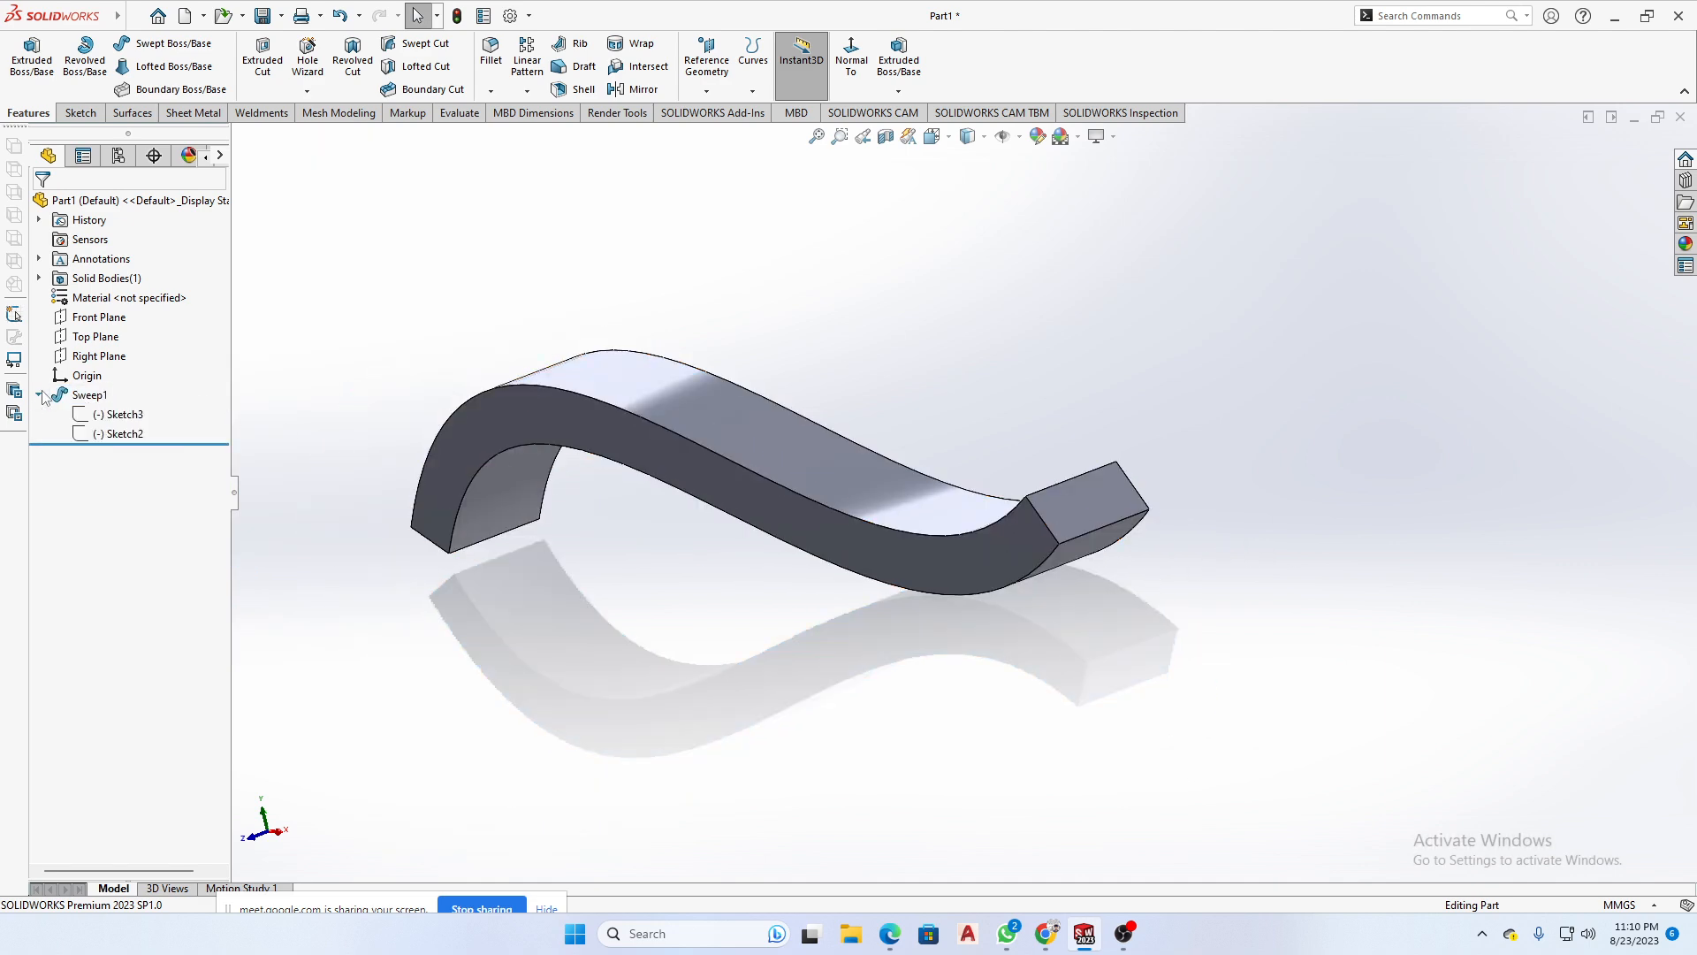
{"action": "left_click", "coordinate": [113, 416]}
{"action": "scroll", "coordinate": [689, 425], "scroll_direction": "down", "scroll_amount": 5}
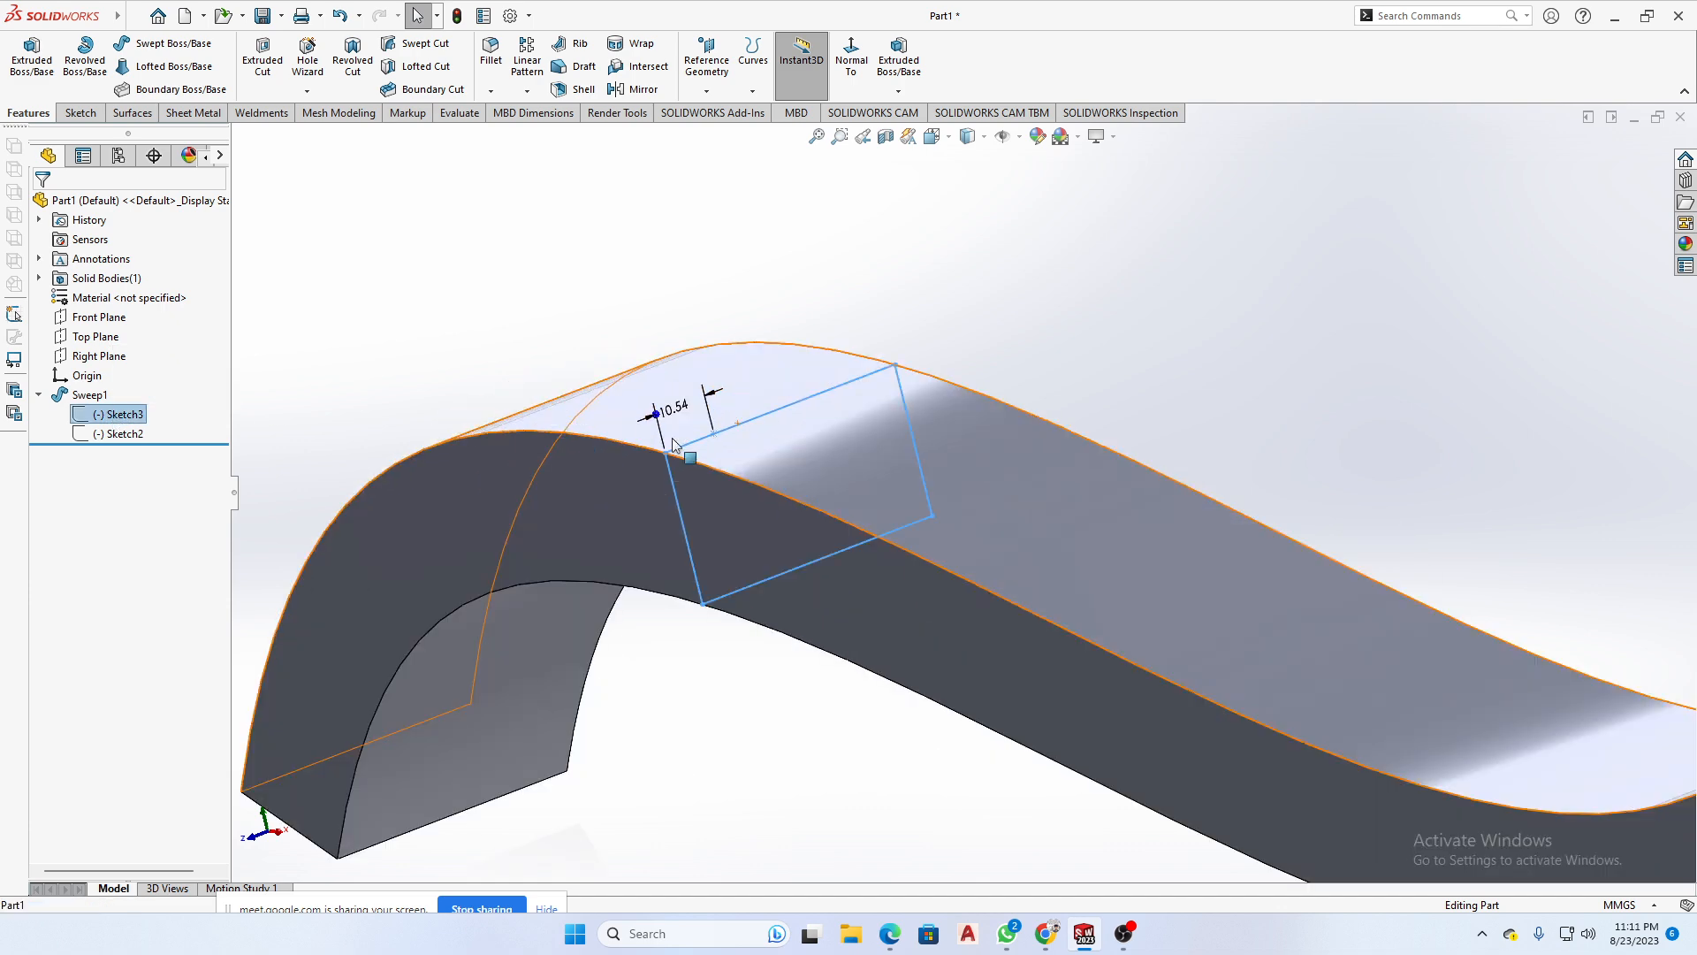
{"action": "left_click", "coordinate": [115, 434]}
{"action": "left_click", "coordinate": [115, 414], "text": "ctrl"}
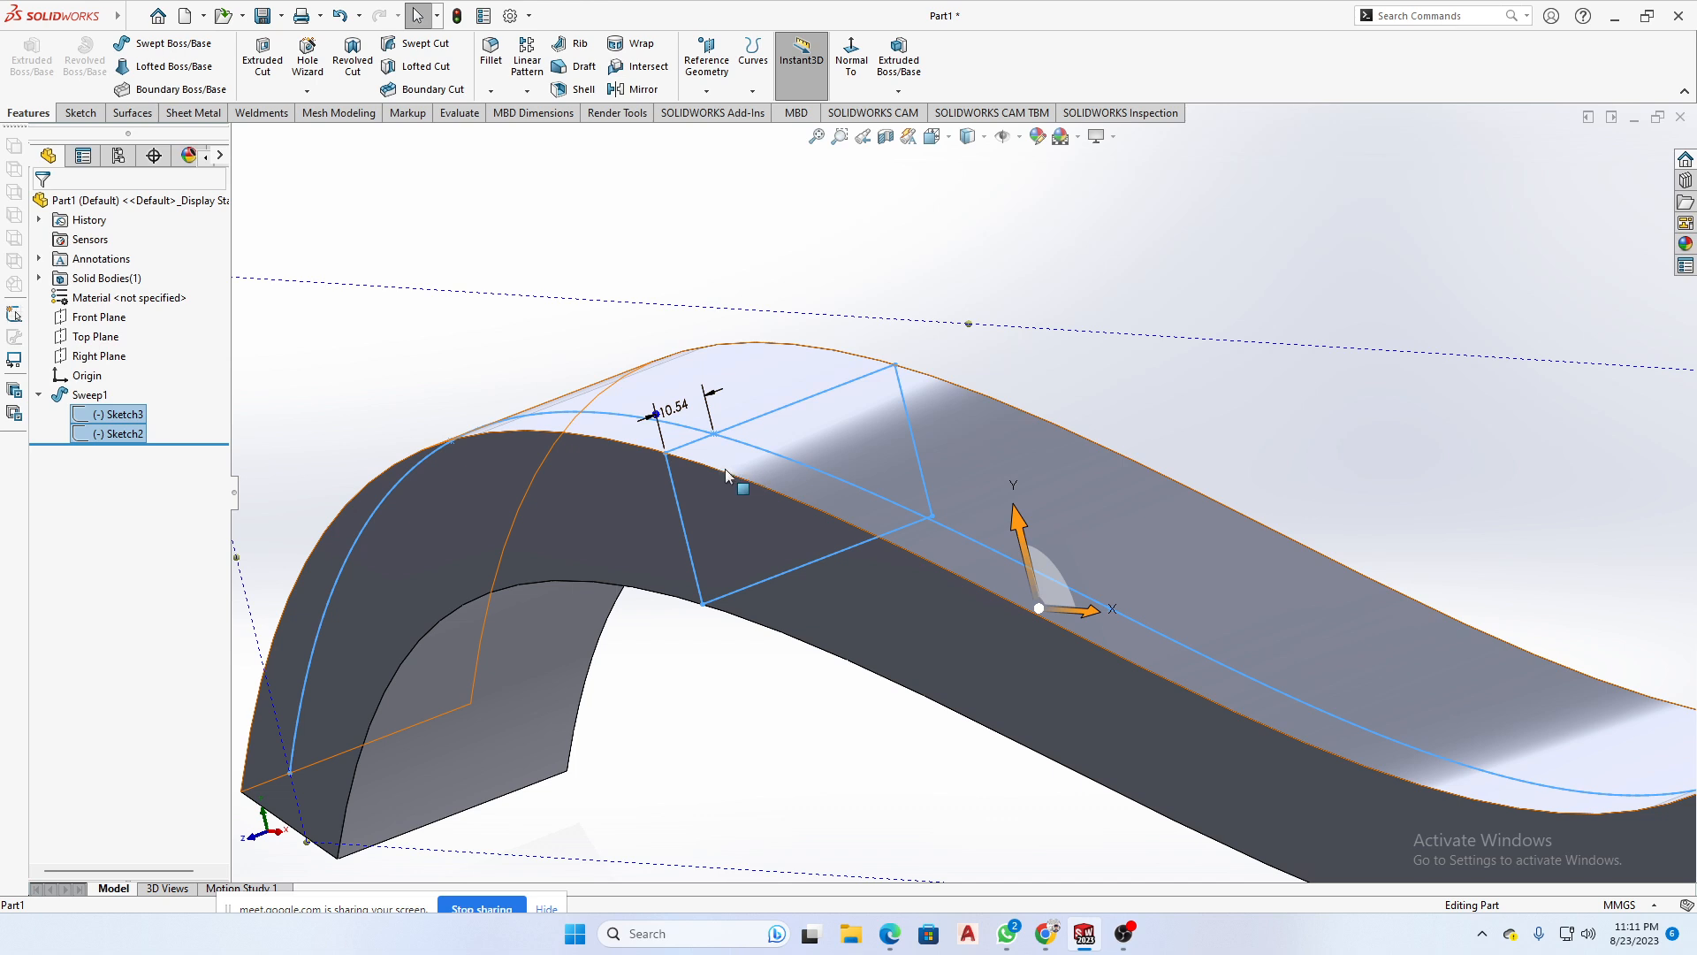
{"action": "left_click", "coordinate": [823, 278]}
{"action": "scroll", "coordinate": [767, 373], "scroll_direction": "up", "scroll_amount": 3}
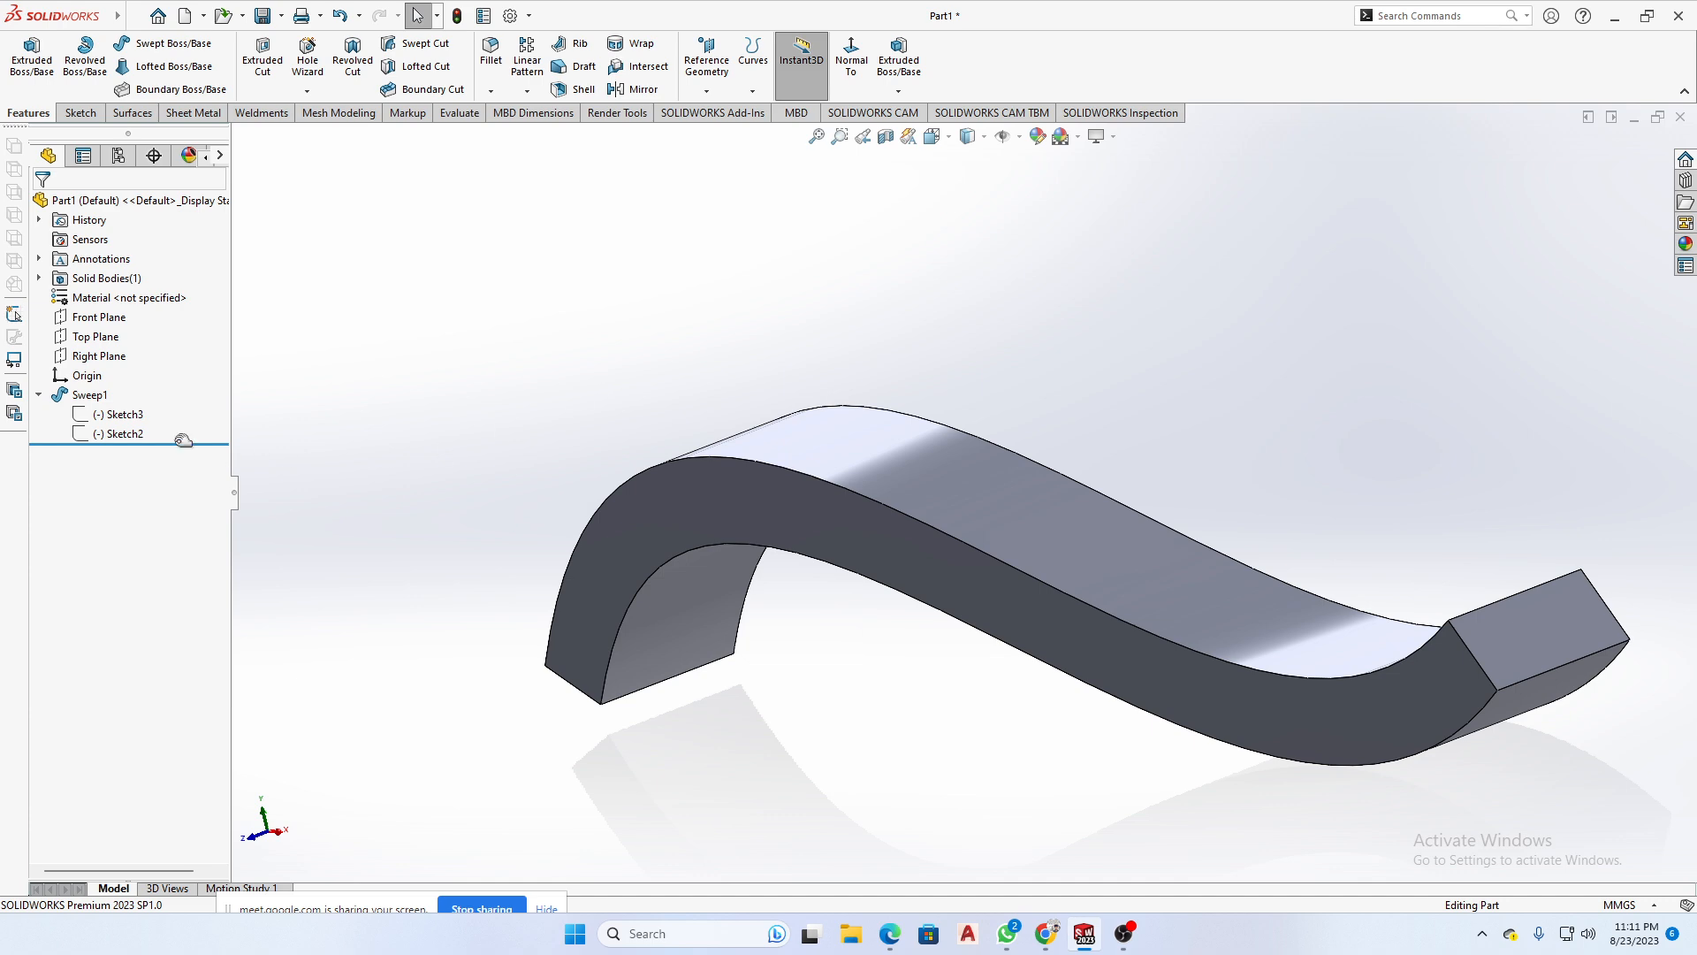
- Open the sweep's rectangle profile sketch for editing, show the spline path sketch, and examine the pierce point between them
{"action": "left_click", "coordinate": [113, 416]}
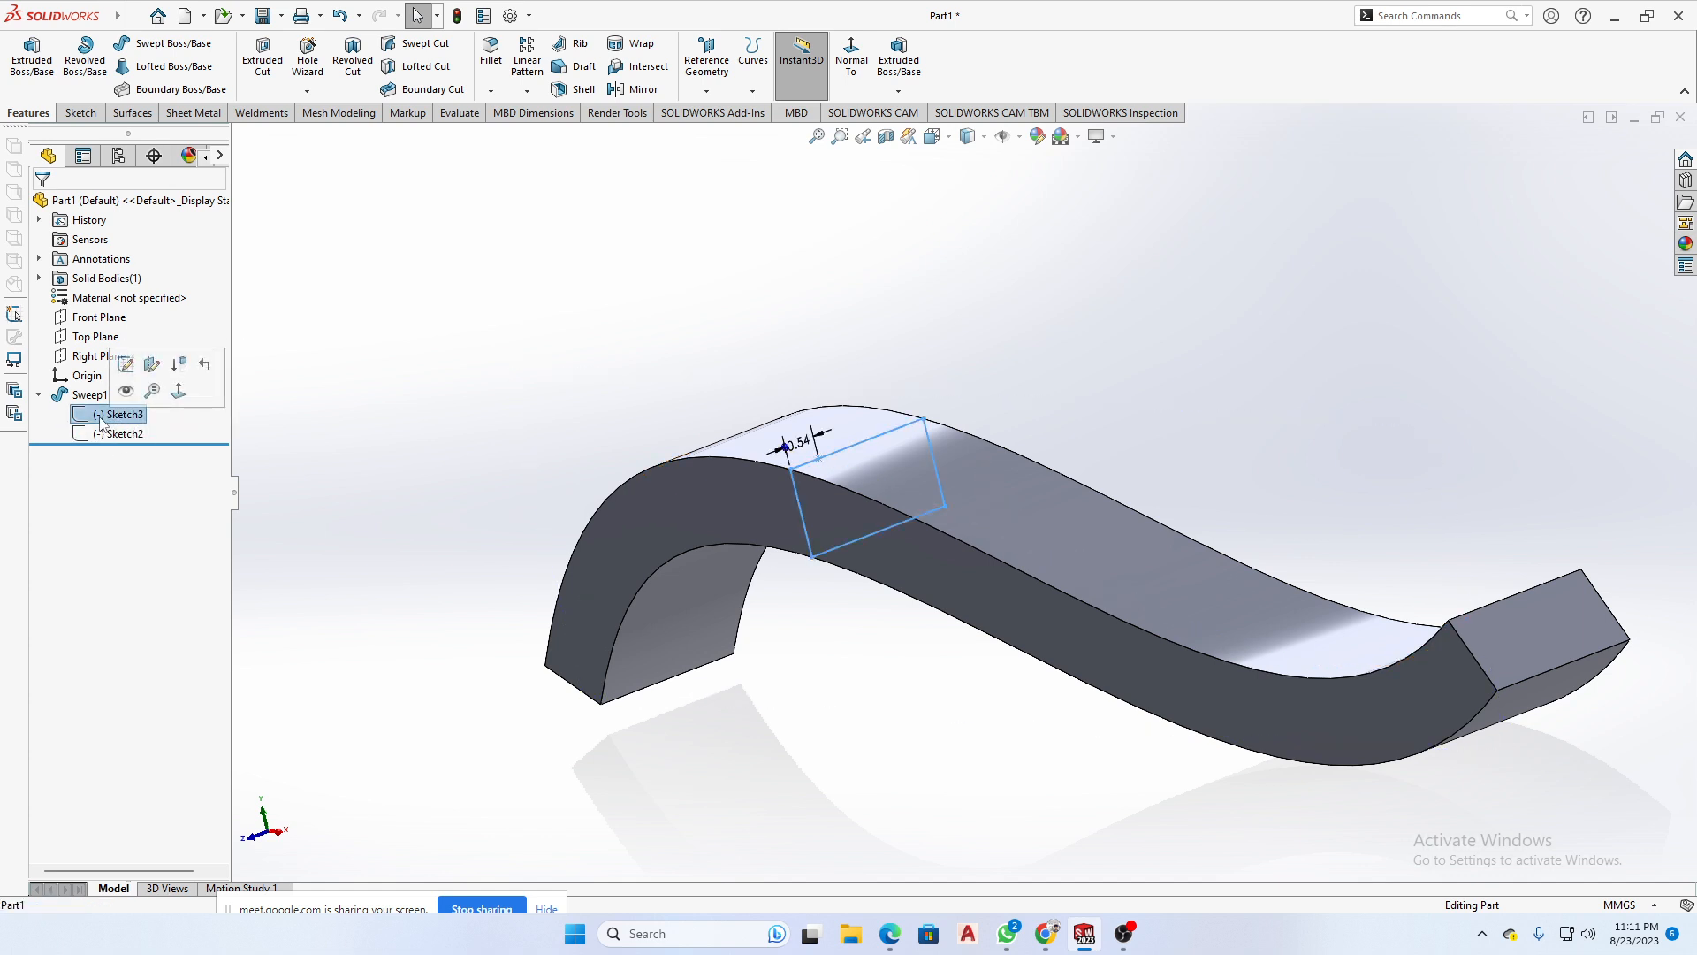
{"action": "left_click", "coordinate": [126, 365]}
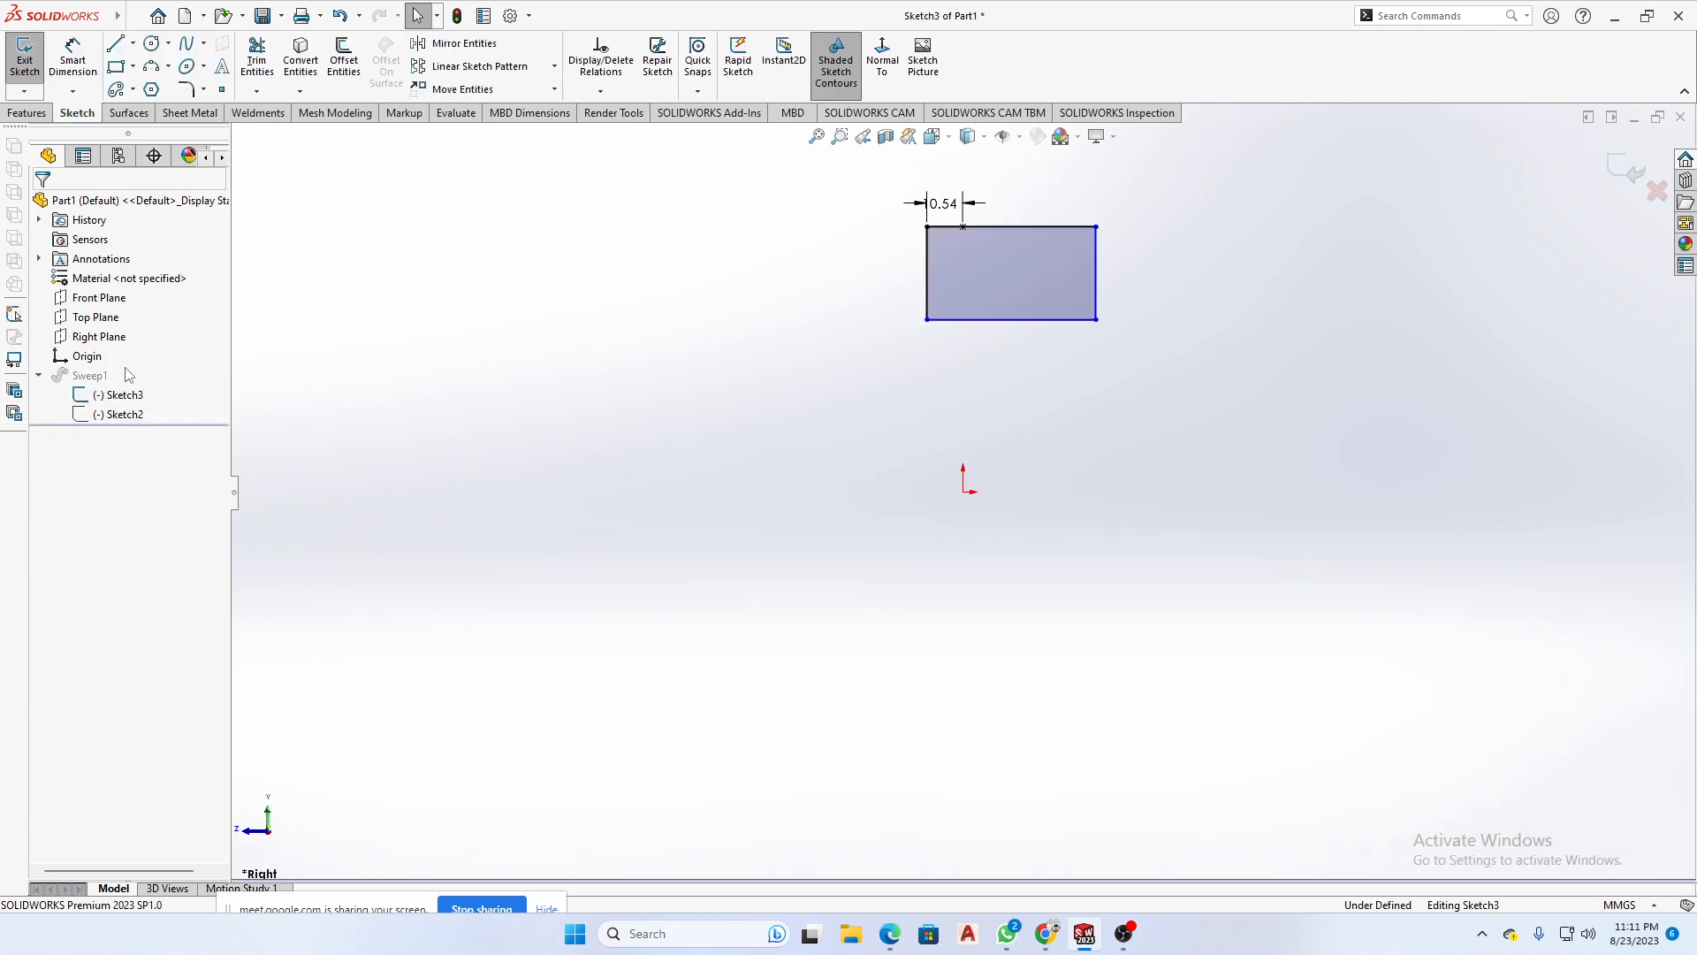
{"action": "mouse_move", "coordinate": [1139, 564]}
{"action": "middle_mouse_down"}
{"action": "mouse_move", "coordinate": [974, 541]}
{"action": "mouse_move", "coordinate": [1132, 587]}
{"action": "middle_mouse_up"}
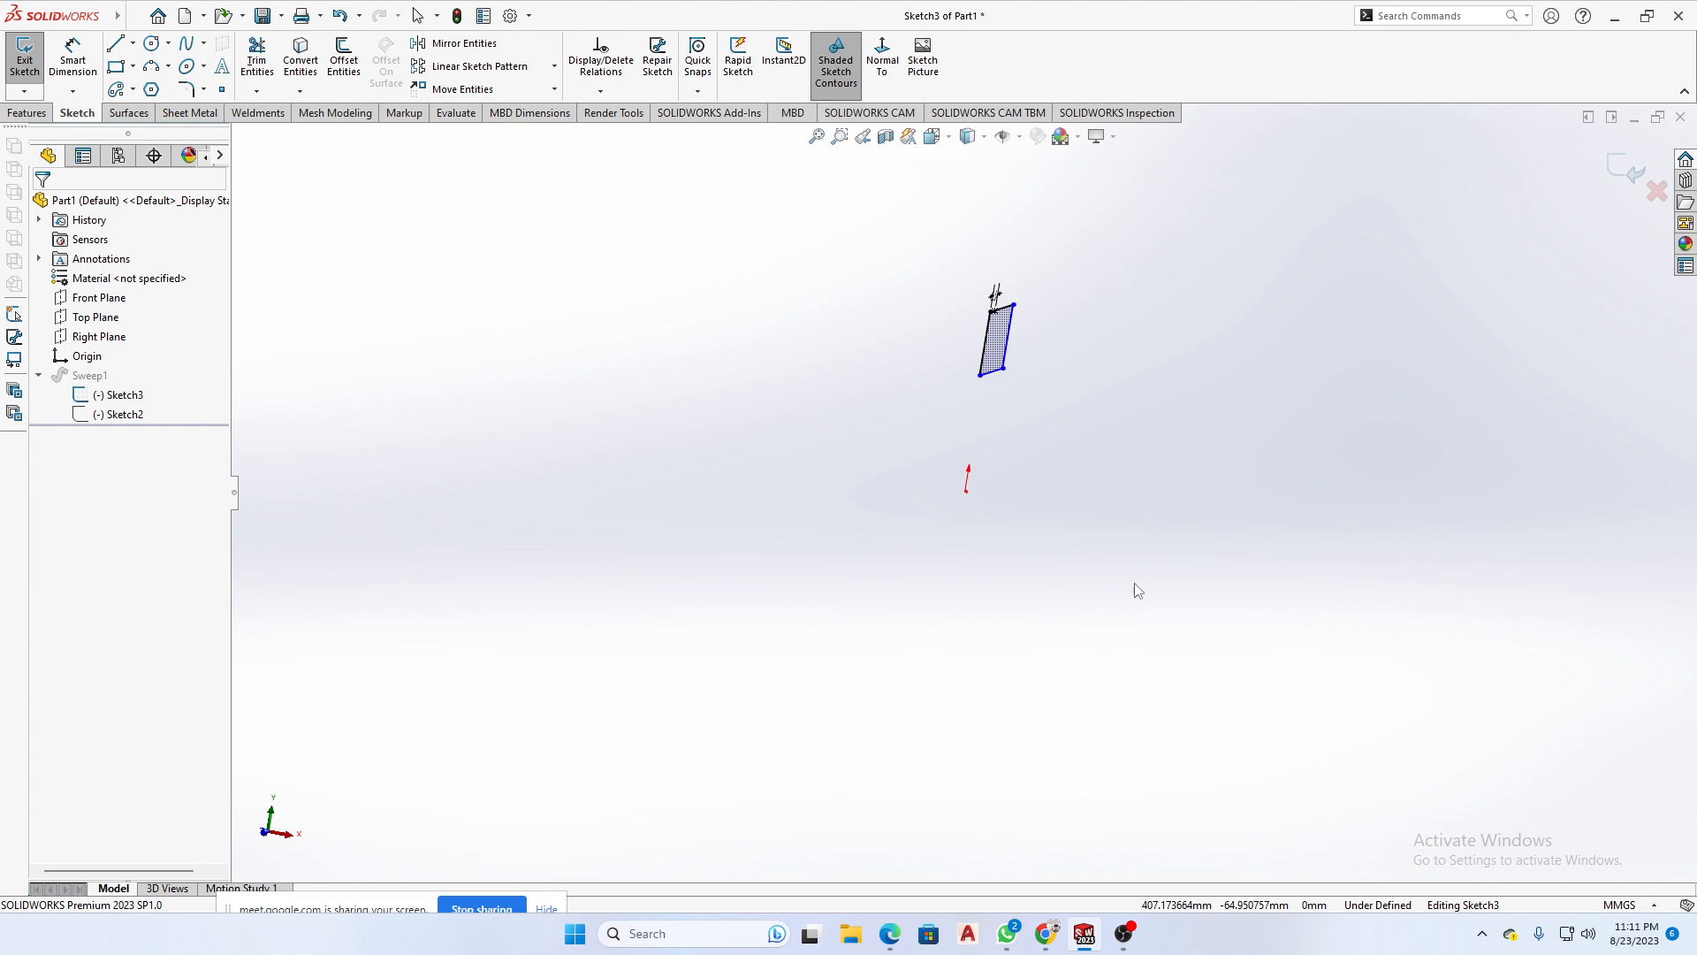
{"action": "left_click", "coordinate": [117, 415]}
{"action": "left_click", "coordinate": [333, 474]}
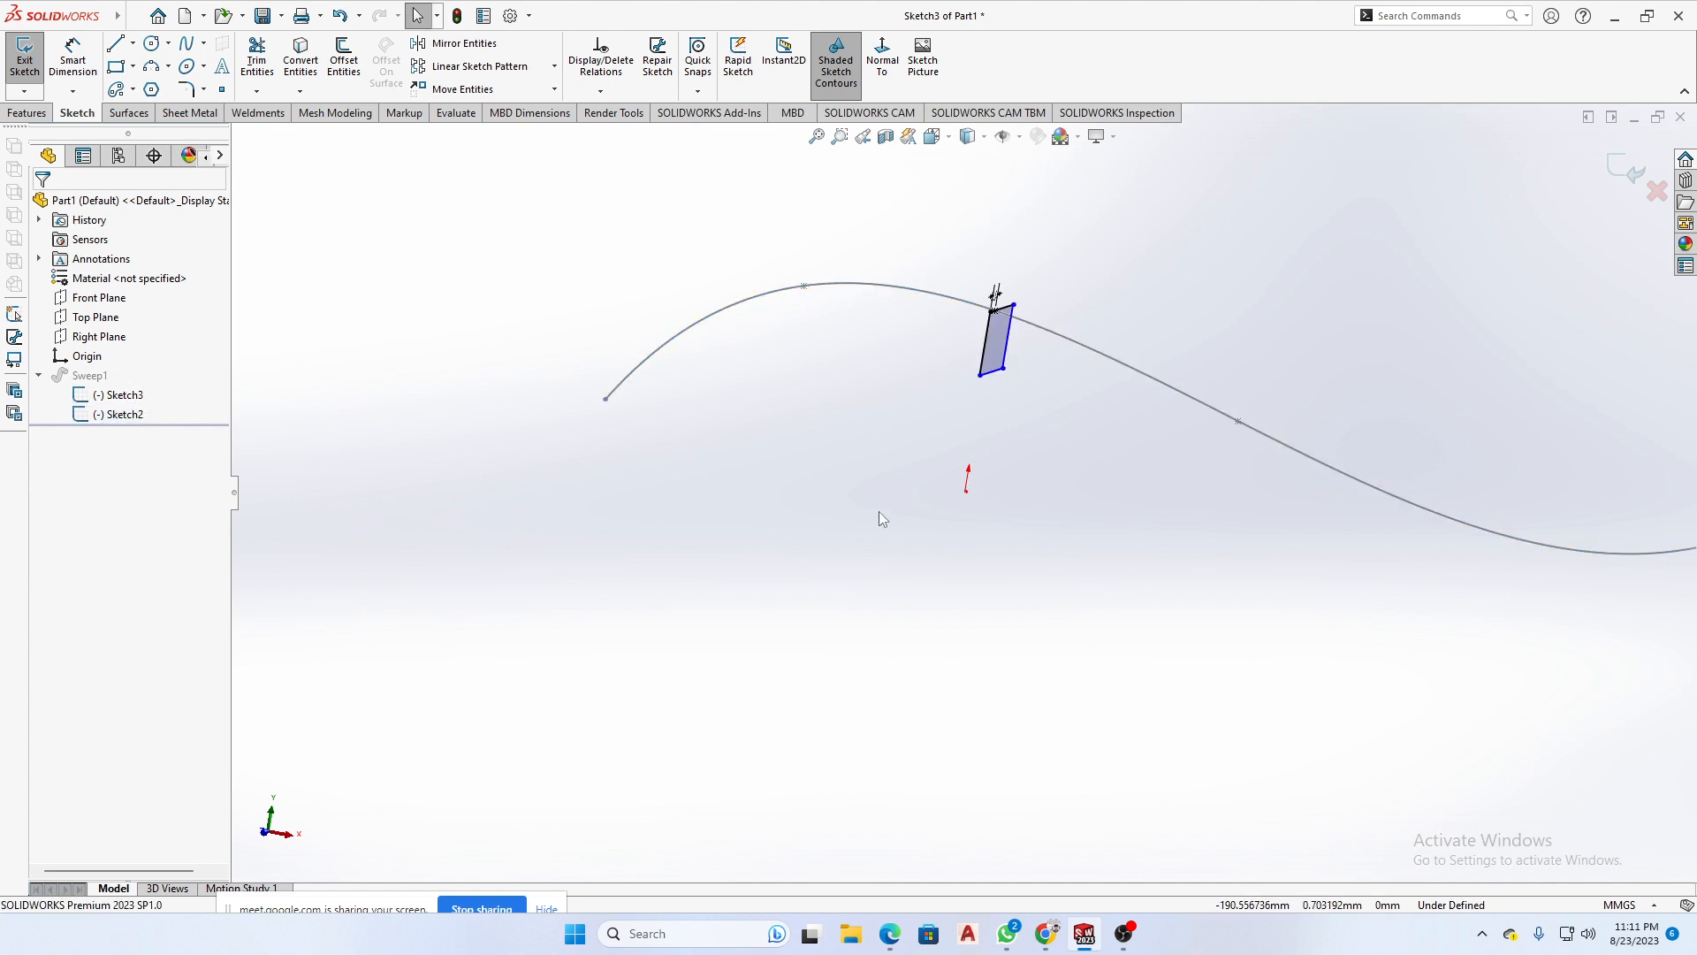
{"action": "middle_click_drag", "start_coordinate": [961, 433], "coordinate": [1006, 336]}
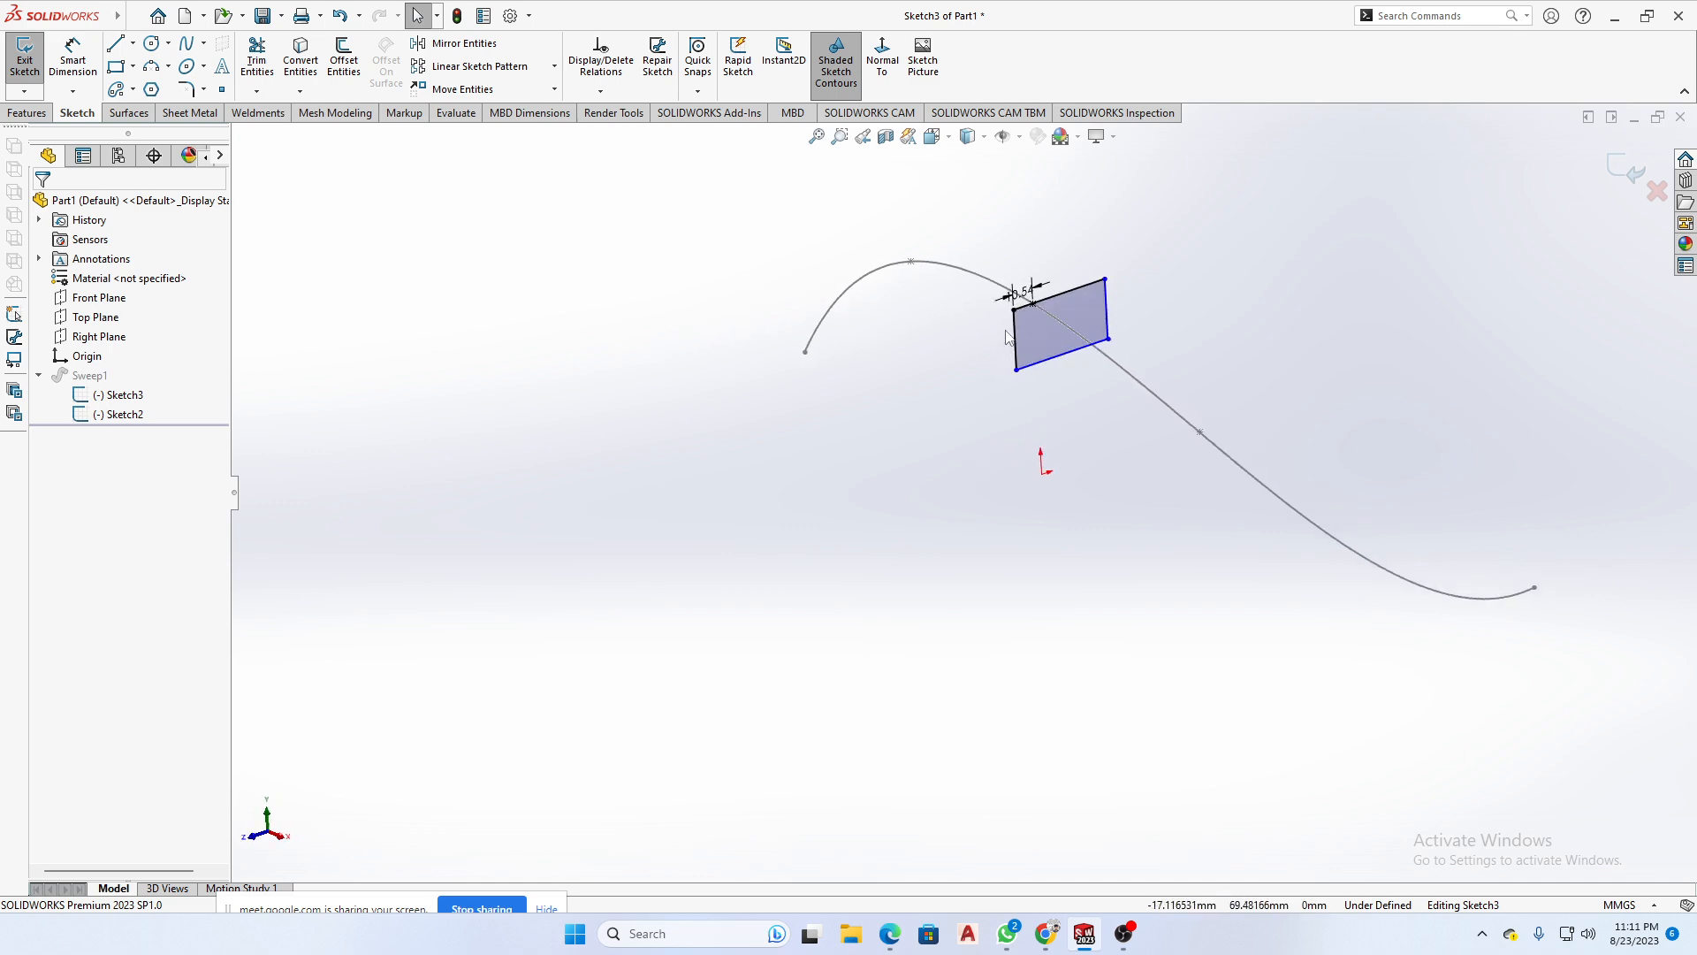
{"action": "scroll", "coordinate": [1049, 317], "scroll_direction": "down", "scroll_amount": 5}
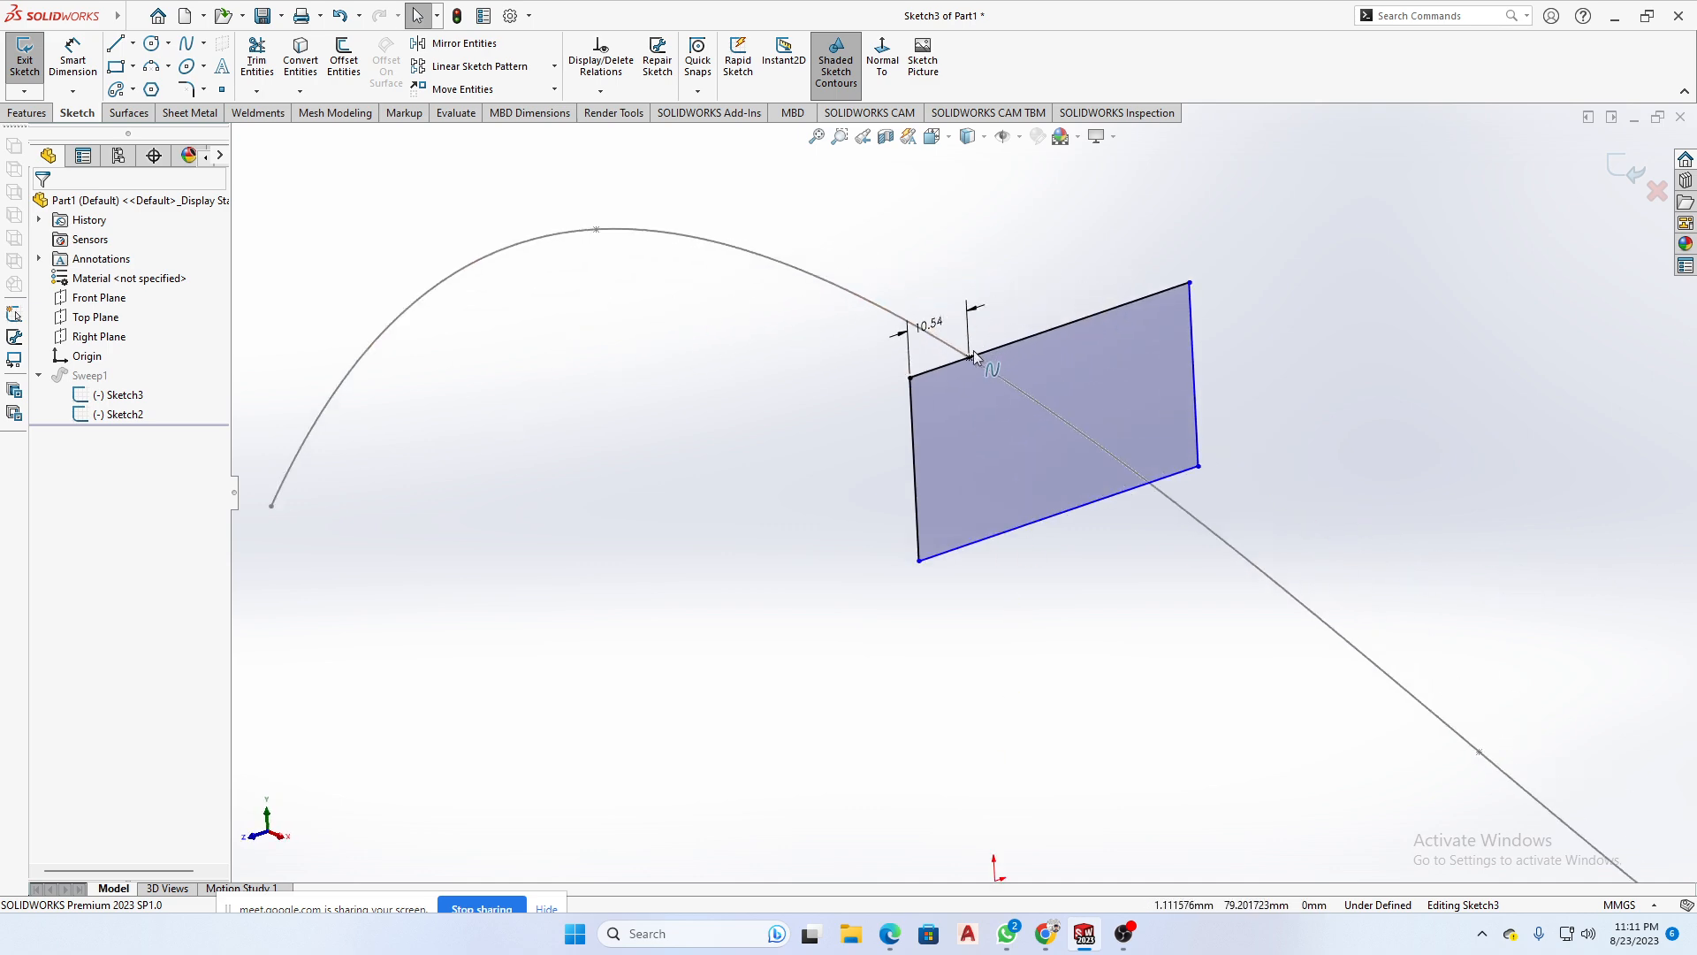
{"action": "scroll", "coordinate": [974, 356], "scroll_direction": "down", "scroll_amount": 1}
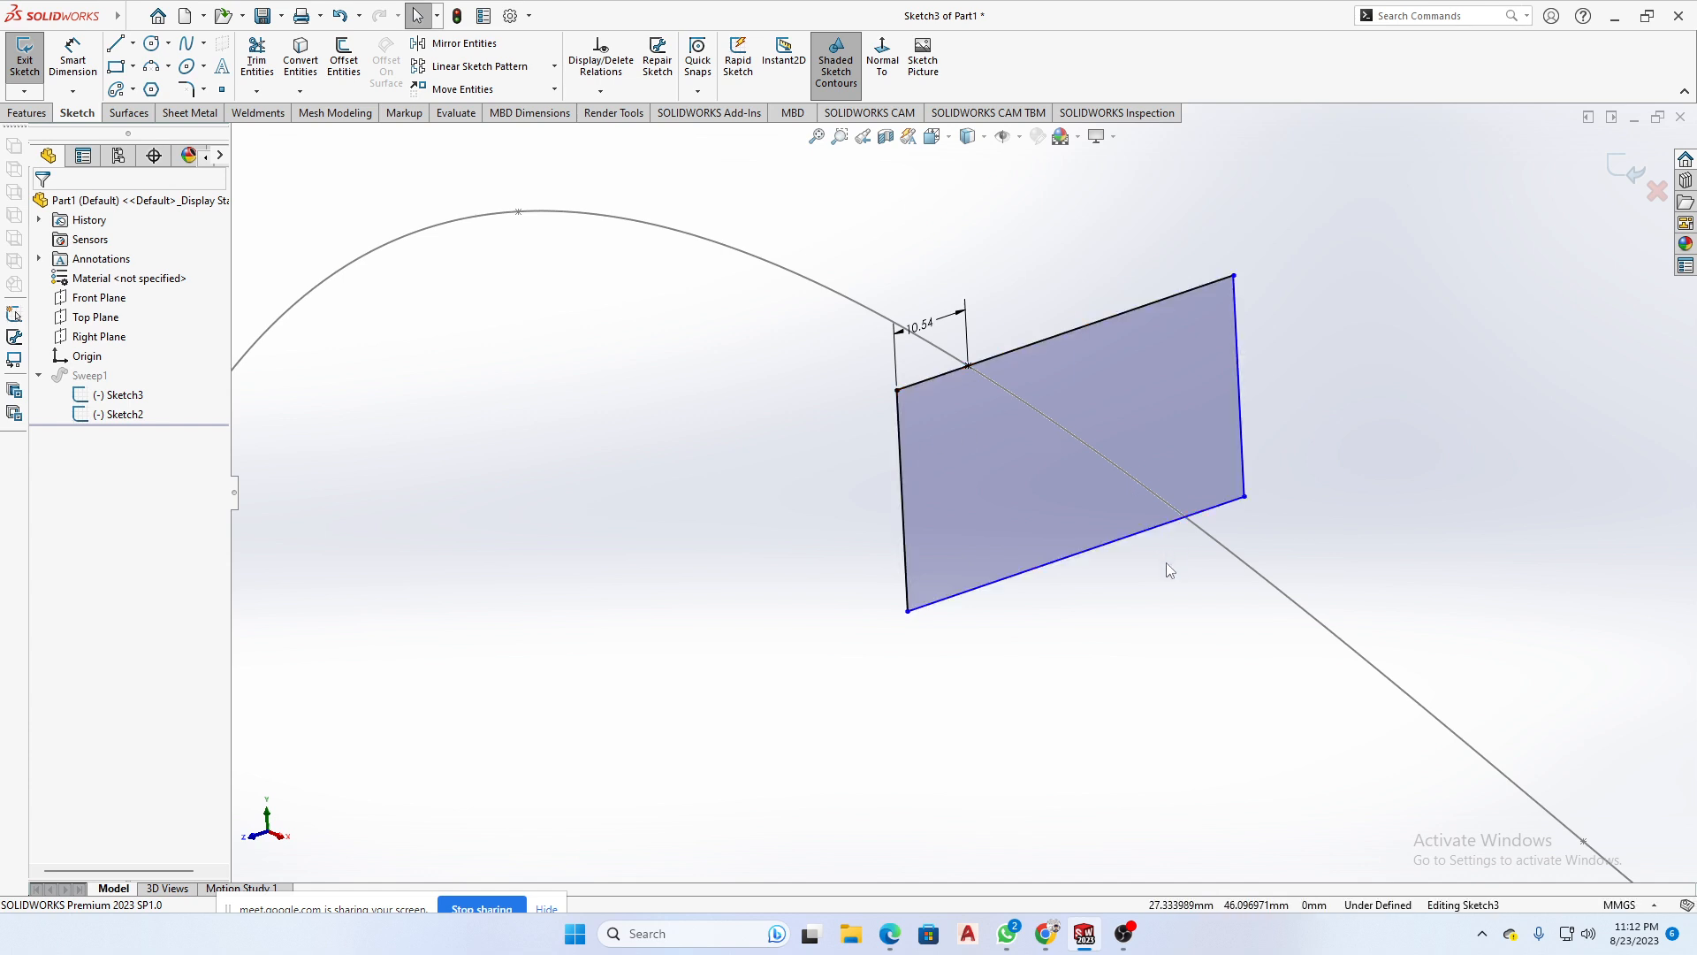
{"action": "scroll", "coordinate": [973, 477], "scroll_direction": "up", "scroll_amount": 5}
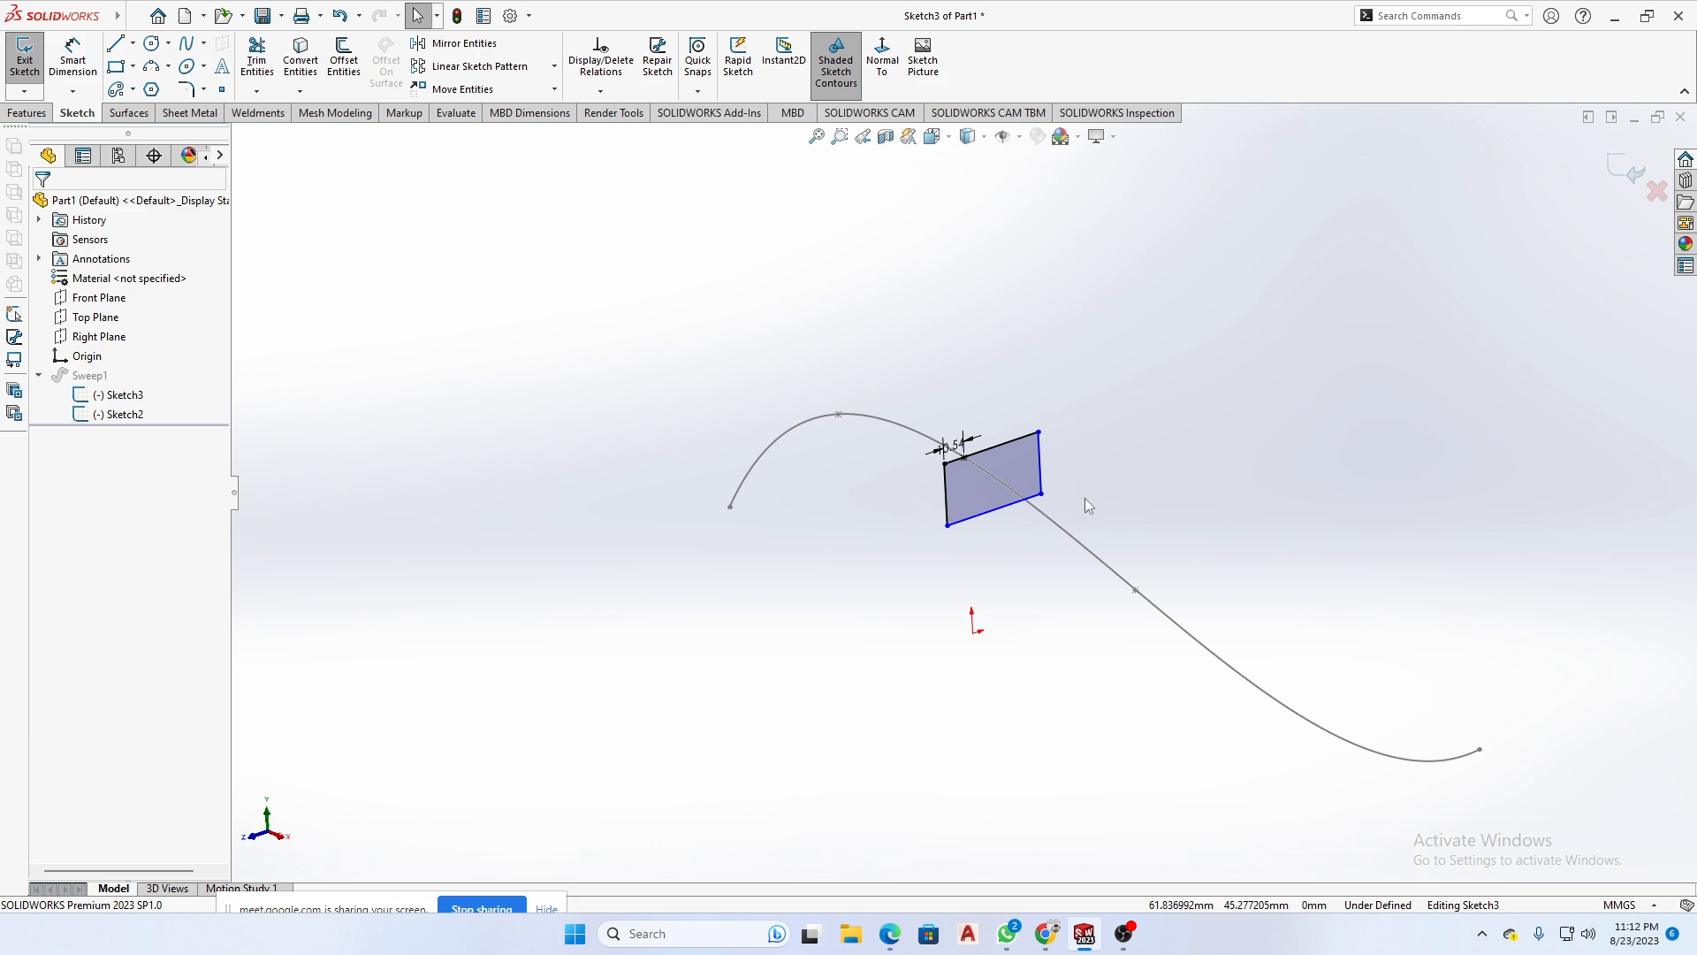
- Switch to WhatsApp, close the enlarged pierce problem screenshot, and restore the group chat to a smaller window
{"action": "mouse_move", "coordinate": [1009, 937]}
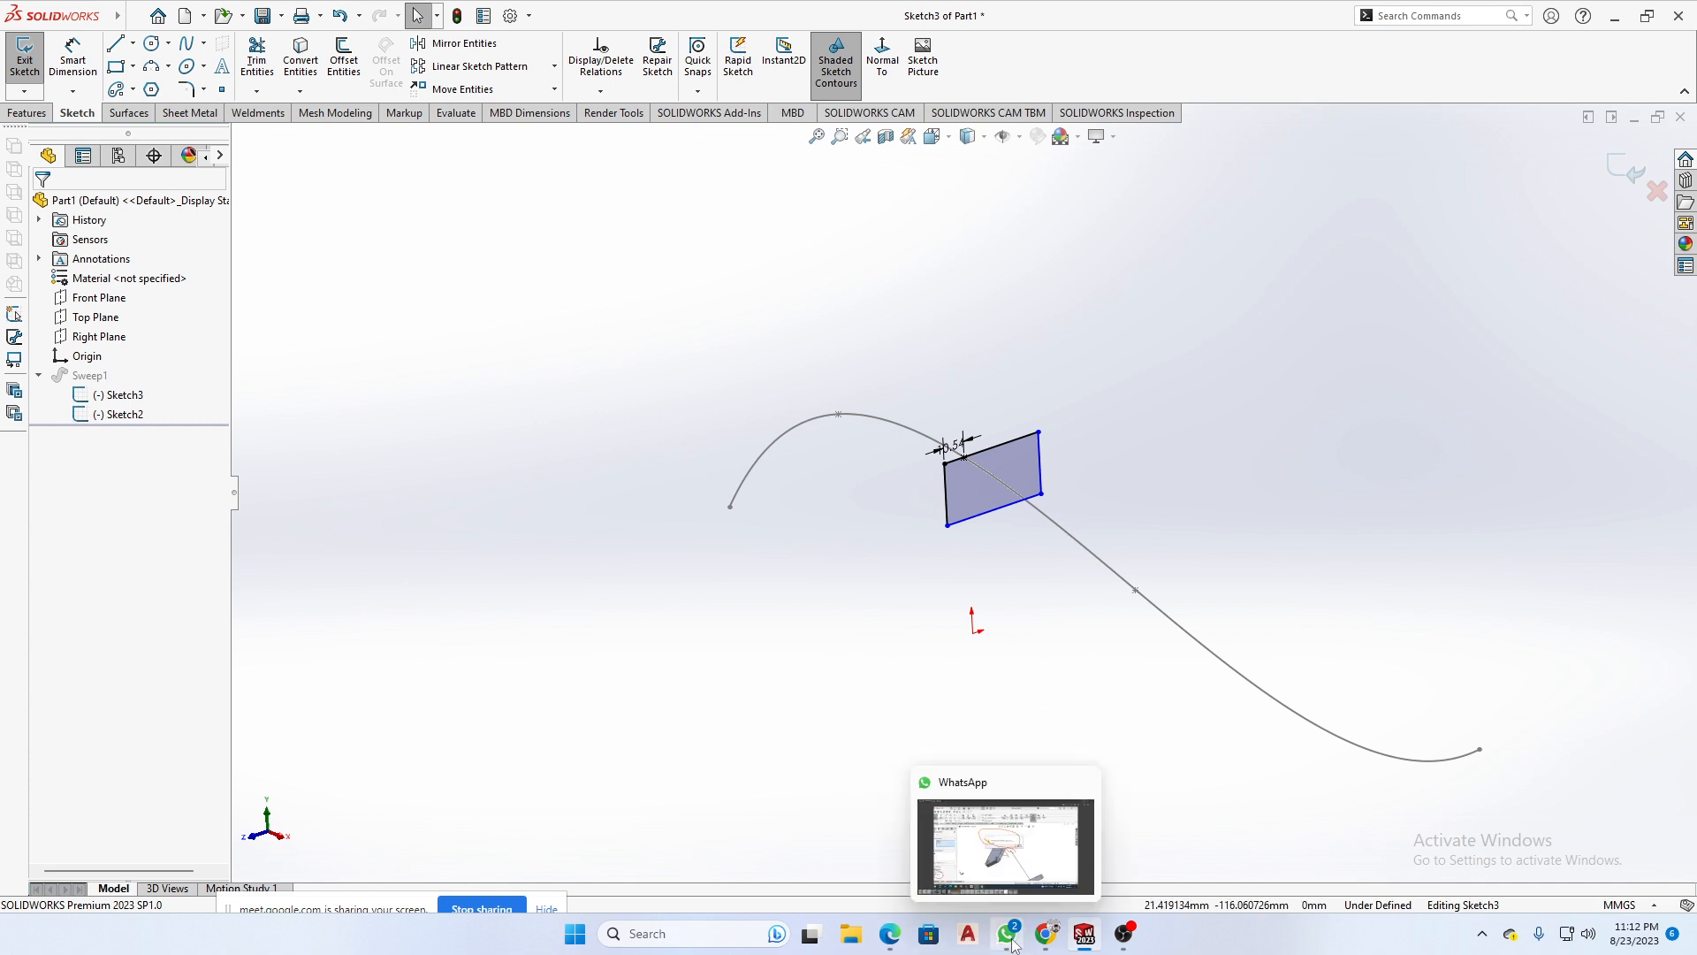
{"action": "left_click", "coordinate": [1009, 939]}
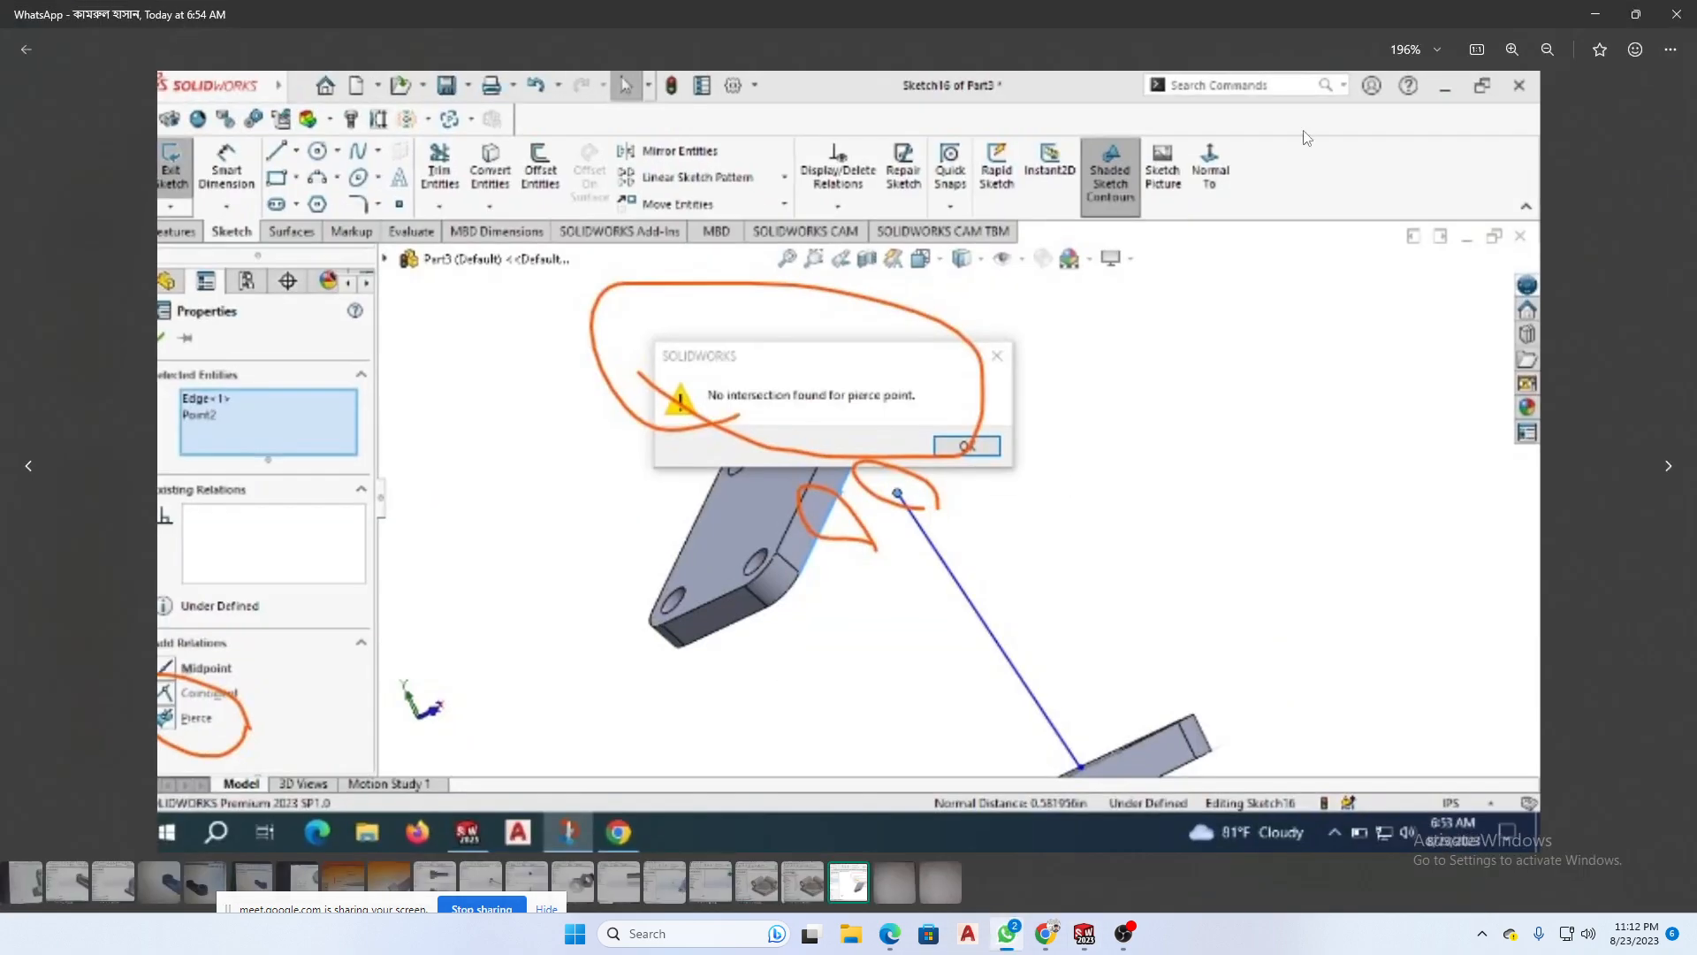
{"action": "left_click", "coordinate": [26, 50]}
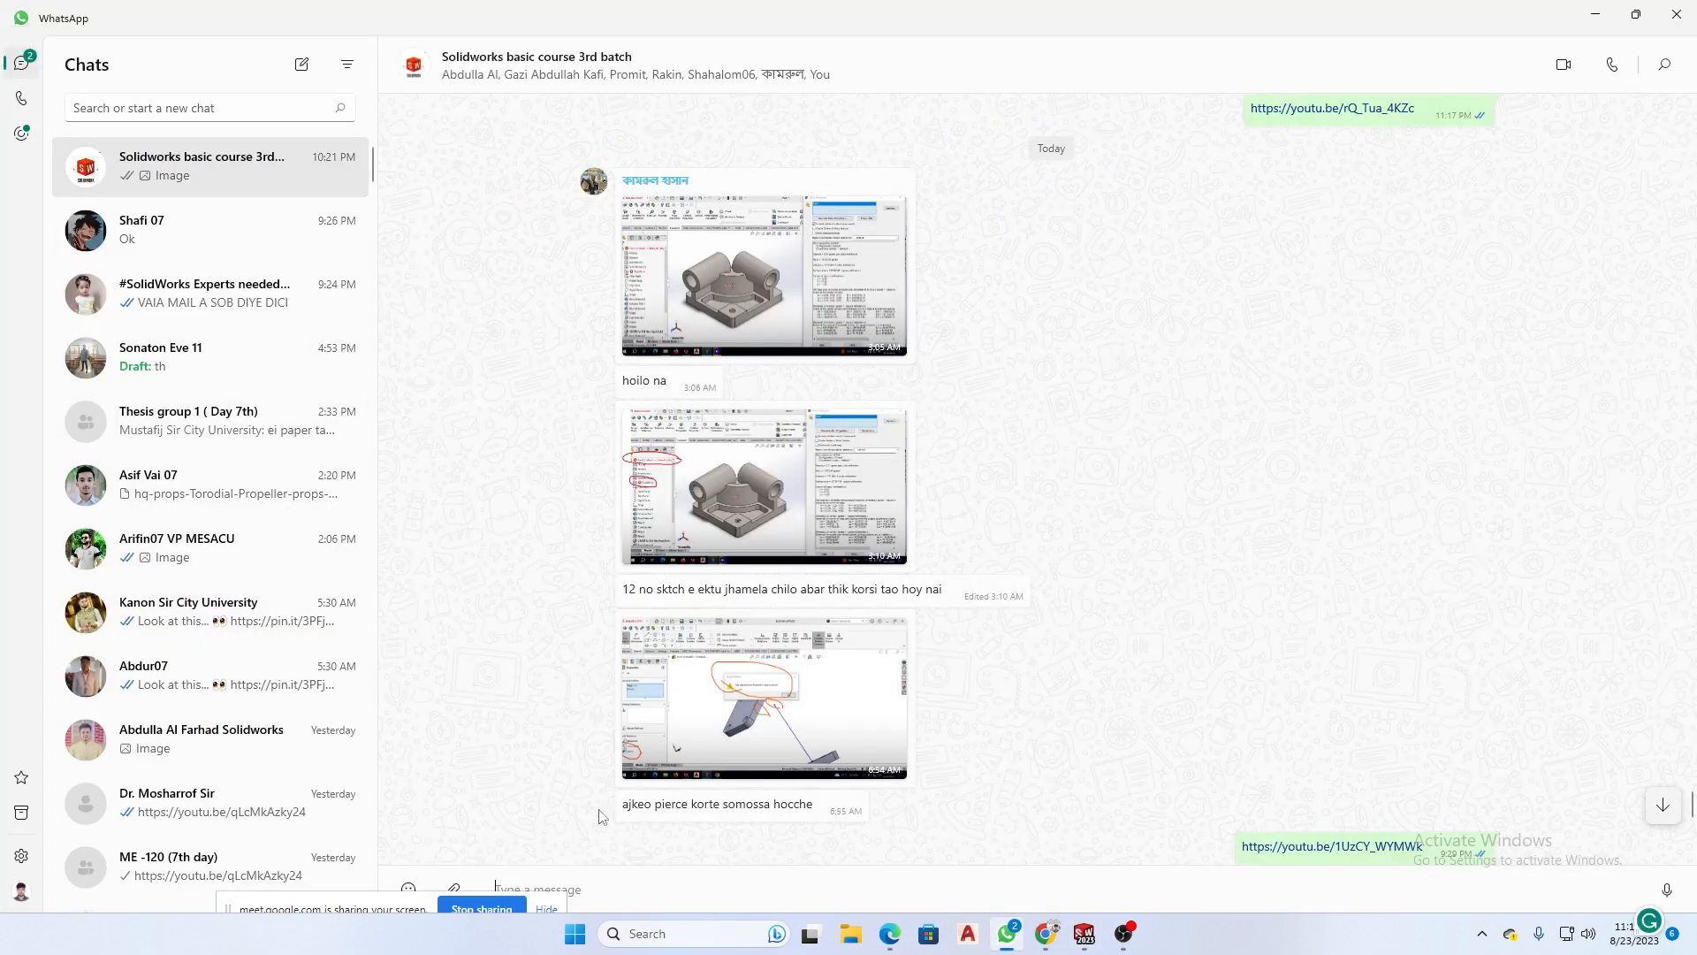
{"action": "left_click_drag", "start_coordinate": [1308, 16], "coordinate": [1397, 8]}
{"action": "double_click", "coordinate": [1284, 25]}
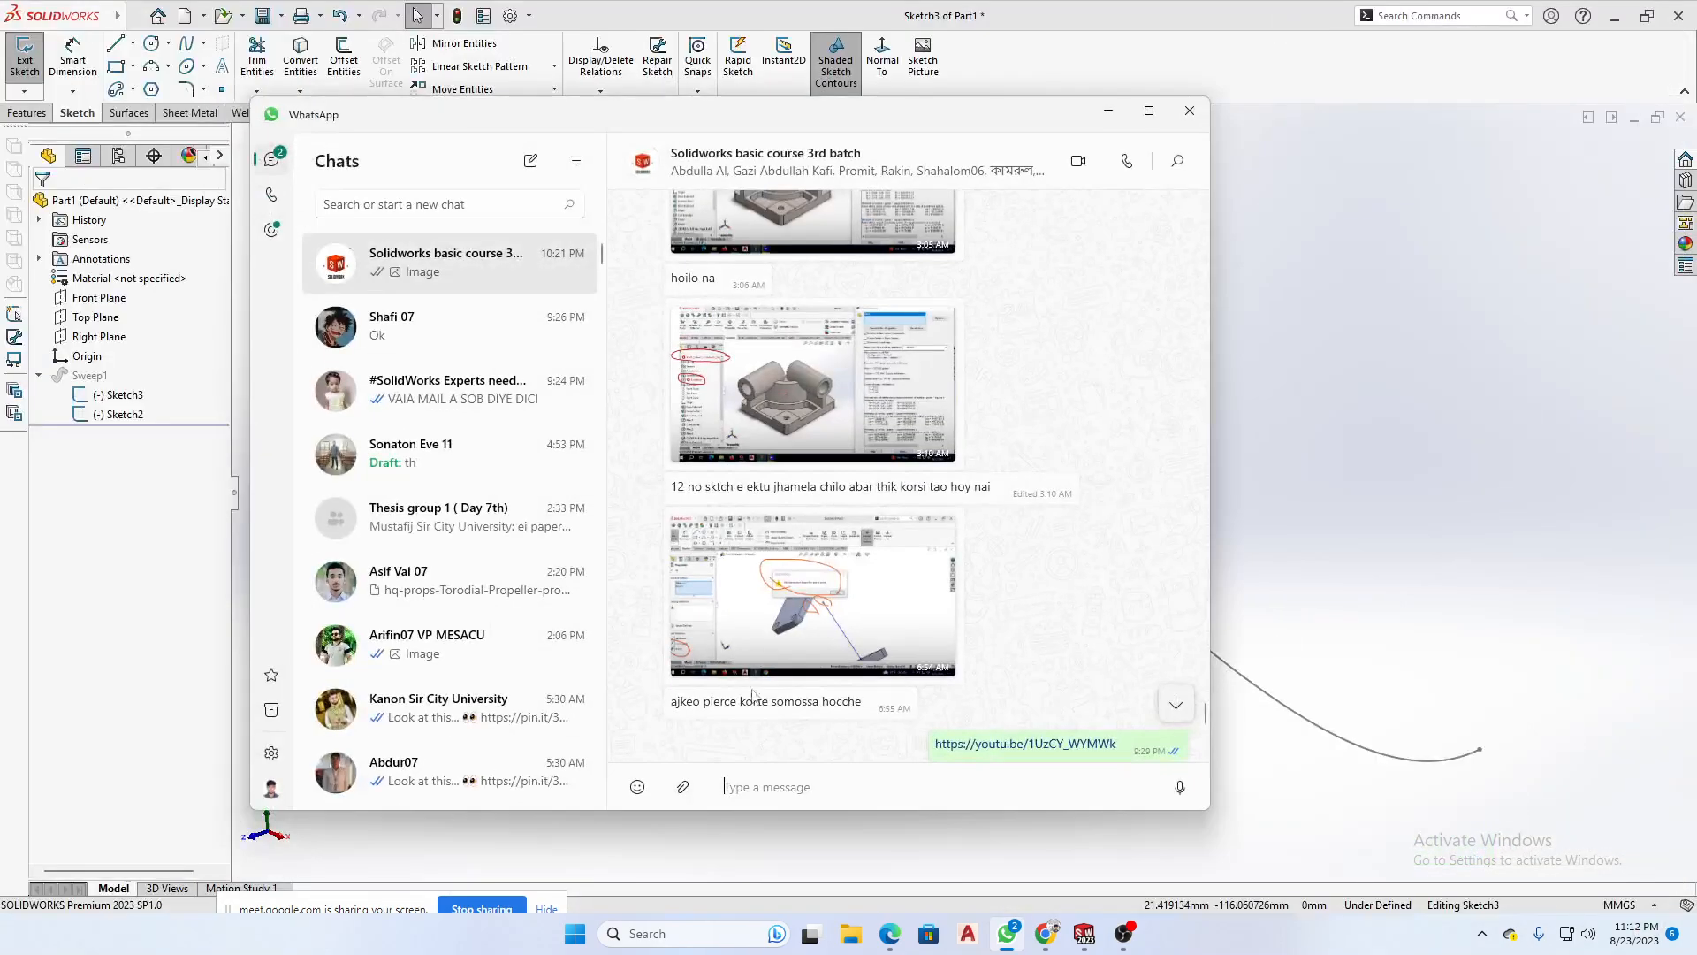
{"action": "left_click", "coordinate": [682, 788]}
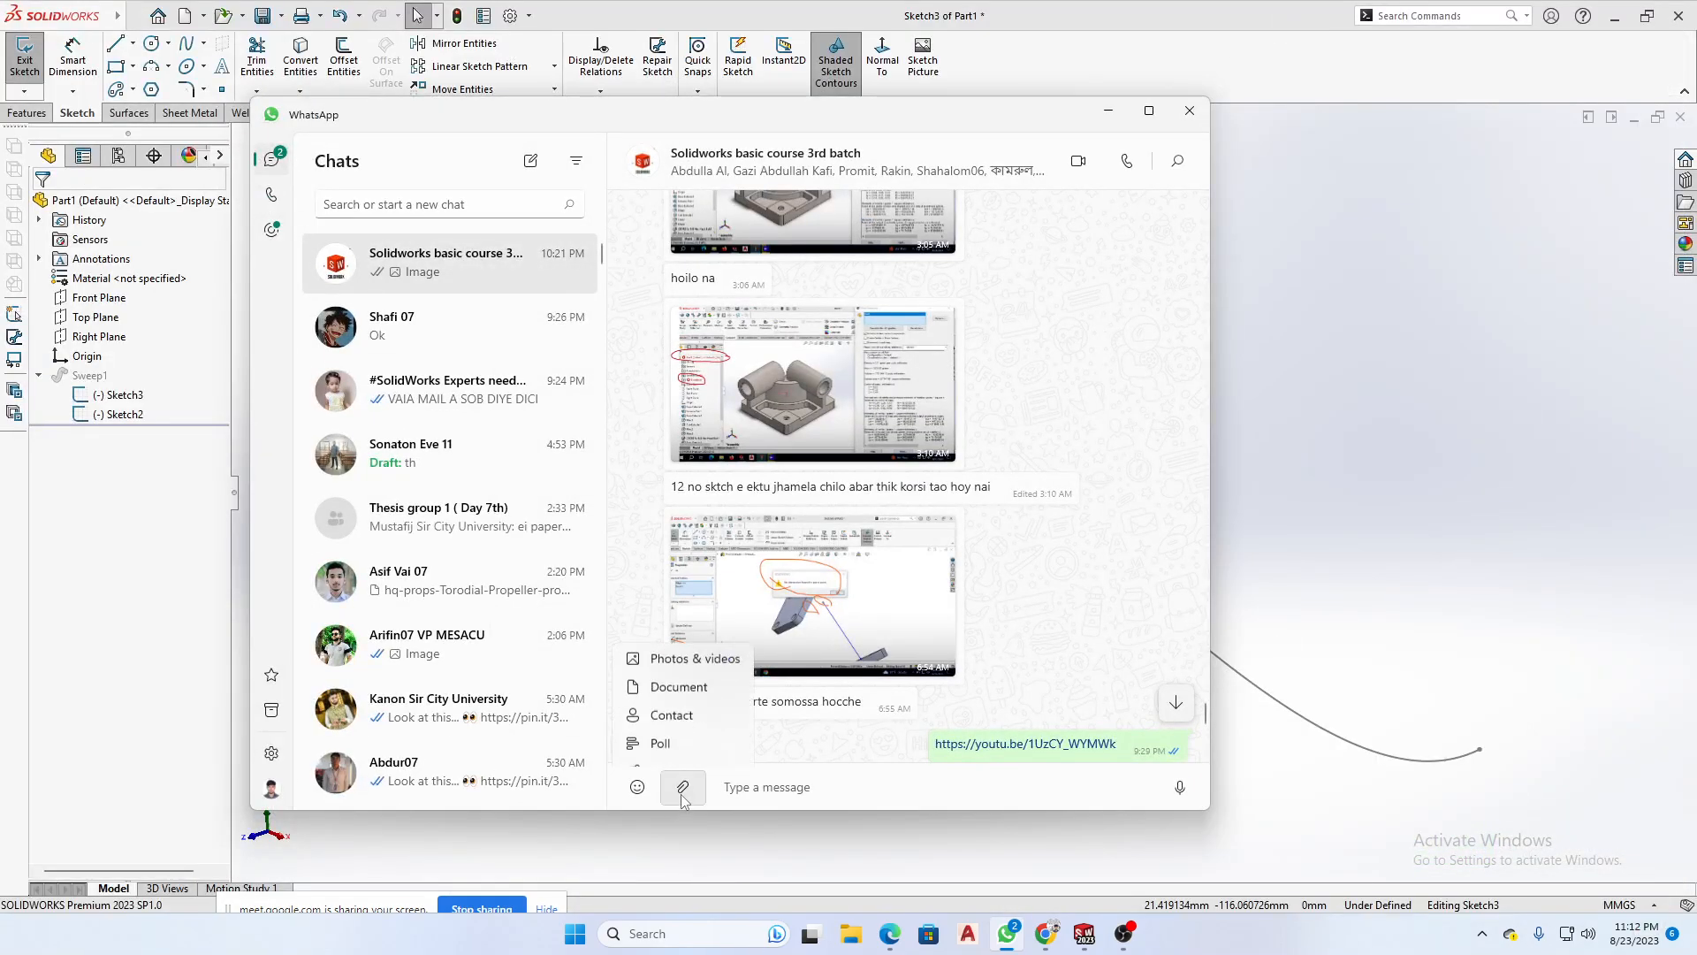
{"action": "left_click", "coordinate": [694, 672]}
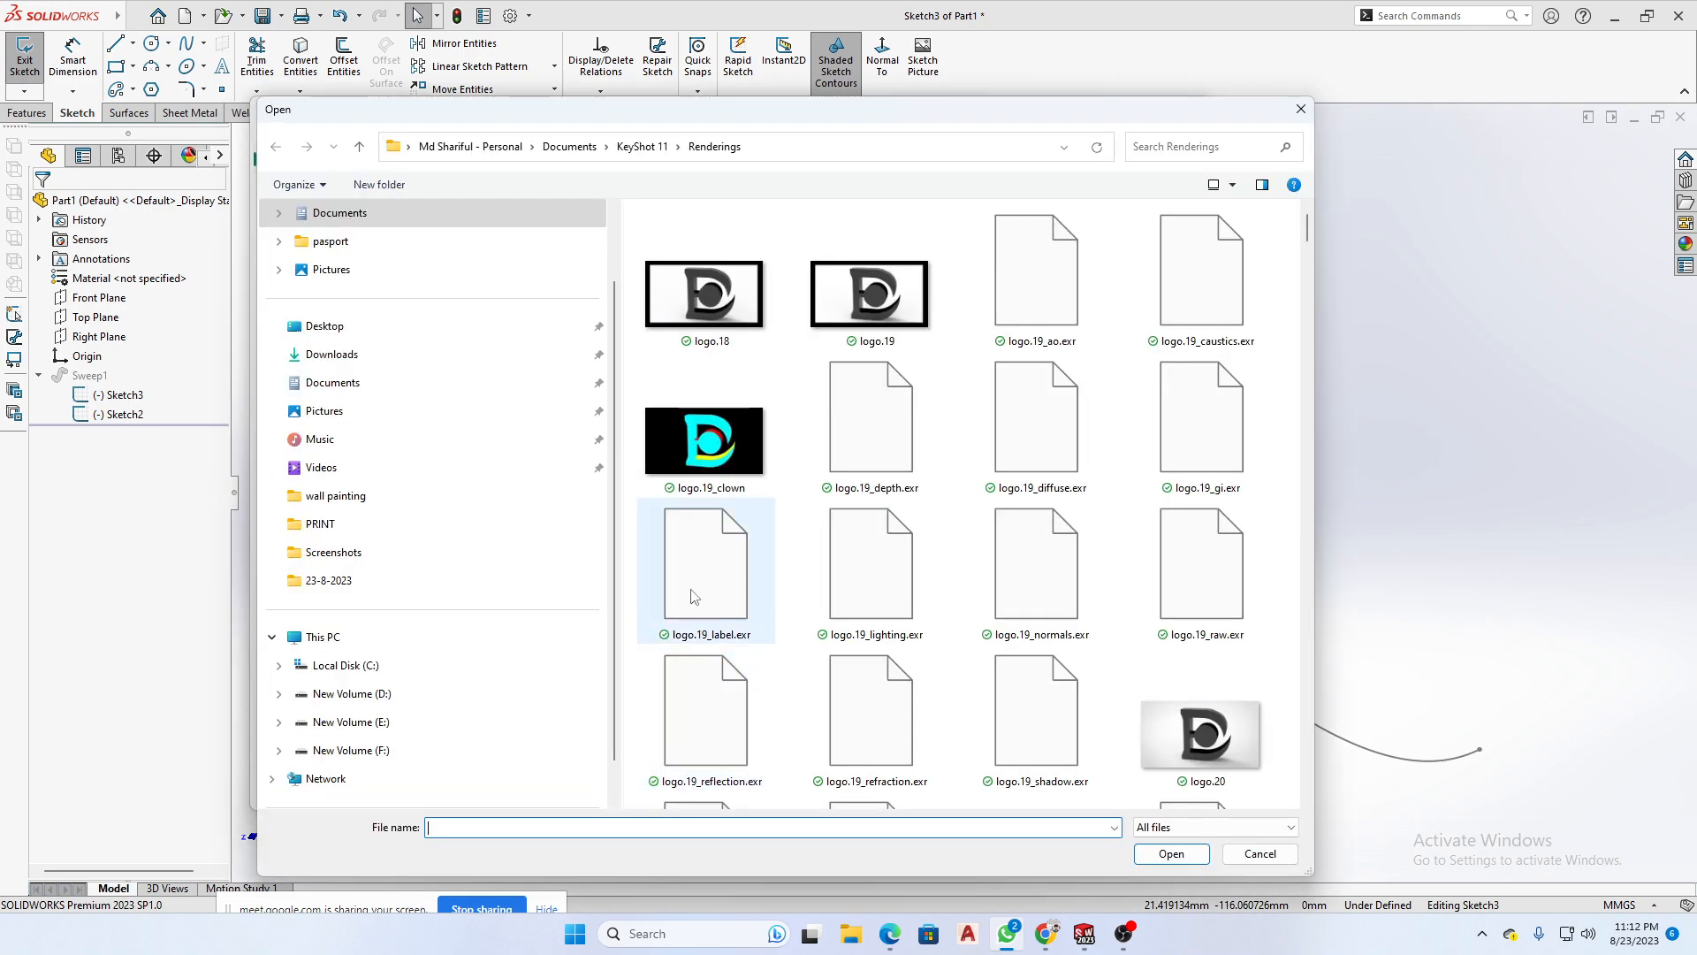
{"action": "left_click", "coordinate": [323, 636]}
{"action": "double_click", "coordinate": [963, 252]}
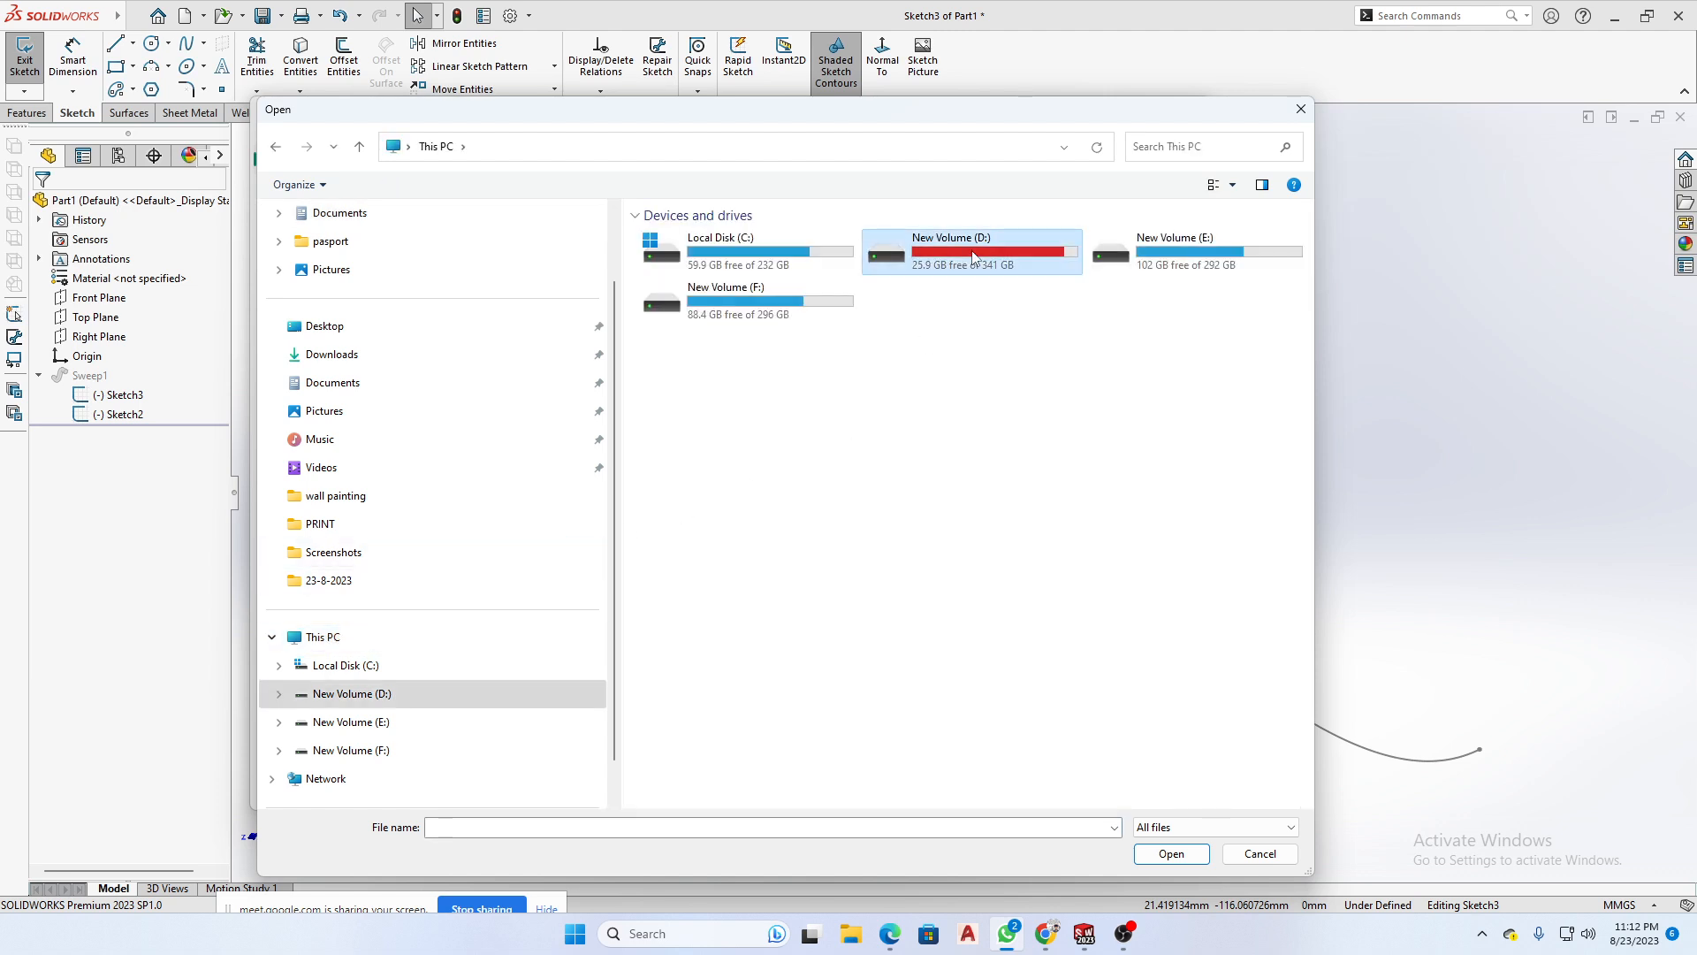
{"action": "double_click", "coordinate": [790, 271]}
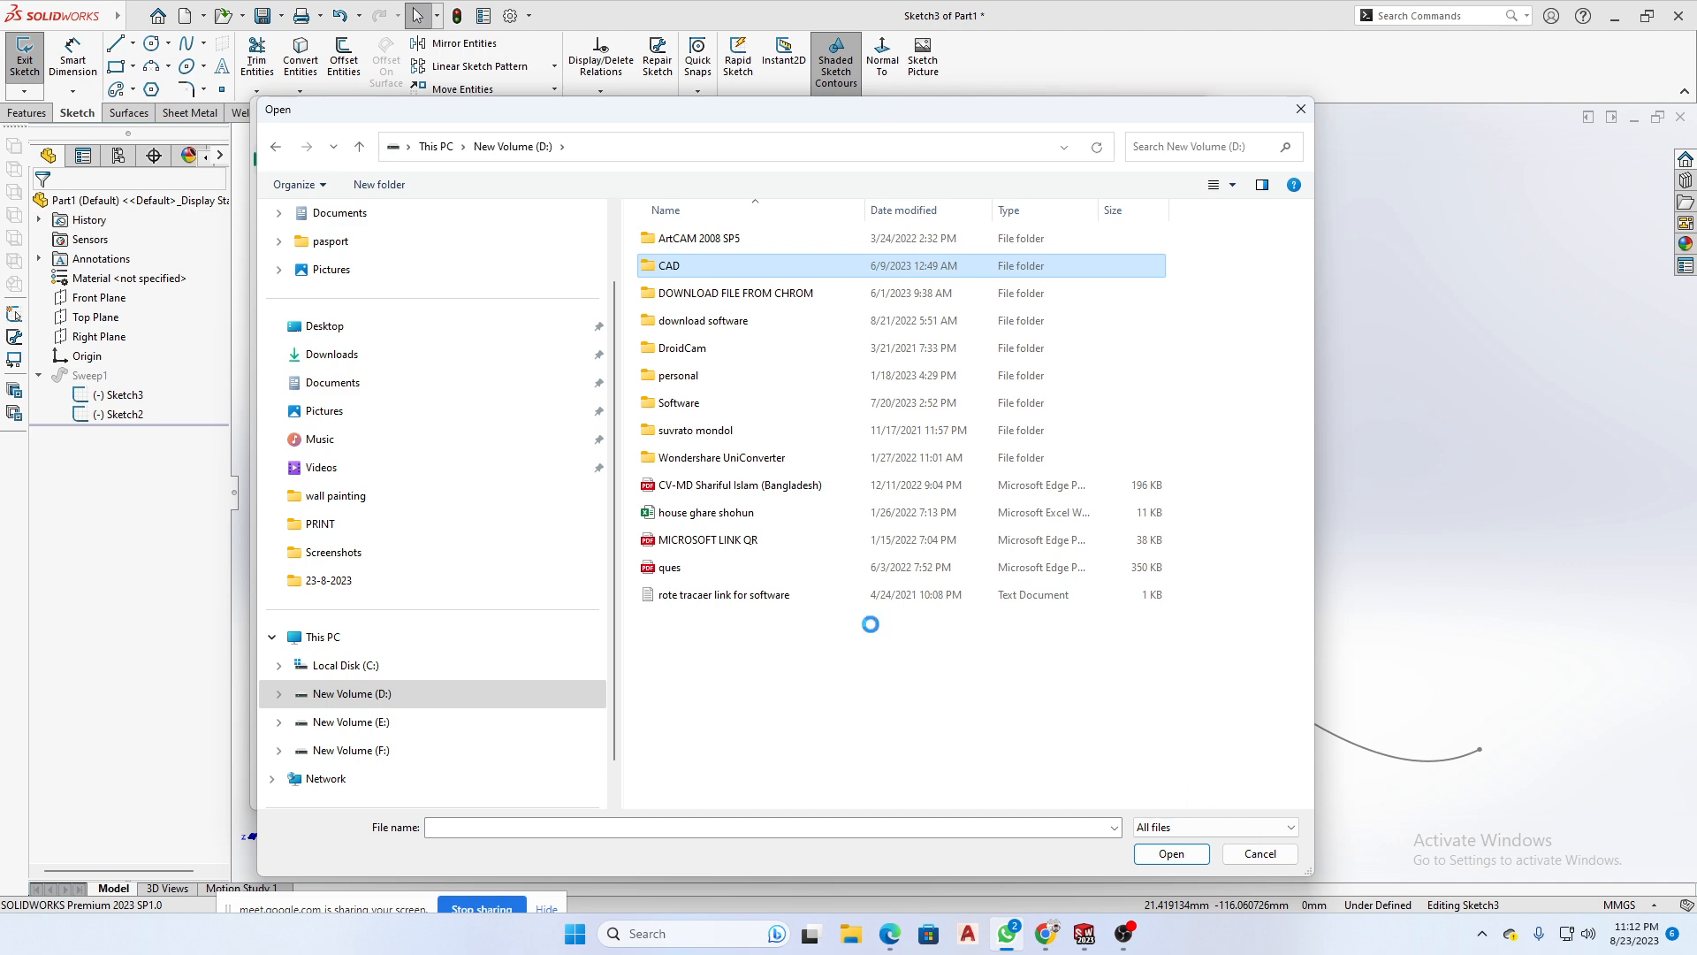
{"action": "left_click", "coordinate": [1260, 854]}
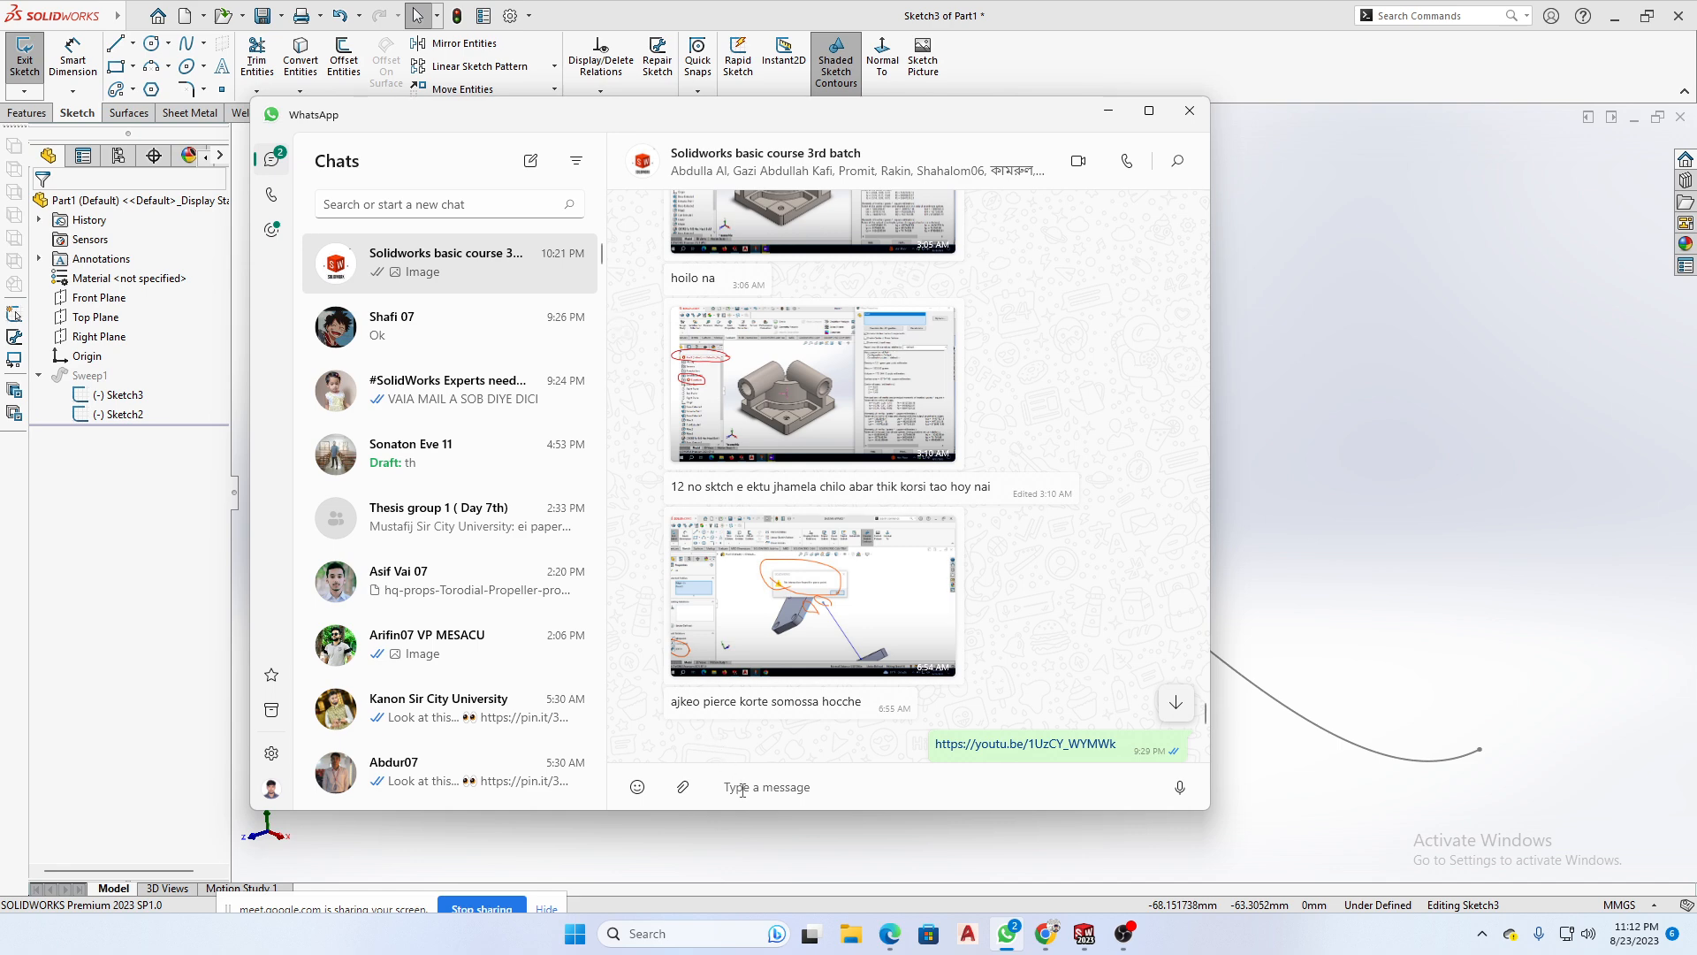
- Dismiss the chat's attachment options and minimize WhatsApp to return to the rectangle sketch in SOLIDWORKS
{"action": "left_click", "coordinate": [683, 787]}
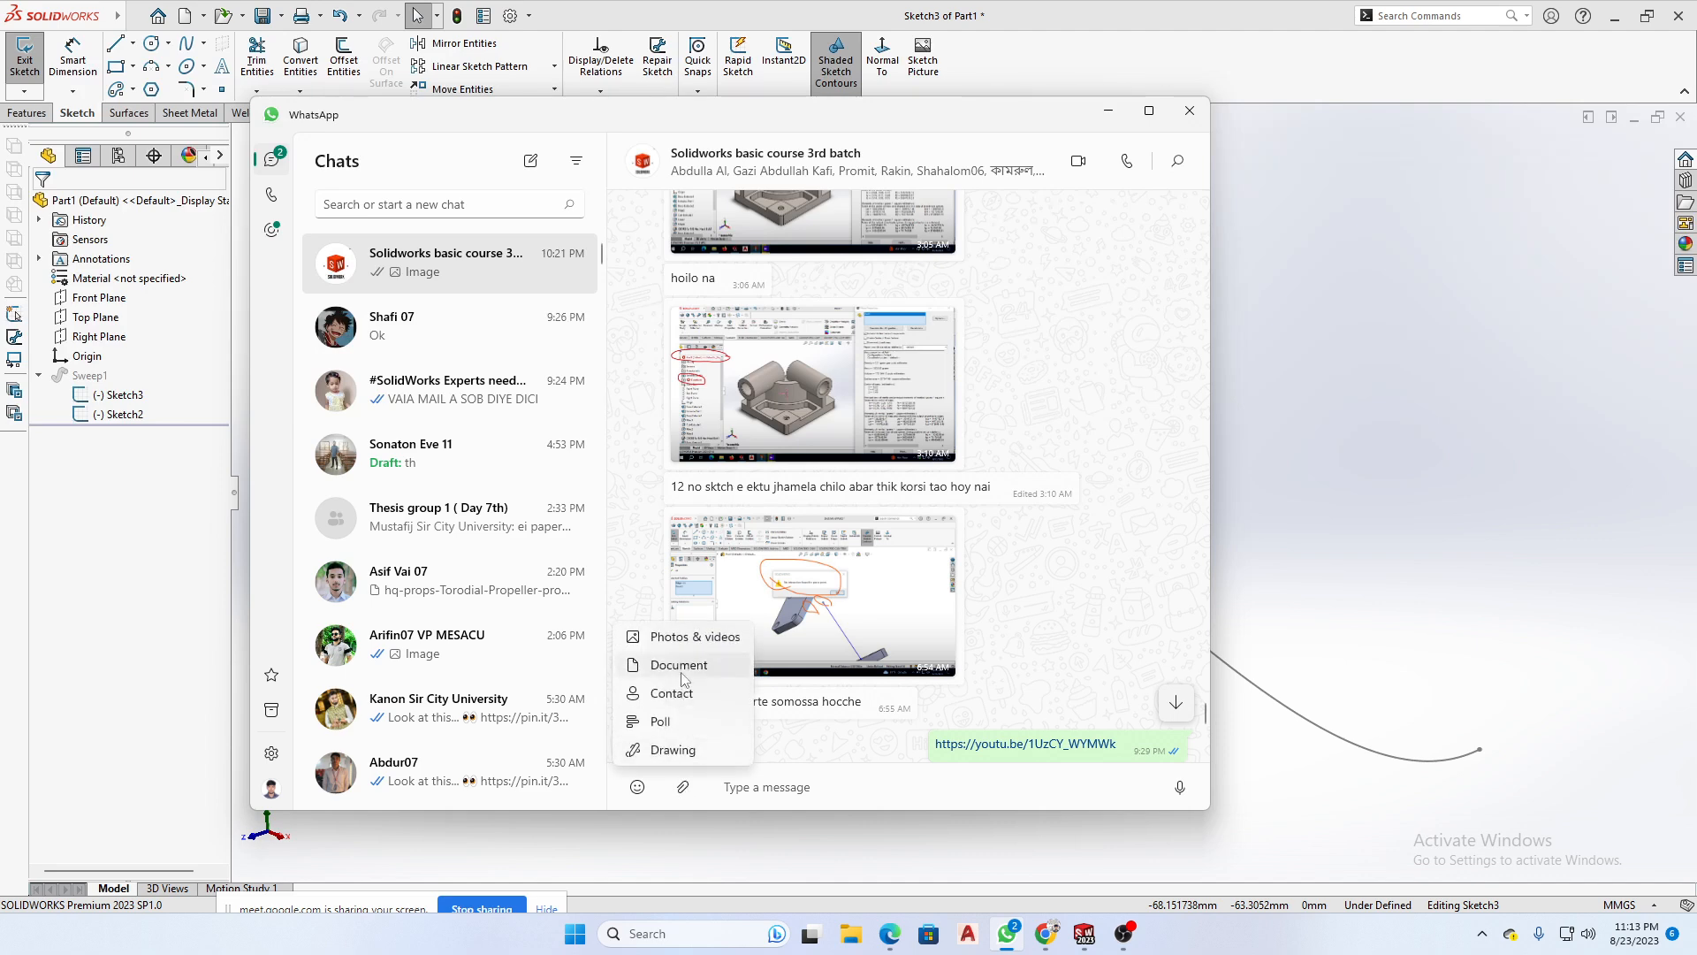
{"action": "left_click", "coordinate": [1128, 575]}
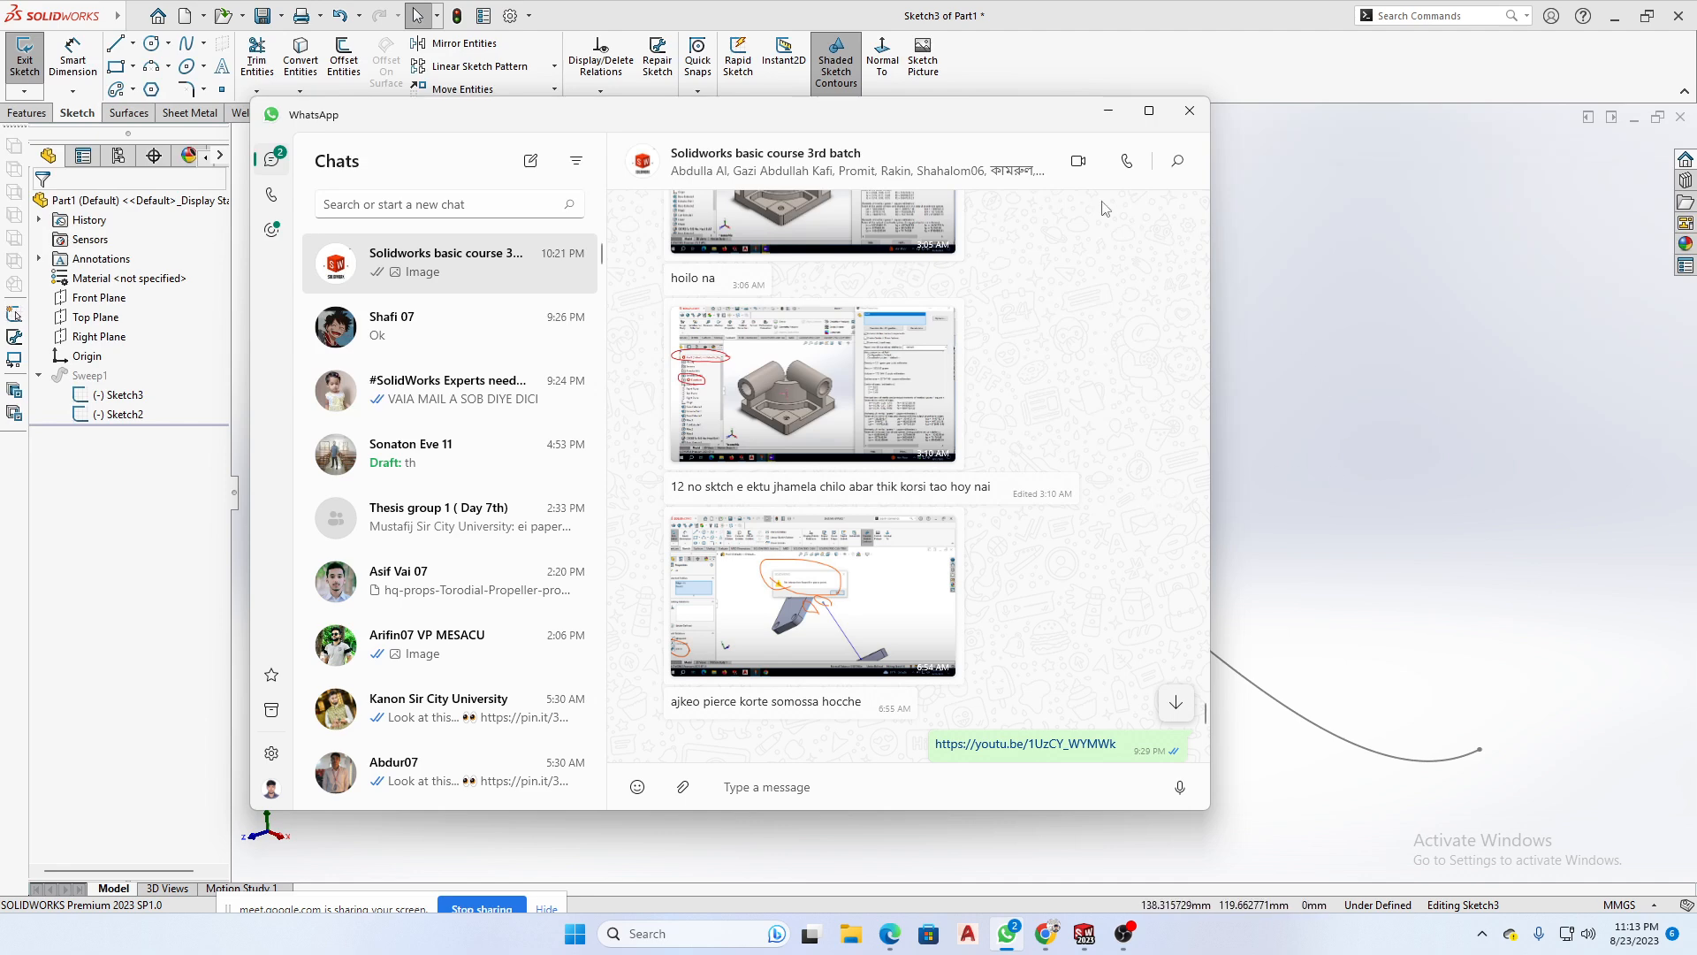
{"action": "left_click", "coordinate": [1108, 112]}
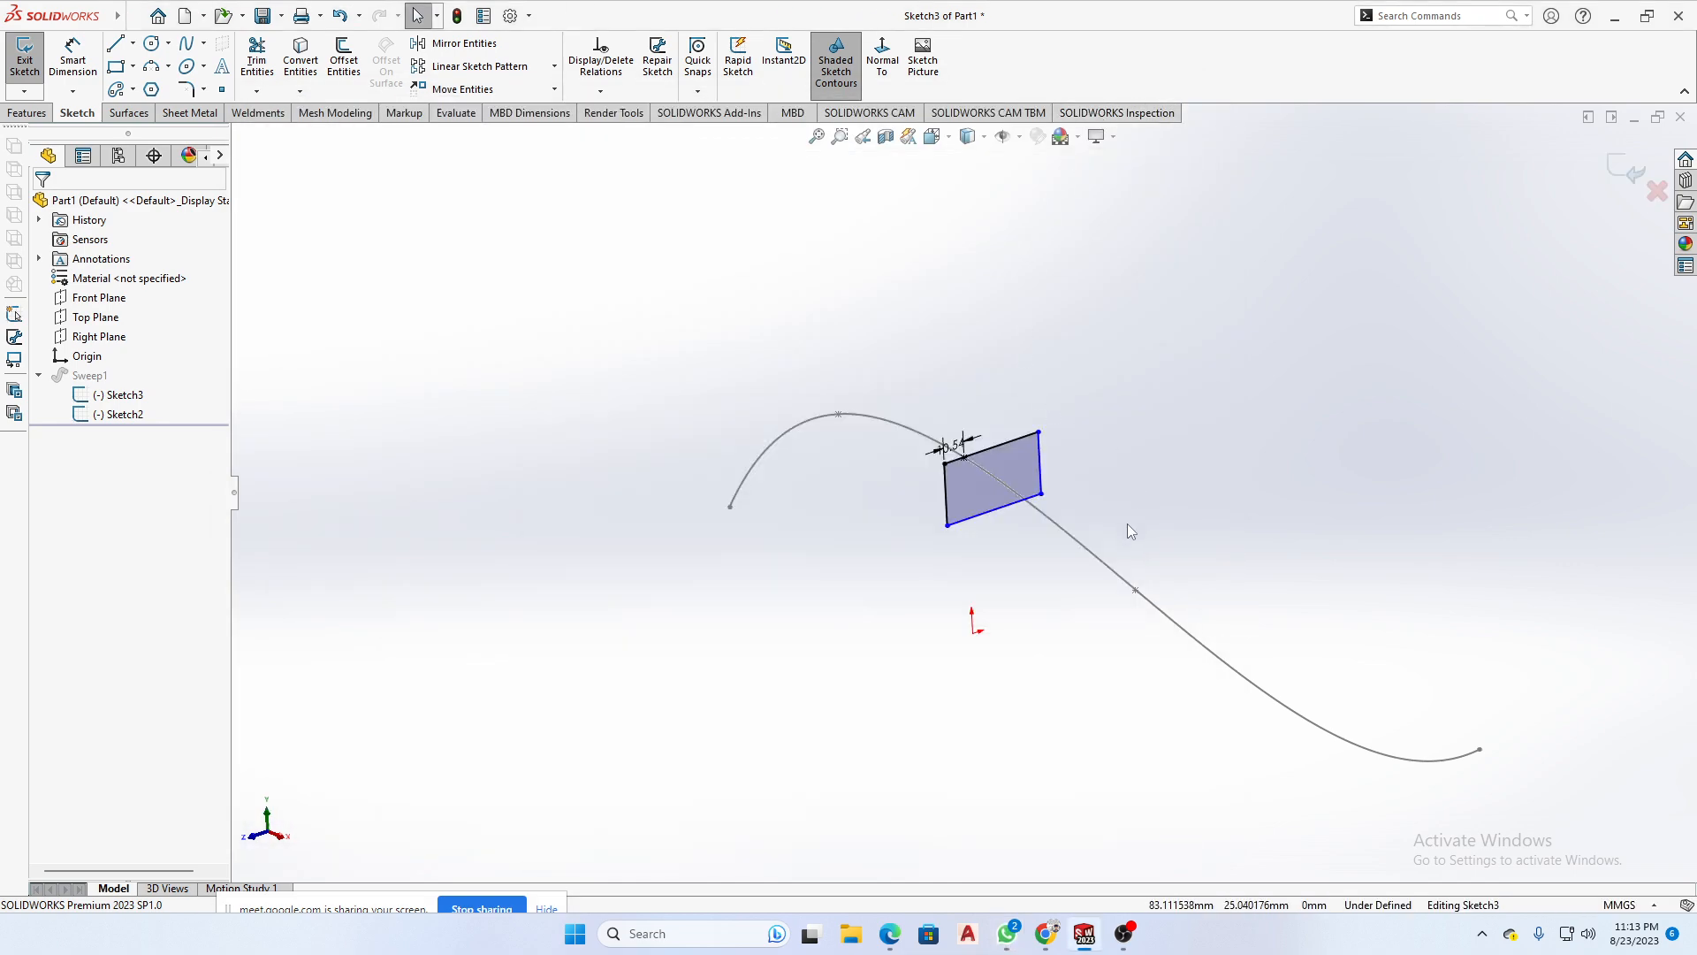